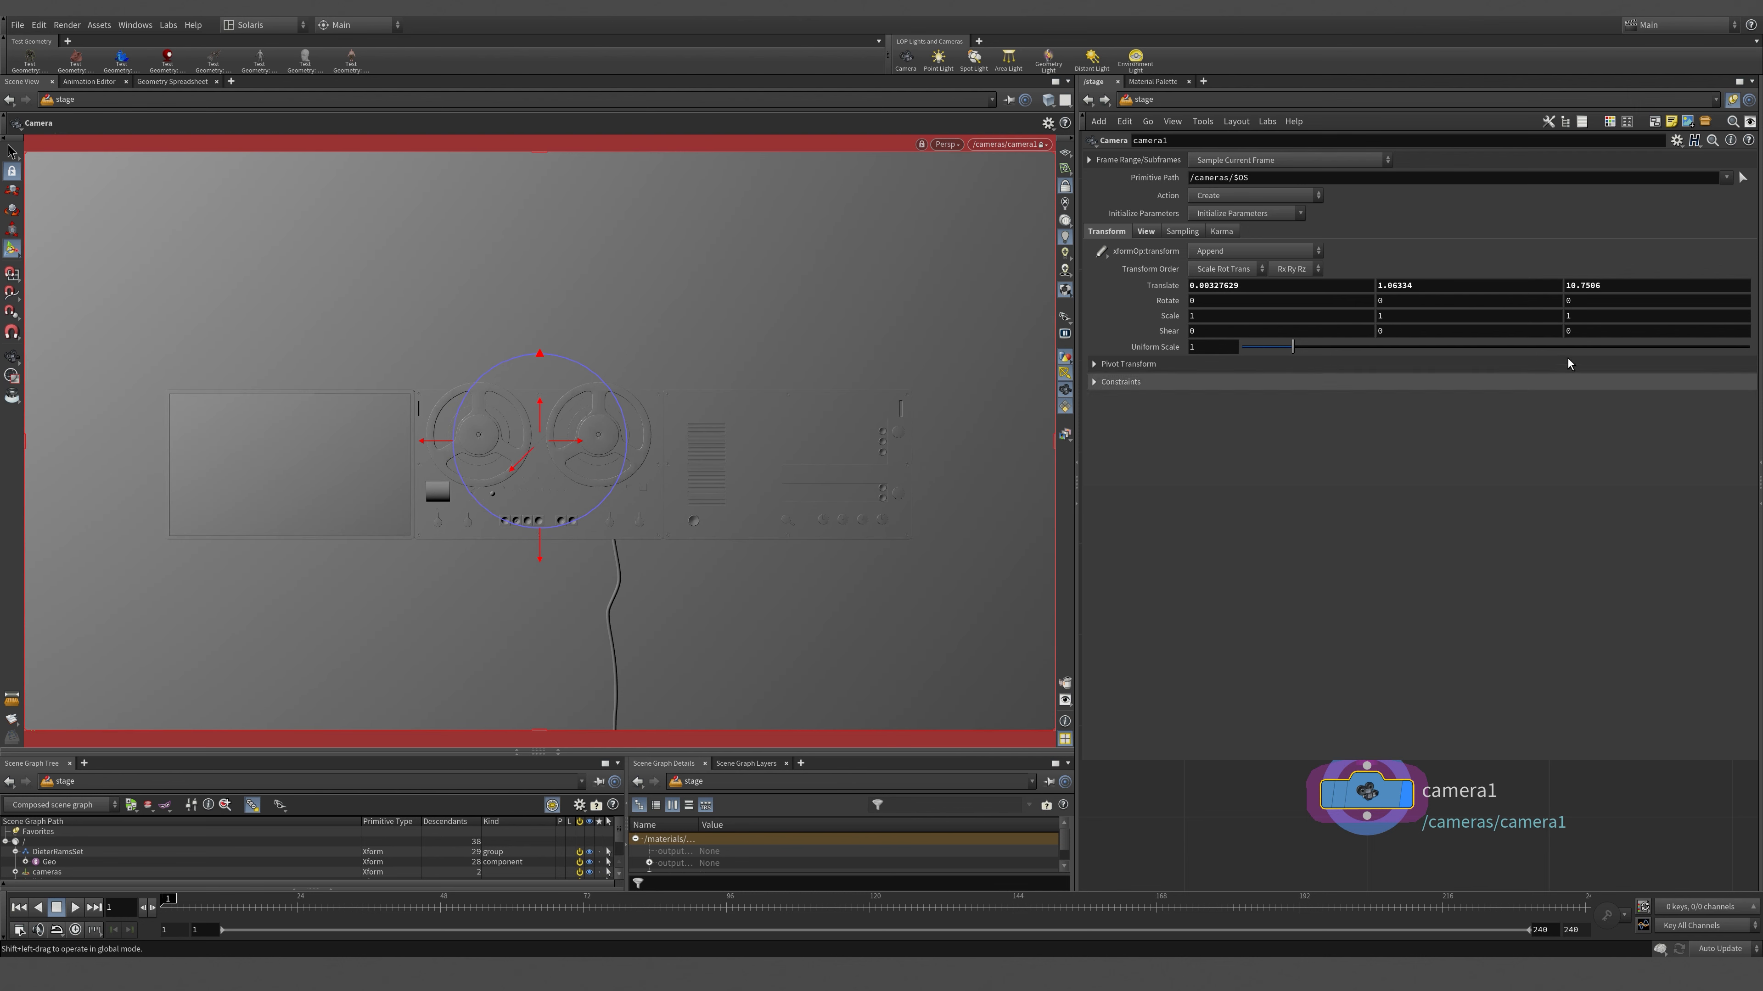
# - Move camera1 closer to the model by setting its Z translation to 10.3506, and save the scene
pyautogui.moveTo(1637, 284); pyautogui.dragTo(1604, 328, button='middle')
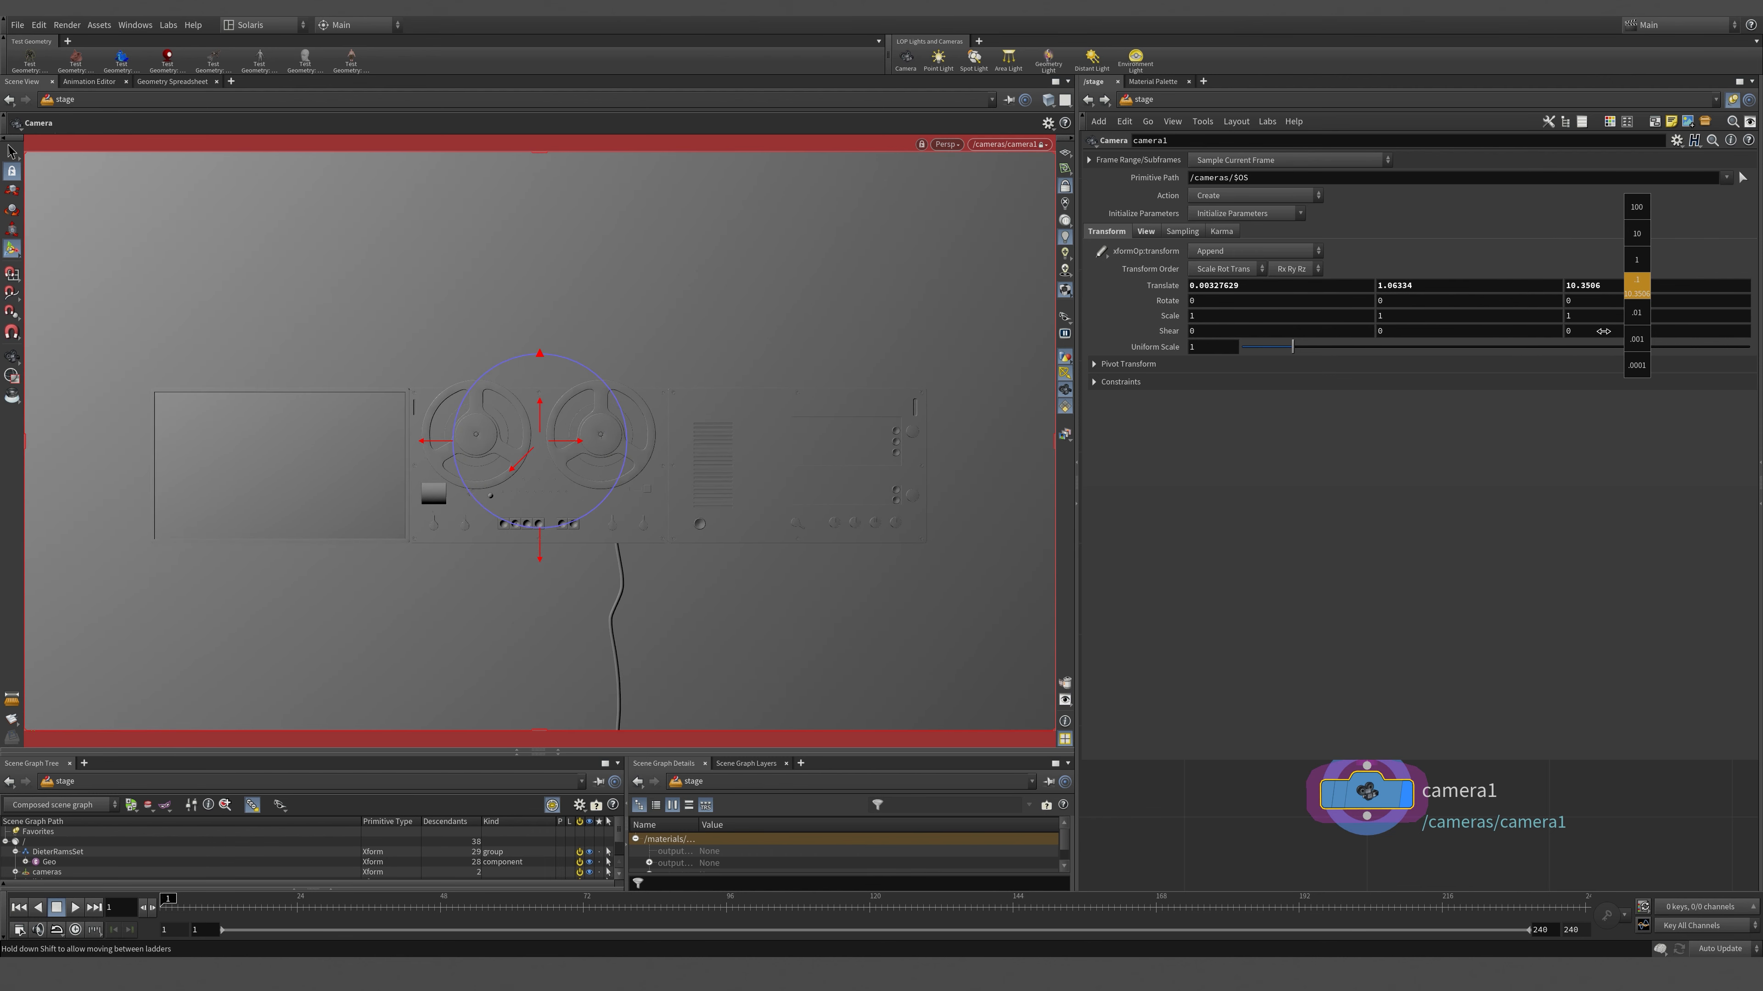
pyautogui.moveTo(1603, 331); pyautogui.dragTo(1603, 331, button='middle')
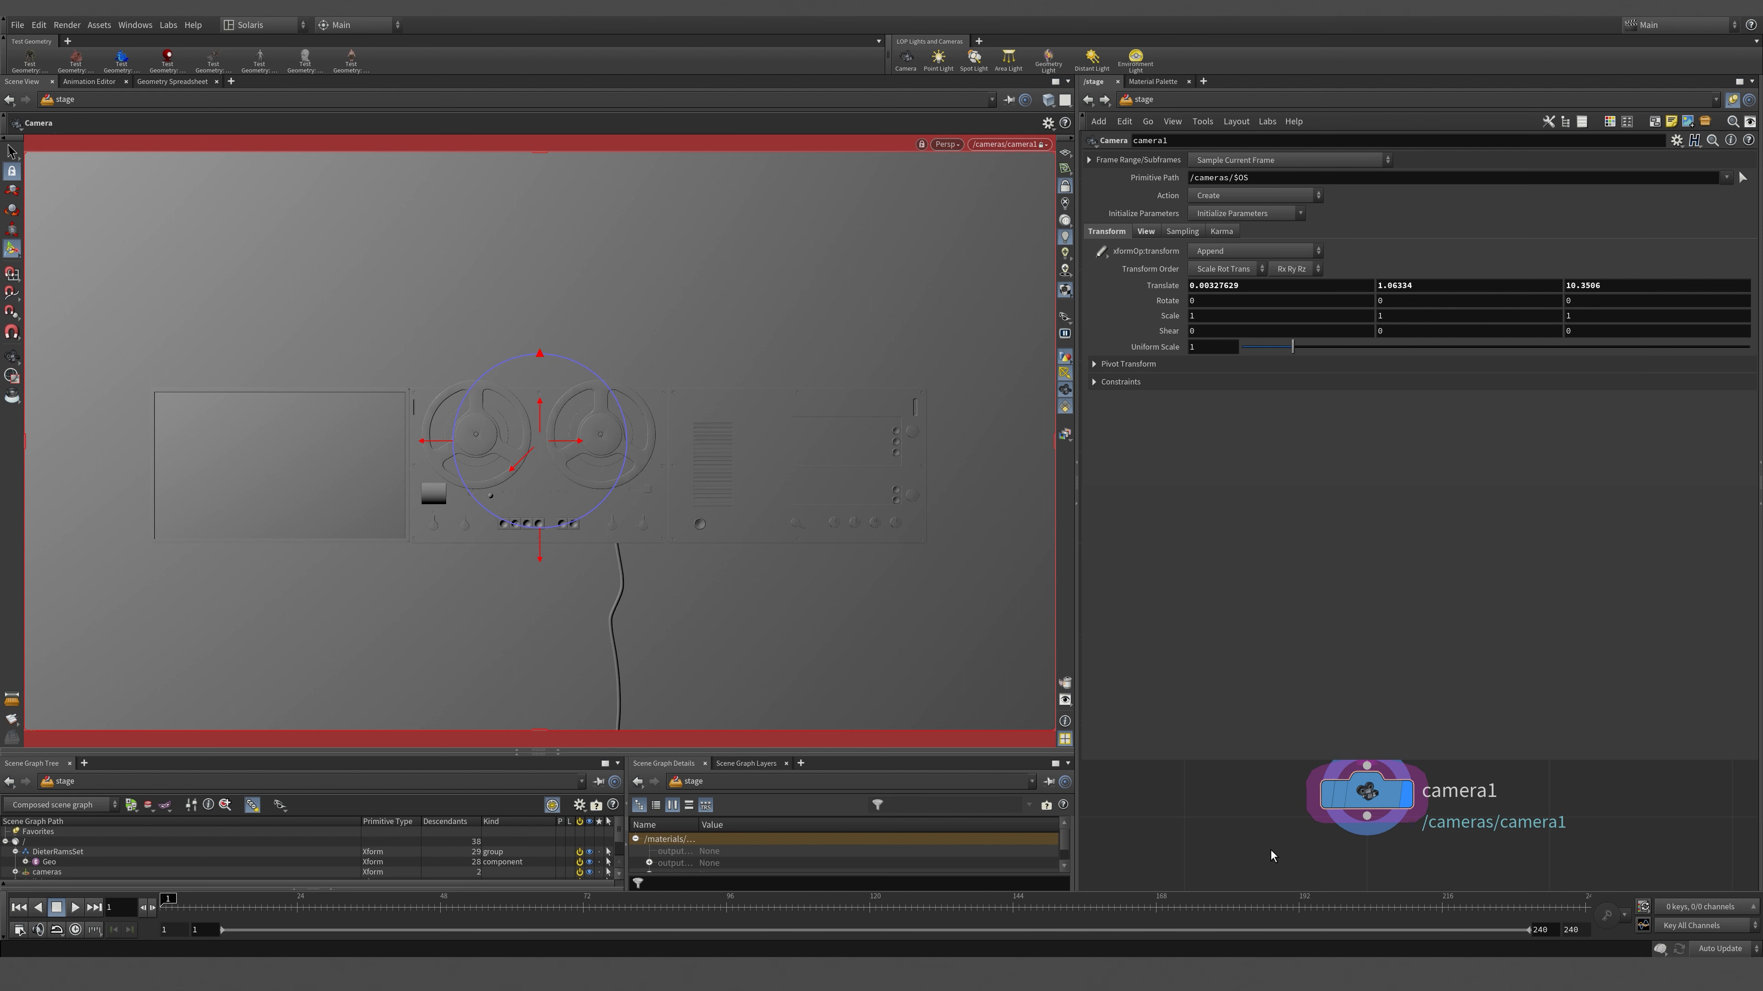
pyautogui.press('p')
pyautogui.hotkey('ctrl', 's')
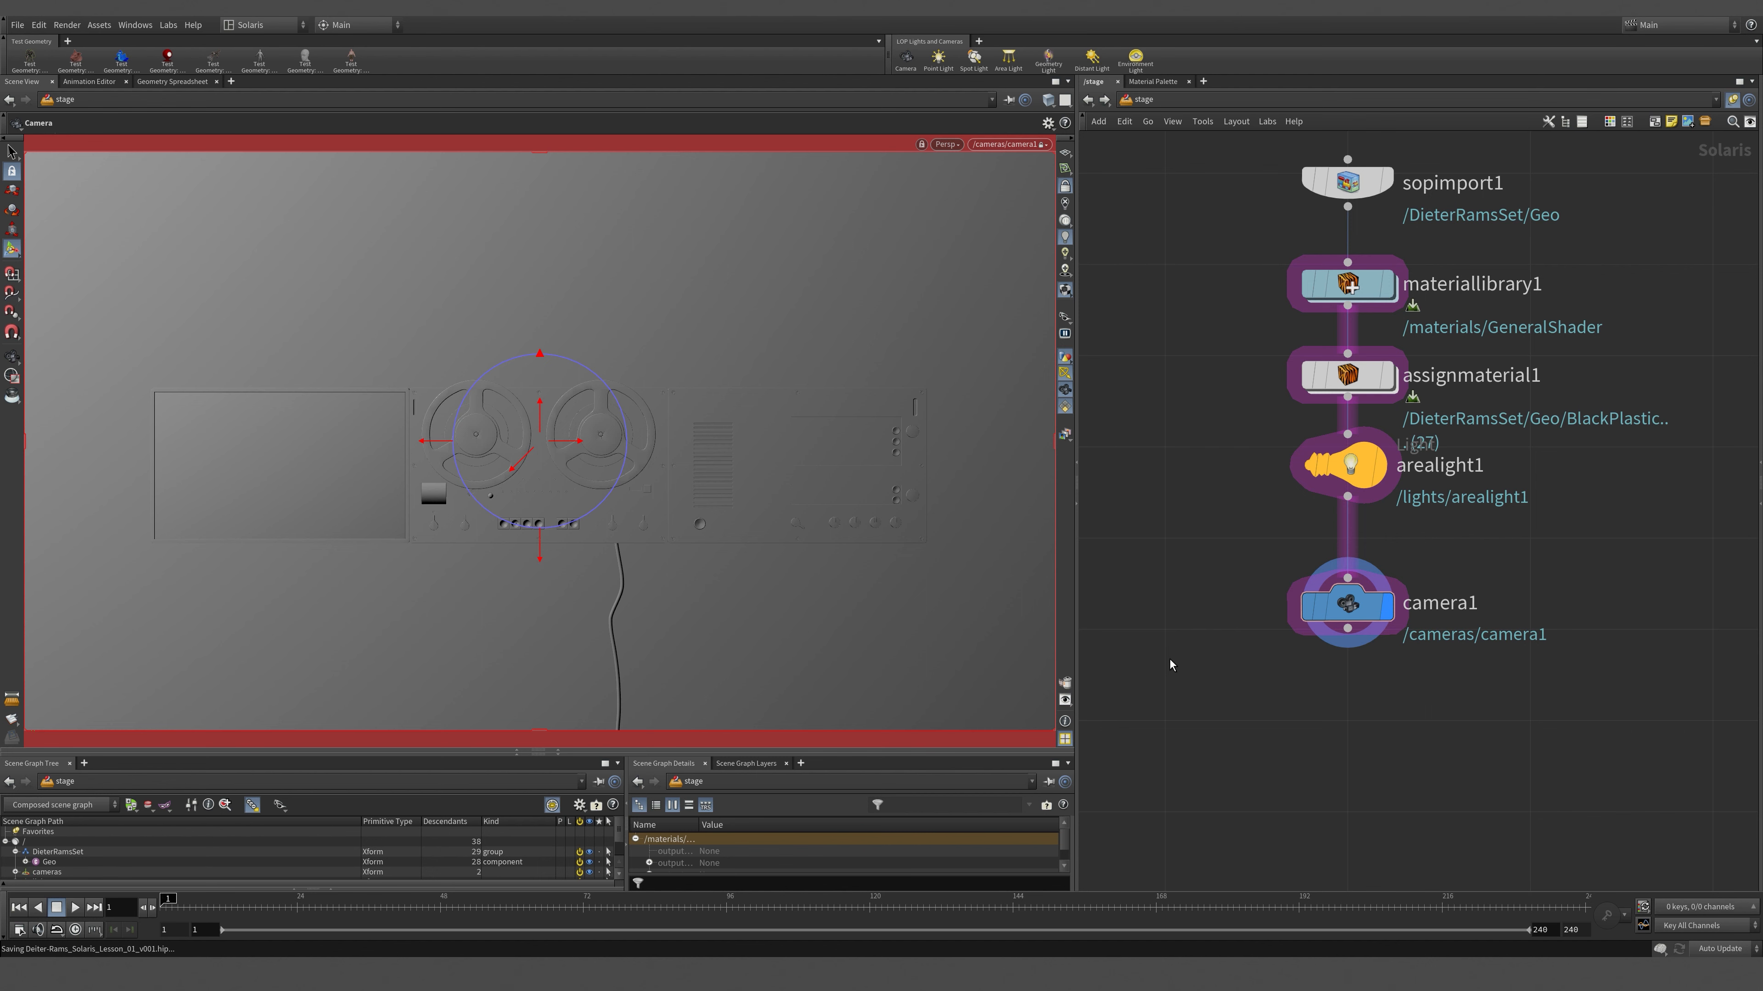
# - Add a Karma render setup to the network and connect camera1 into karmarendersettings
pyautogui.press('Tab')
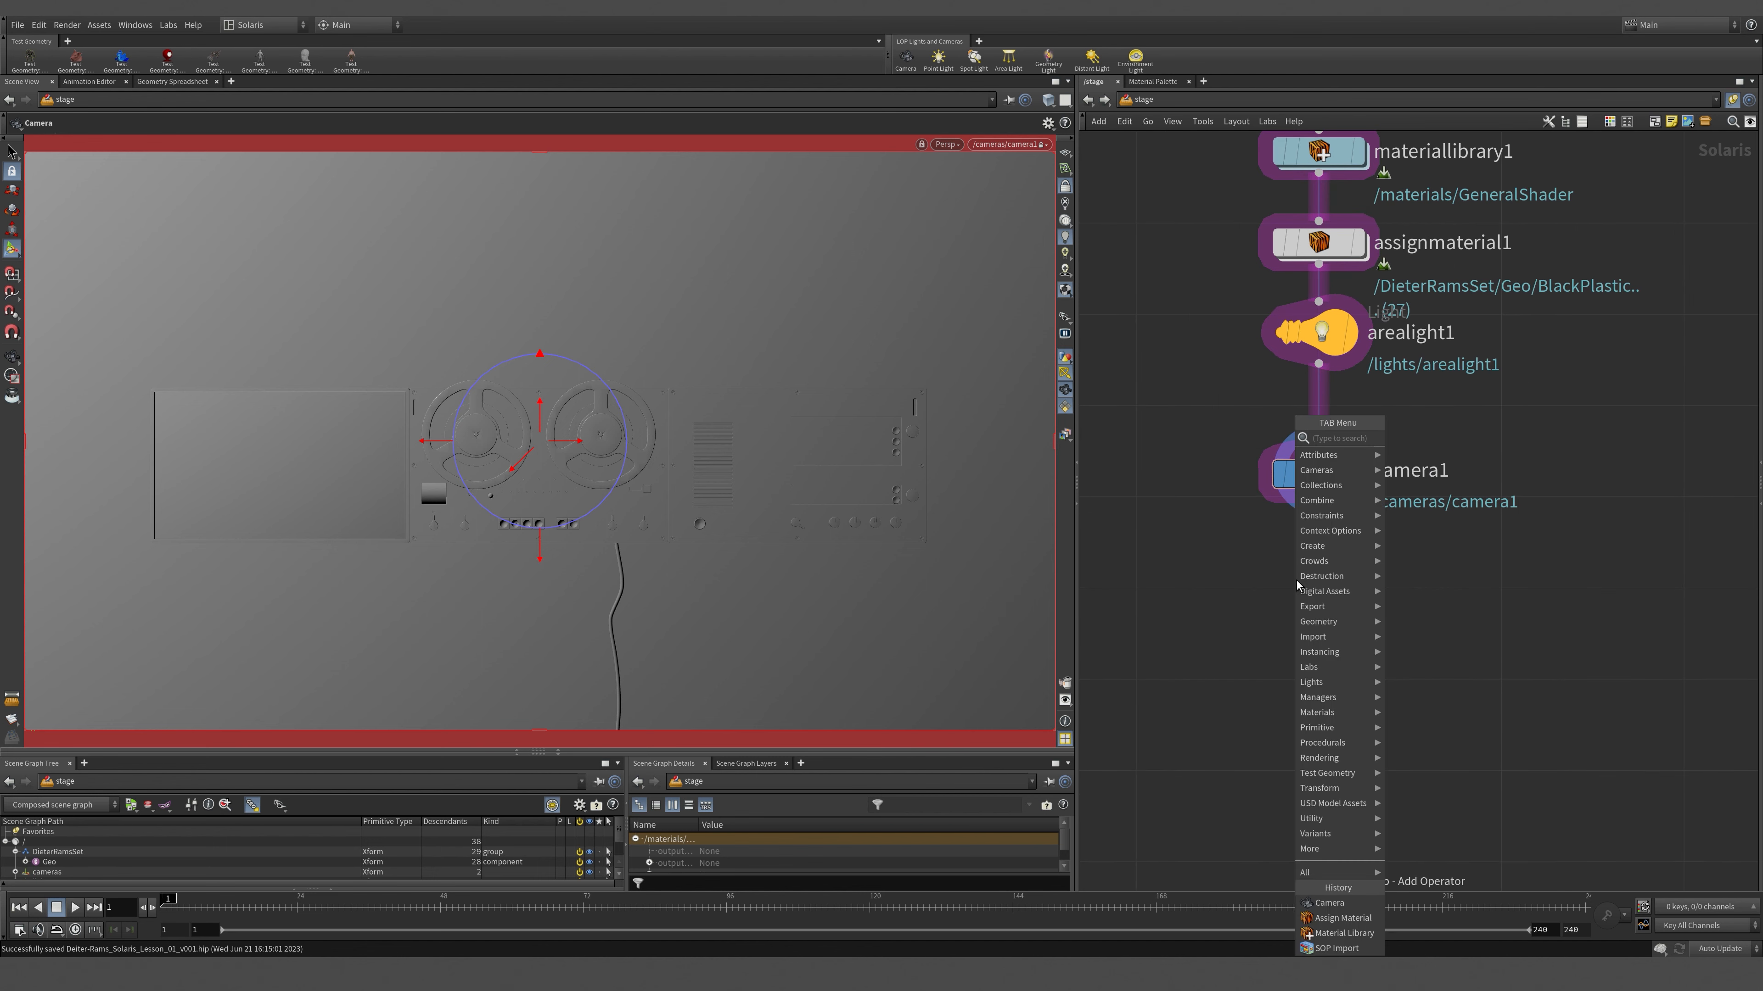
pyautogui.write('kar')
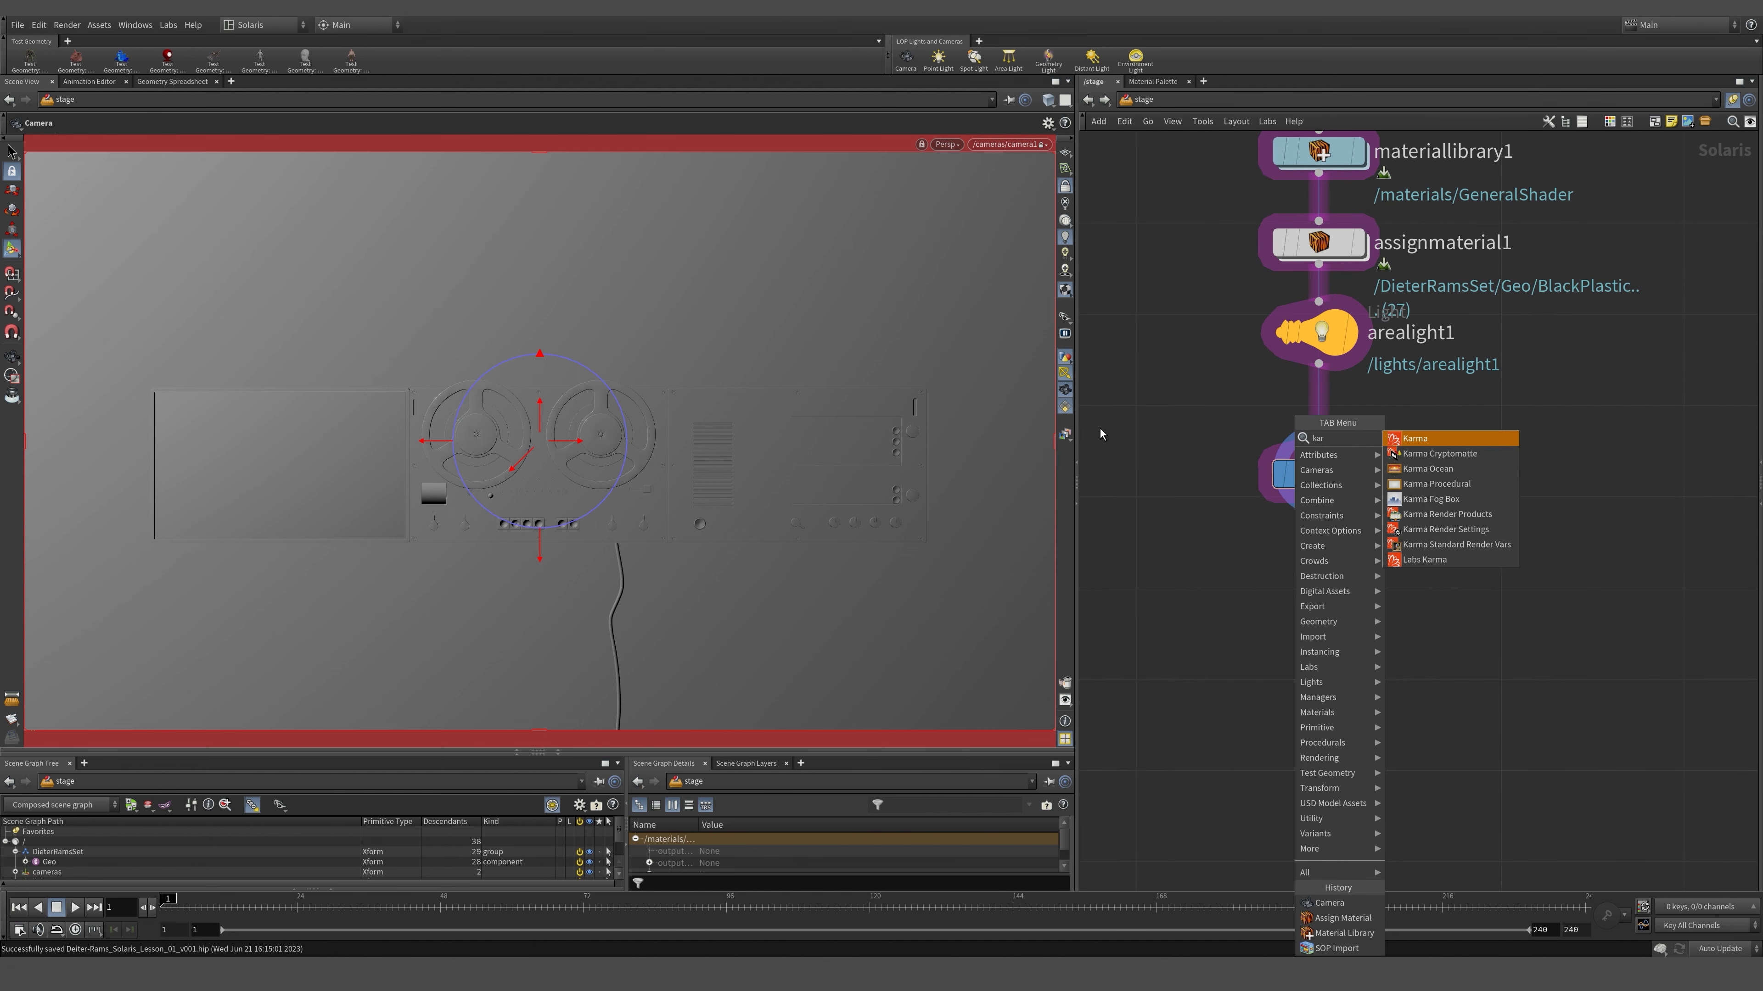
pyautogui.click(1414, 438)
pyautogui.click(1308, 672)
pyautogui.moveTo(1318, 497); pyautogui.dragTo(1300, 657)
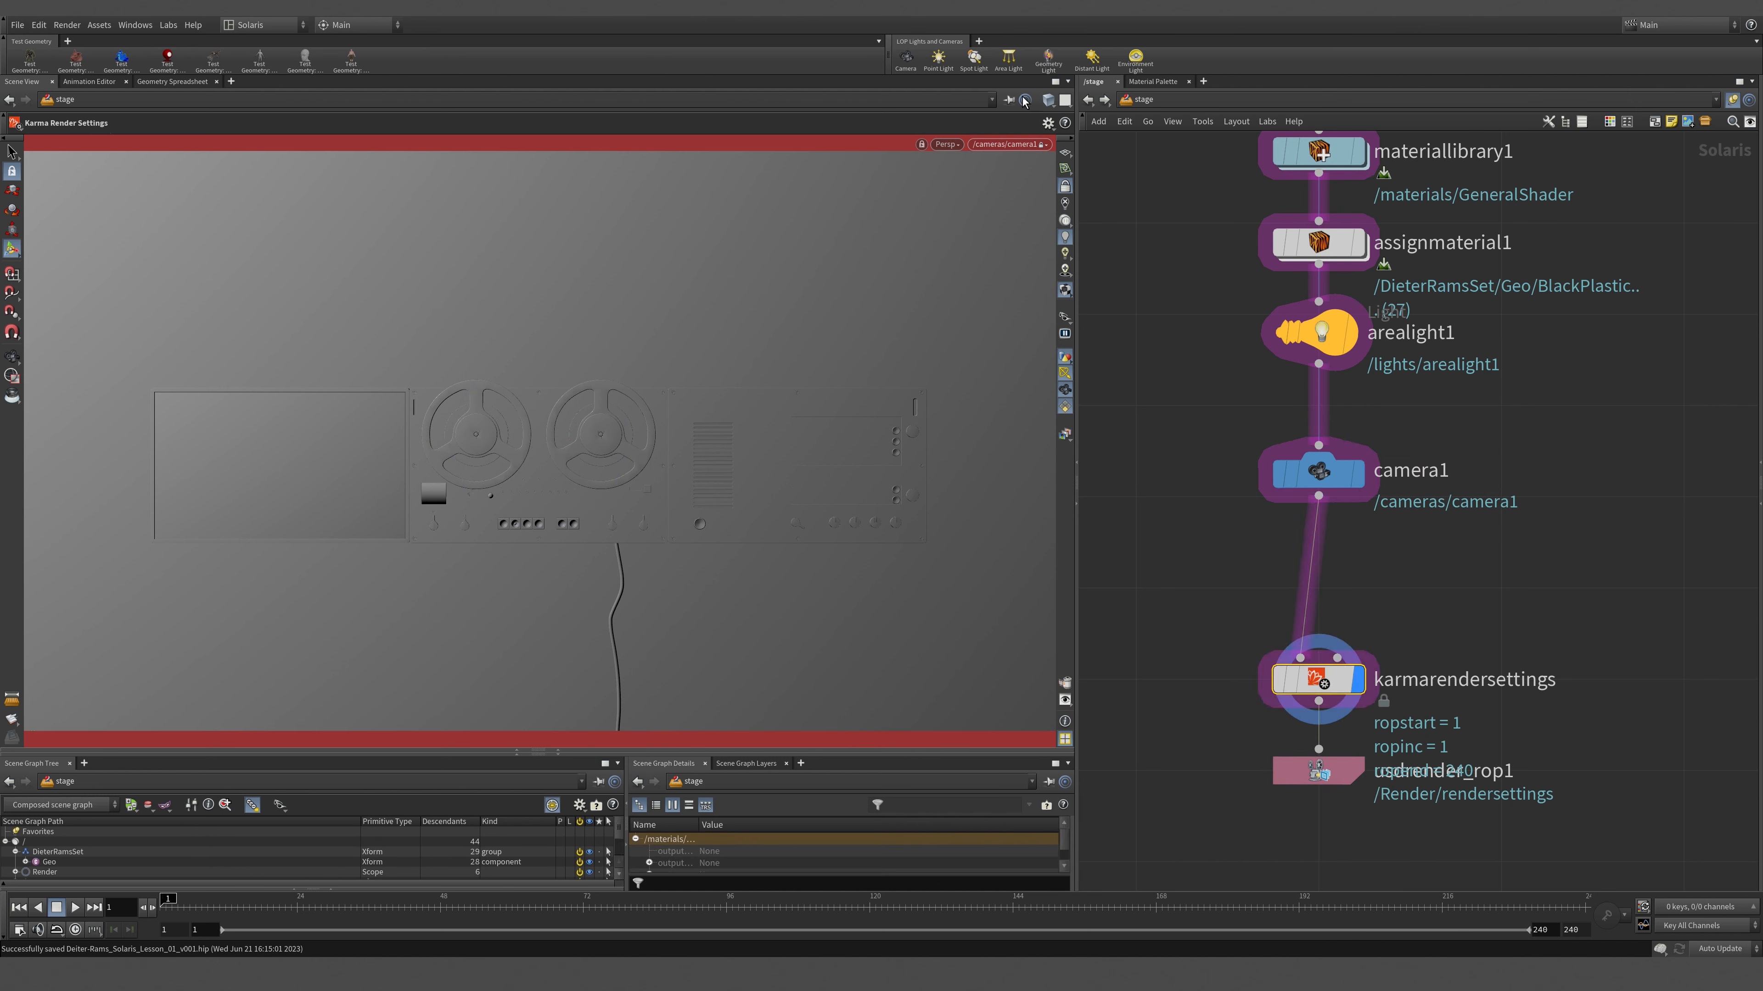
pyautogui.click(1258, 584)
pyautogui.scroll(-4, 1259, 584)
pyautogui.scroll(4, 1235, 594)
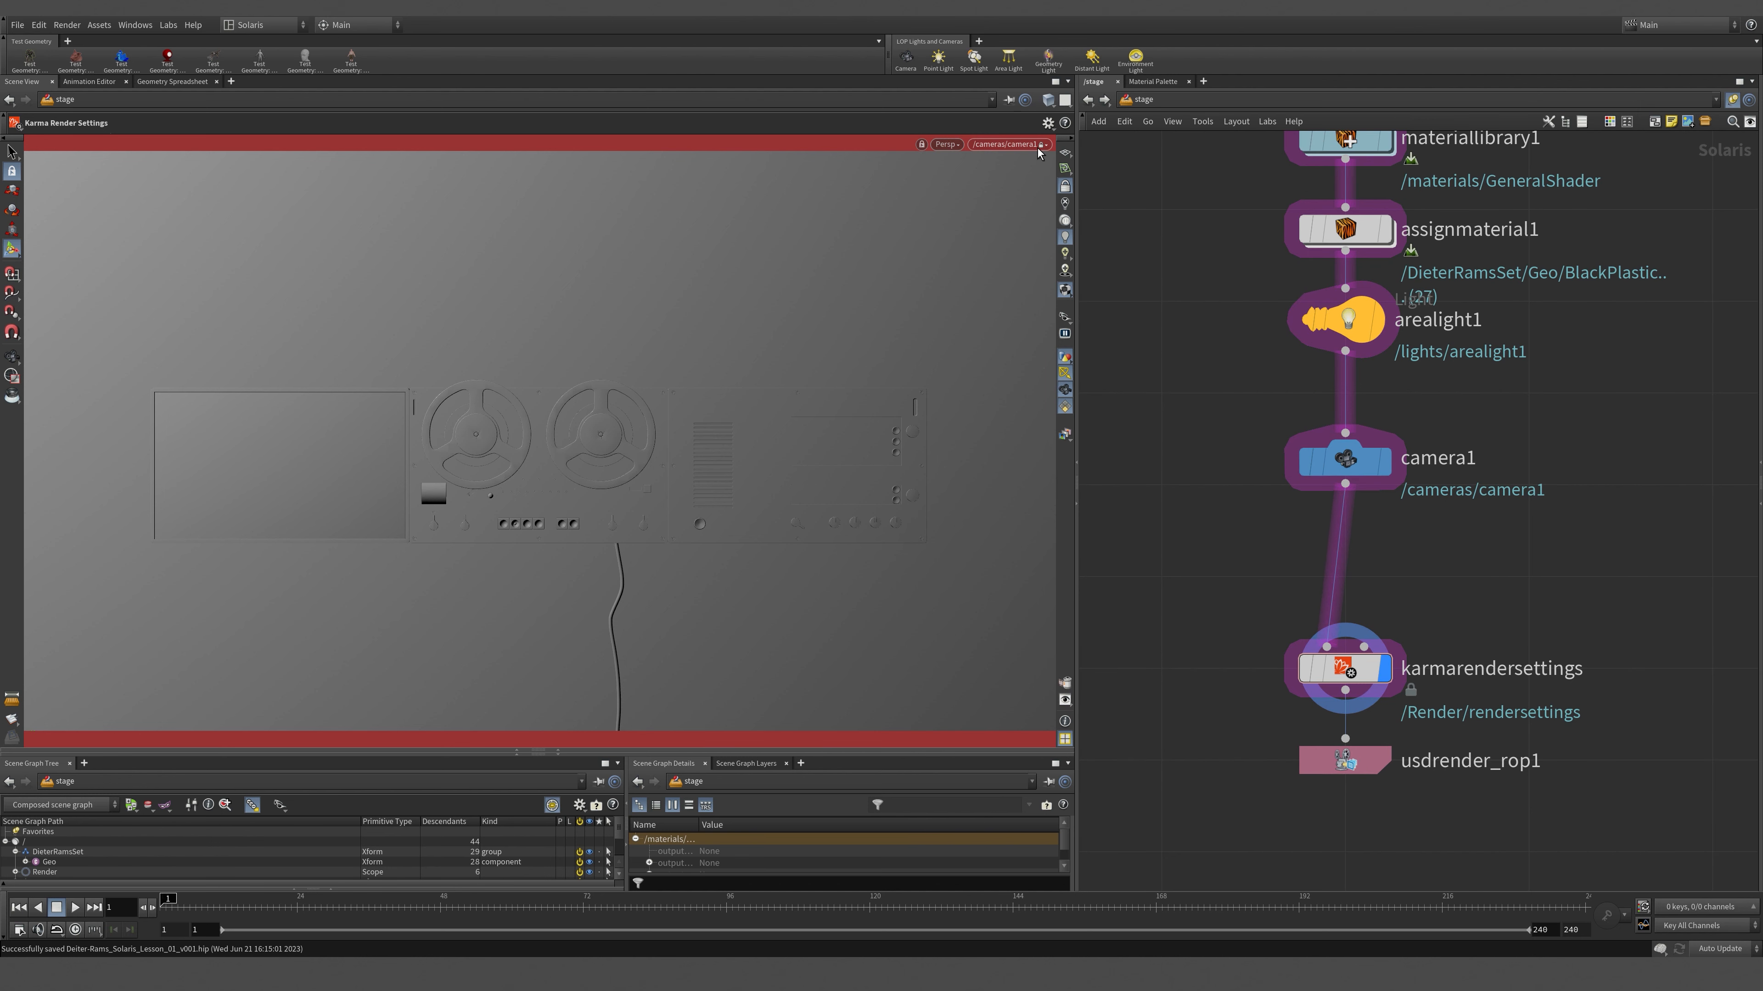
# - Switch the viewport renderer from Houdini GL to Karma
pyautogui.click(1048, 100)
pyautogui.click(1030, 96)
pyautogui.click(947, 144)
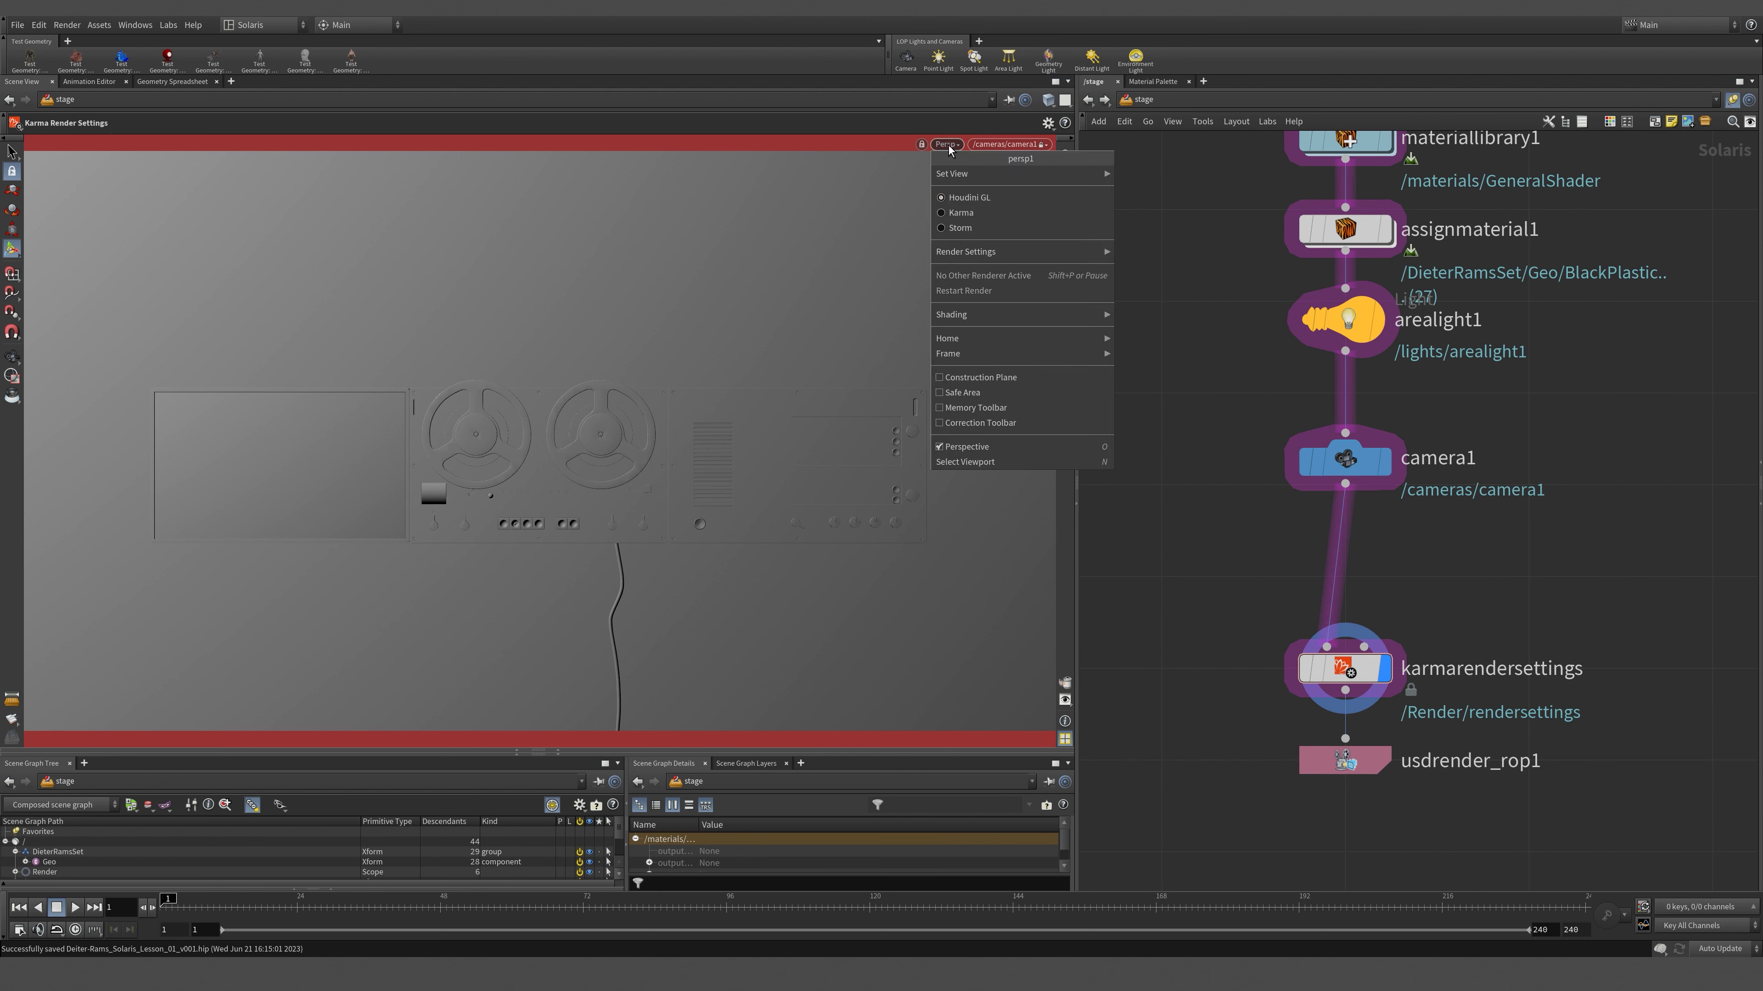
pyautogui.click(980, 215)
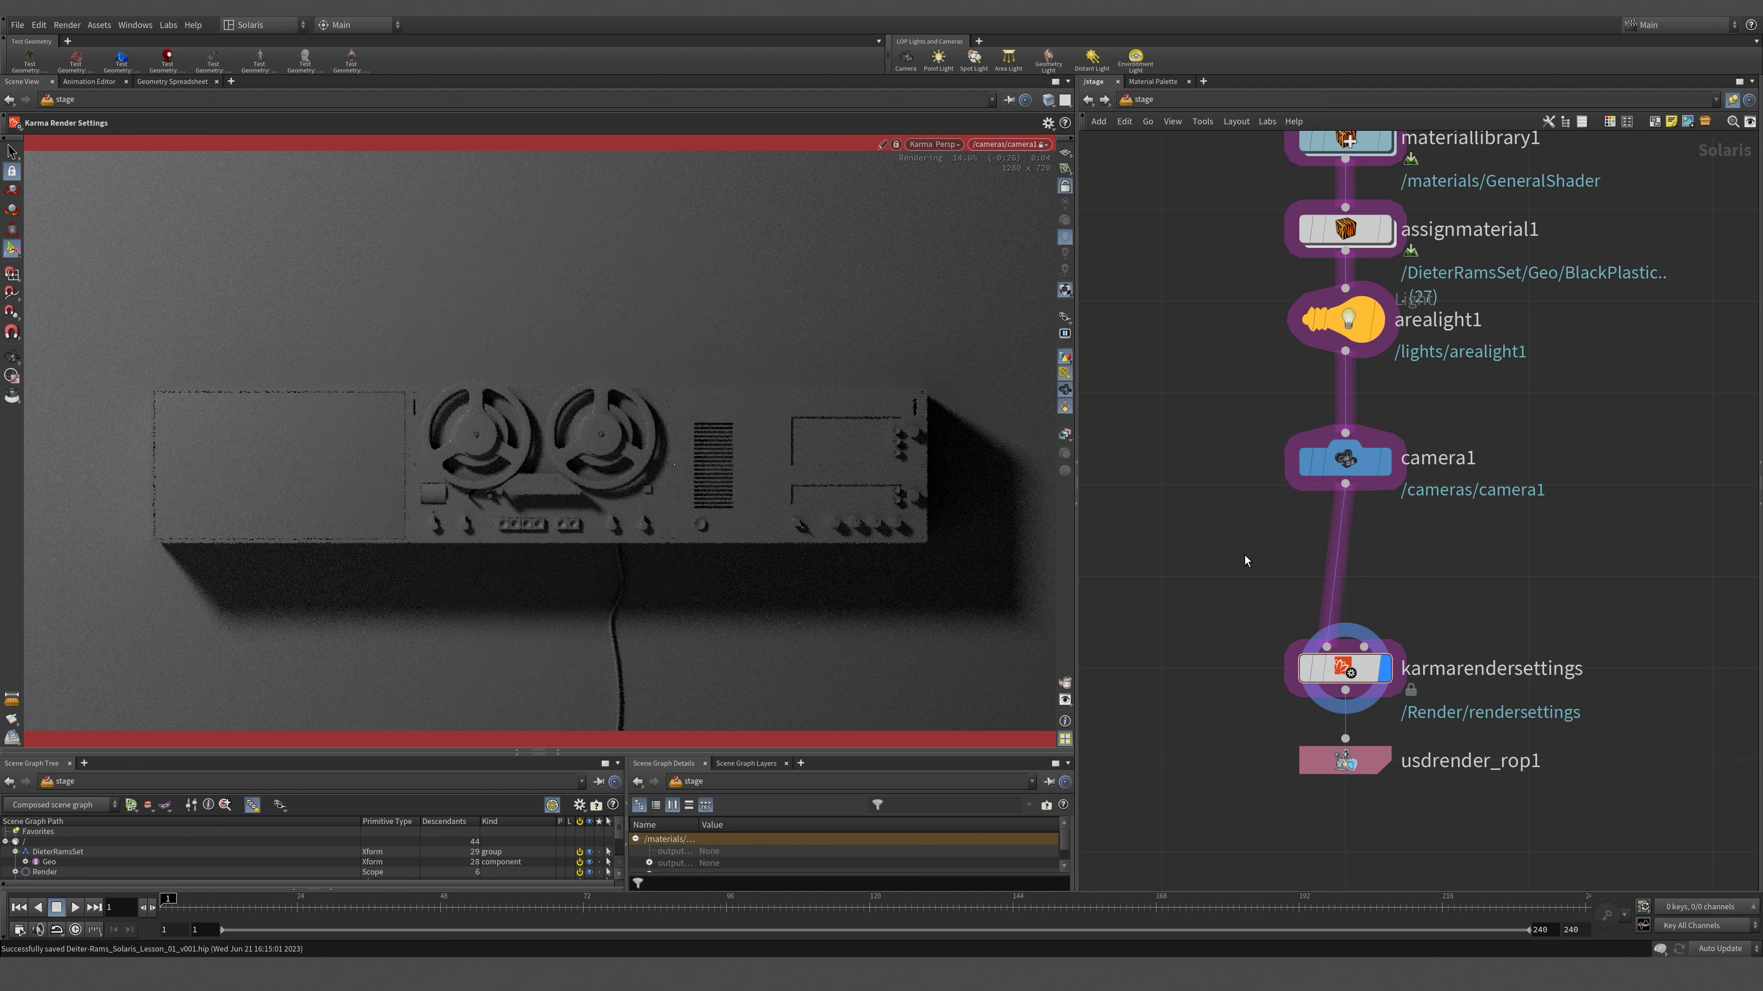
# - Set the width and height of arealight1 to 4
pyautogui.click(1346, 327)
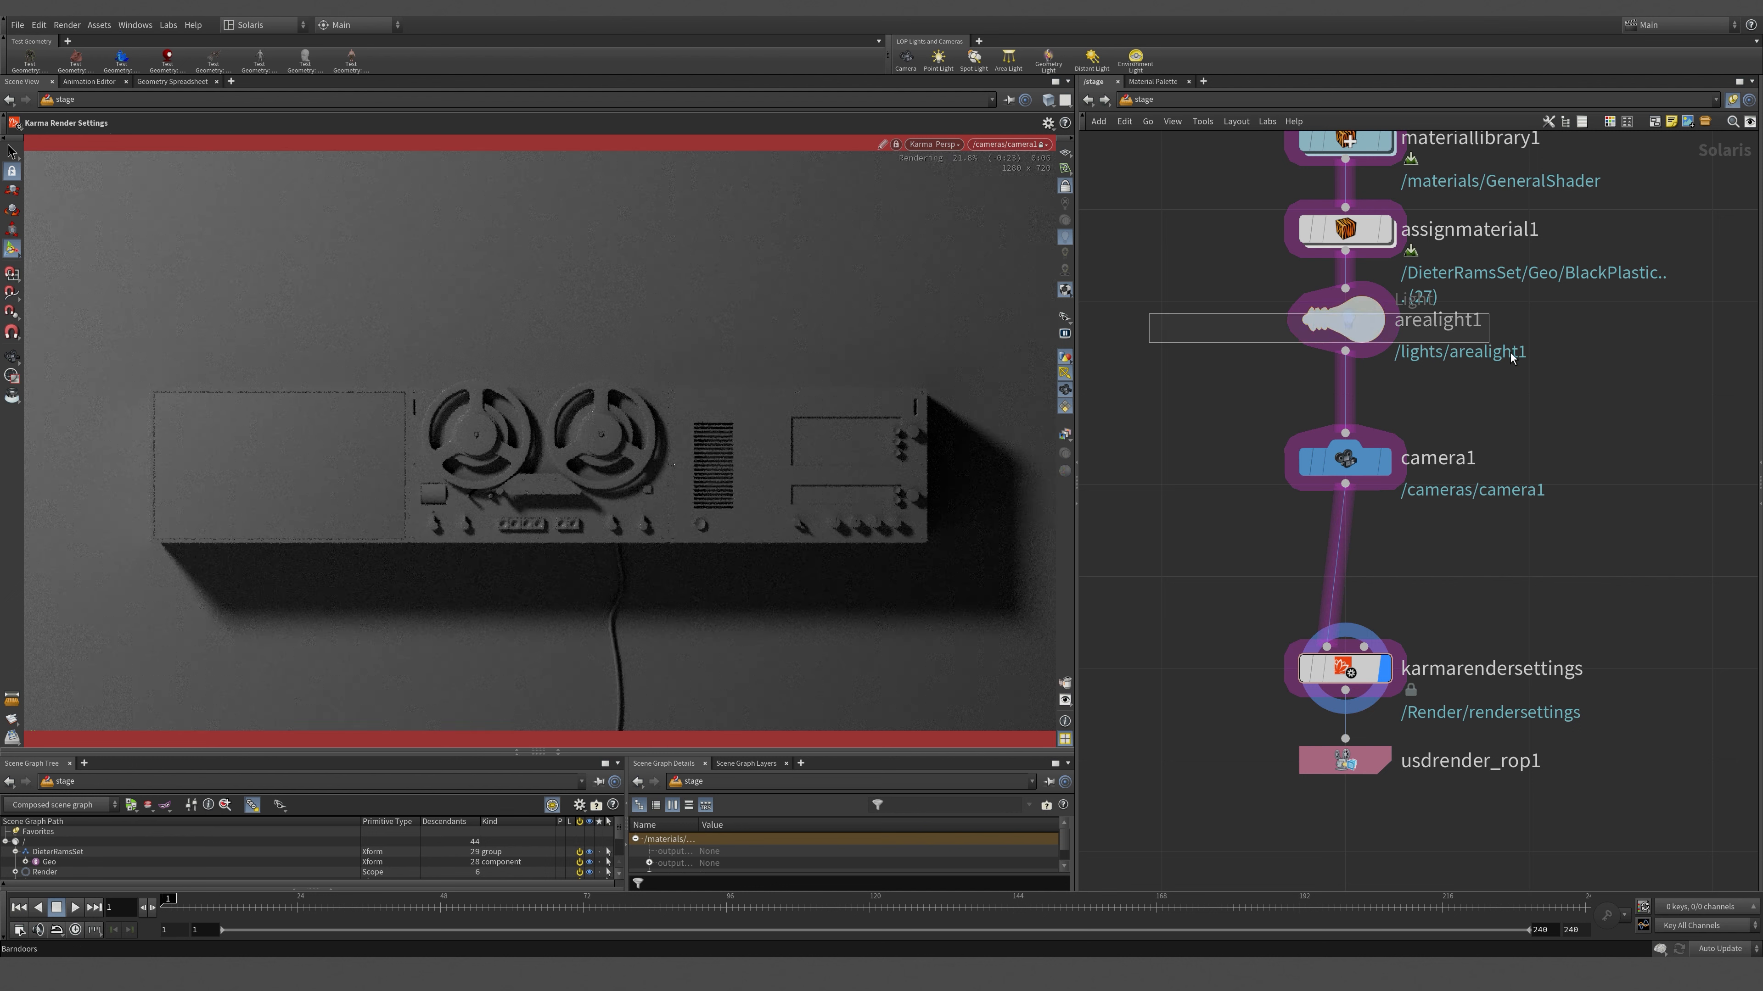
pyautogui.scroll(-3, 1543, 365)
pyautogui.press('p')
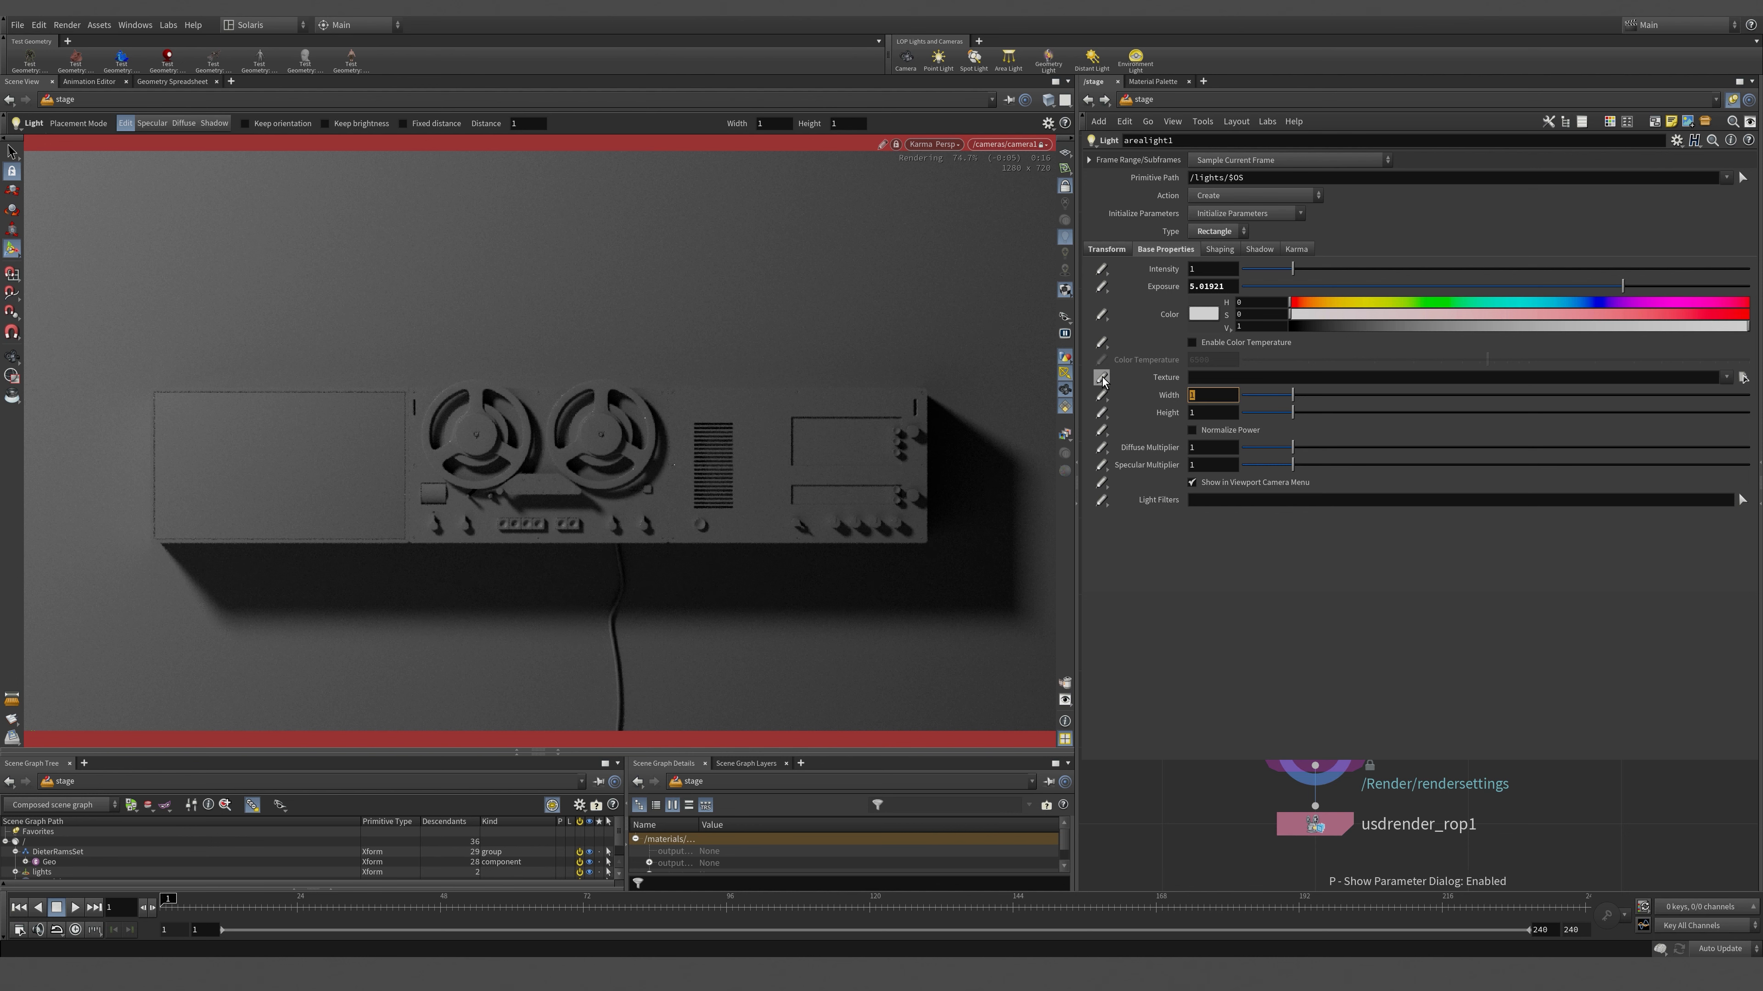
pyautogui.write('4')
pyautogui.press('Tab')
pyautogui.write('4')
pyautogui.press('Tab')
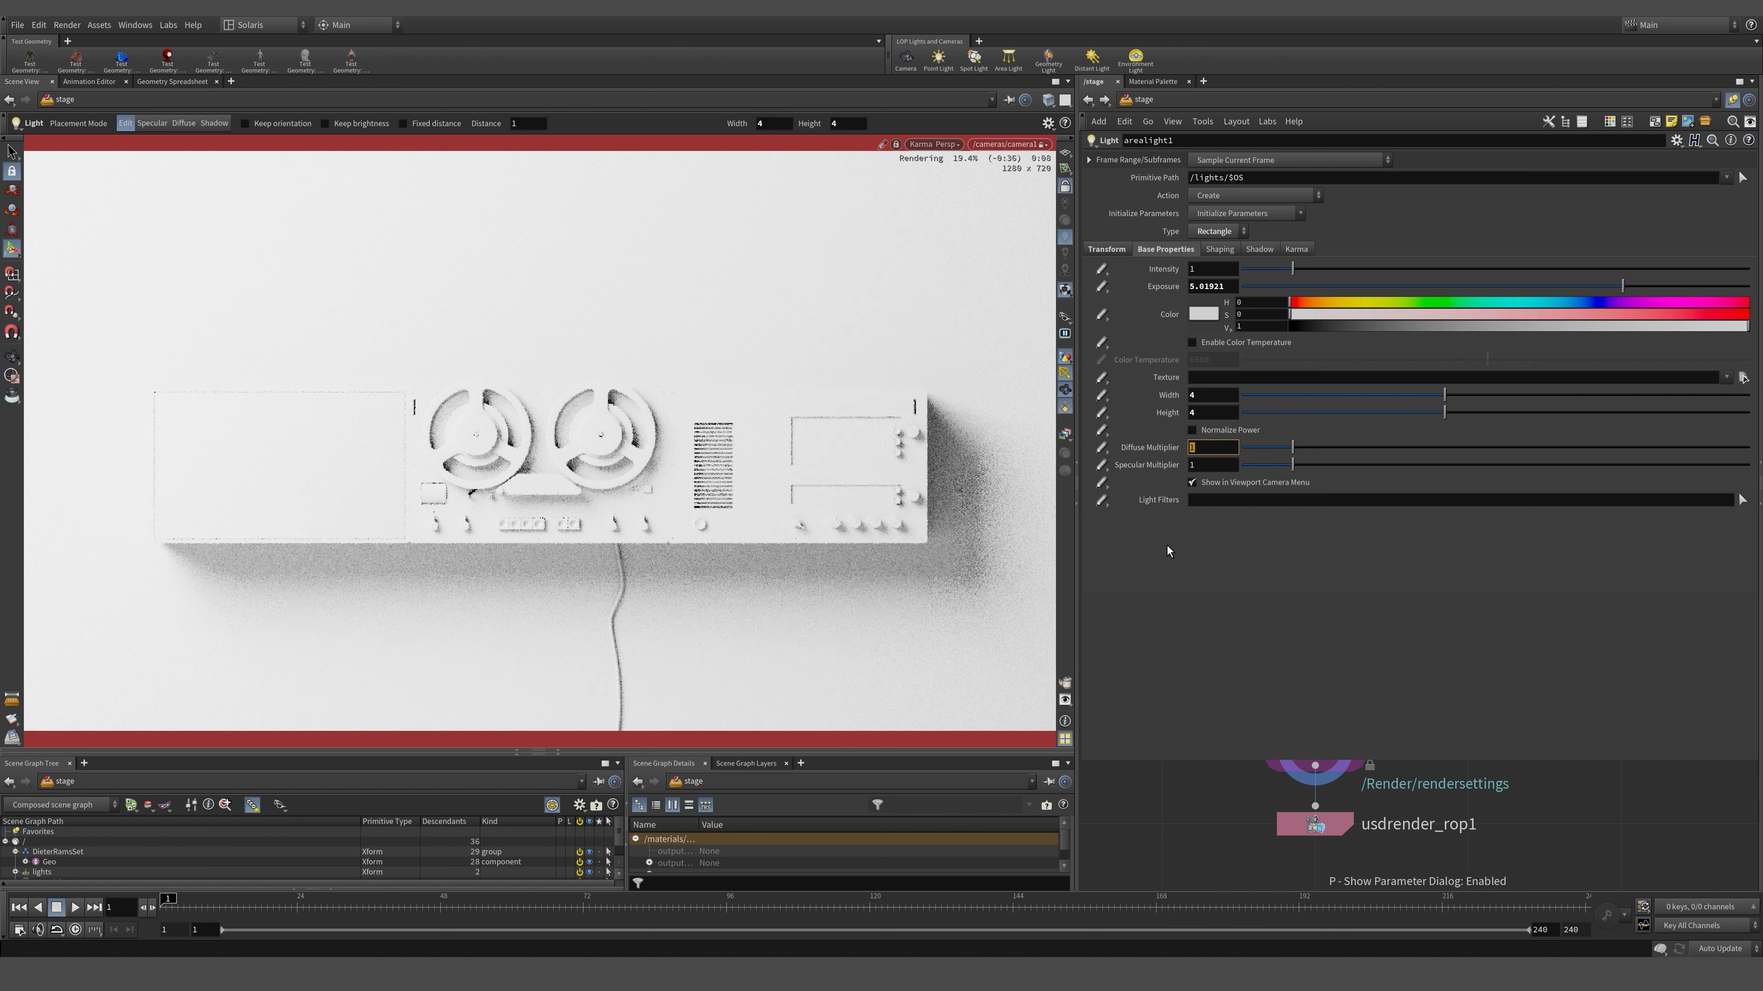
# - Set the exposure of arealight1 to 4
pyautogui.click(1232, 286)
pyautogui.write('4')
pyautogui.press('Tab')
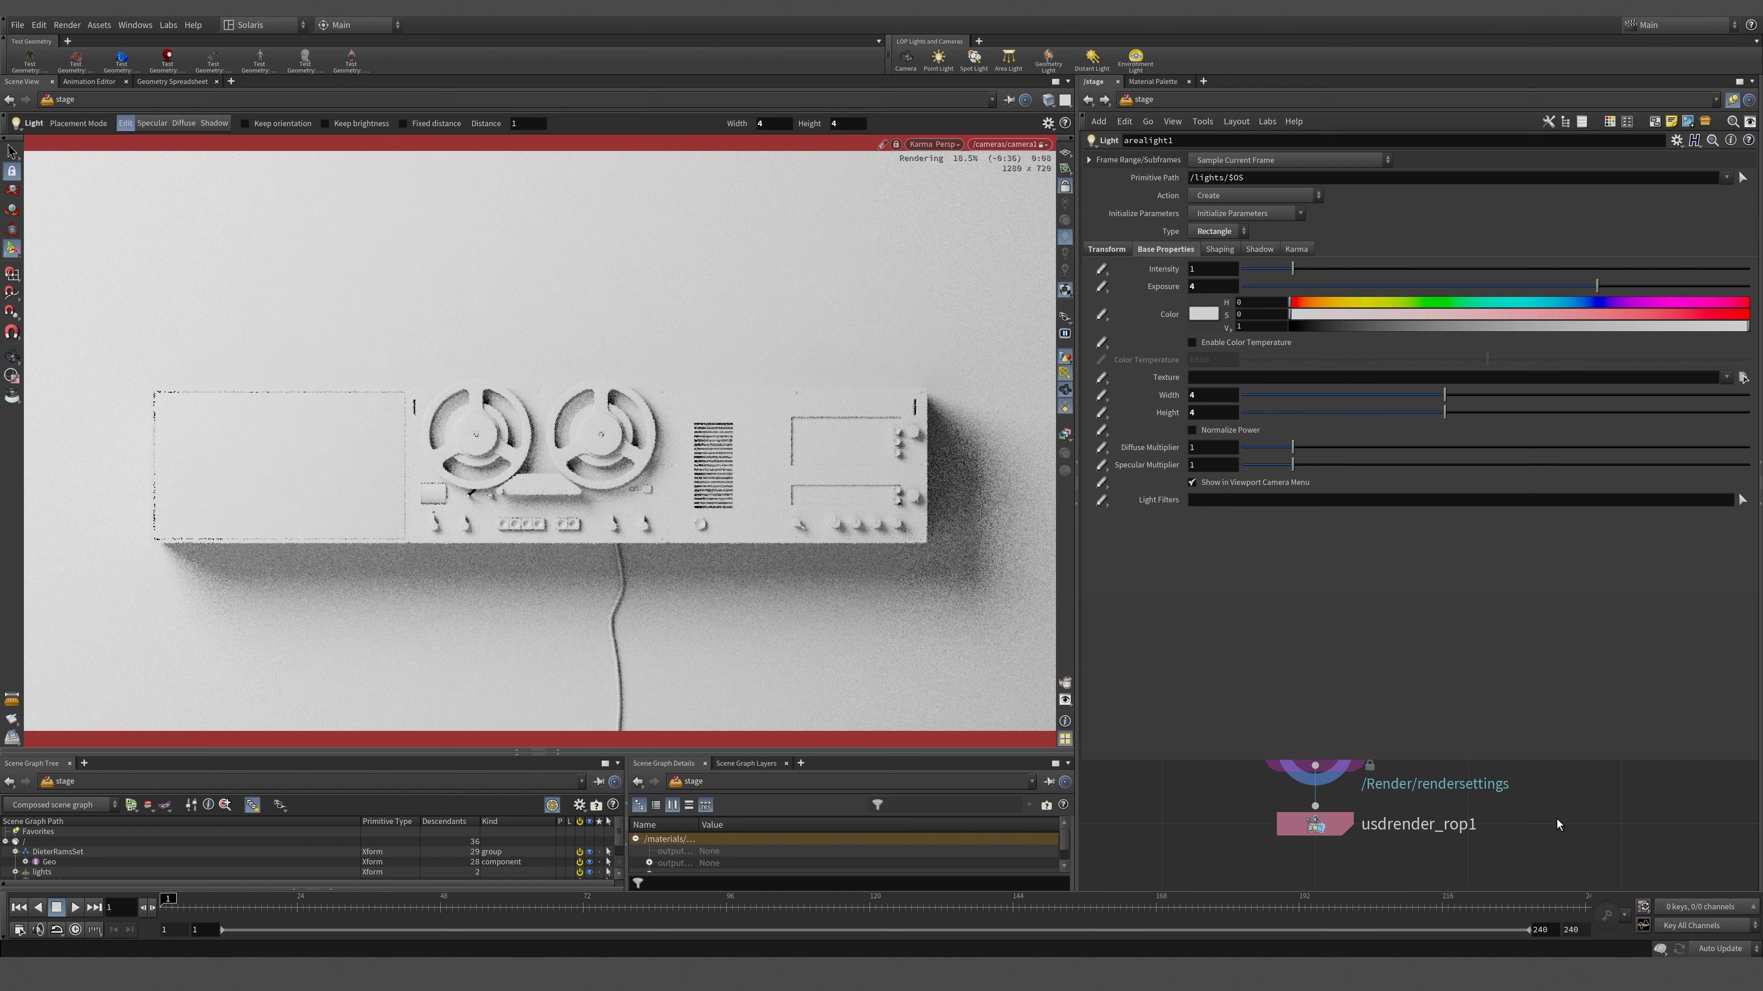
# - Move camera1 down to make room, create a dome light and insert it between arealight1 and camera1
pyautogui.press('p')
pyautogui.scroll(-2, 1556, 743)
pyautogui.moveTo(1508, 649); pyautogui.dragTo(1451, 523, button='middle')
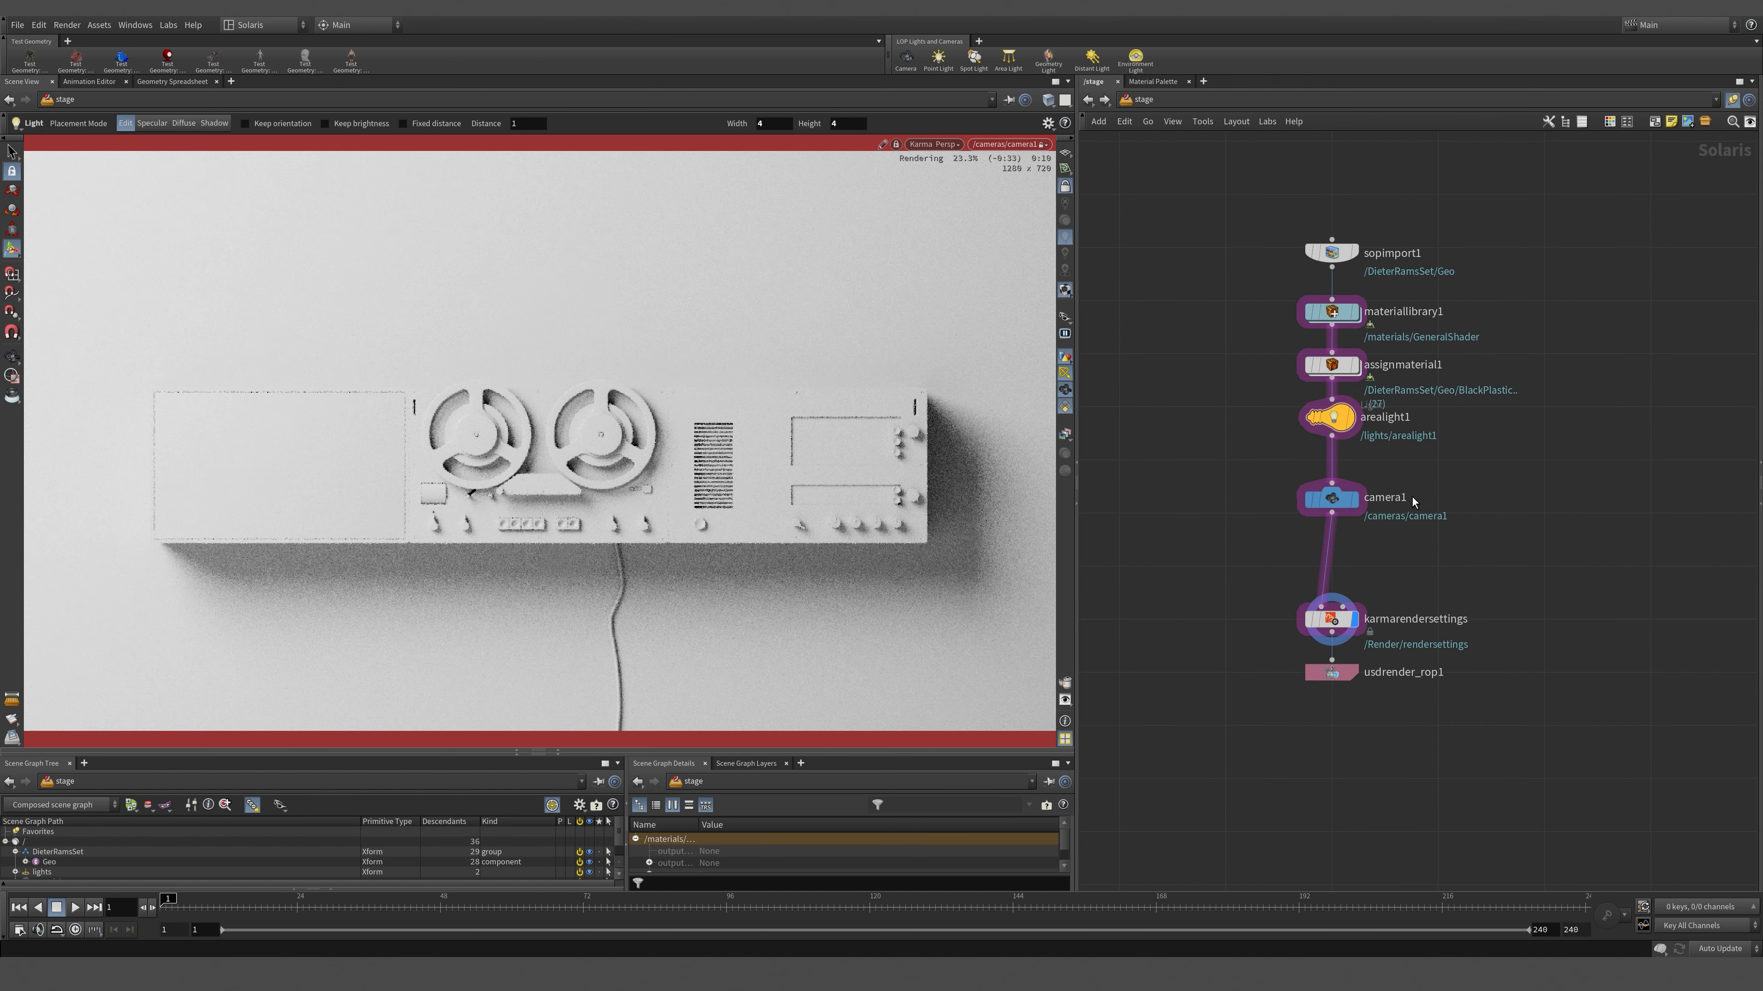
pyautogui.moveTo(1332, 501); pyautogui.dragTo(1331, 570)
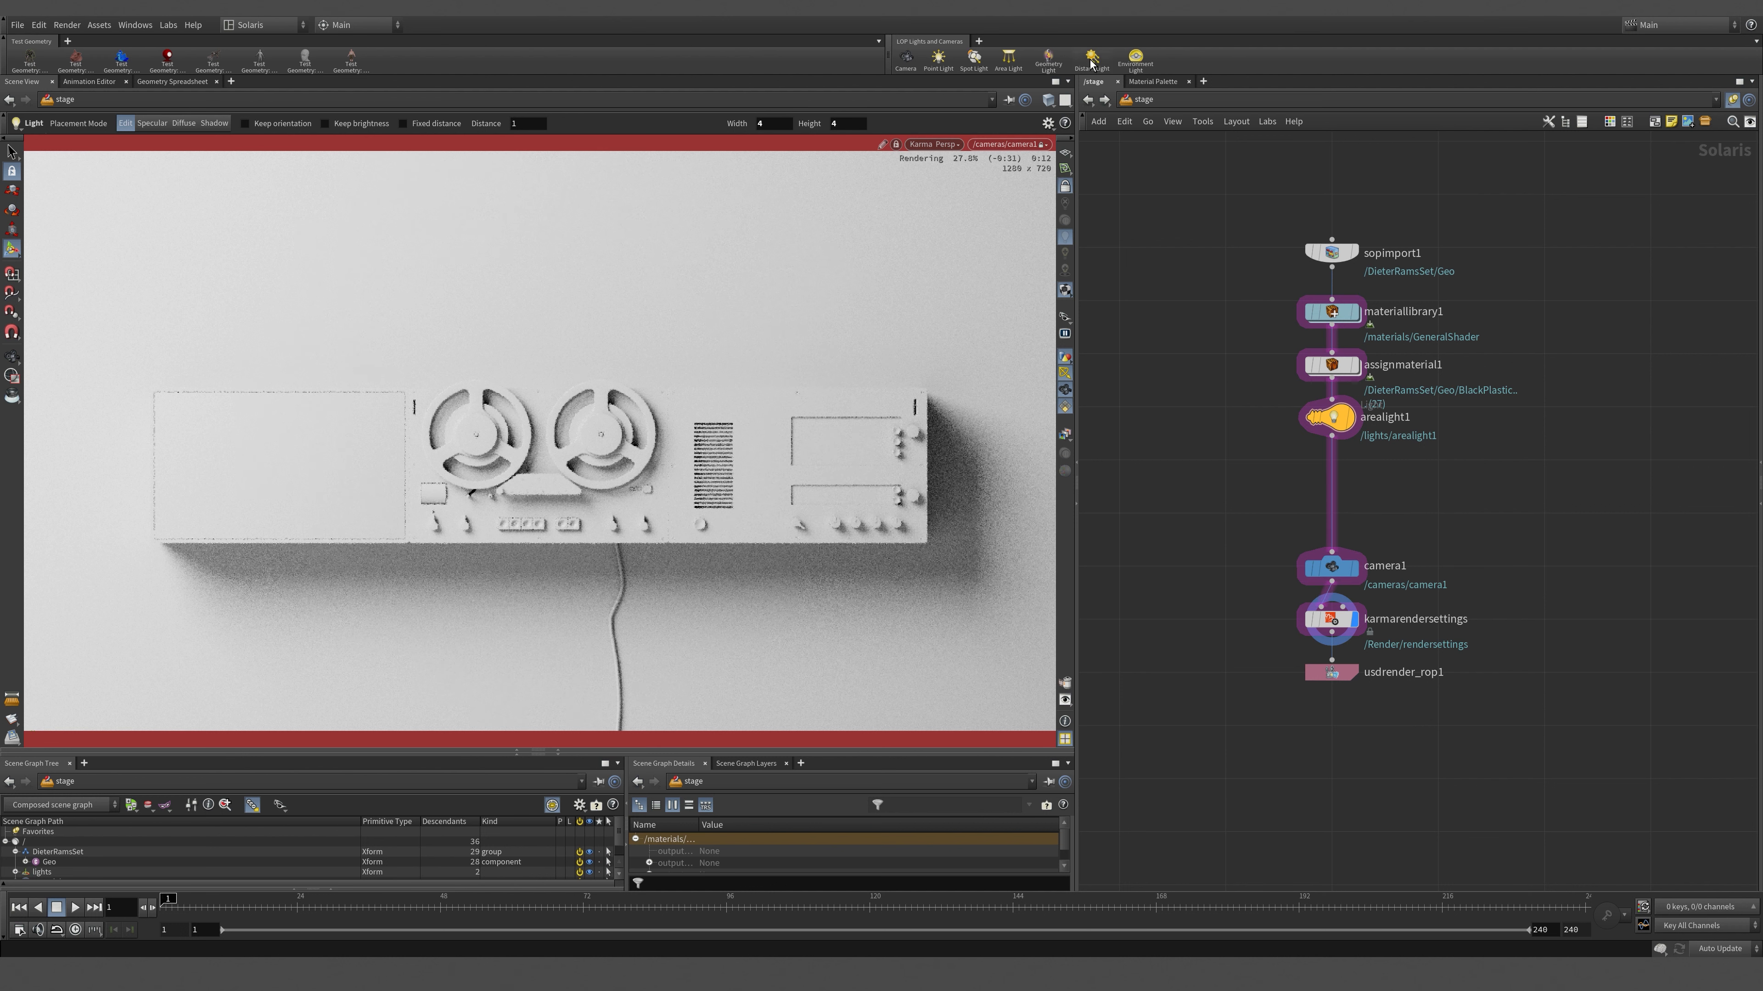
pyautogui.click(1135, 57)
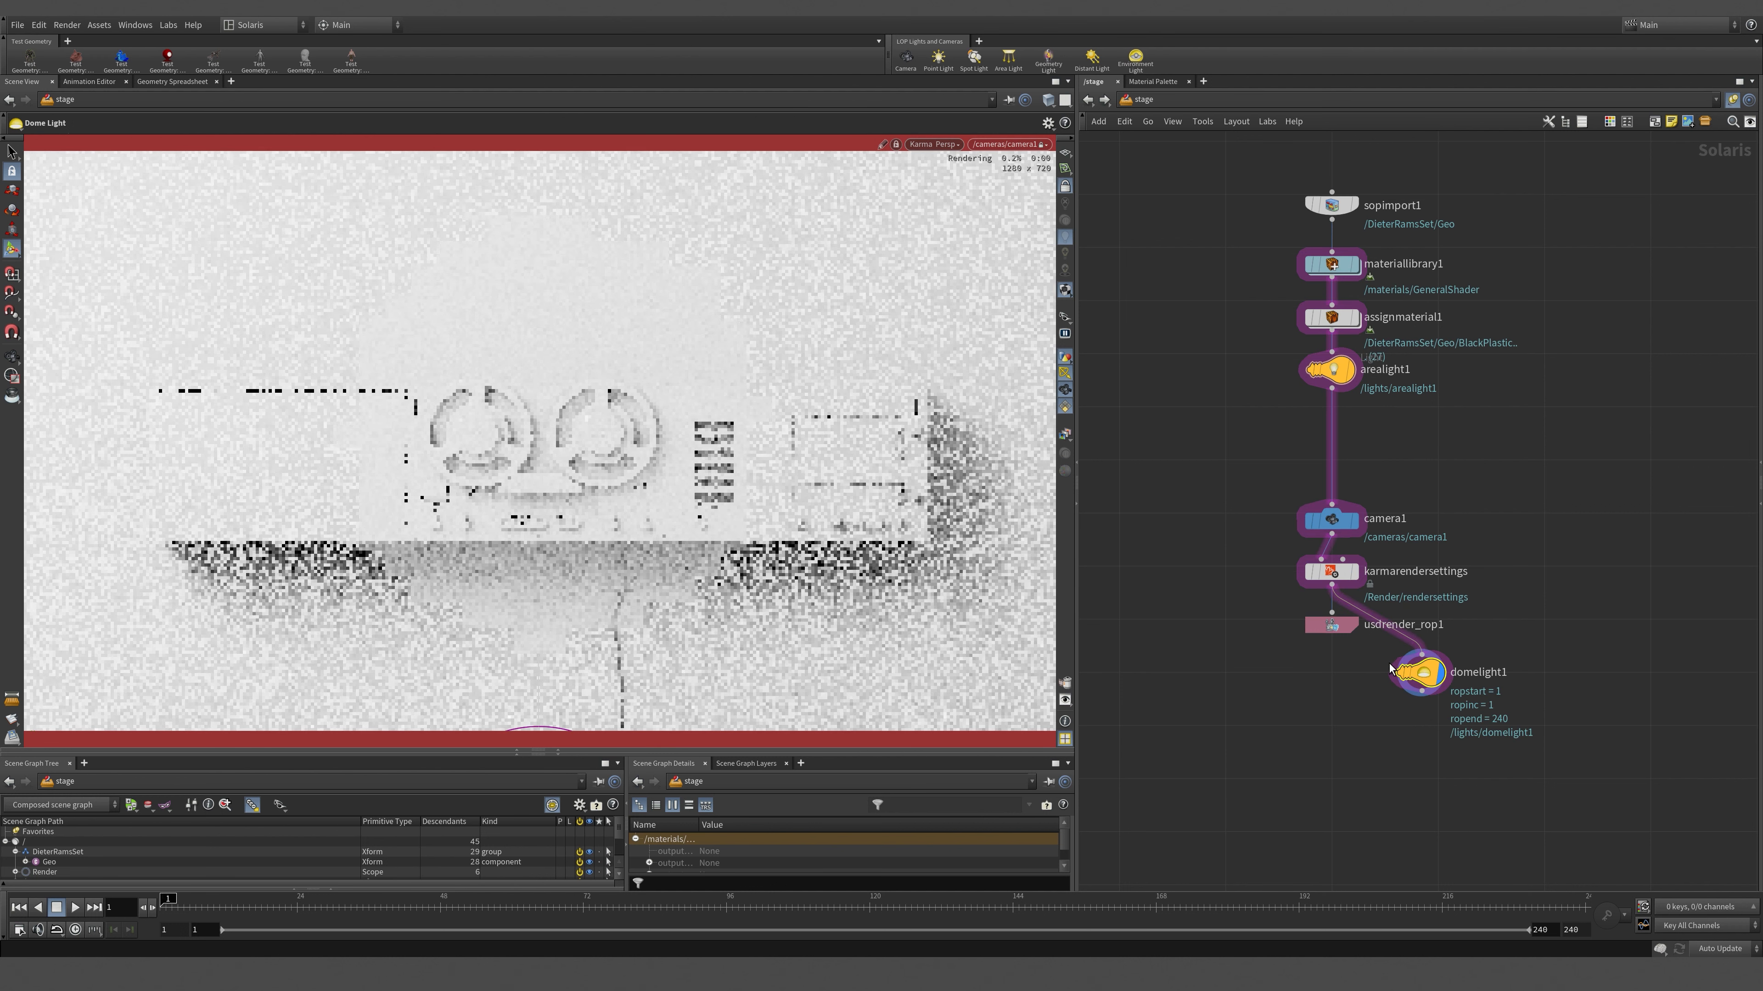
pyautogui.click(1421, 652)
pyautogui.press('Escape')
pyautogui.moveTo(1442, 658); pyautogui.dragTo(1344, 454)
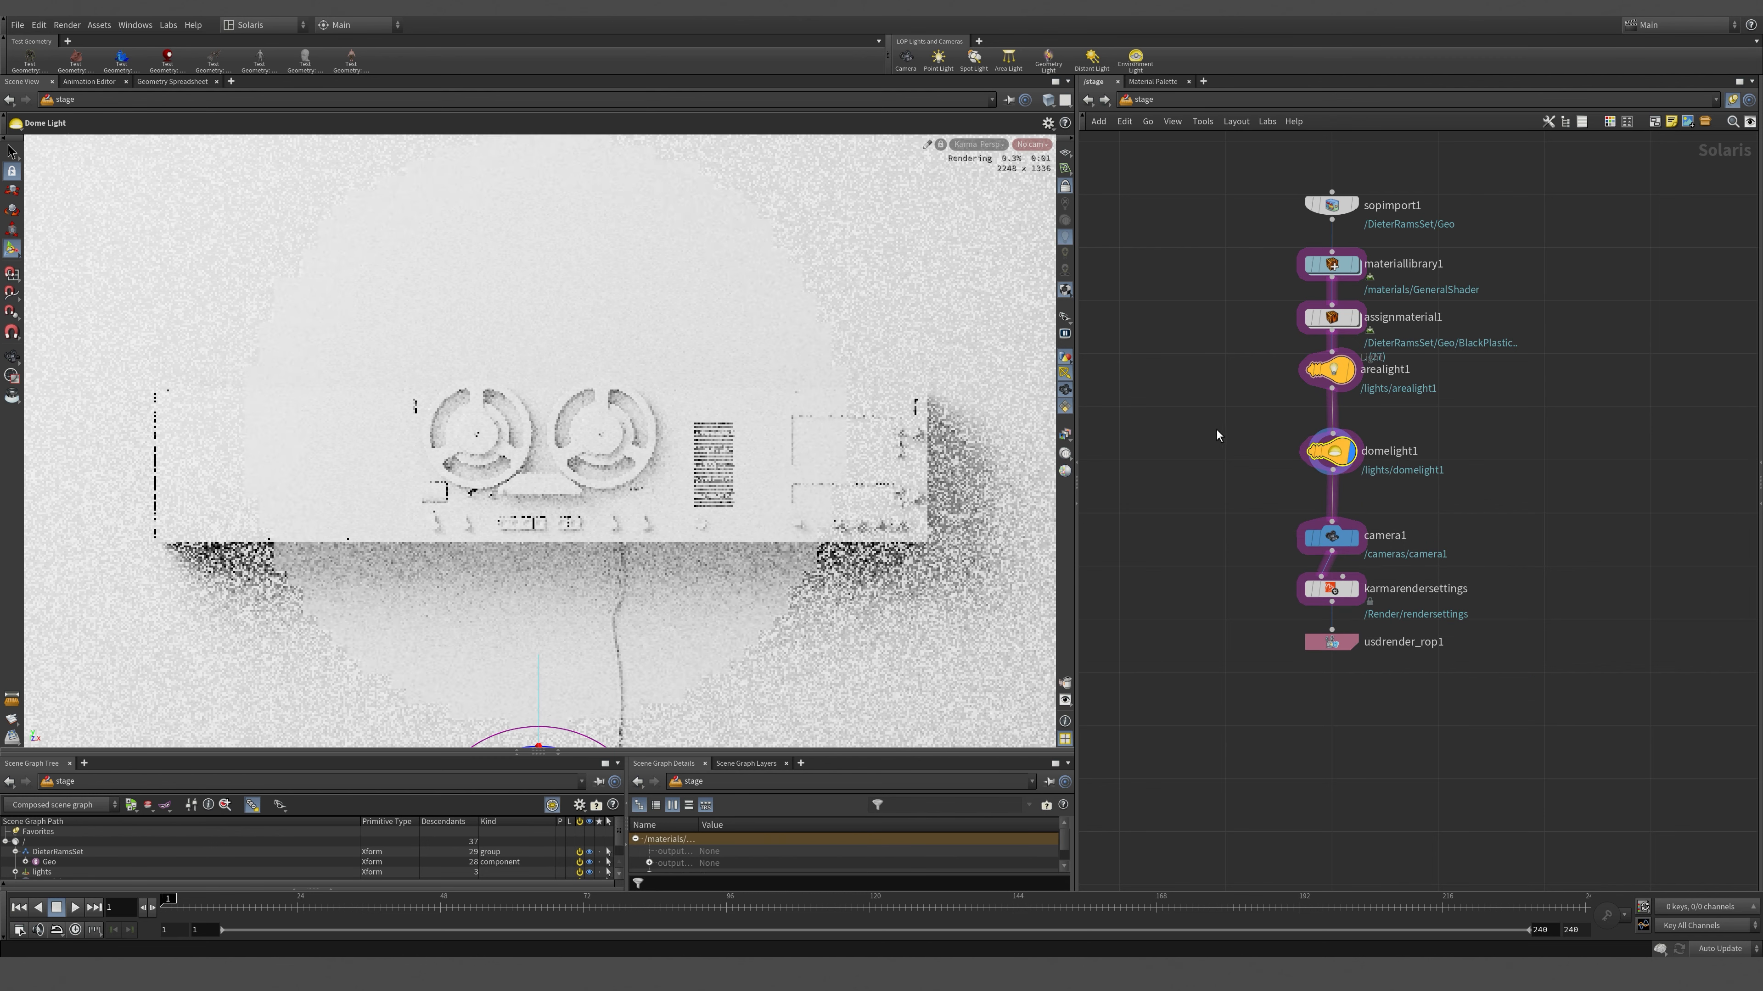
# - Enable color temperature on domelight1 and set it to 8500
pyautogui.moveTo(1200, 420); pyautogui.dragTo(1410, 466)
pyautogui.press('p')
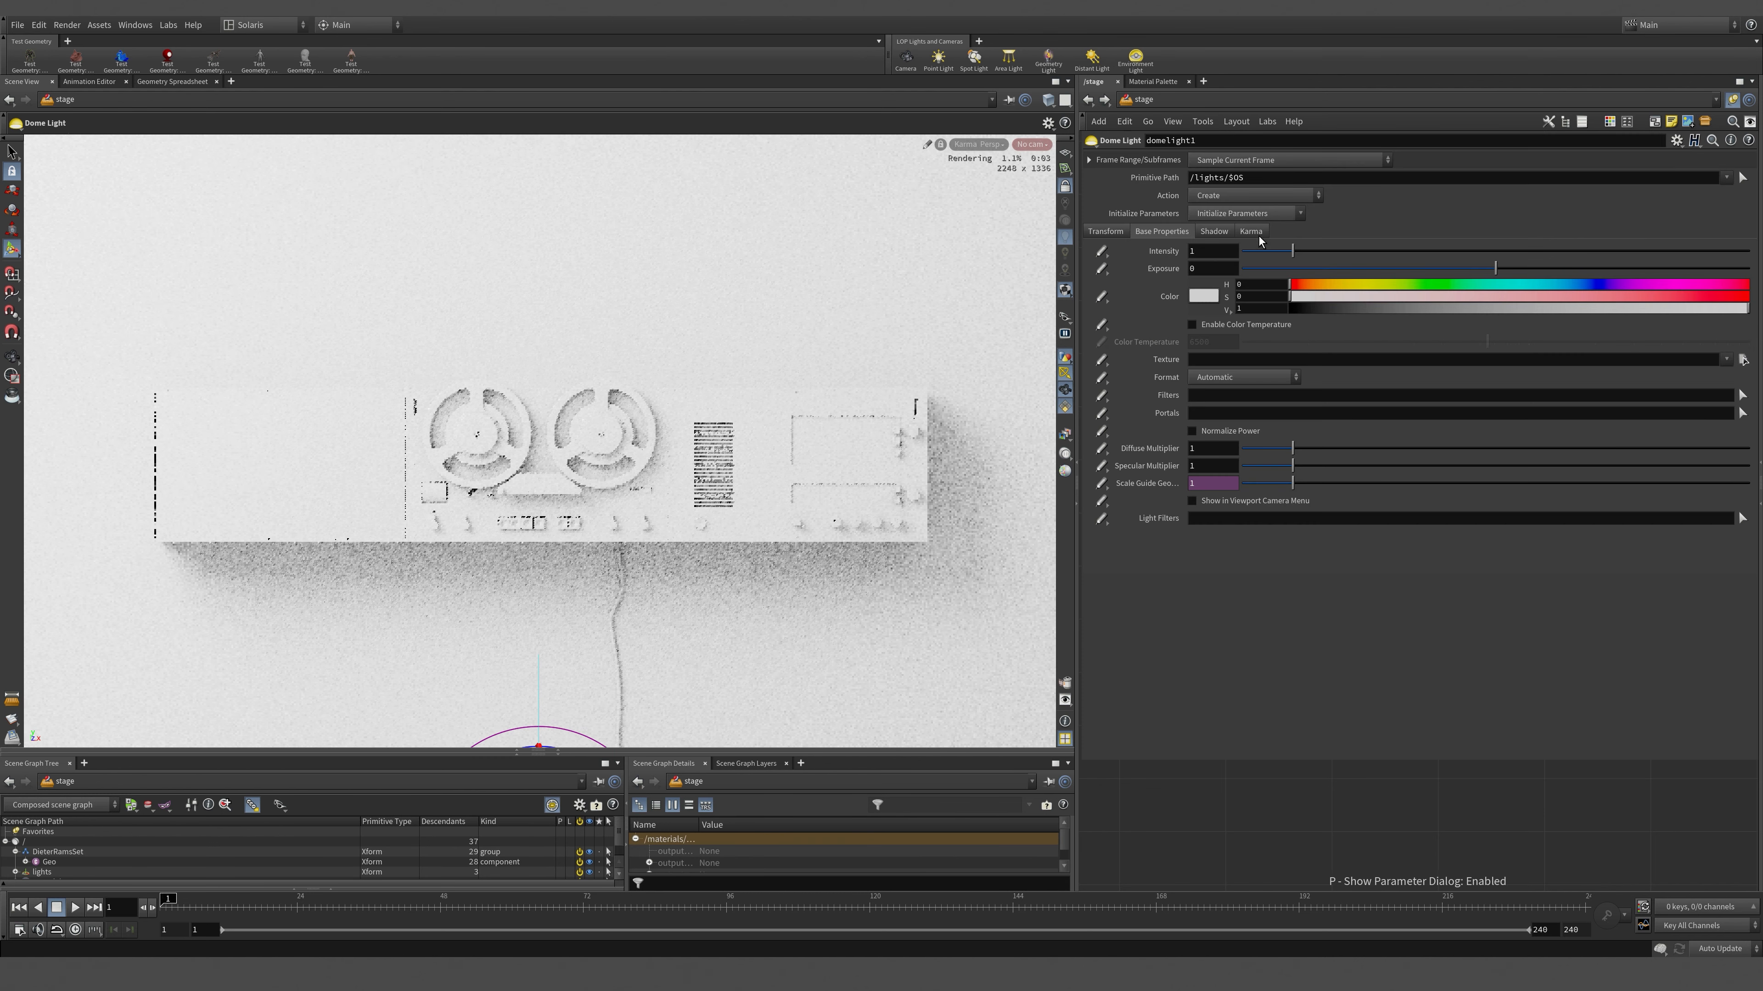
pyautogui.click(1199, 298)
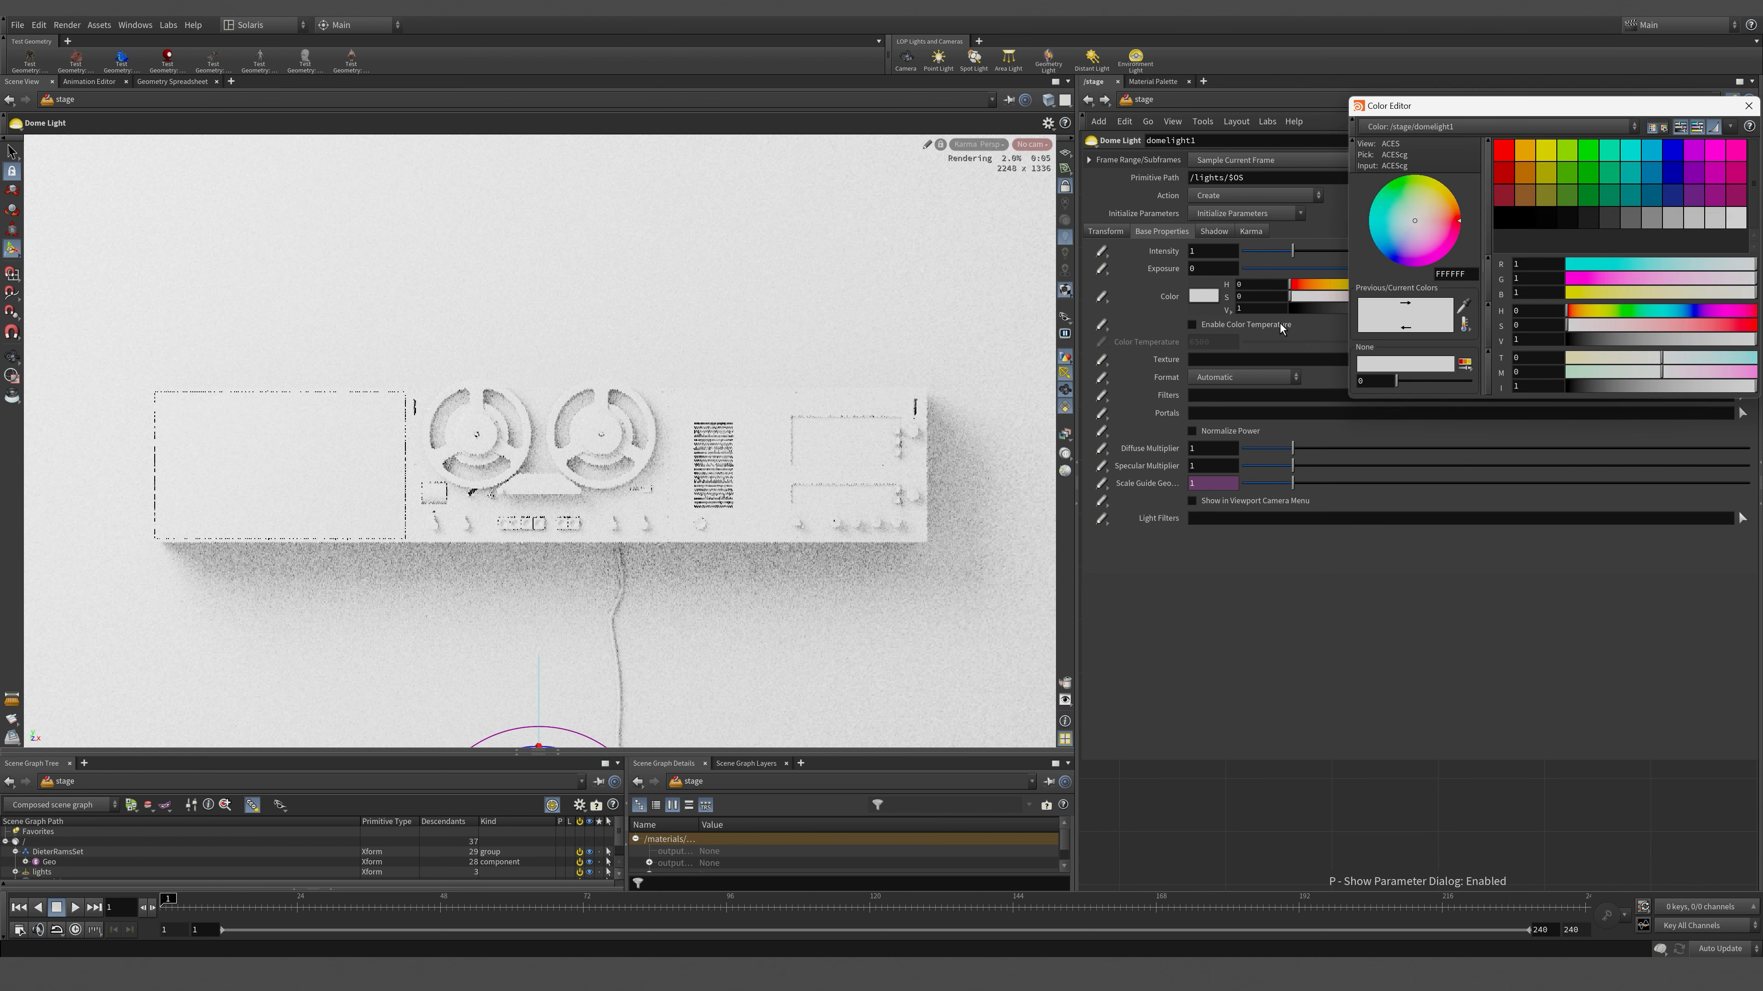
pyautogui.click(1748, 106)
pyautogui.click(1220, 327)
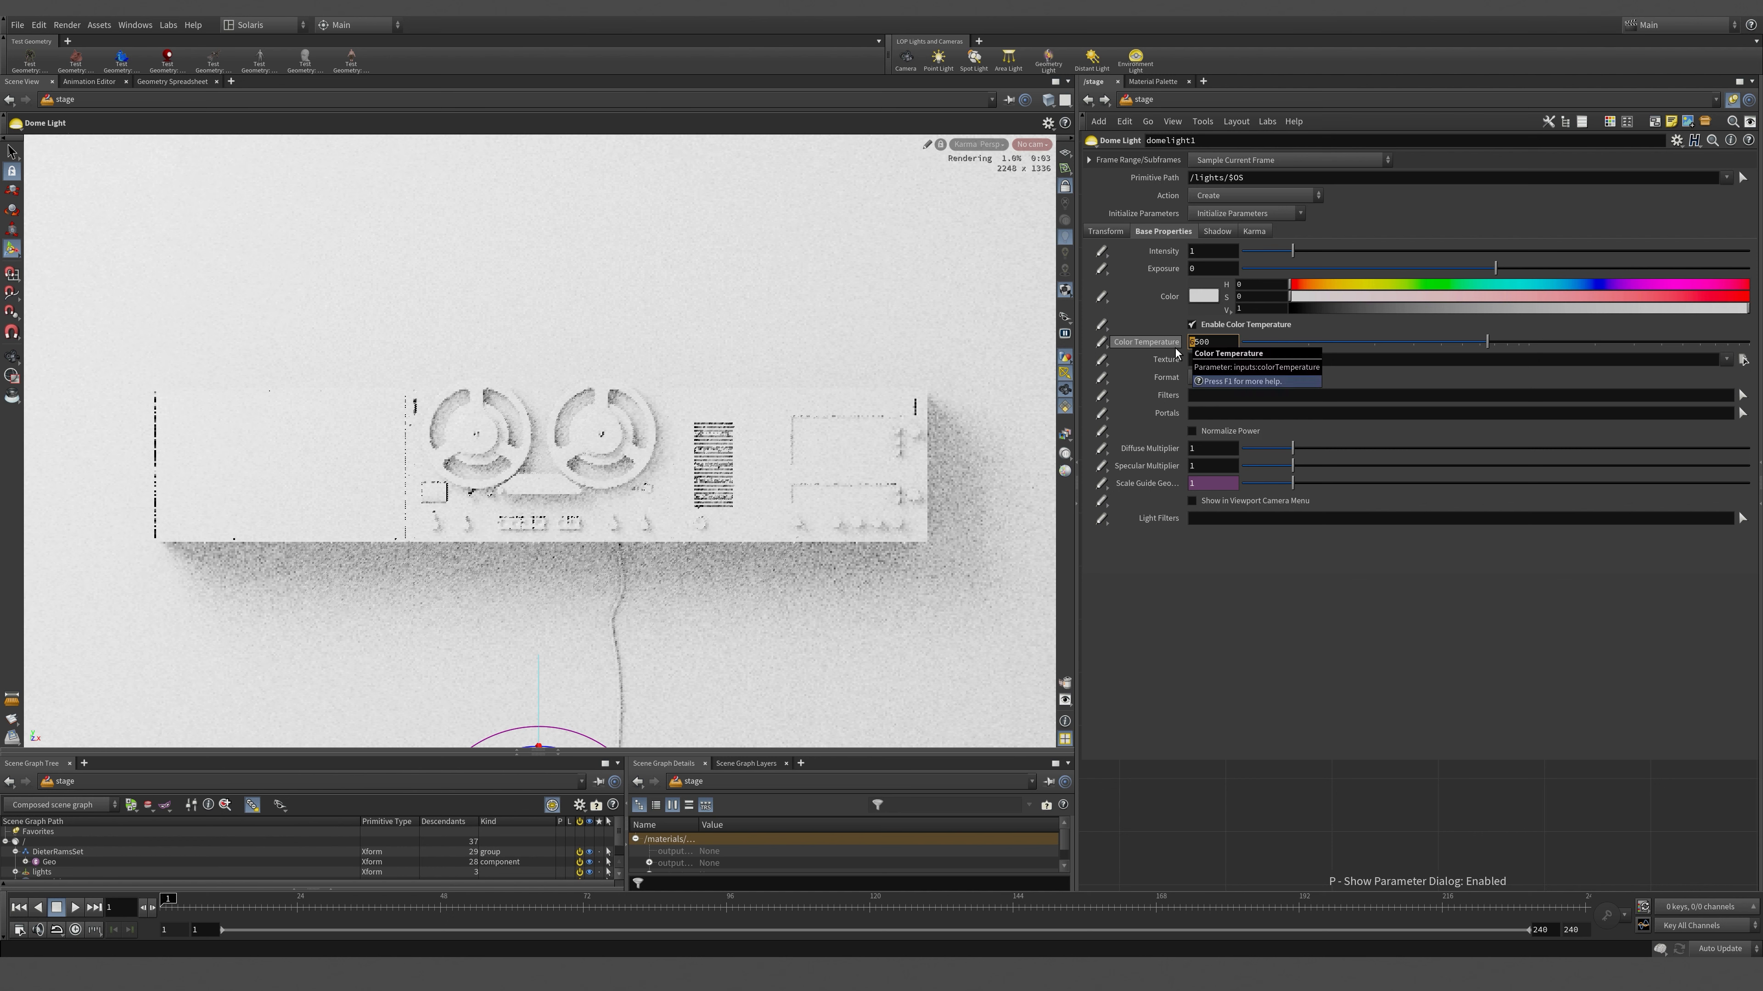
pyautogui.write('8')
pyautogui.press('Return')
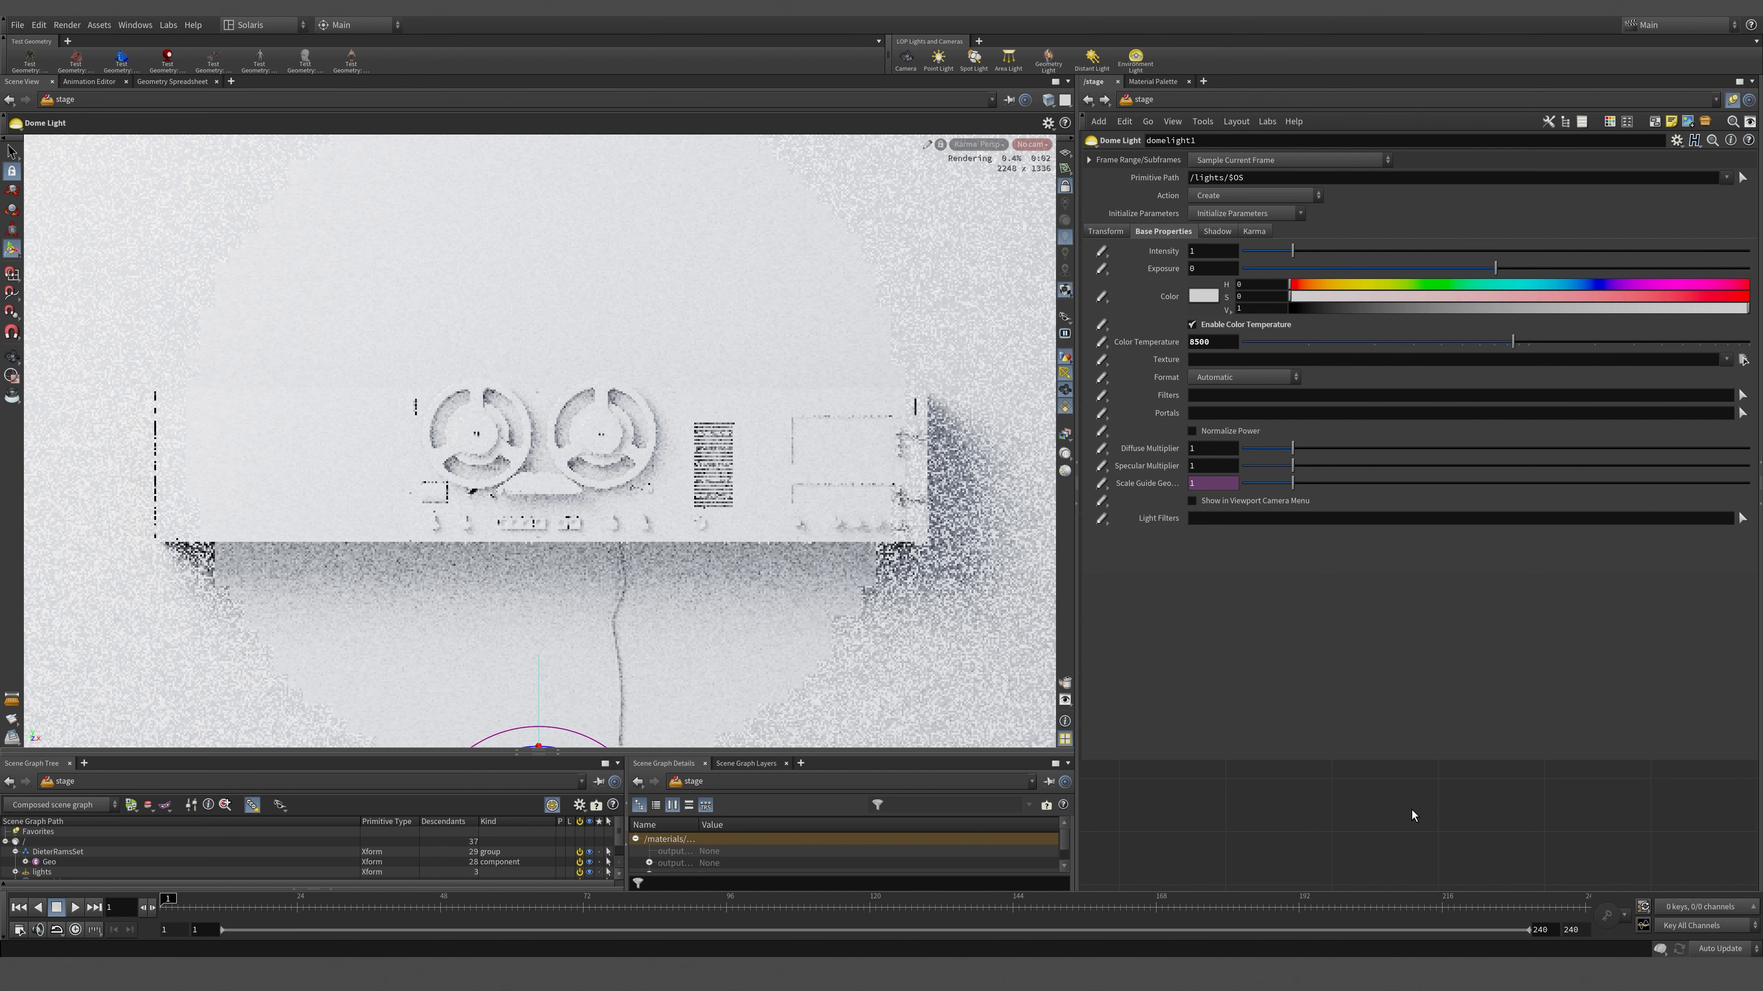
pyautogui.press('p')
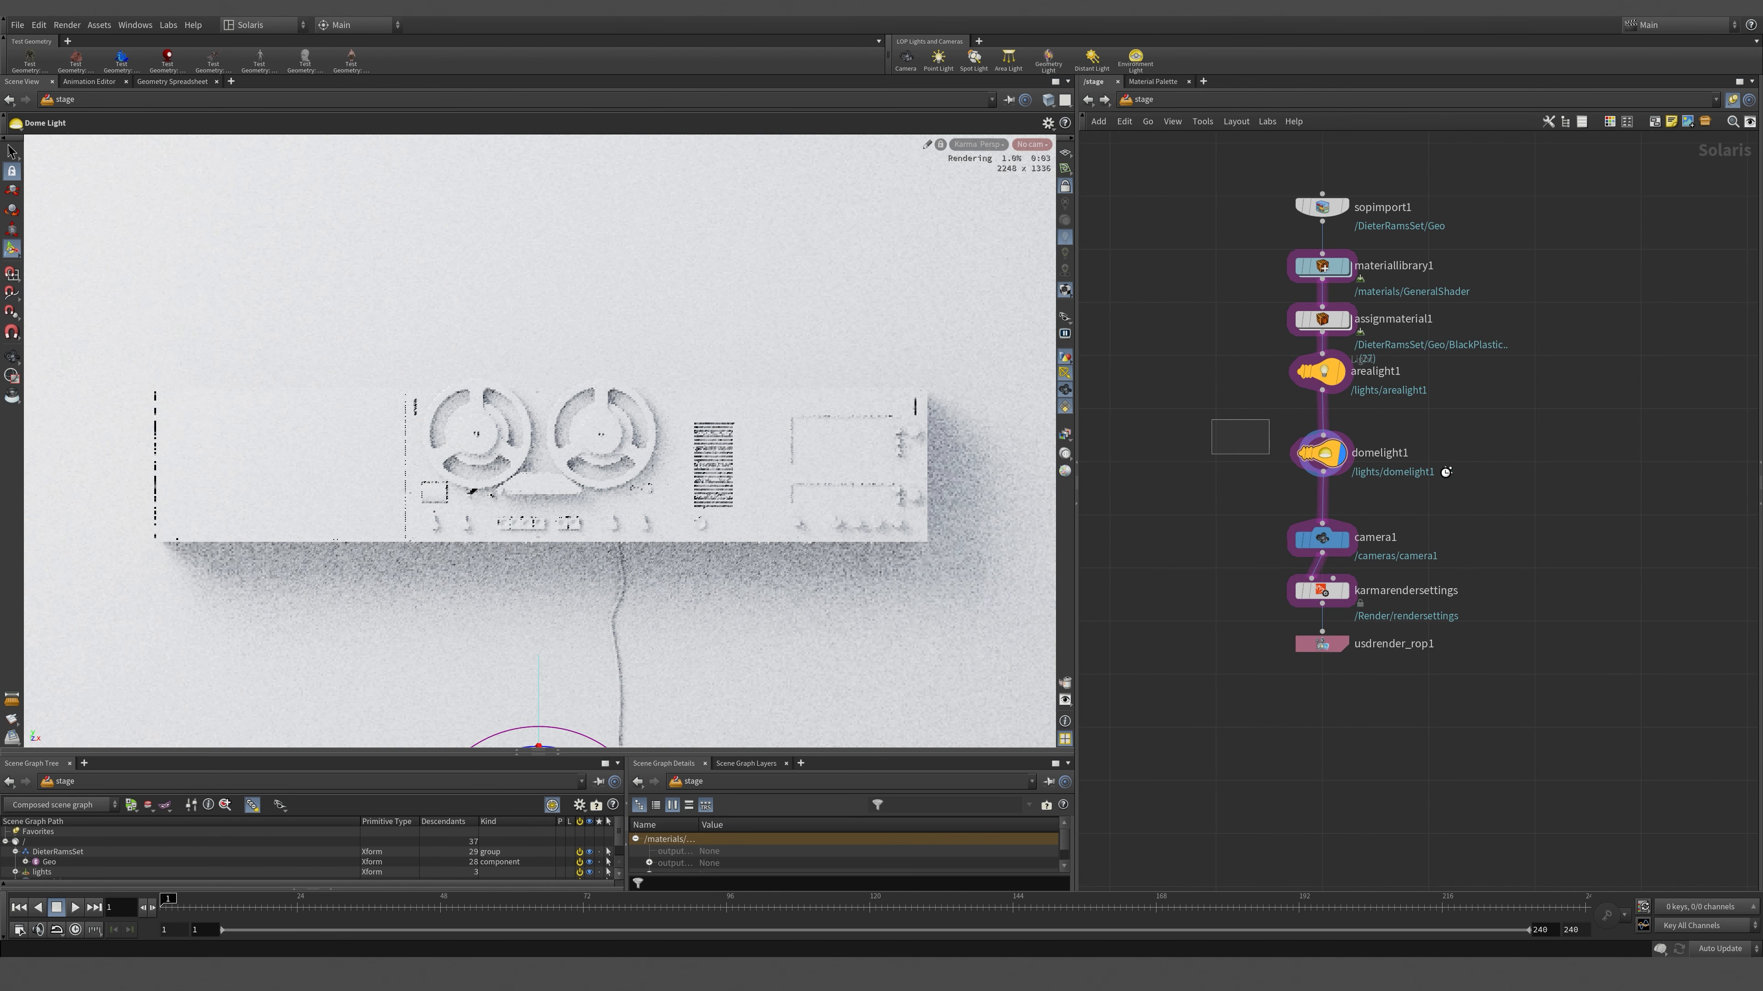
# - Try an intensity of 0.2 on domelight1, and undo the change
pyautogui.press('p')
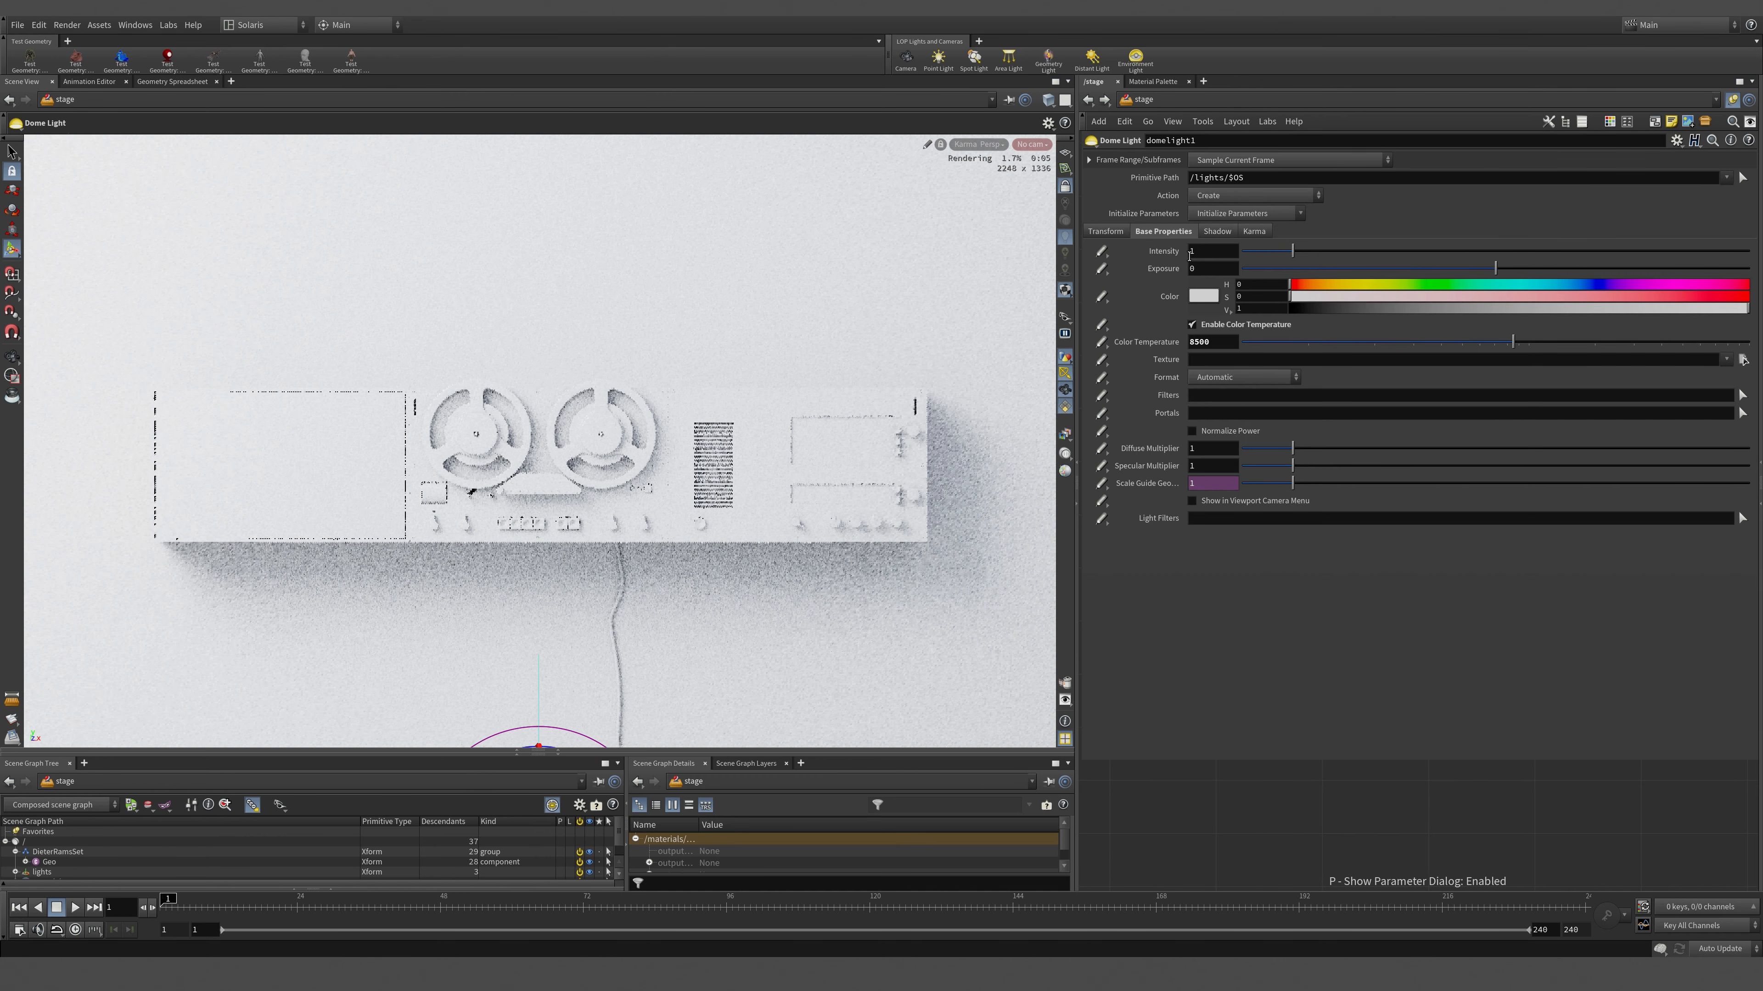
pyautogui.moveTo(1205, 251); pyautogui.dragTo(1162, 254)
pyautogui.write('.2')
pyautogui.press('Tab')
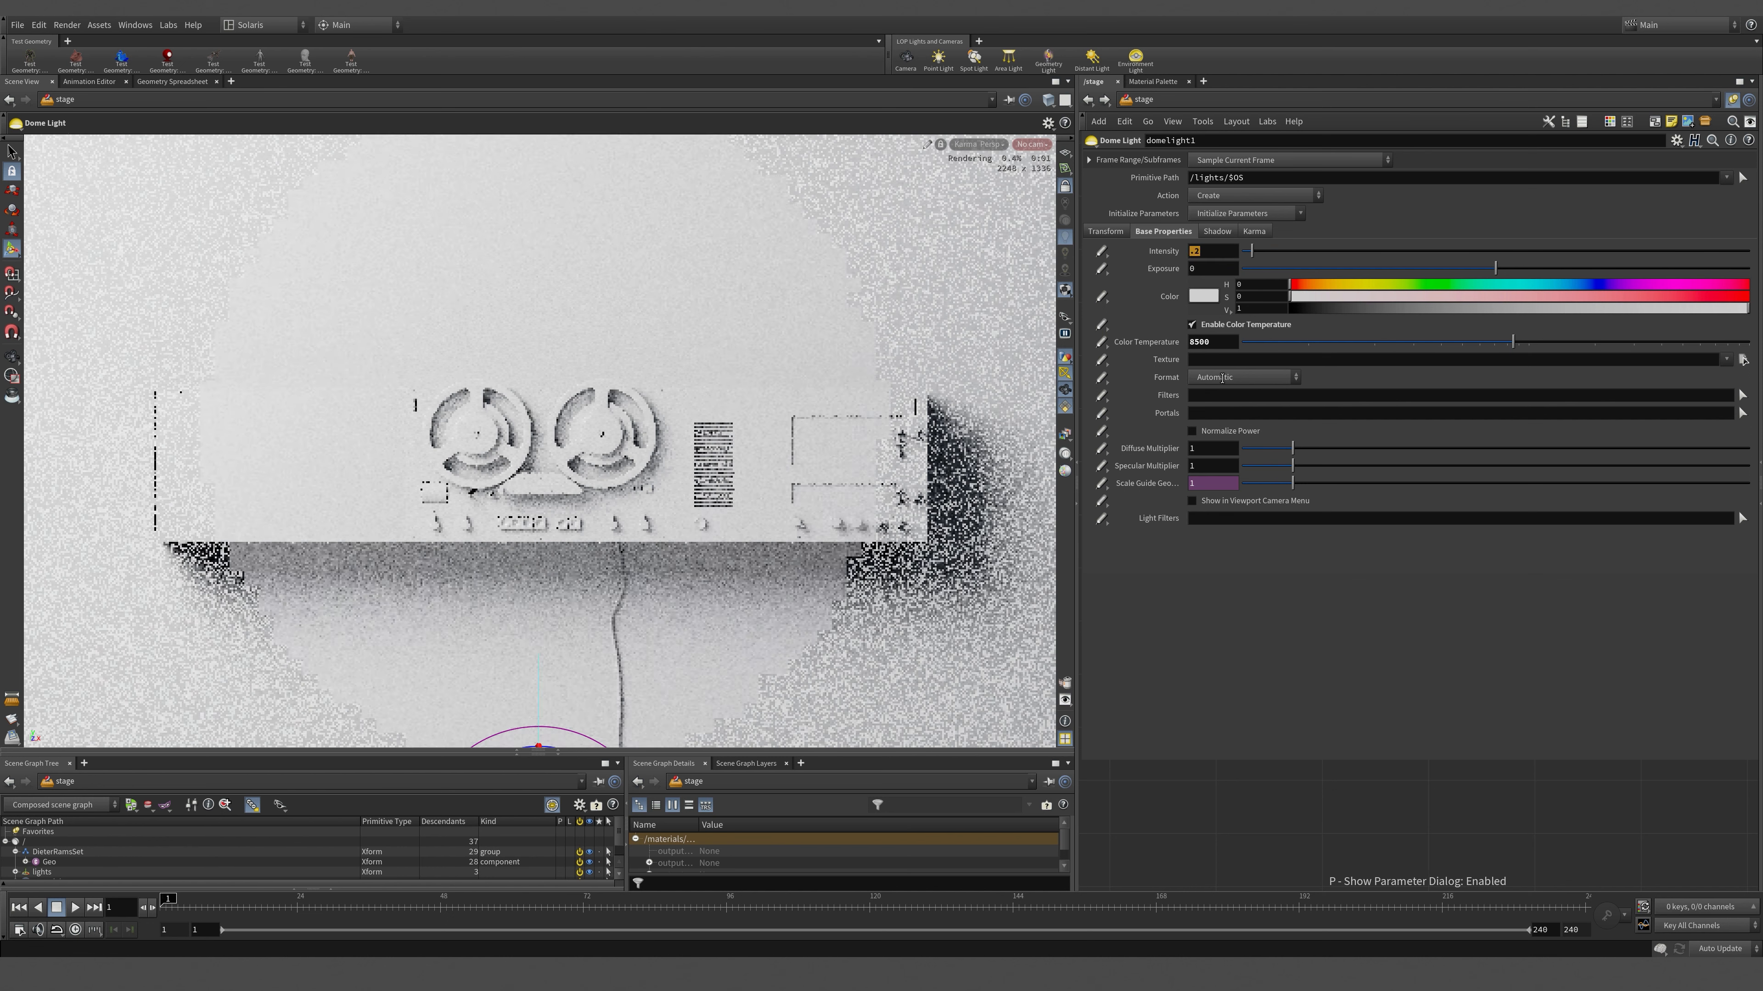
pyautogui.hotkey('ctrl', 'z')
# - Shrink the parameter overlay to uncover the nodes in the network
pyautogui.moveTo(1082, 760); pyautogui.dragTo(1353, 492)
pyautogui.moveTo(1258, 482); pyautogui.dragTo(1207, 589, button='middle')
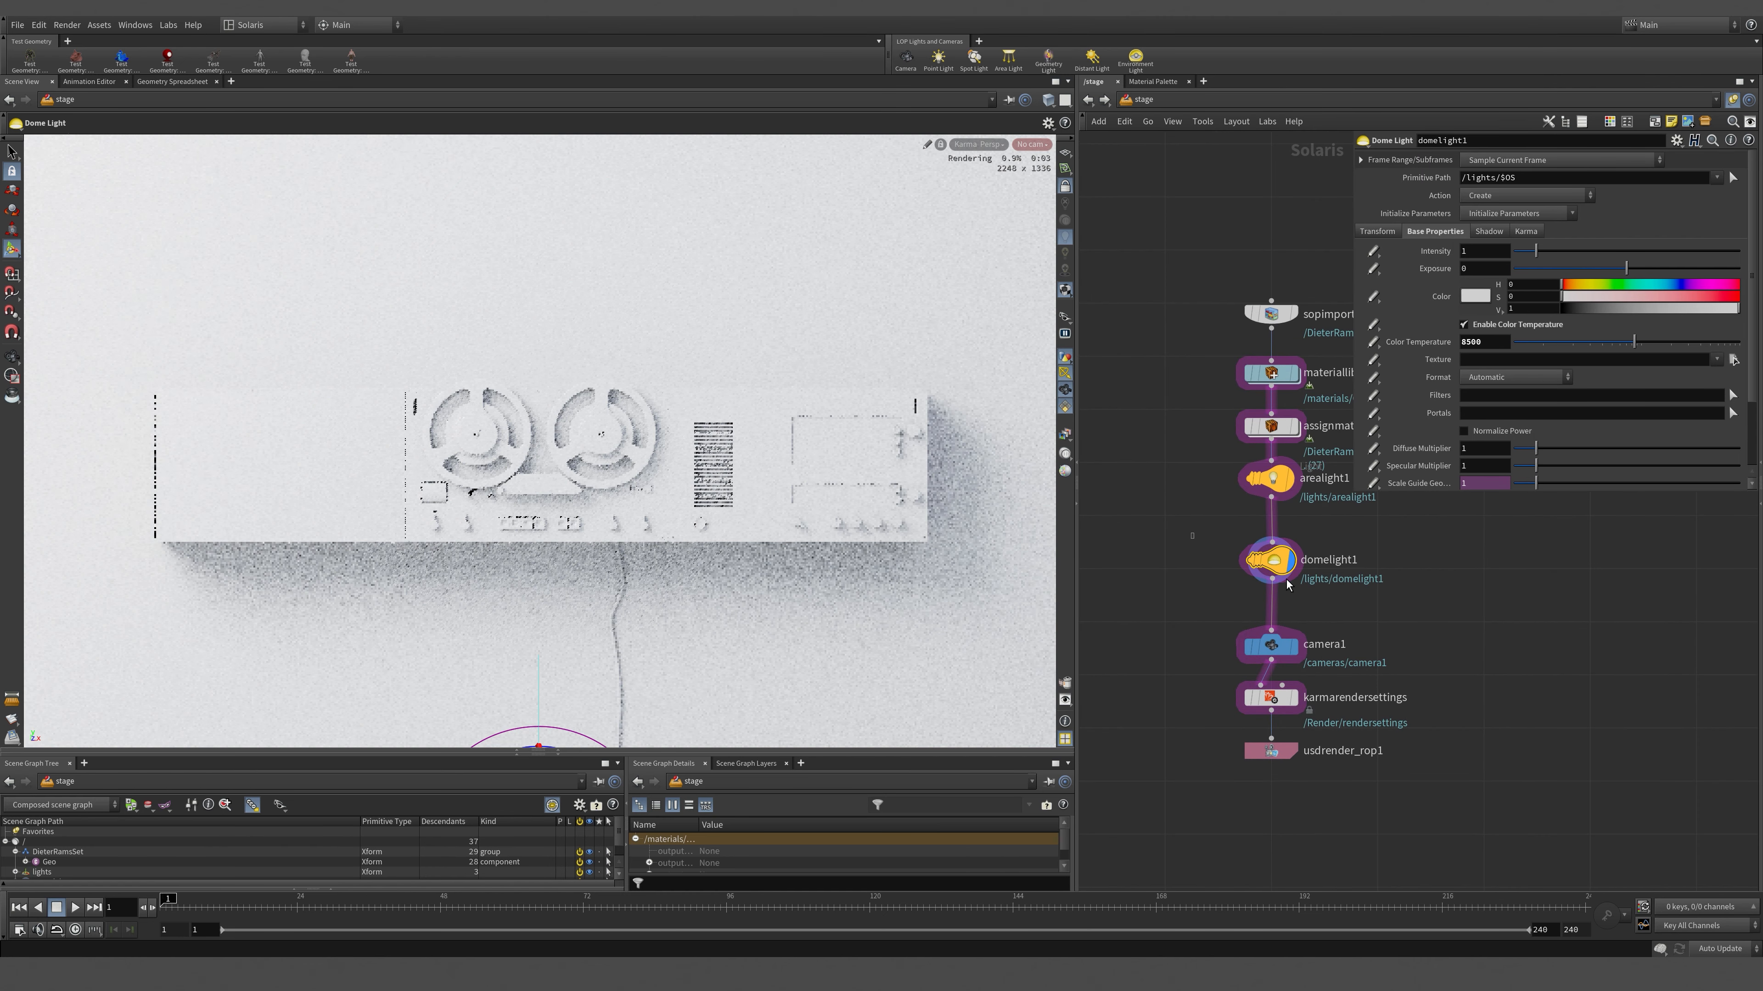
# - Lower the exposure of arealight1 to 3 and then to 1
pyautogui.moveTo(1328, 495); pyautogui.dragTo(1330, 497)
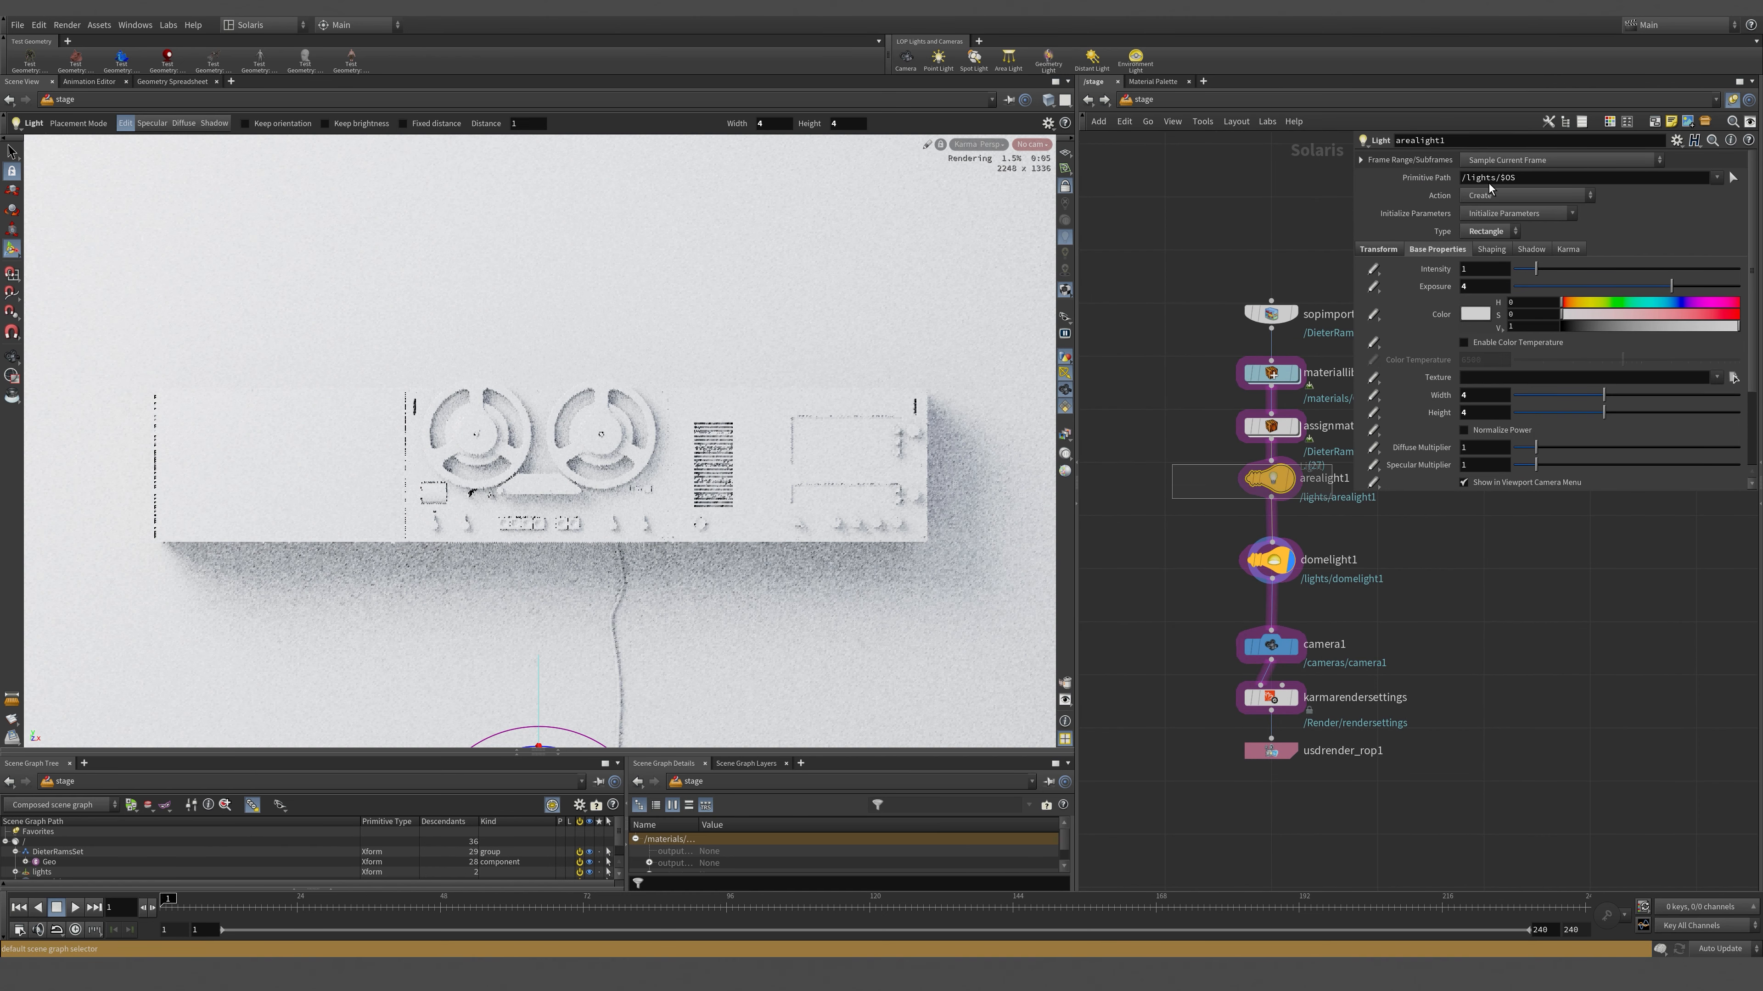
pyautogui.moveTo(1489, 289); pyautogui.dragTo(1324, 326)
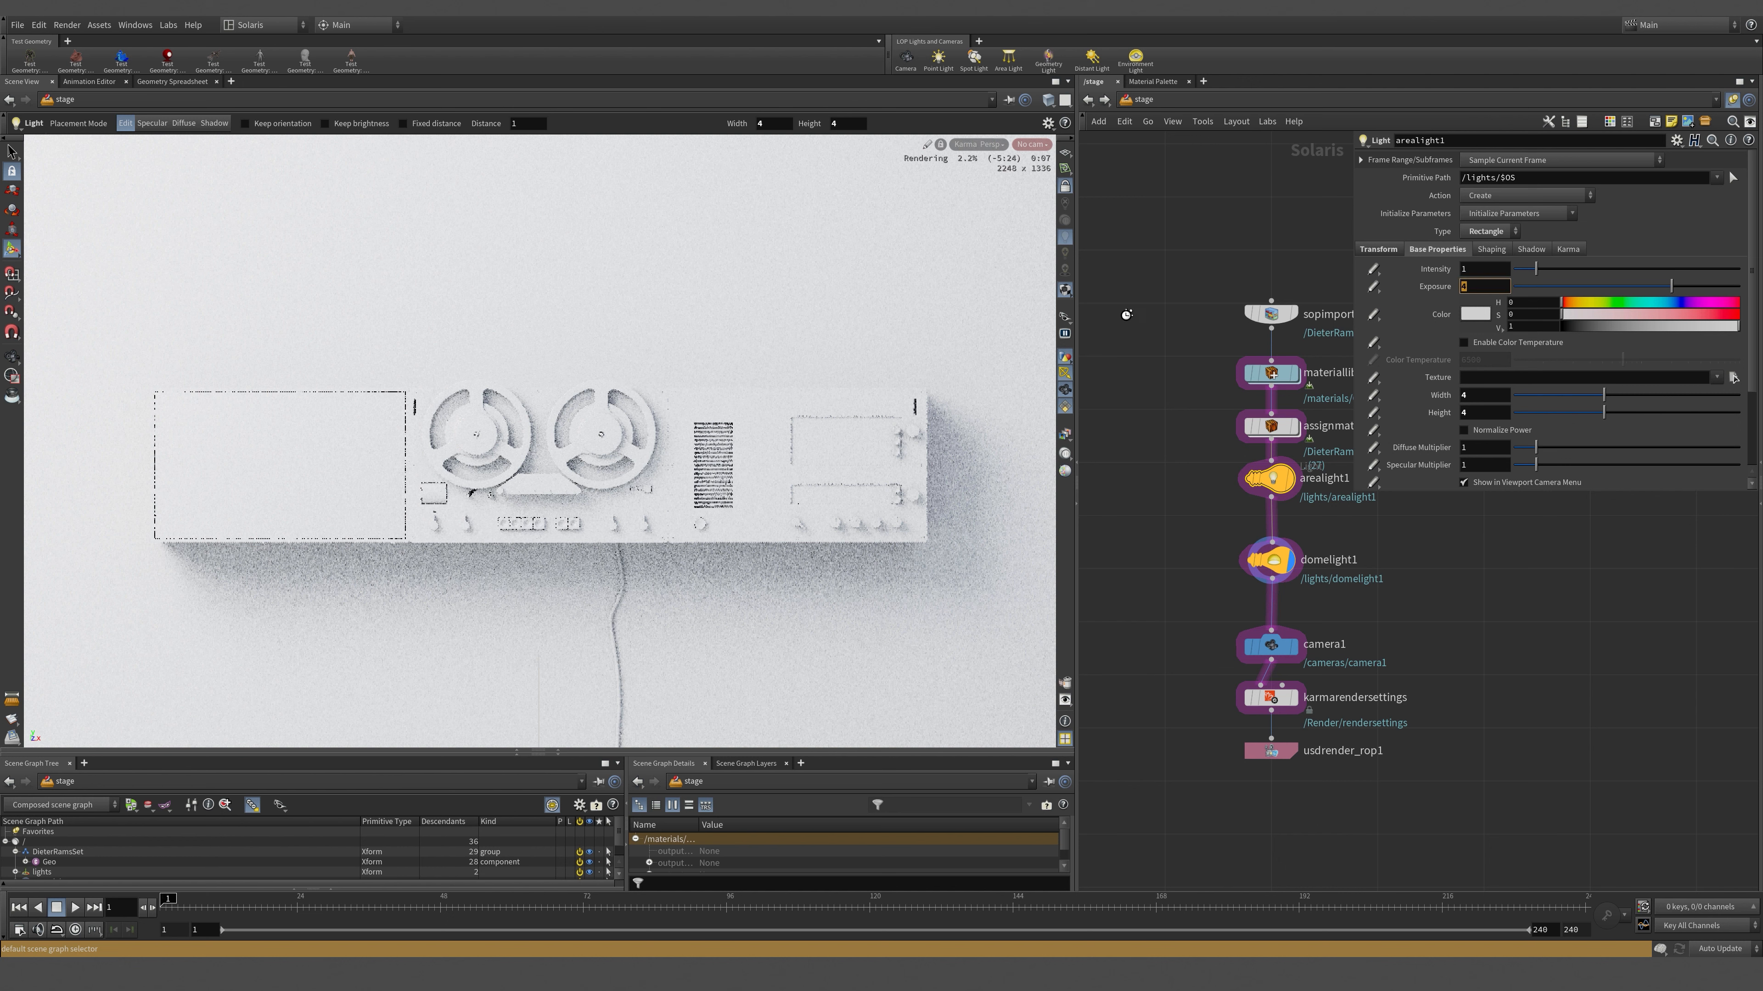
pyautogui.write('3')
pyautogui.press('Return')
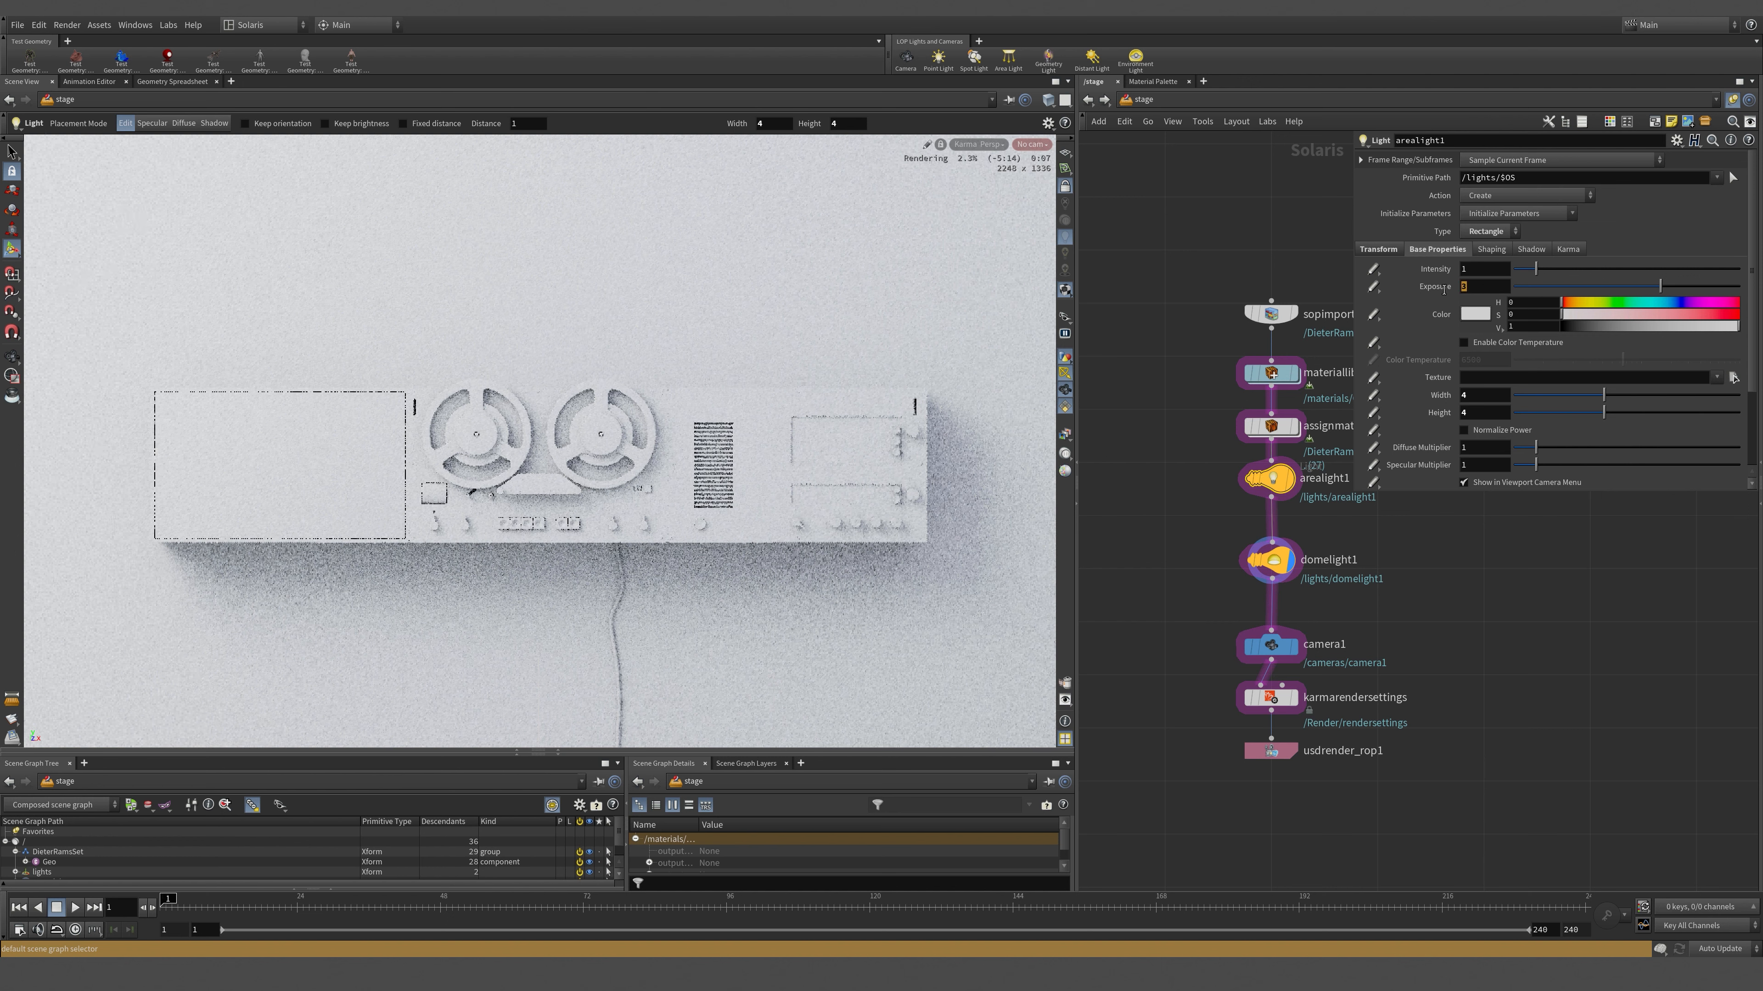
pyautogui.write('1')
pyautogui.press('Return')
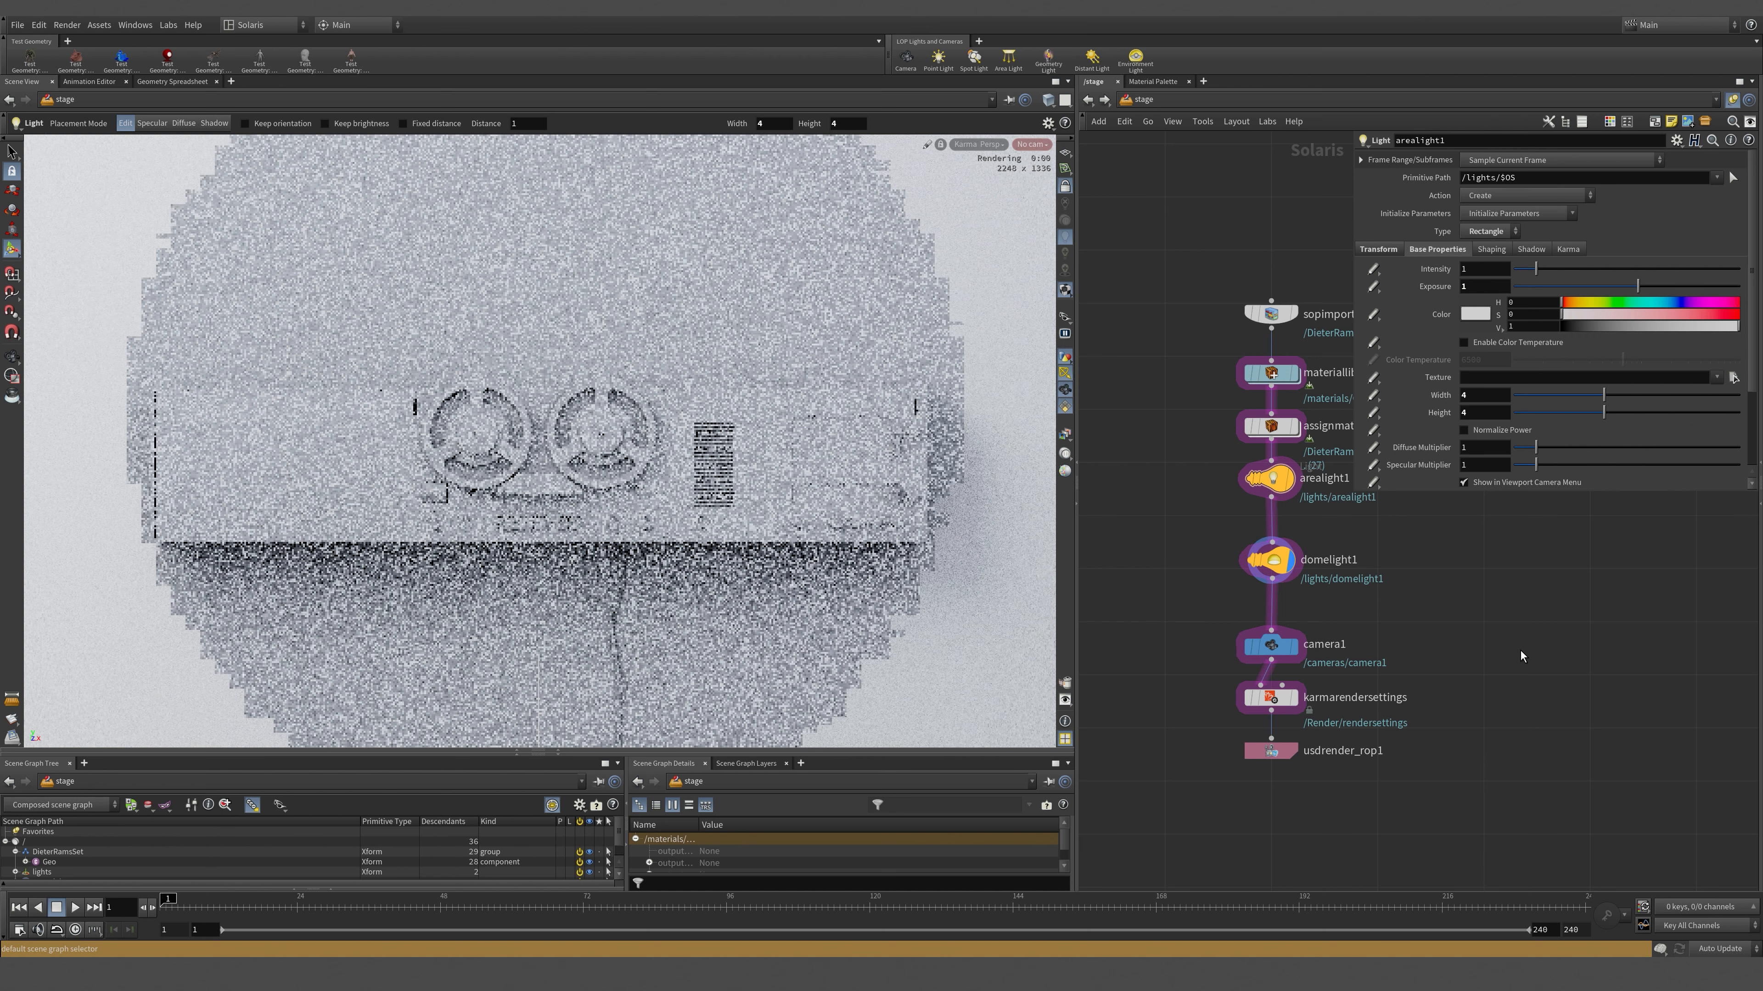
# - Set the intensity of domelight1 to 0.2
pyautogui.click(1270, 559)
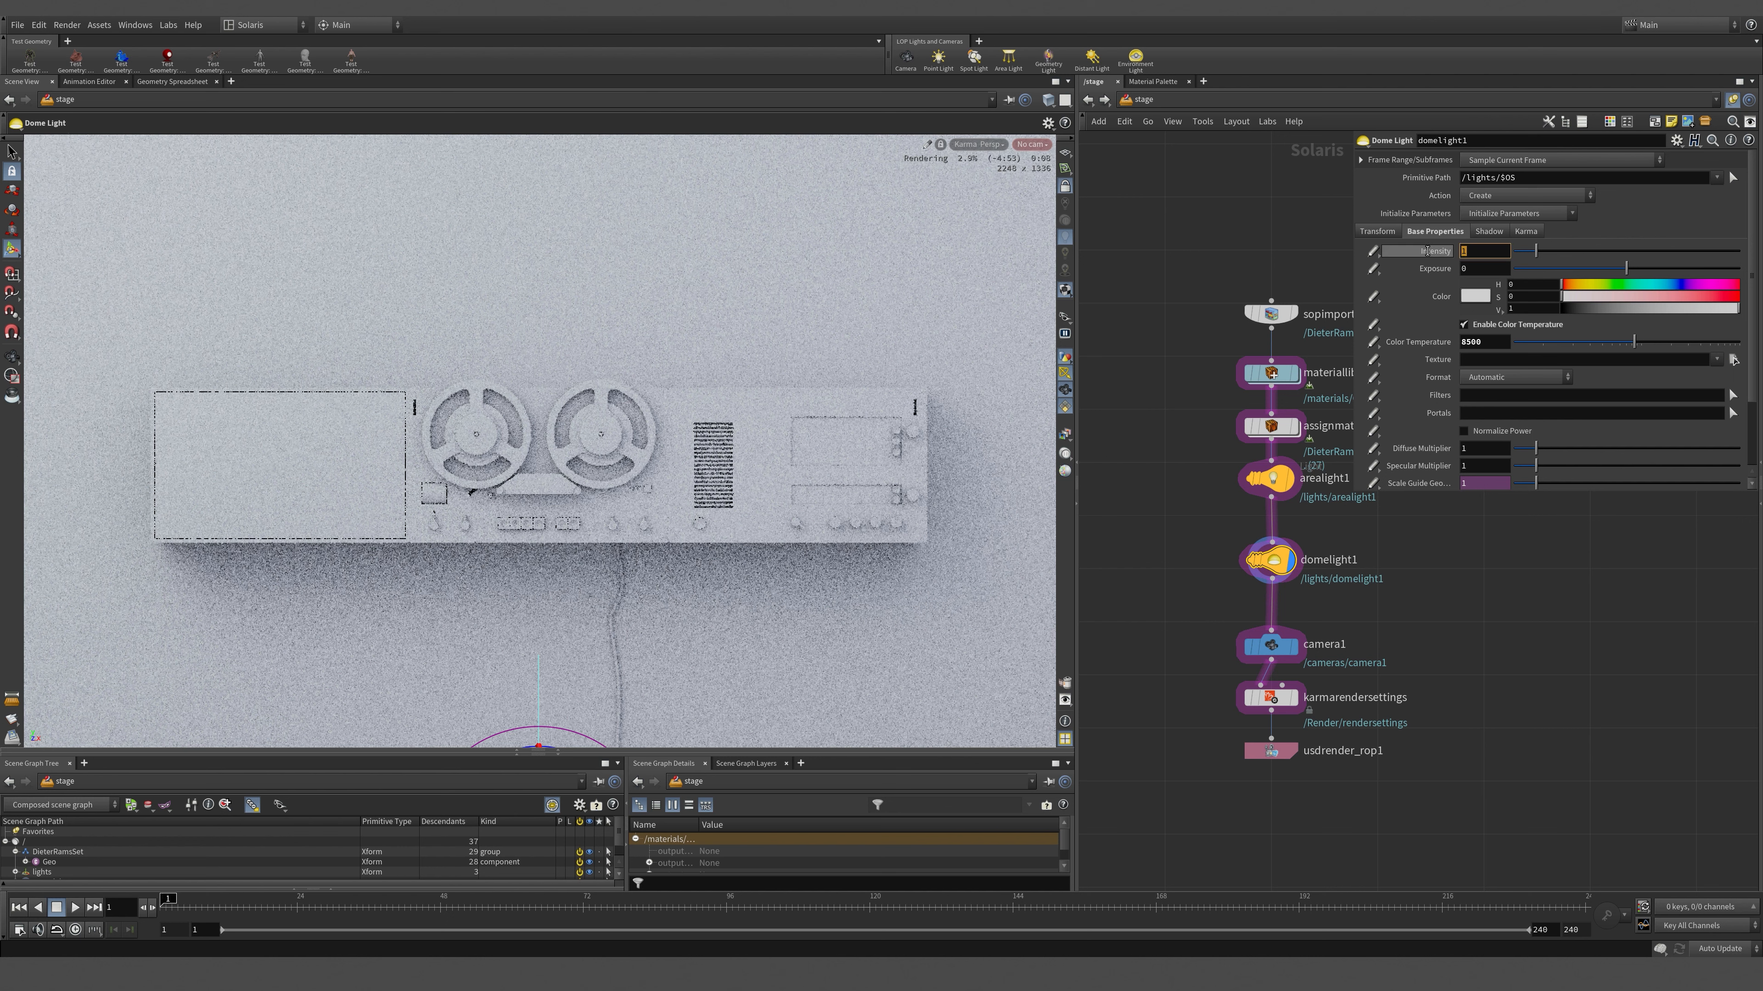
pyautogui.press('Tab')
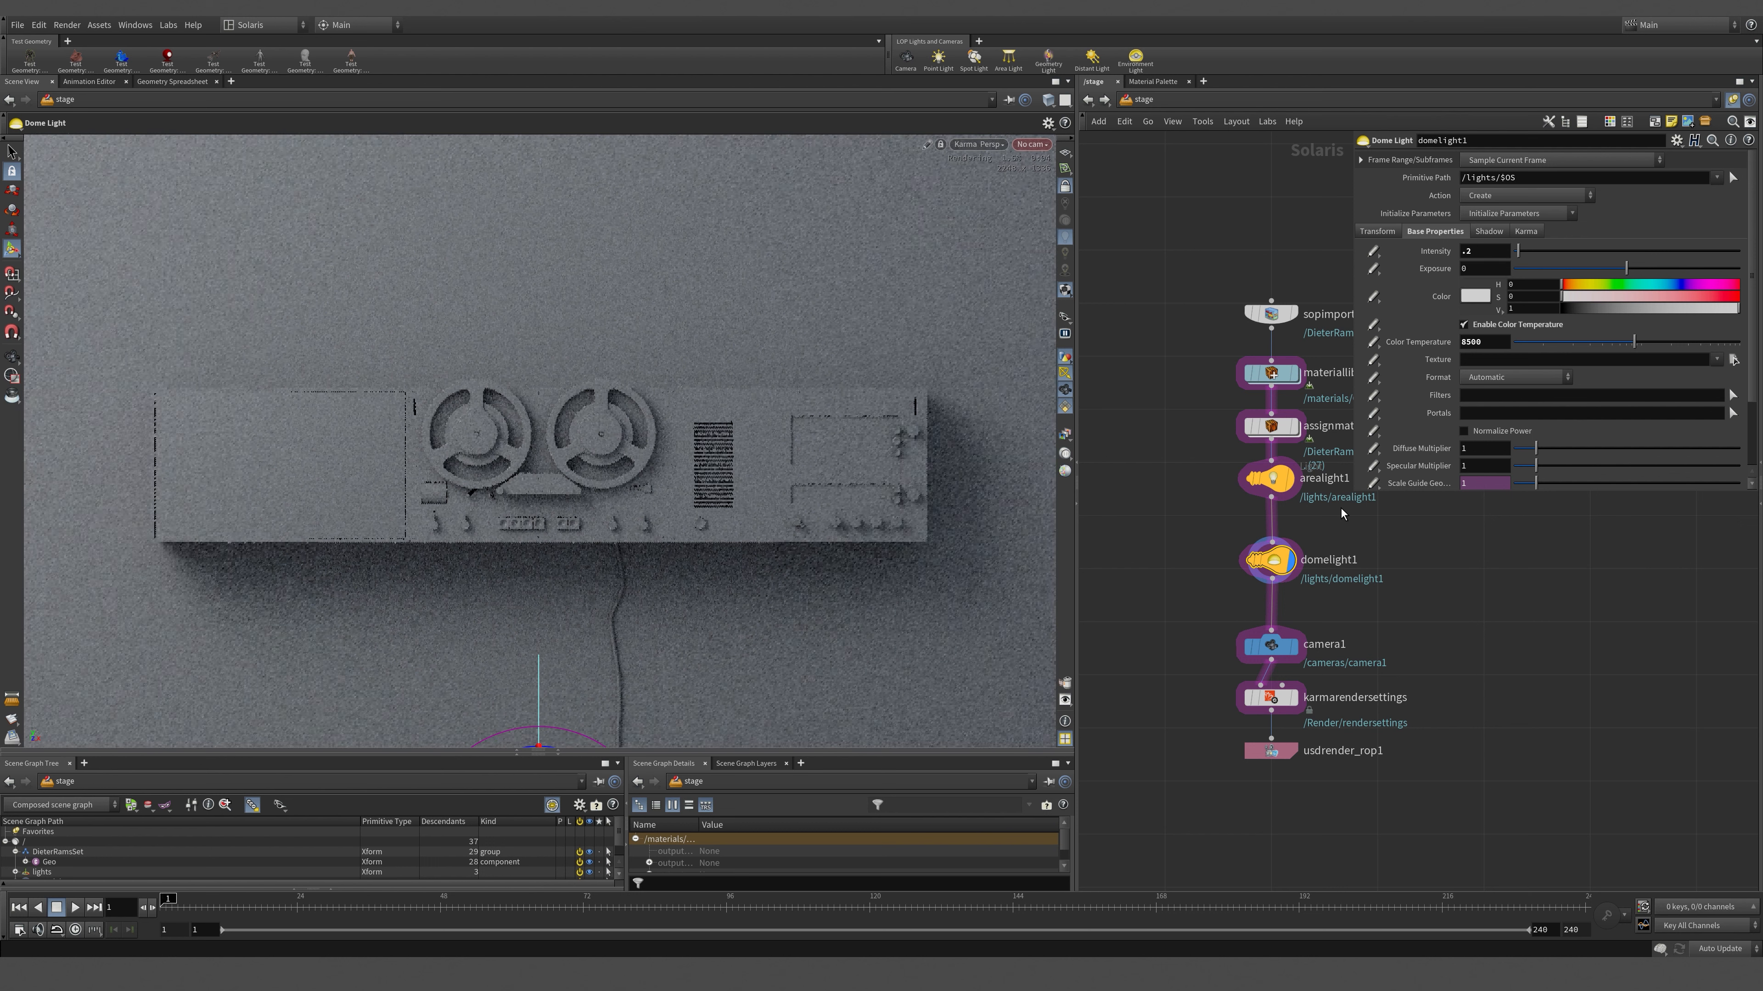
# - Set the exposure of arealight1 to 2
pyautogui.click(1257, 489)
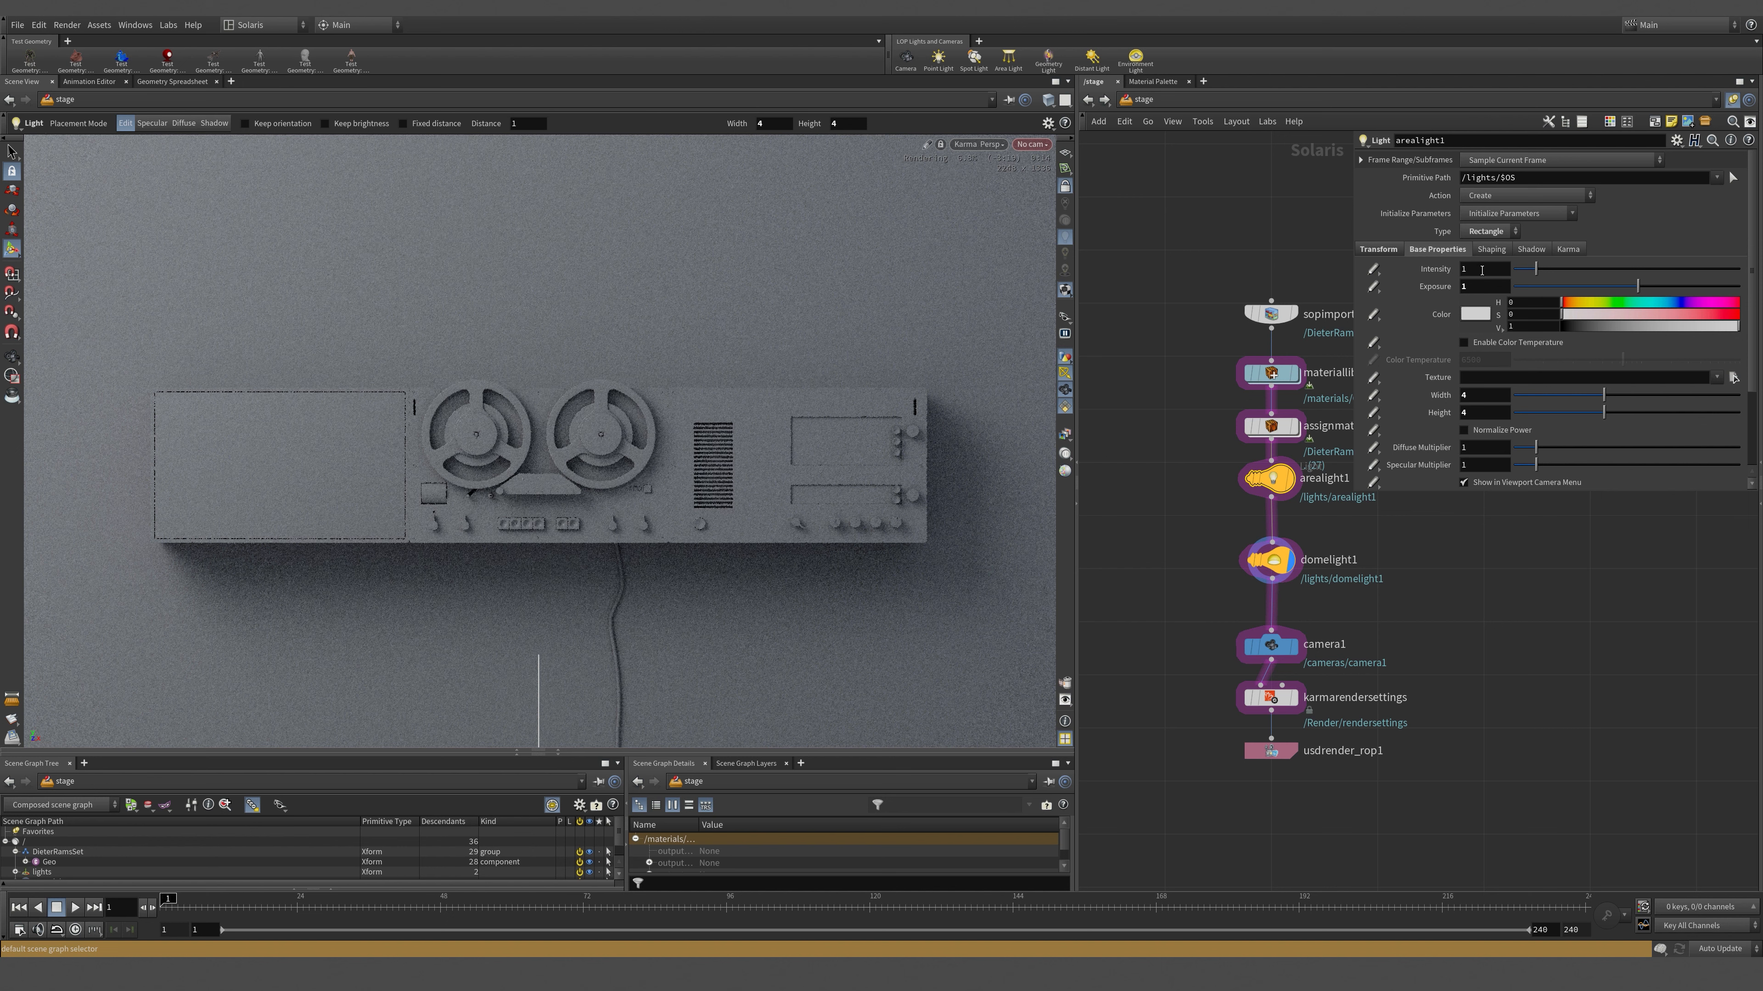
pyautogui.moveTo(1481, 293); pyautogui.dragTo(1439, 291)
pyautogui.write('2')
pyautogui.press('Return')
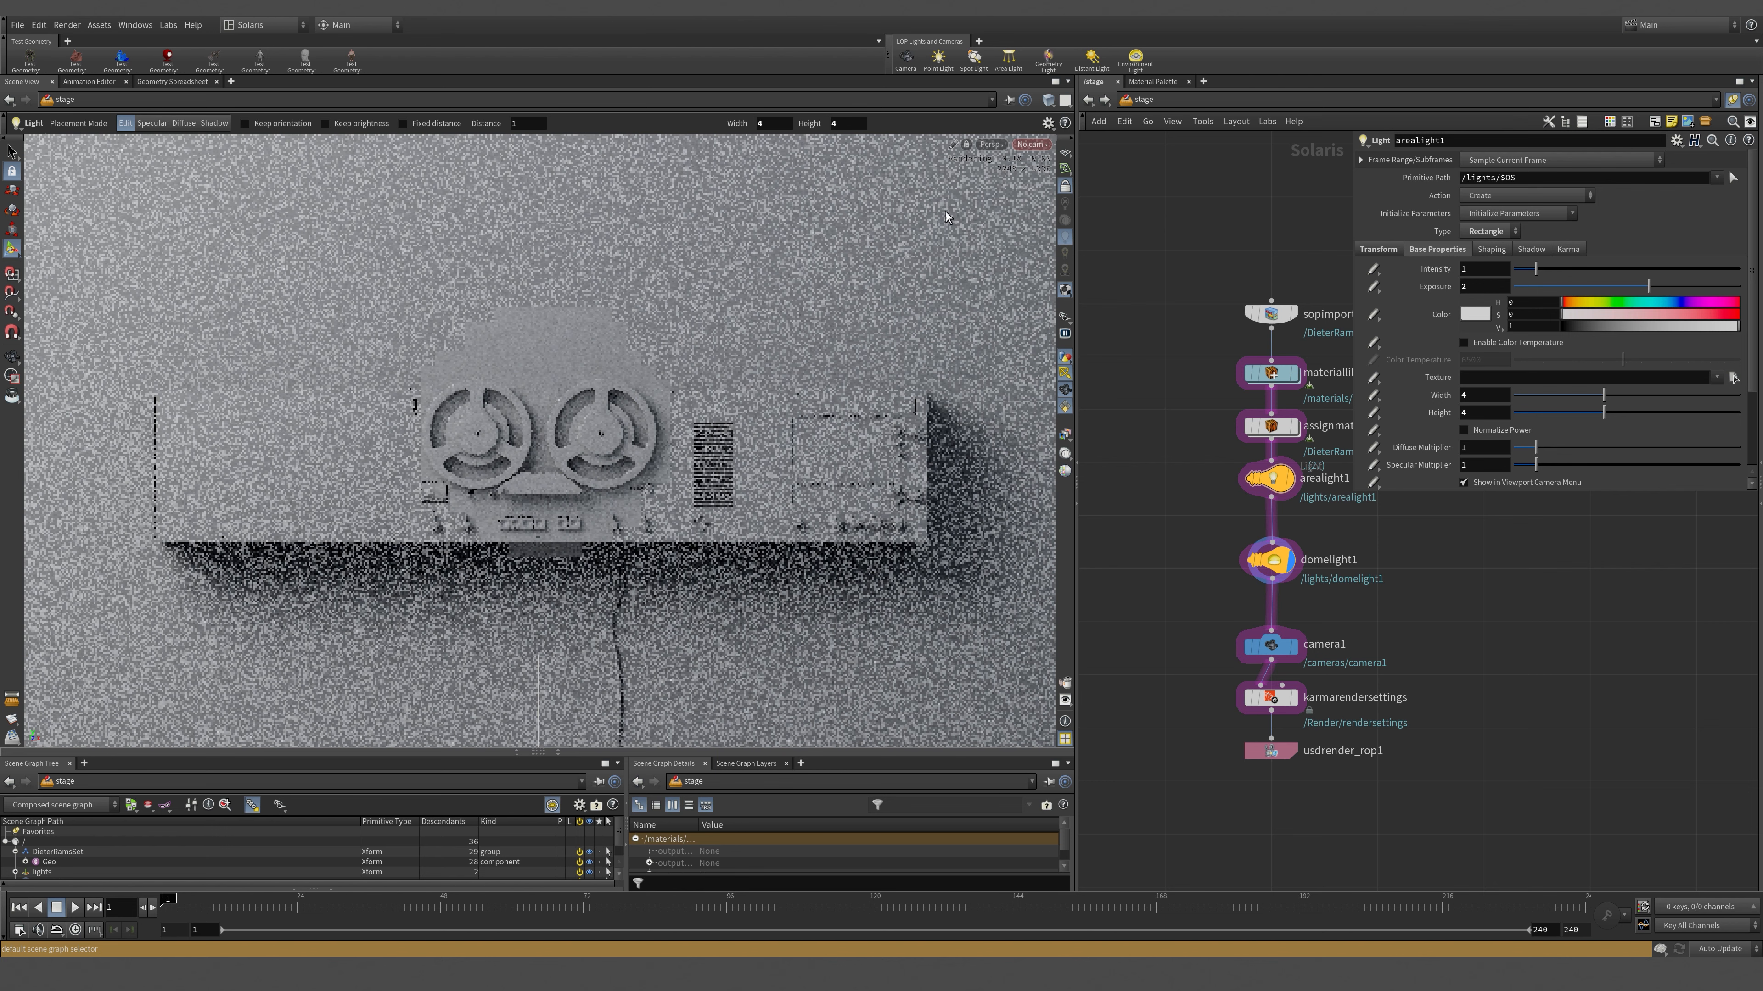
# - Look through arealight1 in the viewport
pyautogui.click(1037, 145)
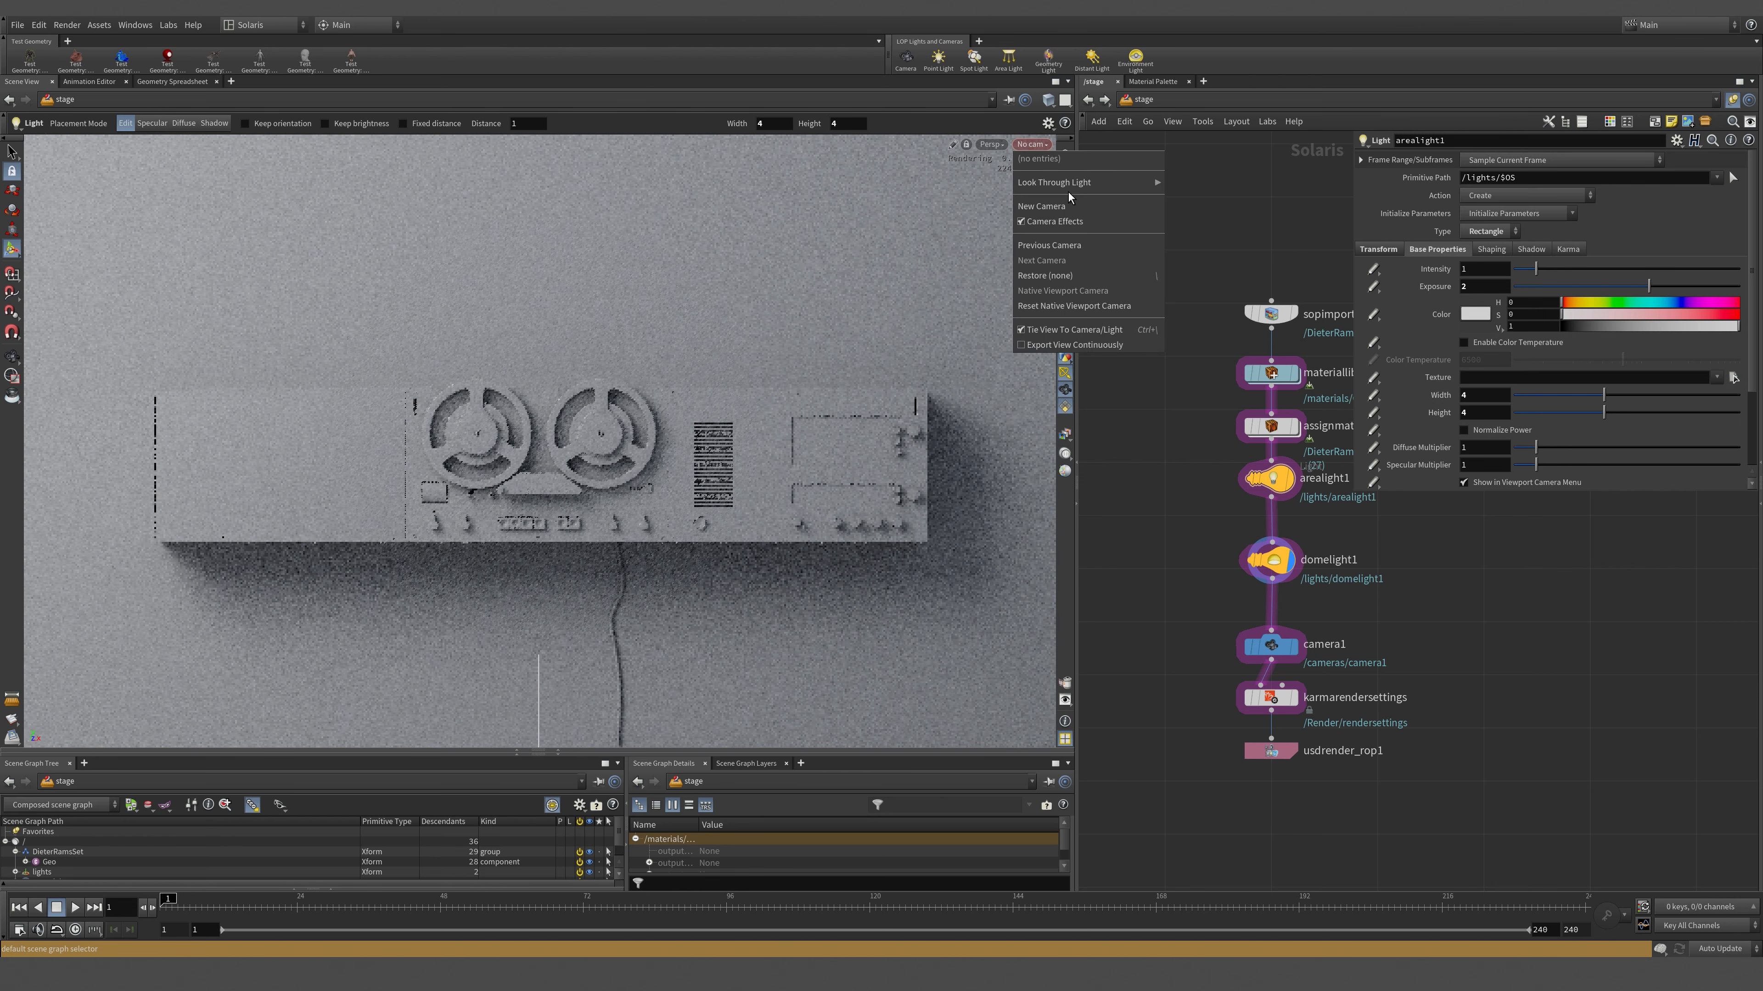
pyautogui.moveTo(1075, 184)
pyautogui.click(1198, 185)
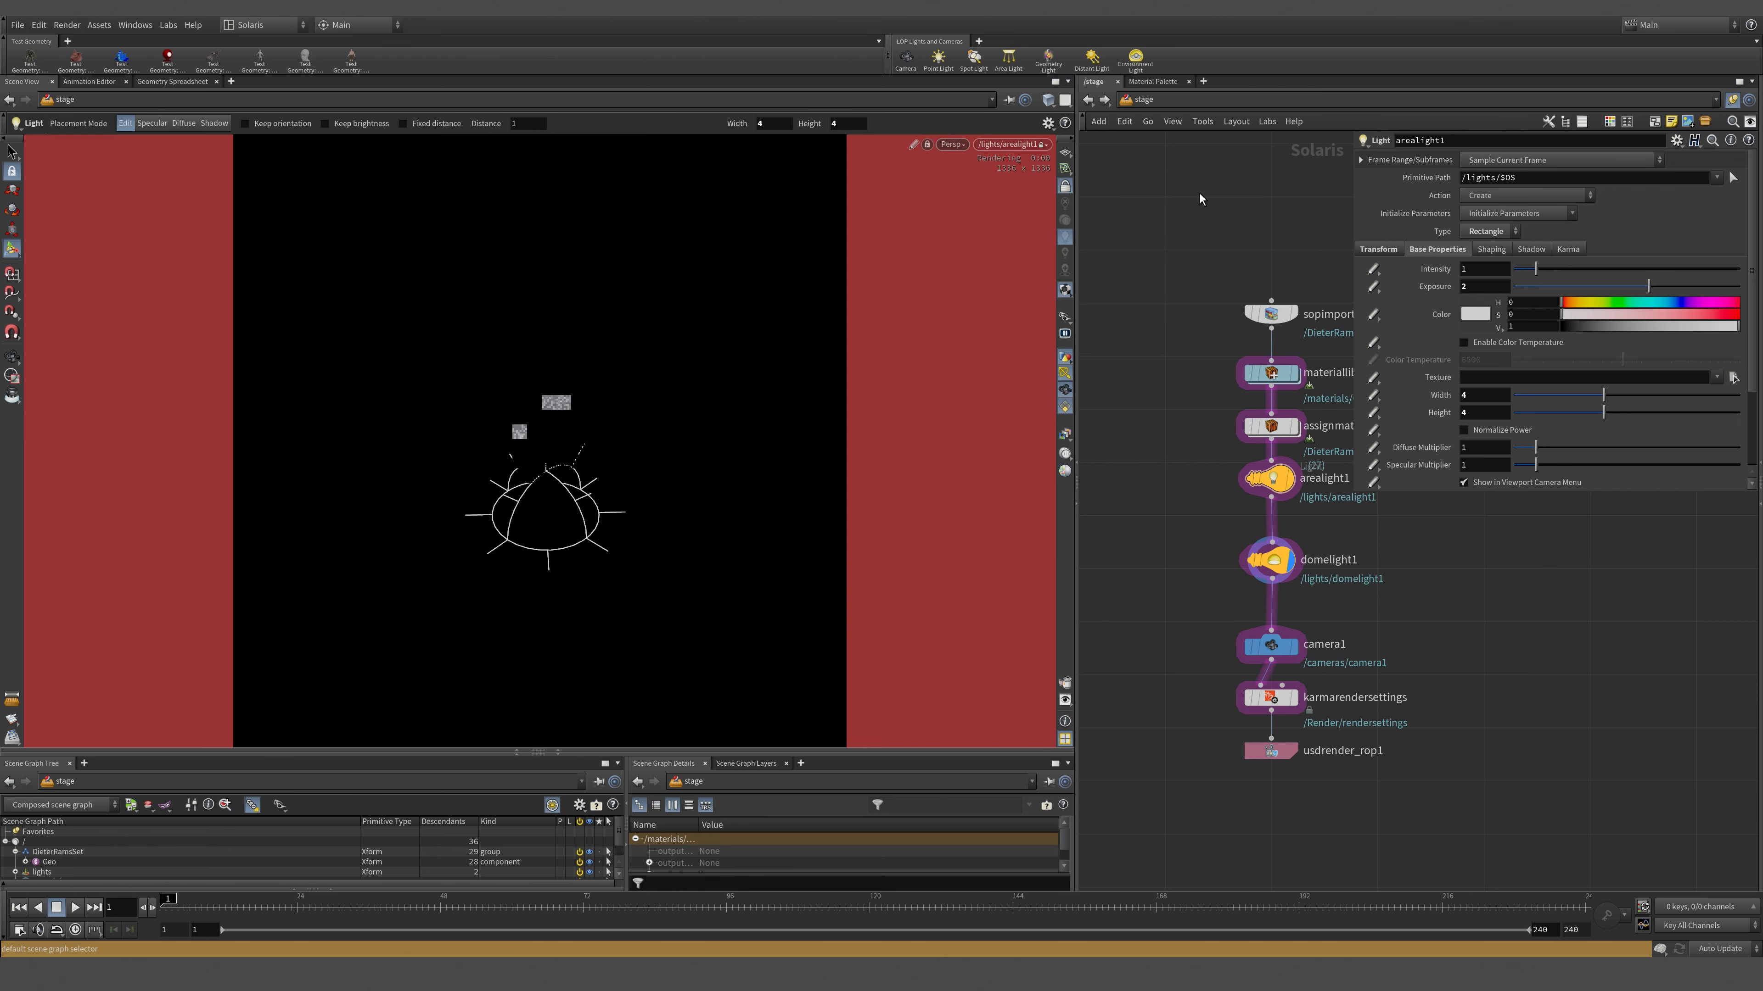
# - Reposition and re-aim arealight1 through its own view so it lights the audio set obliquely from one end along the wall
pyautogui.press('Escape')
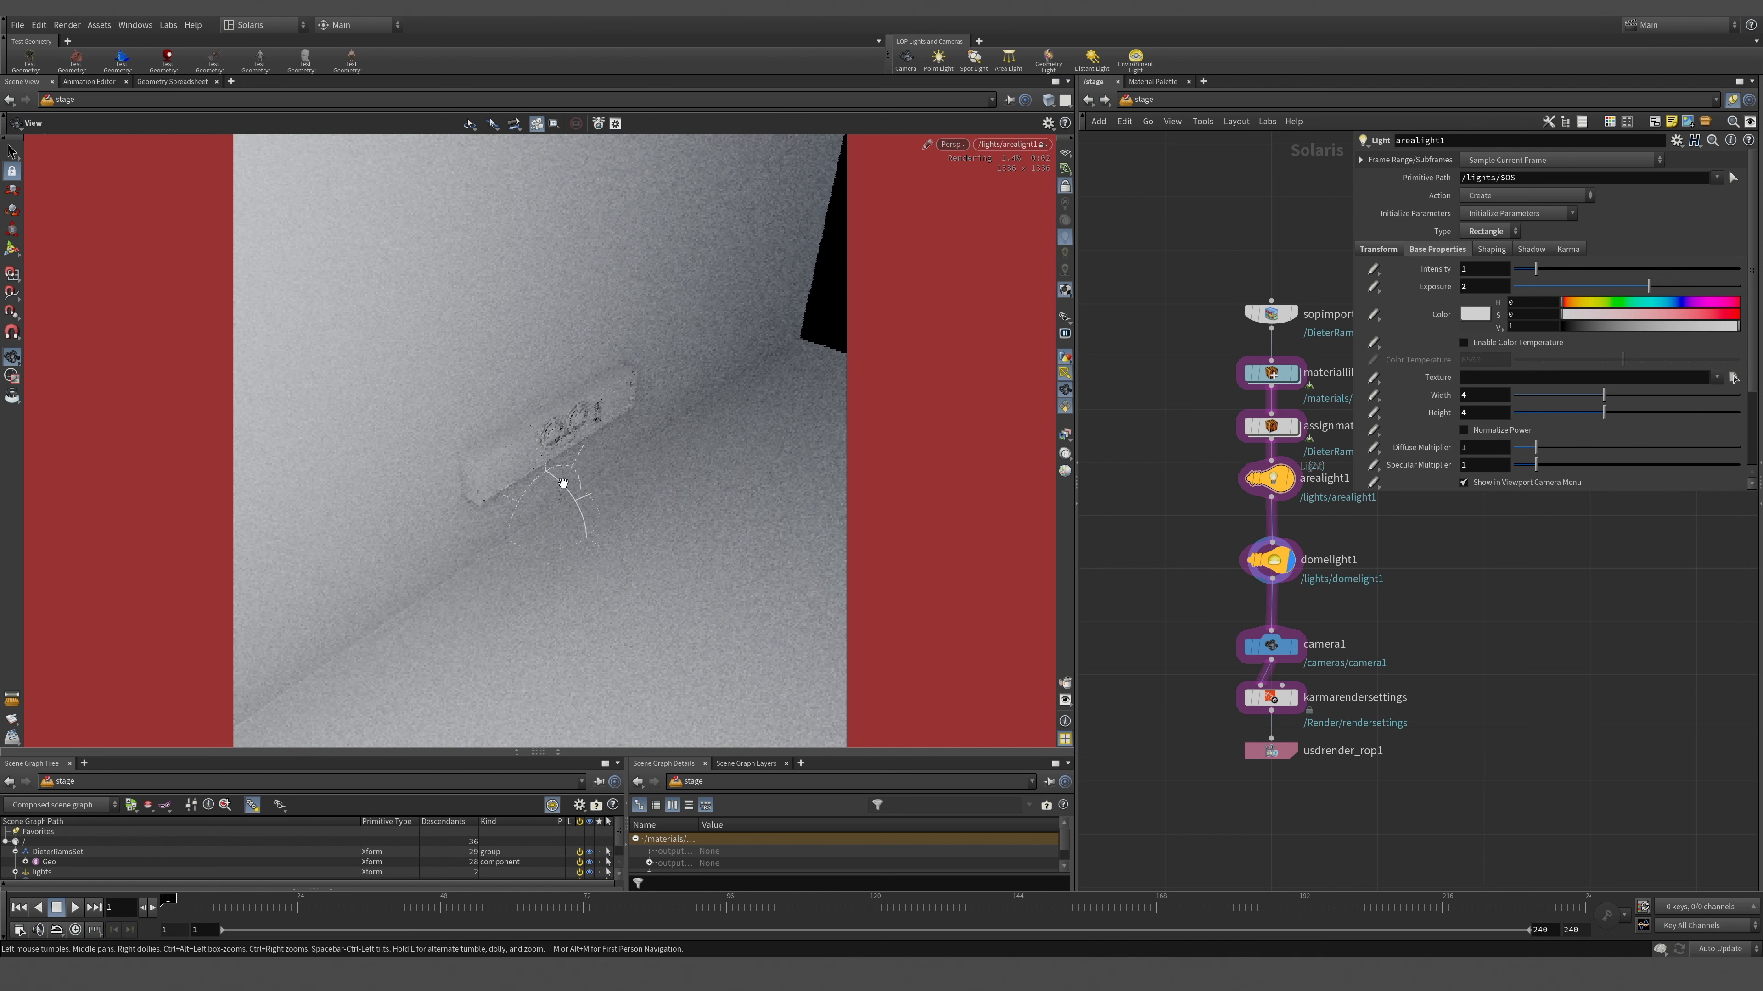
pyautogui.moveTo(562, 483); pyautogui.dragTo(689, 447)
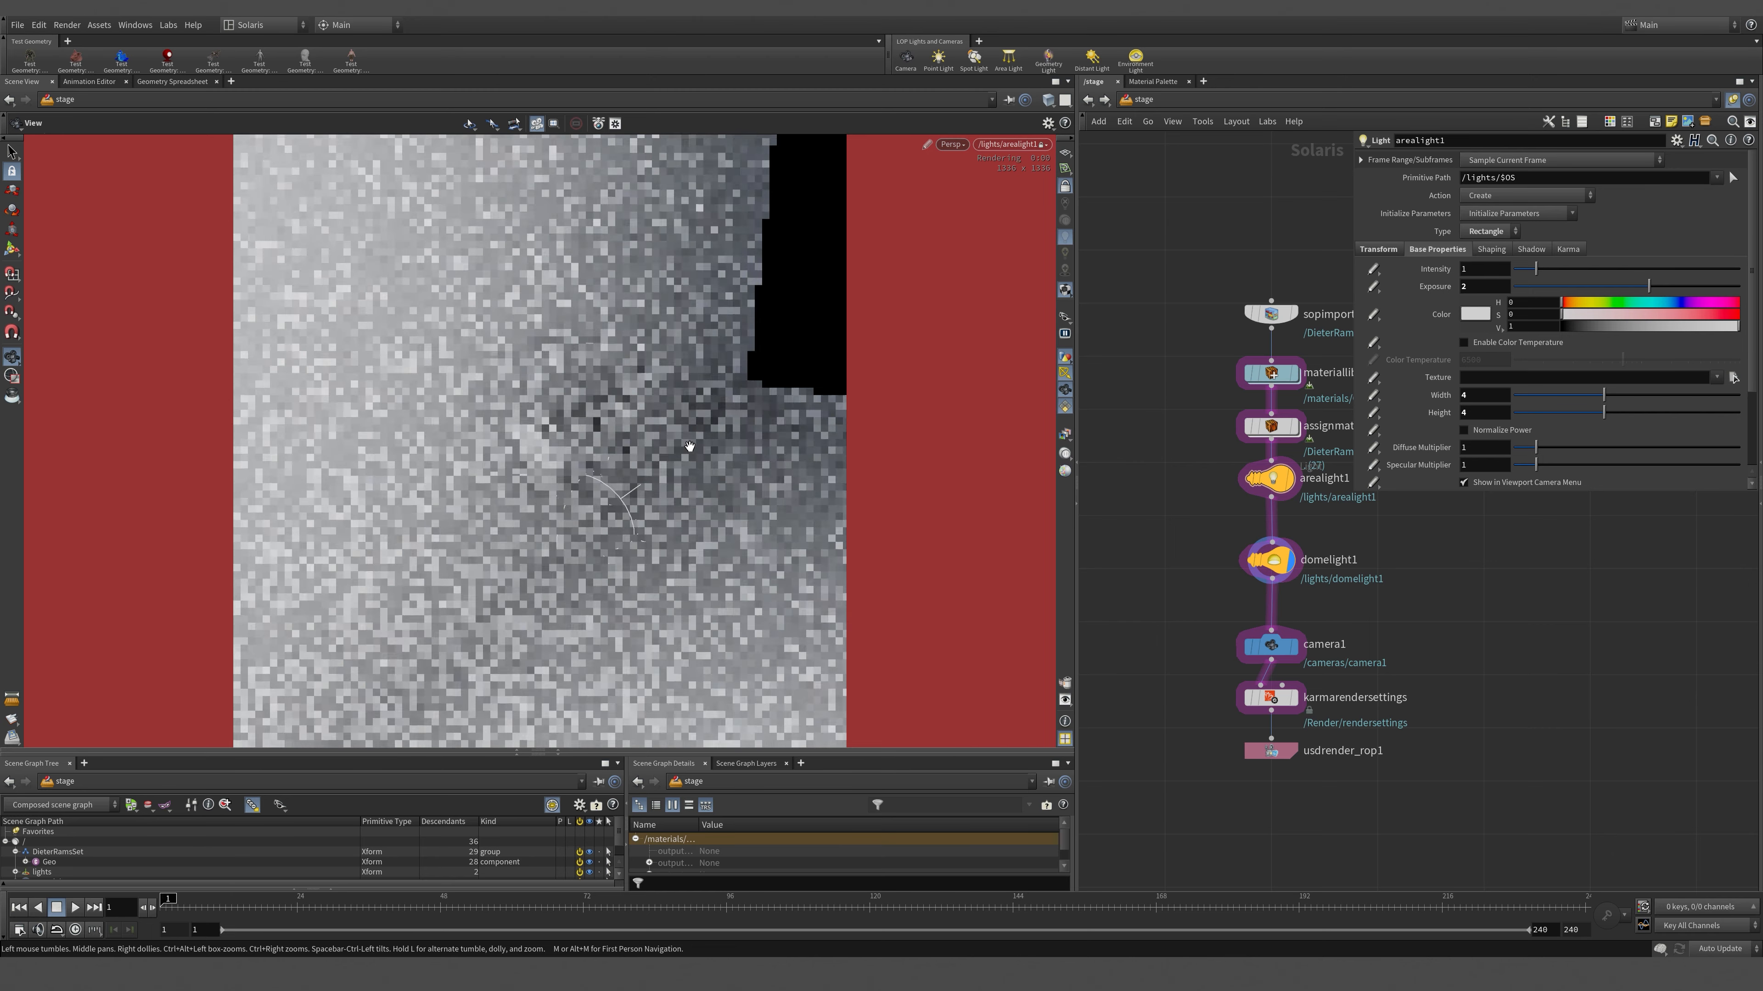
pyautogui.moveTo(689, 447); pyautogui.dragTo(717, 473, button='middle')
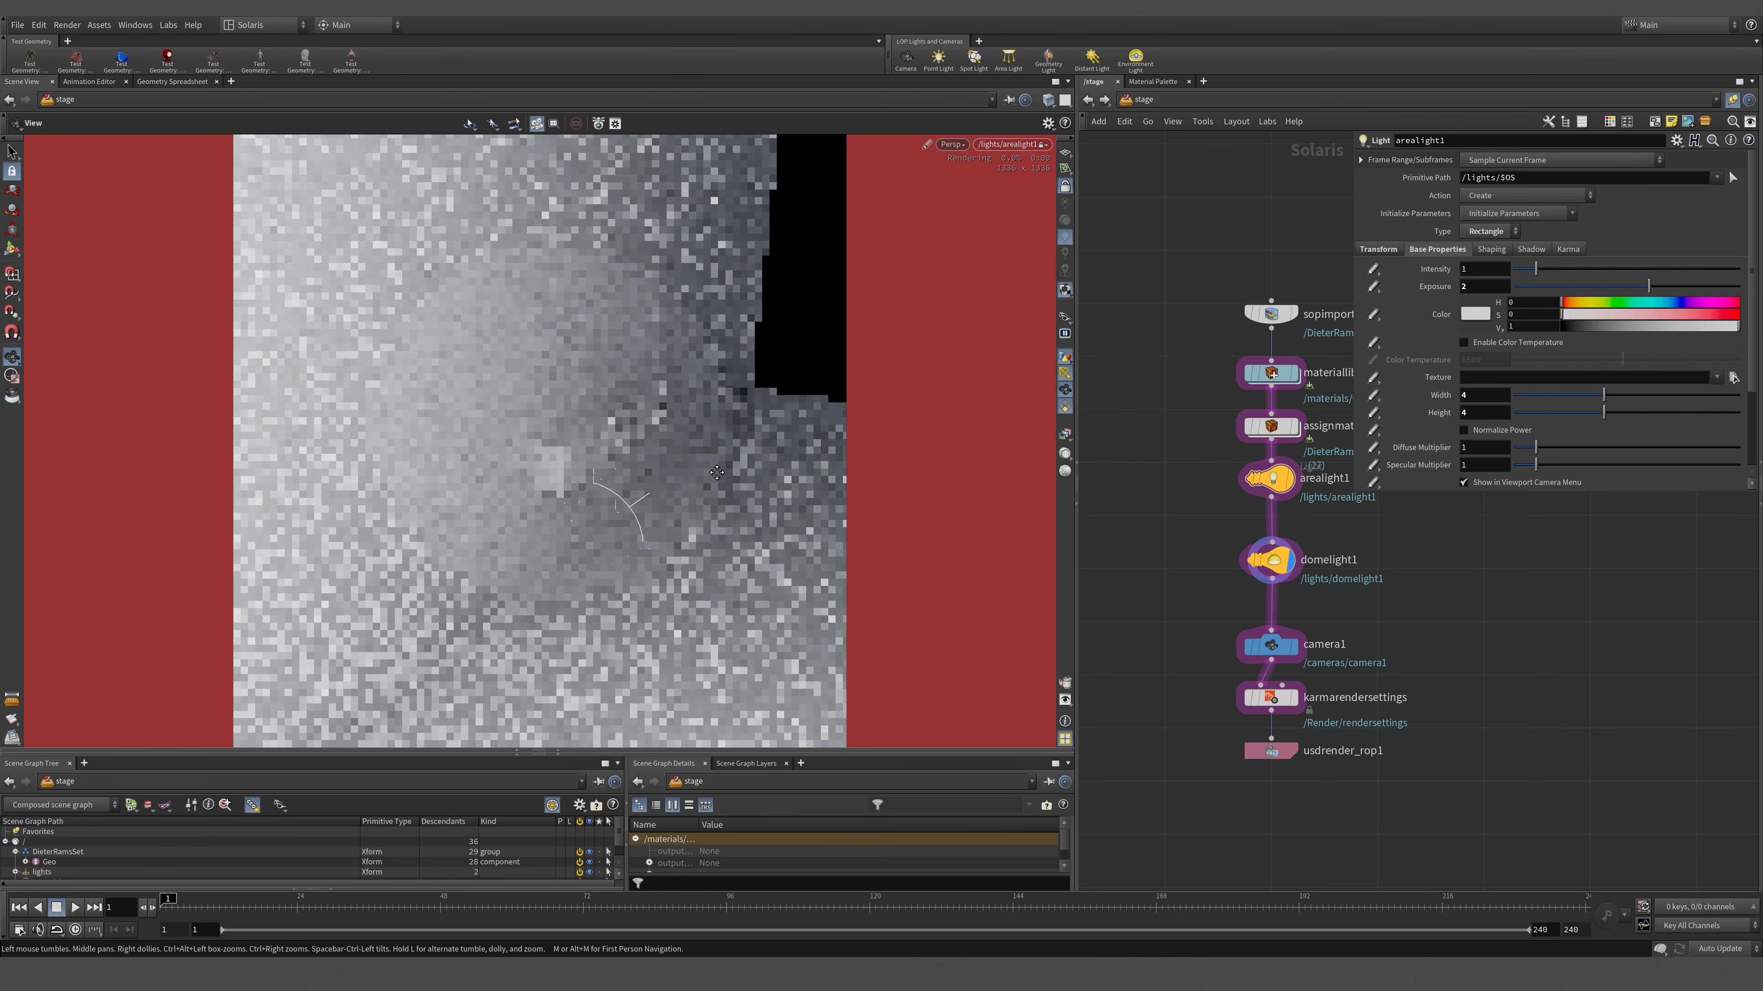
pyautogui.scroll(2, 712, 466)
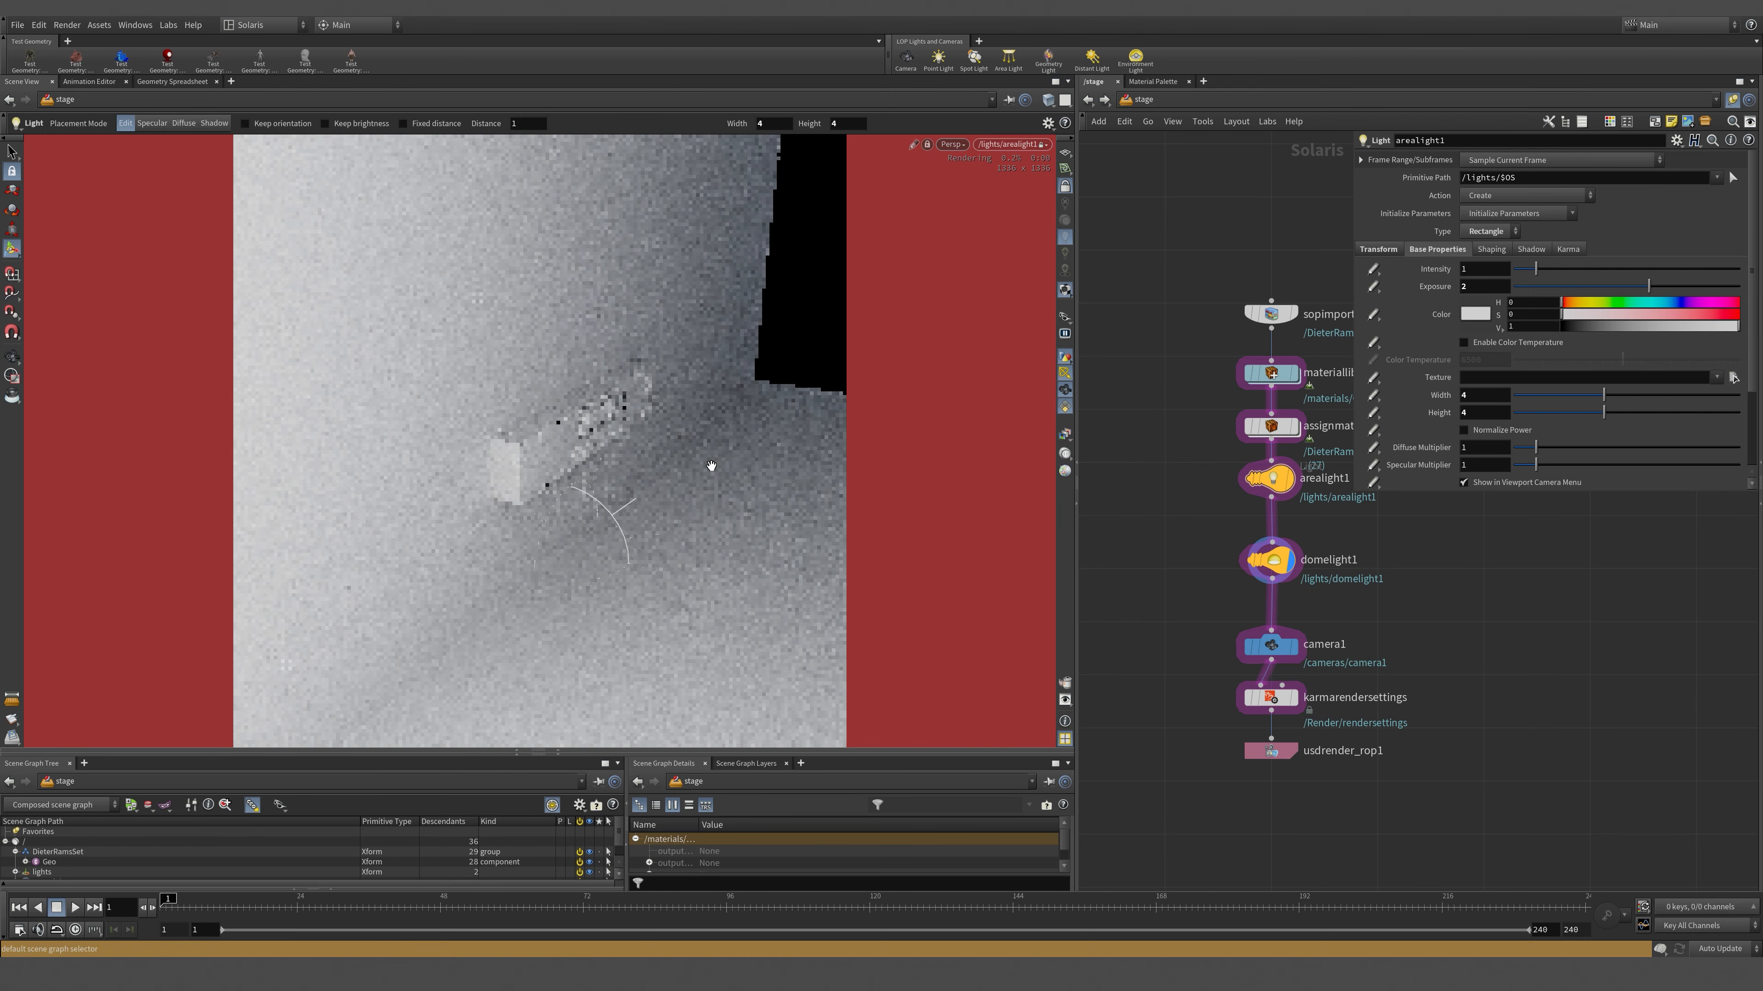
pyautogui.keyDown('alt'); pyautogui.moveTo(707, 464); pyautogui.dragTo(692, 467); pyautogui.keyUp('alt')
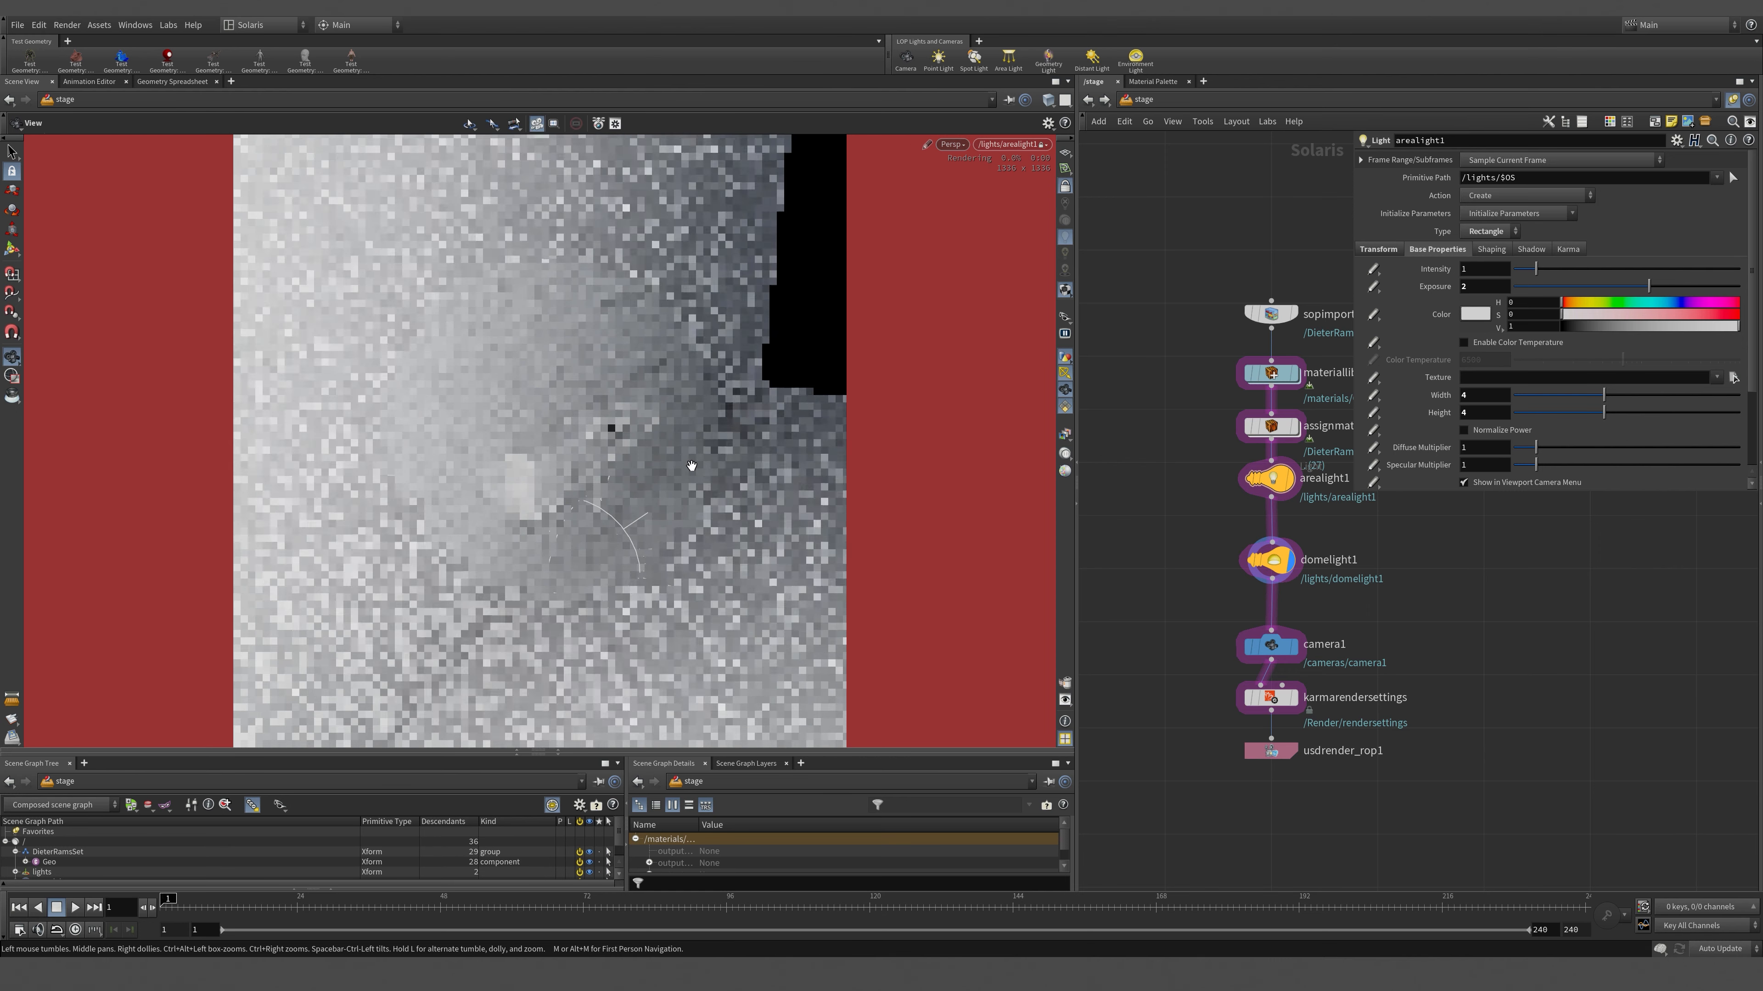
pyautogui.keyDown('alt'); pyautogui.moveTo(693, 466); pyautogui.dragTo(716, 495, button='middle'); pyautogui.keyUp('alt')
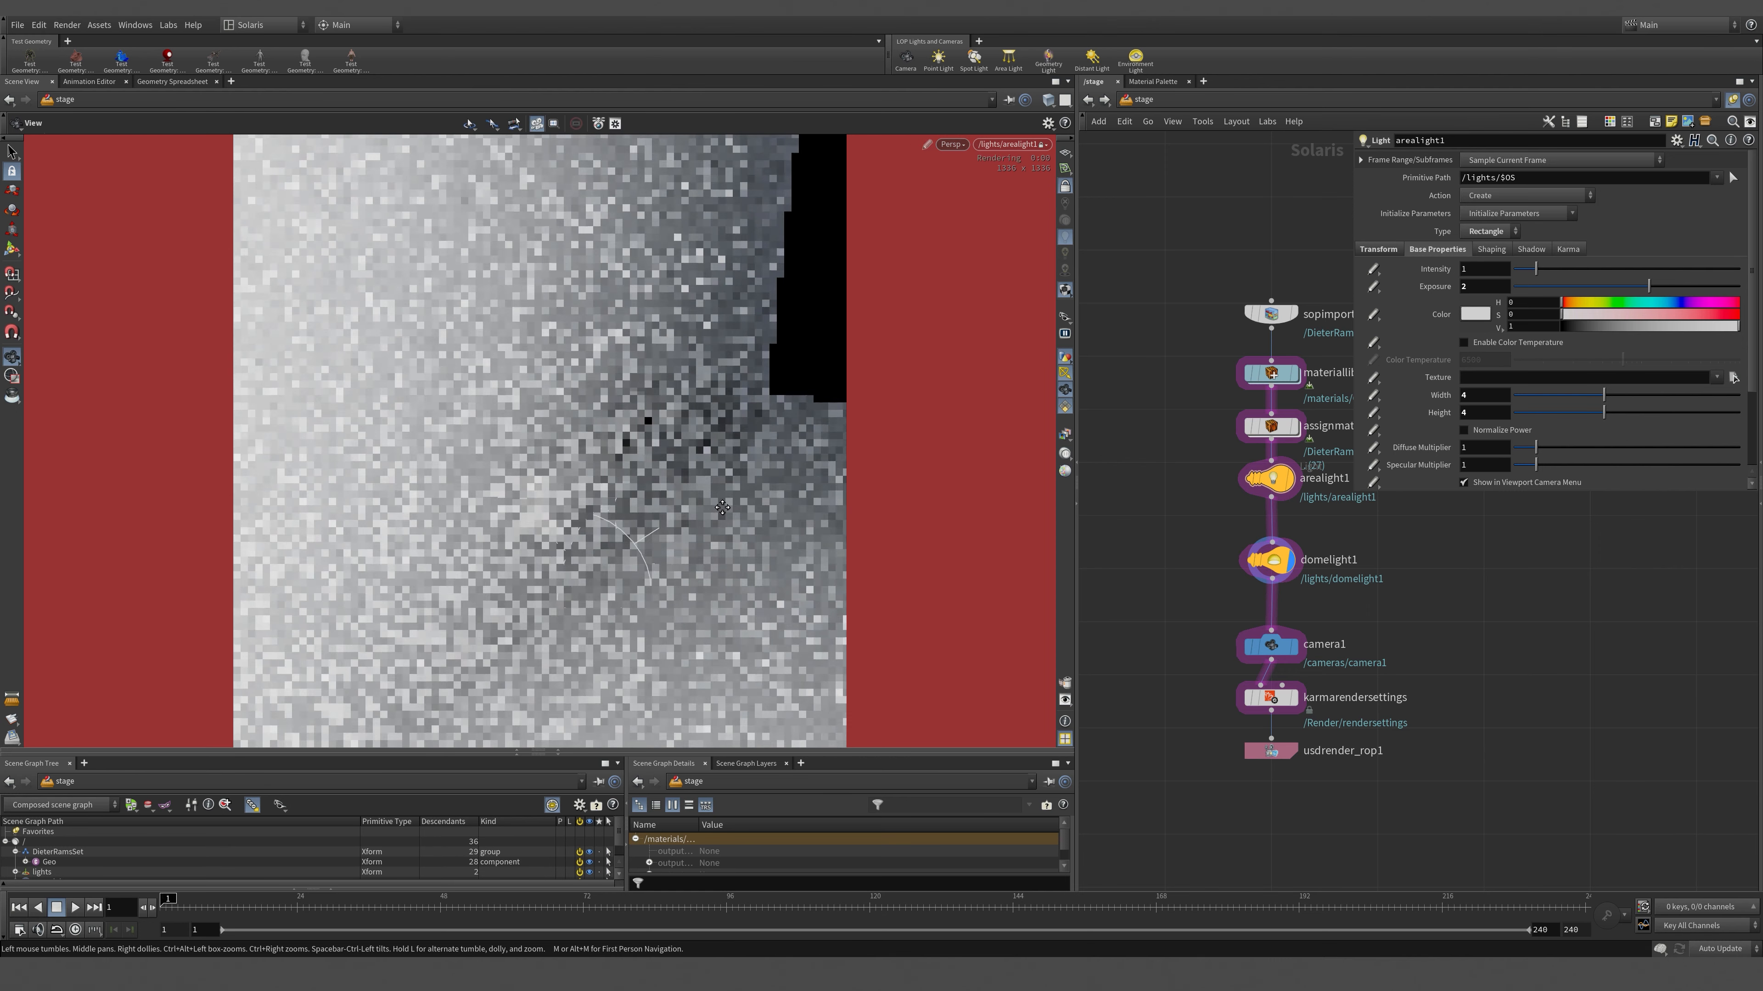
# - Try to leave the arealight1 view by switching the viewport to the perspective view
pyautogui.click(1000, 145)
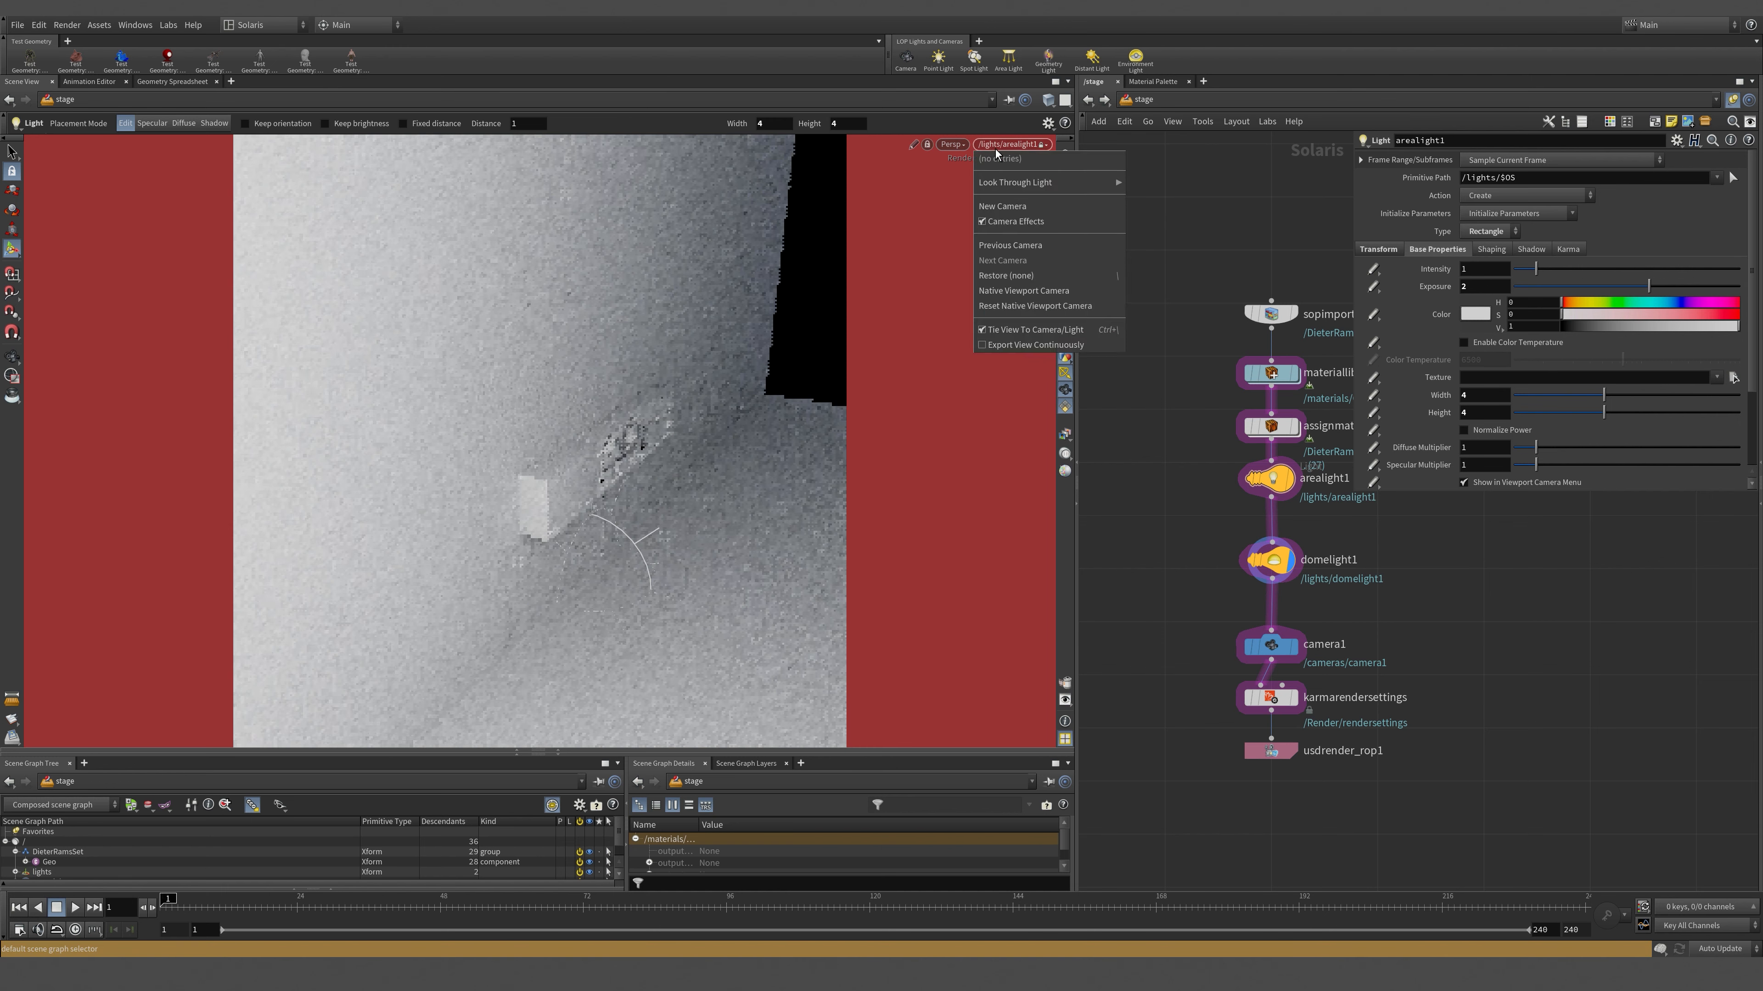
pyautogui.click(948, 144)
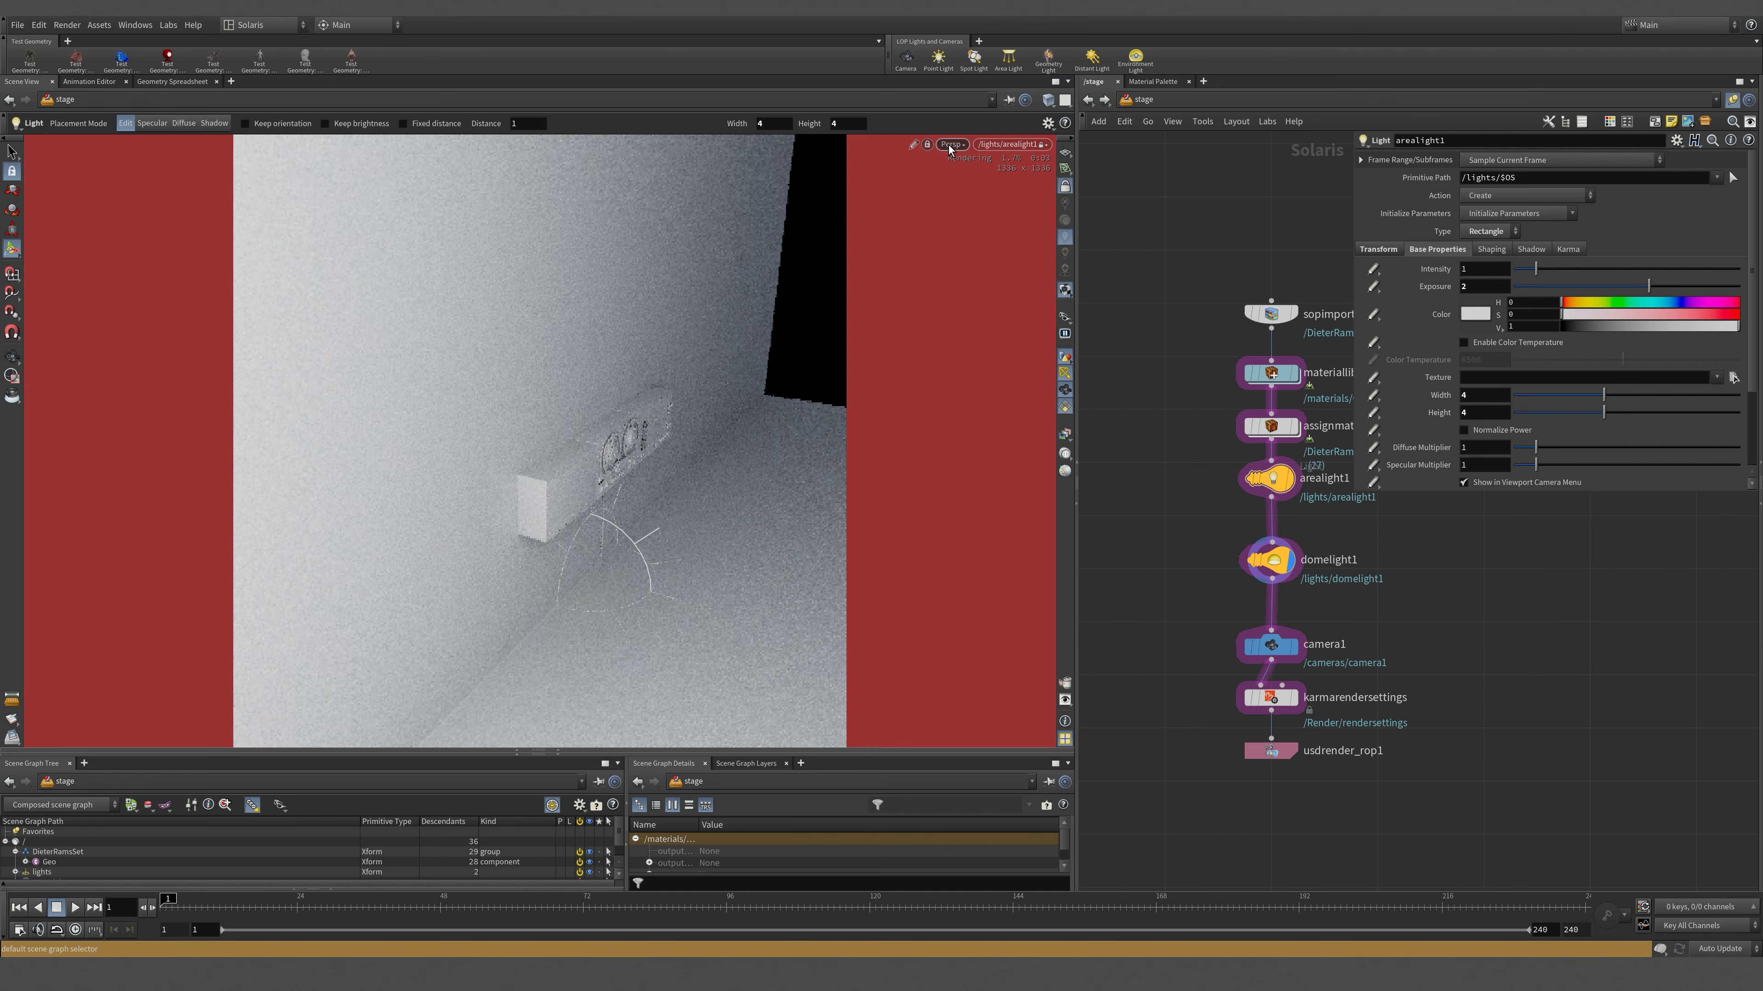
pyautogui.click(951, 143)
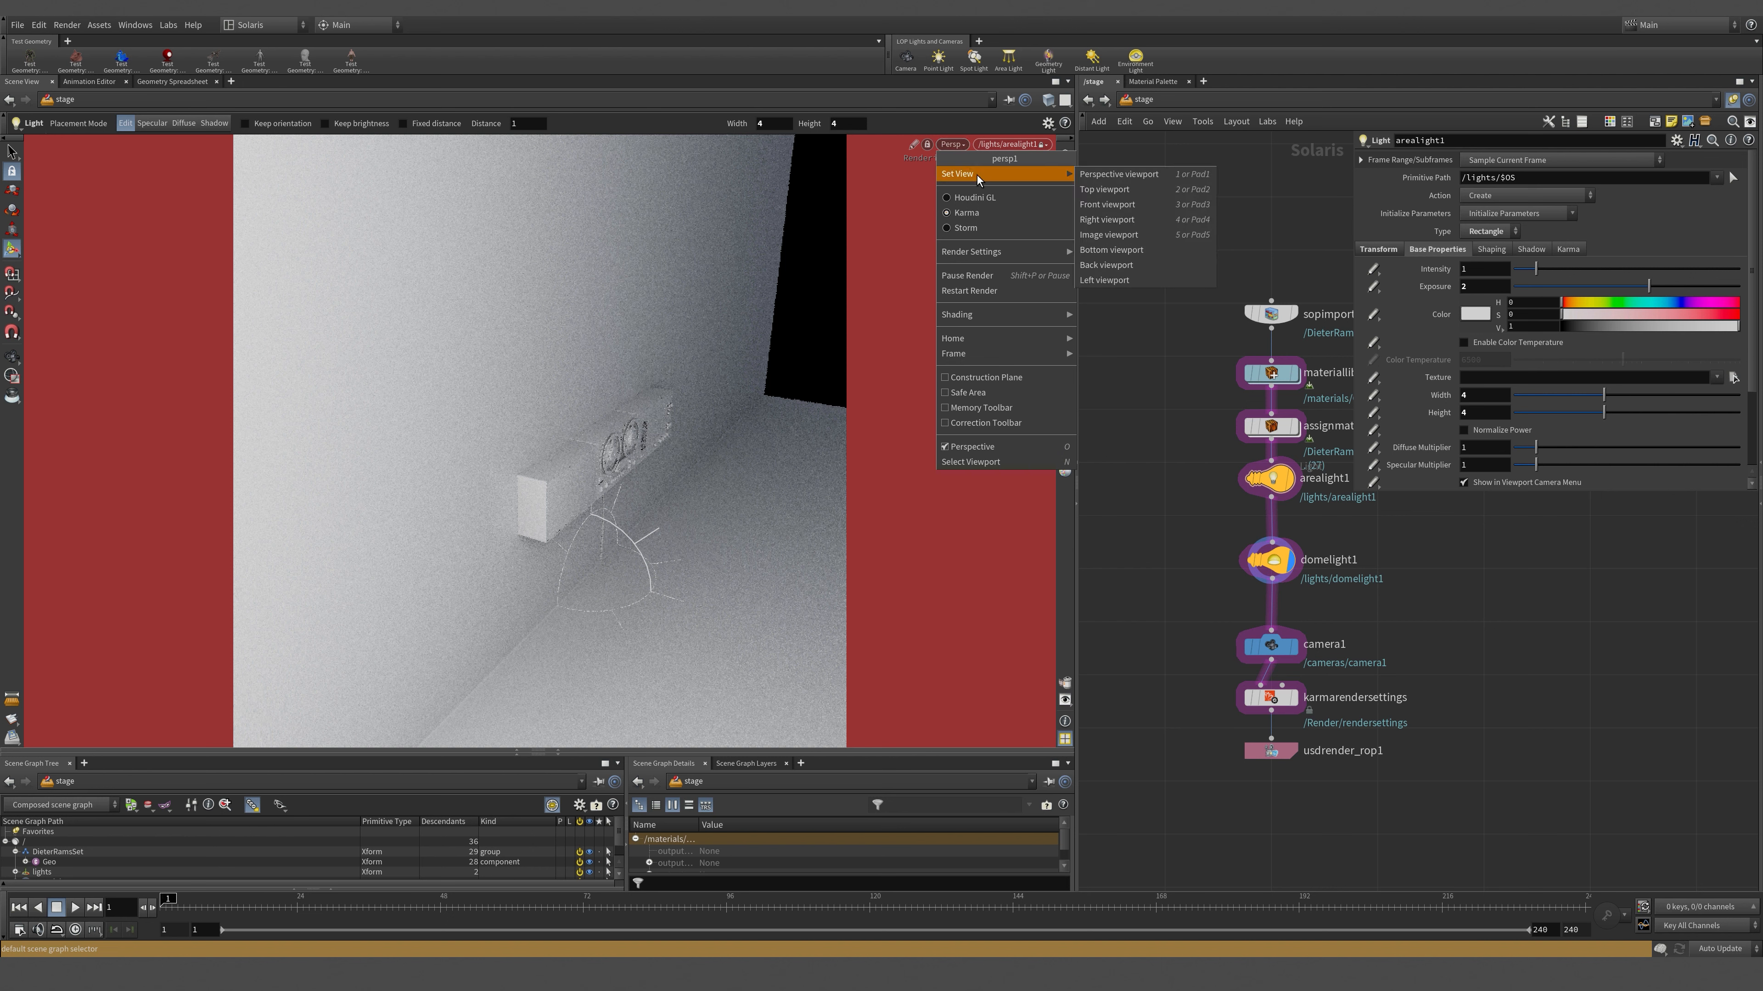
pyautogui.click(1044, 148)
pyautogui.click(1013, 146)
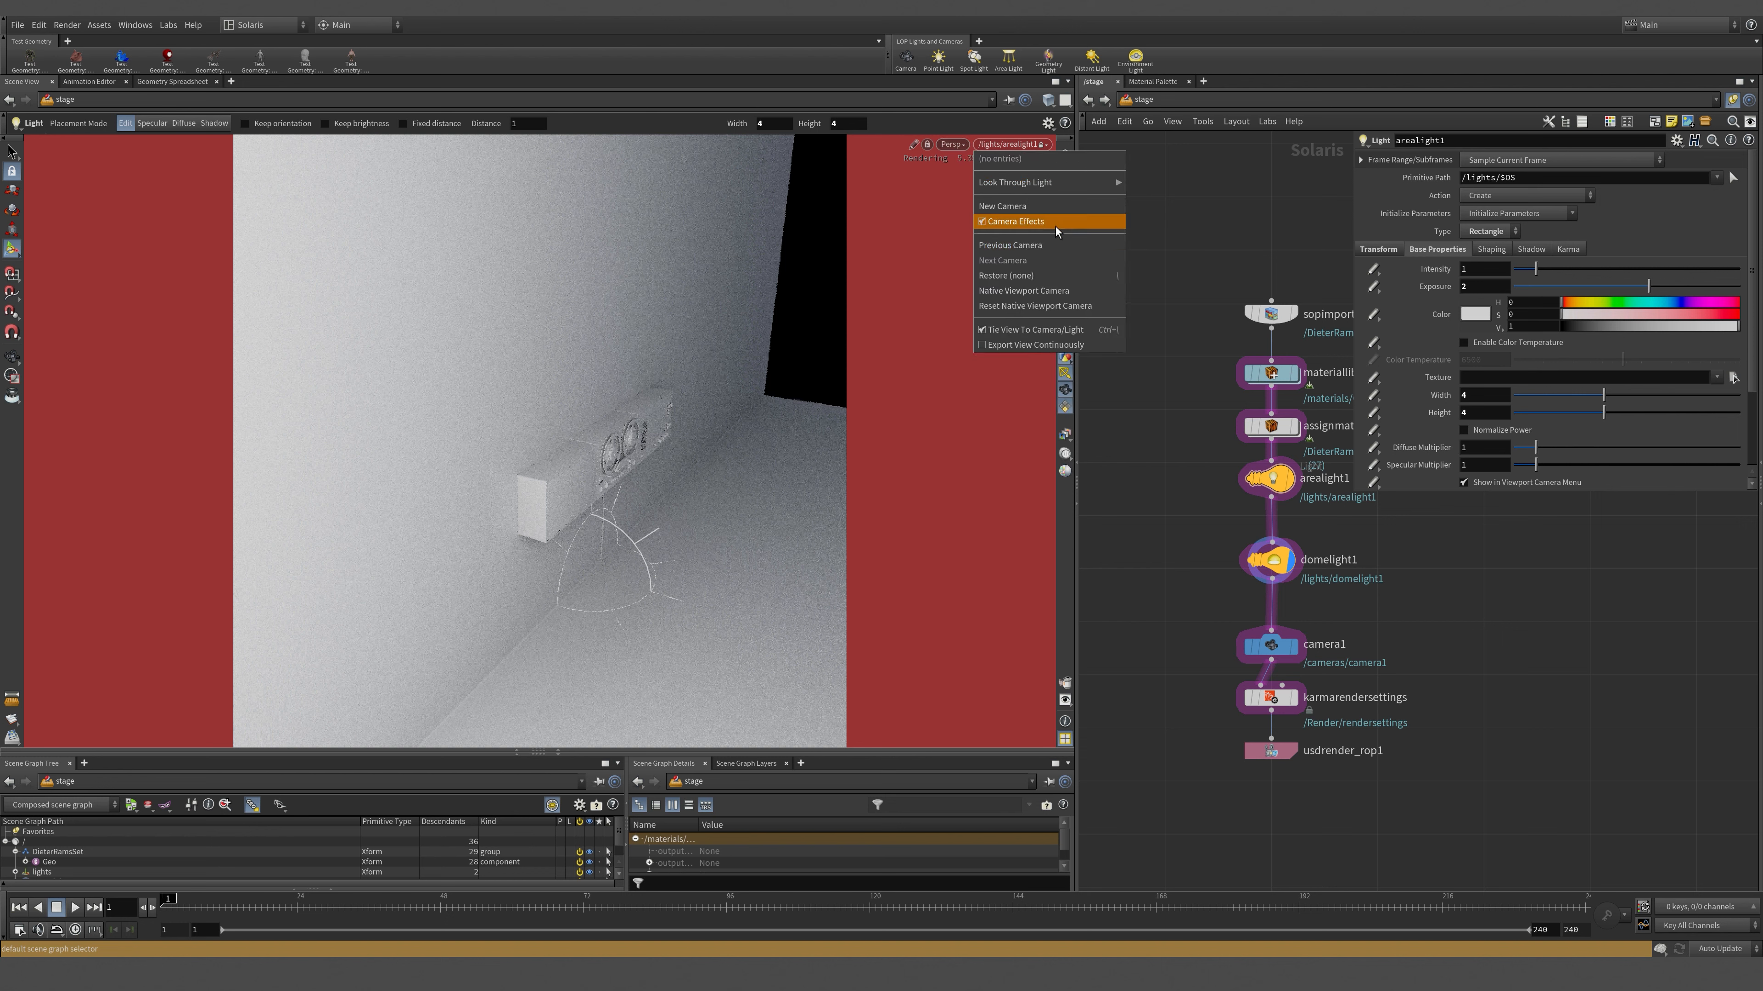
pyautogui.click(1218, 585)
pyautogui.click(1277, 648)
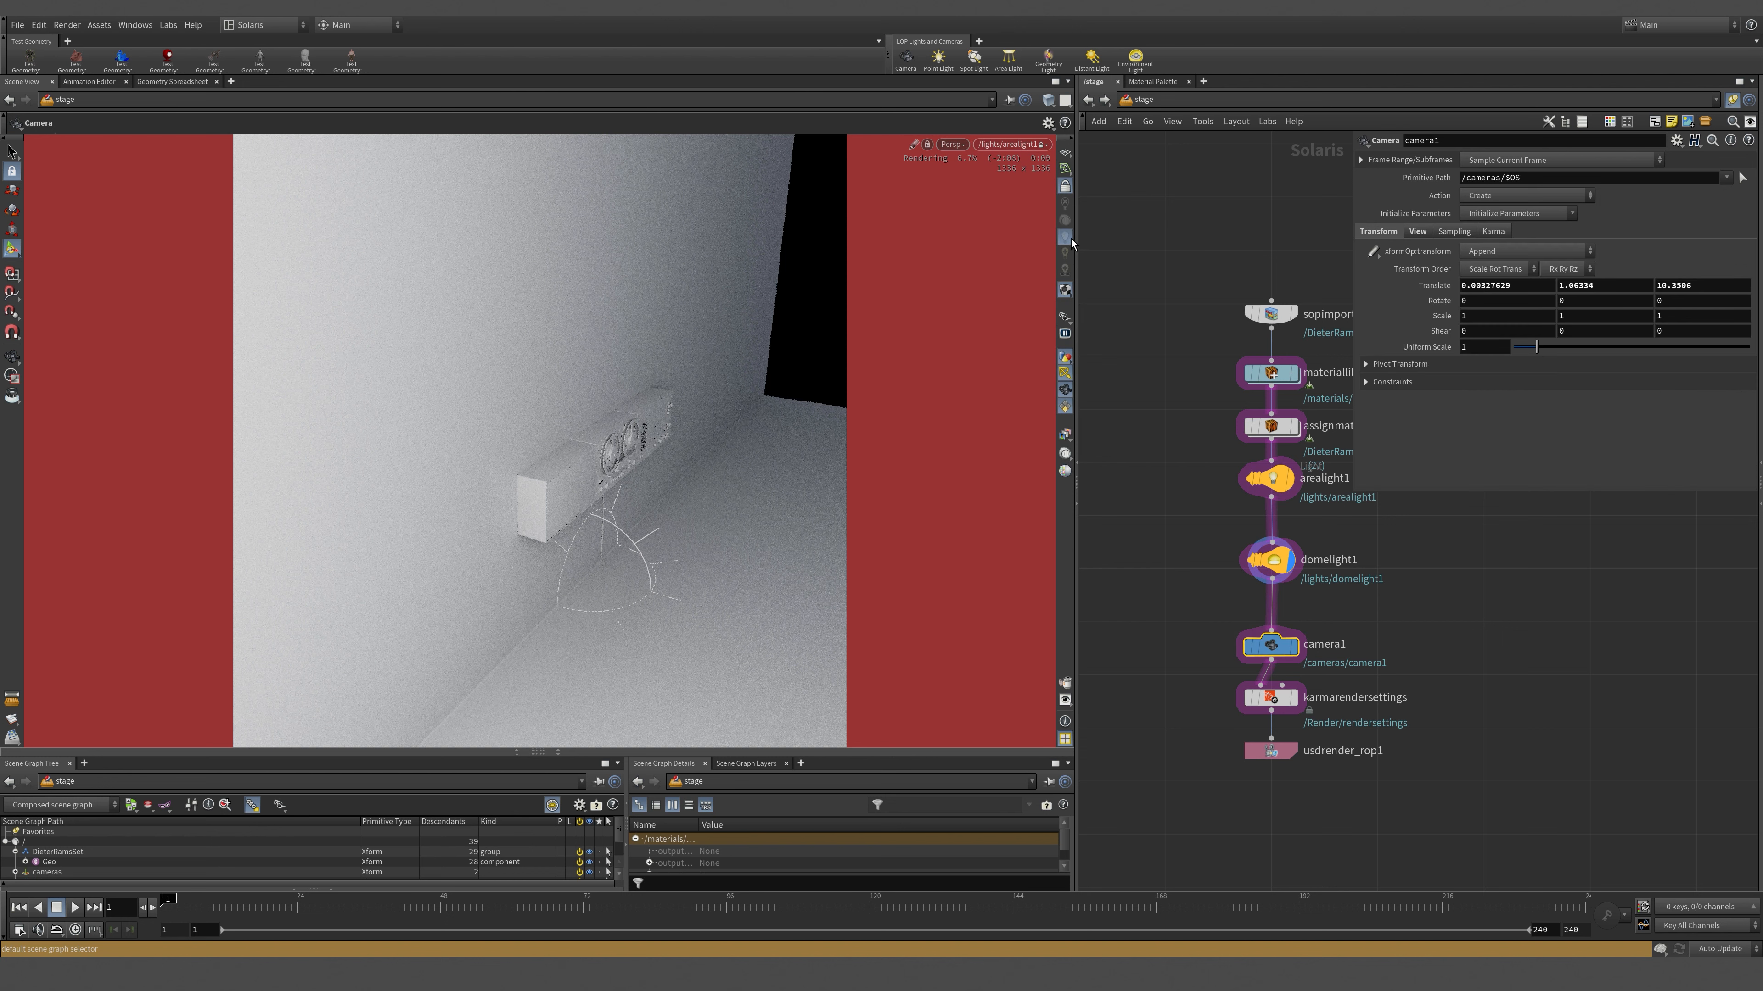
pyautogui.click(1031, 149)
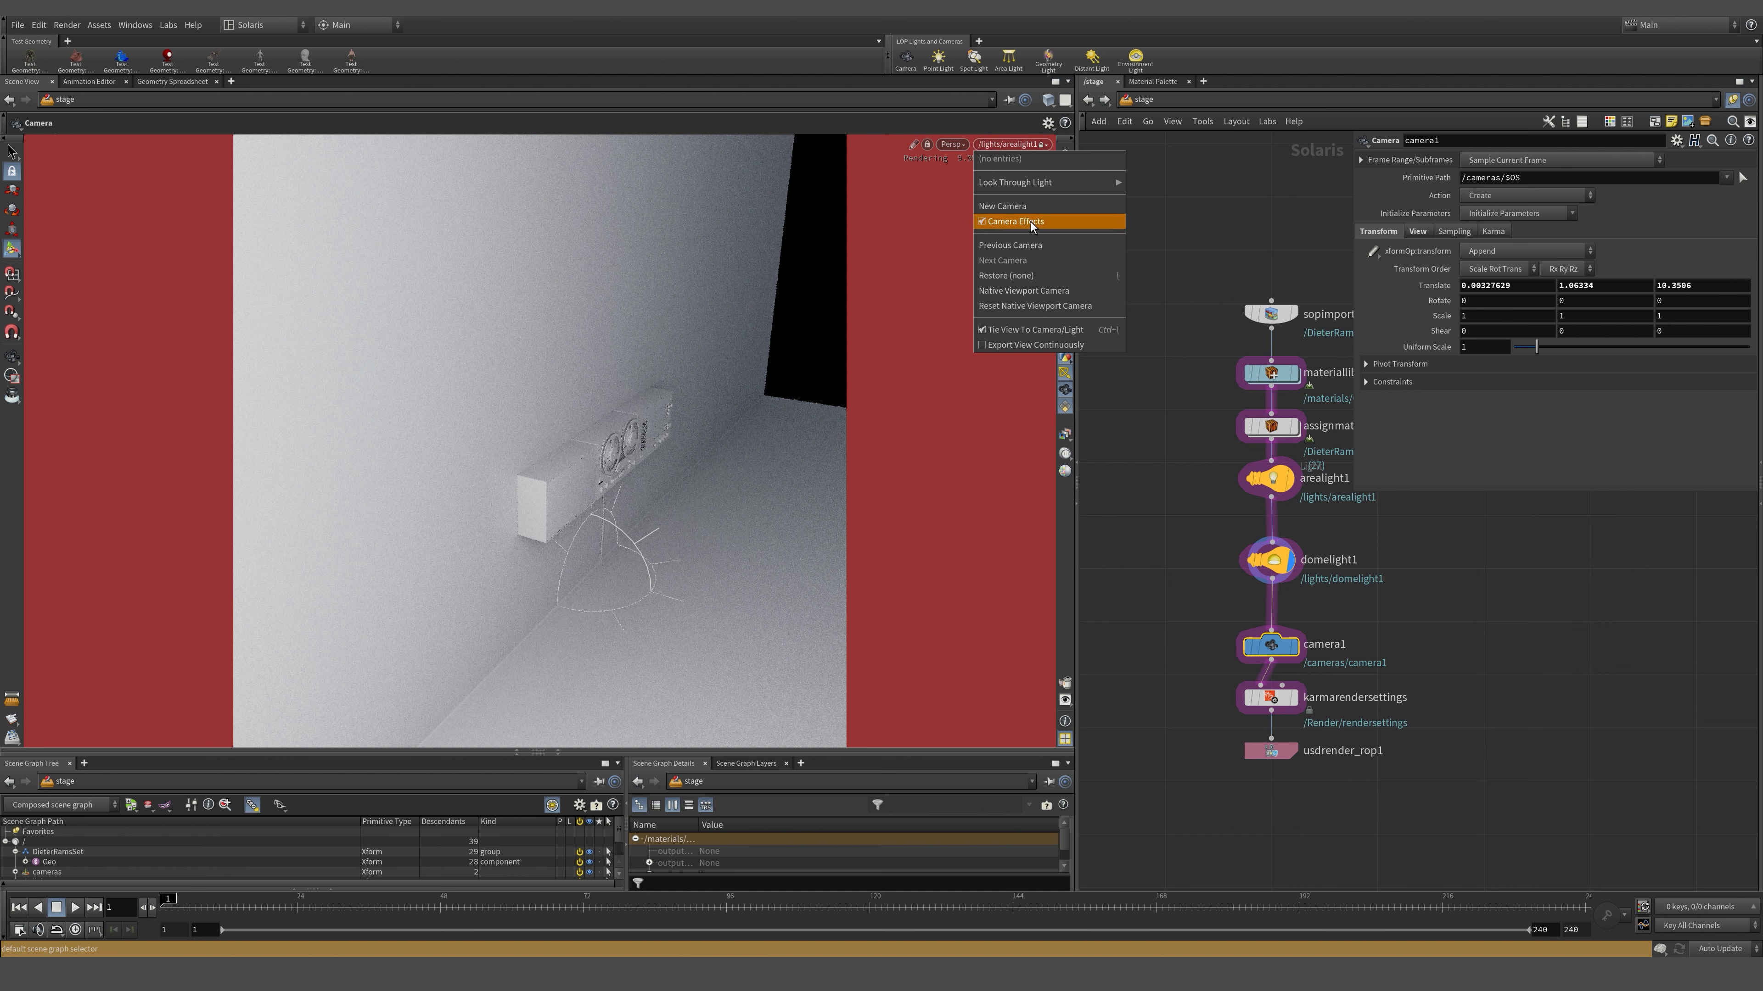
pyautogui.click(962, 148)
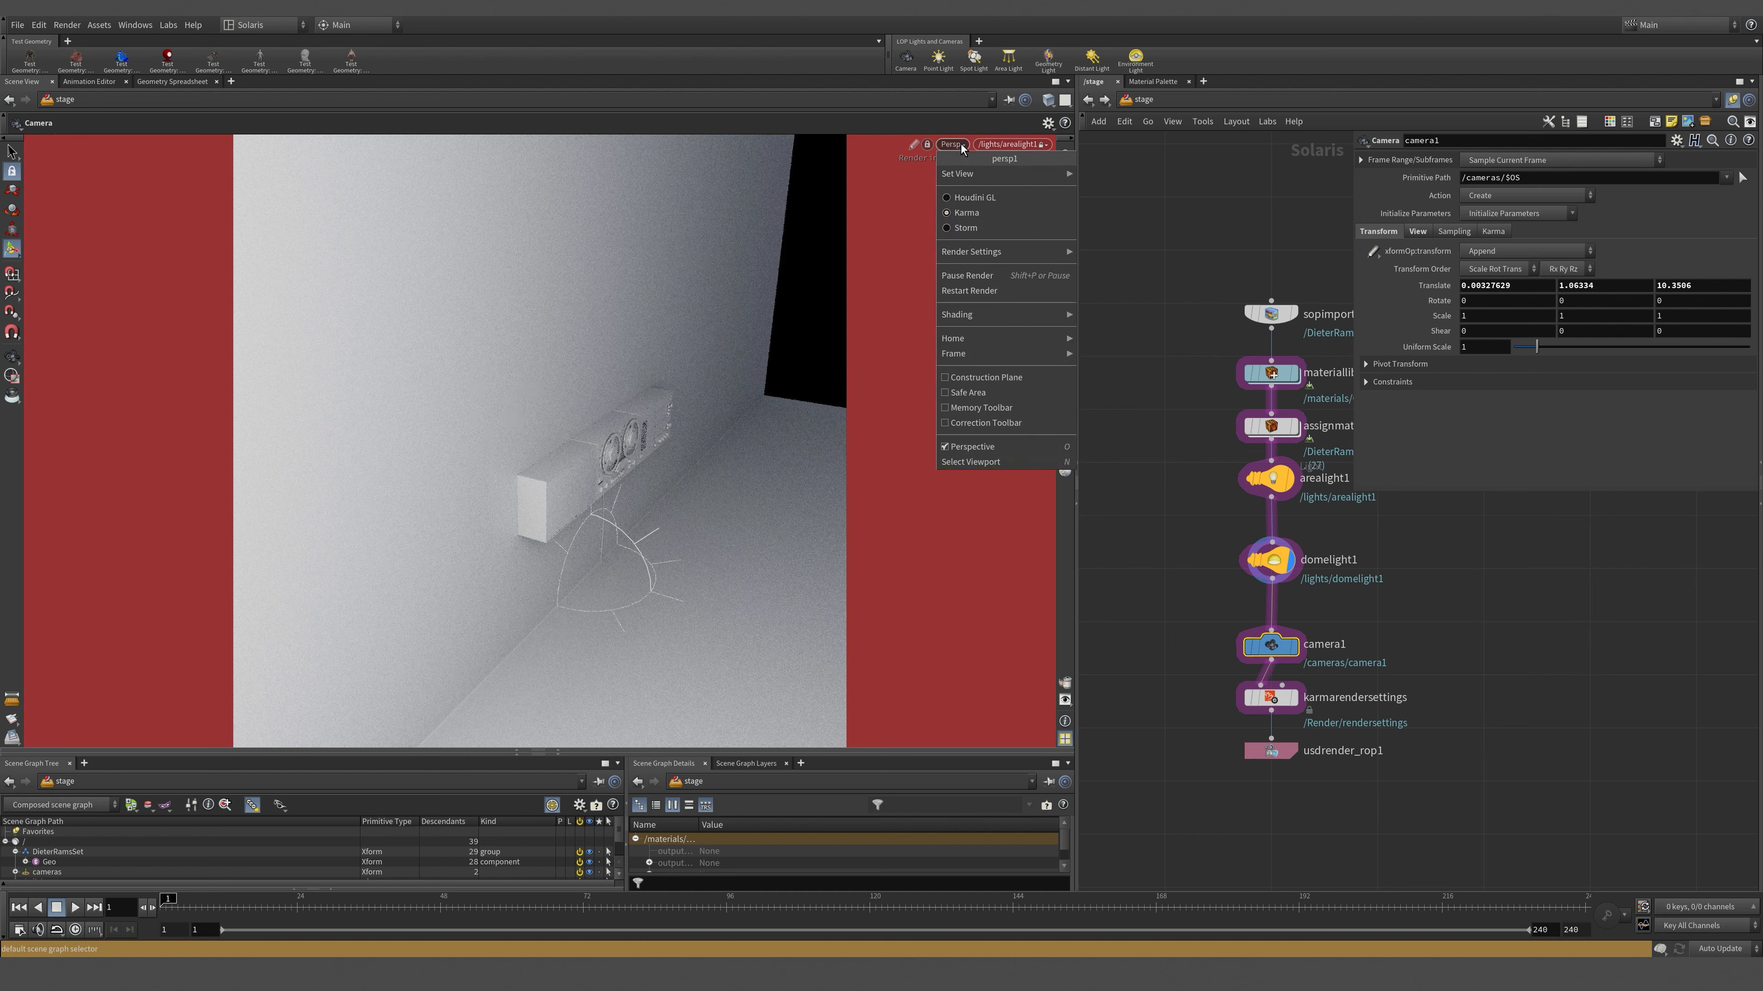
pyautogui.moveTo(963, 175)
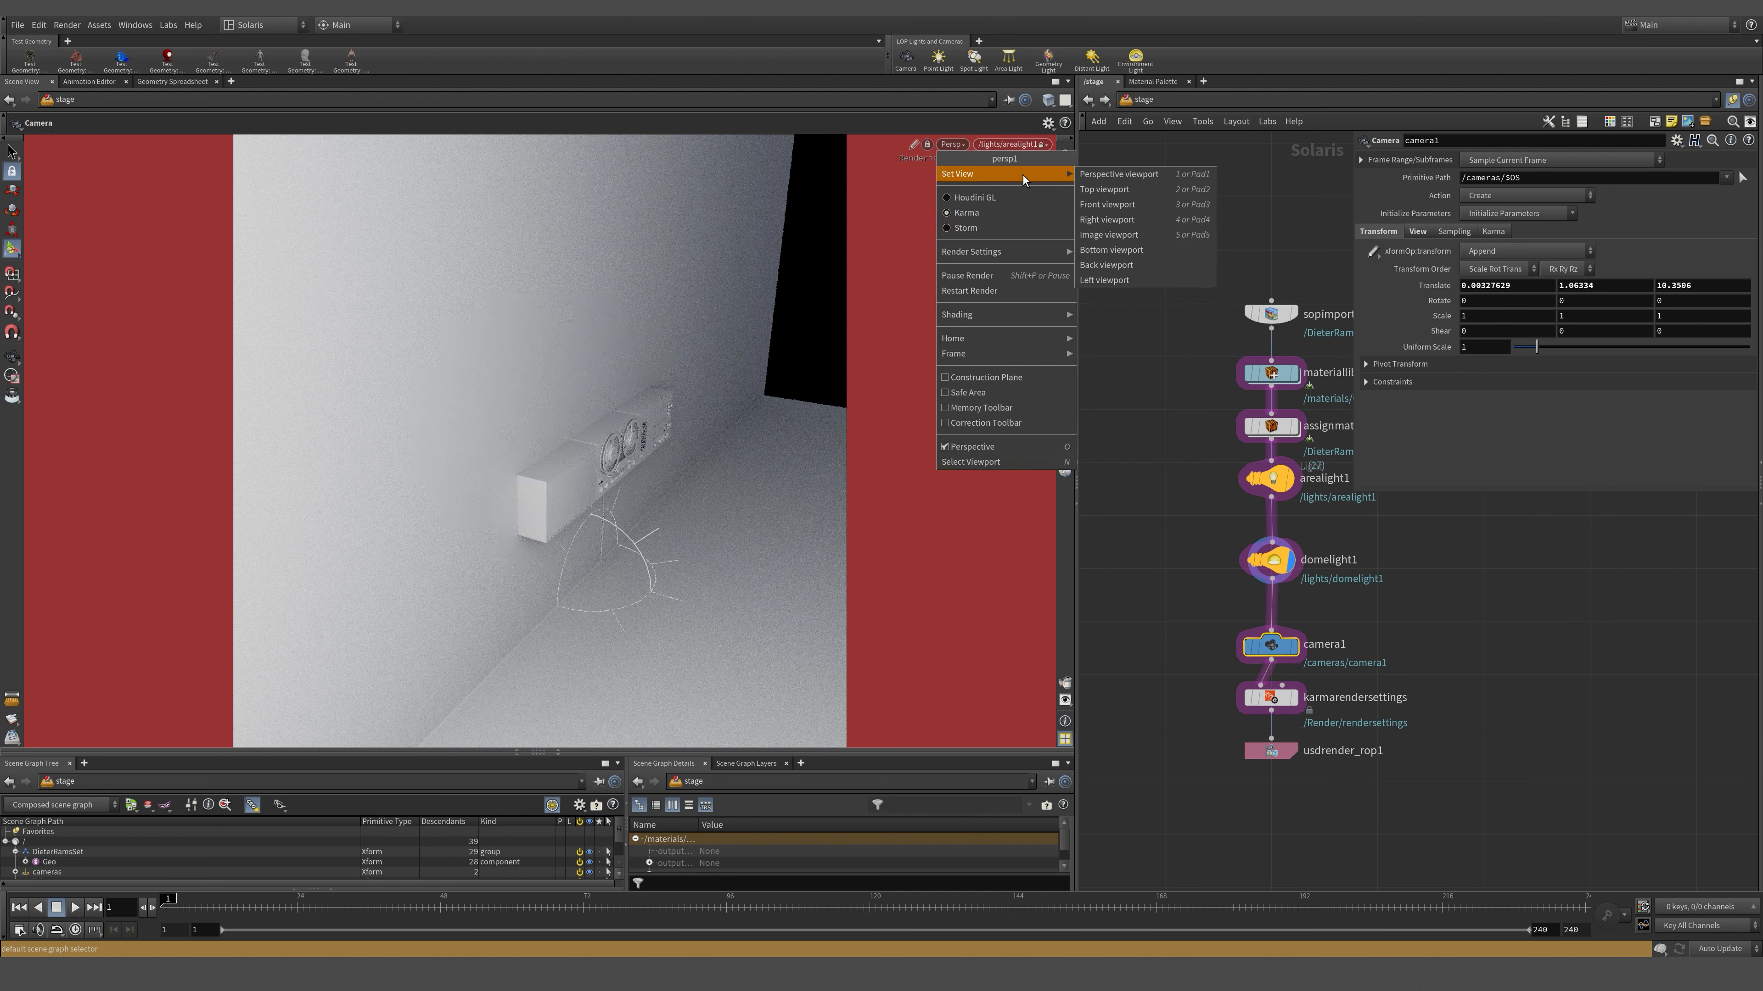
pyautogui.click(1139, 174)
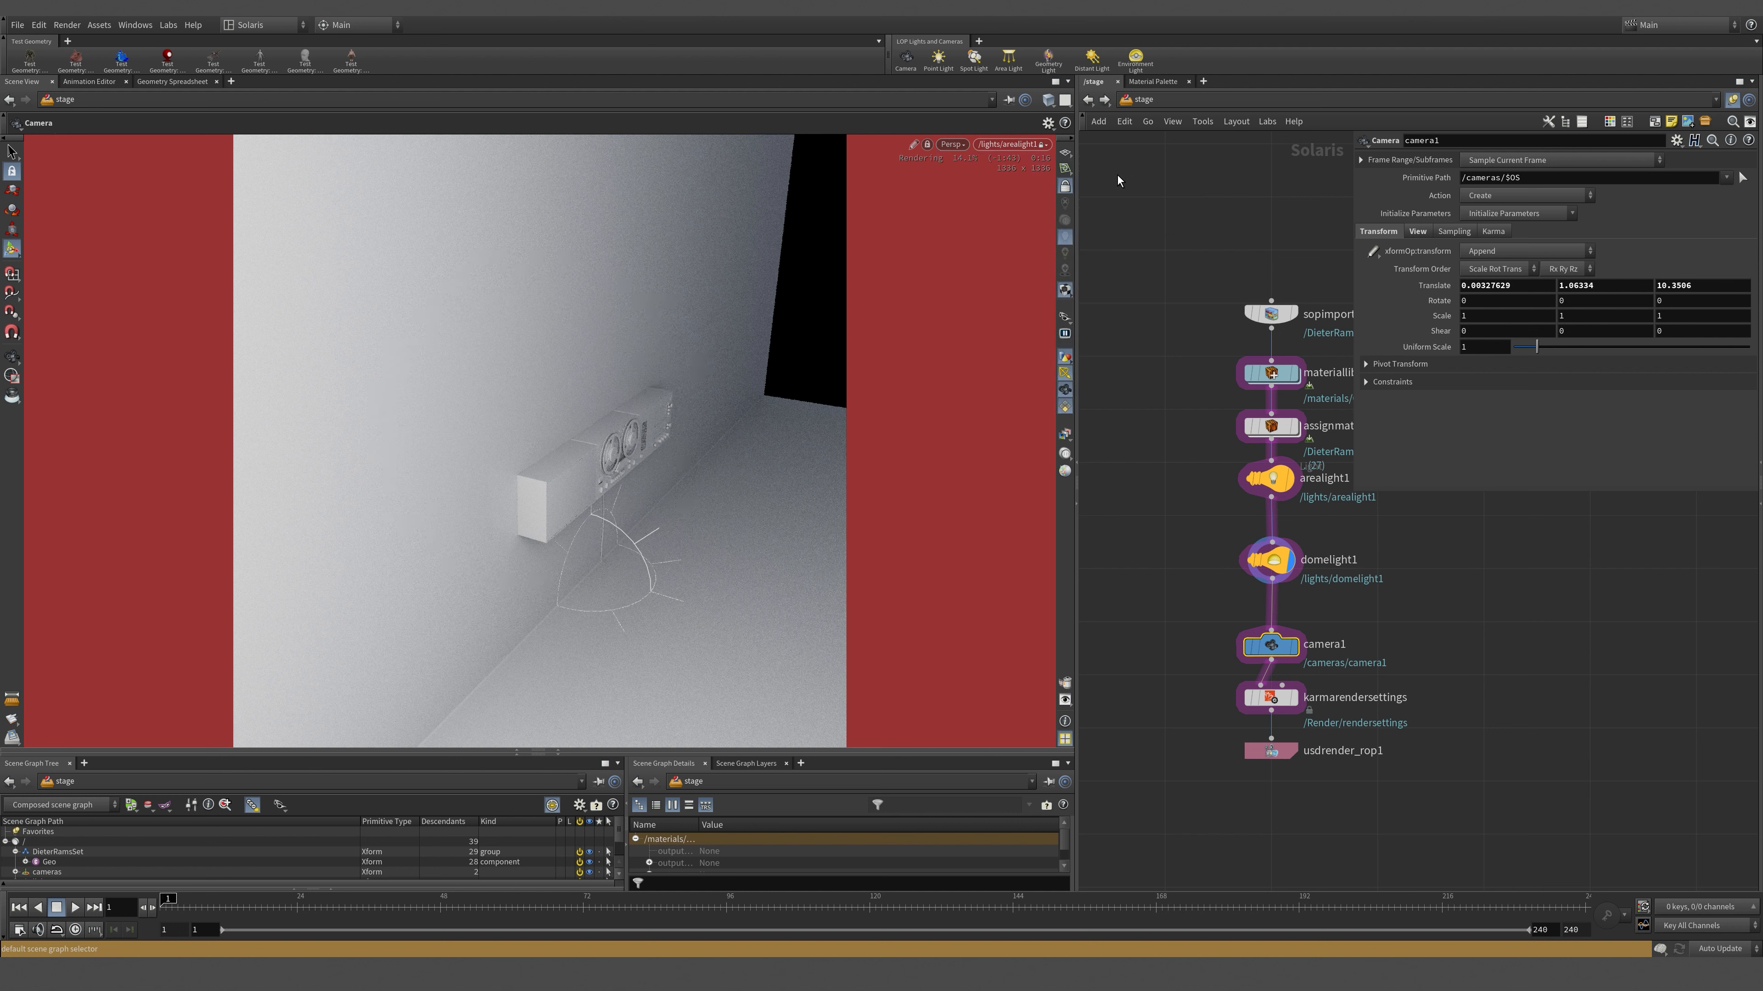
# - Untie the viewport from arealight1 and tumble out of the light's view
pyautogui.click(1006, 145)
pyautogui.click(1258, 164)
pyautogui.click(1014, 145)
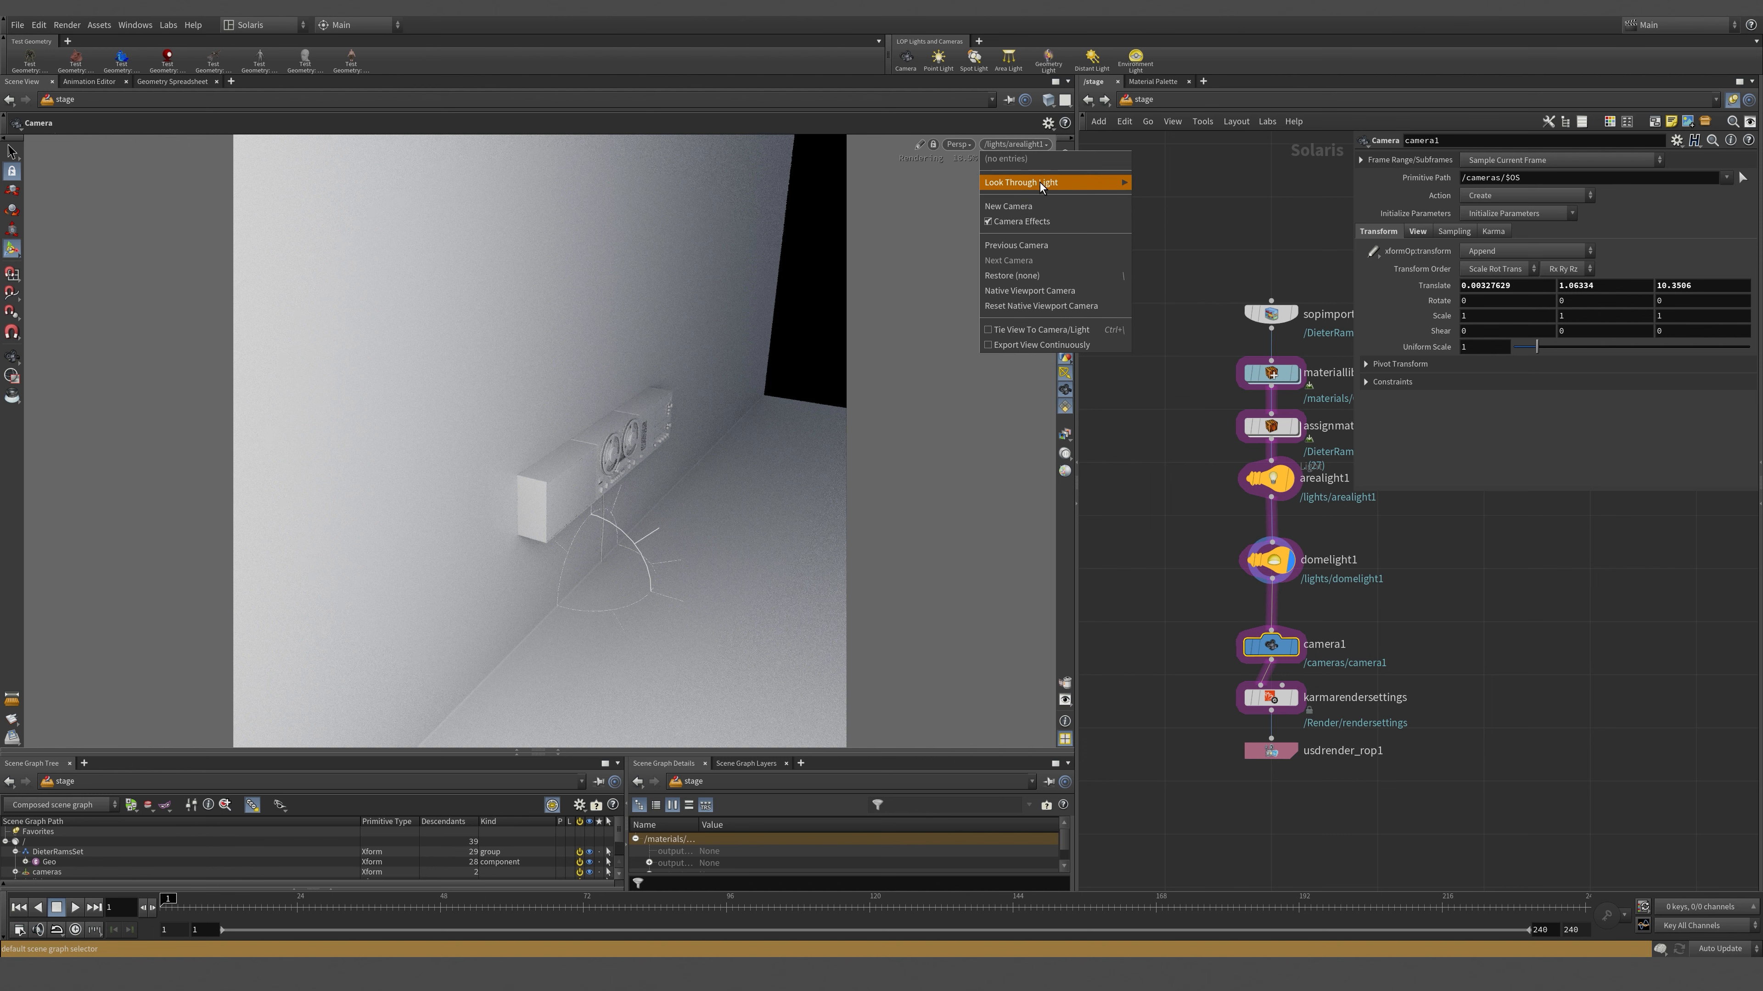
pyautogui.moveTo(1196, 612); pyautogui.dragTo(1364, 659)
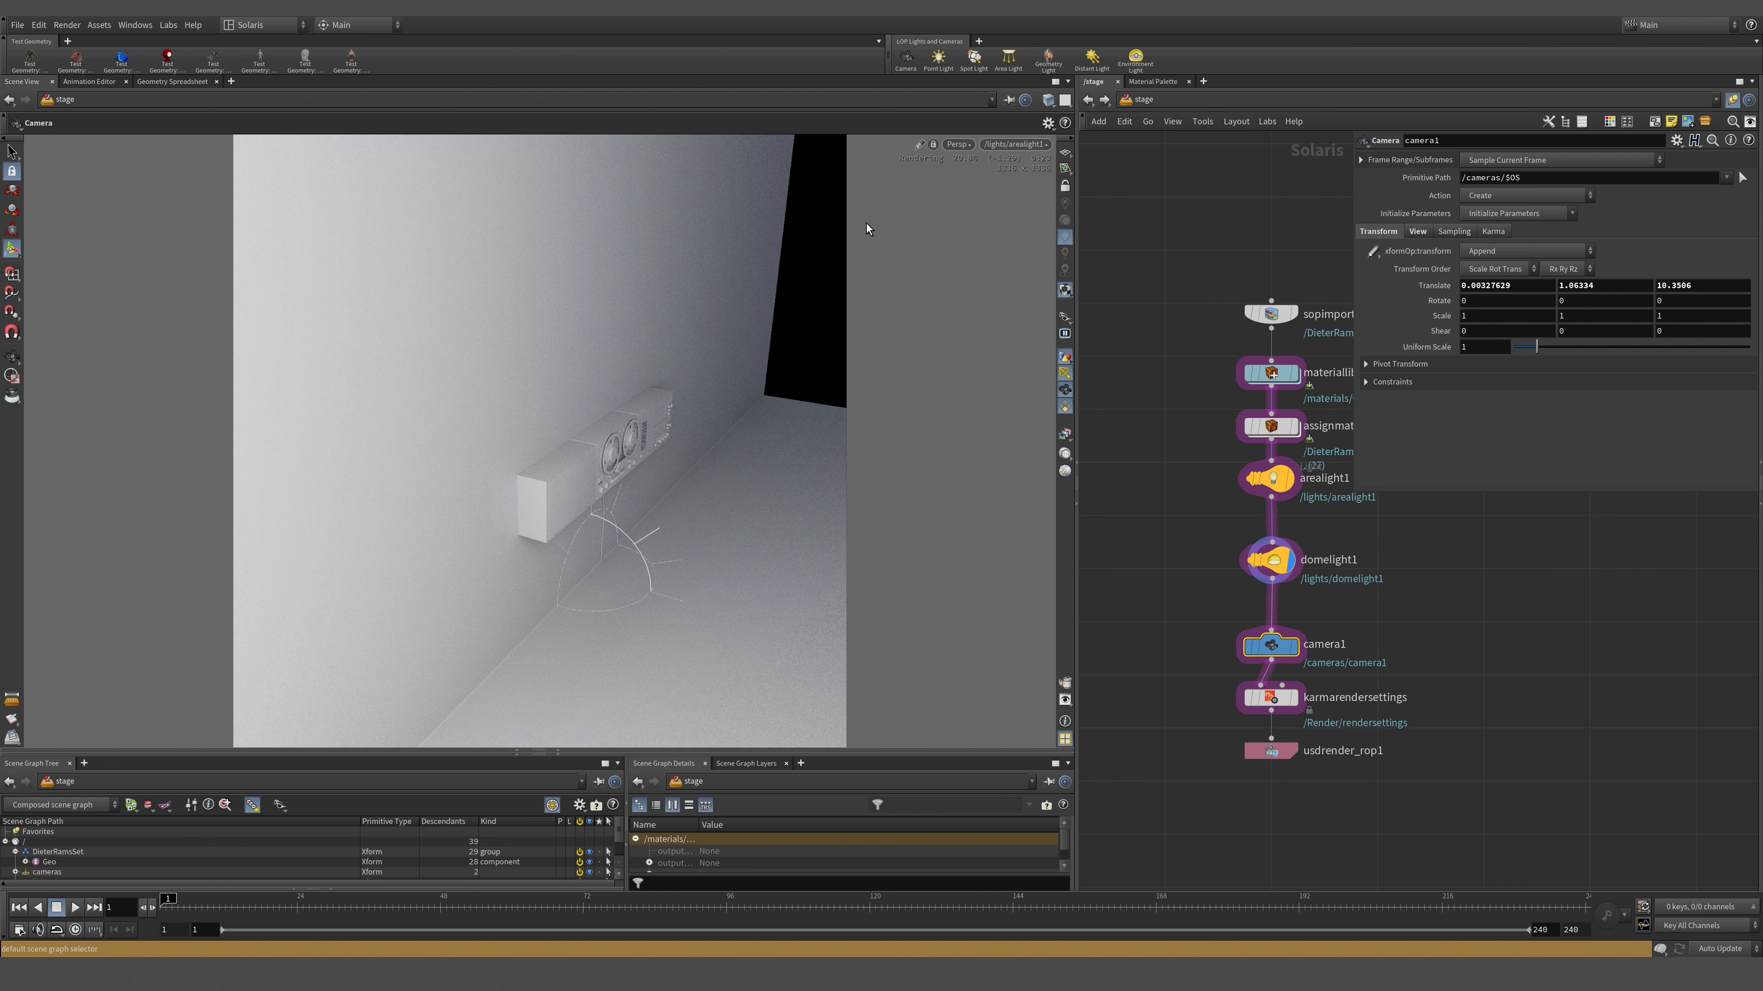
pyautogui.keyDown('alt'); pyautogui.click(830, 271); pyautogui.keyUp('alt')
# - Display the stage at the camera1 node and look through /cameras/camera1 in the viewport
pyautogui.click(1025, 146)
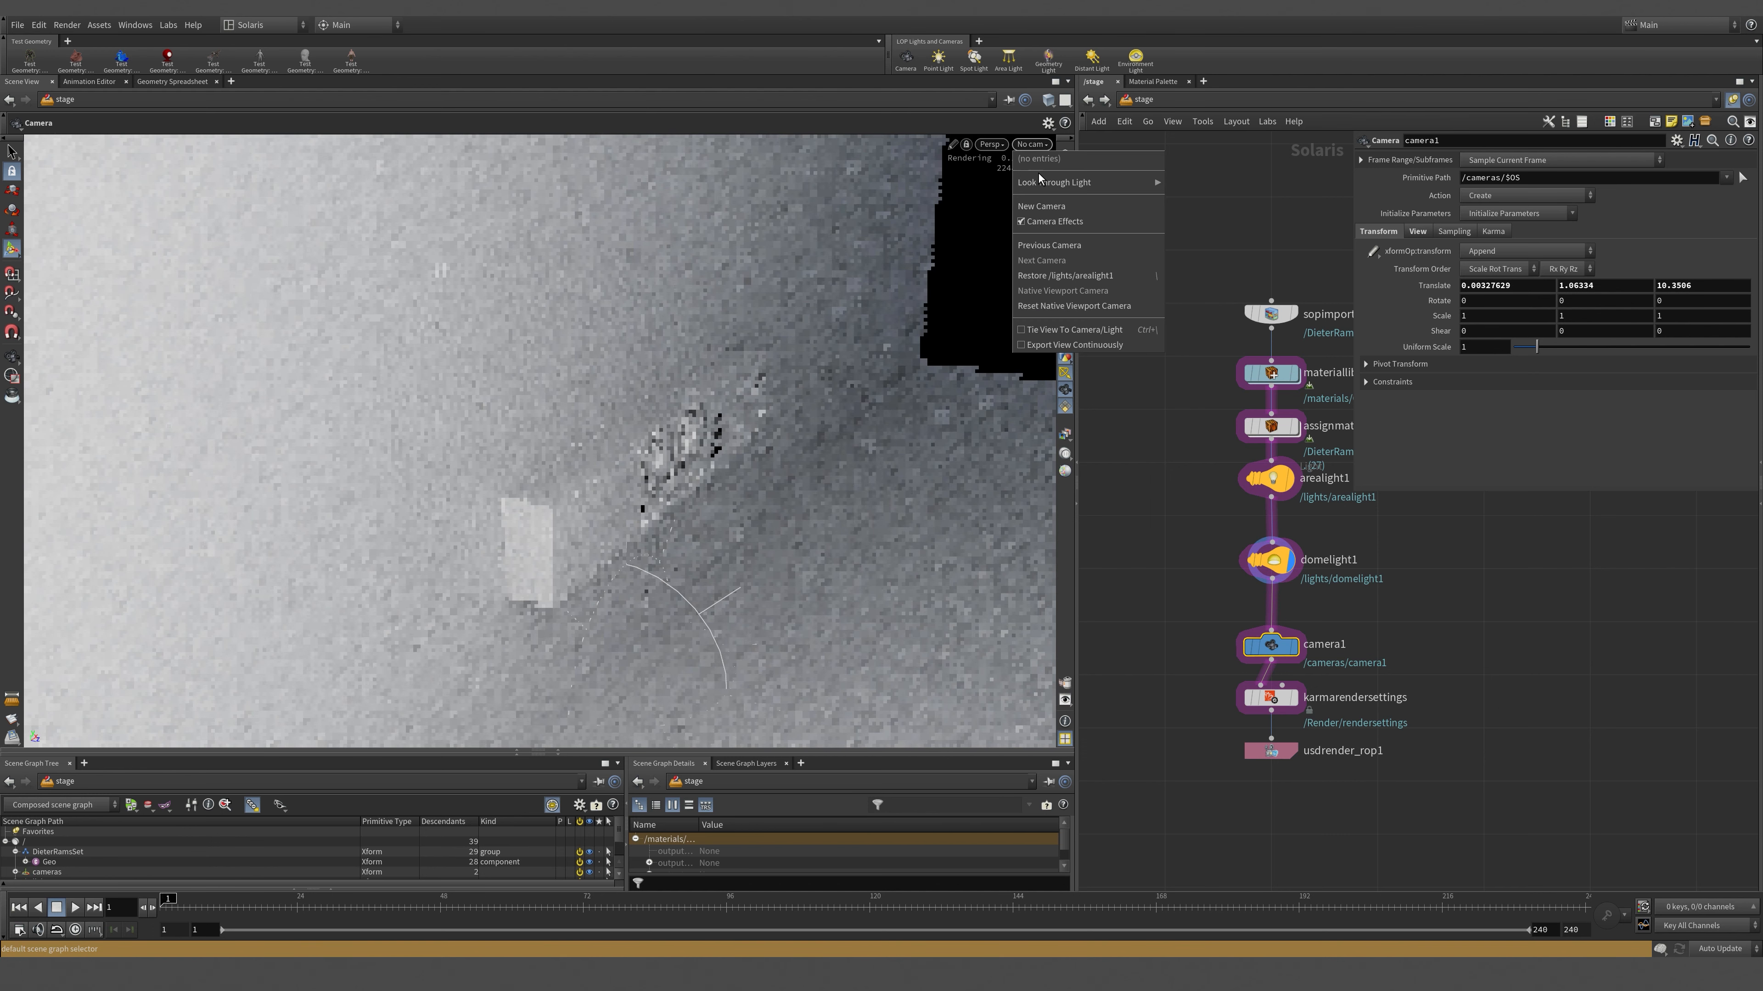
pyautogui.moveTo(1054, 187)
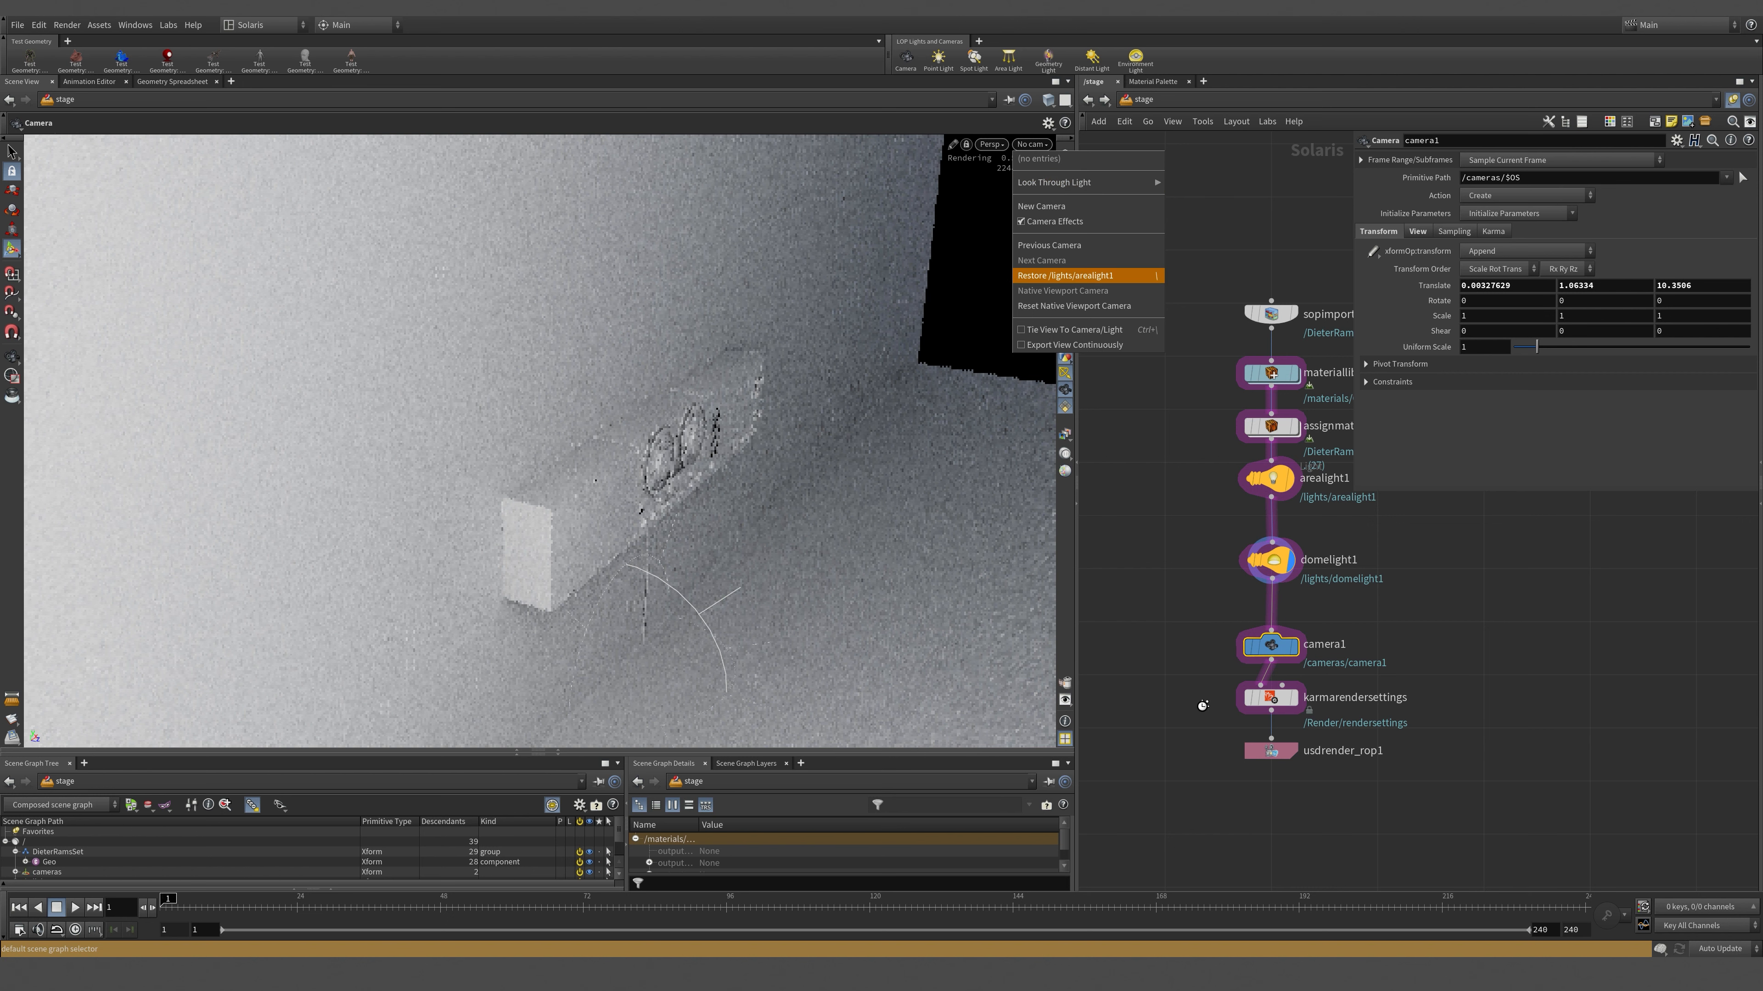
pyautogui.click(1198, 703)
pyautogui.click(1295, 649)
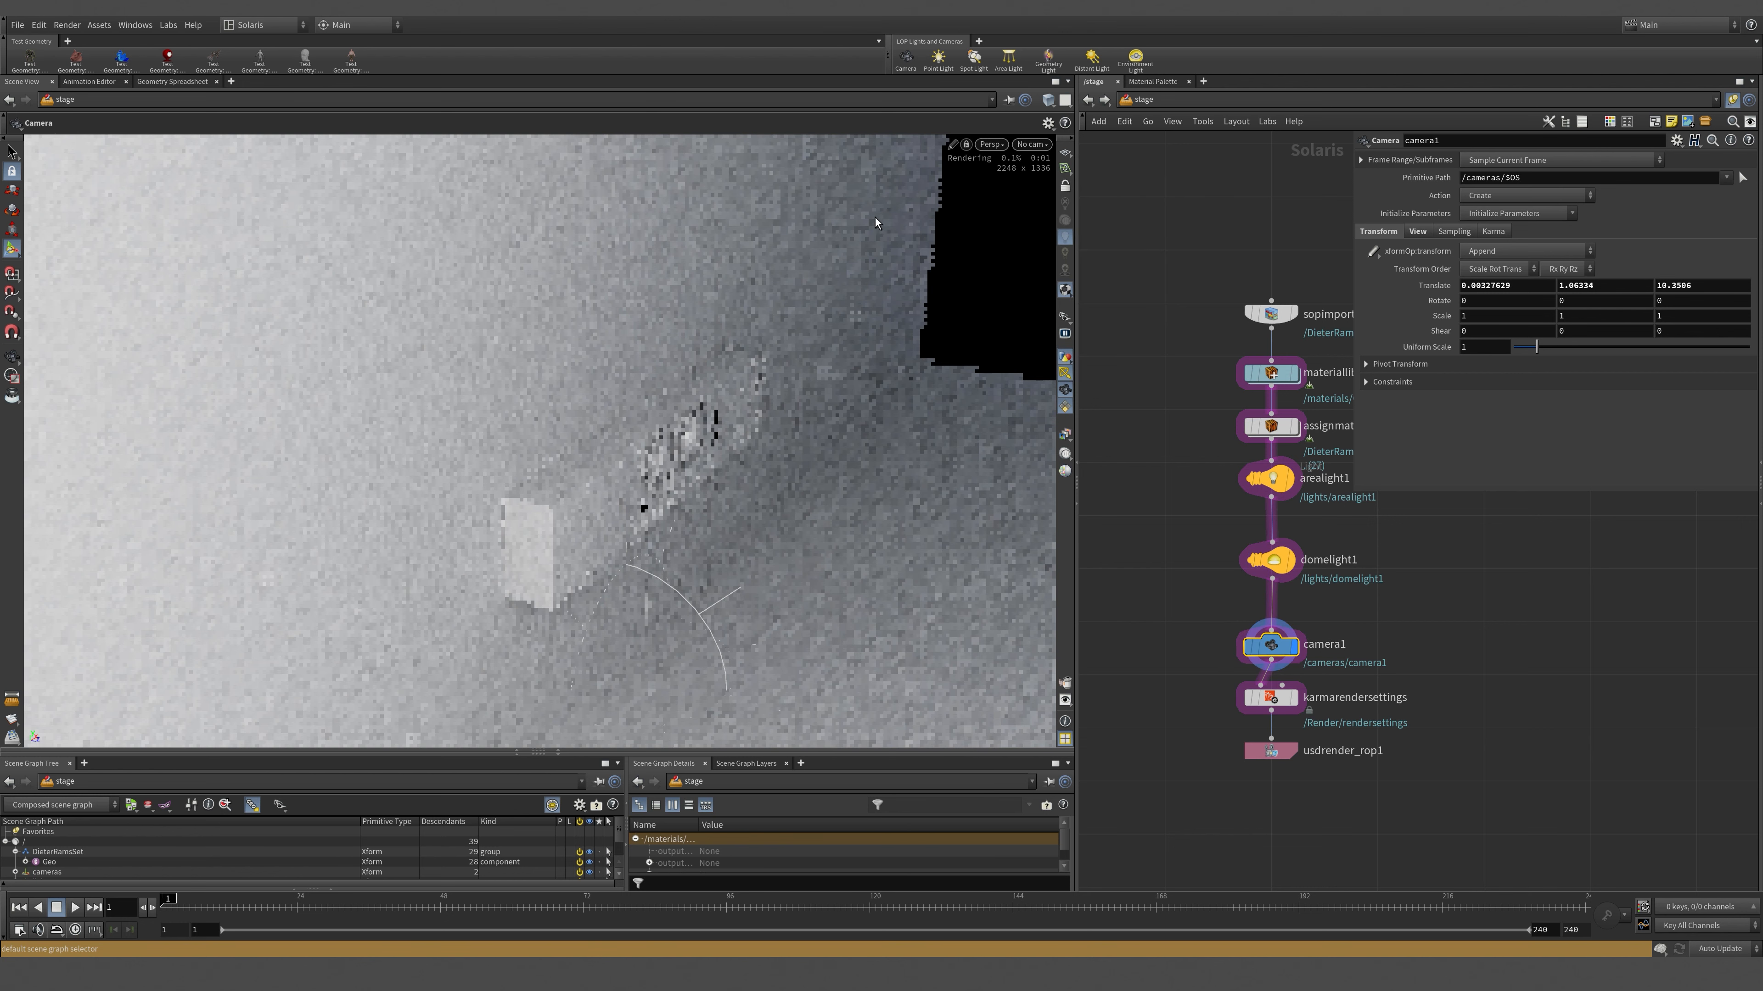
pyautogui.click(1032, 144)
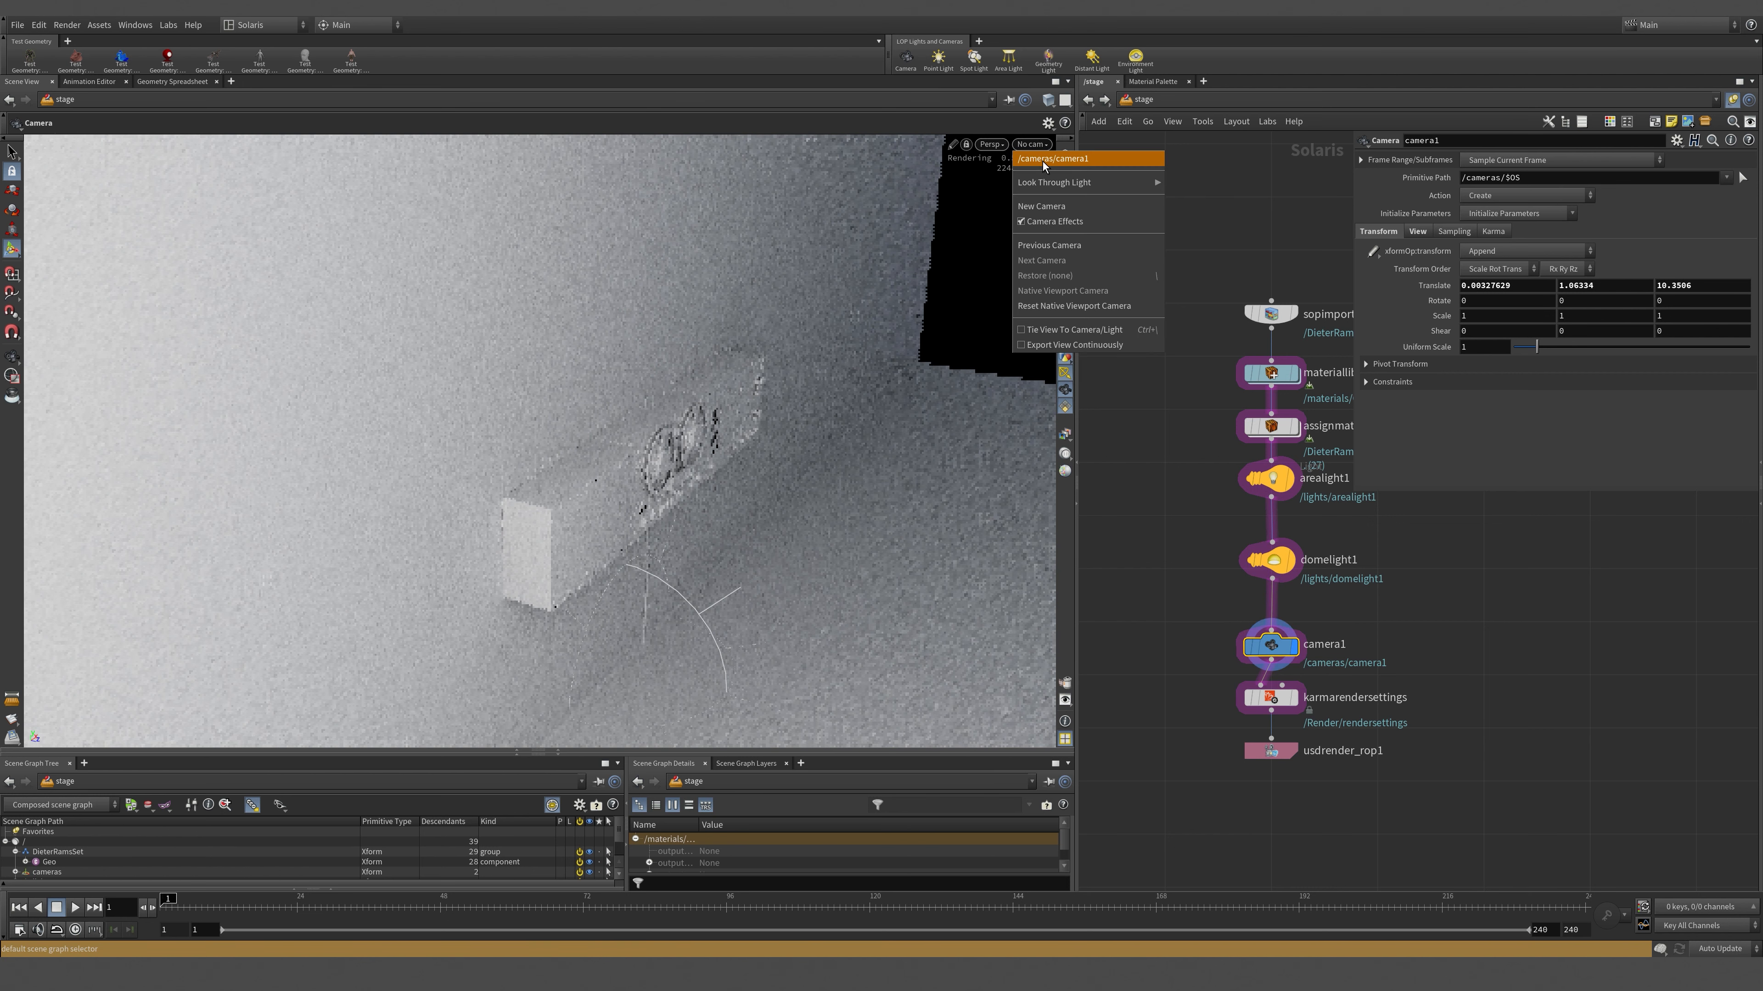
pyautogui.click(1042, 161)
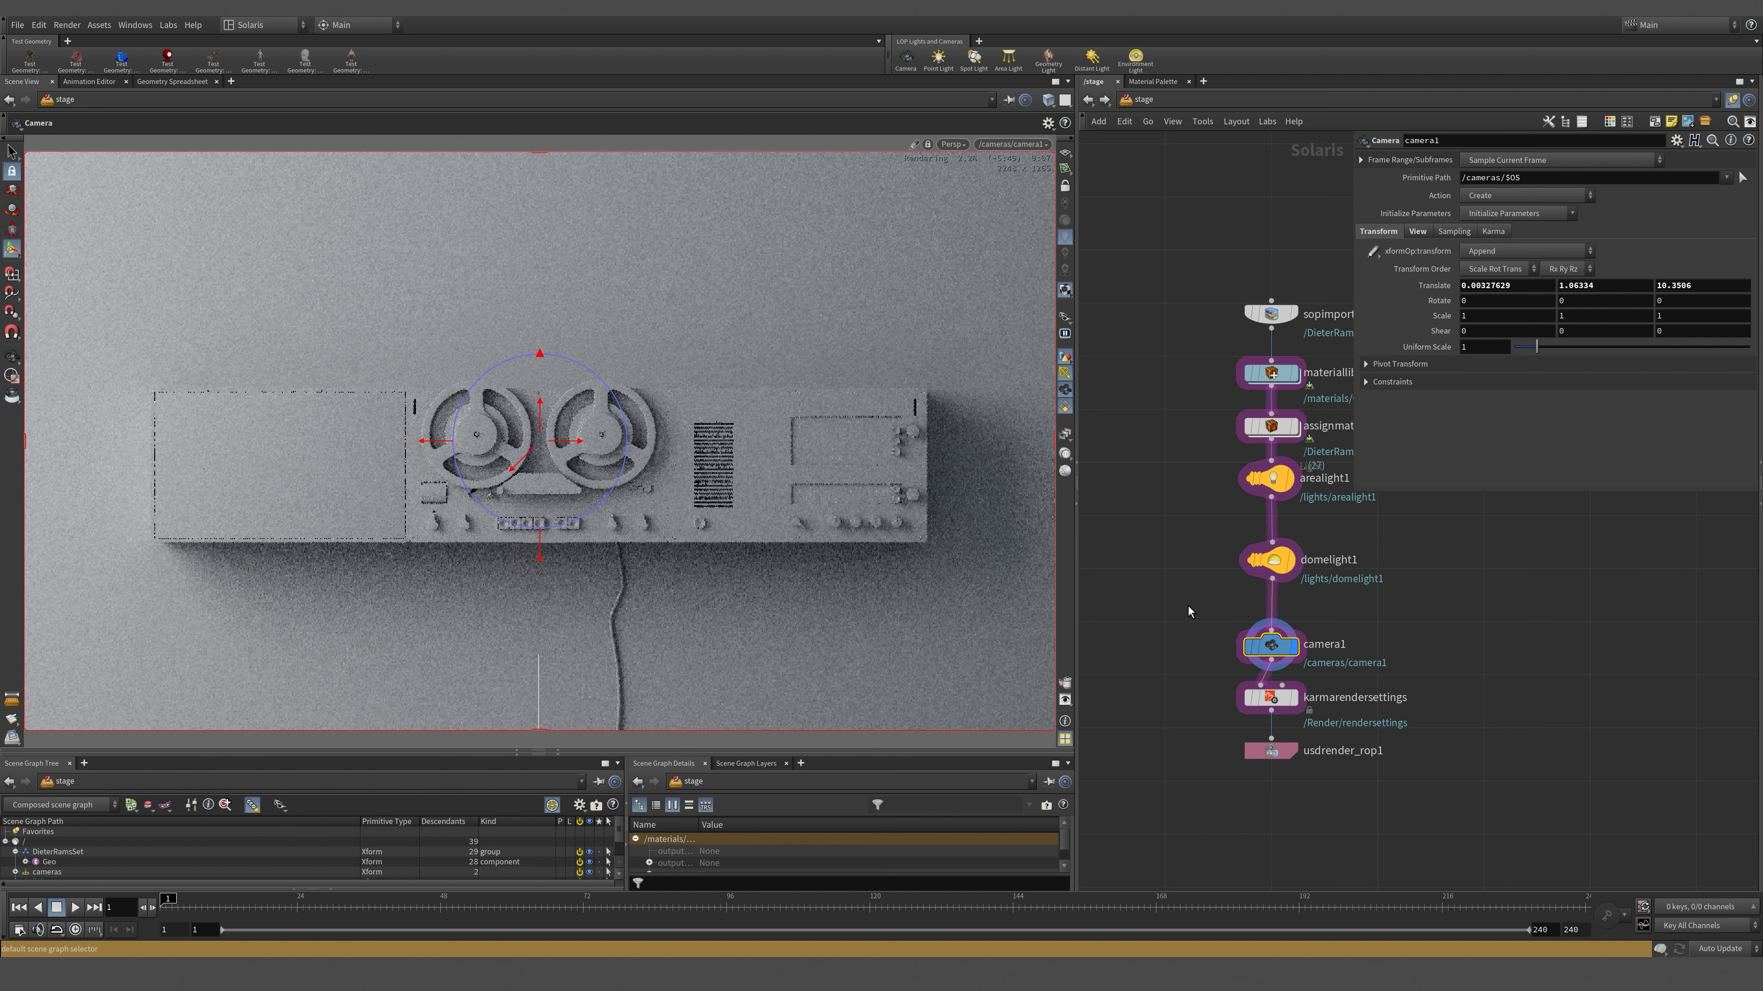
# - Select the karmarendersettings node and save the scene file
pyautogui.moveTo(1175, 692); pyautogui.dragTo(1353, 722)
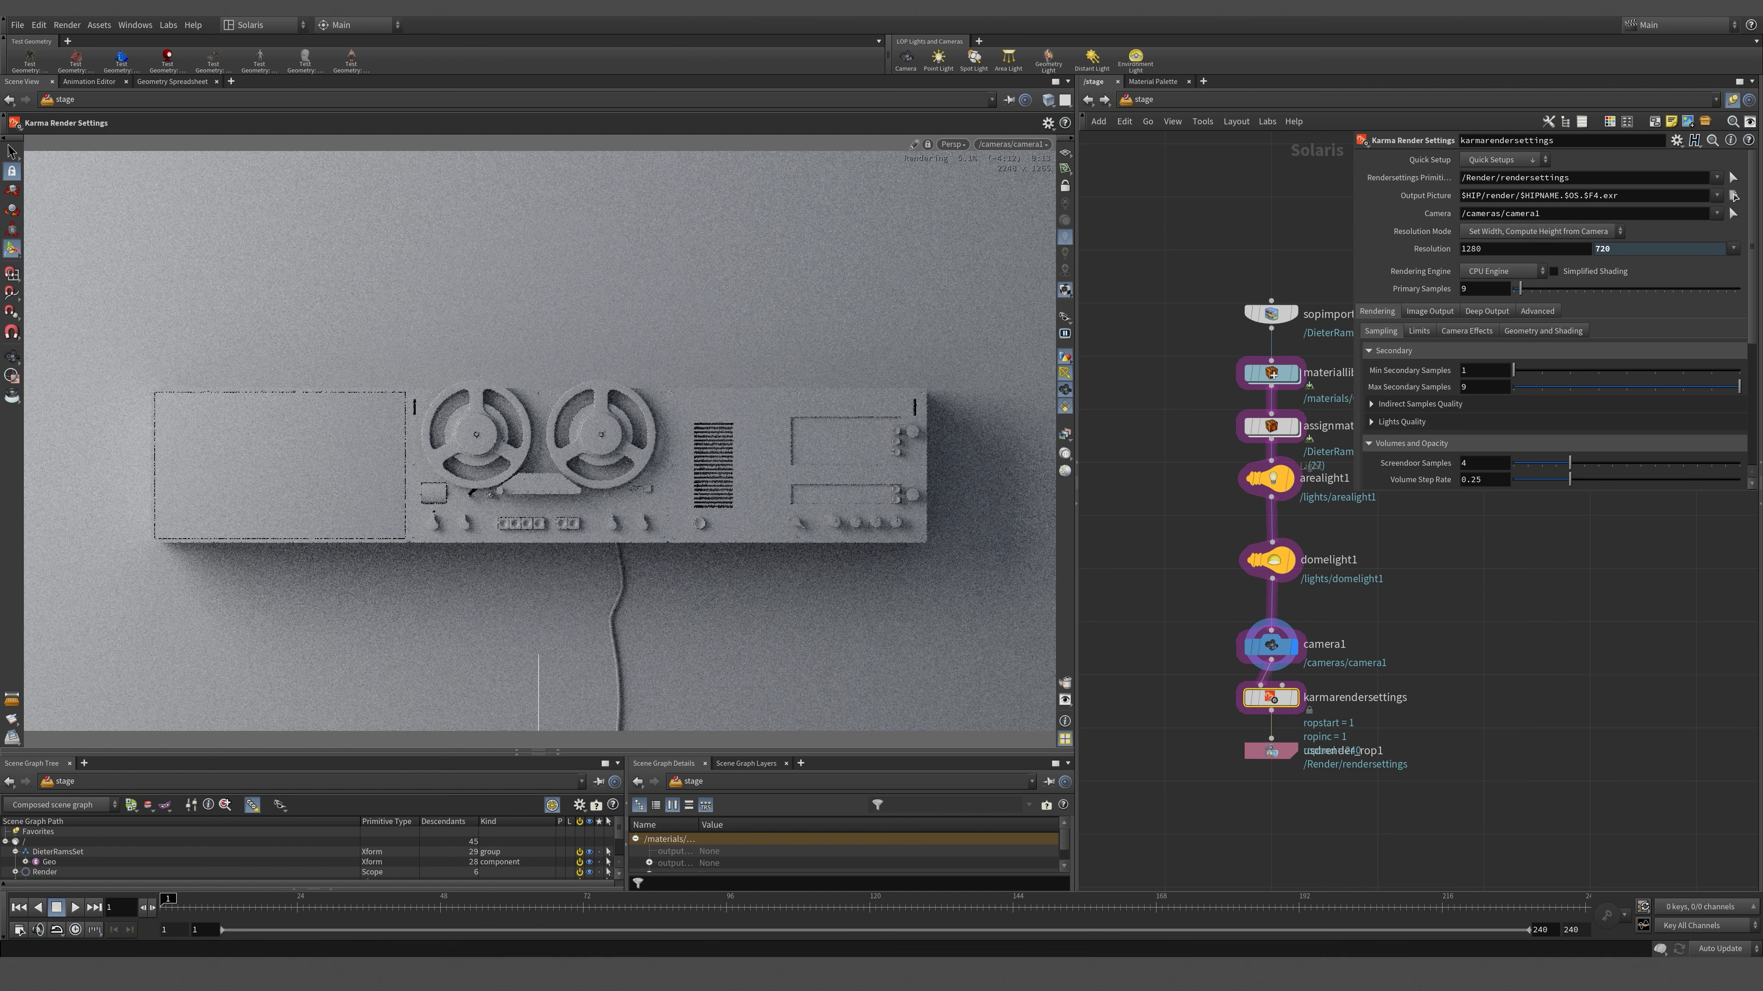
pyautogui.click(17, 24)
pyautogui.click(53, 129)
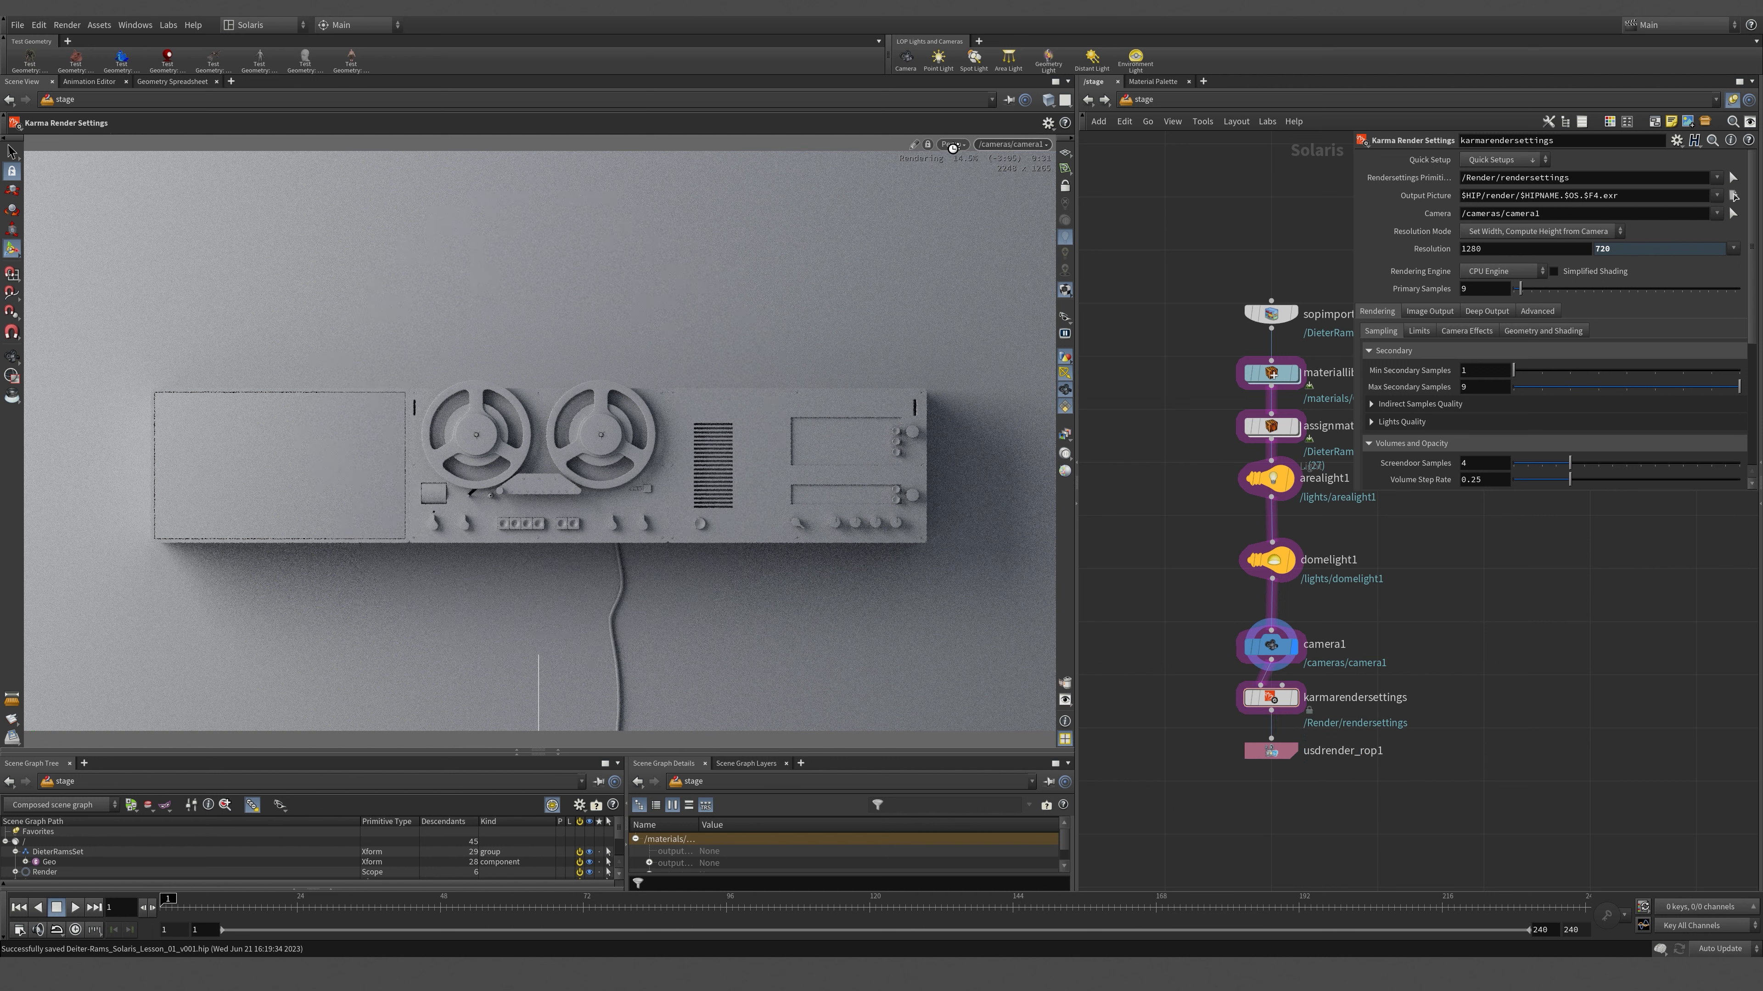
# - Switch the viewport renderer to Houdini GL and set its shading to Smooth Wire Shaded
pyautogui.click(961, 146)
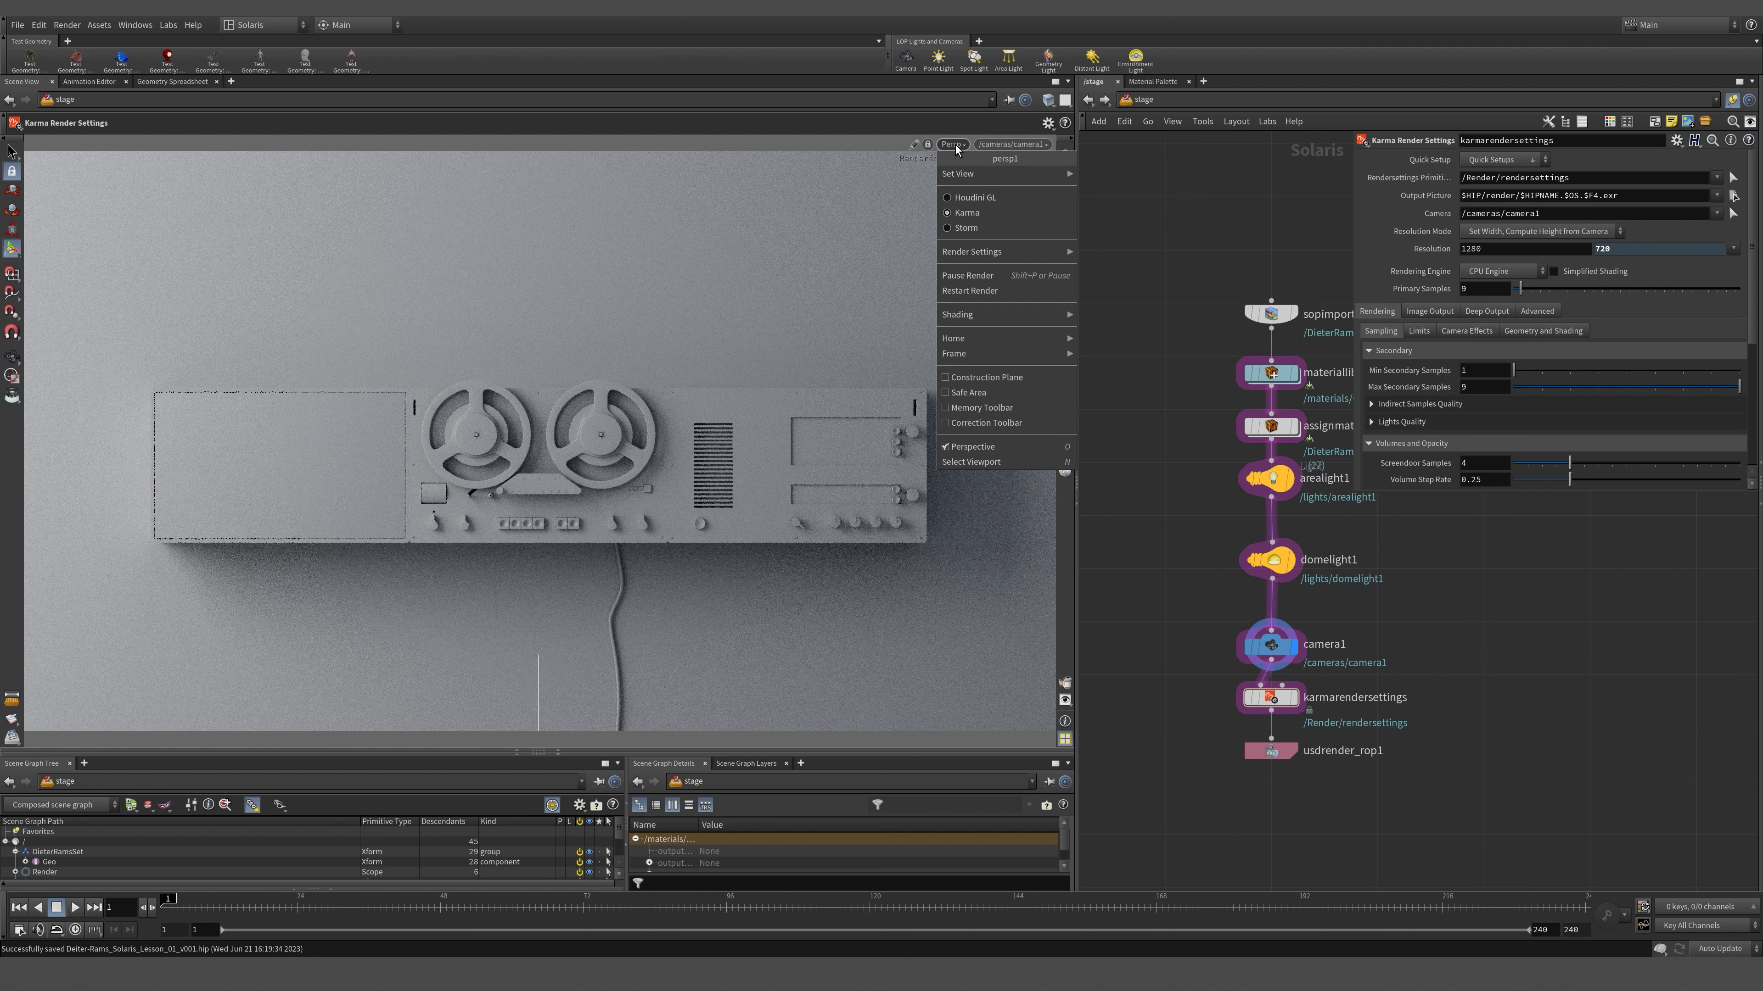
pyautogui.click(951, 199)
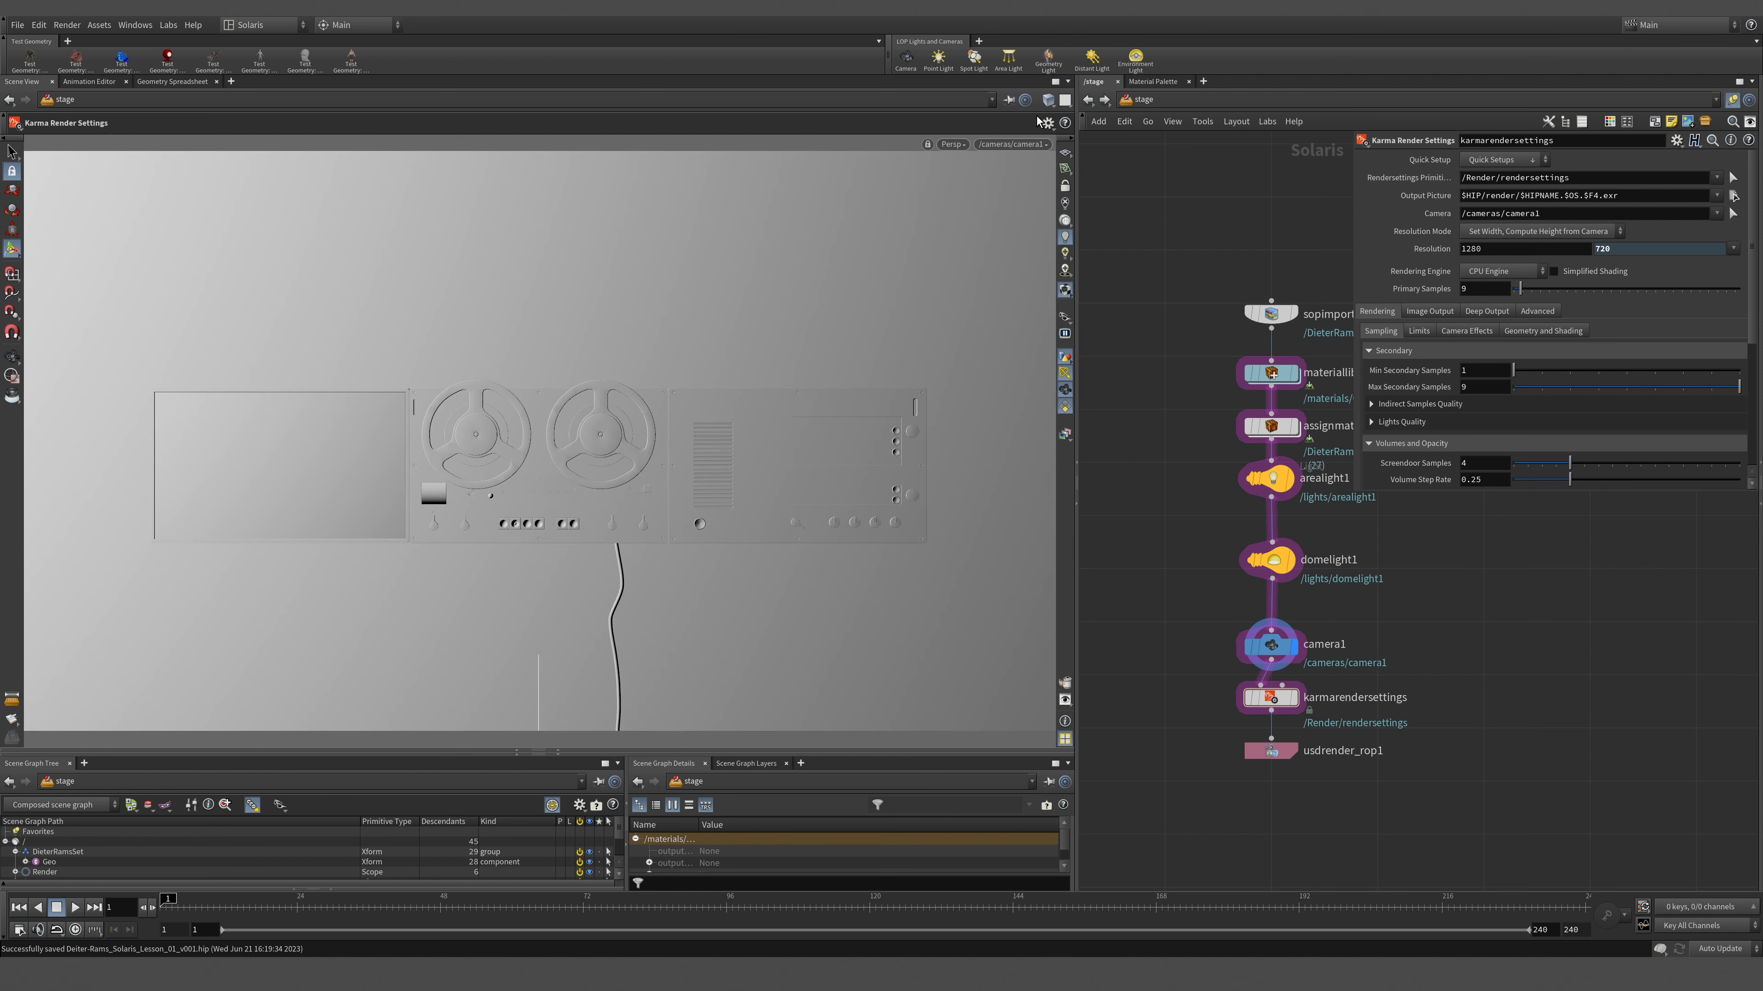
pyautogui.click(1047, 100)
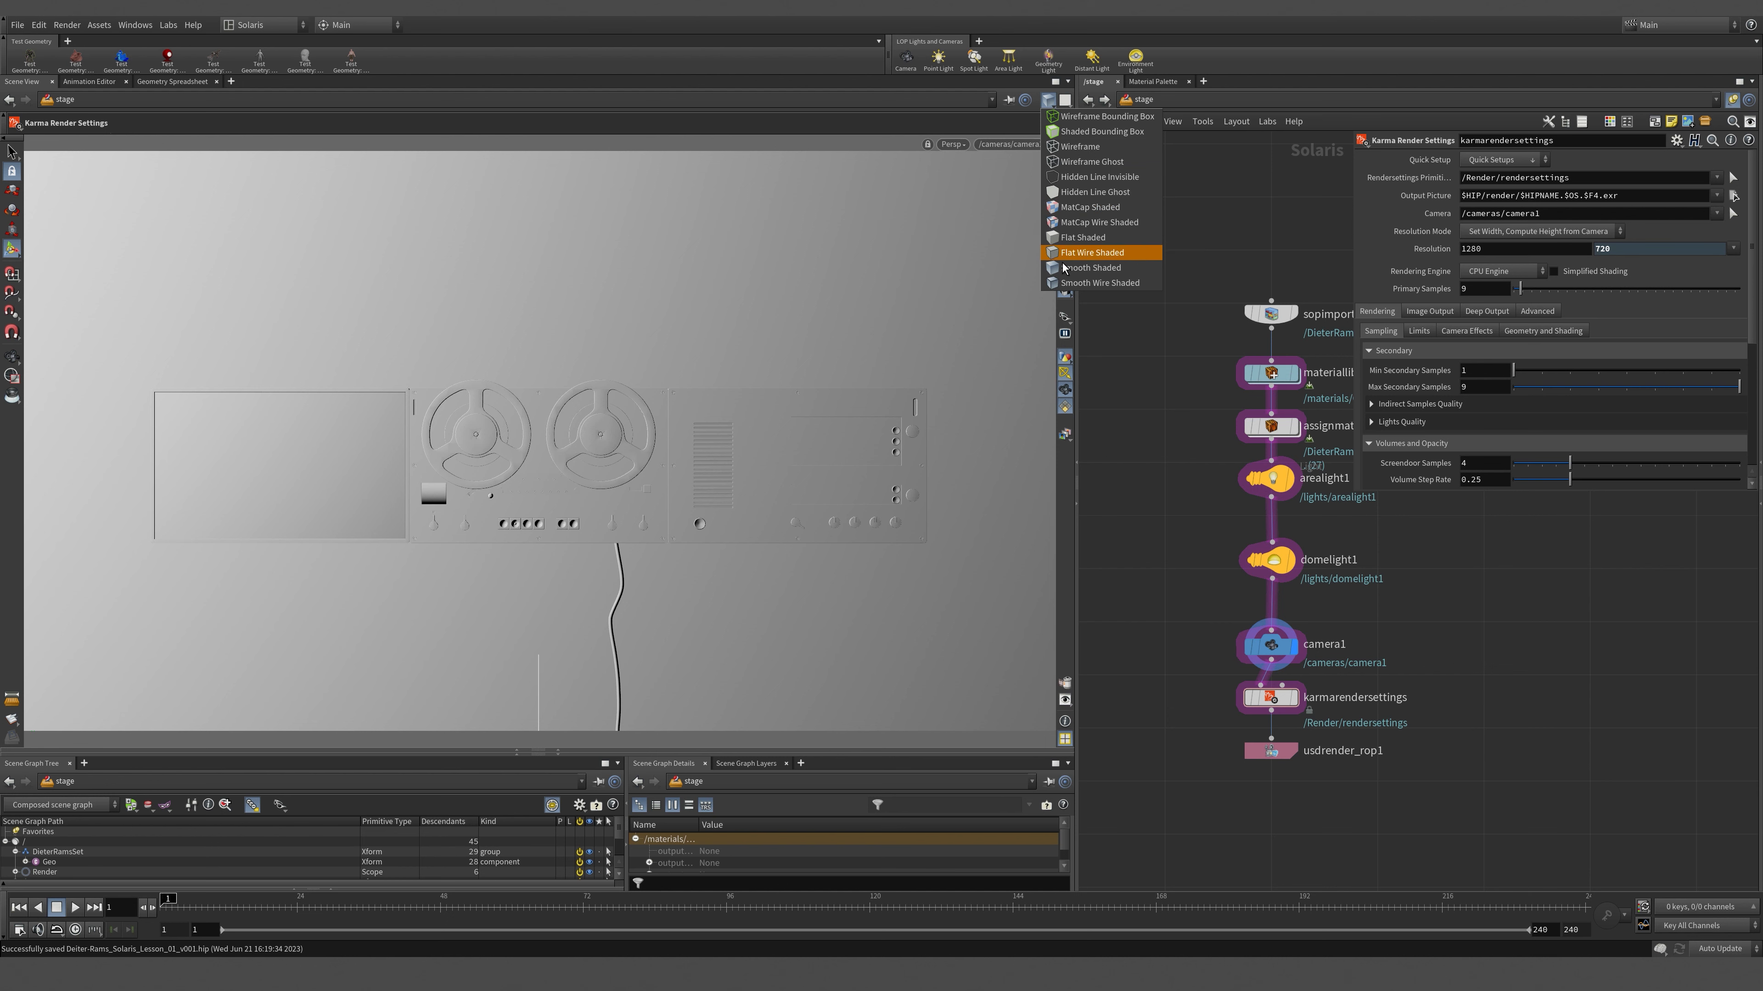
pyautogui.click(1099, 283)
# - Enlarge the scene graph tree, expand GeneralShader and Geo, and look through the listed shaders and meshes
pyautogui.moveTo(412, 752); pyautogui.dragTo(425, 581)
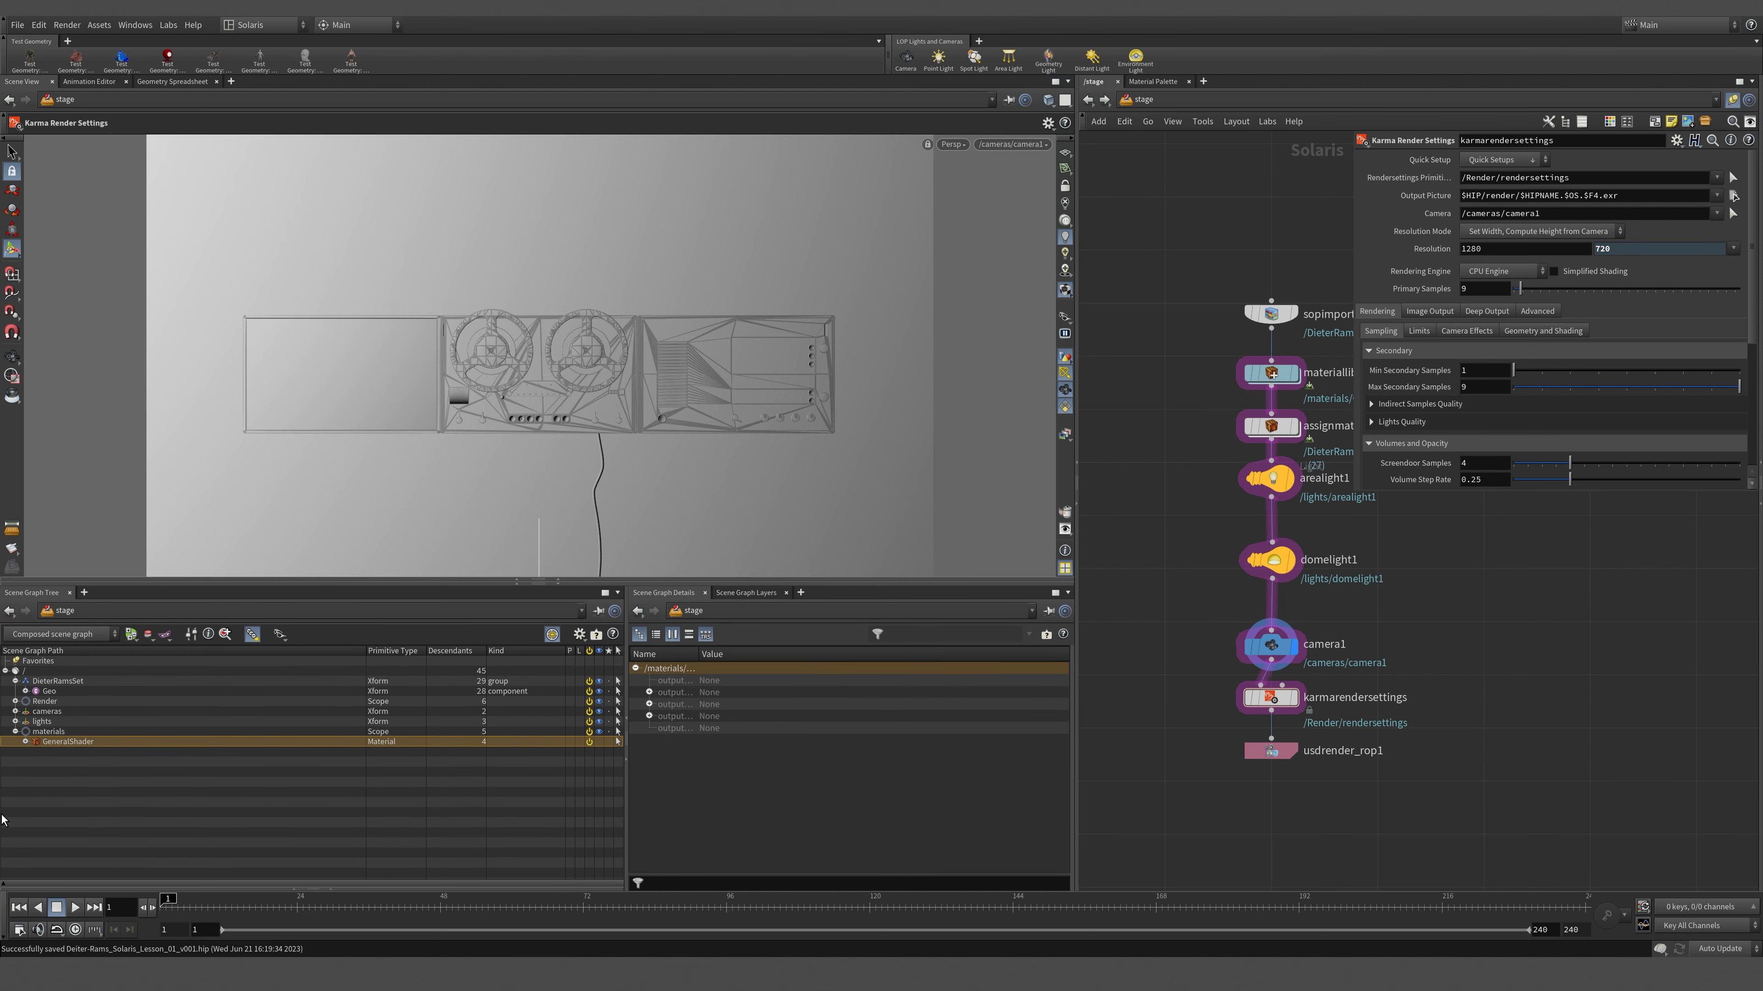
pyautogui.click(25, 742)
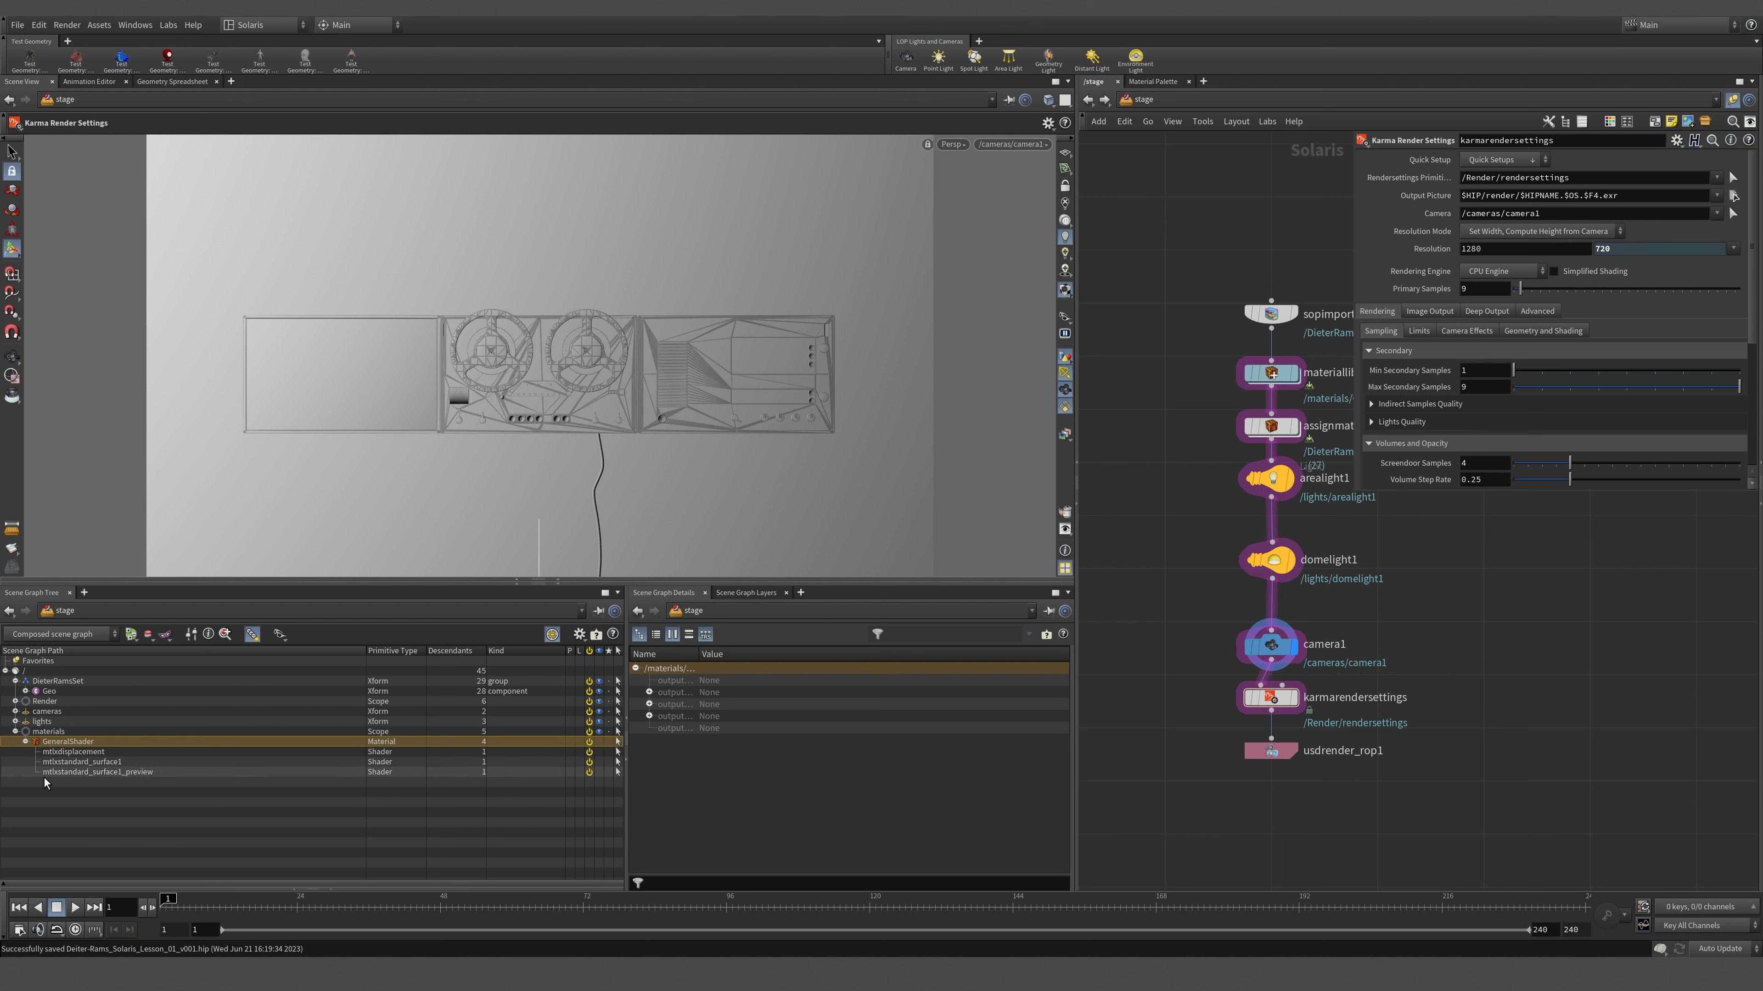
pyautogui.click(25, 691)
pyautogui.scroll(-6, 148, 749)
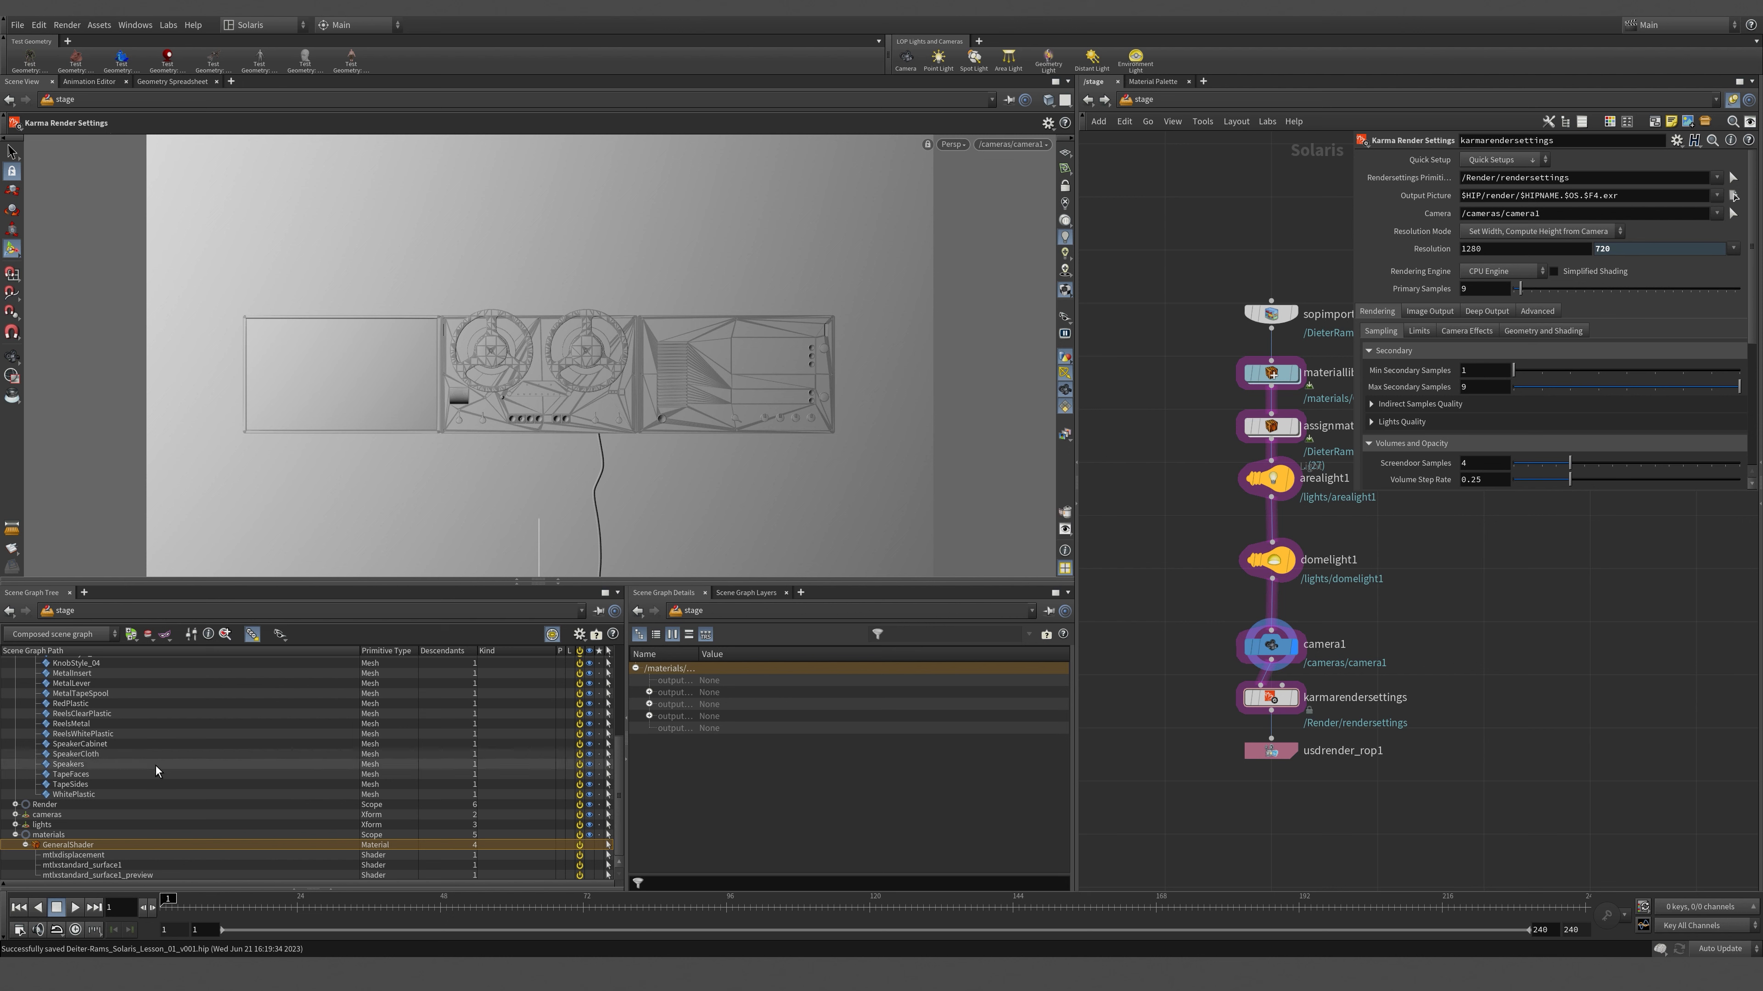
pyautogui.scroll(2, 156, 765)
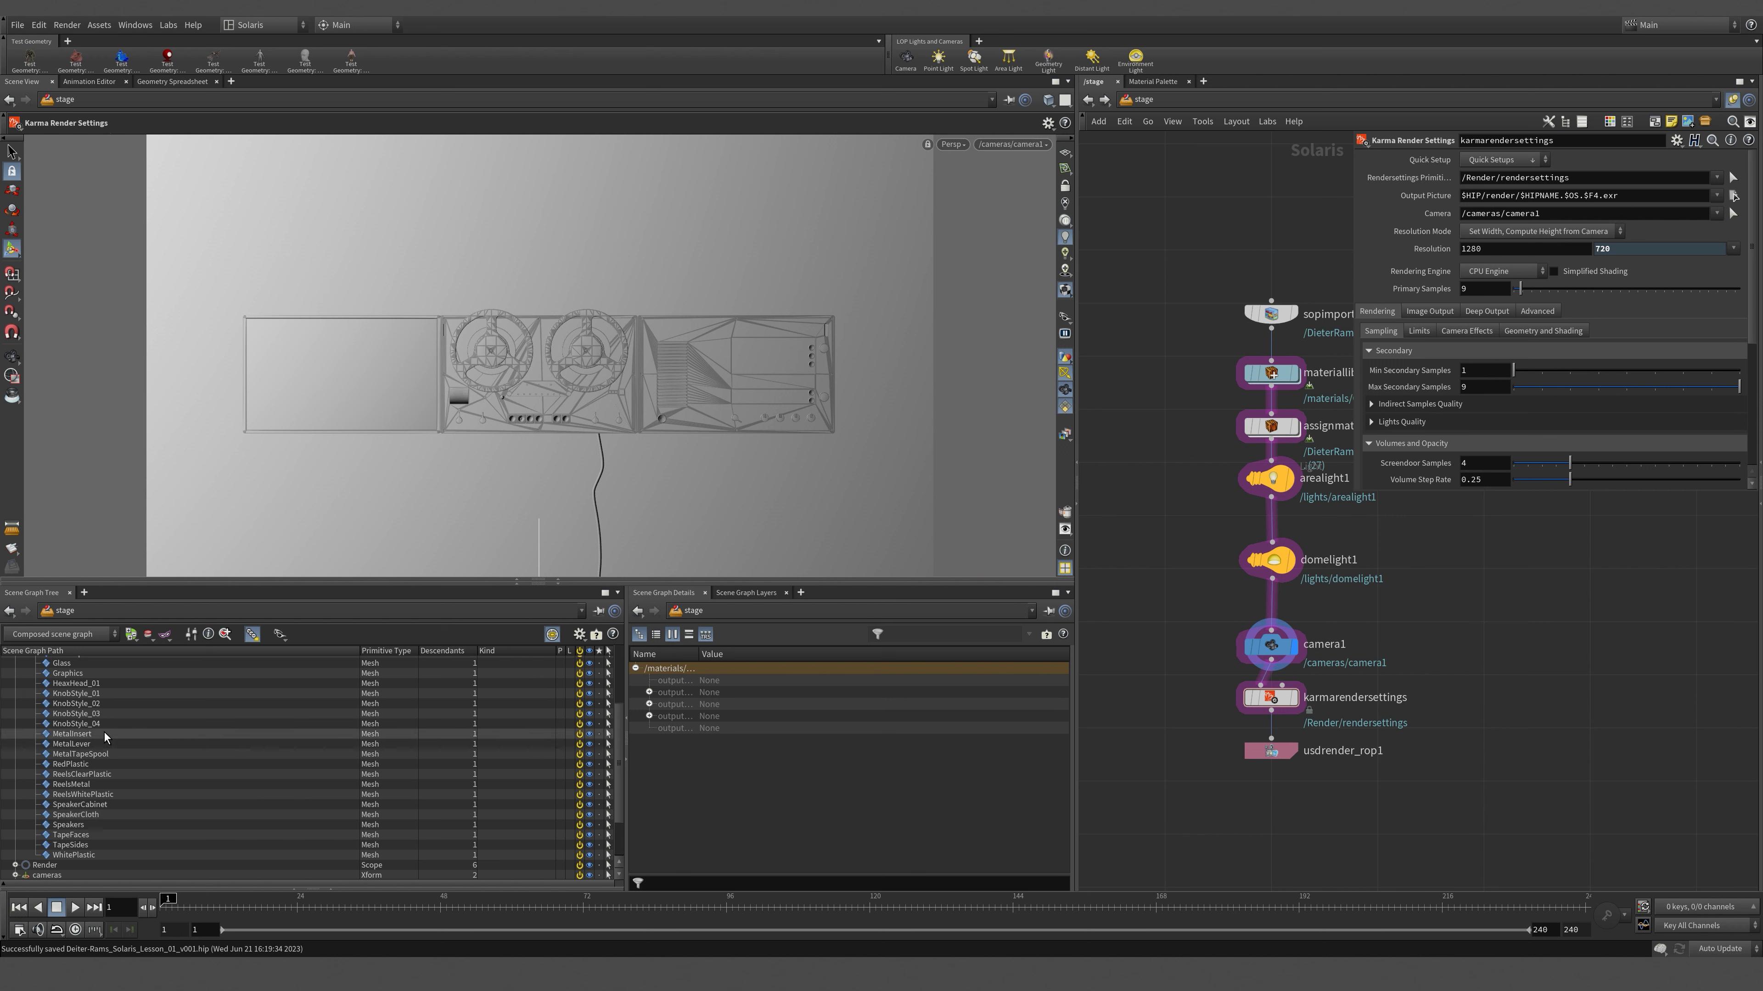
pyautogui.scroll(1, 108, 742)
pyautogui.scroll(2, 107, 743)
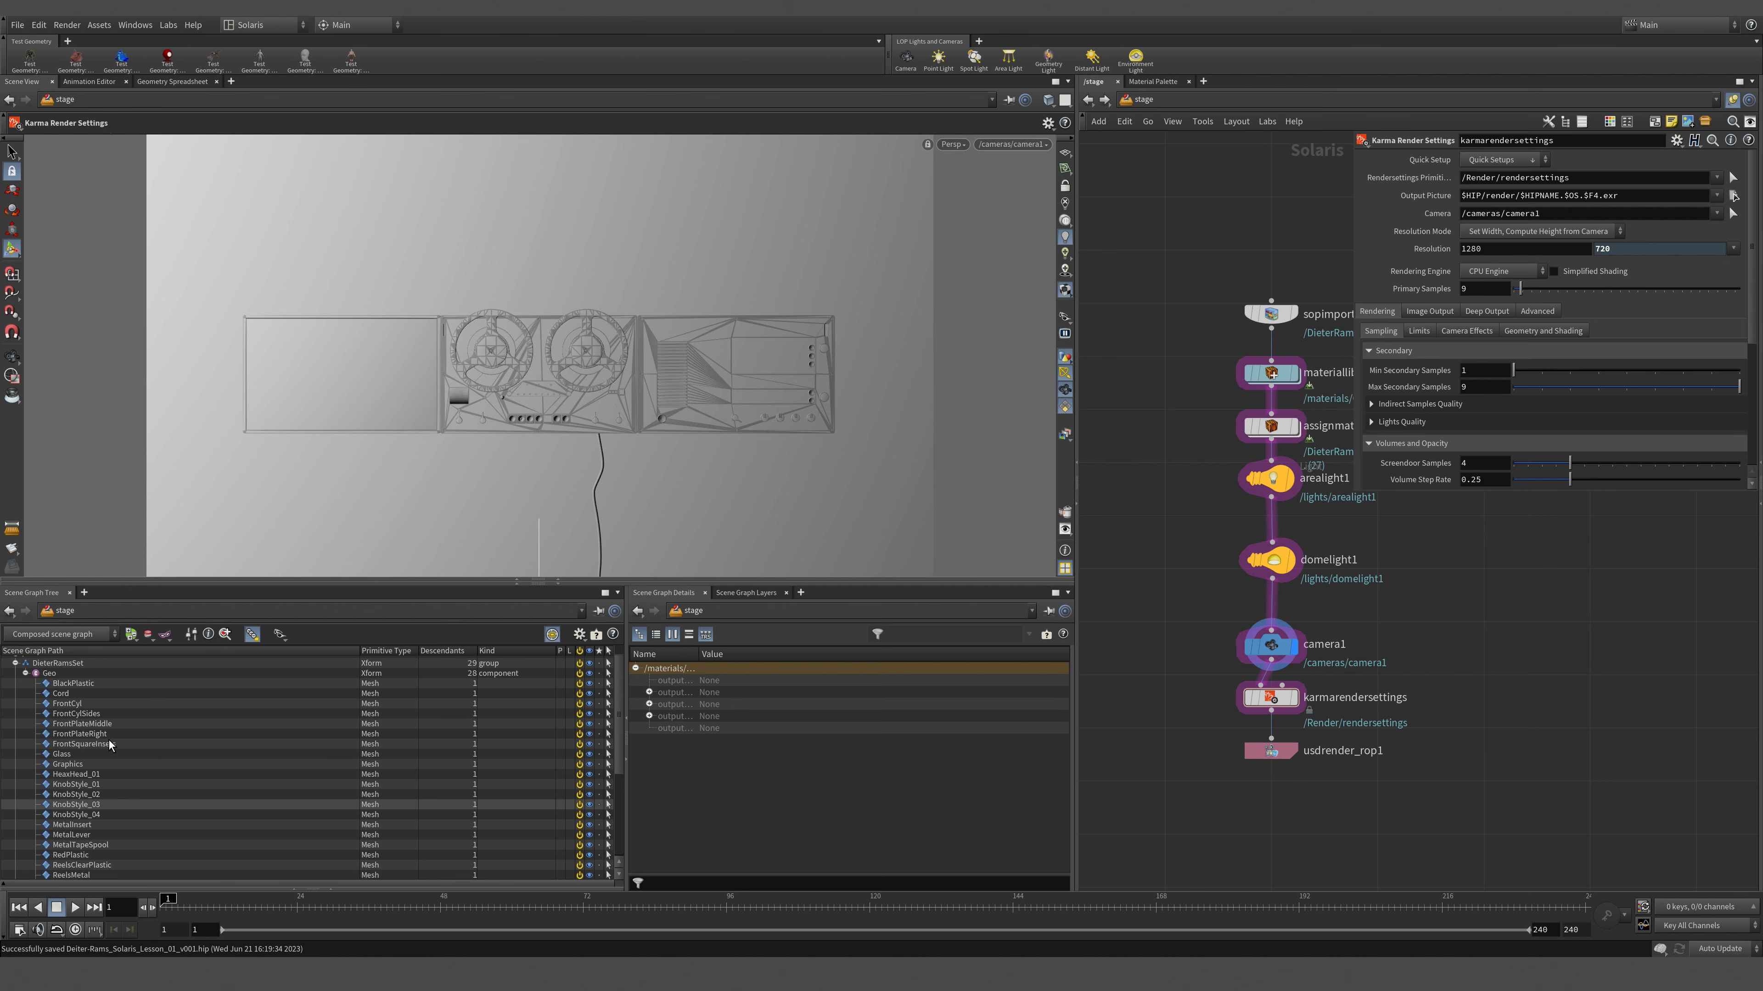
# - Compare the FrontPlateMiddle and FrontPlateRight meshes by selecting them alternately in the scene graph
pyautogui.click(126, 724)
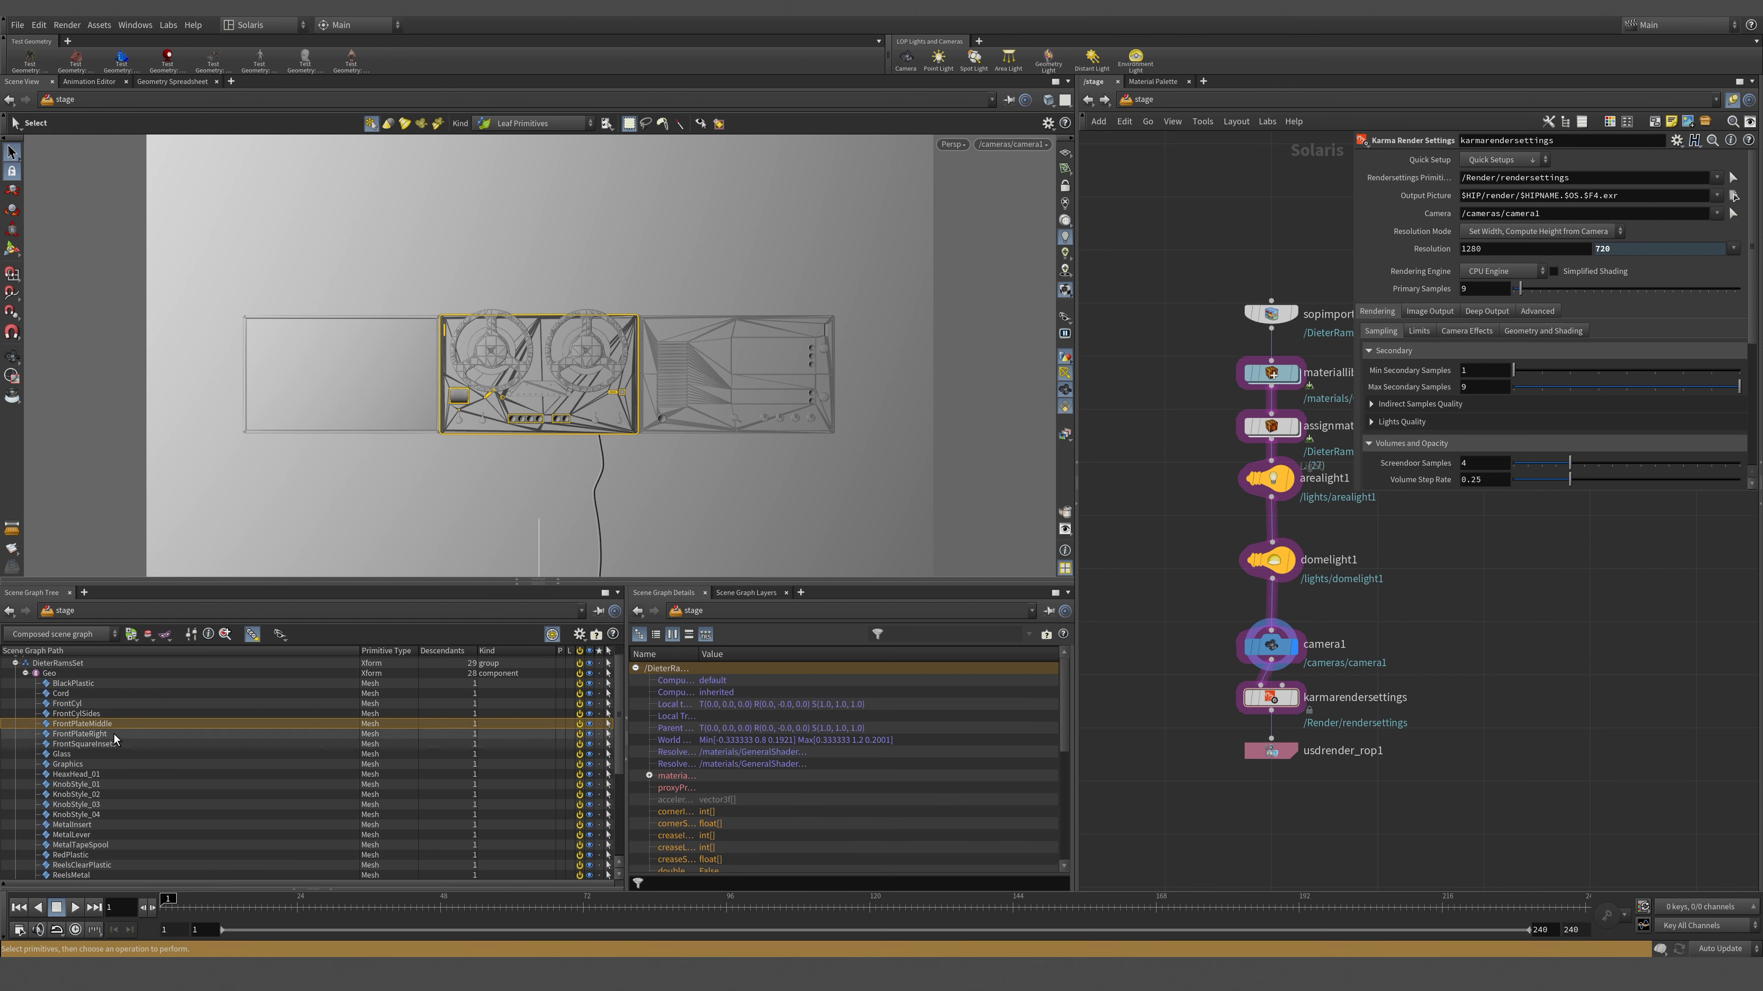
pyautogui.click(113, 735)
pyautogui.click(117, 724)
pyautogui.click(112, 734)
pyautogui.click(107, 725)
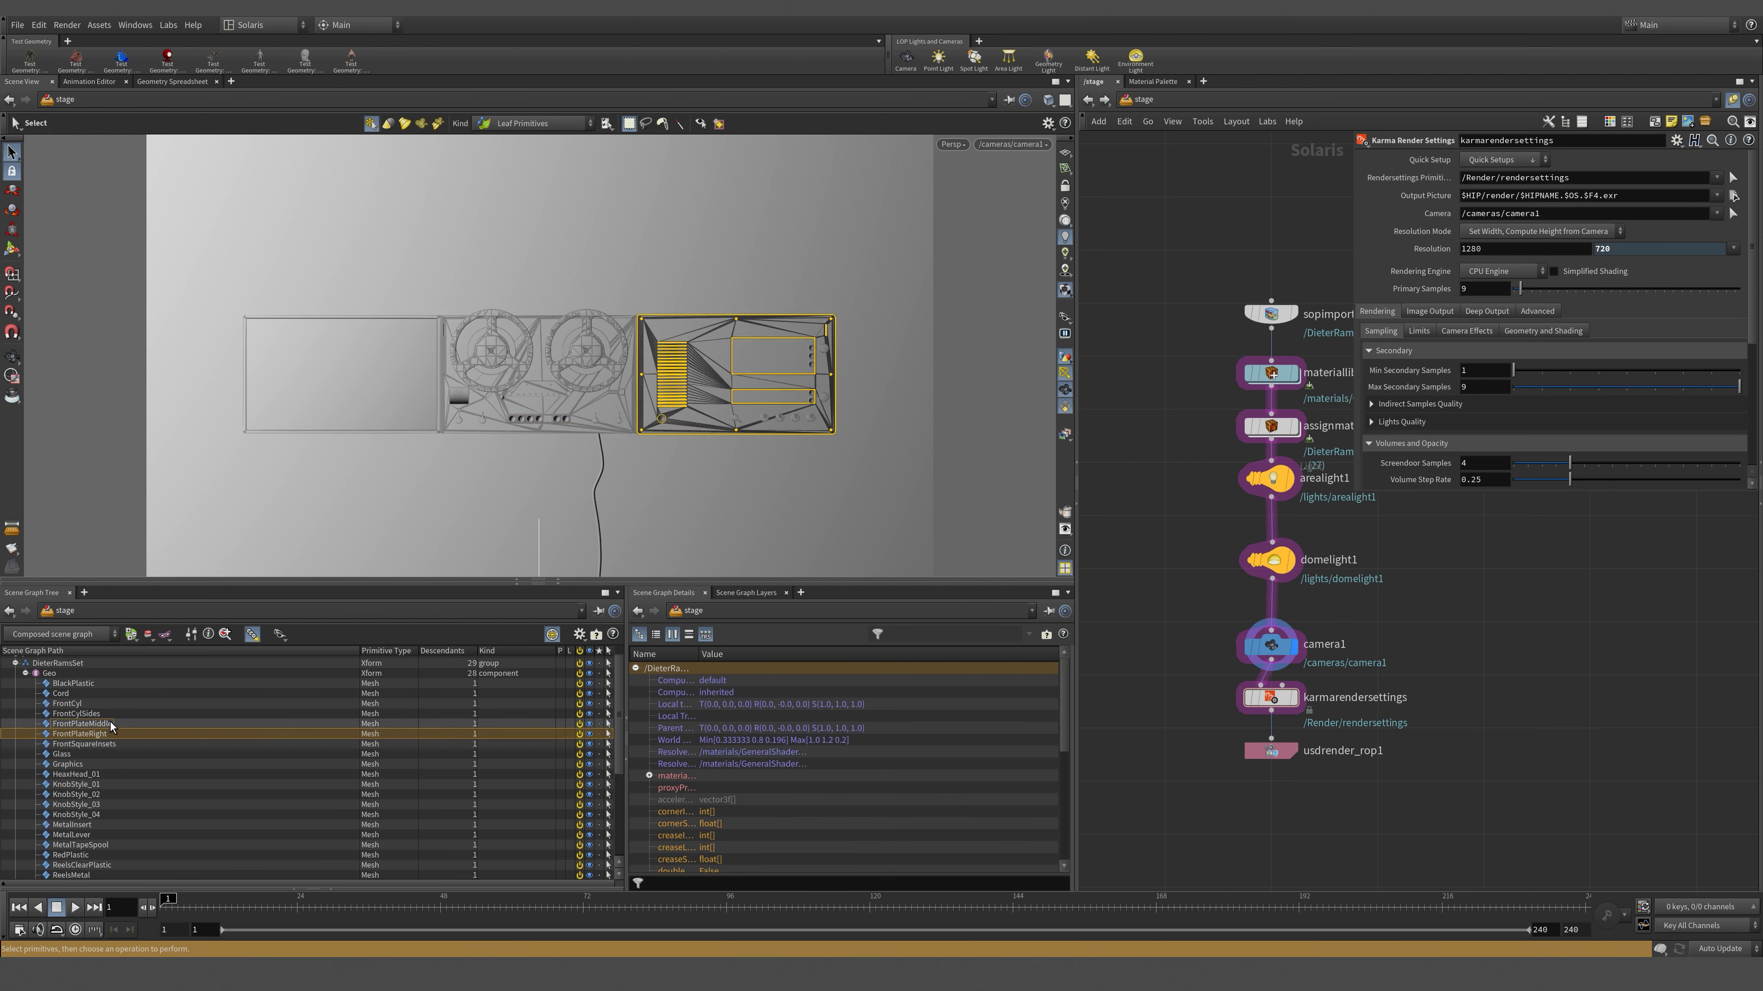
pyautogui.click(110, 734)
pyautogui.click(108, 725)
pyautogui.click(107, 736)
pyautogui.click(108, 725)
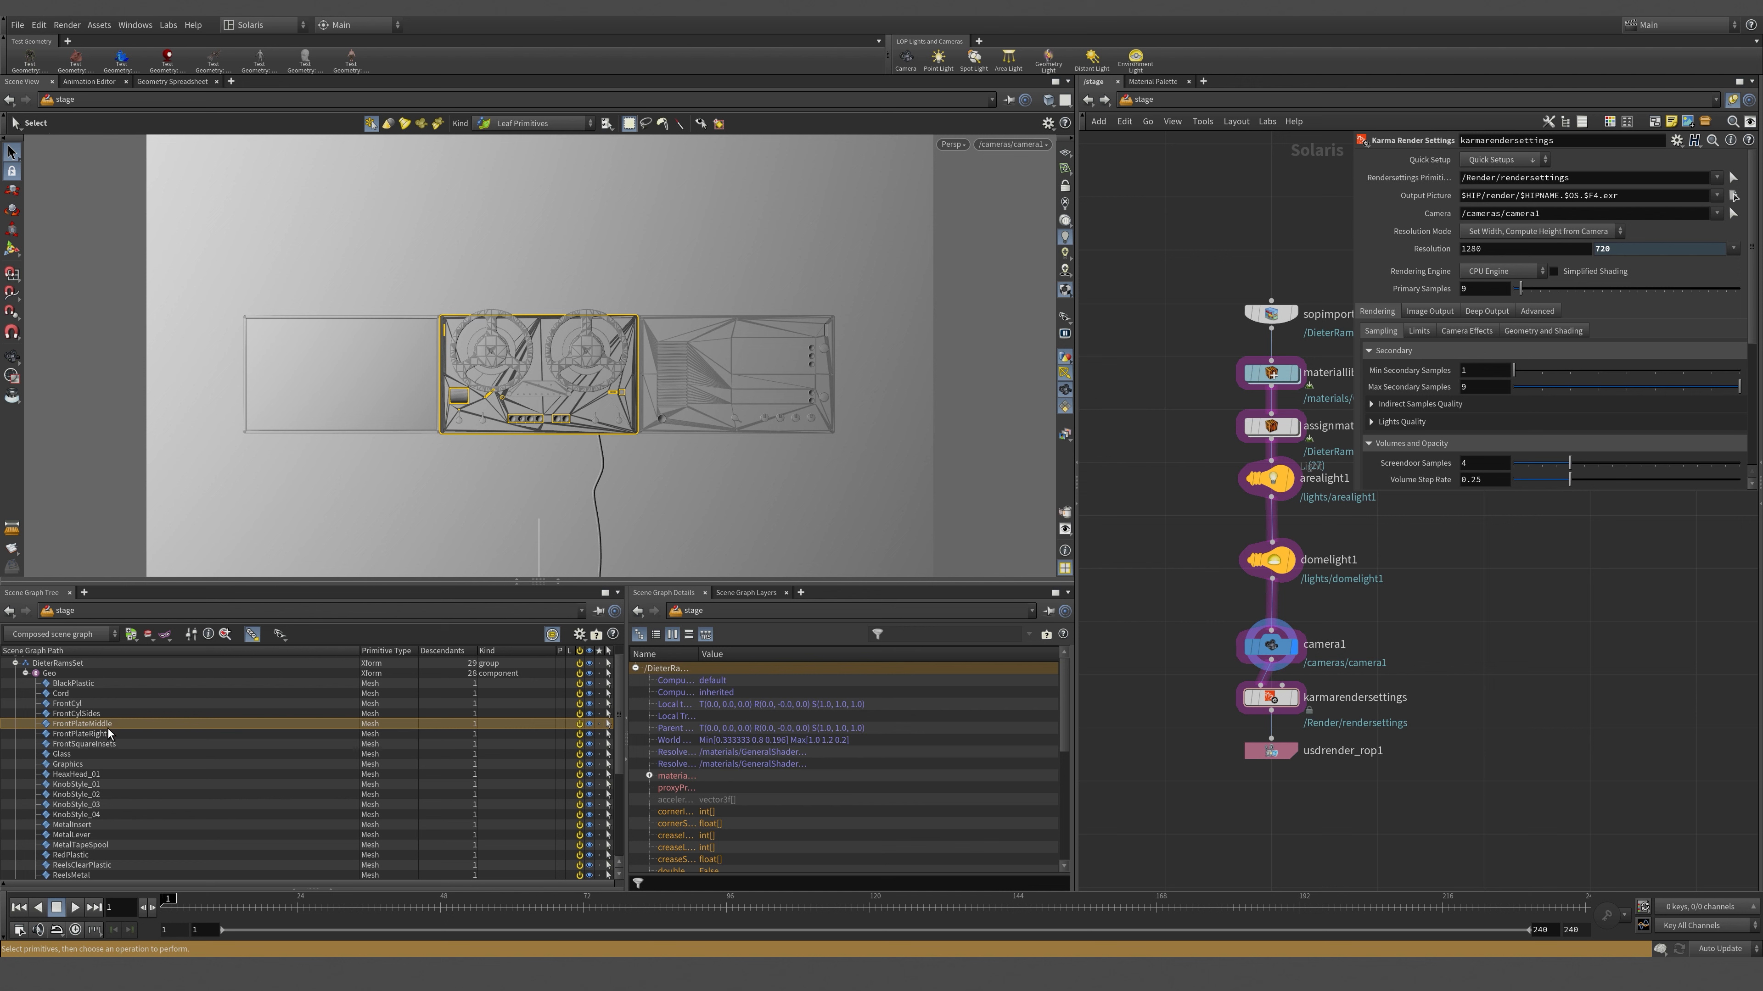
# - Select the FrontPlateRight mesh and examine its attributes in the scene graph details, widening the name column
pyautogui.click(109, 735)
pyautogui.moveTo(1417, 671); pyautogui.dragTo(1327, 615, button='middle')
pyautogui.moveTo(1217, 612); pyautogui.dragTo(1086, 655)
pyautogui.moveTo(1328, 606); pyautogui.dragTo(1334, 555, button='middle')
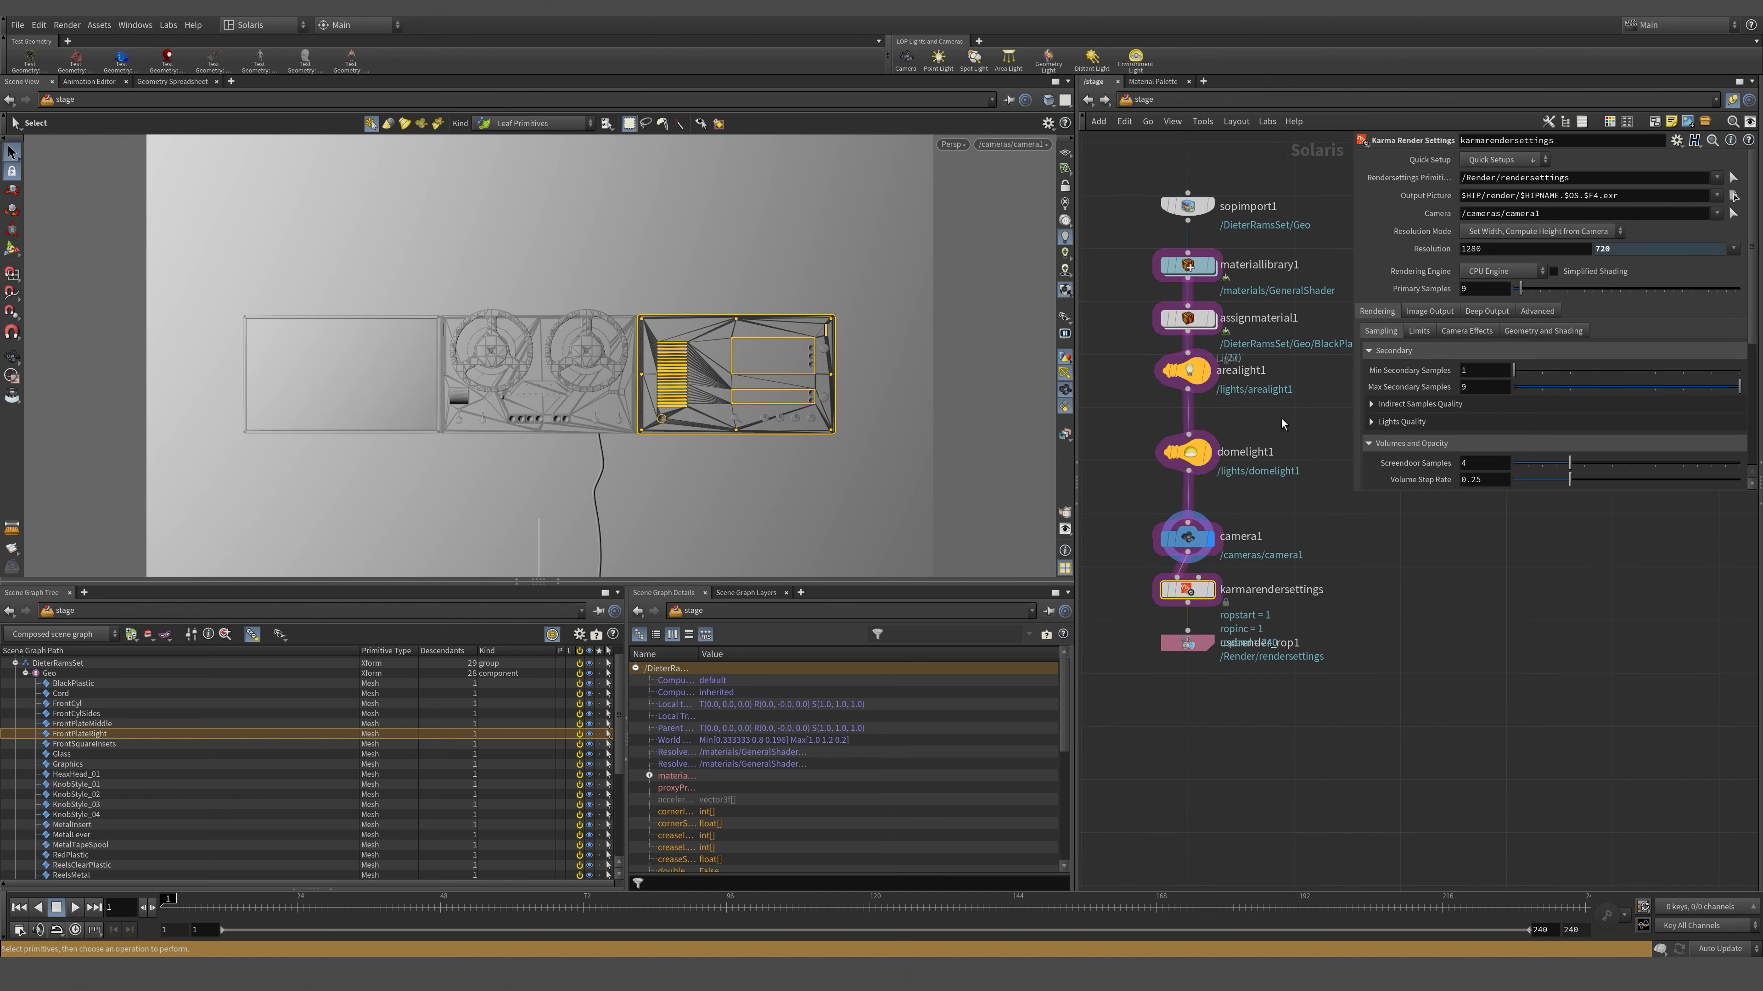
pyautogui.moveTo(1279, 420); pyautogui.dragTo(1285, 579, button='middle')
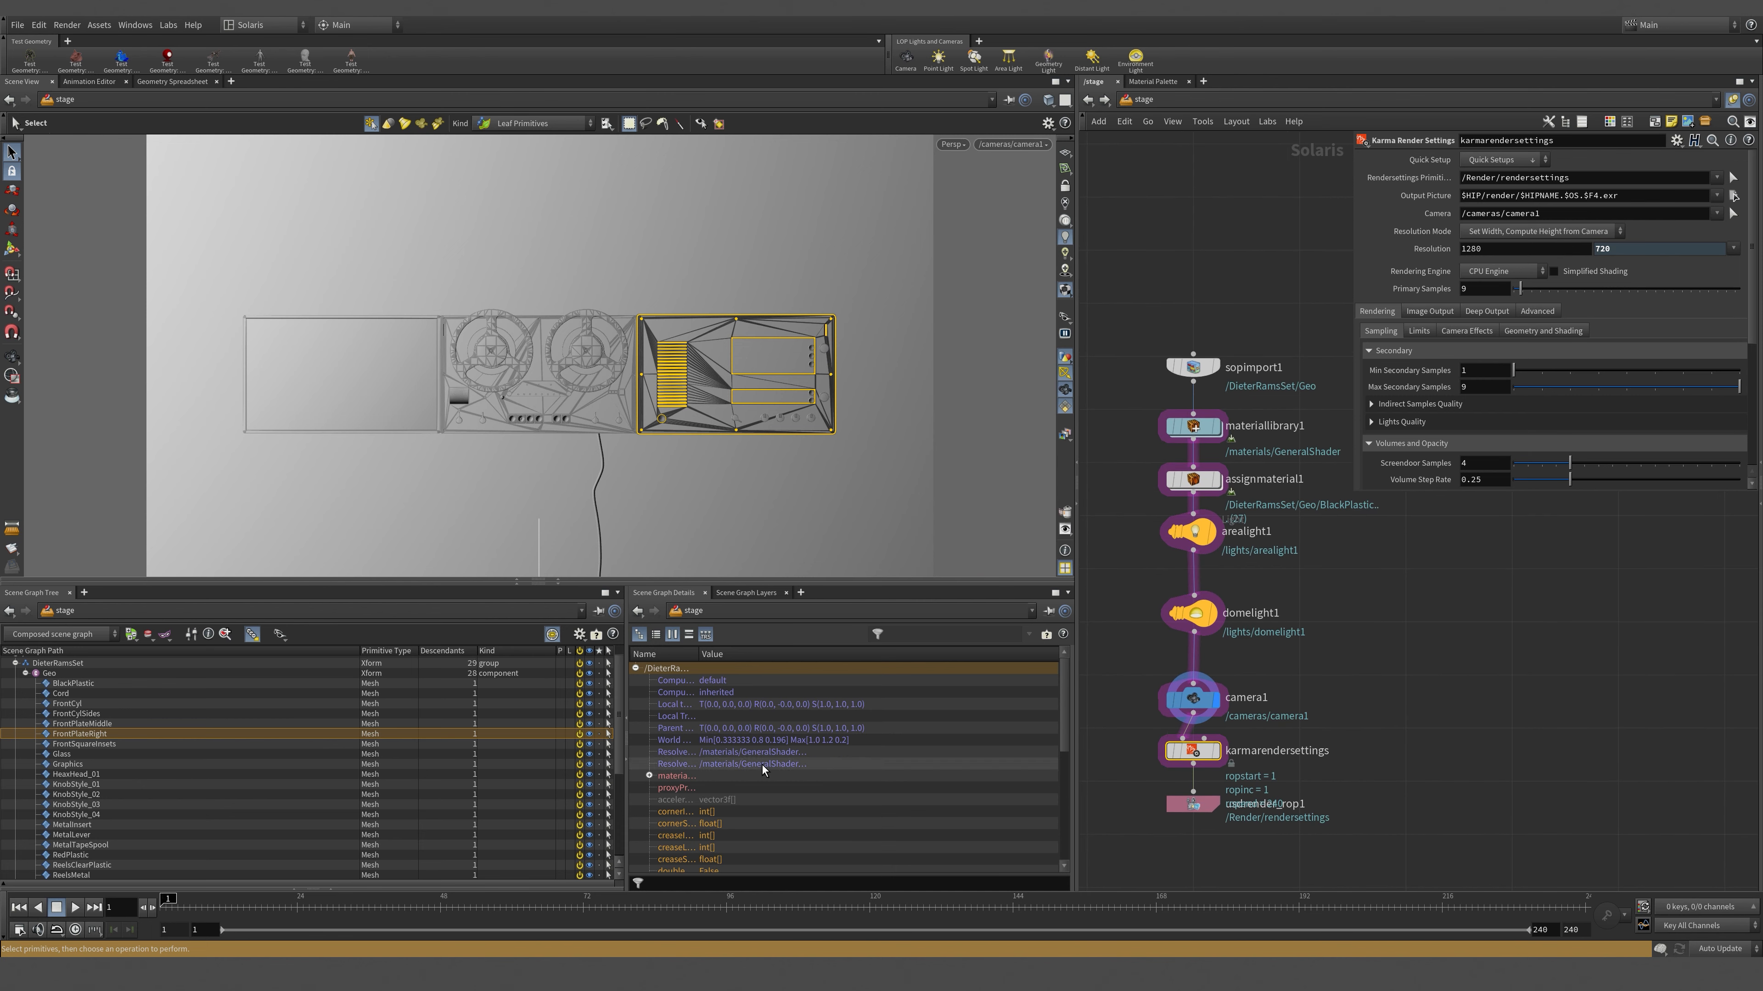
pyautogui.scroll(-1, 761, 764)
pyautogui.moveTo(700, 654); pyautogui.dragTo(819, 654)
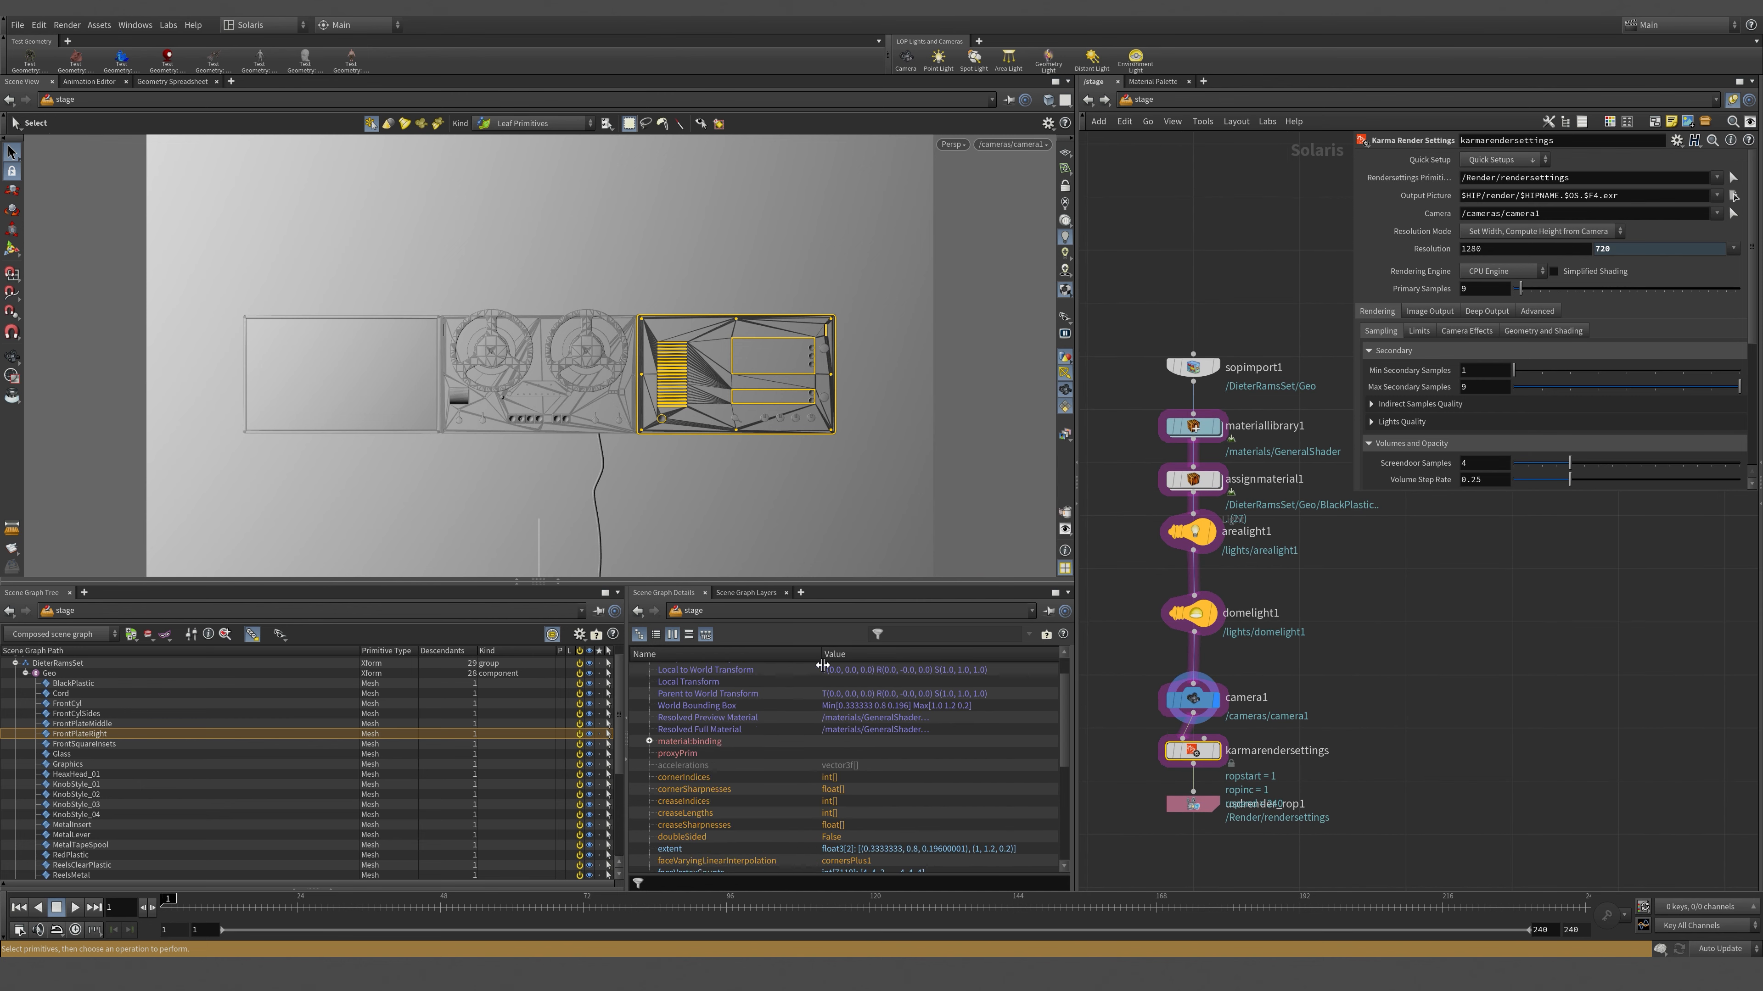
pyautogui.scroll(-2, 774, 787)
# - Add a USD Prim Var Reader node inside materiallibrary1, beside the GeneralShader subnetwork
pyautogui.moveTo(1385, 582); pyautogui.dragTo(1433, 570, button='middle')
pyautogui.scroll(1, 1398, 595)
pyautogui.doubleClick(1232, 387)
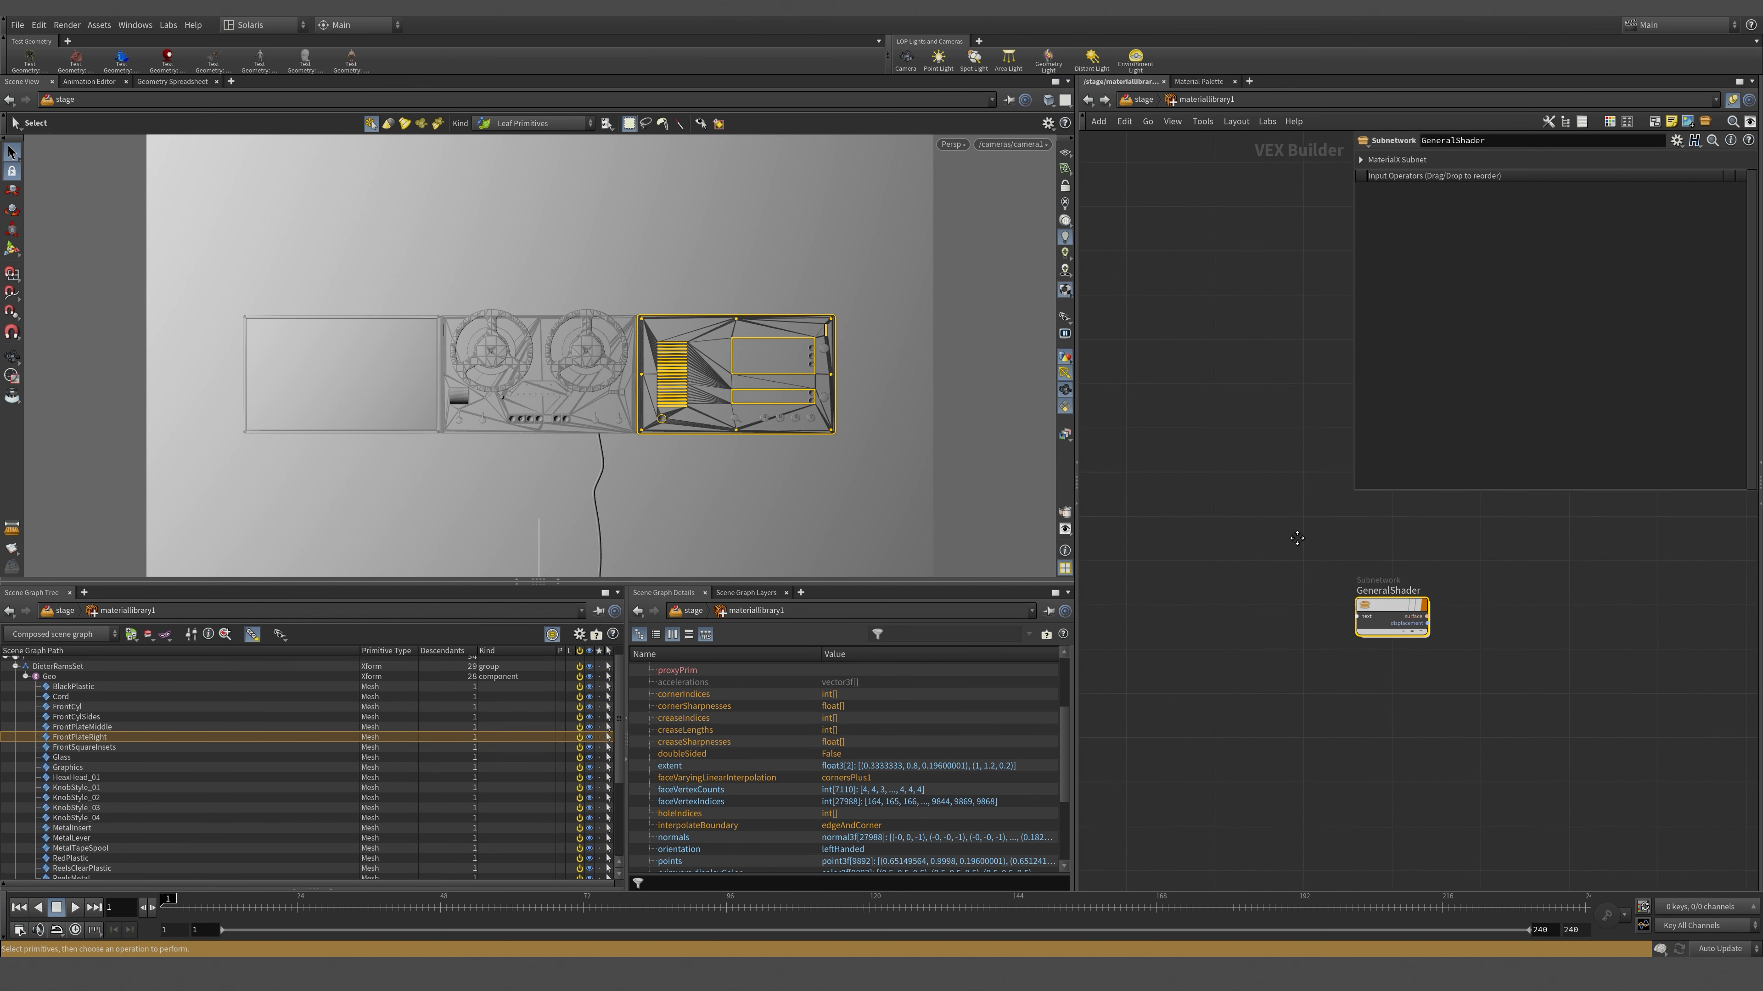
pyautogui.press('Tab')
pyautogui.write('prim')
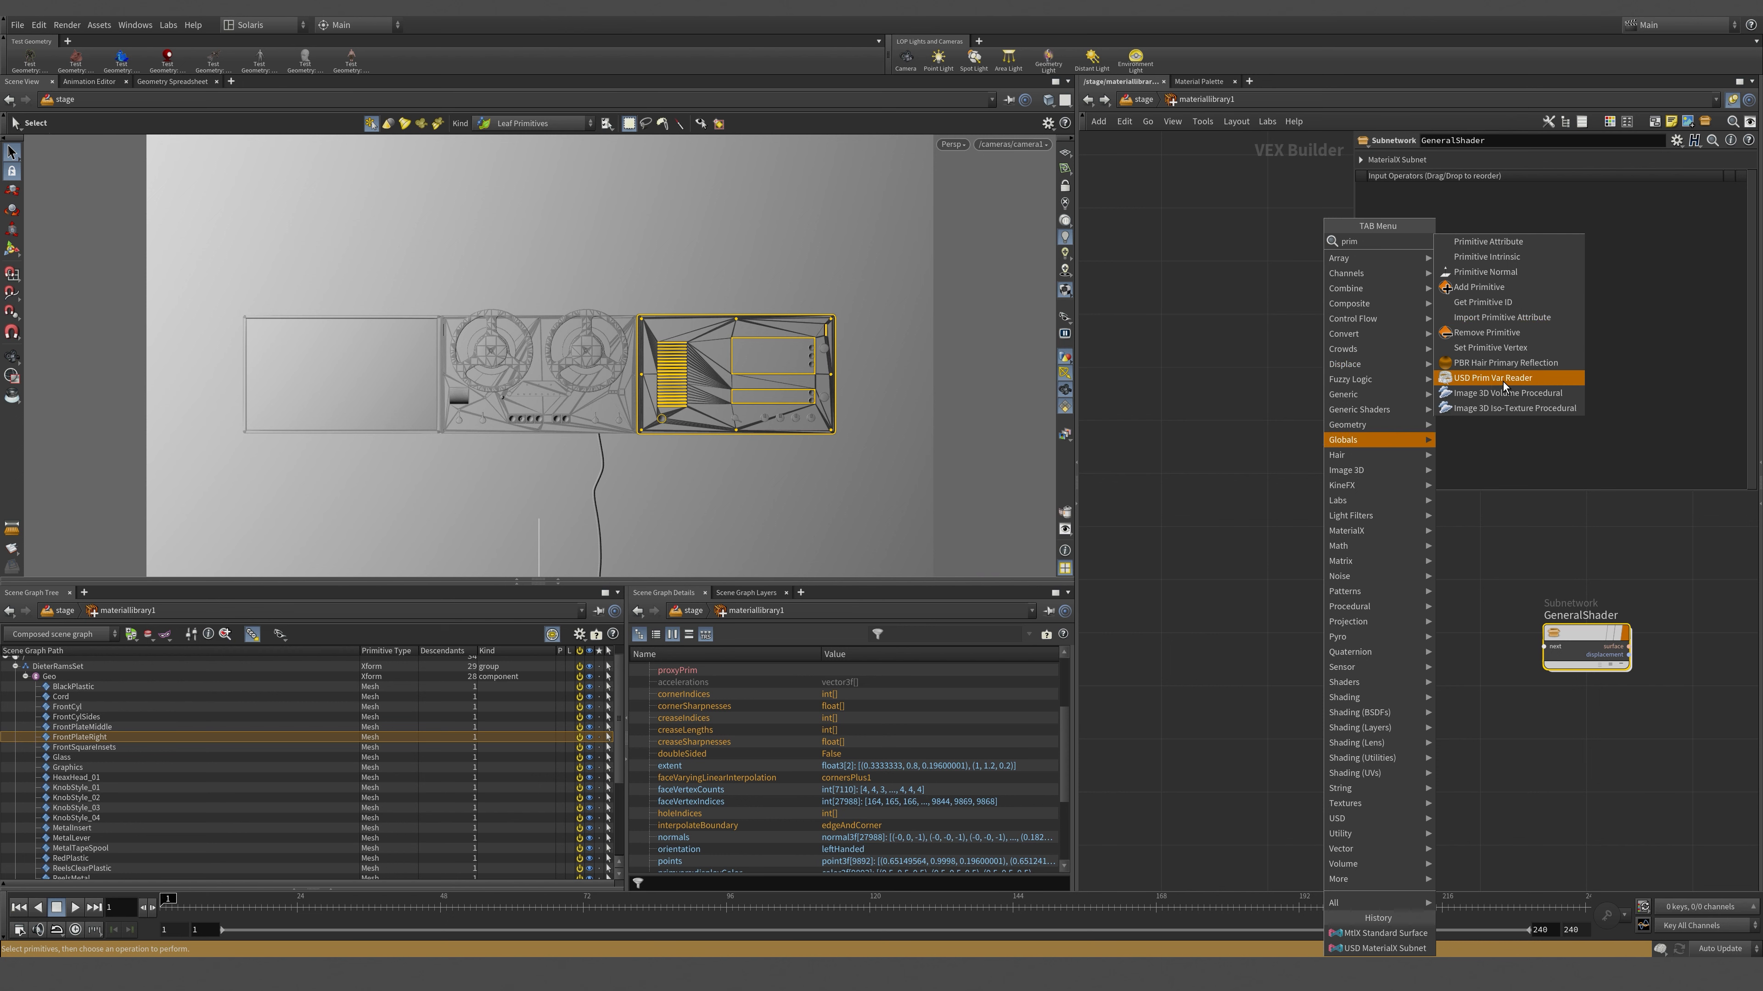
pyautogui.press('Escape')
pyautogui.click(1404, 654)
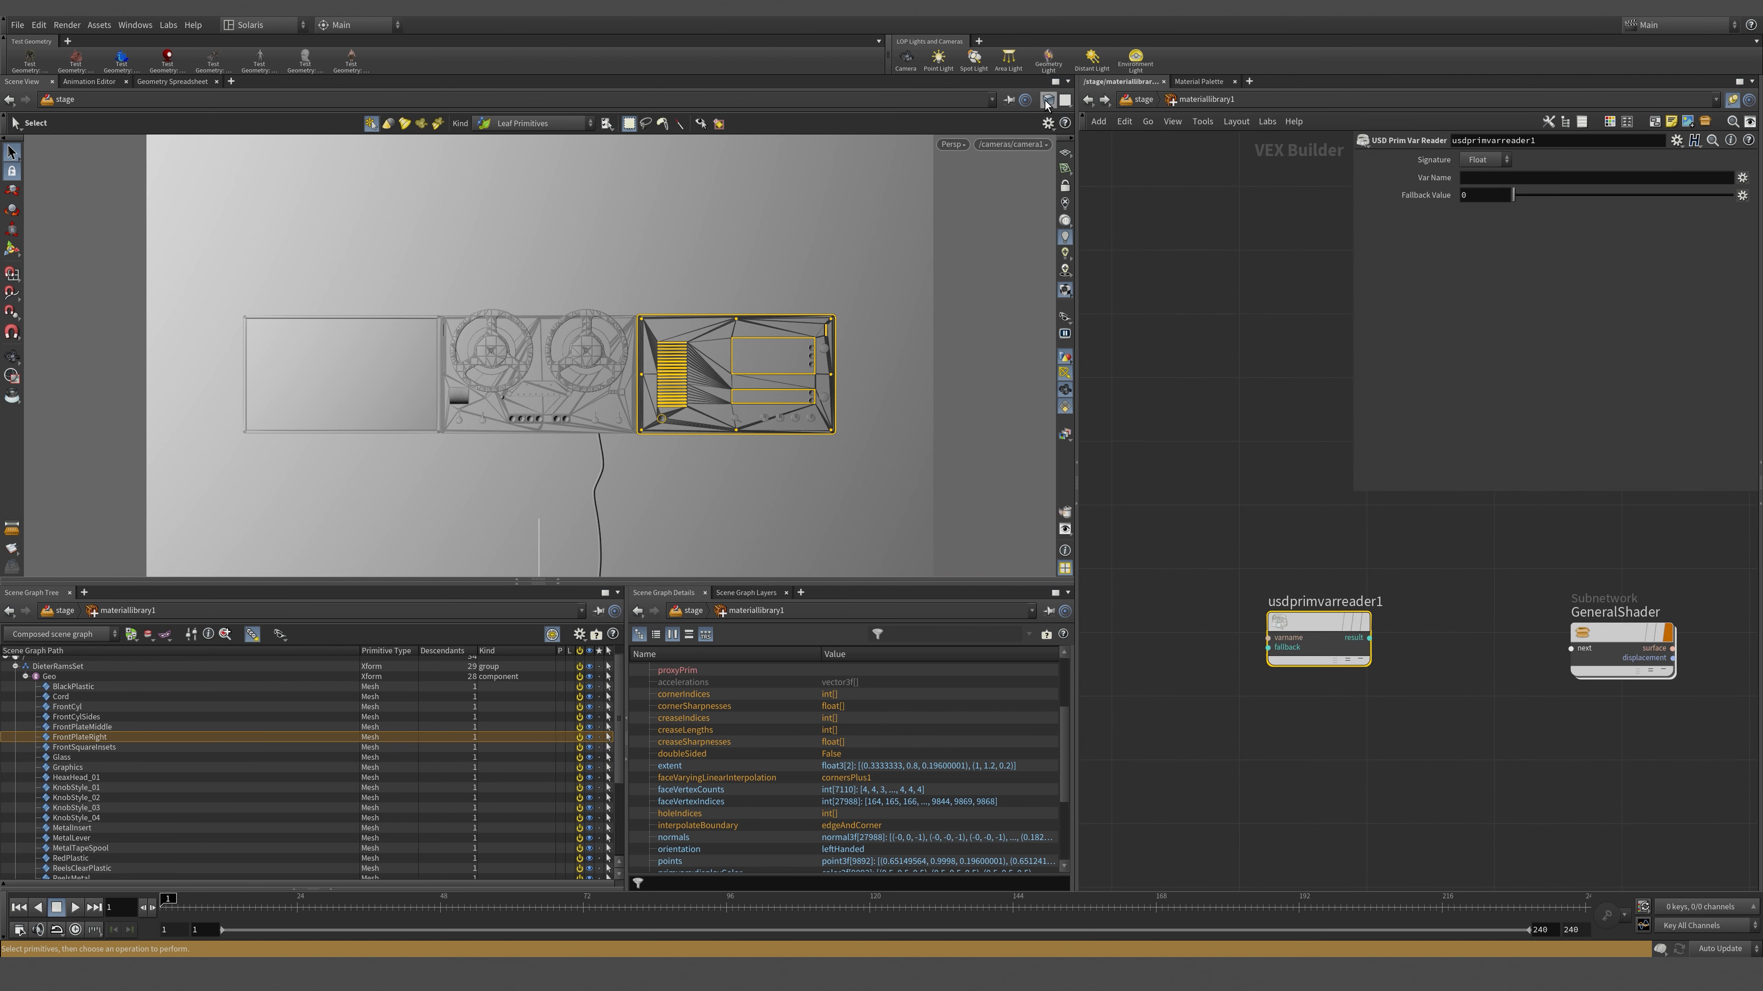
# - Switch the viewport renderer to Karma and set the prim var reader's variable name to colorDisplay
pyautogui.click(952, 144)
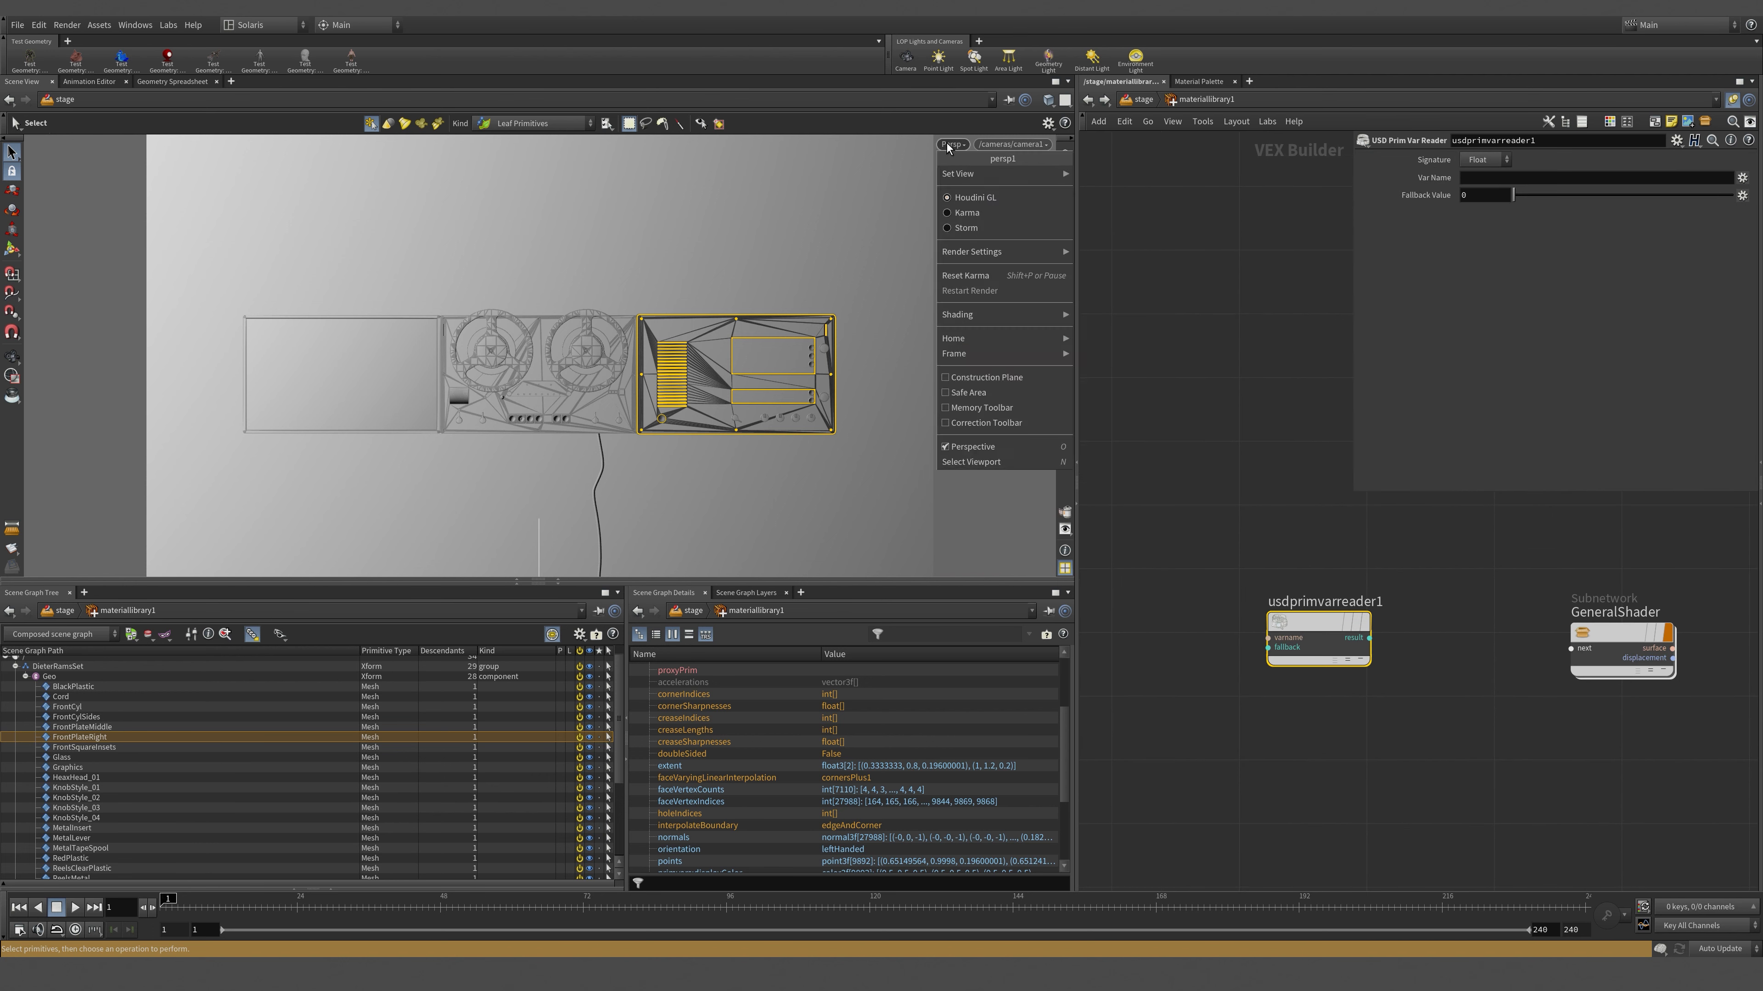
pyautogui.click(983, 217)
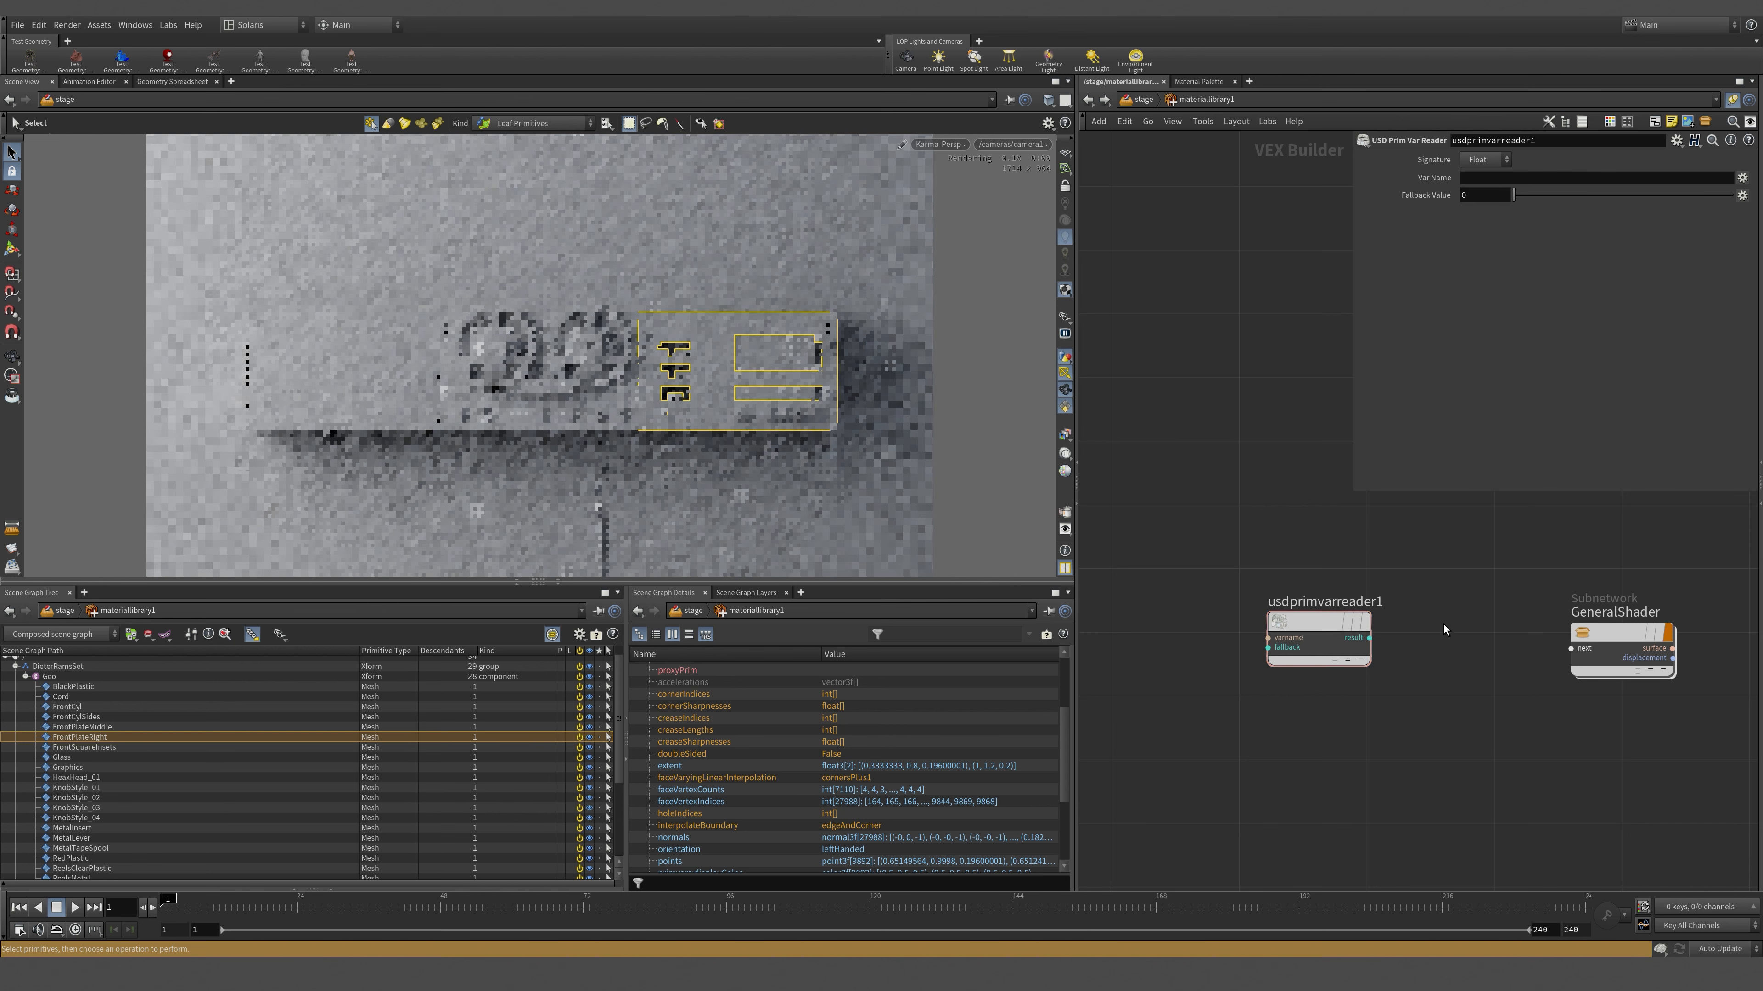
pyautogui.click(1469, 179)
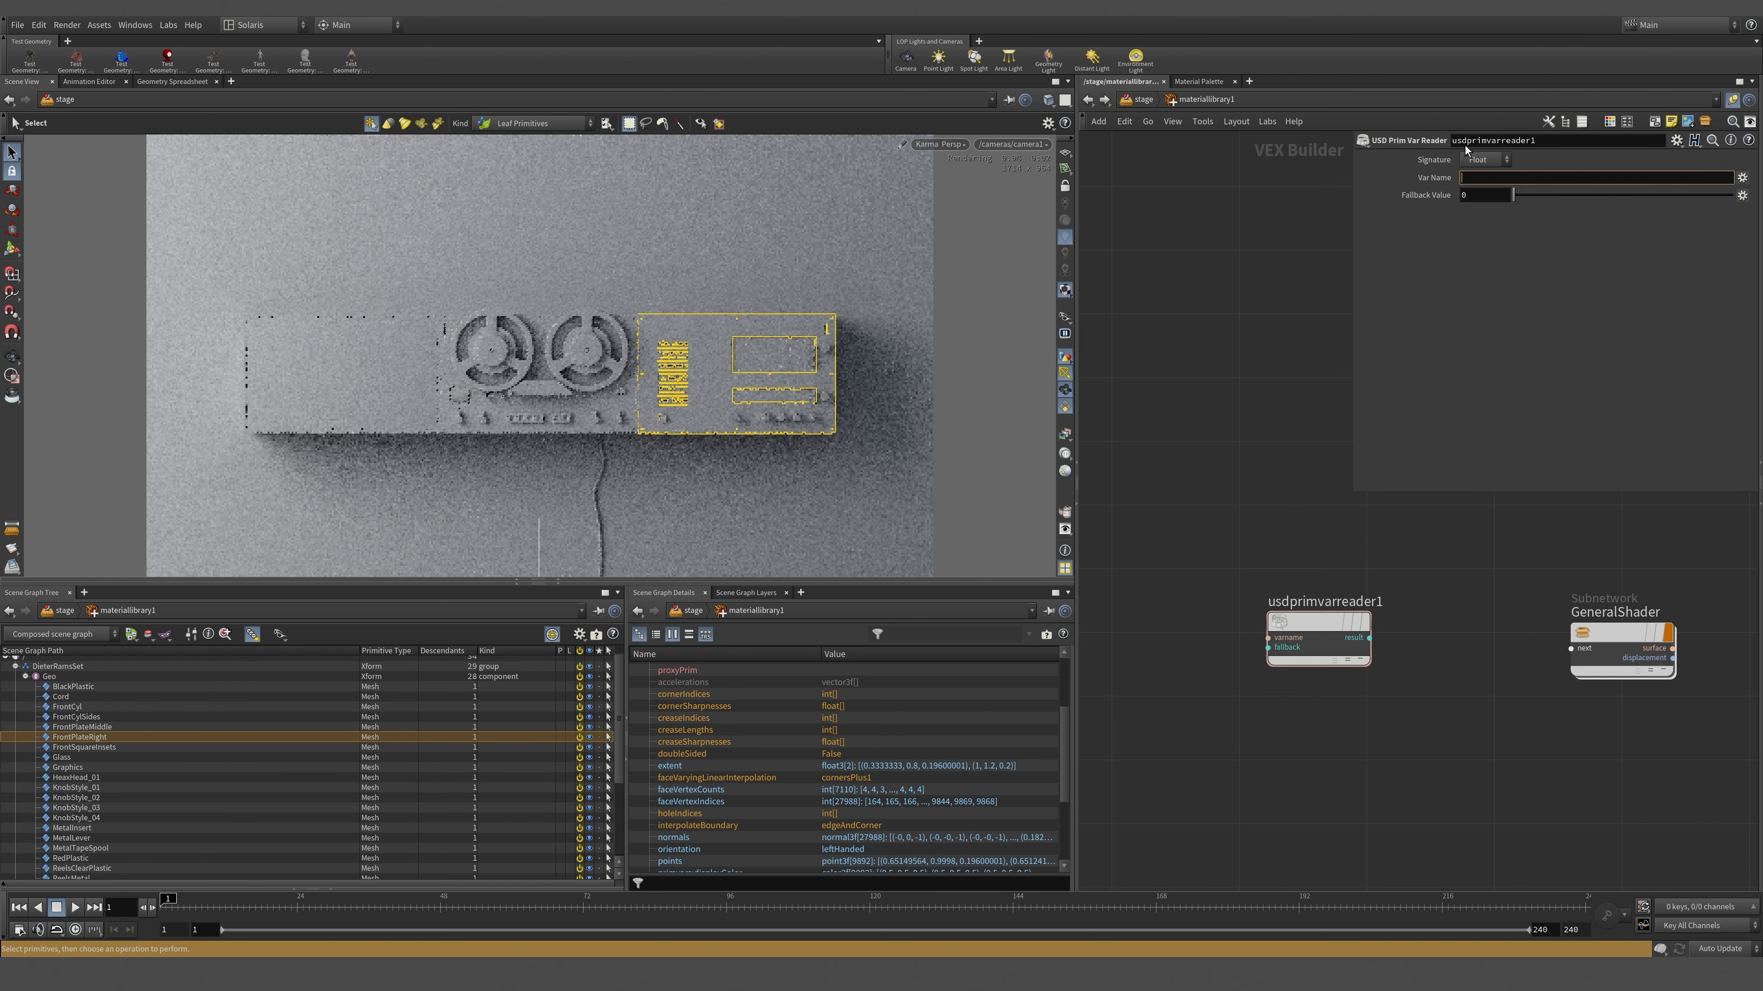
pyautogui.write('ColorDisplay')
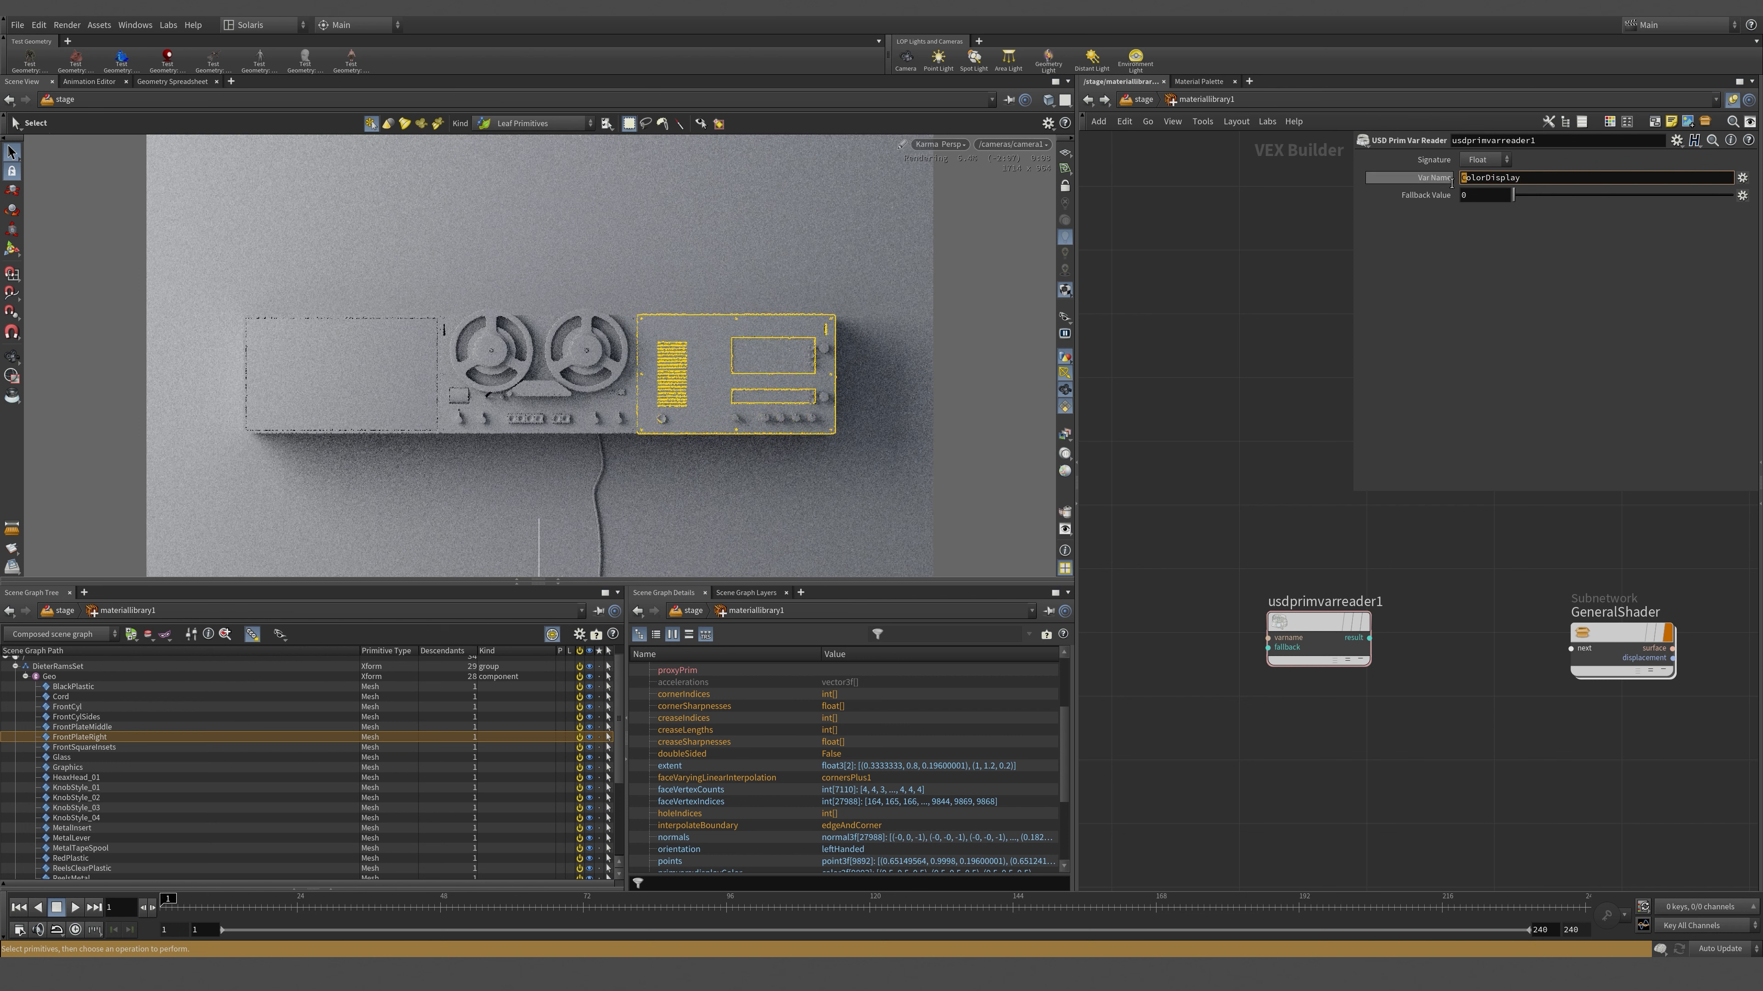
pyautogui.press('Delete')
pyautogui.write('c')
pyautogui.press('Return')
# - Connect the prim var reader's result to a new input on GeneralShader and reposition the GeneralShader node
pyautogui.click(1368, 638)
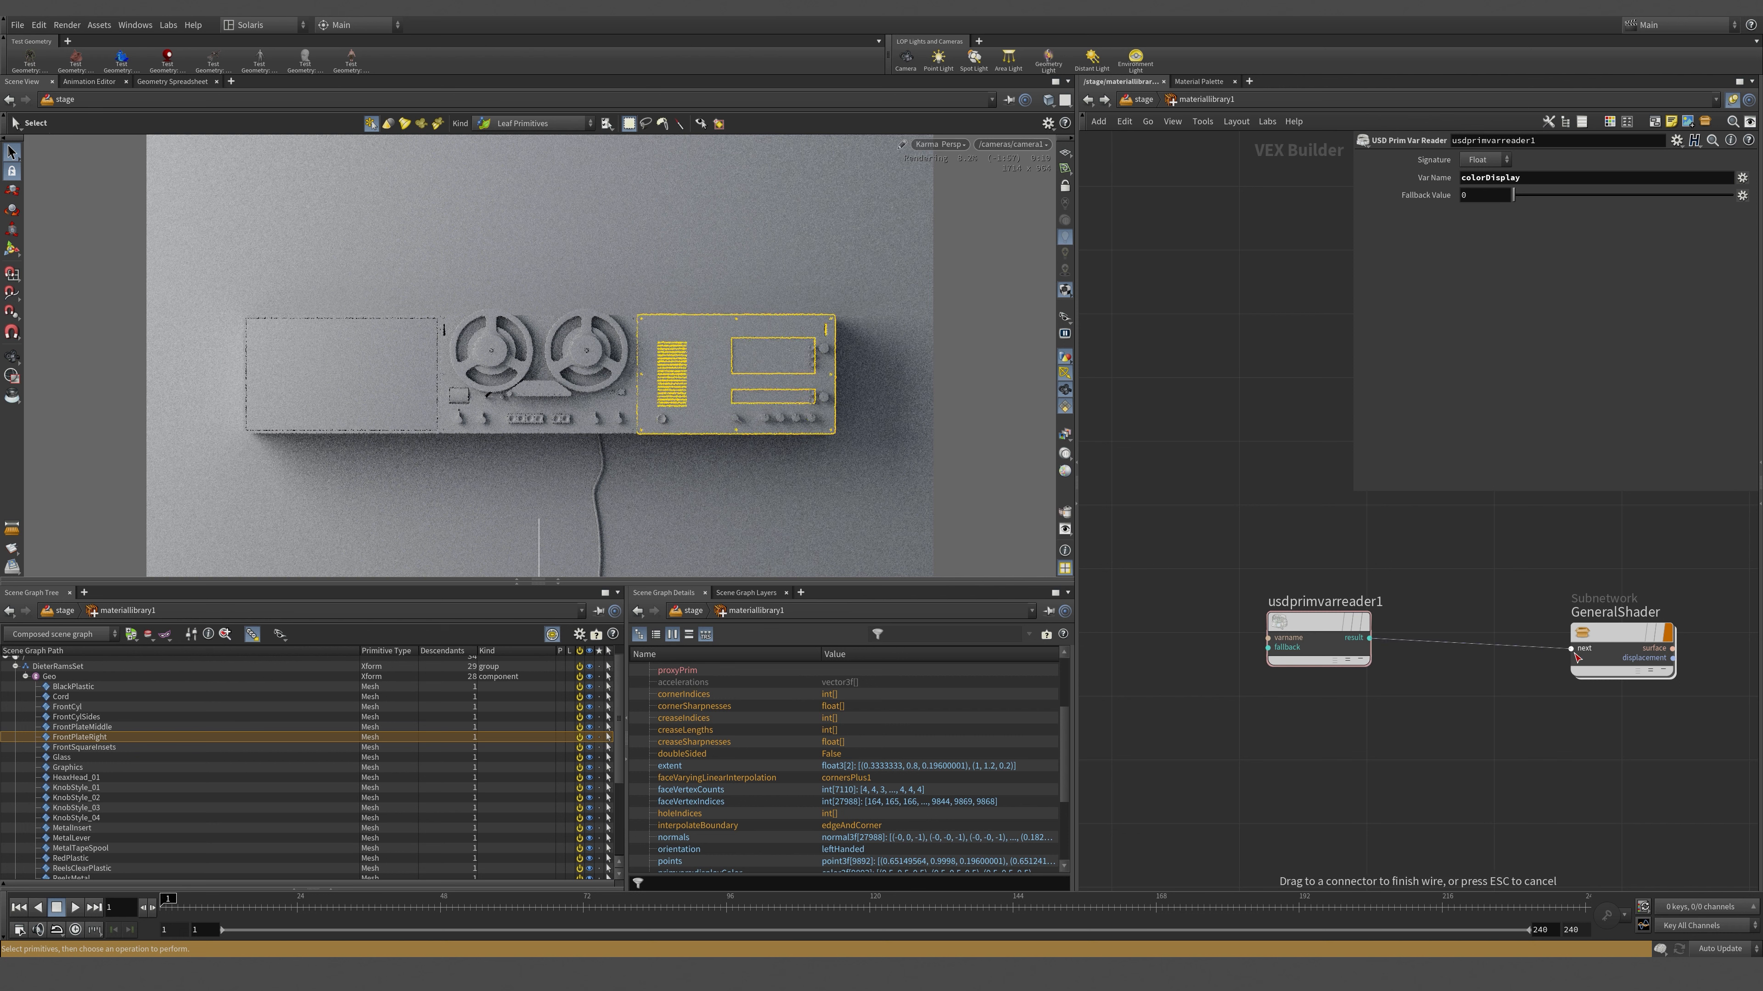
pyautogui.click(1572, 649)
pyautogui.moveTo(1623, 635); pyautogui.dragTo(1596, 617)
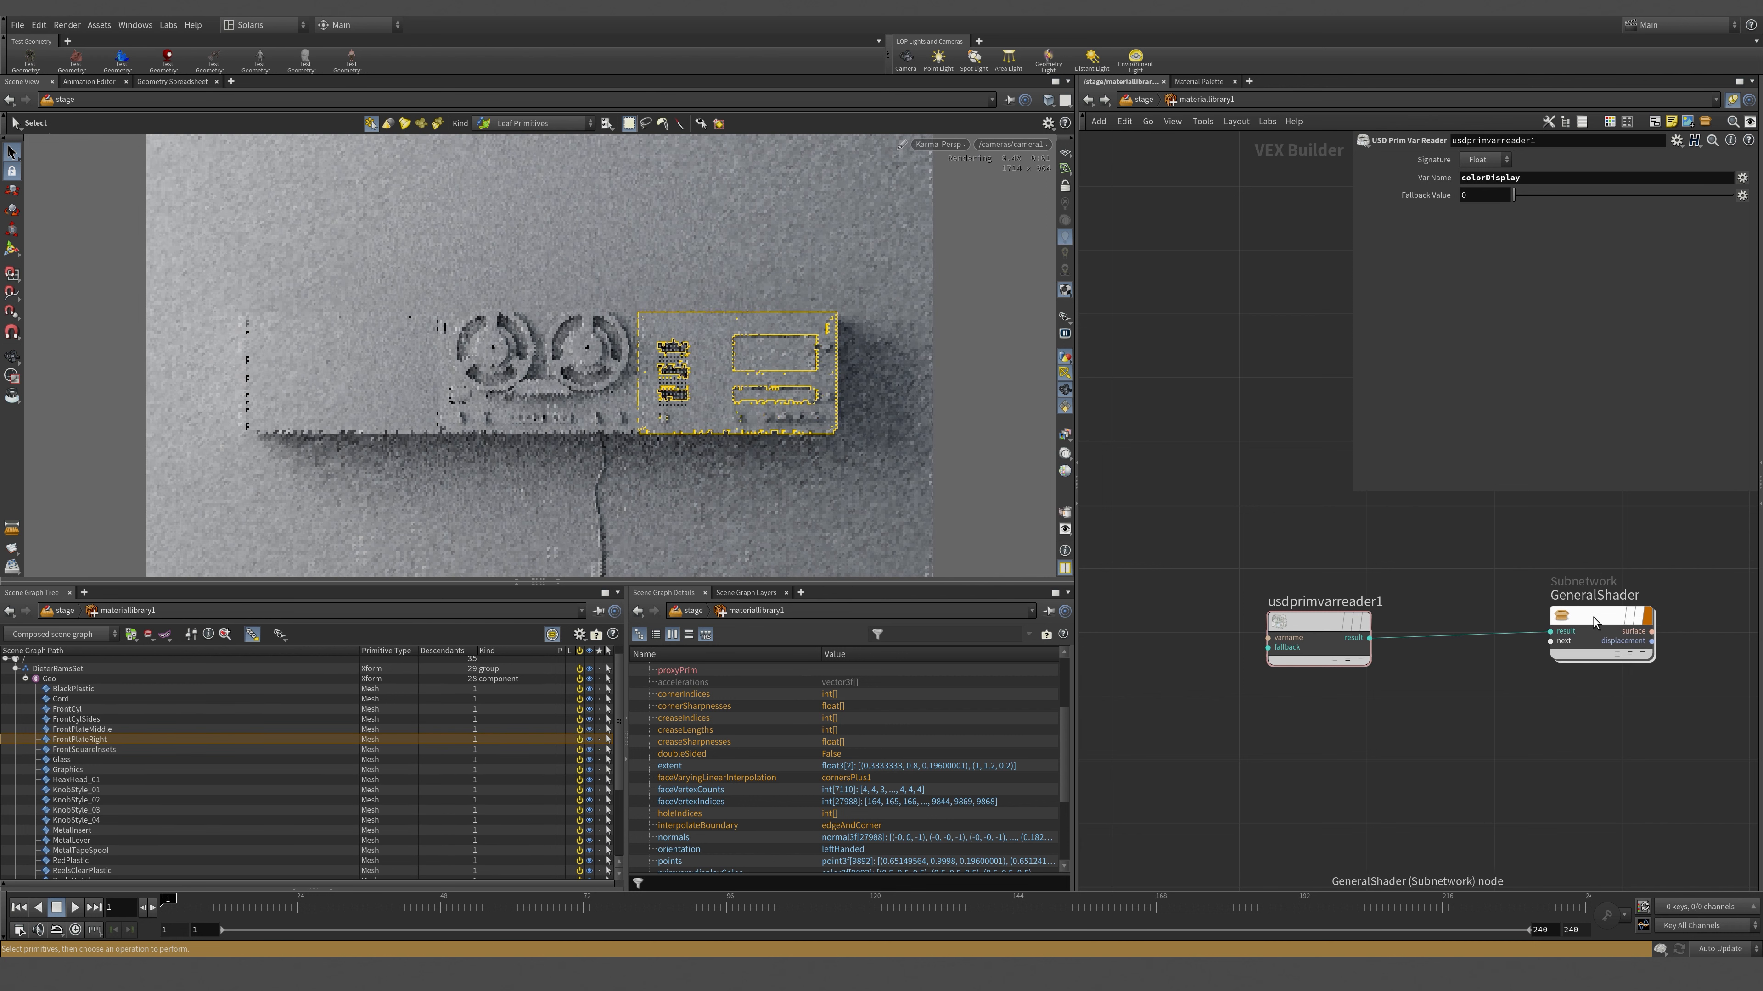
# - Inside GeneralShader, connect the subnet input's result to the base_color of the MaterialX standard surface
pyautogui.doubleClick(1593, 617)
pyautogui.click(1216, 669)
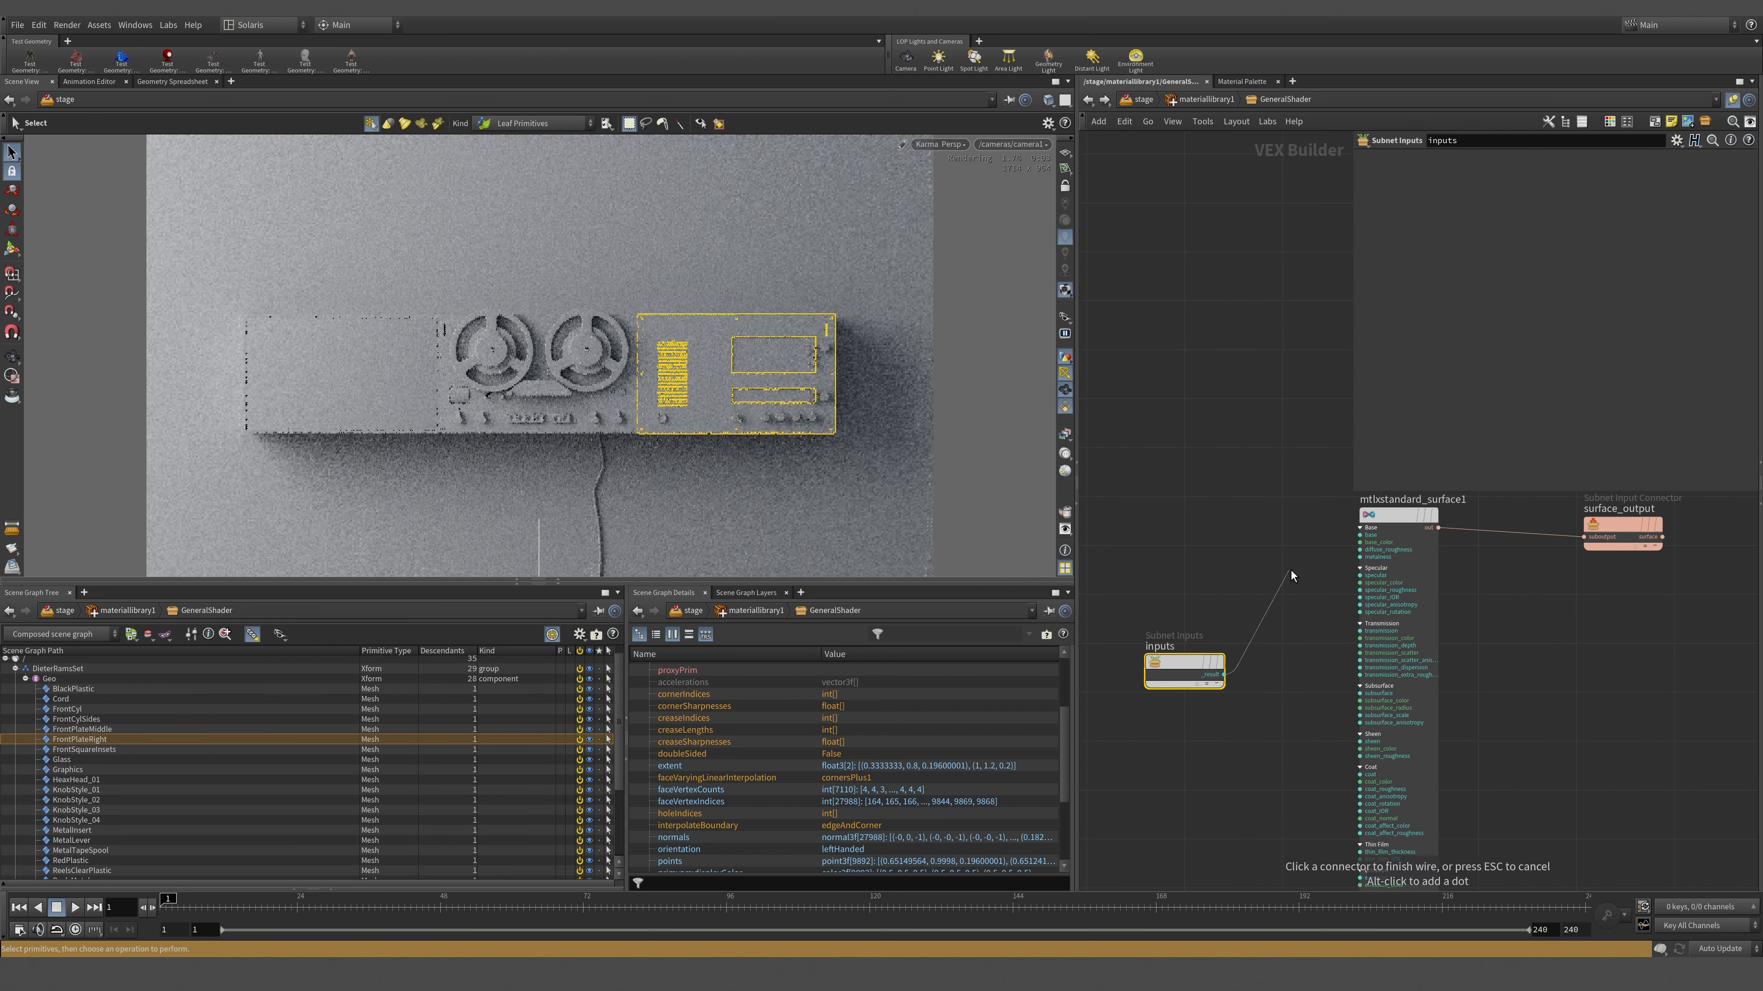
pyautogui.scroll(3, 1301, 559)
pyautogui.click(1391, 545)
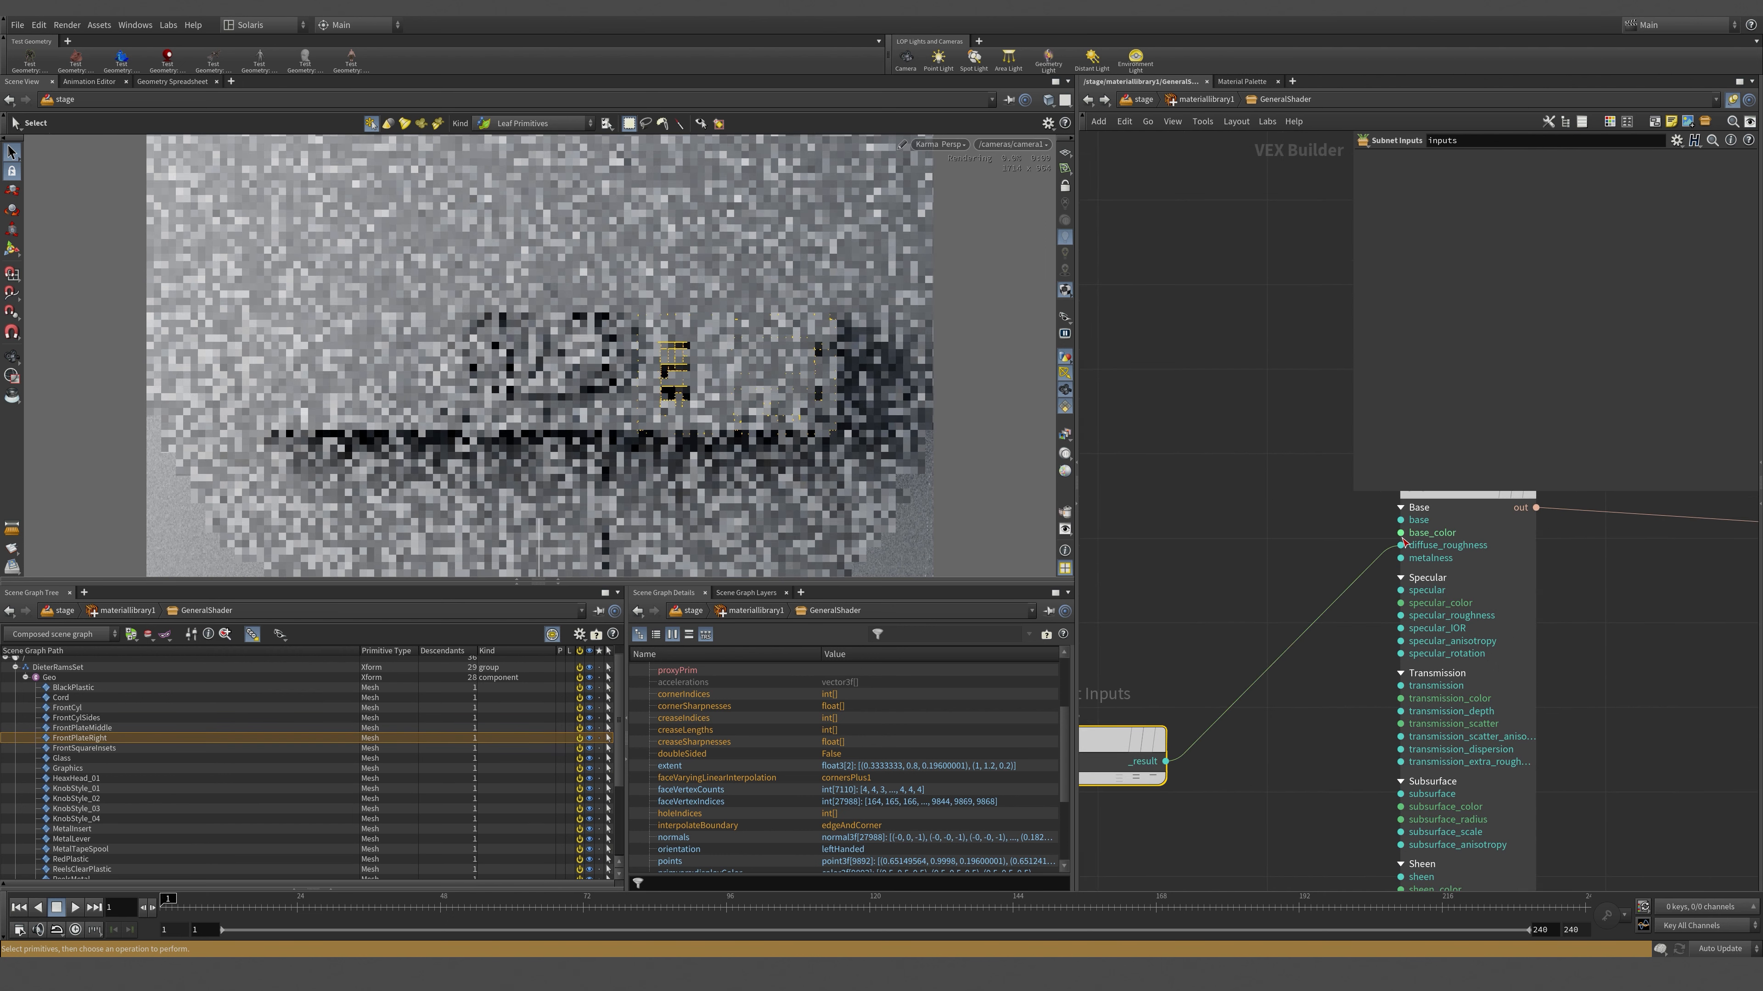
pyautogui.moveTo(1400, 533); pyautogui.dragTo(1165, 762)
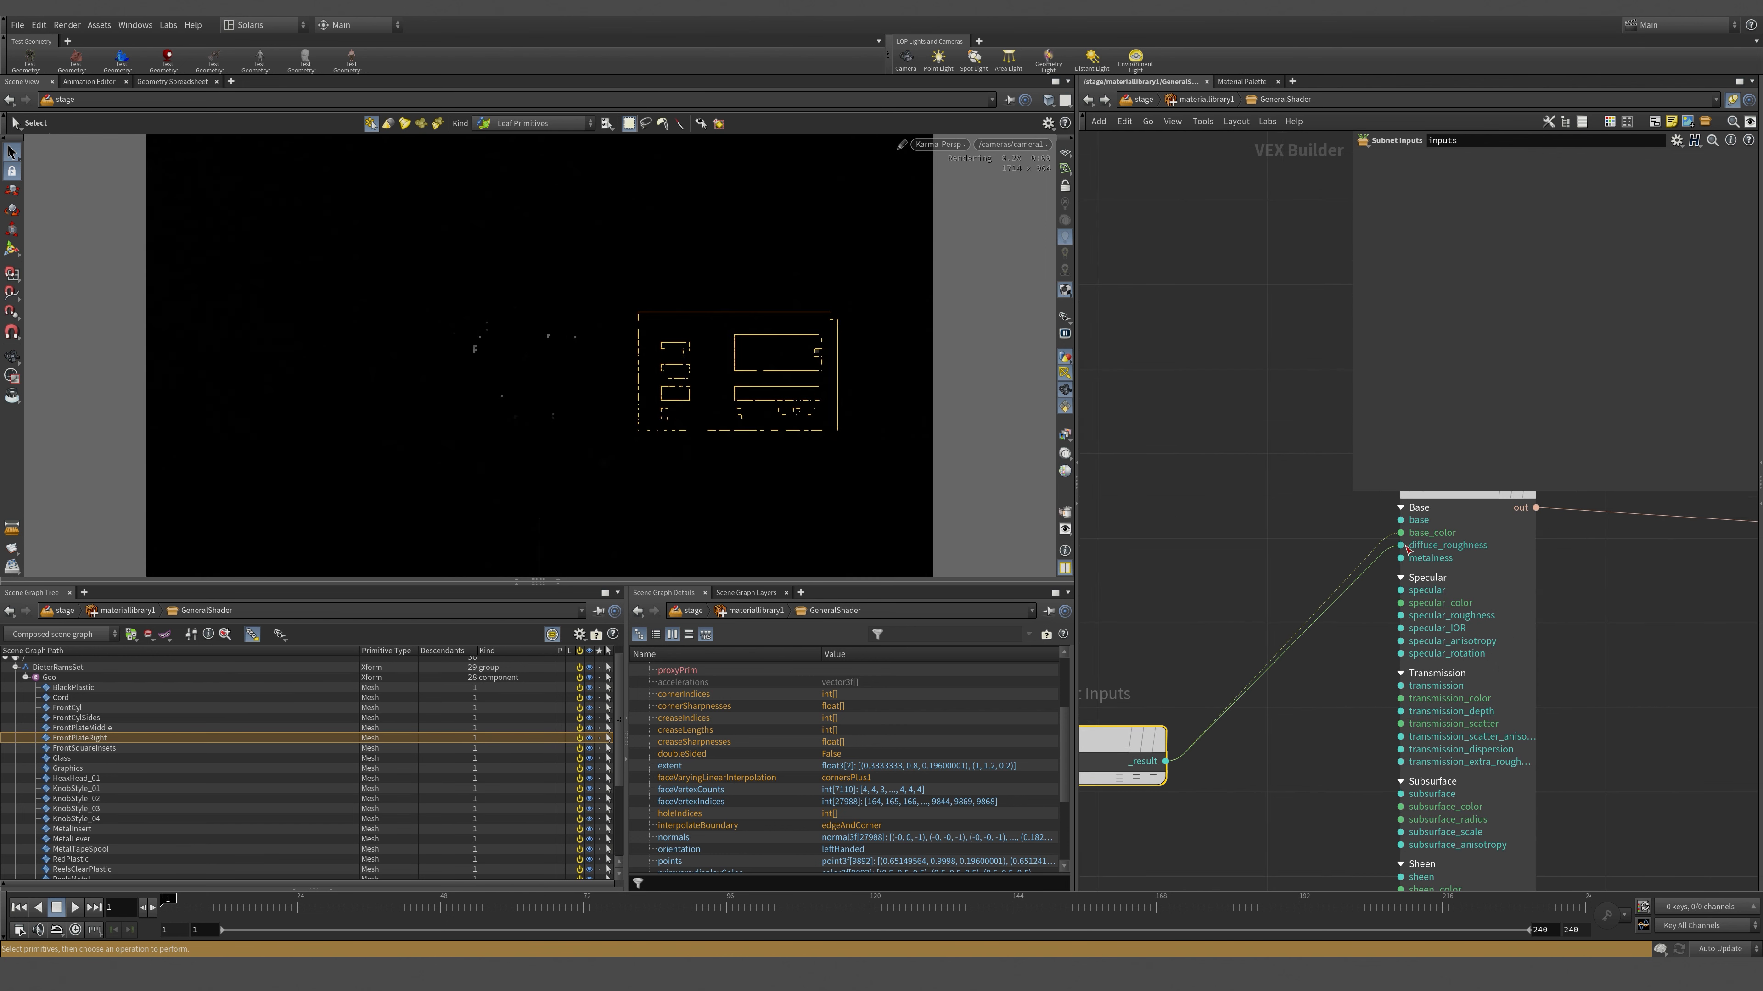
pyautogui.moveTo(1346, 655); pyautogui.dragTo(1438, 653, button='middle')
pyautogui.moveTo(1244, 500); pyautogui.dragTo(1191, 806)
pyautogui.moveTo(1190, 750); pyautogui.dragTo(1190, 559)
# - Back in materiallibrary1, set the prim var reader's variable name to displayColor and its signature to Vector
pyautogui.click(1215, 104)
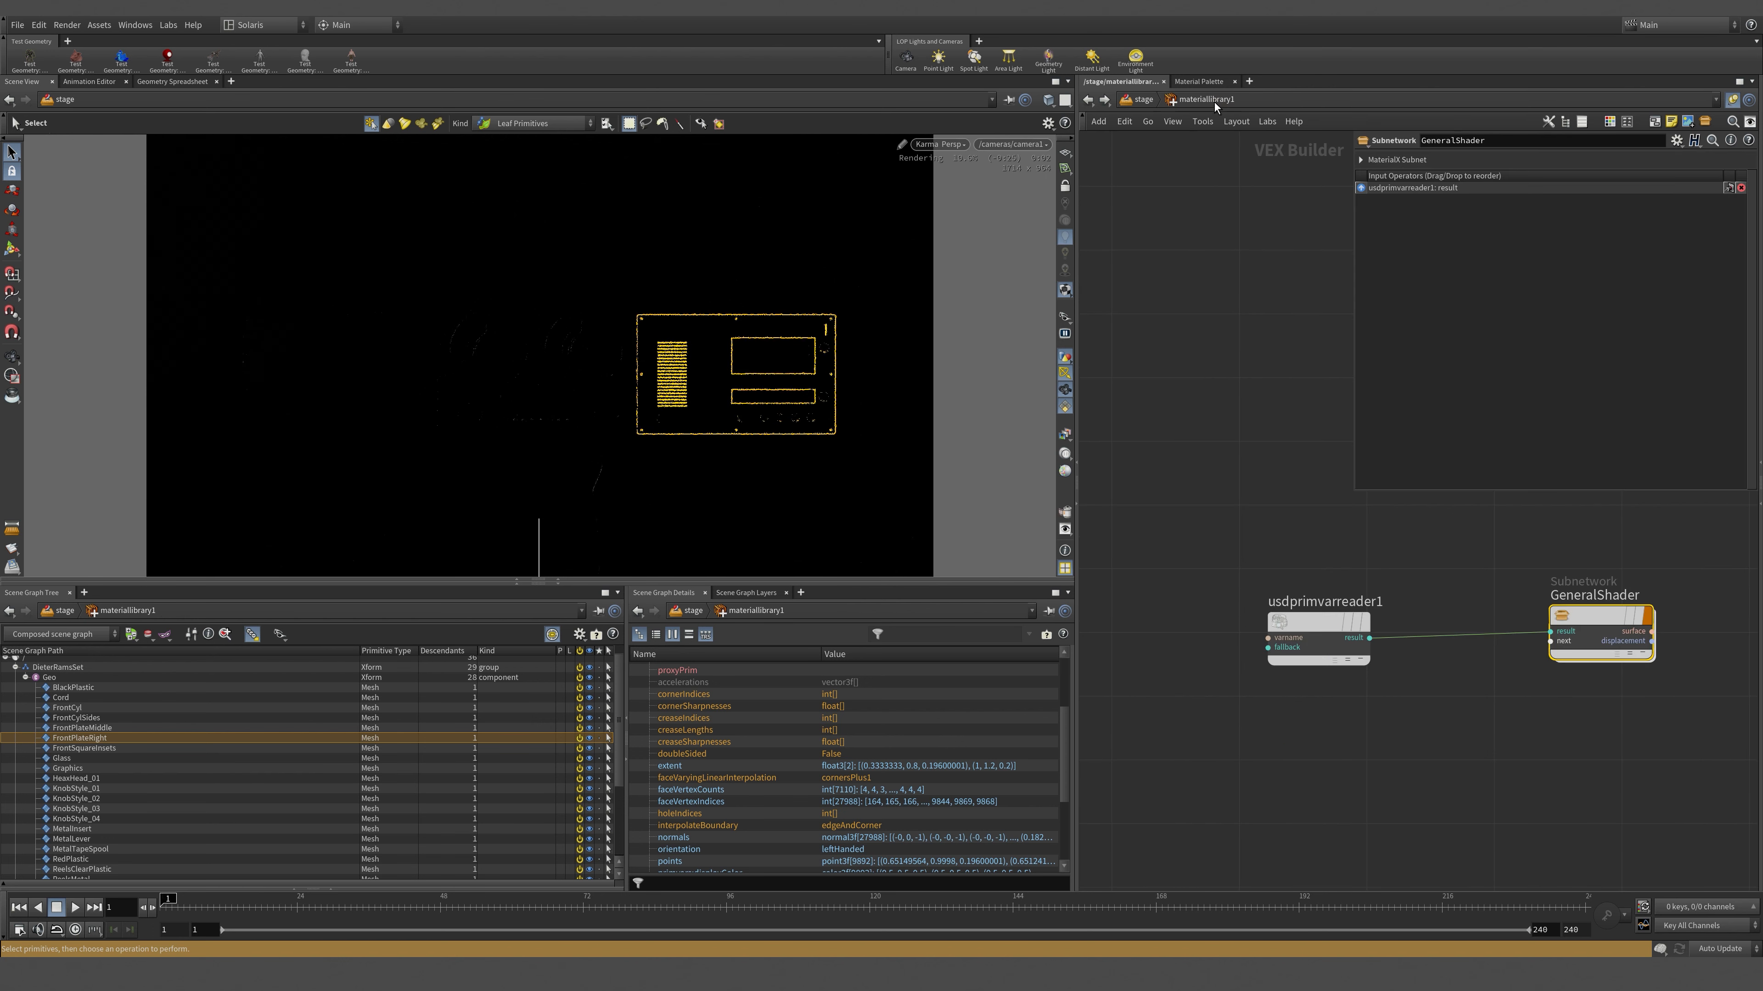
pyautogui.click(1310, 652)
pyautogui.moveTo(1551, 178); pyautogui.dragTo(1360, 175)
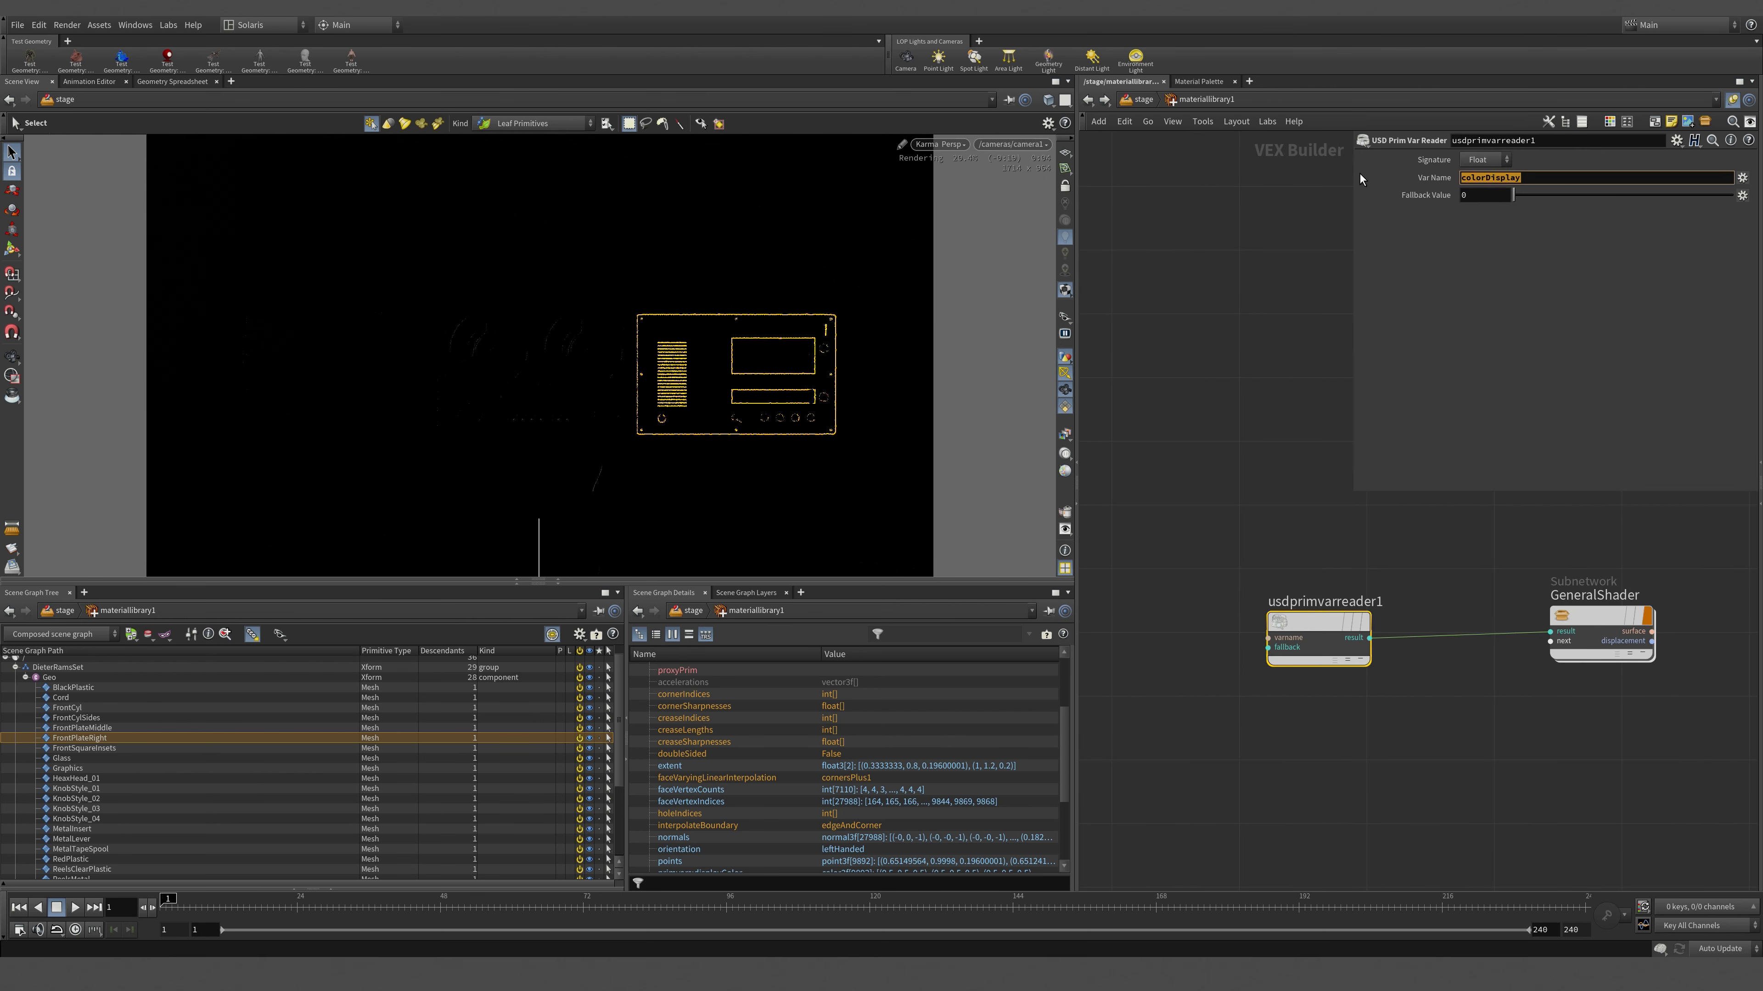
pyautogui.write('displayColor')
pyautogui.press('Return')
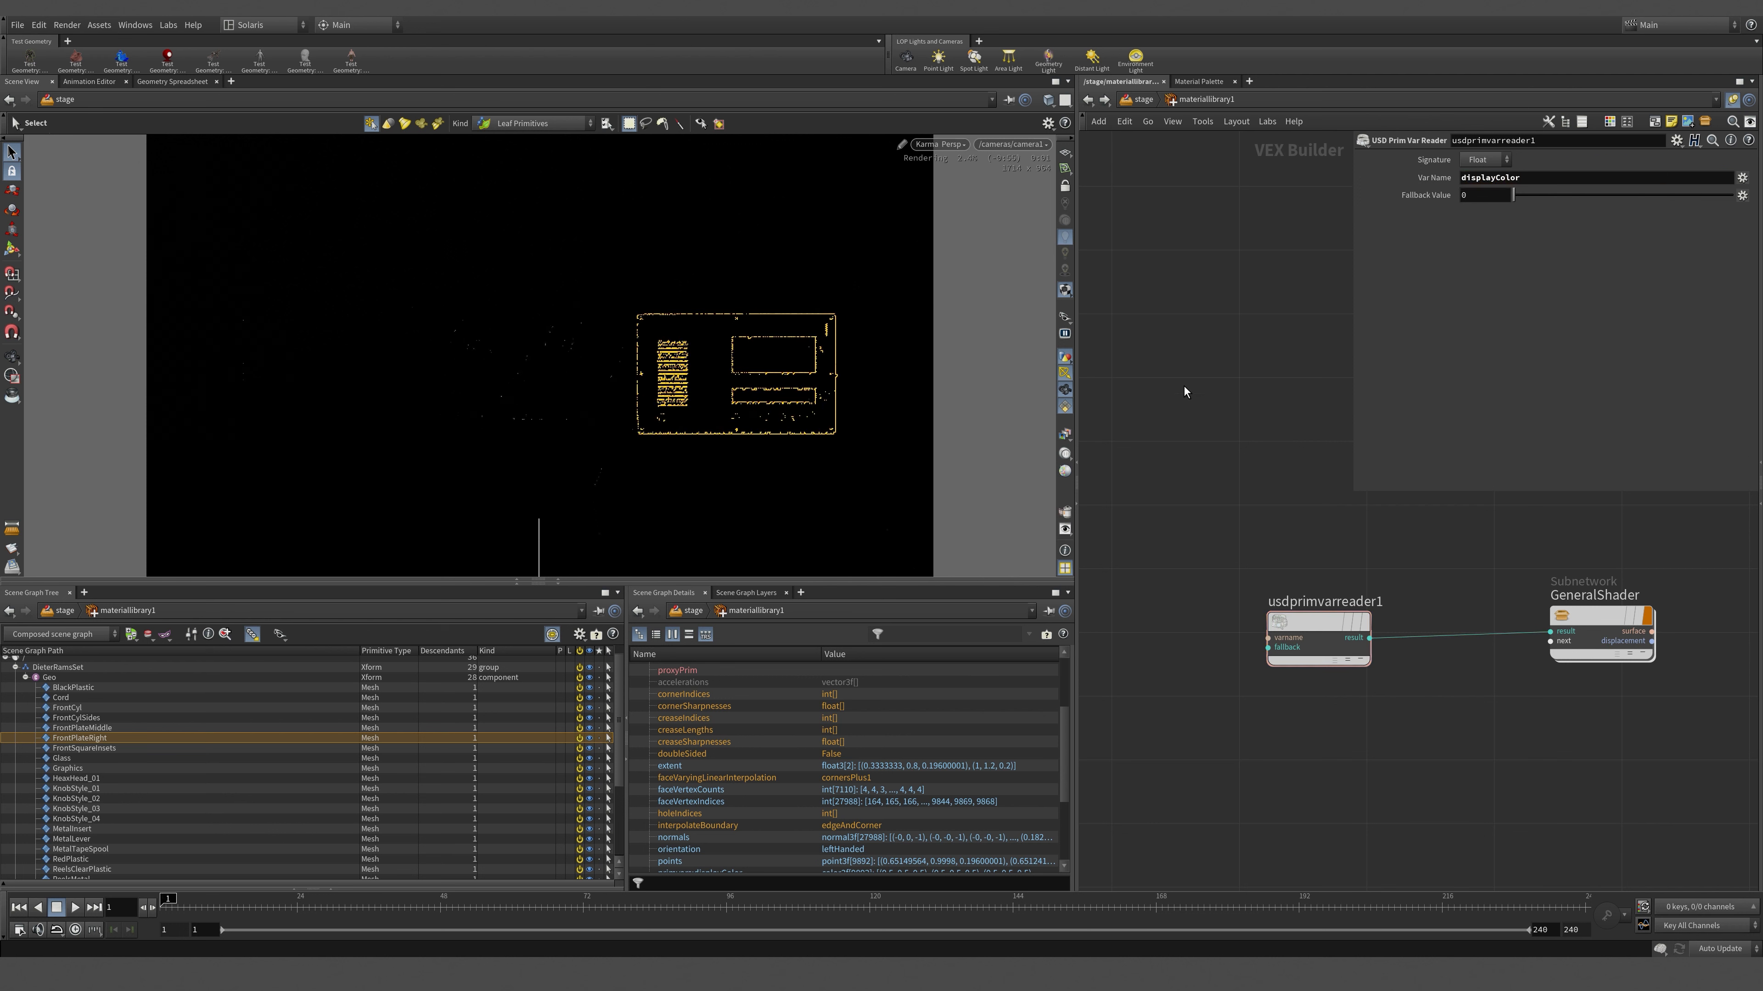
pyautogui.moveTo(1291, 444); pyautogui.dragTo(1297, 727)
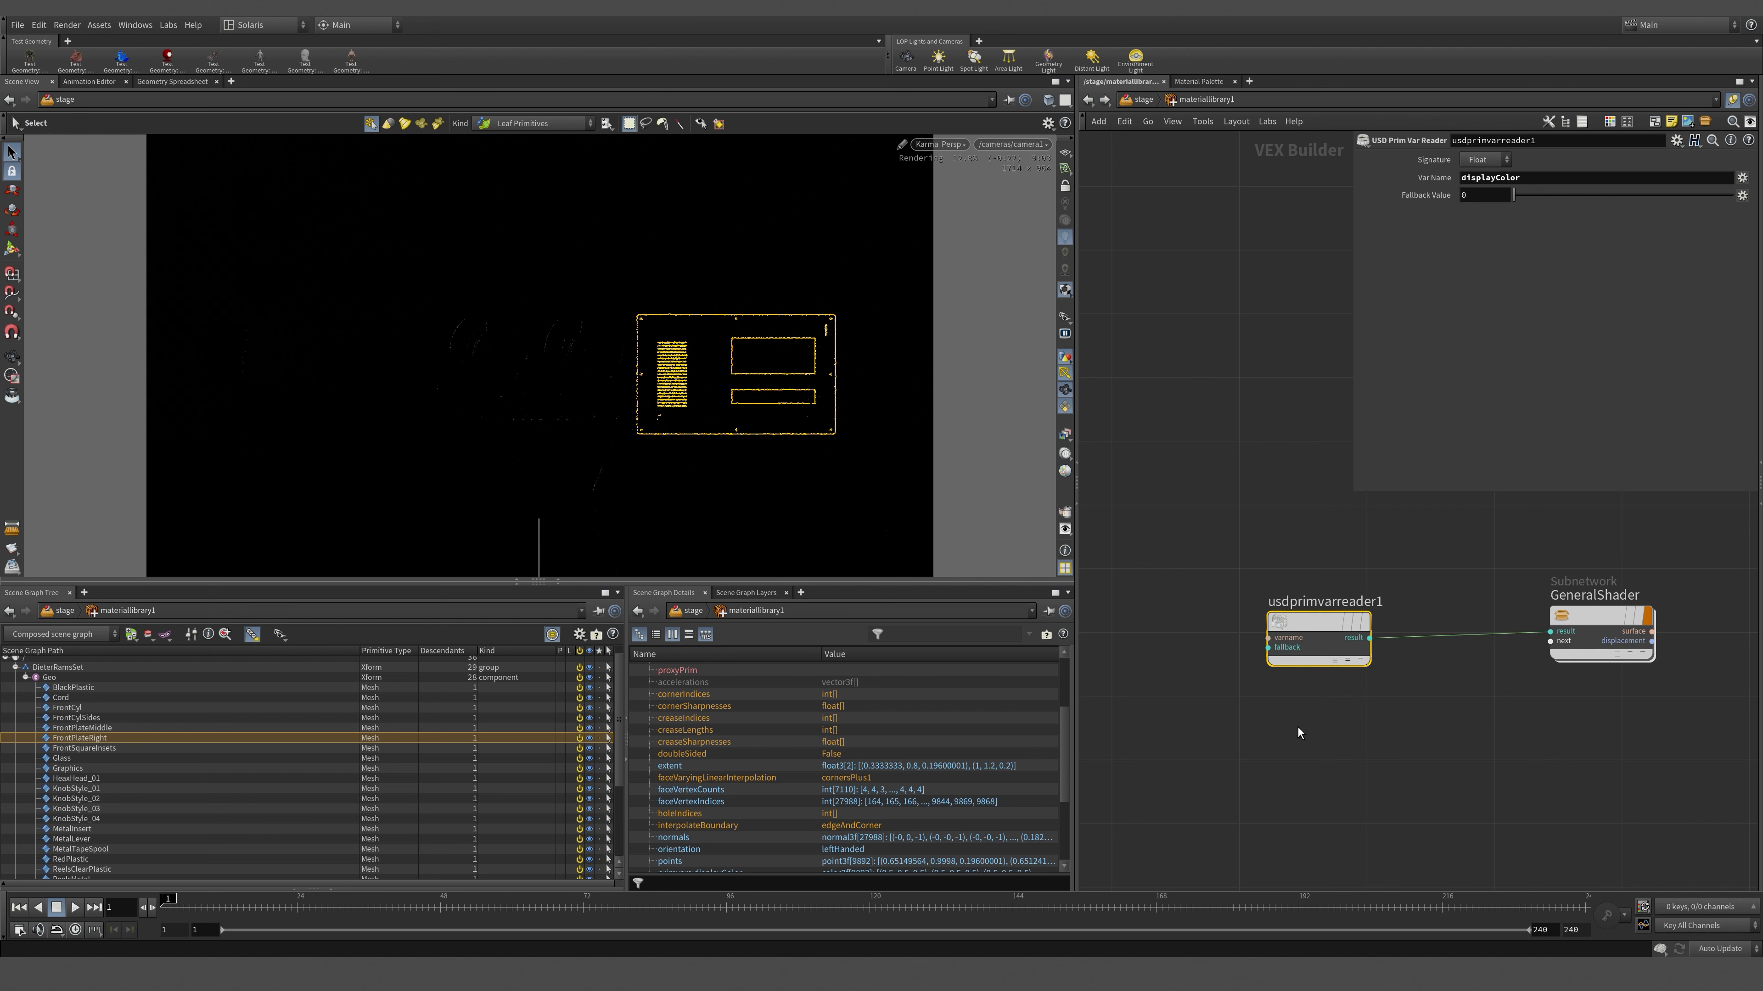
pyautogui.click(1484, 160)
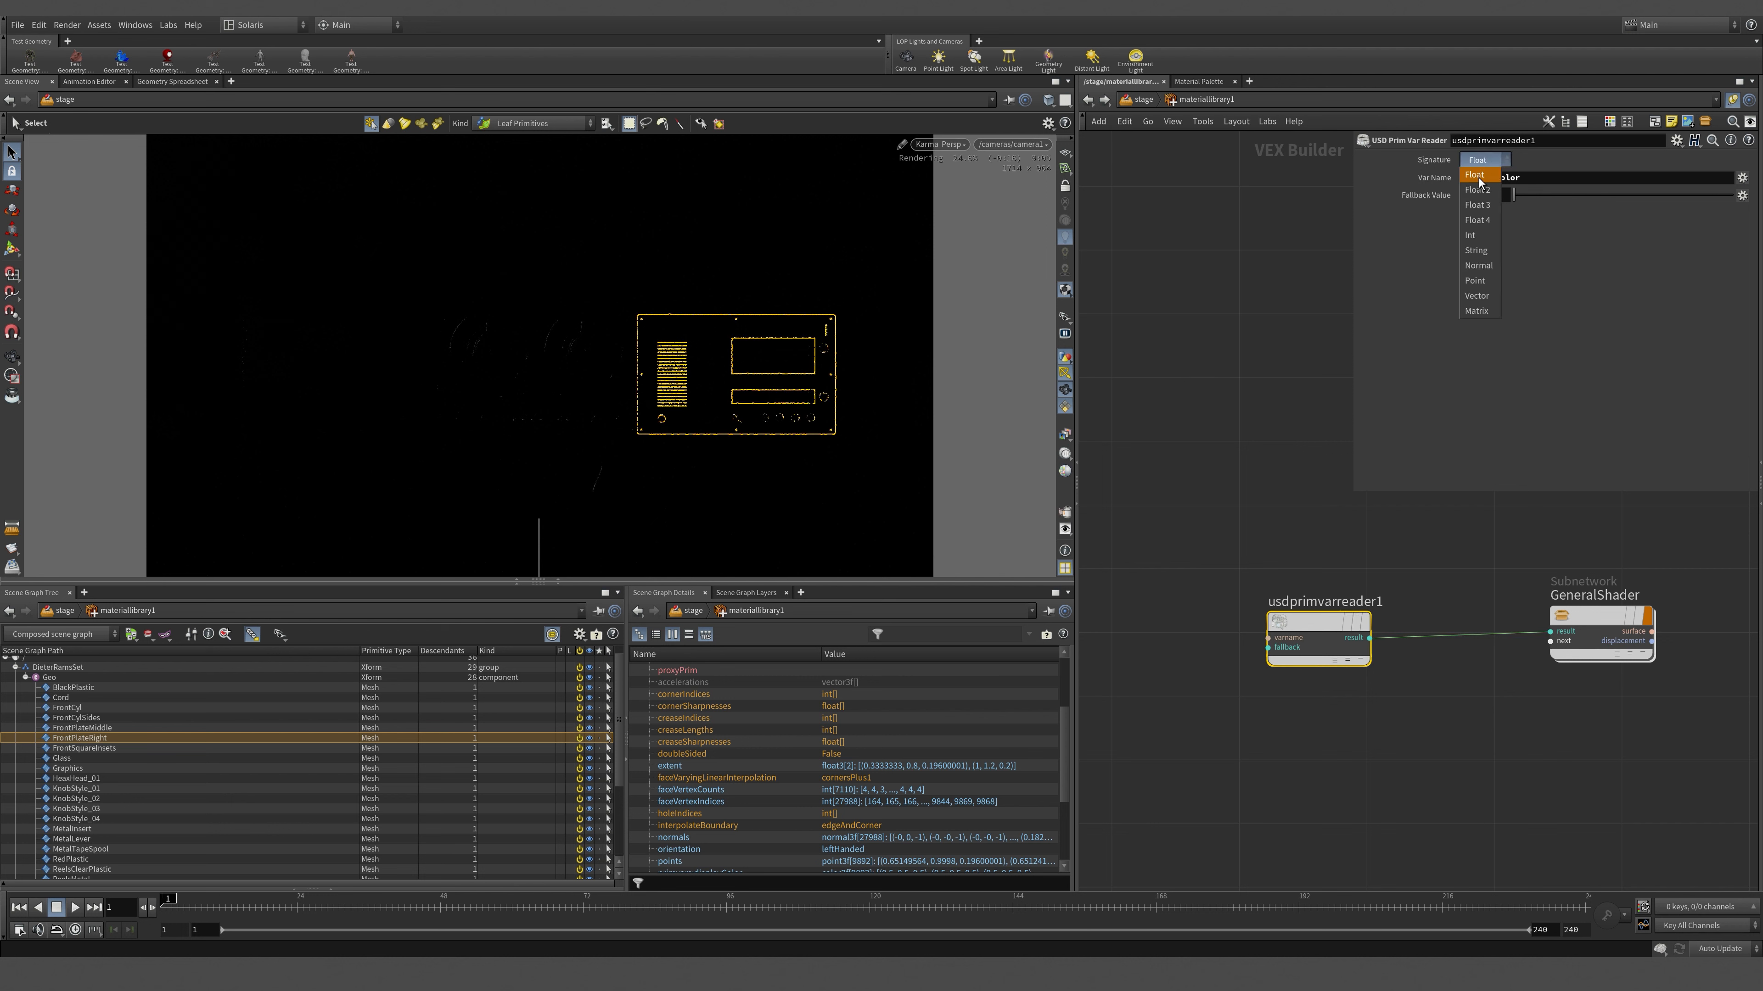
pyautogui.click(1483, 295)
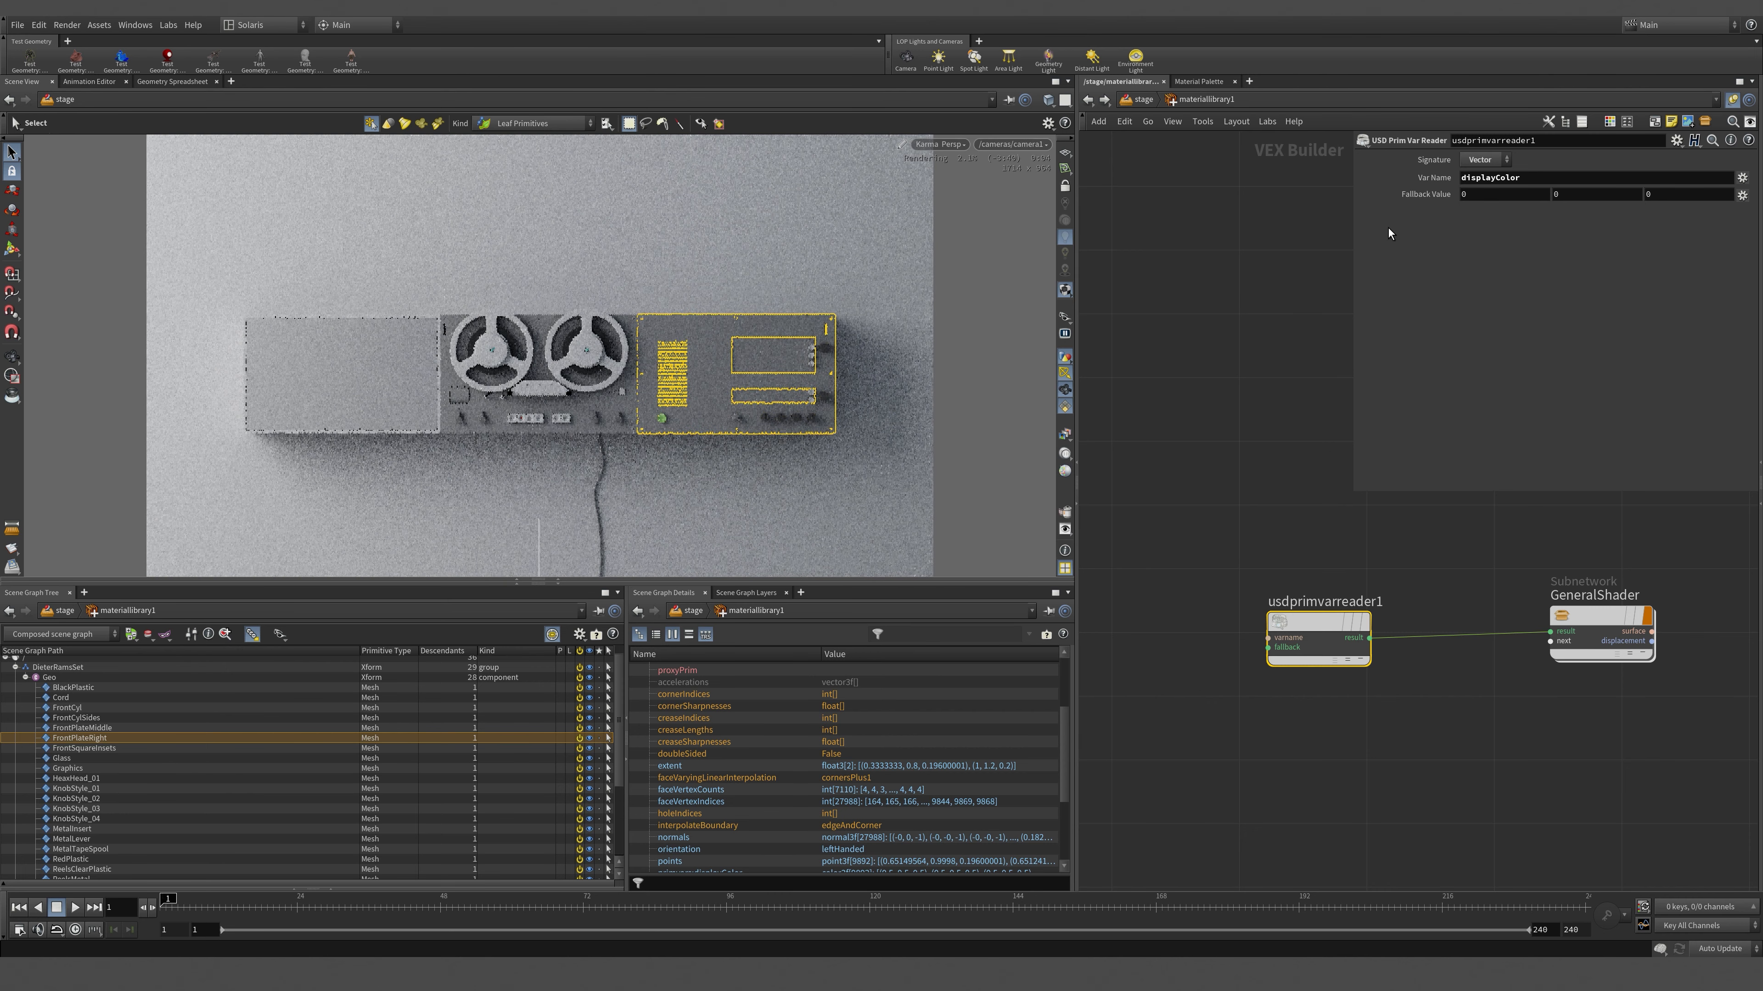
pyautogui.doubleClick(1521, 183)
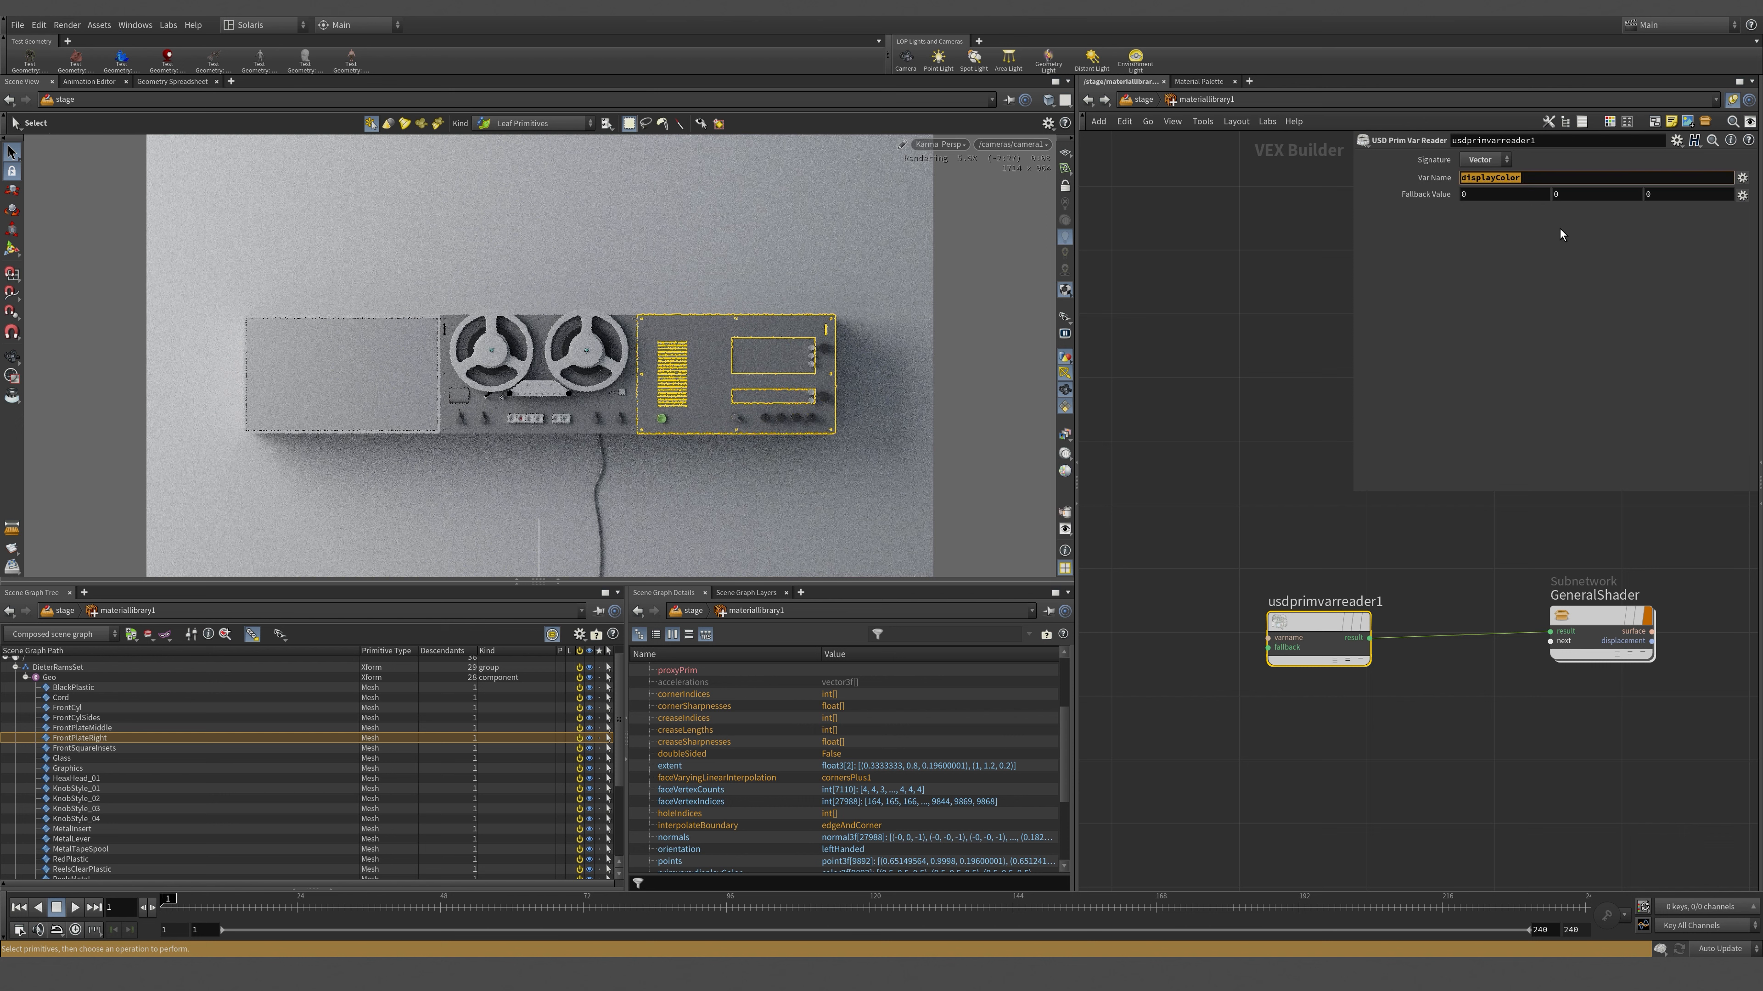
pyautogui.click(1272, 487)
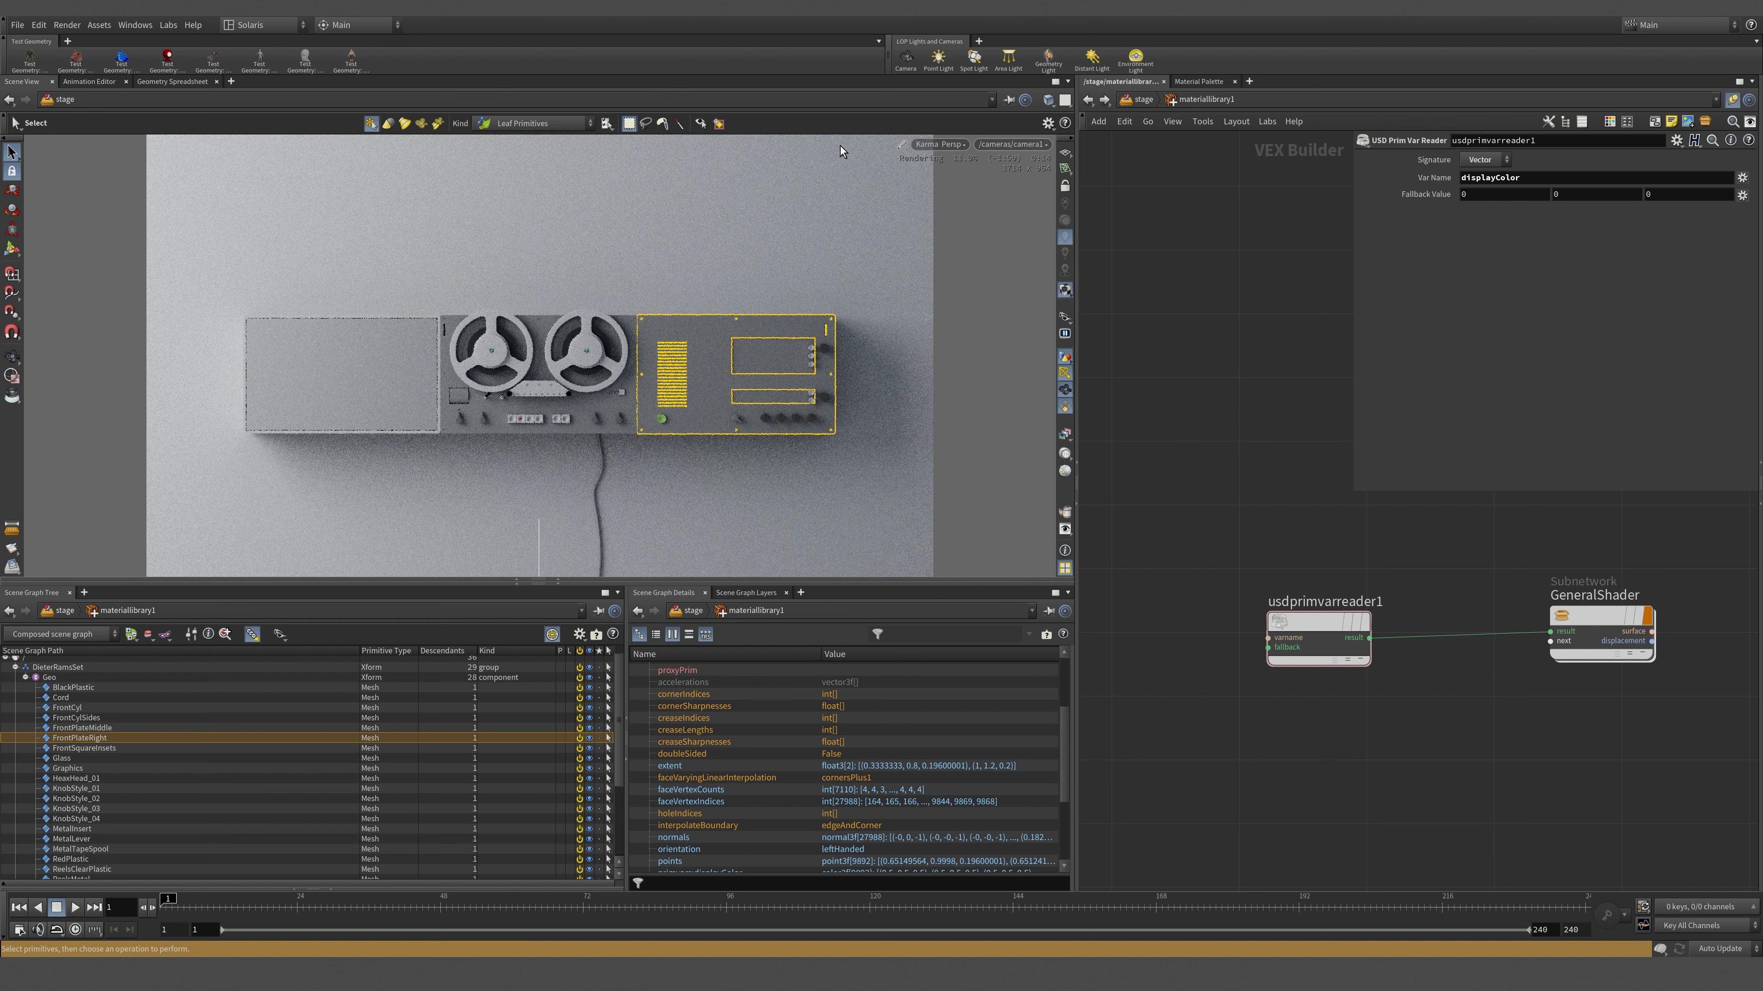
# - Clear the selection in the scene and enlarge the viewport to review the Karma render
pyautogui.click(957, 145)
pyautogui.click(1266, 243)
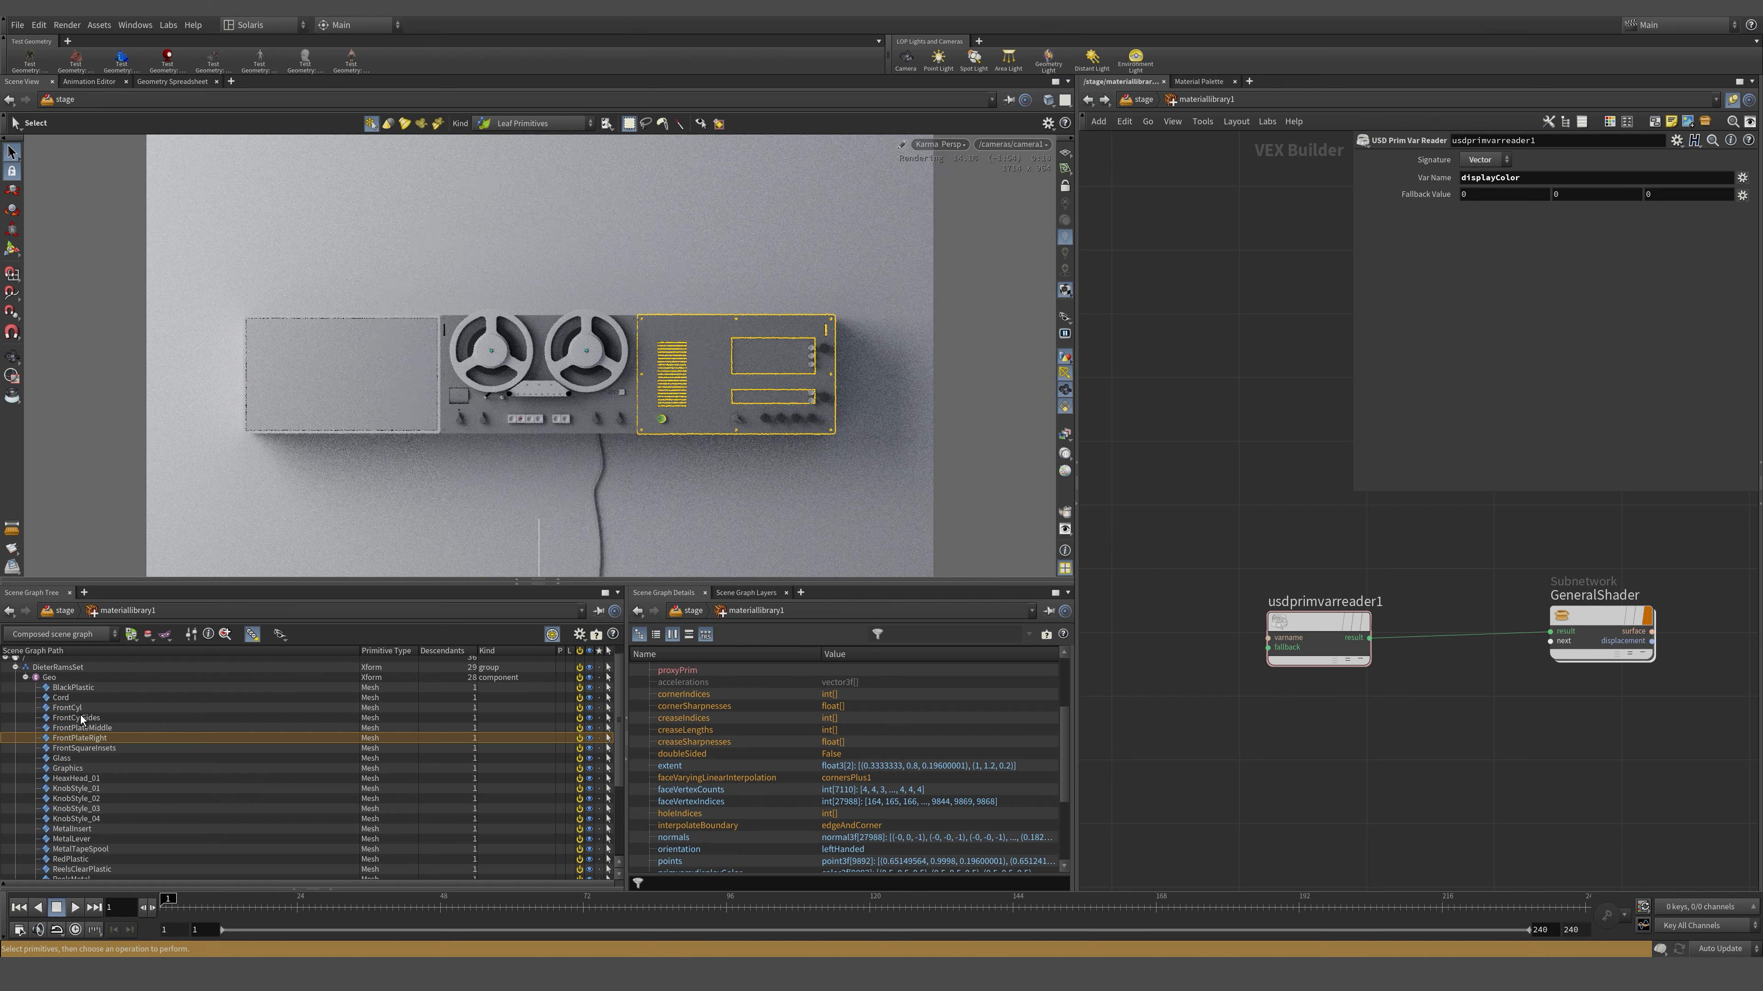
pyautogui.click(52, 668)
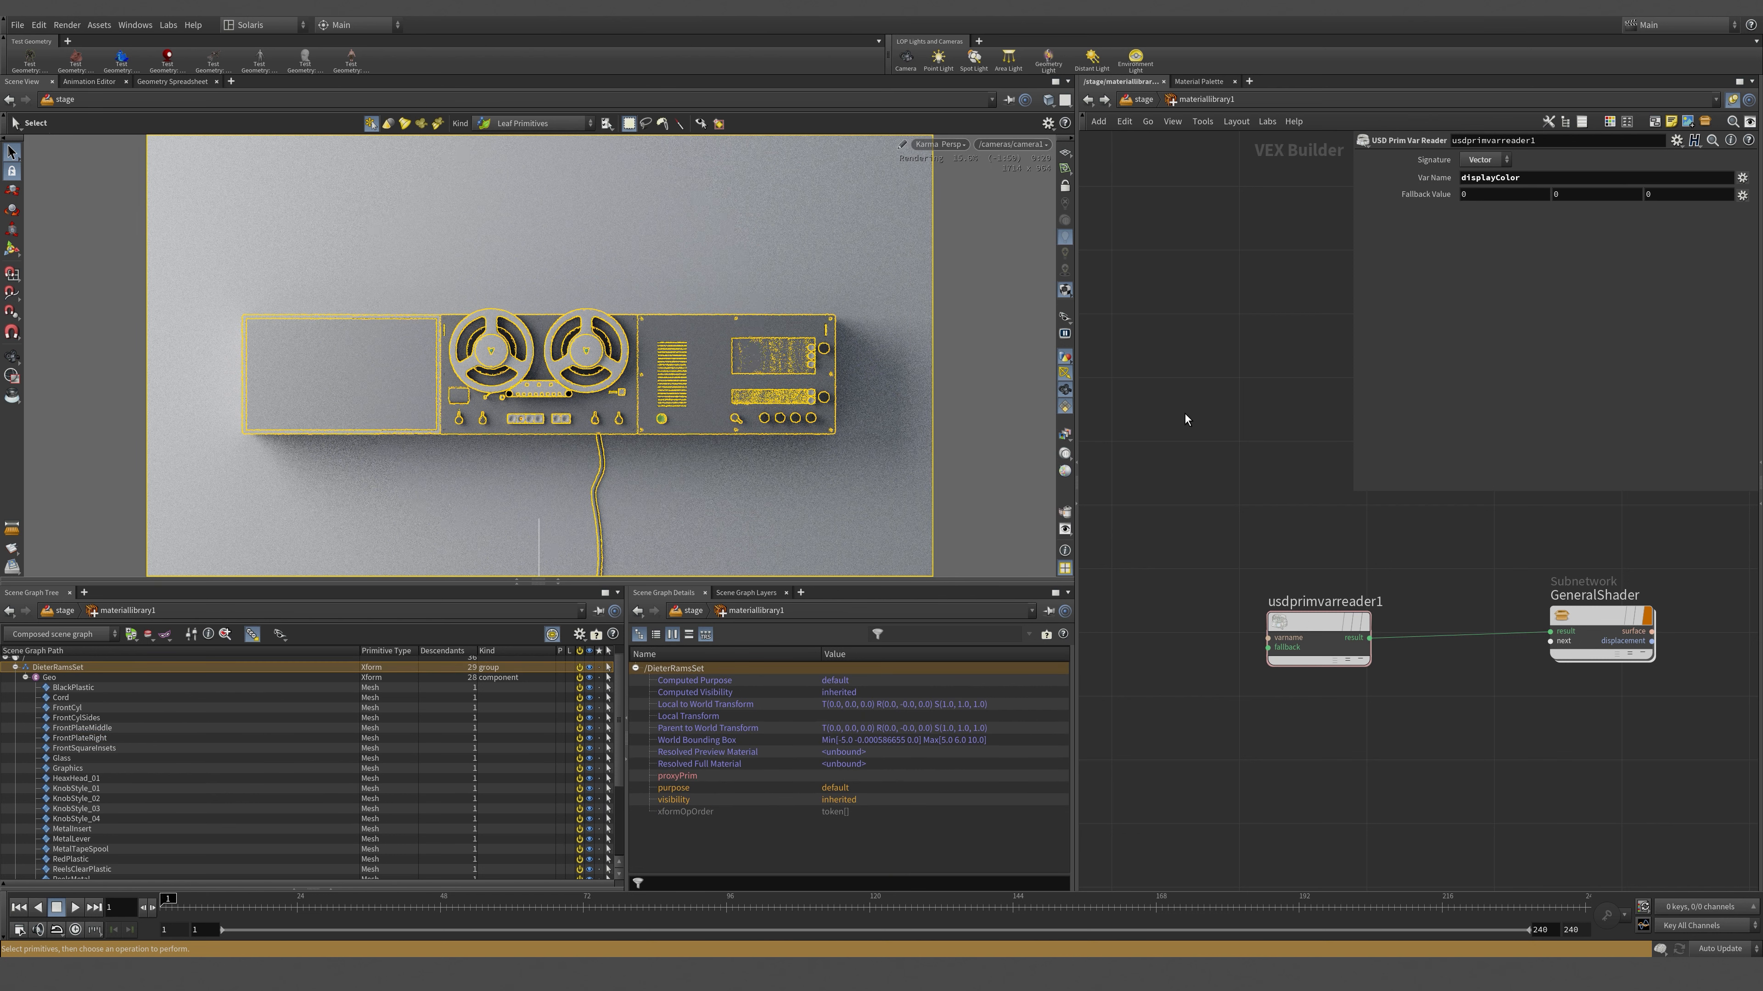
pyautogui.click(59, 309)
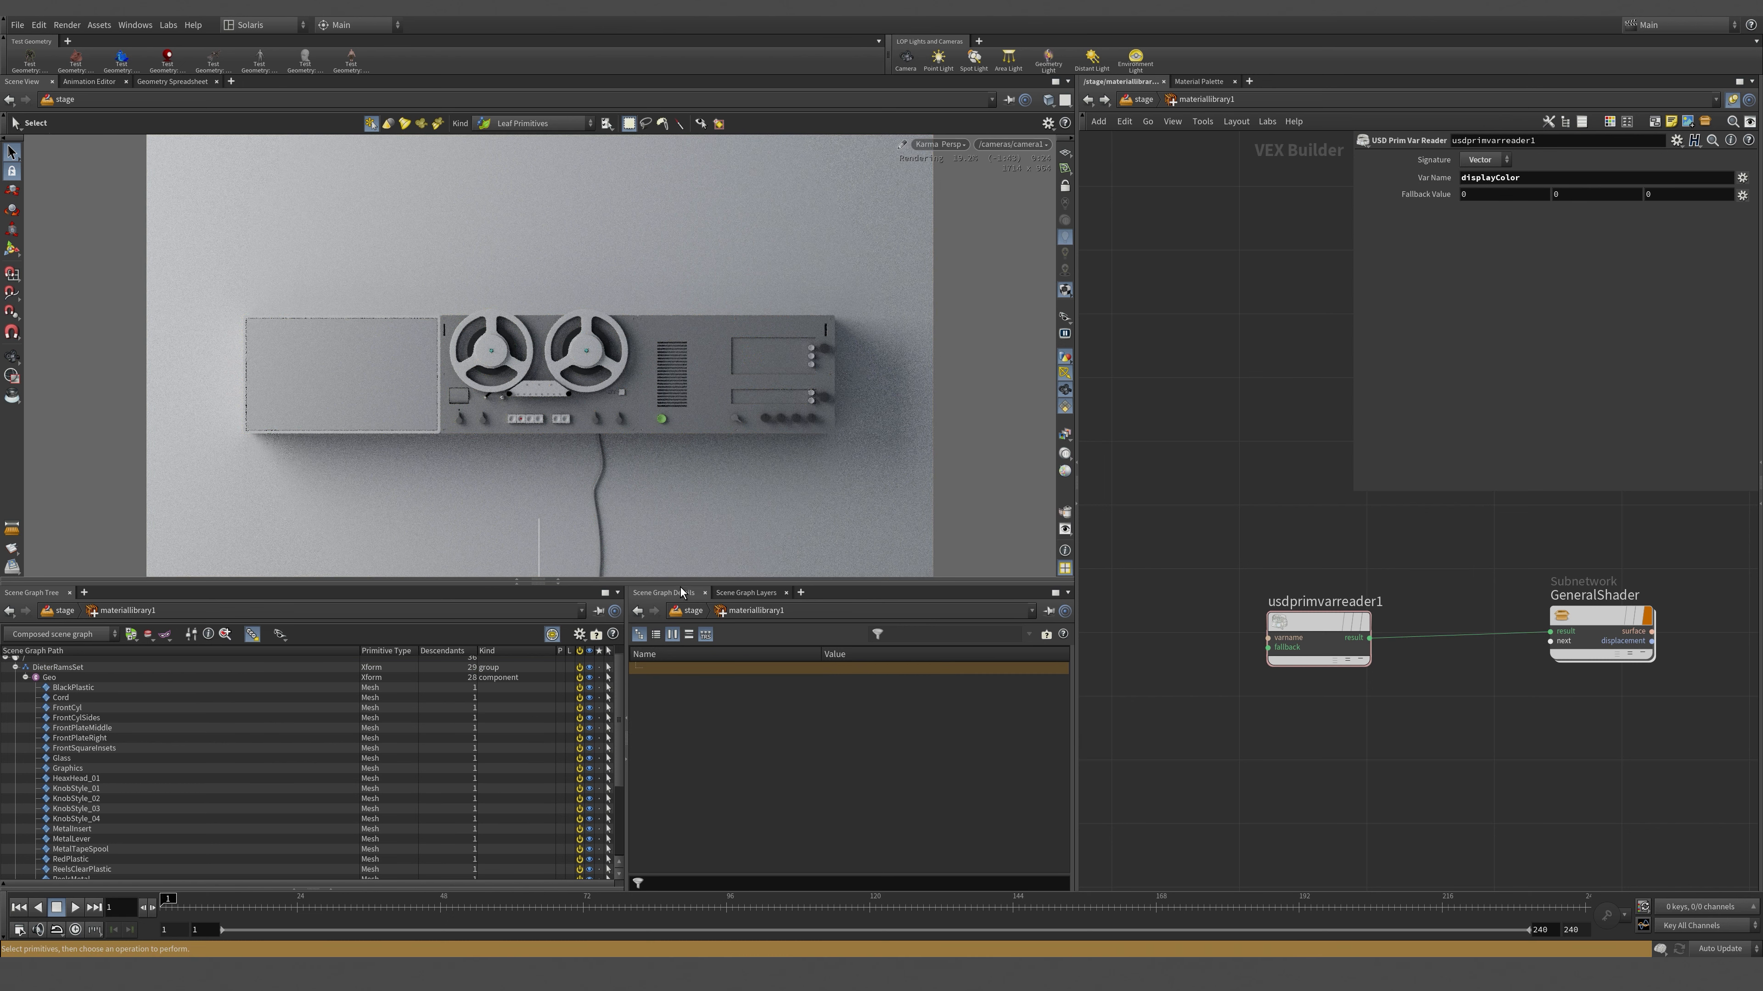
pyautogui.moveTo(681, 582); pyautogui.dragTo(681, 752)
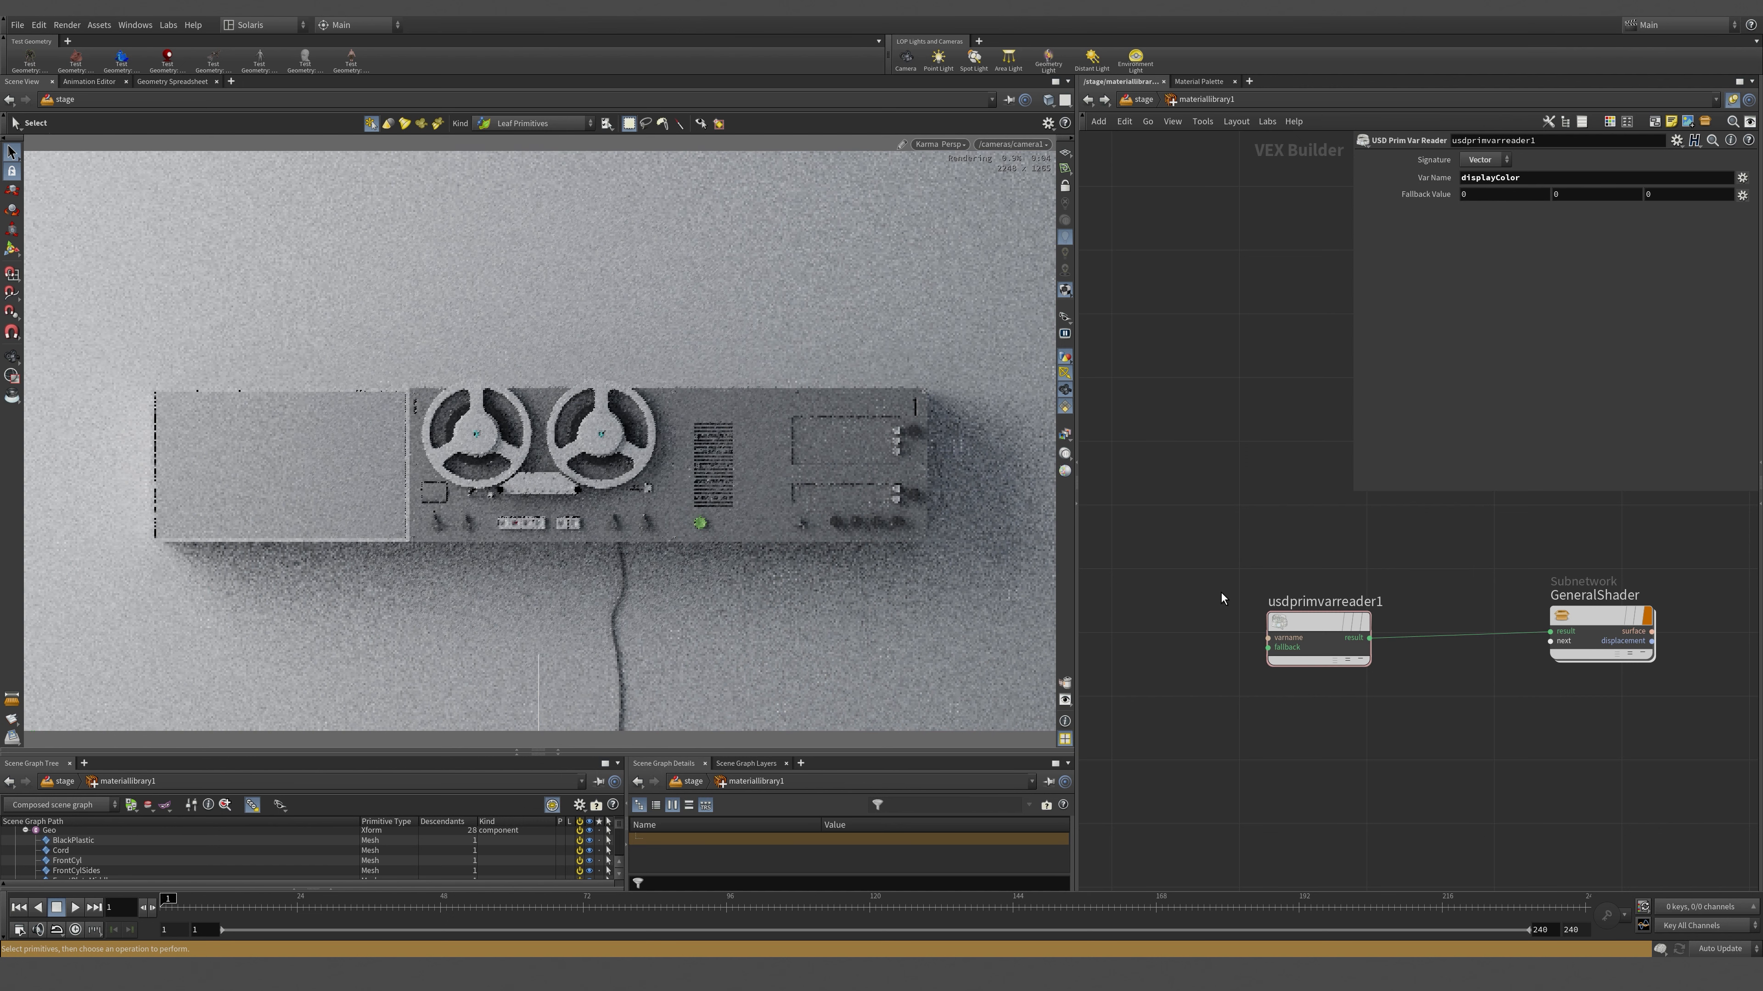
# - Align the usdprimvarreader1 node horizontally with the GeneralShader node
pyautogui.moveTo(1314, 622); pyautogui.dragTo(1301, 621)
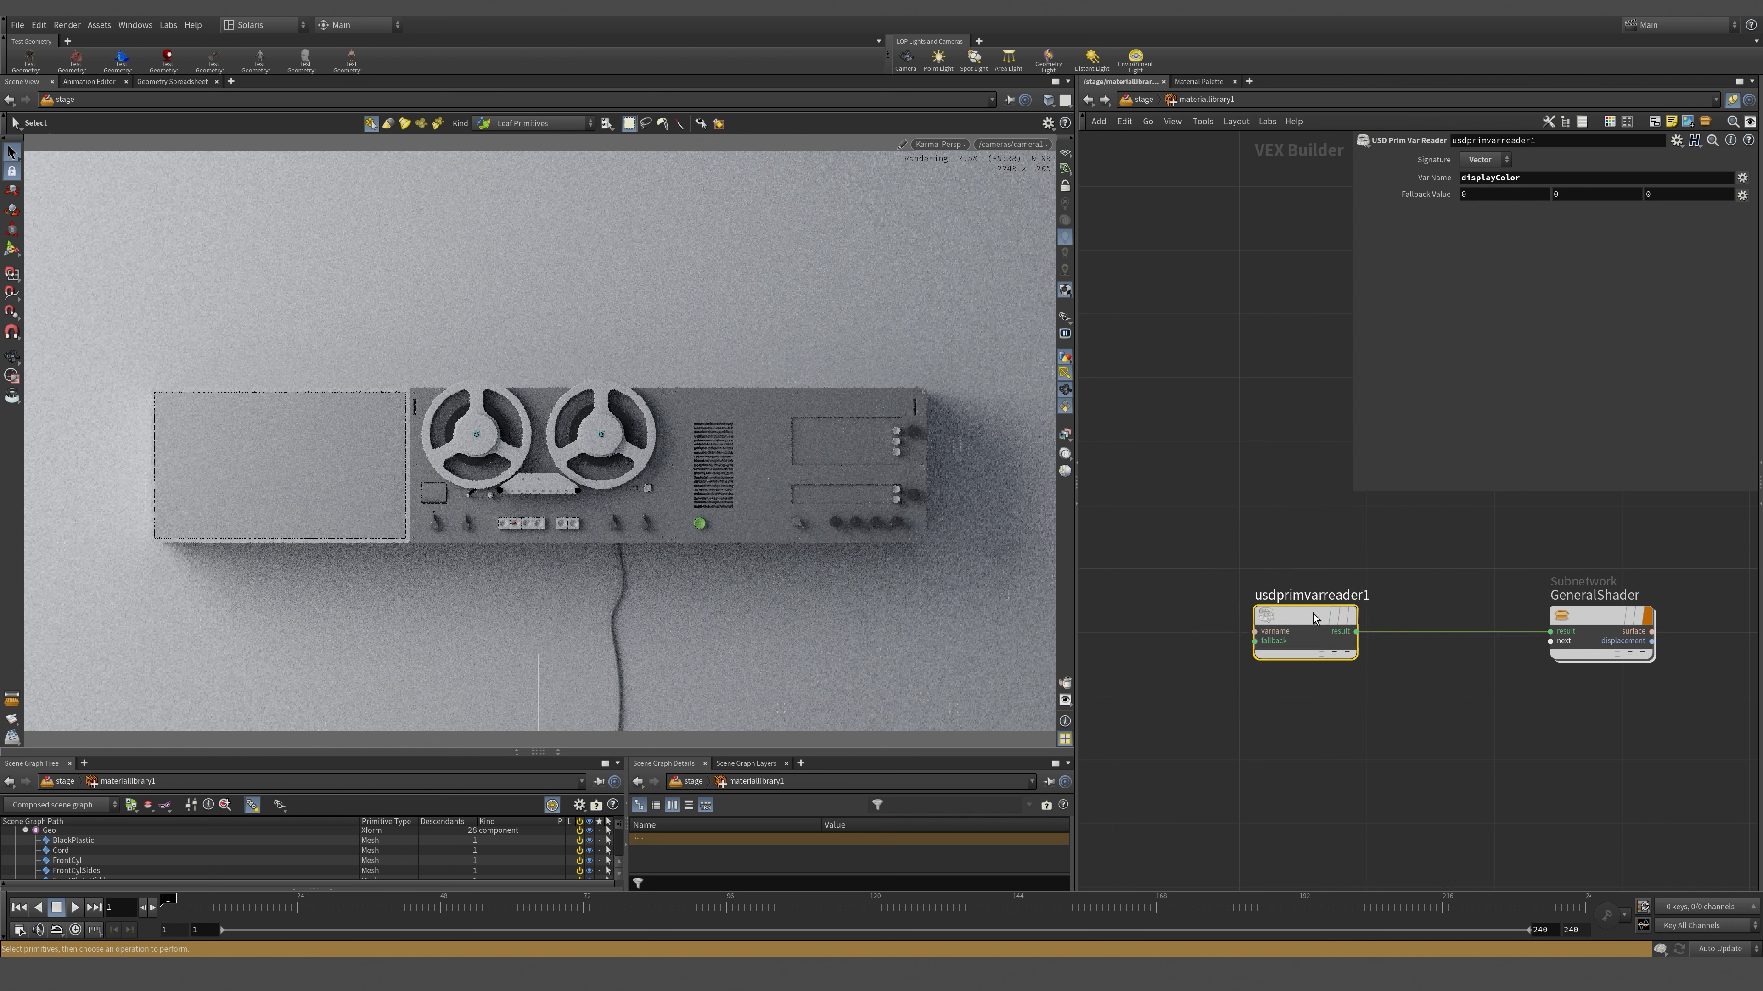
pyautogui.moveTo(1221, 611)
pyautogui.middleClick(1307, 617)
pyautogui.moveTo(1641, 547); pyautogui.dragTo(1558, 537, button='middle')
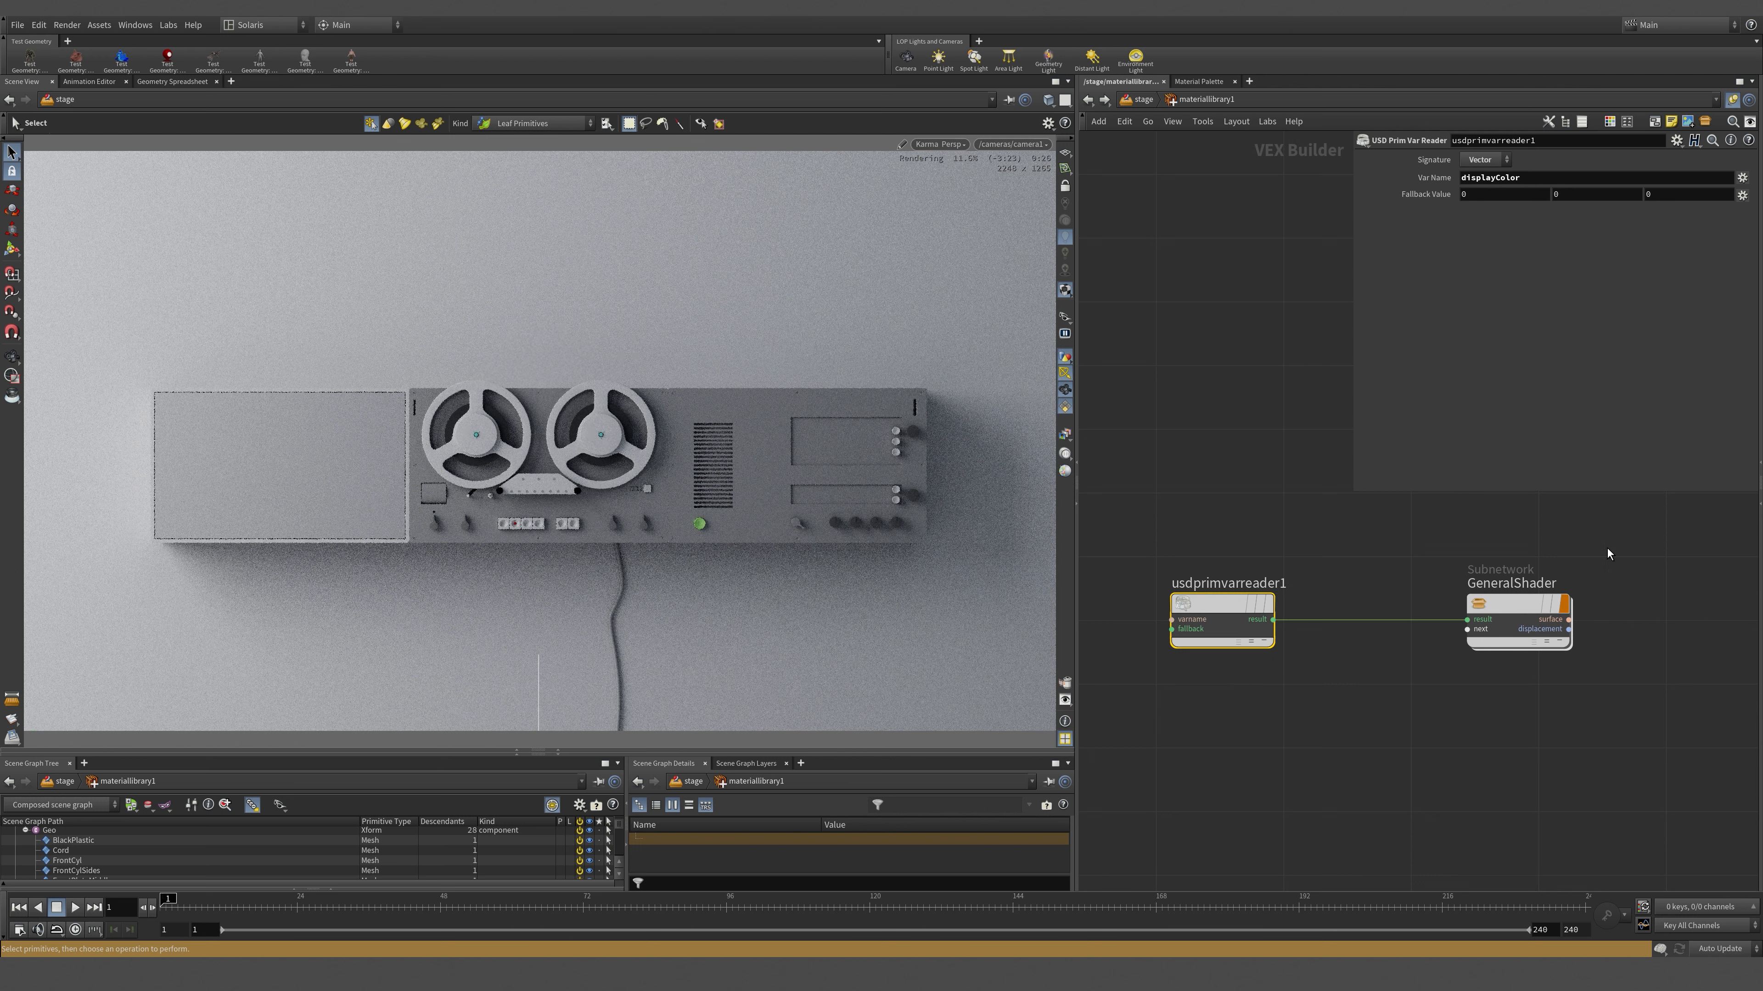
# - Duplicate the GeneralShader subnetwork below the original, keeping its connection to the prim var reader
pyautogui.moveTo(1399, 540); pyautogui.dragTo(1693, 703)
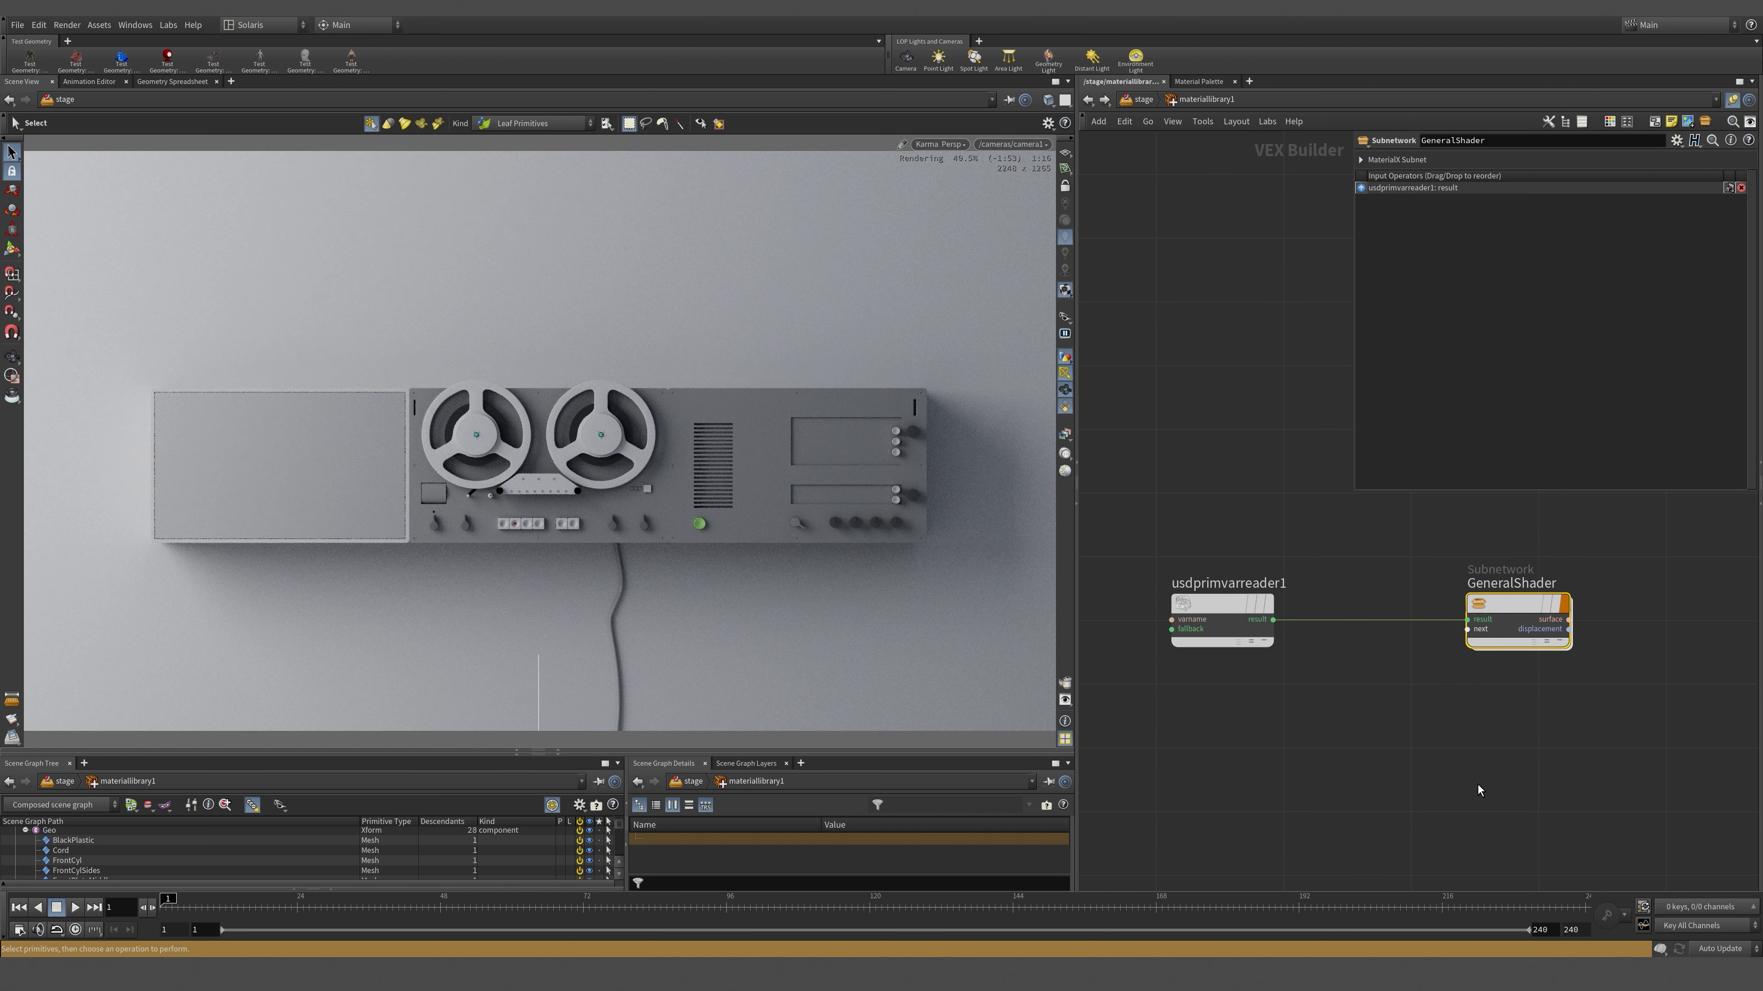
pyautogui.moveTo(1437, 712); pyautogui.dragTo(1404, 681, button='middle')
pyautogui.scroll(-2, 1483, 703)
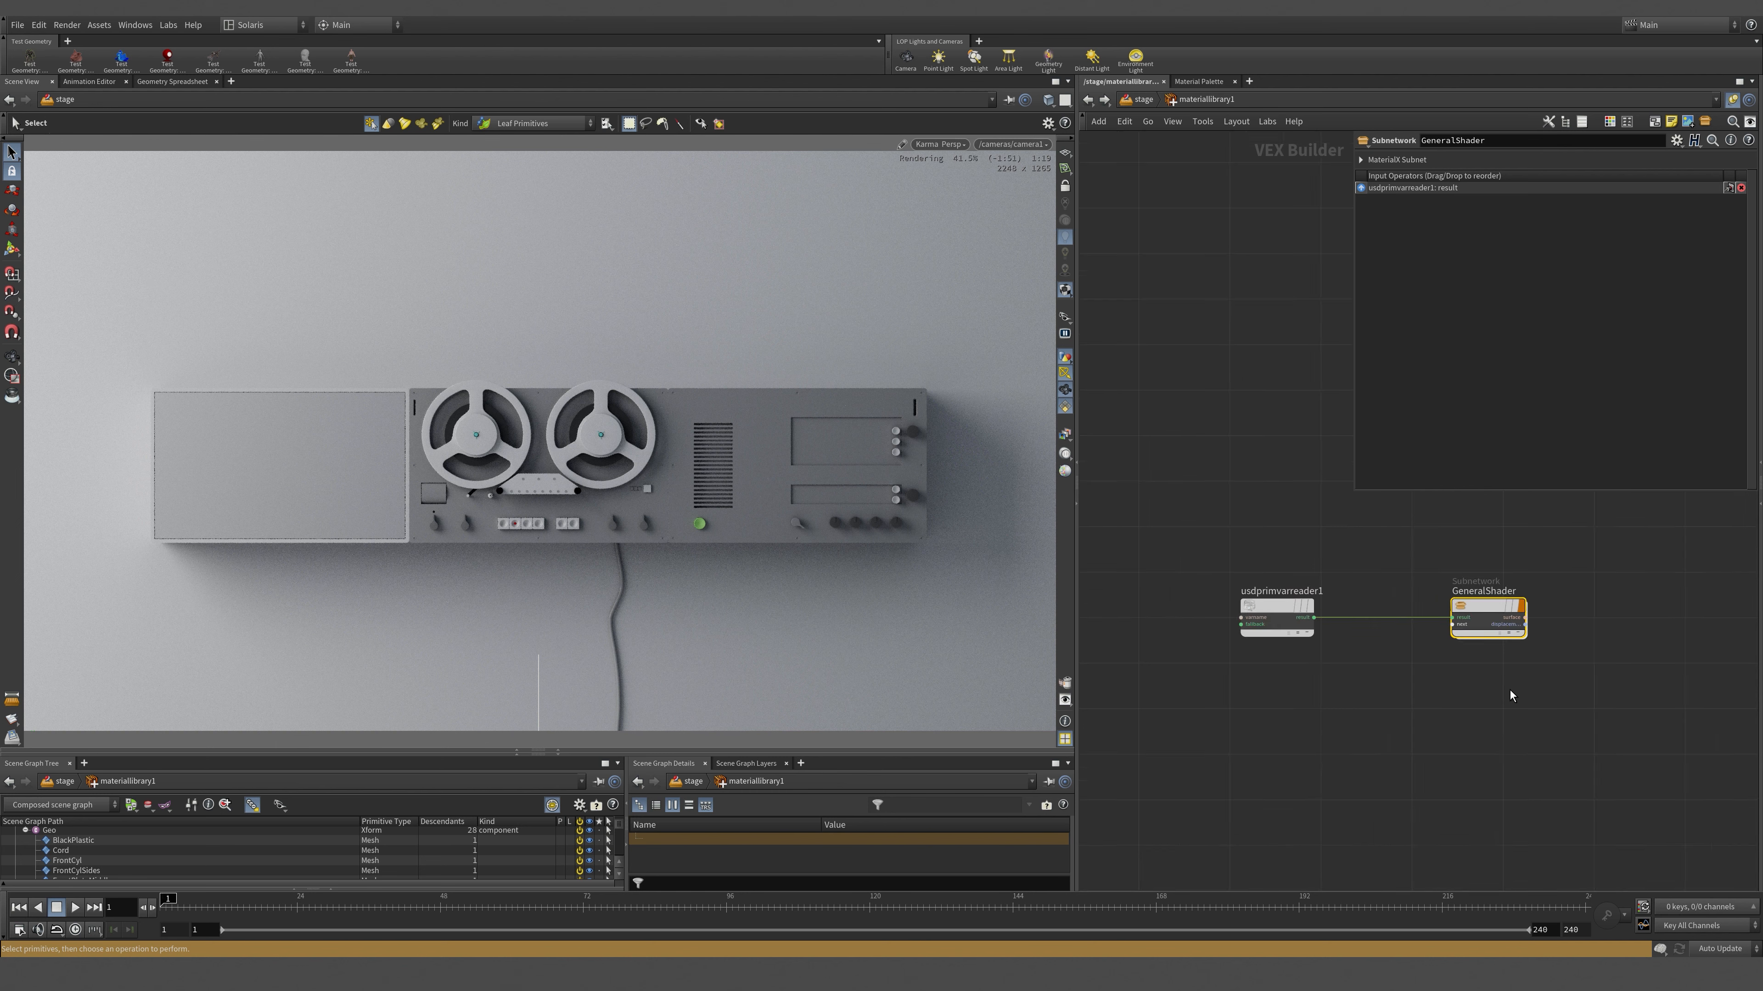
pyautogui.scroll(4, 1513, 698)
pyautogui.moveTo(1530, 688); pyautogui.dragTo(1531, 689)
pyautogui.moveTo(1531, 687); pyautogui.dragTo(1521, 607, button='middle')
pyautogui.keyDown('alt'); pyautogui.moveTo(1513, 570); pyautogui.dragTo(1523, 727); pyautogui.keyUp('alt')
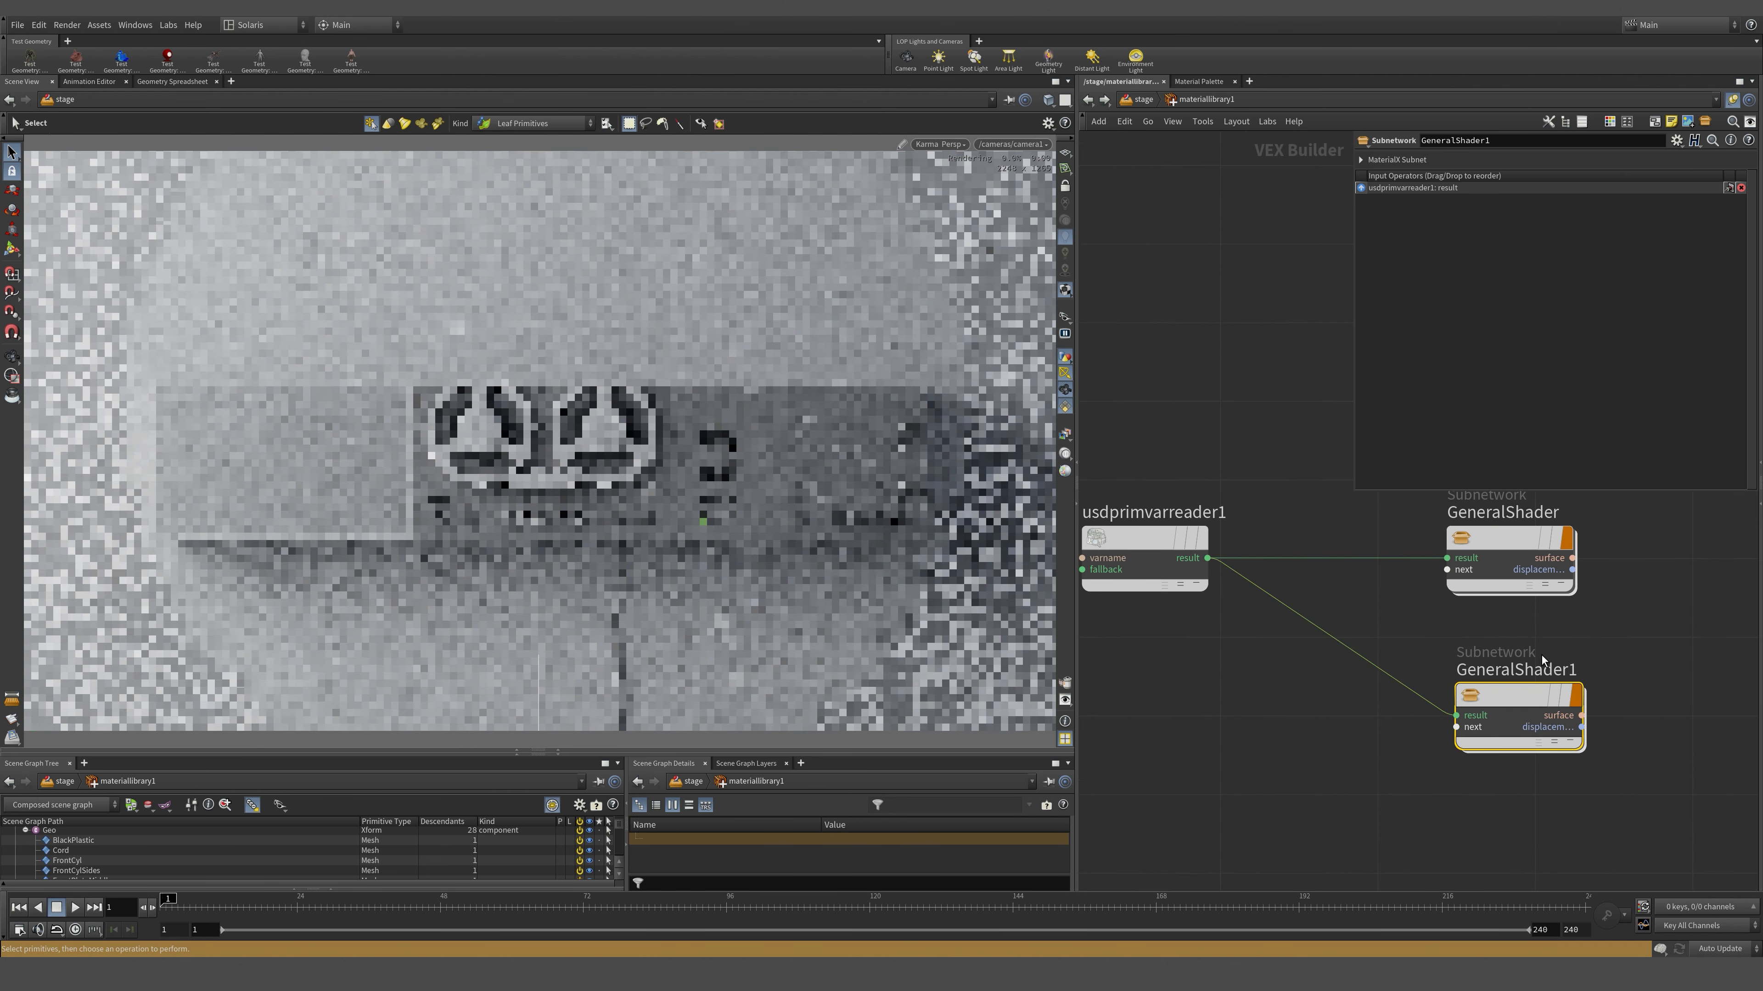
# - Rename the duplicated shader subnetwork as MetalBrushed_001
pyautogui.doubleClick(1522, 672)
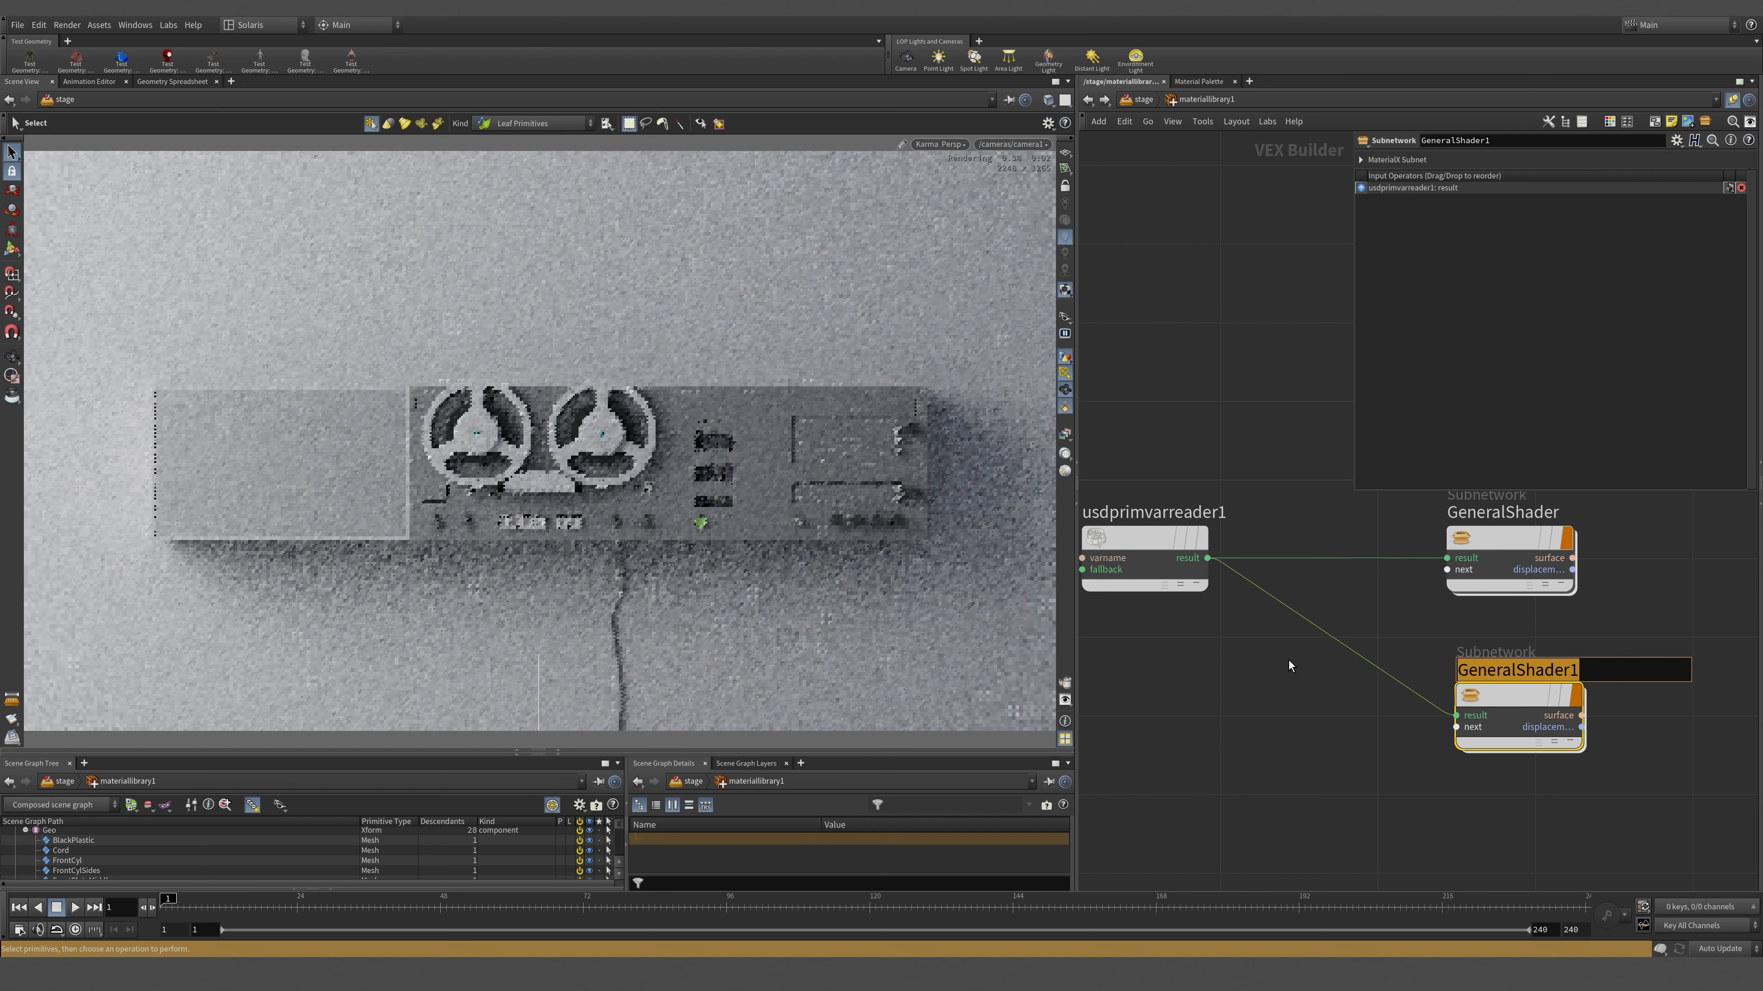
pyautogui.write('MetalBrushed_001')
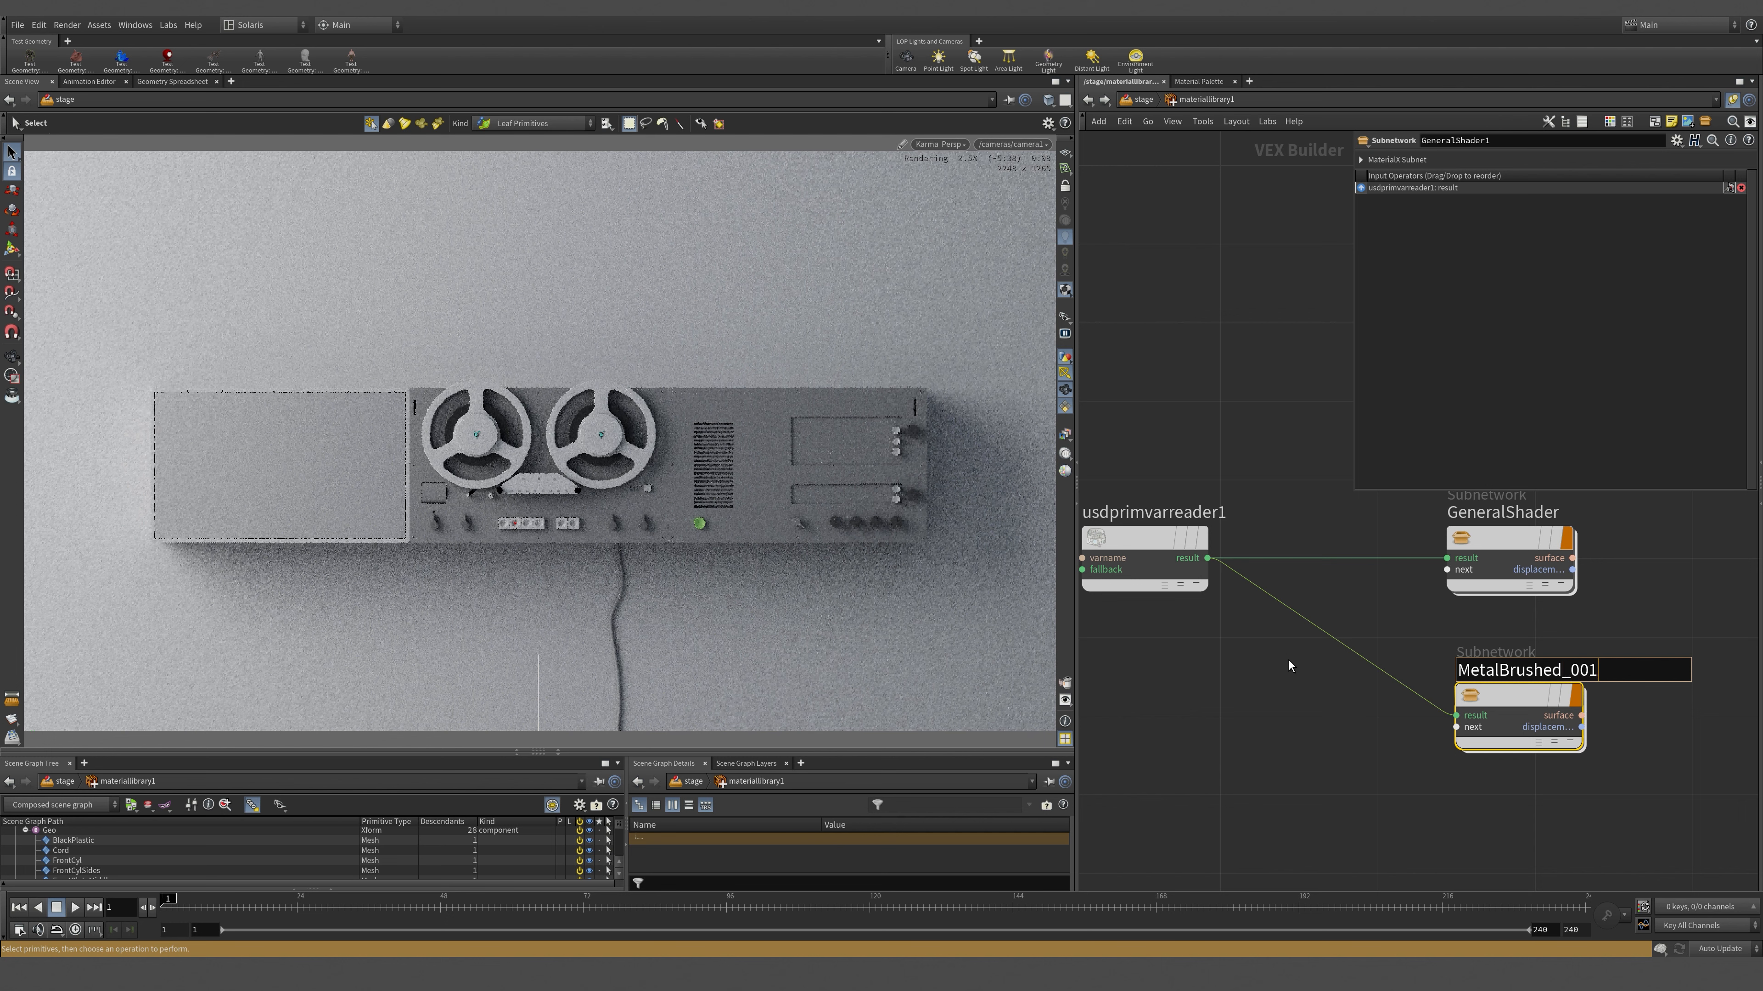
pyautogui.press('Return')
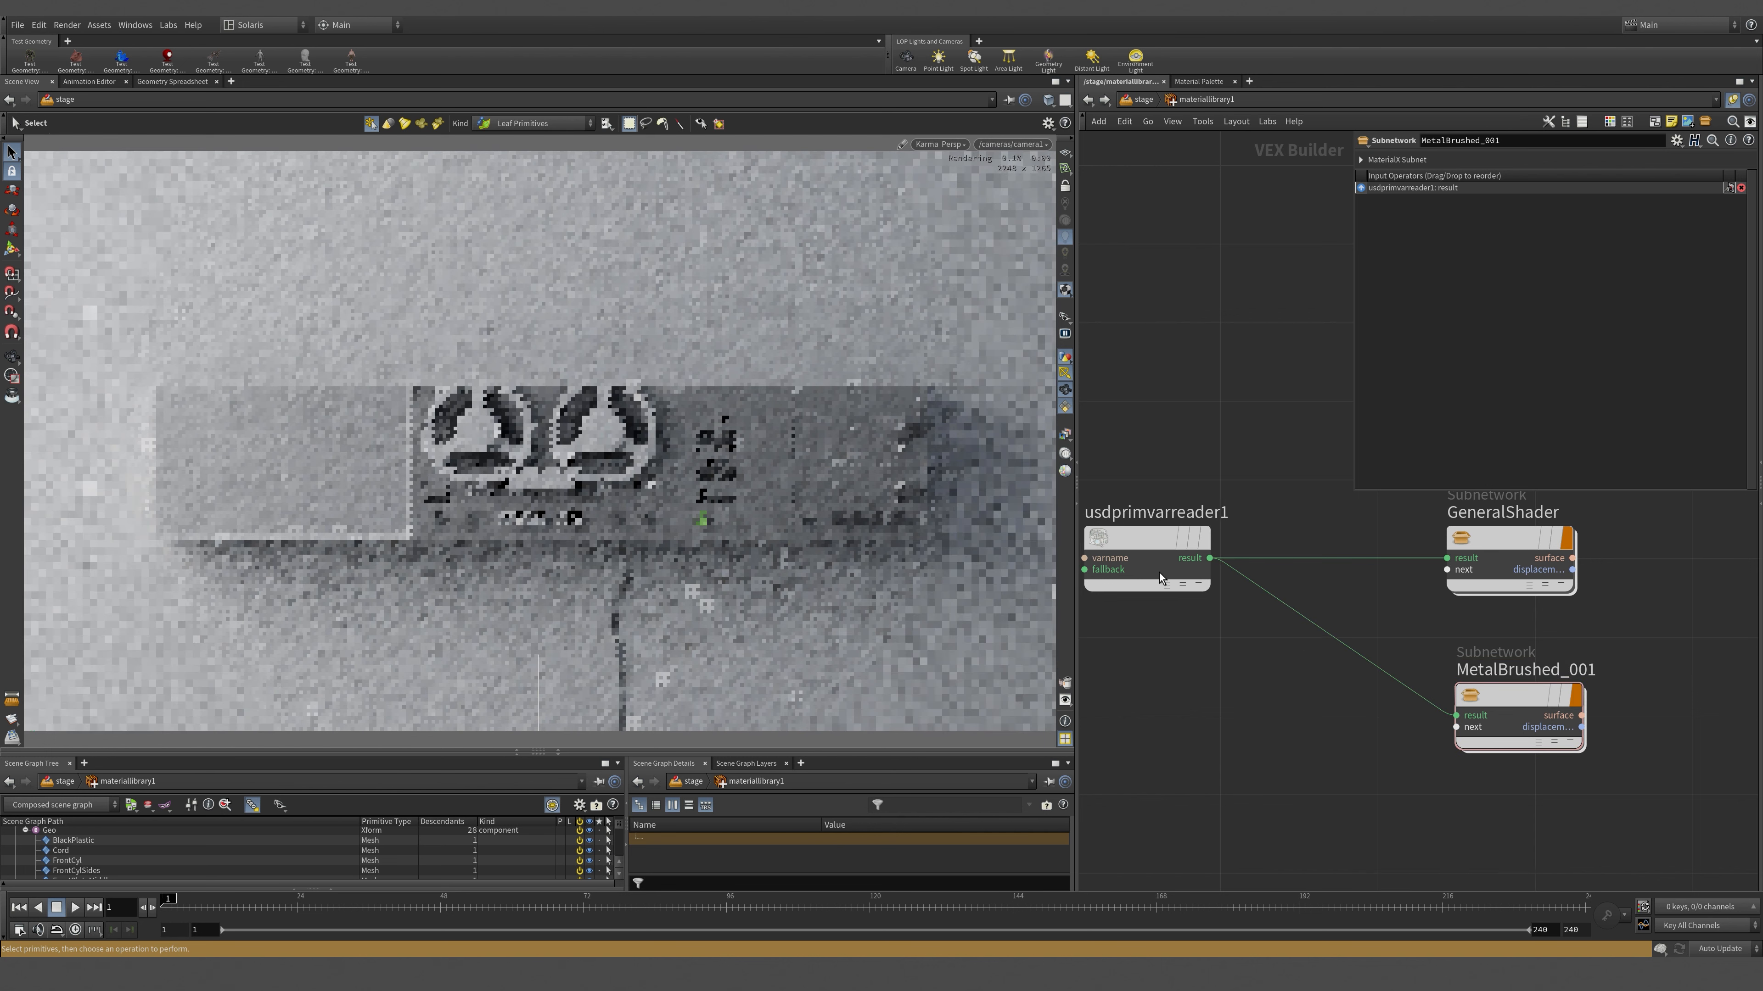
# - Center the usdprimvarreader1 node between the two shaders and auto-fill the material library's list at stage level
pyautogui.moveTo(1159, 573); pyautogui.dragTo(1182, 653)
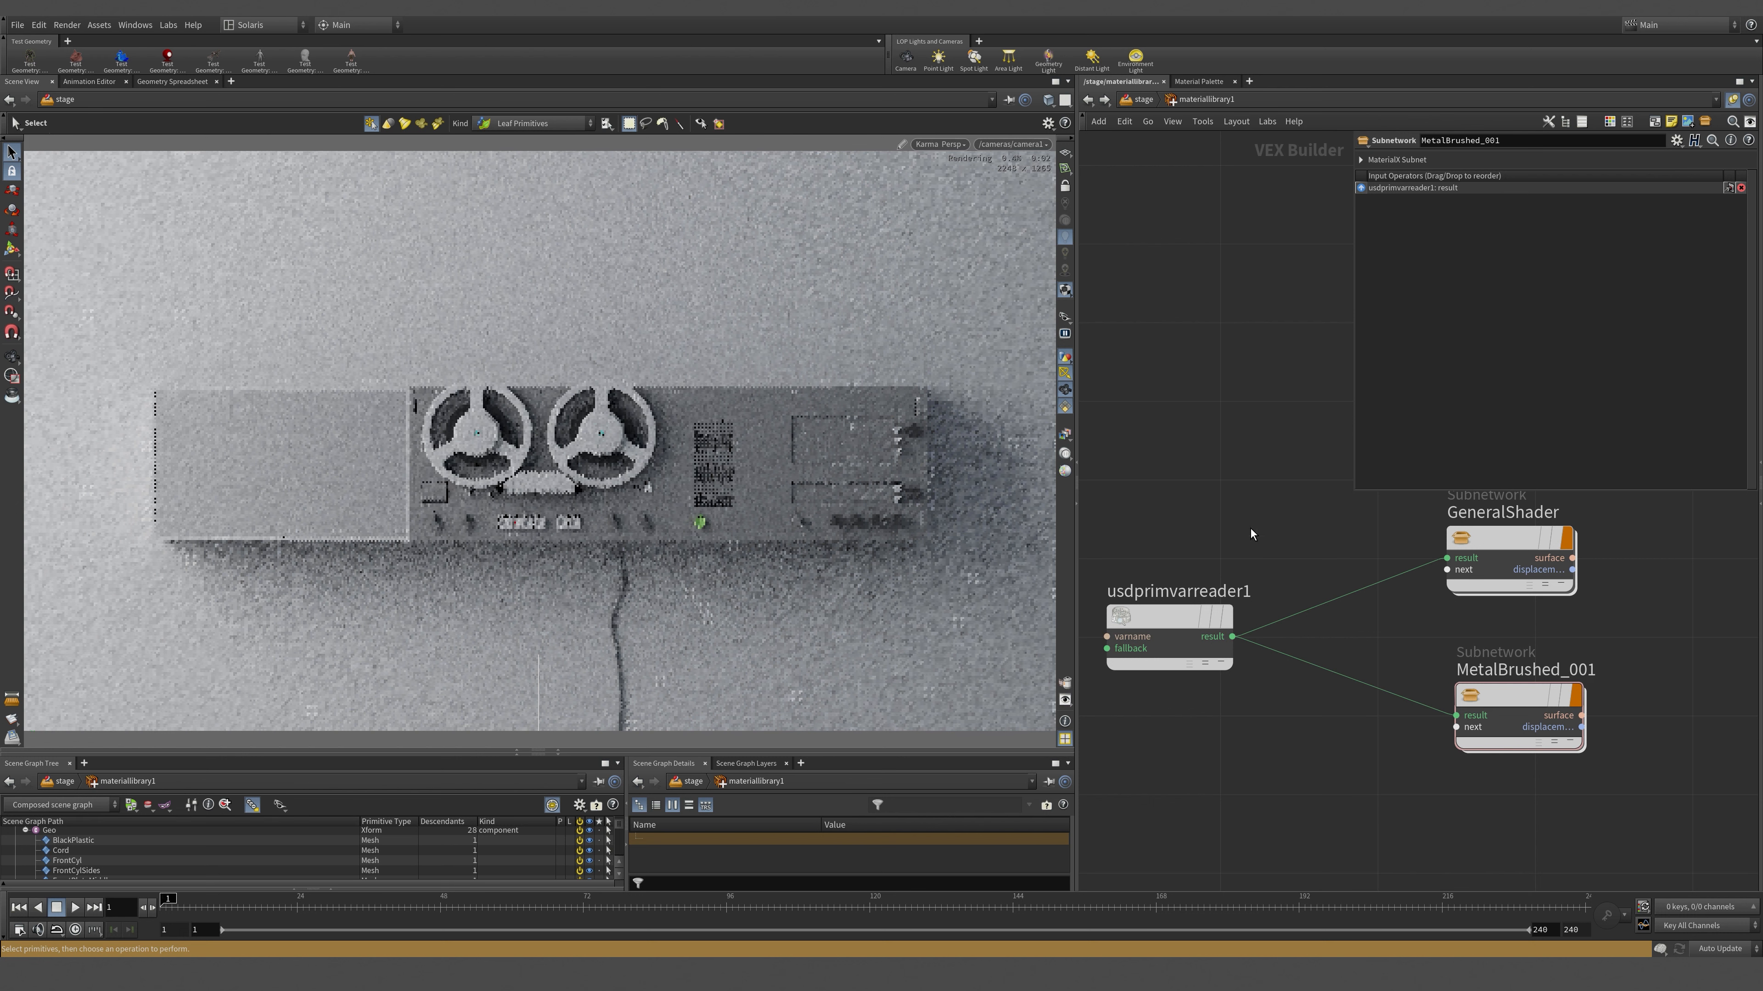
pyautogui.click(1143, 99)
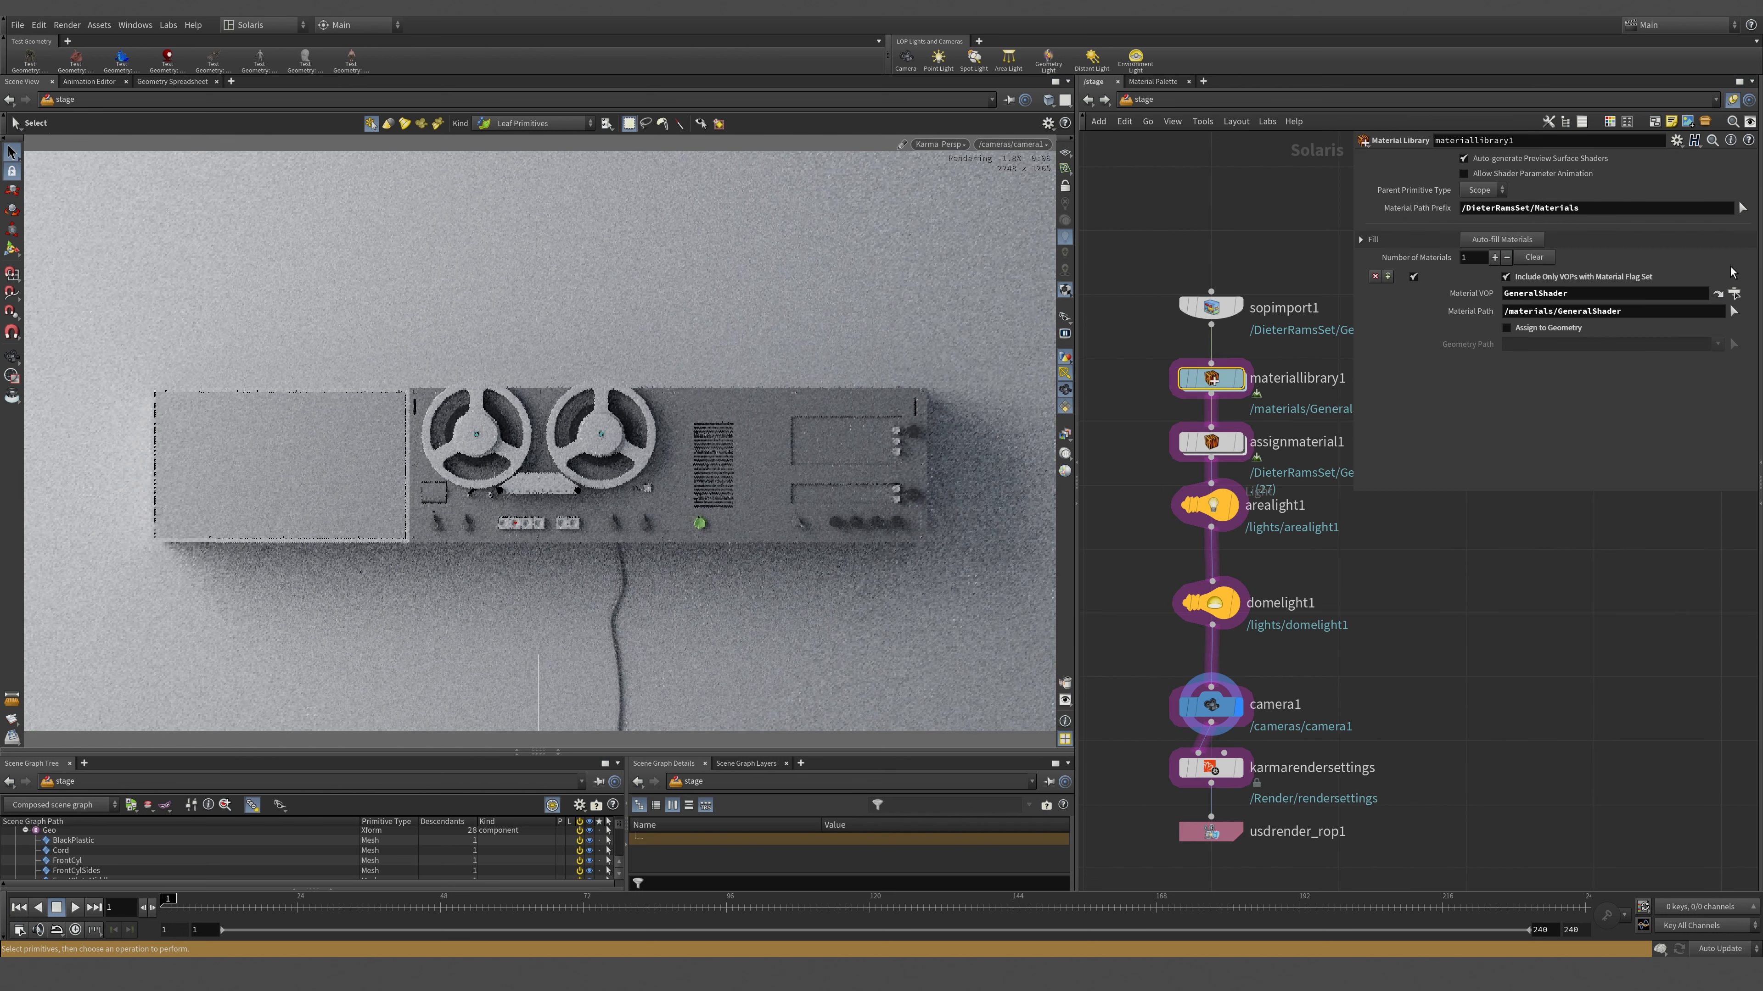
pyautogui.click(1501, 240)
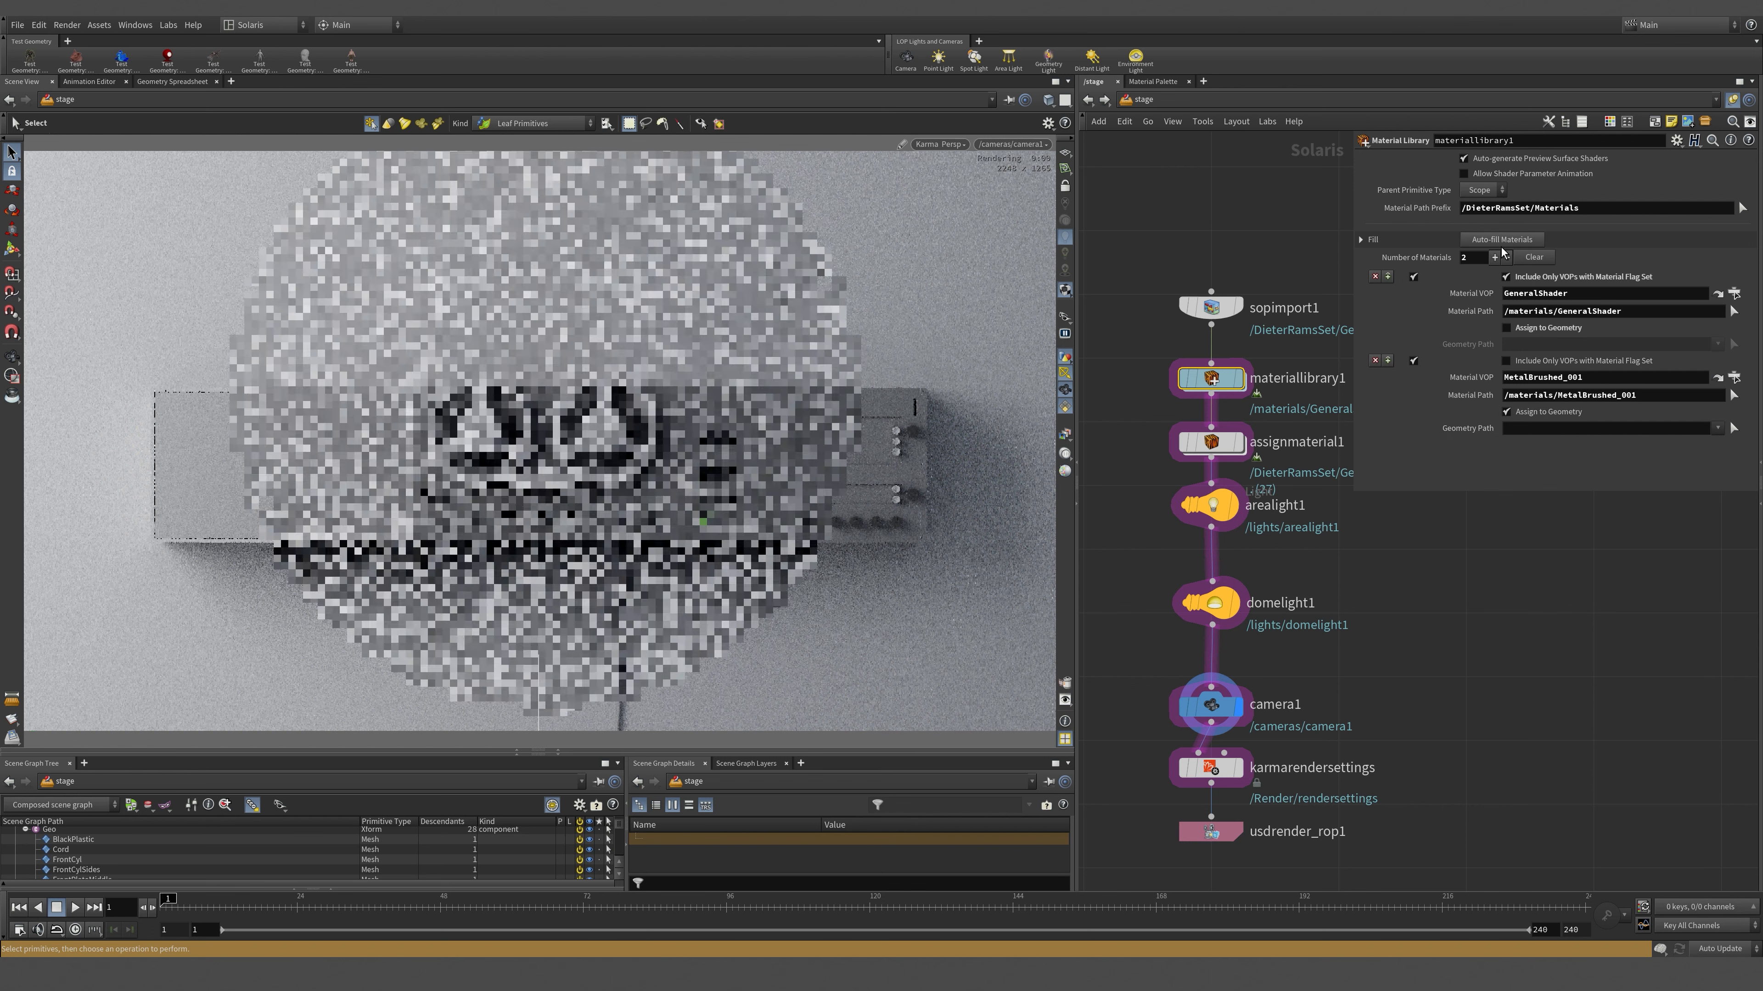
# - Set the number of materials in assignmaterial1 to 2
pyautogui.click(1229, 452)
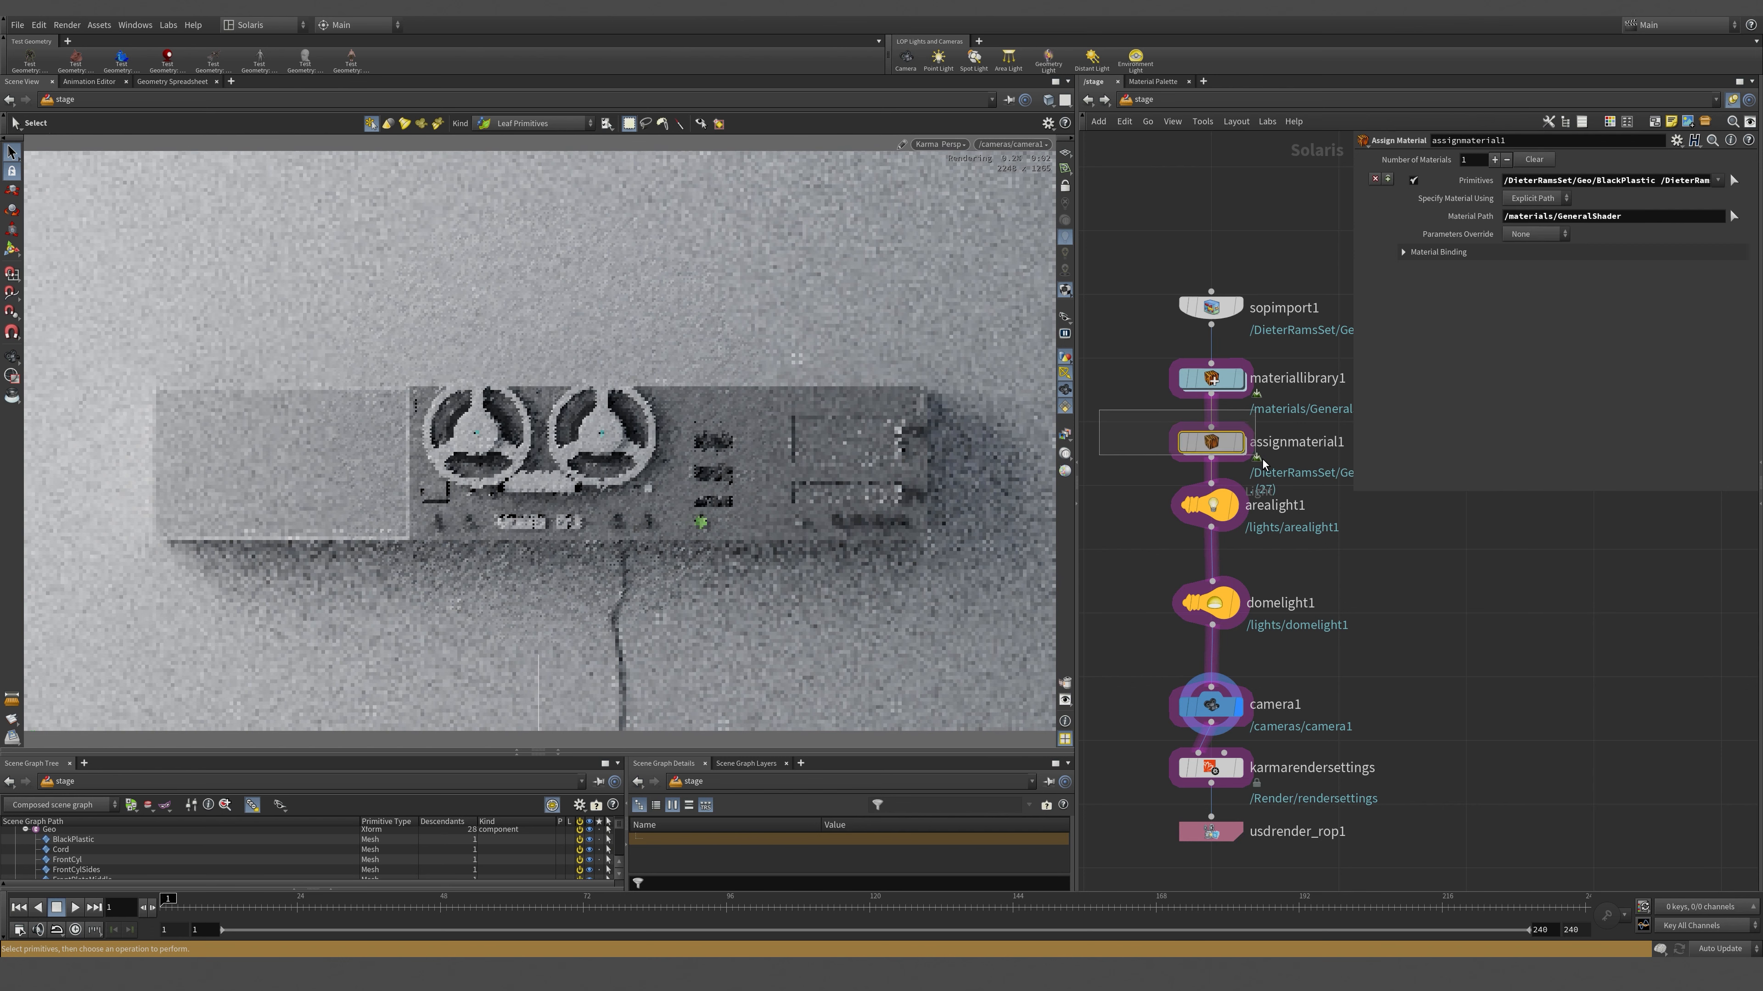
pyautogui.moveTo(1474, 163); pyautogui.dragTo(1421, 168)
pyautogui.write('2')
pyautogui.press('Return')
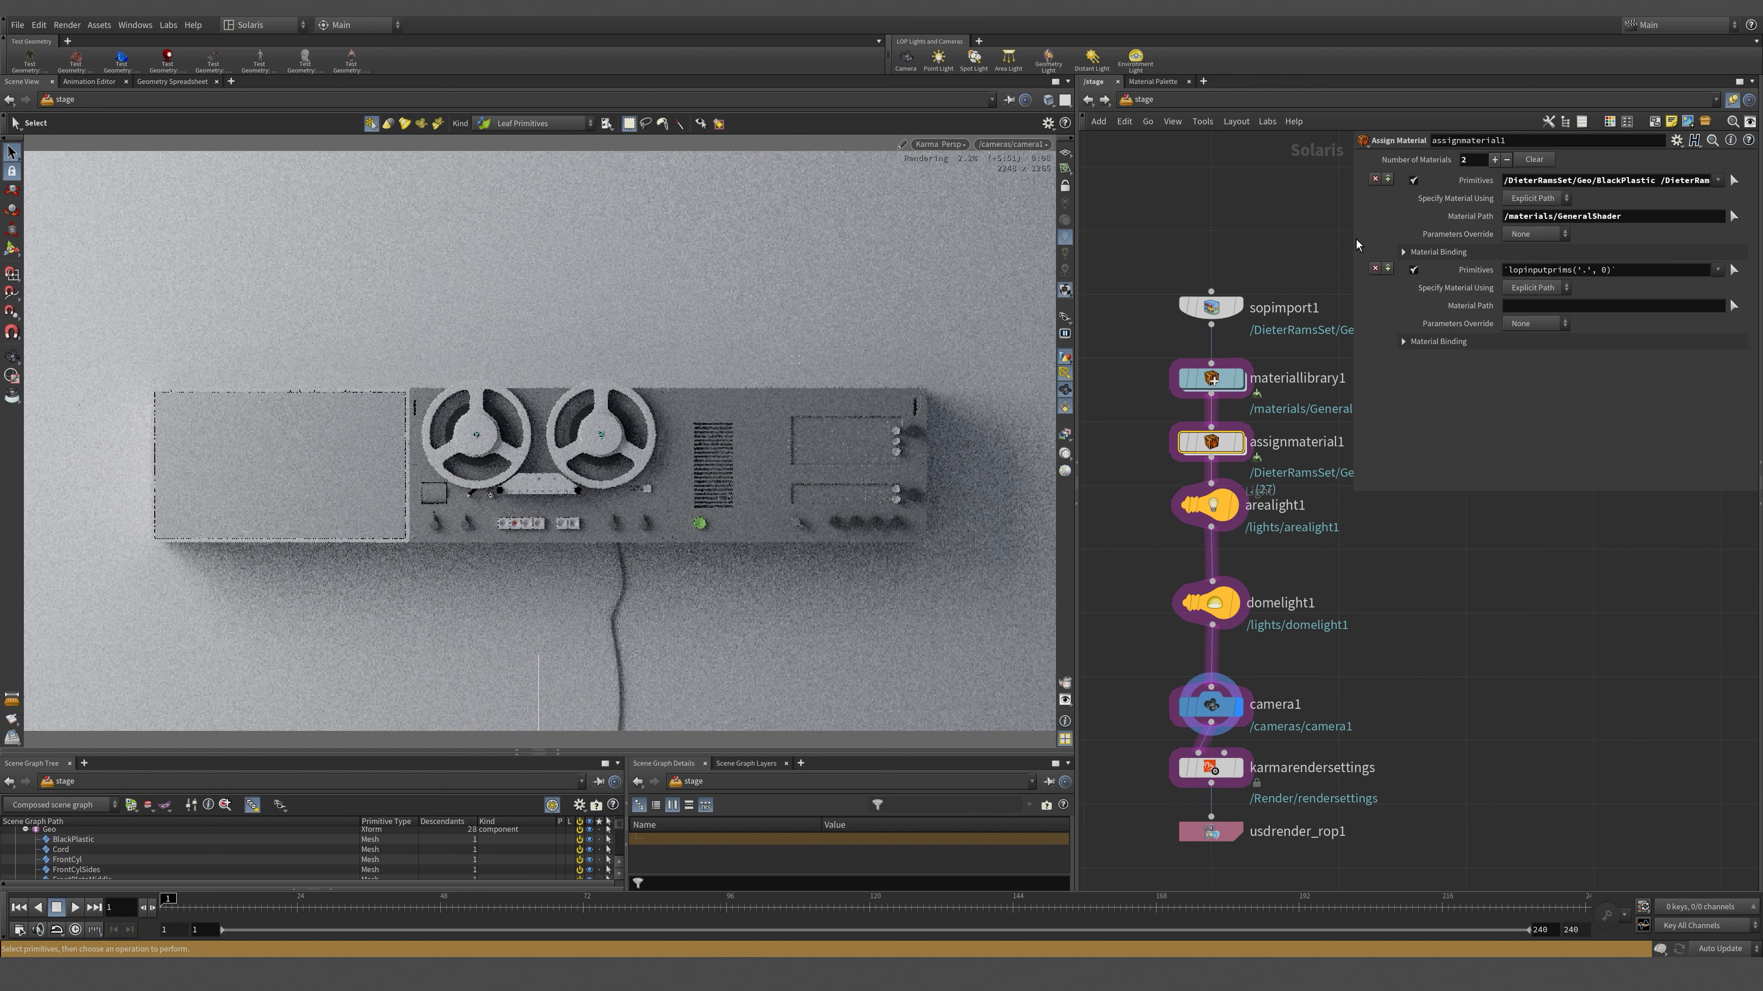
# - Rearrange the panes so the scene graph tree is tall enough to list all Geo meshes and materials
pyautogui.moveTo(1348, 232); pyautogui.dragTo(394, 236)
pyautogui.moveTo(1108, 229); pyautogui.dragTo(1232, 250)
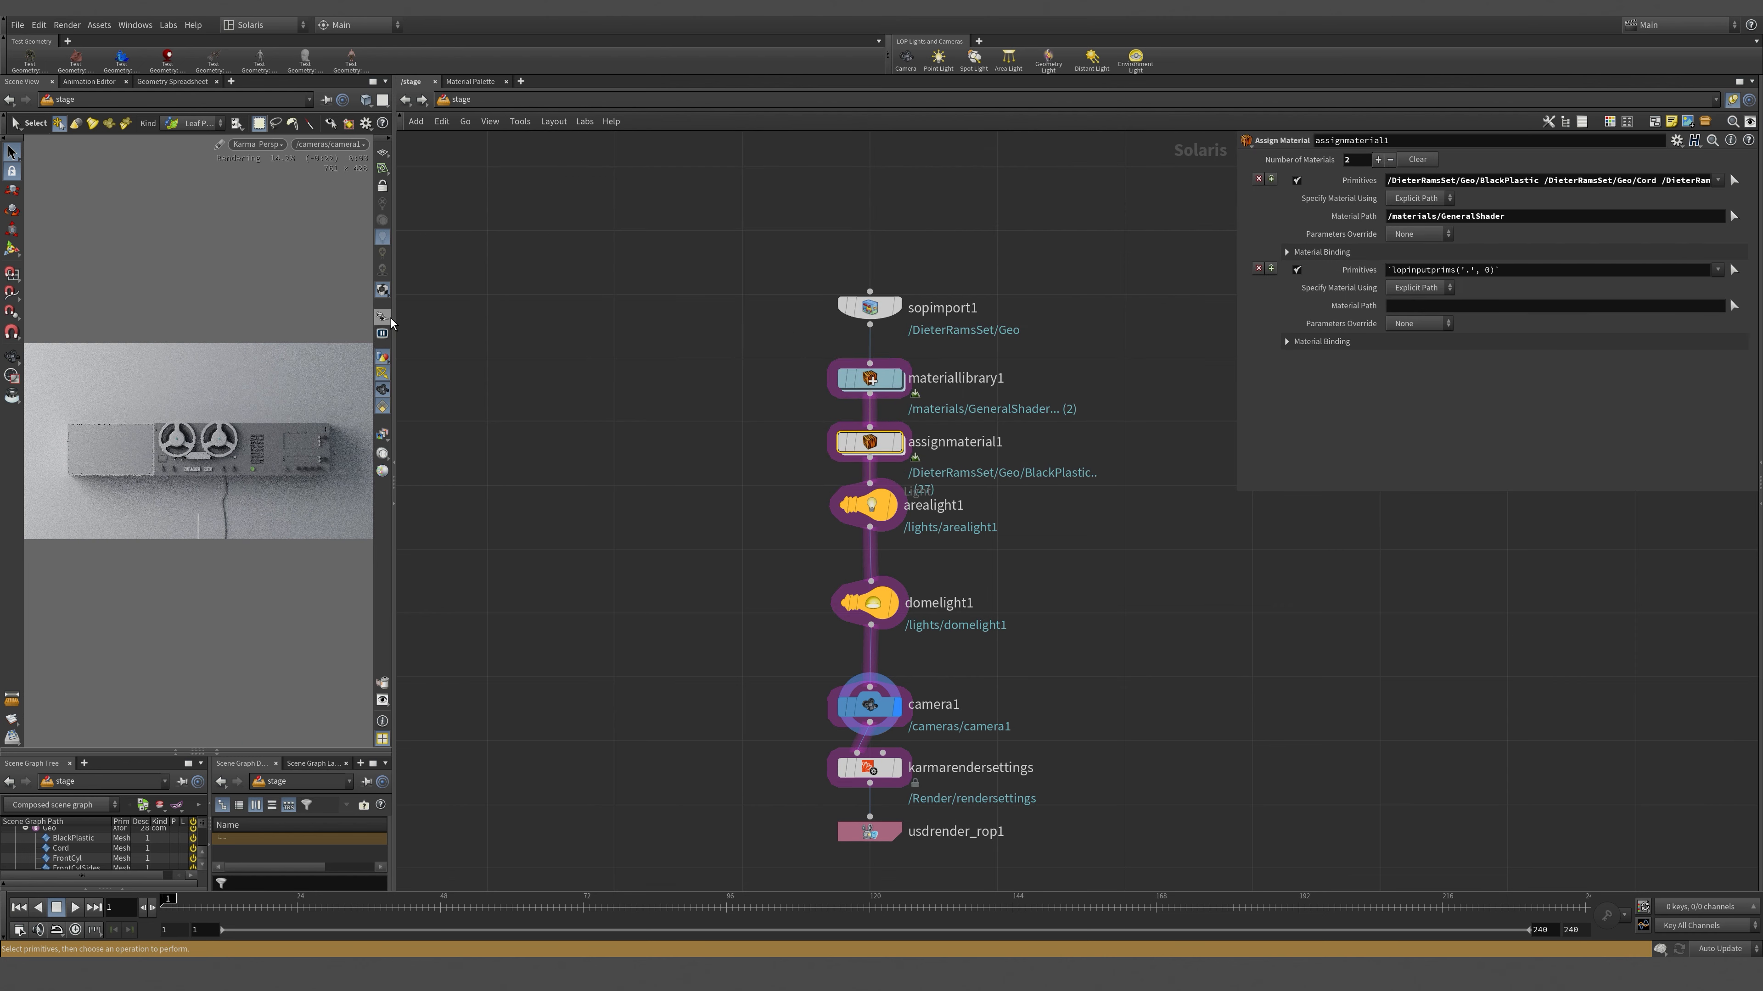
pyautogui.moveTo(393, 321); pyautogui.dragTo(1161, 319)
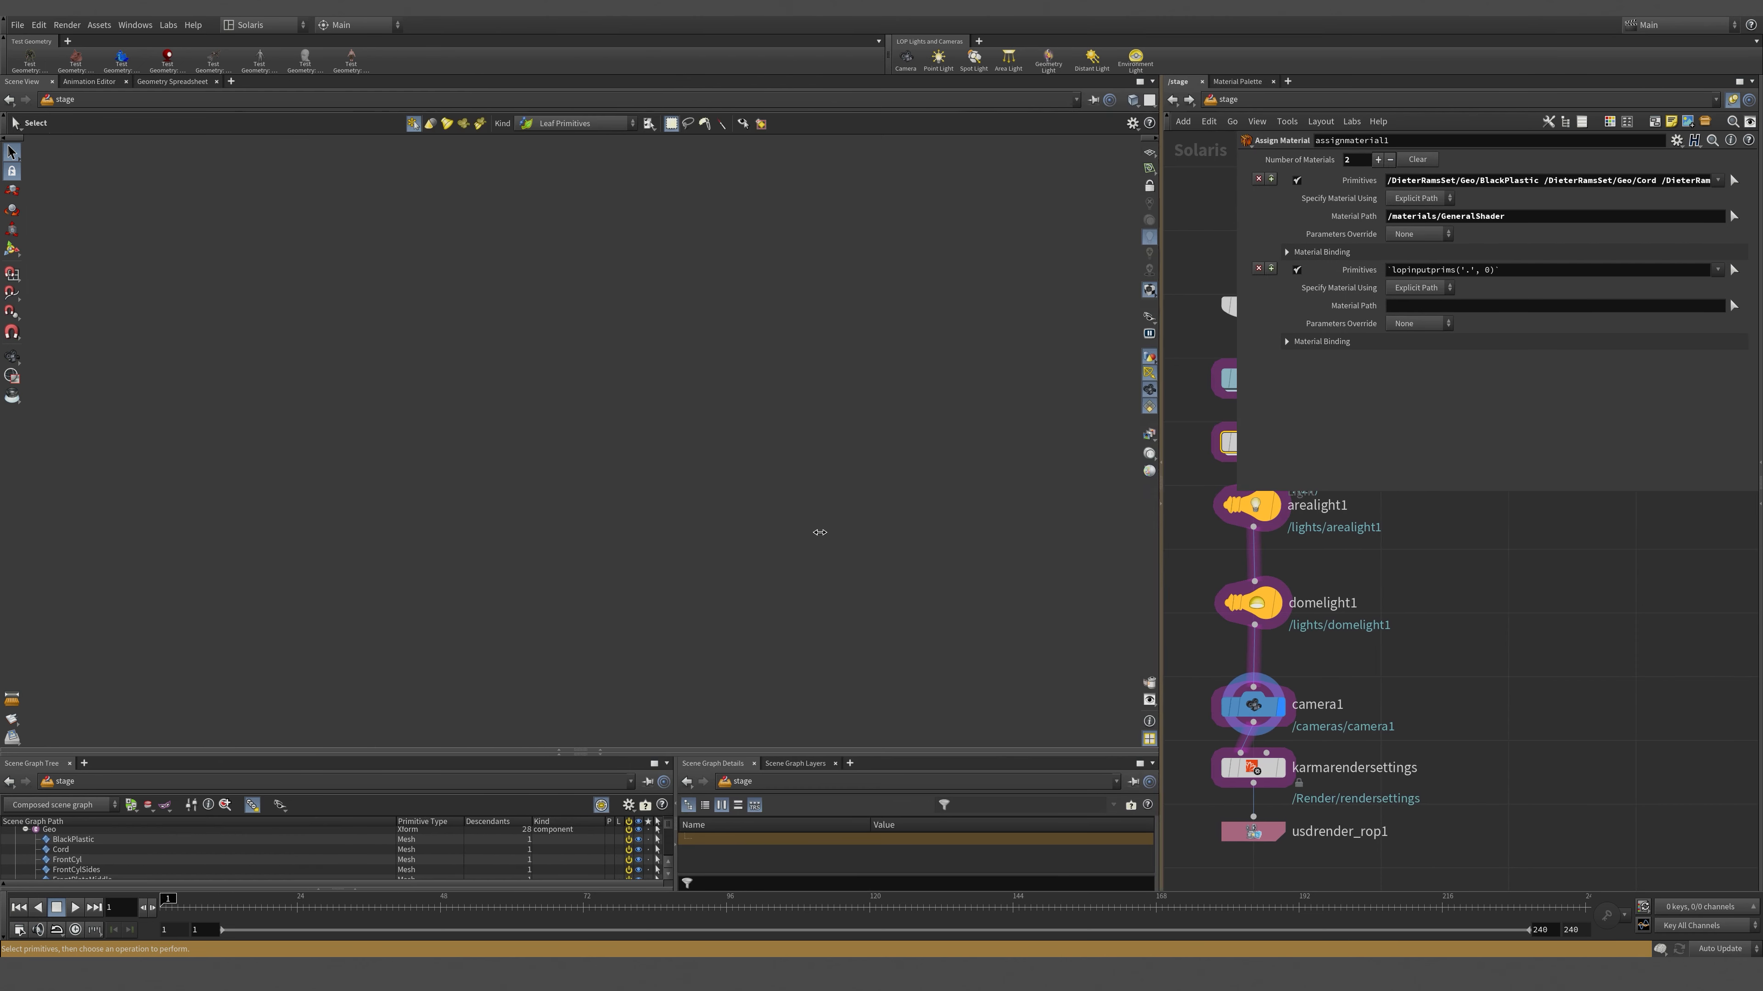
pyautogui.moveTo(228, 755); pyautogui.dragTo(229, 435)
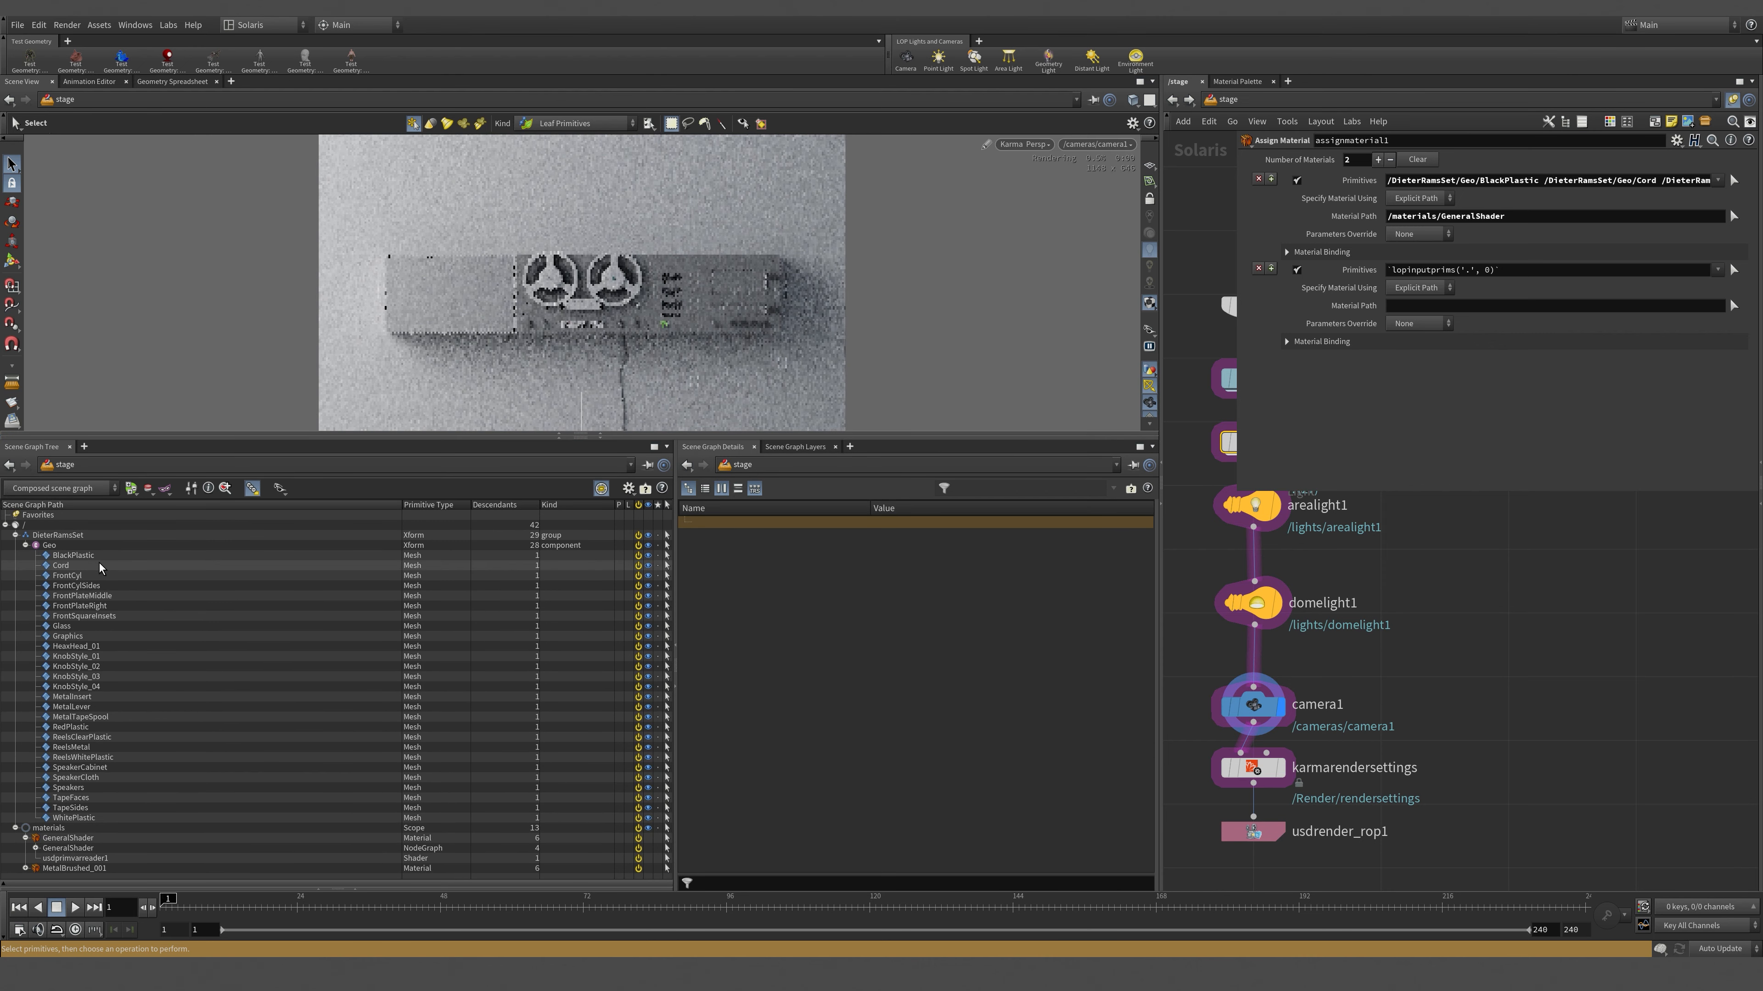
# - Set the GeneralShader assignment's primitives to all Geo meshes except FrontPlateMiddle and FrontPlateRight
pyautogui.click(103, 556)
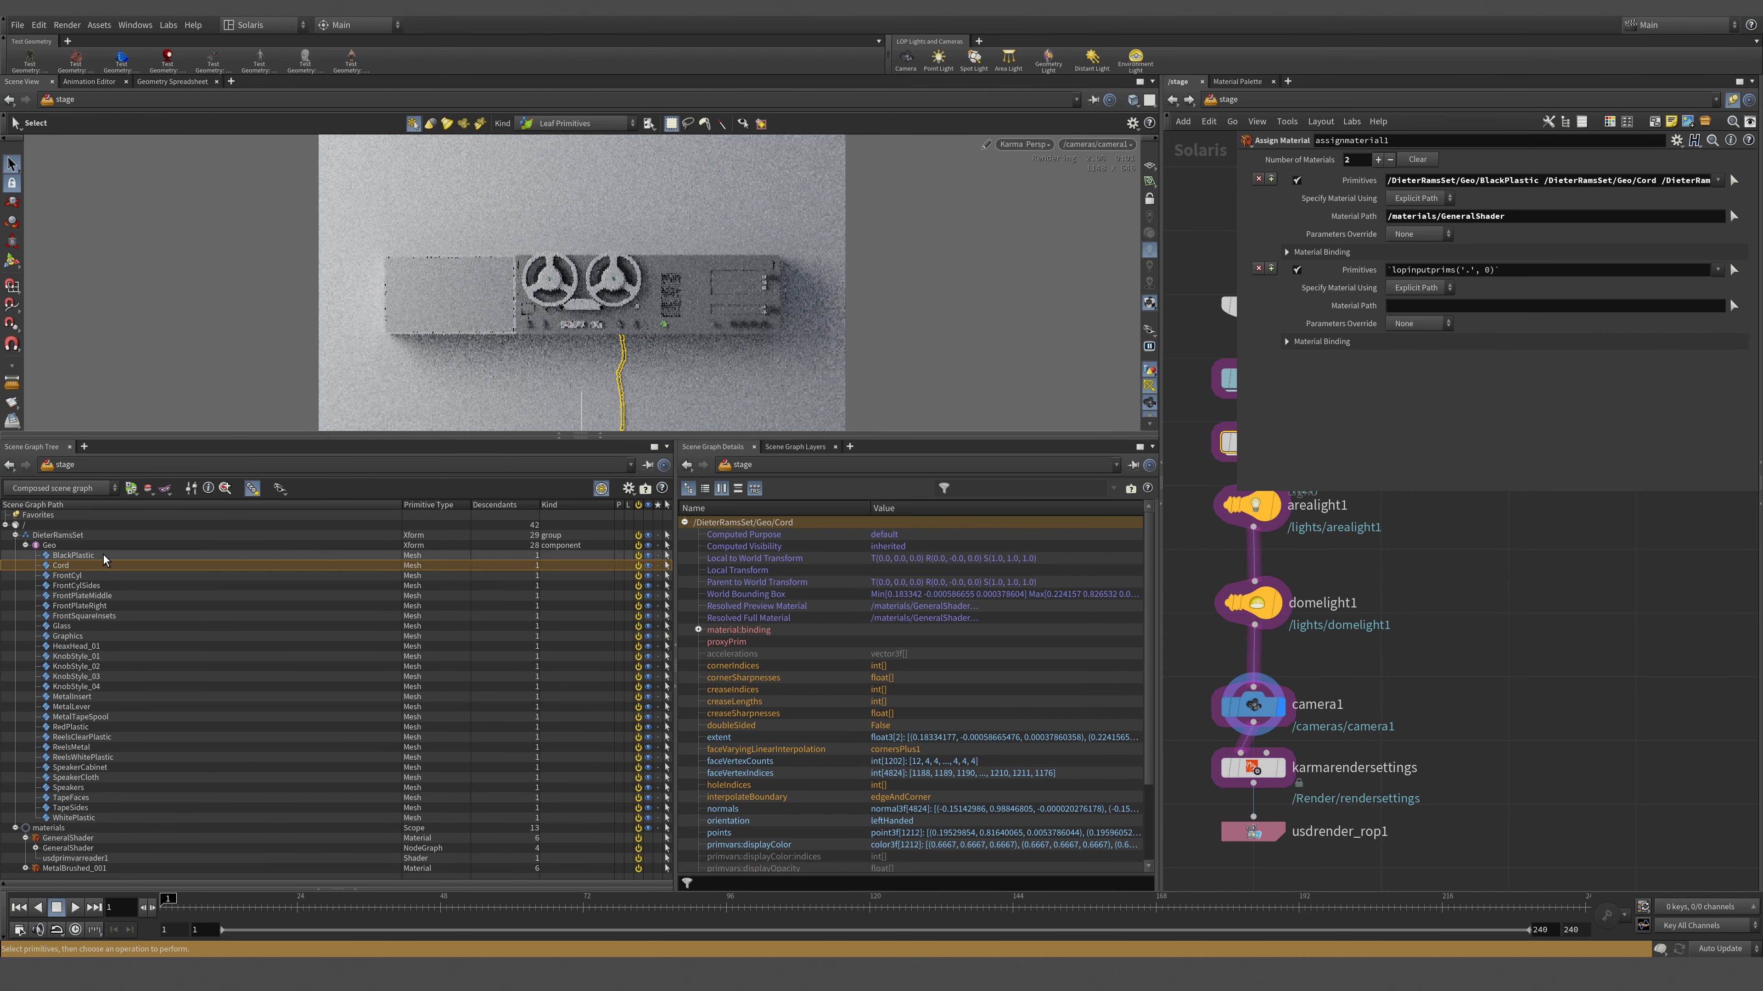
pyautogui.keyDown('shift'); pyautogui.click(103, 817); pyautogui.keyUp('shift')
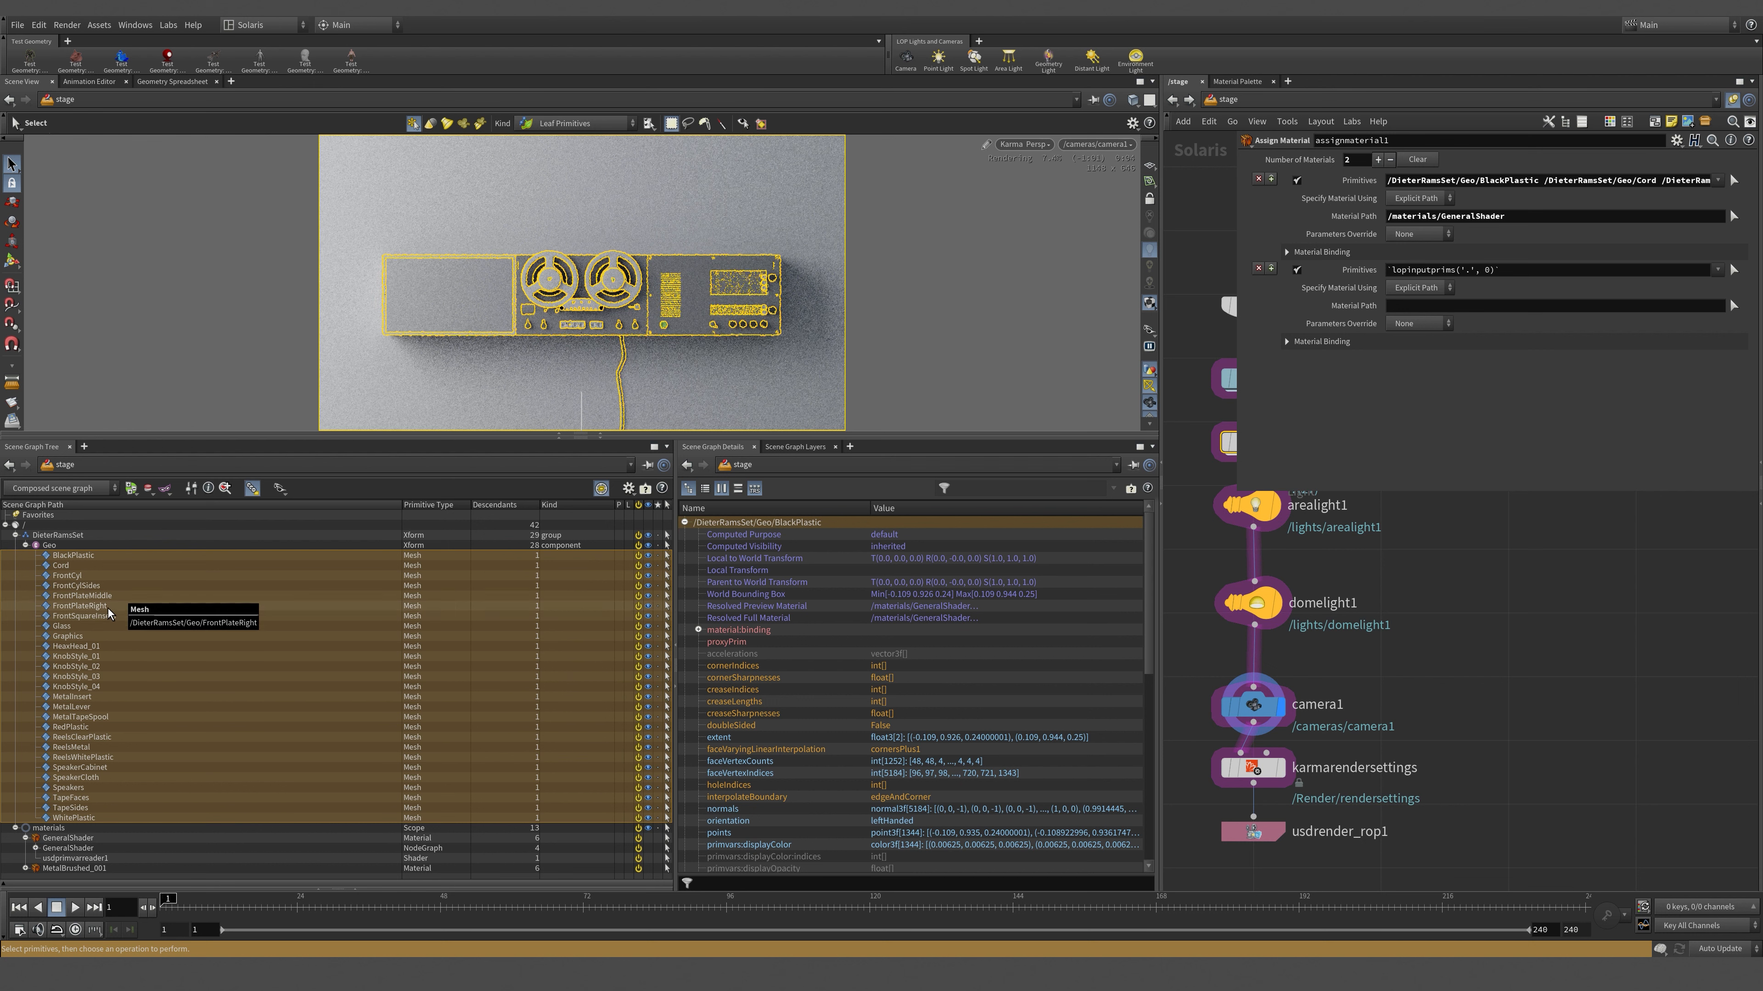
pyautogui.keyDown('ctrl'); pyautogui.click(156, 605); pyautogui.keyUp('ctrl')
pyautogui.keyDown('ctrl'); pyautogui.click(135, 596); pyautogui.keyUp('ctrl')
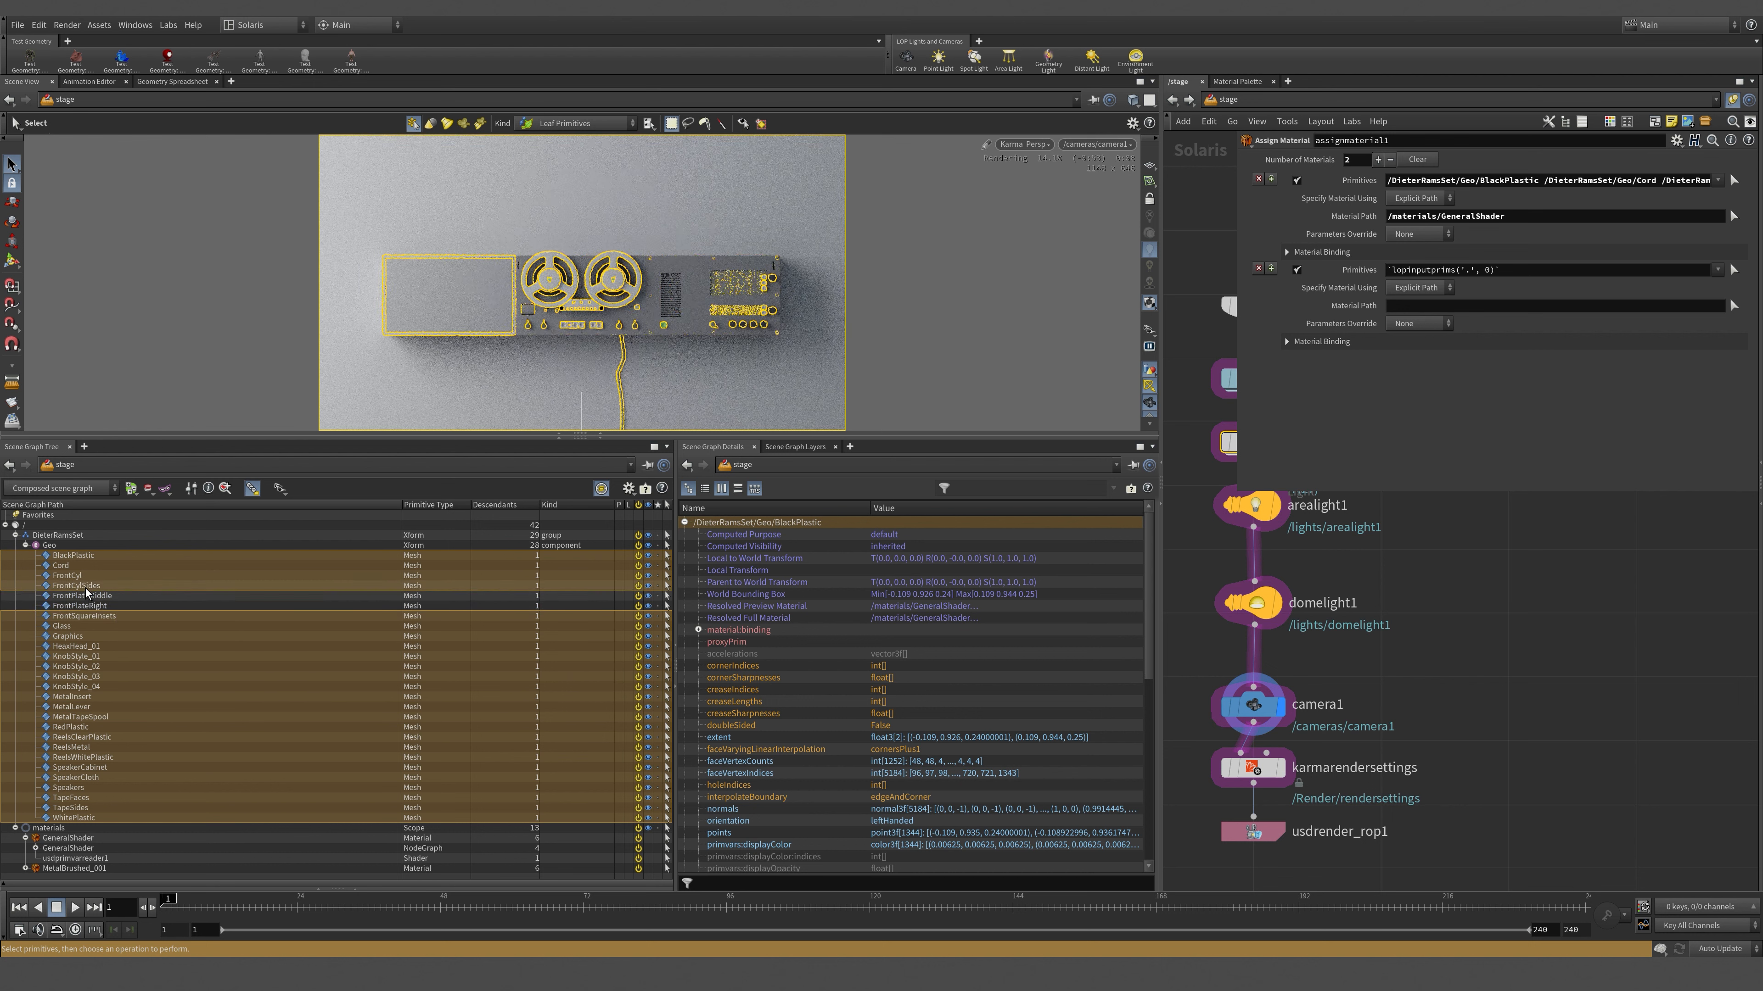
pyautogui.moveTo(85, 587); pyautogui.dragTo(1526, 182)
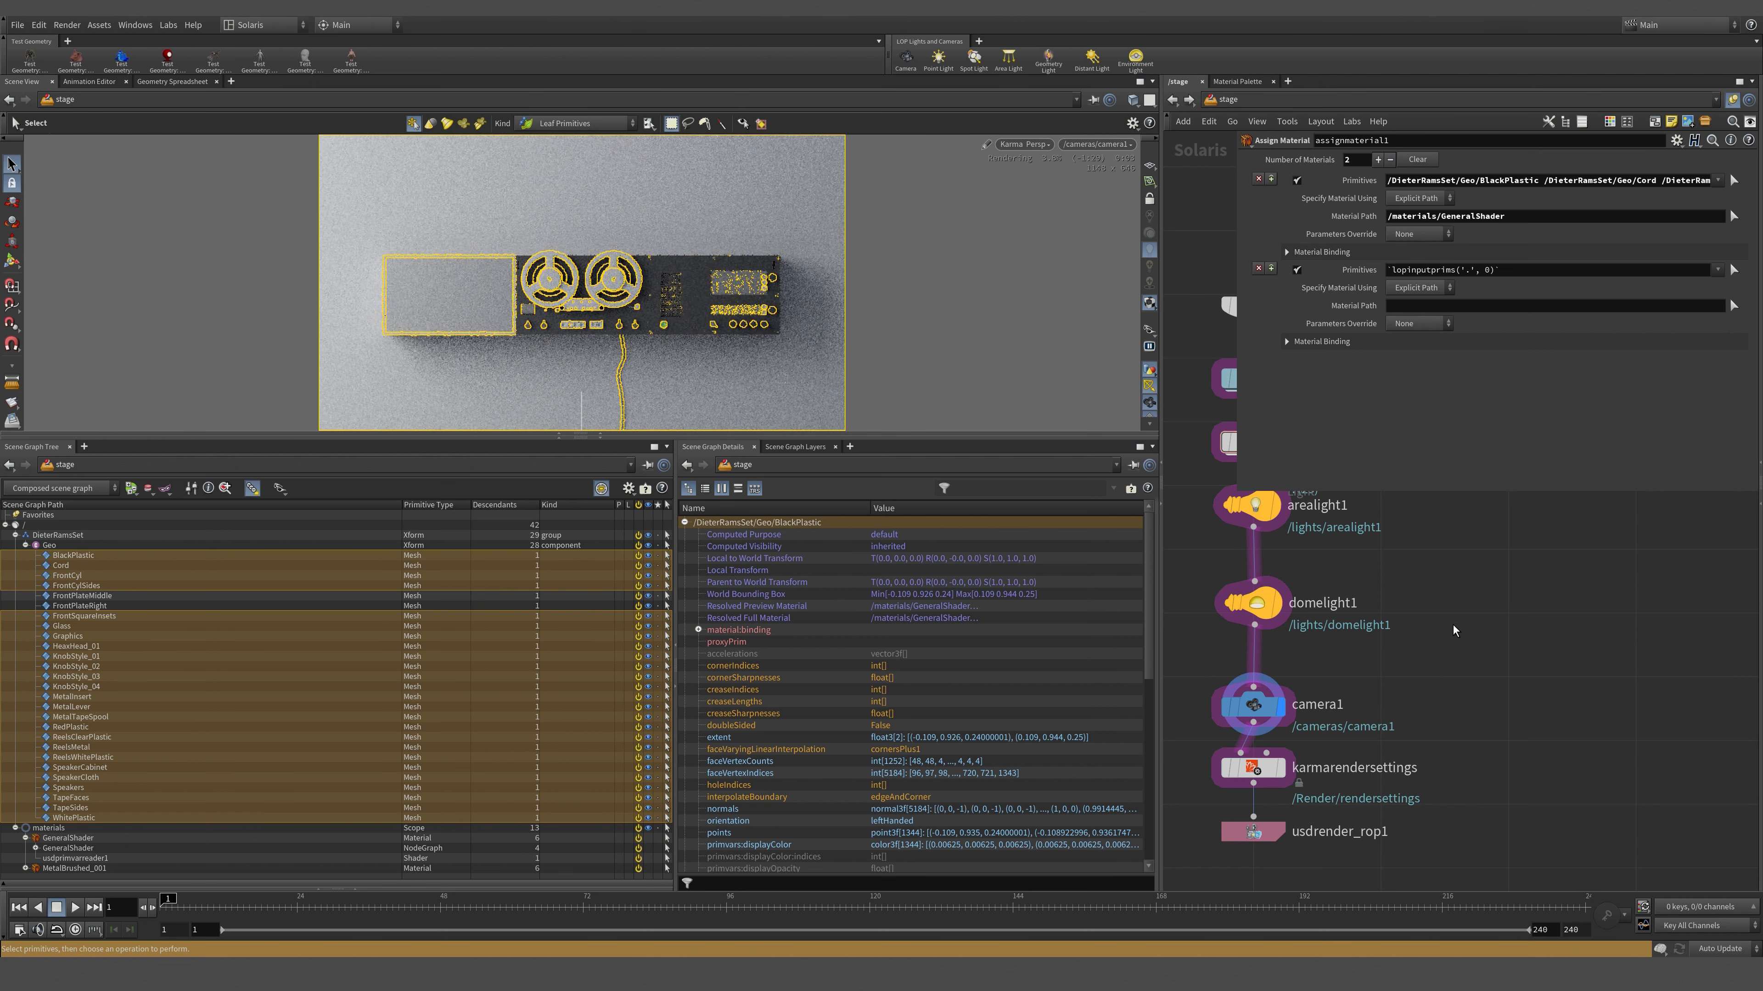
# - Assign /materials/MetalBrushed_001 to the FrontPlateMiddle and FrontPlateRight meshes in the second material entry
pyautogui.moveTo(1453, 625); pyautogui.dragTo(1458, 729, button='middle')
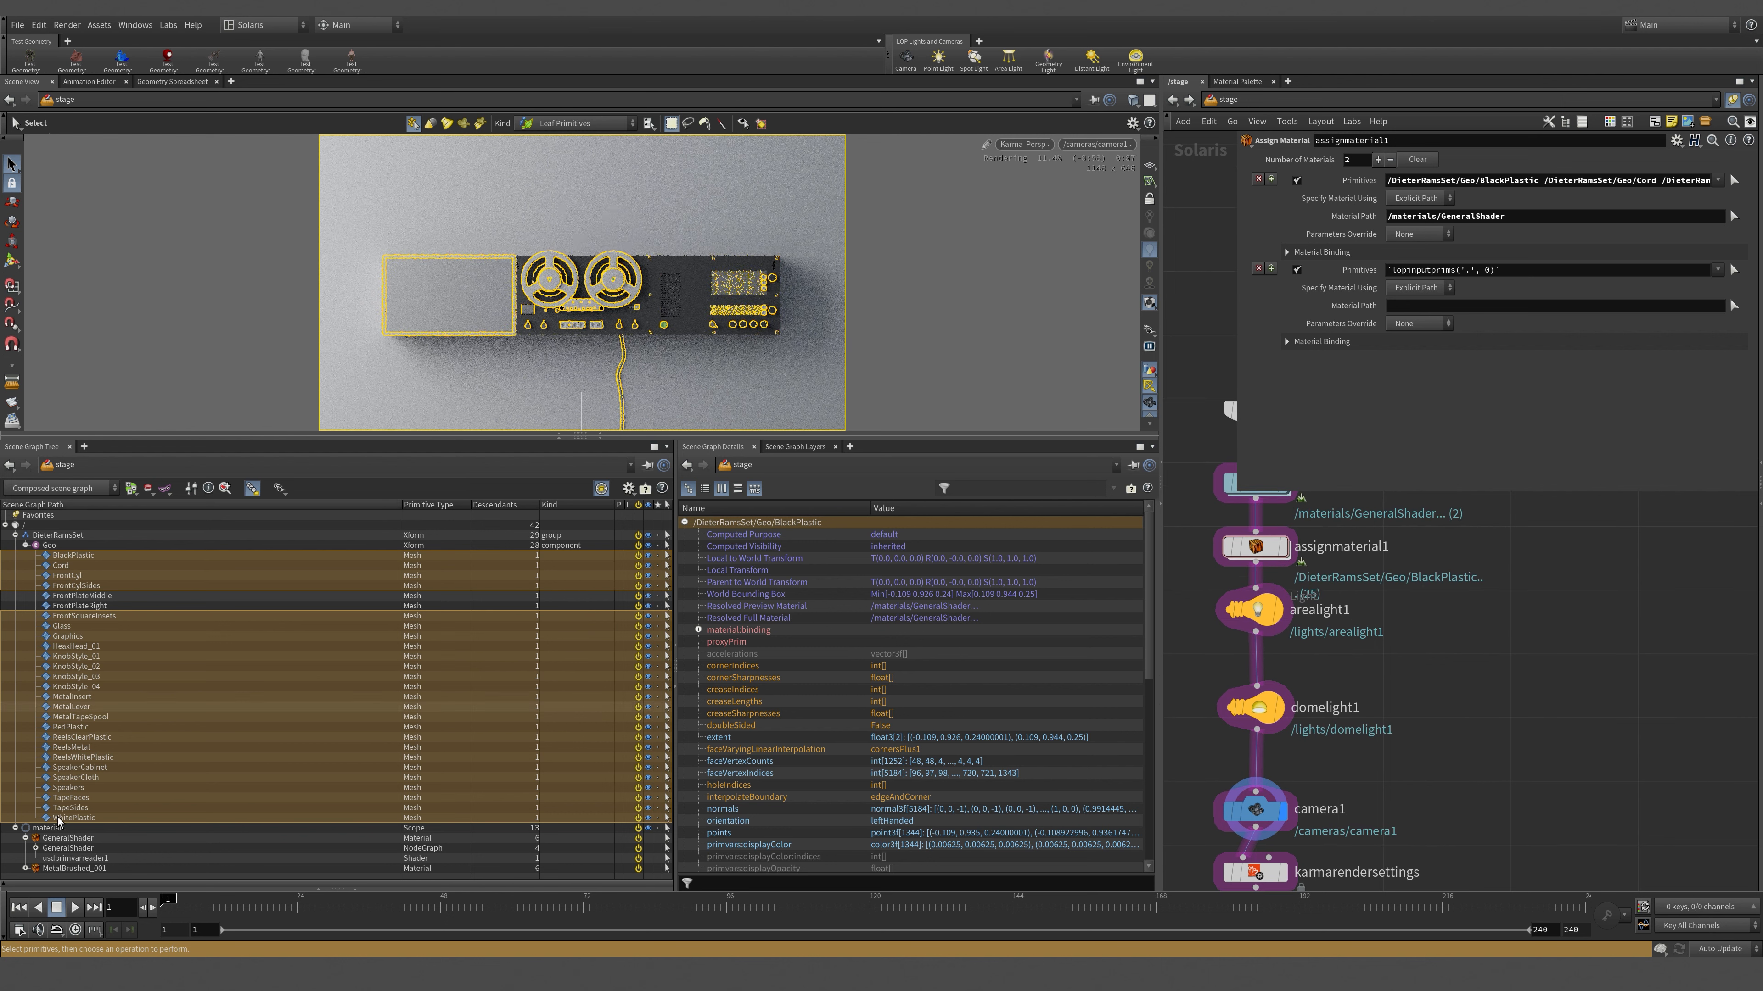
pyautogui.click(60, 869)
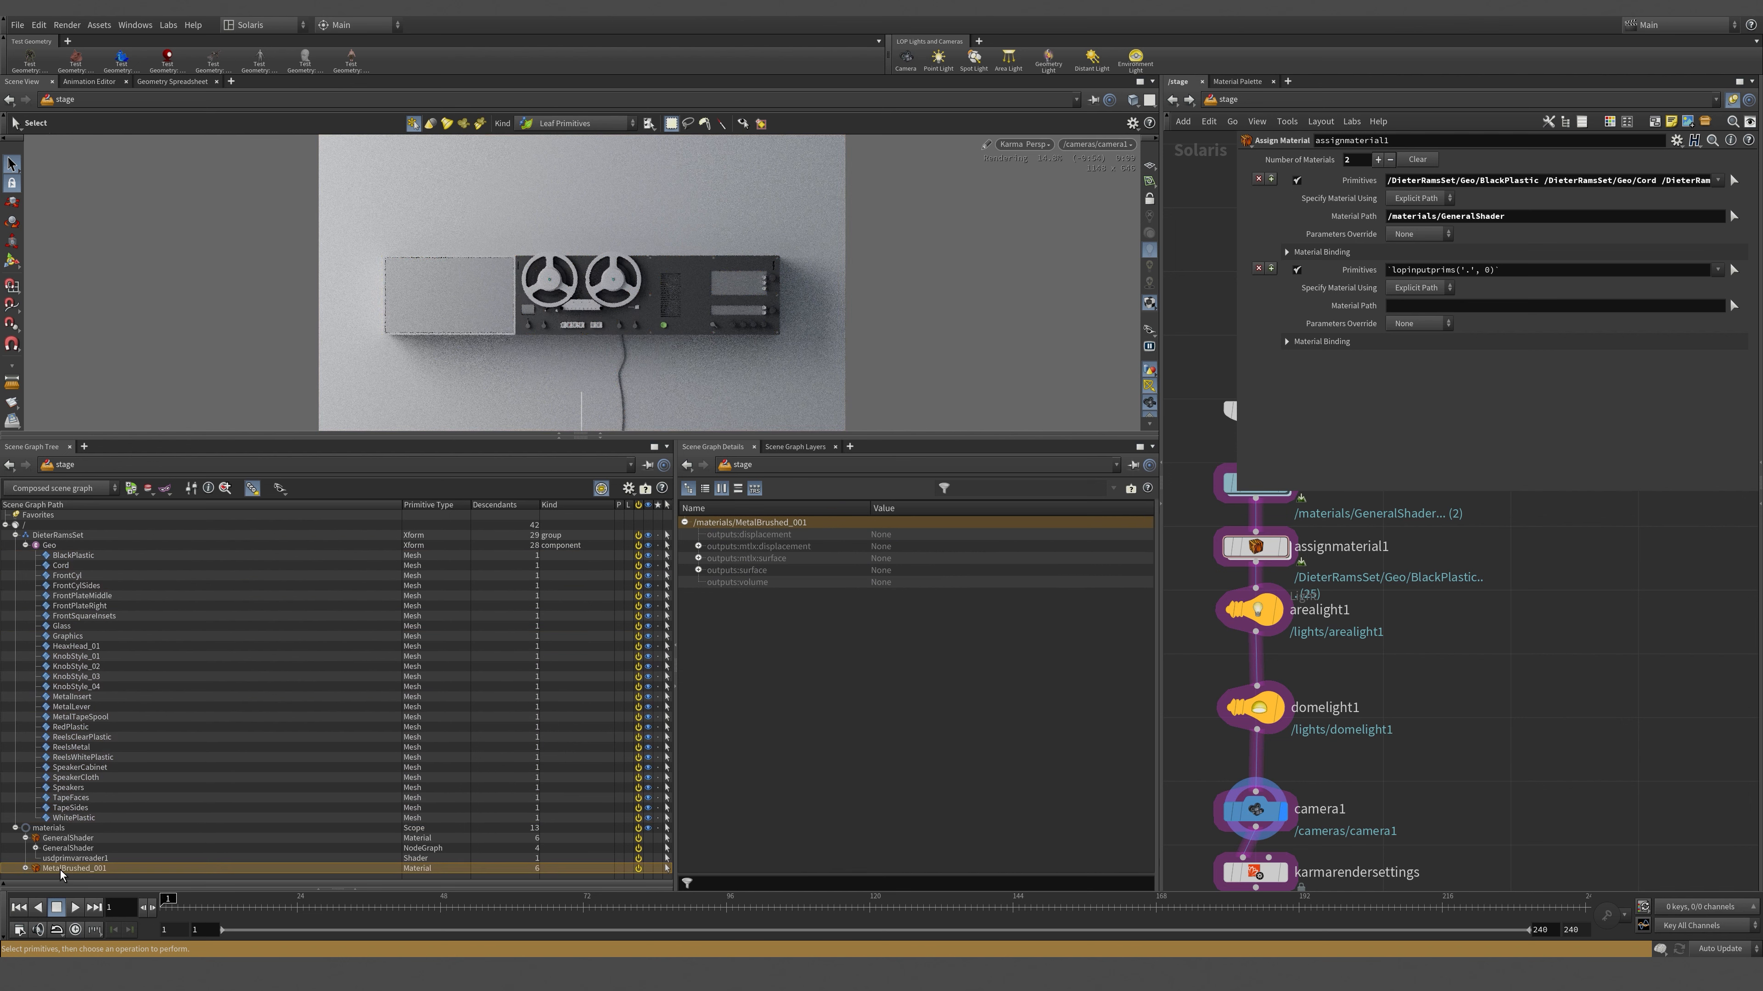
pyautogui.moveTo(36, 869); pyautogui.dragTo(1444, 307)
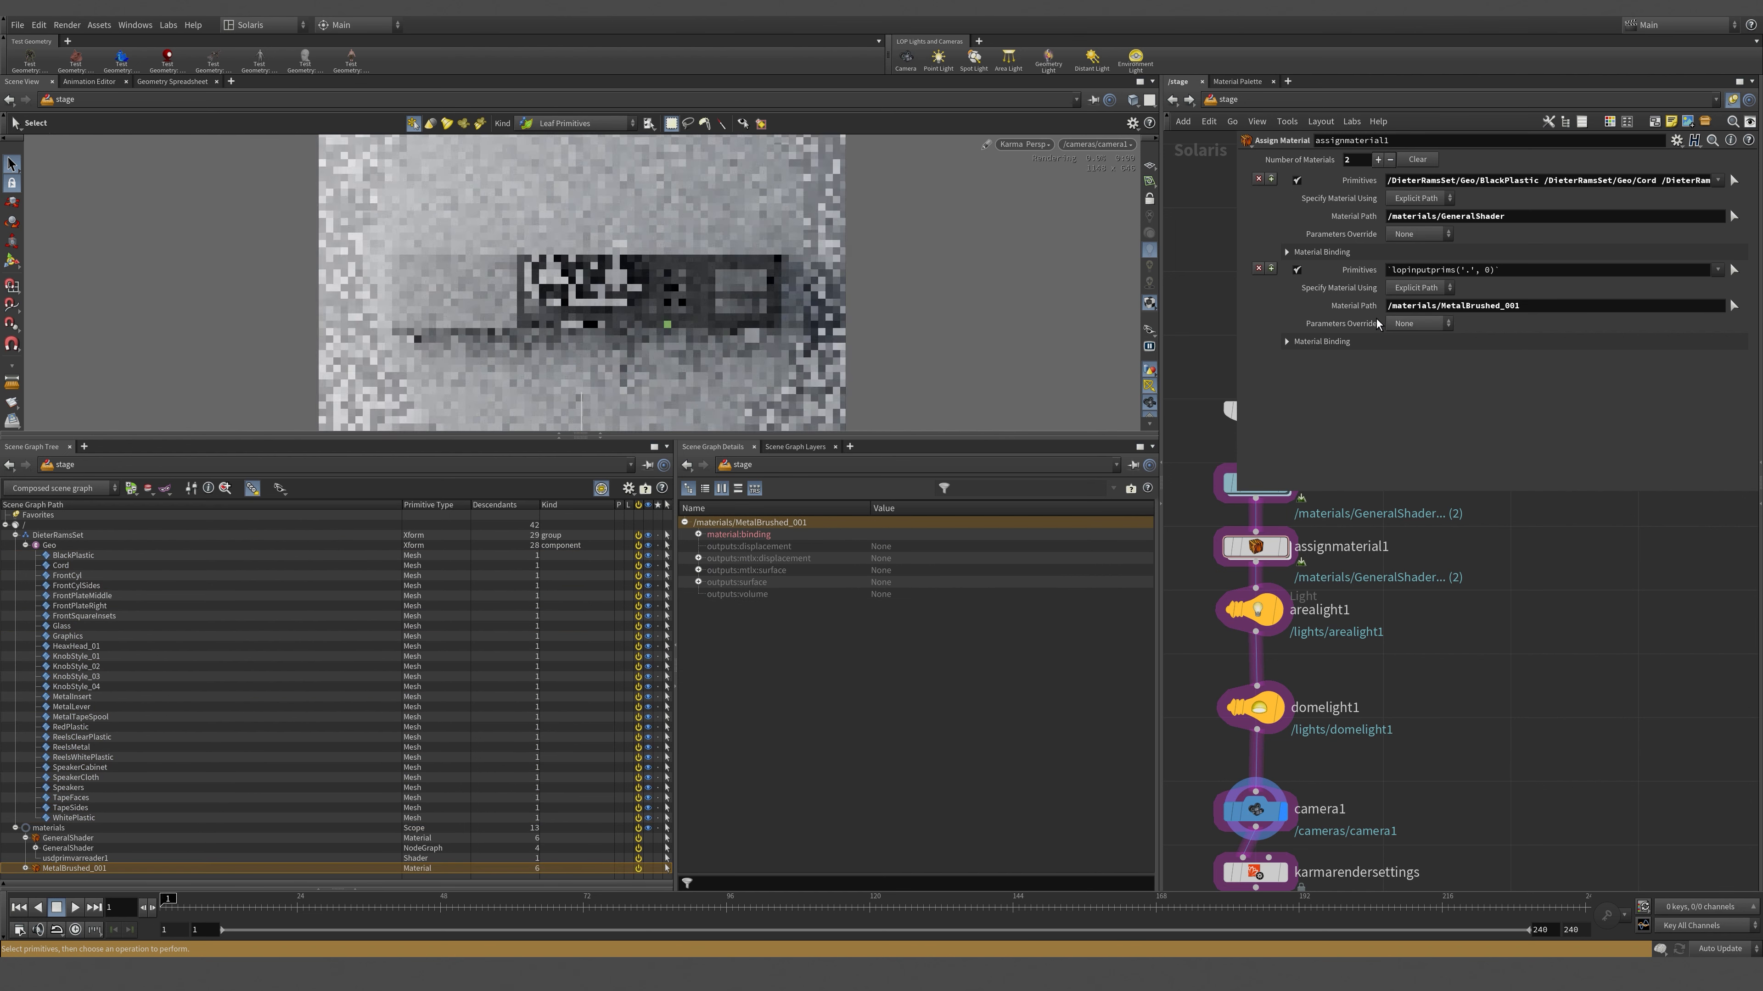
pyautogui.click(103, 596)
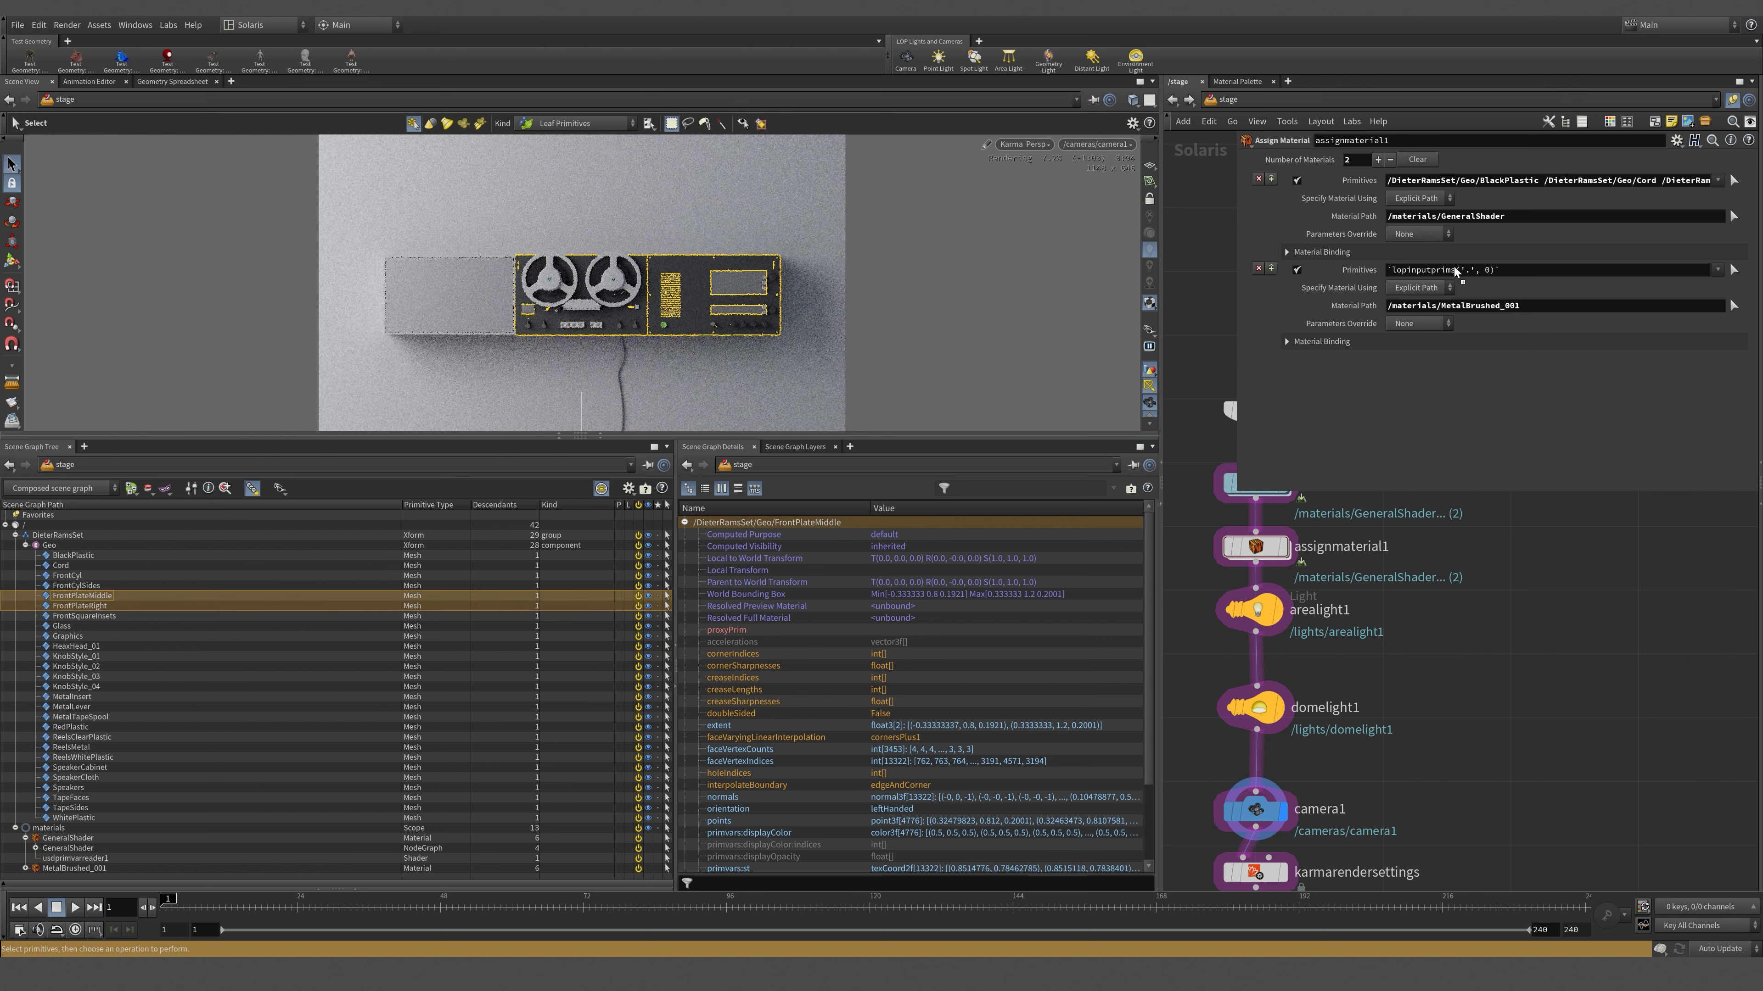
pyautogui.moveTo(1454, 265); pyautogui.dragTo(1454, 267)
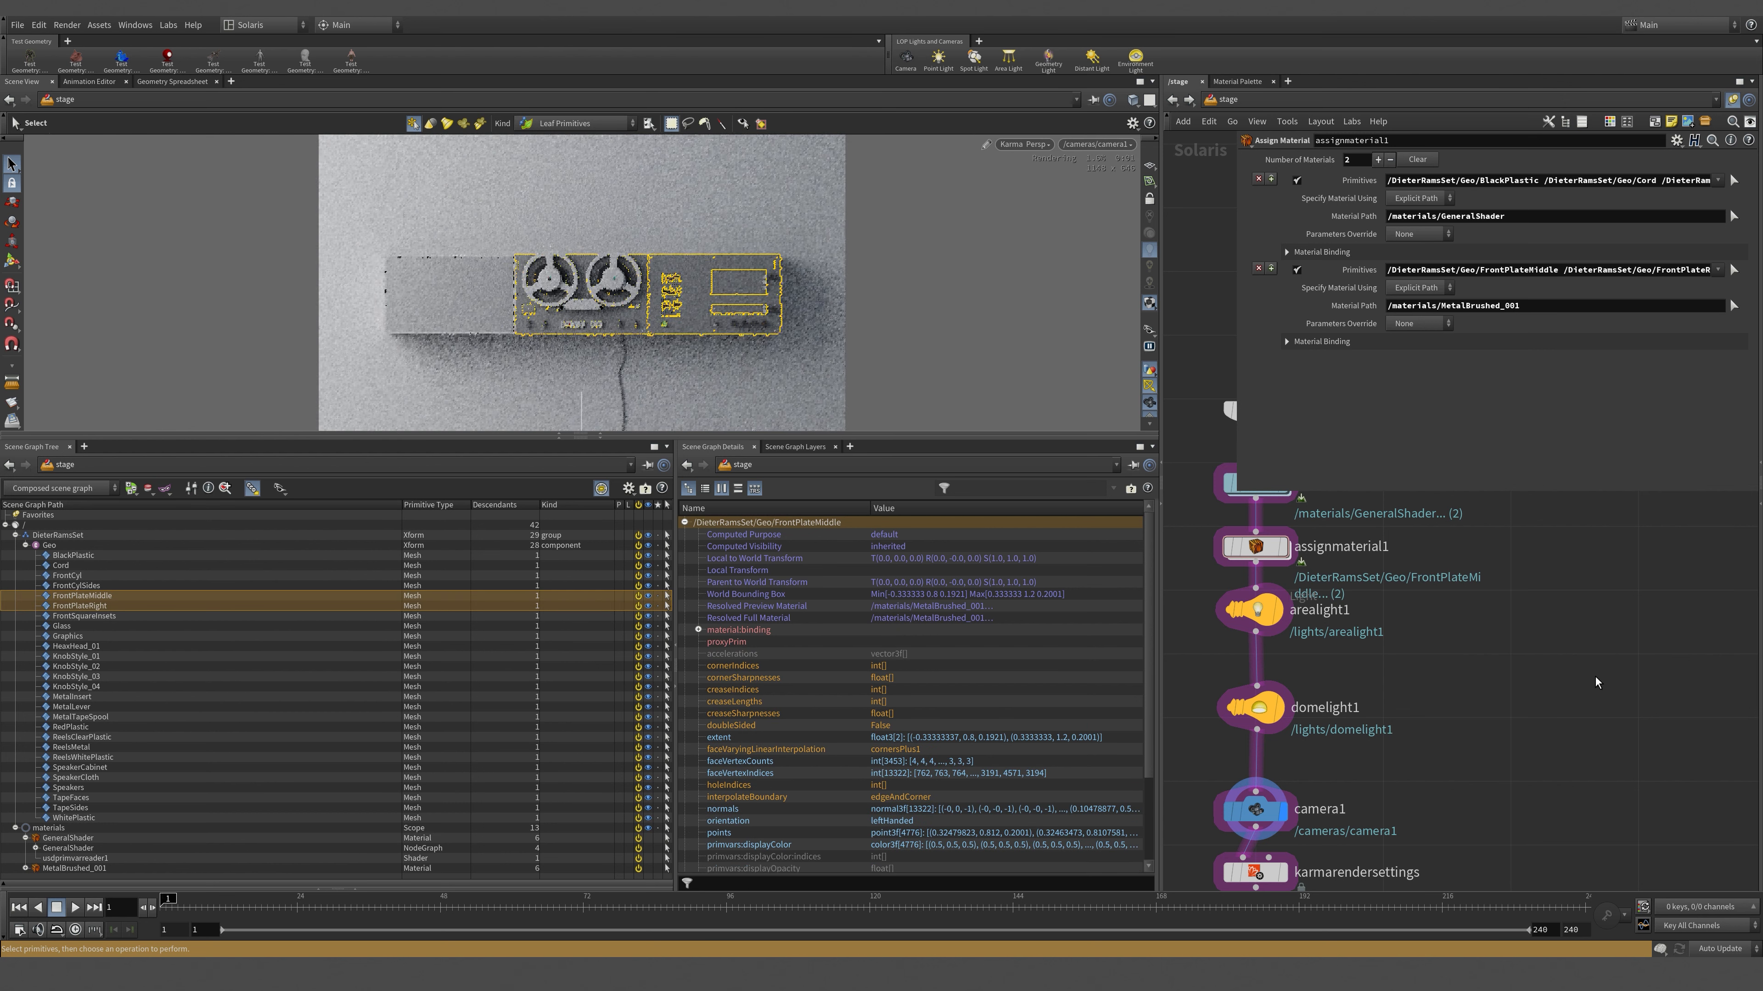
# - Enlarge the render viewport and show the parameters of mtlxstandard_surface1 inside the MetalBrushed_001 subnetwork
pyautogui.press('p')
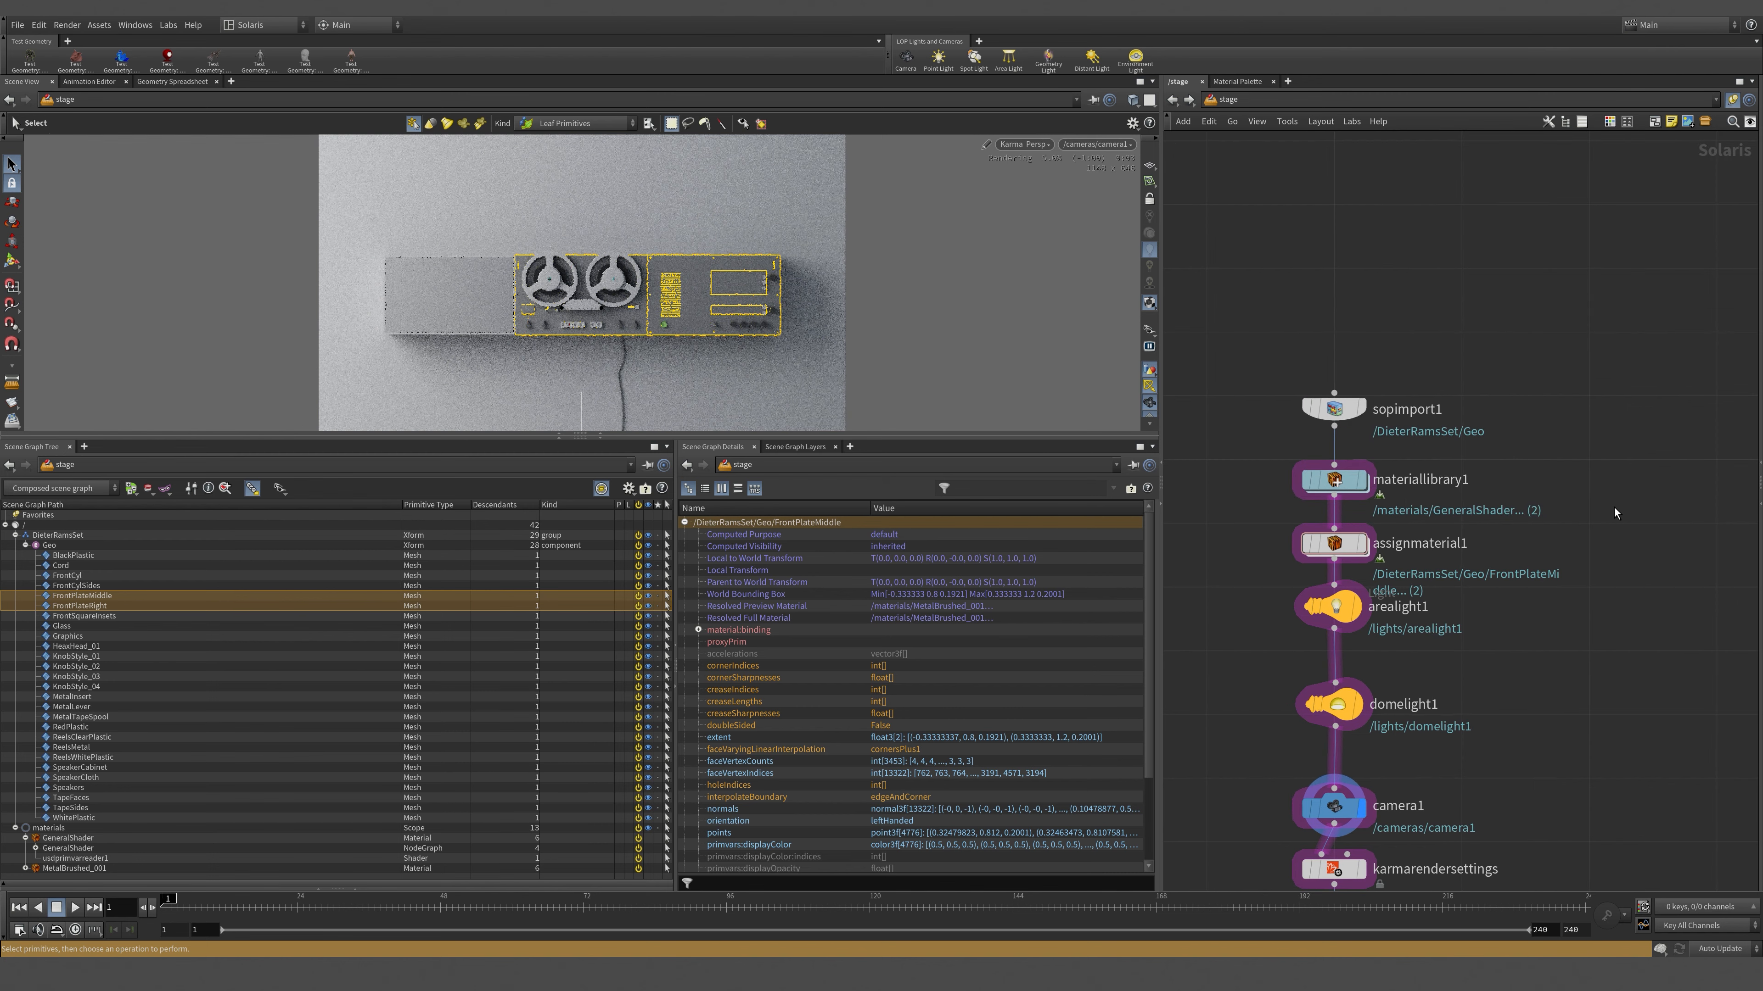
pyautogui.moveTo(1058, 436); pyautogui.dragTo(1082, 830)
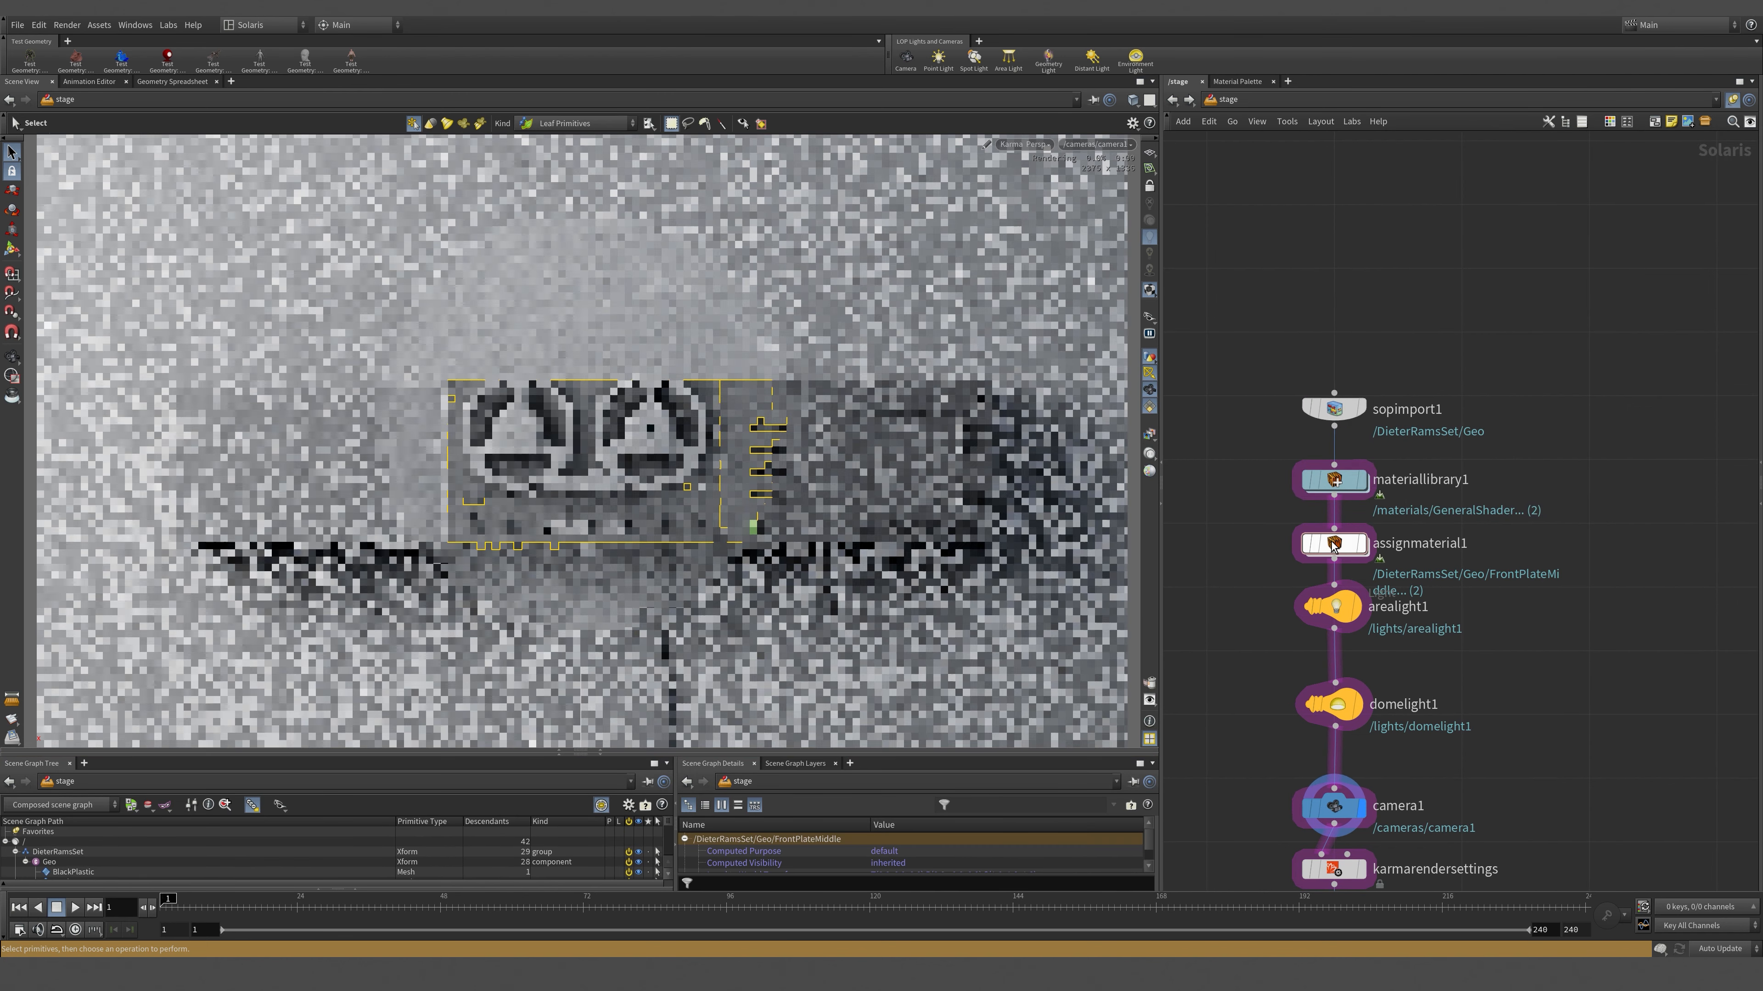
pyautogui.doubleClick(1334, 545)
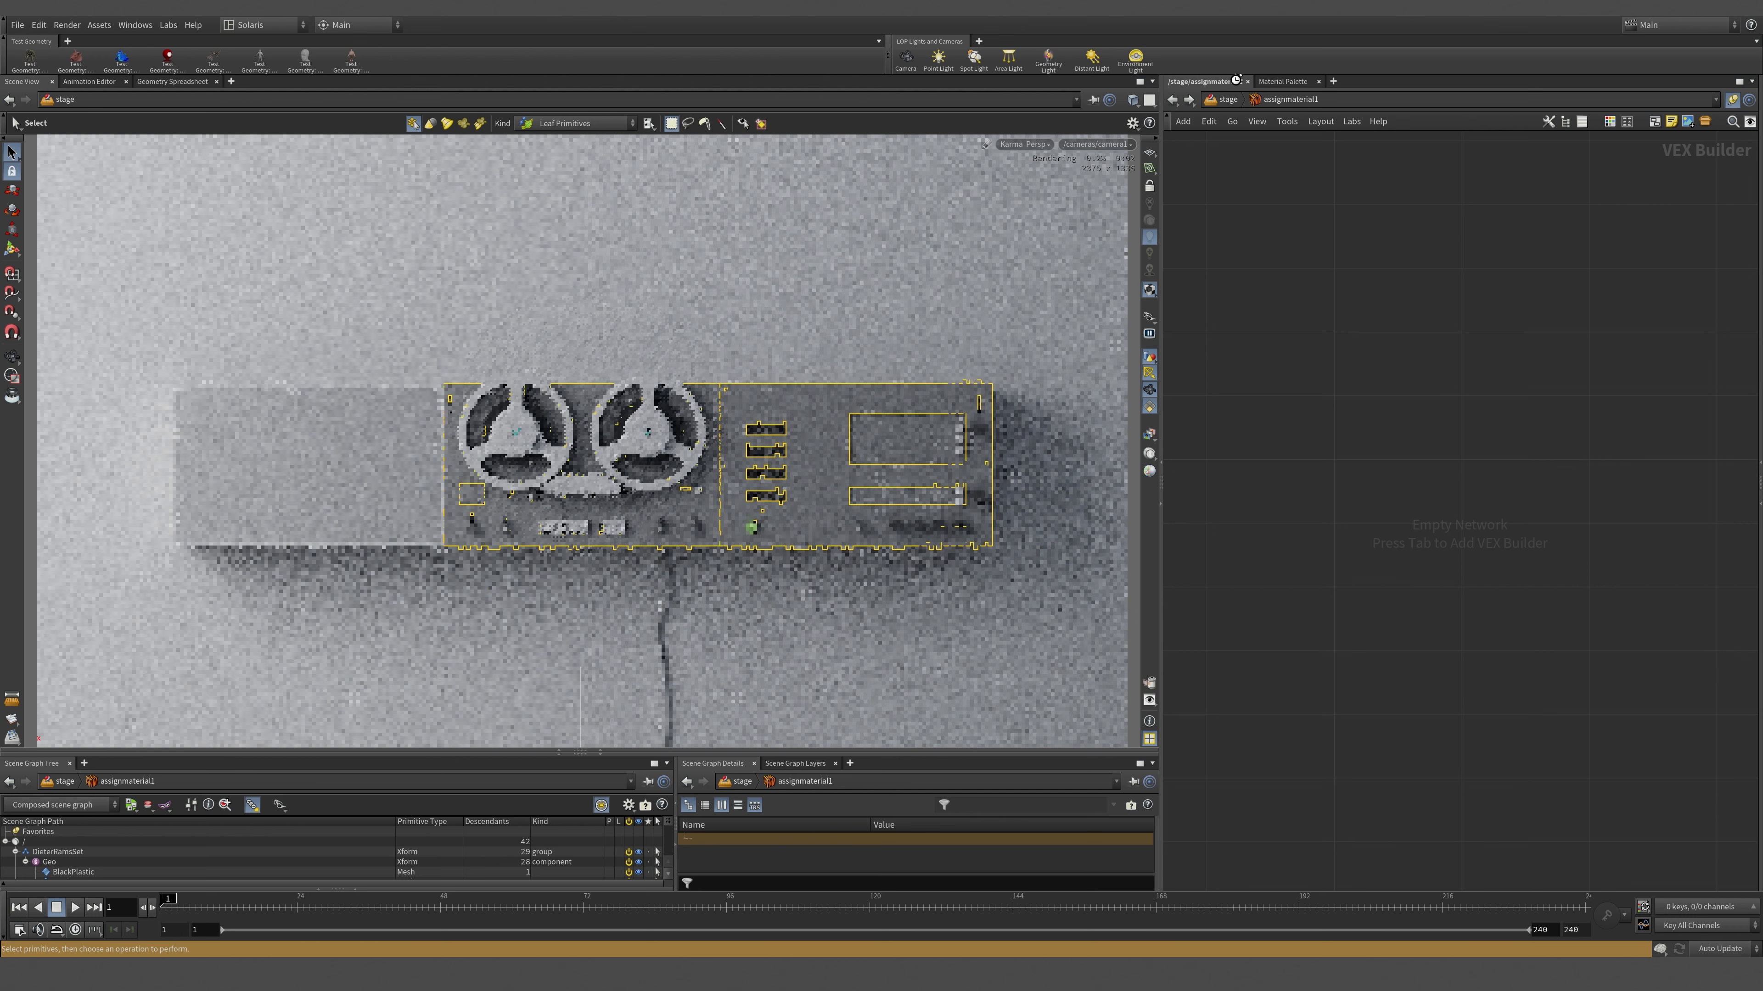
pyautogui.click(1224, 99)
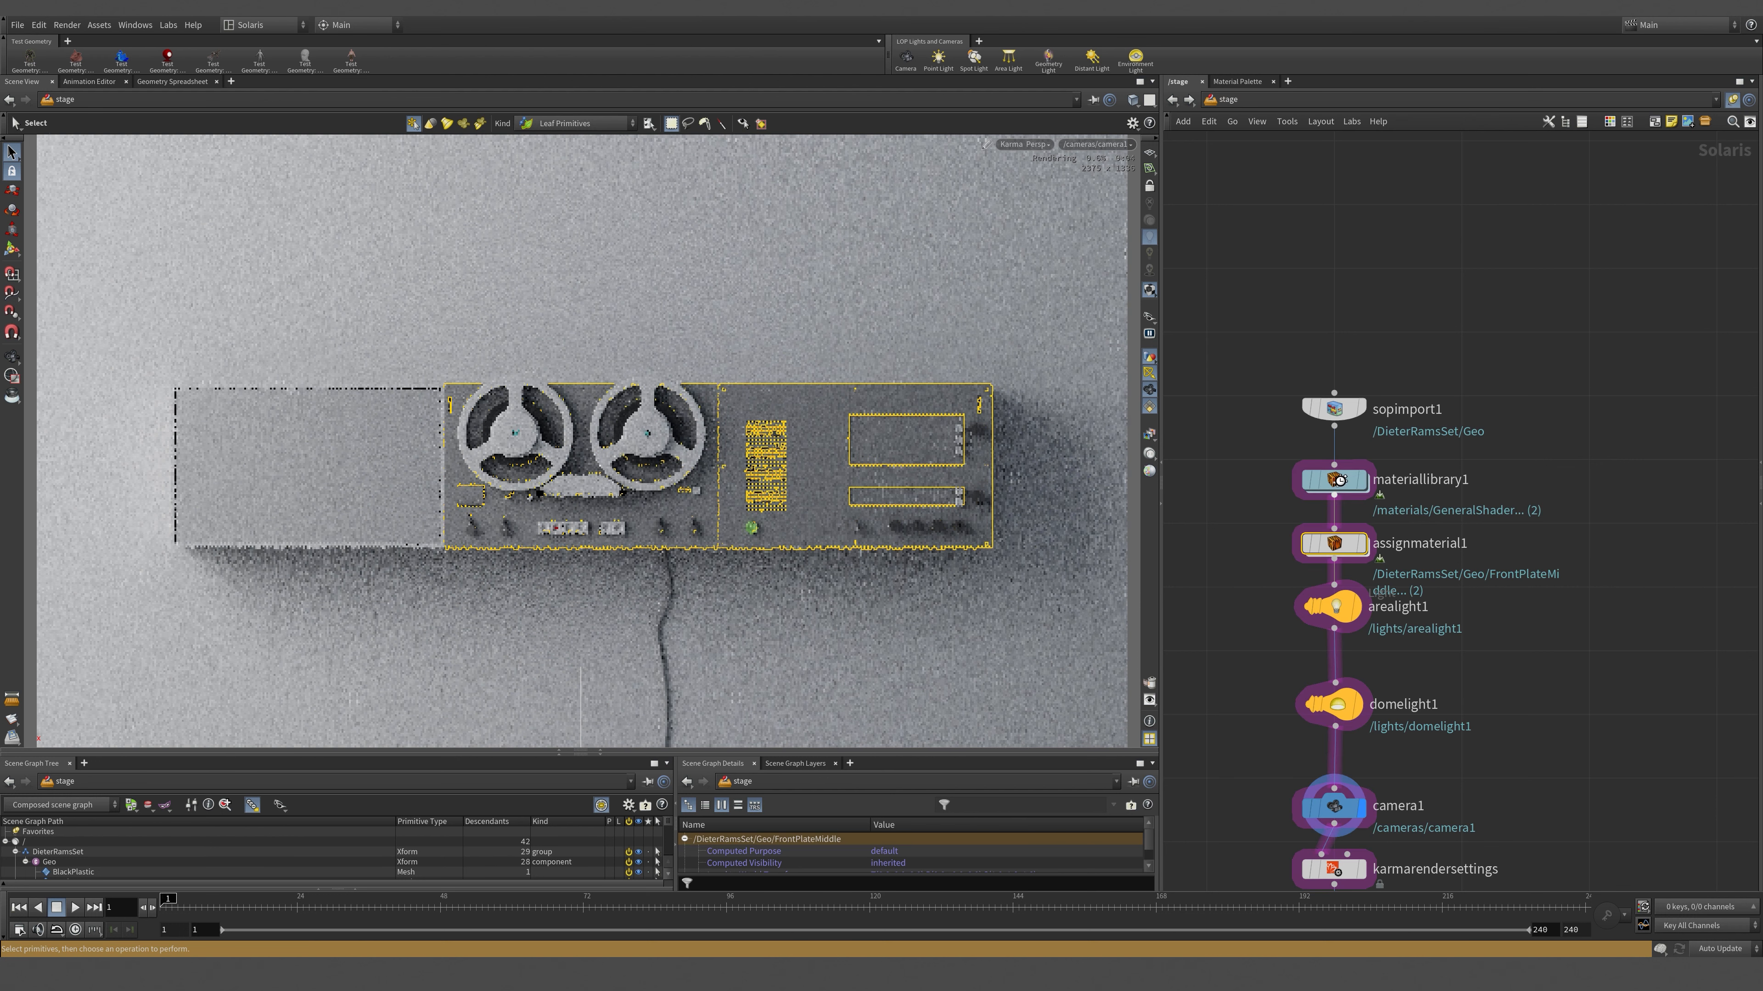
pyautogui.doubleClick(1335, 481)
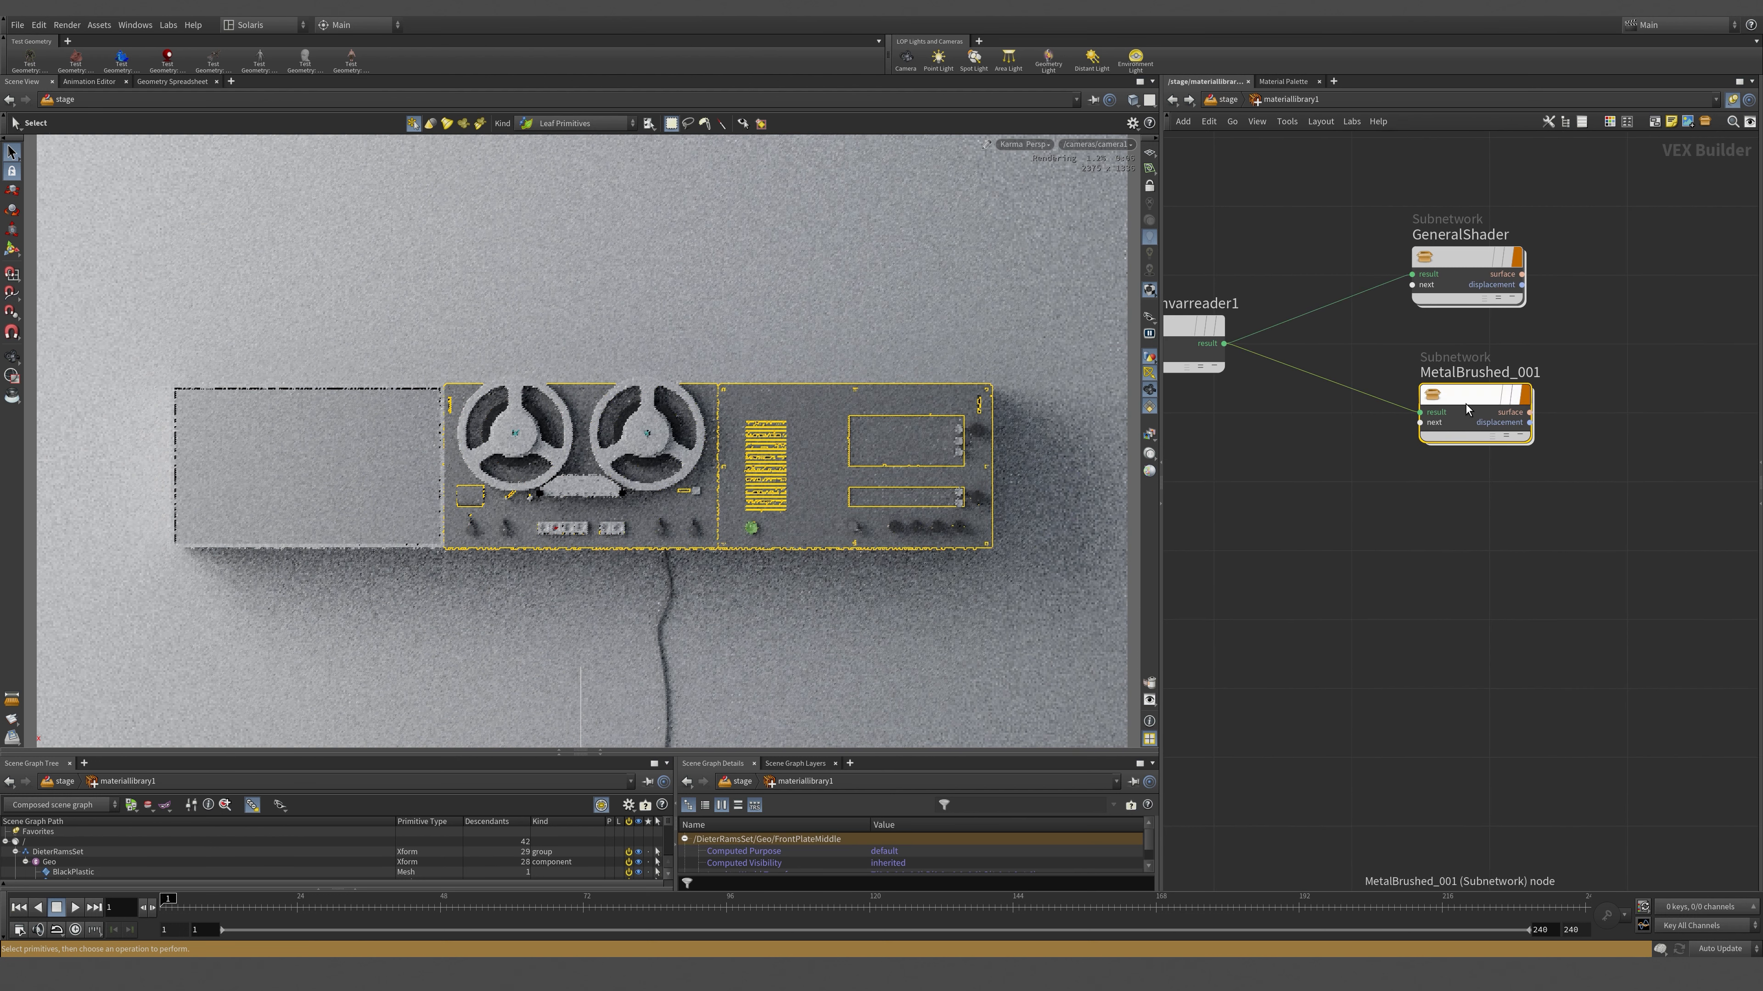
pyautogui.doubleClick(1467, 407)
pyautogui.click(1475, 311)
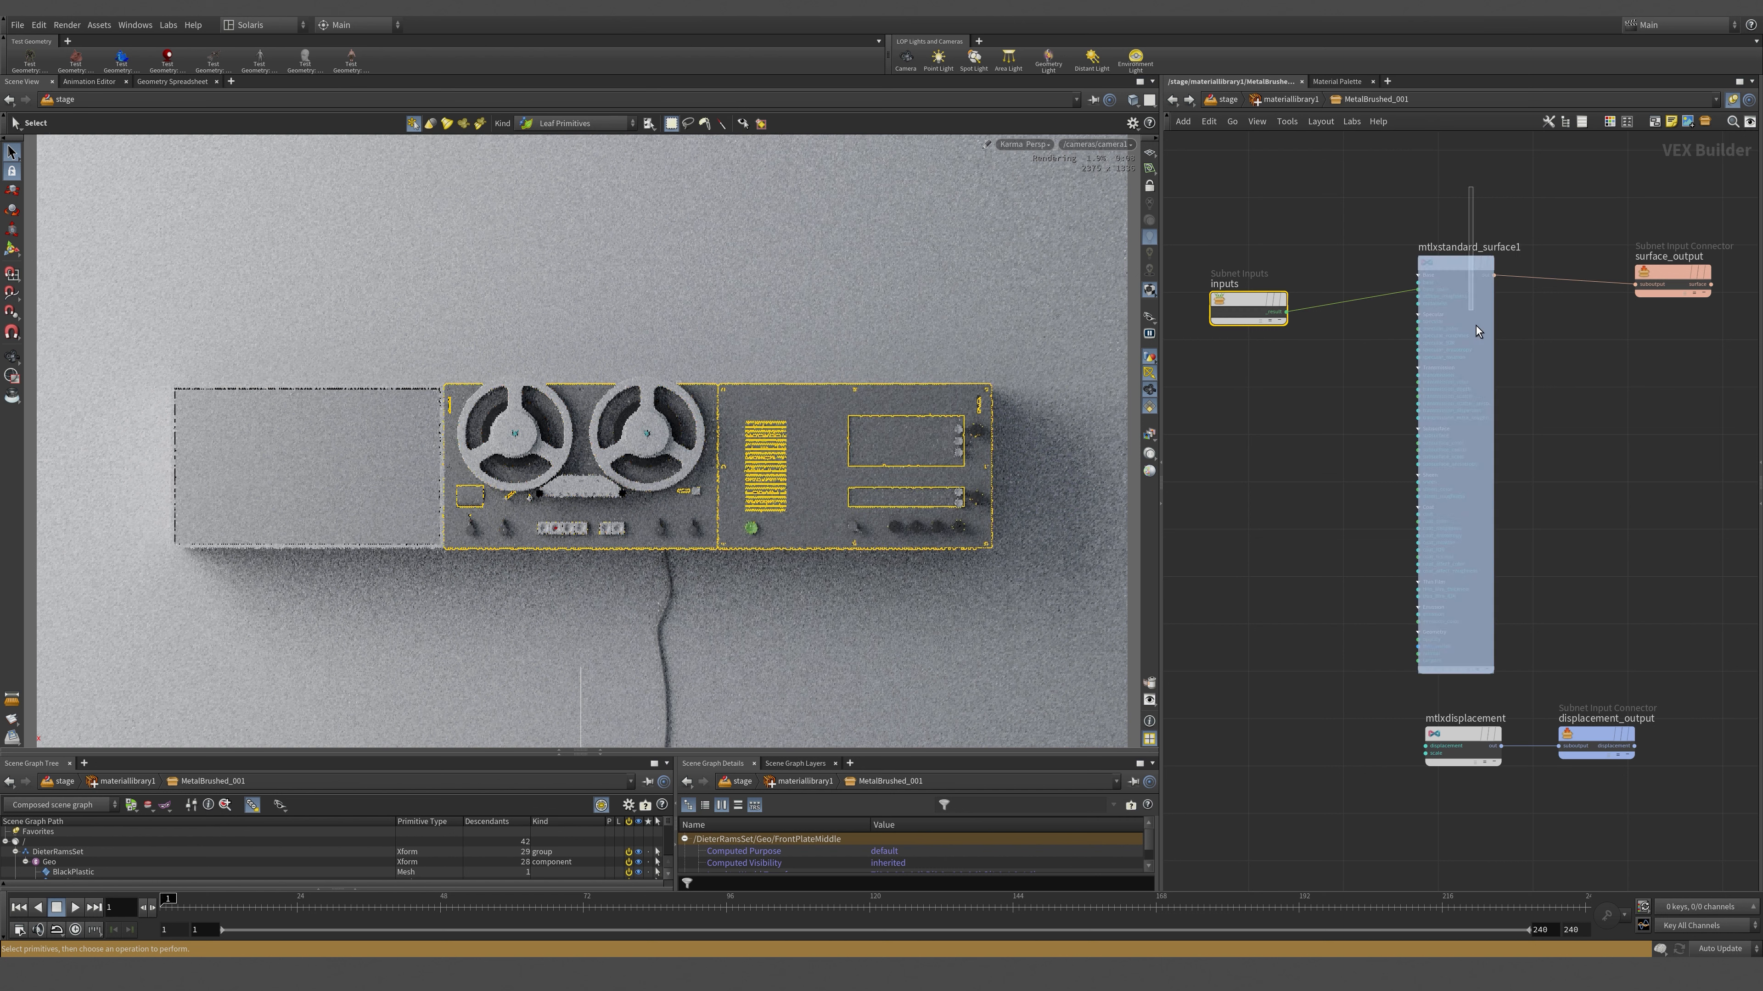
pyautogui.press('p')
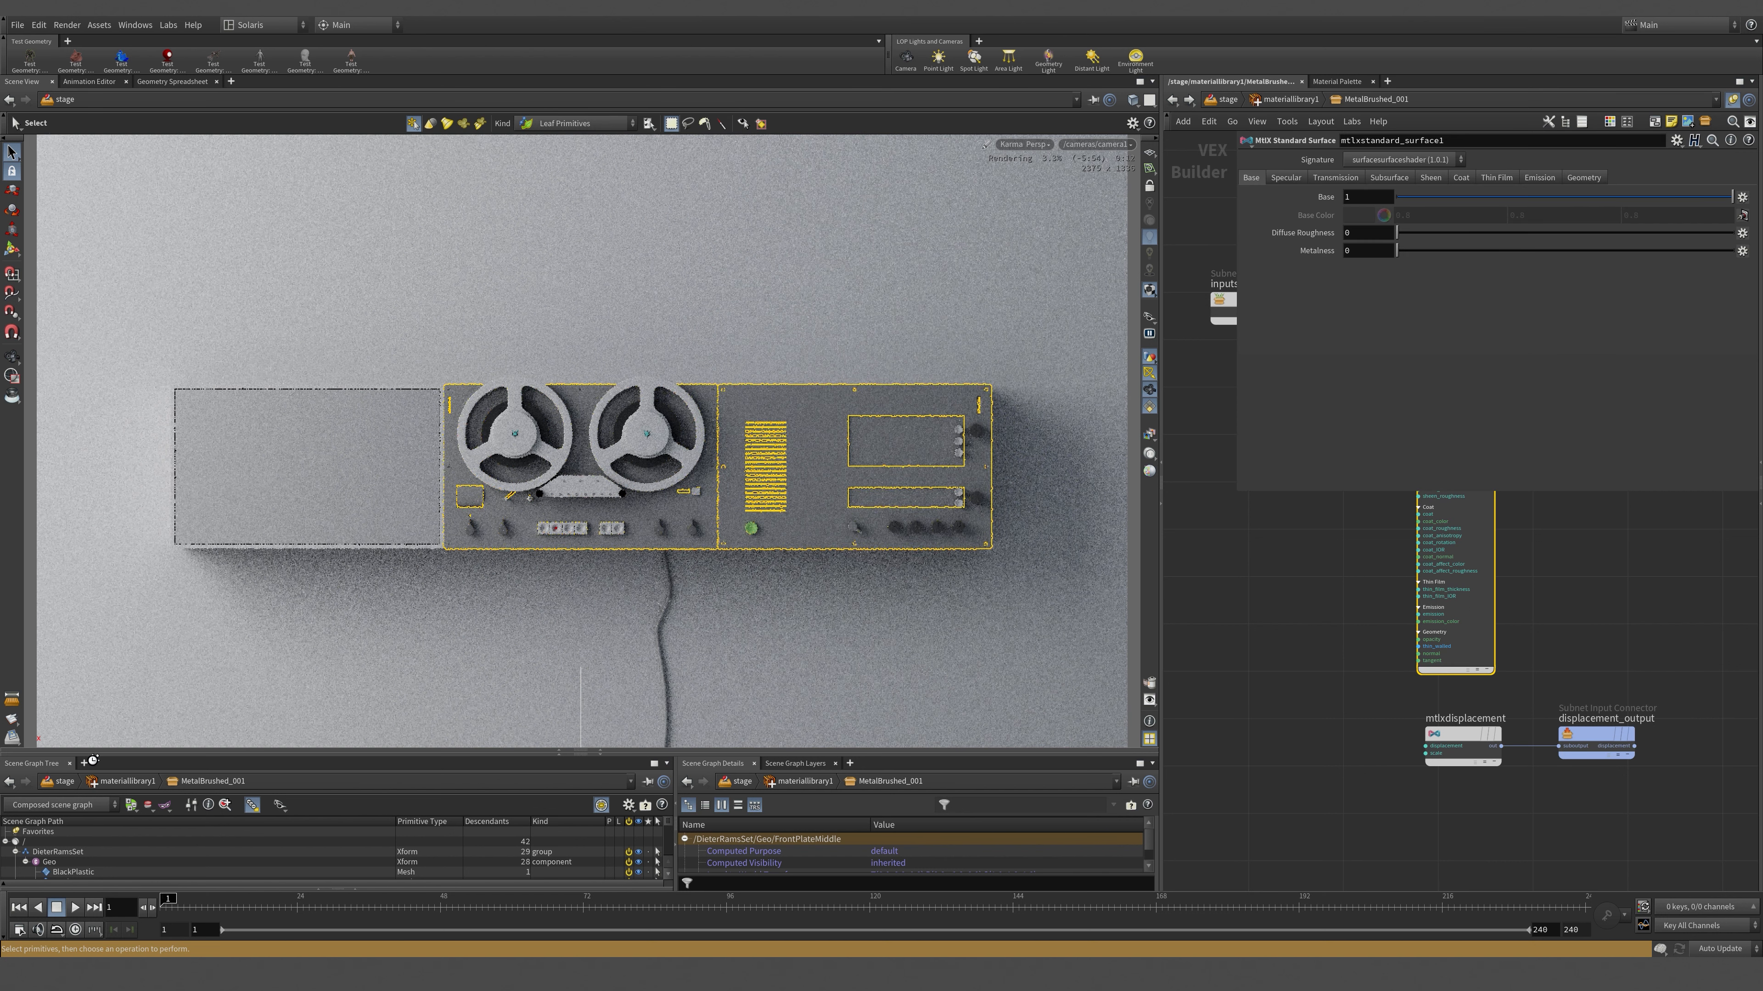
# - Clear the front plate highlighting in the viewport and set the brushed metal surface's Metalness to 1
pyautogui.click(84, 852)
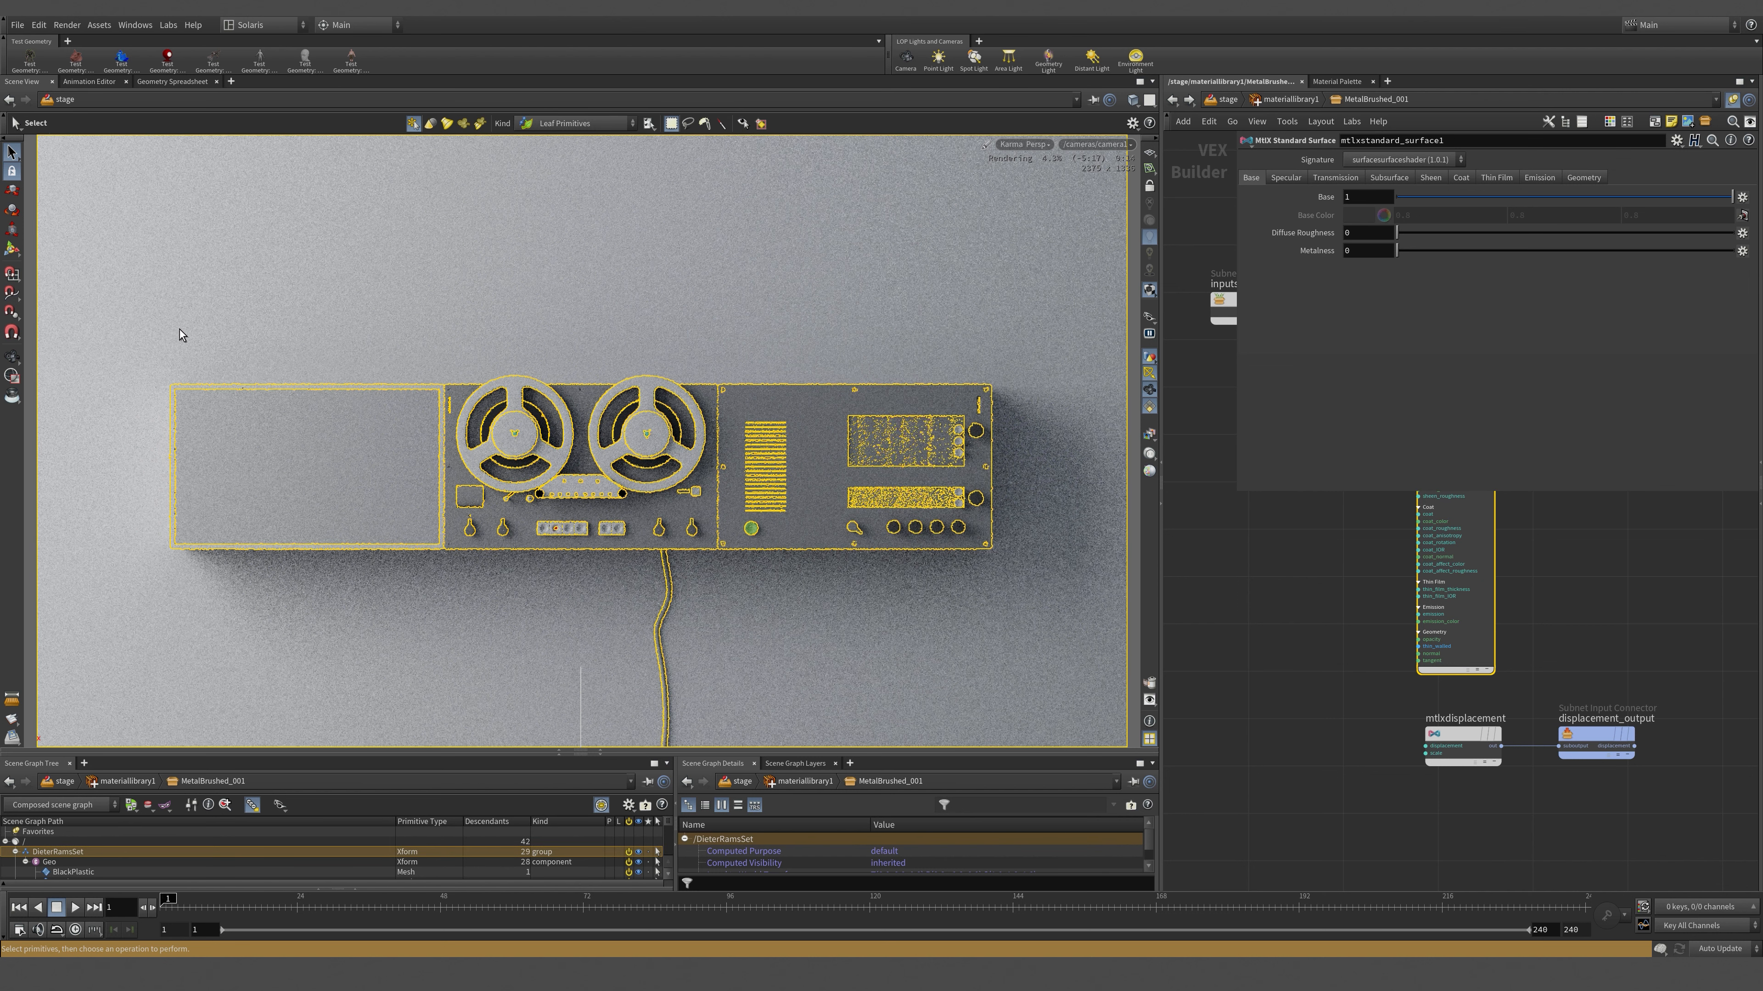
pyautogui.click(506, 499)
pyautogui.moveTo(1304, 561); pyautogui.dragTo(1252, 703, button='middle')
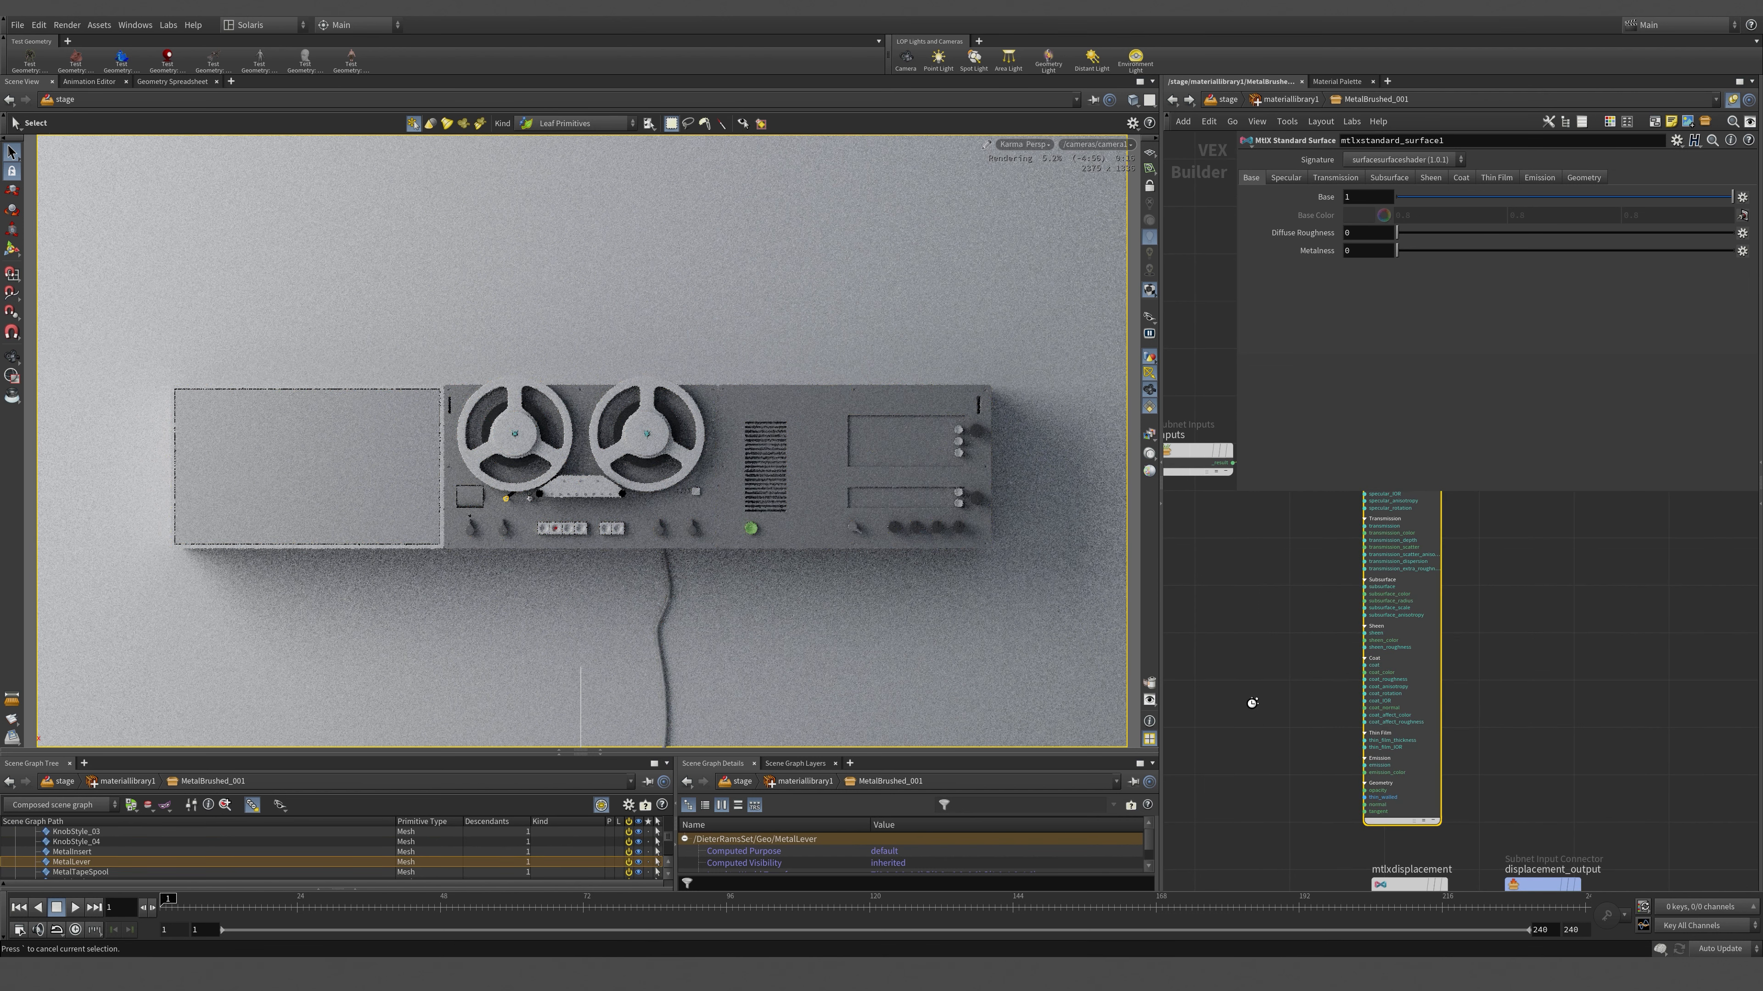
pyautogui.moveTo(1325, 635); pyautogui.dragTo(1366, 809, button='middle')
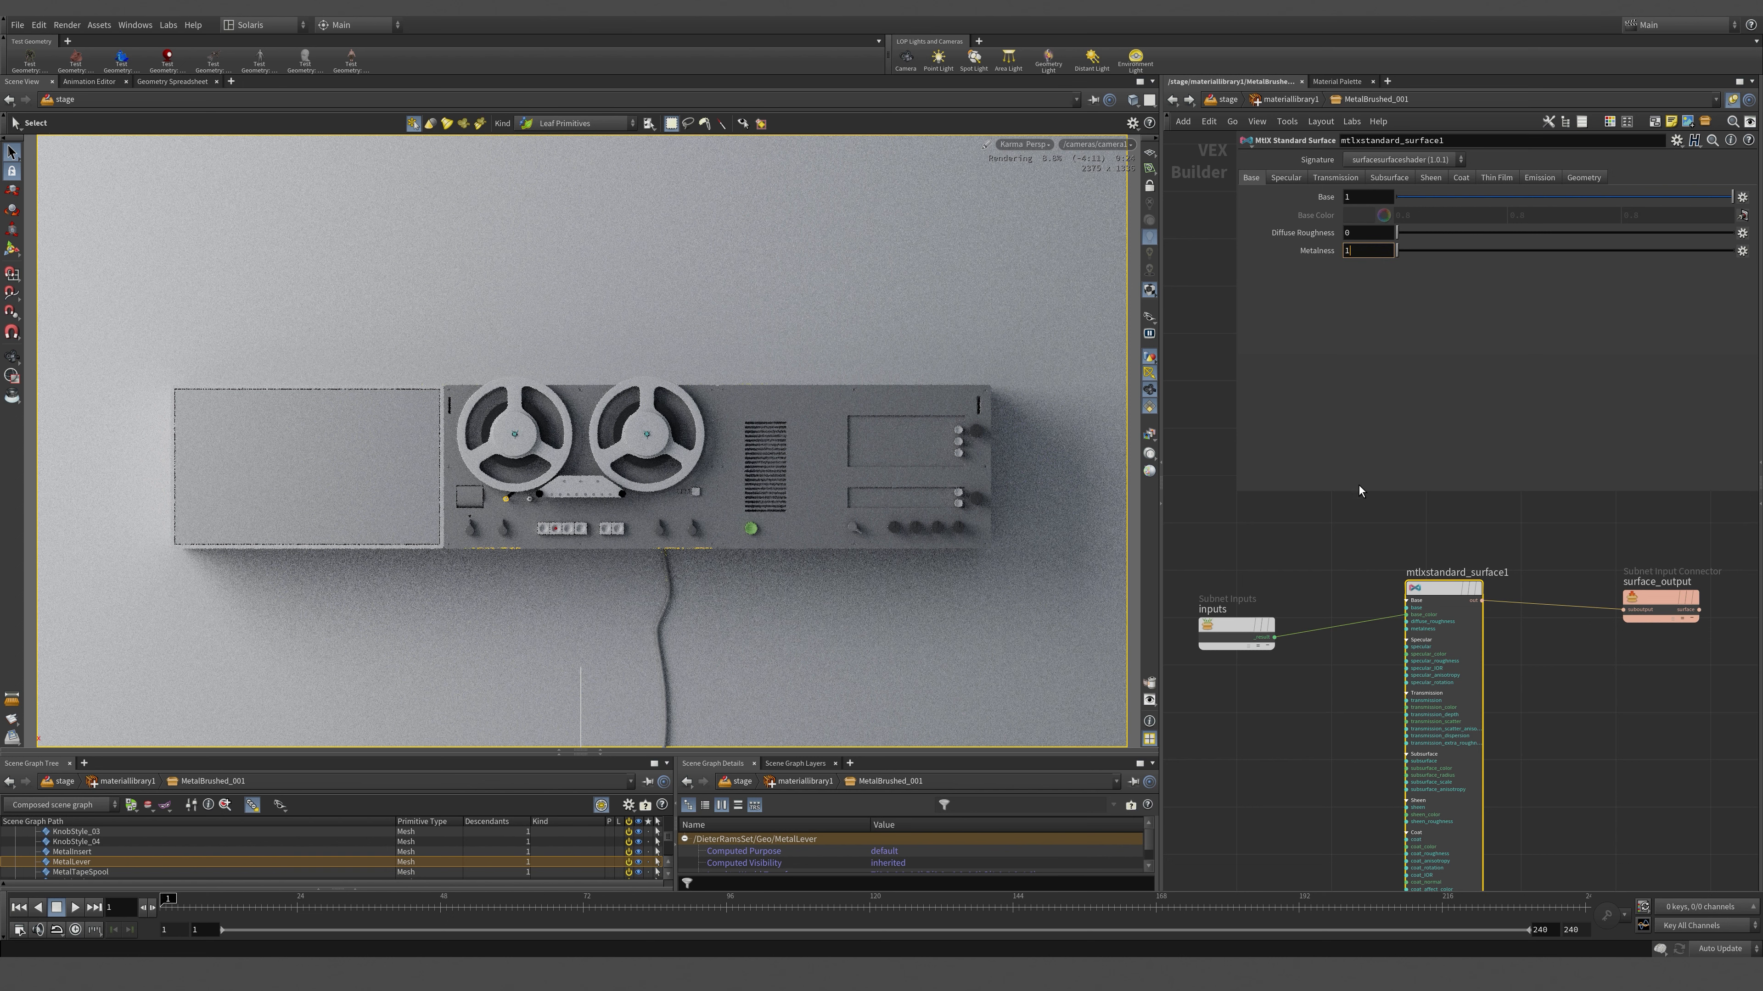
pyautogui.write('1')
pyautogui.press('Return')
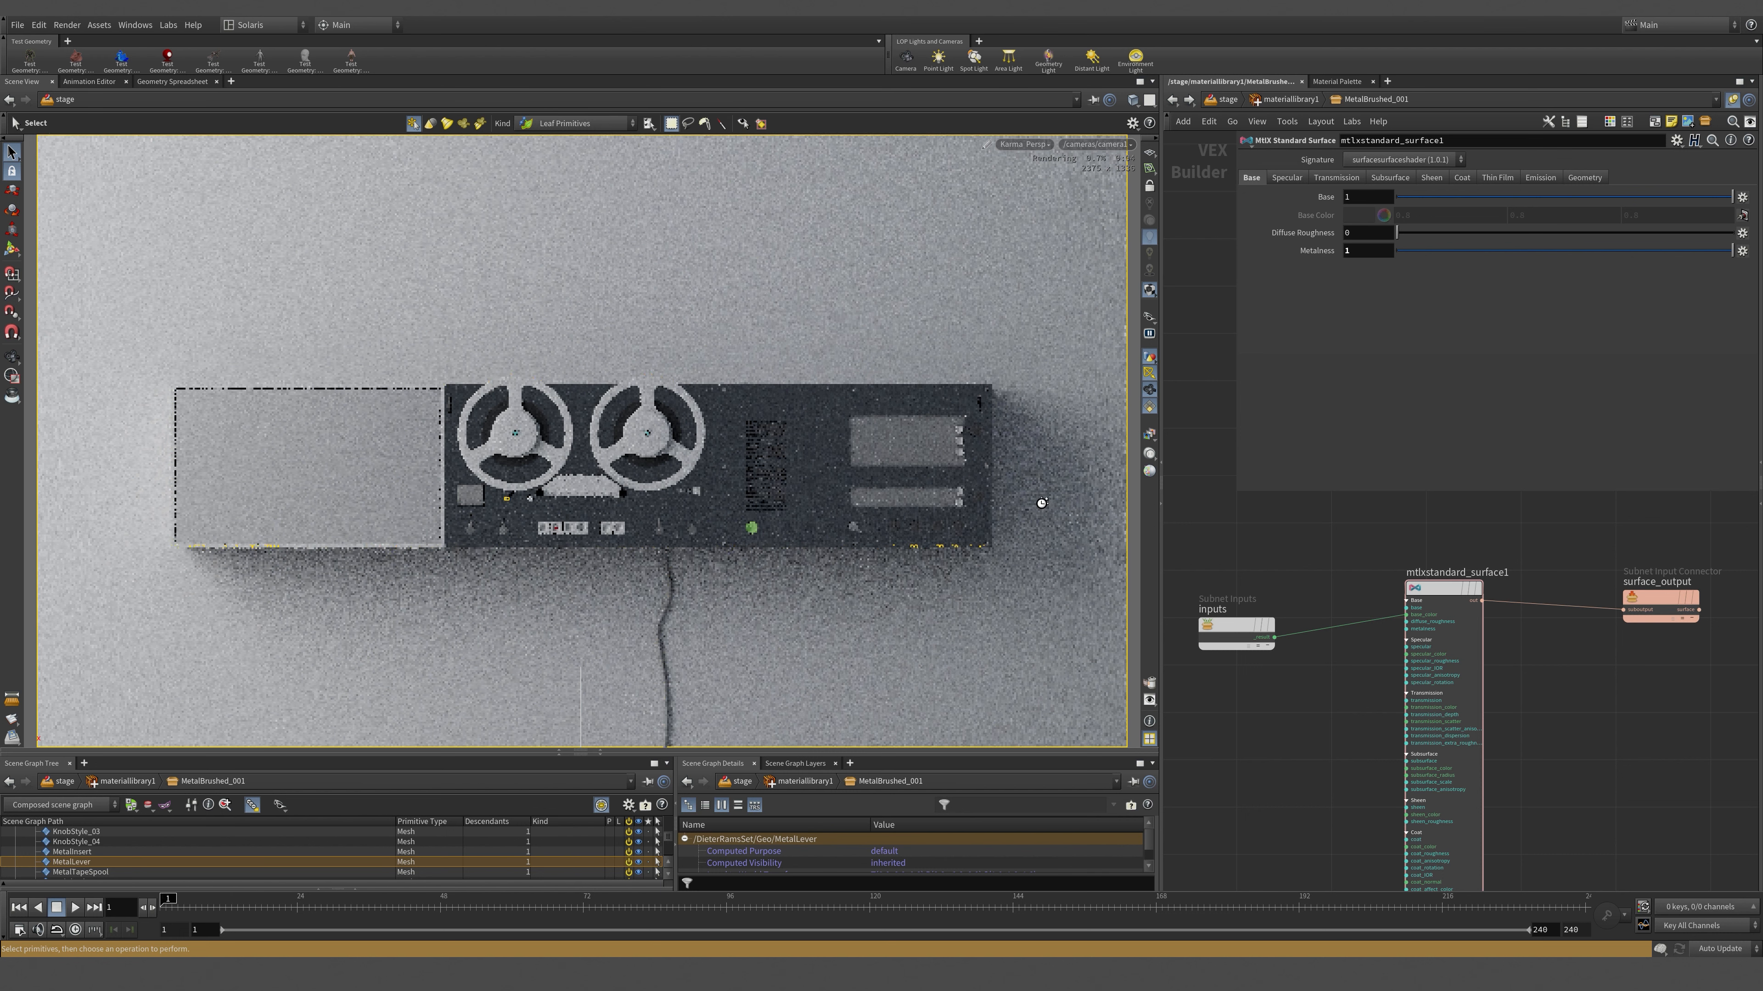
# - Set the brushed metal's Specular Roughness to 0.45 and align the inputs node with the surface shader
pyautogui.click(1277, 176)
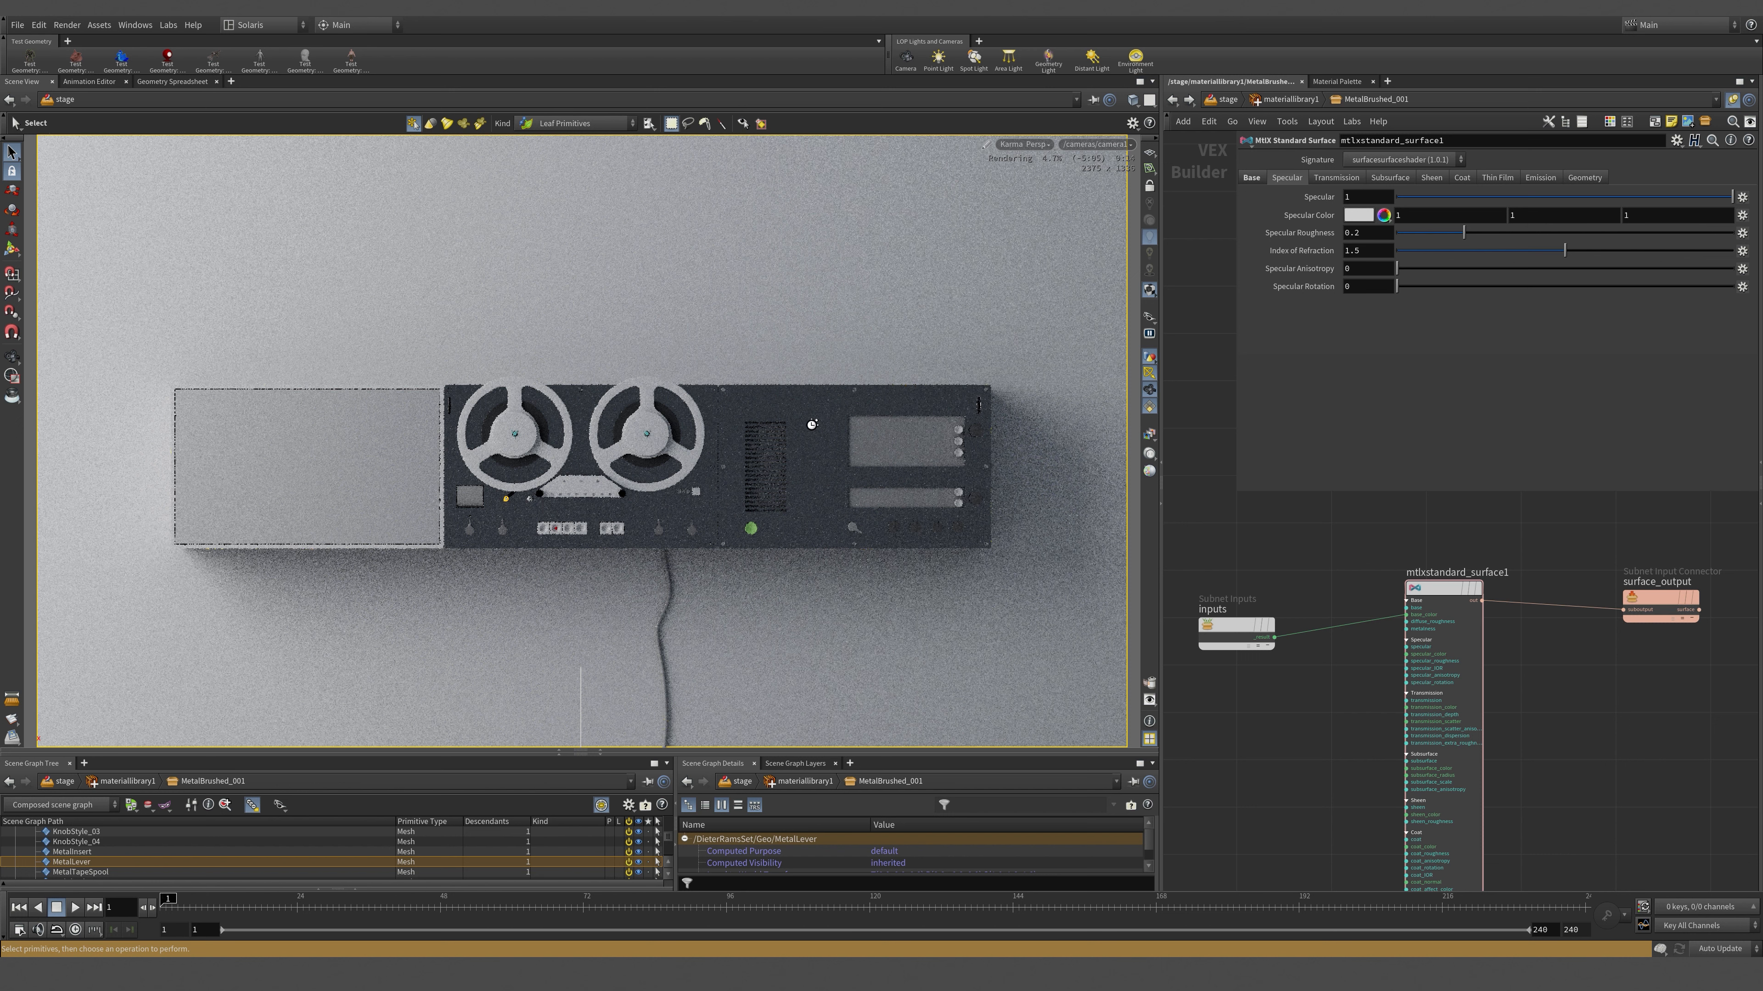
pyautogui.doubleClick(1357, 233)
pyautogui.write('45')
pyautogui.press('Tab')
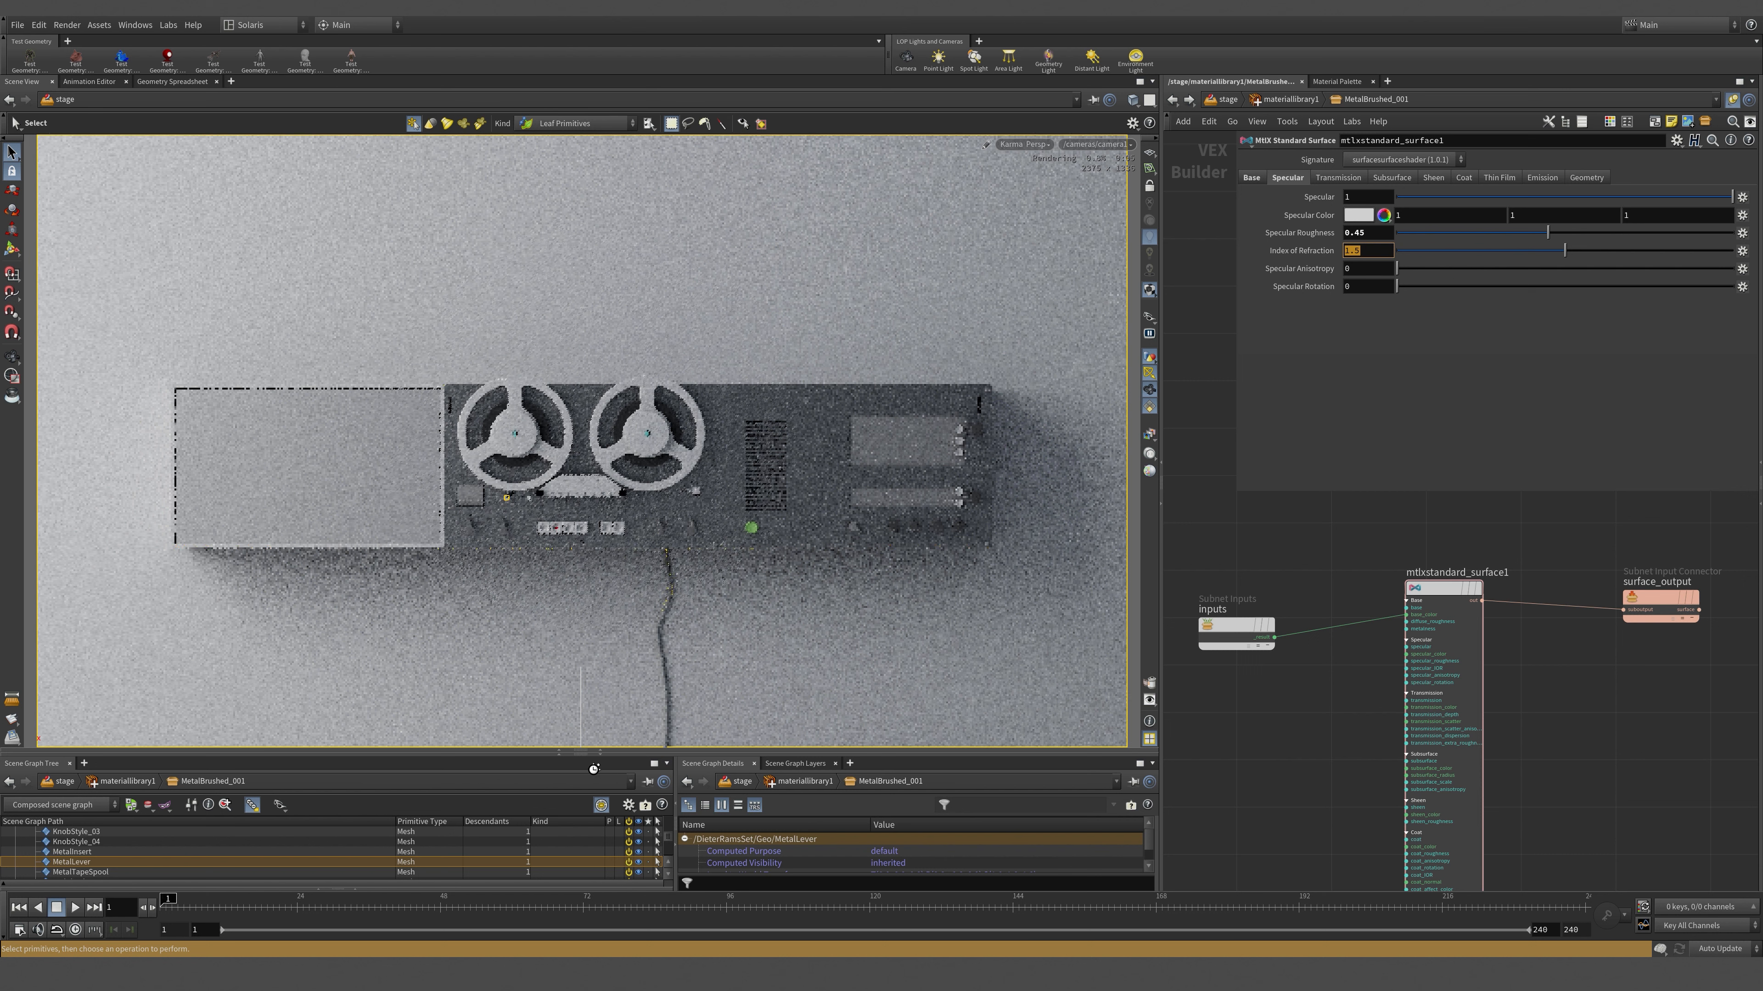
pyautogui.moveTo(1281, 679); pyautogui.dragTo(1359, 684, button='middle')
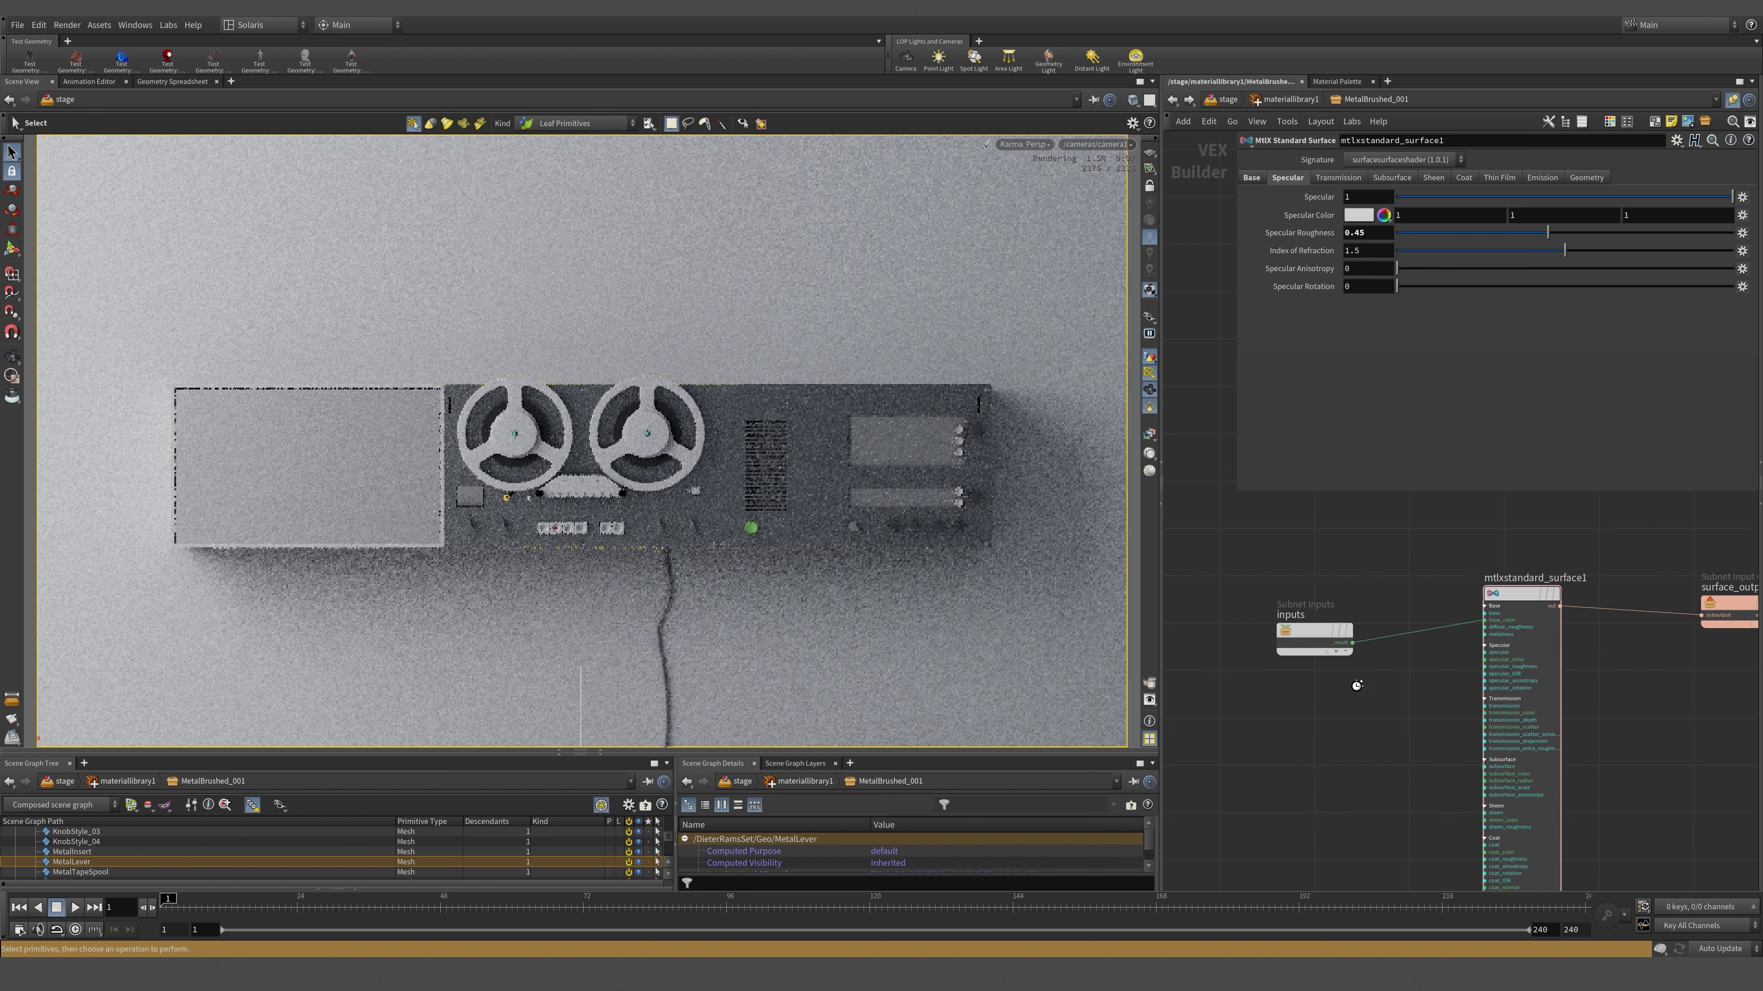
pyautogui.moveTo(1309, 629); pyautogui.dragTo(1289, 595)
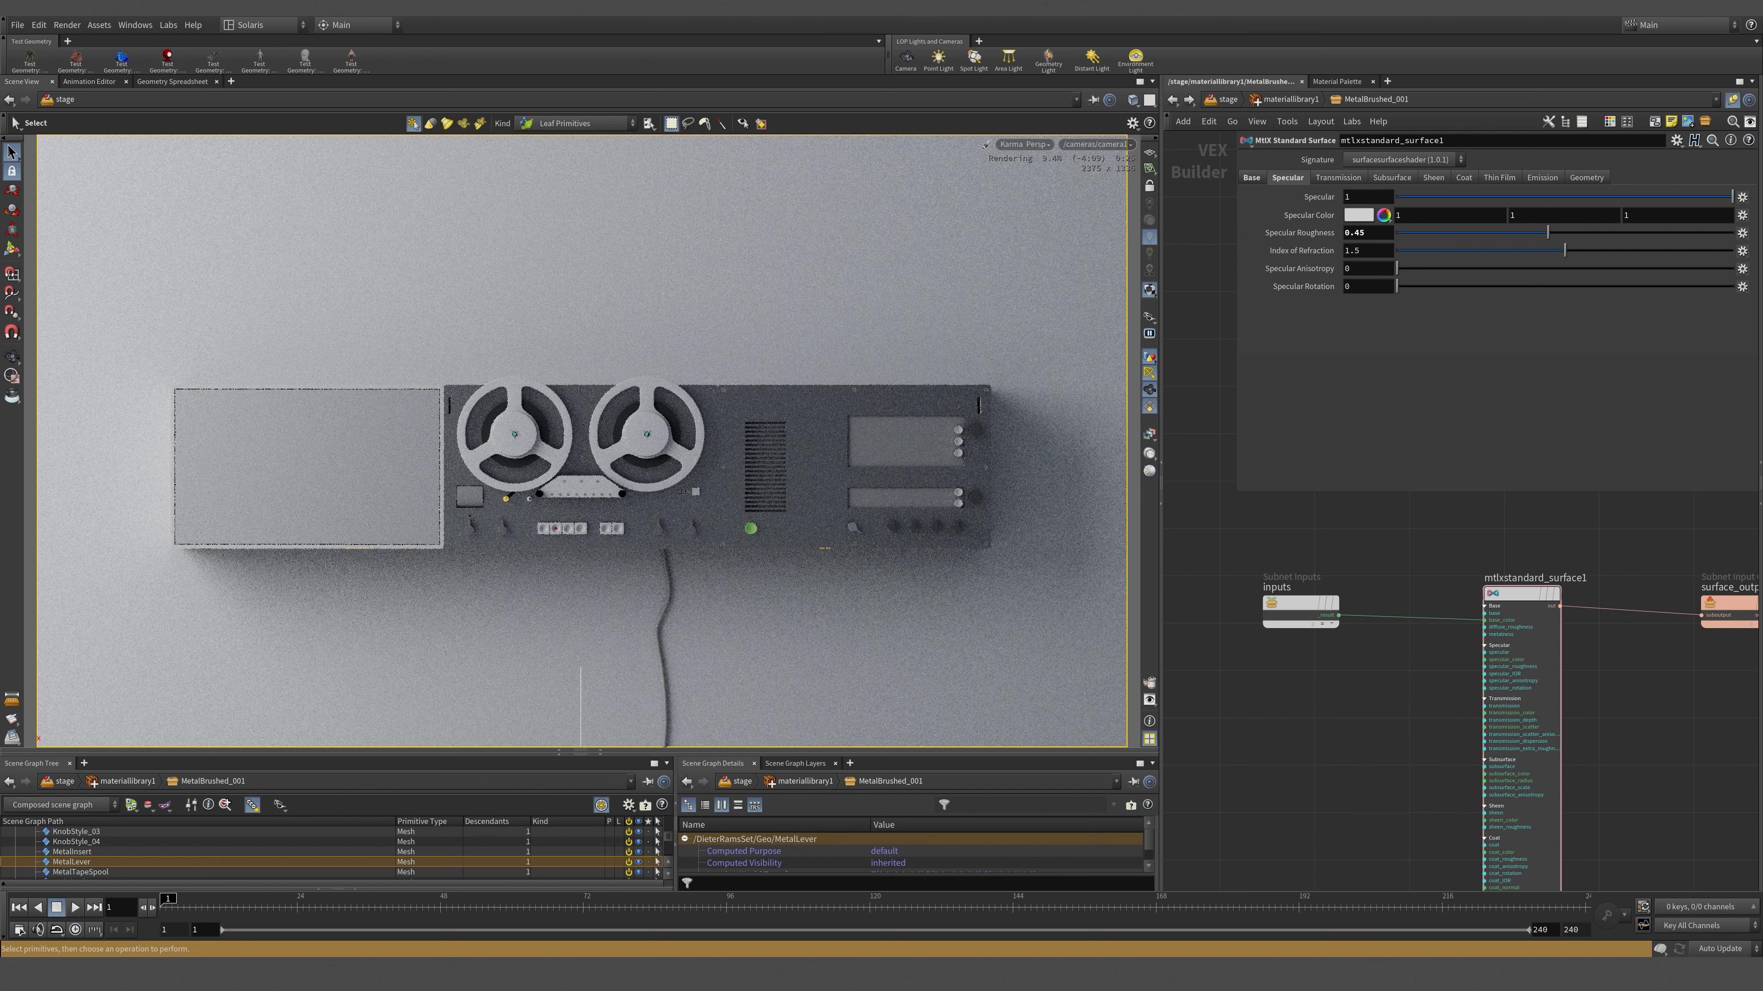
# - Duplicate the MetalBrushed_001 subnetwork below the original in materiallibrary1 and rename the copy PlasticClear
pyautogui.click(1292, 98)
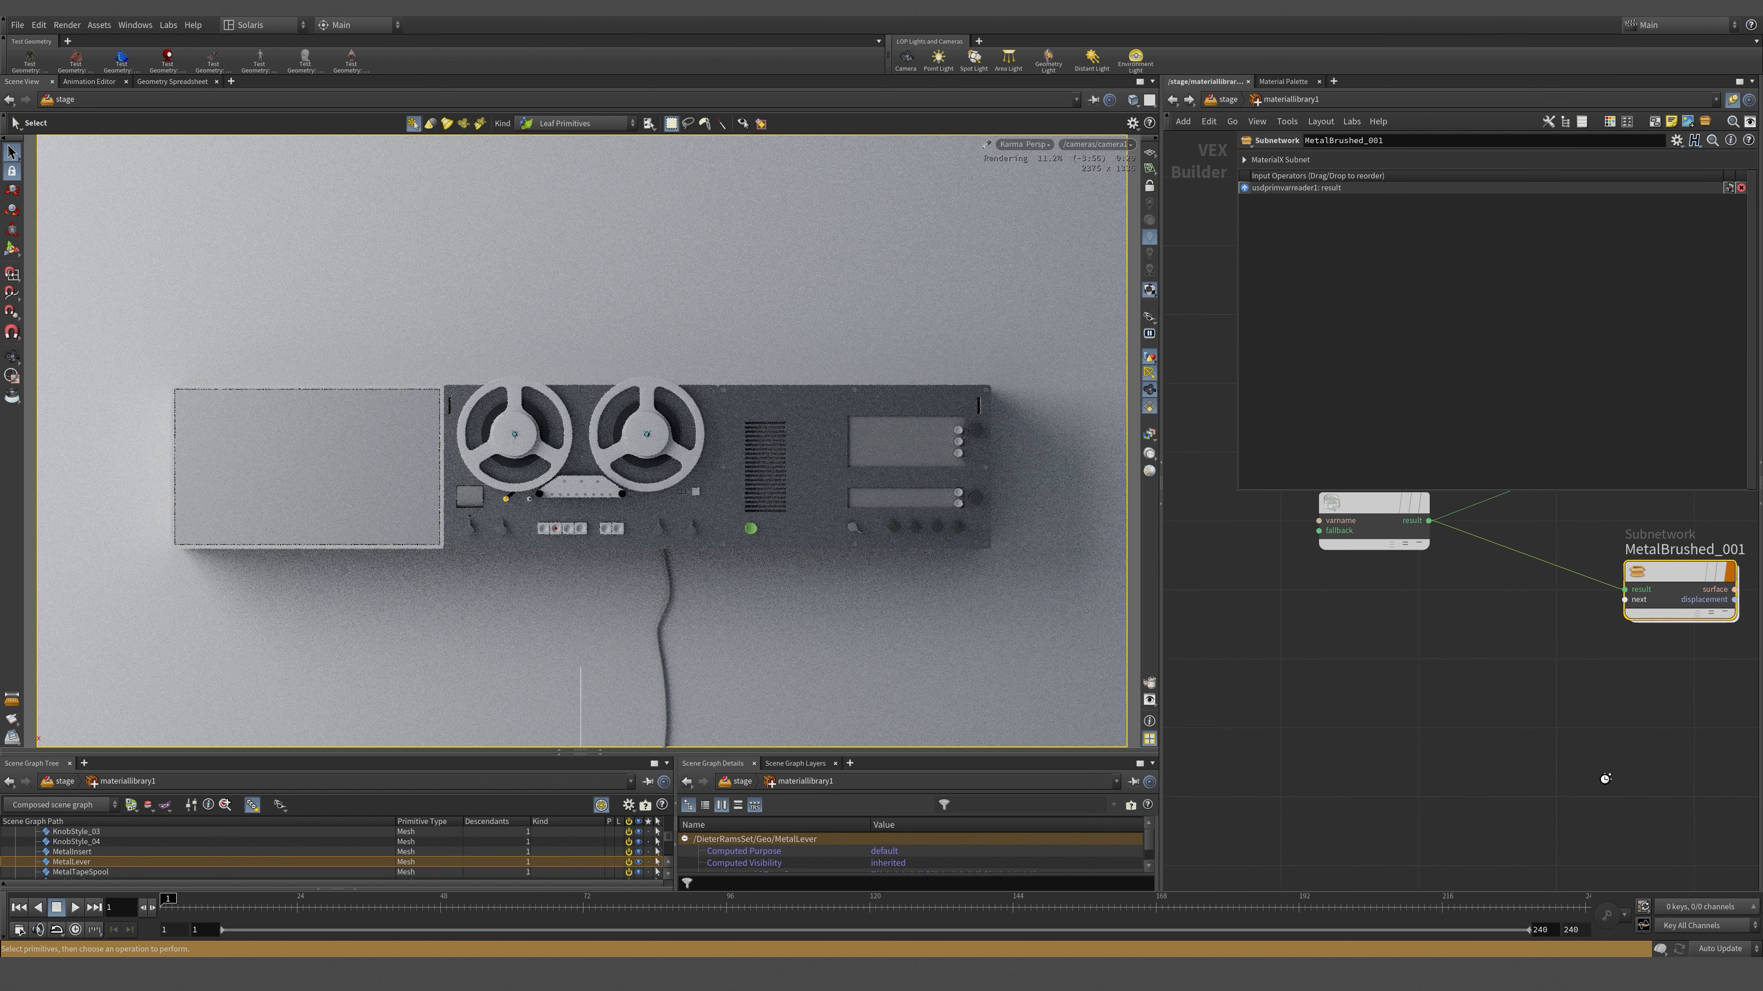
pyautogui.moveTo(1575, 628); pyautogui.dragTo(1584, 562, button='middle')
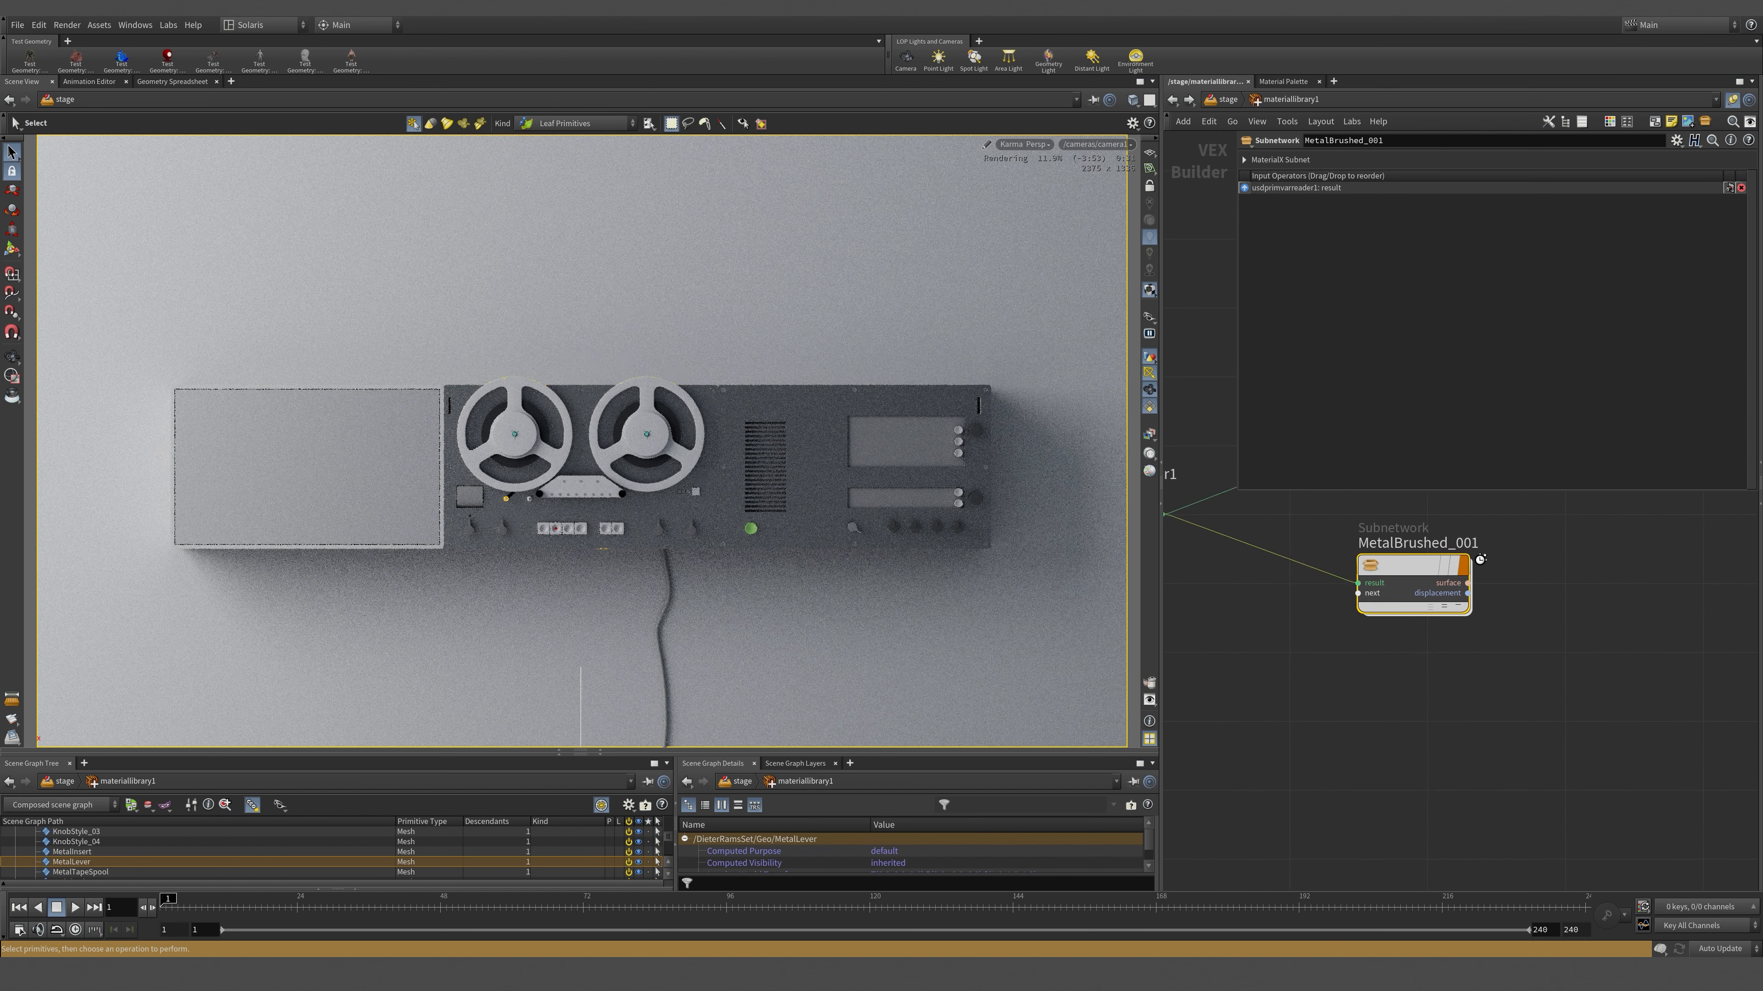
pyautogui.keyDown('alt'); pyautogui.moveTo(1421, 568); pyautogui.dragTo(1425, 721); pyautogui.keyUp('alt')
pyautogui.doubleClick(1368, 696)
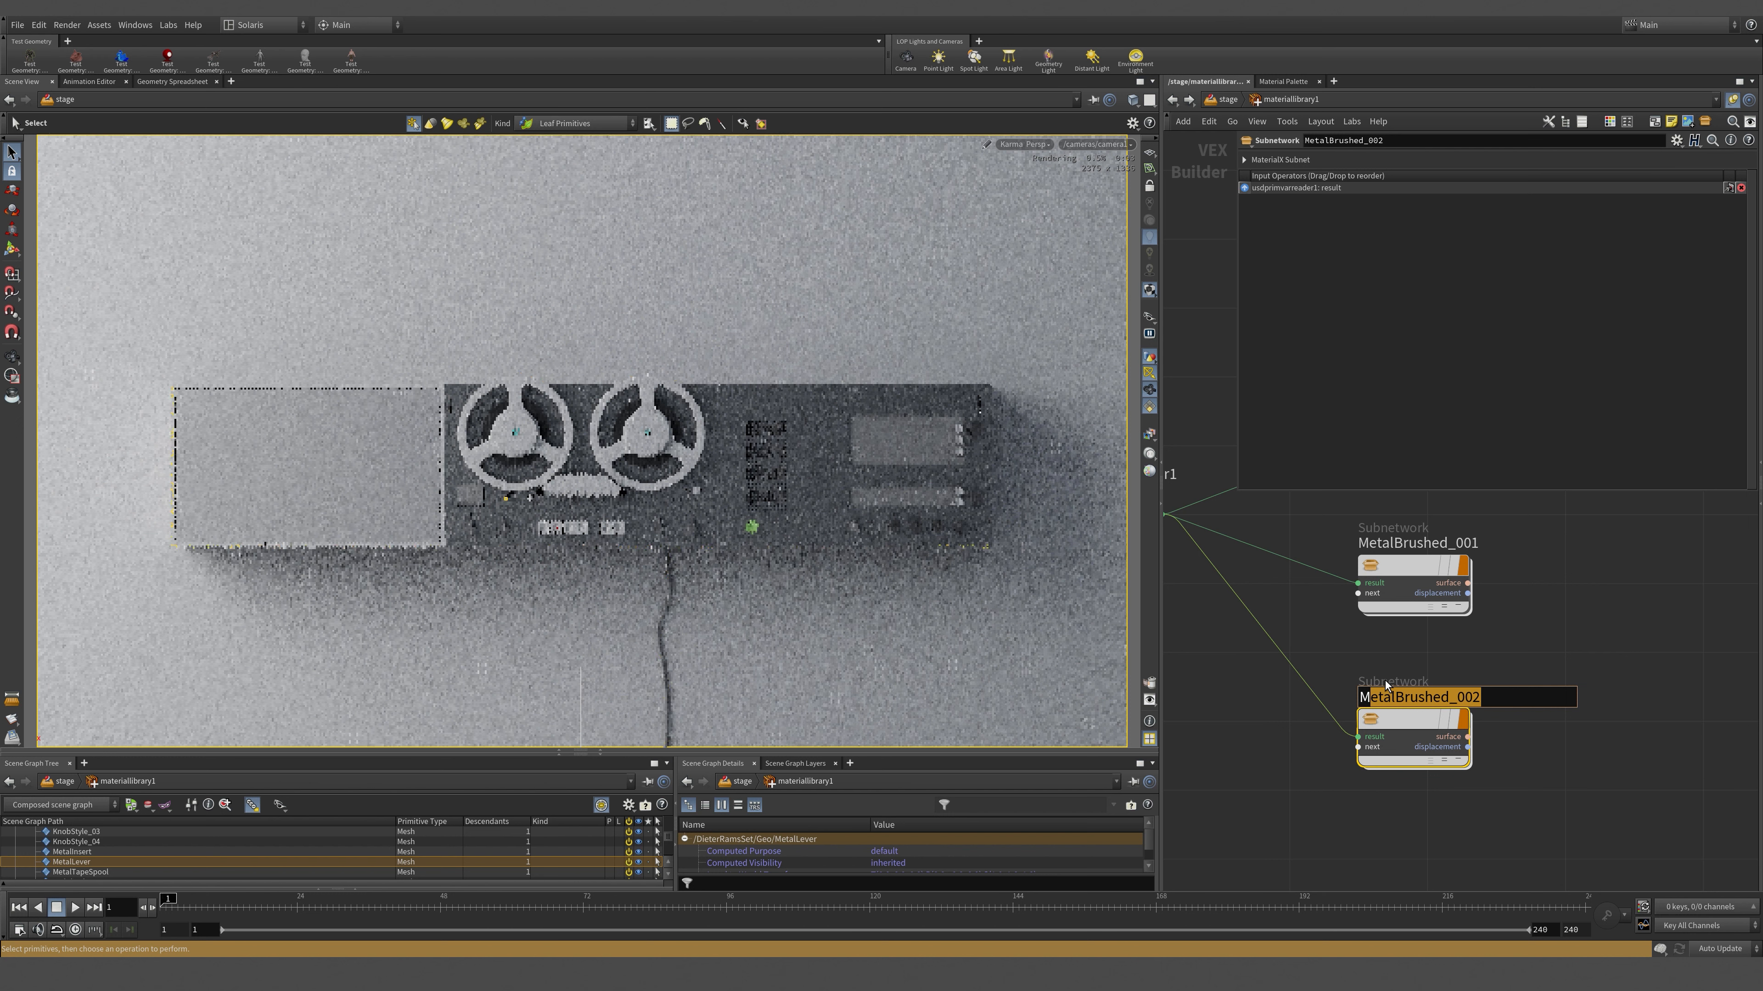
pyautogui.press('BackSpace')
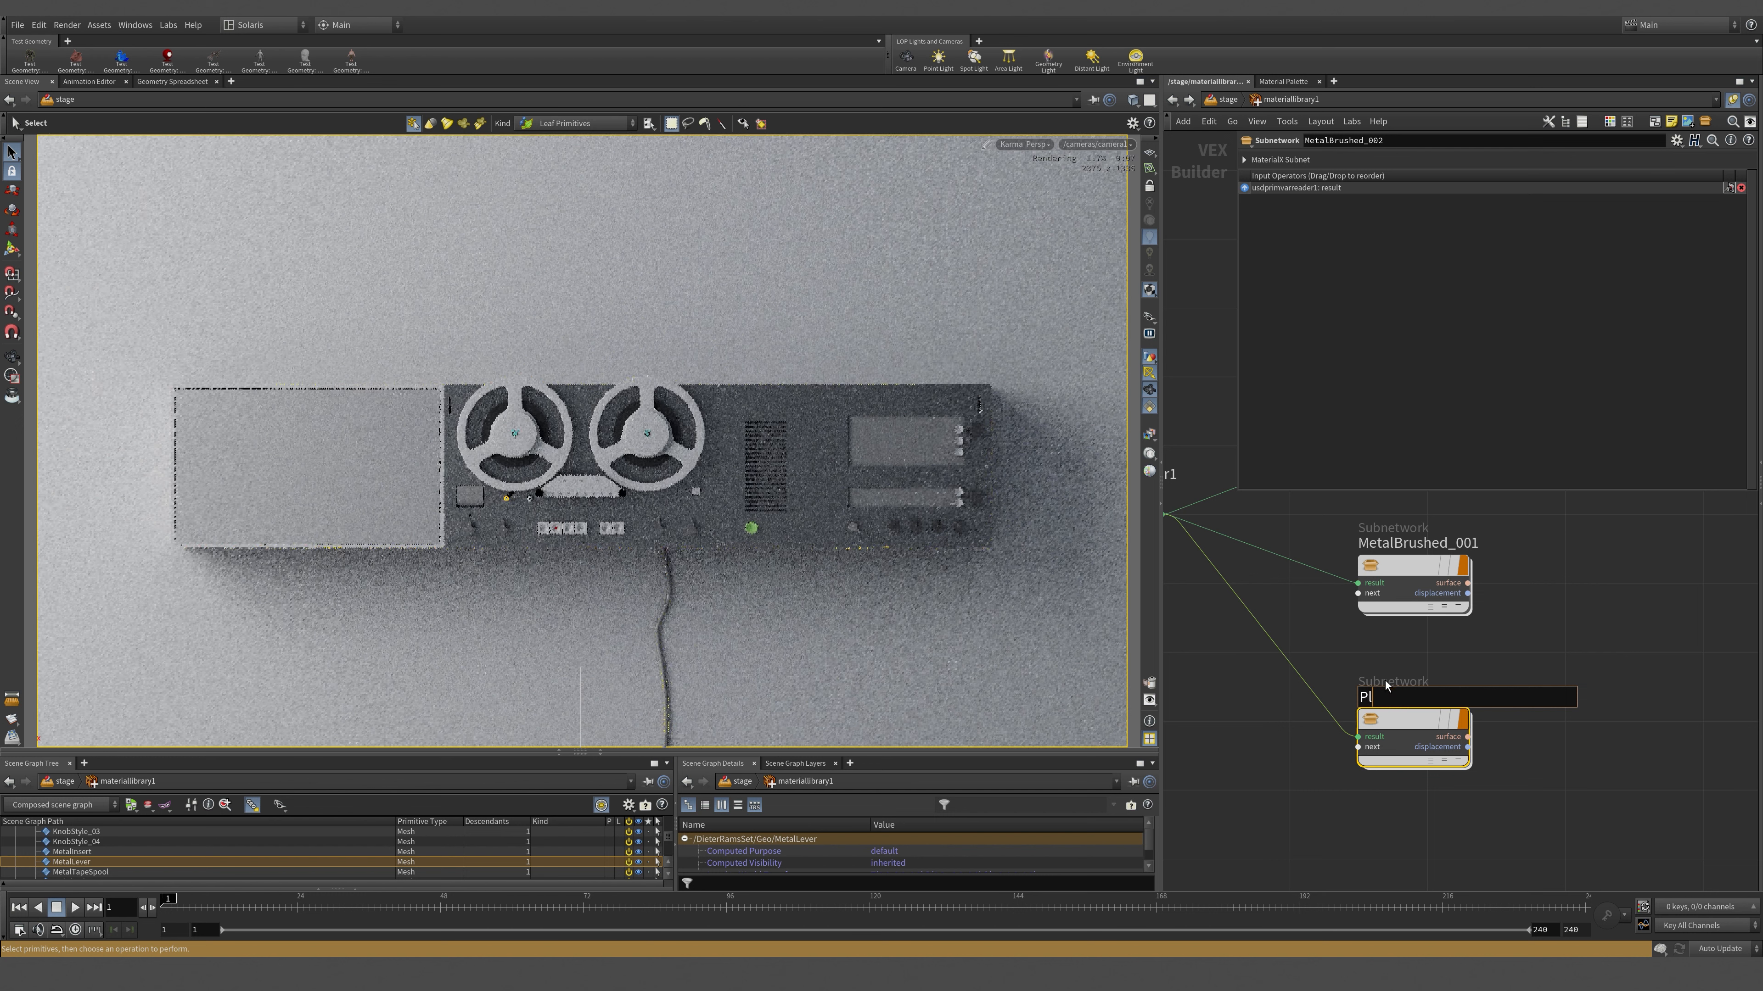
pyautogui.write('PlasticC')
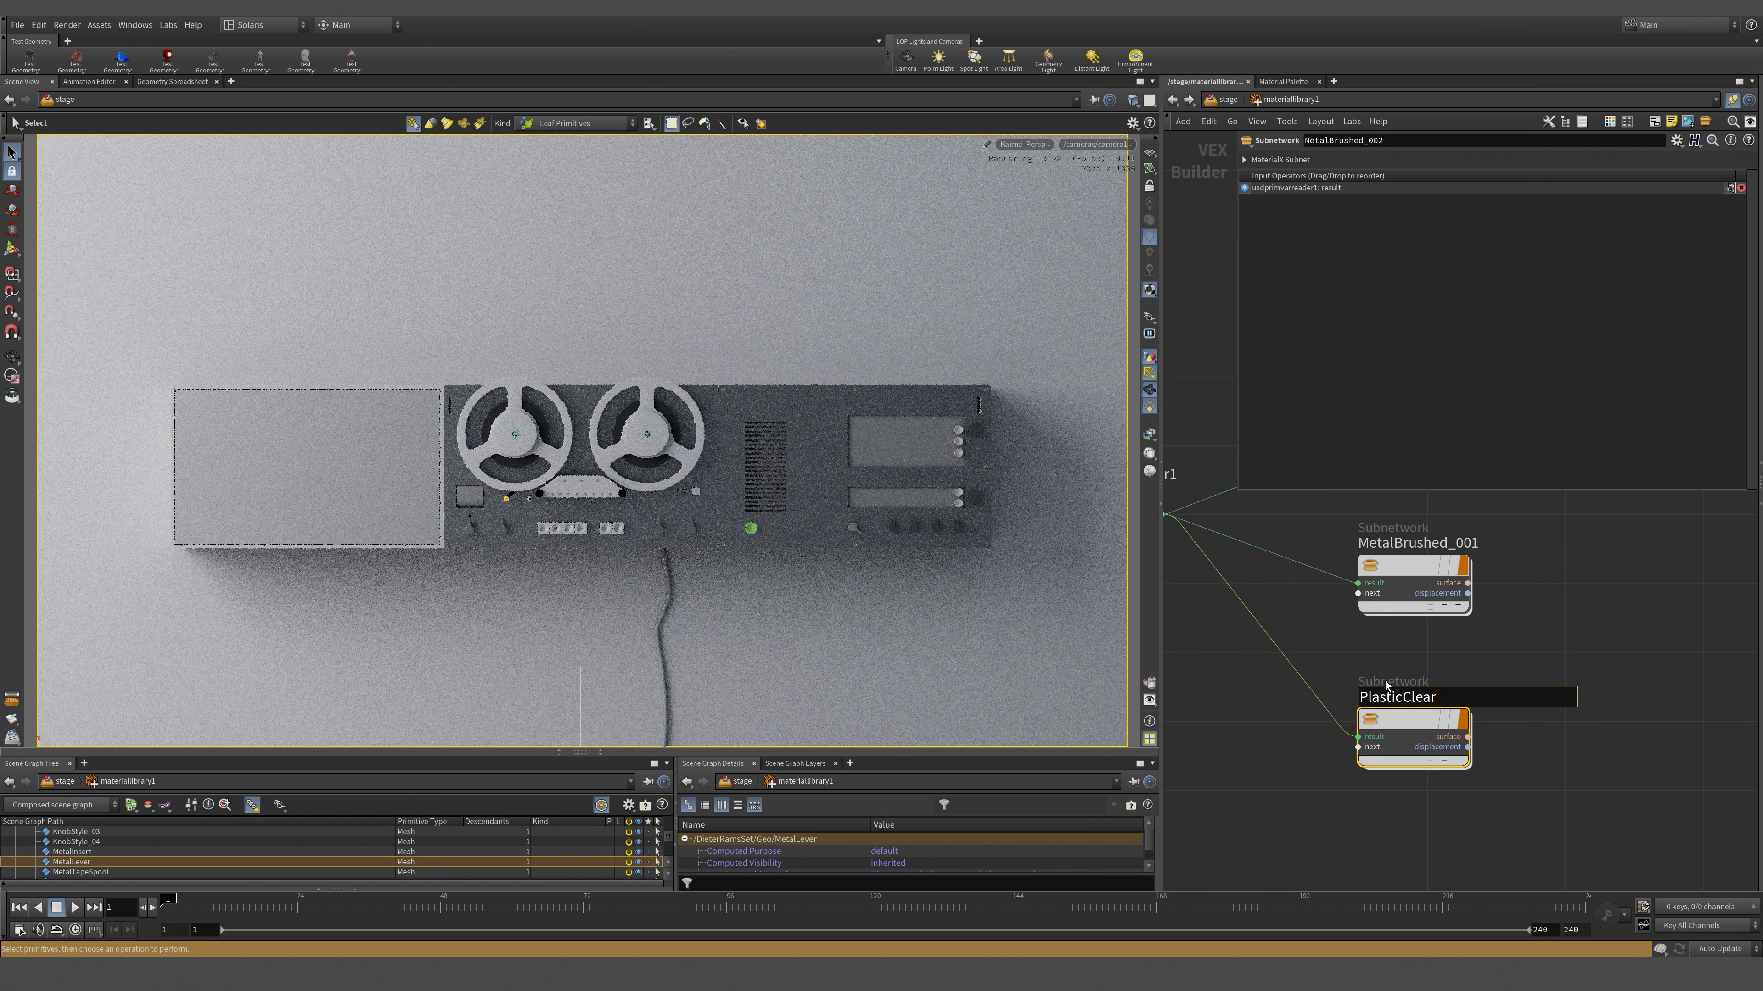
pyautogui.write('lear')
pyautogui.press('Return')
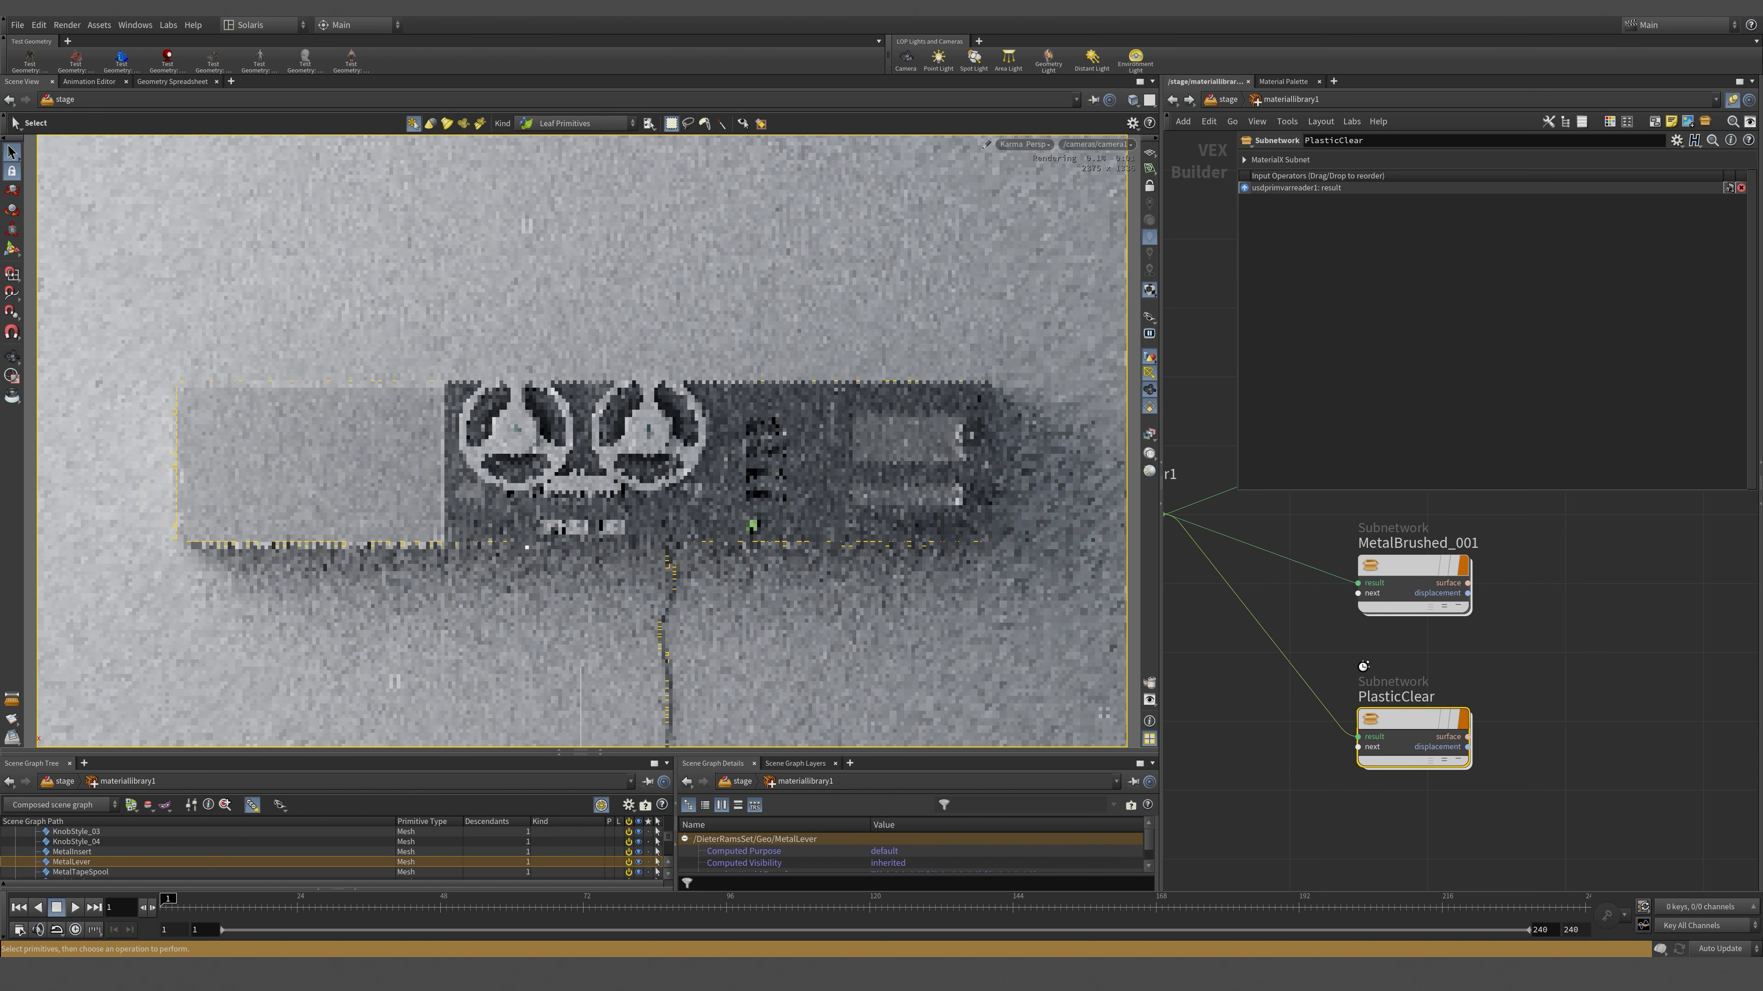
# - Return to the stage network and add a third material entry to materiallibrary1
pyautogui.press('p')
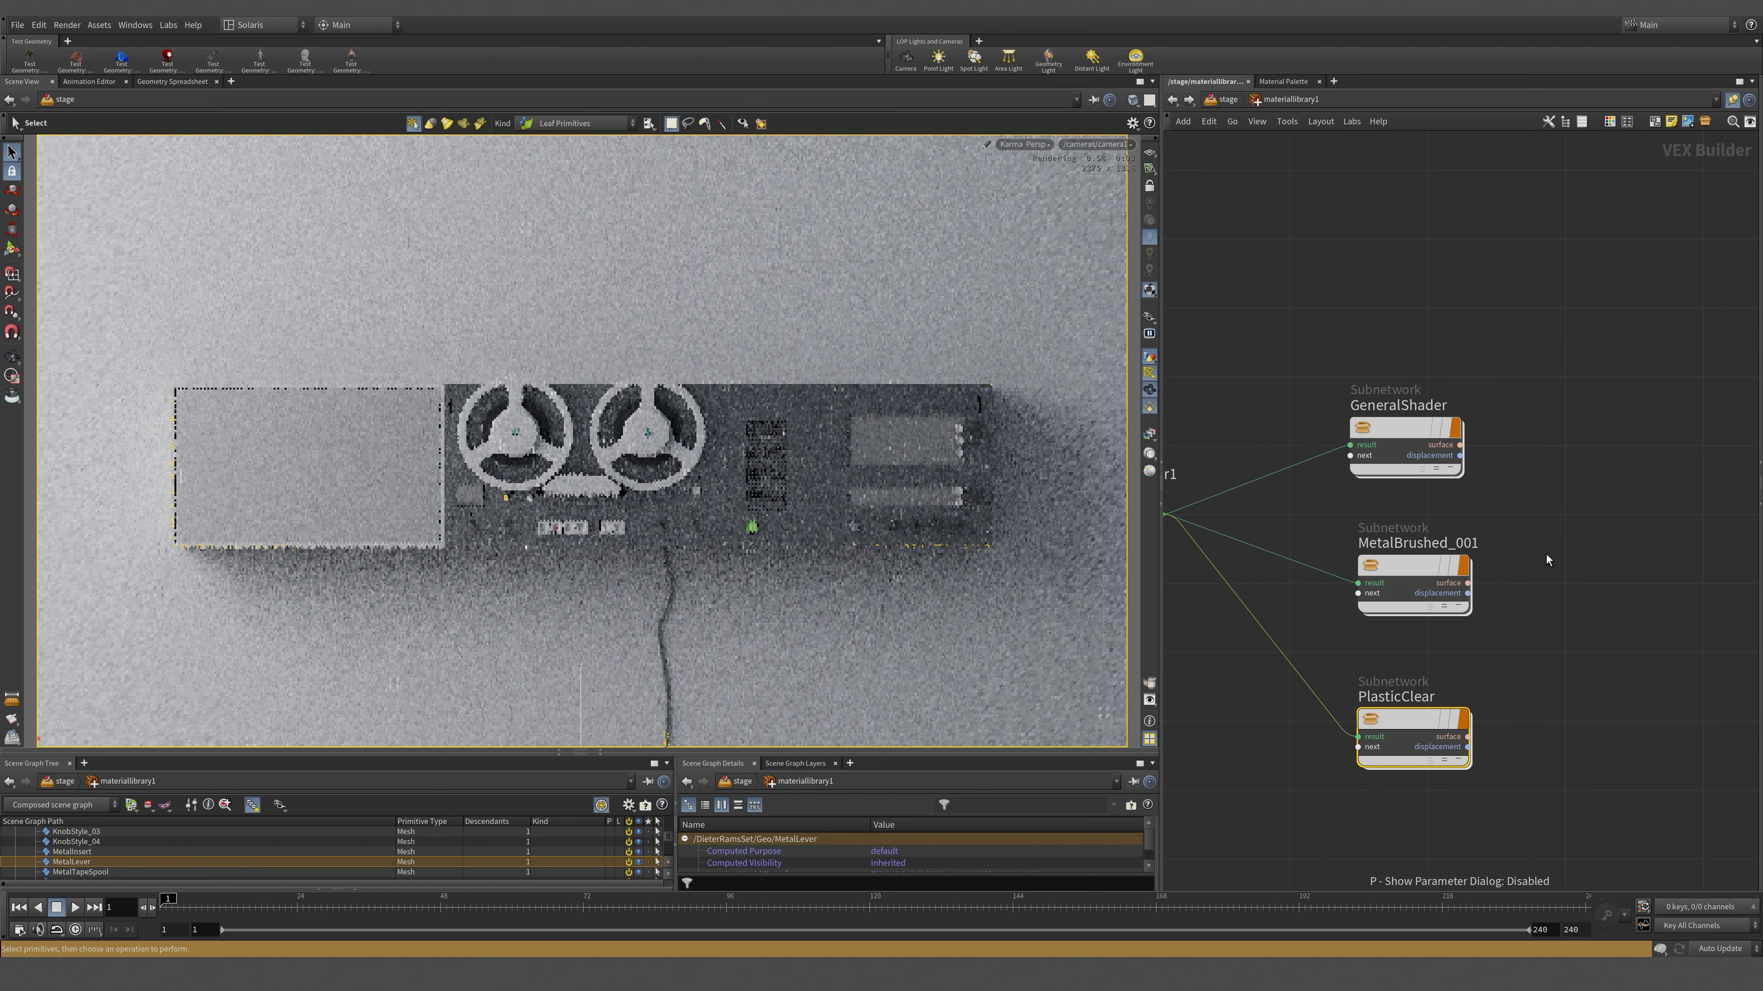
pyautogui.press('u')
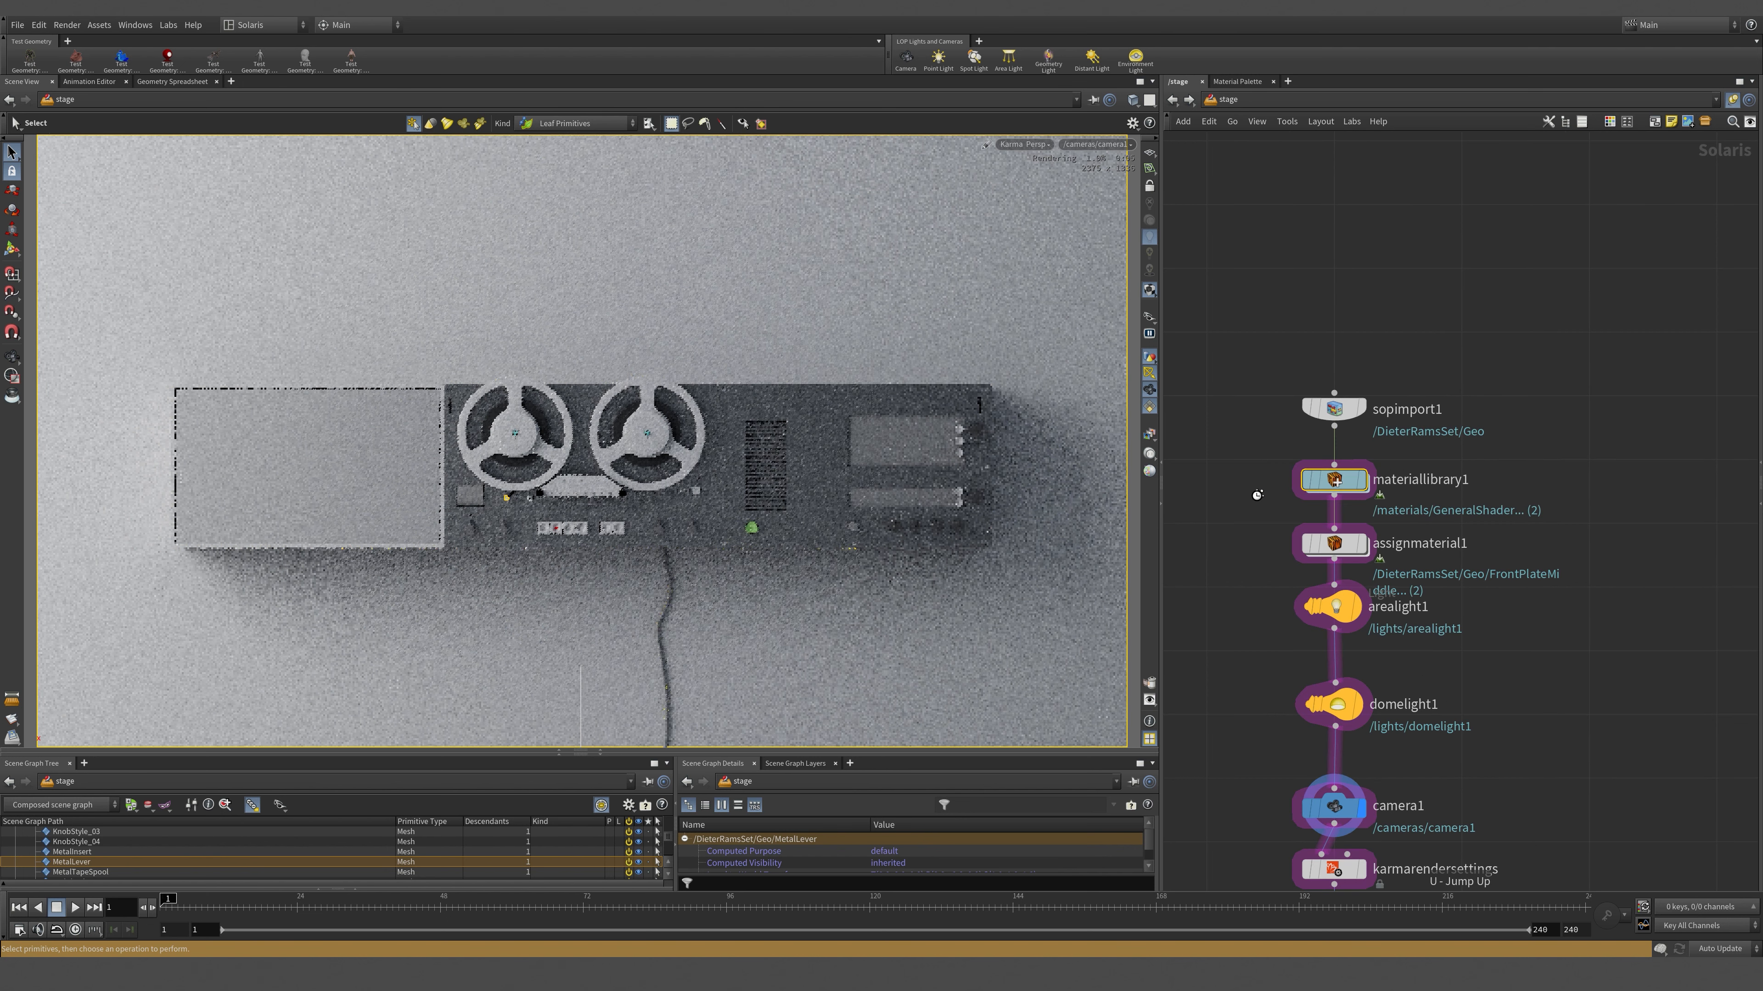
pyautogui.press('p')
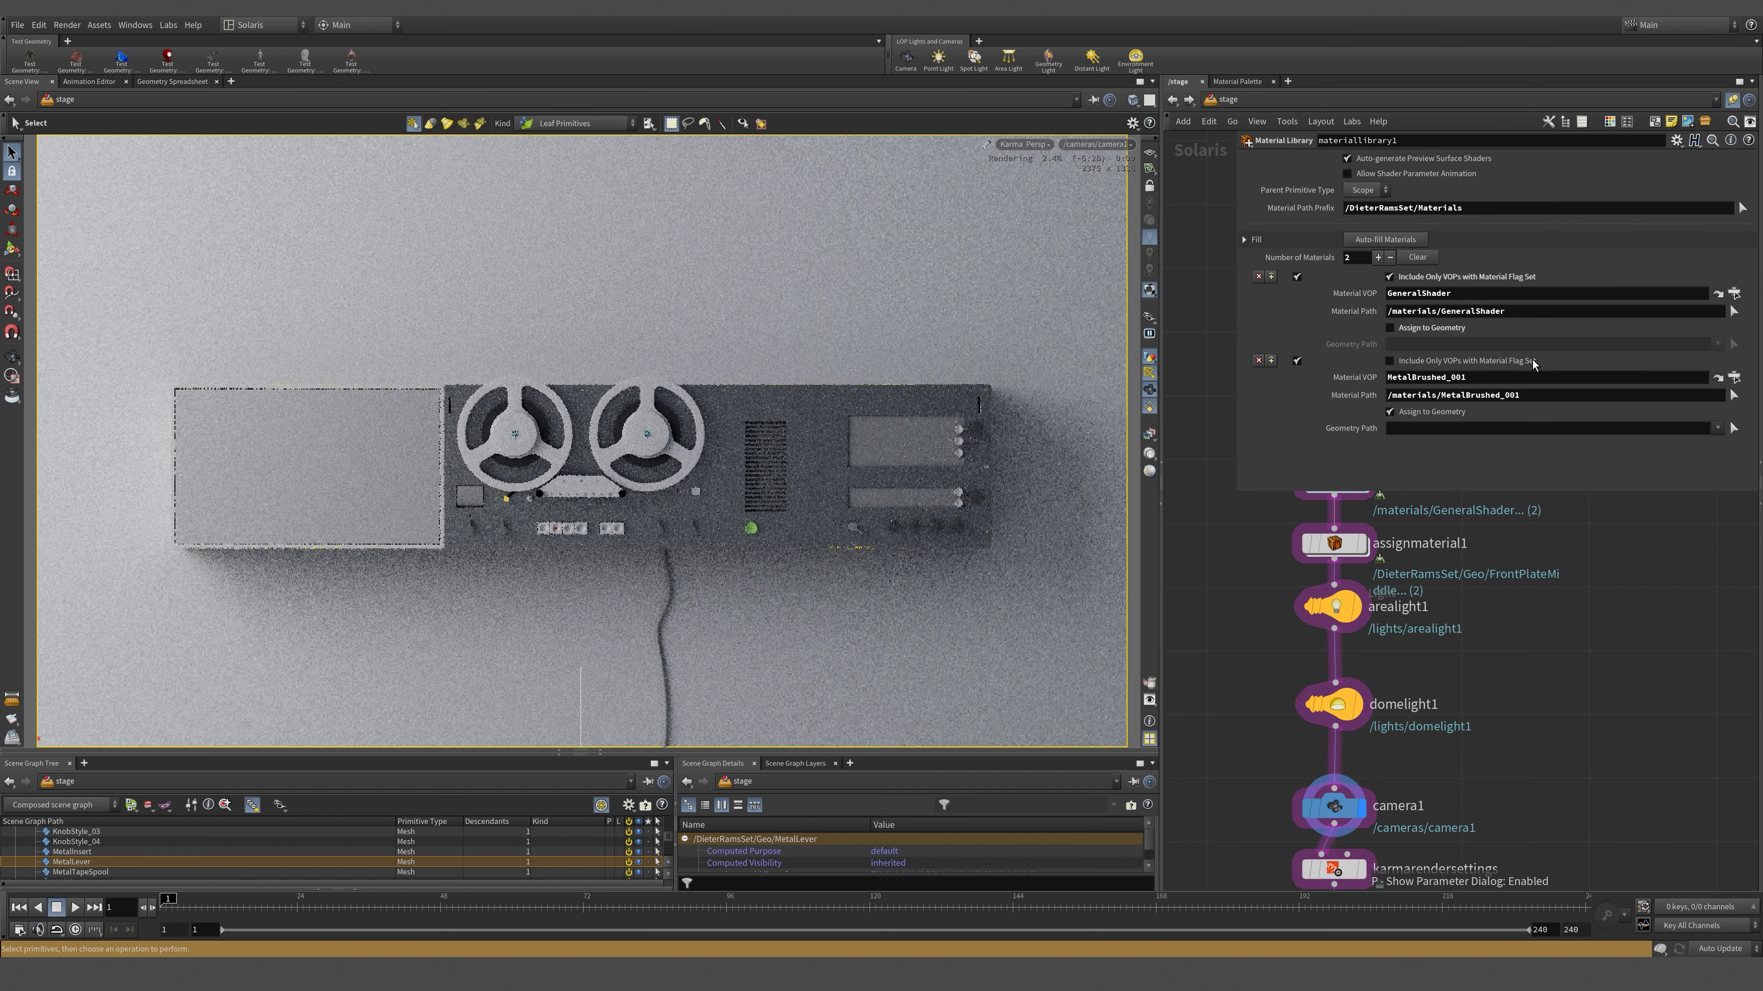
pyautogui.click(1378, 257)
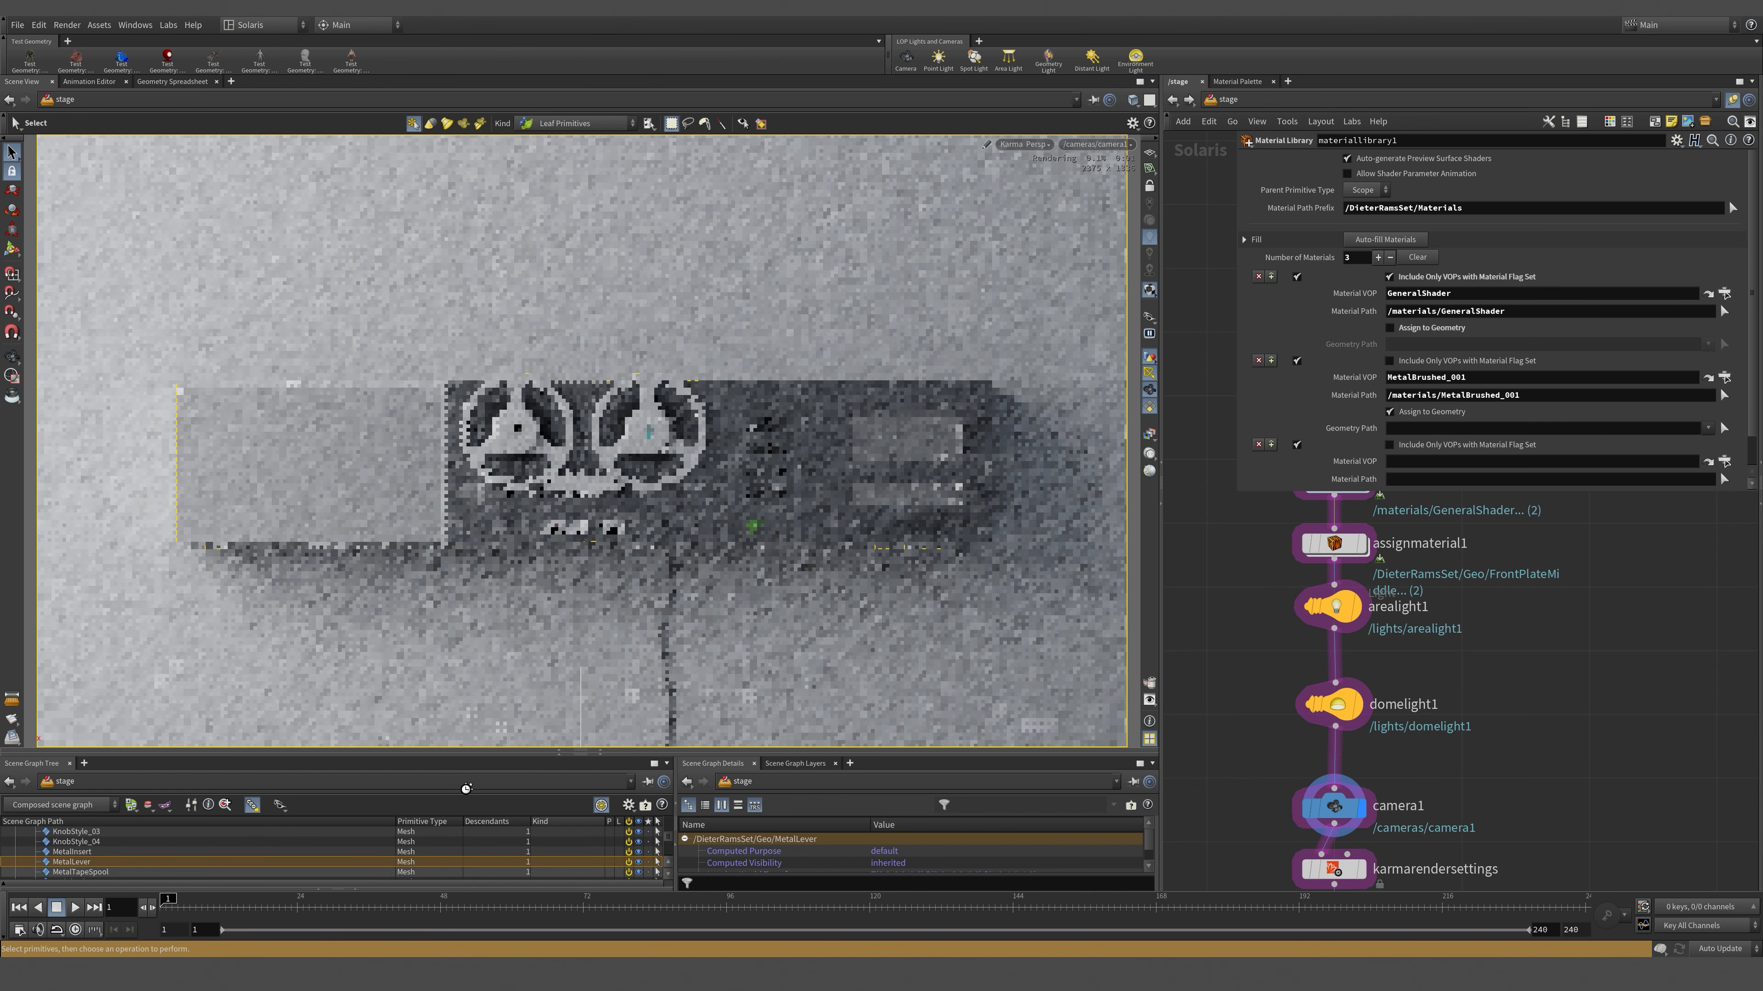
# - Enlarge the scene graph tree and select the ReelsClearPlastic mesh
pyautogui.moveTo(275, 755); pyautogui.dragTo(275, 462)
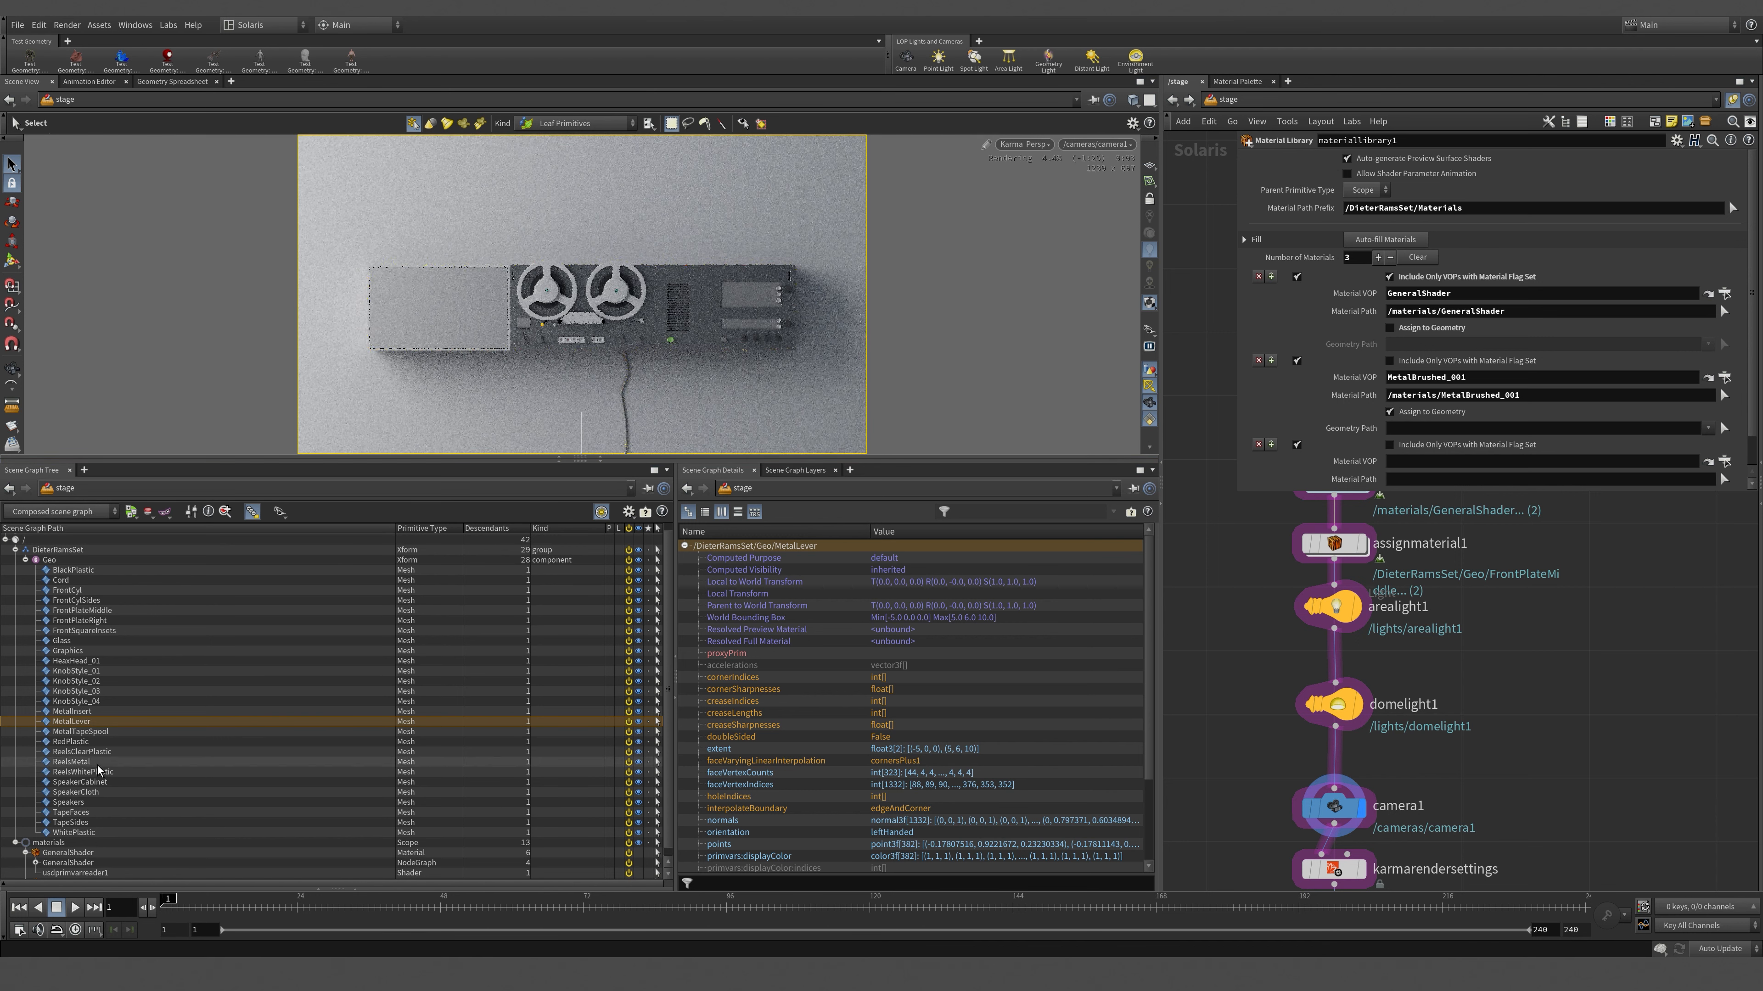
pyautogui.click(98, 753)
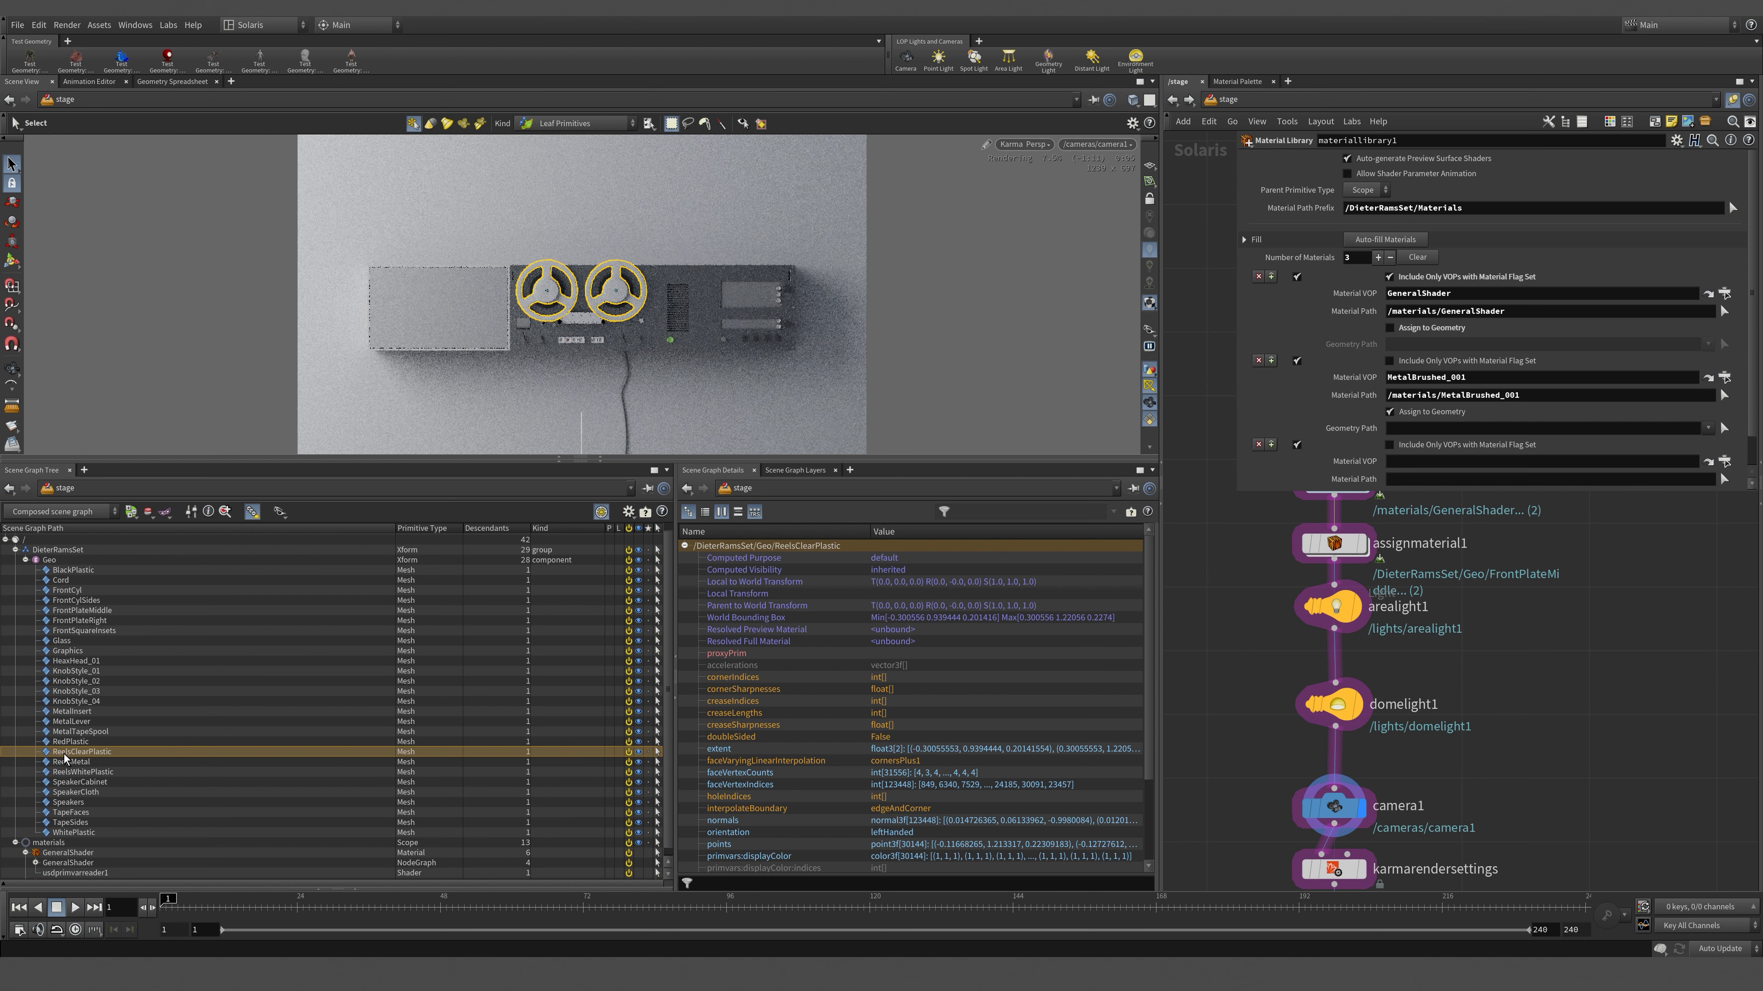
pyautogui.scroll(-1, 1608, 435)
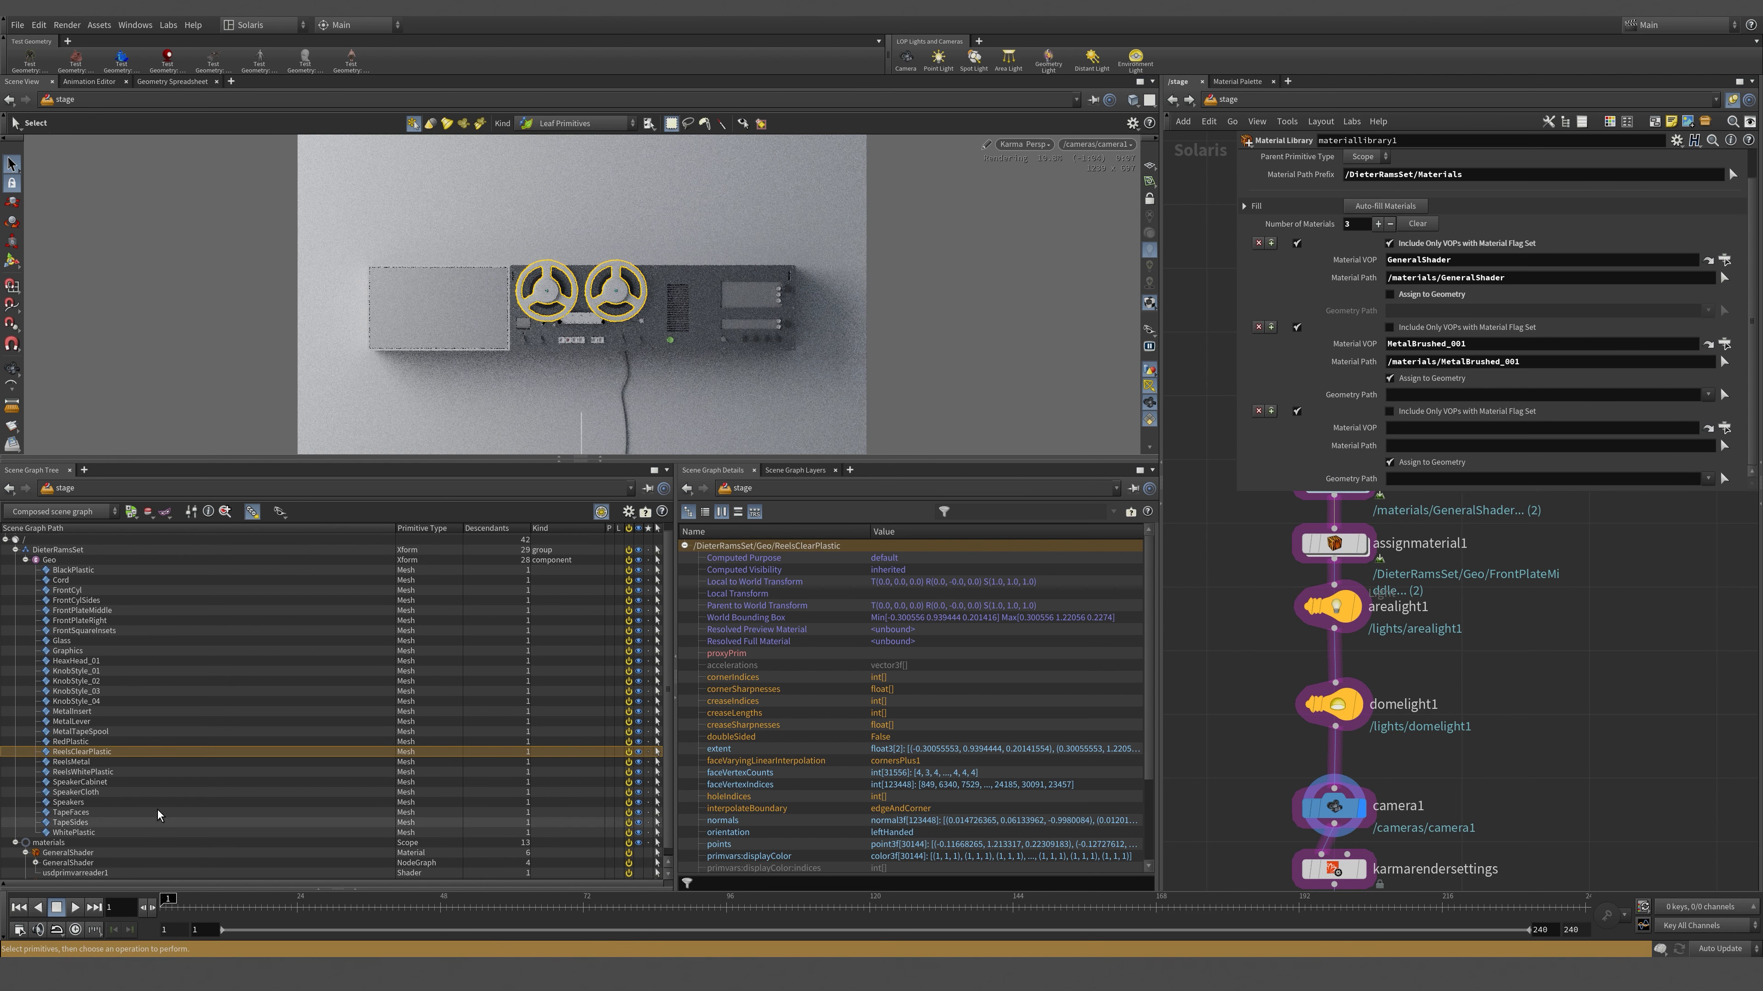
# - Auto-fill the entries of materiallibrary1 from its material subnetworks
pyautogui.moveTo(86, 751); pyautogui.dragTo(1401, 409)
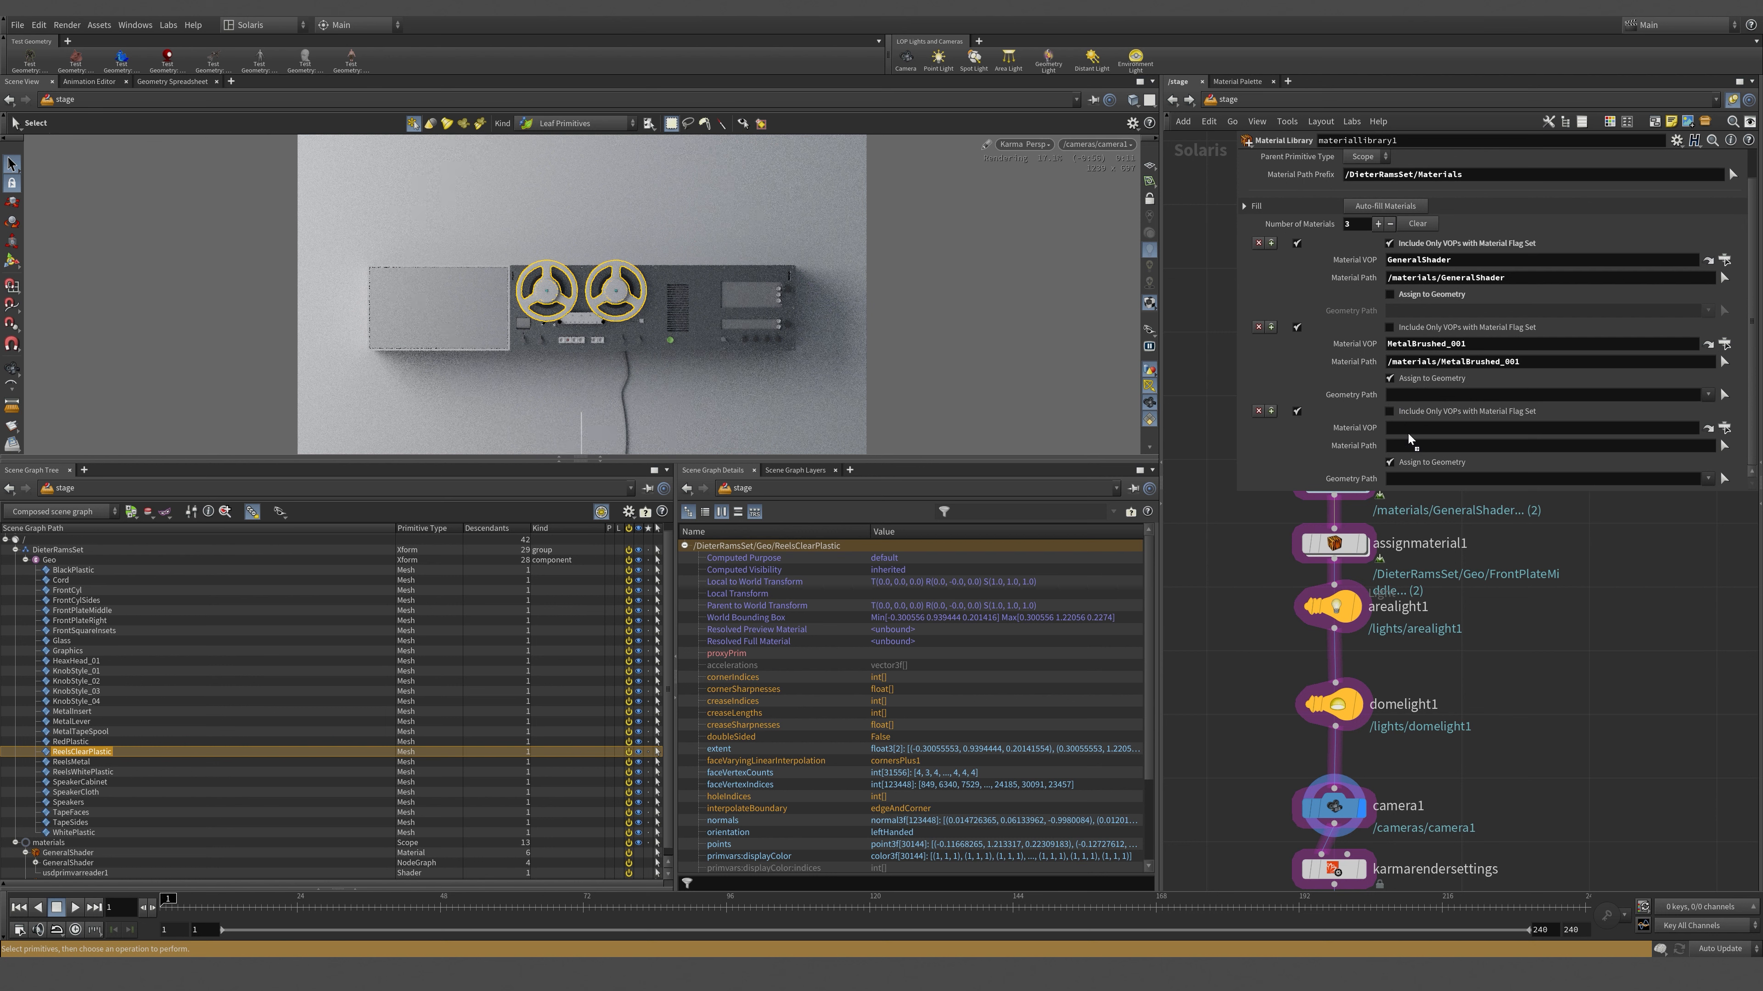
pyautogui.moveTo(1516, 694); pyautogui.dragTo(1496, 709)
pyautogui.moveTo(1247, 498); pyautogui.dragTo(1270, 599, button='middle')
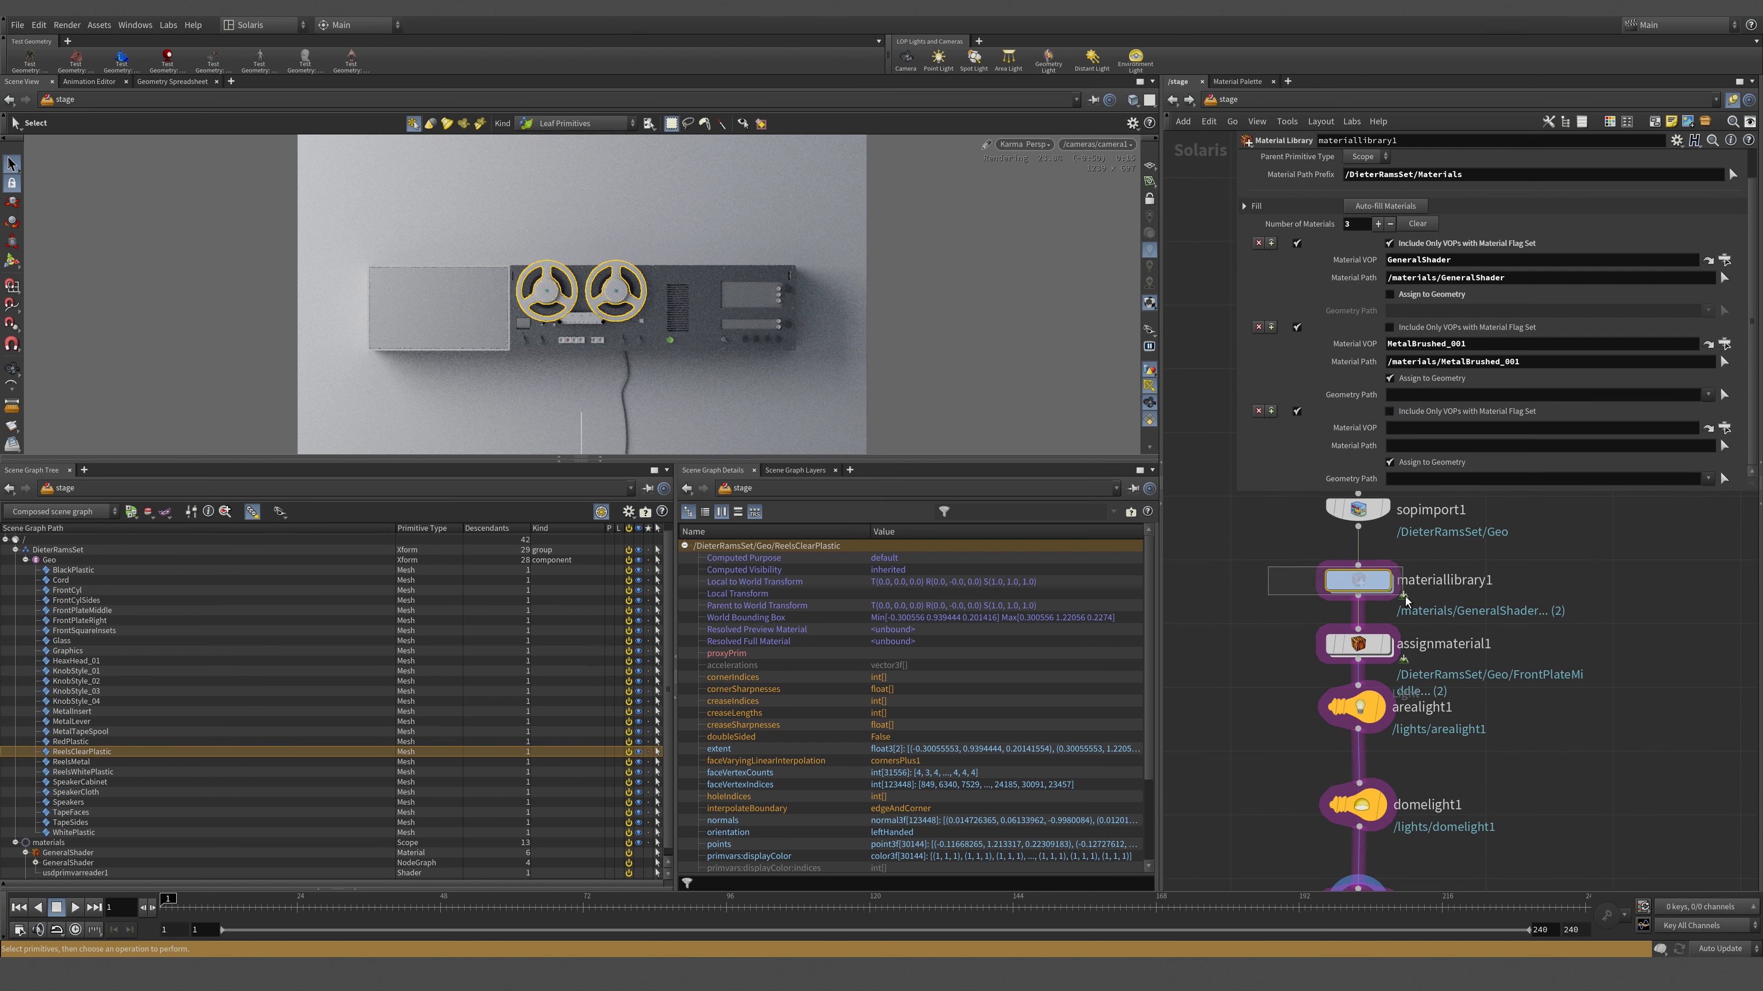
pyautogui.click(1384, 205)
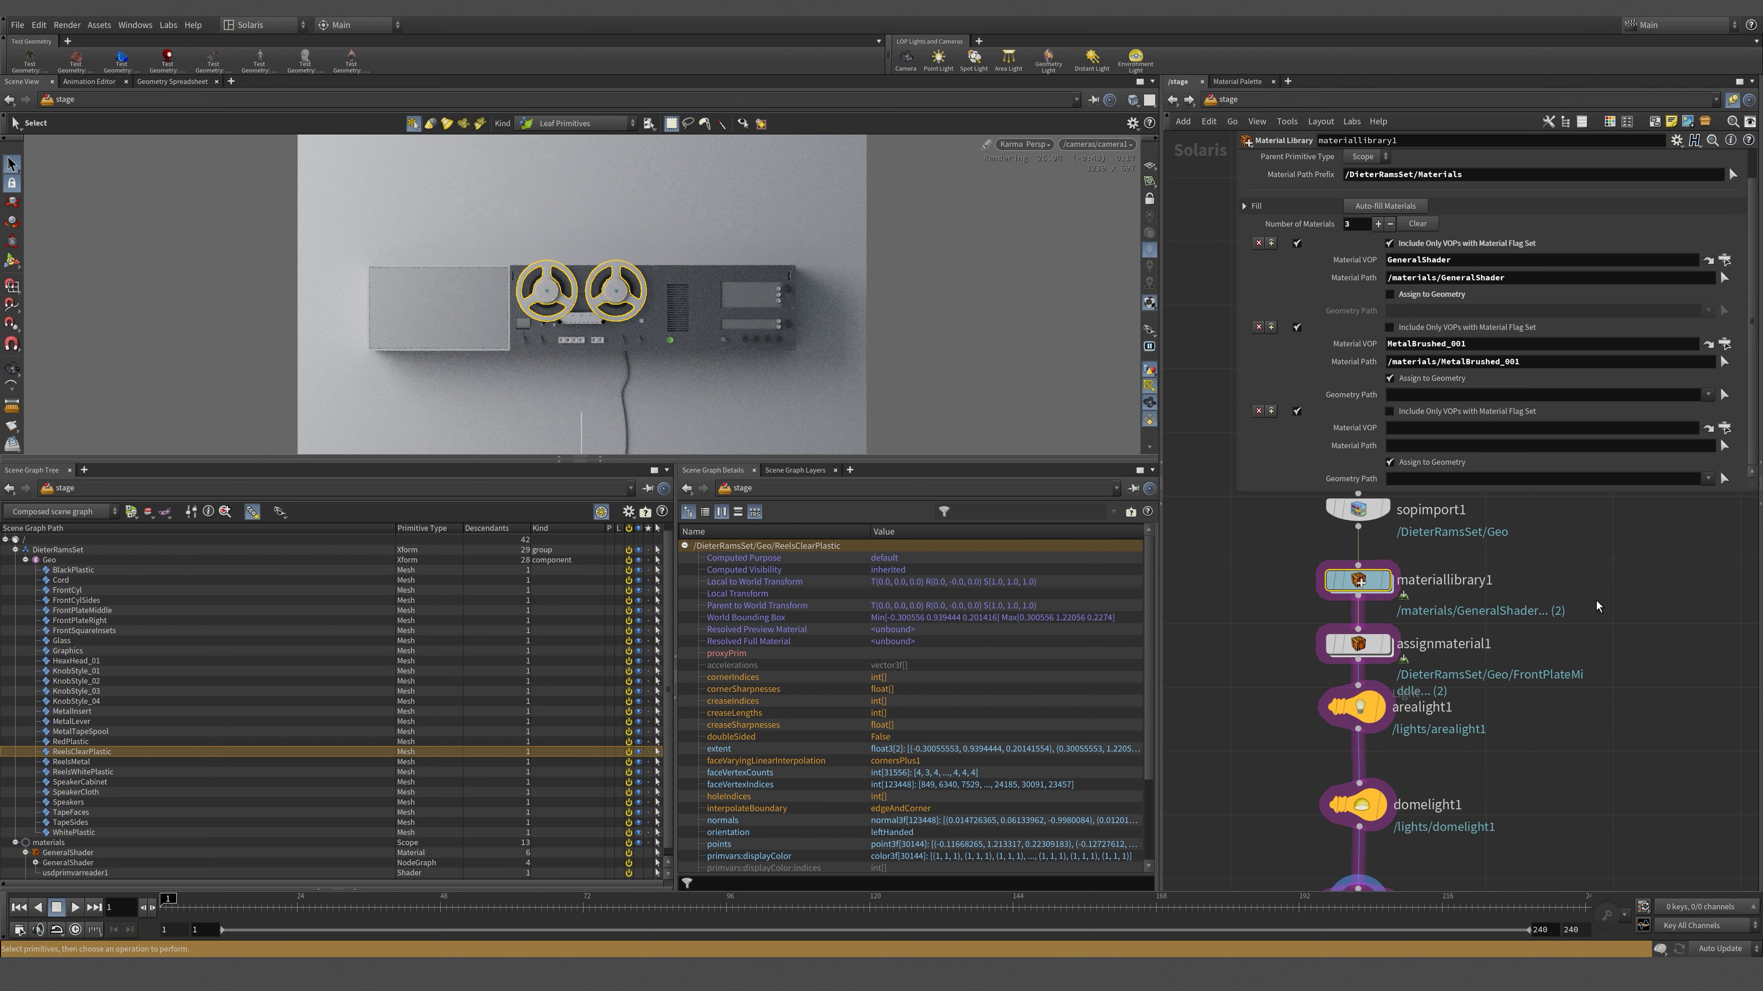
# - Add a third entry in assignmaterial1 that assigns /materials/PlasticClear to the ReelsClearPlastic mesh
pyautogui.click(1349, 644)
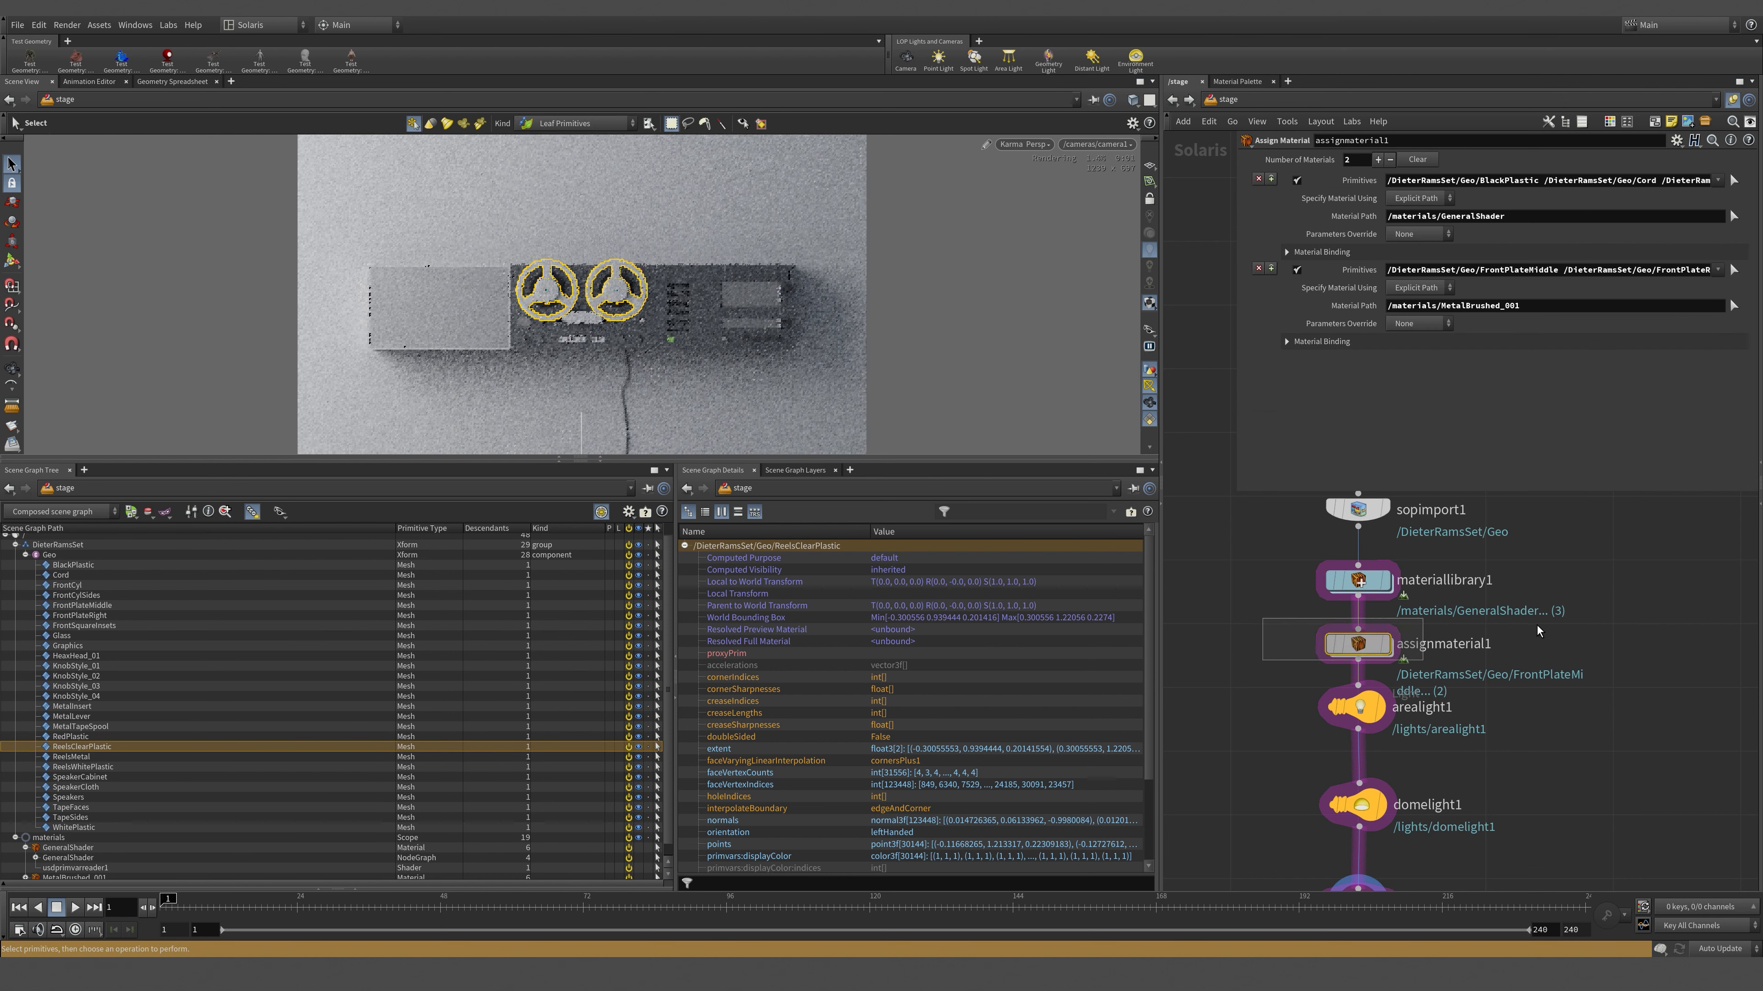
pyautogui.click(1377, 160)
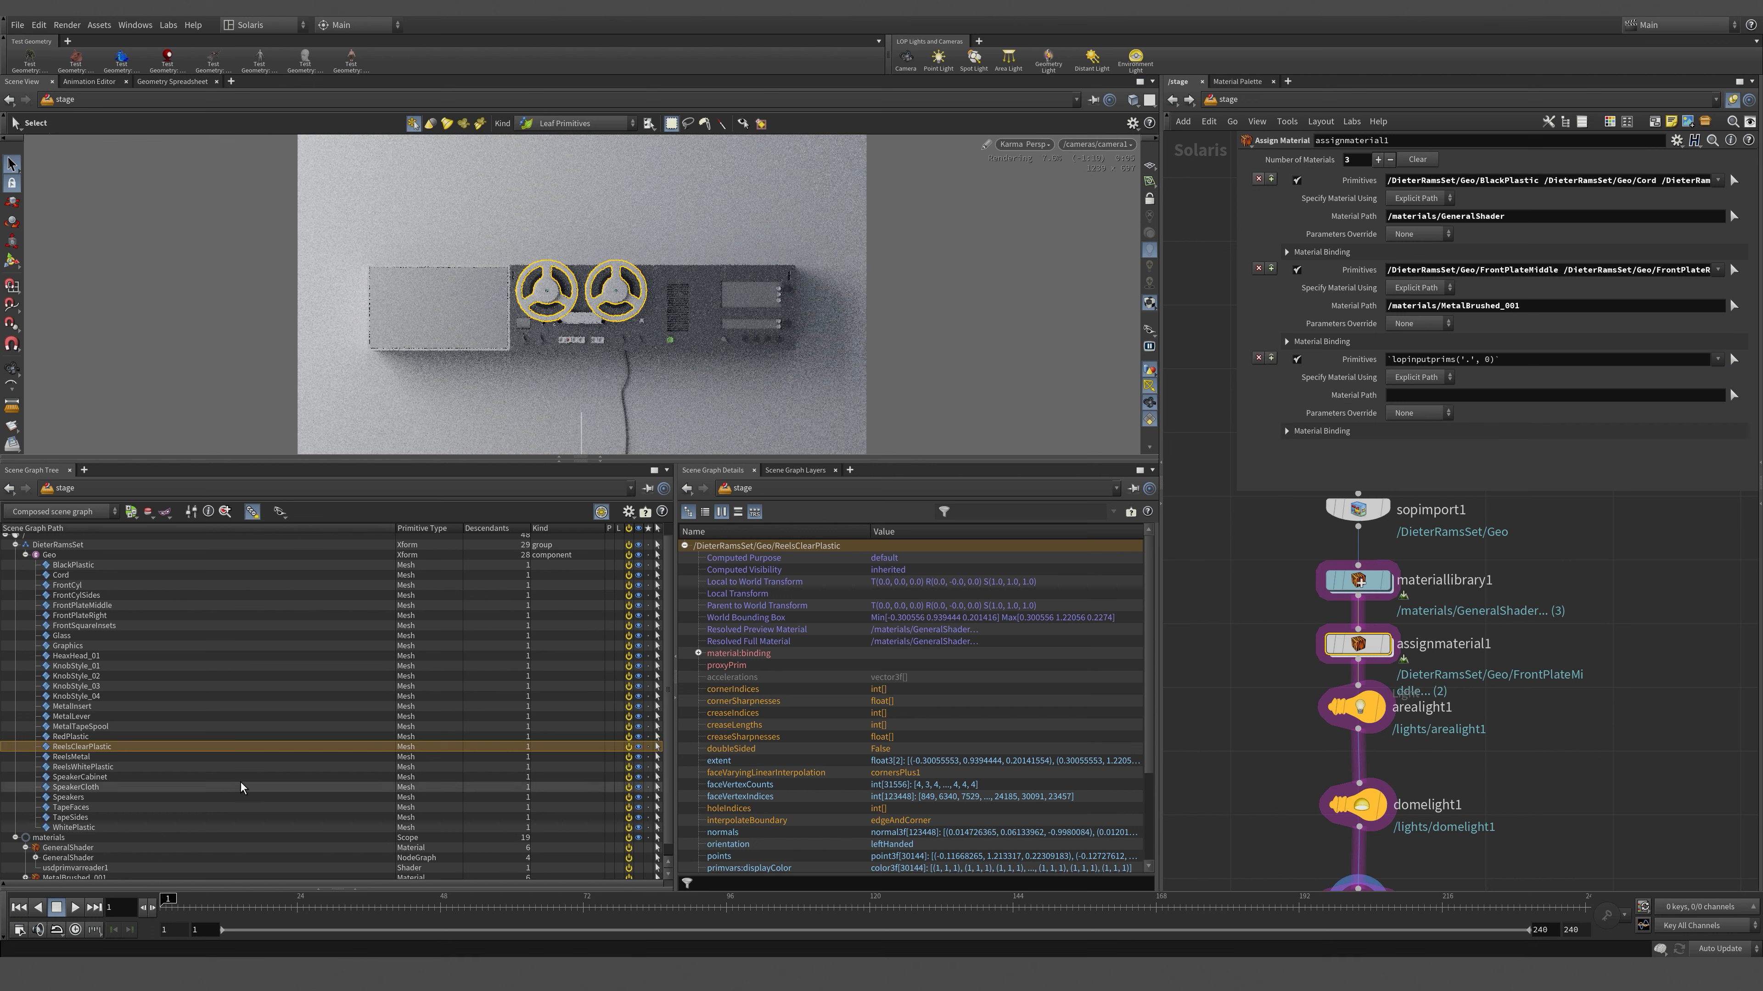
pyautogui.moveTo(80, 749); pyautogui.dragTo(1444, 358)
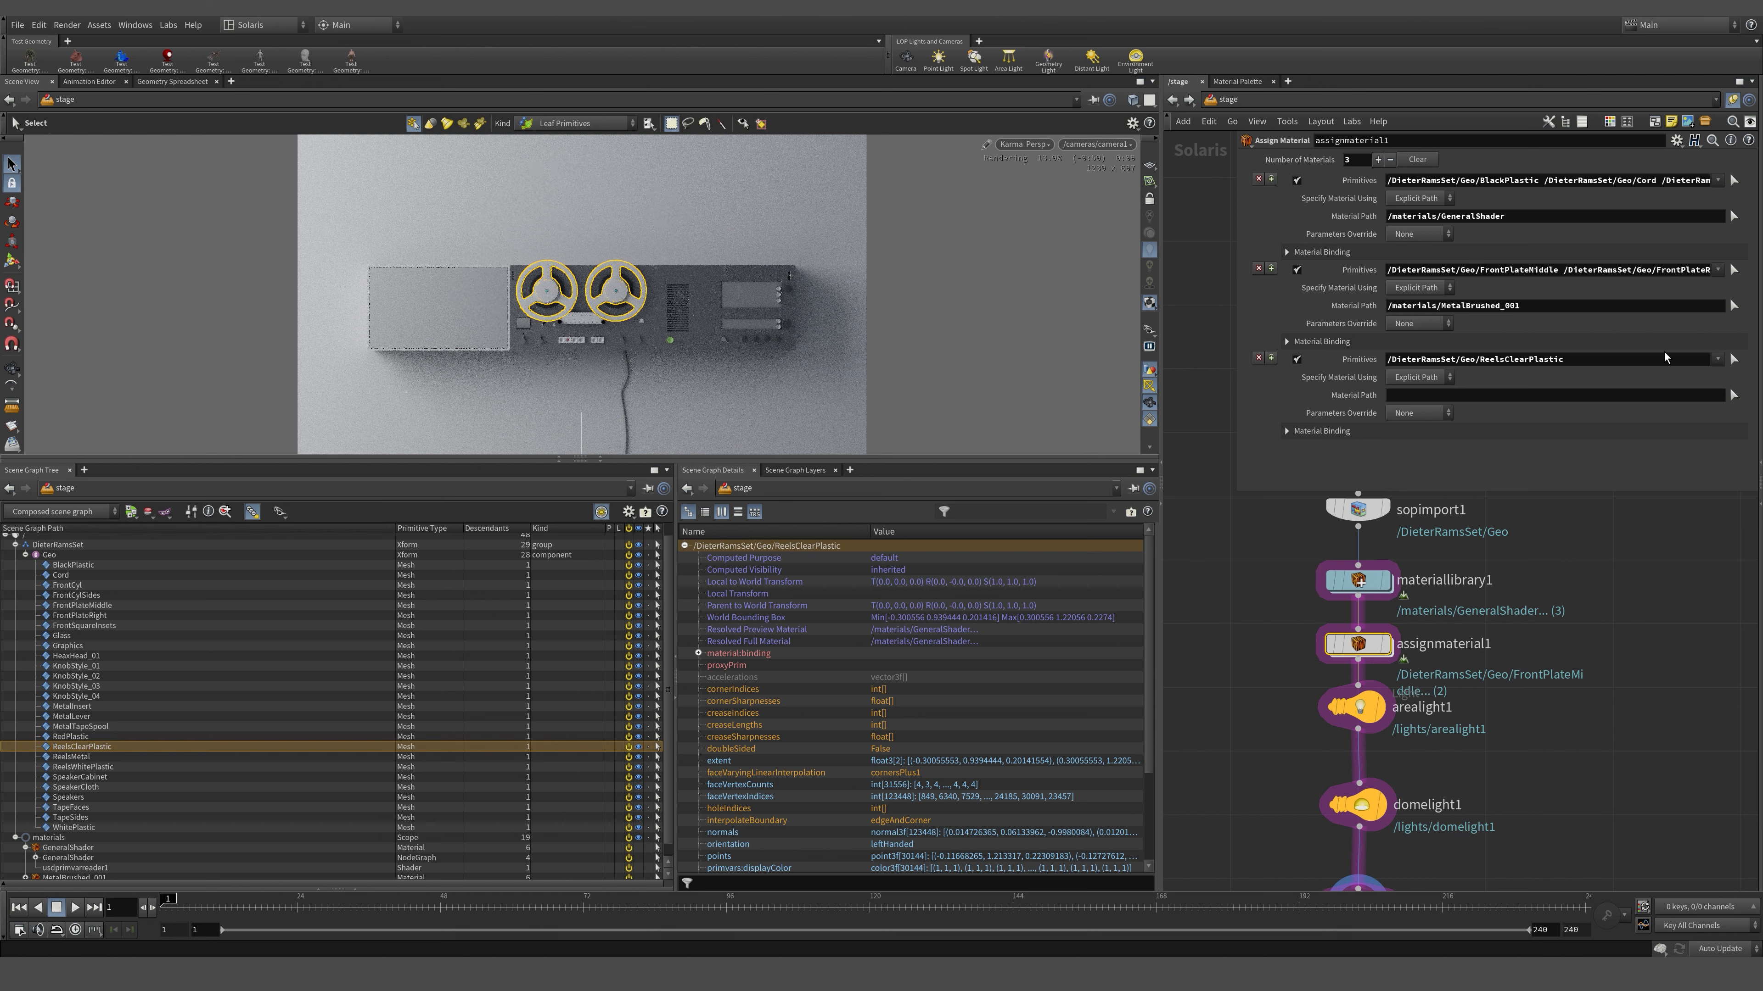
pyautogui.scroll(-1, 110, 852)
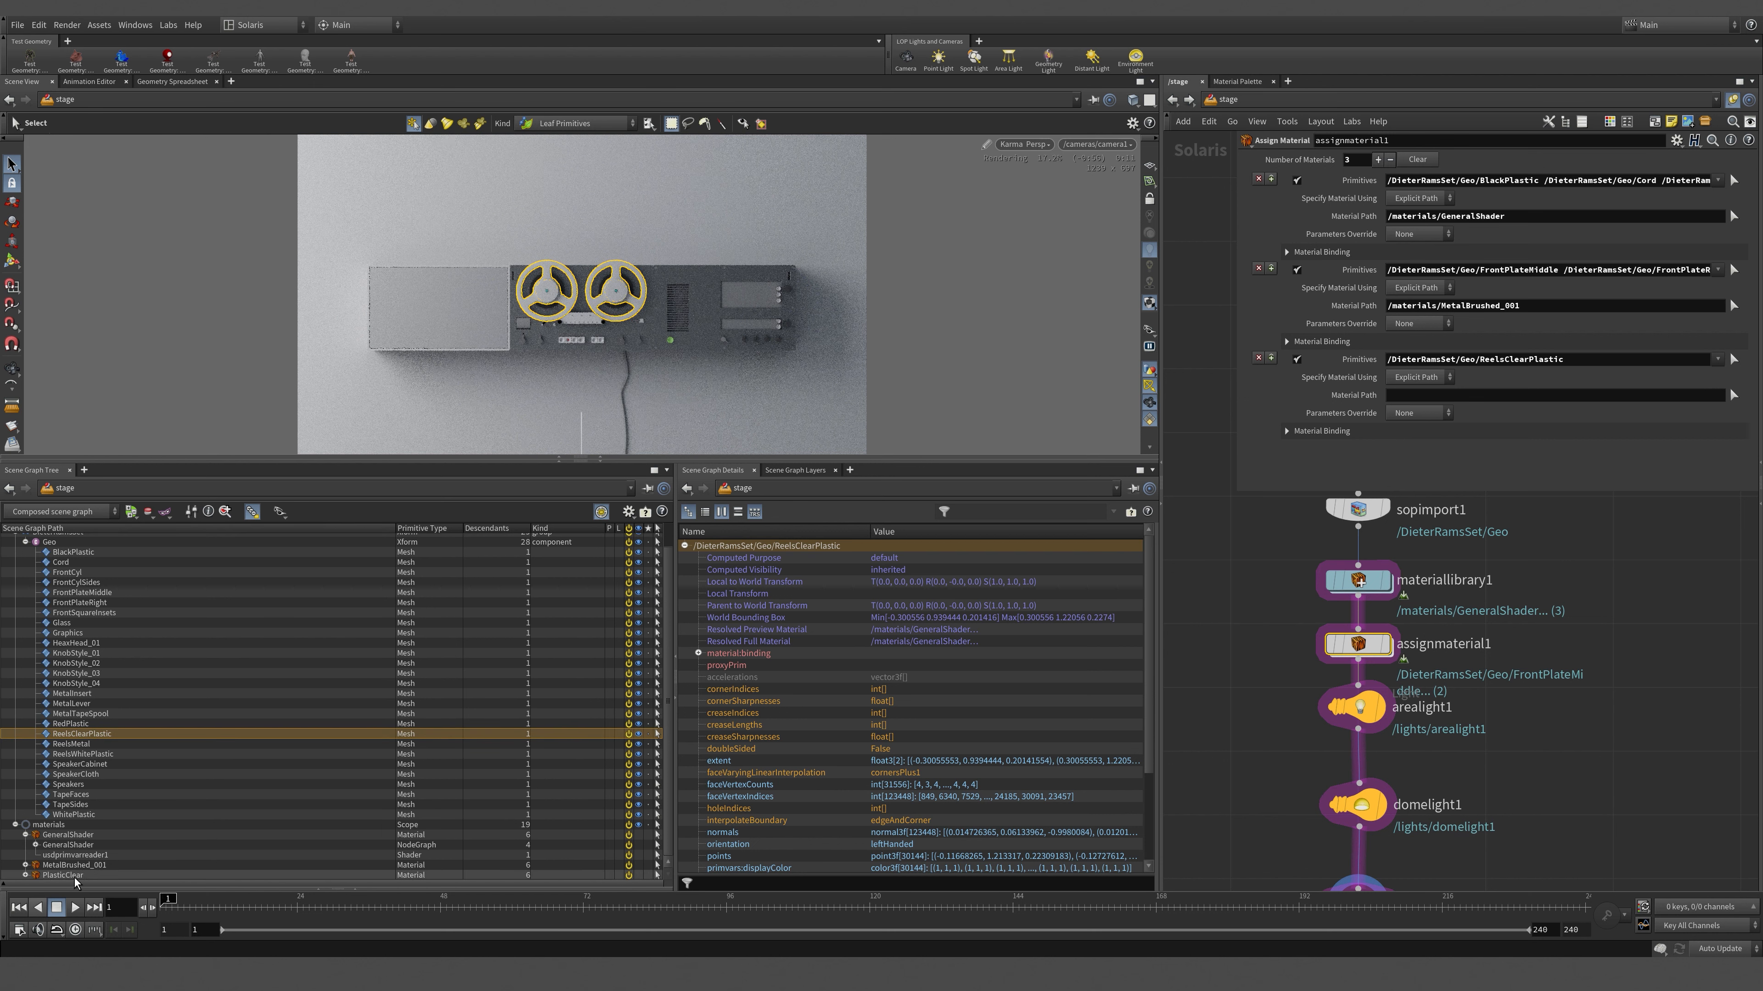
pyautogui.click(74, 874)
pyautogui.moveTo(465, 769); pyautogui.dragTo(1422, 394)
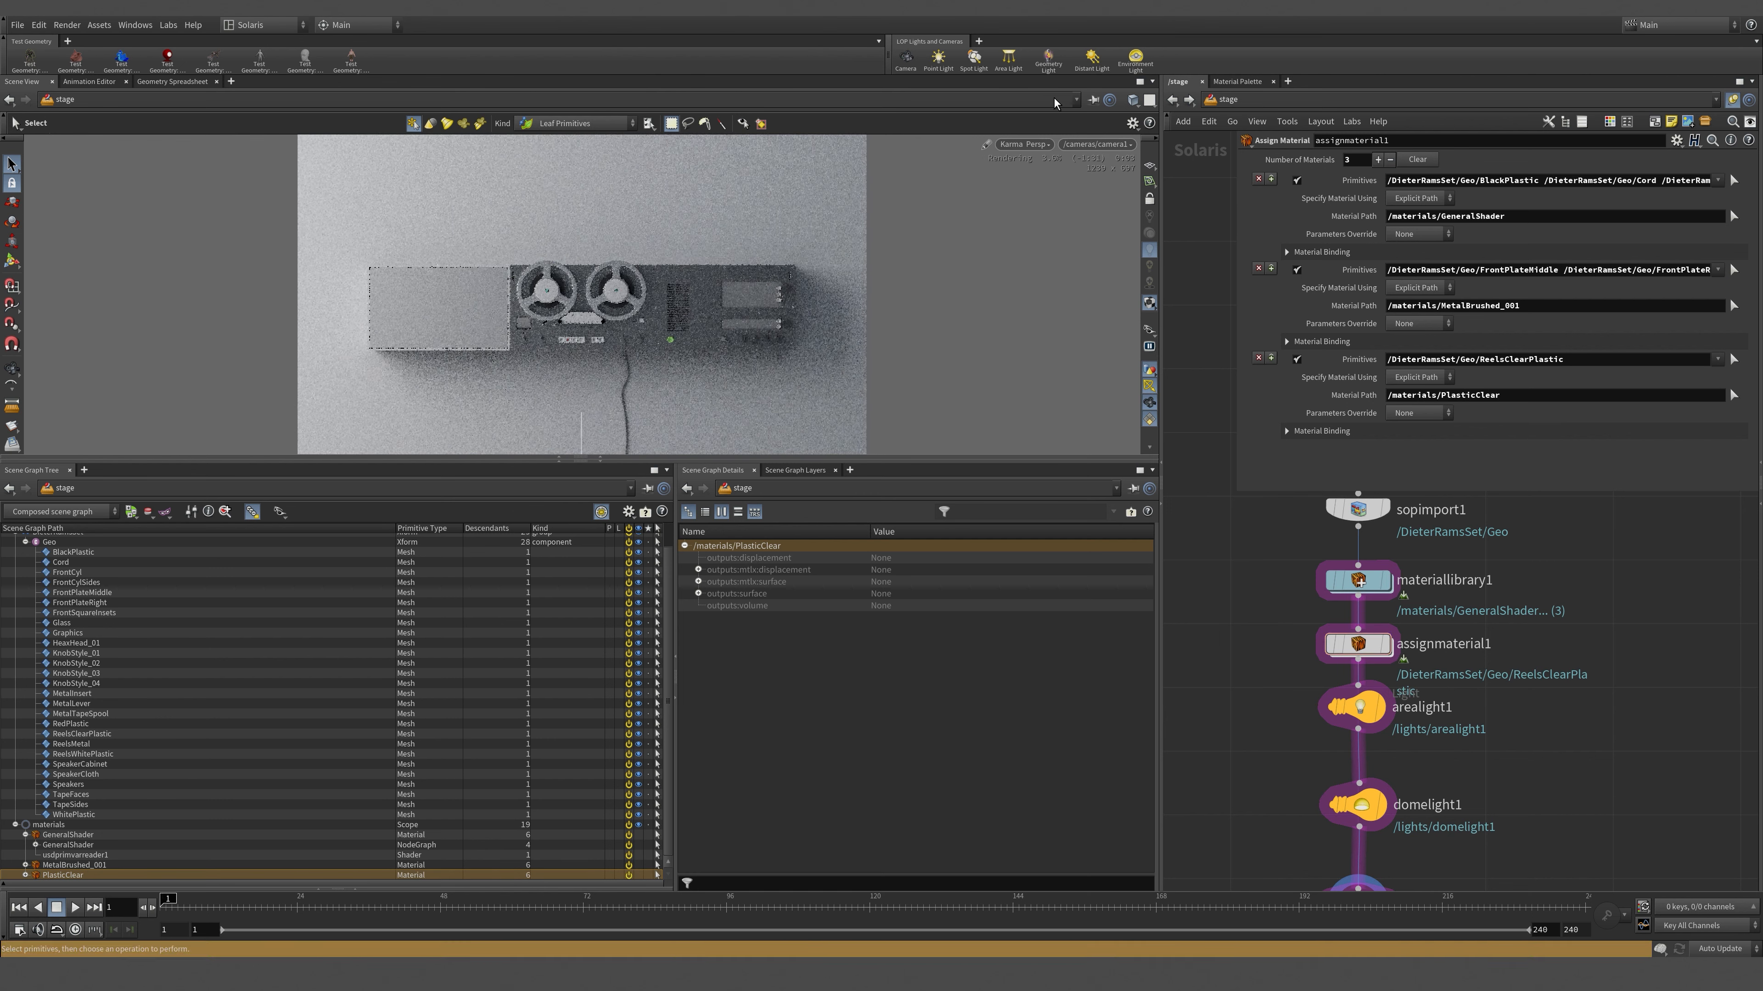
# - Collapse the scene graph panes to enlarge the render viewport beside the network editor
pyautogui.click(1142, 82)
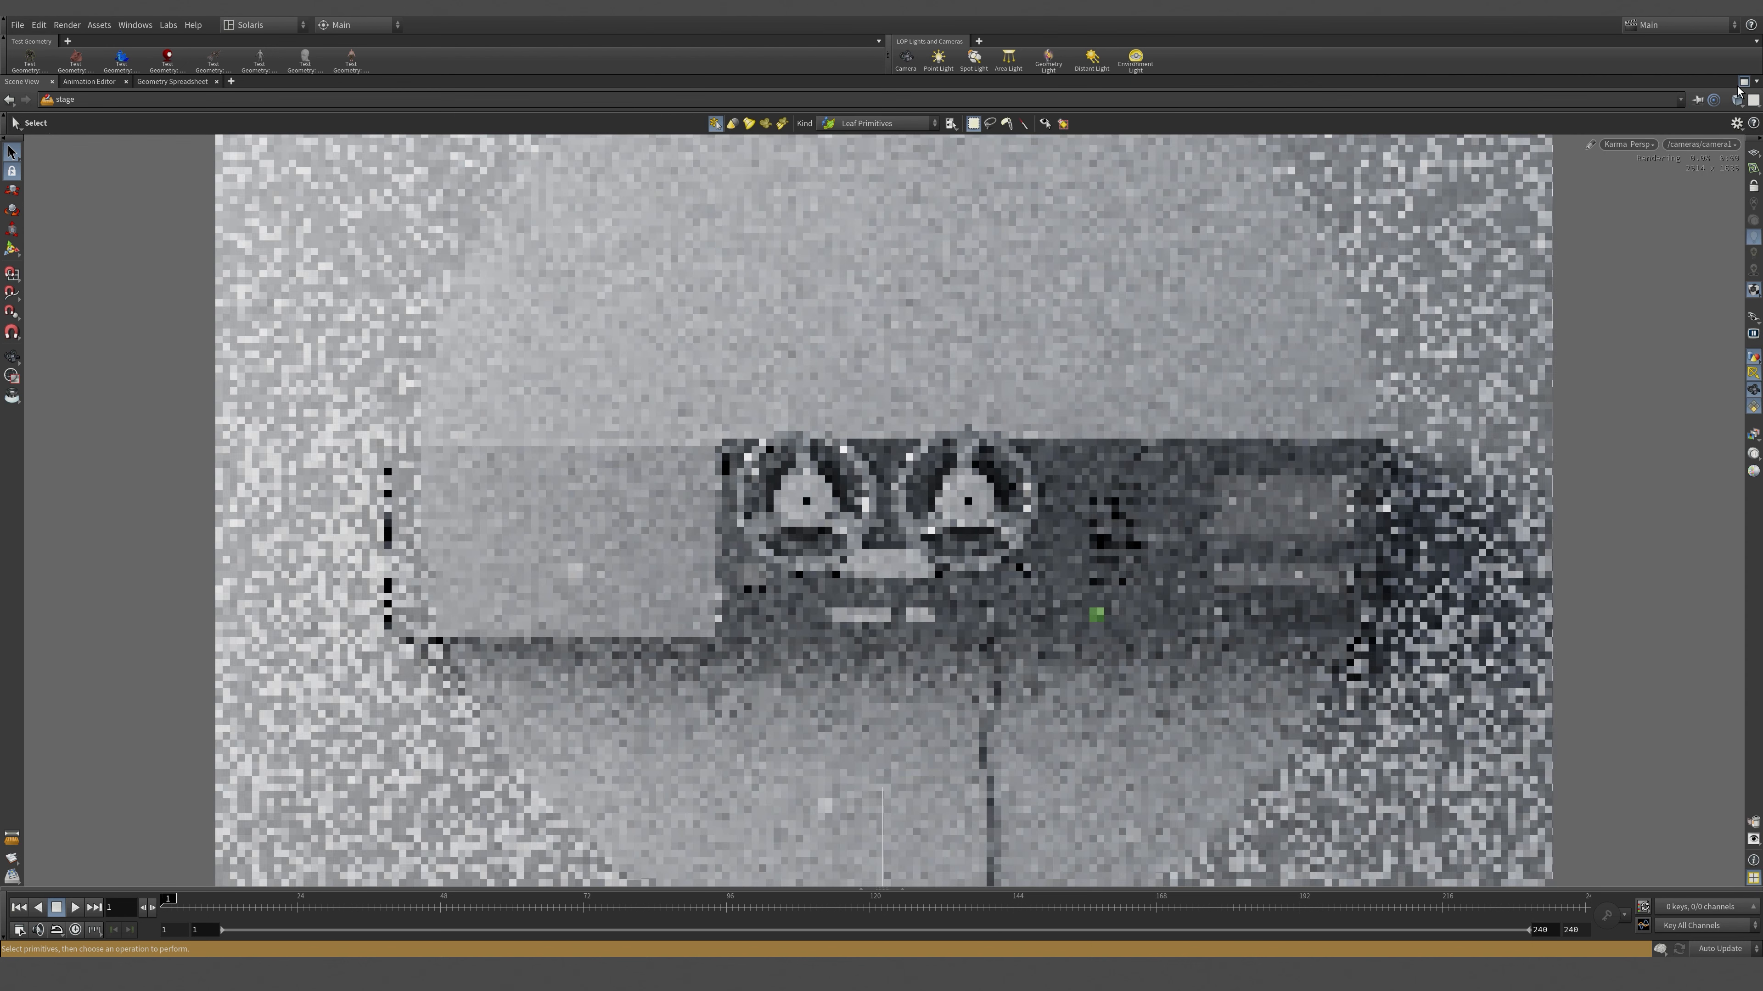
pyautogui.click(1744, 81)
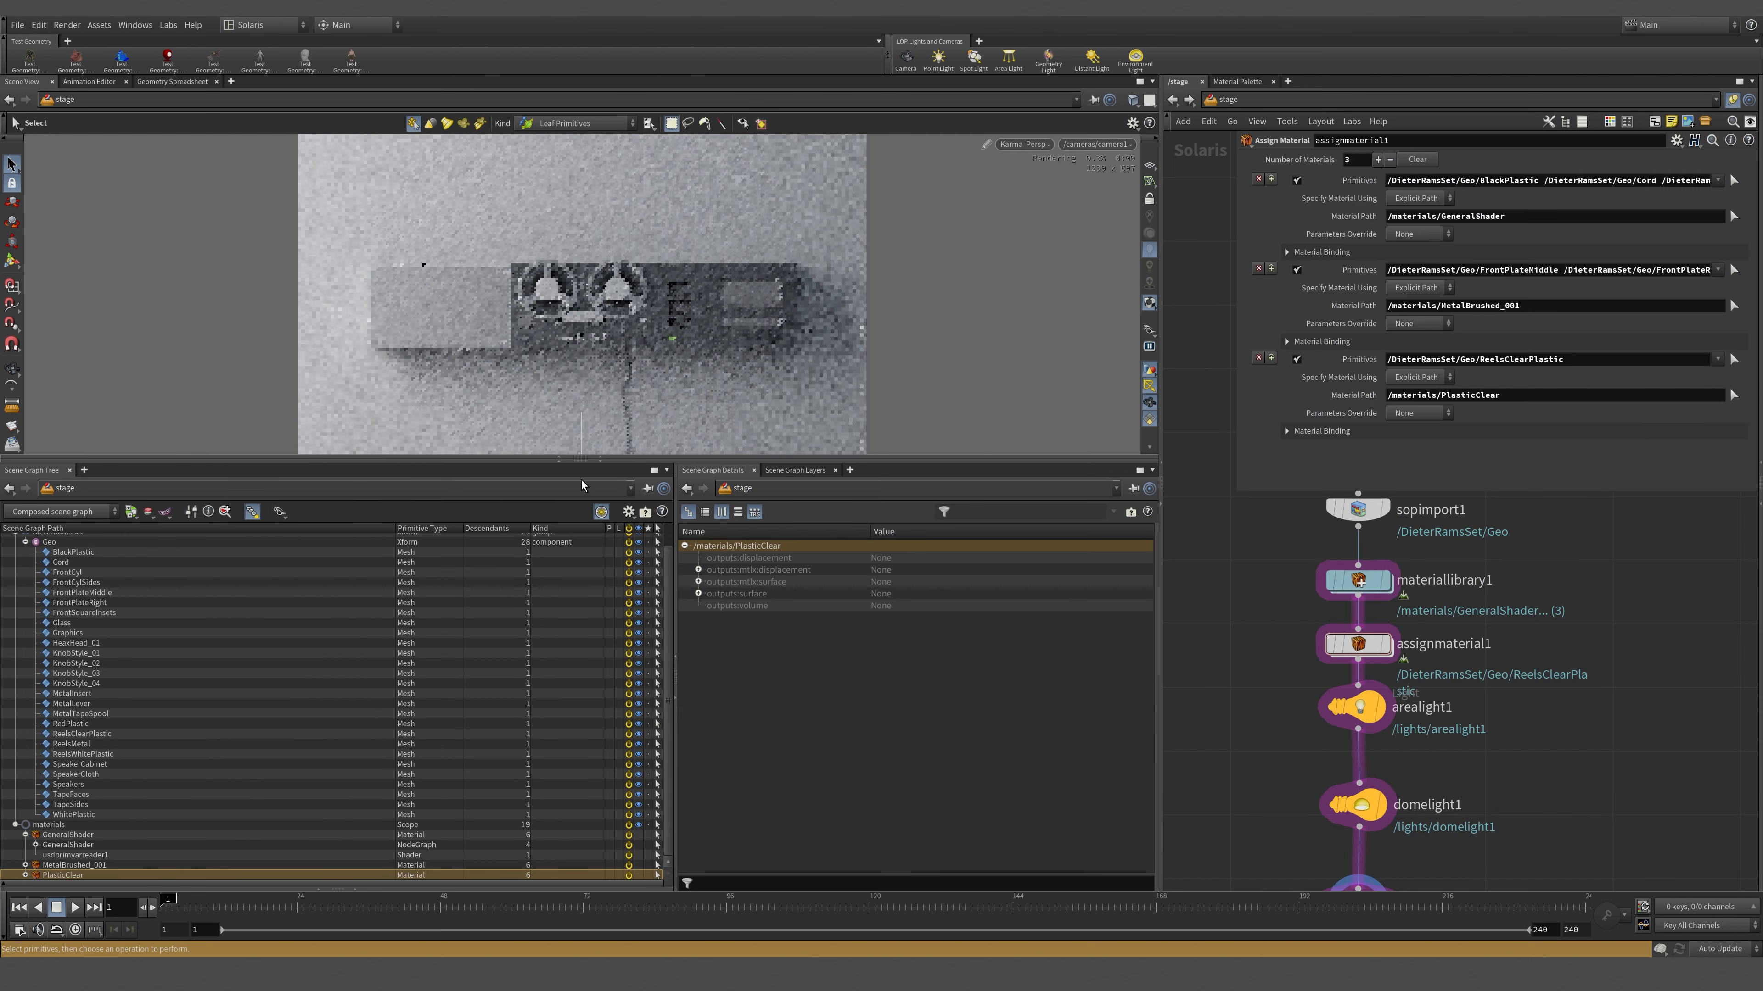
pyautogui.click(600, 458)
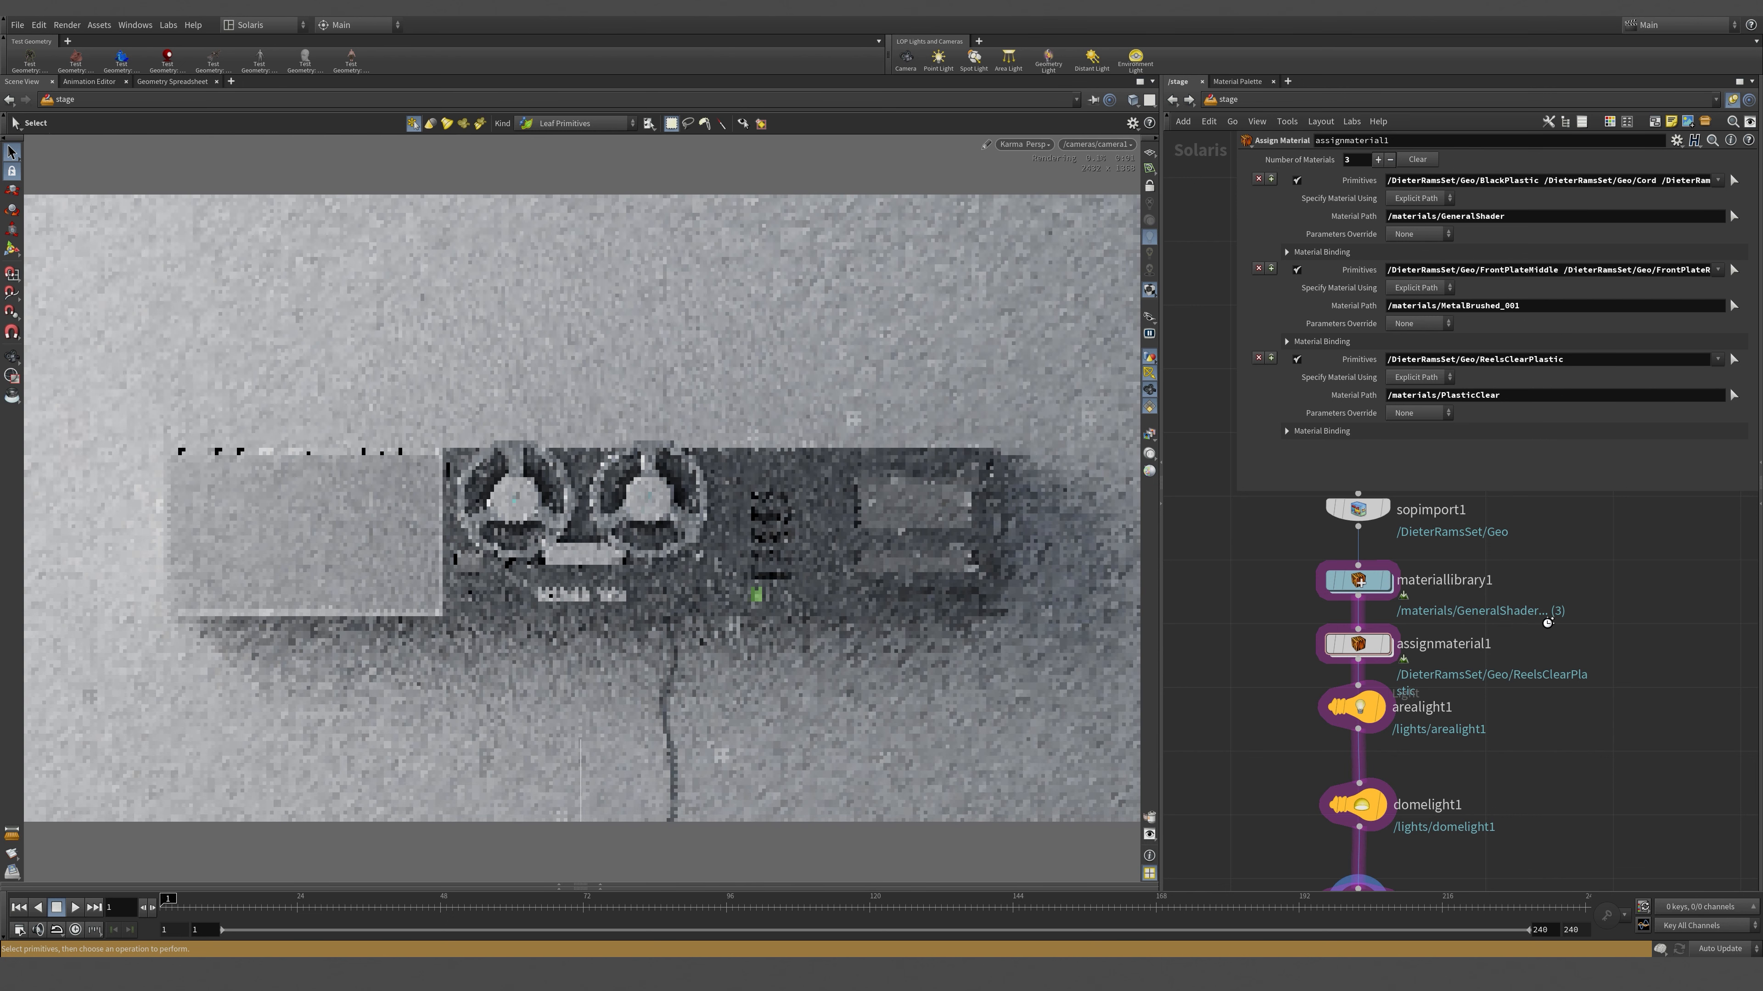
# - Open the PlasticClear subnetwork inside materiallibrary1 and show the parameters of its mtlxstandard_surface1
pyautogui.moveTo(1539, 627); pyautogui.dragTo(1540, 684, button='middle')
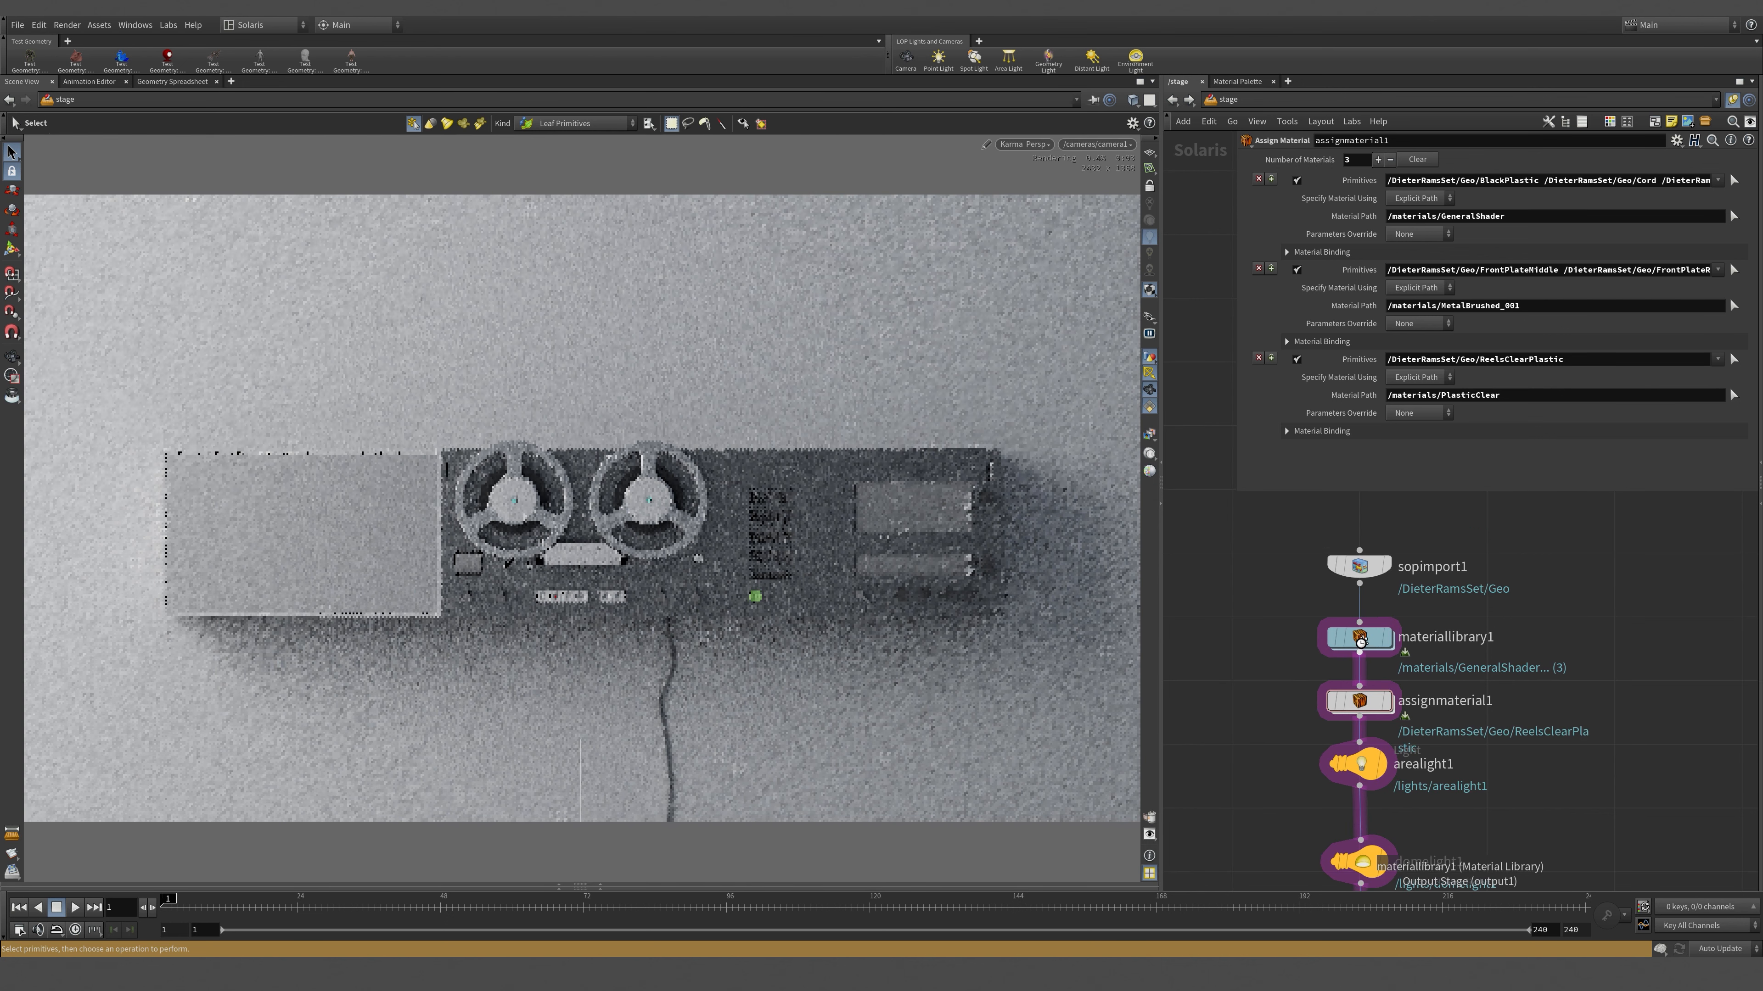
pyautogui.doubleClick(1367, 647)
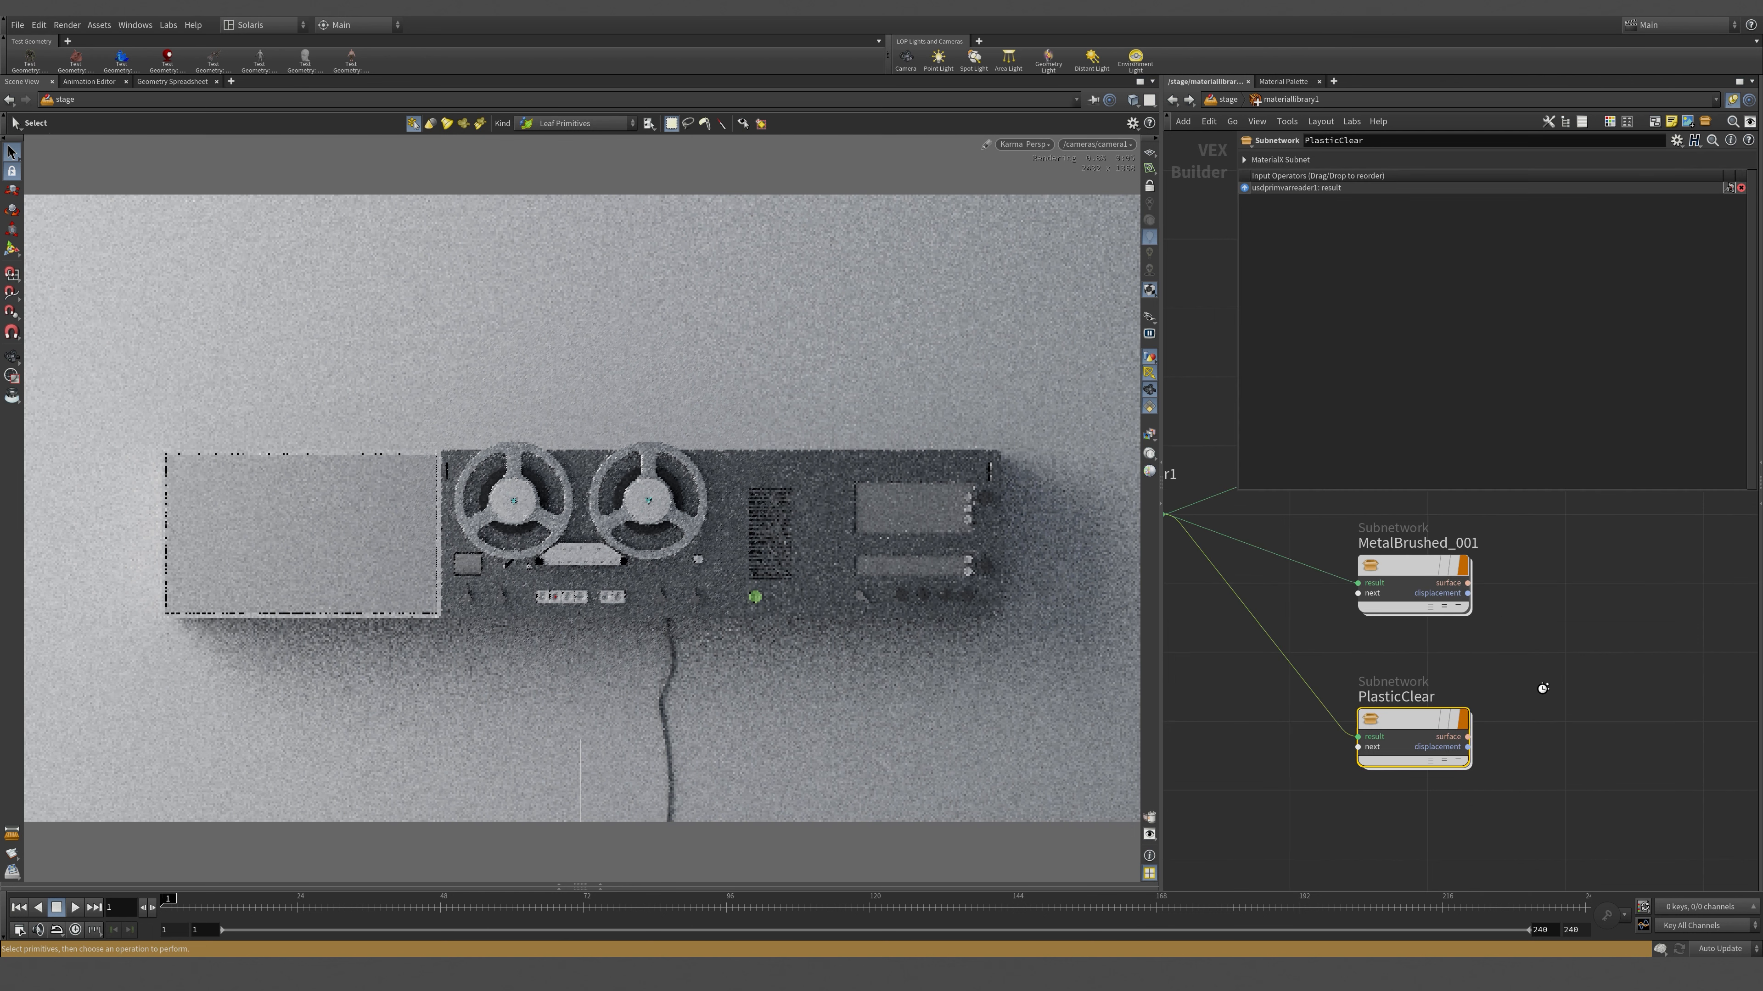
pyautogui.scroll(-3, 1538, 684)
pyautogui.scroll(3, 1450, 722)
pyautogui.doubleClick(1464, 696)
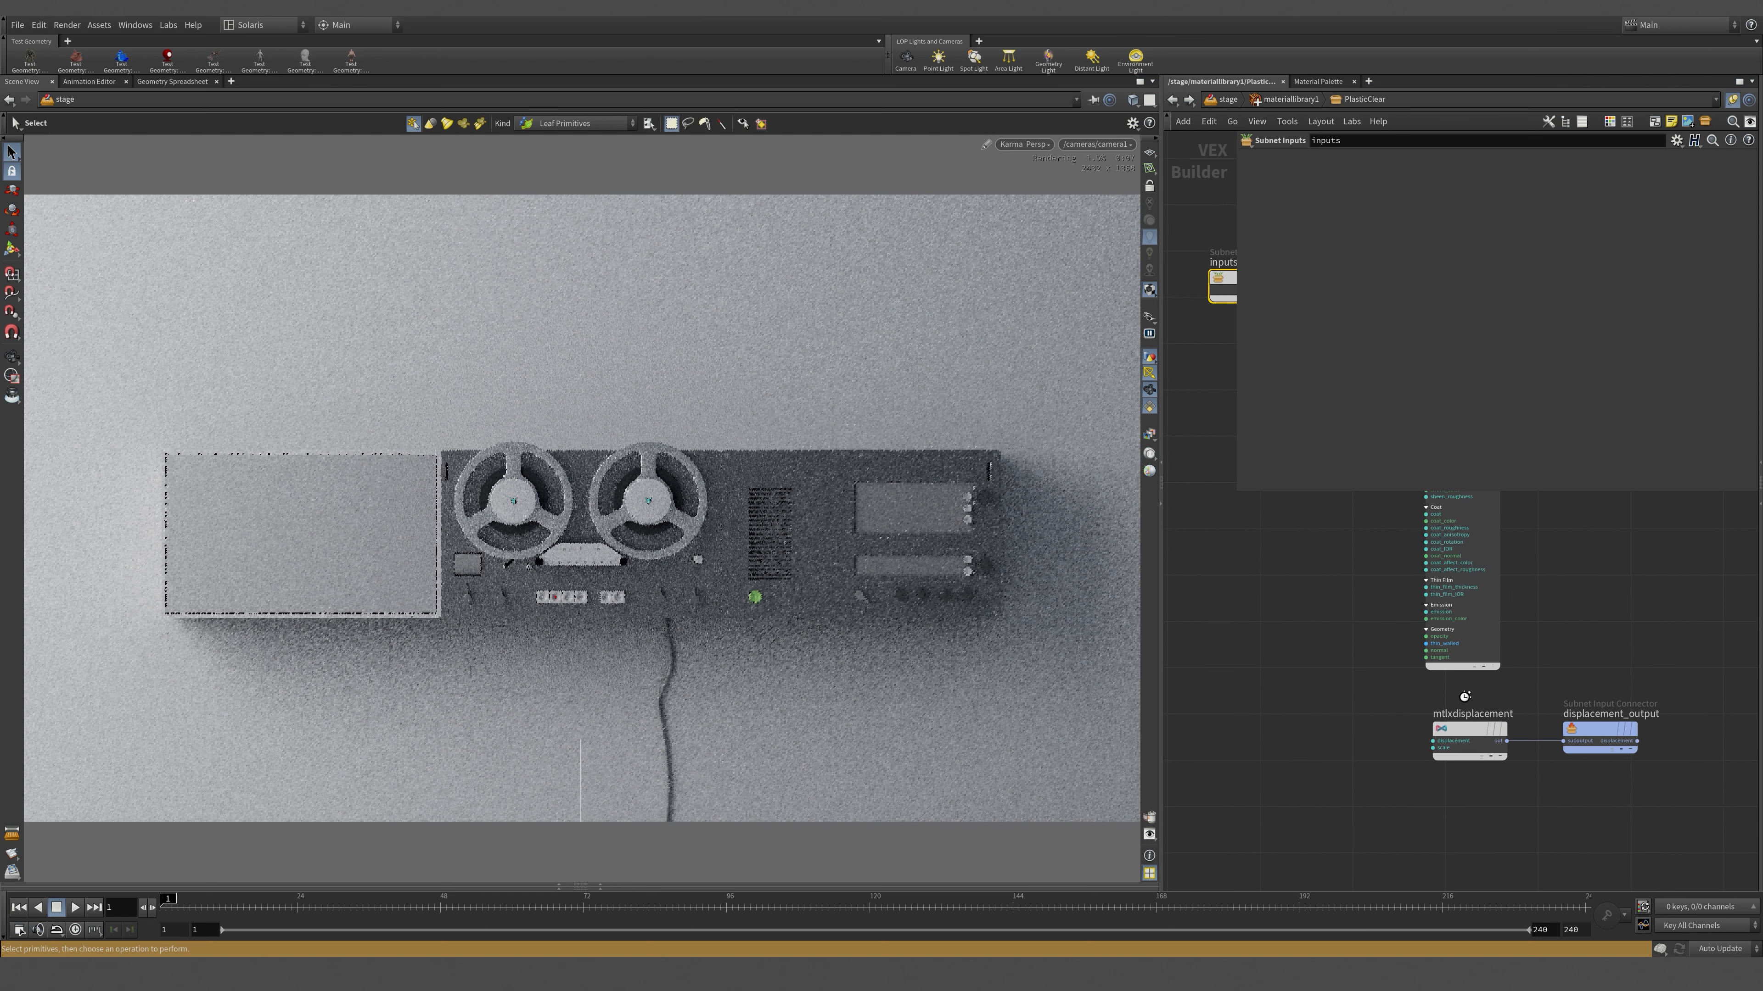
pyautogui.click(1416, 670)
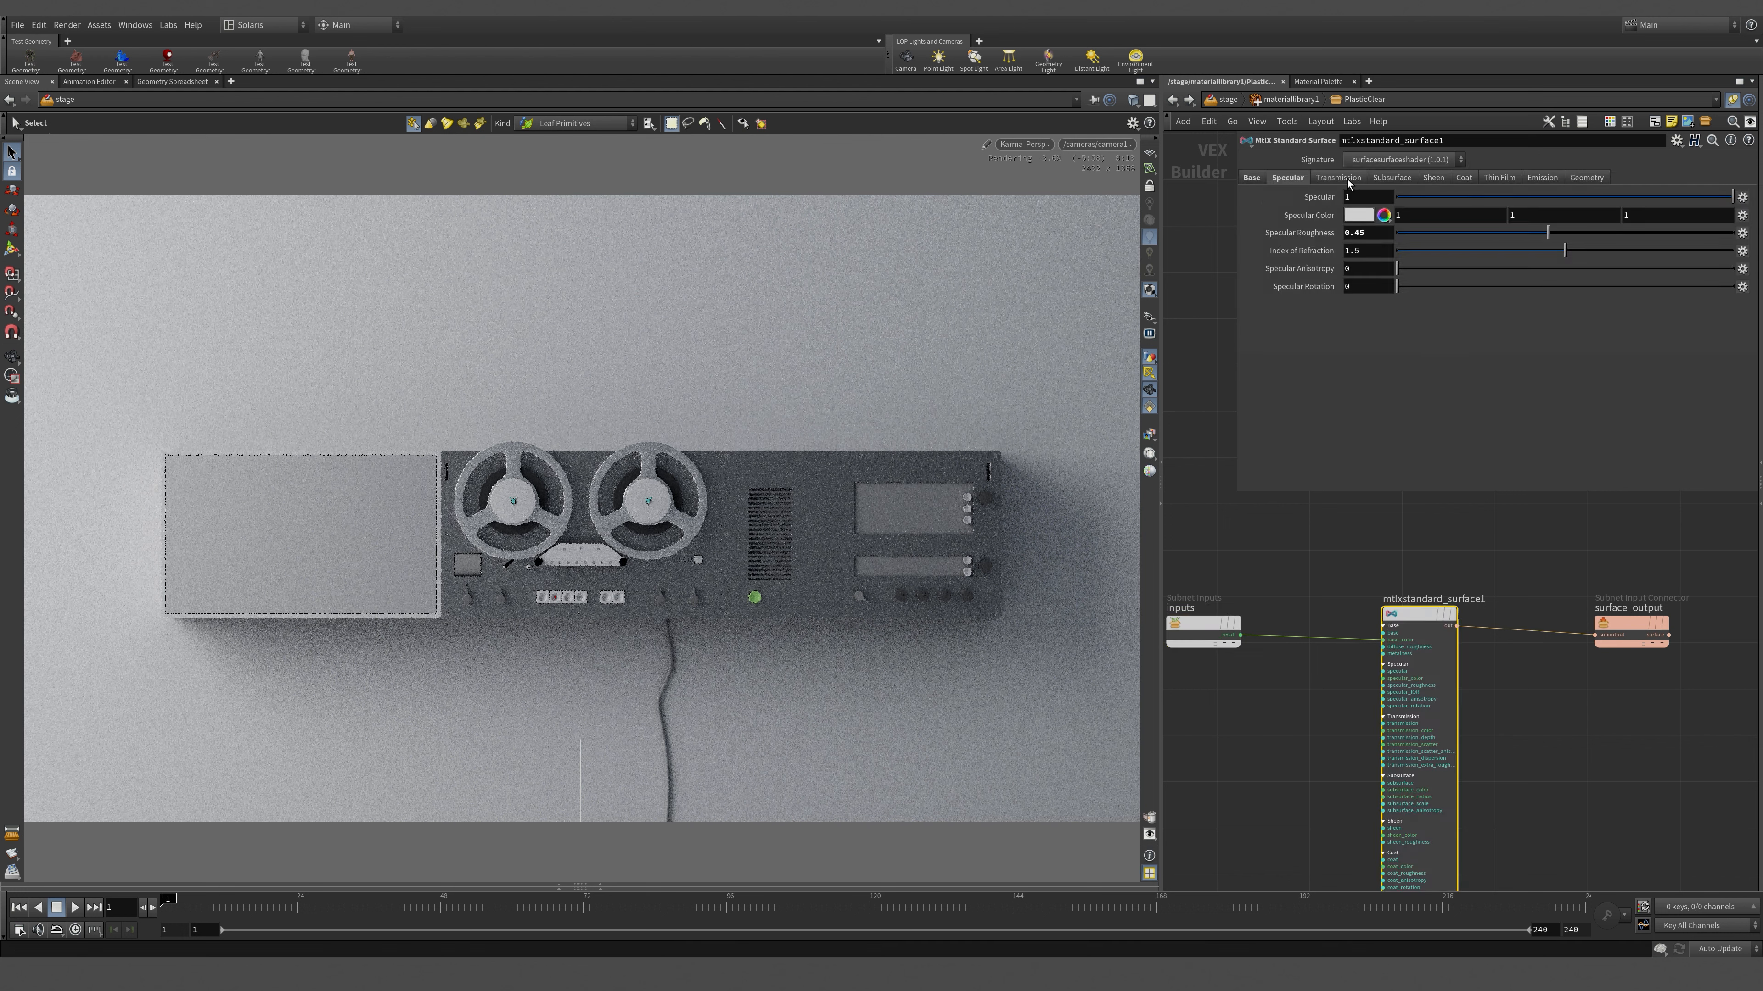
# - Set the clear plastic surface's Transmission to 0.9
pyautogui.click(1339, 178)
pyautogui.click(1367, 199)
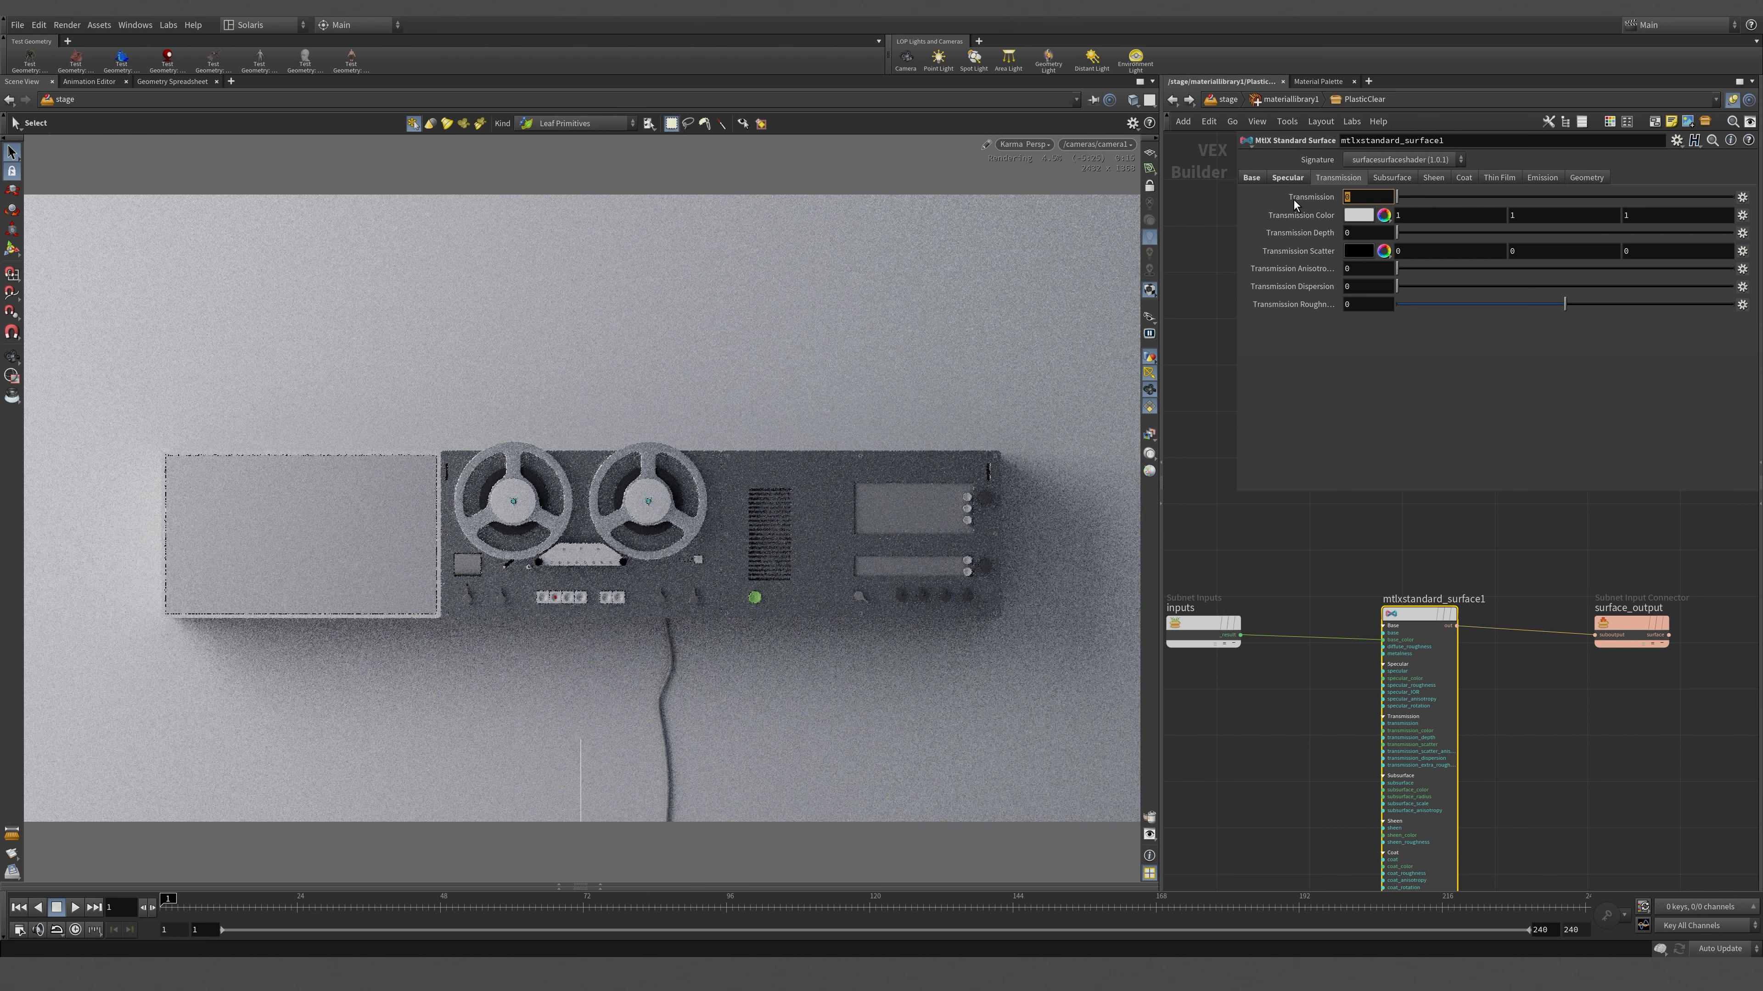
pyautogui.write('.9')
pyautogui.press('Return')
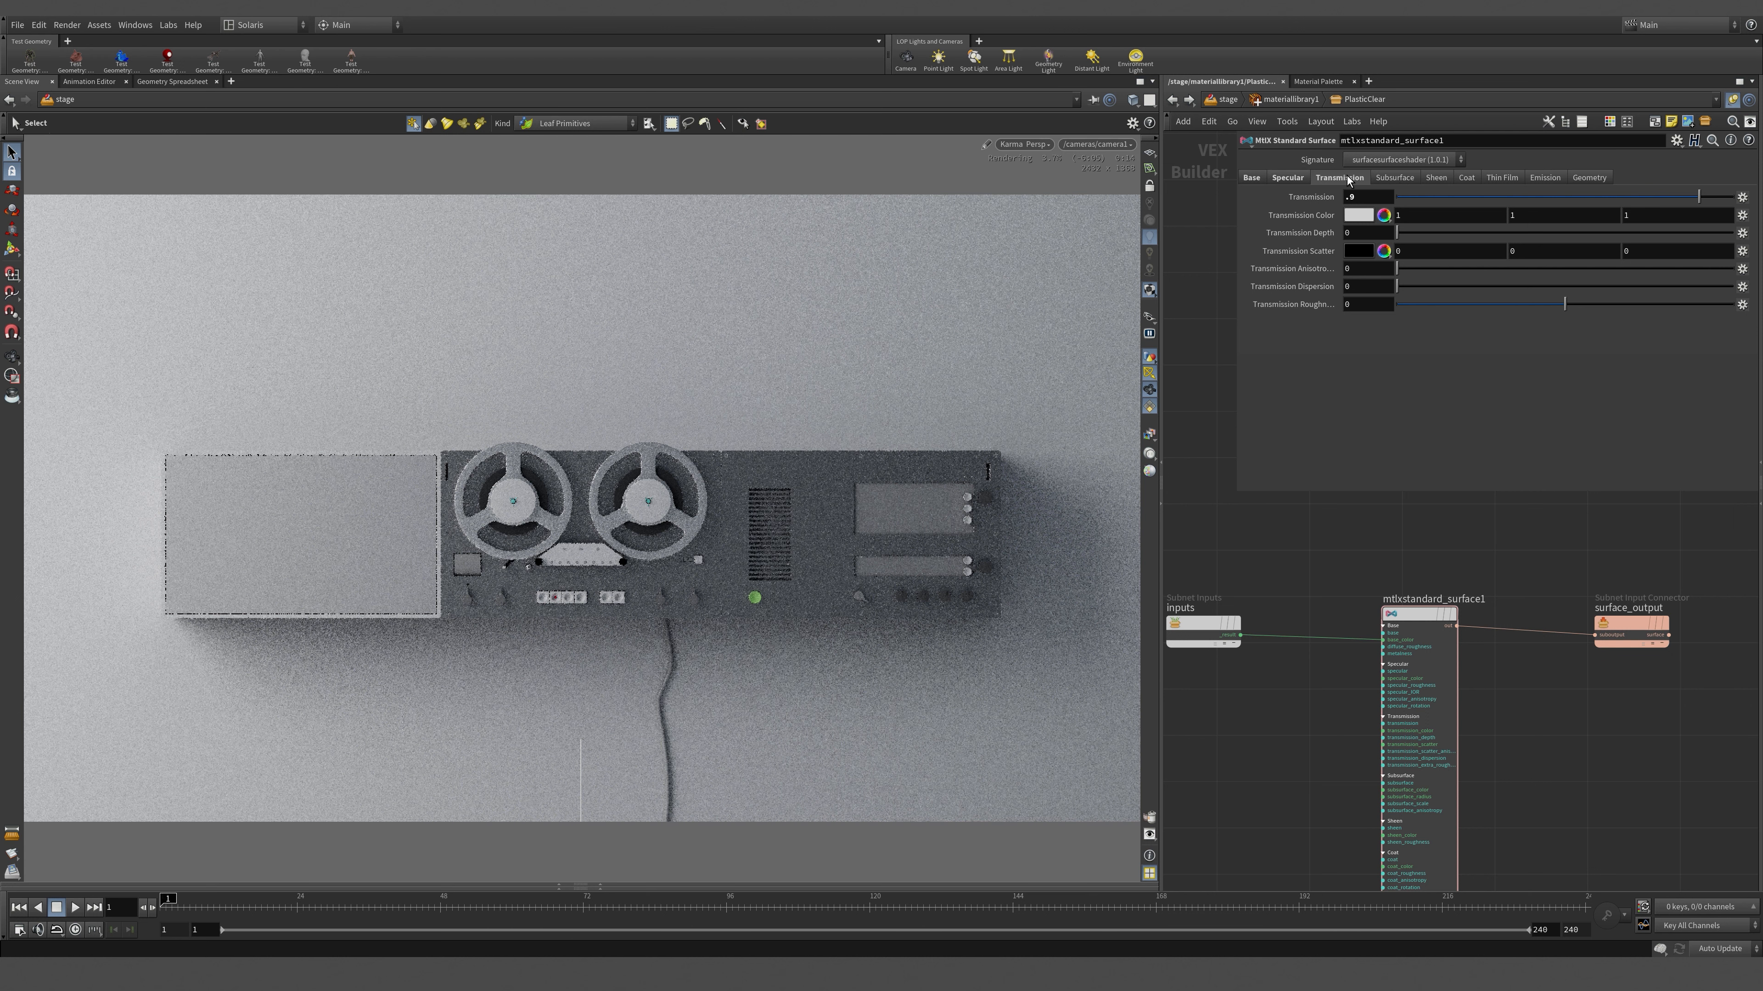
# - Check the Thin Film settings, and set the clear plastic's specular Index of Refraction to 1.2
pyautogui.click(1288, 177)
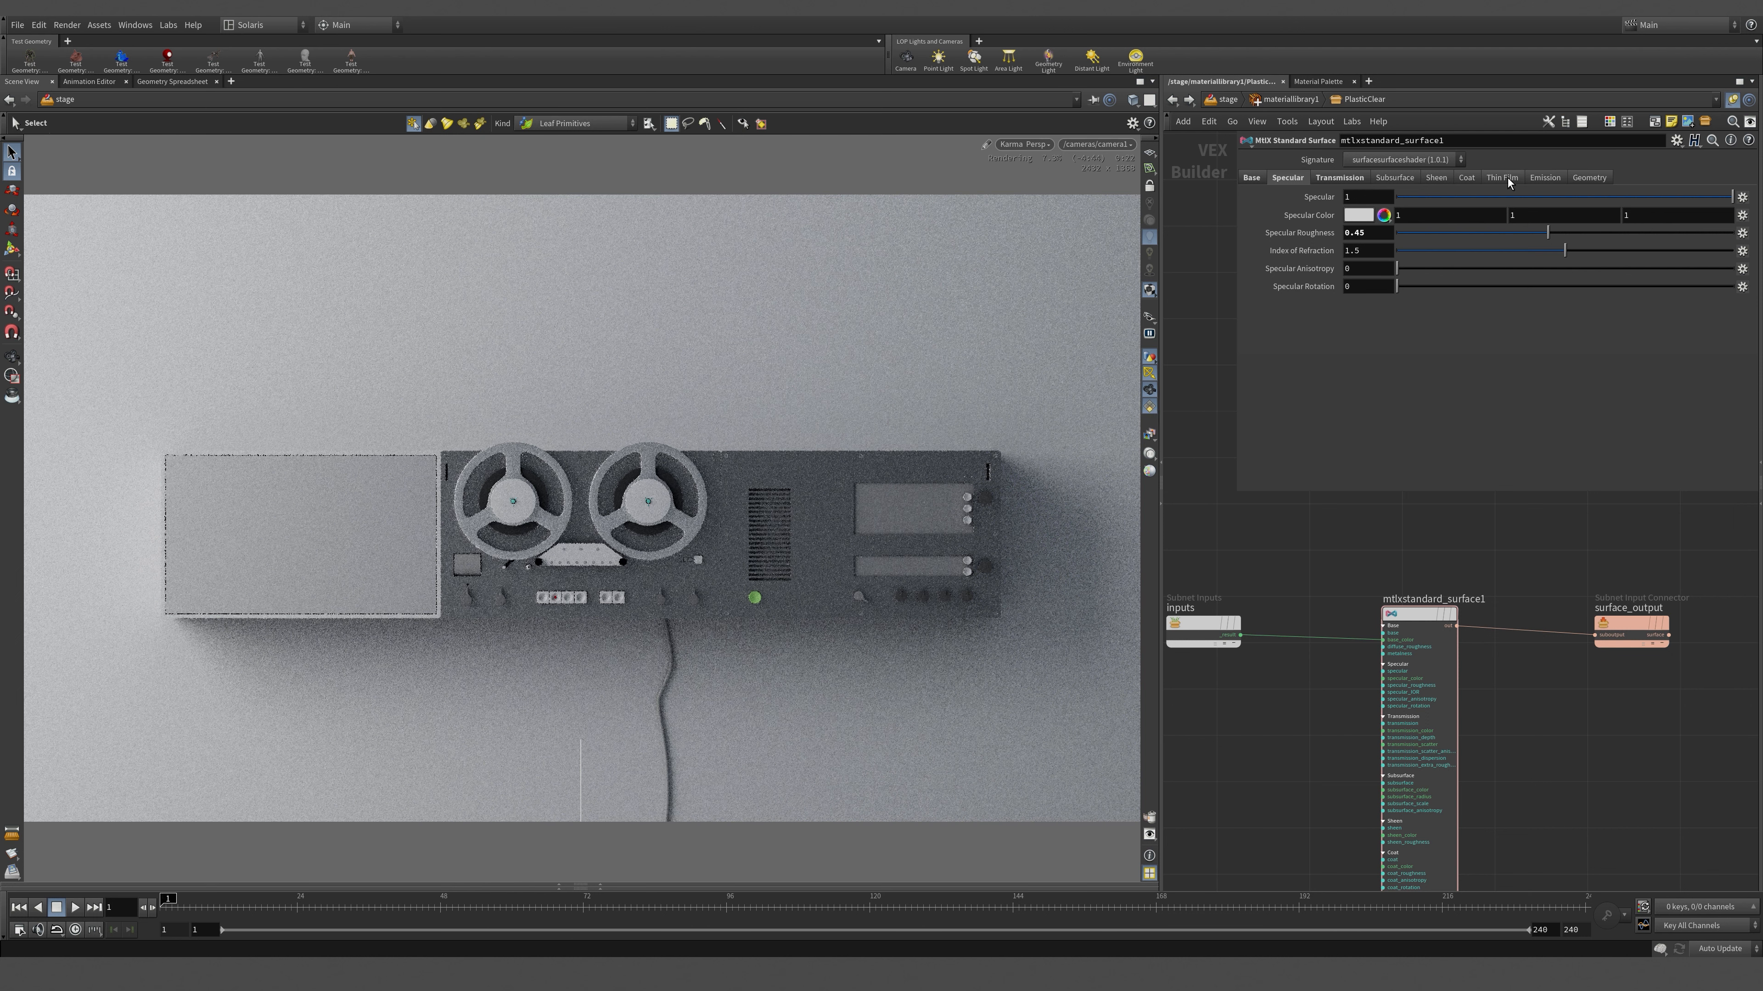
pyautogui.click(1506, 178)
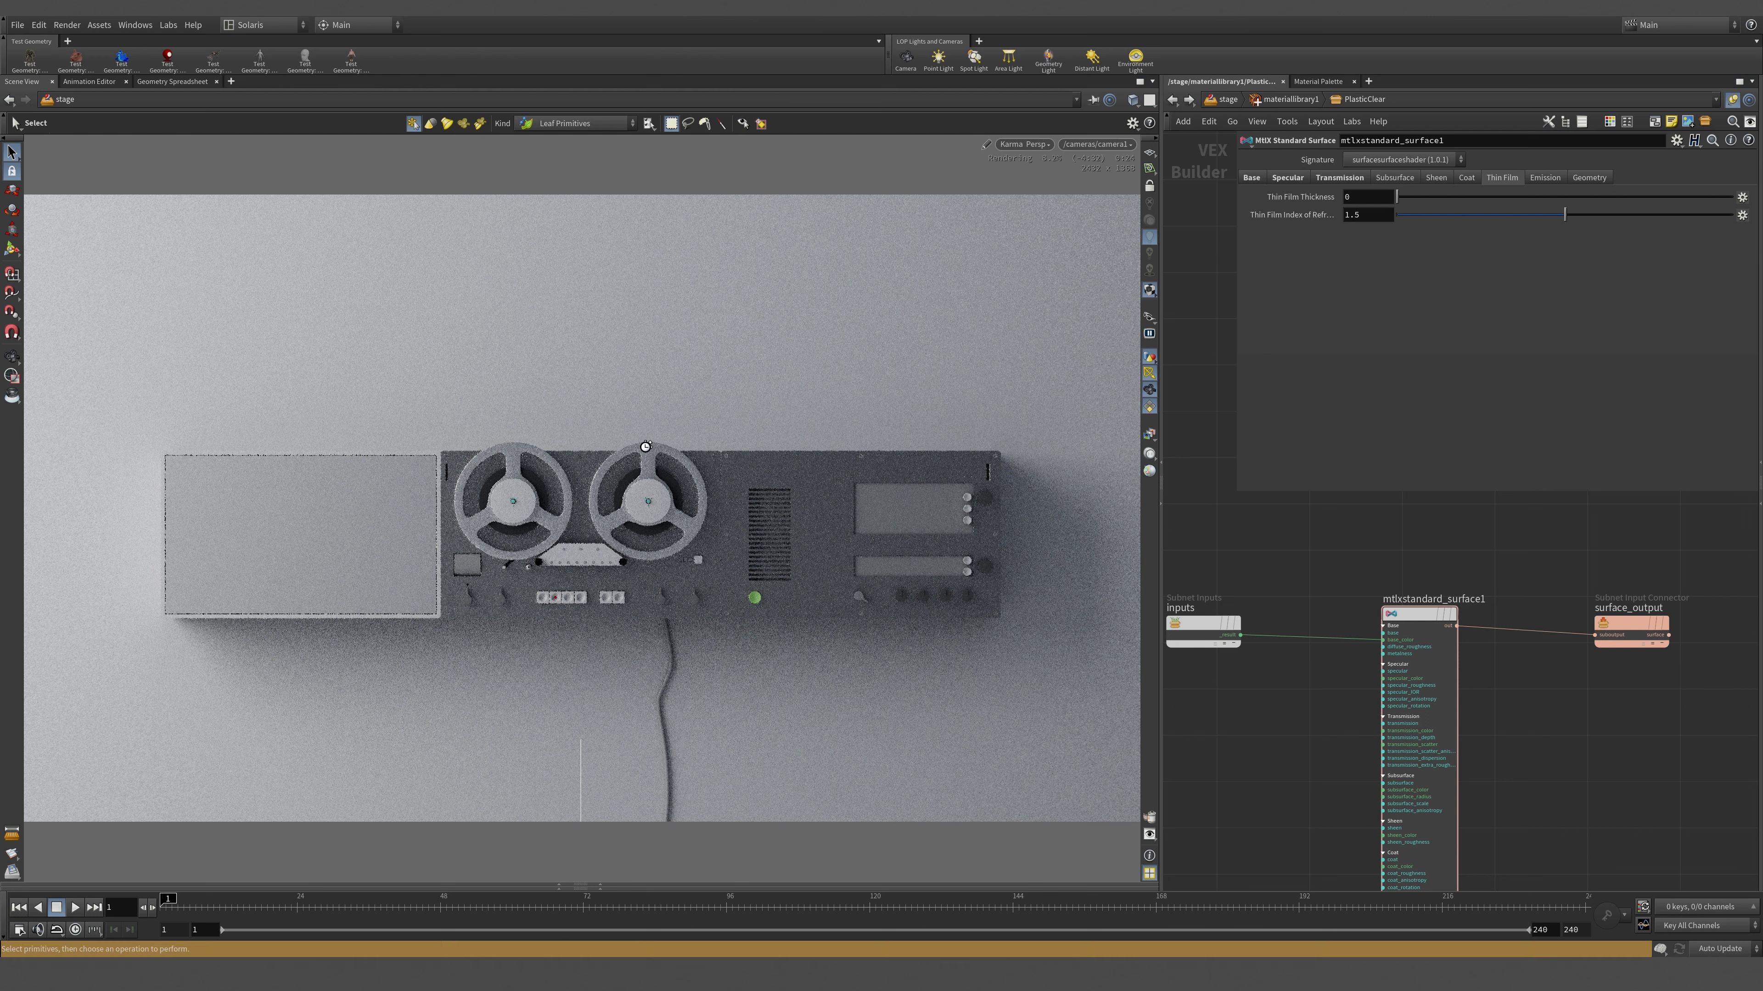
pyautogui.click(1289, 179)
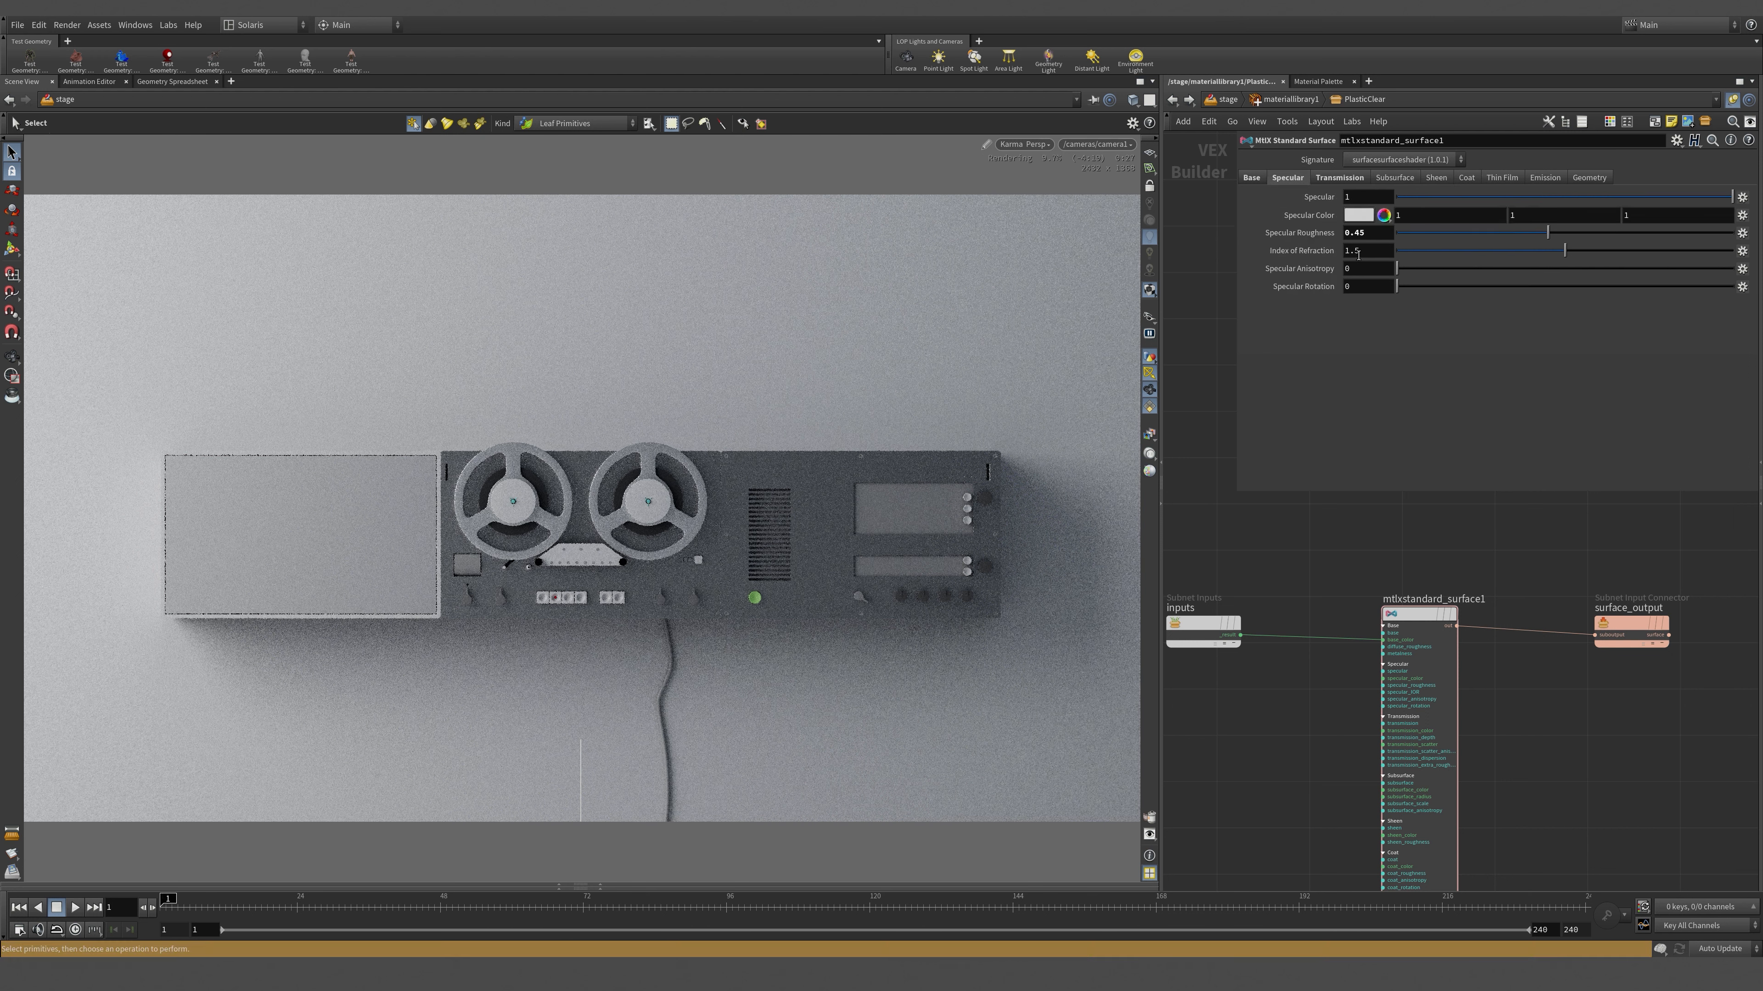
pyautogui.write('2')
pyautogui.press('Return')
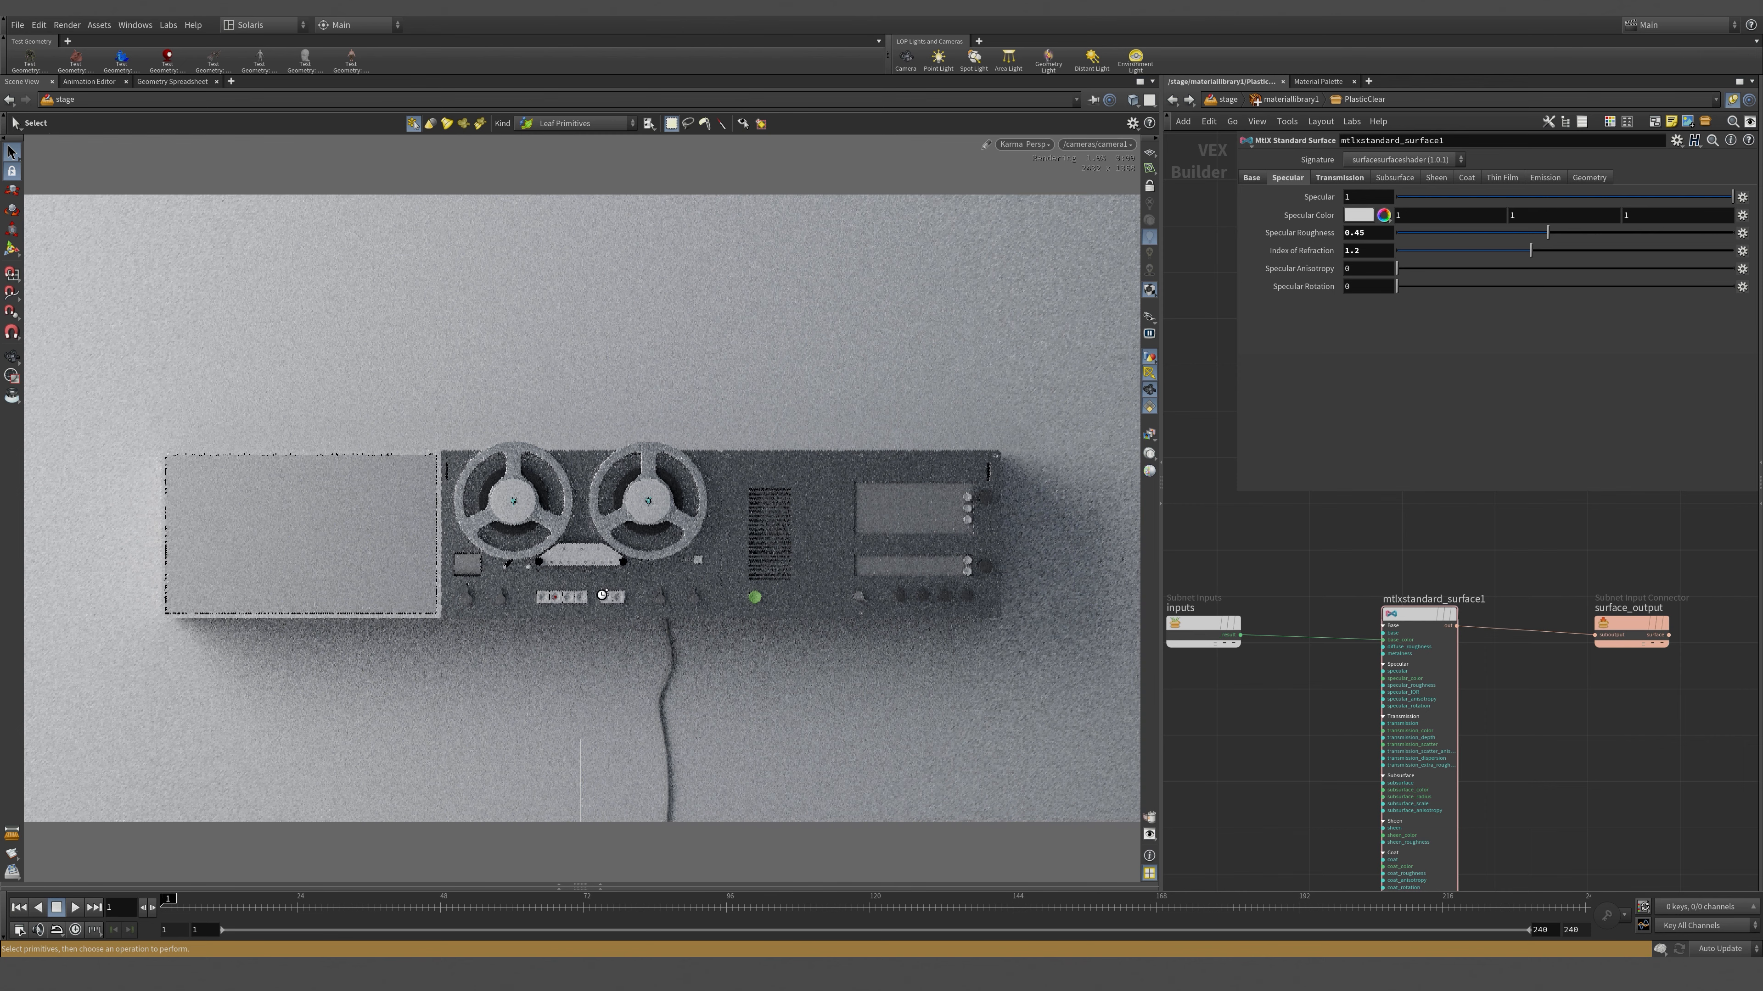
pyautogui.scroll(5, 649, 498)
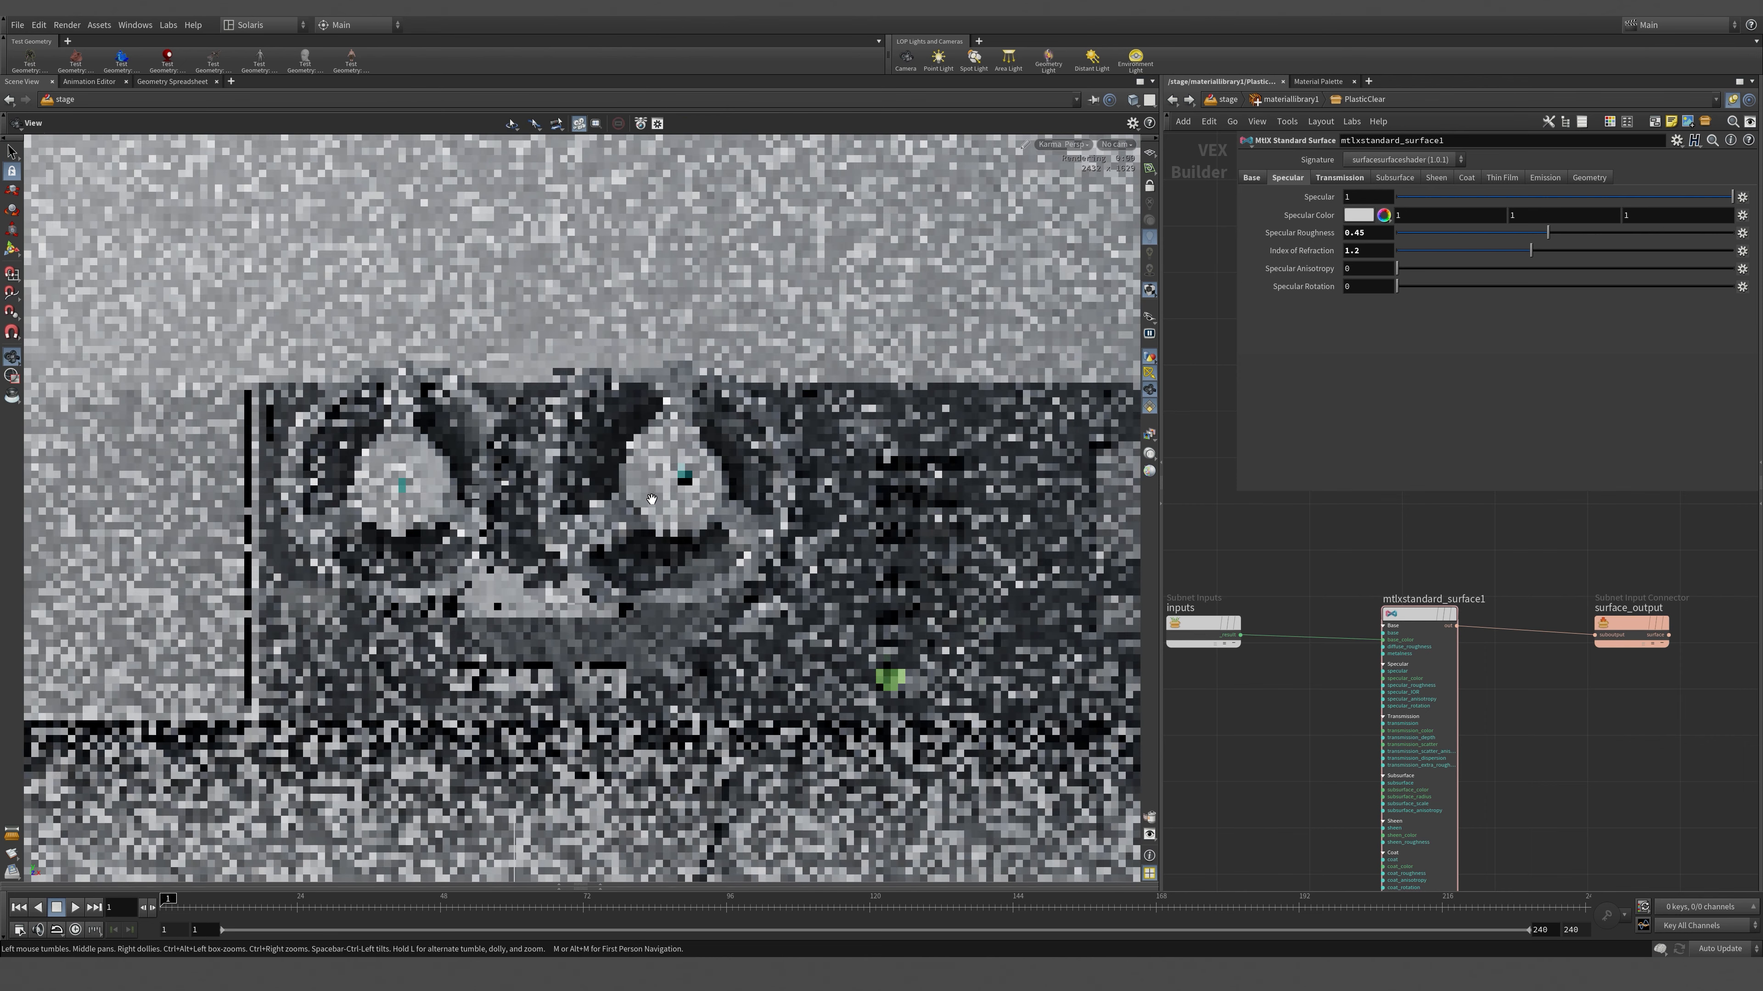
# - Examine the tape reels up close in the render and review the clear plastic's Transmission, Specular and Base settings
pyautogui.scroll(10, 651, 498)
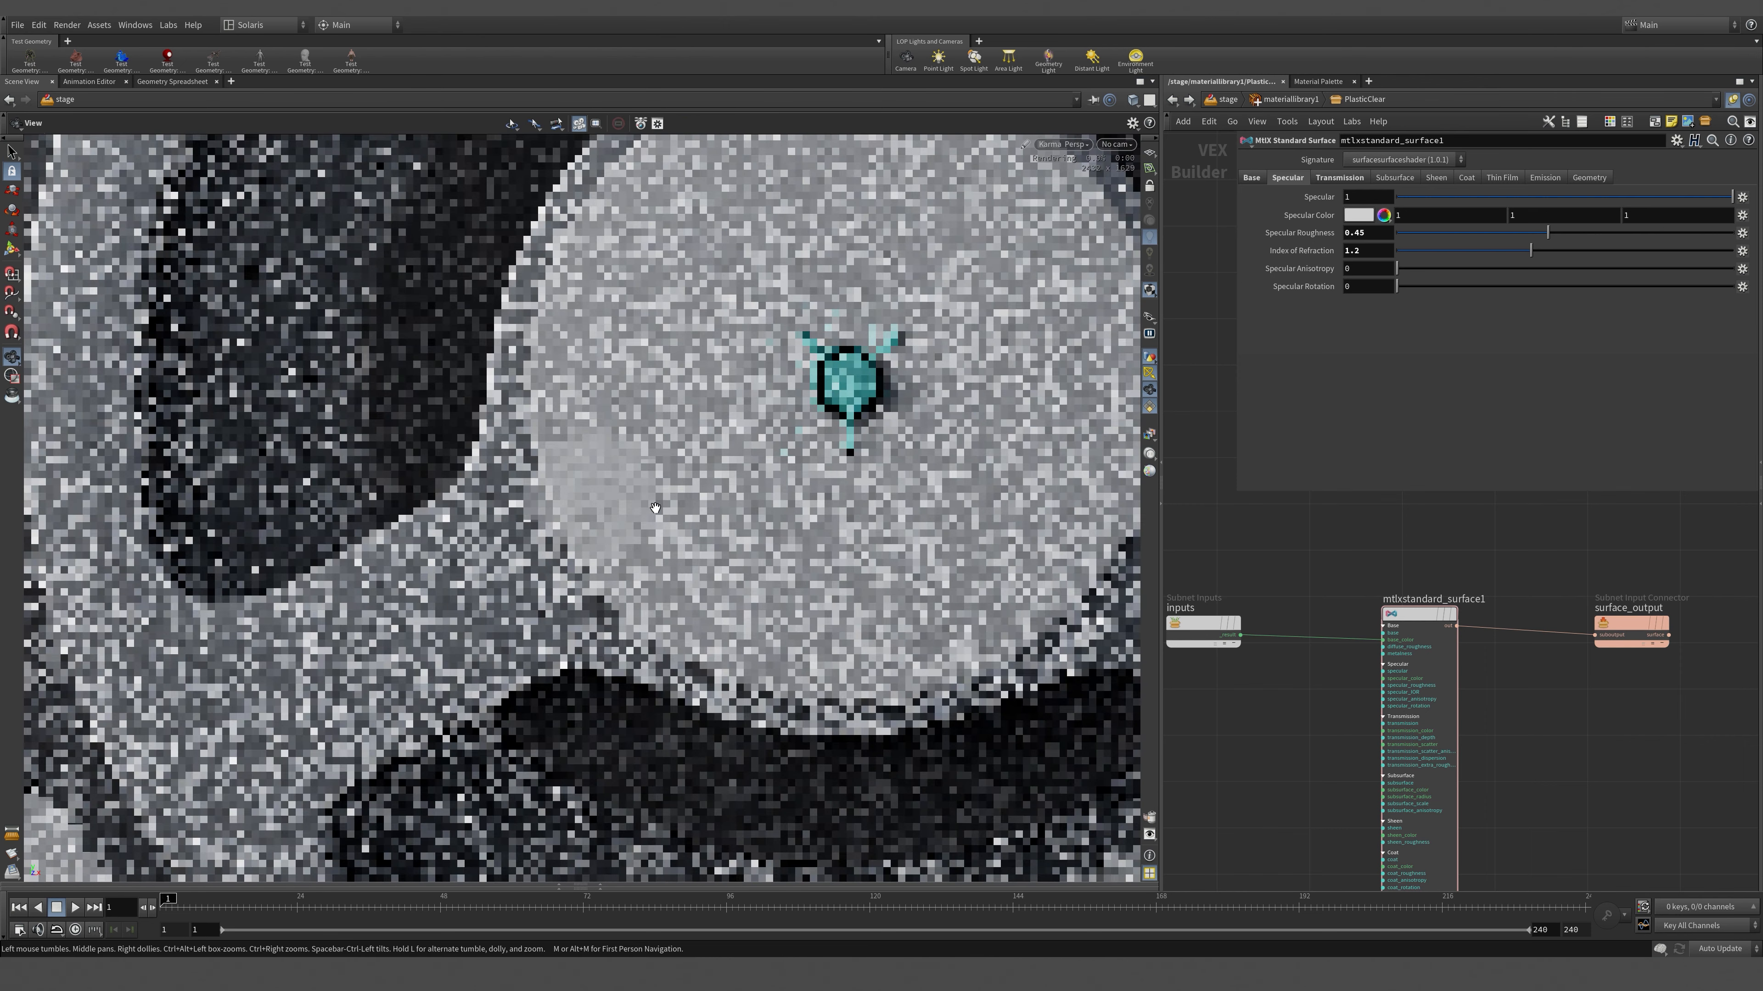
pyautogui.scroll(-5, 655, 508)
pyautogui.scroll(-6, 694, 510)
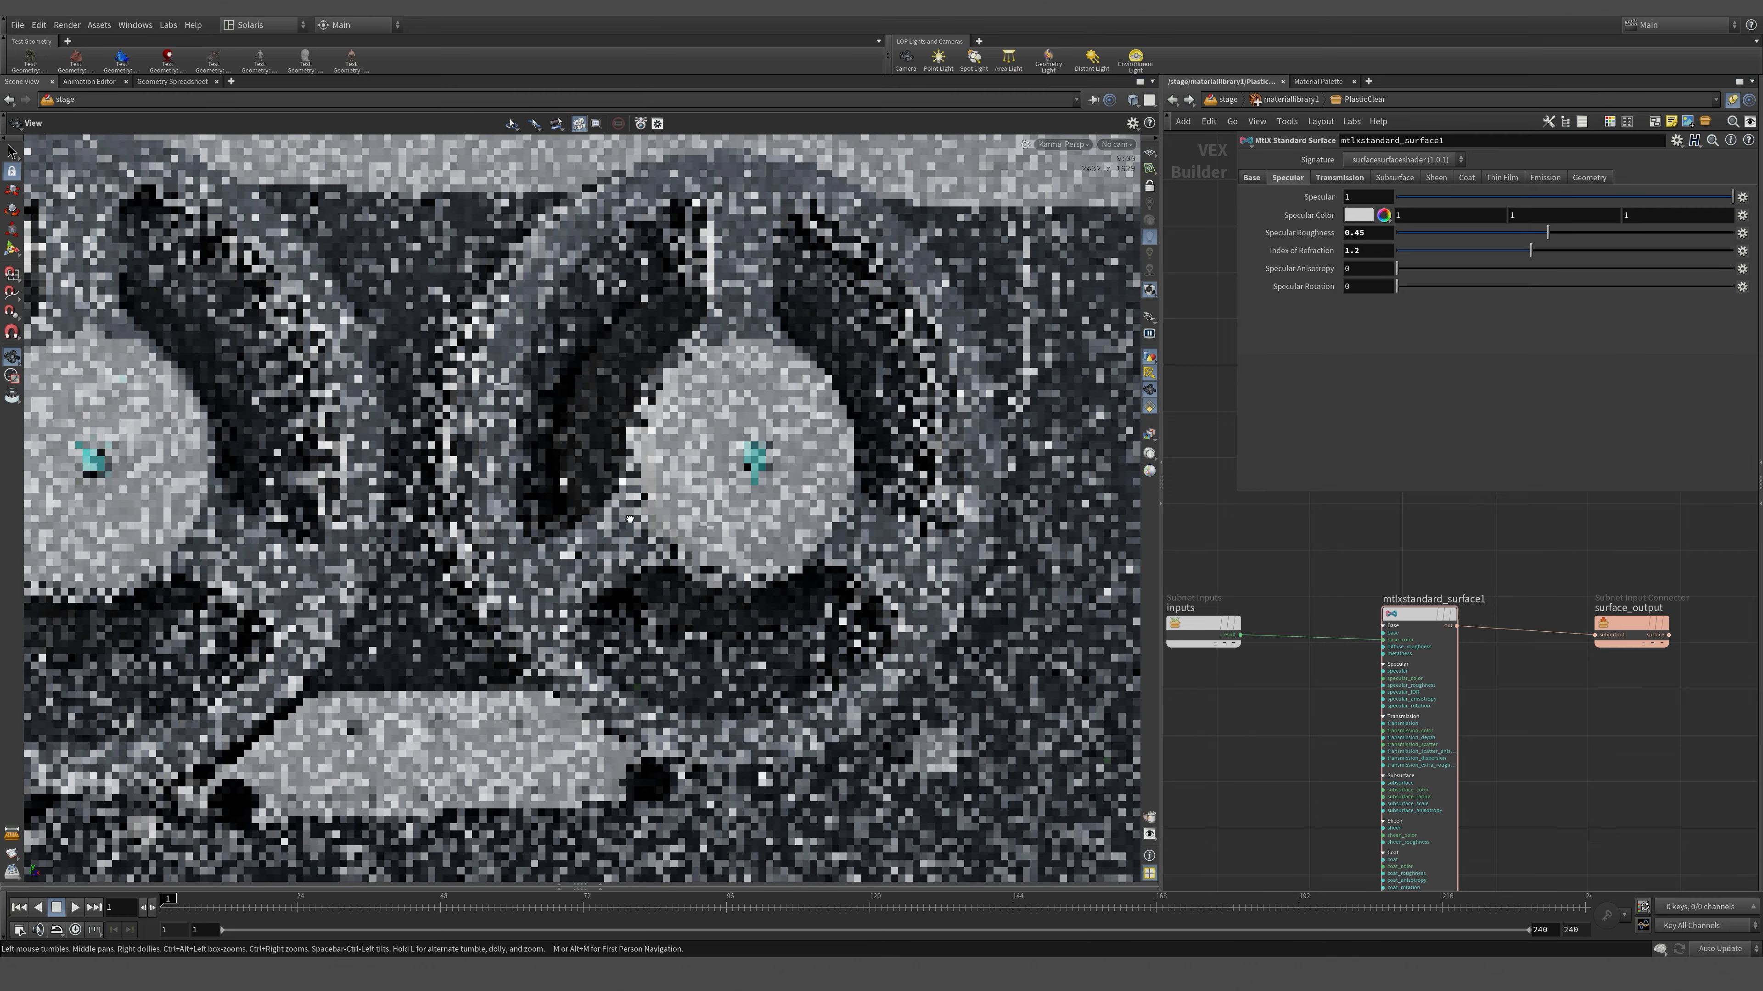
pyautogui.press('s')
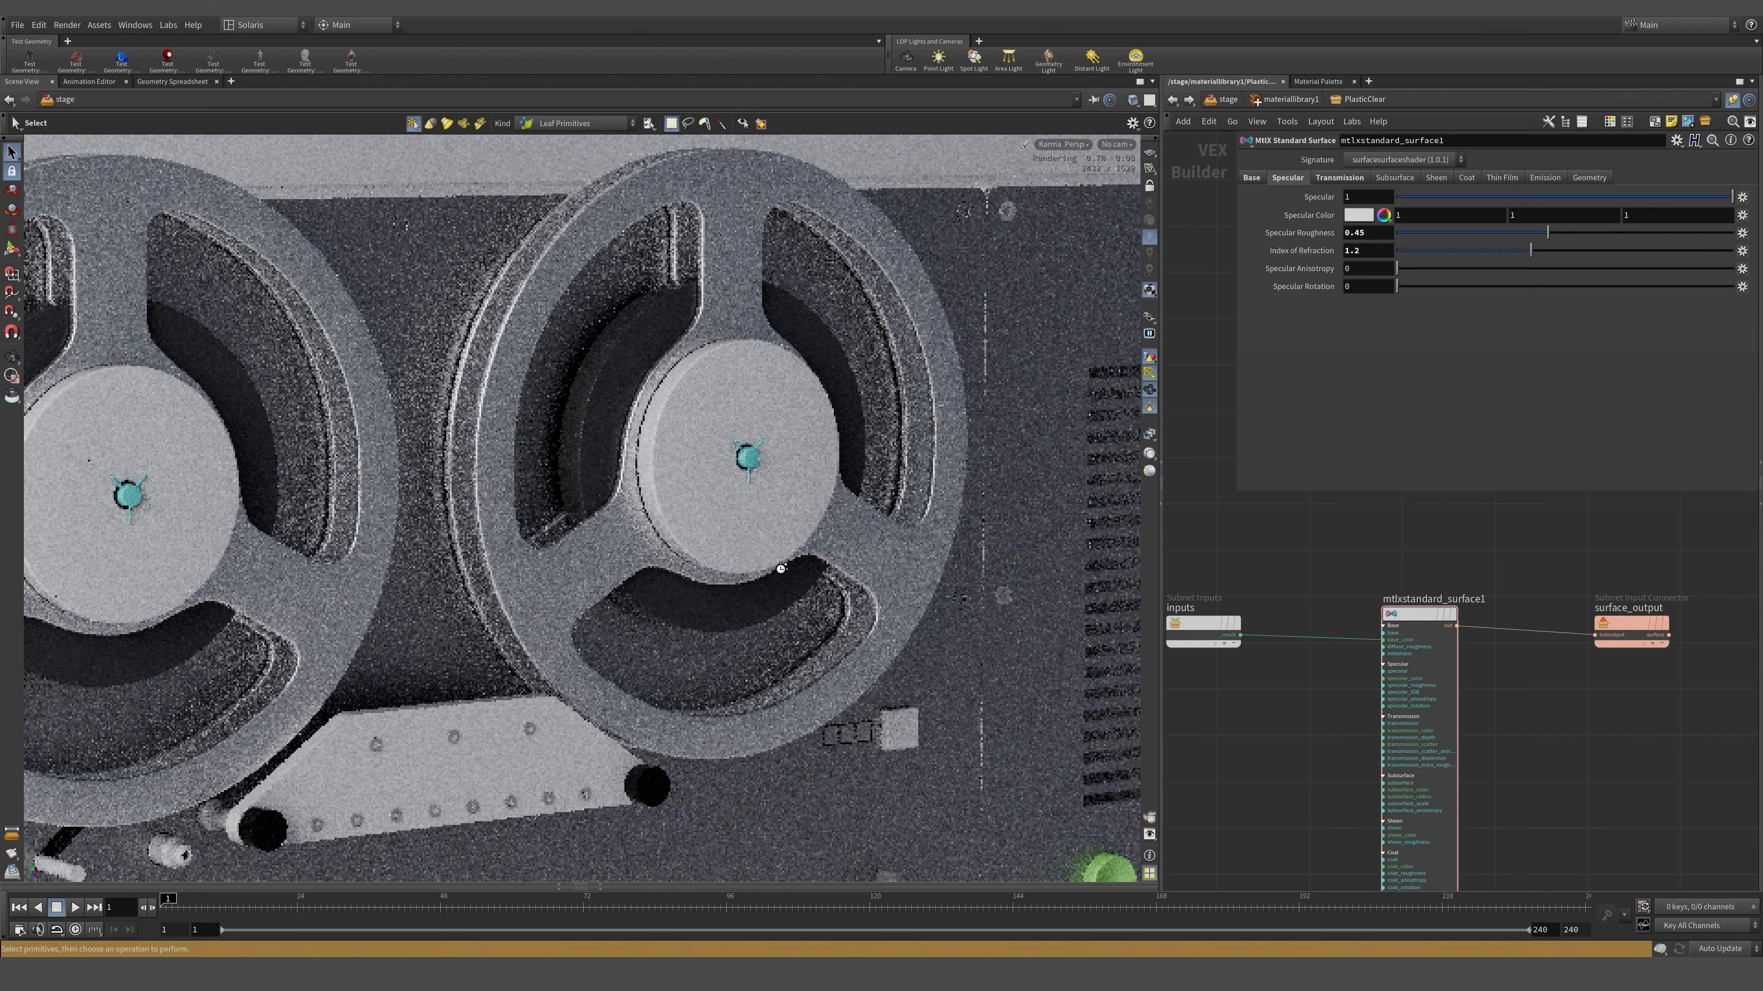
pyautogui.moveTo(1605, 758); pyautogui.dragTo(1602, 626, button='middle')
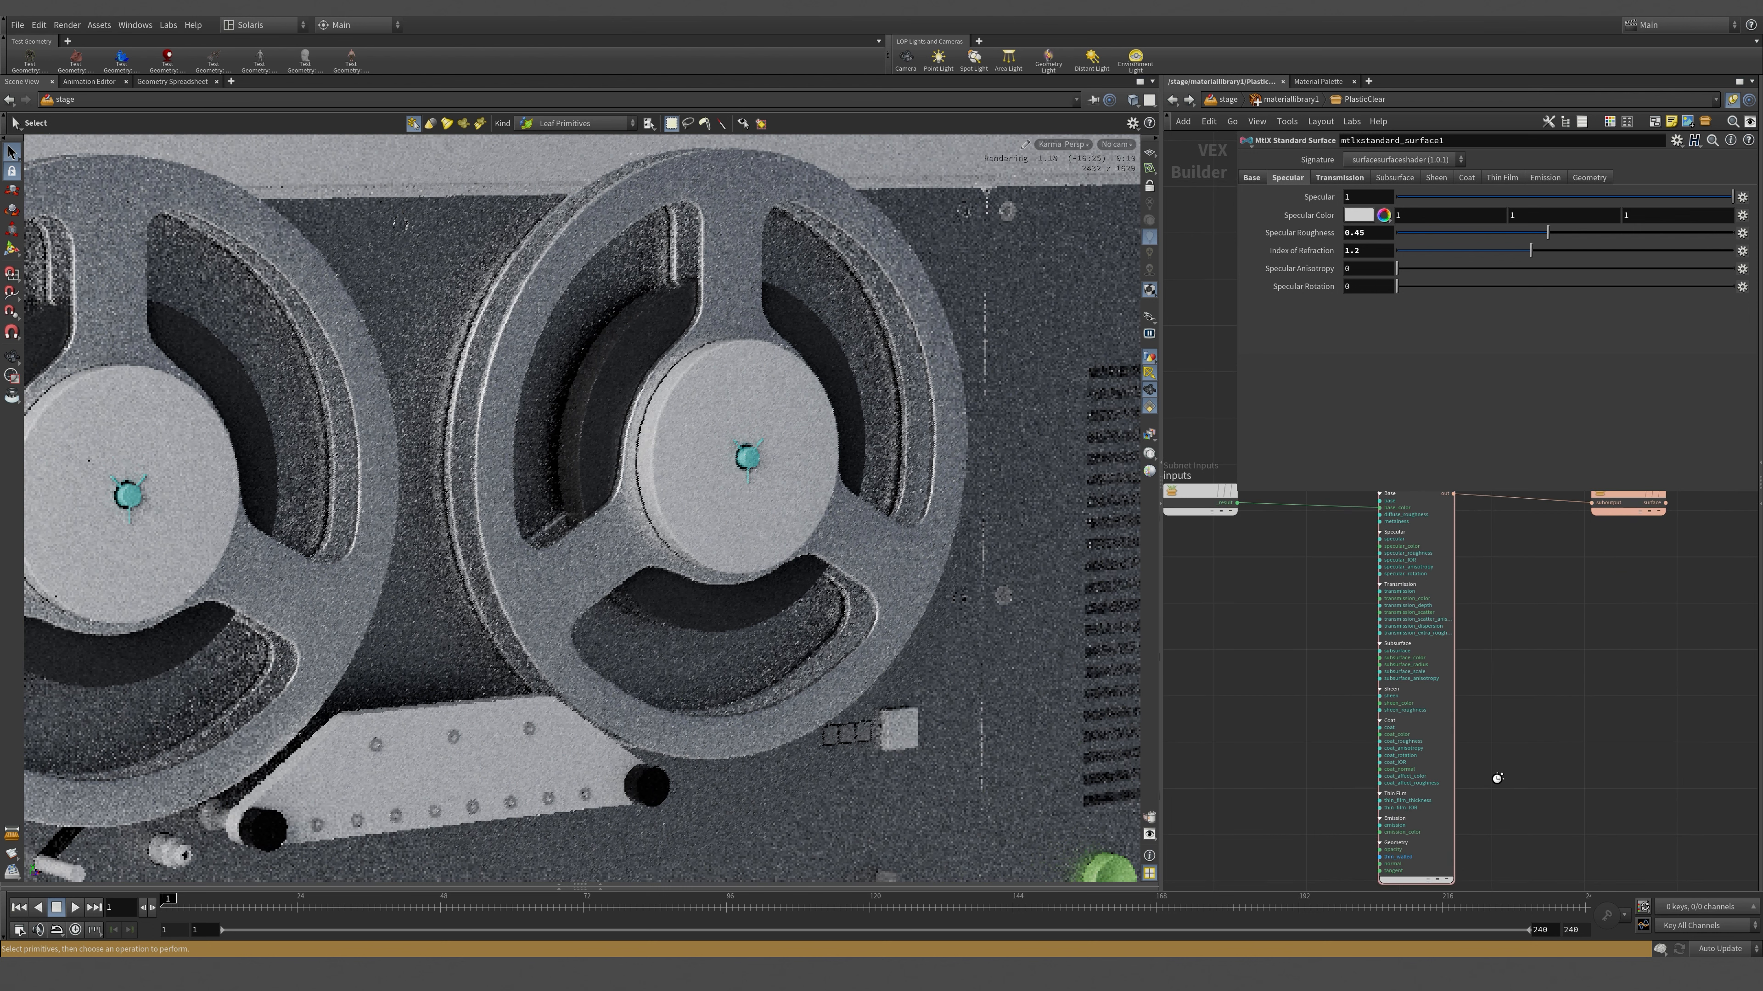
pyautogui.moveTo(1513, 708); pyautogui.dragTo(1512, 716, button='middle')
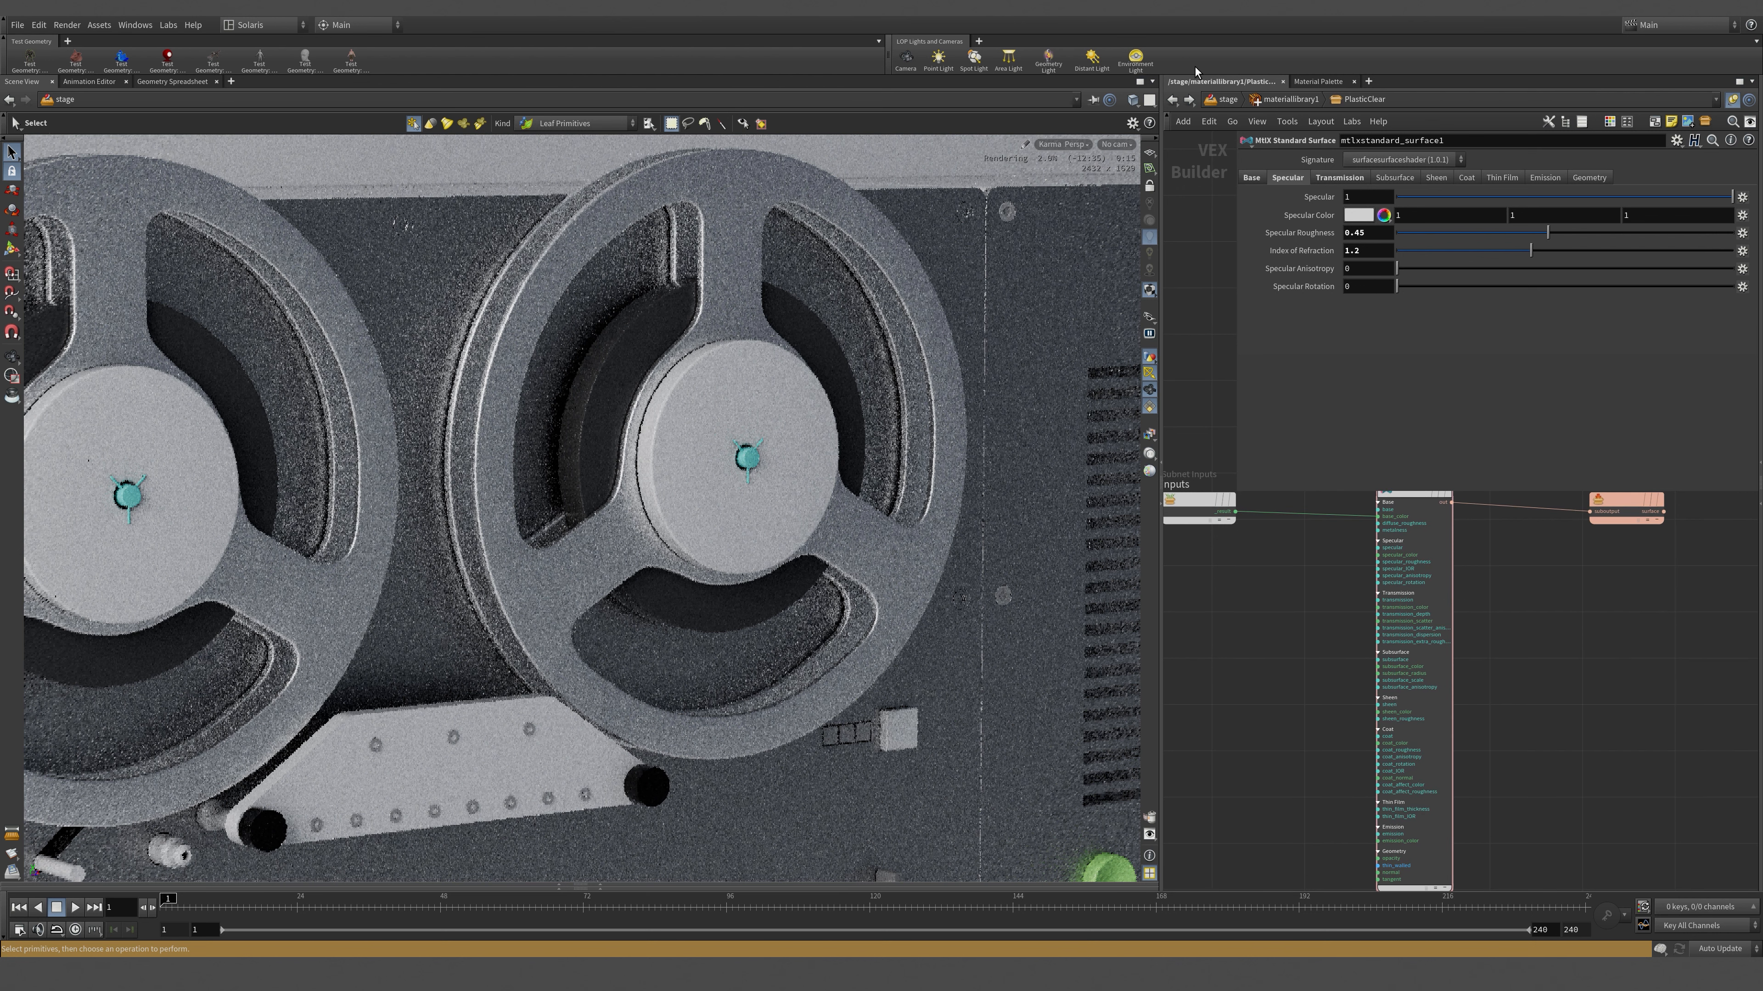
pyautogui.click(1348, 179)
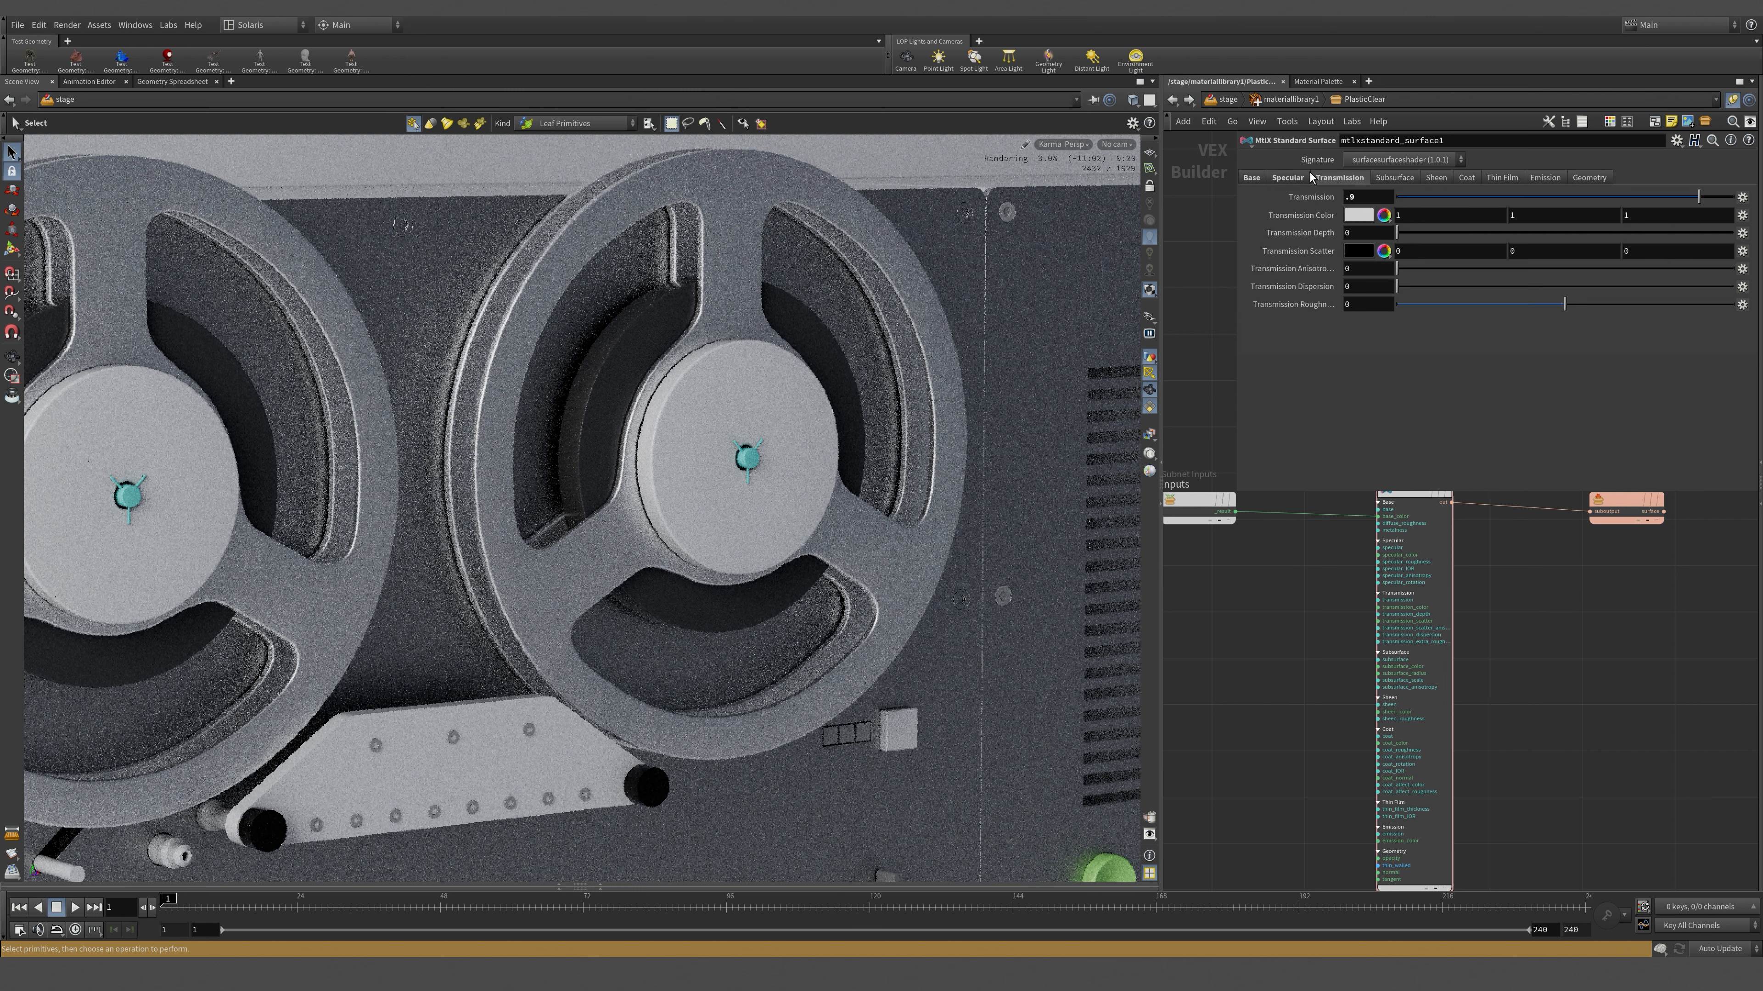
pyautogui.click(1287, 177)
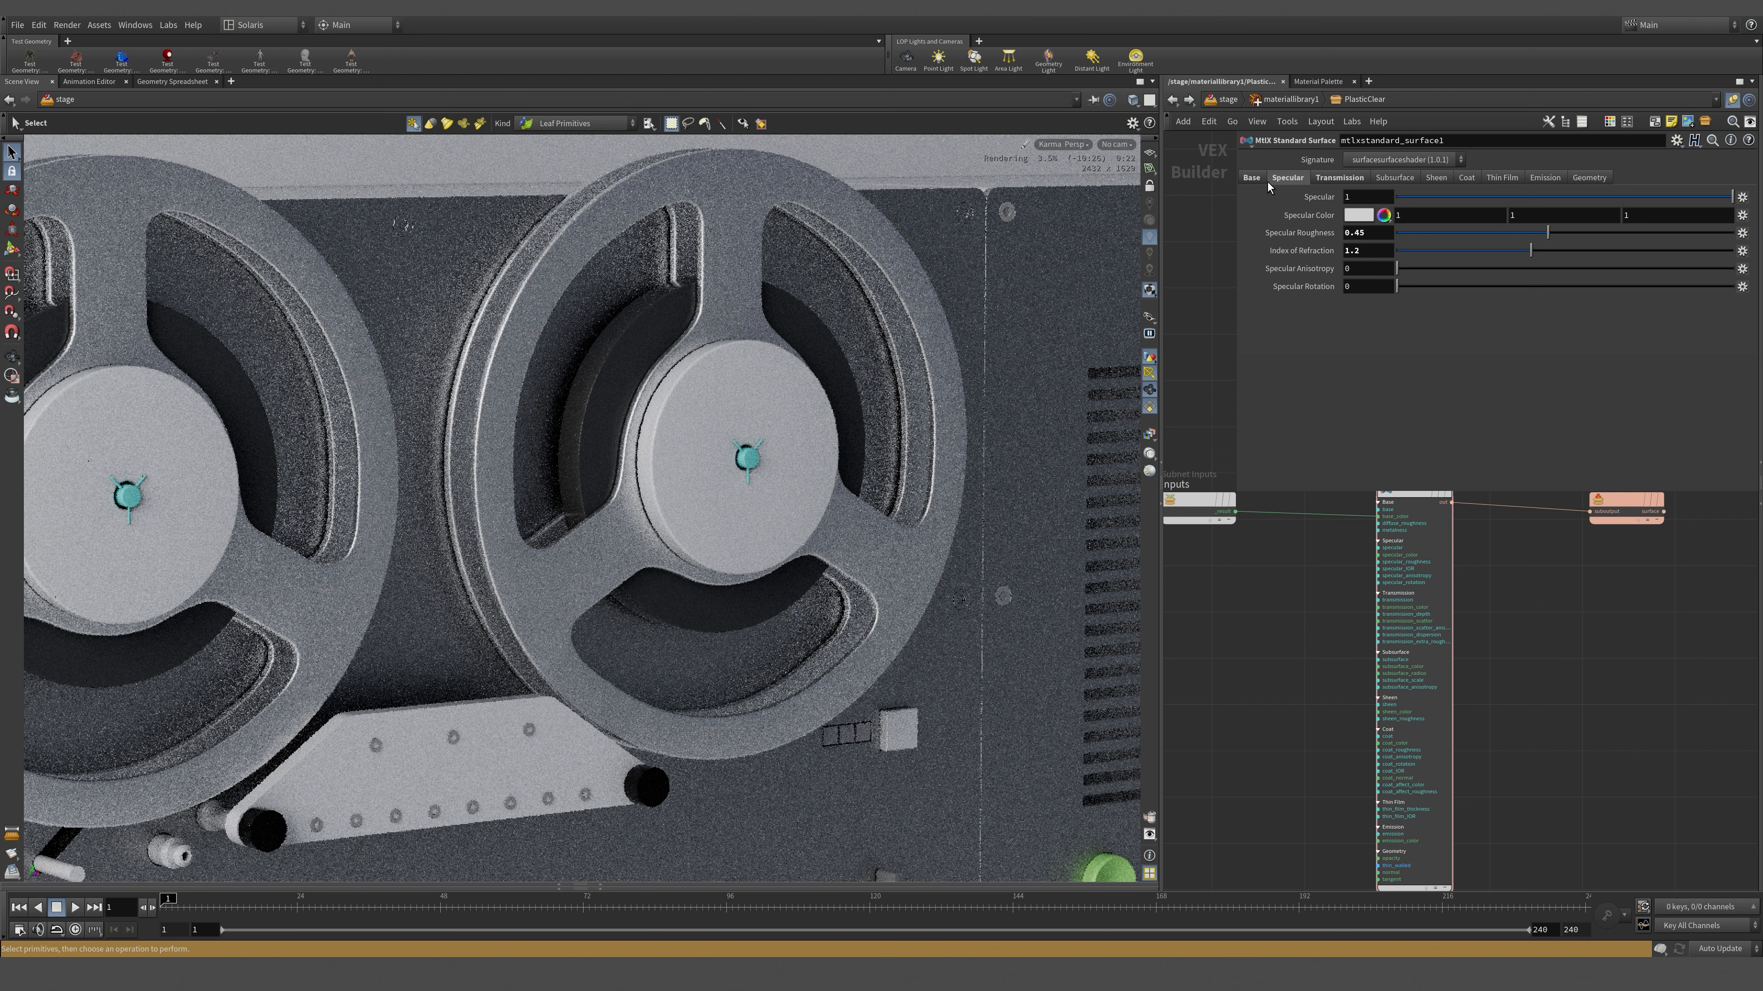
pyautogui.click(1250, 178)
# - Set the clear plastic surface's geometry Opacity to 0.1 in all three colour channels
pyautogui.click(1589, 178)
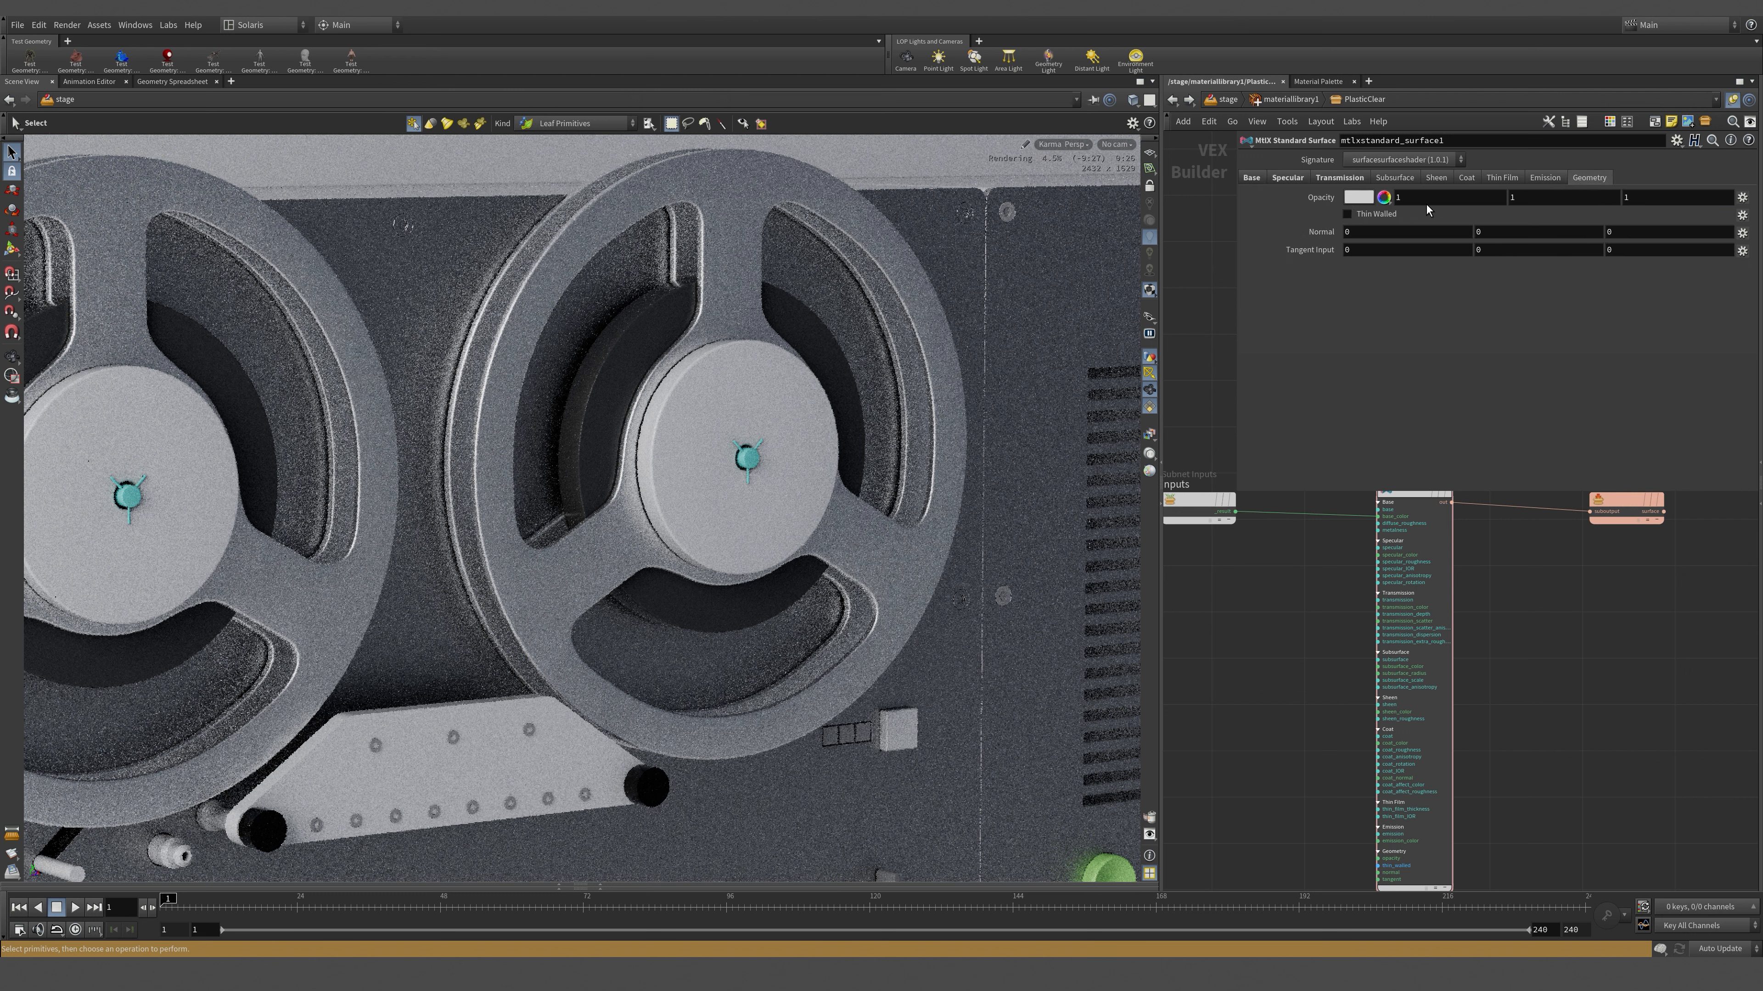
pyautogui.click(1329, 198)
pyautogui.click(1357, 199)
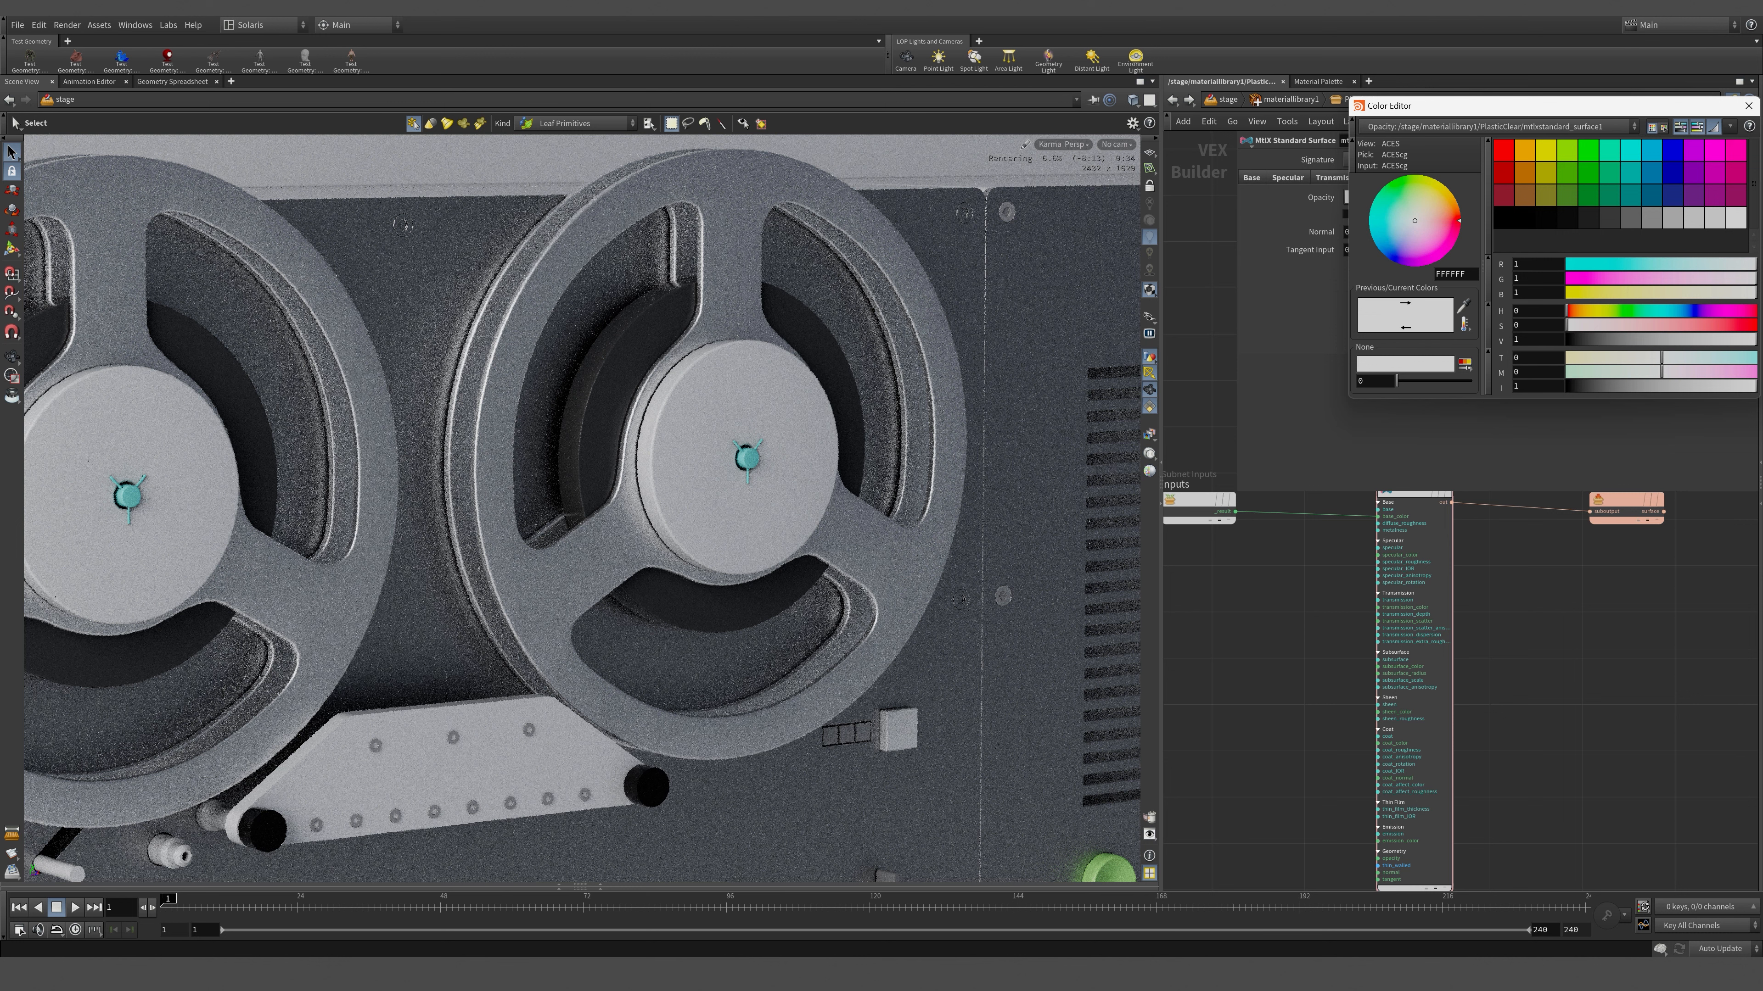
pyautogui.click(1748, 105)
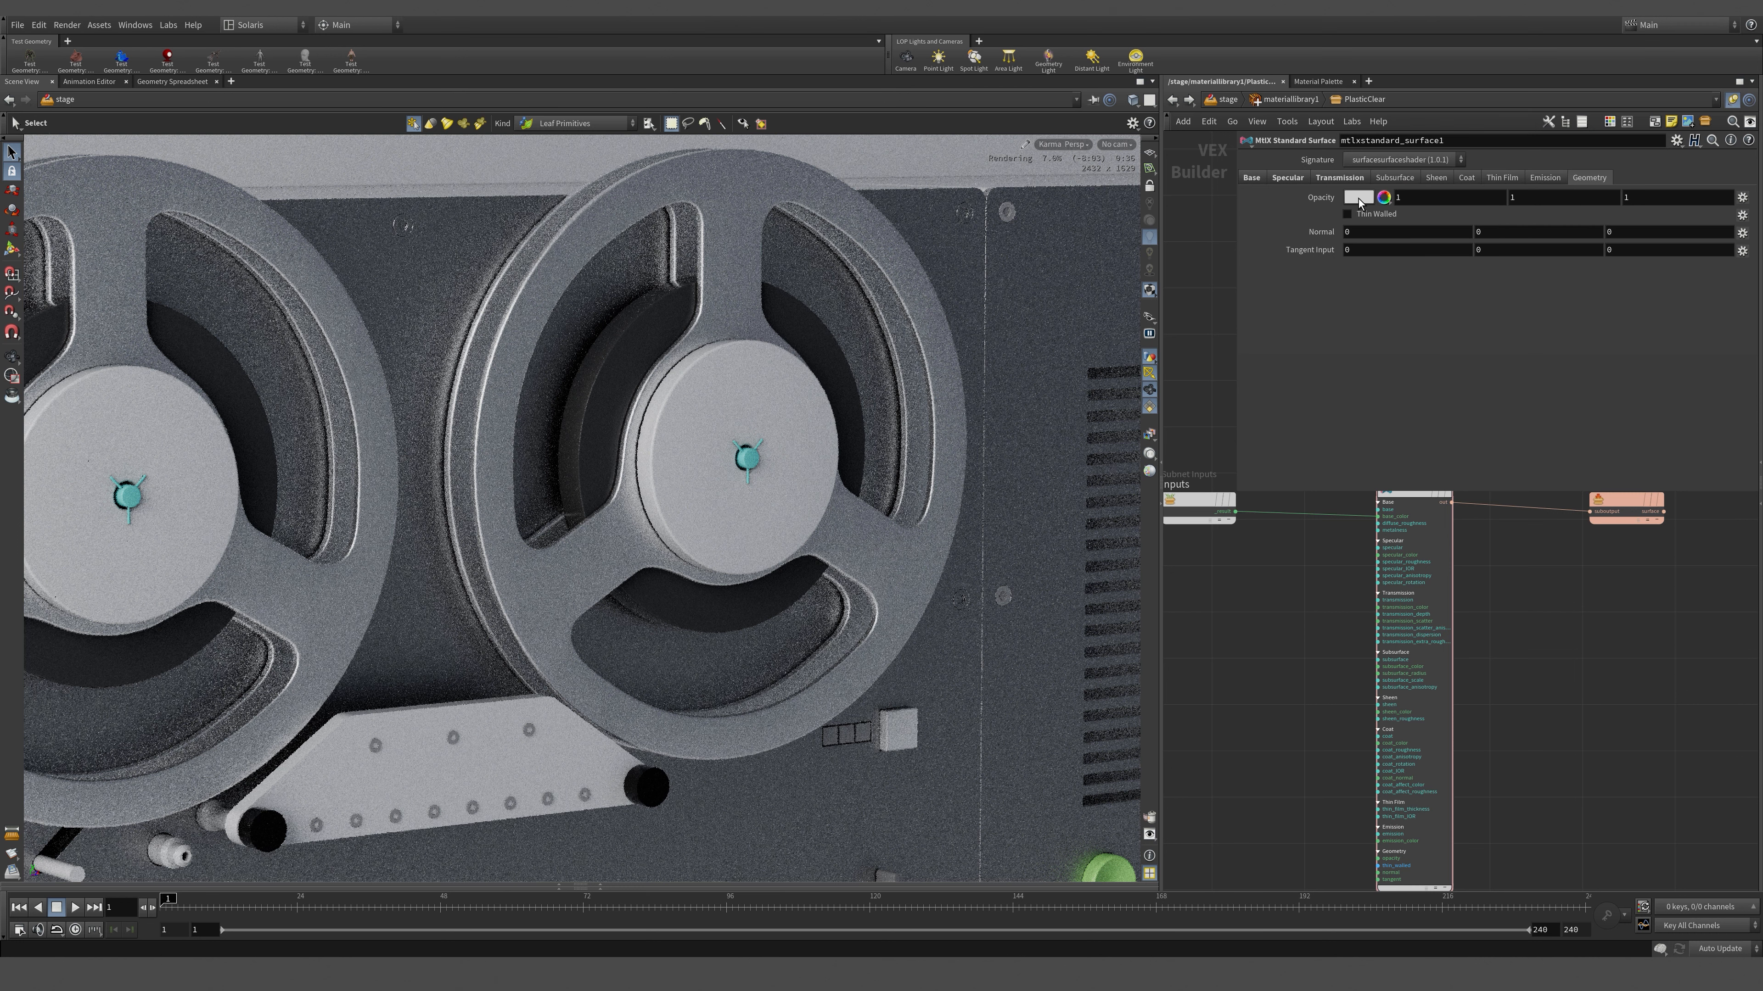
pyautogui.click(1358, 199)
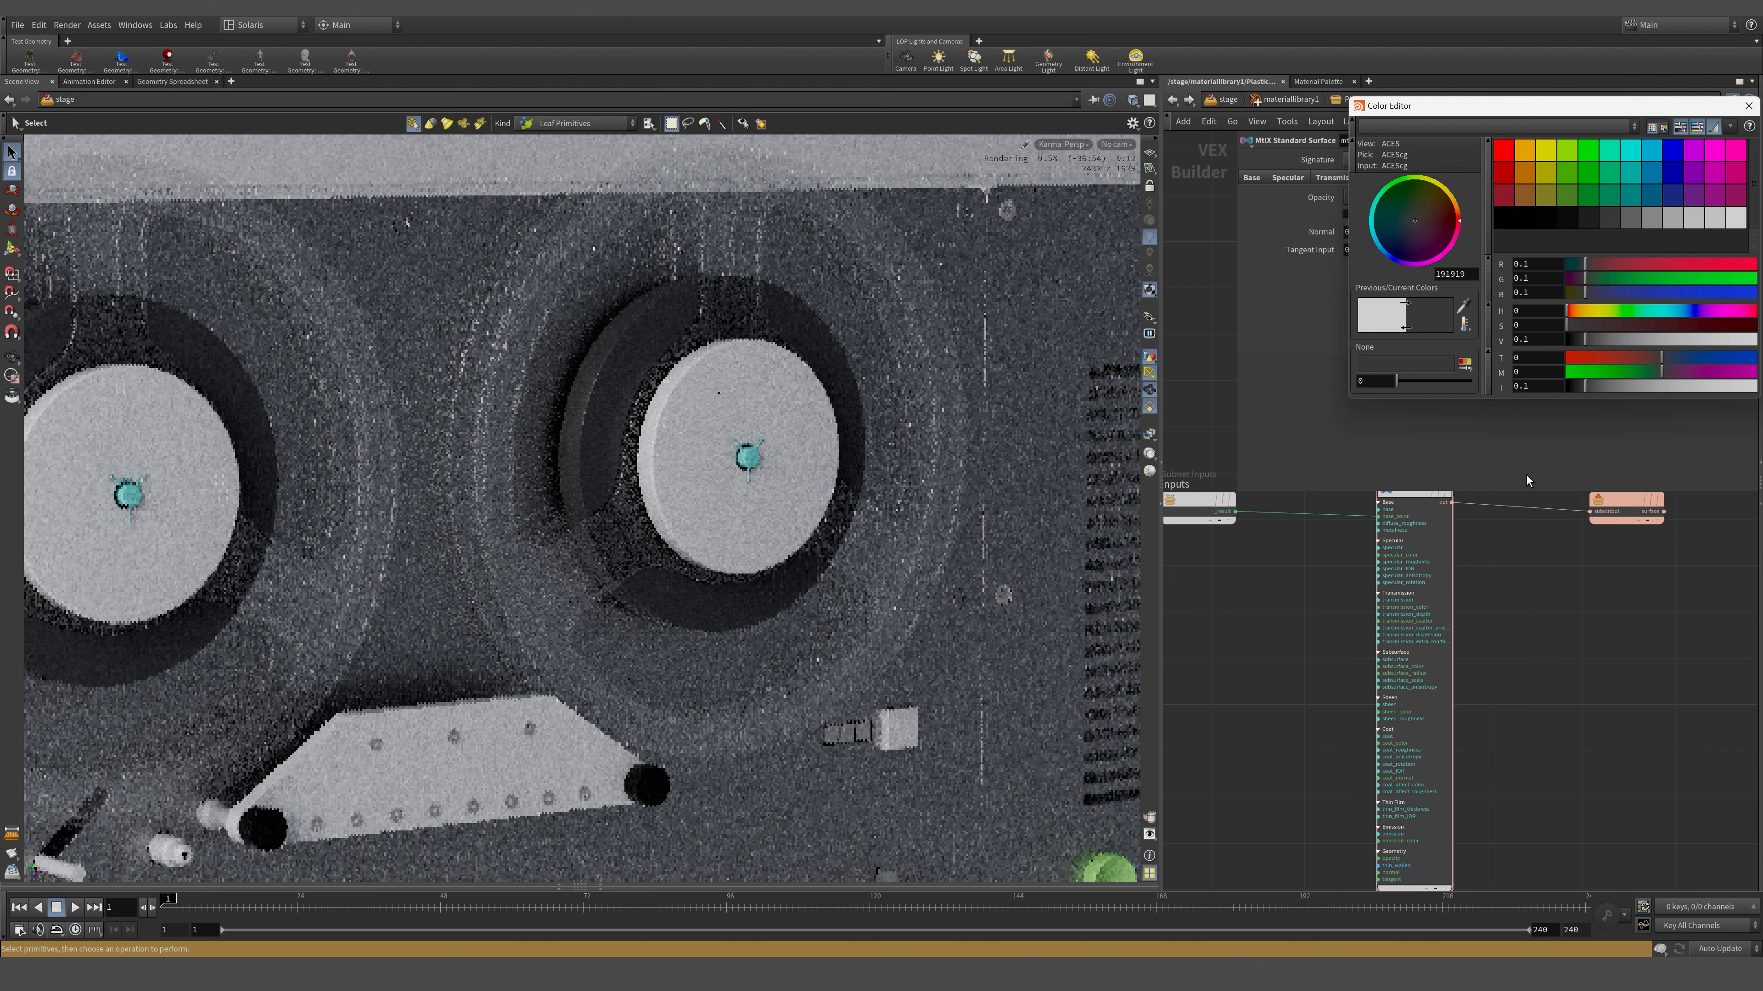
pyautogui.click(1753, 107)
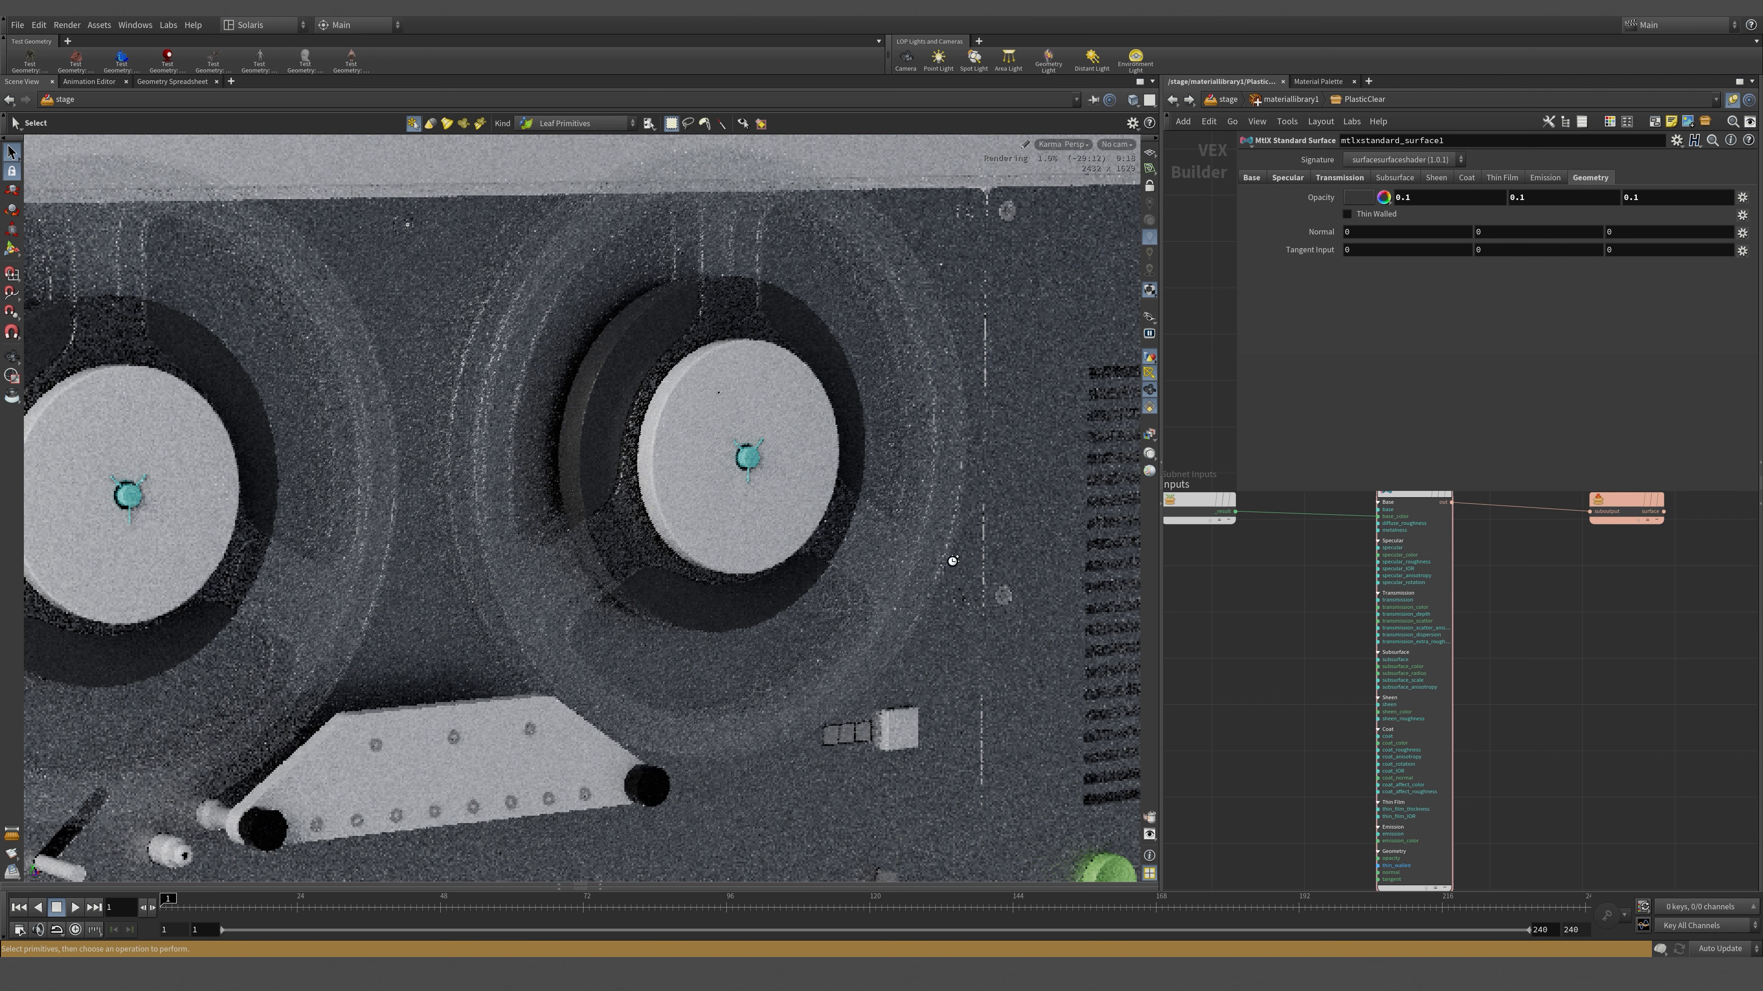
# - Set the clear plastic's Transmission Roughness to 0.4
pyautogui.click(1341, 177)
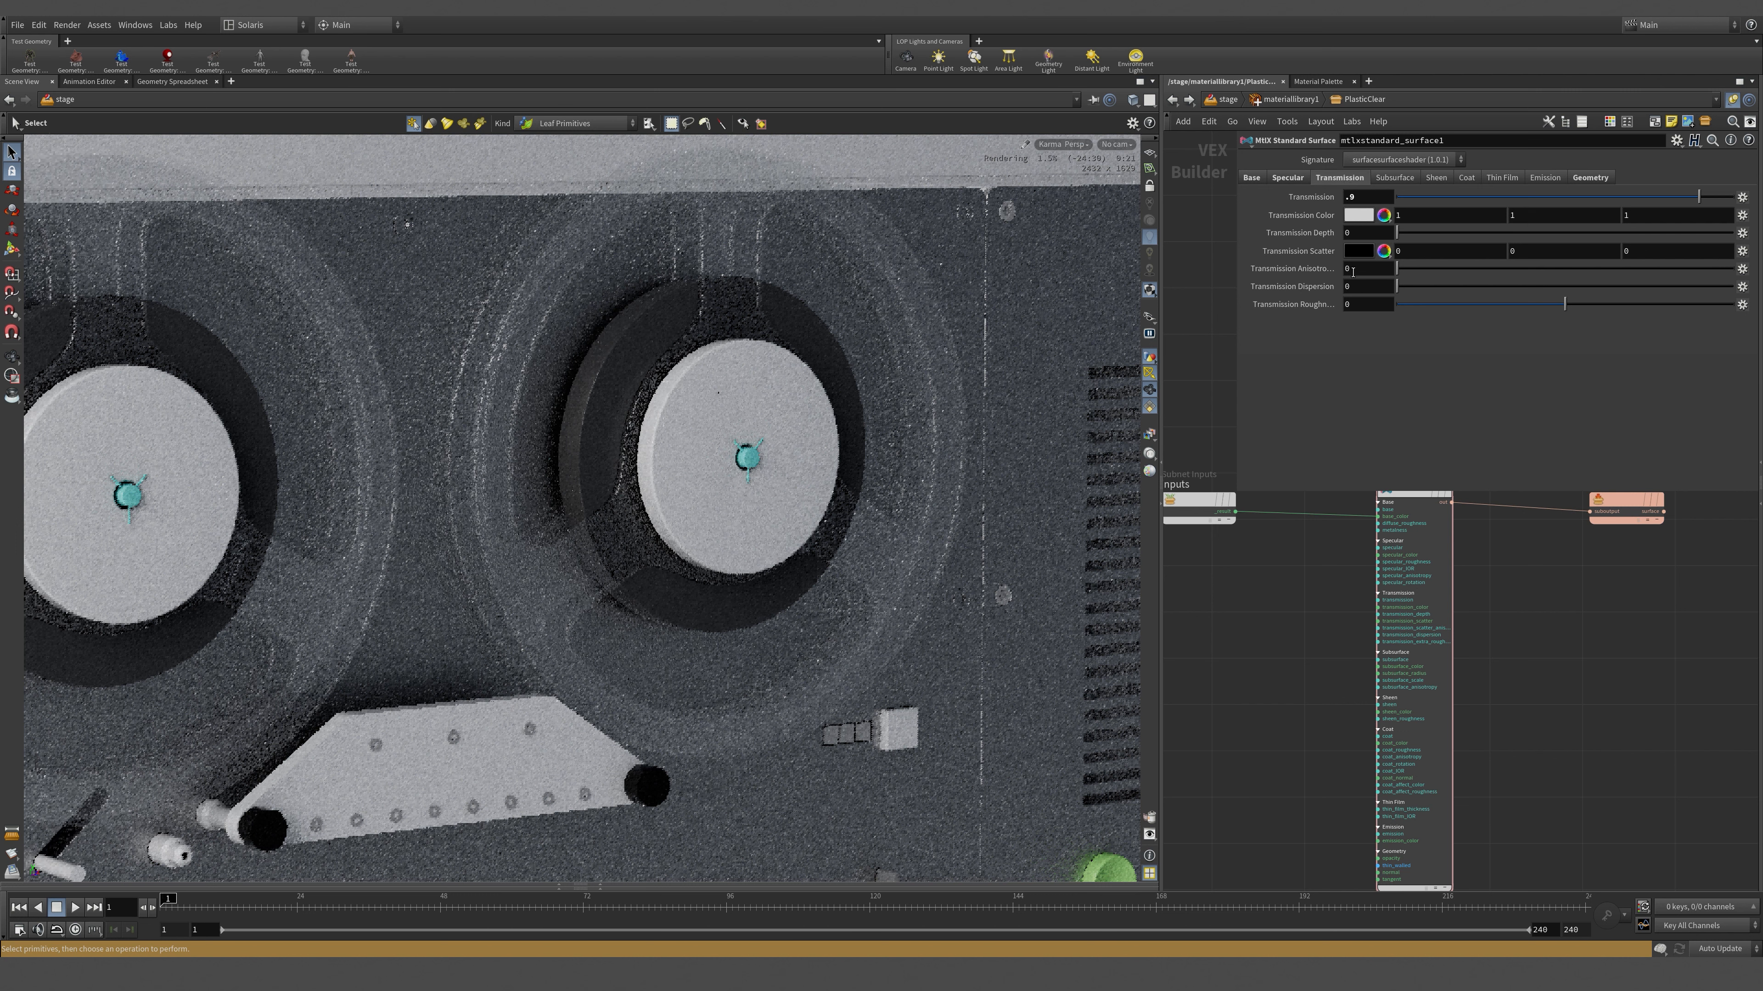
pyautogui.click(1357, 303)
pyautogui.write('.4')
pyautogui.press('Tab')
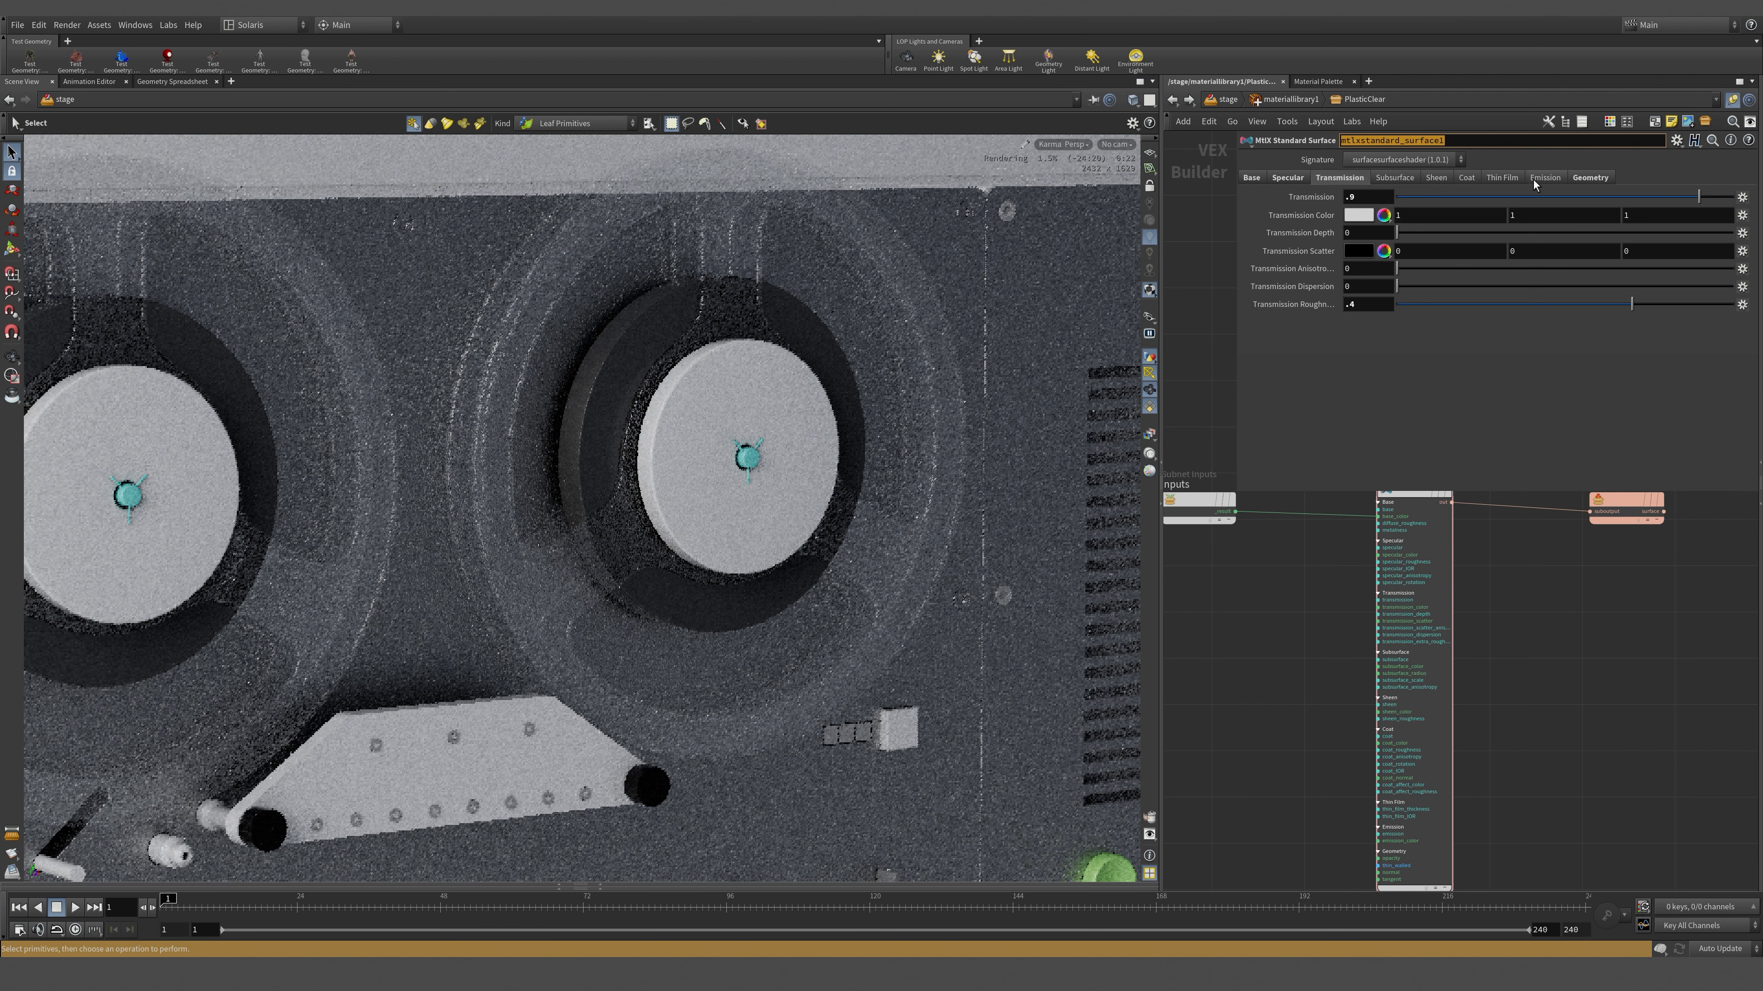
# - Reduce the clear plastic's Base weight and Metalness to 0
pyautogui.click(1590, 178)
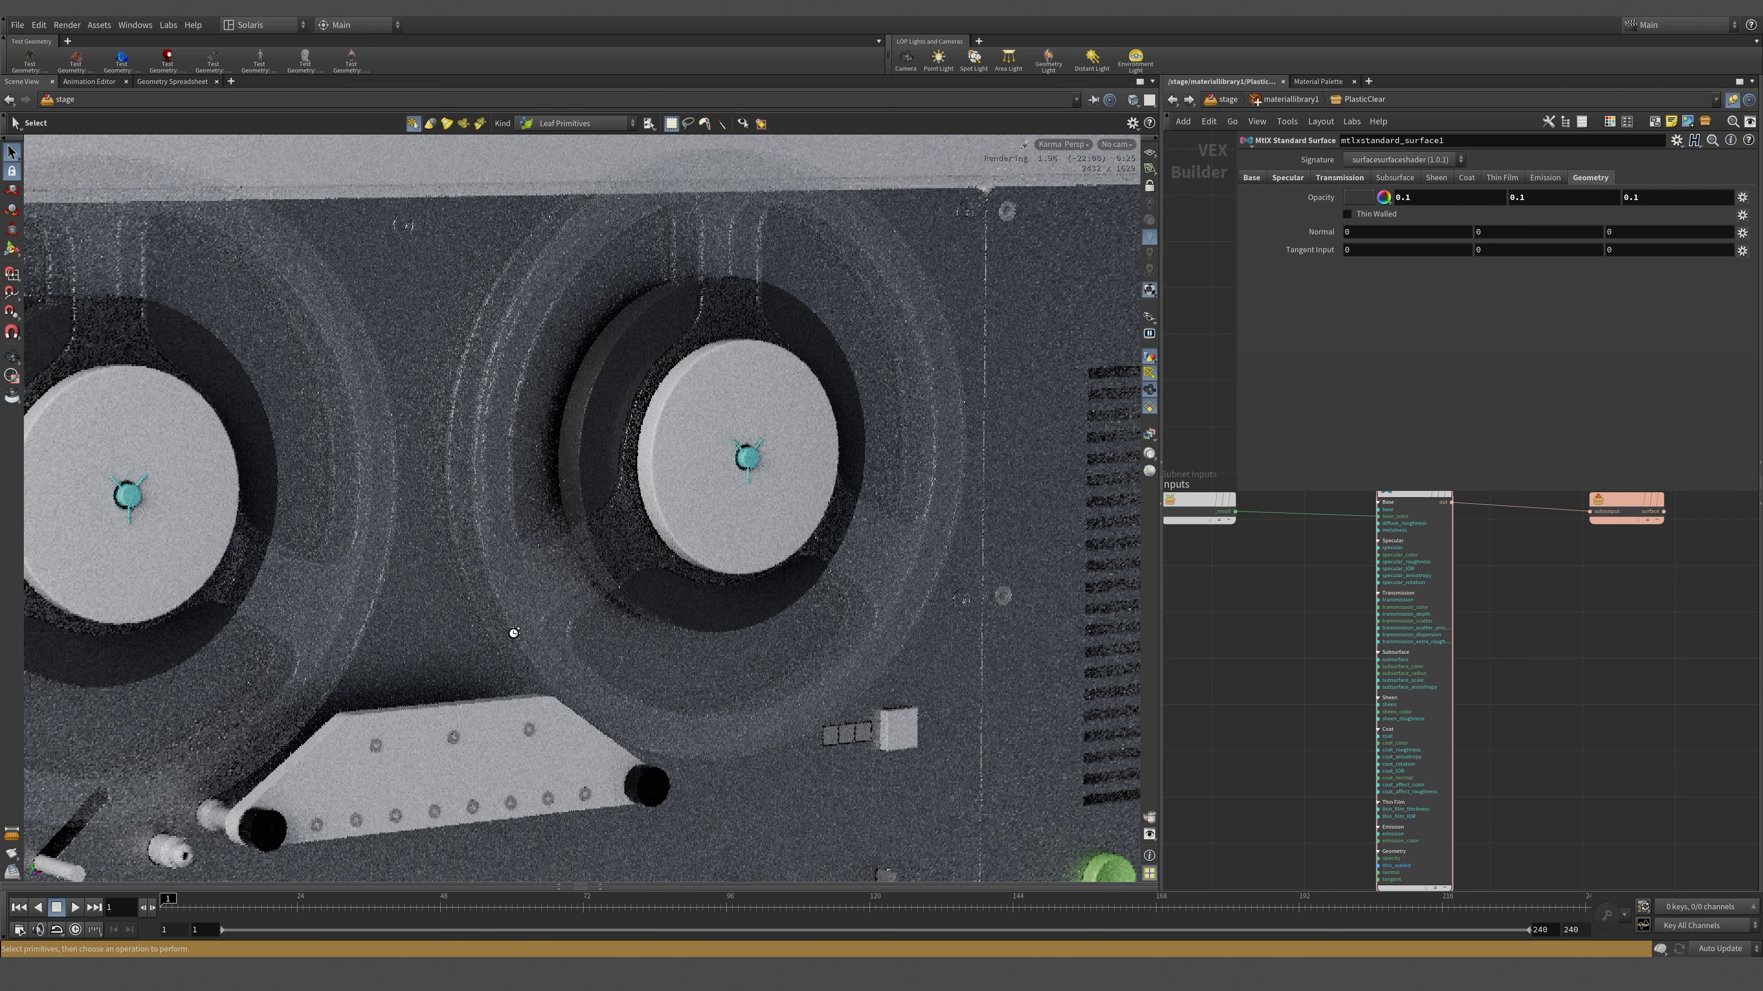
pyautogui.click(1288, 178)
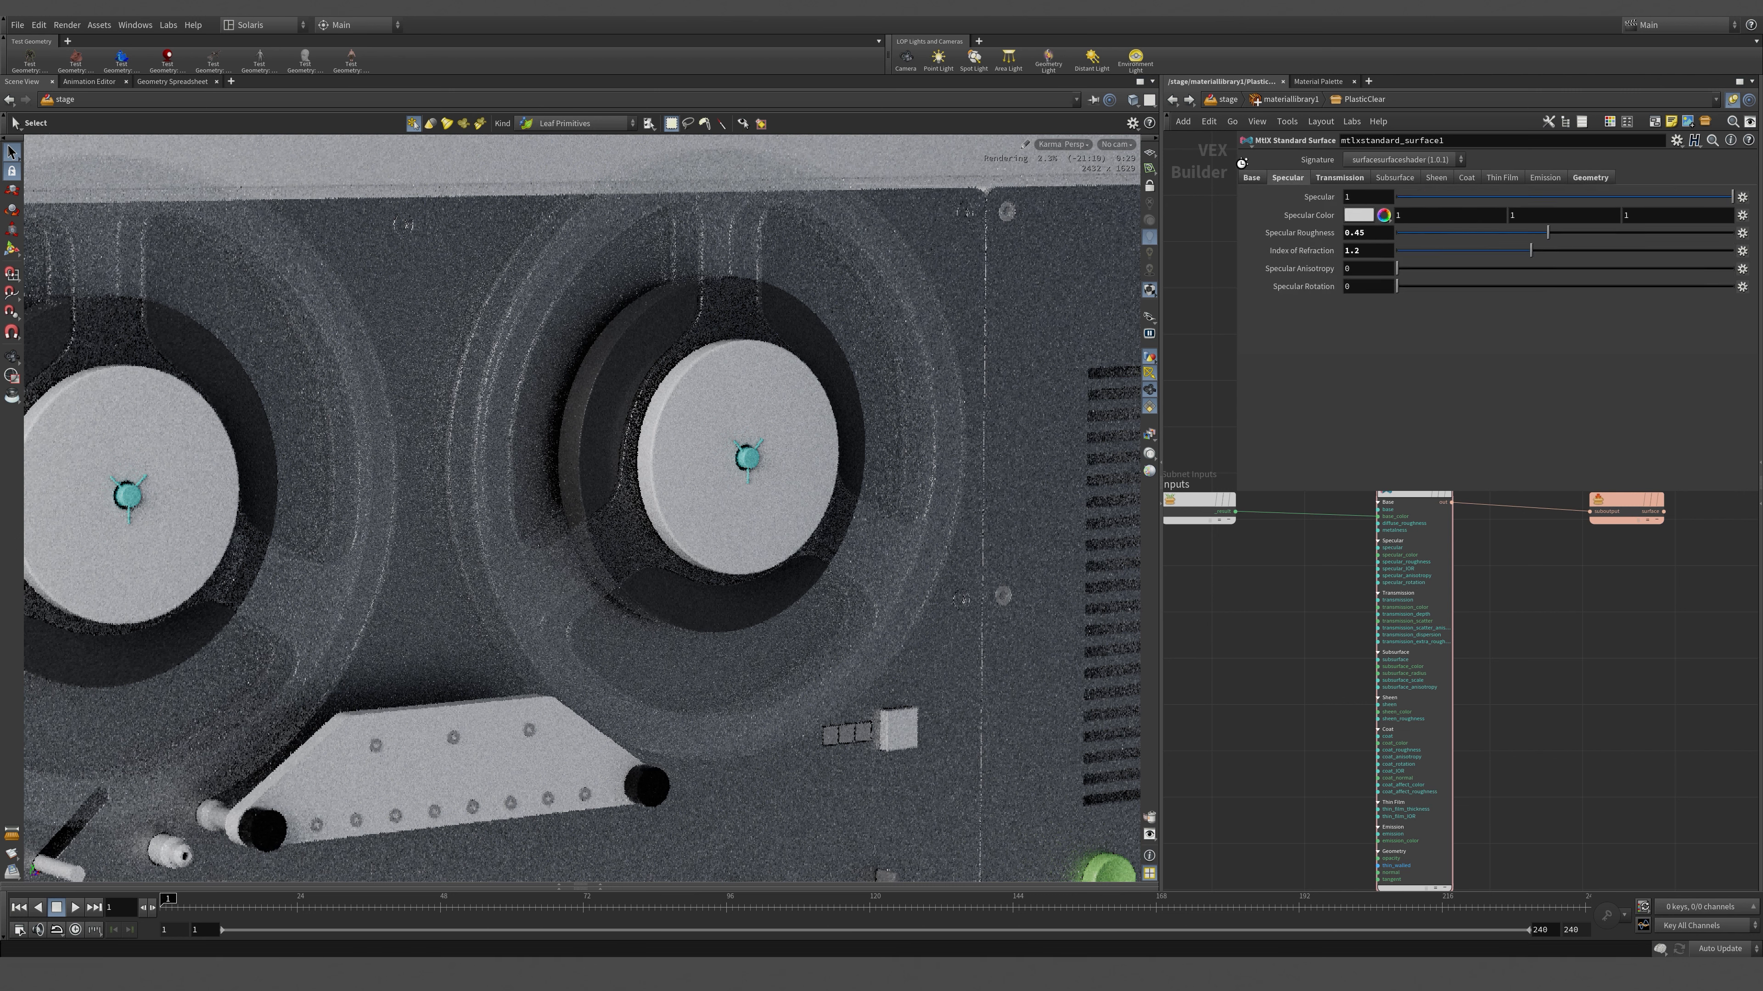
pyautogui.click(1250, 178)
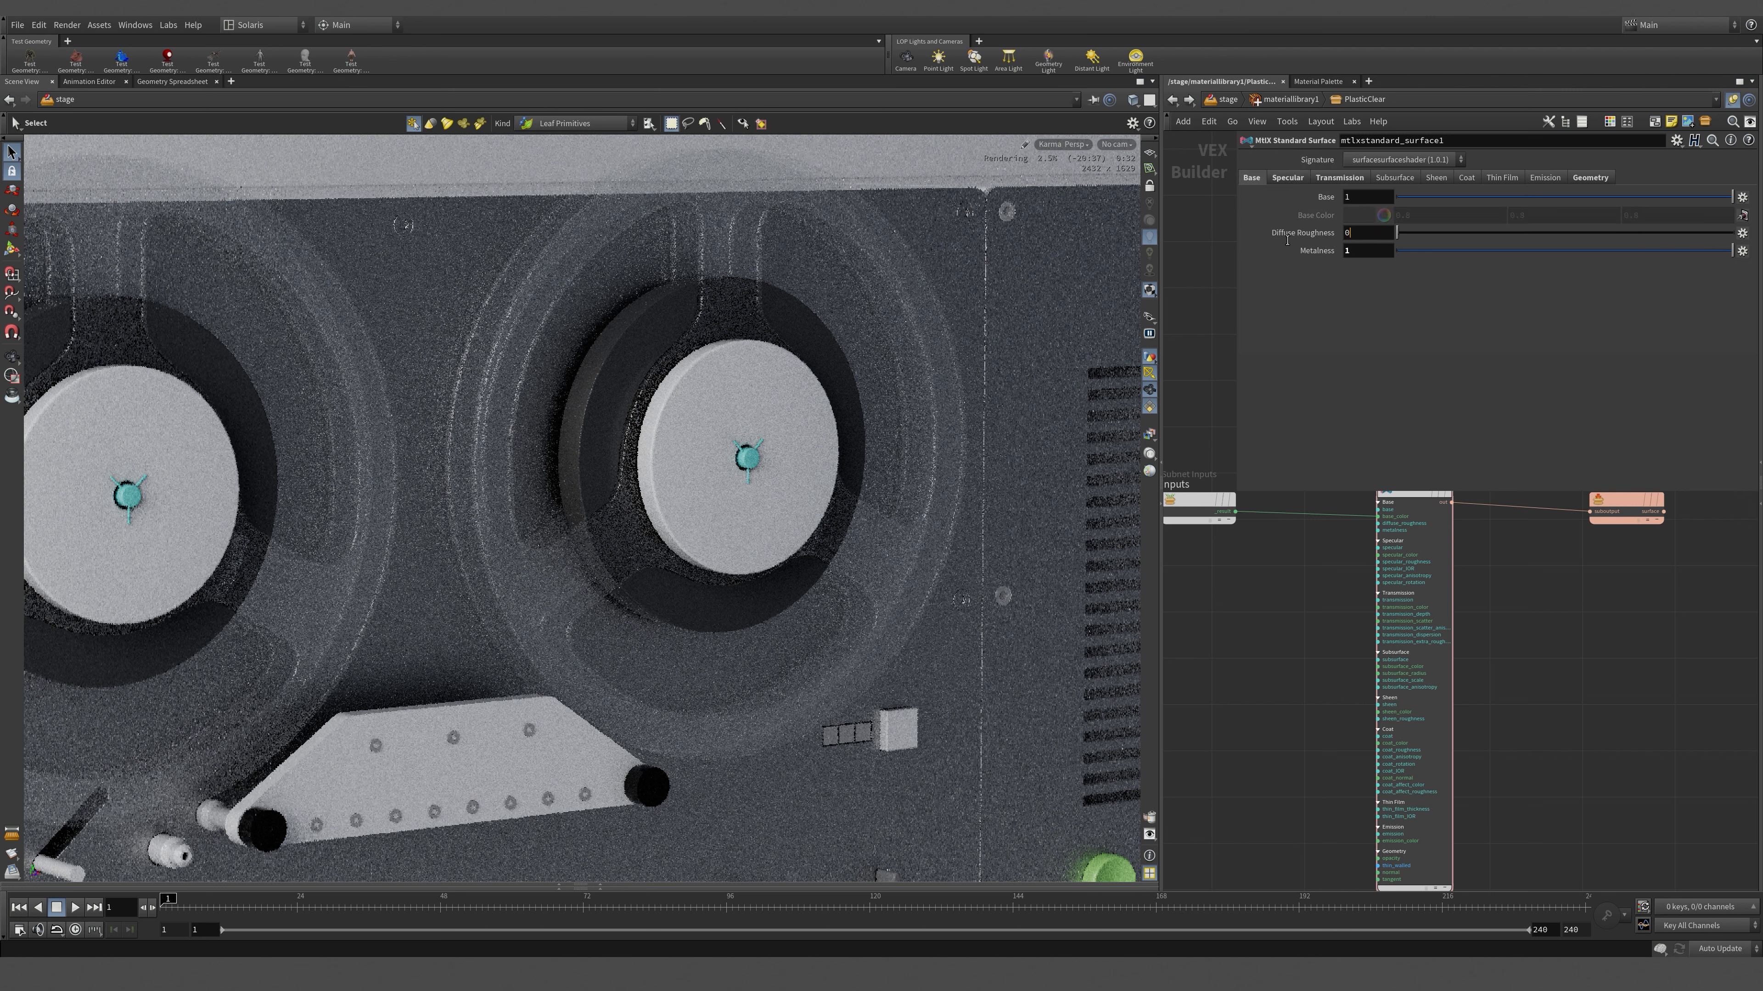
pyautogui.moveTo(1287, 239); pyautogui.dragTo(1283, 238)
pyautogui.moveTo(1501, 196); pyautogui.dragTo(929, 172)
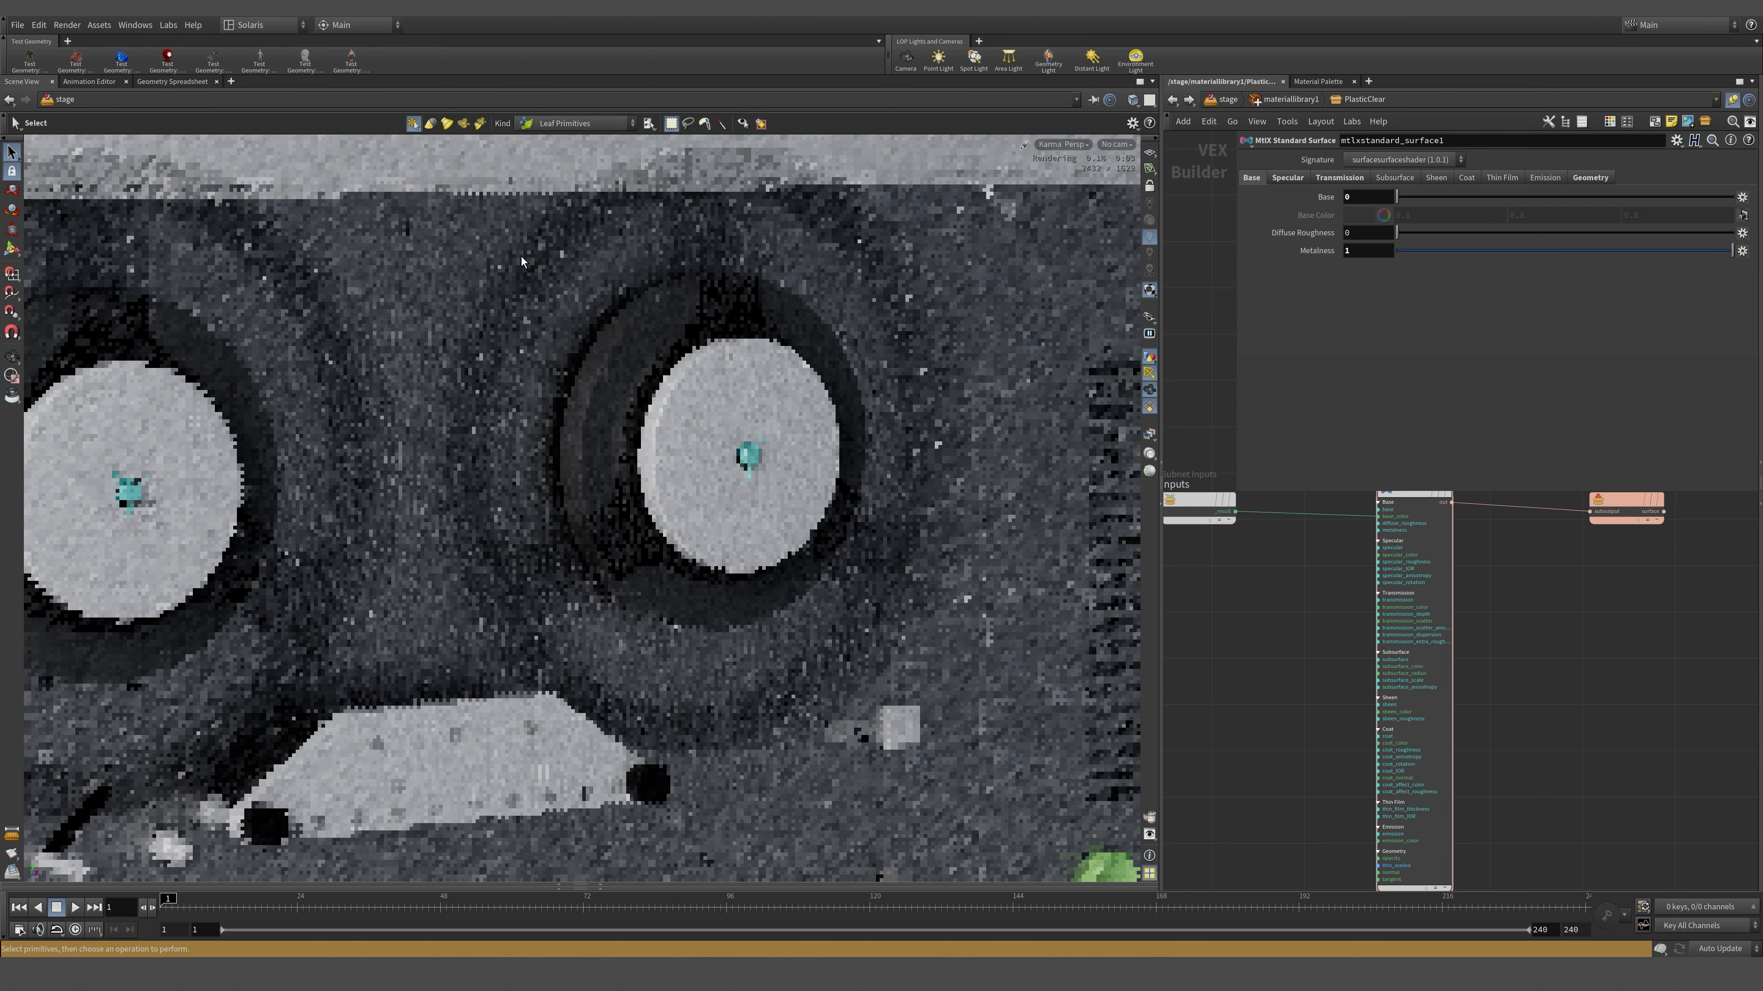
pyautogui.moveTo(1731, 251); pyautogui.dragTo(1212, 258)
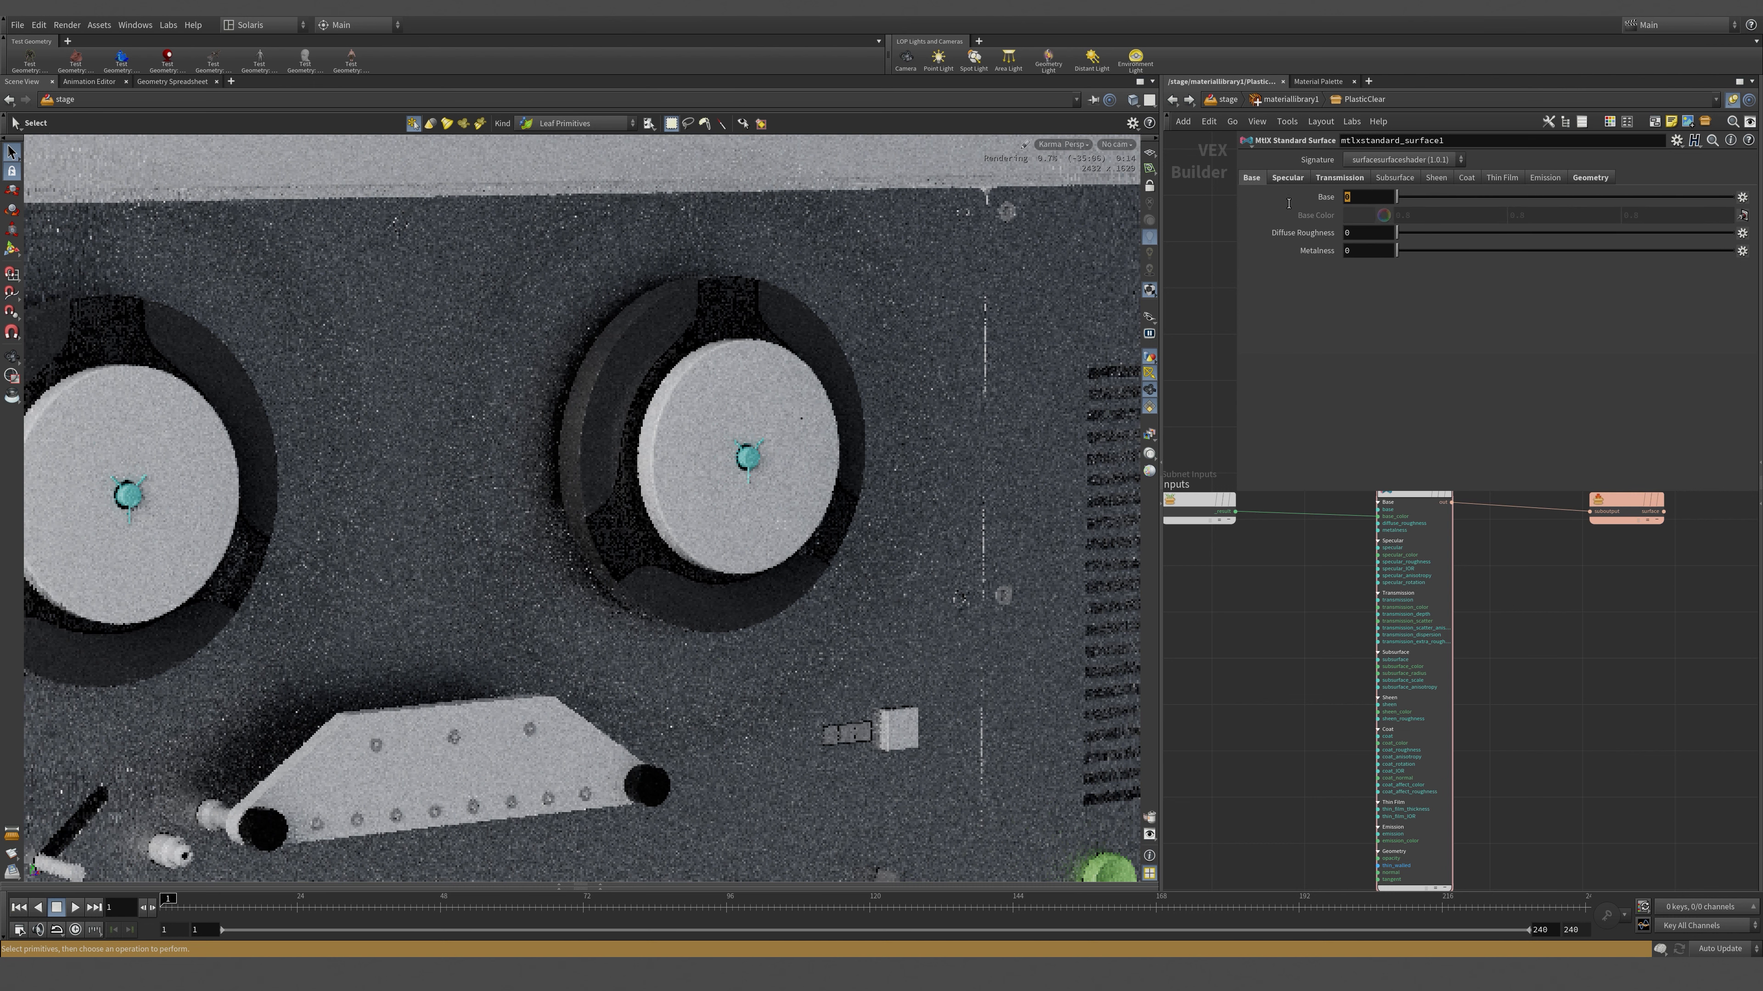
# - Set the clear plastic's Base weight to 1 and its Diffuse Roughness to 0.2
pyautogui.click(1364, 198)
pyautogui.write('1')
pyautogui.press('Tab')
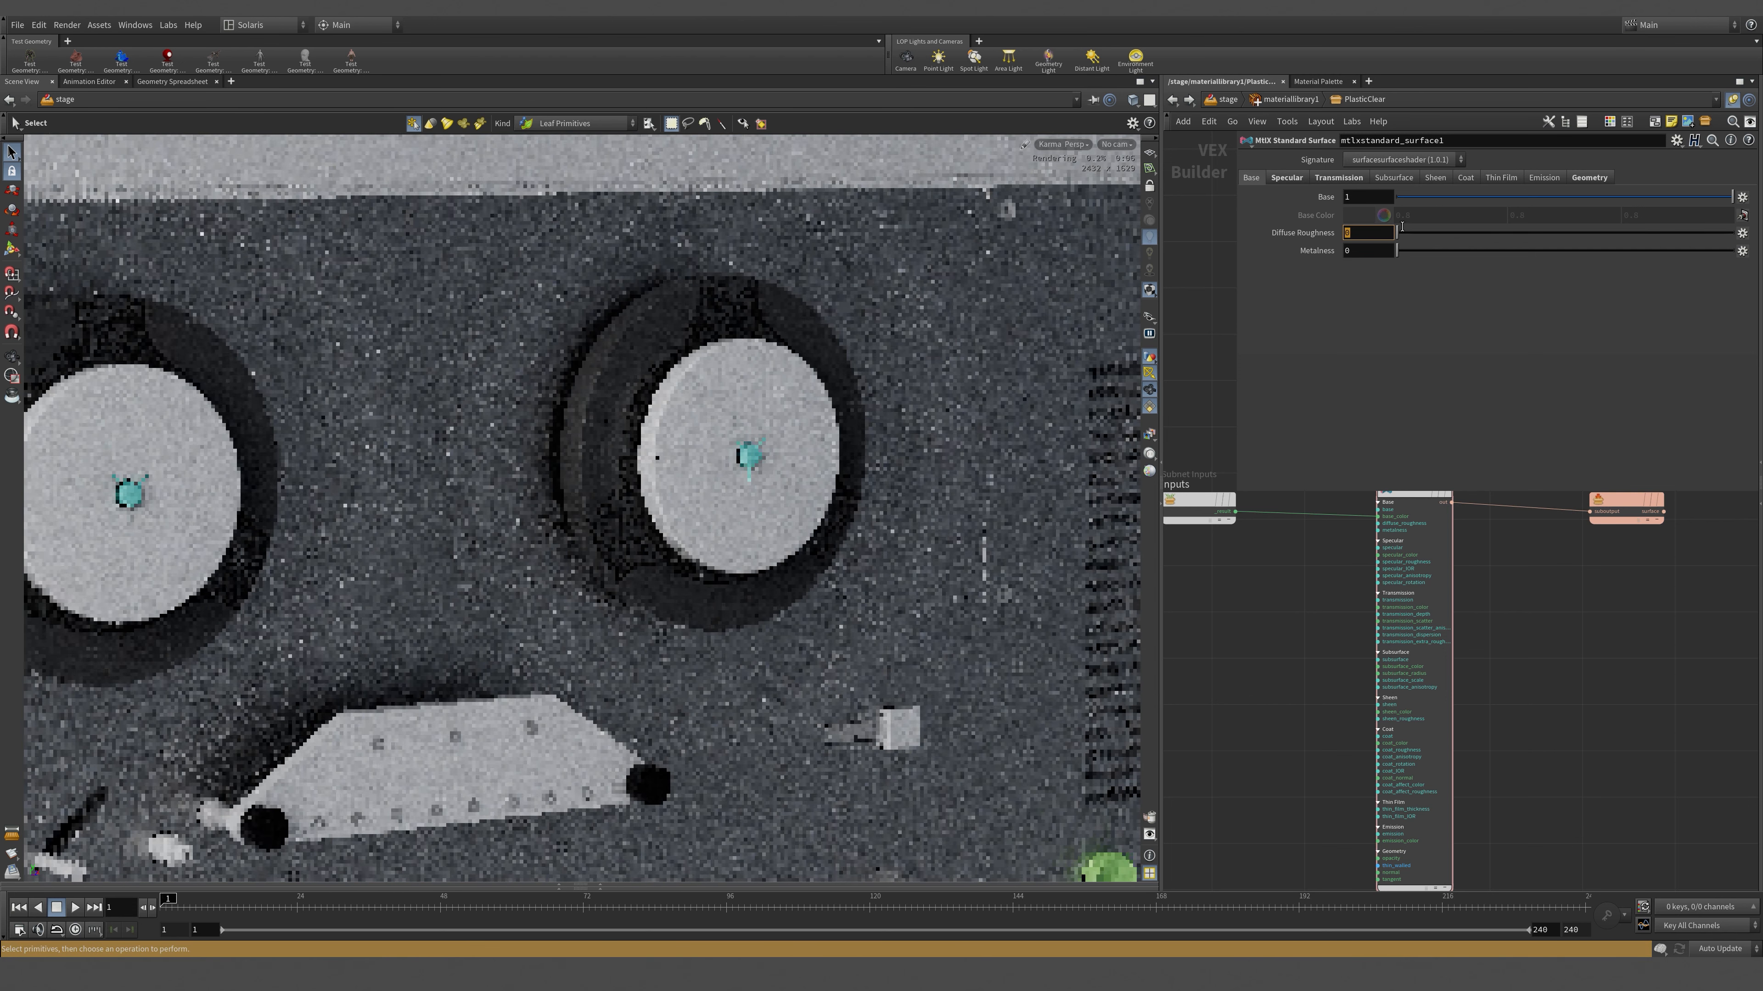
pyautogui.write('.2')
pyautogui.press('Tab')
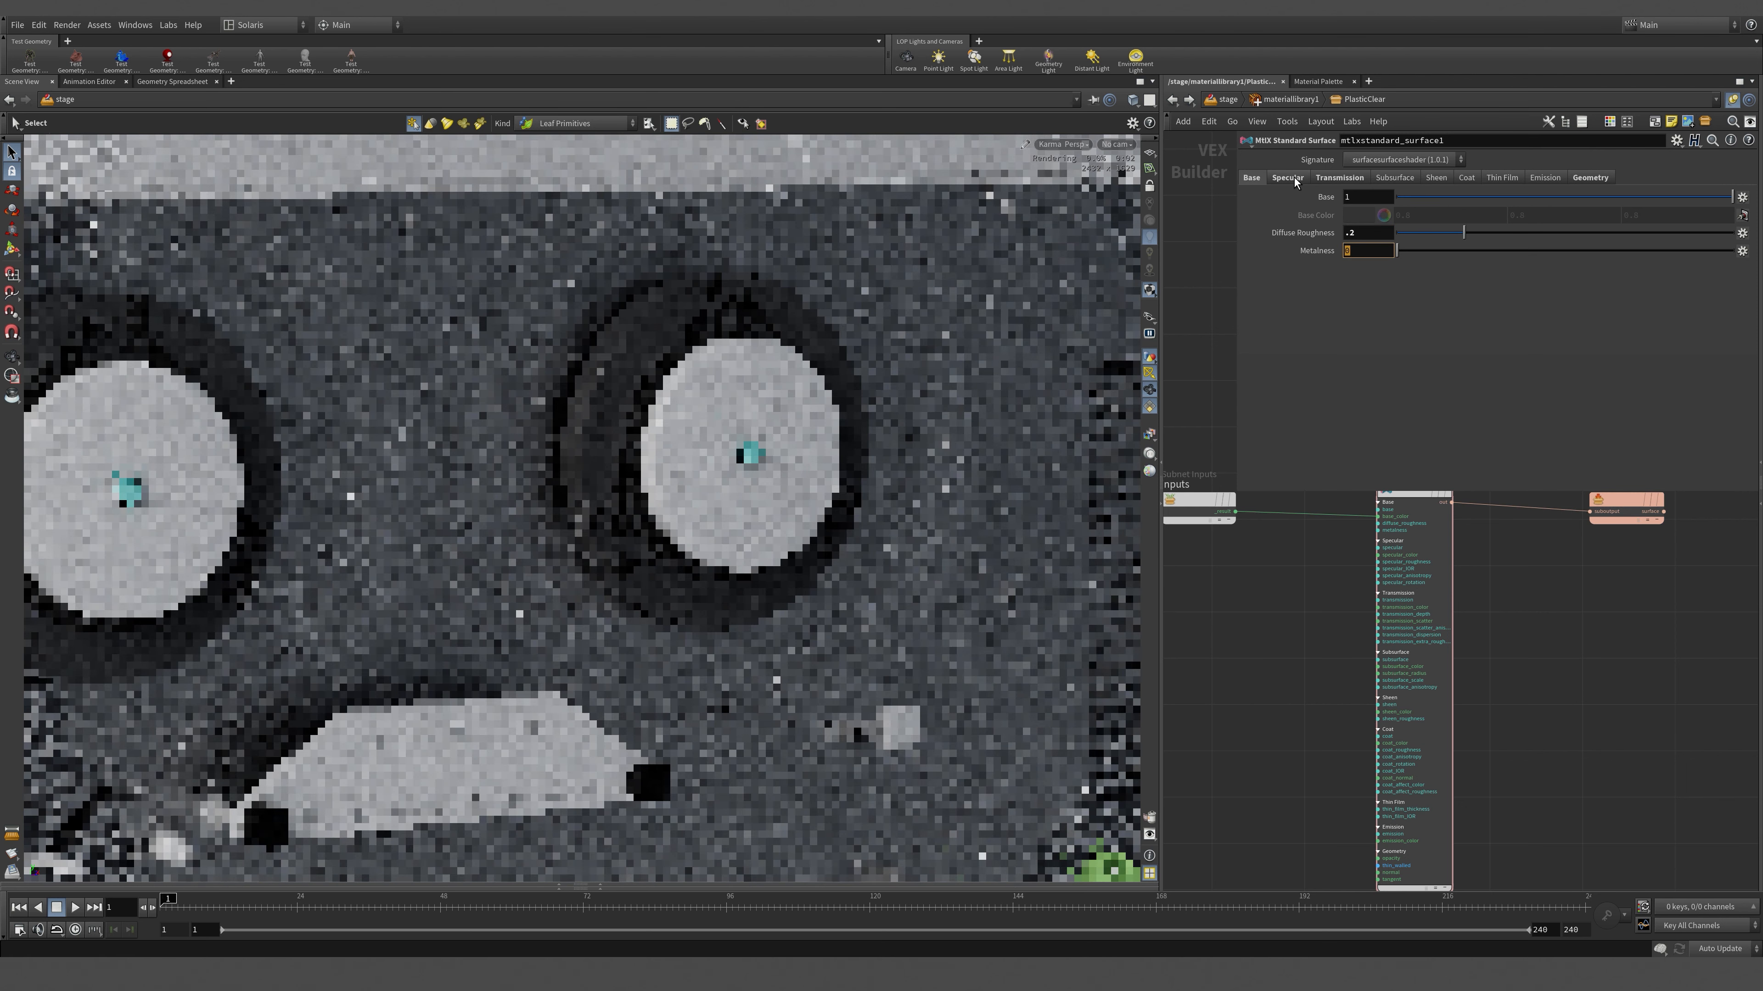
# - Set the clear plastic's Specular Roughness to 0.2
pyautogui.click(1340, 178)
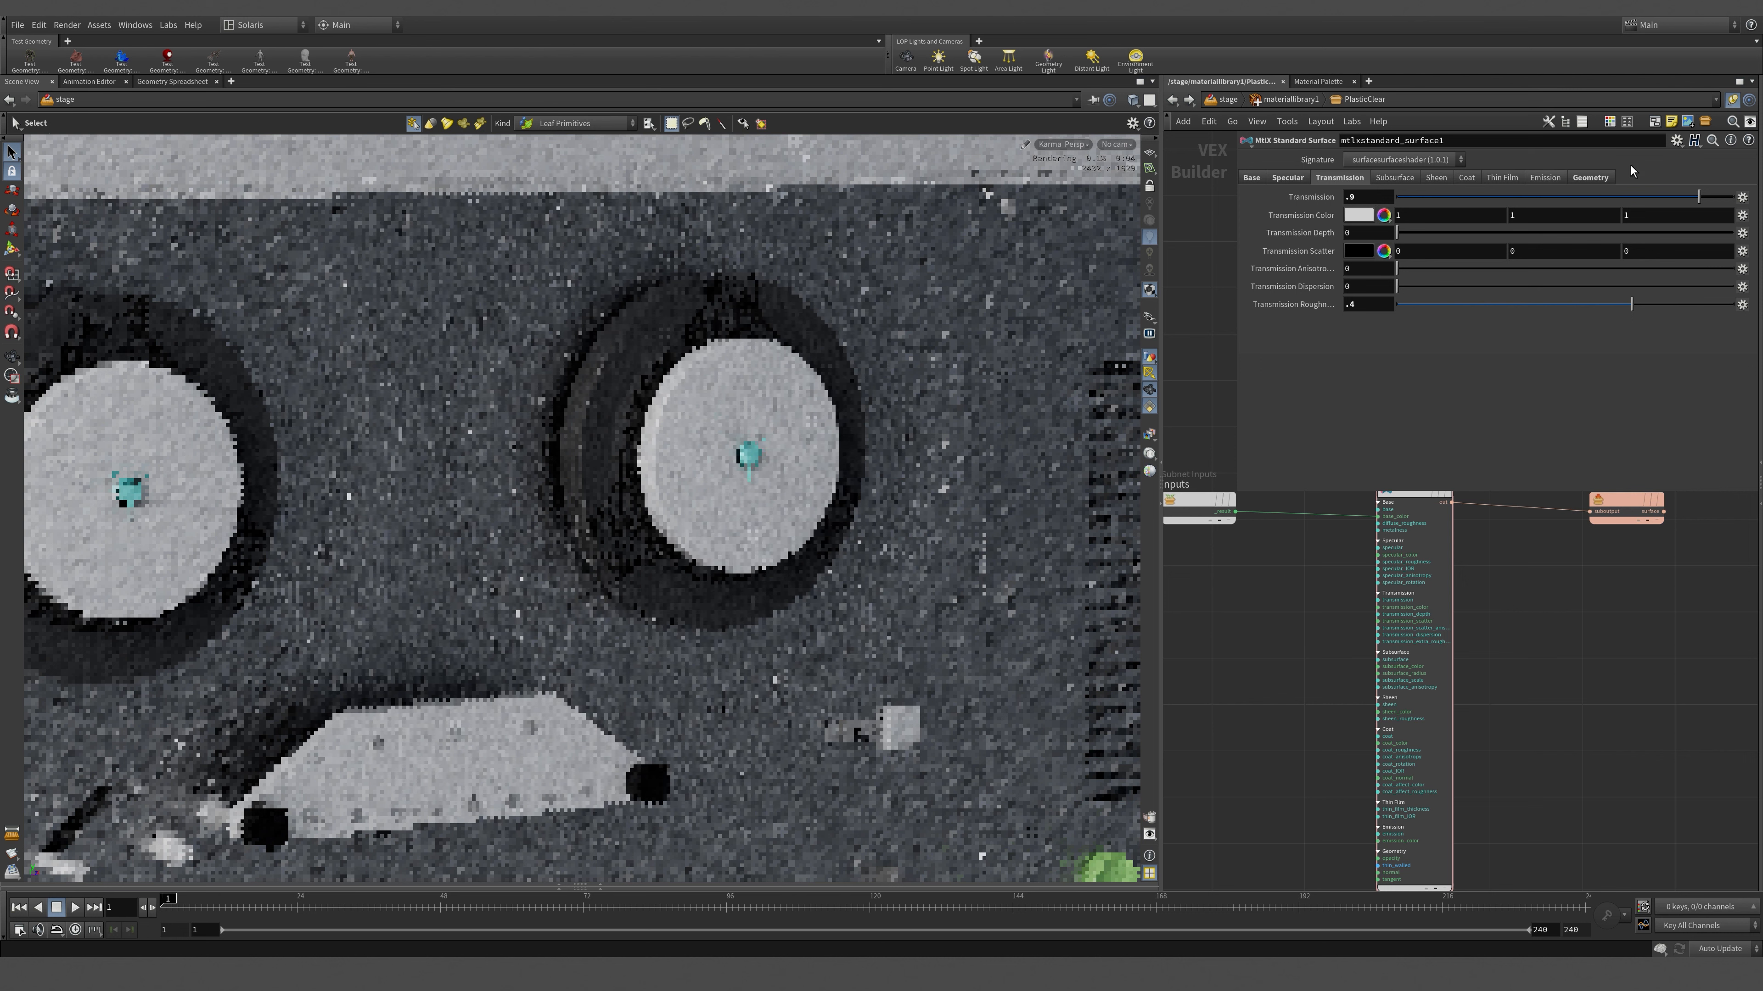
pyautogui.click(1590, 178)
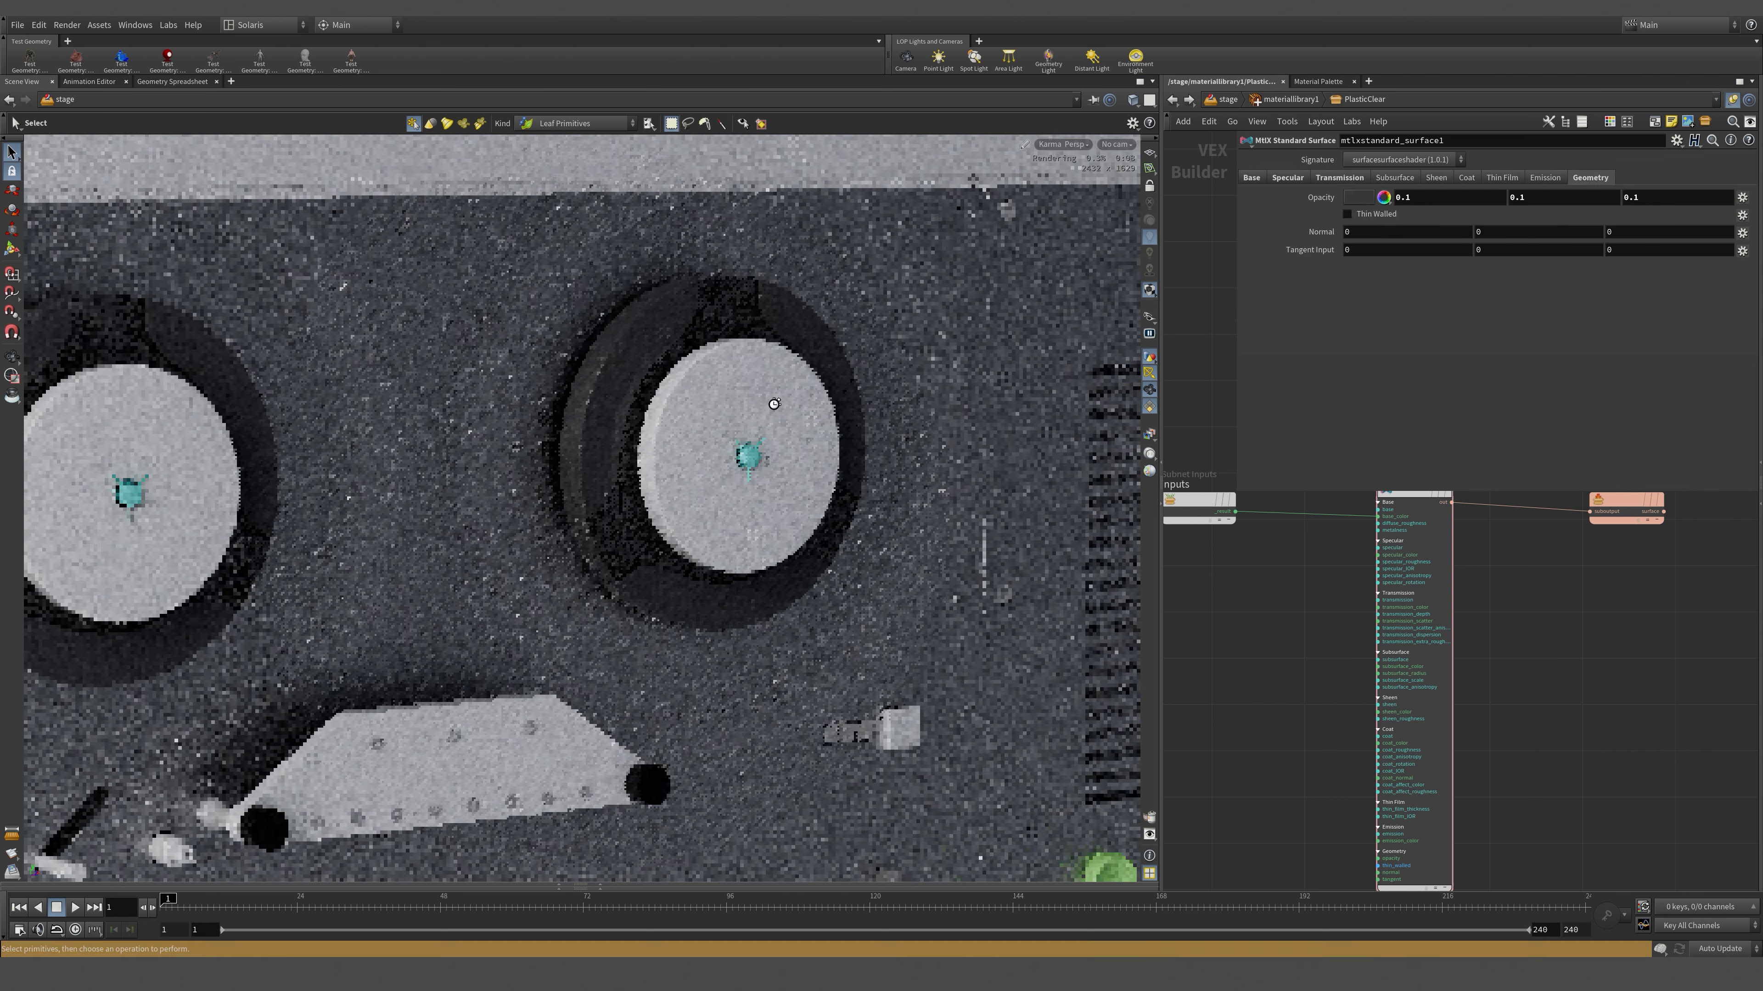
pyautogui.click(1289, 177)
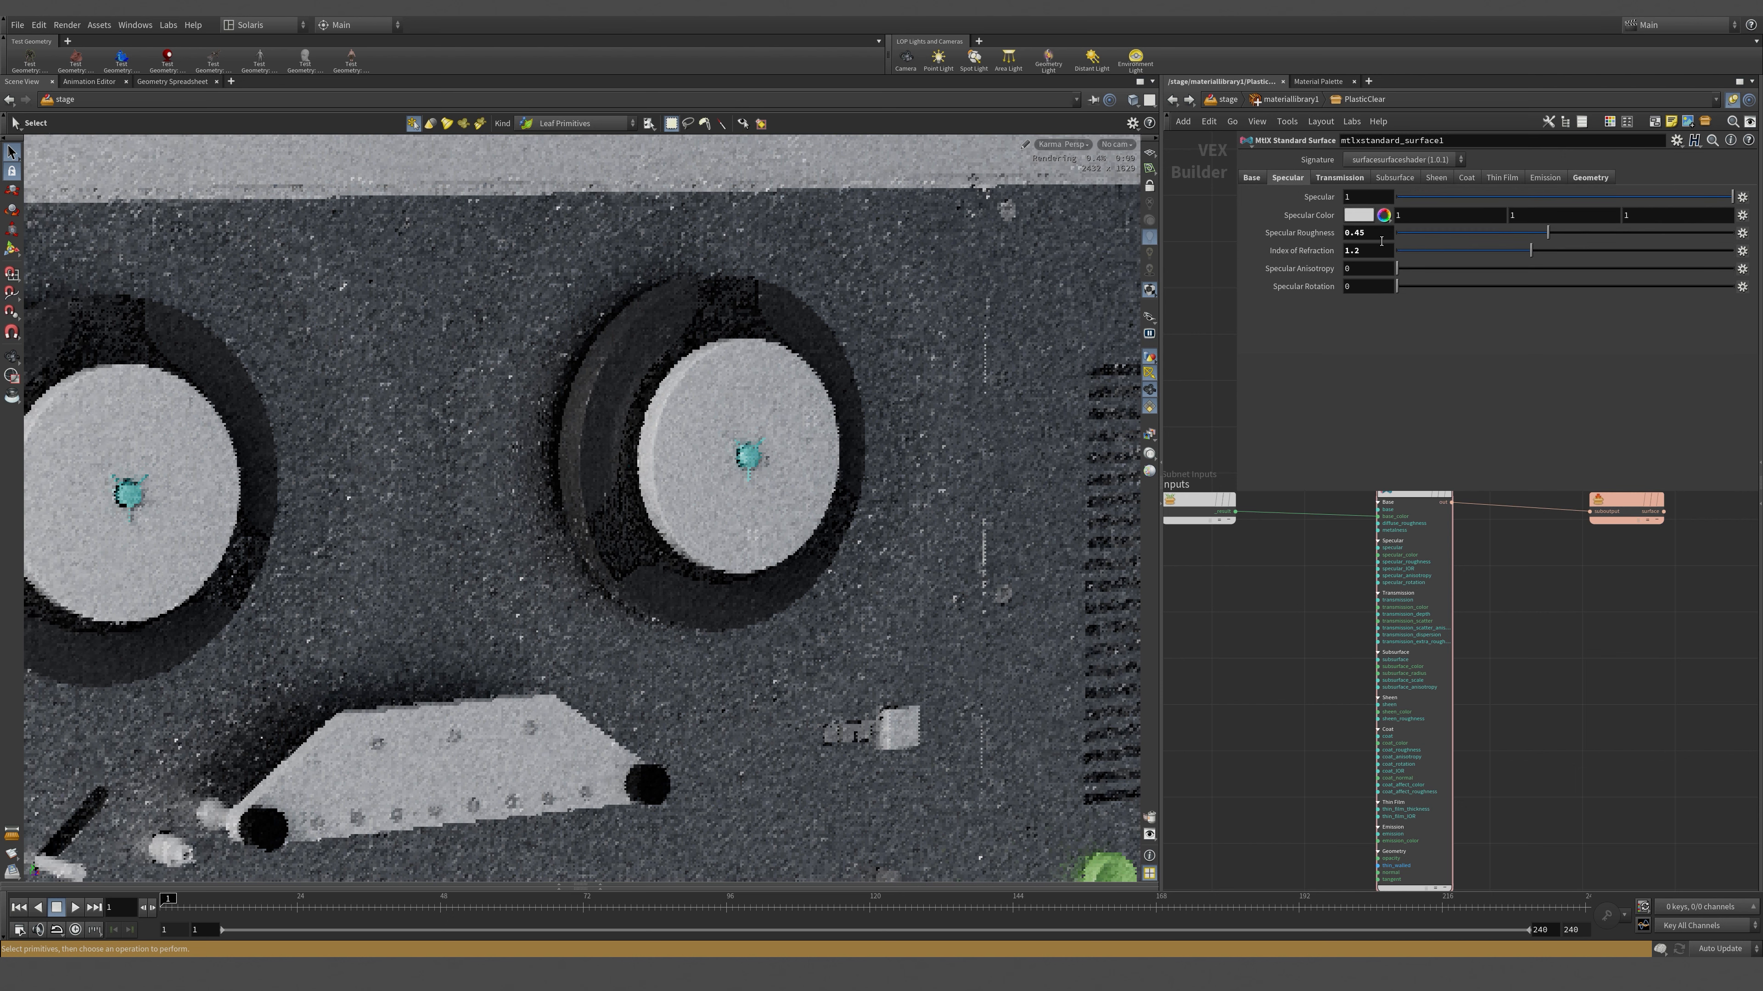
pyautogui.doubleClick(1359, 234)
pyautogui.write('2')
pyautogui.press('Return')
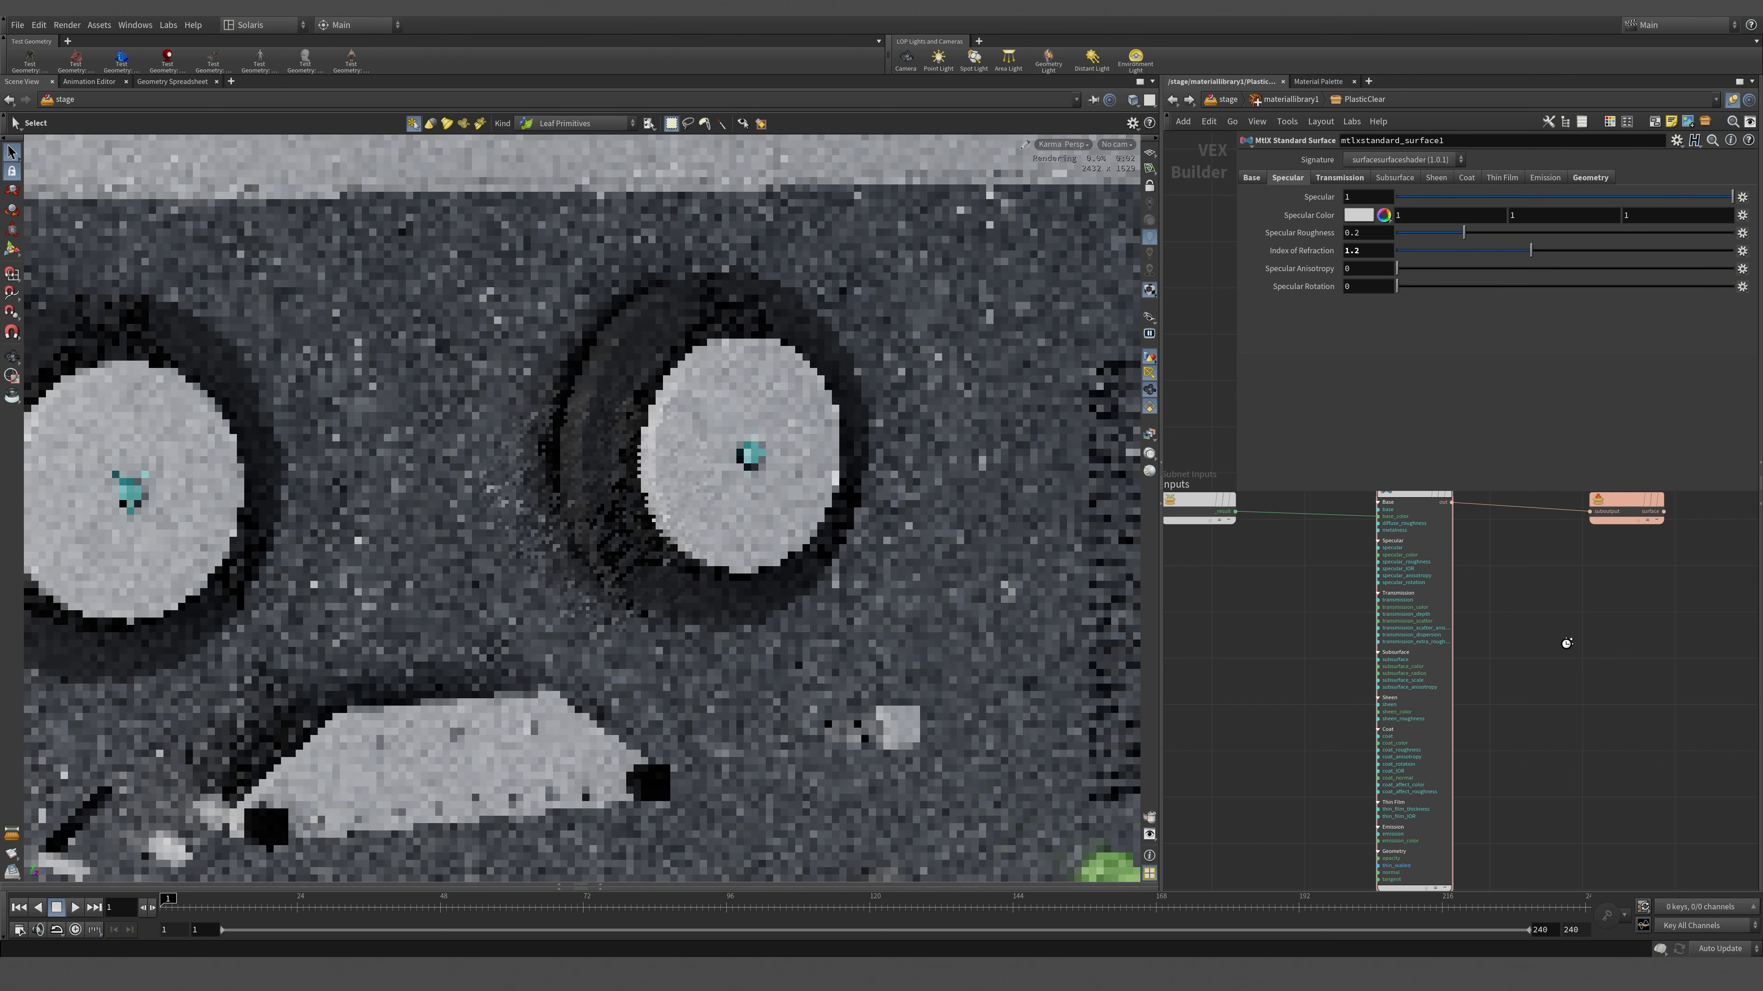
# - View the render through /cameras/camera1 and set the clear plastic's Transmission to 0.5
pyautogui.click(1115, 143)
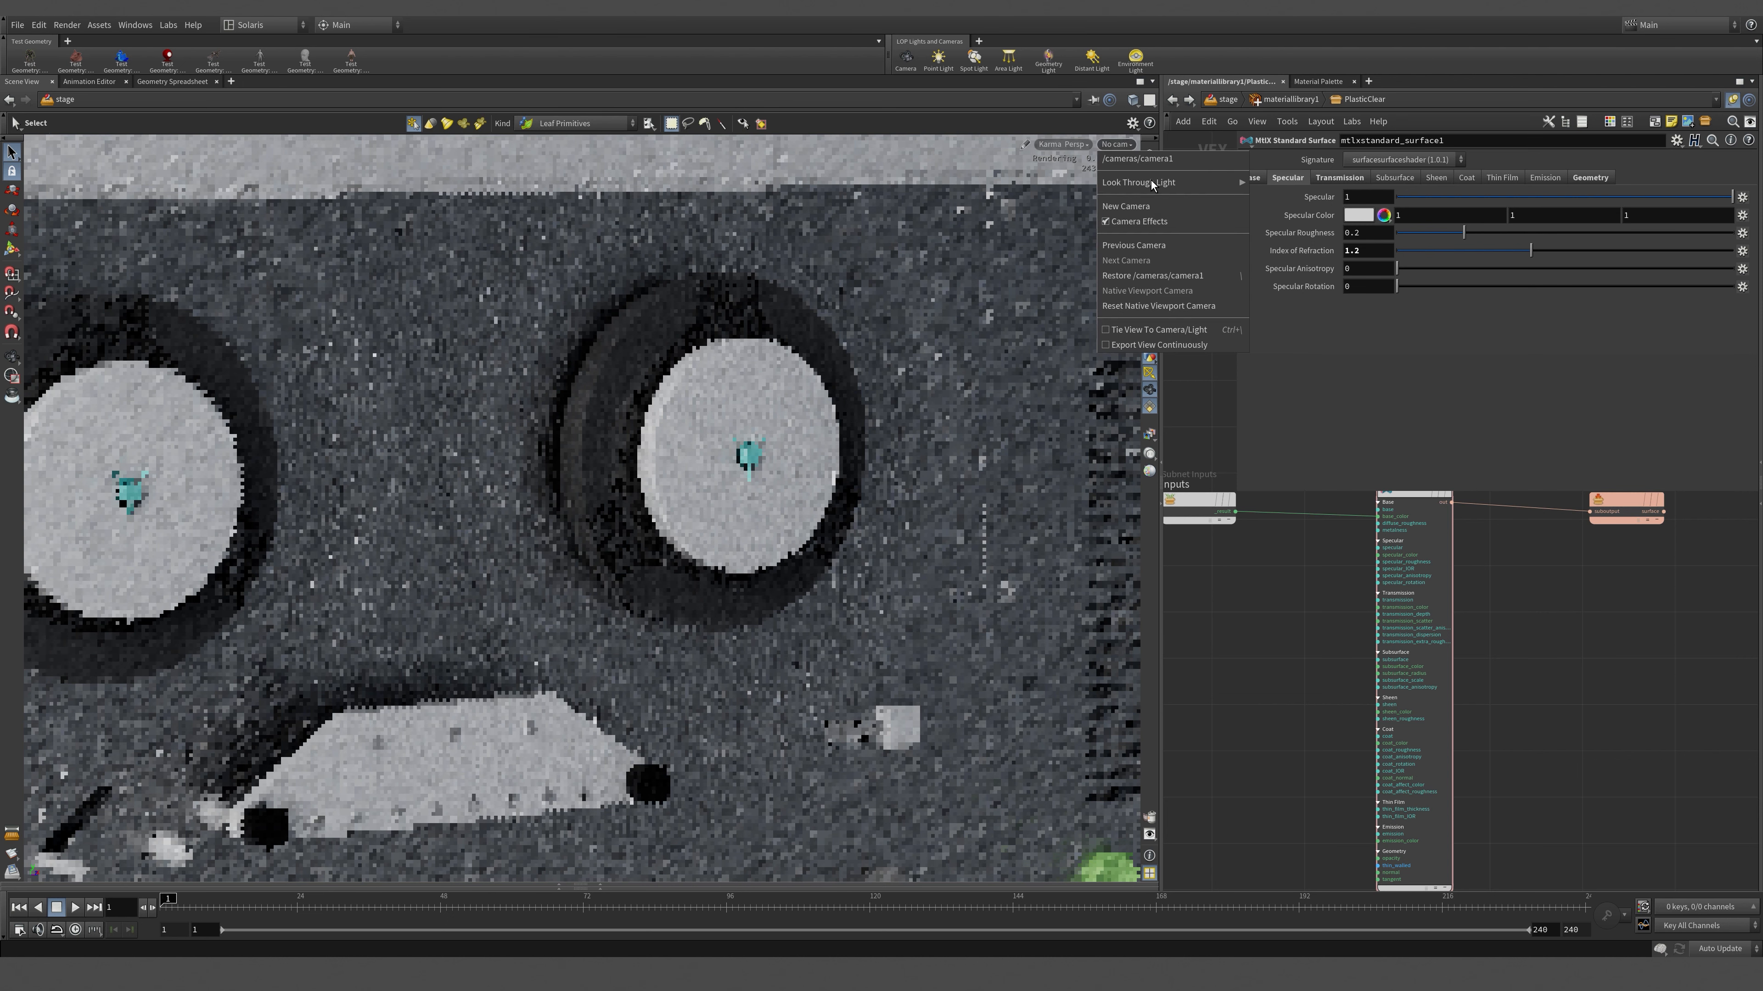
pyautogui.click(1136, 159)
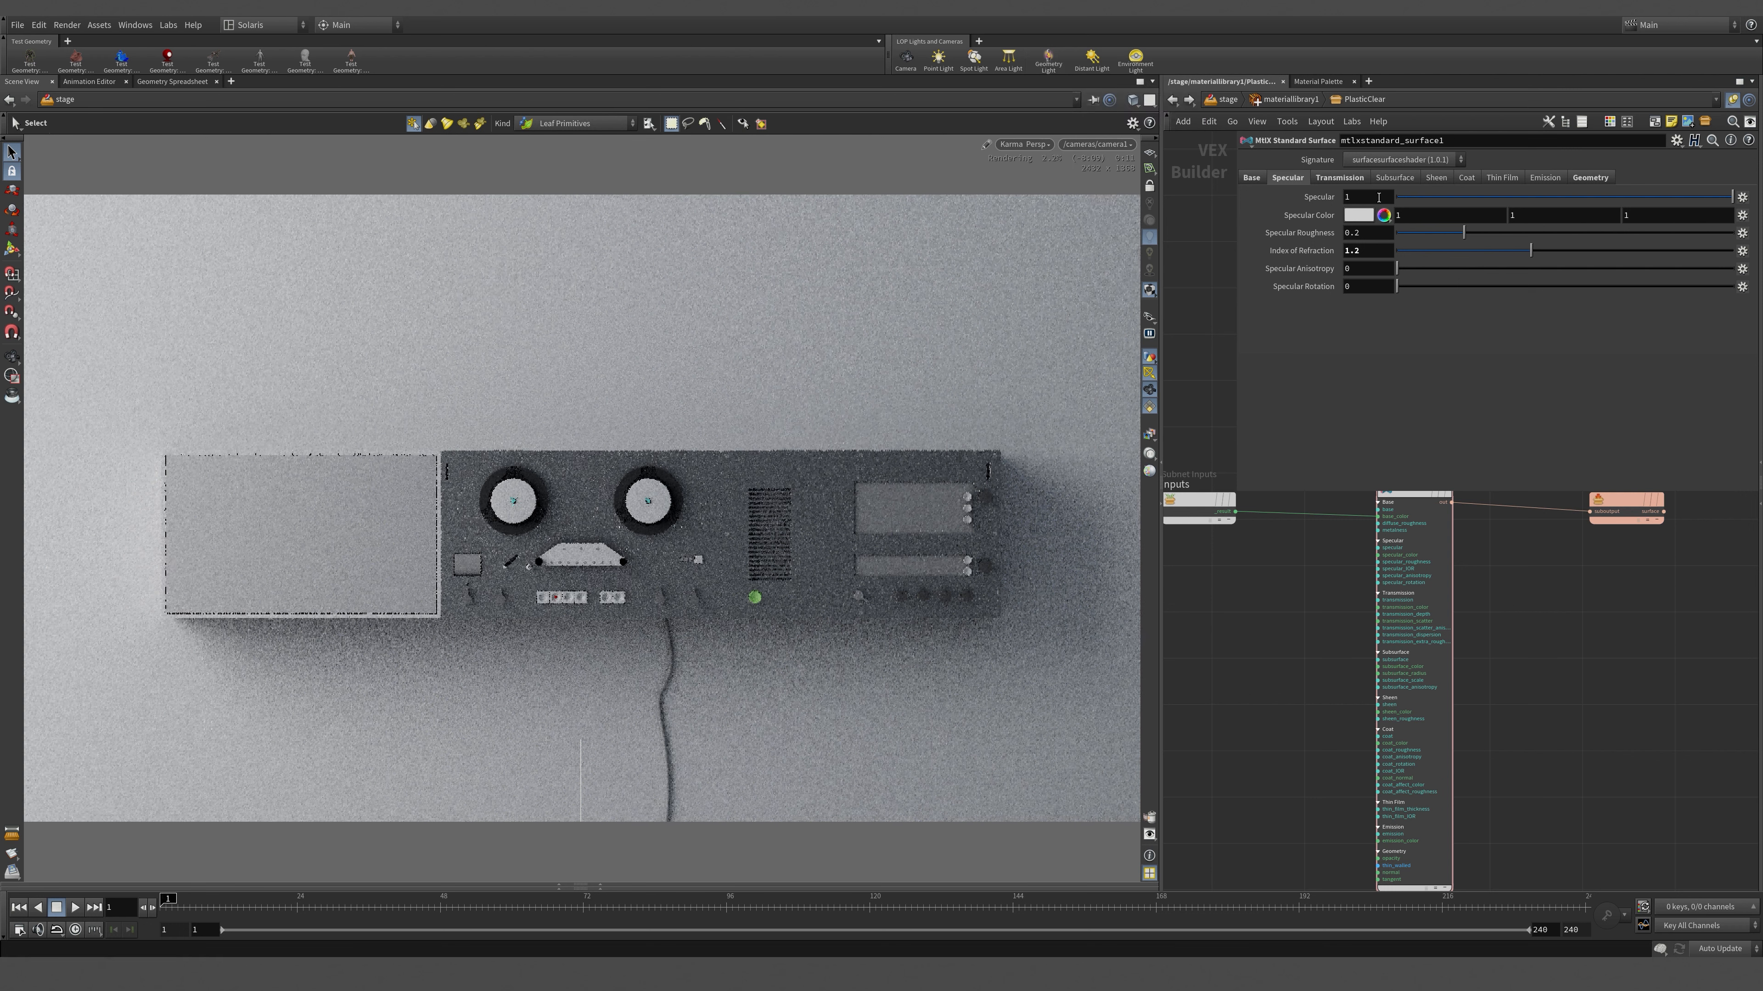
pyautogui.click(1336, 179)
pyautogui.moveTo(1353, 198); pyautogui.dragTo(1445, 186)
pyautogui.write('5')
pyautogui.press('Tab')
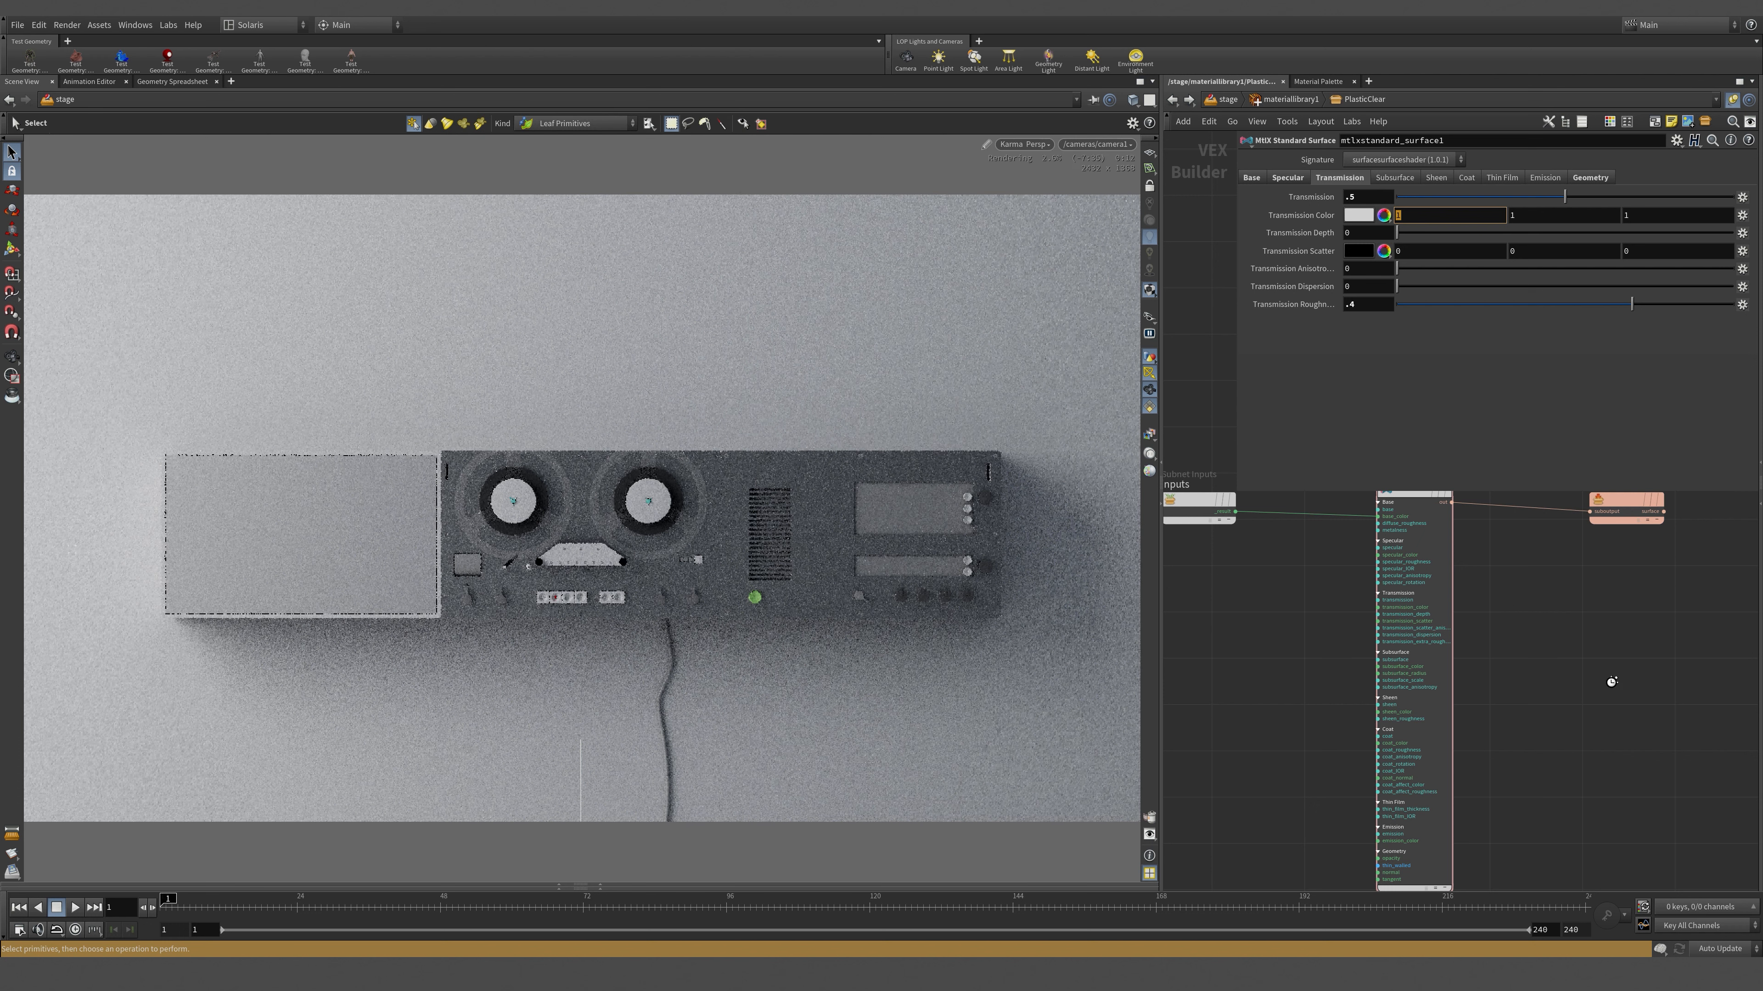
# - Return to the materiallibrary1 level, hide the parameter overlay and frame all the material nodes
pyautogui.scroll(-4, 1561, 659)
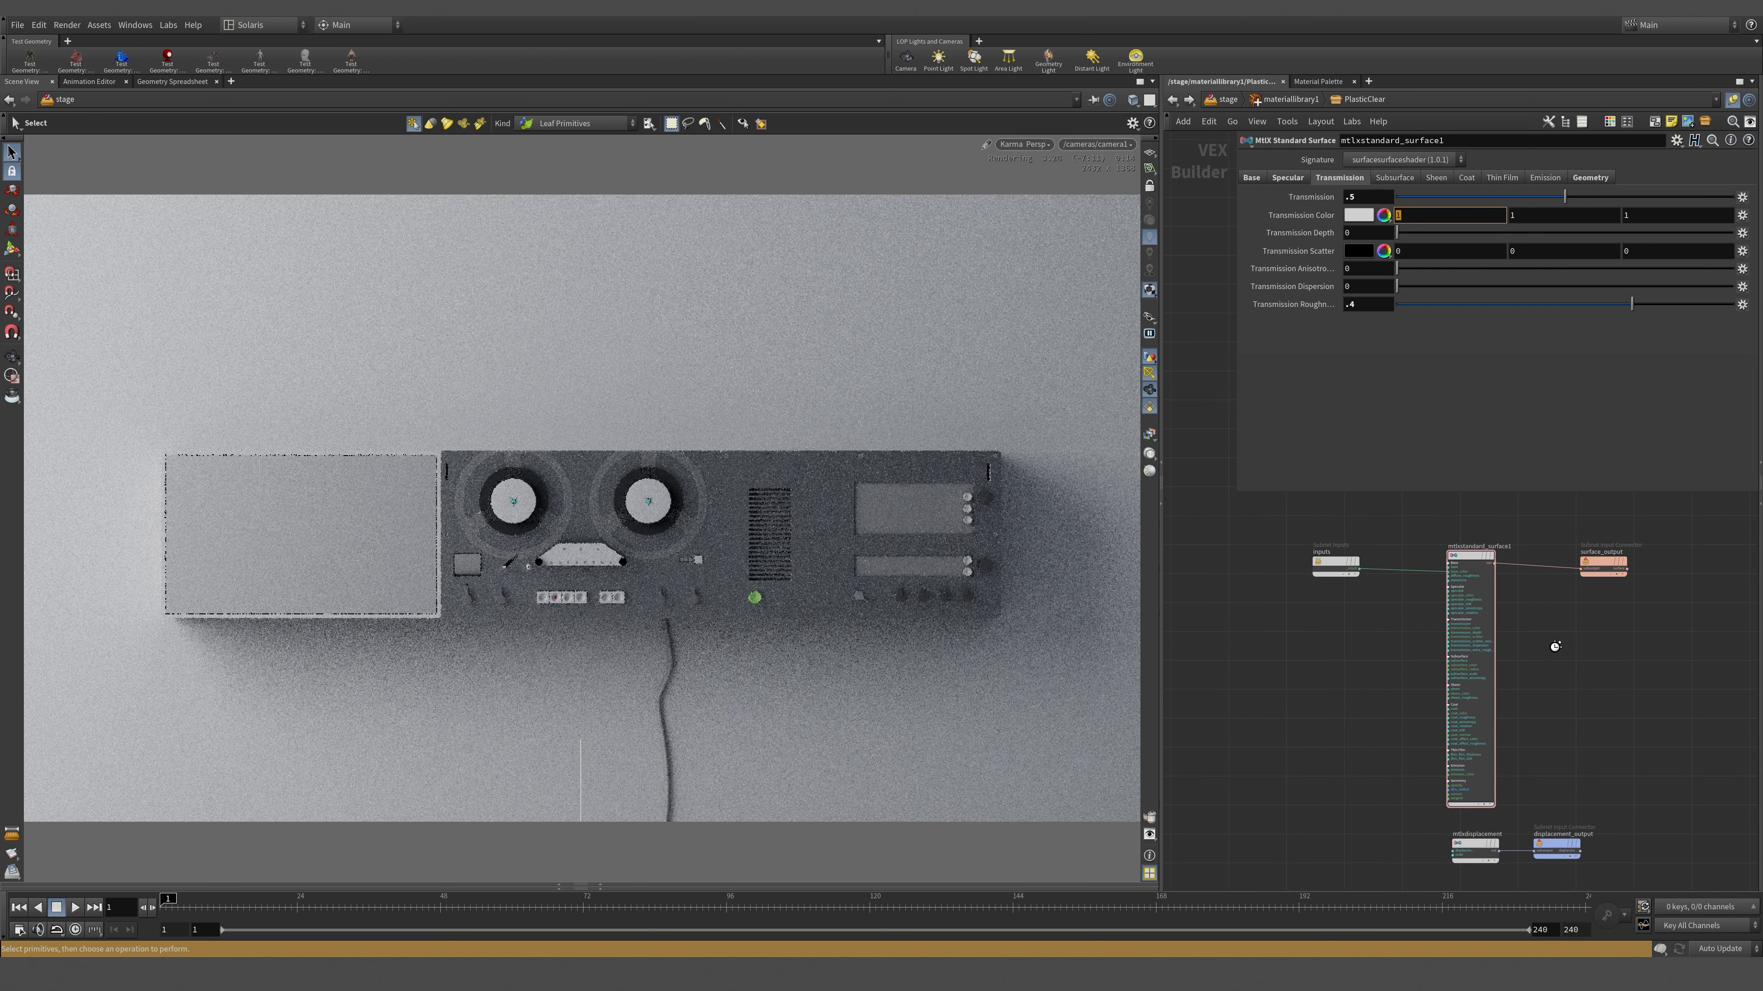
pyautogui.moveTo(1646, 672); pyautogui.dragTo(1614, 557, button='middle')
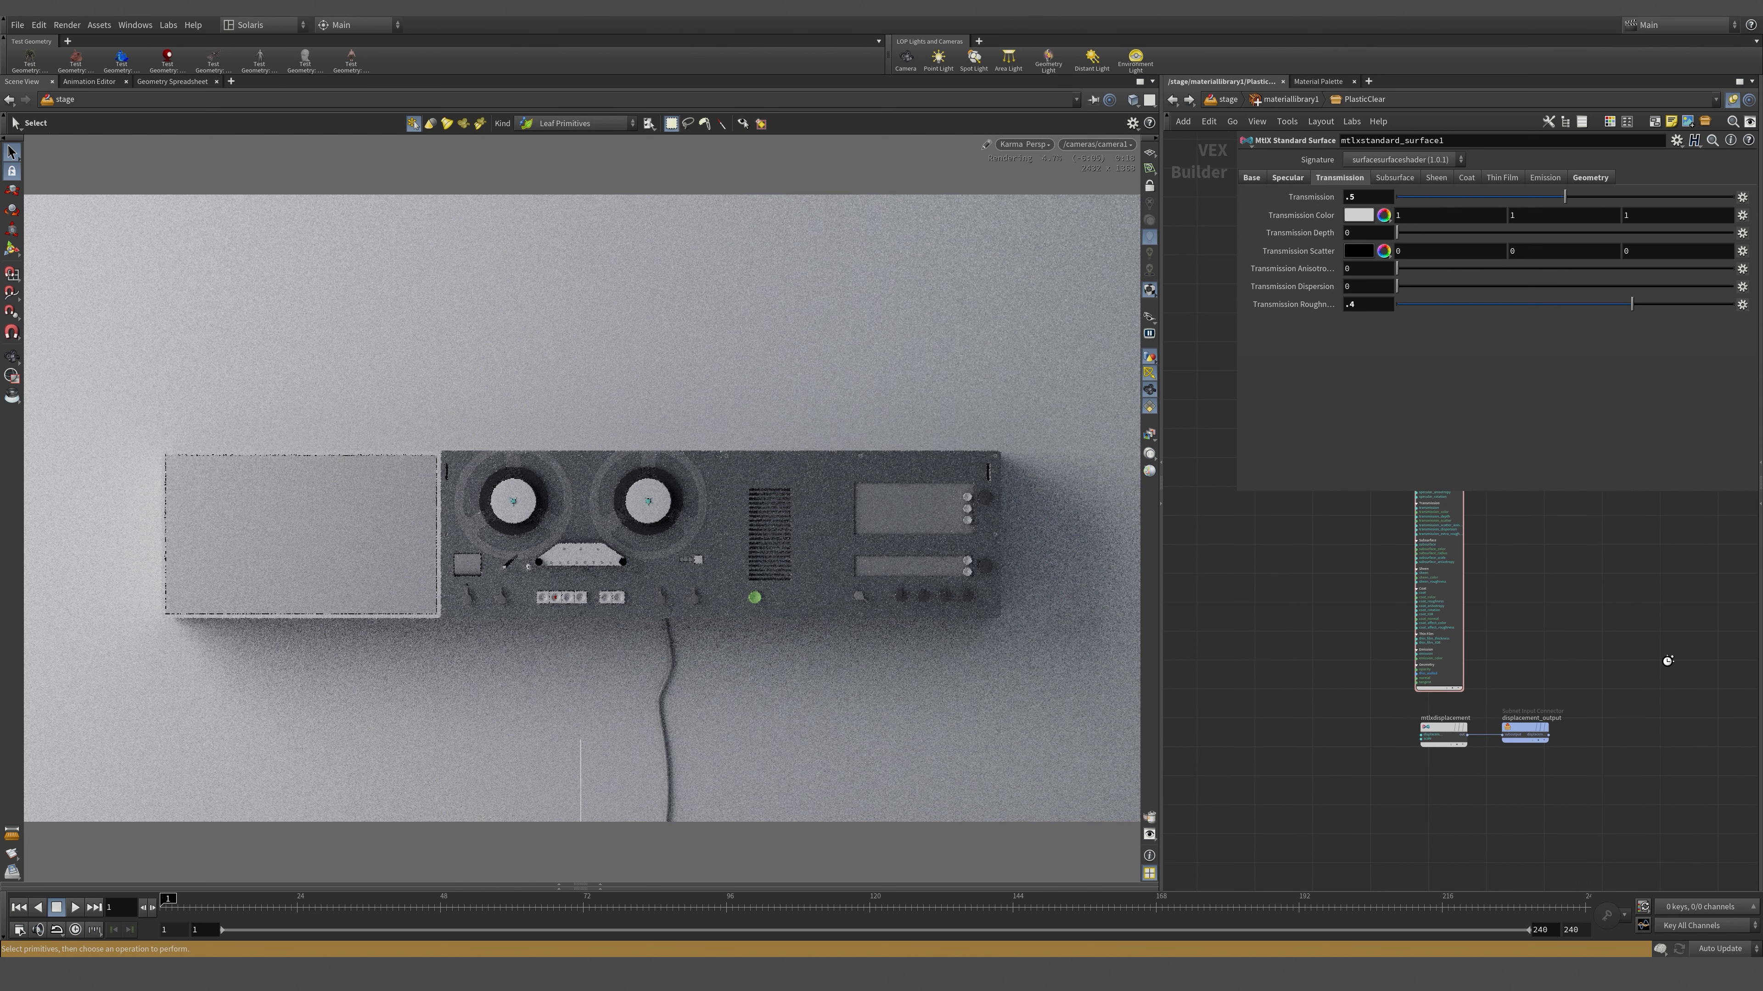
pyautogui.press('h')
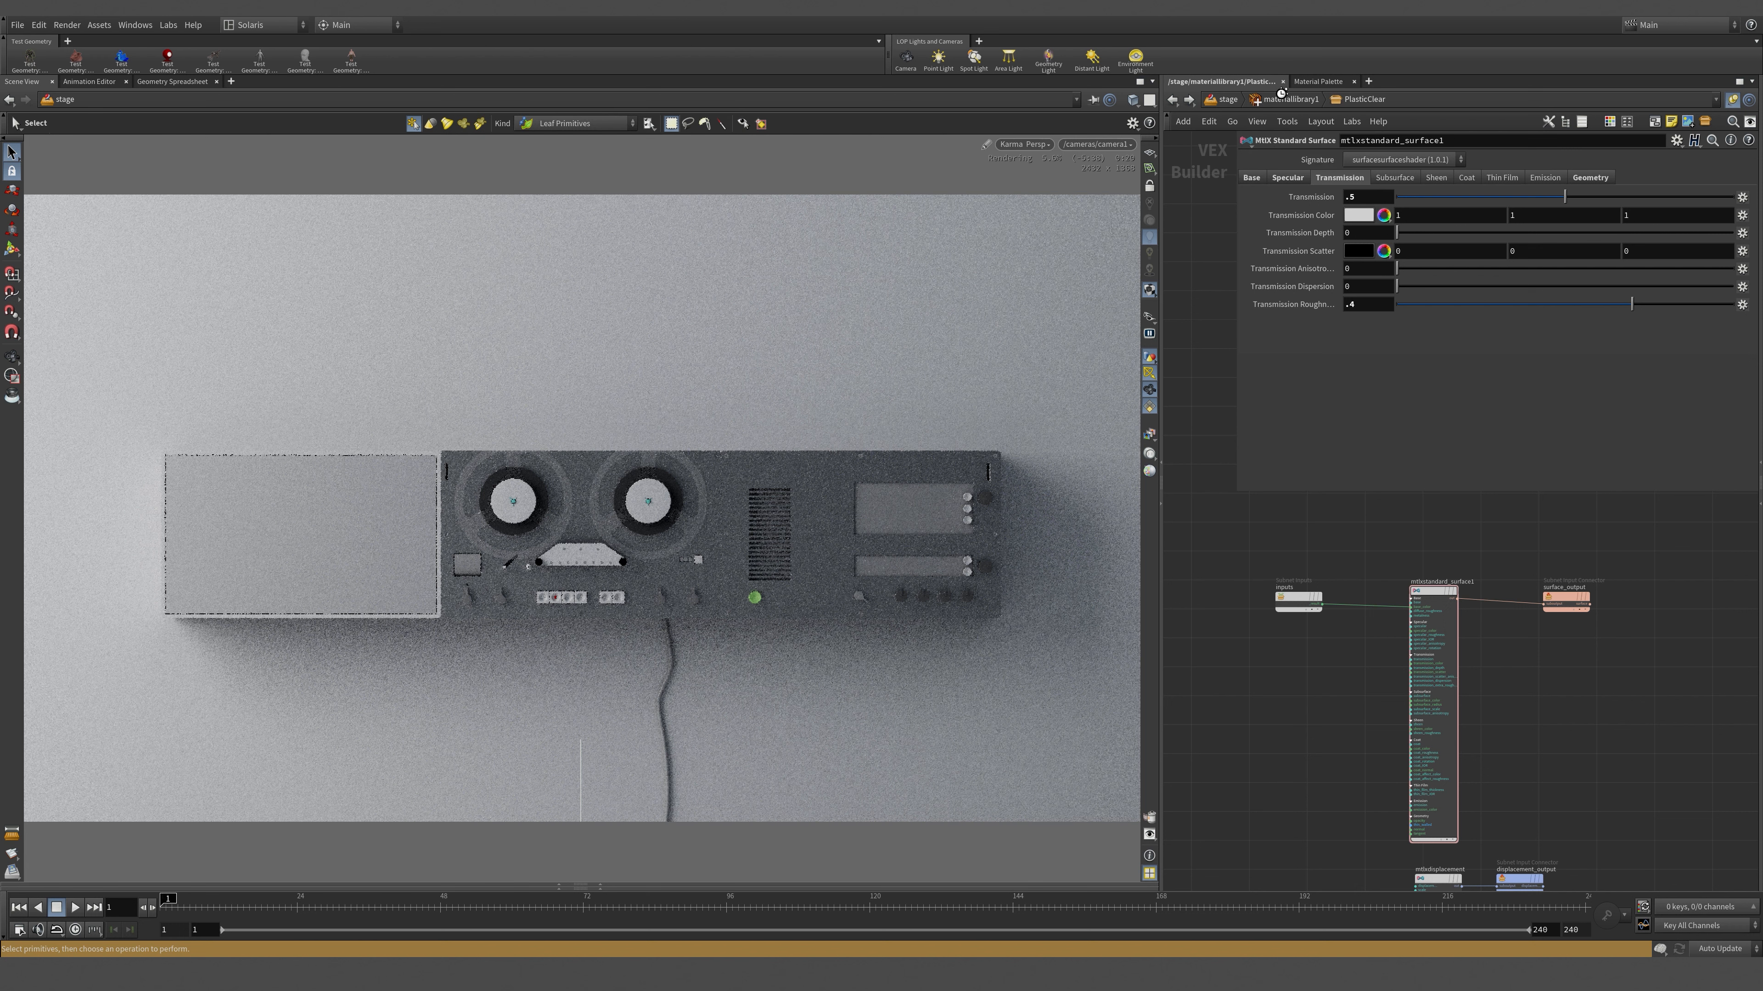
pyautogui.click(1282, 99)
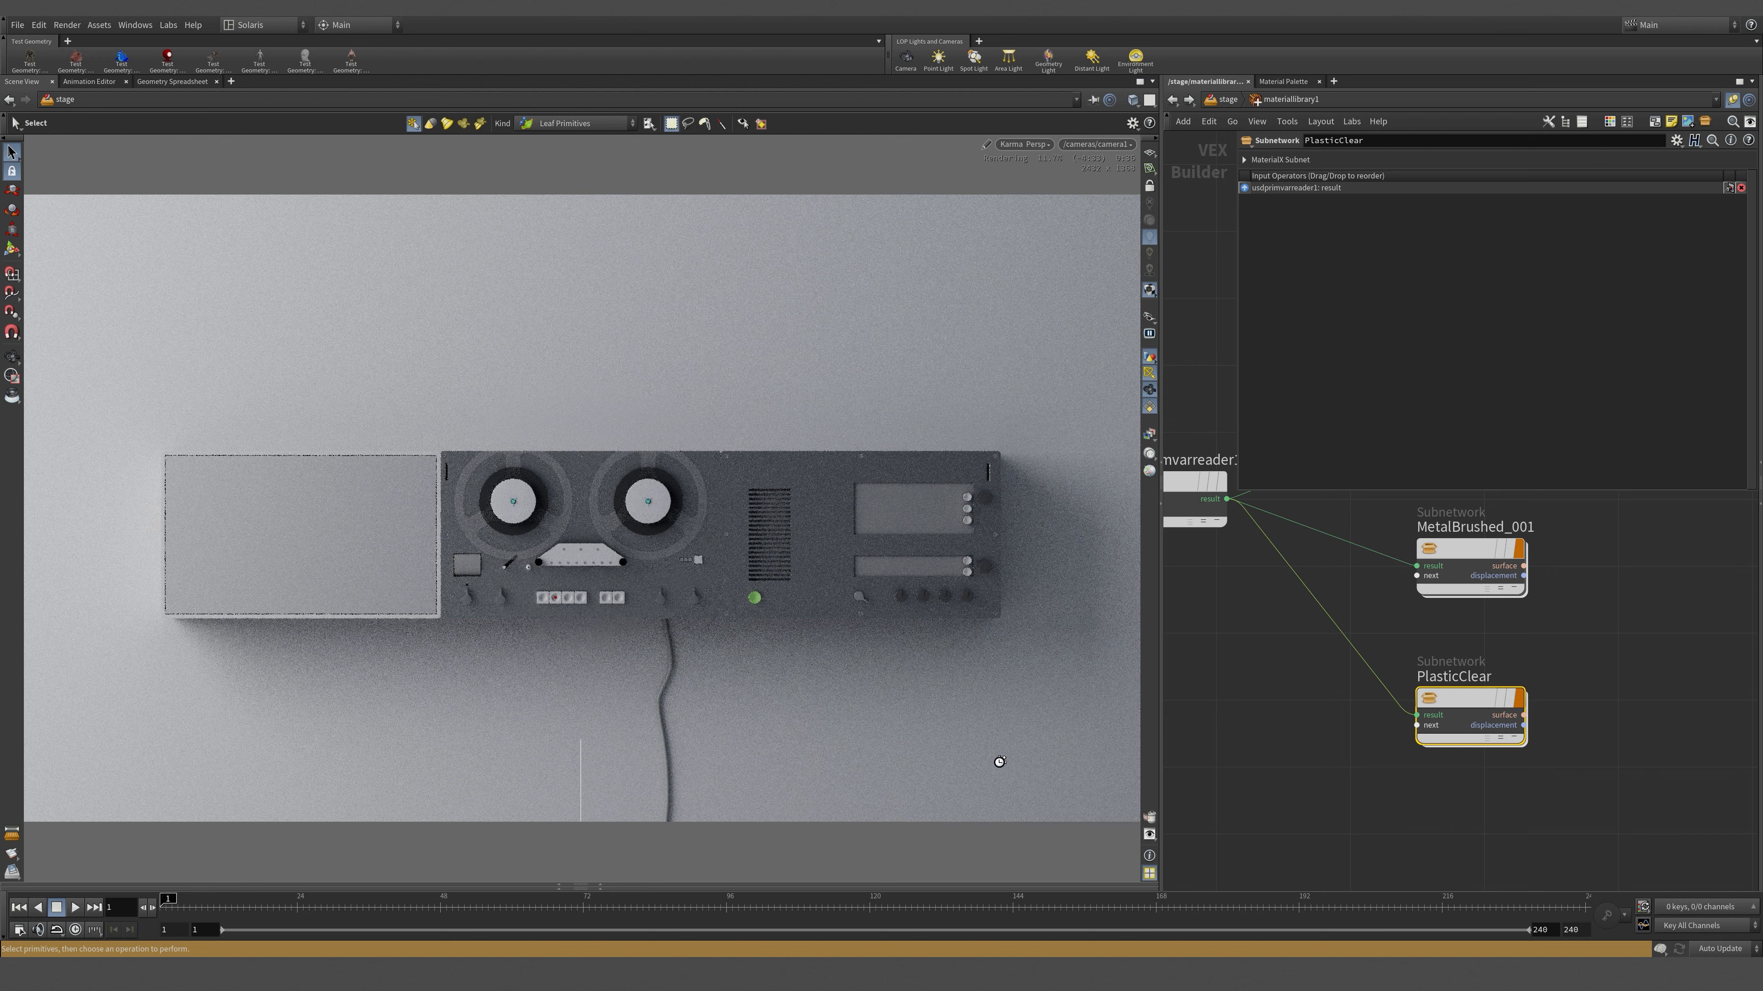
pyautogui.moveTo(1595, 786); pyautogui.dragTo(1597, 712, button='middle')
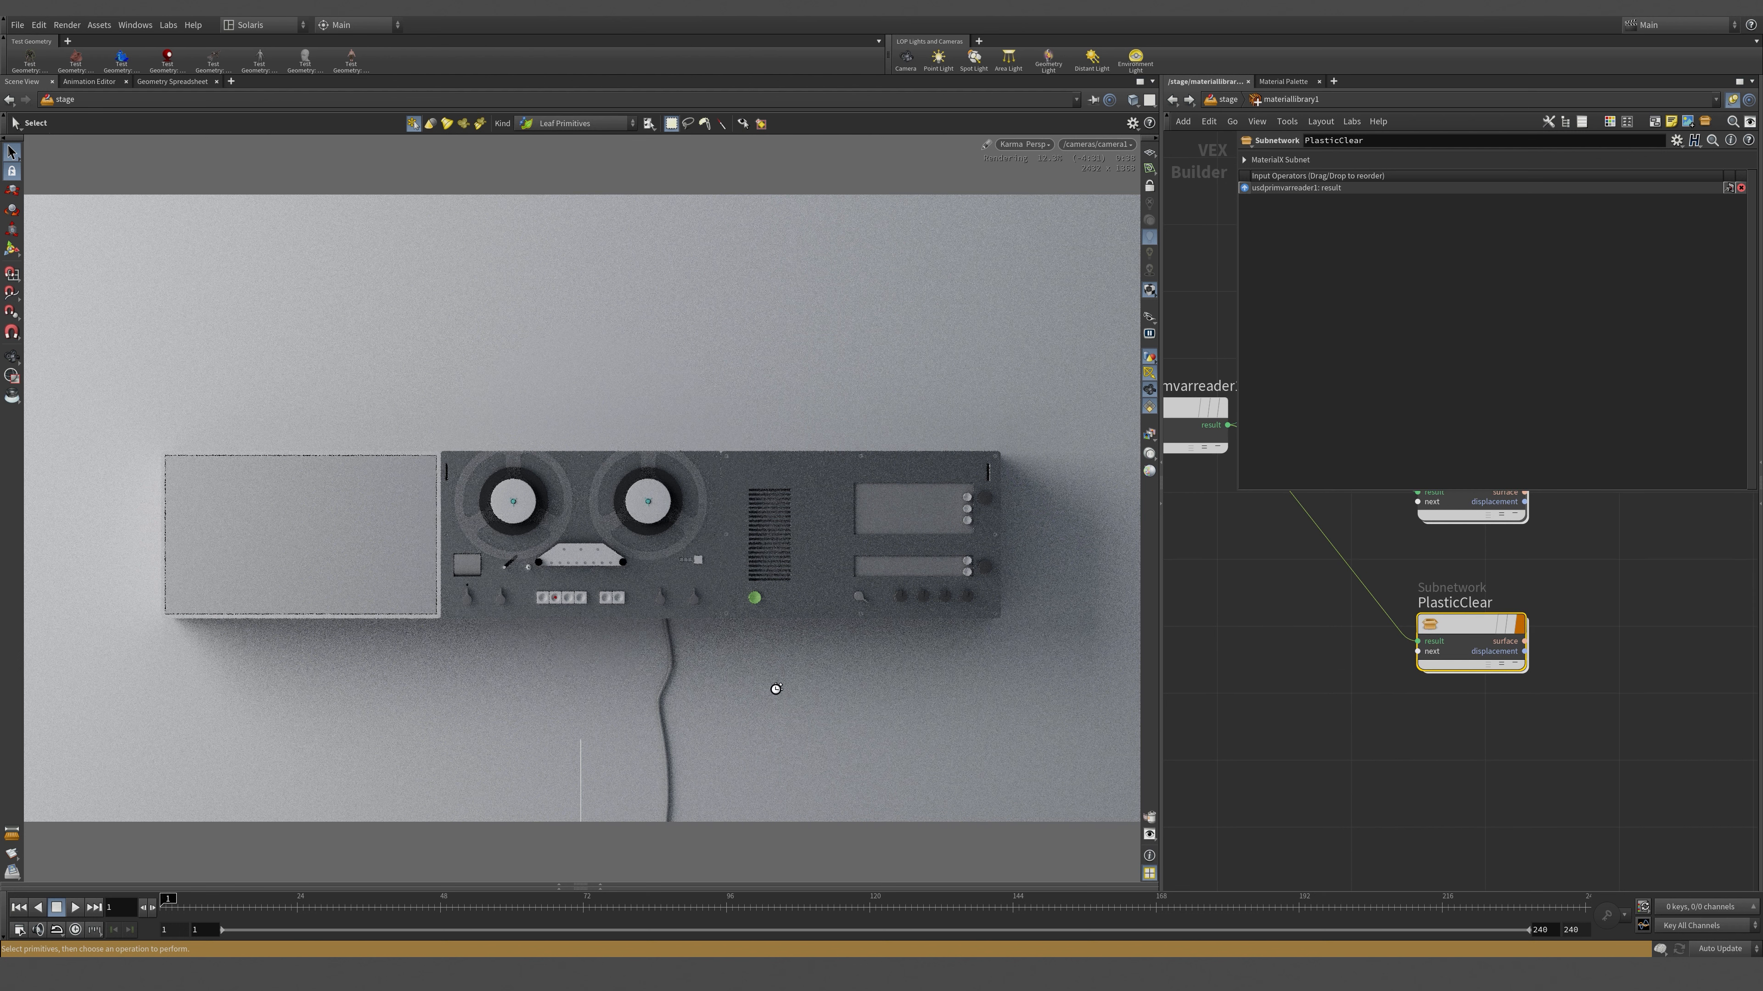
pyautogui.press('p')
pyautogui.press('h')
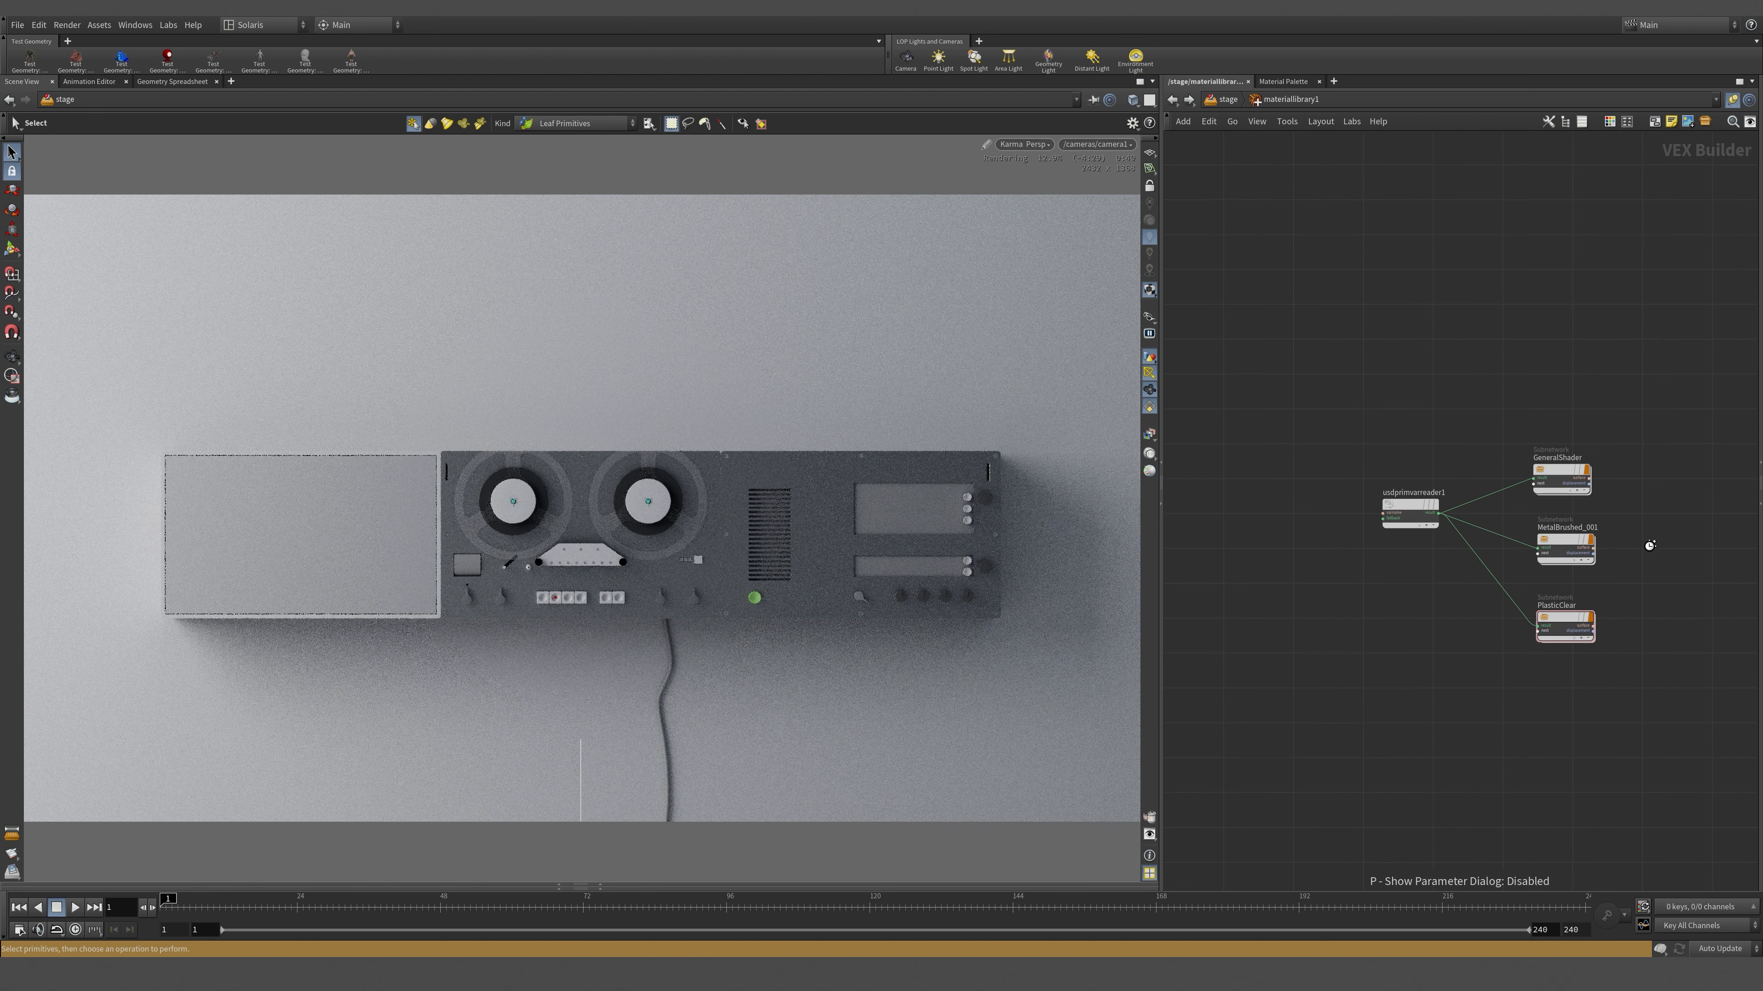
# - Move the GeneralShader subnetwork upward to space it out from MetalBrushed_001
pyautogui.moveTo(1483, 270); pyautogui.dragTo(1489, 559)
pyautogui.scroll(4, 1523, 493)
pyautogui.moveTo(1523, 493); pyautogui.dragTo(1566, 377, button='middle')
pyautogui.click(1565, 375)
pyautogui.moveTo(1565, 209); pyautogui.dragTo(1532, 520, button='middle')
pyautogui.moveTo(1570, 357); pyautogui.dragTo(1565, 267, button='middle')
pyautogui.moveTo(1444, 309); pyautogui.dragTo(1452, 265)
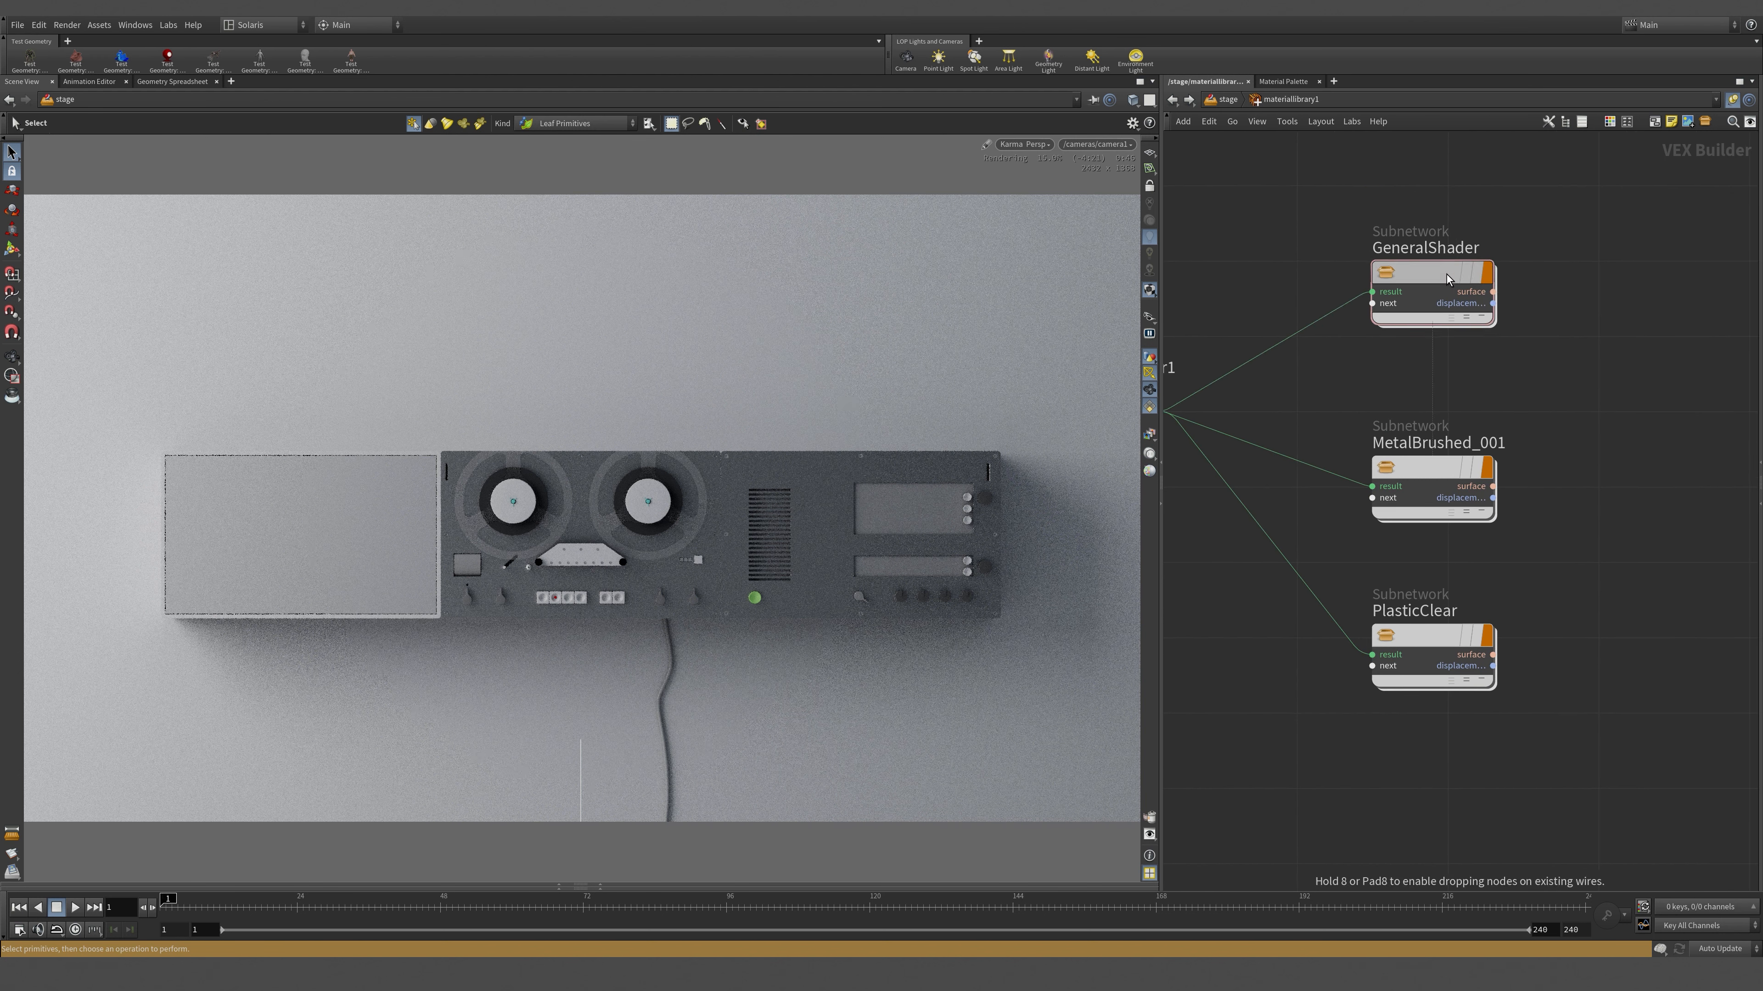
# - Duplicate the MetalBrushed_001 subnetwork below PlasticClear and name the copy MetalShiney_01
pyautogui.moveTo(1628, 542); pyautogui.dragTo(1614, 410, button='middle')
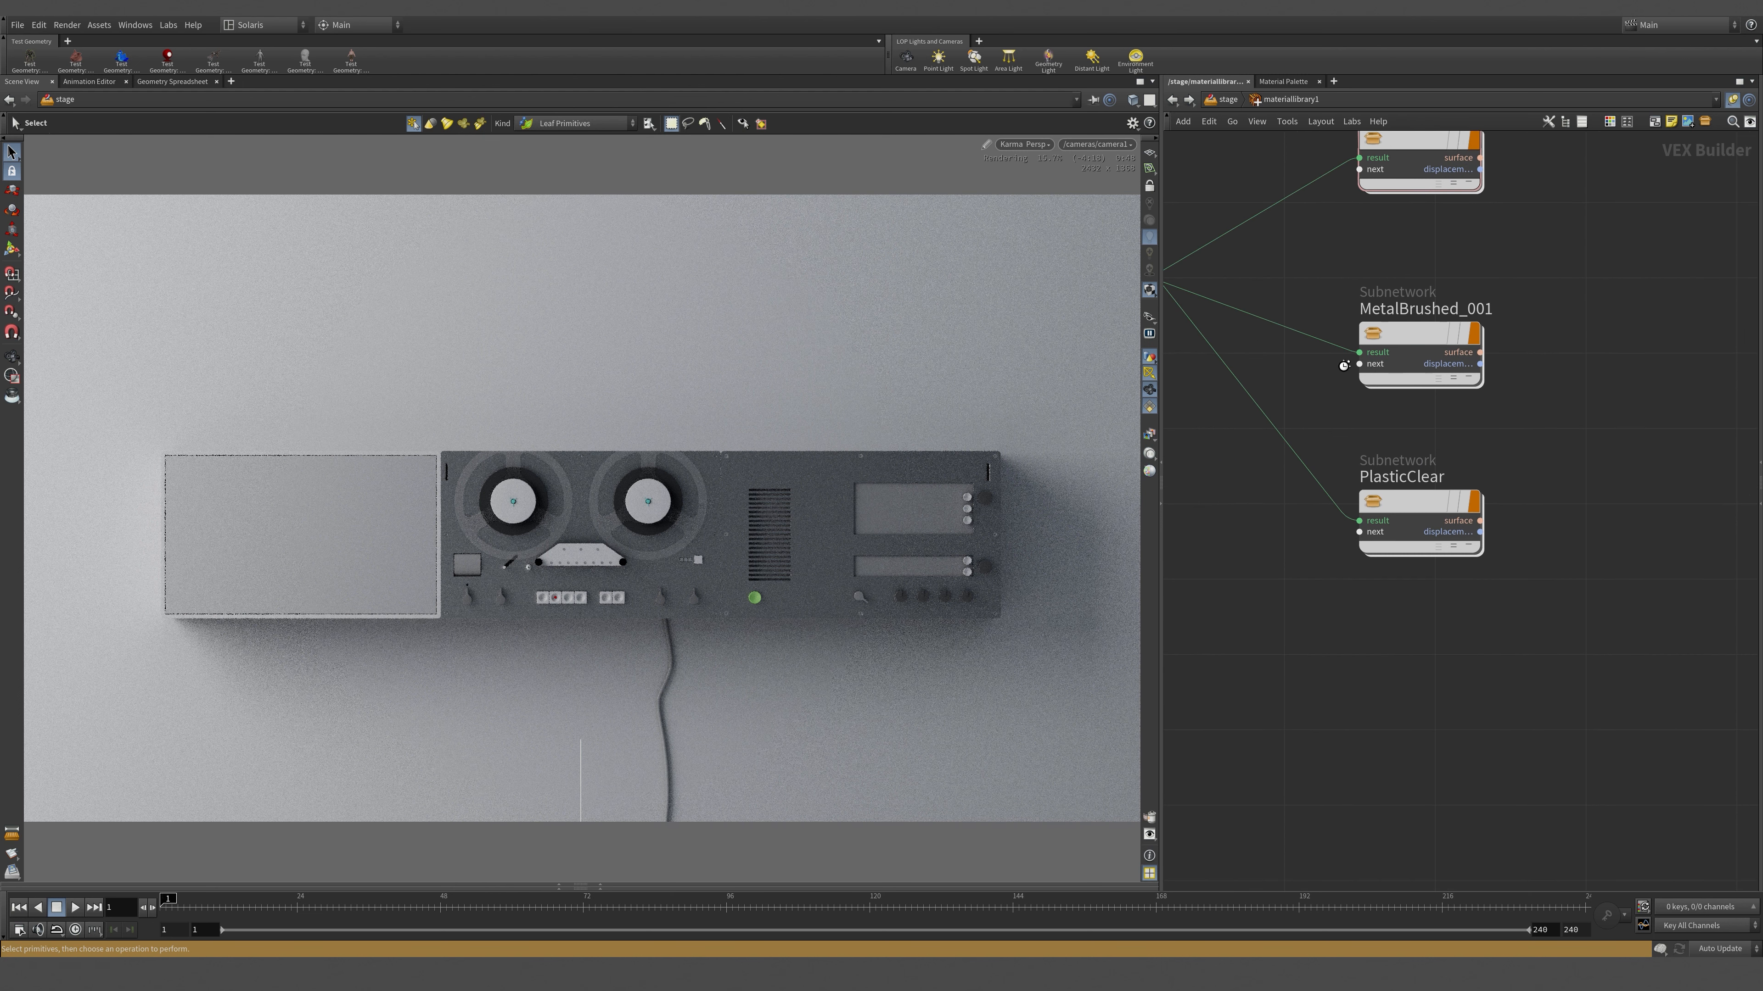
pyautogui.moveTo(1413, 334)
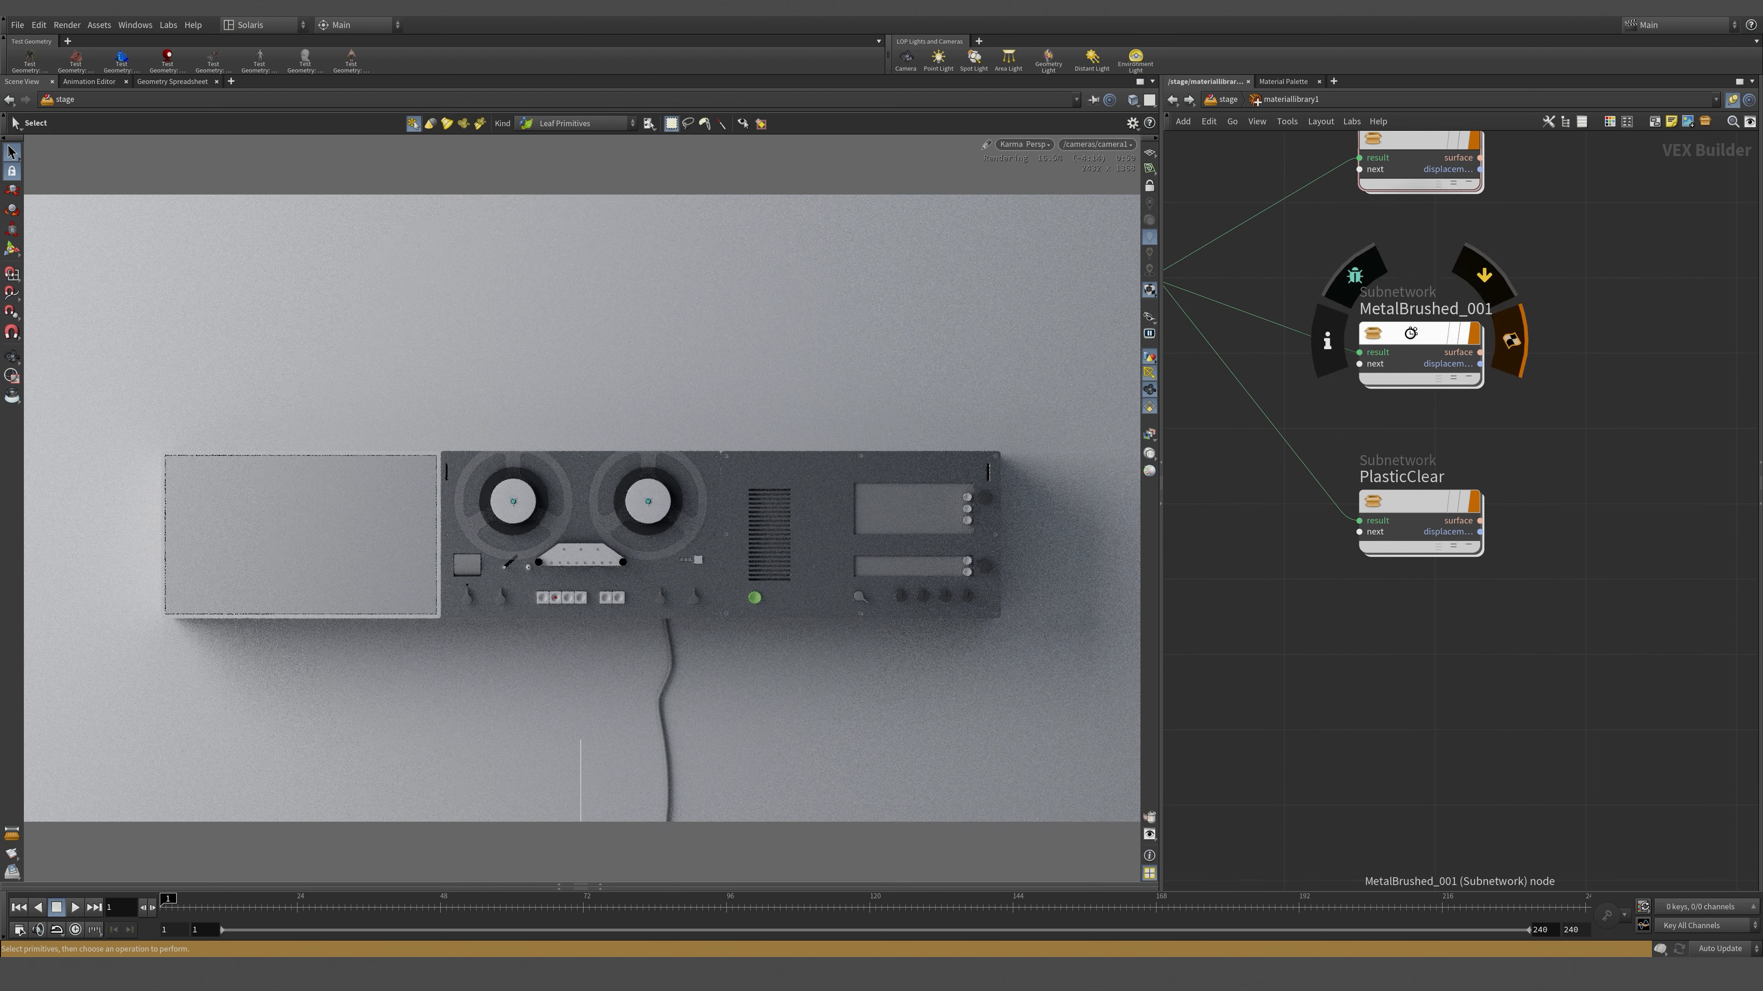
pyautogui.keyDown('alt'); pyautogui.moveTo(1415, 337); pyautogui.dragTo(1449, 668); pyautogui.keyUp('alt')
pyautogui.doubleClick(1417, 642)
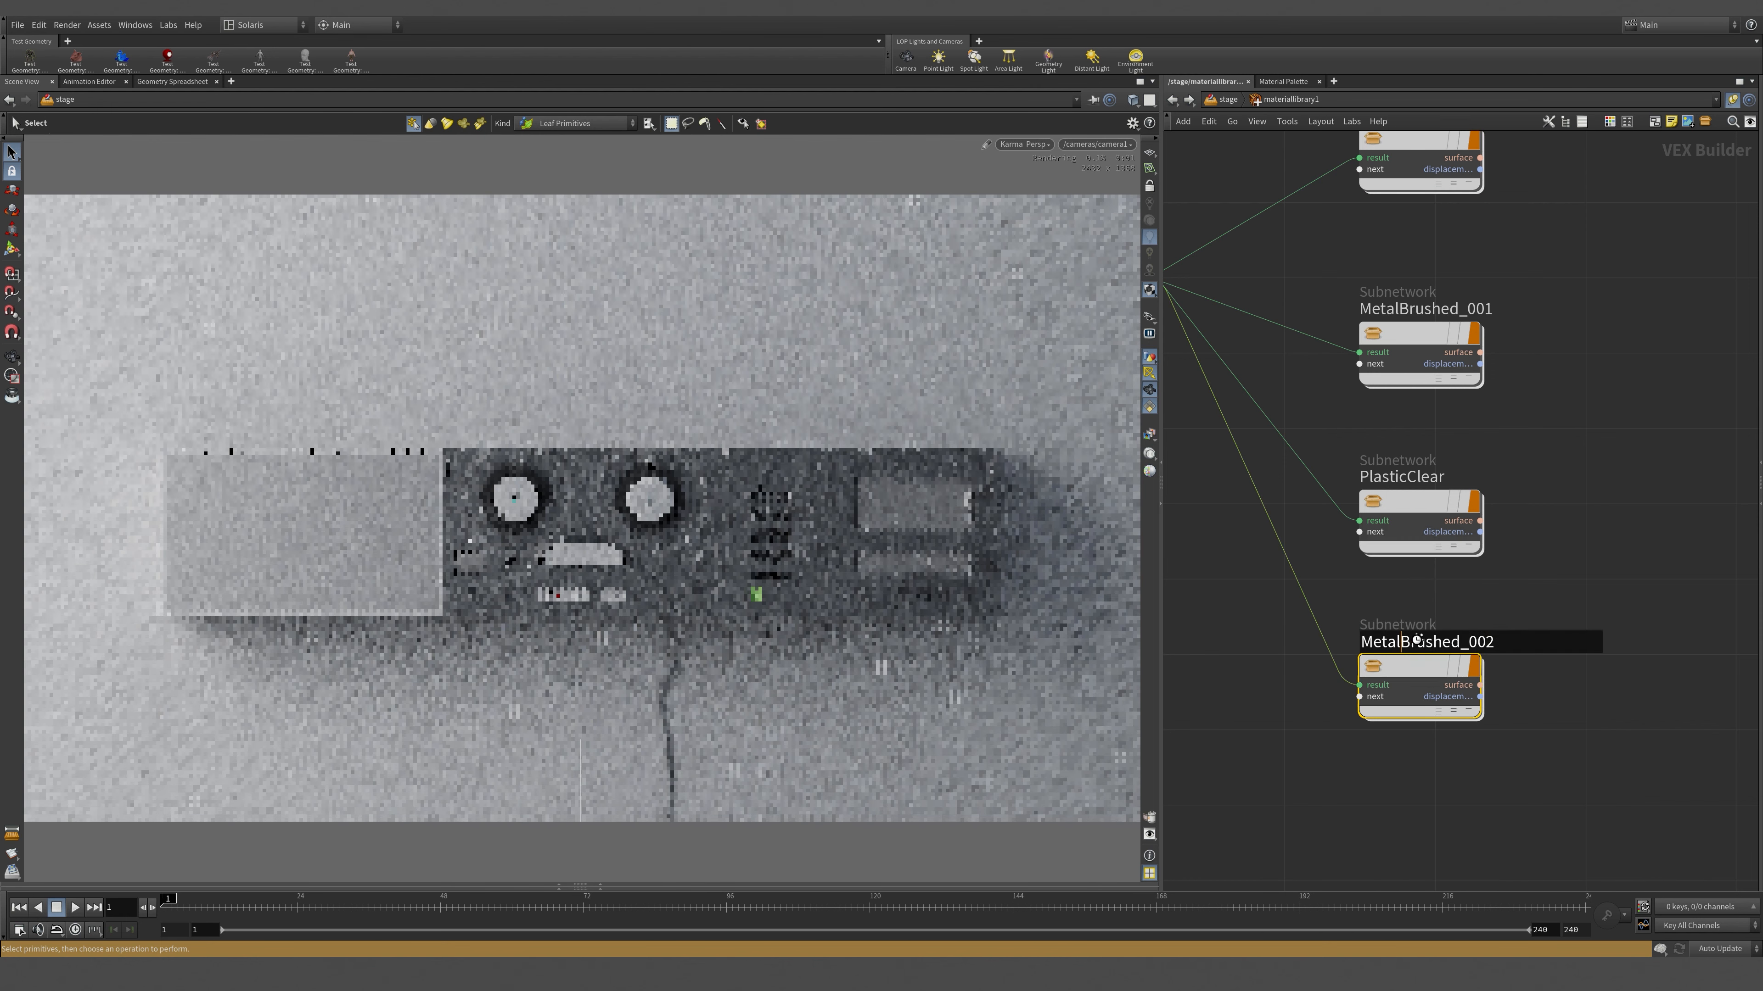
pyautogui.hotkey('shift', 'End')
pyautogui.write('S')
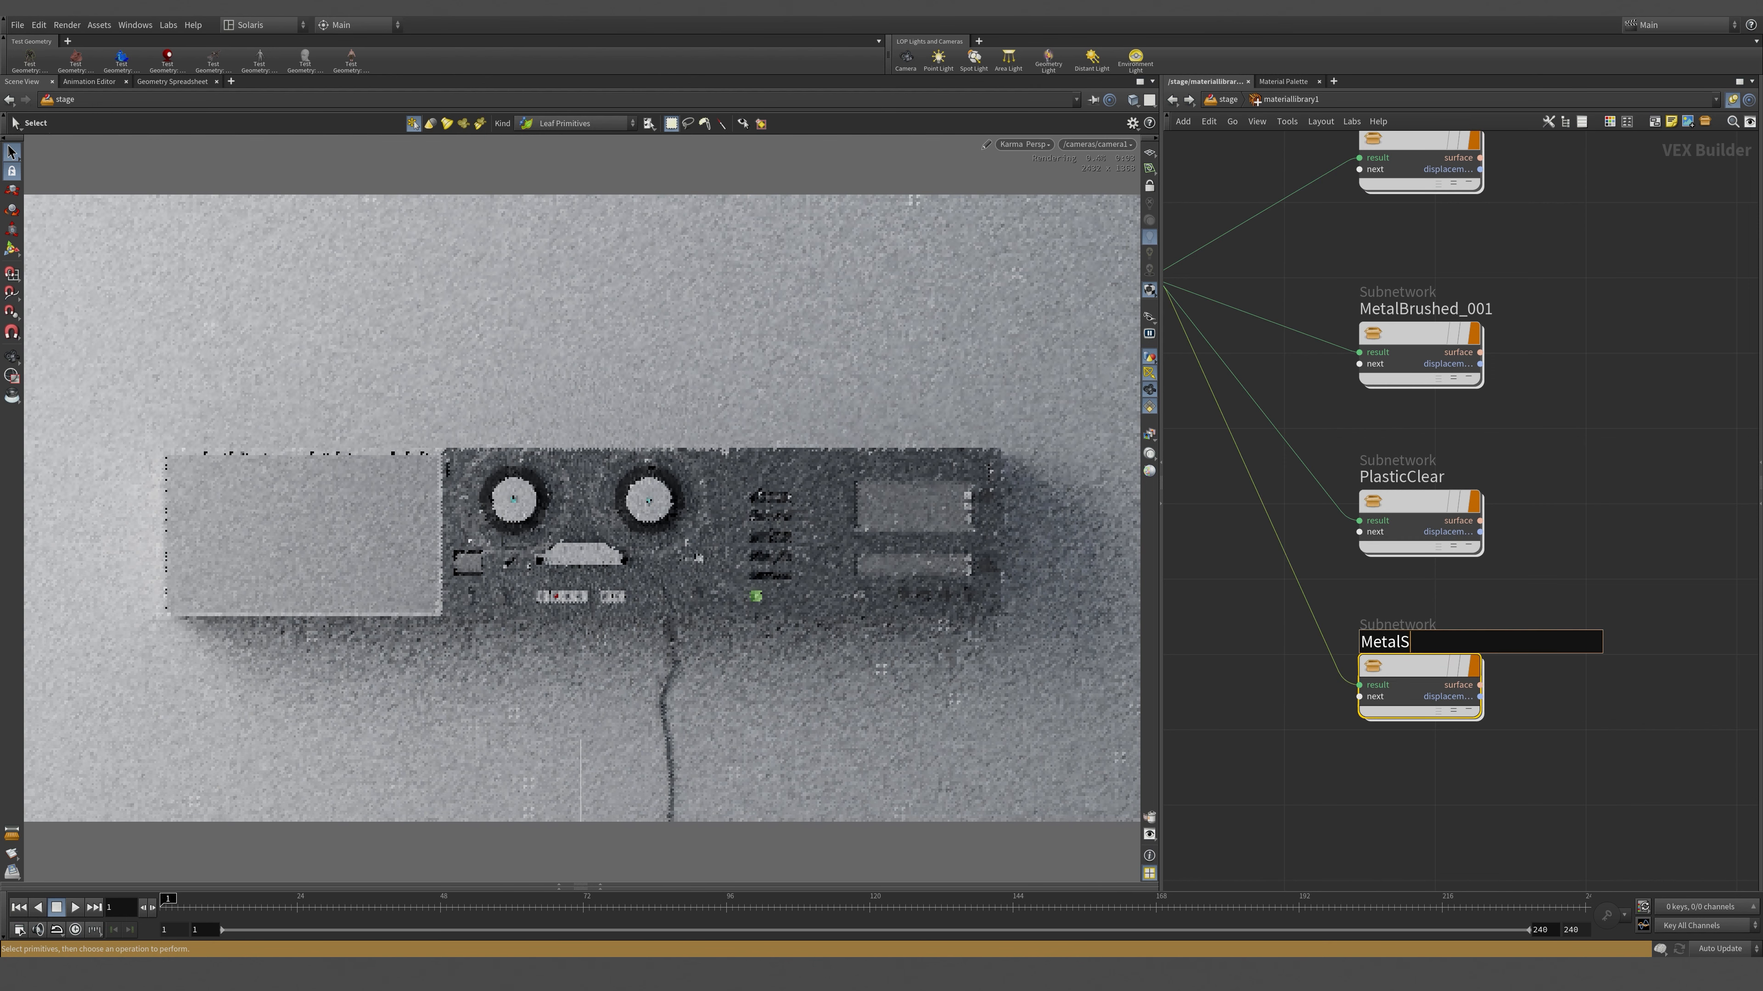
pyautogui.write('hiney_011')
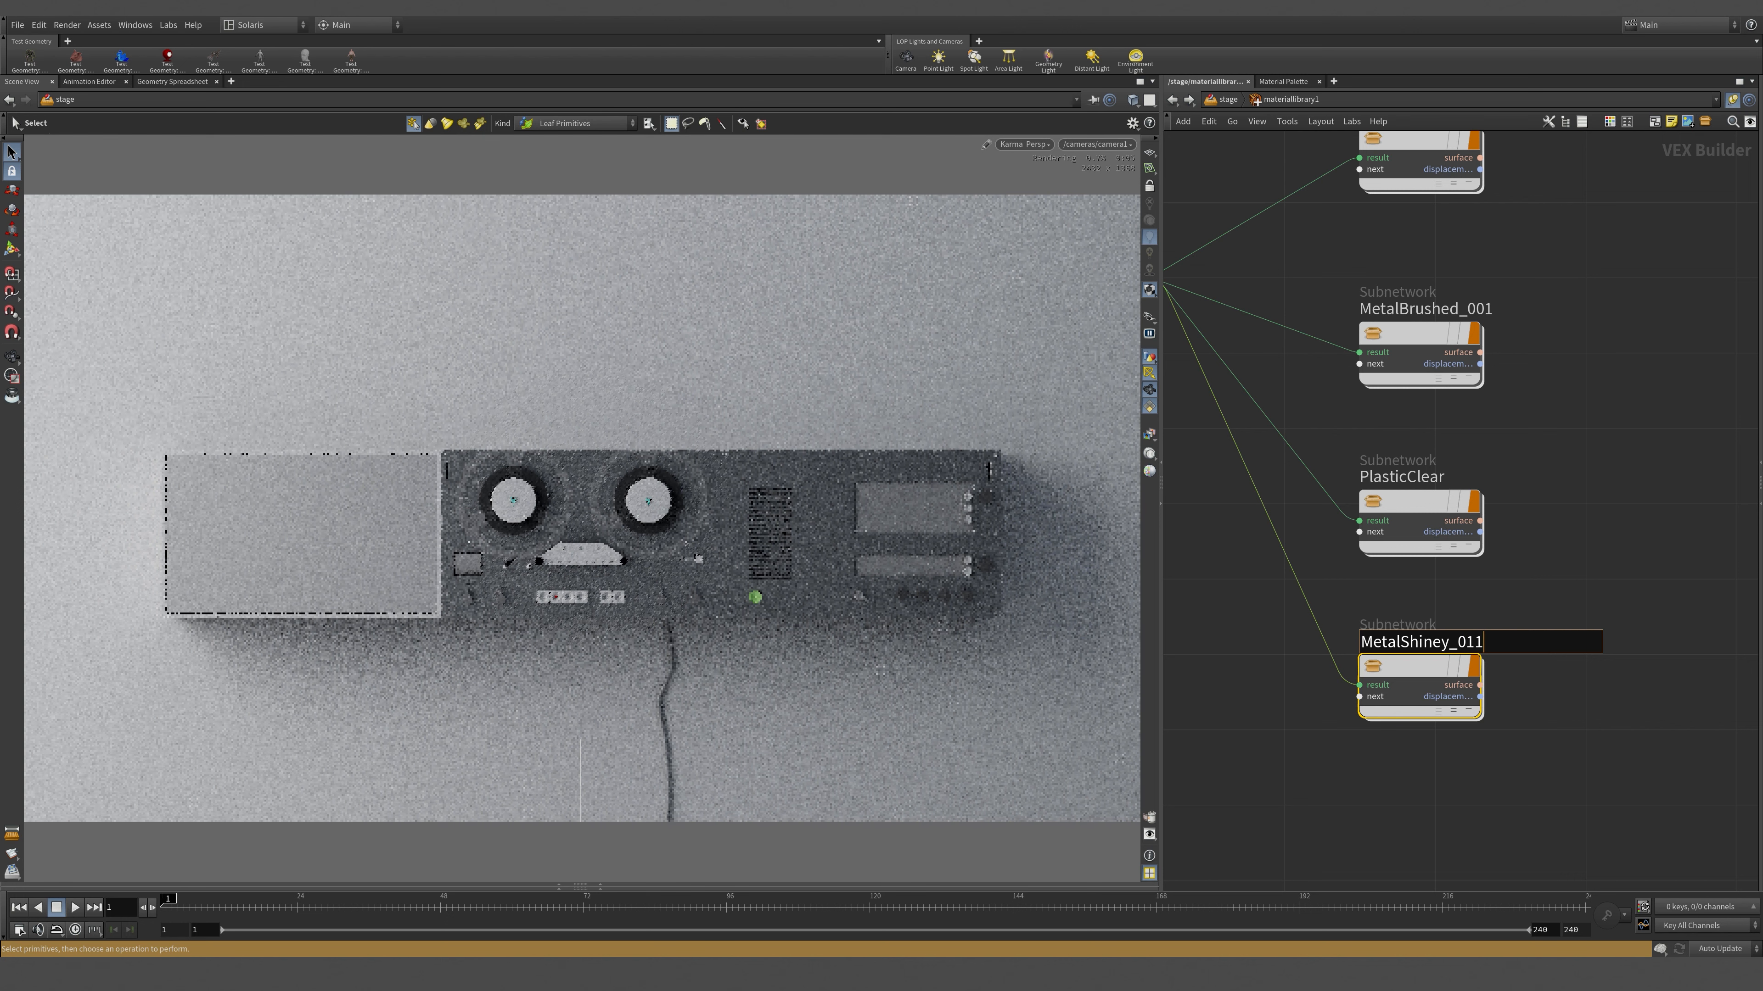
pyautogui.press('Return')
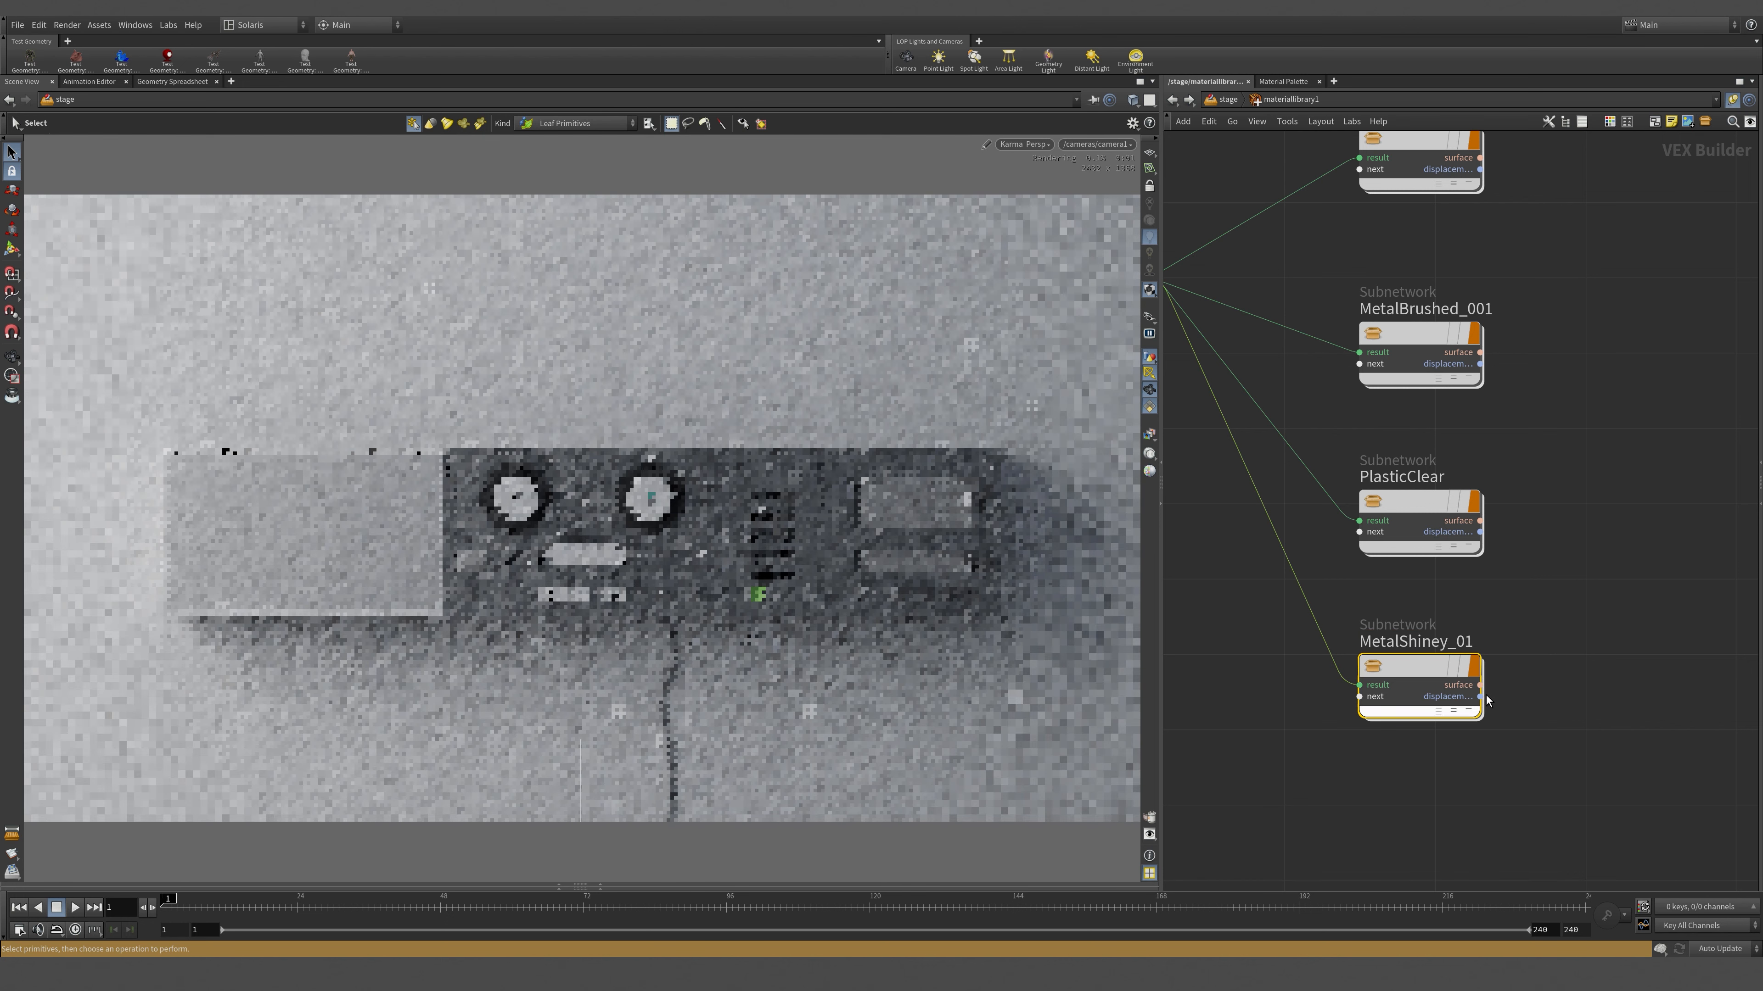
# - Inside MetalShiney_01, set the standard surface's Specular Roughness to 0.05 and Index of Refraction to 6
pyautogui.doubleClick(1409, 665)
pyautogui.click(1464, 267)
pyautogui.press('p')
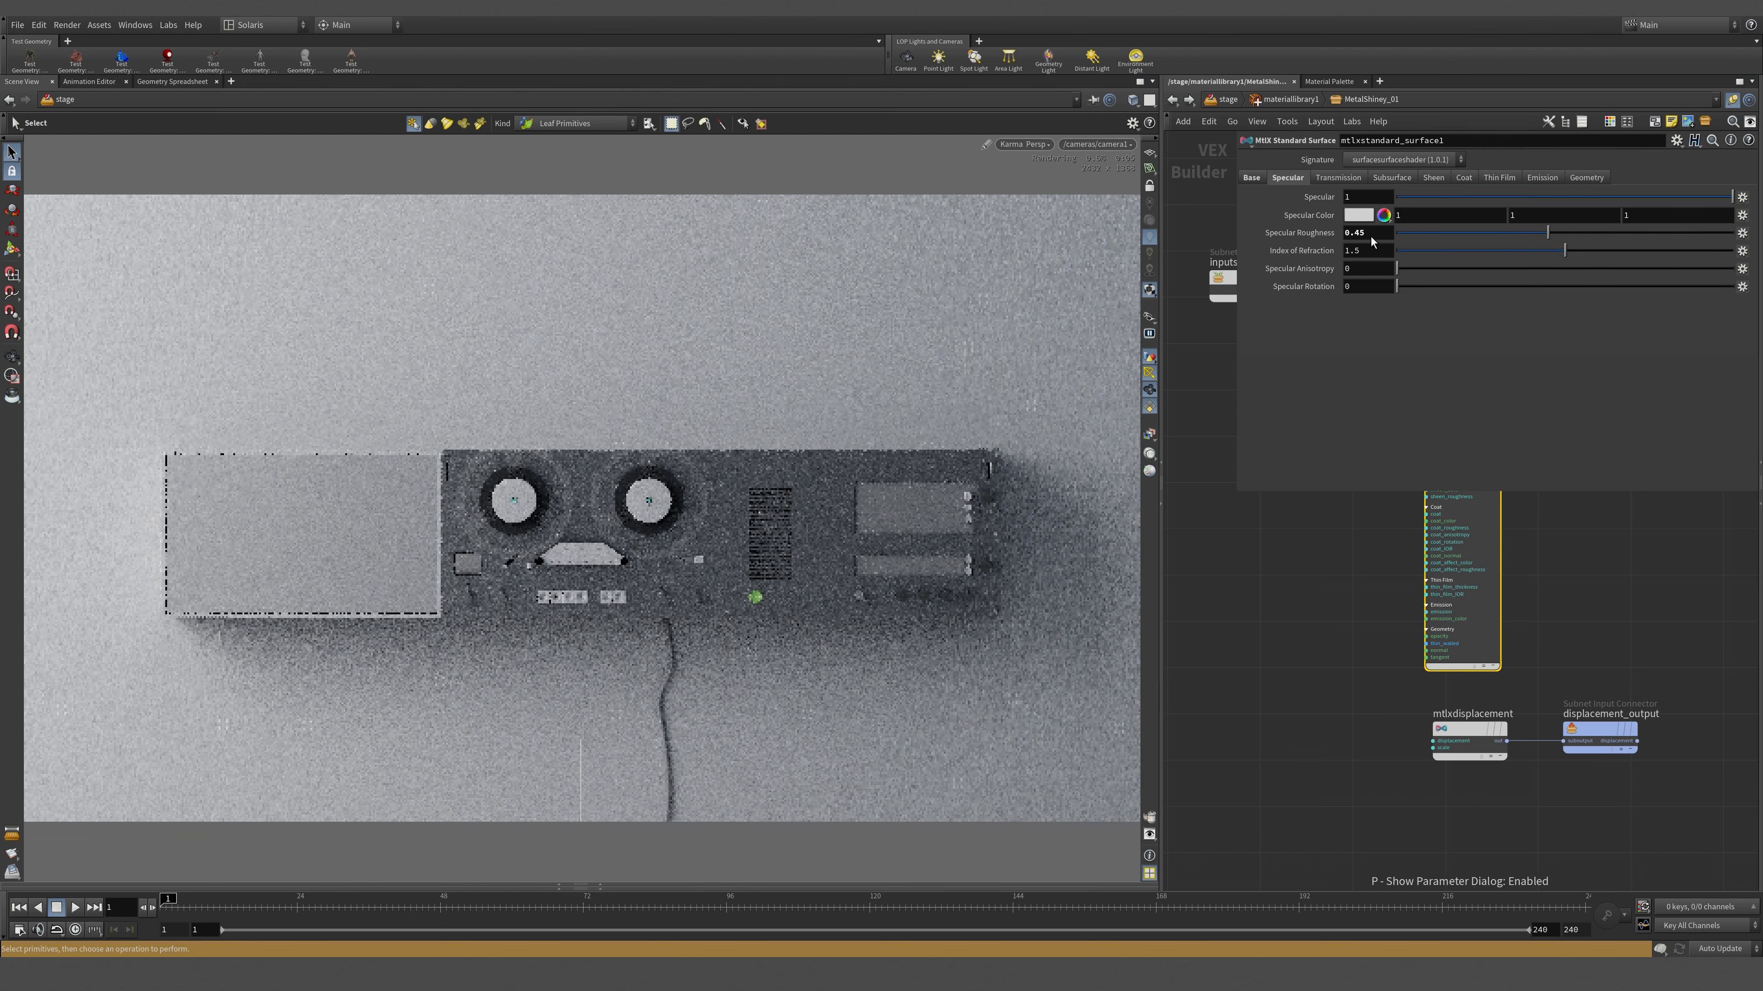
pyautogui.write('1')
pyautogui.press('BackSpace')
pyautogui.write('0')
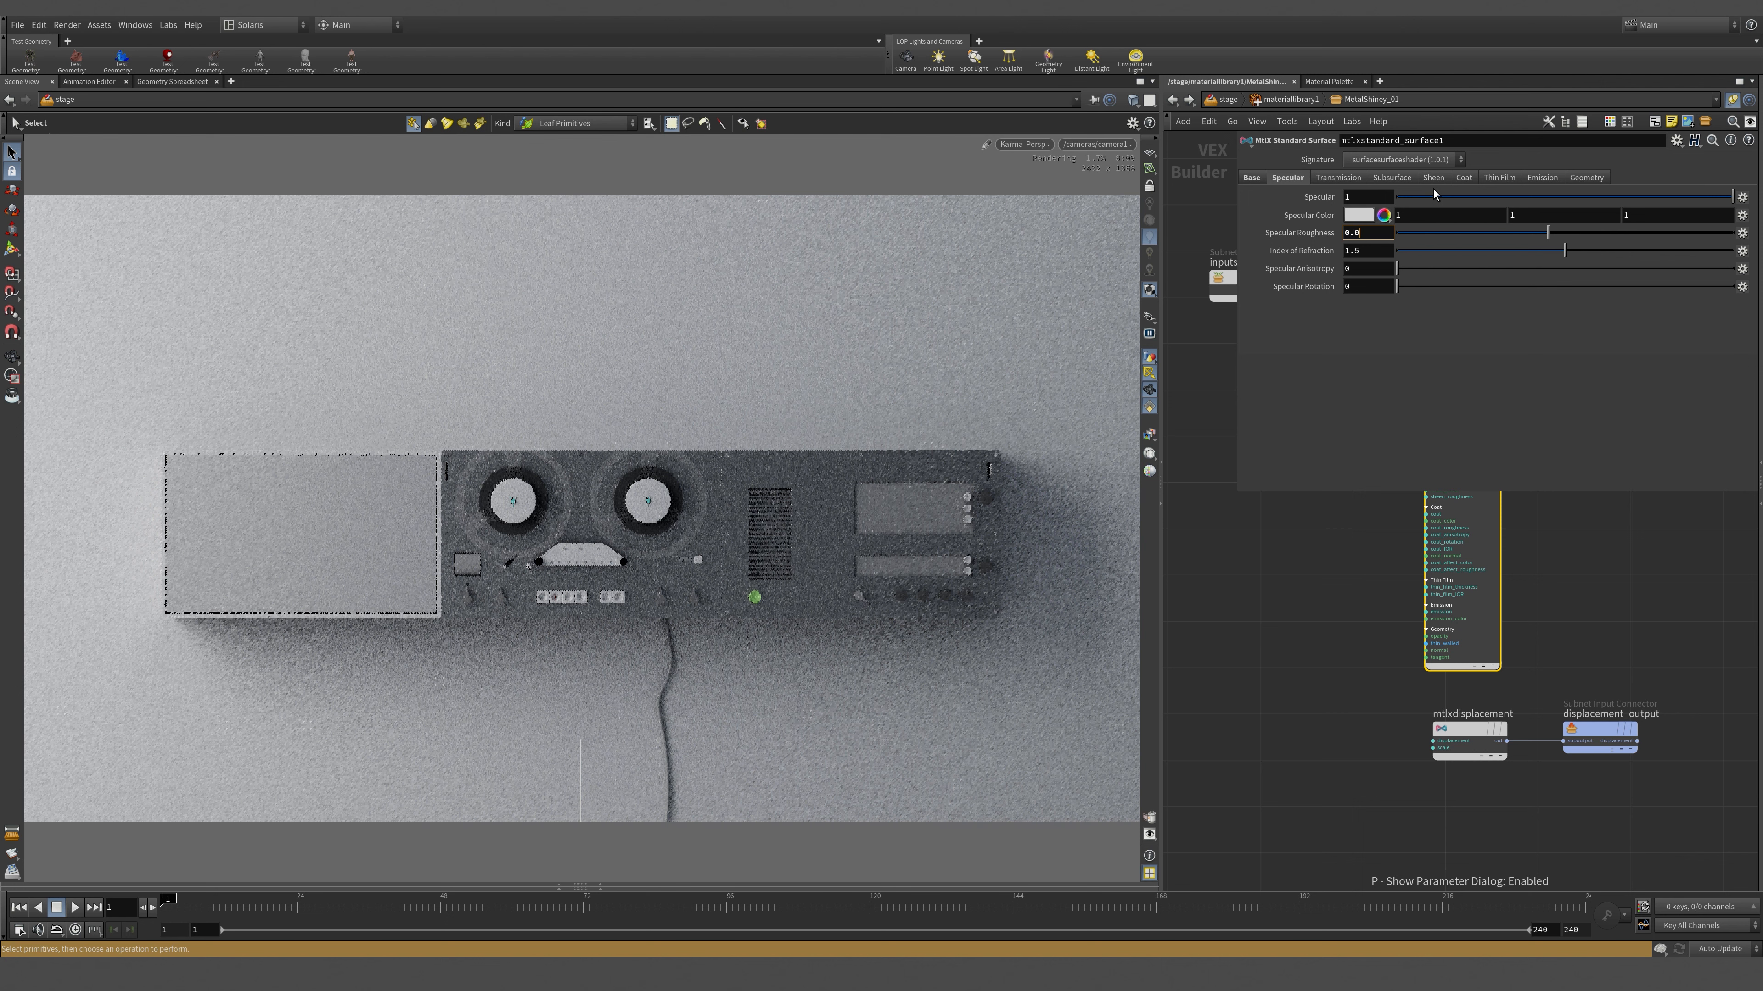
pyautogui.write('5')
pyautogui.press('Tab')
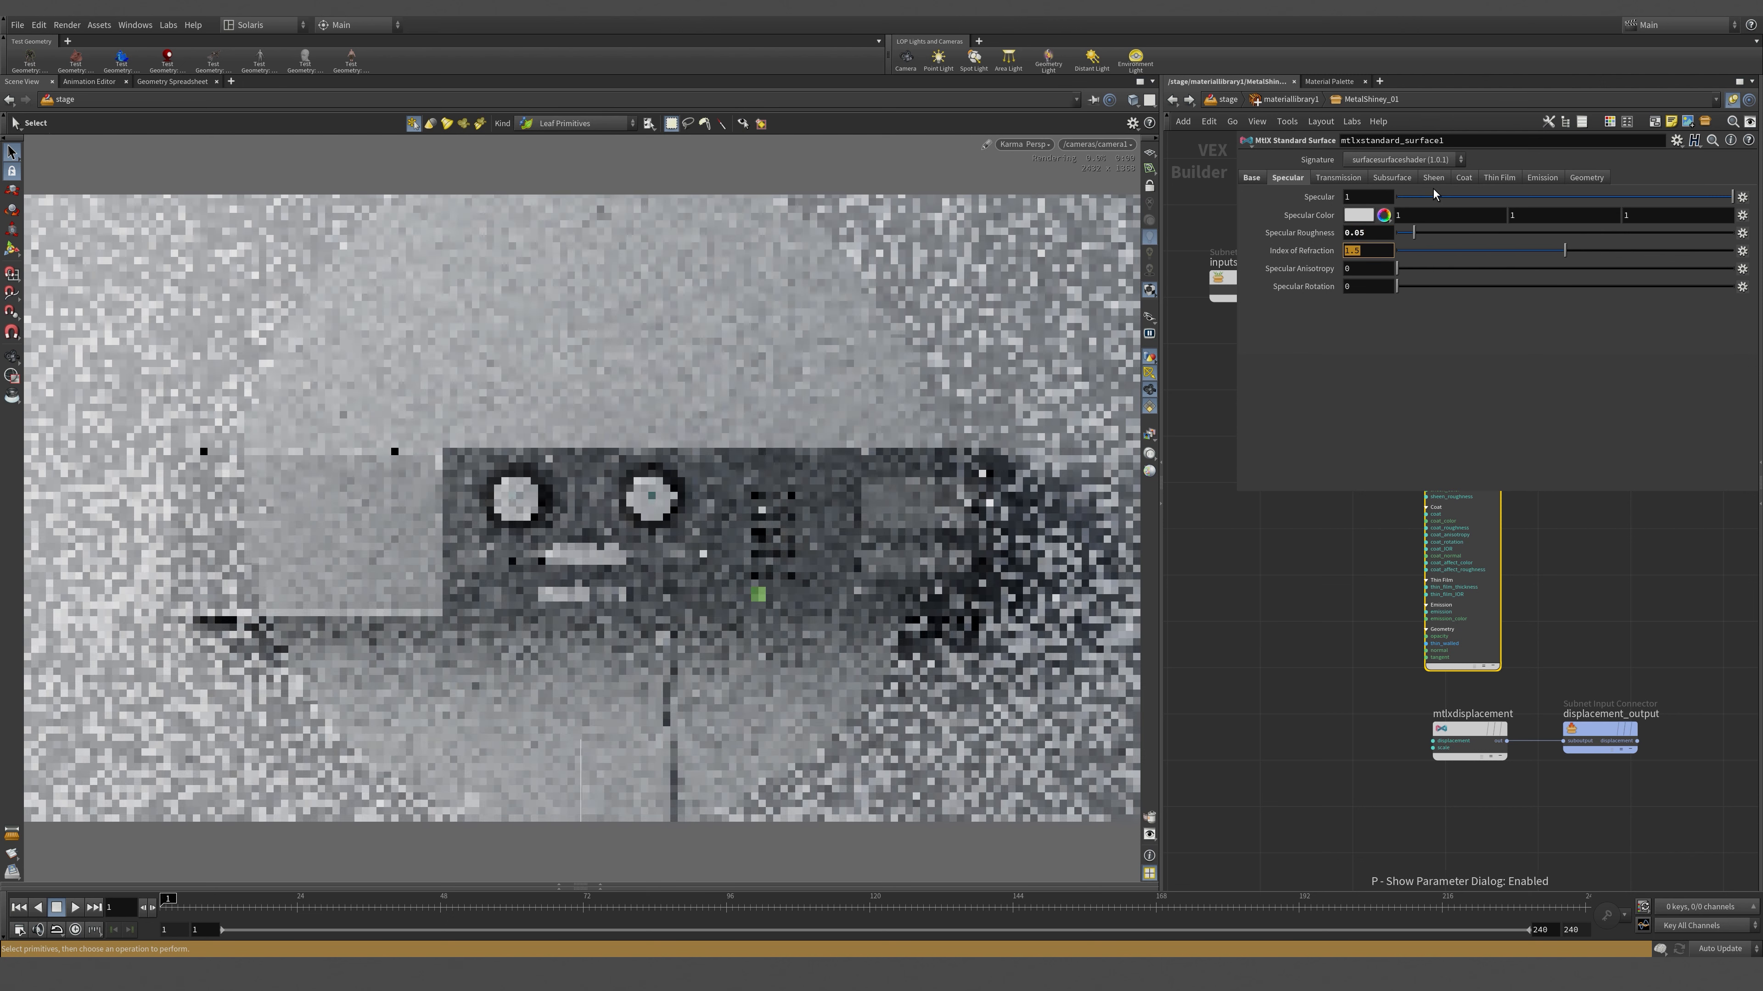
pyautogui.write('6')
pyautogui.press('Return')
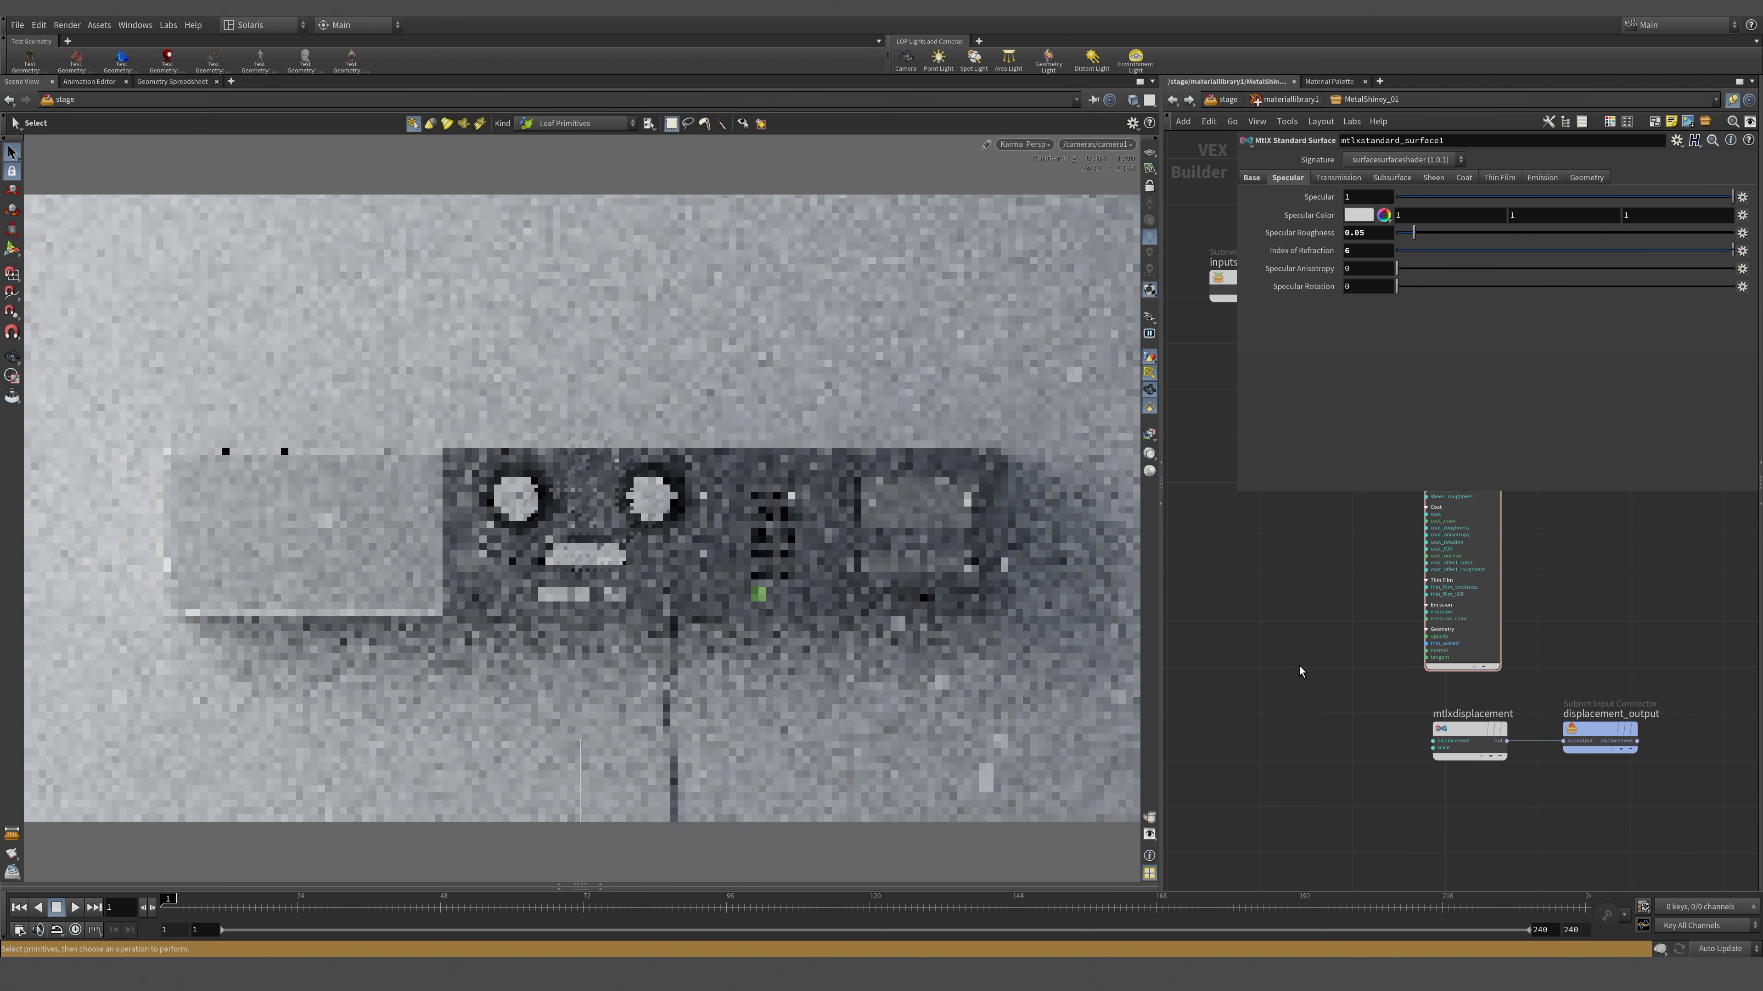
pyautogui.press('p')
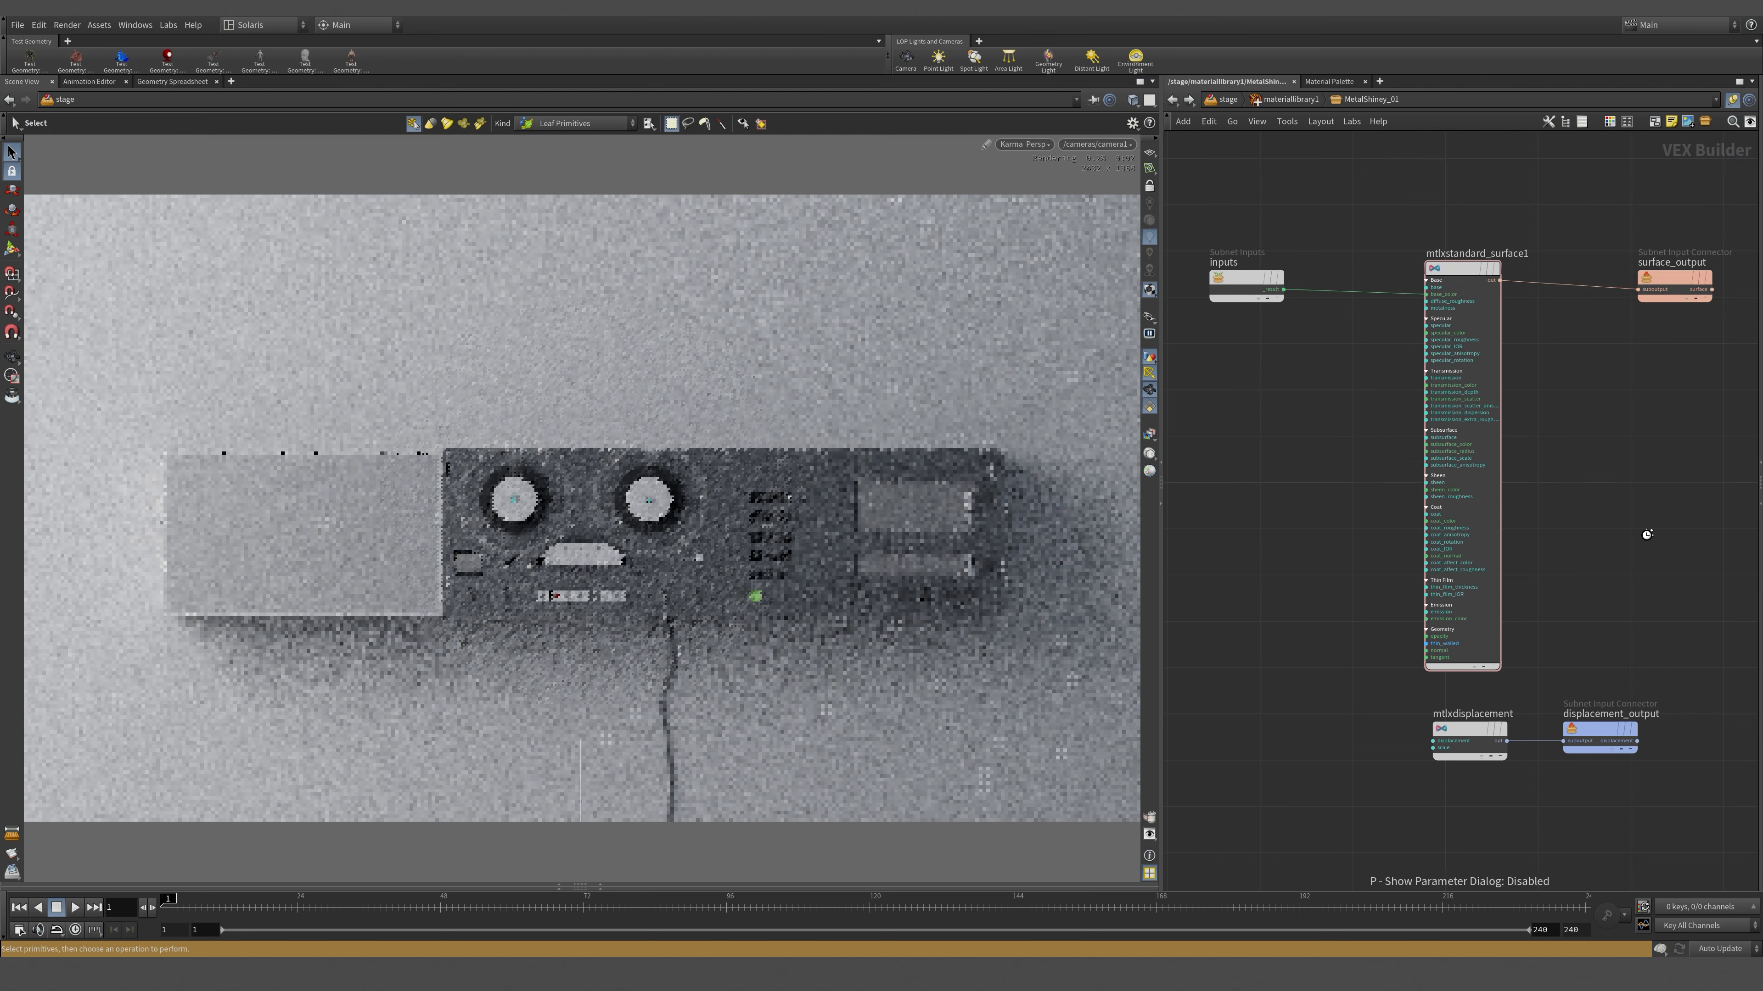
# - Return to the materiallibrary1 level and correct the shiny metal subnetwork's name to MetalShiny_01
pyautogui.press('u')
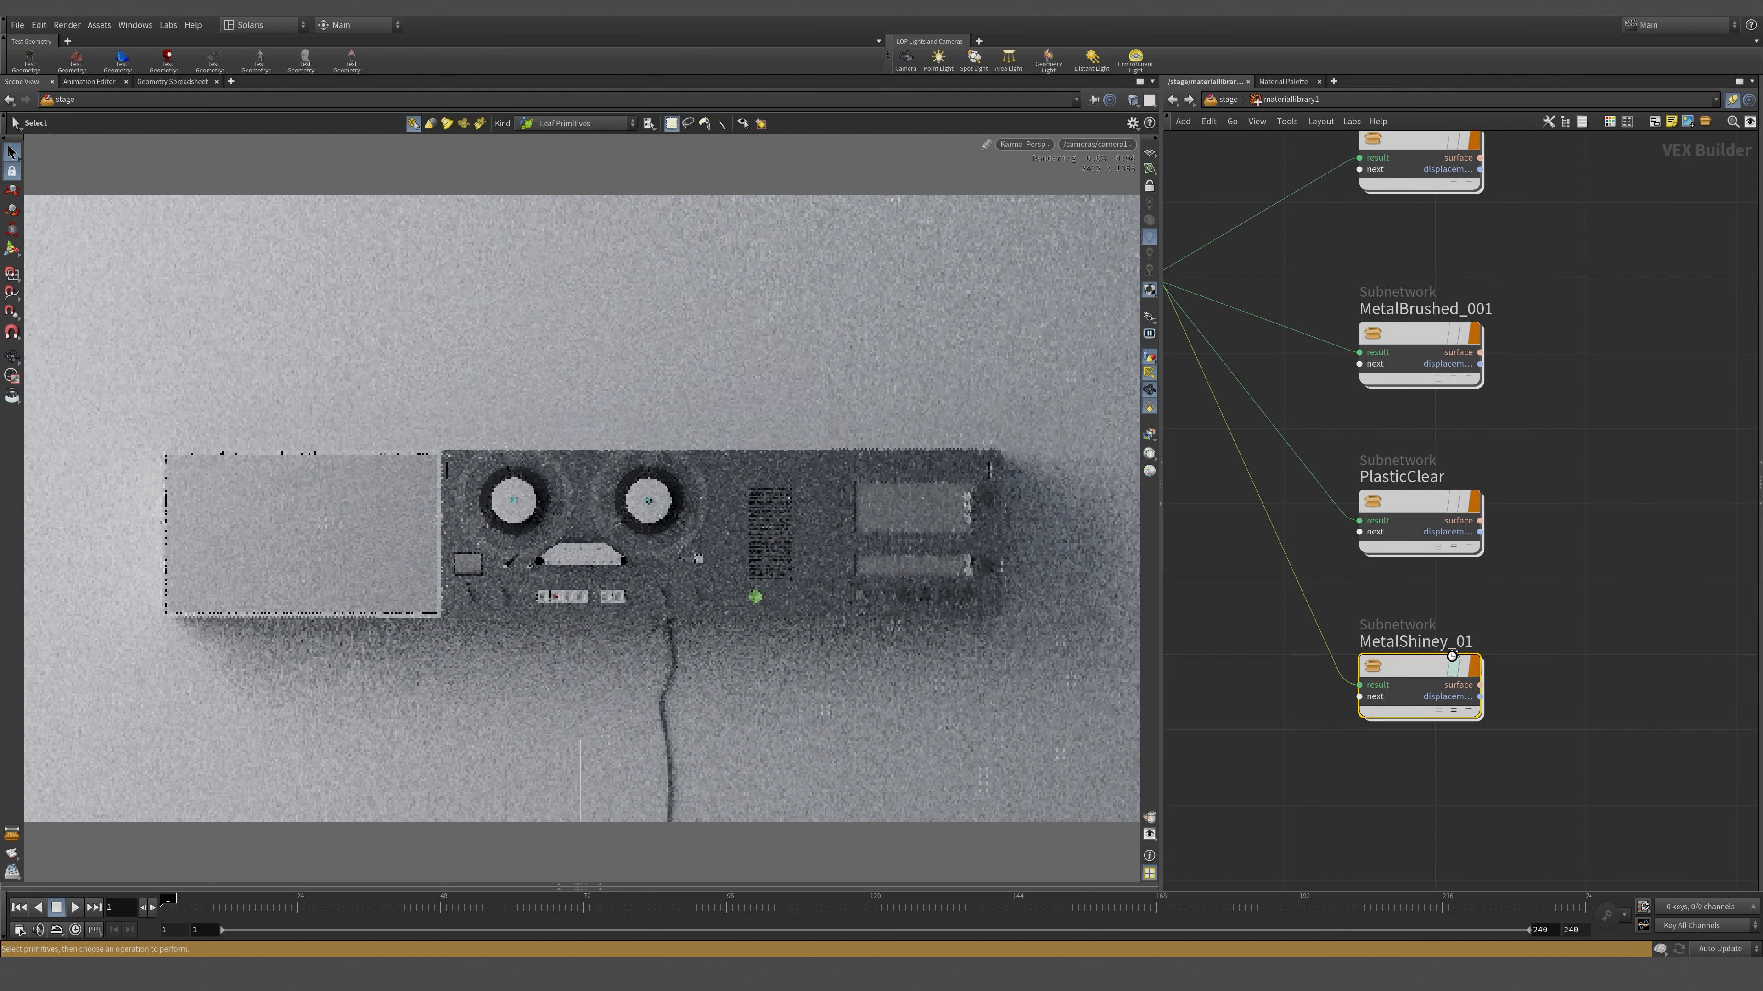
pyautogui.doubleClick(1443, 652)
pyautogui.press('BackSpace')
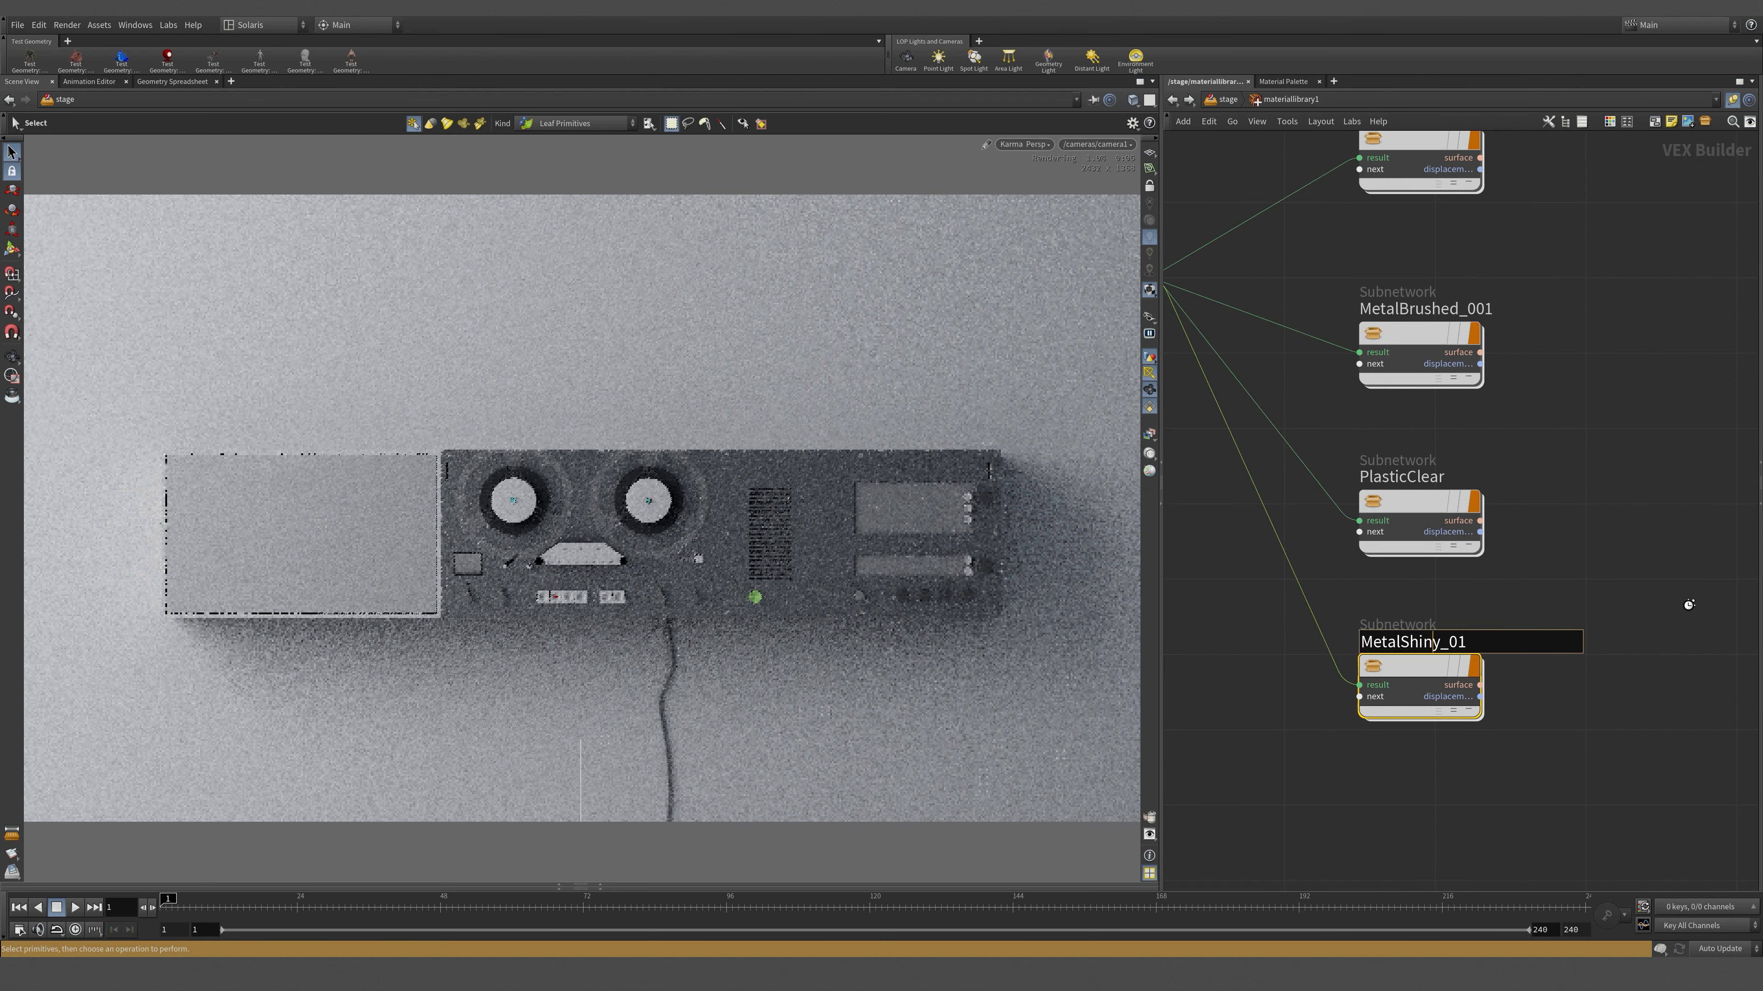
pyautogui.click(1609, 554)
# - Duplicate the MetalShiny_01 subnetwork below itself and name the copy Plastic_01
pyautogui.moveTo(1612, 613); pyautogui.dragTo(1637, 366, button='middle')
pyautogui.moveTo(1599, 473); pyautogui.dragTo(1586, 539, button='middle')
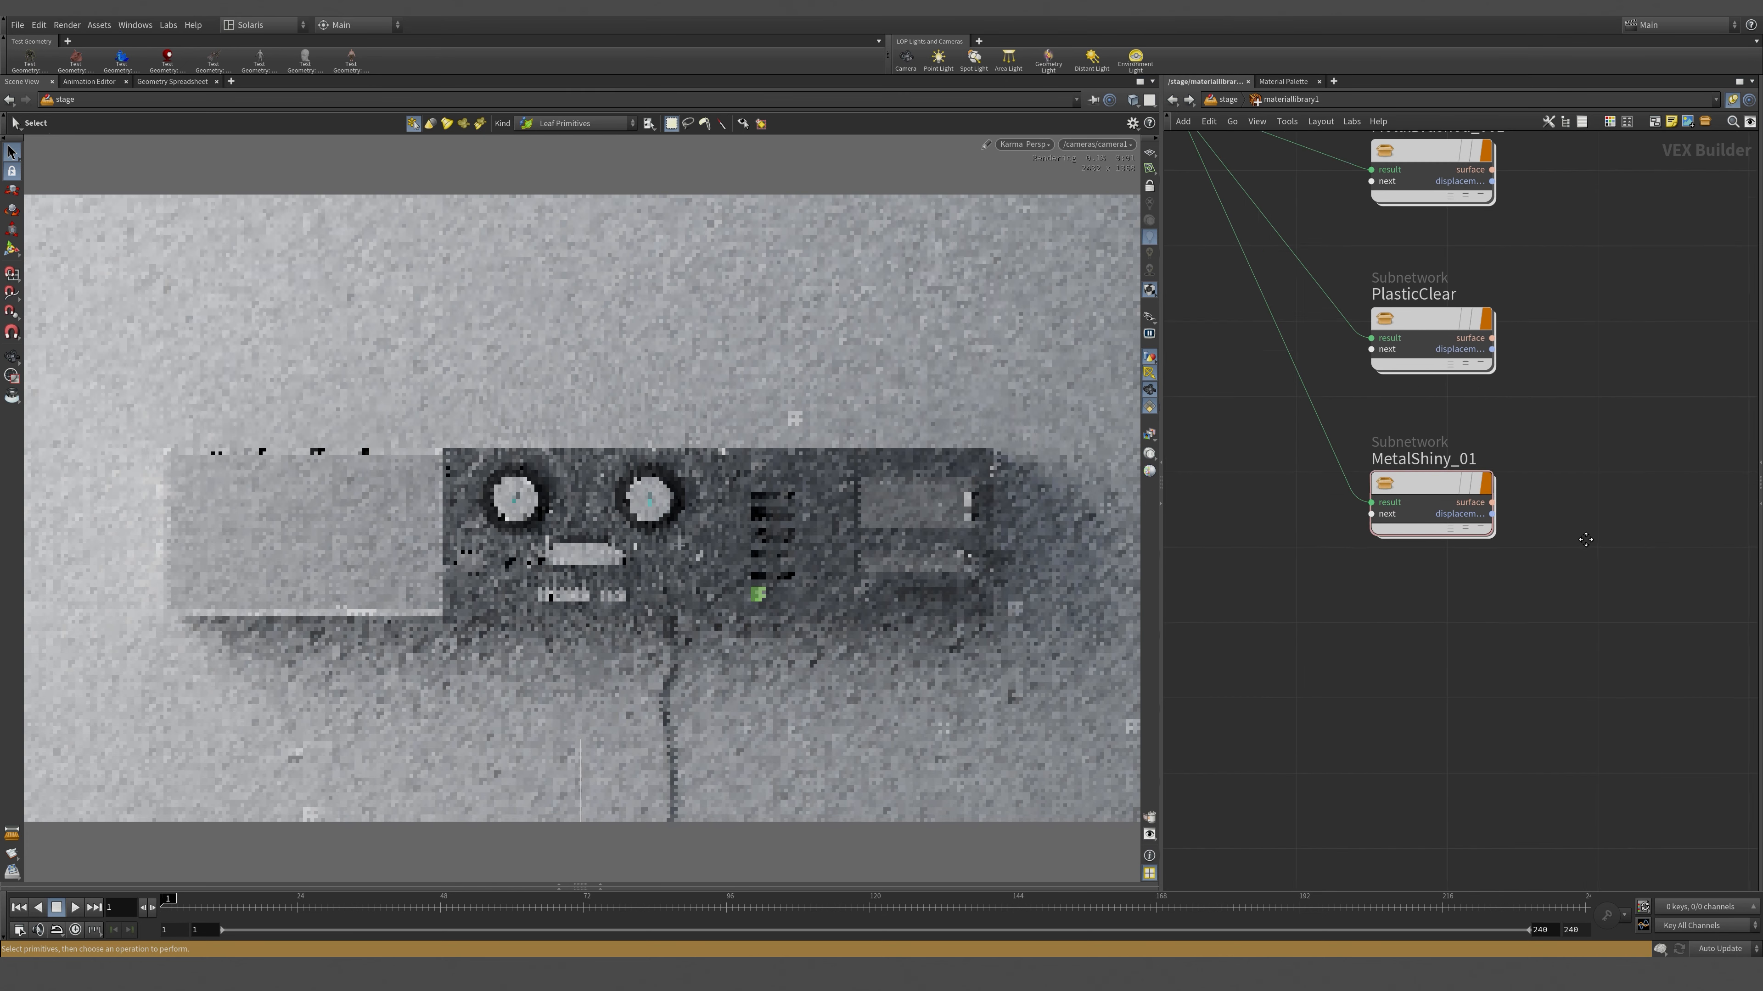
pyautogui.moveTo(1412, 505)
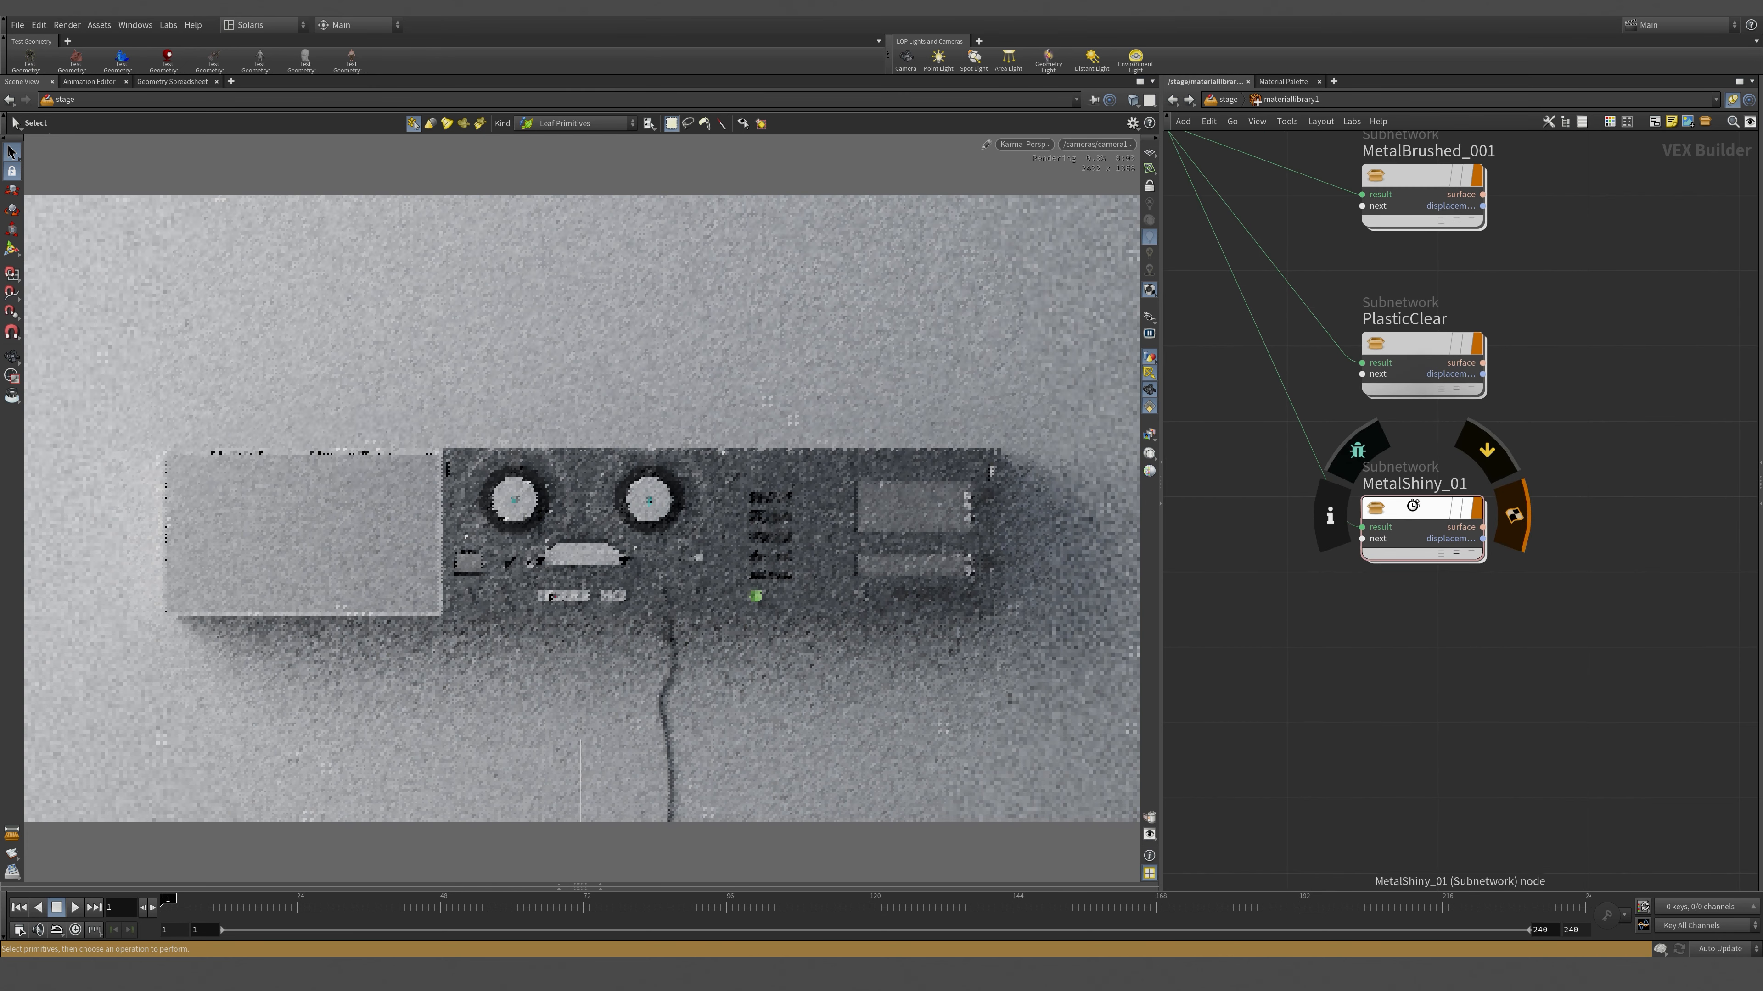
pyautogui.keyDown('alt'); pyautogui.moveTo(1411, 508); pyautogui.dragTo(1406, 686); pyautogui.keyUp('alt')
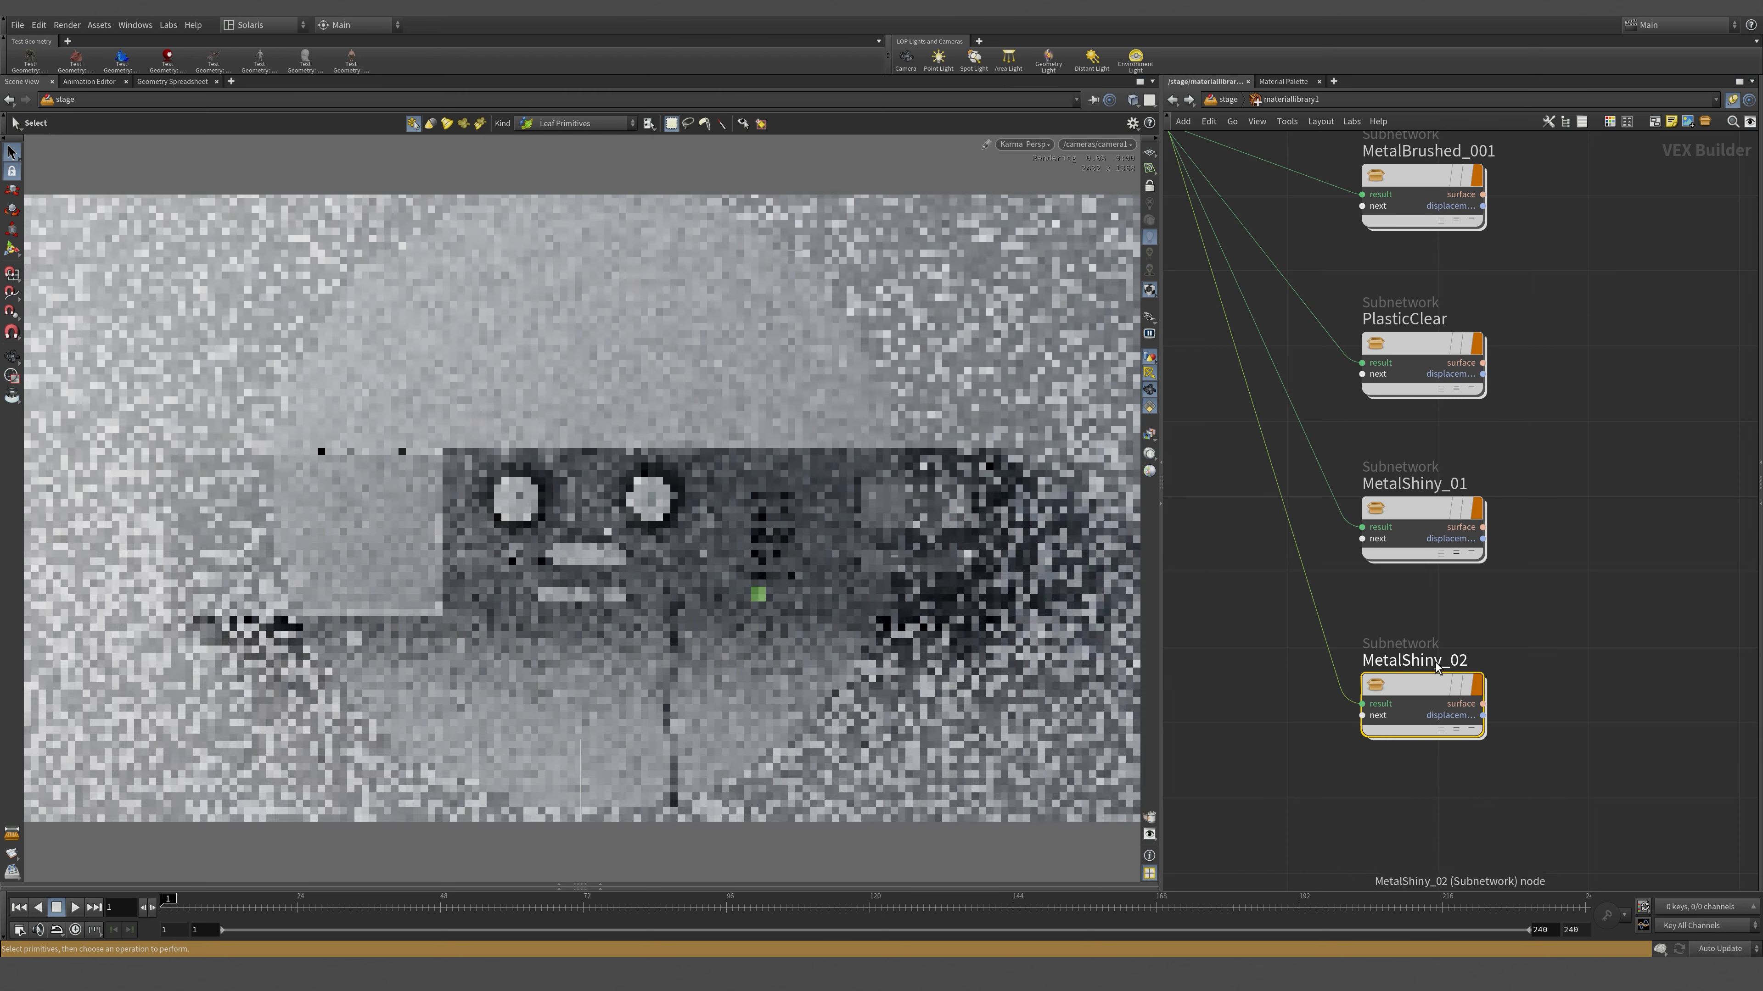
pyautogui.doubleClick(1435, 661)
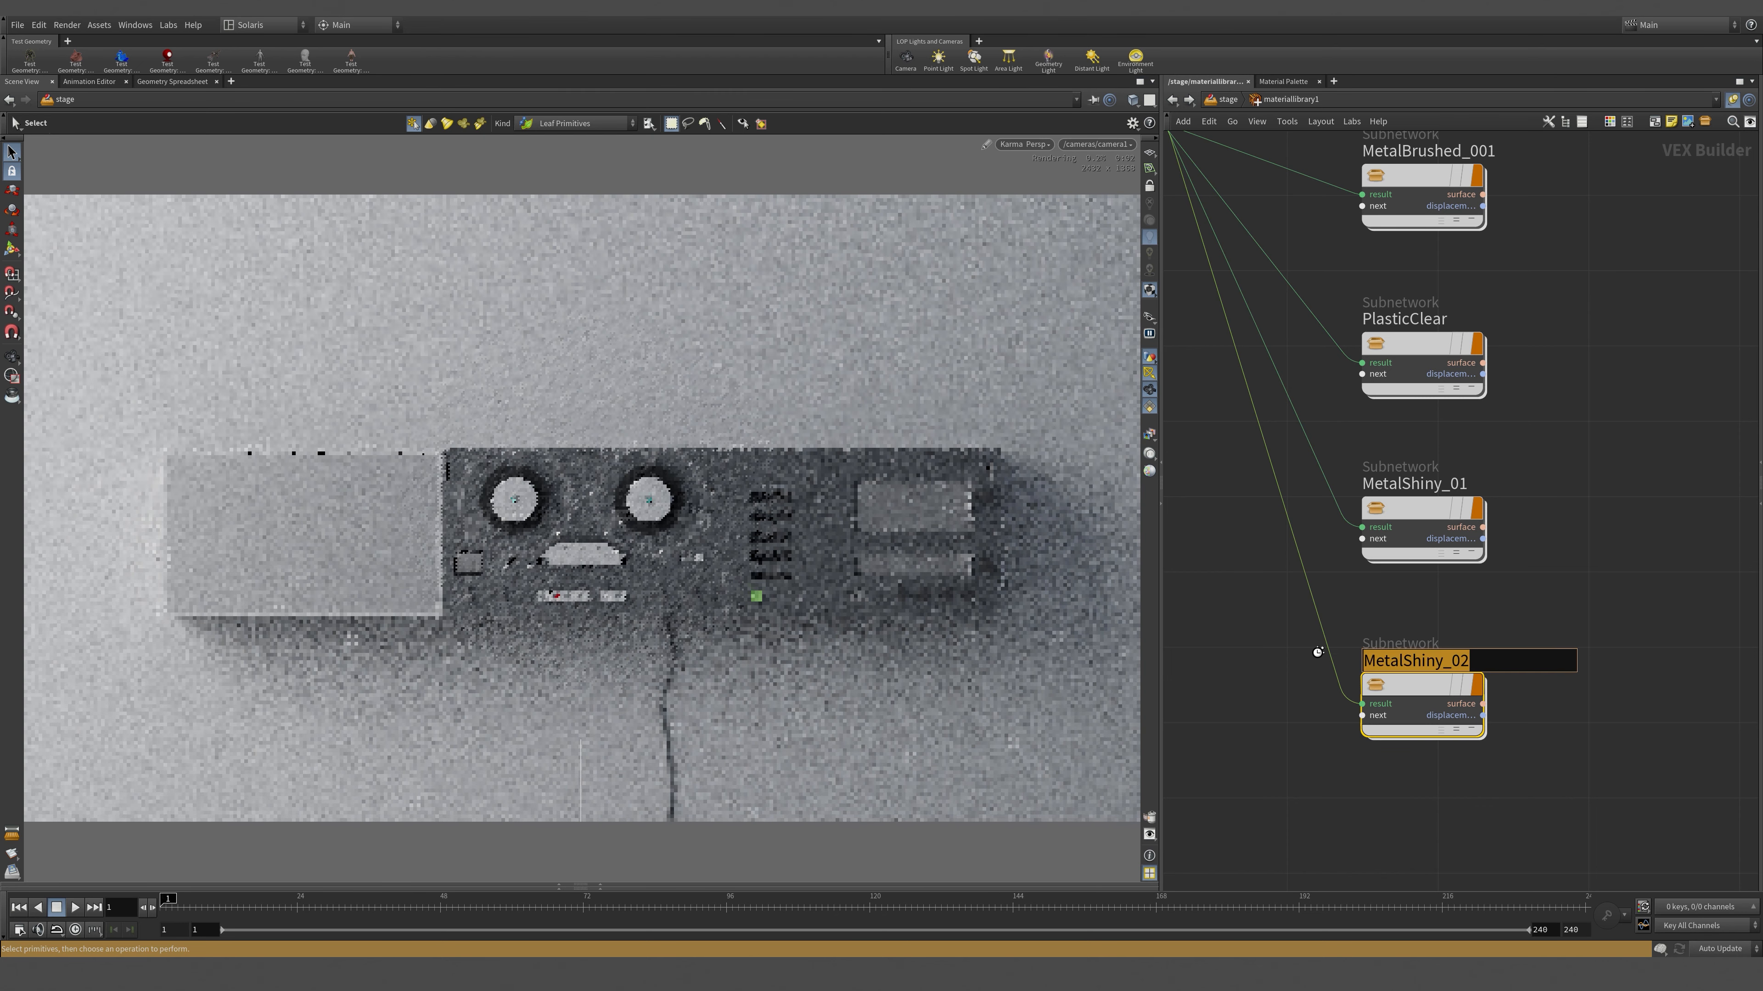
pyautogui.write('Plastic')
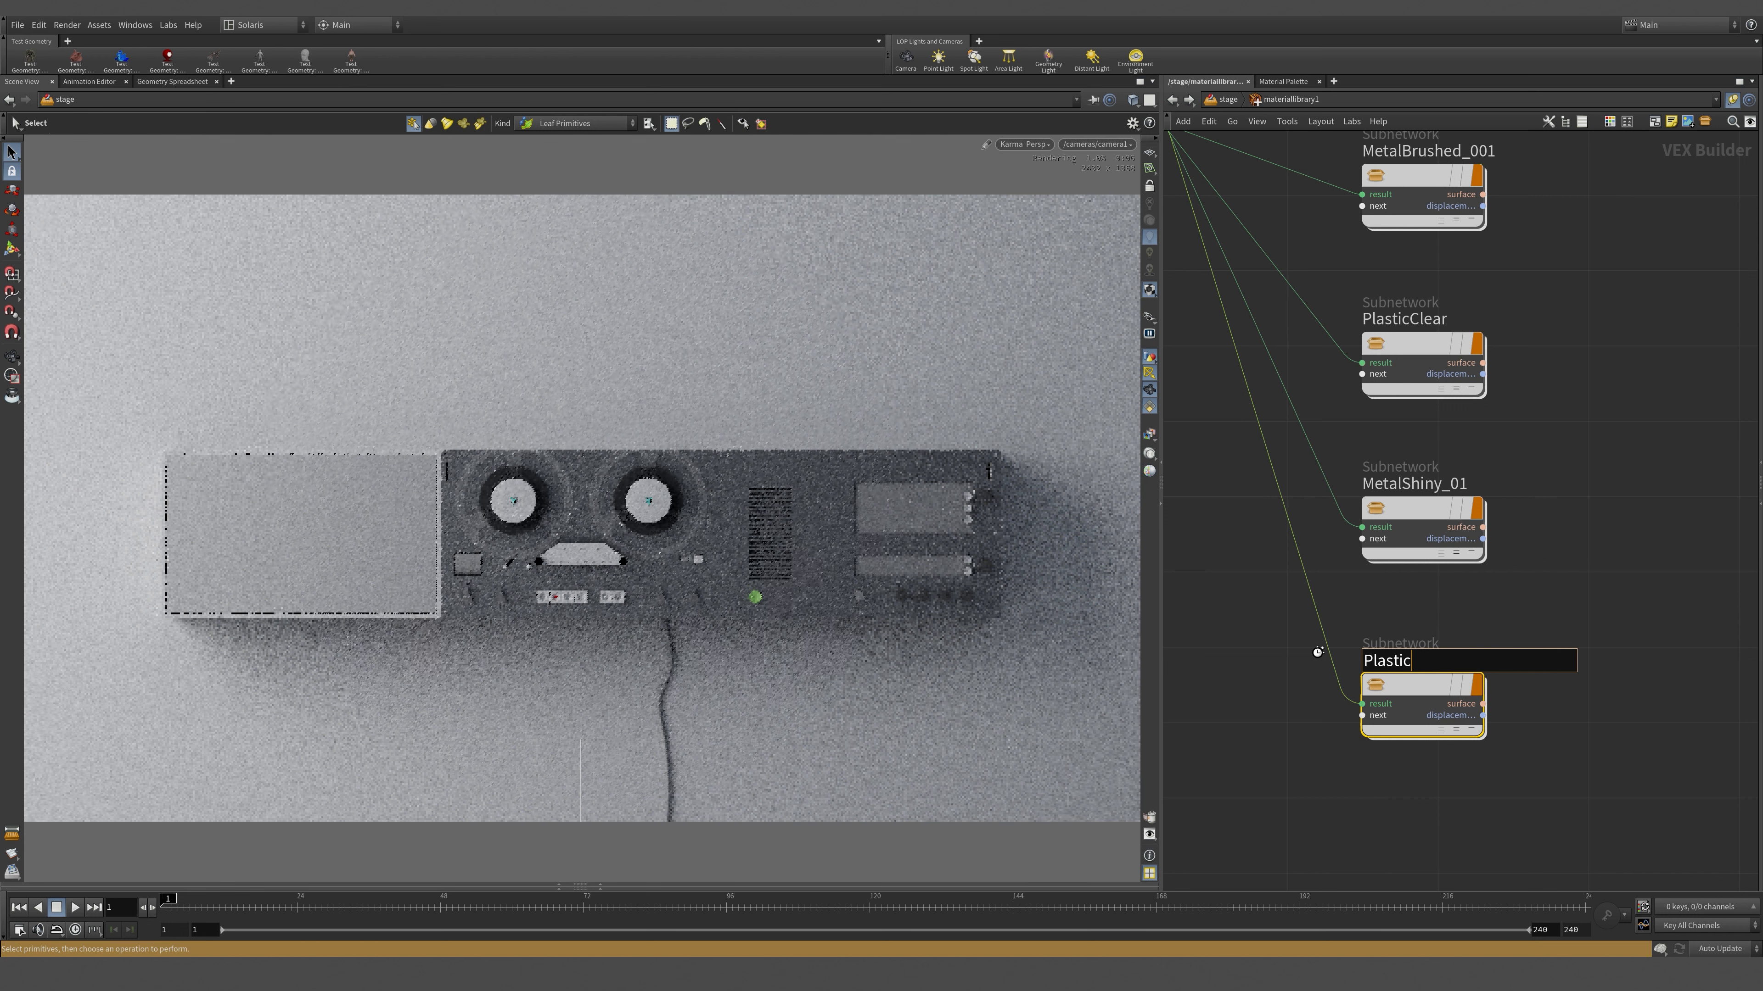
pyautogui.write('_01')
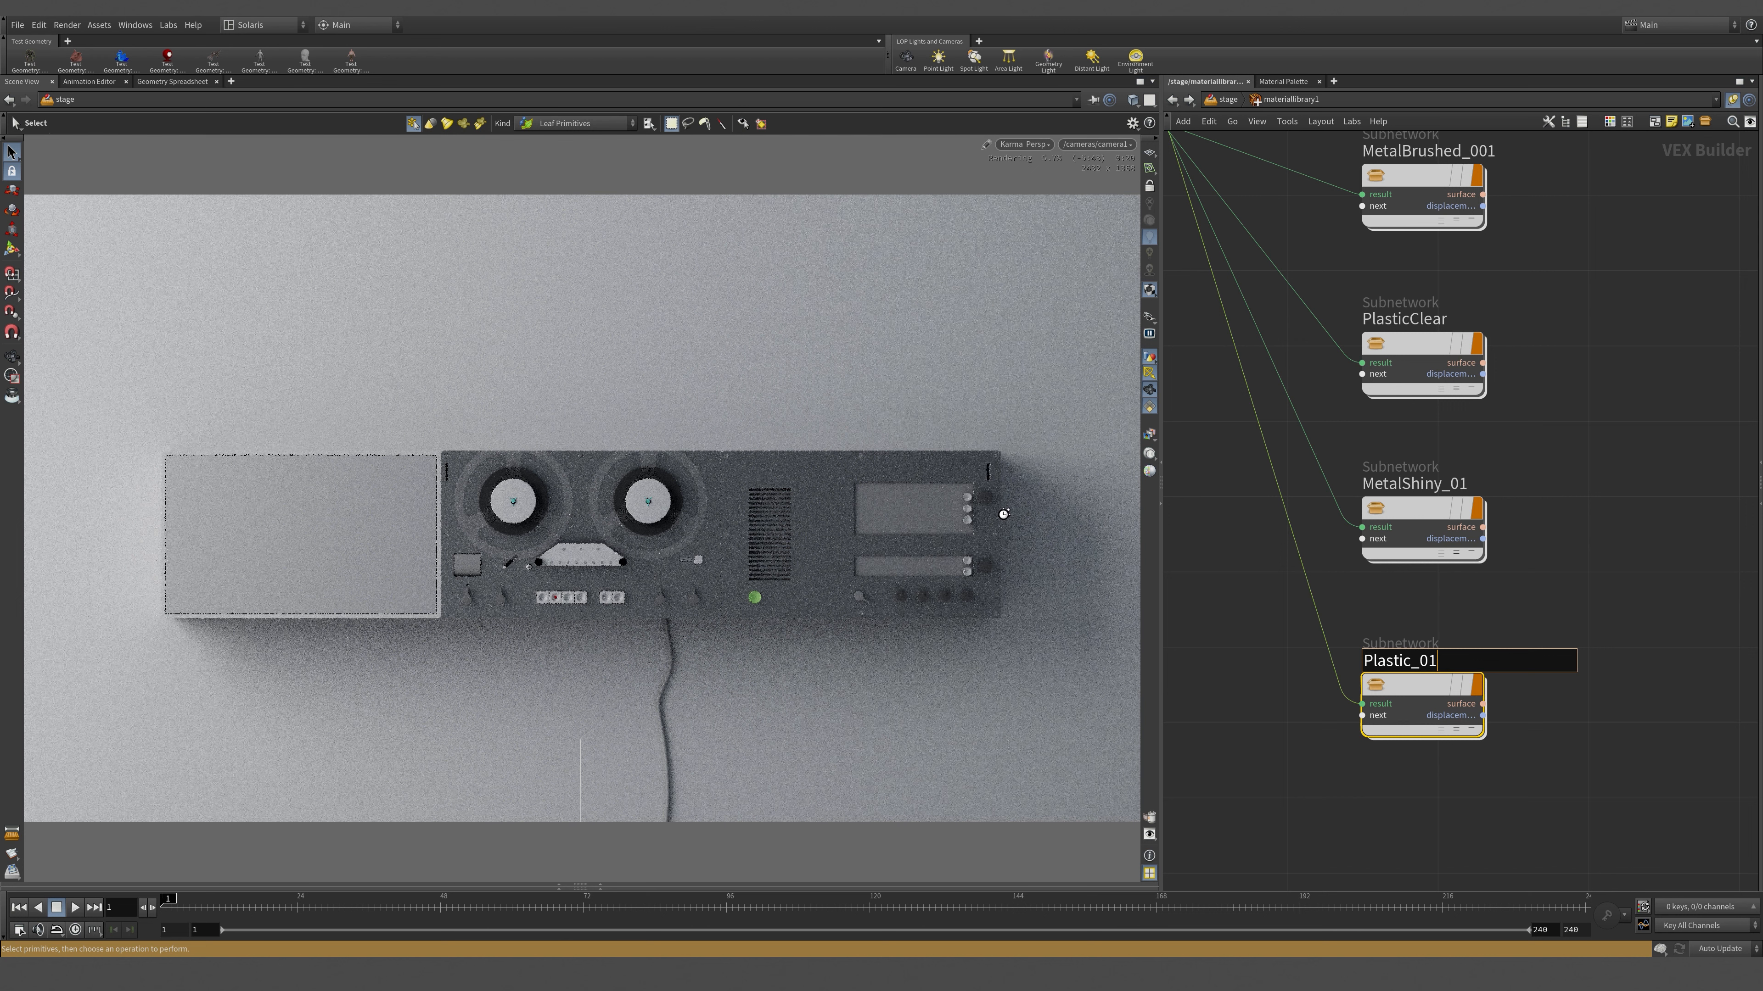
pyautogui.press('Return')
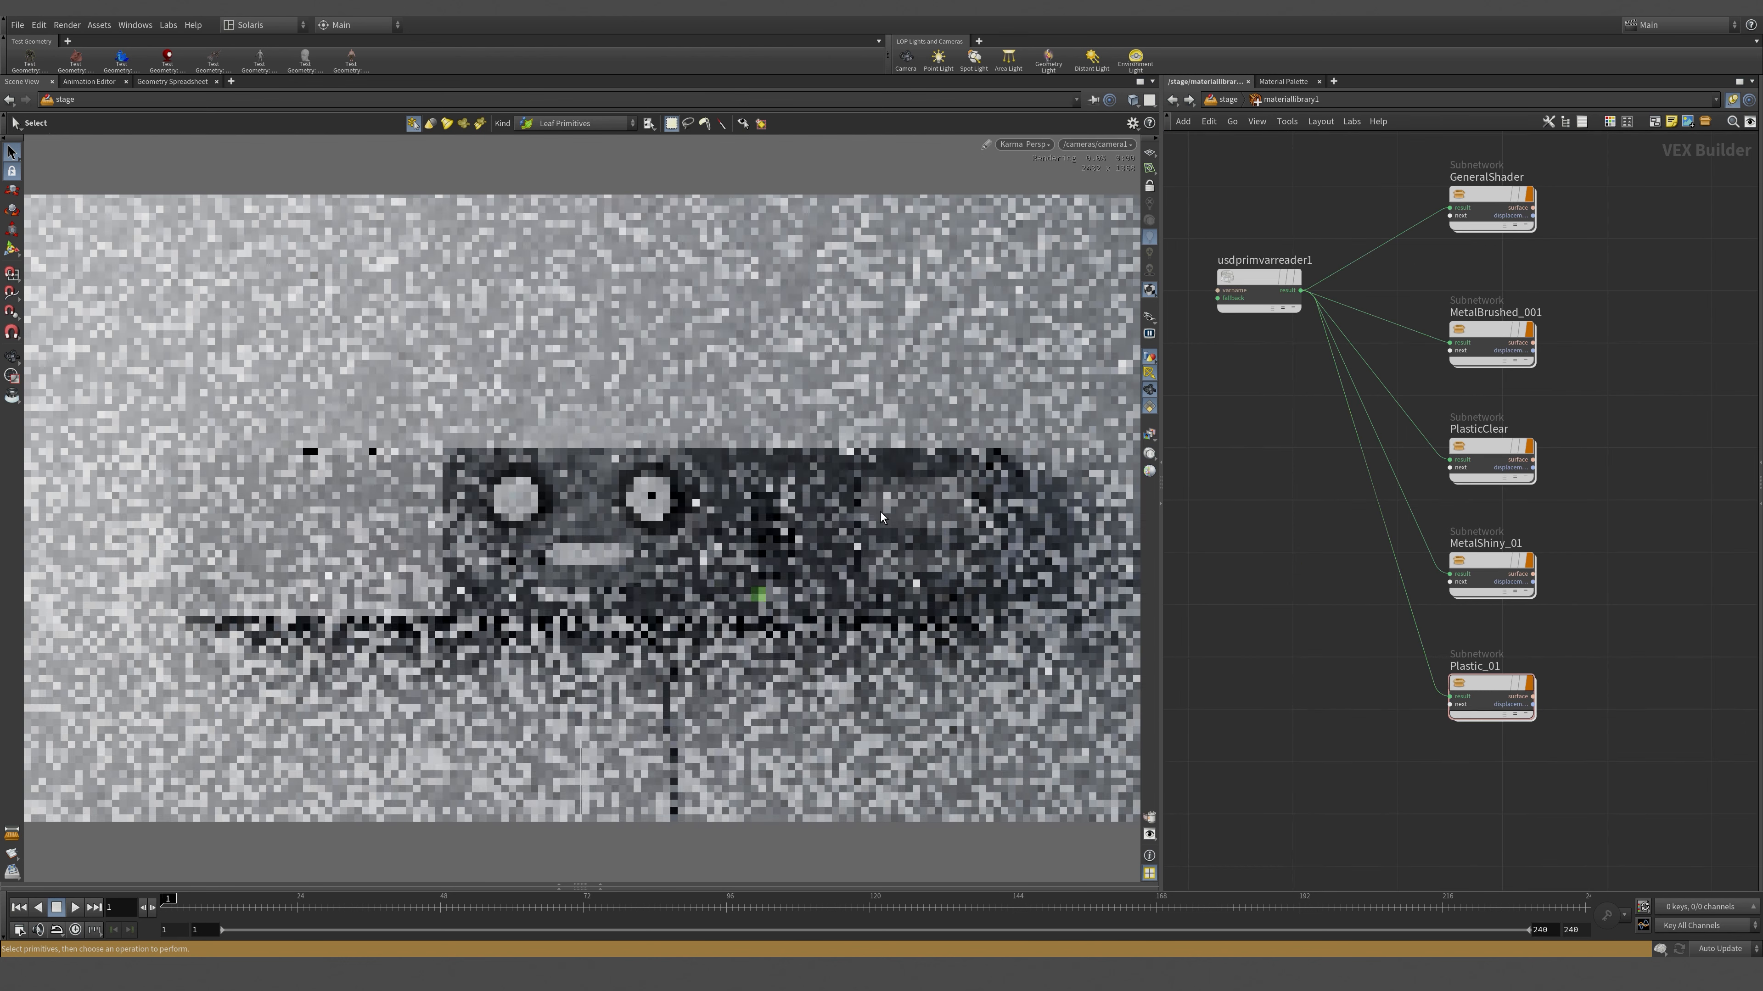
# - Duplicate the PlasticClear subnetwork beside the original and name the copy GlassClear
pyautogui.moveTo(1586, 610); pyautogui.dragTo(1415, 653, button='middle')
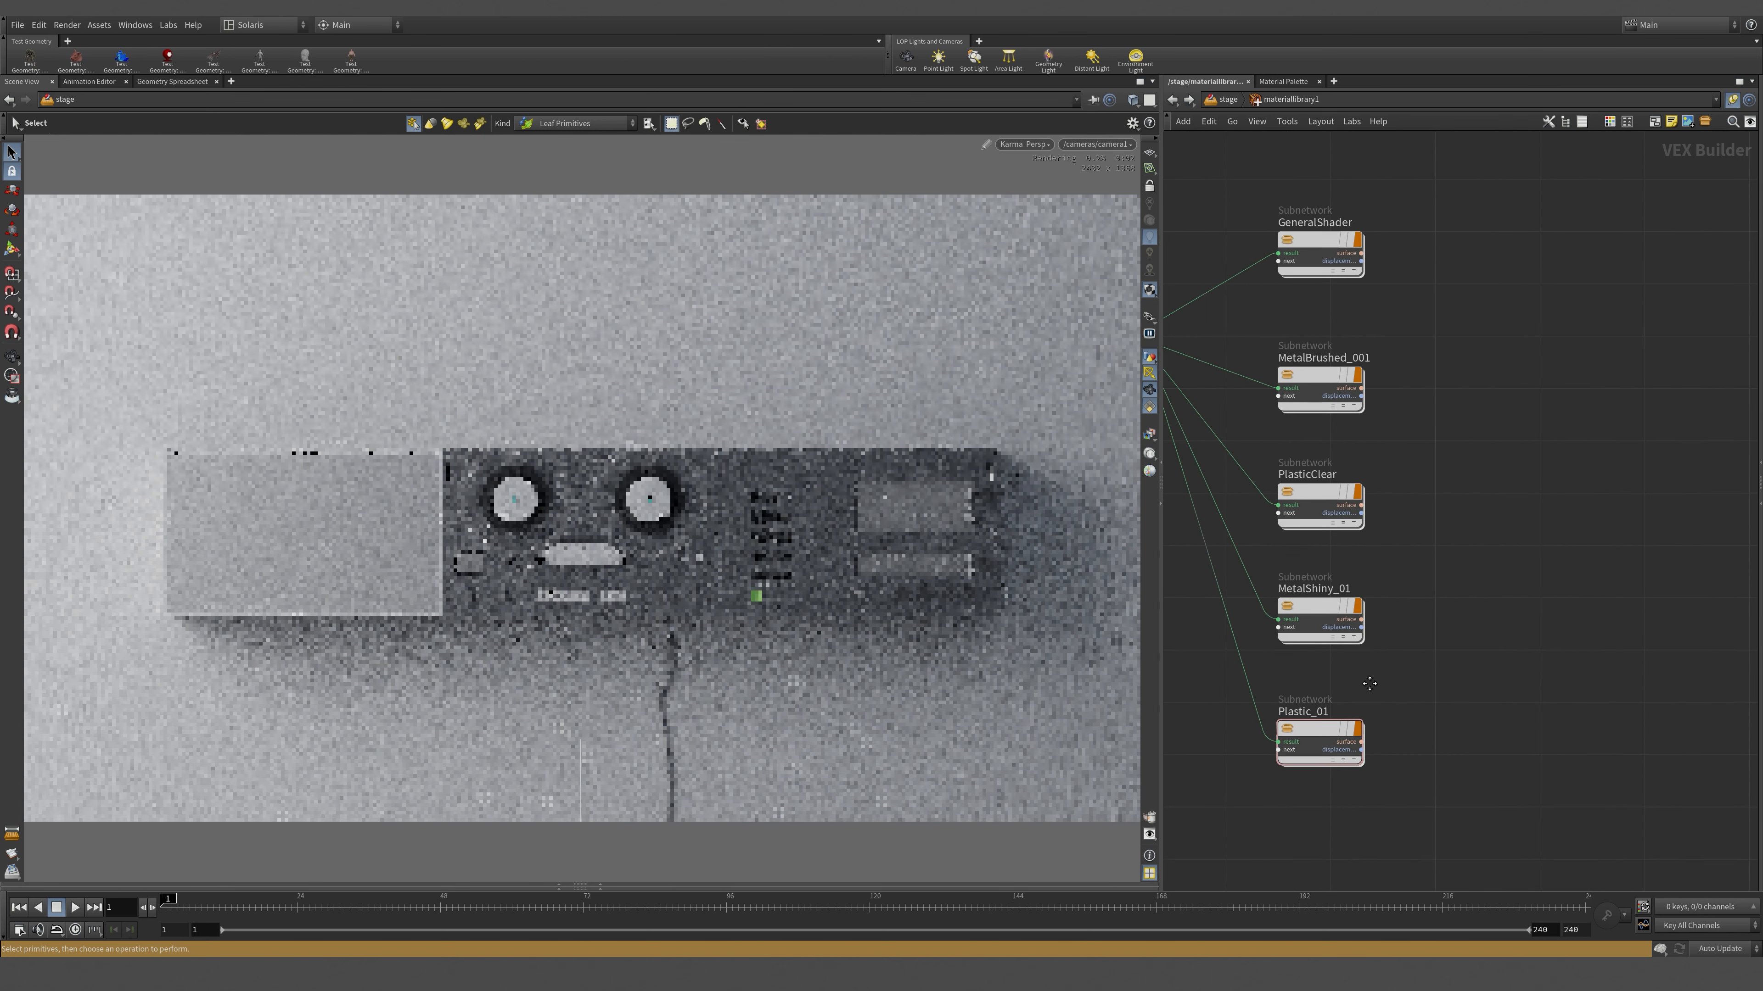
pyautogui.keyDown('alt'); pyautogui.moveTo(1328, 483); pyautogui.dragTo(1510, 483); pyautogui.keyUp('alt')
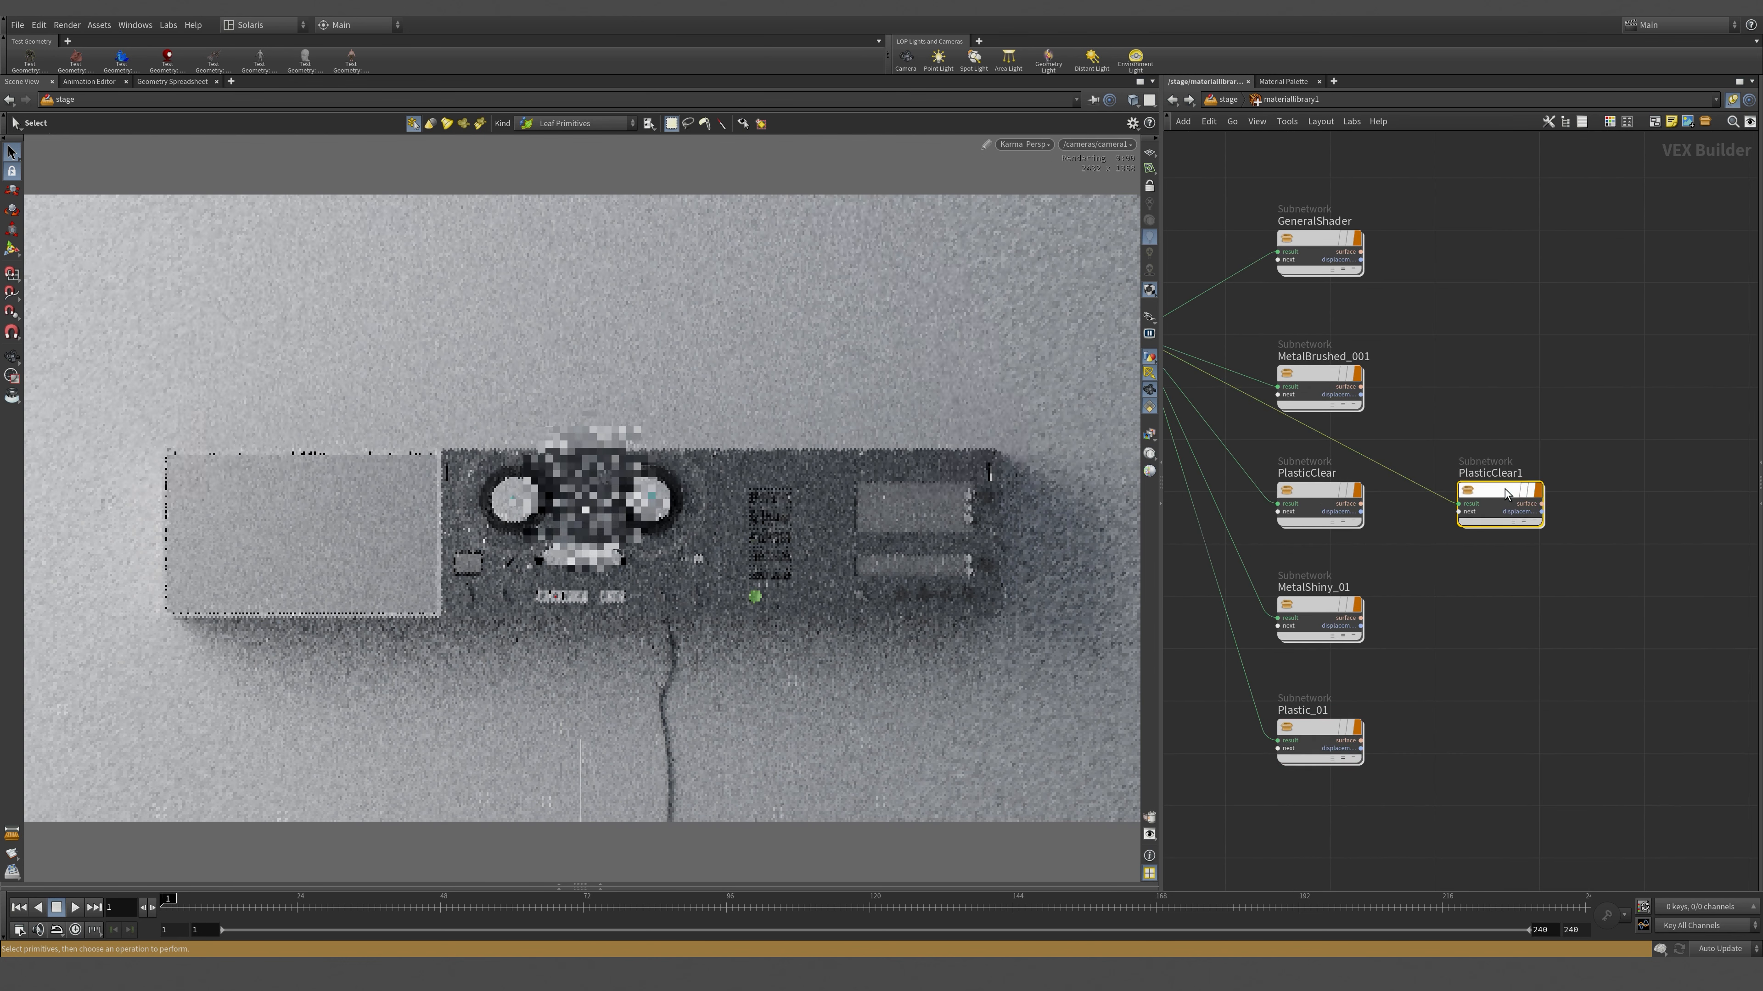
pyautogui.doubleClick(1510, 475)
pyautogui.click(1480, 475)
pyautogui.press('Delete')
pyautogui.press('Delete')
pyautogui.press('Delete')
pyautogui.press('Delete')
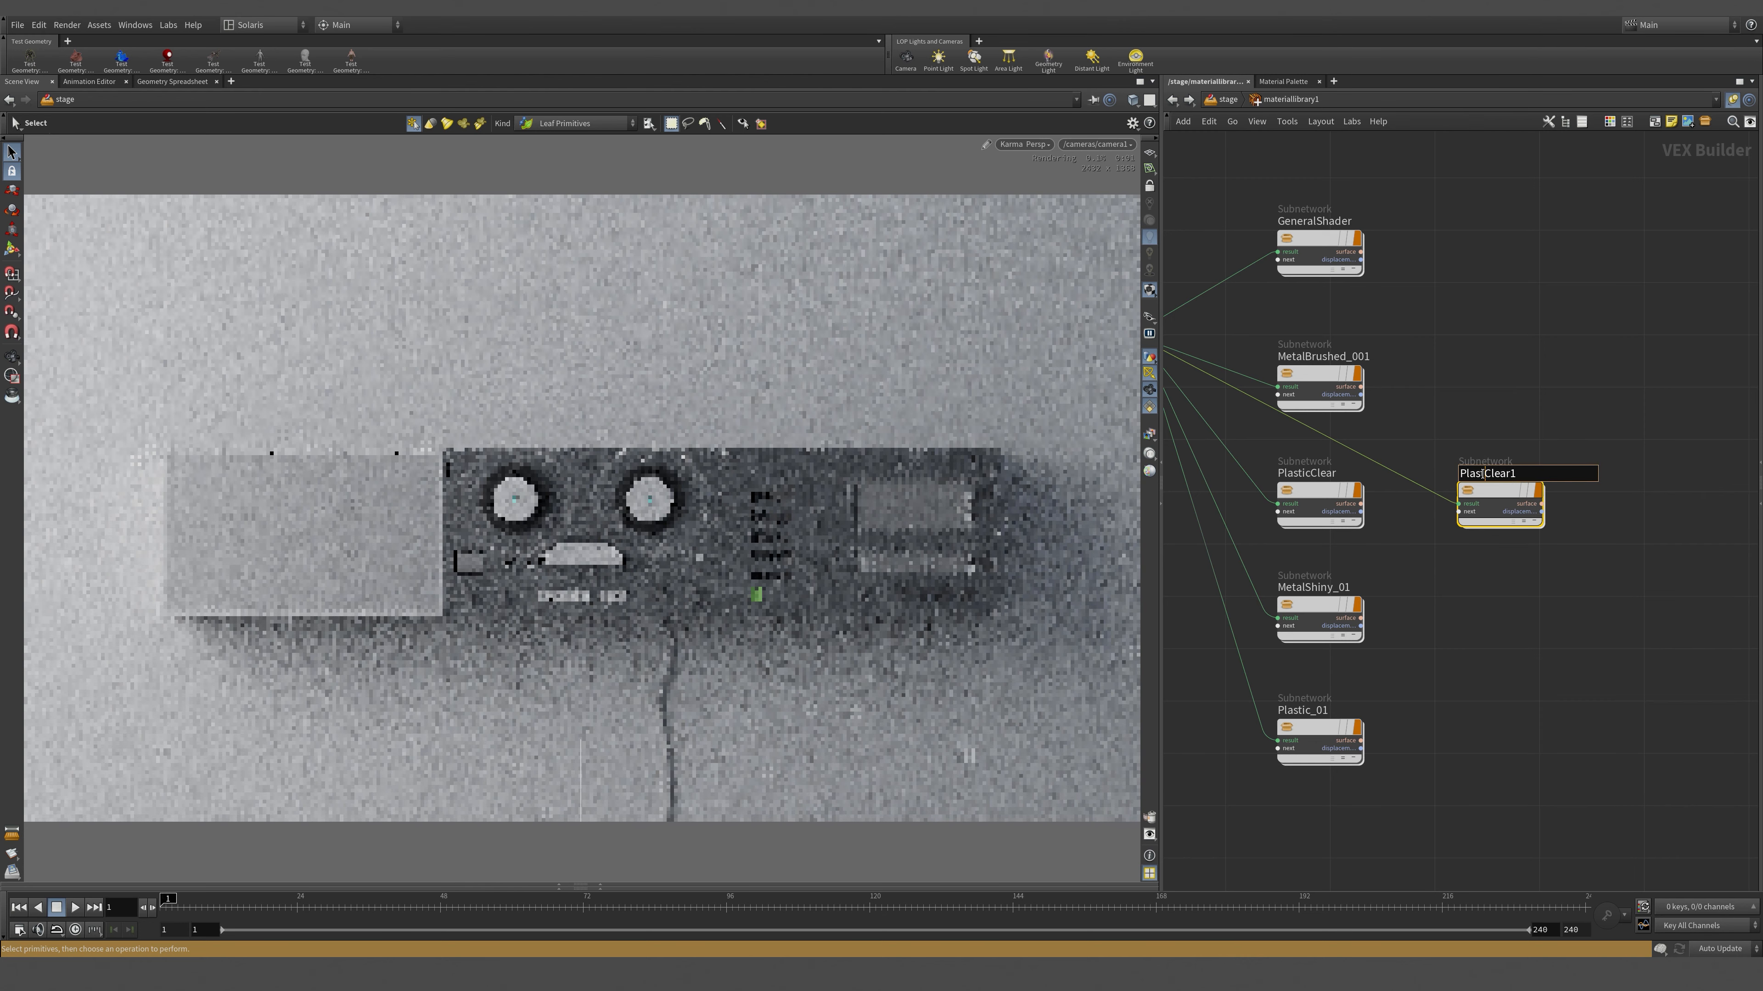
pyautogui.press('BackSpace')
pyautogui.press('BackSpace')
pyautogui.press('BackSpace')
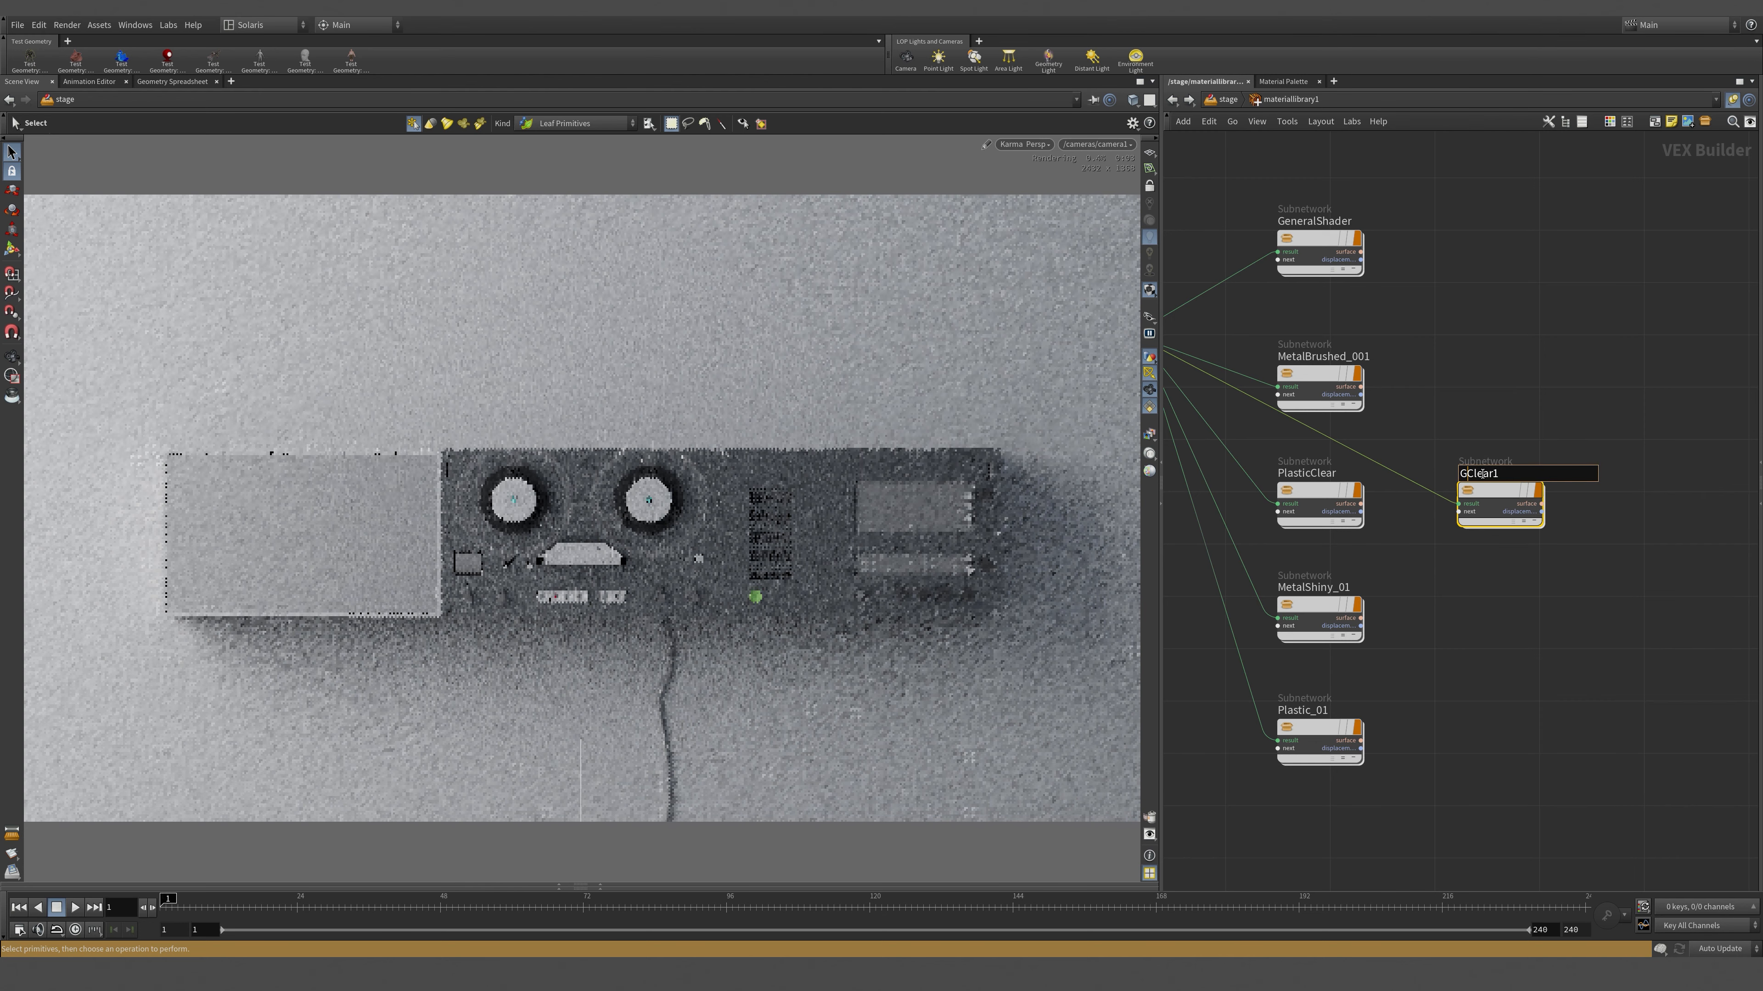
pyautogui.write('Glass')
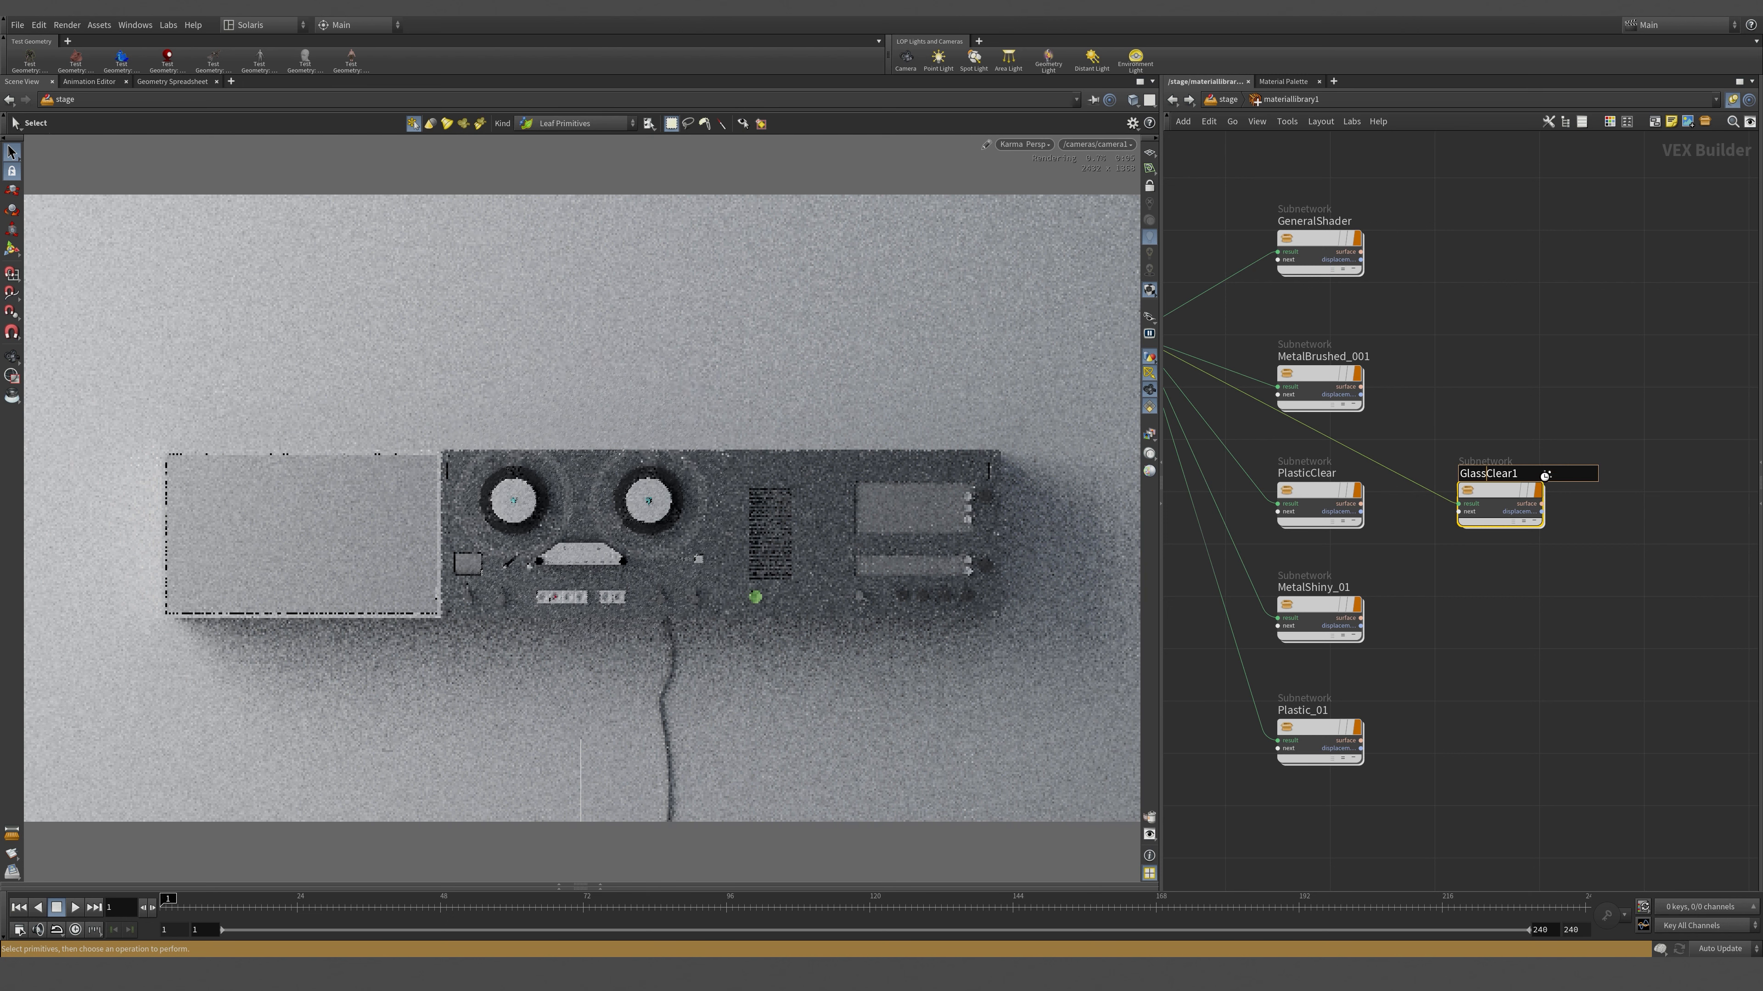
pyautogui.press('BackSpace')
pyautogui.press('Return')
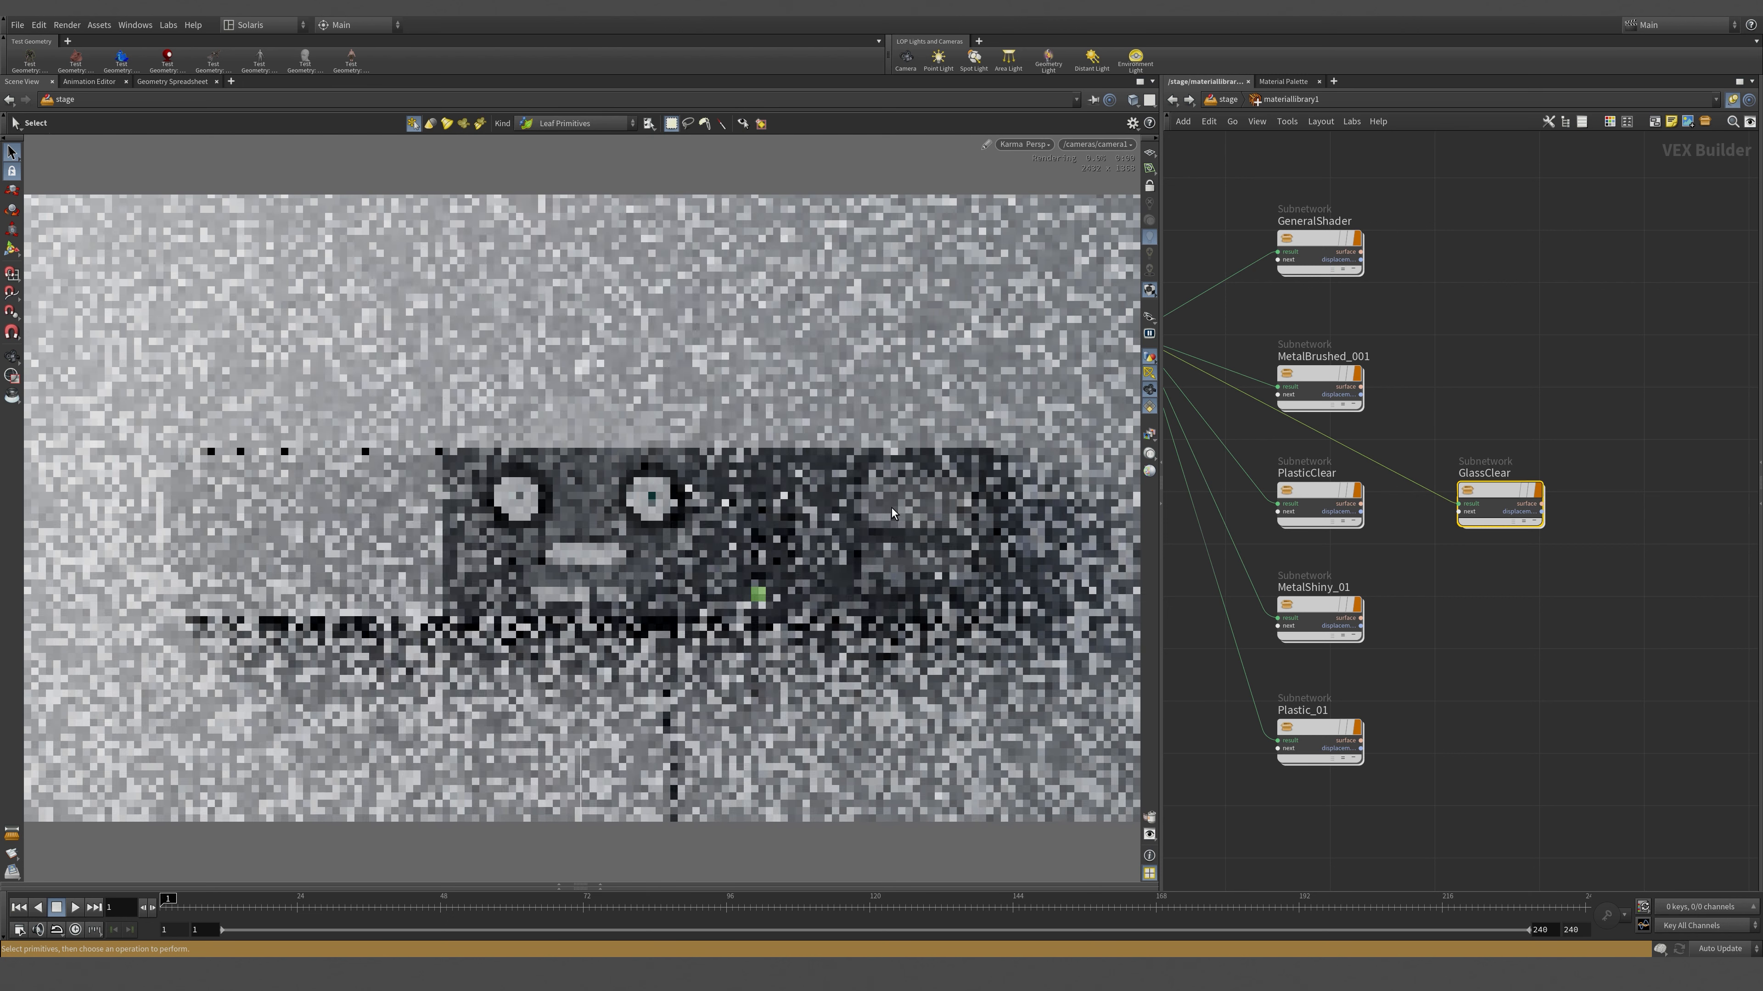
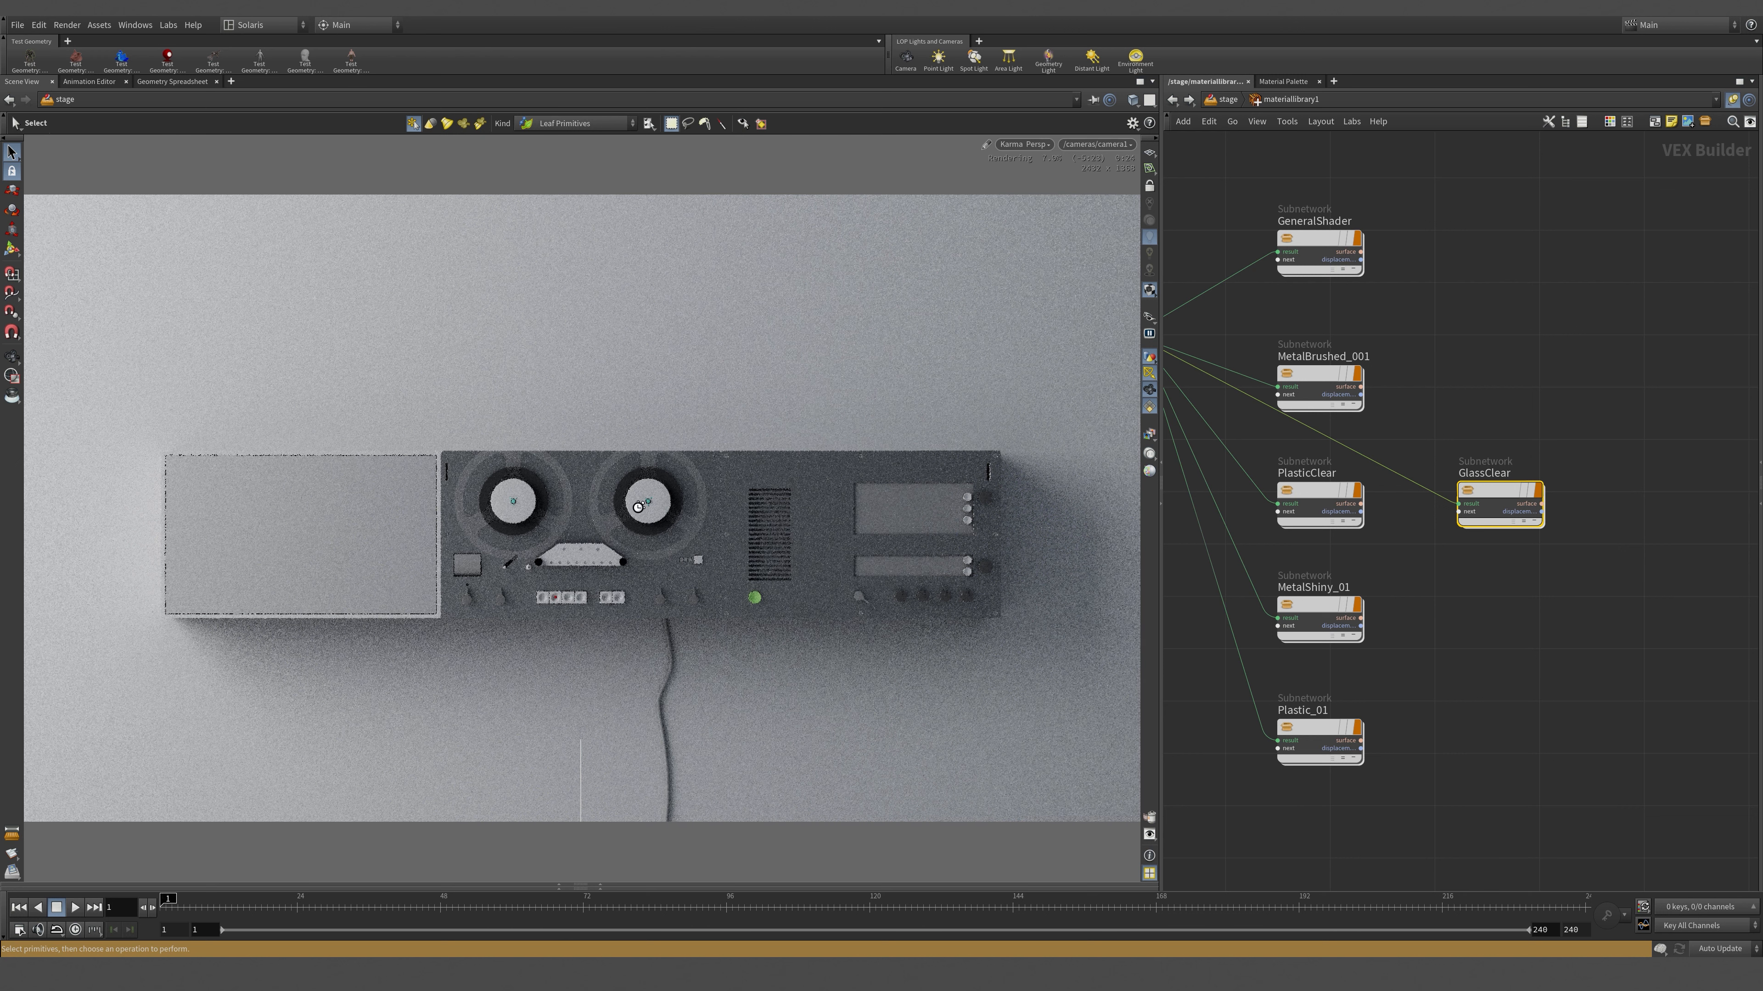
# - Move the GlassClear subnetwork into the shader column between GeneralShader and MetalBrushed_001
pyautogui.moveTo(1469, 349); pyautogui.dragTo(1565, 339, button='middle')
pyautogui.moveTo(1611, 501); pyautogui.dragTo(1426, 315)
pyautogui.moveTo(1704, 515); pyautogui.dragTo(1675, 368, button='middle')
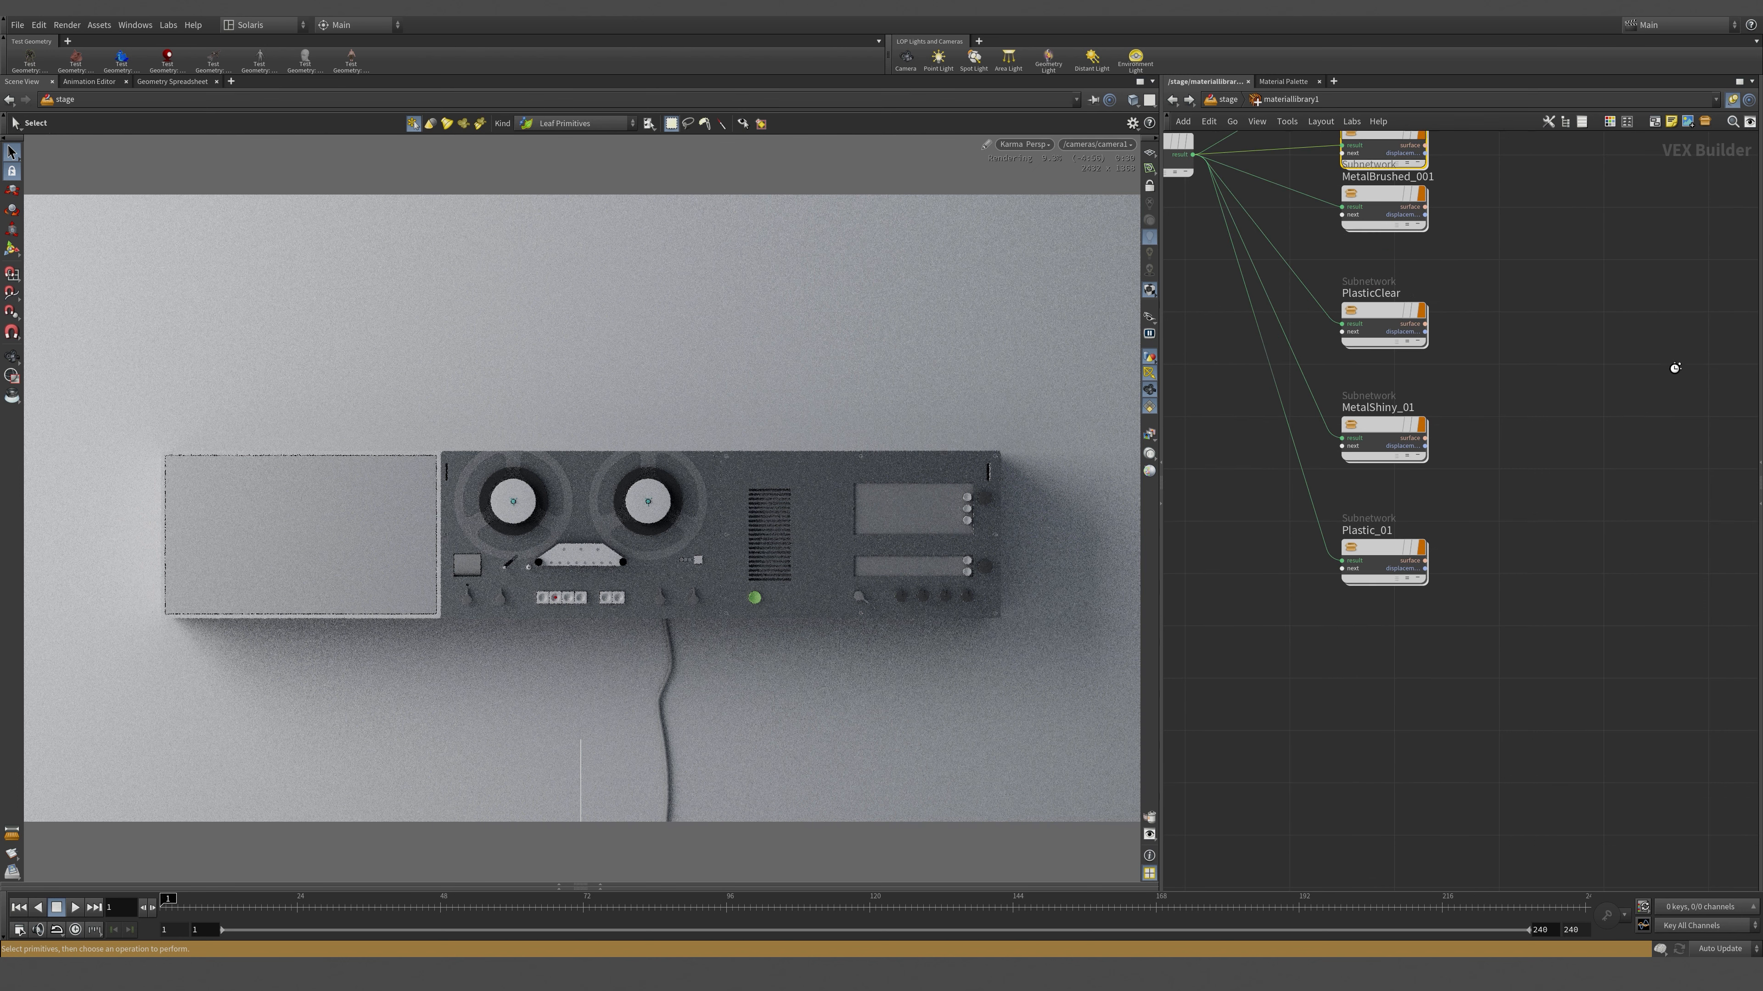
pyautogui.moveTo(1574, 313); pyautogui.dragTo(1593, 437, button='middle')
pyautogui.moveTo(1615, 324); pyautogui.dragTo(1617, 443, button='middle')
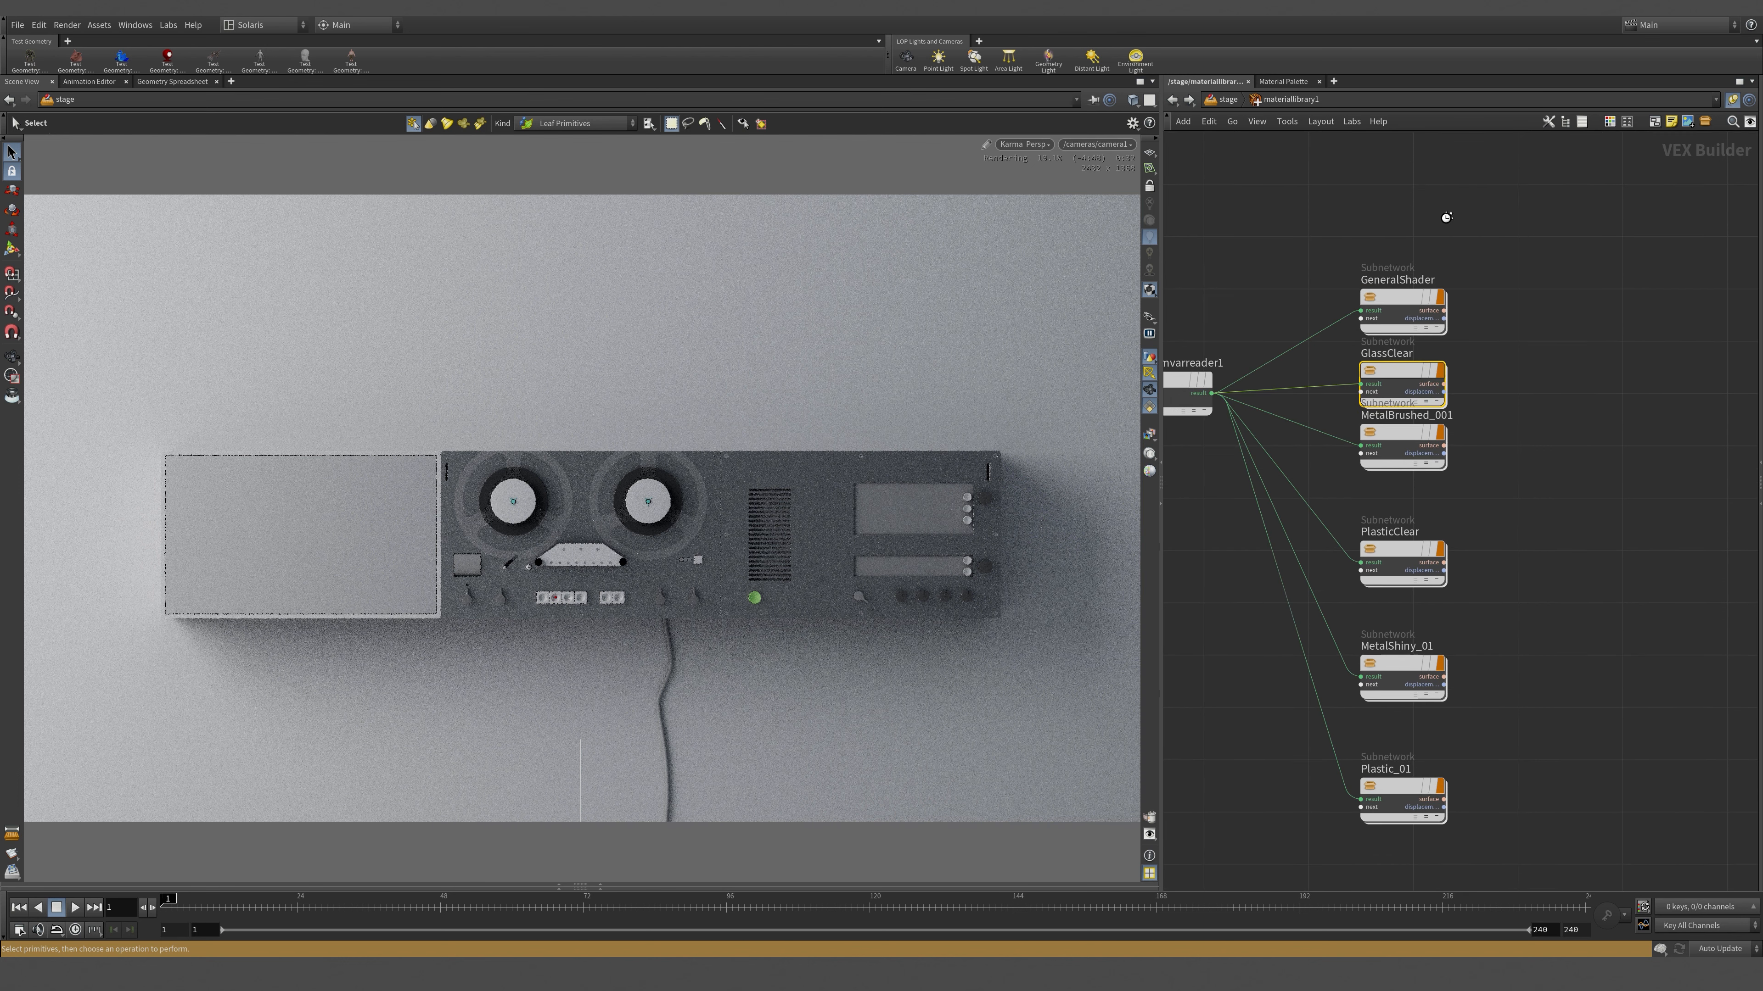
# - Select all six shader subnetworks and space them evenly in a tighter vertical column
pyautogui.moveTo(1384, 206); pyautogui.dragTo(1474, 828)
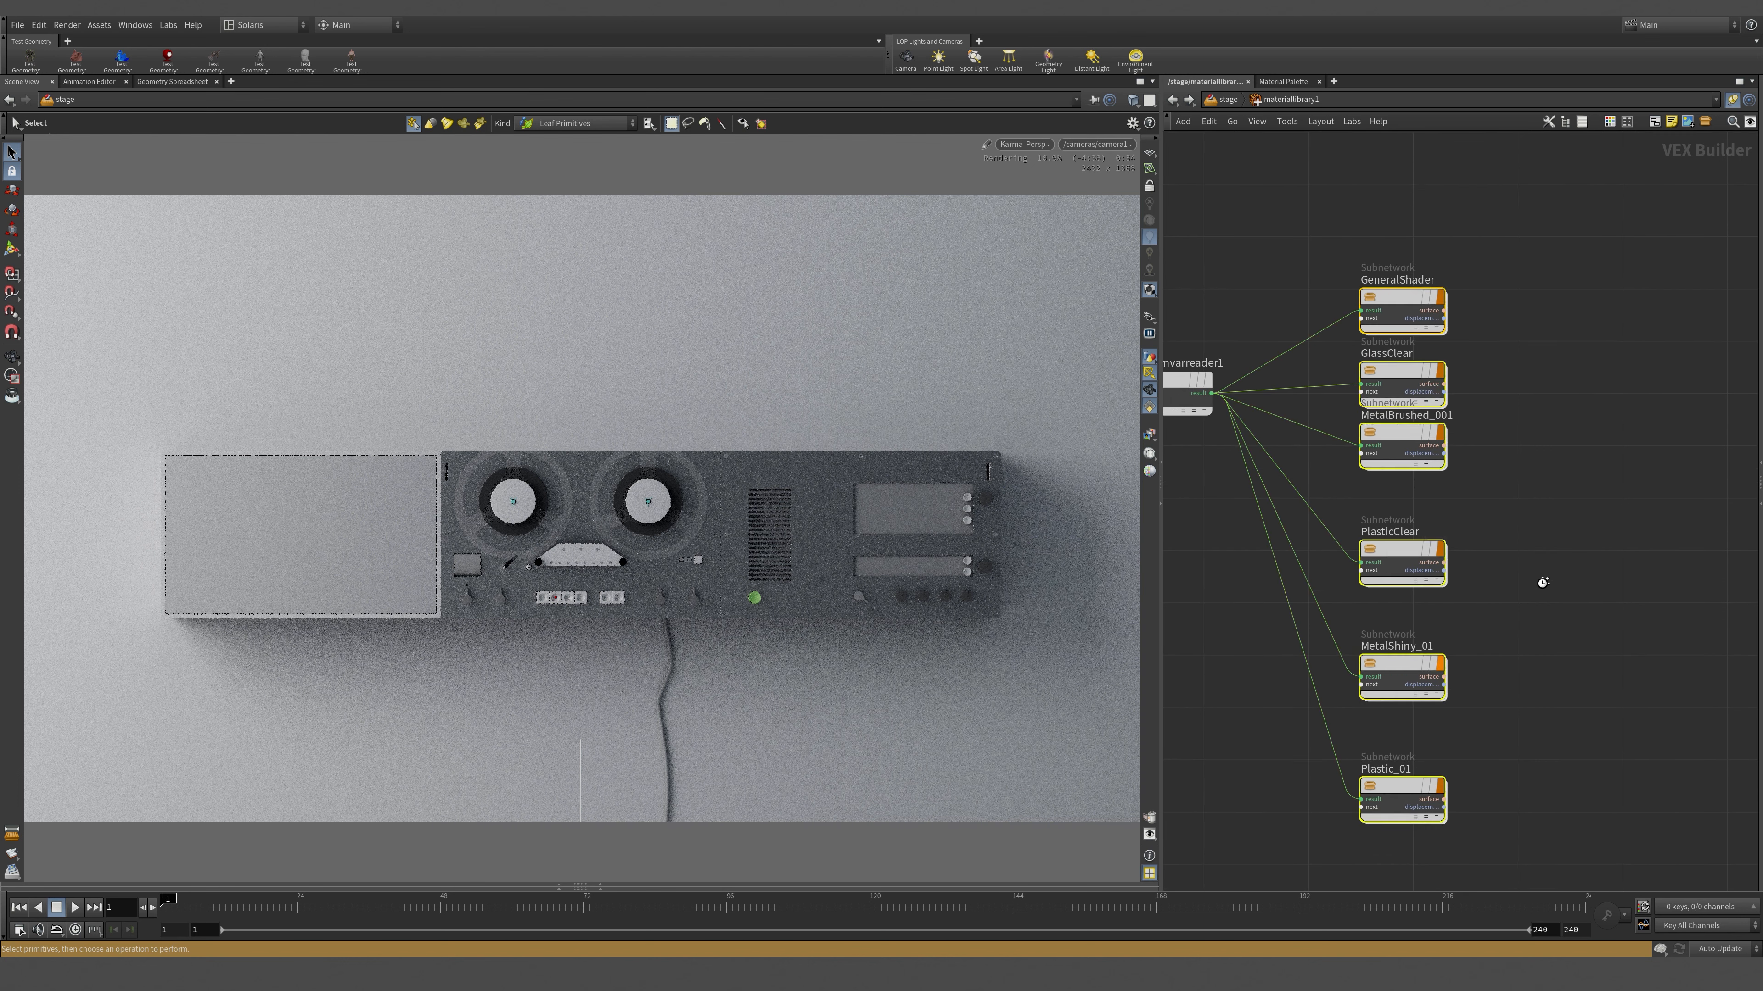
pyautogui.moveTo(1562, 507); pyautogui.dragTo(1641, 320, button='middle')
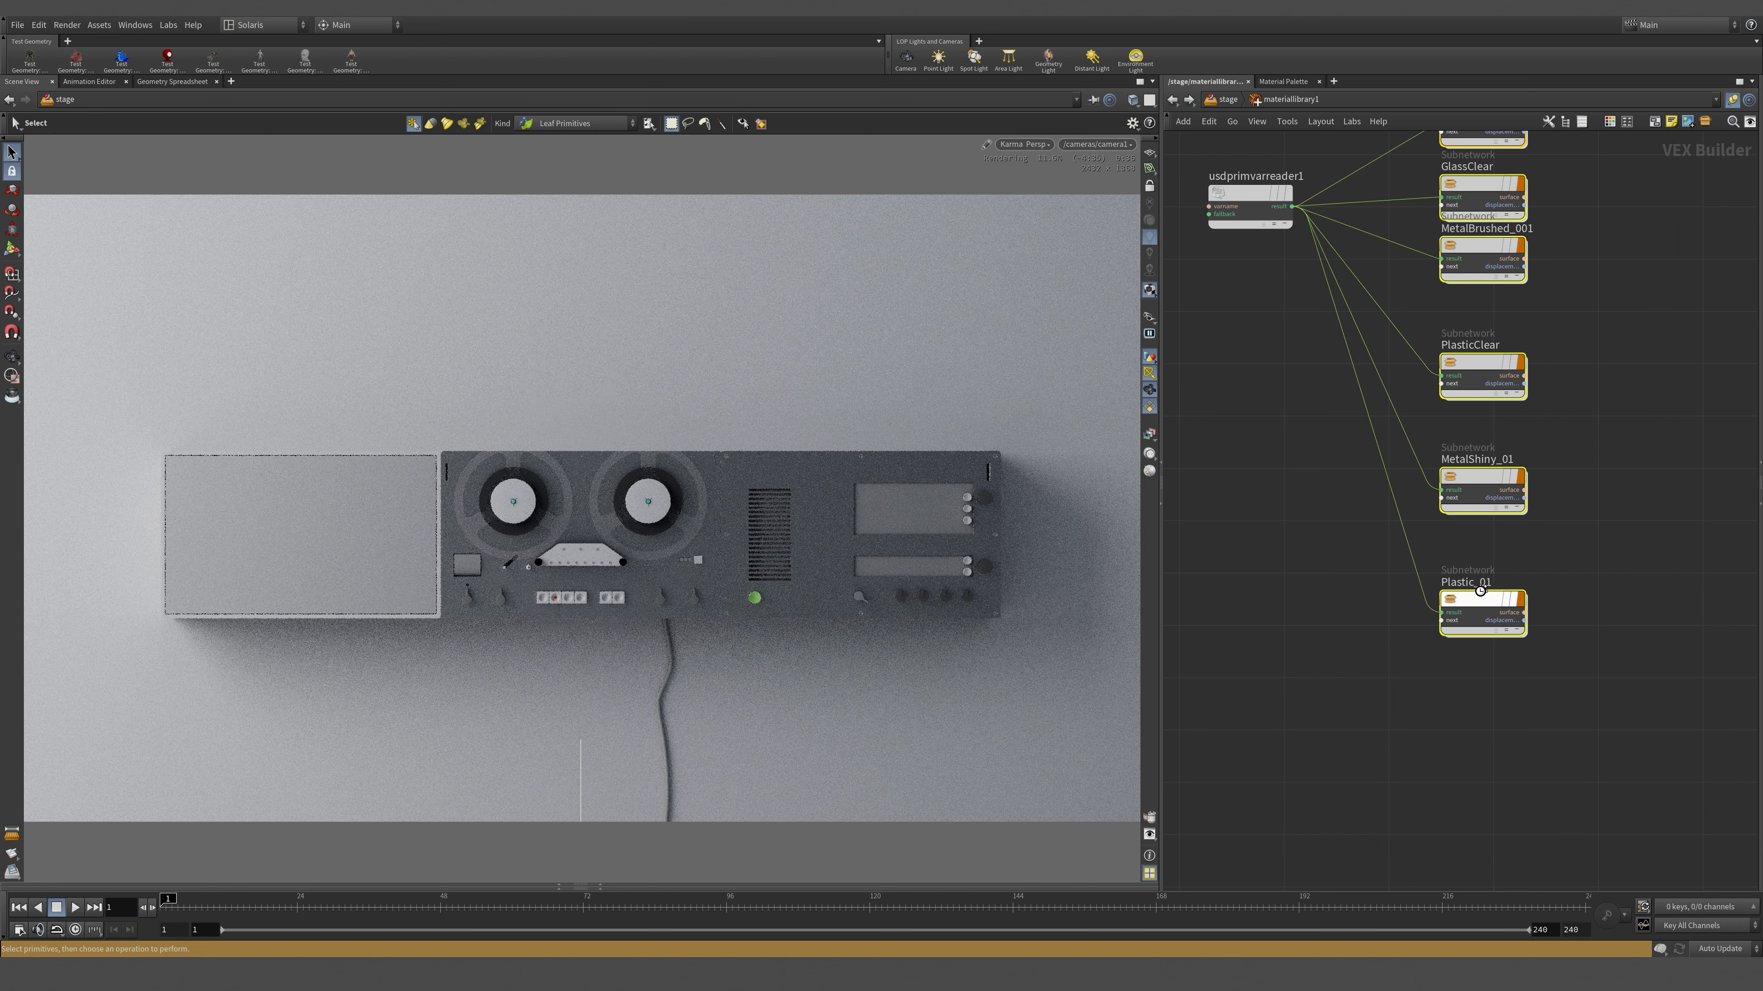
pyautogui.hotkey('shift', 'a')
pyautogui.keyDown('shift'); pyautogui.moveTo(1481, 602); pyautogui.dragTo(1483, 470); pyautogui.keyUp('shift')
# - Reposition the usdprimvarreader1 node beside the middle of the shader column and save the scene
pyautogui.moveTo(1410, 496); pyautogui.dragTo(1536, 562, button='middle')
pyautogui.moveTo(1381, 274); pyautogui.dragTo(1313, 550)
pyautogui.hotkey('ctrl', 's')
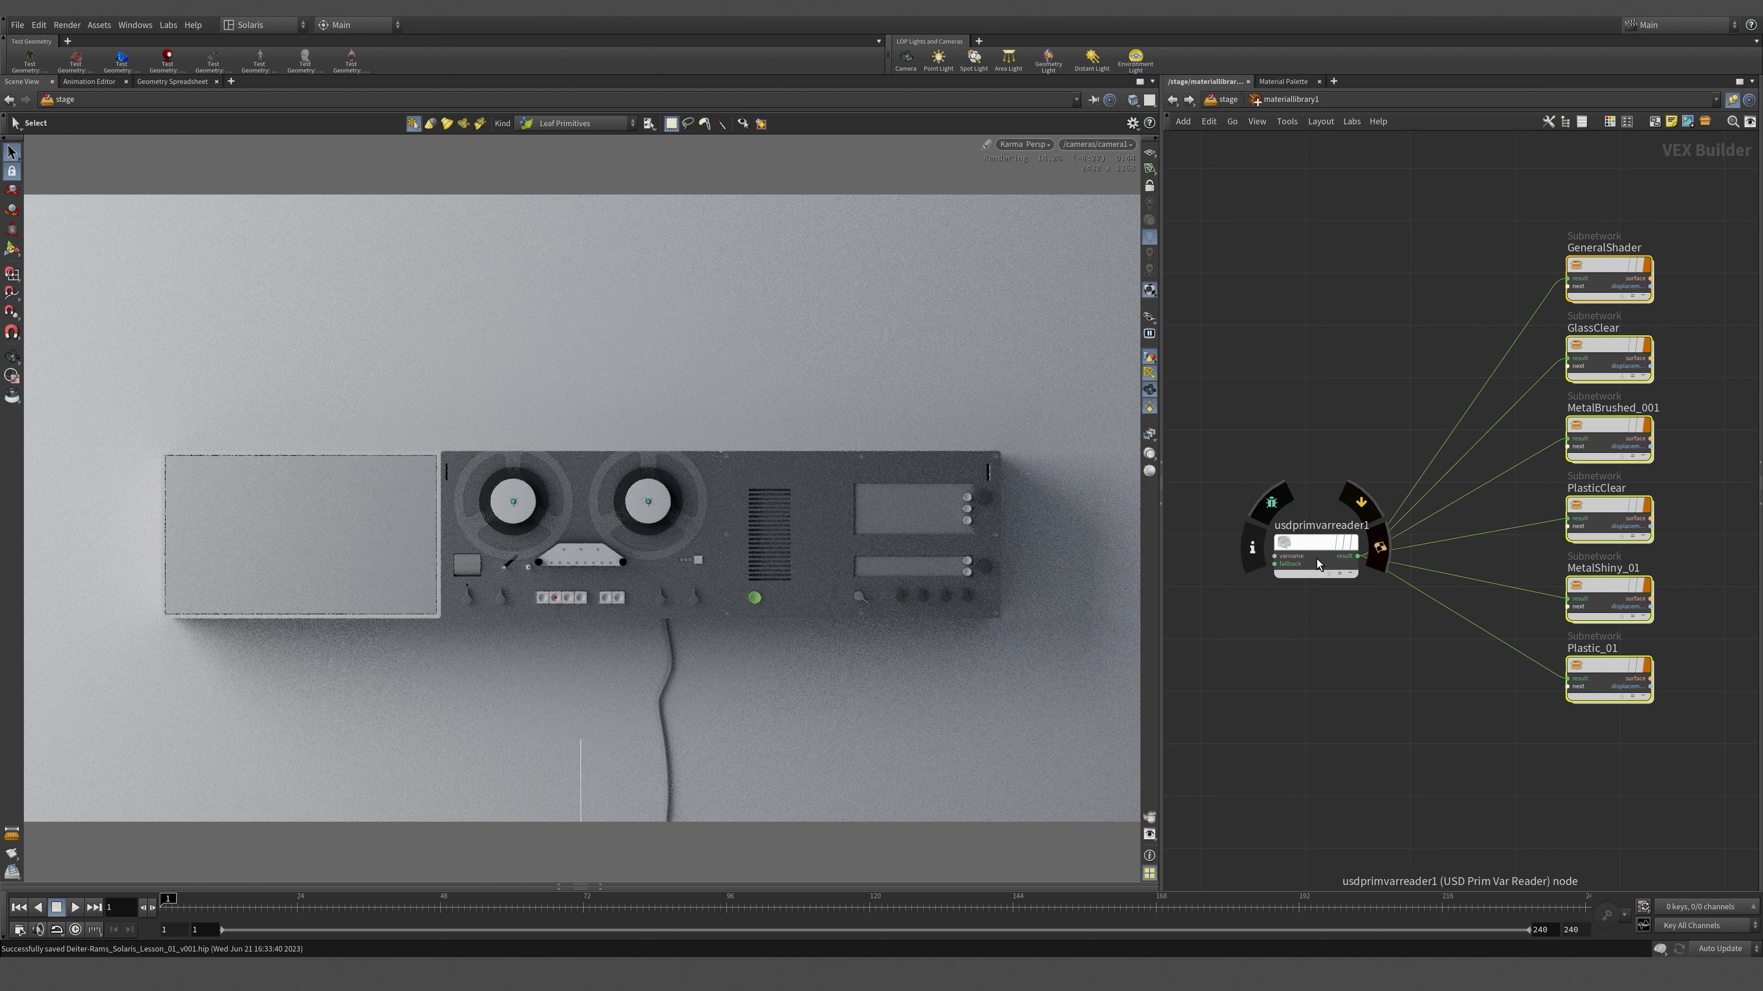
pyautogui.moveTo(1318, 562); pyautogui.dragTo(1300, 531)
# - Duplicate all six shader subnetworks and place the copies in a column below Plastic_01
pyautogui.moveTo(1315, 733); pyautogui.dragTo(1309, 722, button='middle')
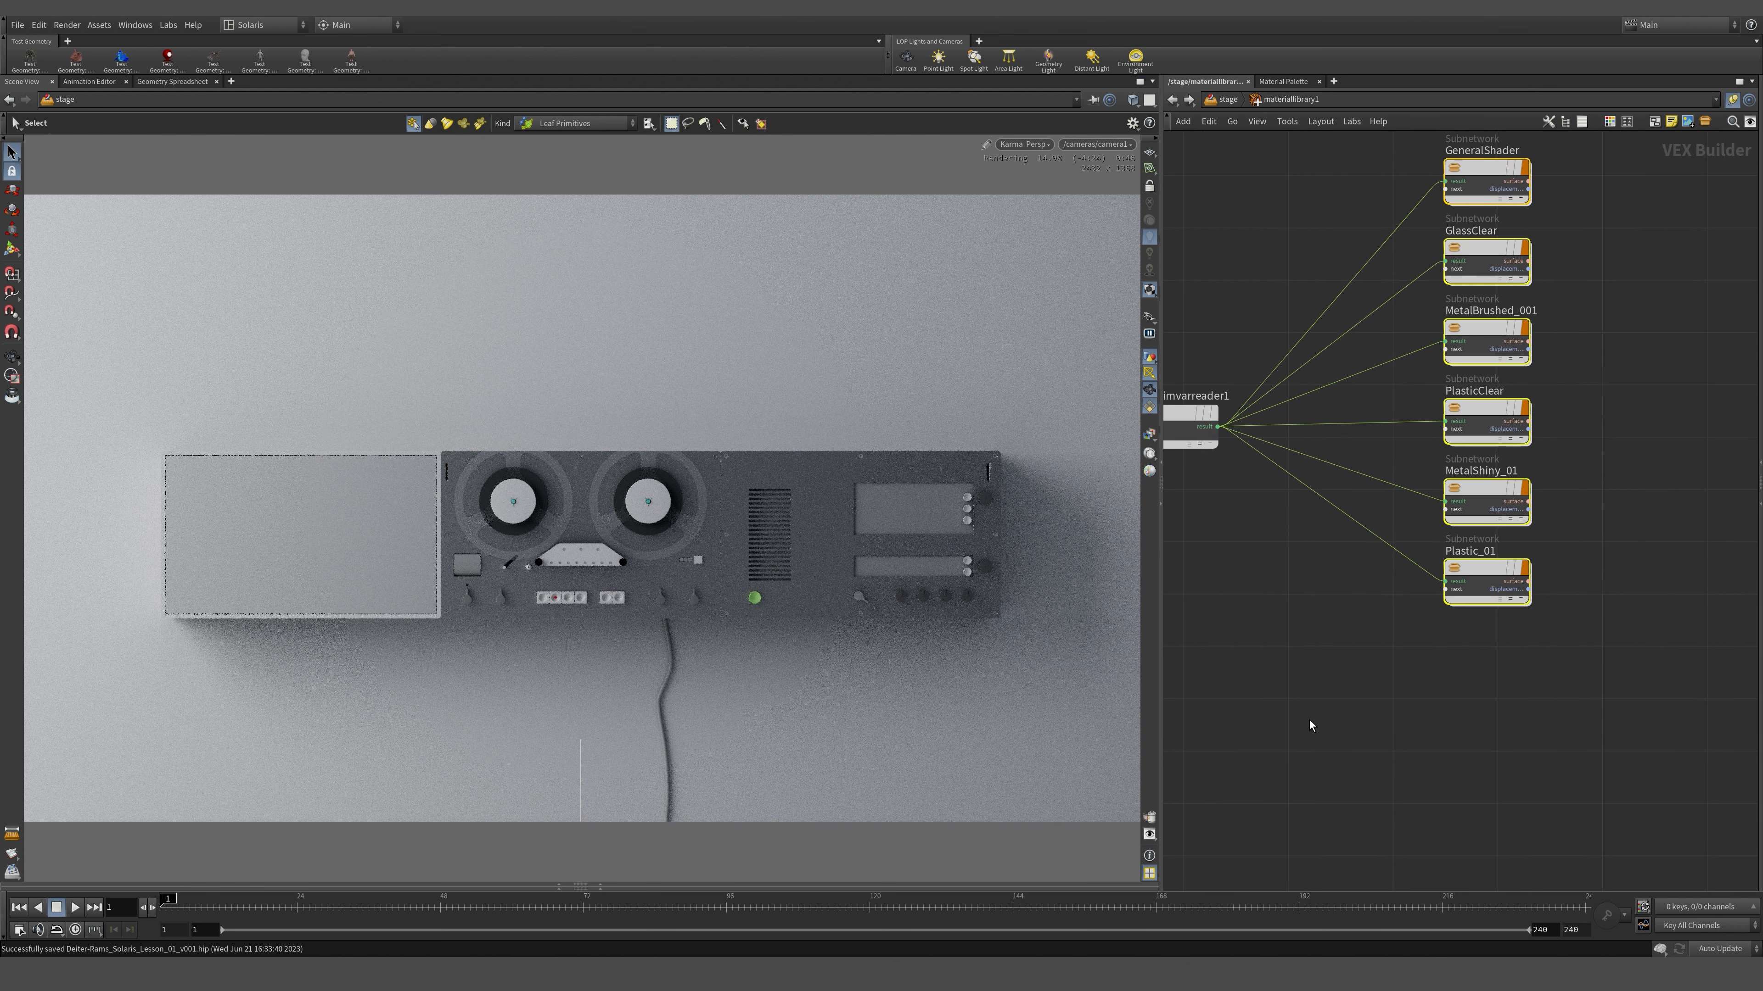
pyautogui.moveTo(1661, 511); pyautogui.dragTo(1524, 461, button='middle')
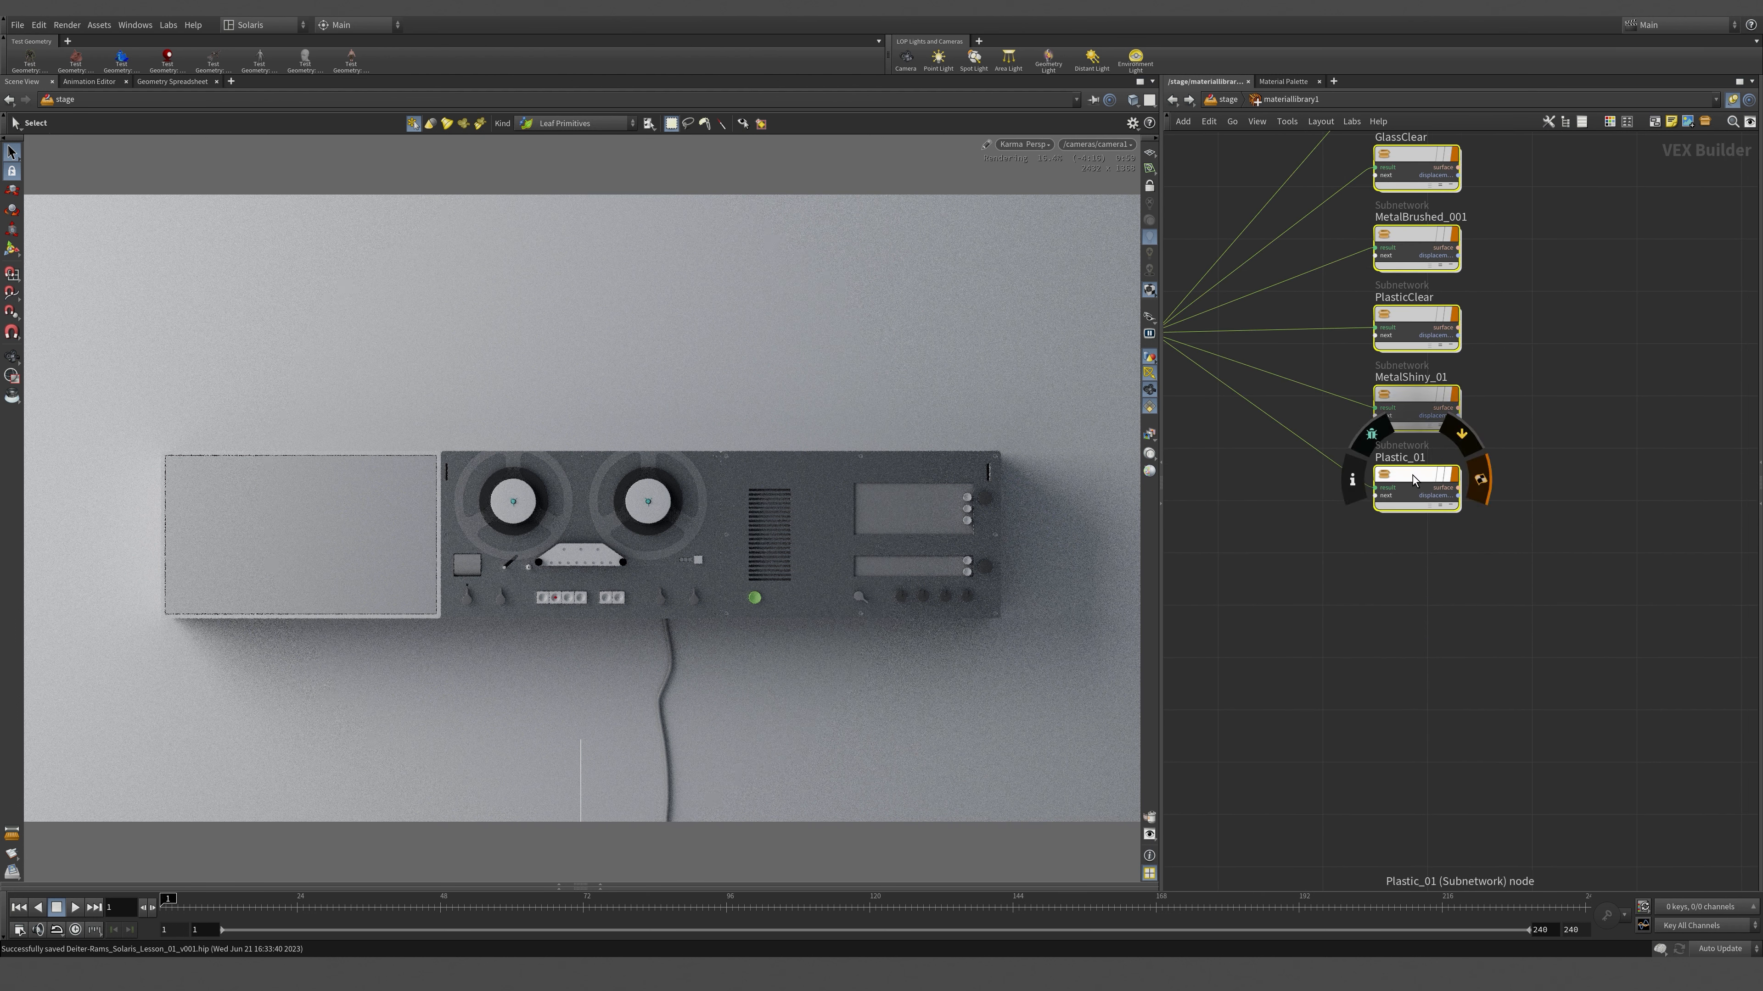
pyautogui.keyDown('alt'); pyautogui.moveTo(1410, 475); pyautogui.dragTo(1424, 553); pyautogui.keyUp('alt')
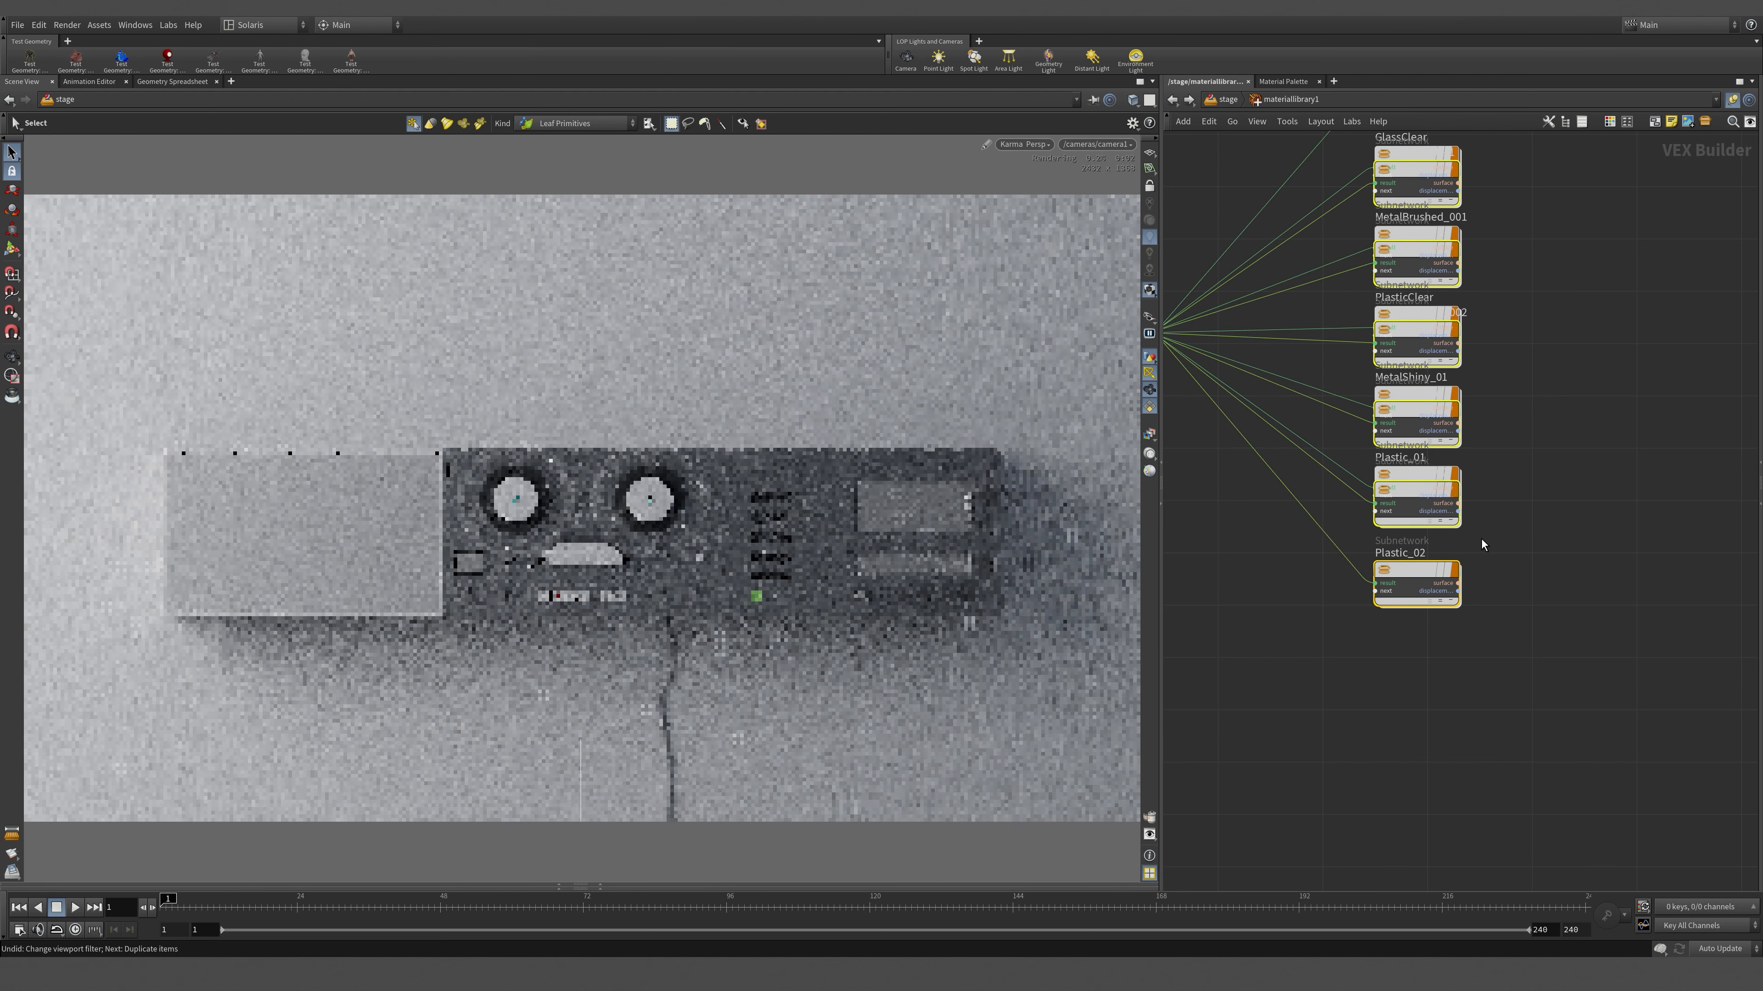
pyautogui.scroll(-3, 1482, 538)
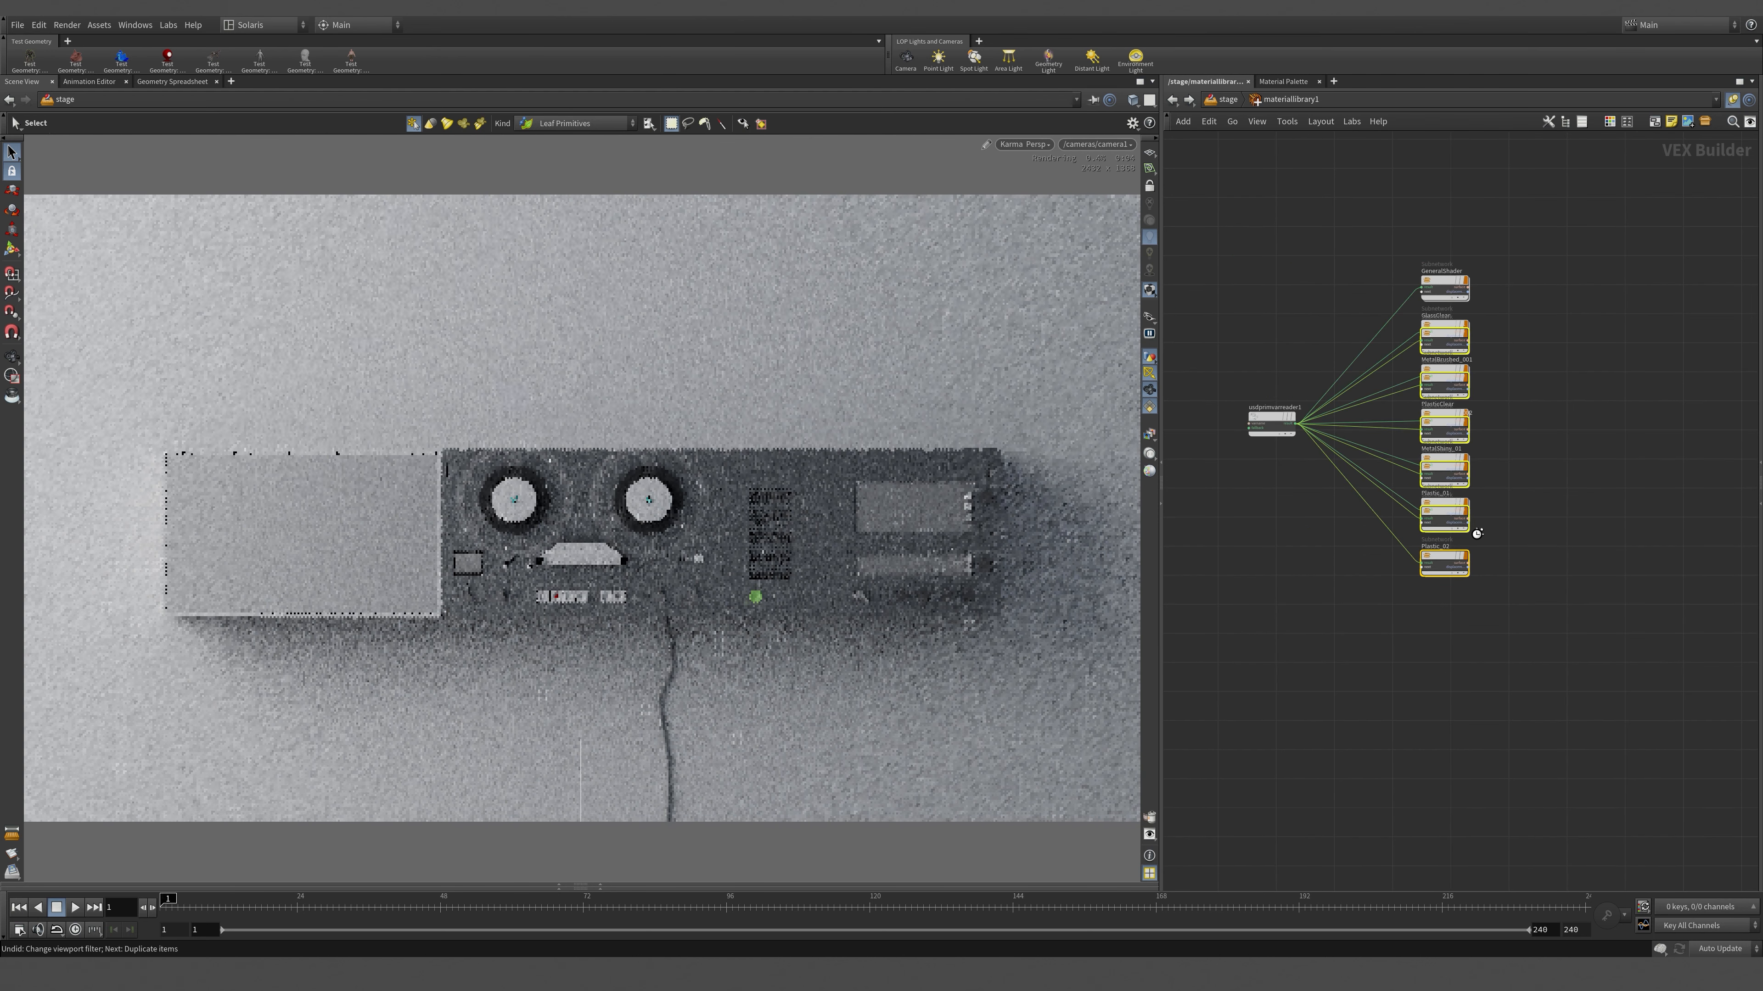
pyautogui.press('z')
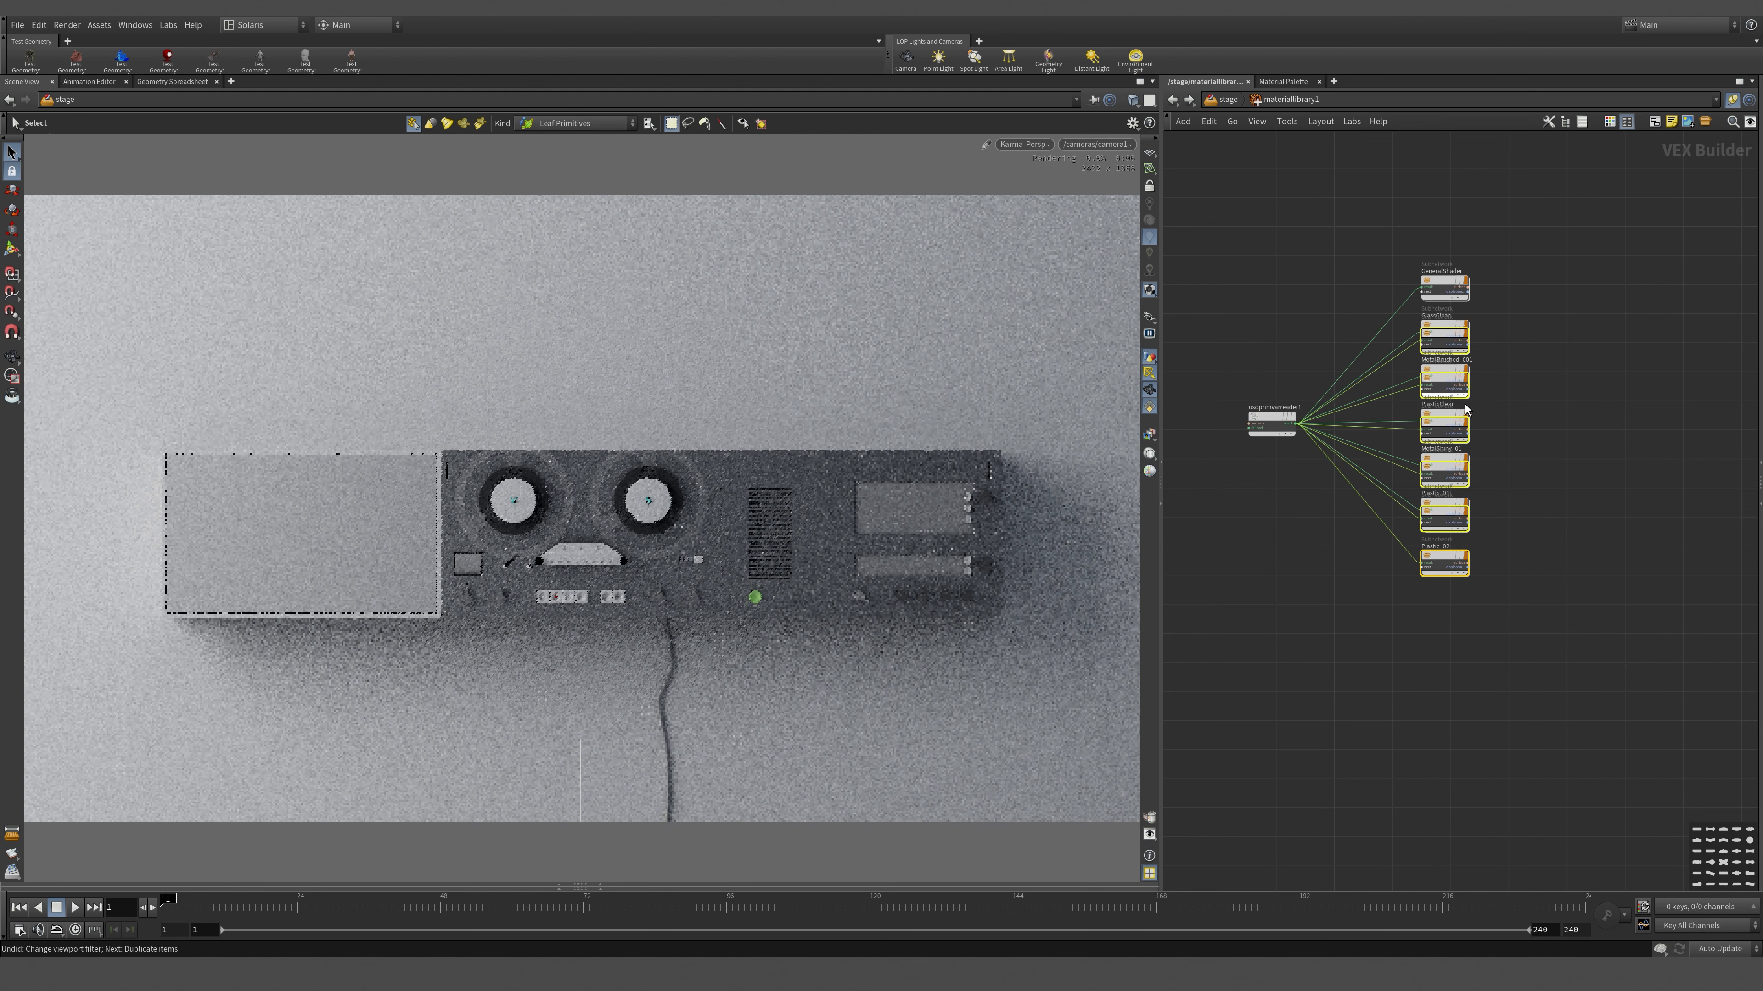
pyautogui.moveTo(1447, 378); pyautogui.dragTo(1443, 596)
pyautogui.scroll(4, 1443, 596)
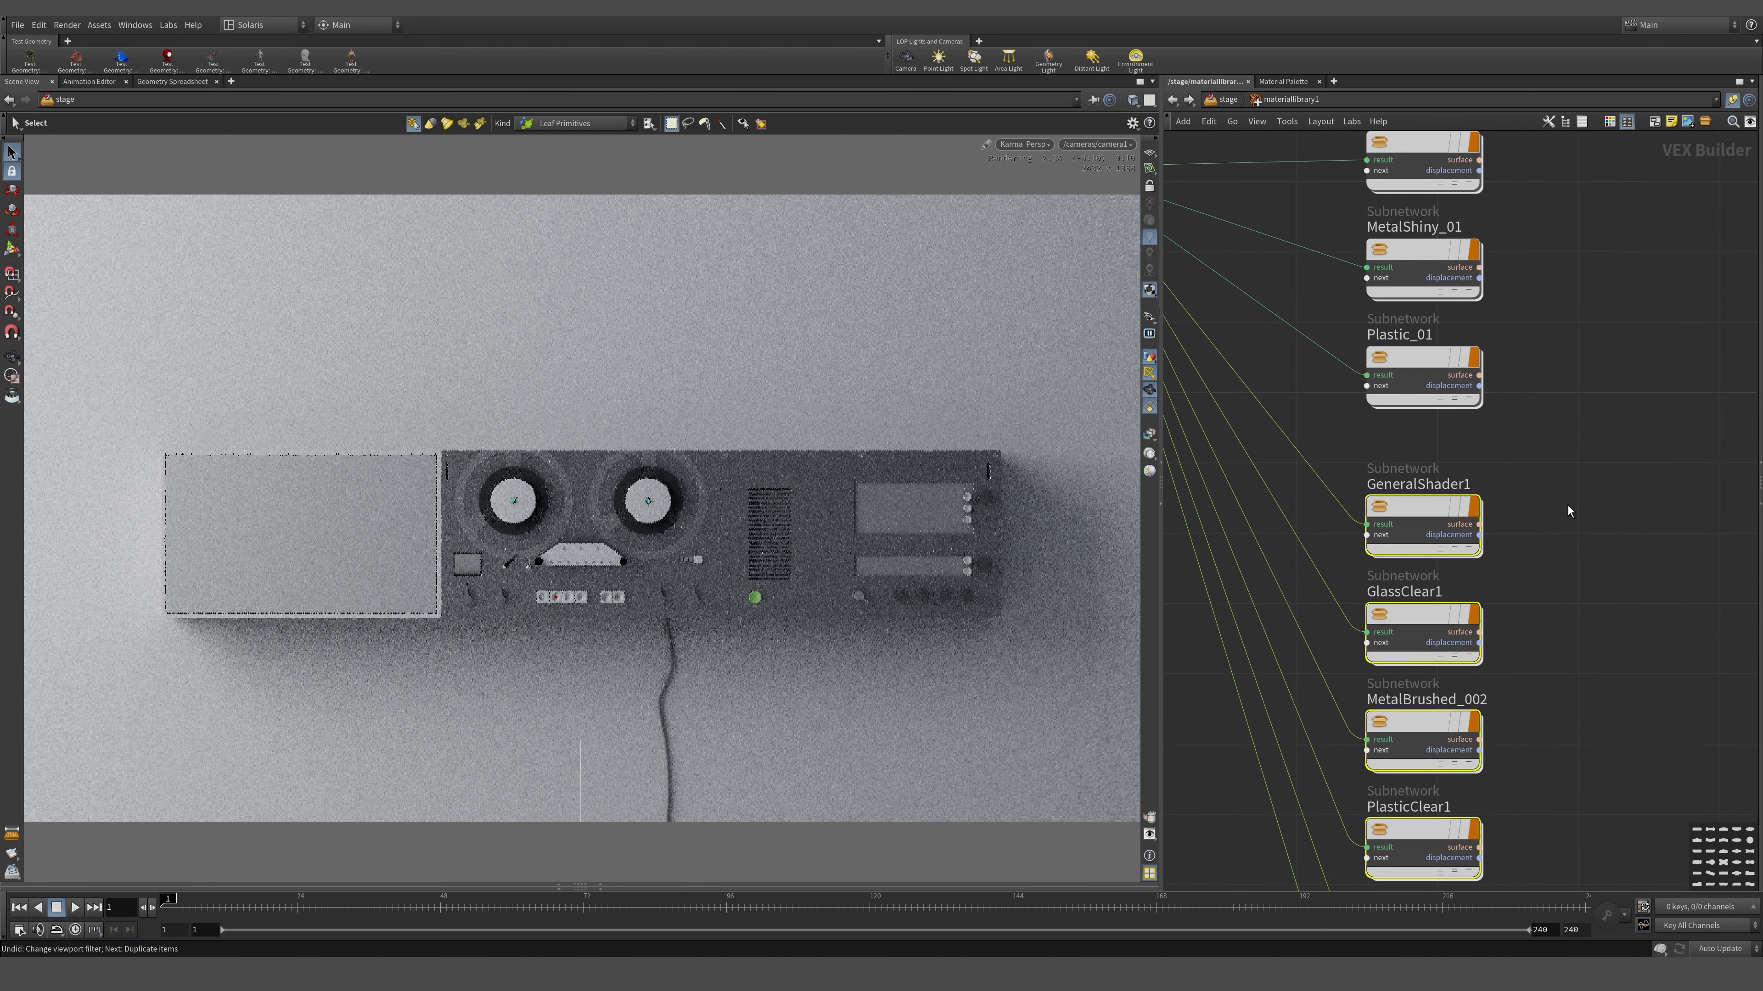
# - Delete the duplicated shader subnetworks below GeneralShader1, keeping only that one copy
pyautogui.doubleClick(1460, 485)
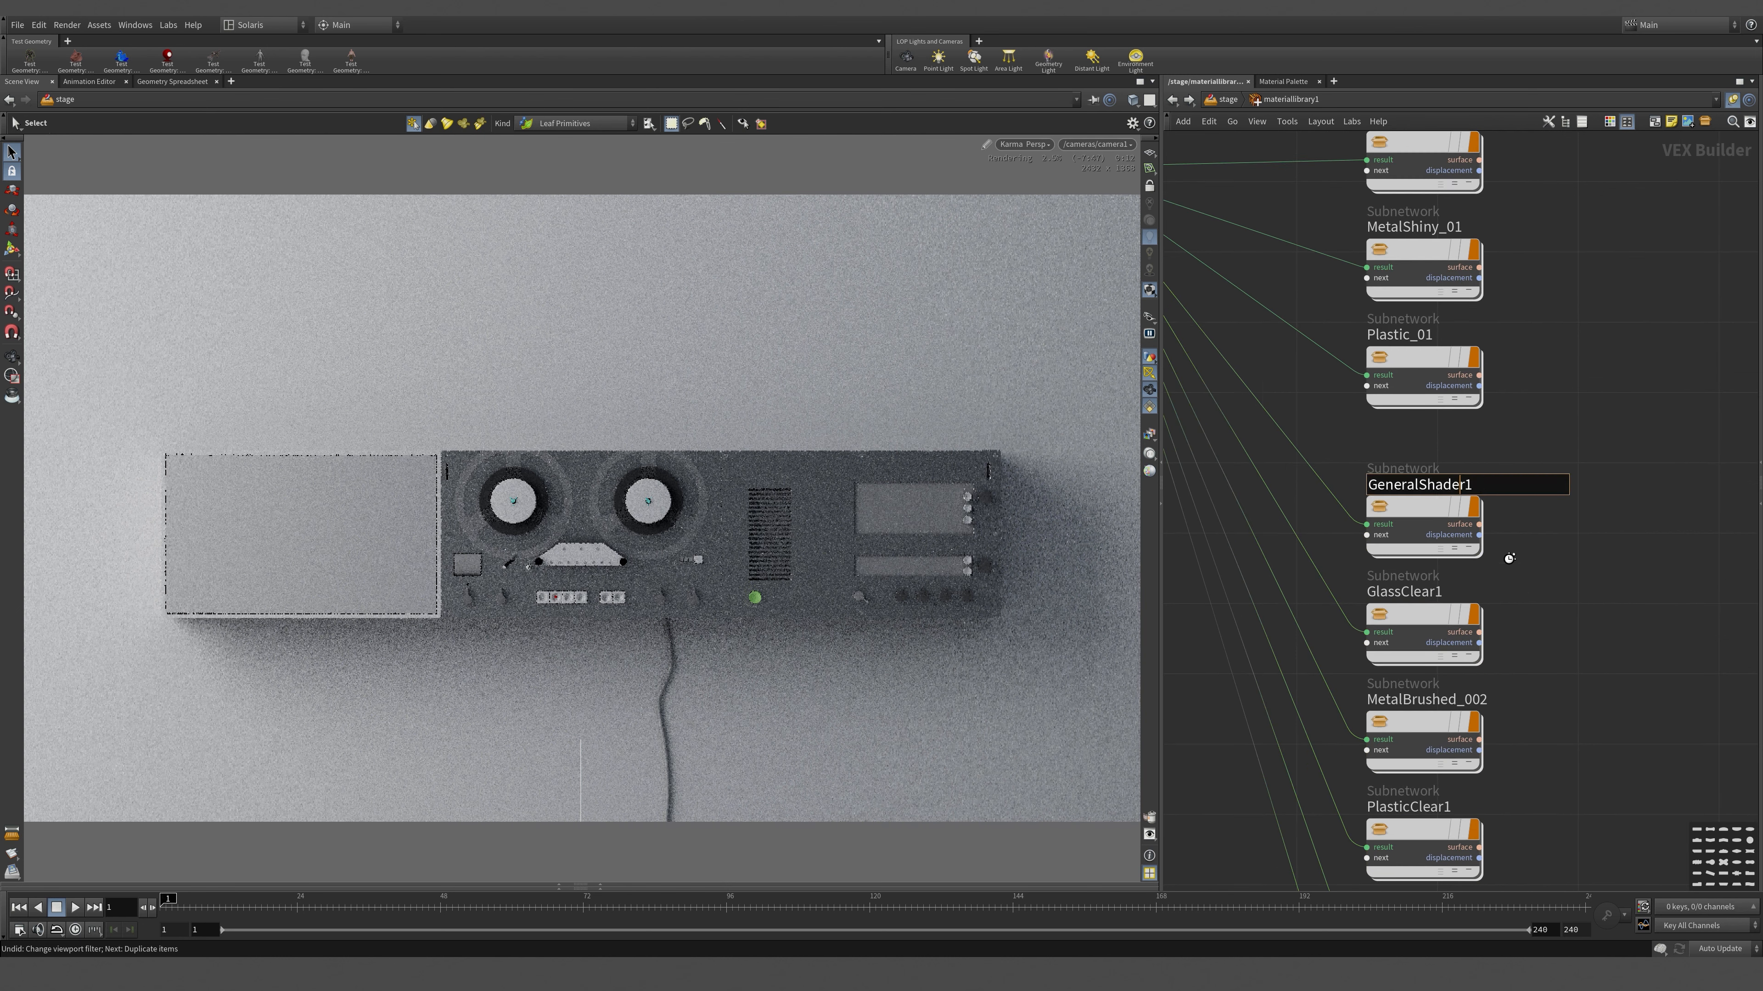
pyautogui.moveTo(1520, 598); pyautogui.dragTo(1488, 421, button='middle')
pyautogui.scroll(-5, 1488, 421)
pyautogui.moveTo(1451, 419); pyautogui.dragTo(1448, 600)
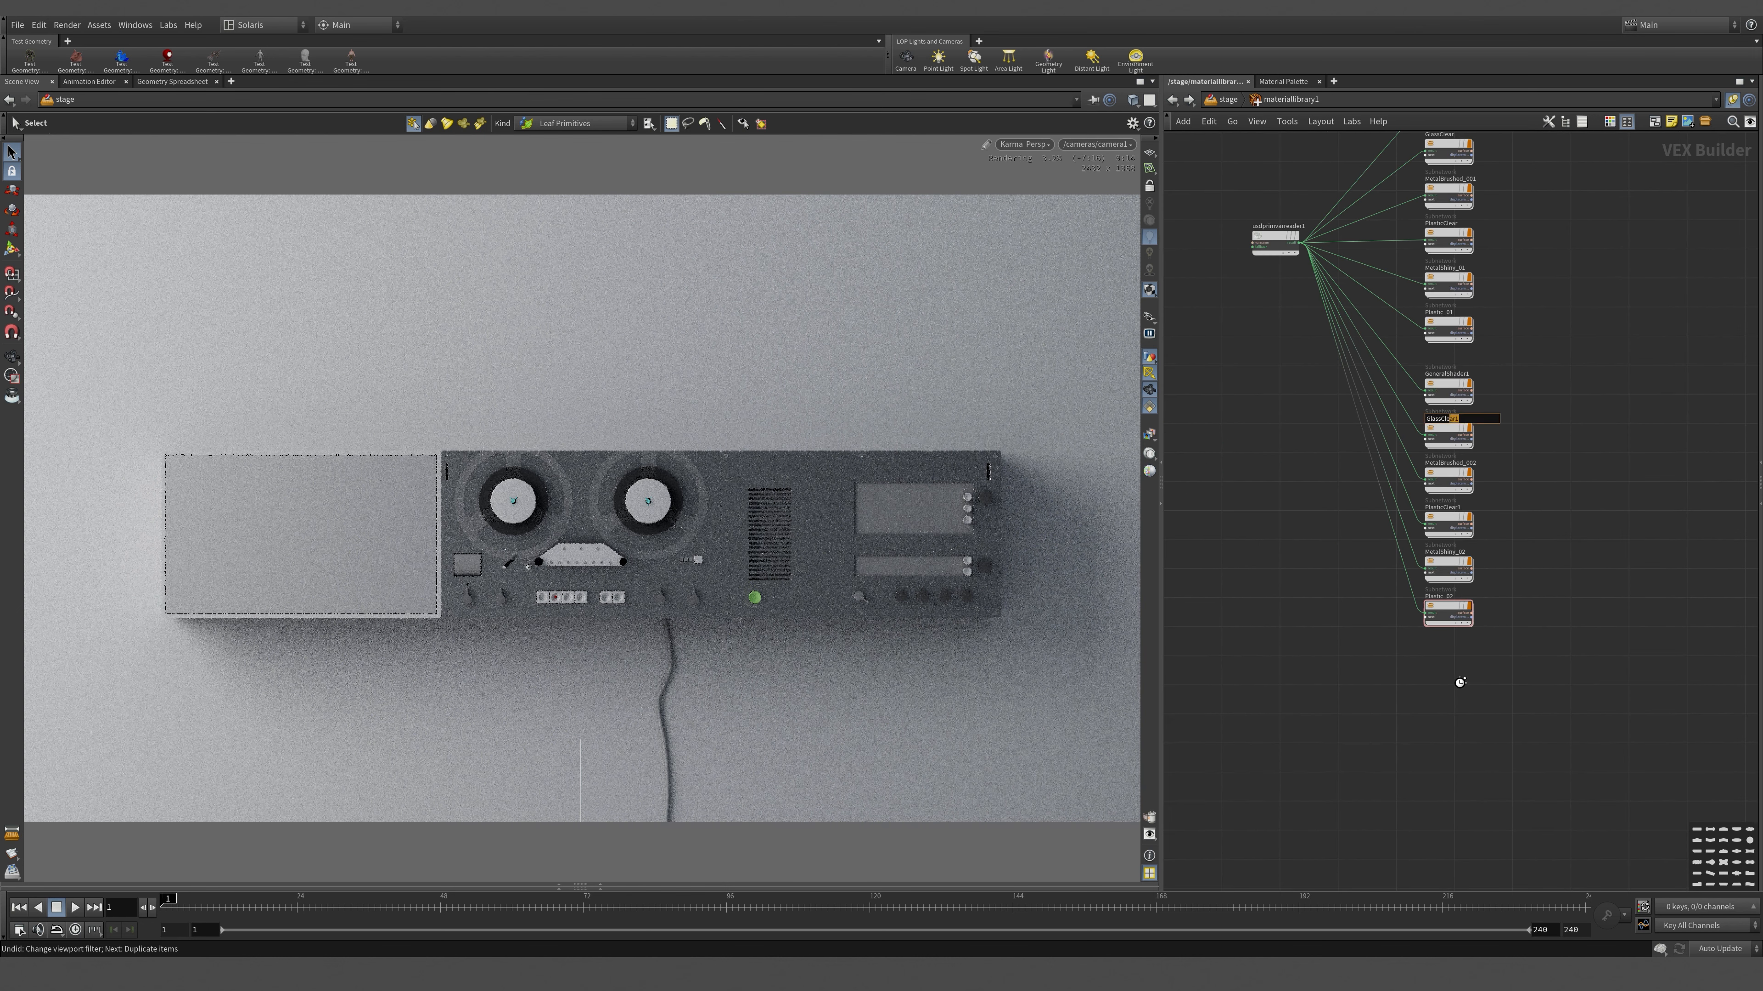
pyautogui.moveTo(1316, 536); pyautogui.dragTo(1310, 425)
pyautogui.press('Delete')
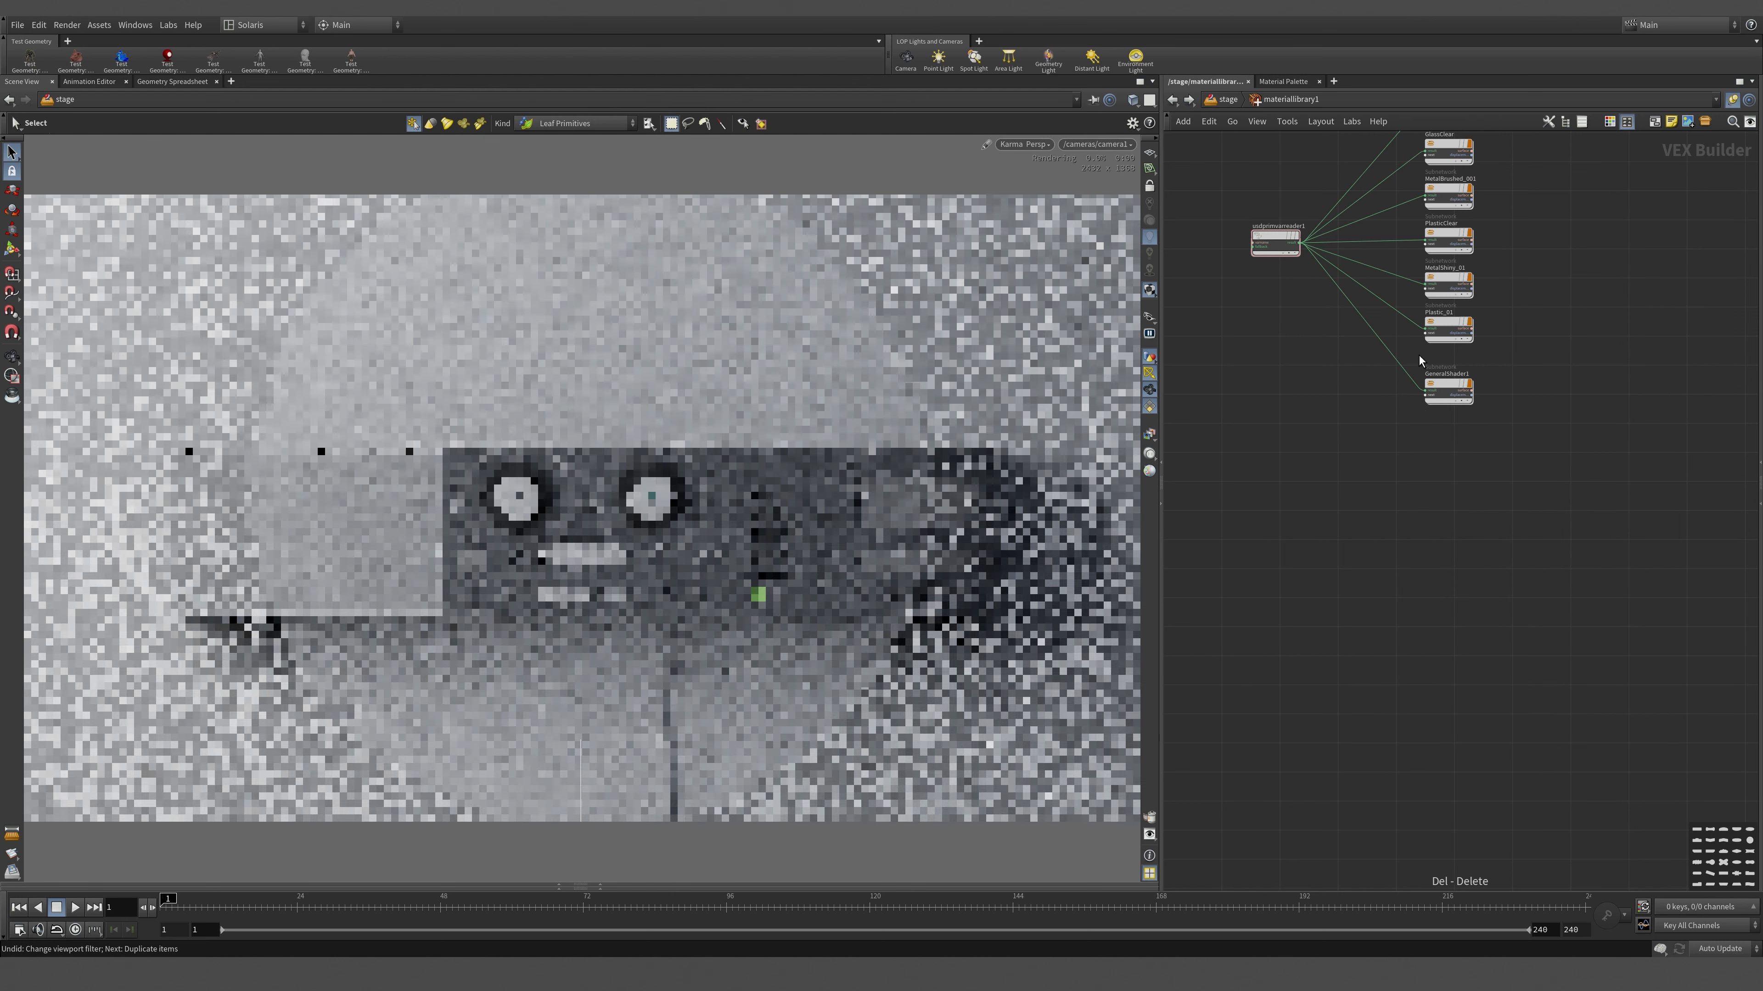
# - Rename the GeneralShader1 subnetwork as TapeSides
pyautogui.scroll(4, 1416, 357)
pyautogui.doubleClick(1431, 388)
pyautogui.write('TapeSides')
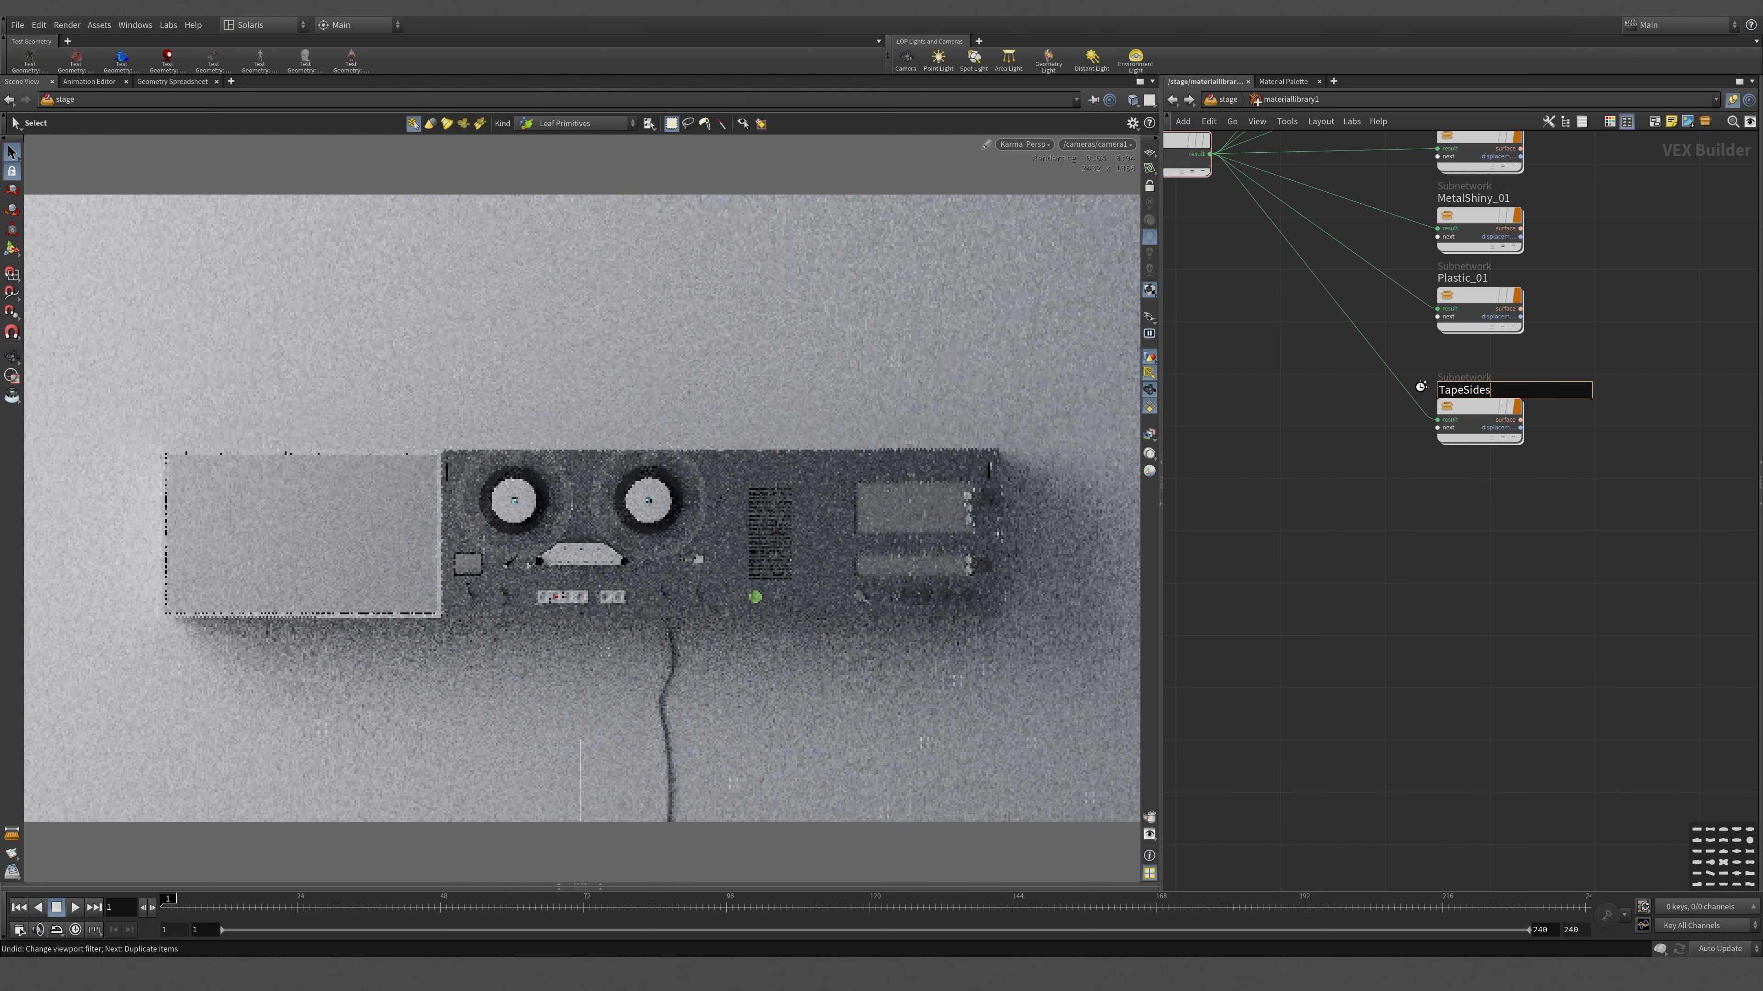
pyautogui.press('Return')
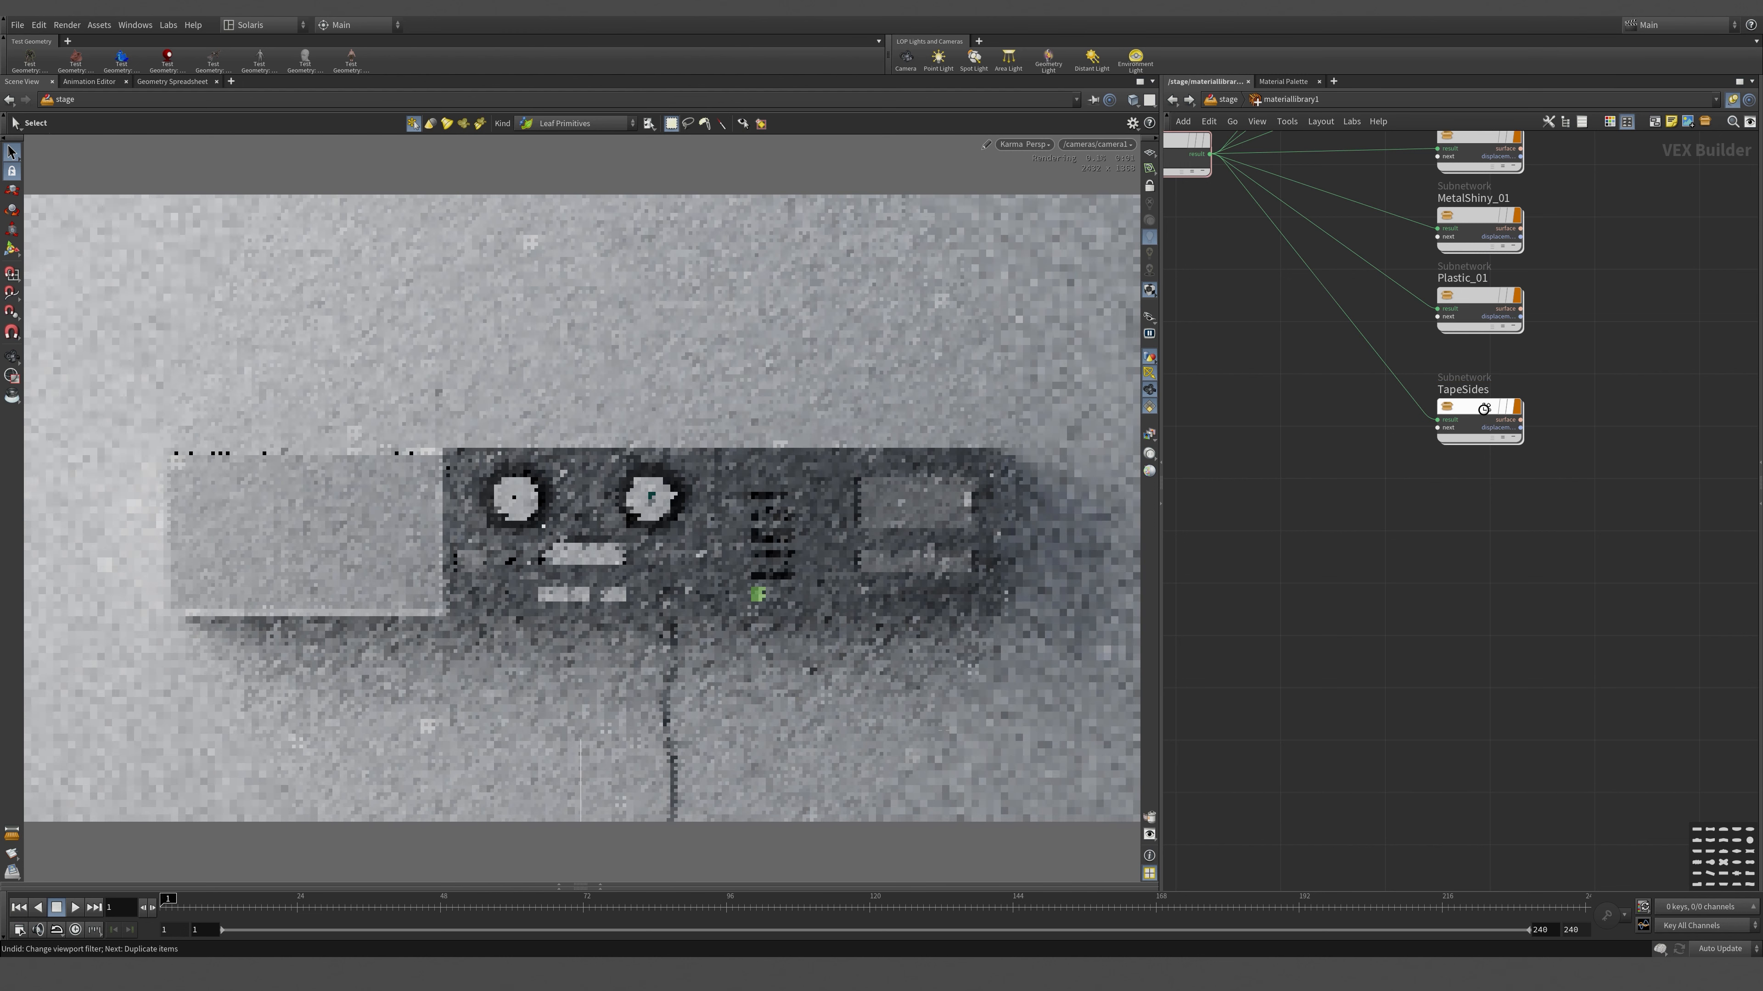
# - Duplicate the TapeSides subnetwork directly below it and name the copy TapeFronts
pyautogui.keyDown('alt'); pyautogui.moveTo(1478, 417); pyautogui.dragTo(1582, 464); pyautogui.keyUp('alt')
pyautogui.press('BackSpace')
pyautogui.press('BackSpace')
pyautogui.press('BackSpace')
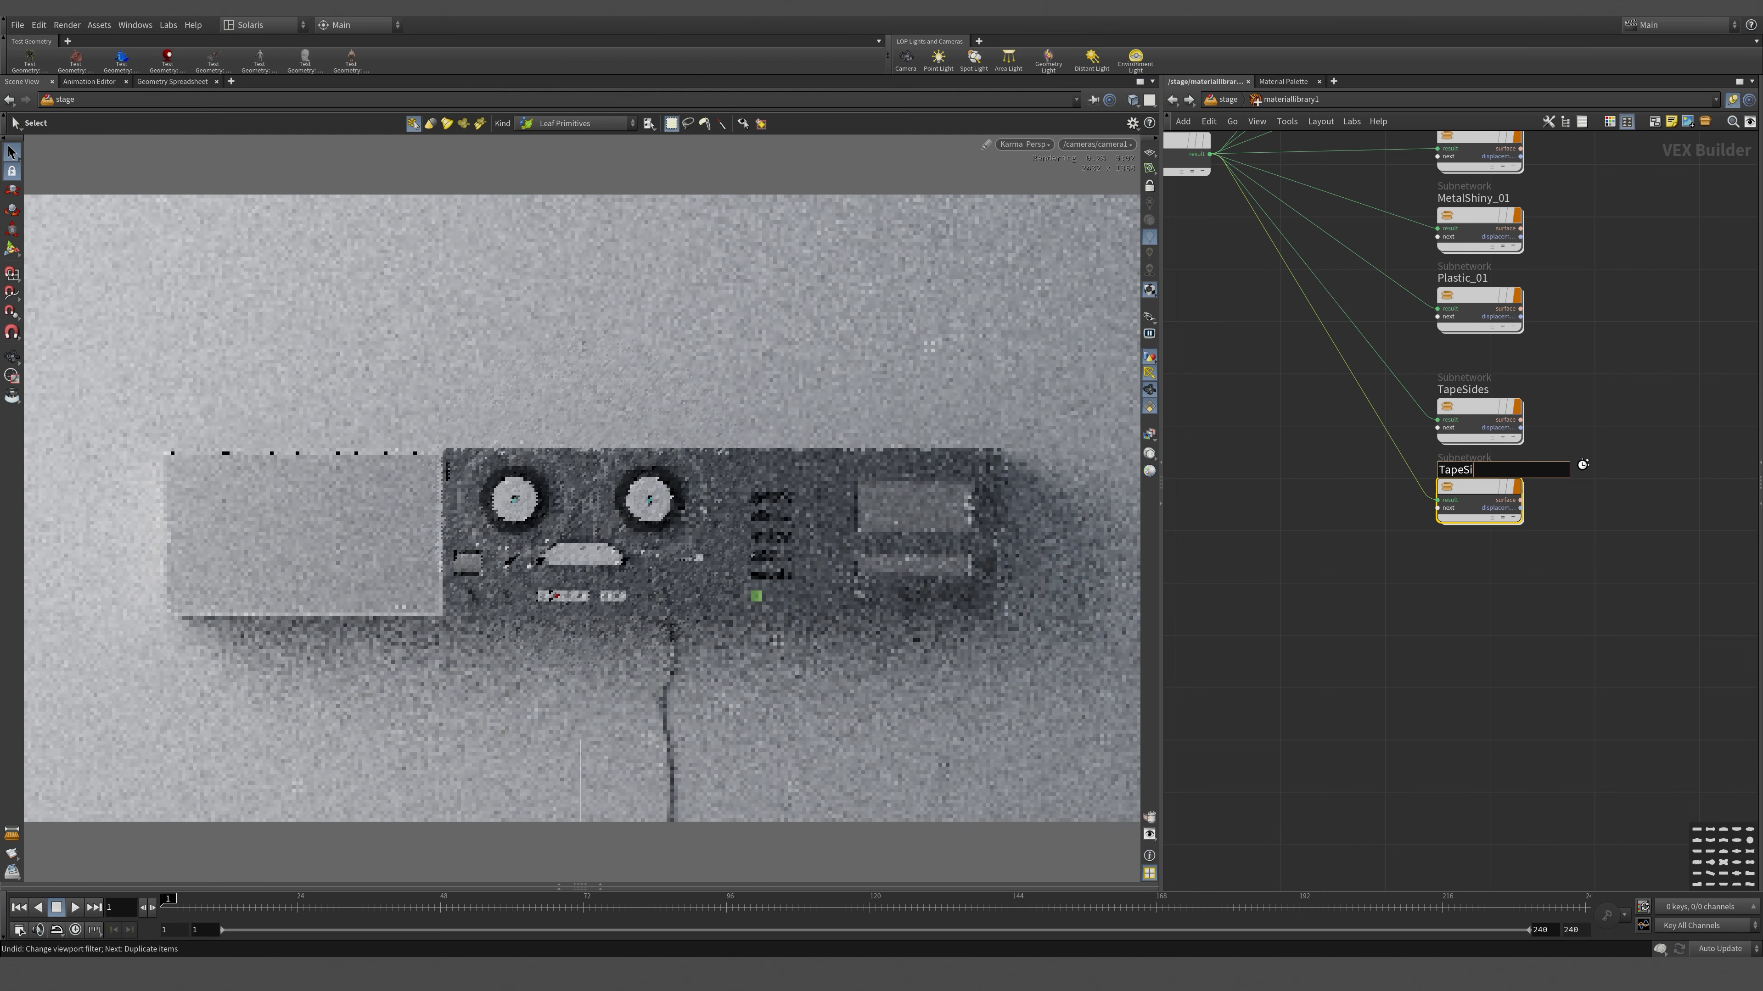
pyautogui.write('F')
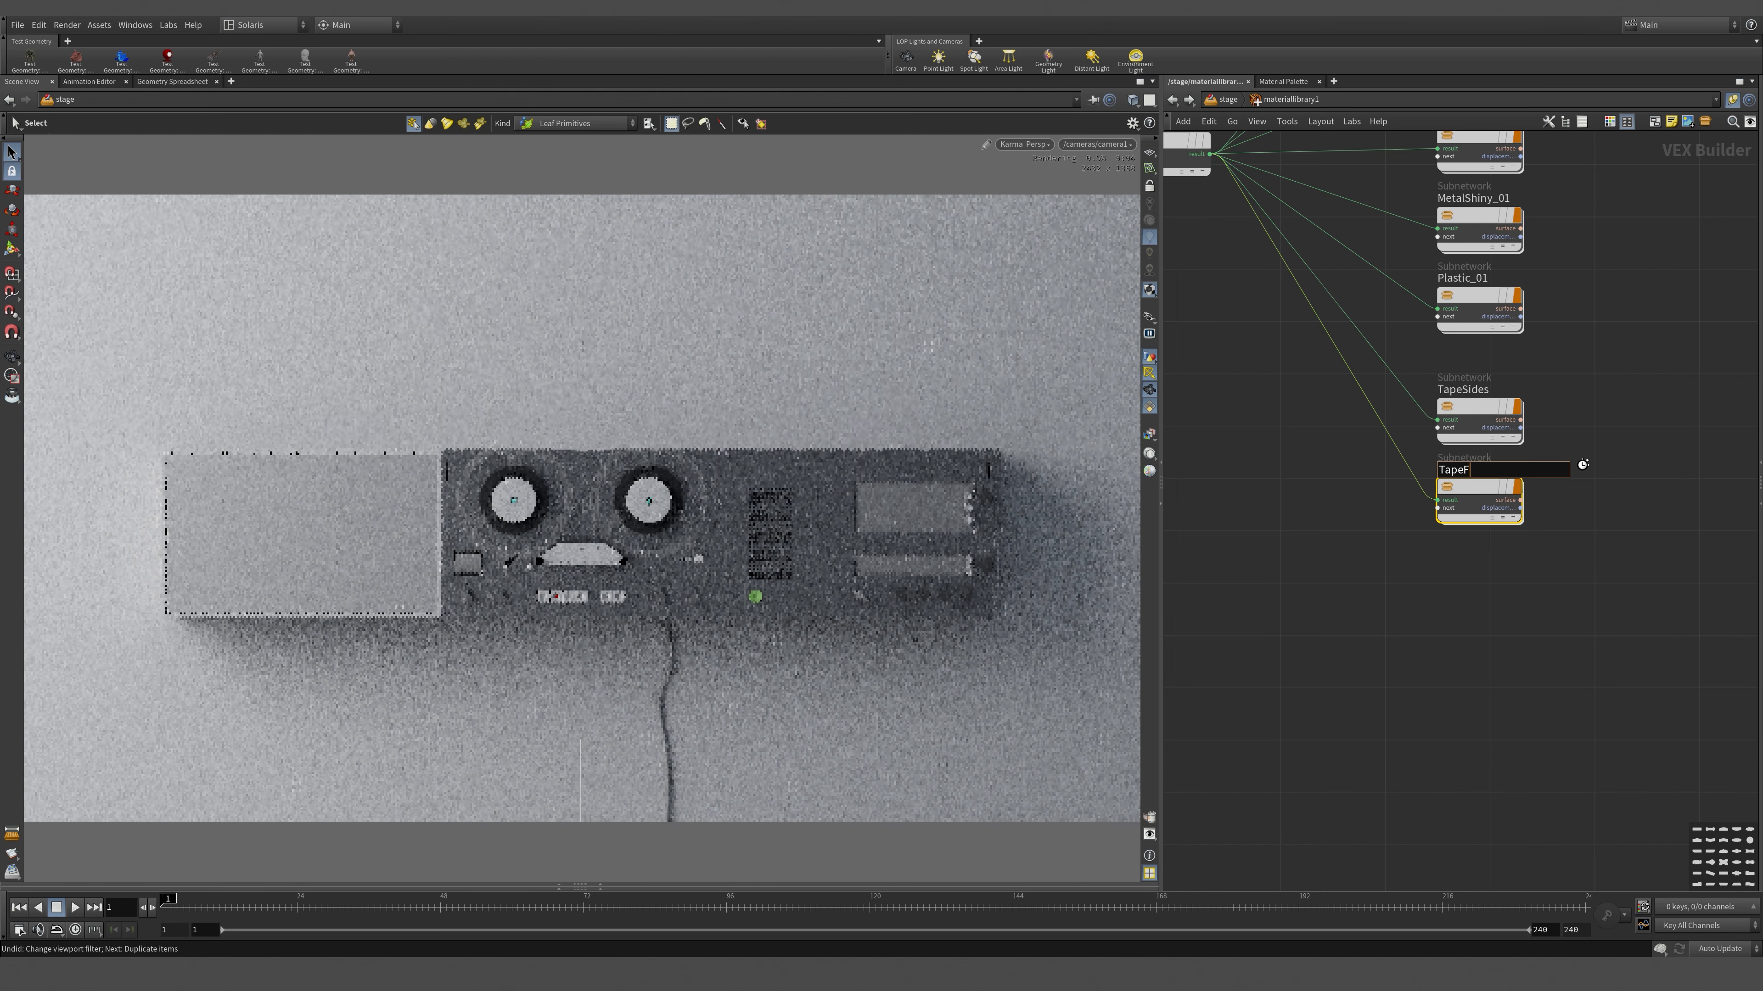
pyautogui.write('ronts')
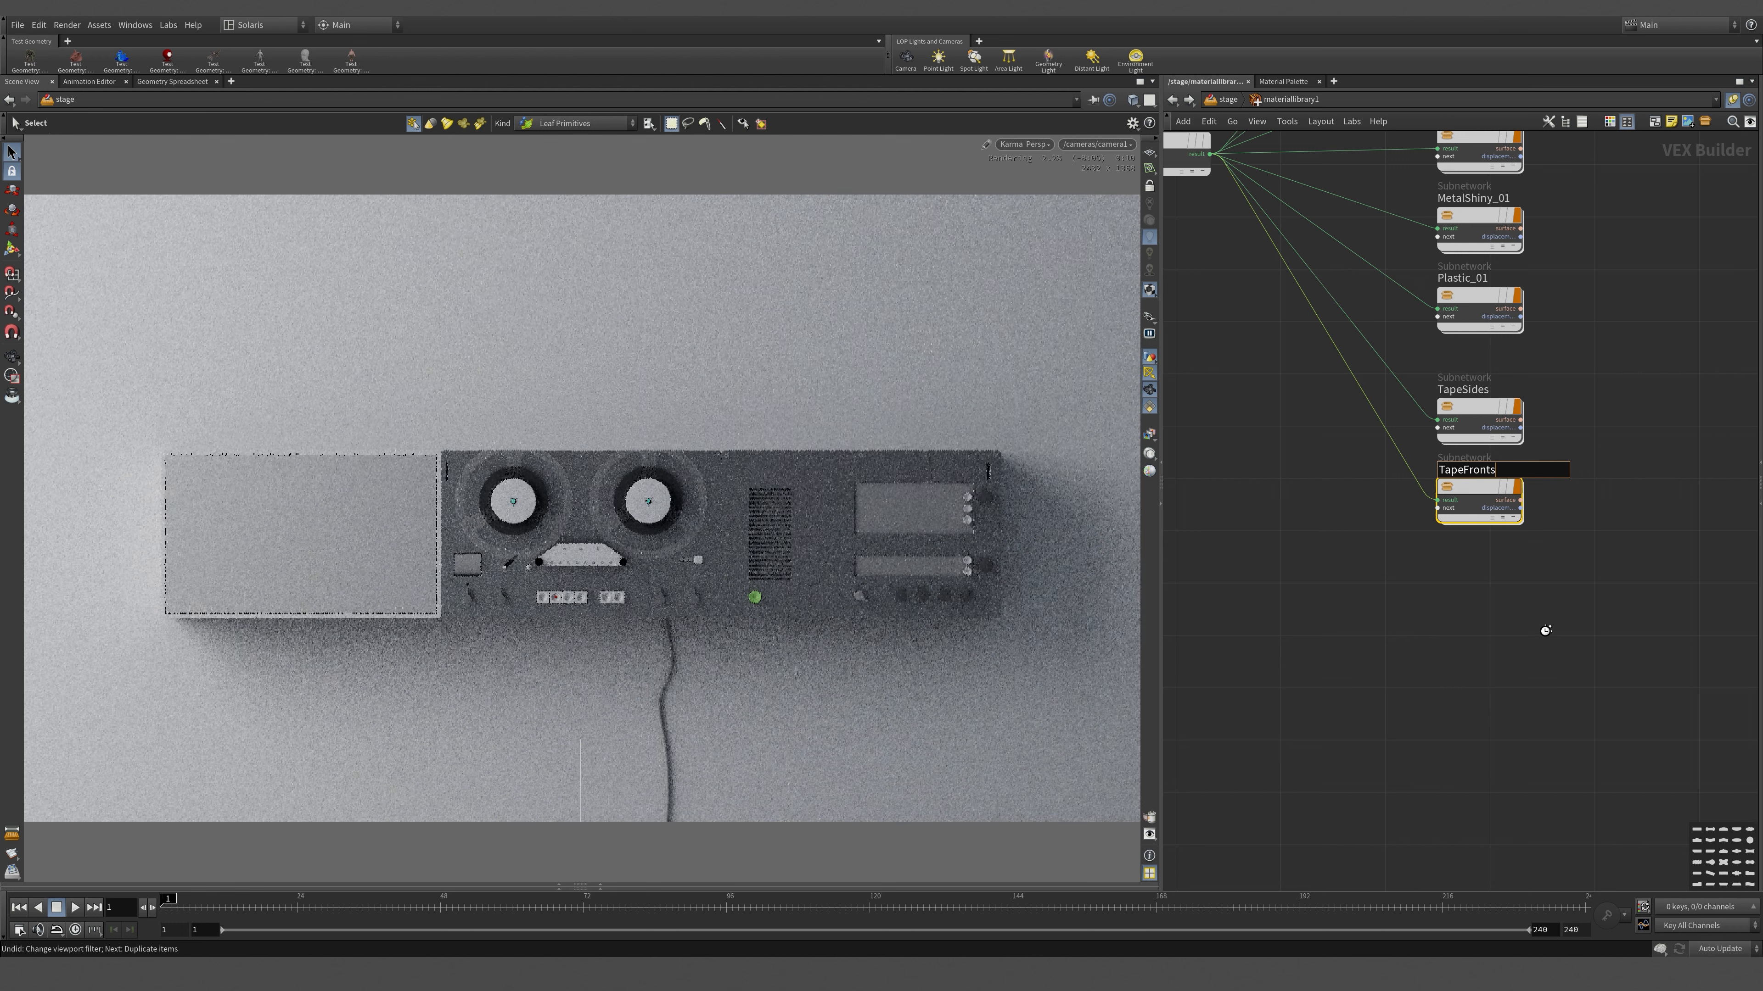
pyautogui.press('Return')
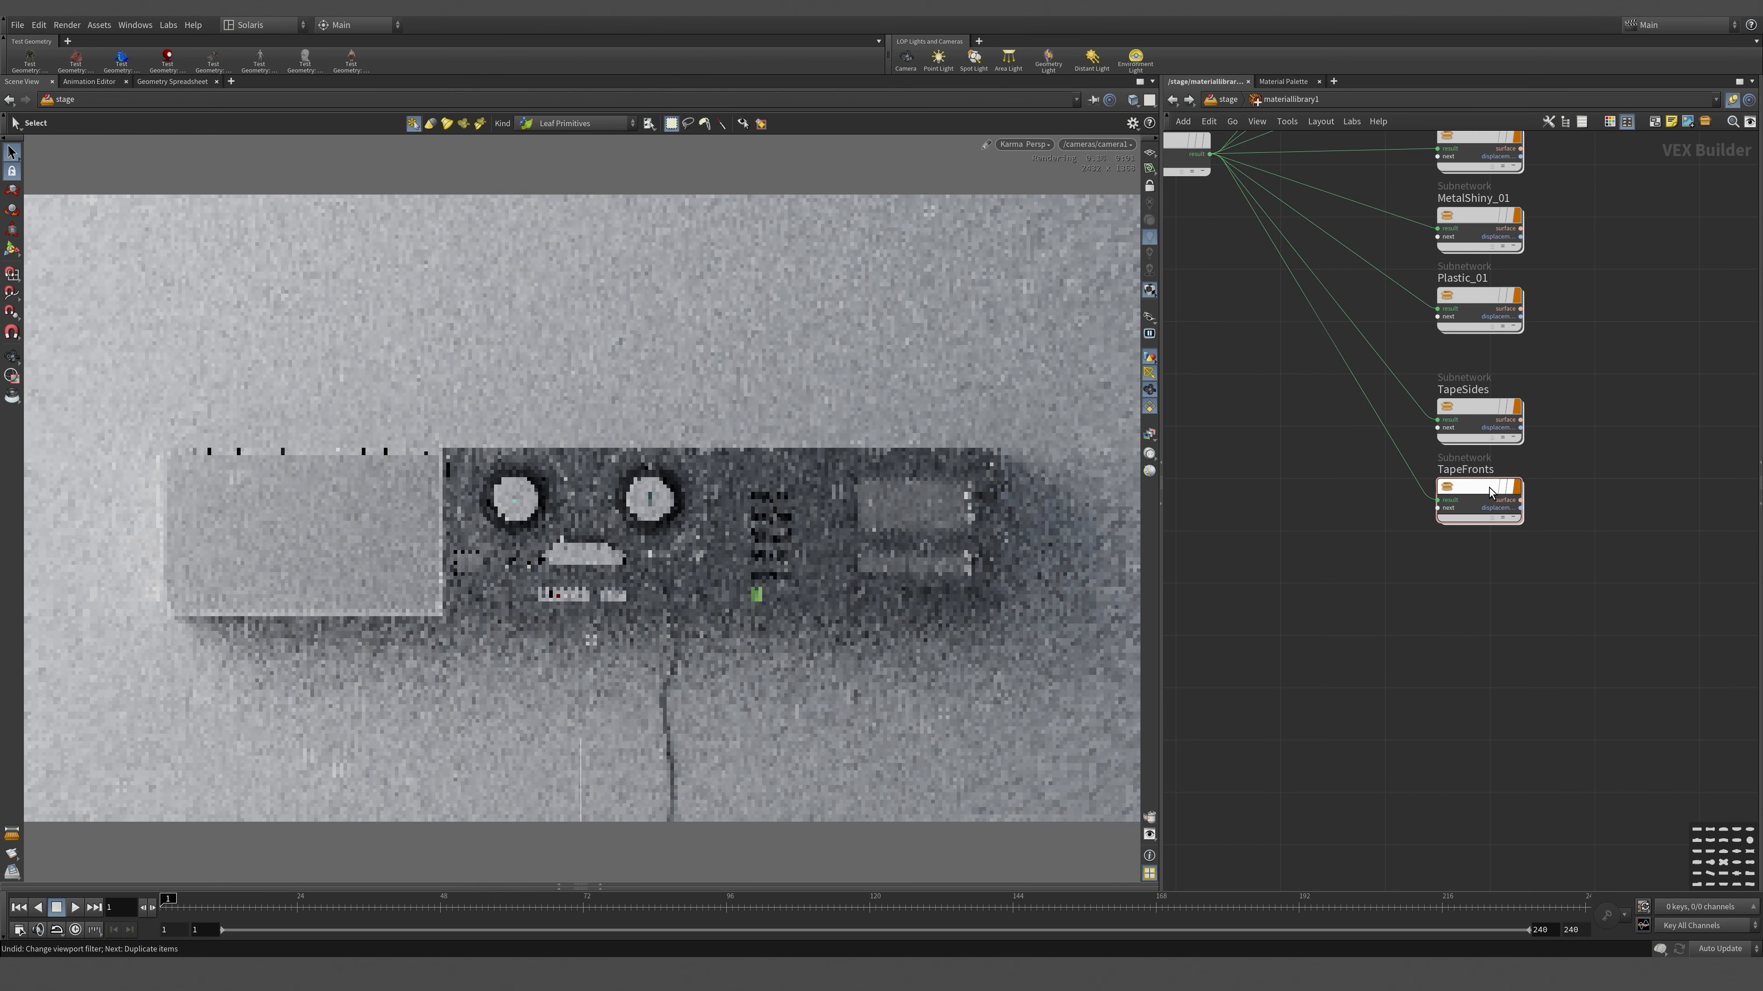
# - Duplicate the TapeFronts subnetwork below it and name the copy Speakers
pyautogui.keyDown('alt'); pyautogui.moveTo(1490, 493); pyautogui.dragTo(1496, 569); pyautogui.keyUp('alt')
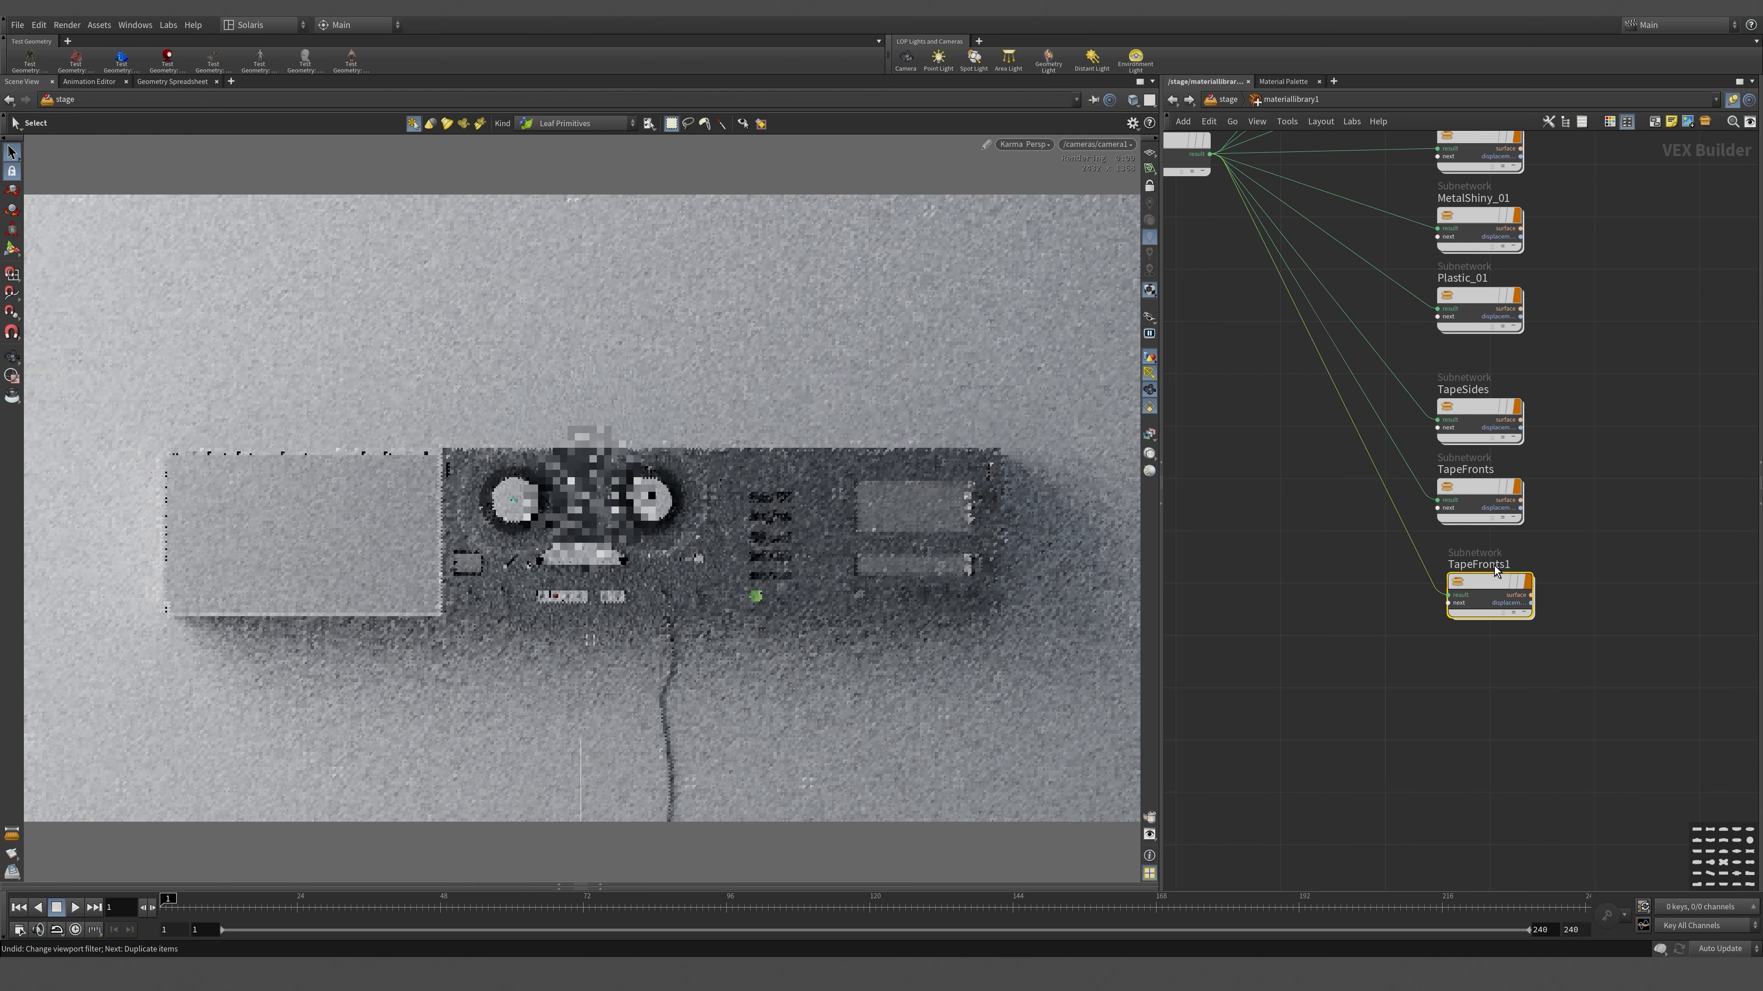
pyautogui.doubleClick(1496, 570)
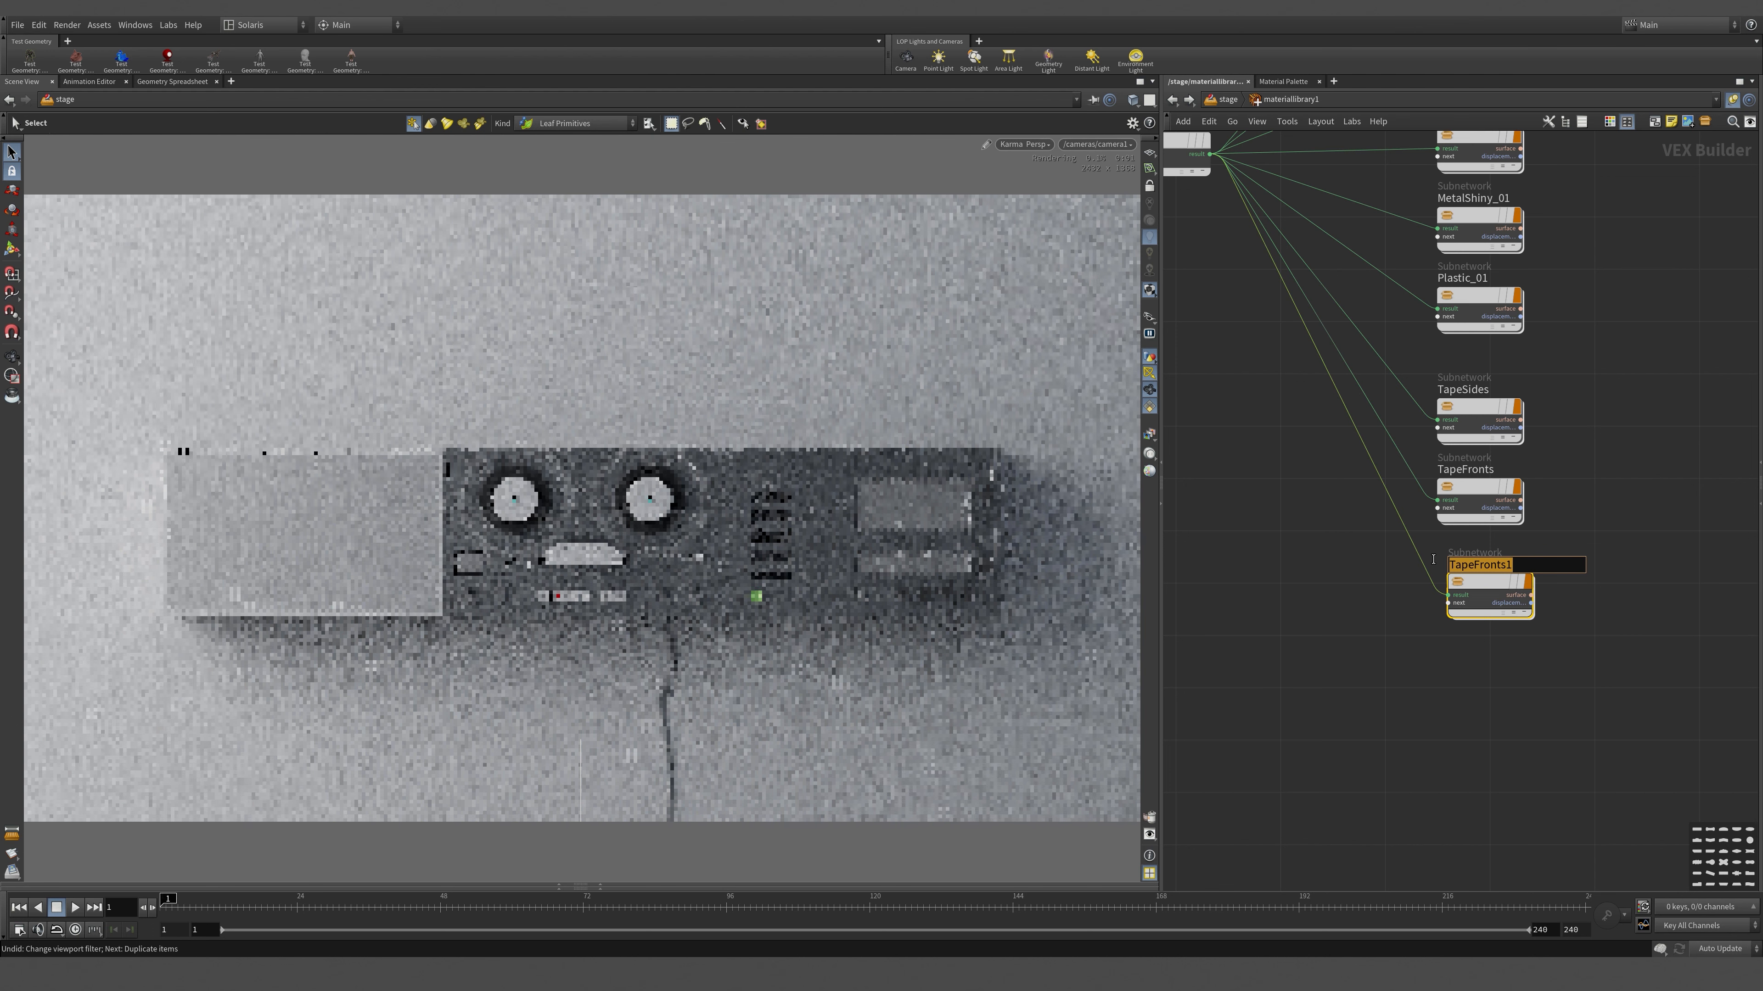
pyautogui.write('Speakers')
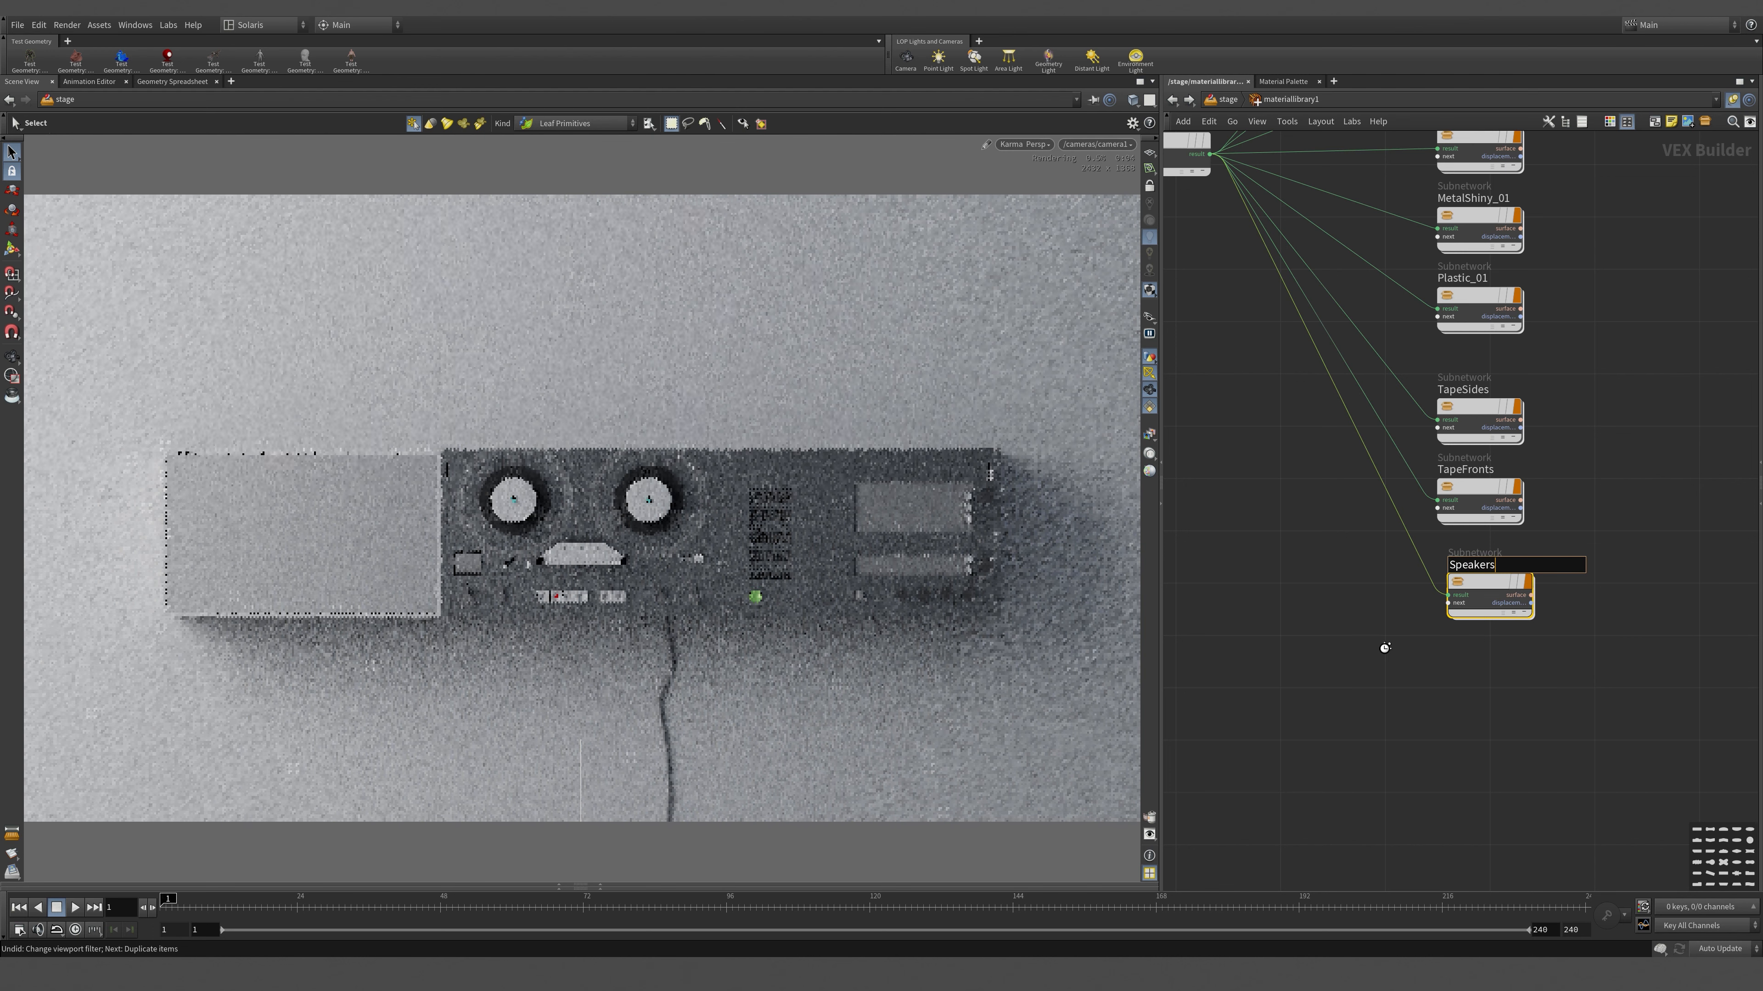
pyautogui.press('Return')
# - Duplicate the Speakers subnetwork below it and name the copy SpeakersCloth
pyautogui.keyDown('alt'); pyautogui.moveTo(1488, 589); pyautogui.dragTo(1480, 671); pyautogui.keyUp('alt')
pyautogui.doubleClick(1486, 659)
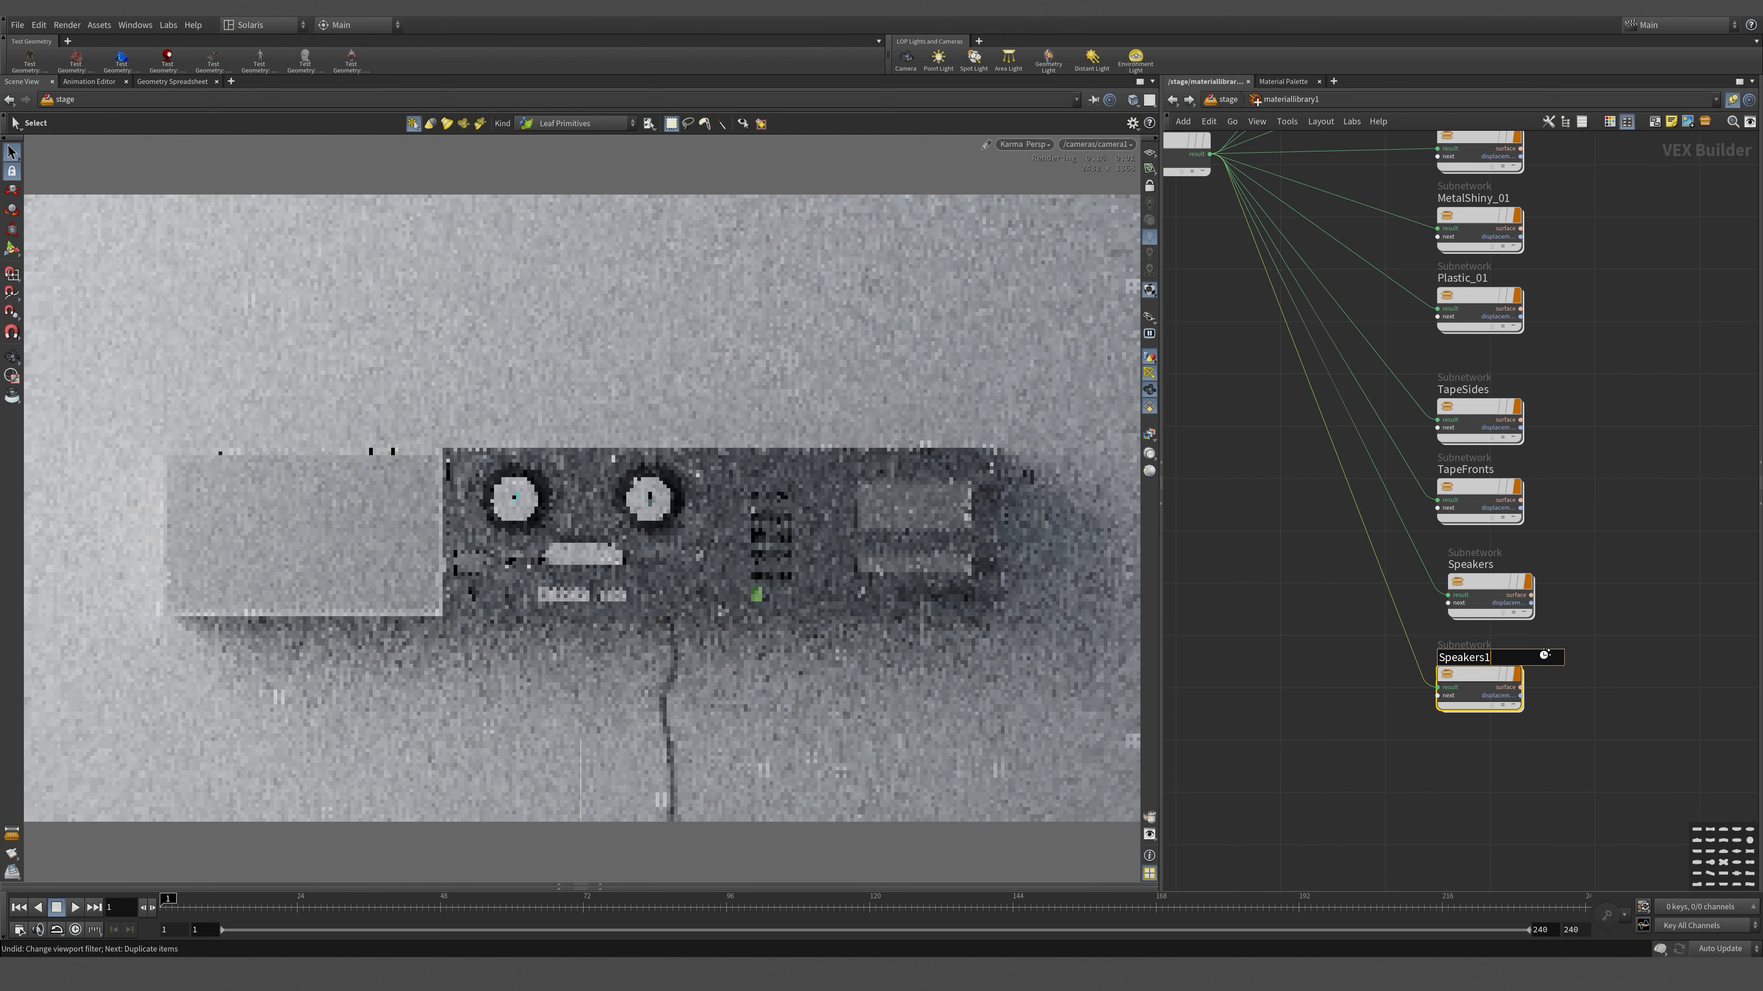
pyautogui.write('Cloth')
pyautogui.press('Return')
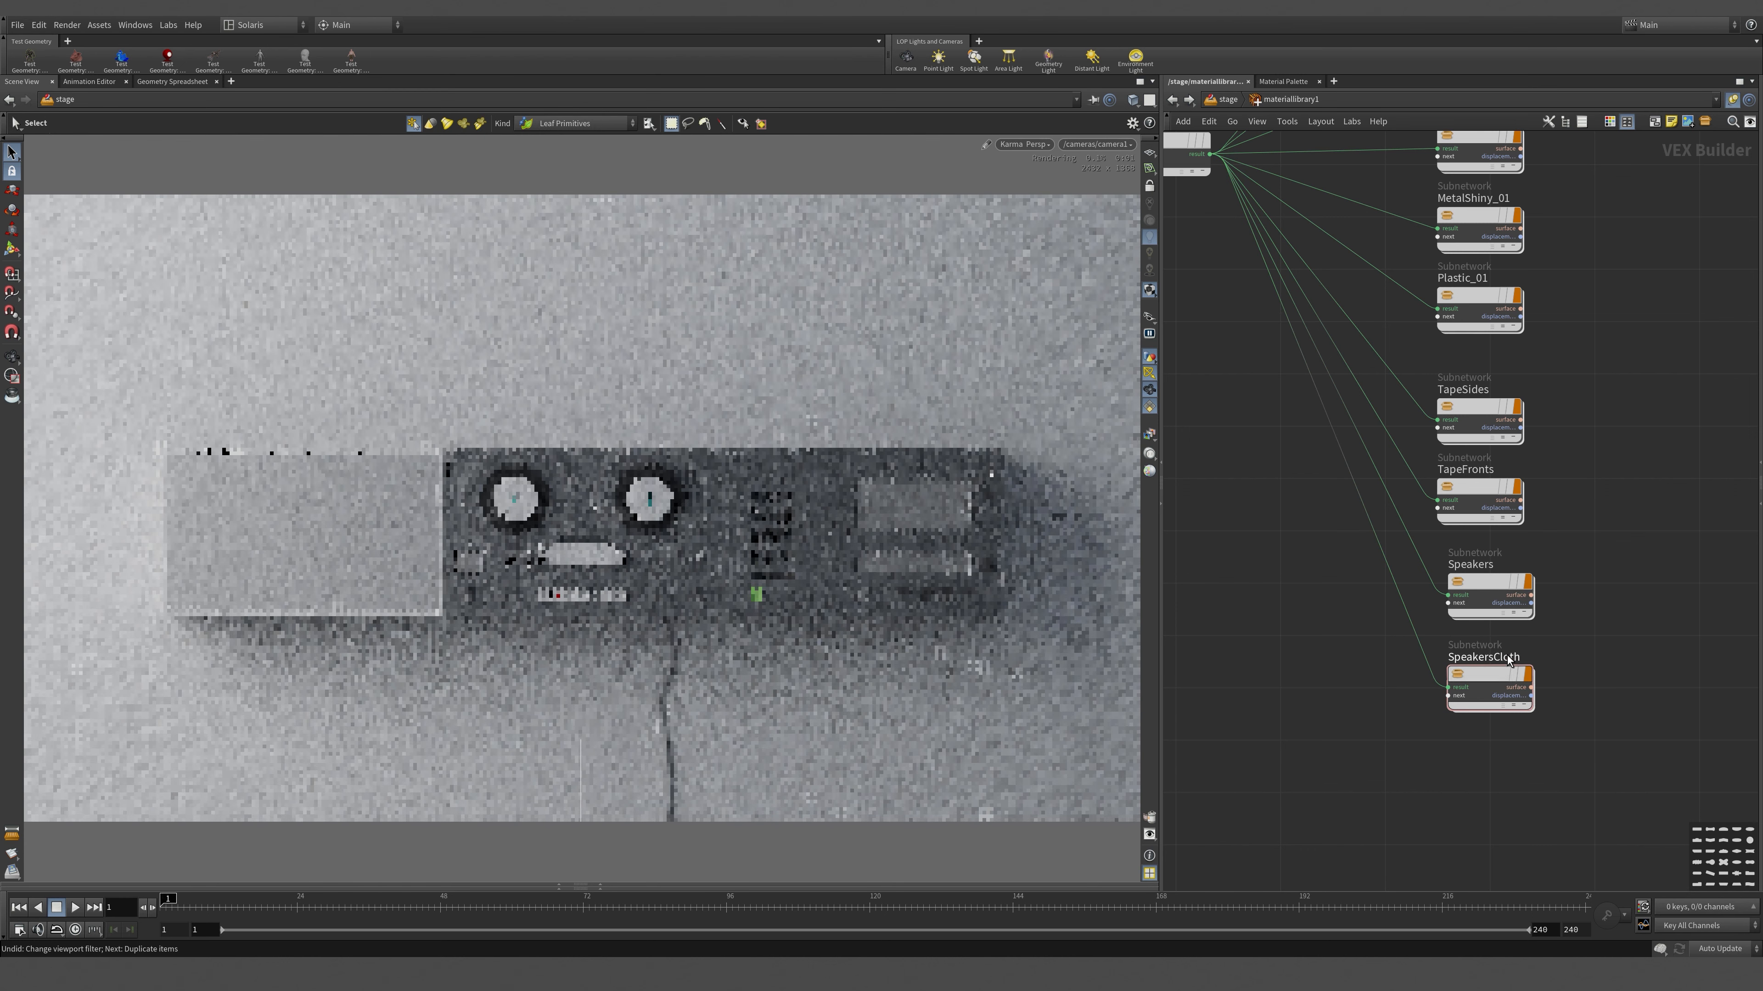
# - Duplicate the SpeakersCloth subnetwork, place the copy below it with a gap, and name it Paper
pyautogui.press('h')
pyautogui.scroll(4, 1614, 488)
pyautogui.moveTo(1615, 489); pyautogui.dragTo(1657, 378, button='middle')
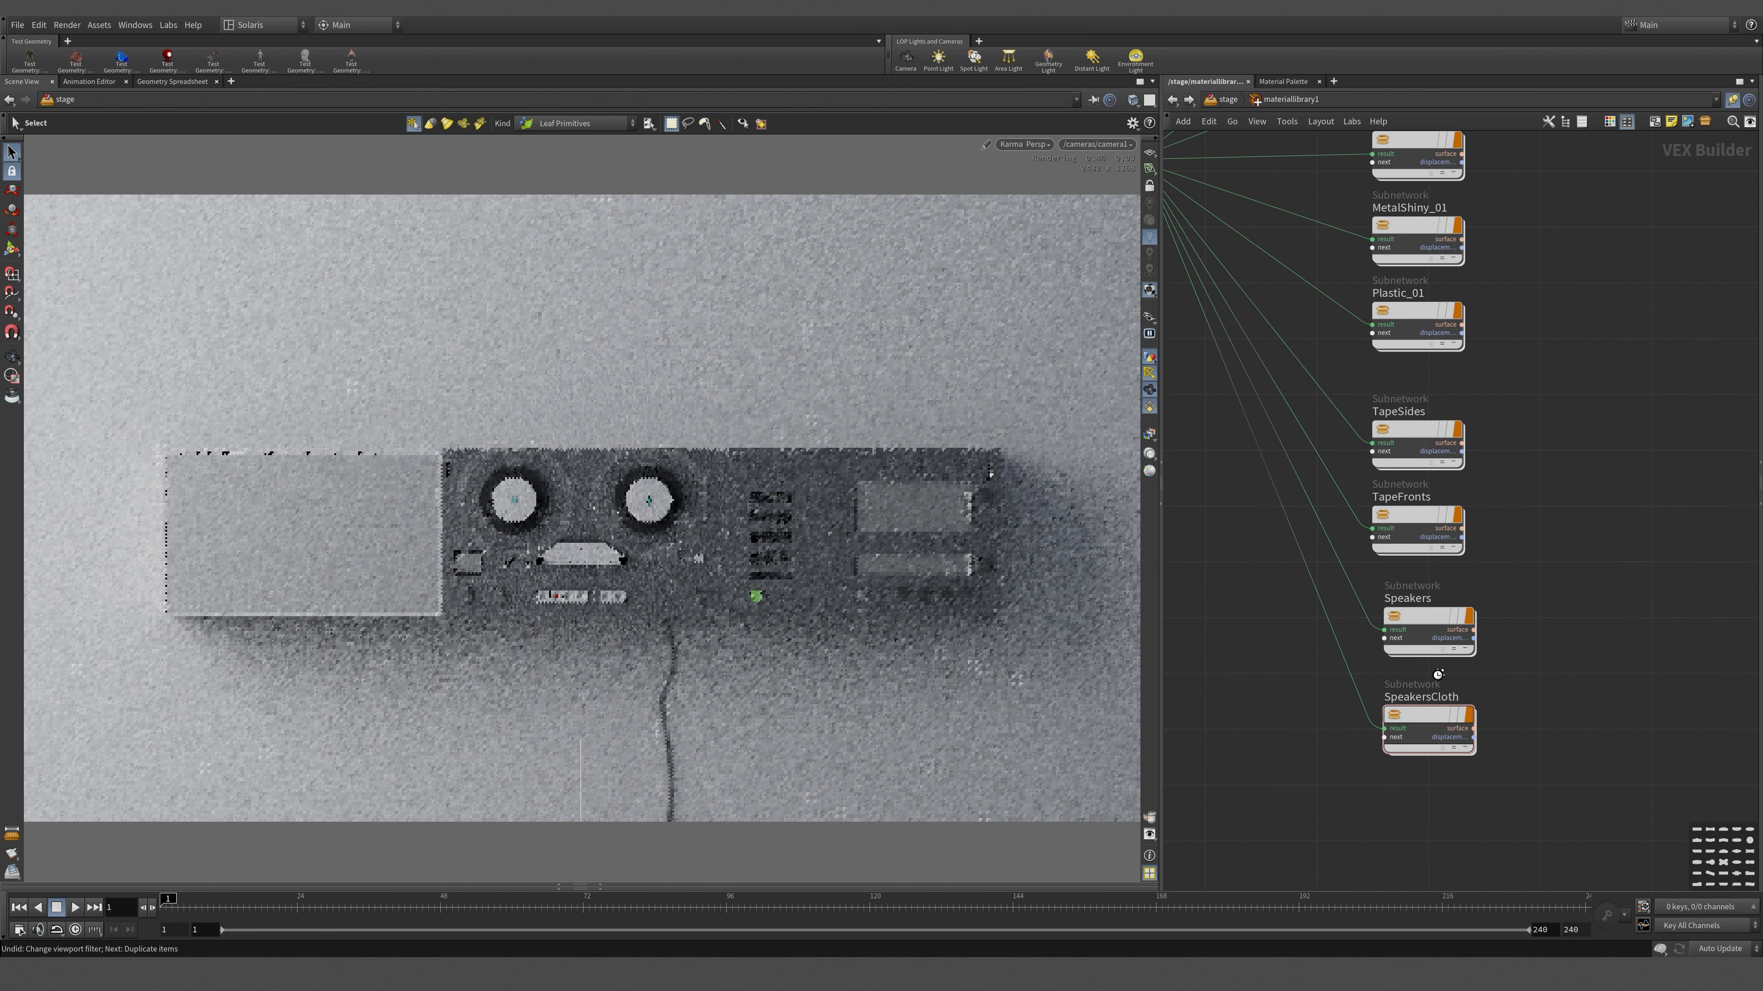
pyautogui.keyDown('alt'); pyautogui.moveTo(1426, 714); pyautogui.dragTo(1429, 791); pyautogui.keyUp('alt')
pyautogui.moveTo(1528, 784); pyautogui.dragTo(1531, 623, button='middle')
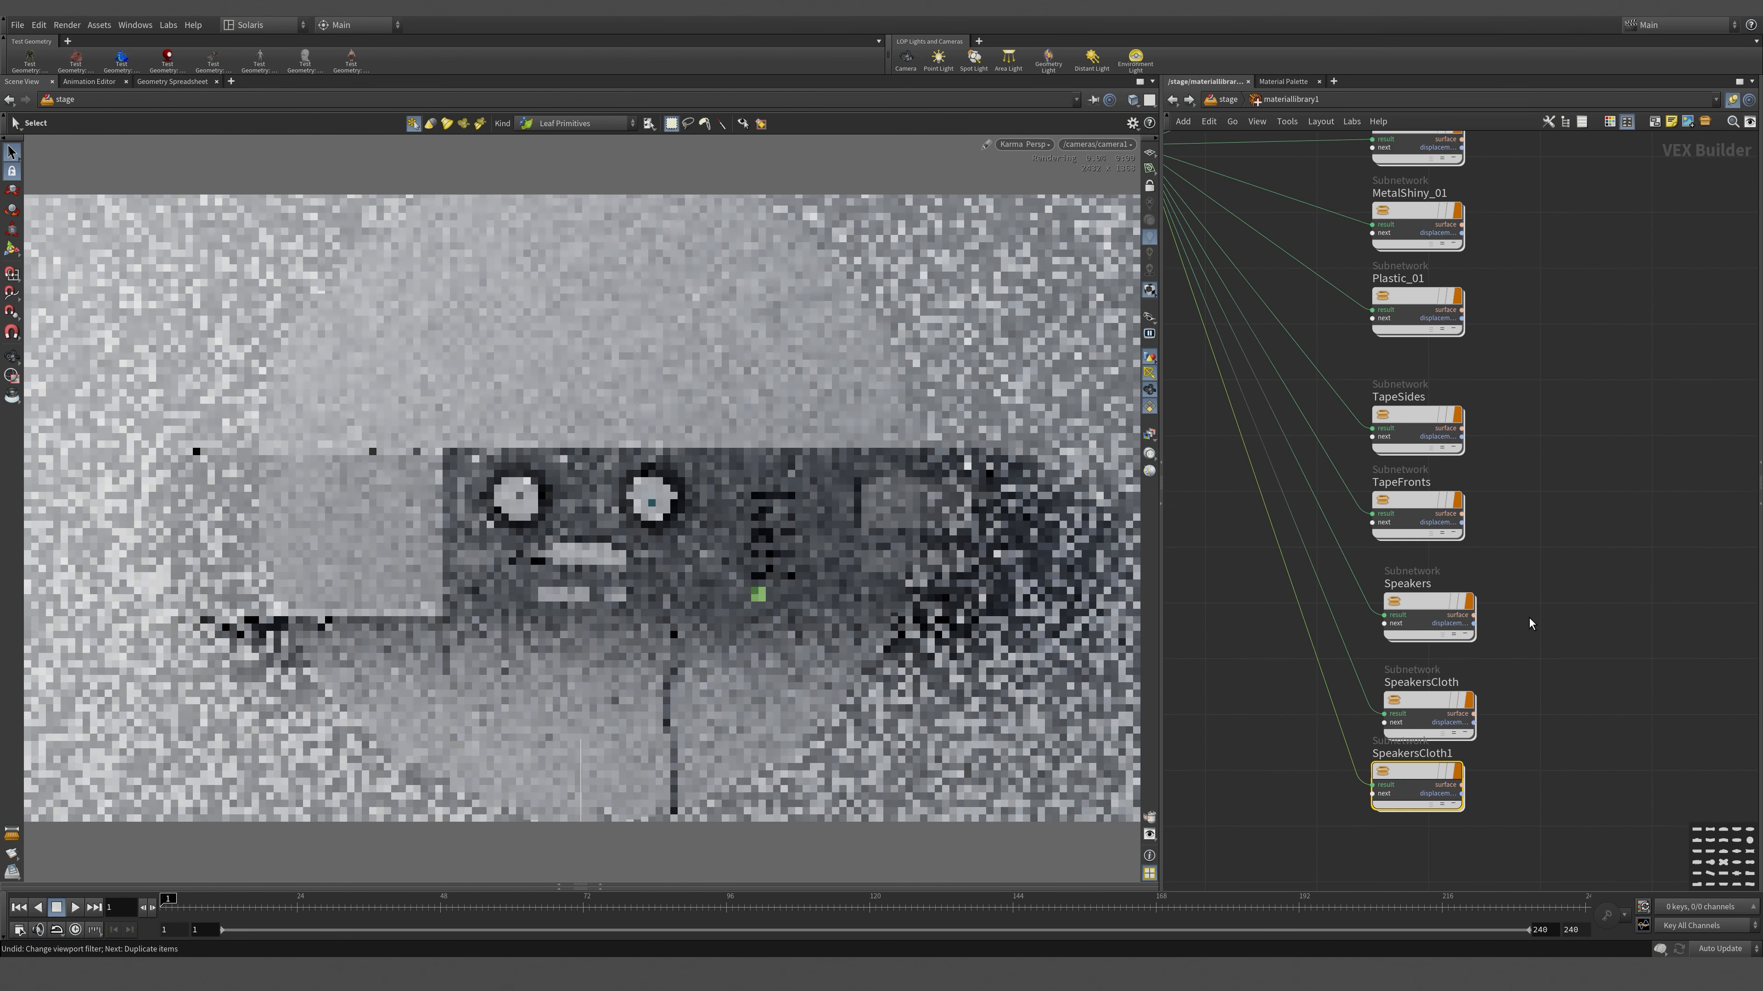
pyautogui.moveTo(1430, 622)
pyautogui.mouseDown()
pyautogui.moveTo(1433, 679)
pyautogui.moveTo(1433, 656)
pyautogui.mouseUp()
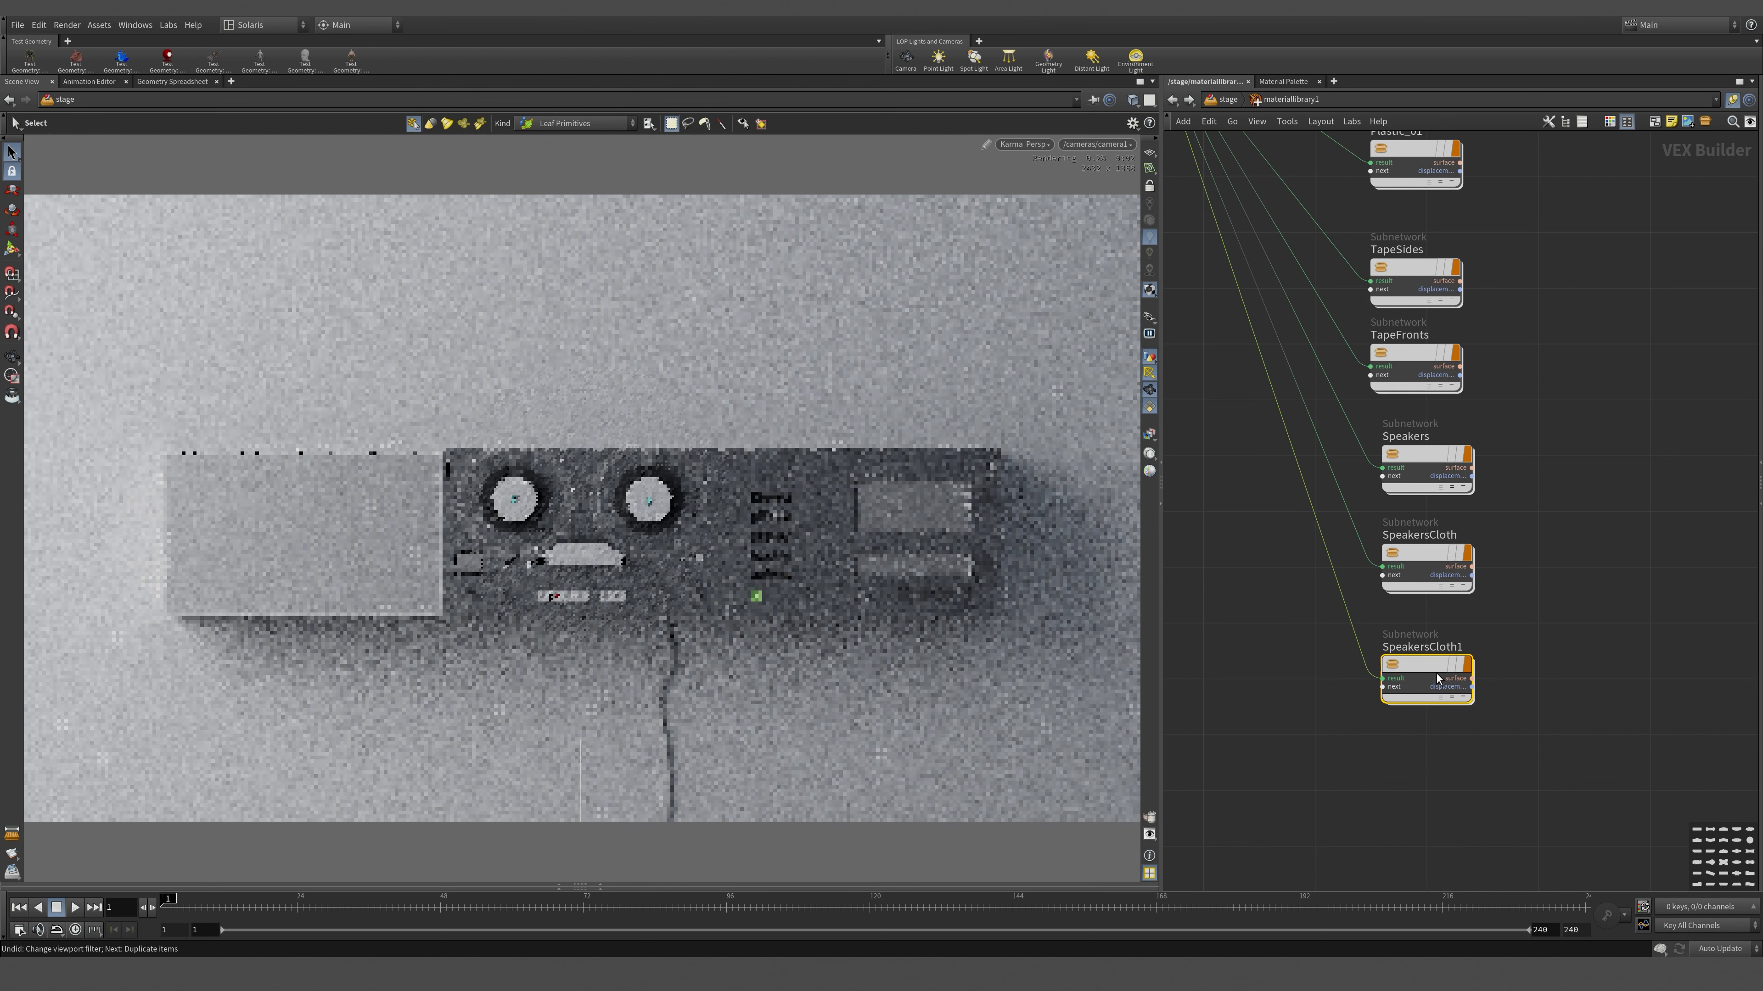
pyautogui.doubleClick(1441, 649)
pyautogui.hotkey('ctrl', 'a')
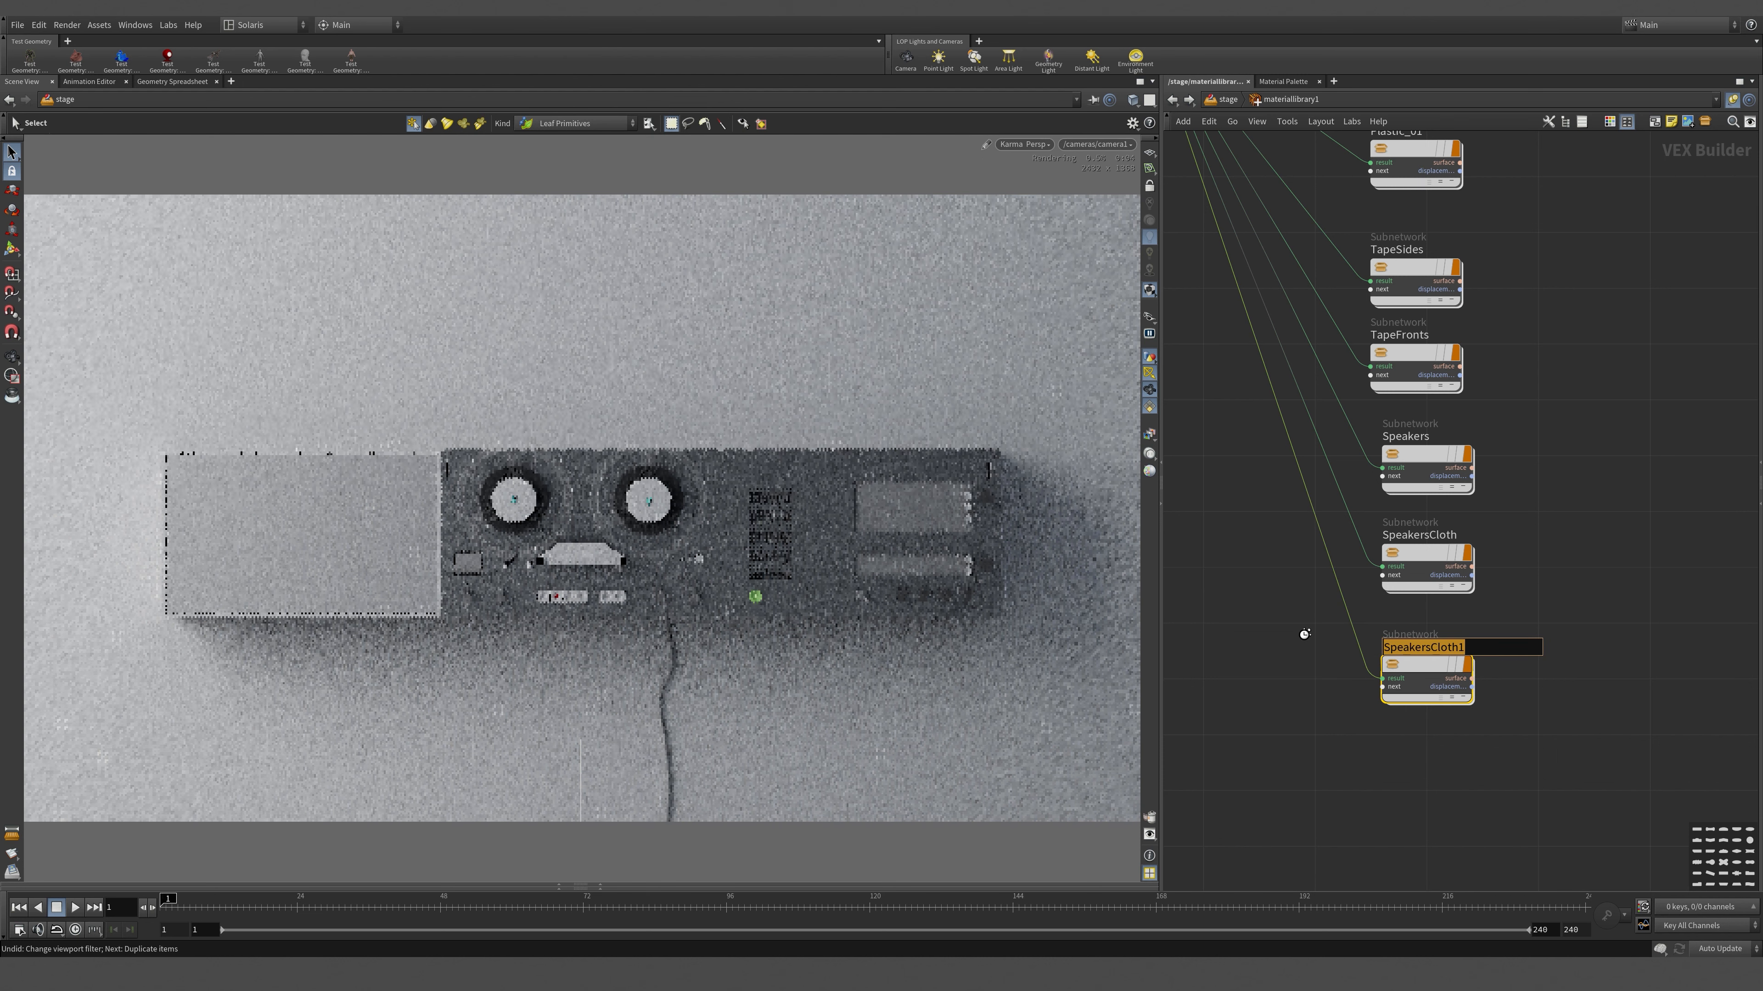
pyautogui.write('Paper')
pyautogui.press('Return')
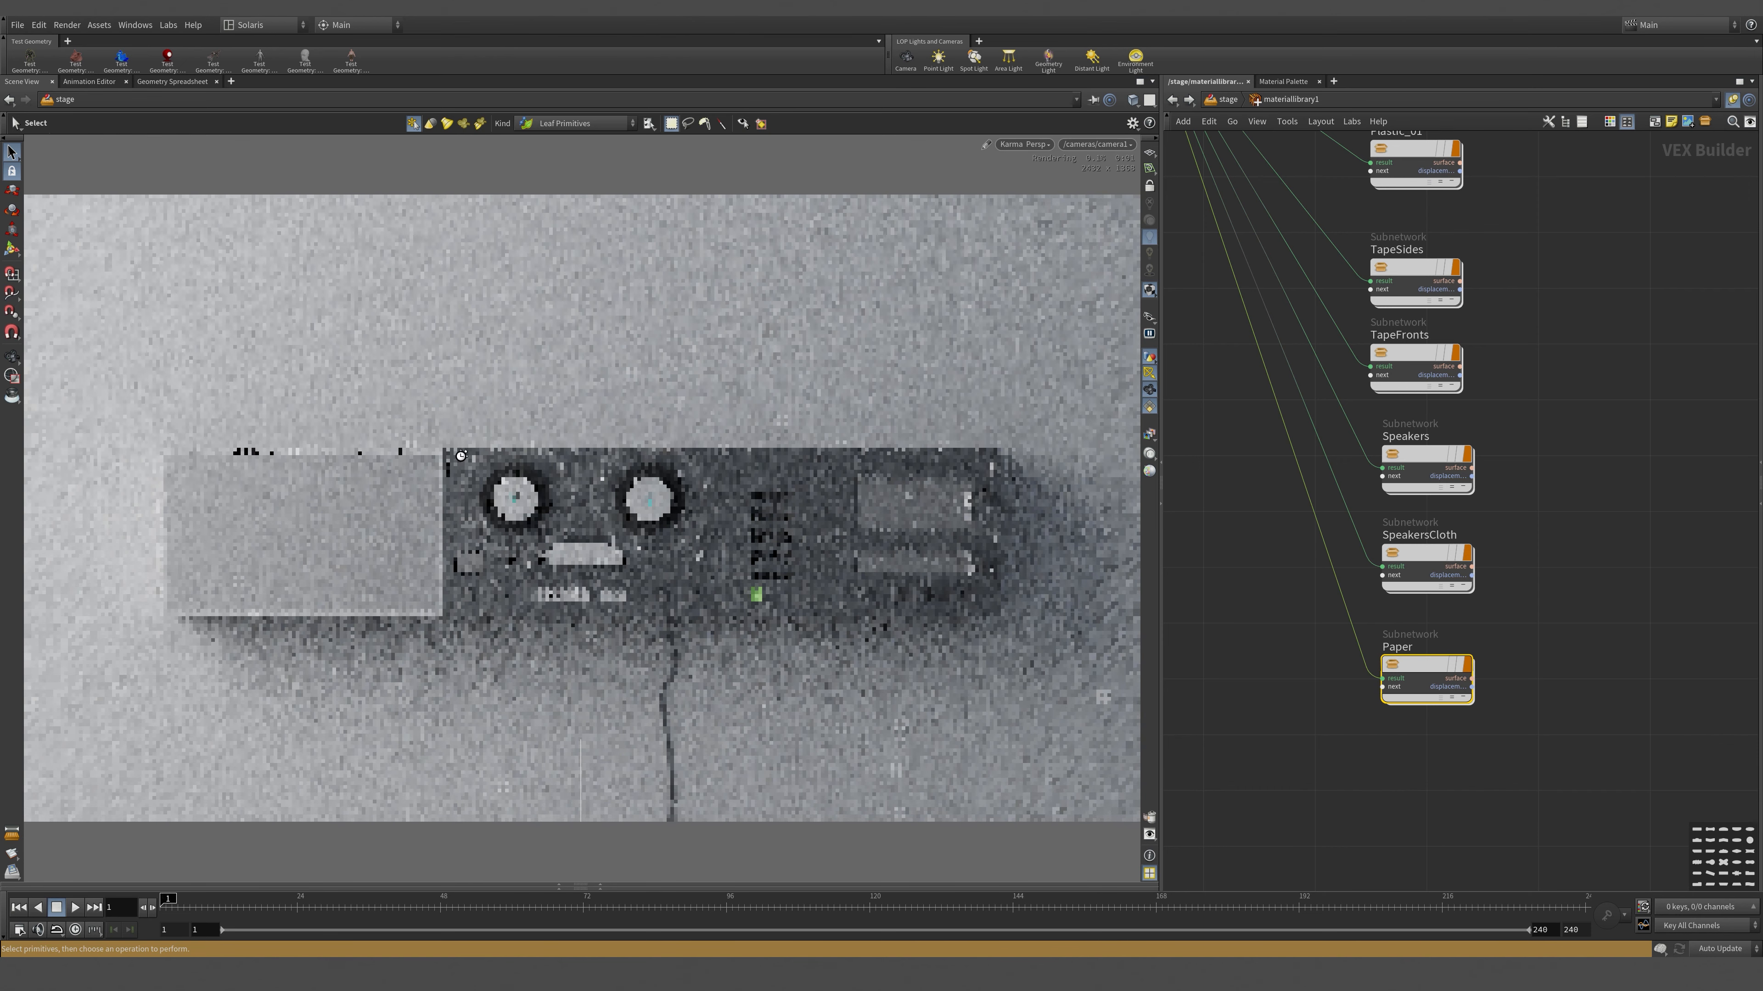
# - Duplicate the Paper subnetwork below it and name the copy WhiteCabinet
pyautogui.keyDown('alt'); pyautogui.moveTo(1422, 674); pyautogui.dragTo(1423, 759); pyautogui.keyUp('alt')
pyautogui.click(1421, 743)
pyautogui.write('Whi')
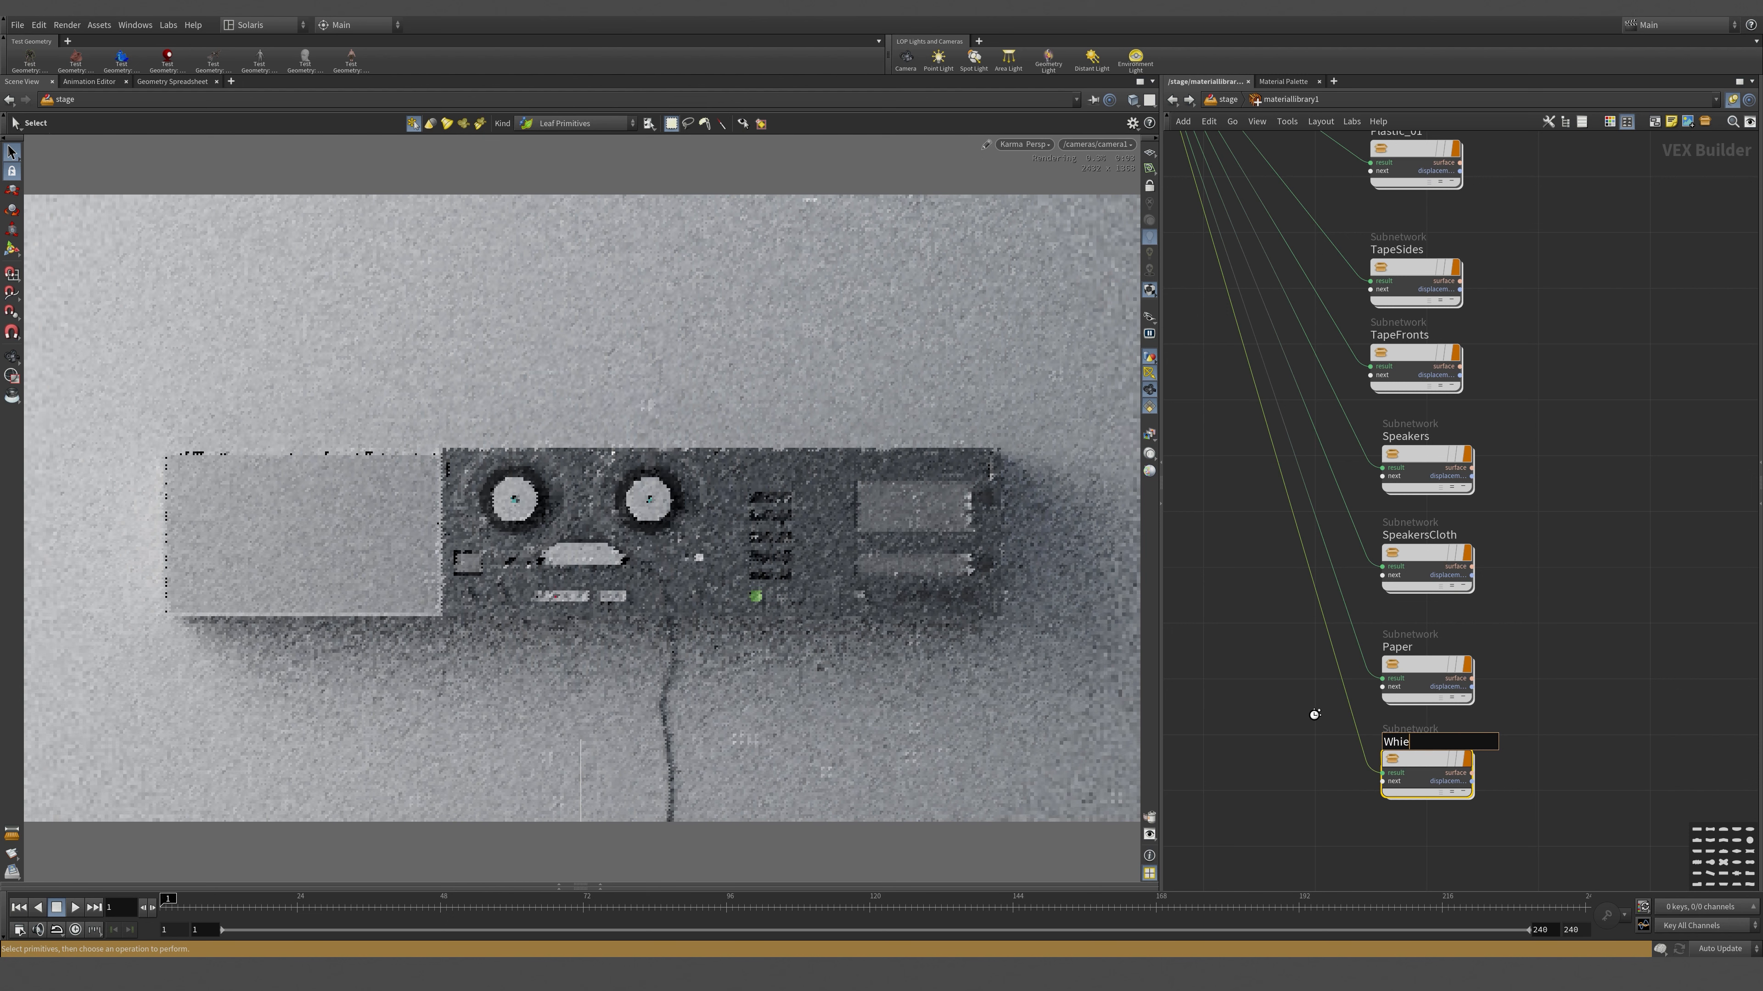
pyautogui.write('e')
pyautogui.press('BackSpace')
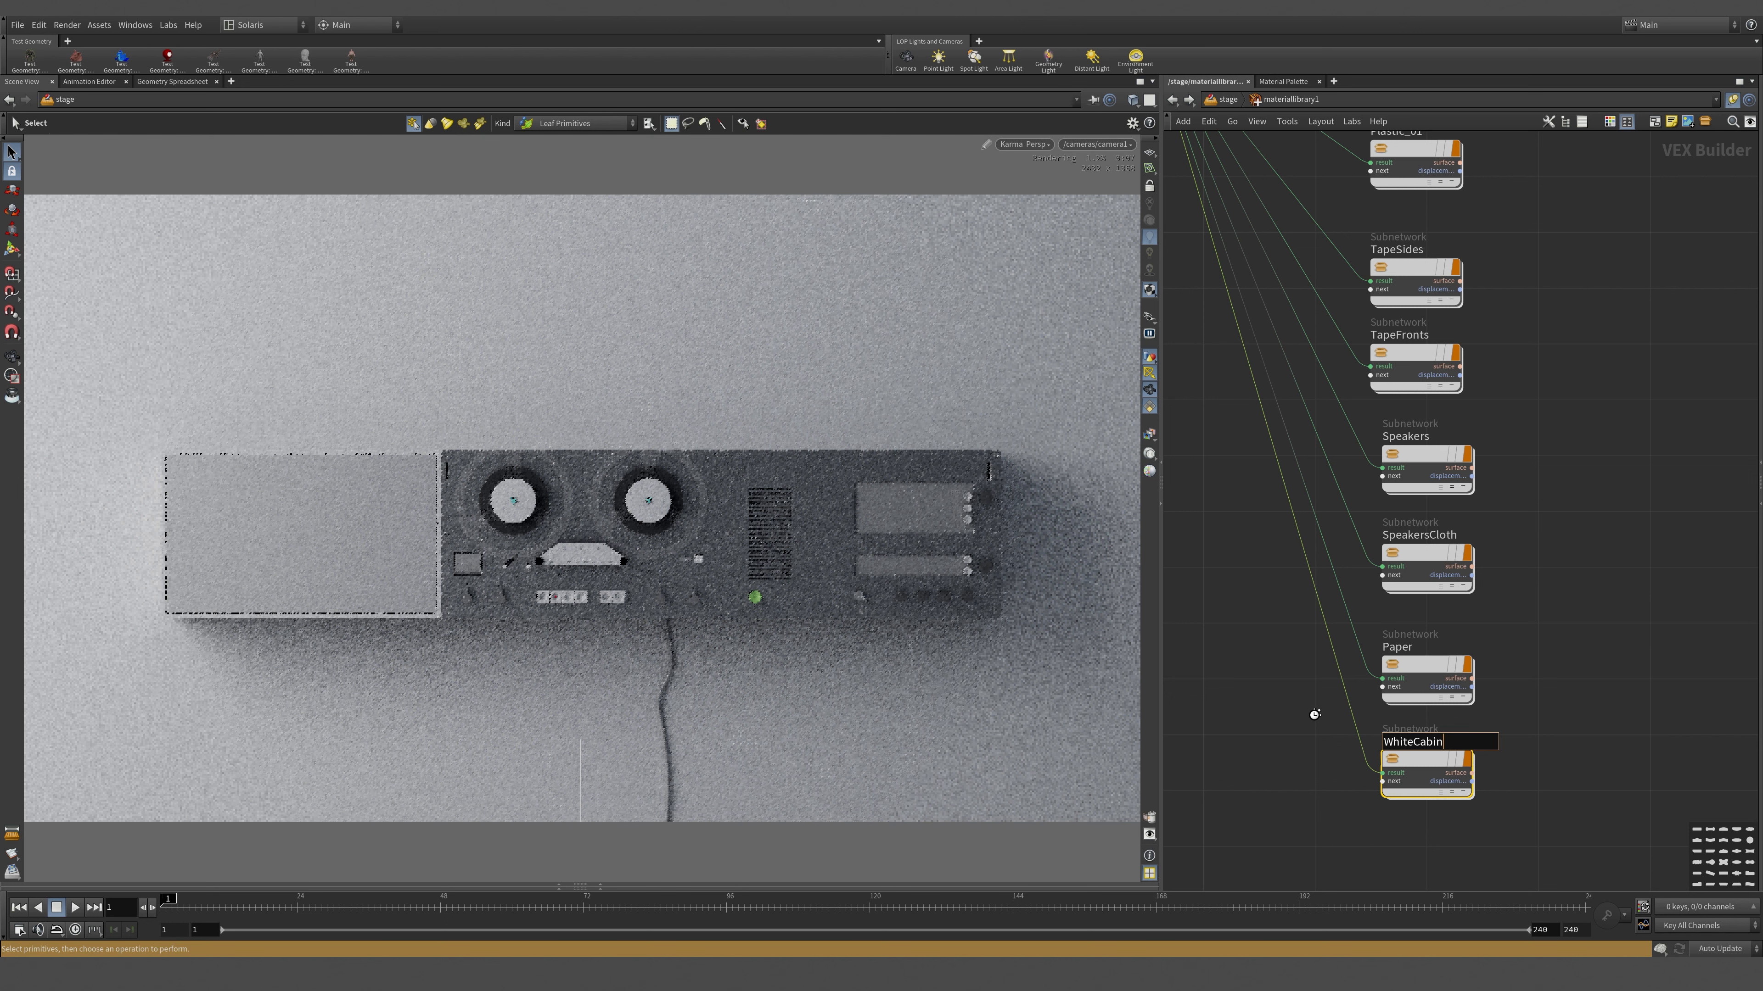
pyautogui.press('Return')
# - Duplicate the WhiteCabinet subnetwork below it and name the copy Cord
pyautogui.press('h')
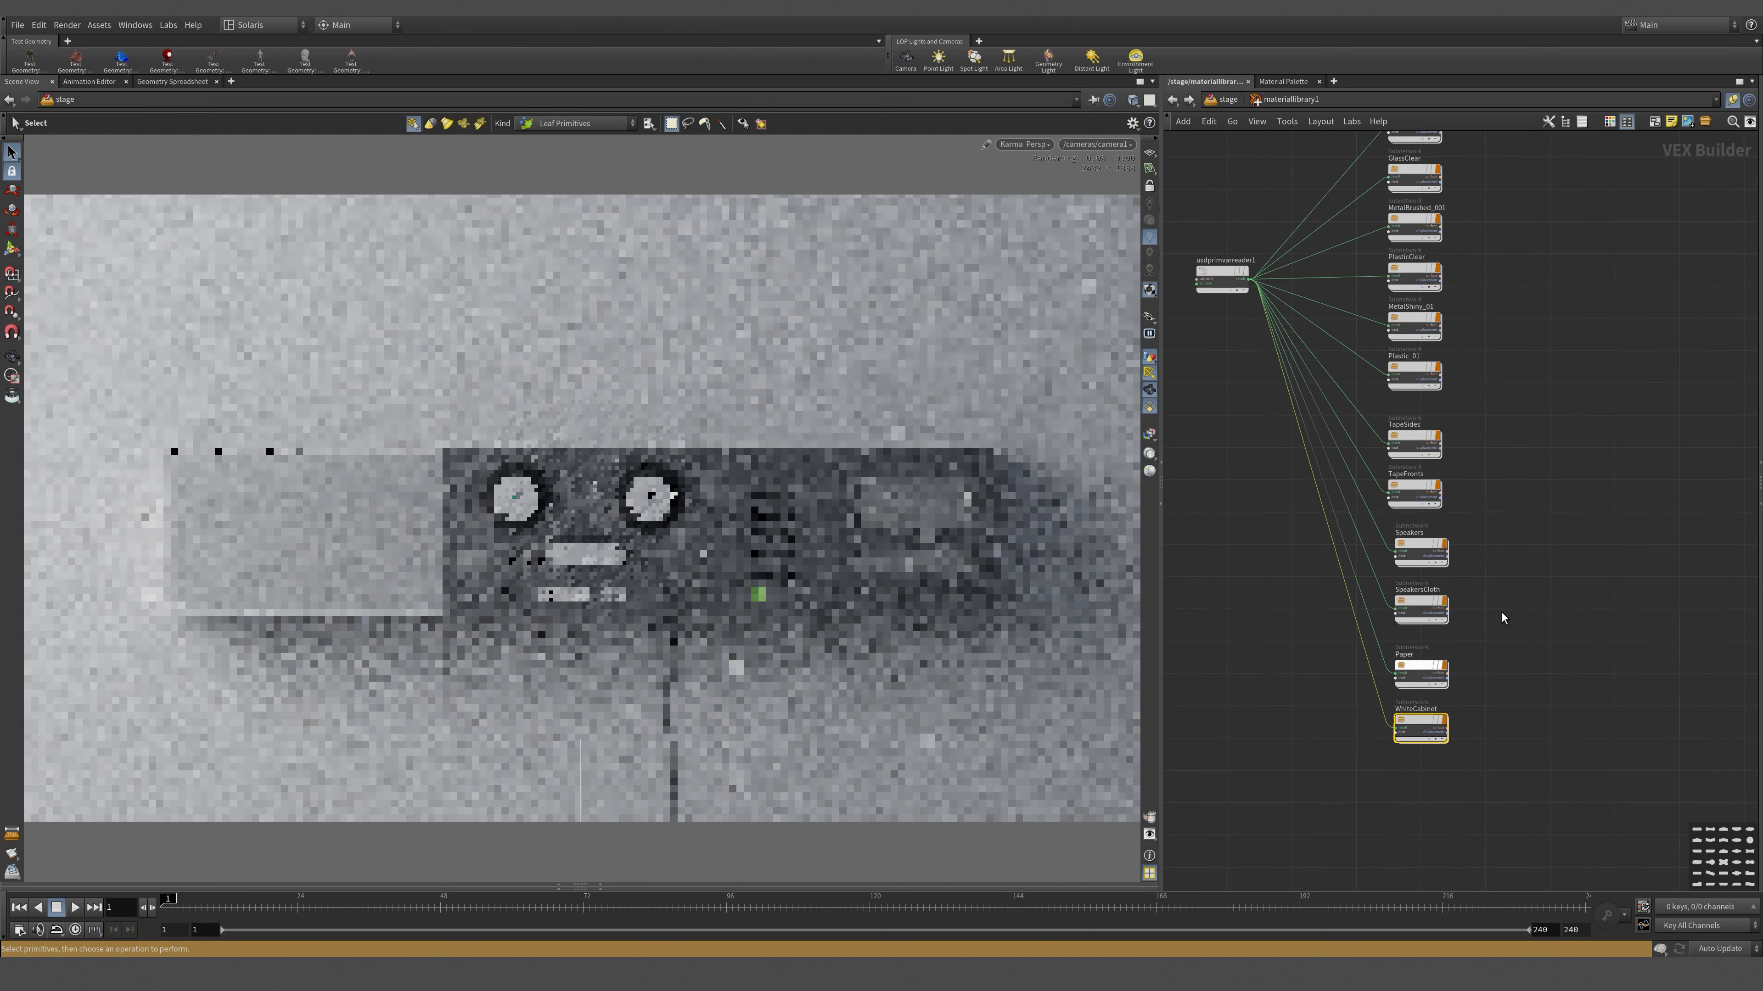
pyautogui.press('f')
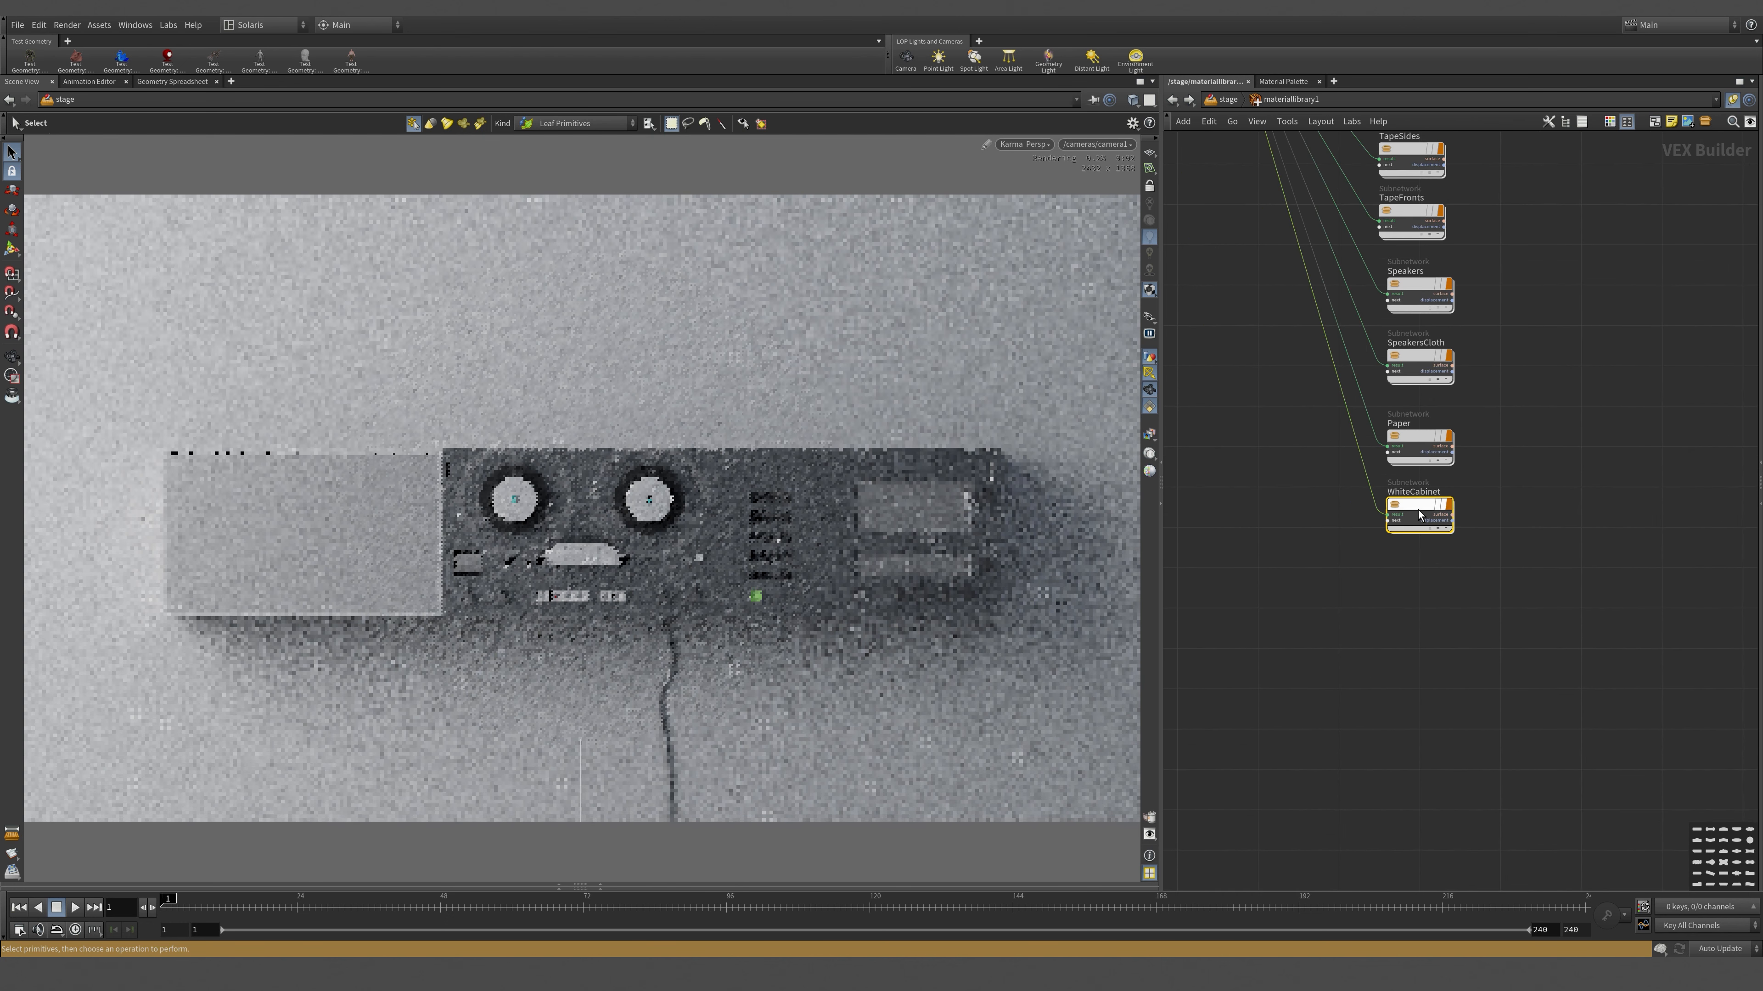
pyautogui.keyDown('alt'); pyautogui.moveTo(1430, 507); pyautogui.dragTo(1431, 566); pyautogui.keyUp('alt')
pyautogui.click(1428, 554)
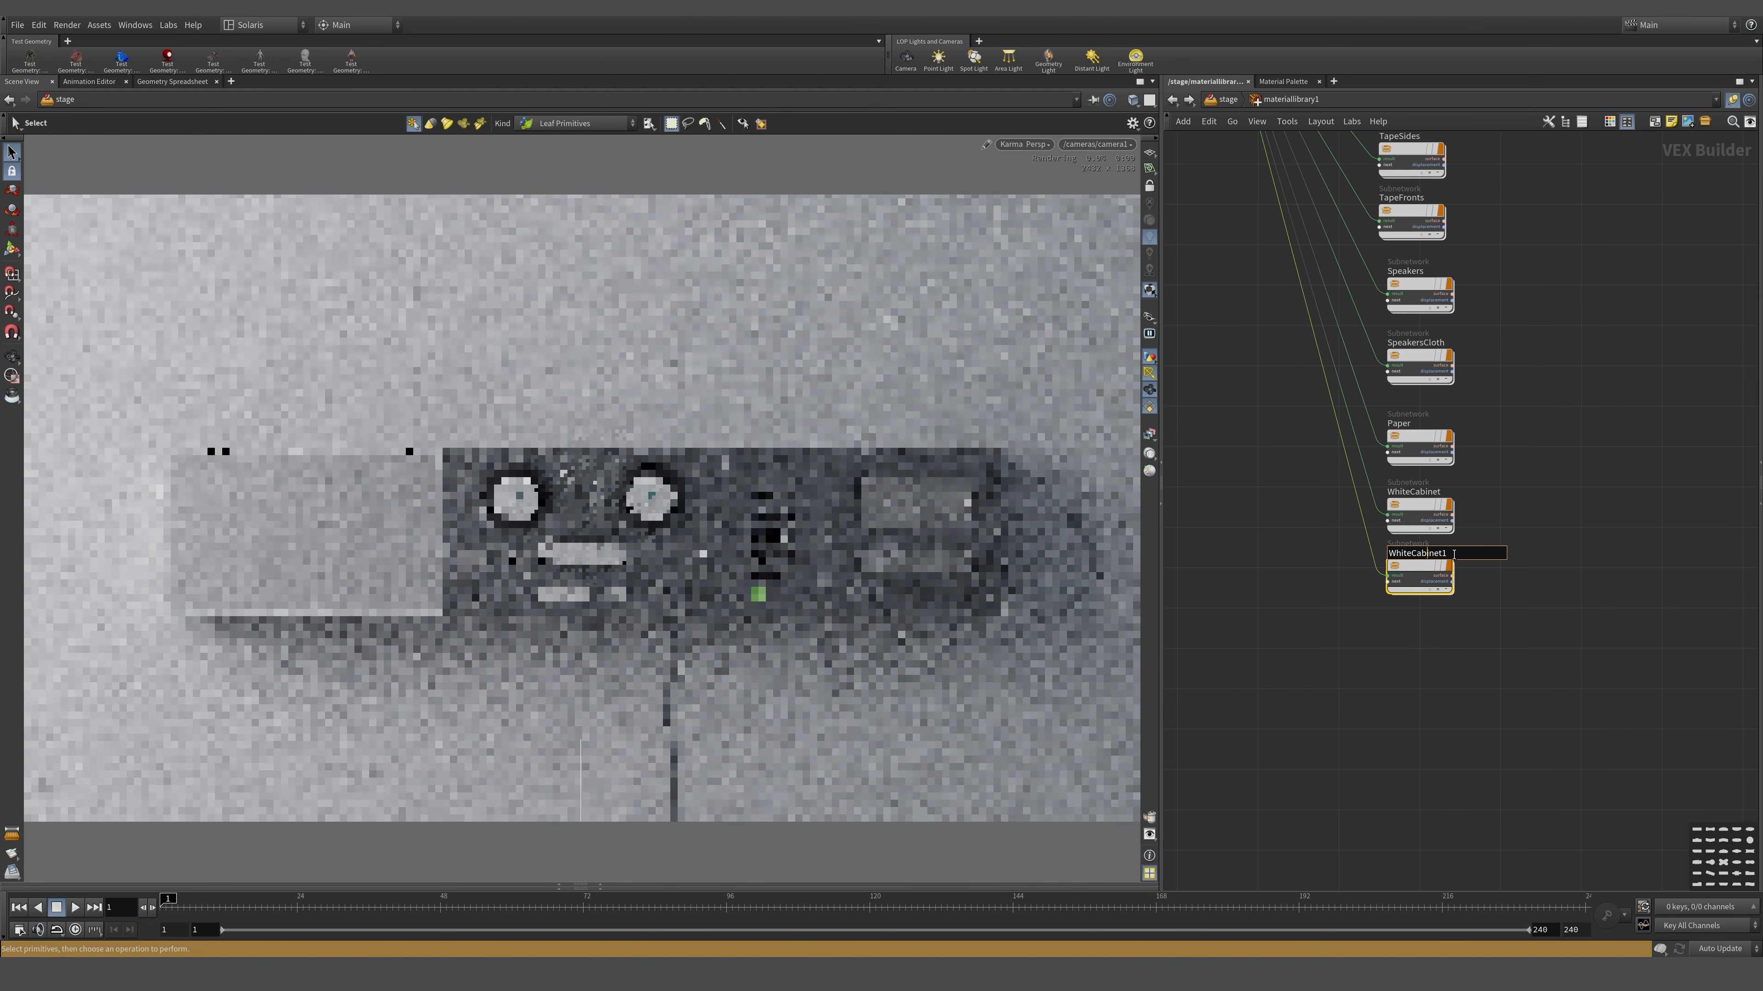
pyautogui.write('Cord')
pyautogui.press('Return')
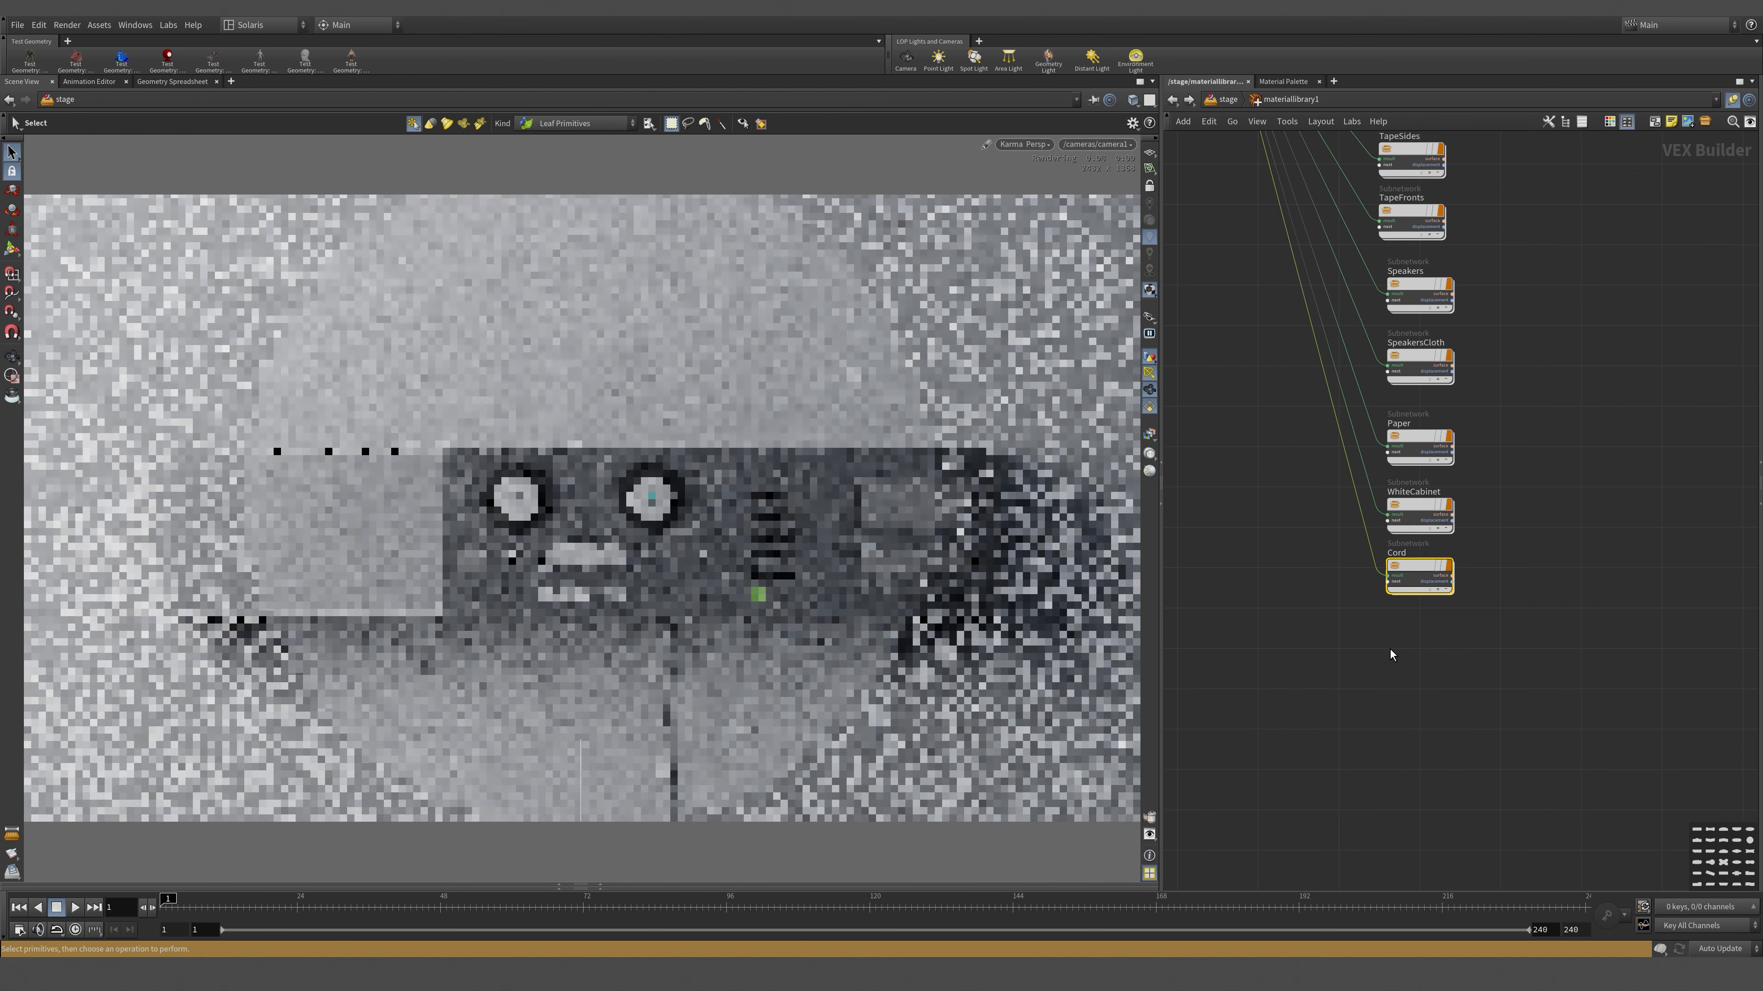
# - Duplicate the Cord subnetwork below it and name the copy Walls
pyautogui.rightClick(1389, 649)
pyautogui.click(1517, 598)
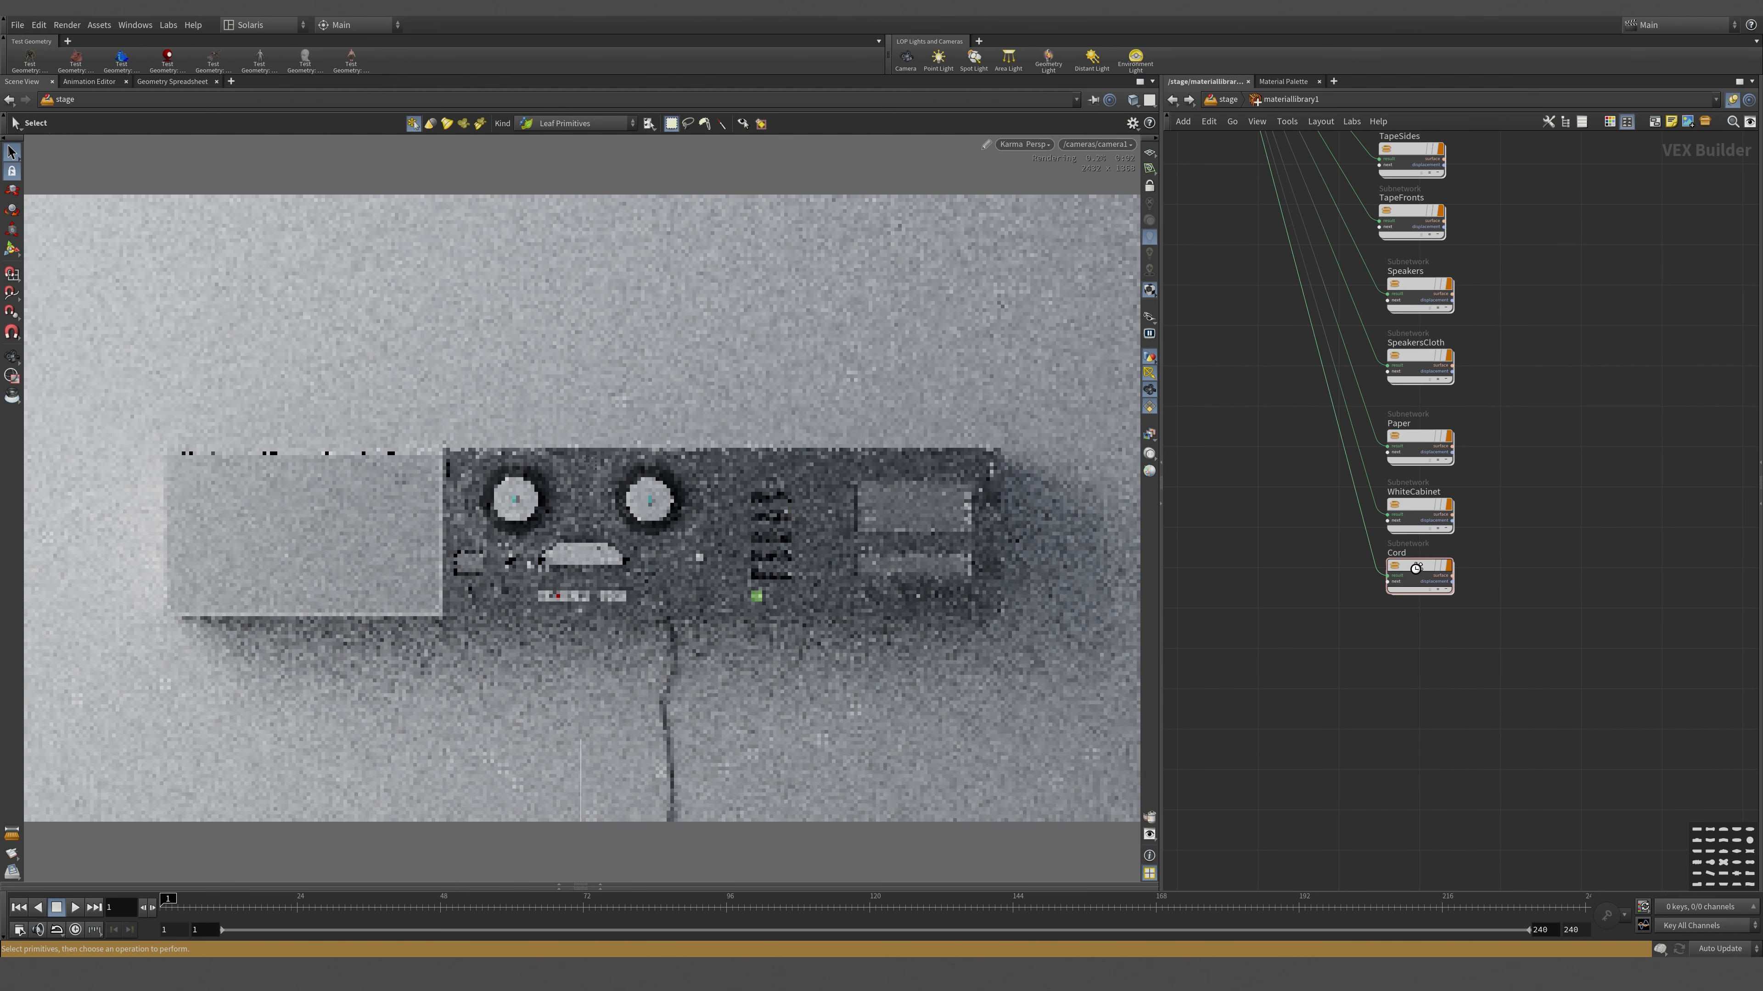
pyautogui.keyDown('alt'); pyautogui.moveTo(1414, 566); pyautogui.dragTo(1418, 627); pyautogui.keyUp('alt')
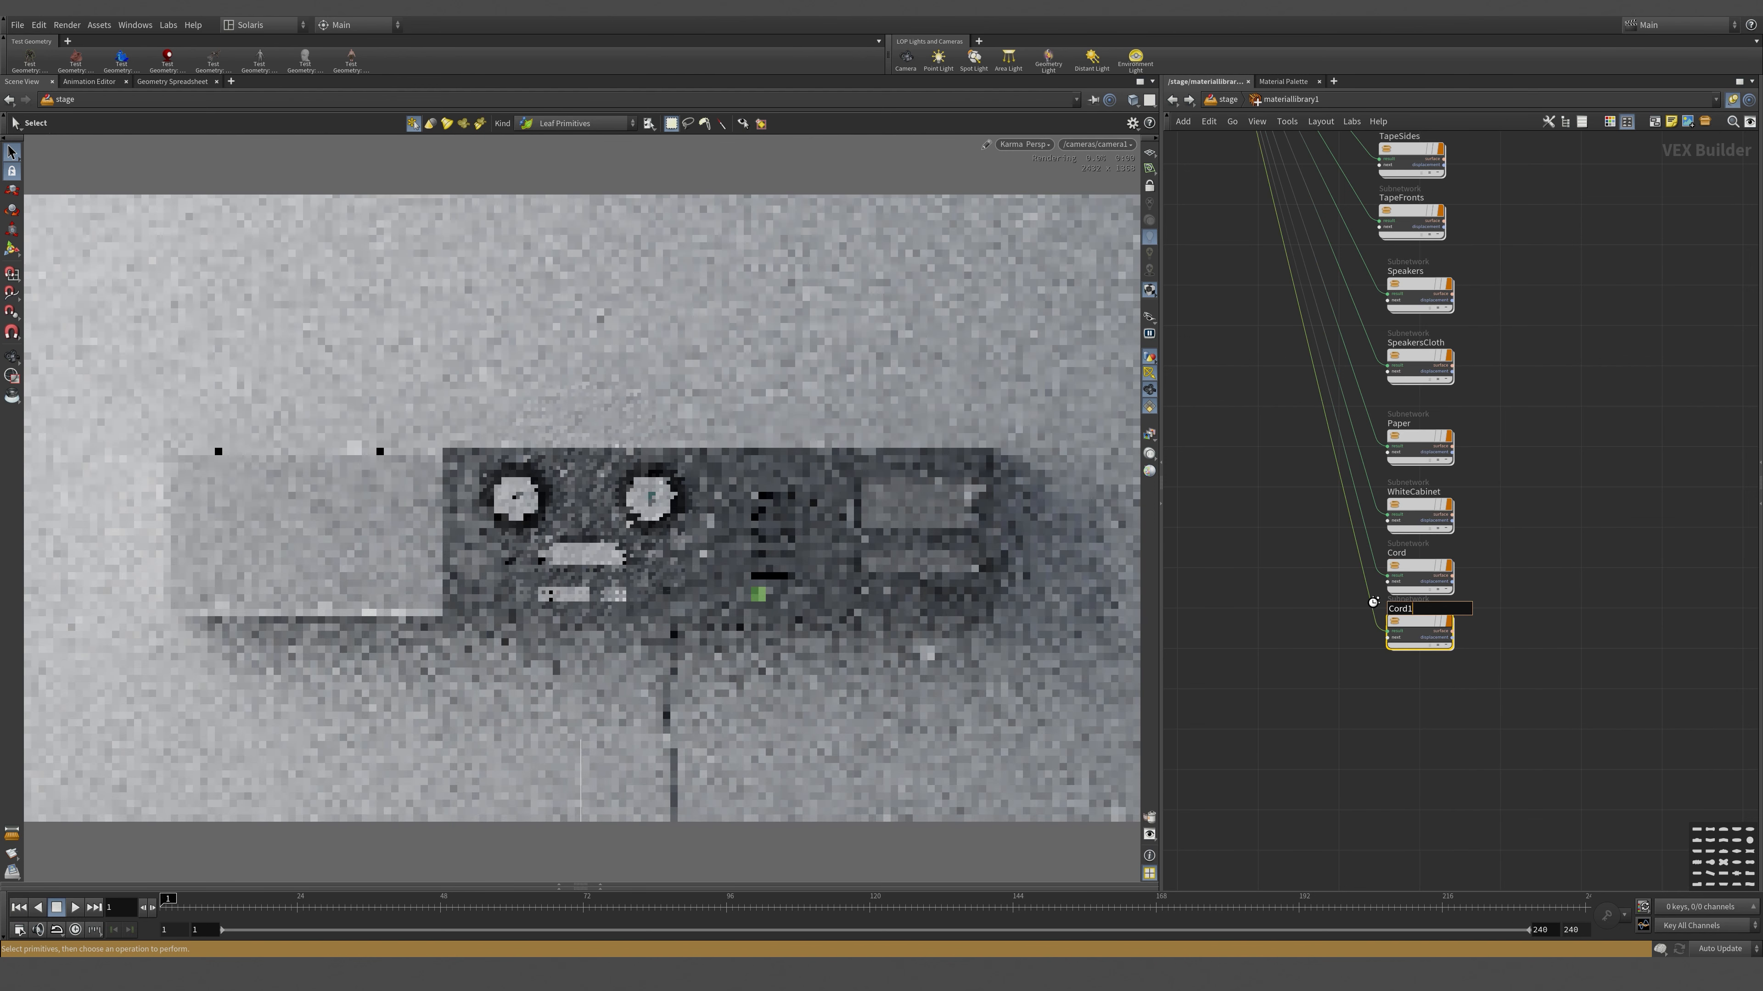
pyautogui.write('Walls')
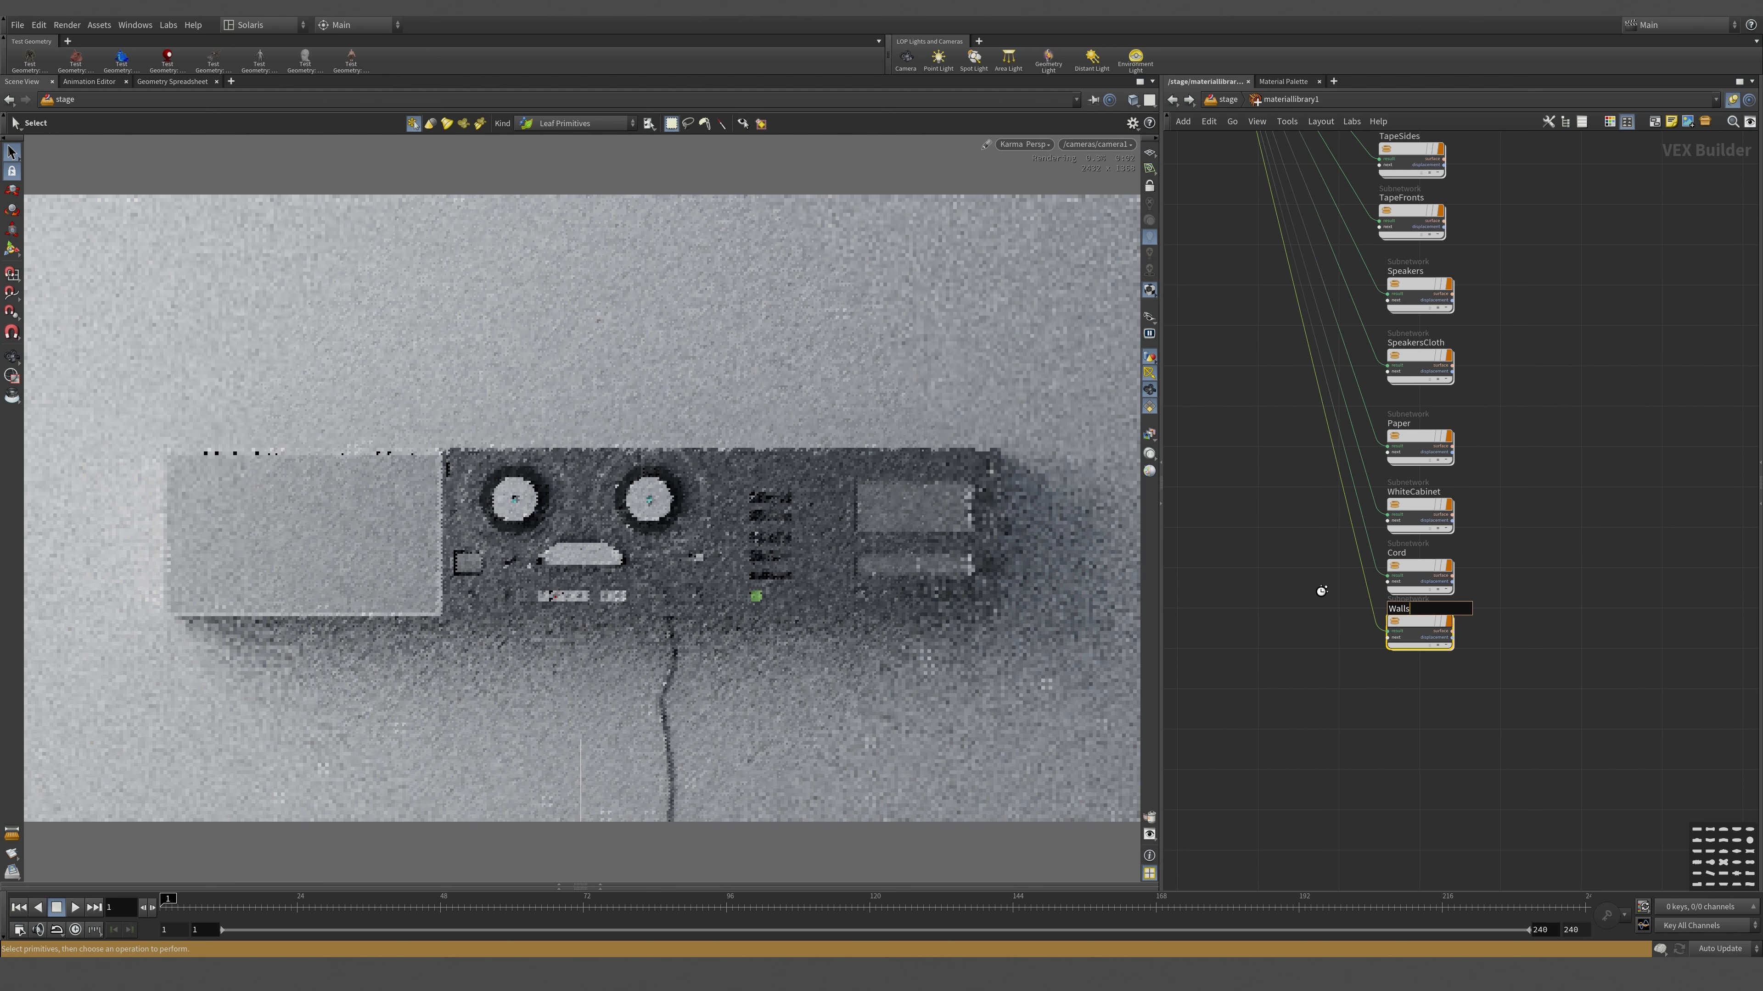
pyautogui.press('Return')
pyautogui.press('h')
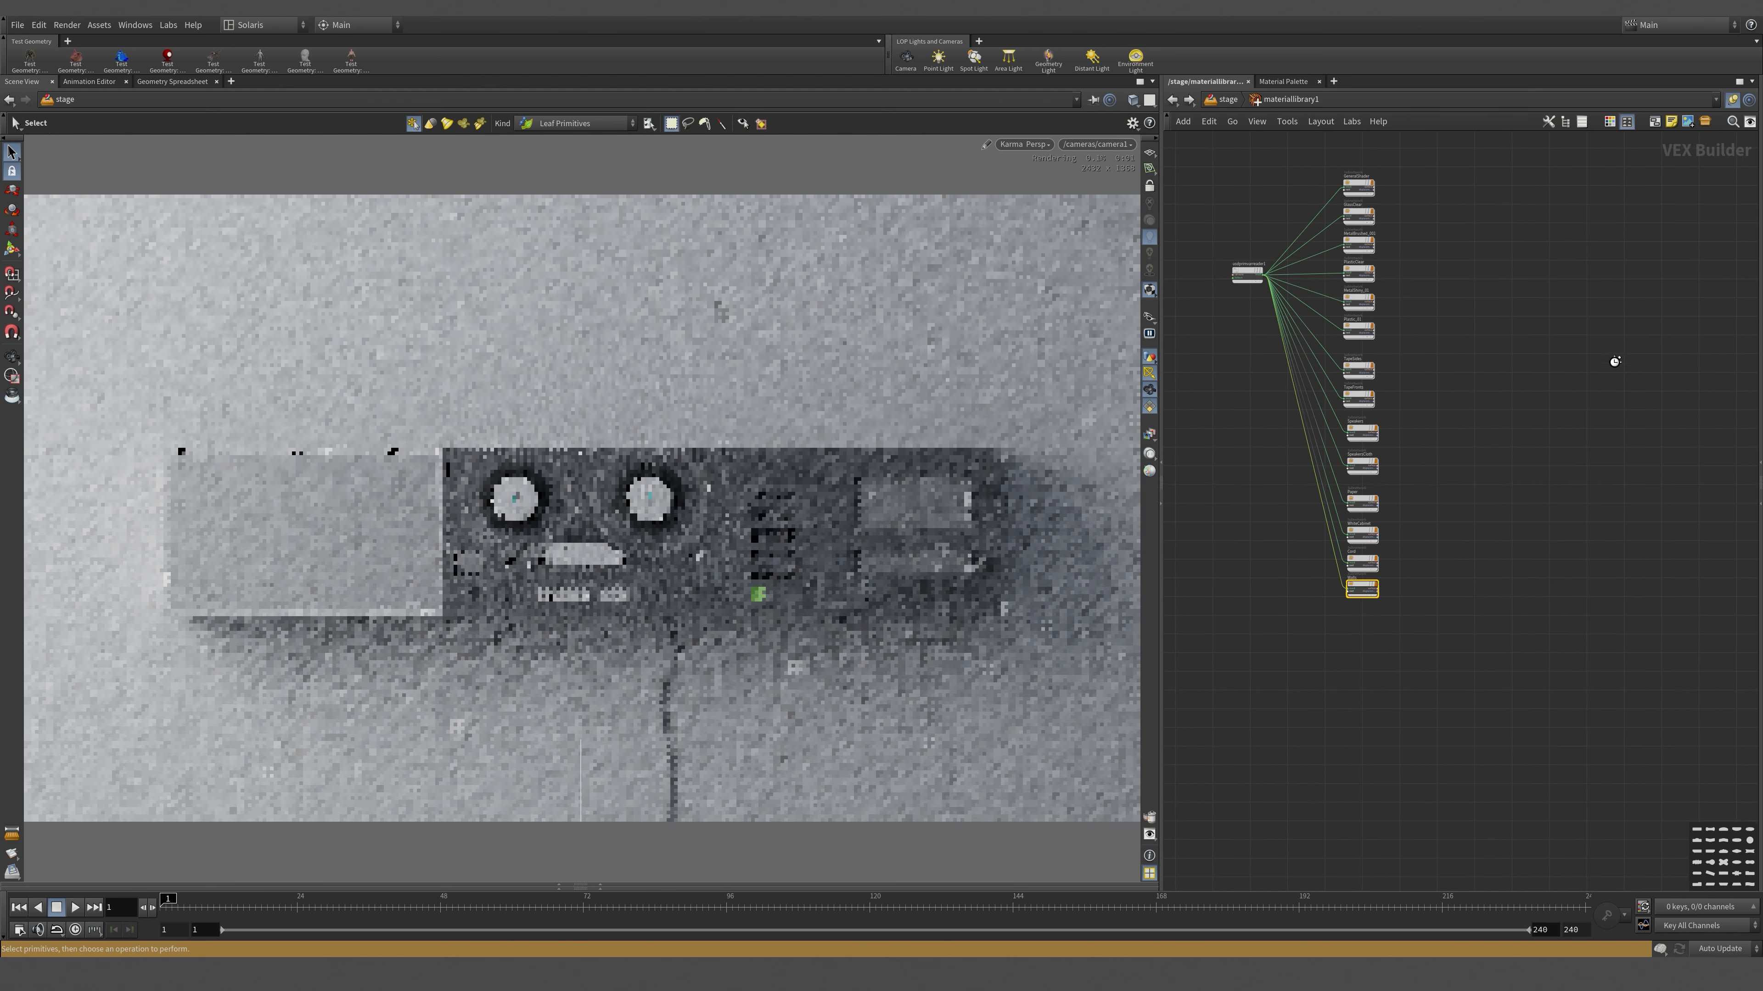
# - Lay out all the material subnetworks in an evenly spaced column with curved wires, and move the primvar reader node farther away from them
pyautogui.moveTo(1431, 230); pyautogui.dragTo(1615, 361, button='middle')
pyautogui.moveTo(1432, 405); pyautogui.dragTo(1405, 493)
pyautogui.moveTo(1508, 263); pyautogui.dragTo(1592, 748)
pyautogui.scroll(5, 1591, 748)
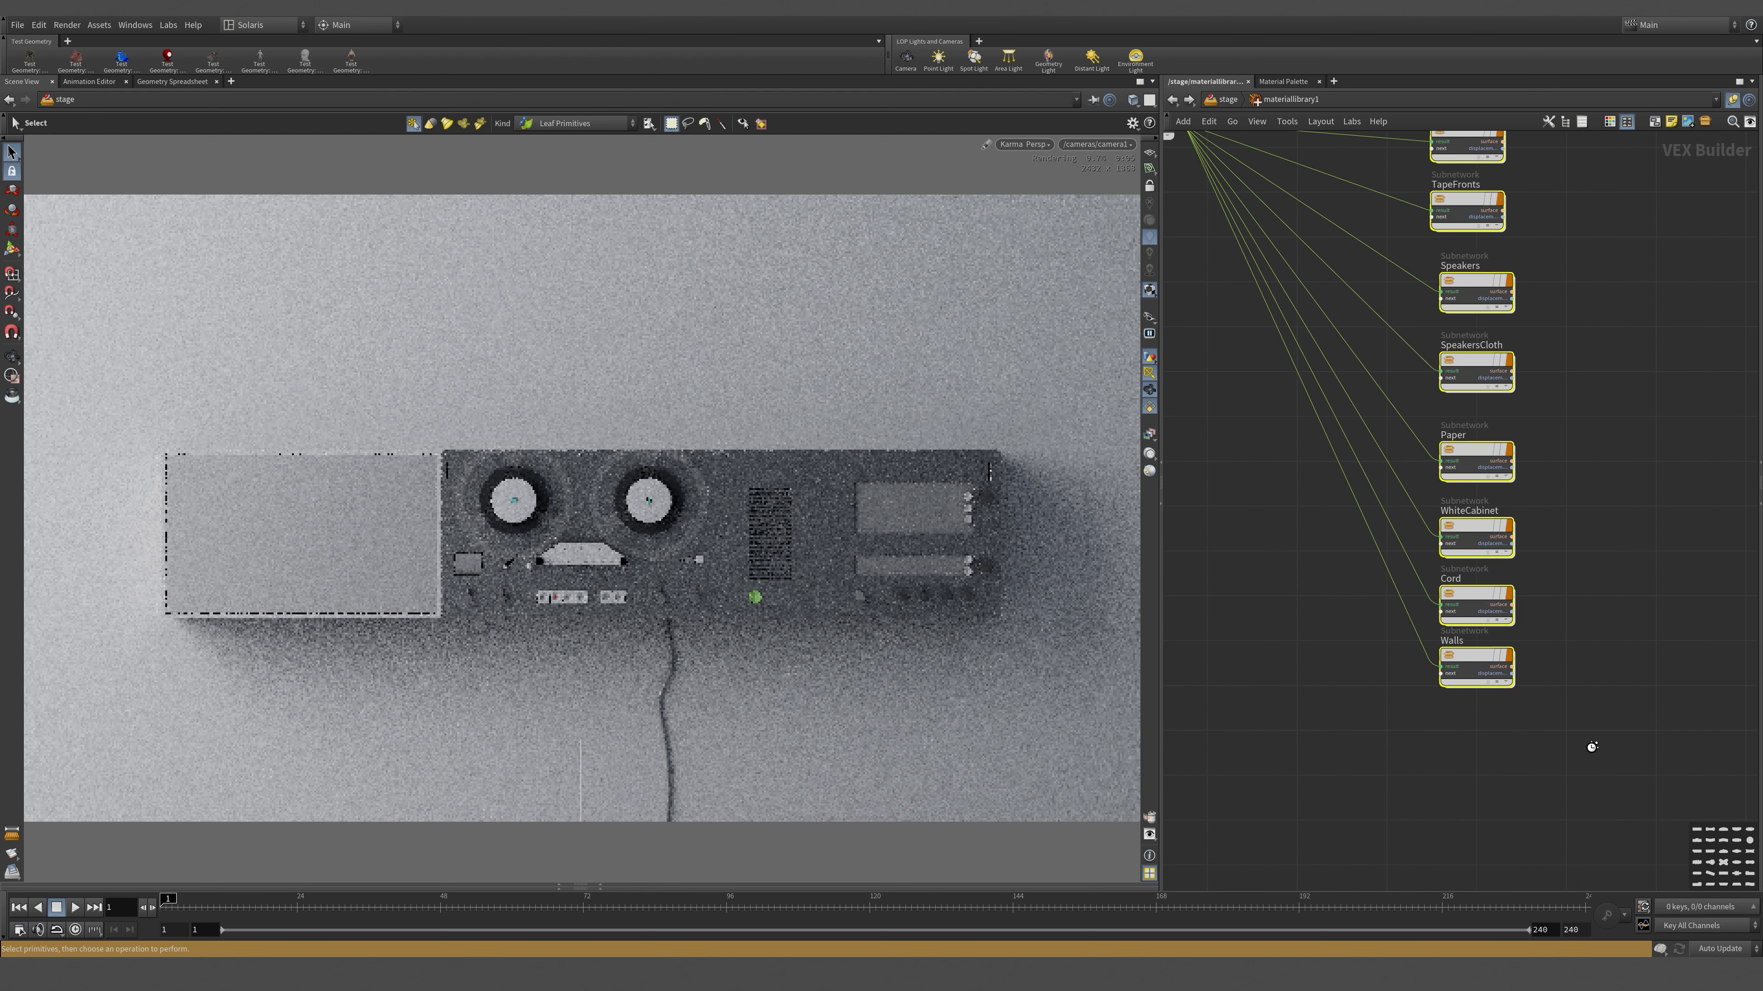
pyautogui.press('l')
pyautogui.hotkey('shift', 's')
pyautogui.moveTo(1605, 464); pyautogui.dragTo(1627, 609, button='middle')
pyautogui.scroll(-4, 1626, 607)
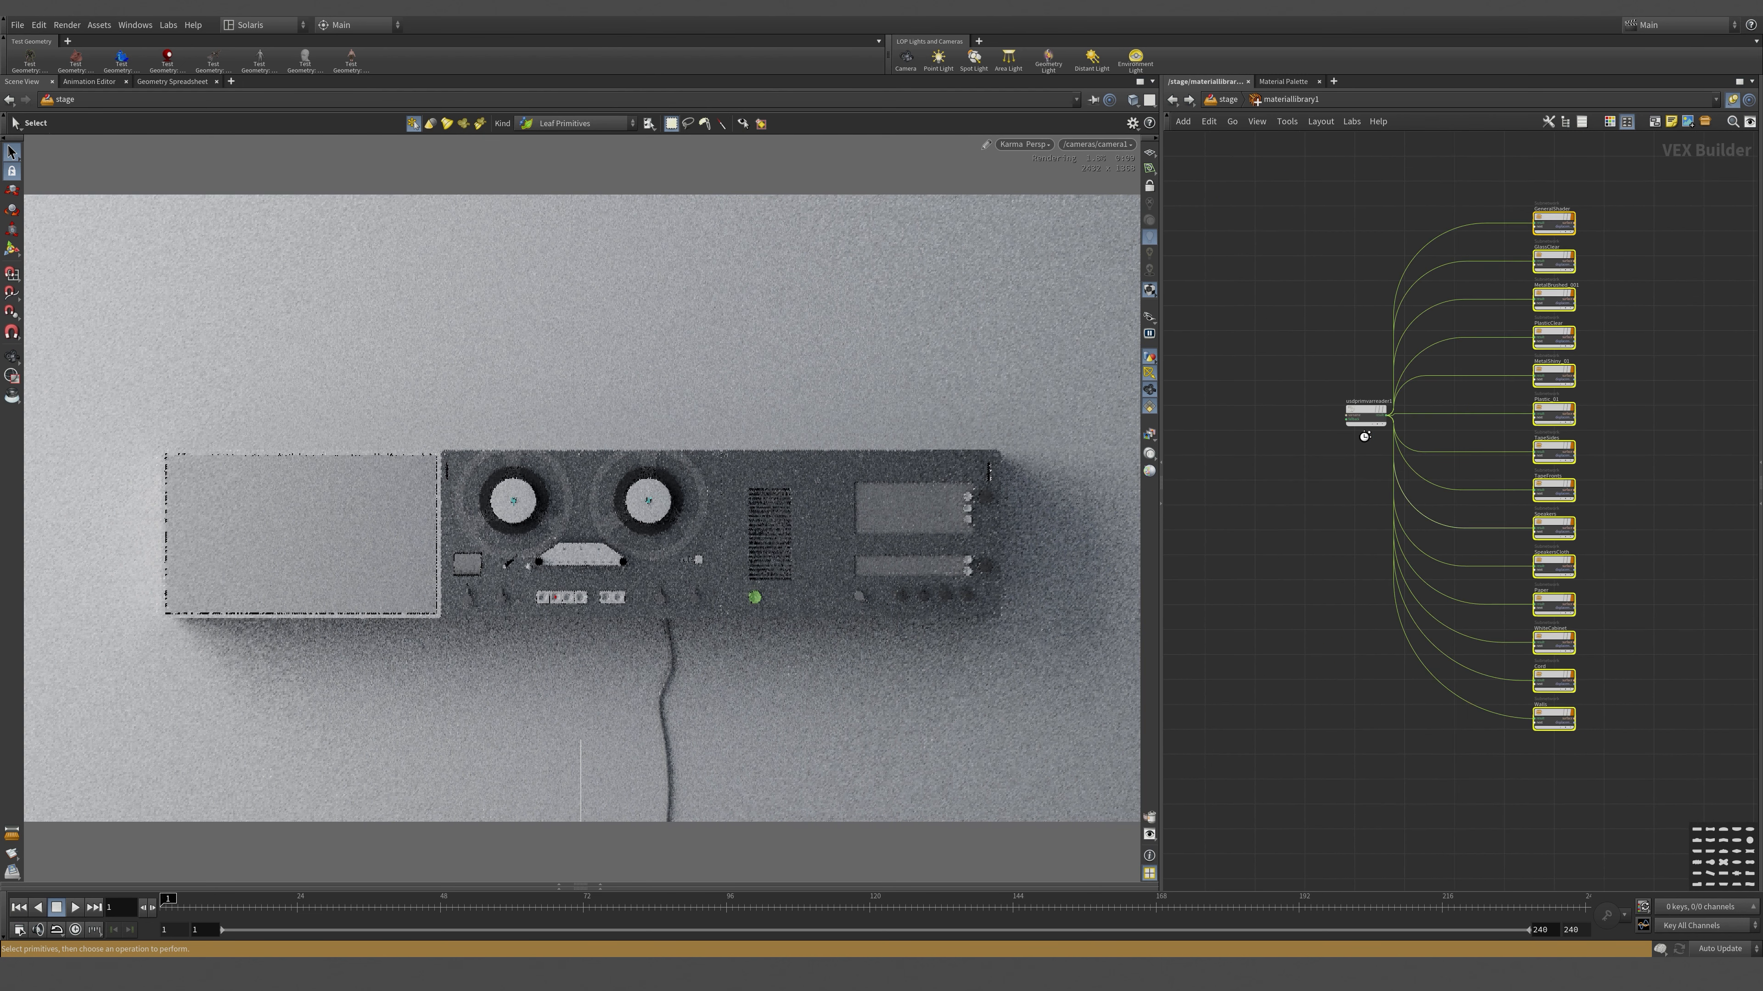
pyautogui.moveTo(1357, 414); pyautogui.dragTo(1299, 453)
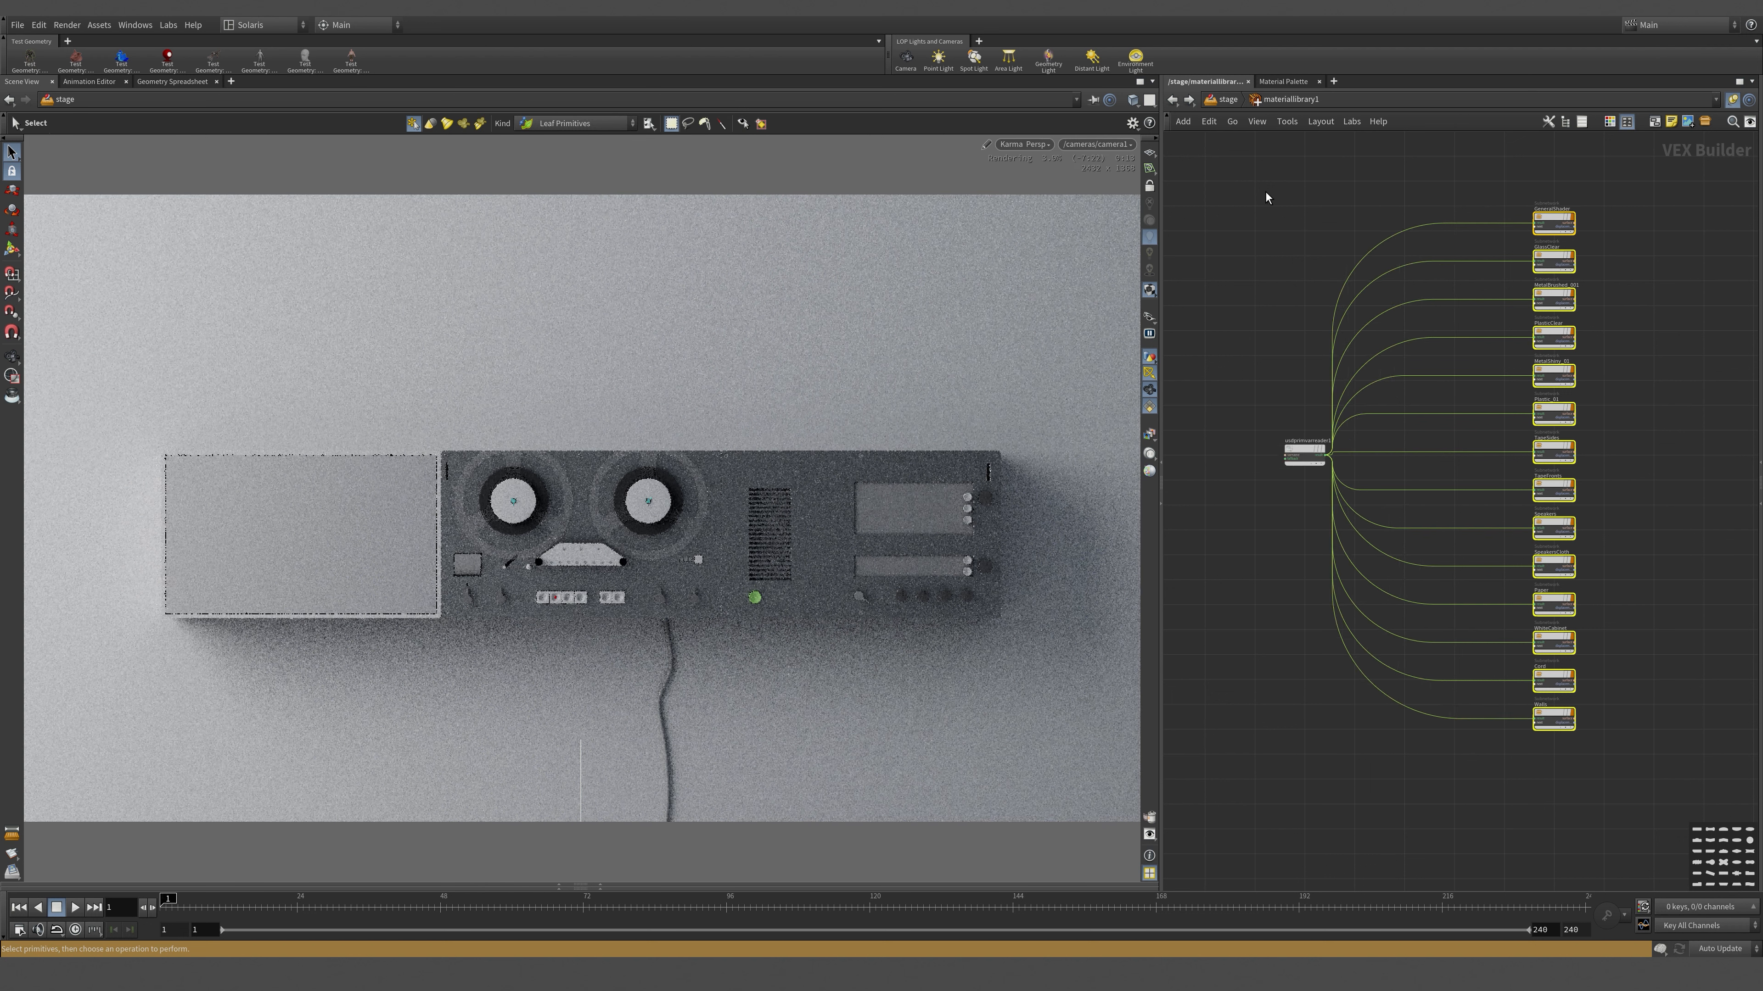
# - Inspect the tidied column of material subnetworks, including GeneralShader, GlassClear, MetalBrushed_001 and PlasticClear
pyautogui.scroll(2, 1286, 401)
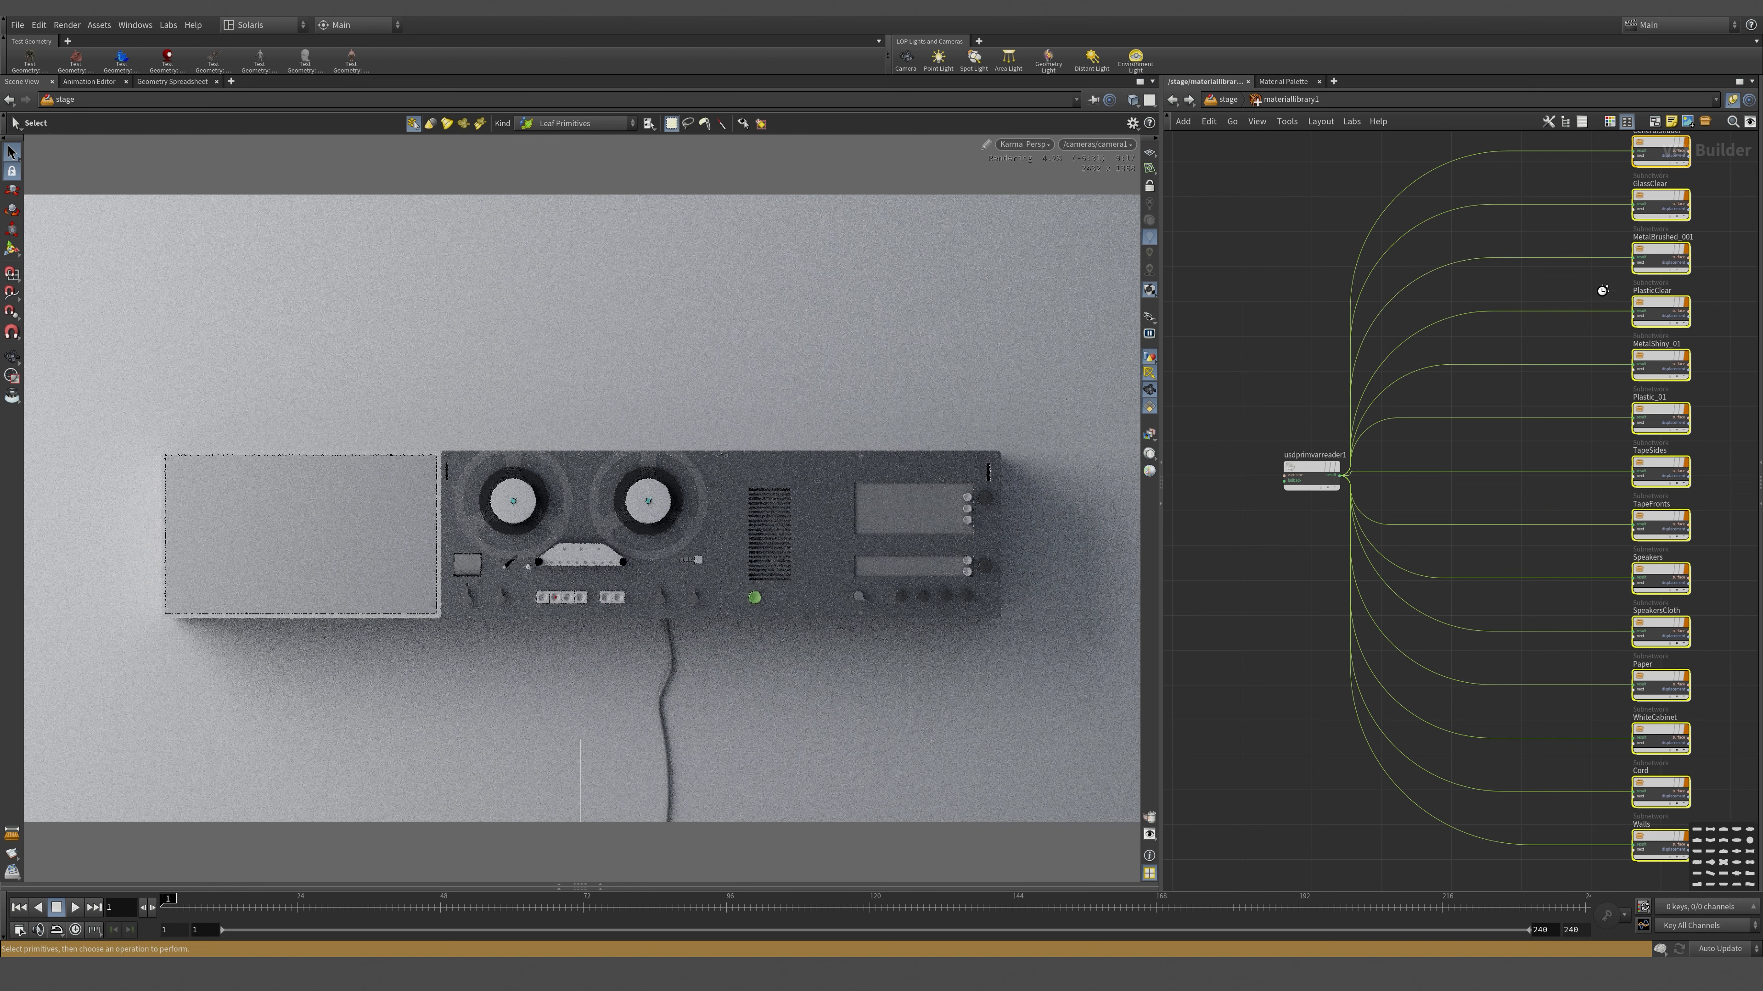
pyautogui.scroll(1, 1588, 332)
pyautogui.moveTo(1588, 332); pyautogui.dragTo(1560, 526, button='middle')
pyautogui.scroll(3, 1632, 311)
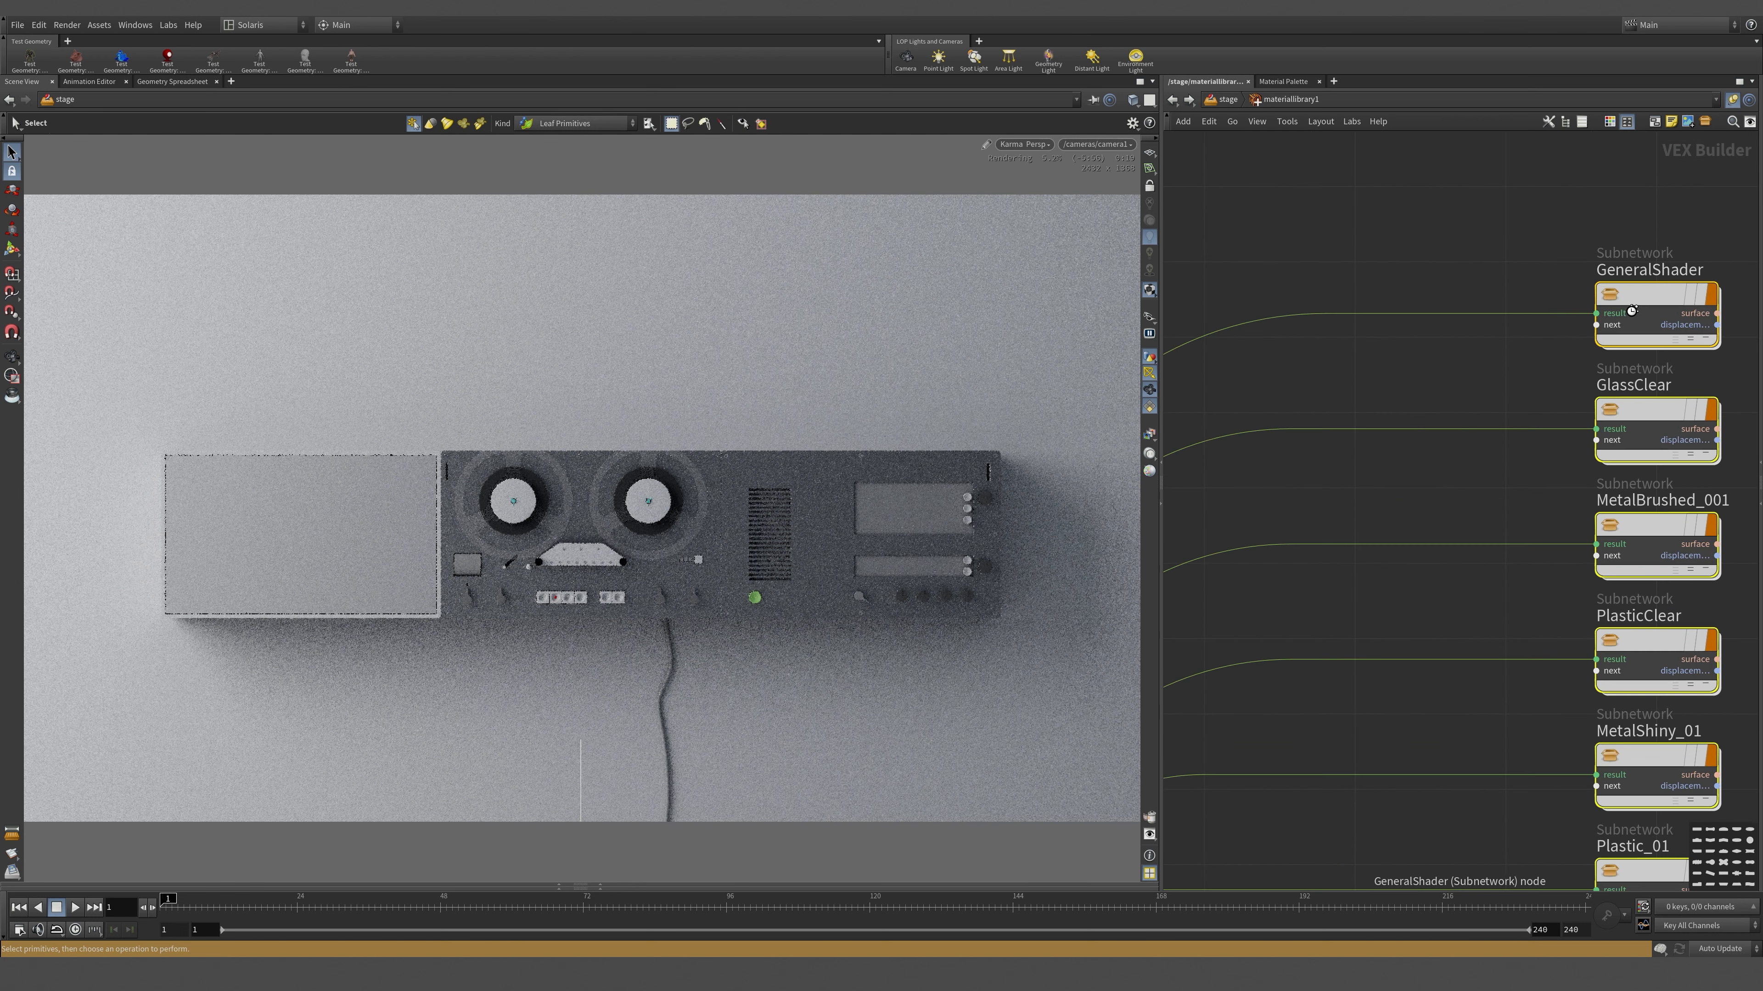
pyautogui.scroll(2, 1648, 270)
pyautogui.moveTo(1629, 299); pyautogui.dragTo(1559, 385, button='middle')
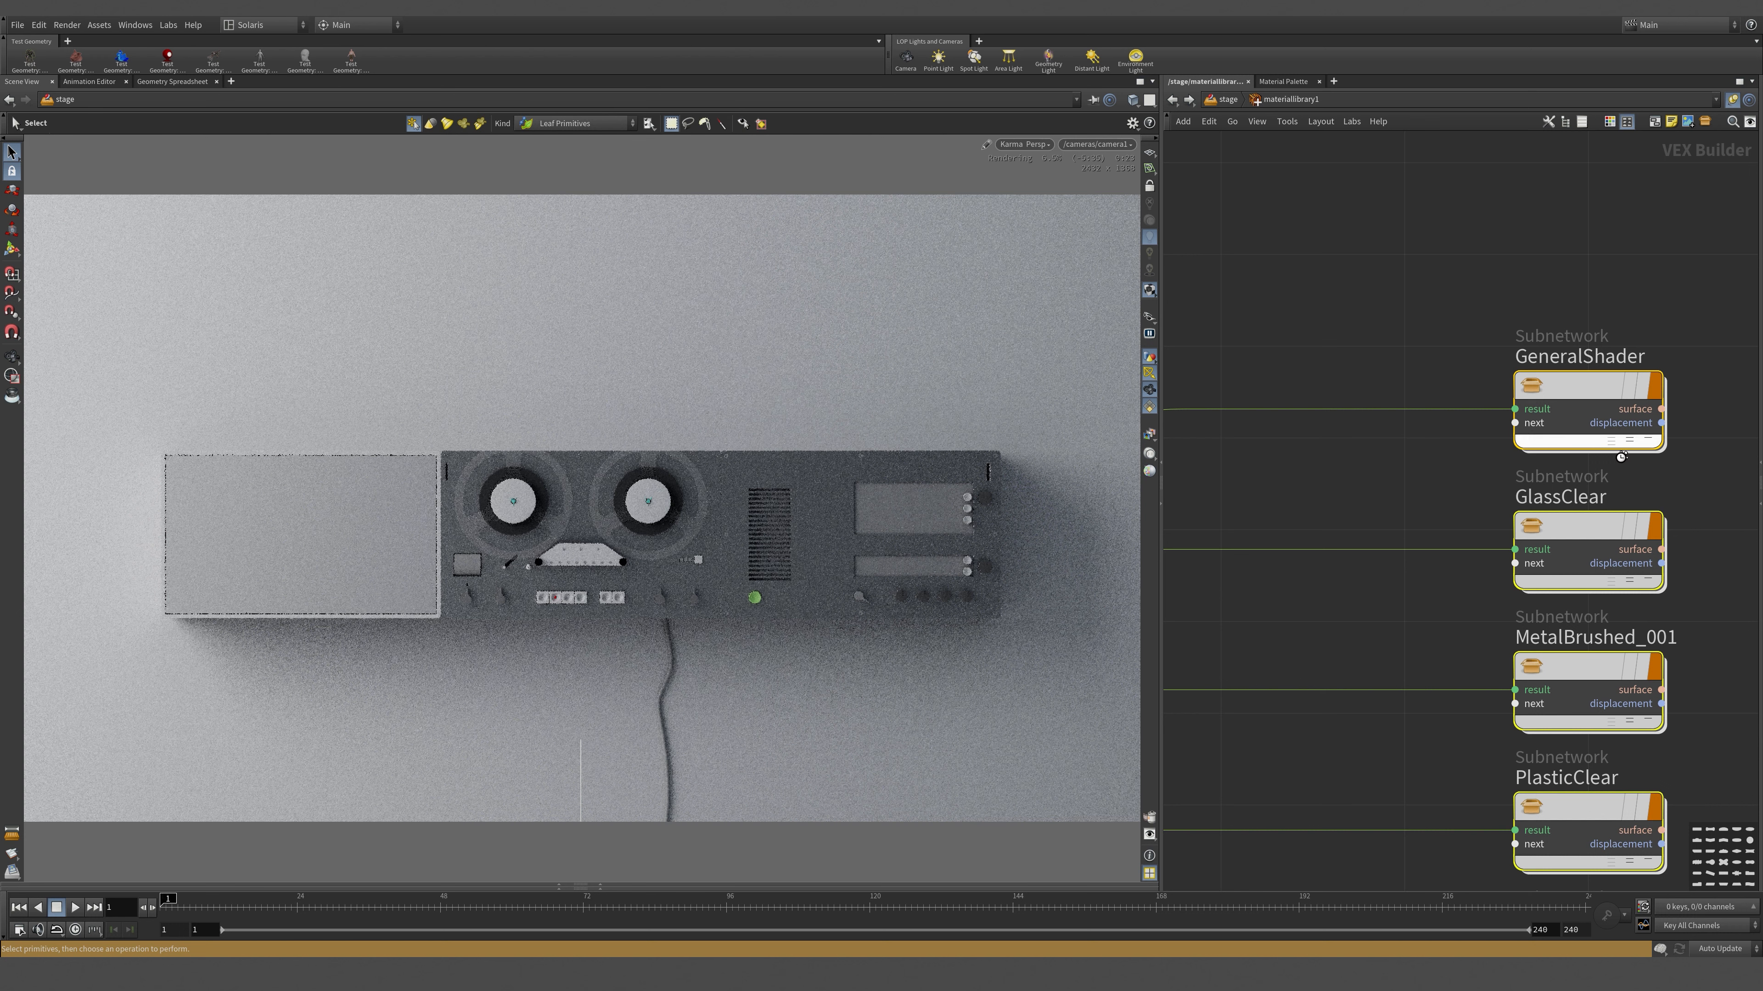
pyautogui.scroll(-6, 1673, 512)
pyautogui.moveTo(1673, 512); pyautogui.dragTo(1638, 340, button='middle')
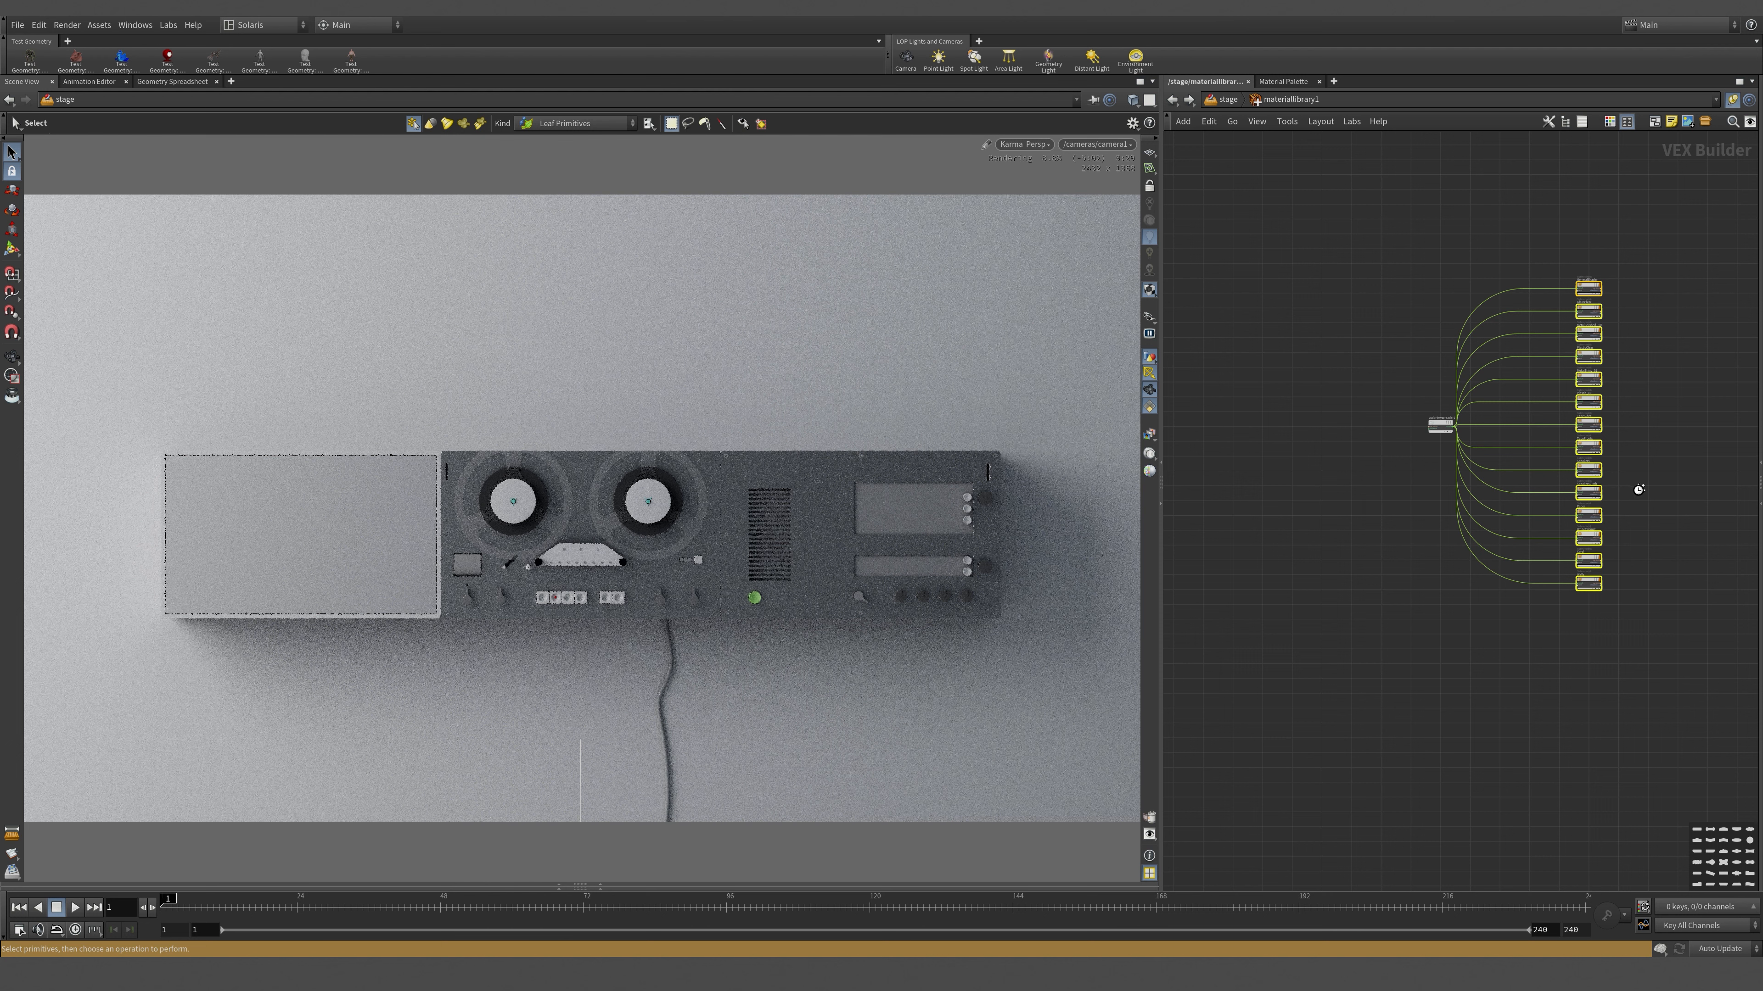
# - Return to the stage and auto-fill the materials of materiallibrary1 from its subnetworks
pyautogui.click(1225, 99)
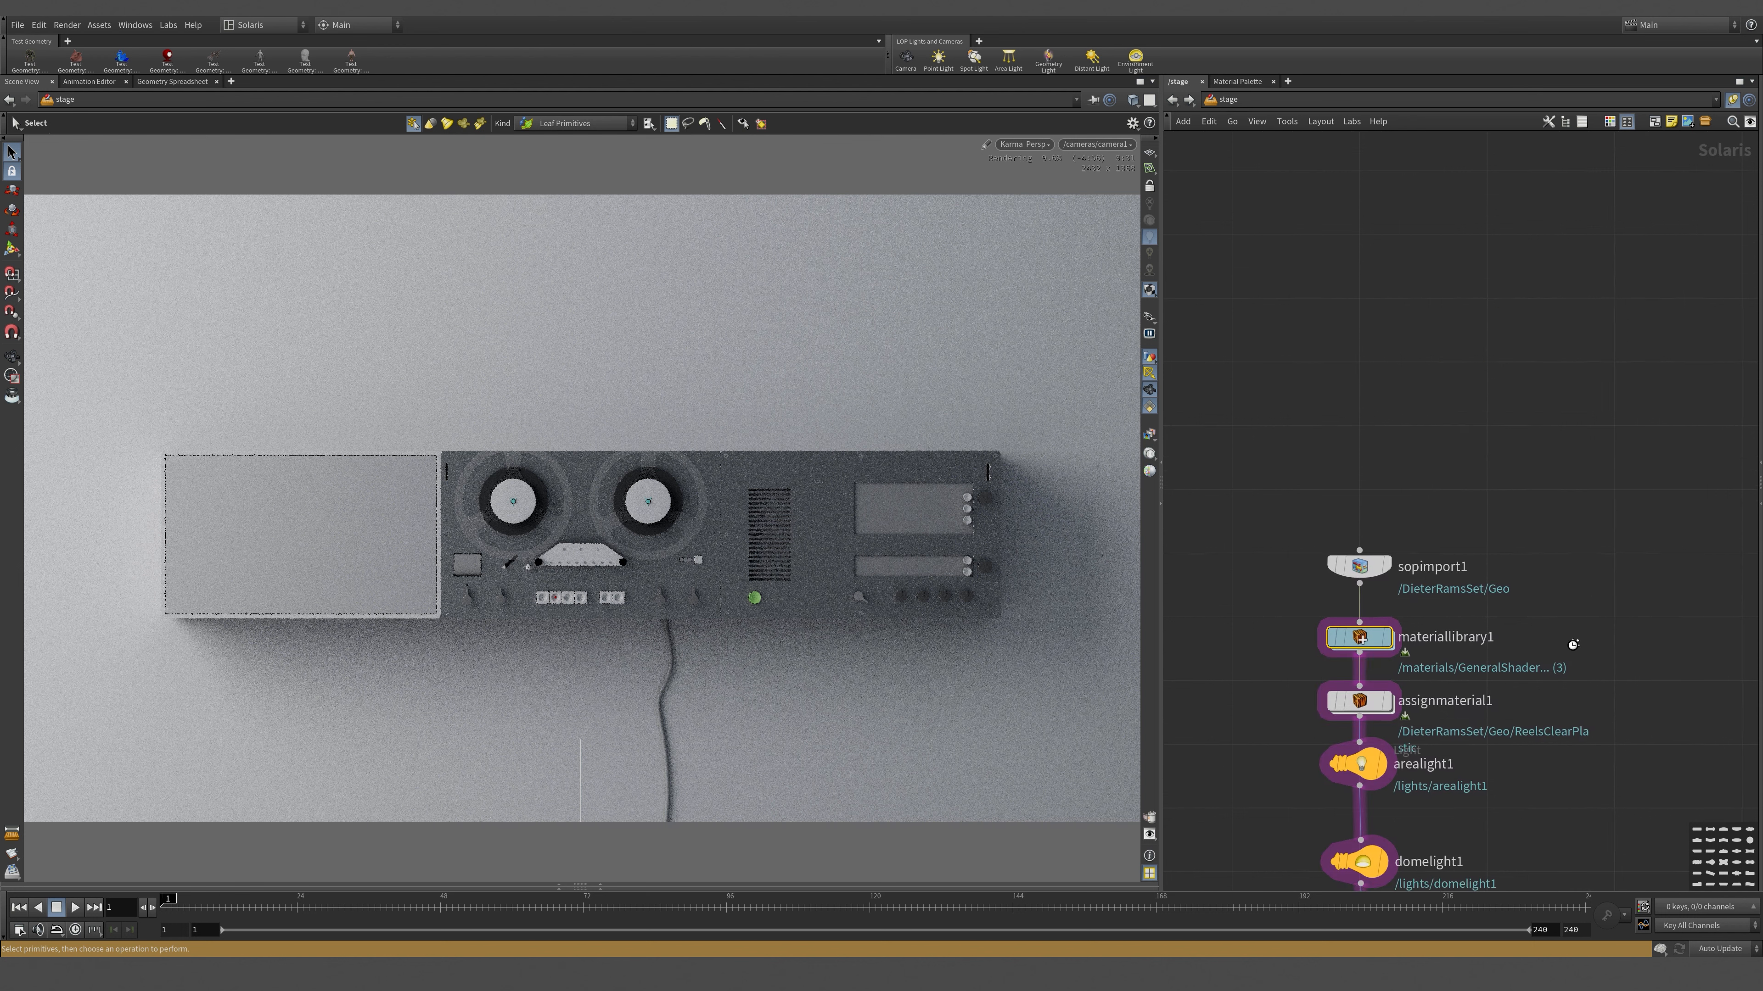
pyautogui.moveTo(1266, 438); pyautogui.dragTo(1457, 485)
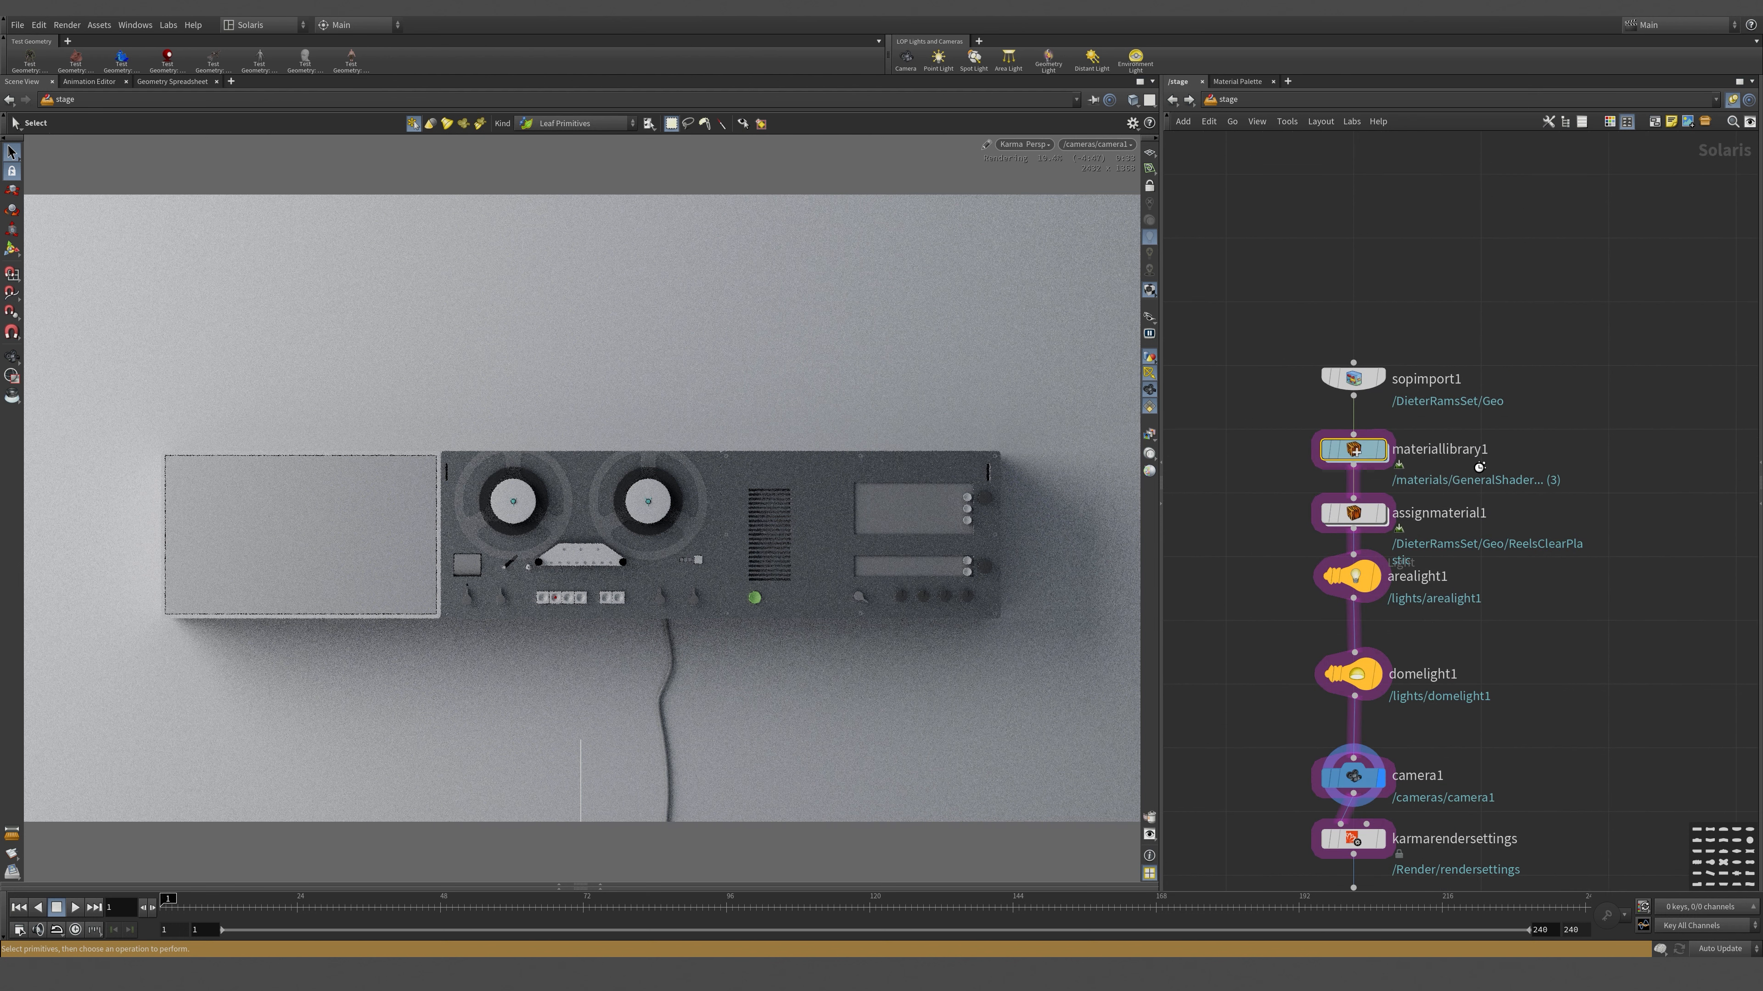
pyautogui.press('p')
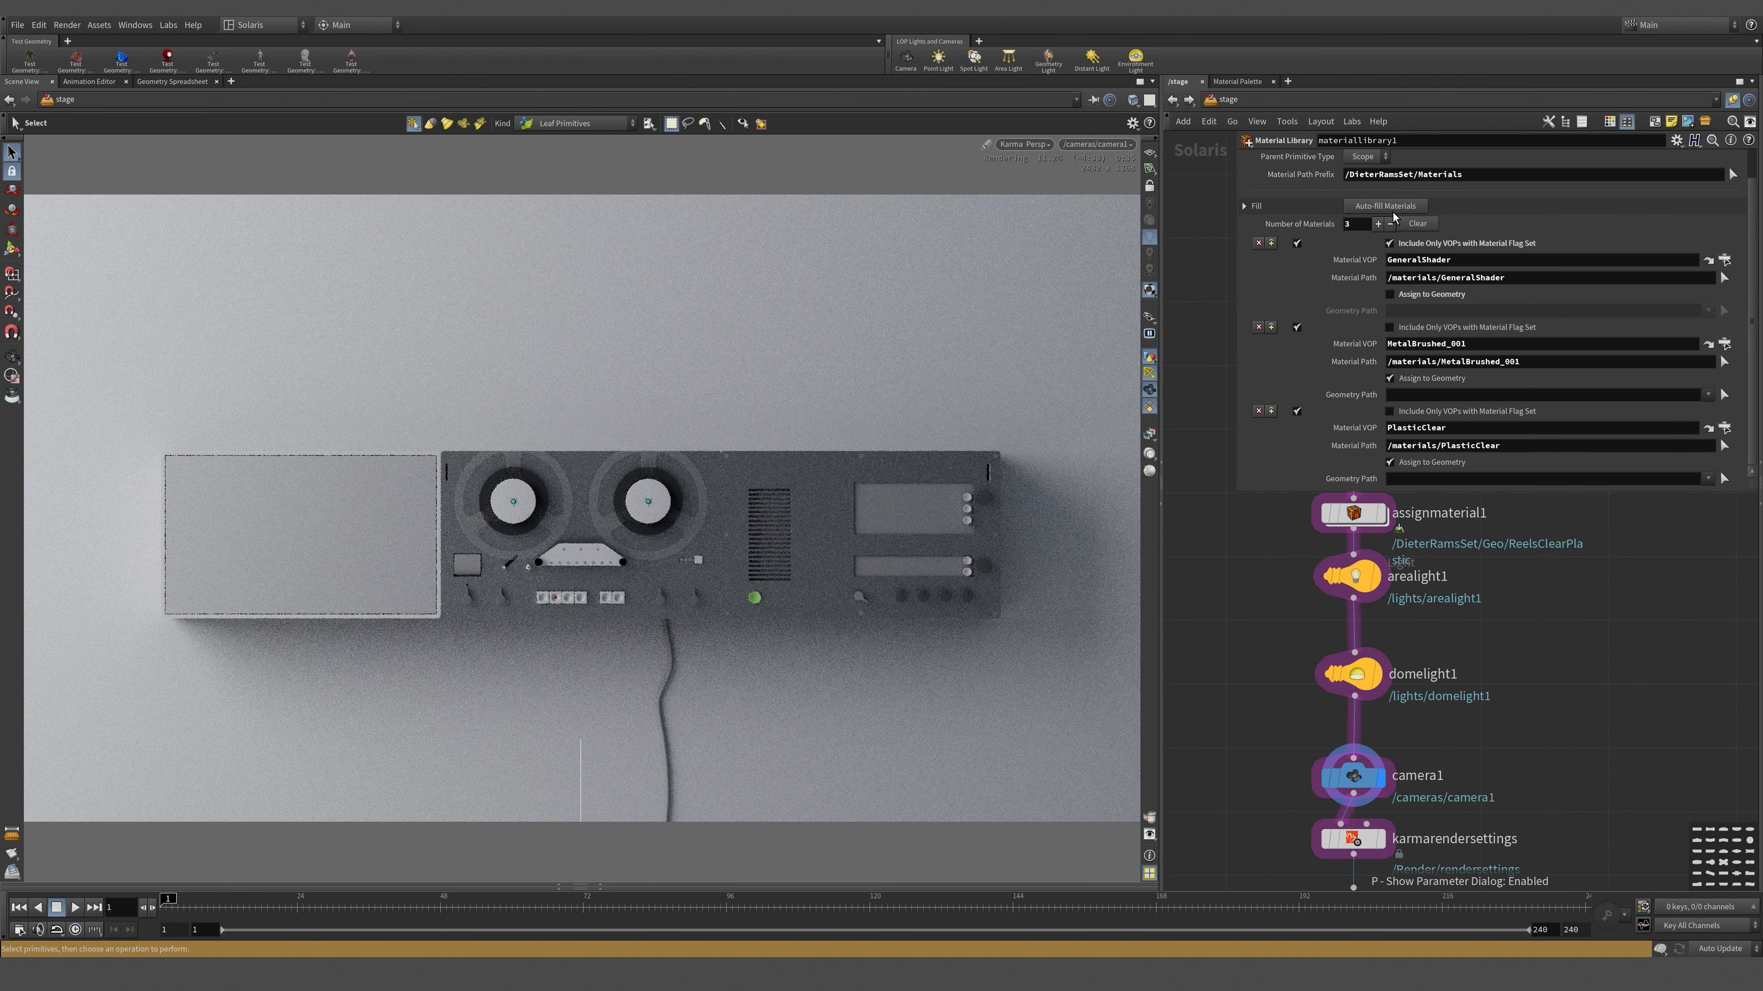
pyautogui.click(1371, 206)
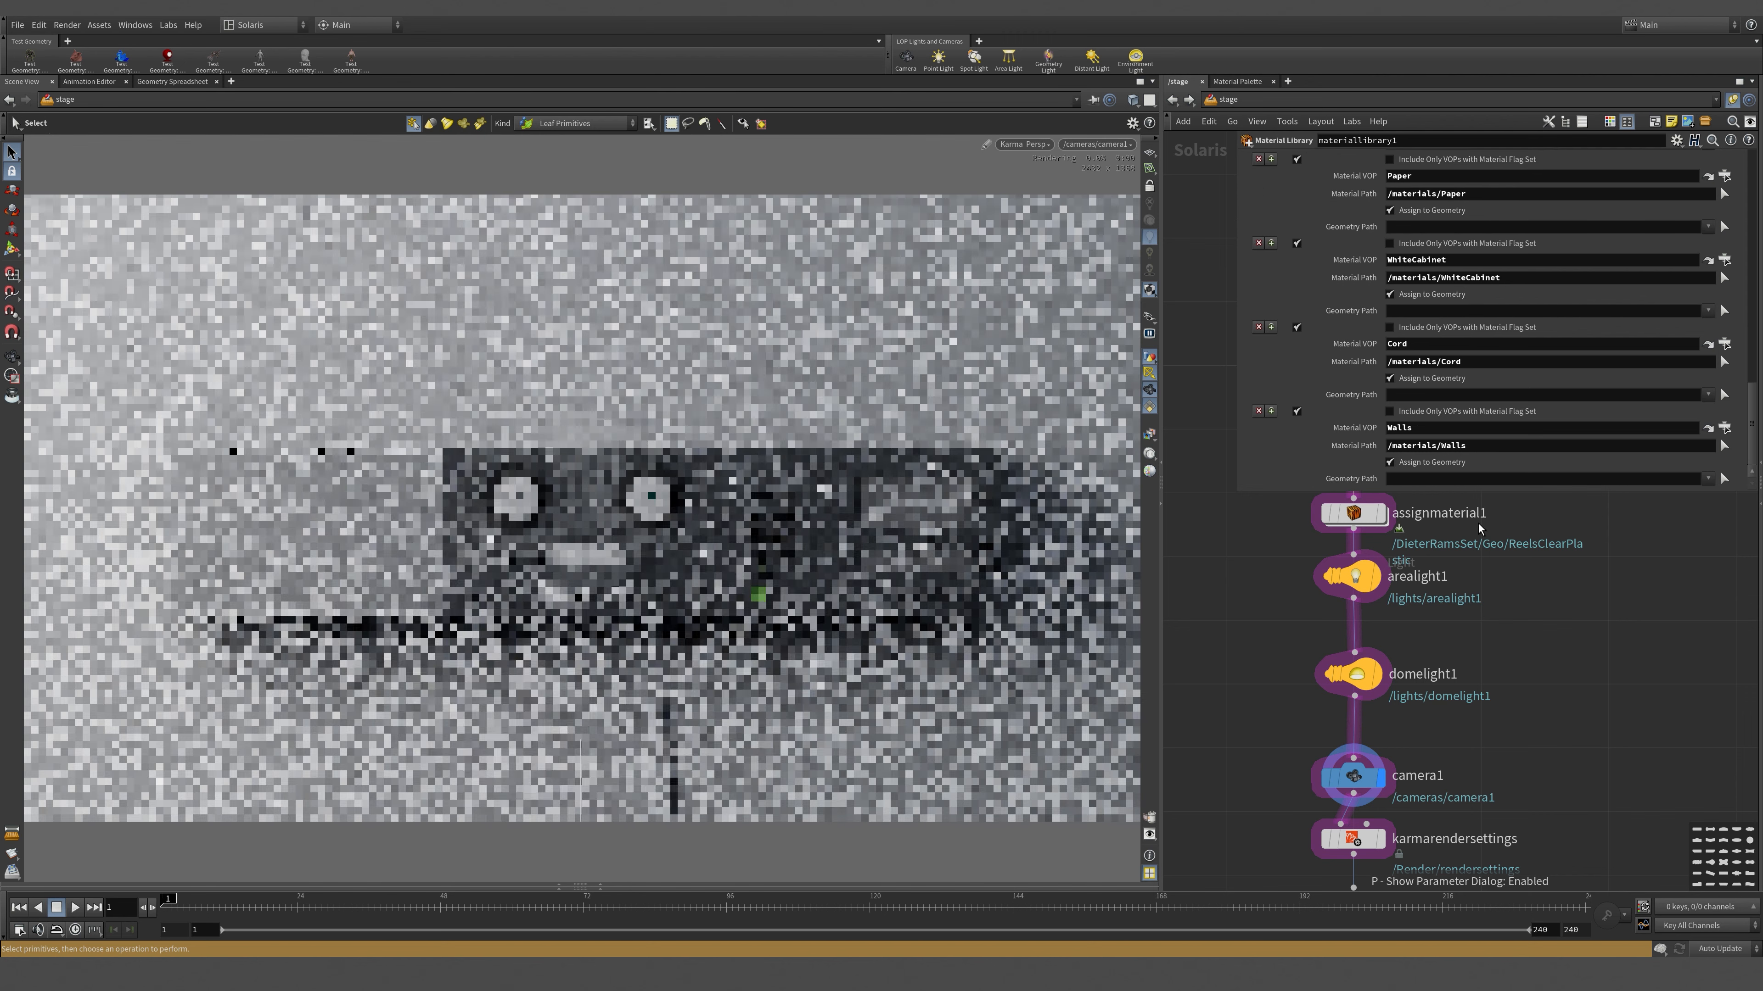
# - In assignmaterial1, remove the GeneralShader assignment and add an empty material entry at the end
pyautogui.click(1342, 710)
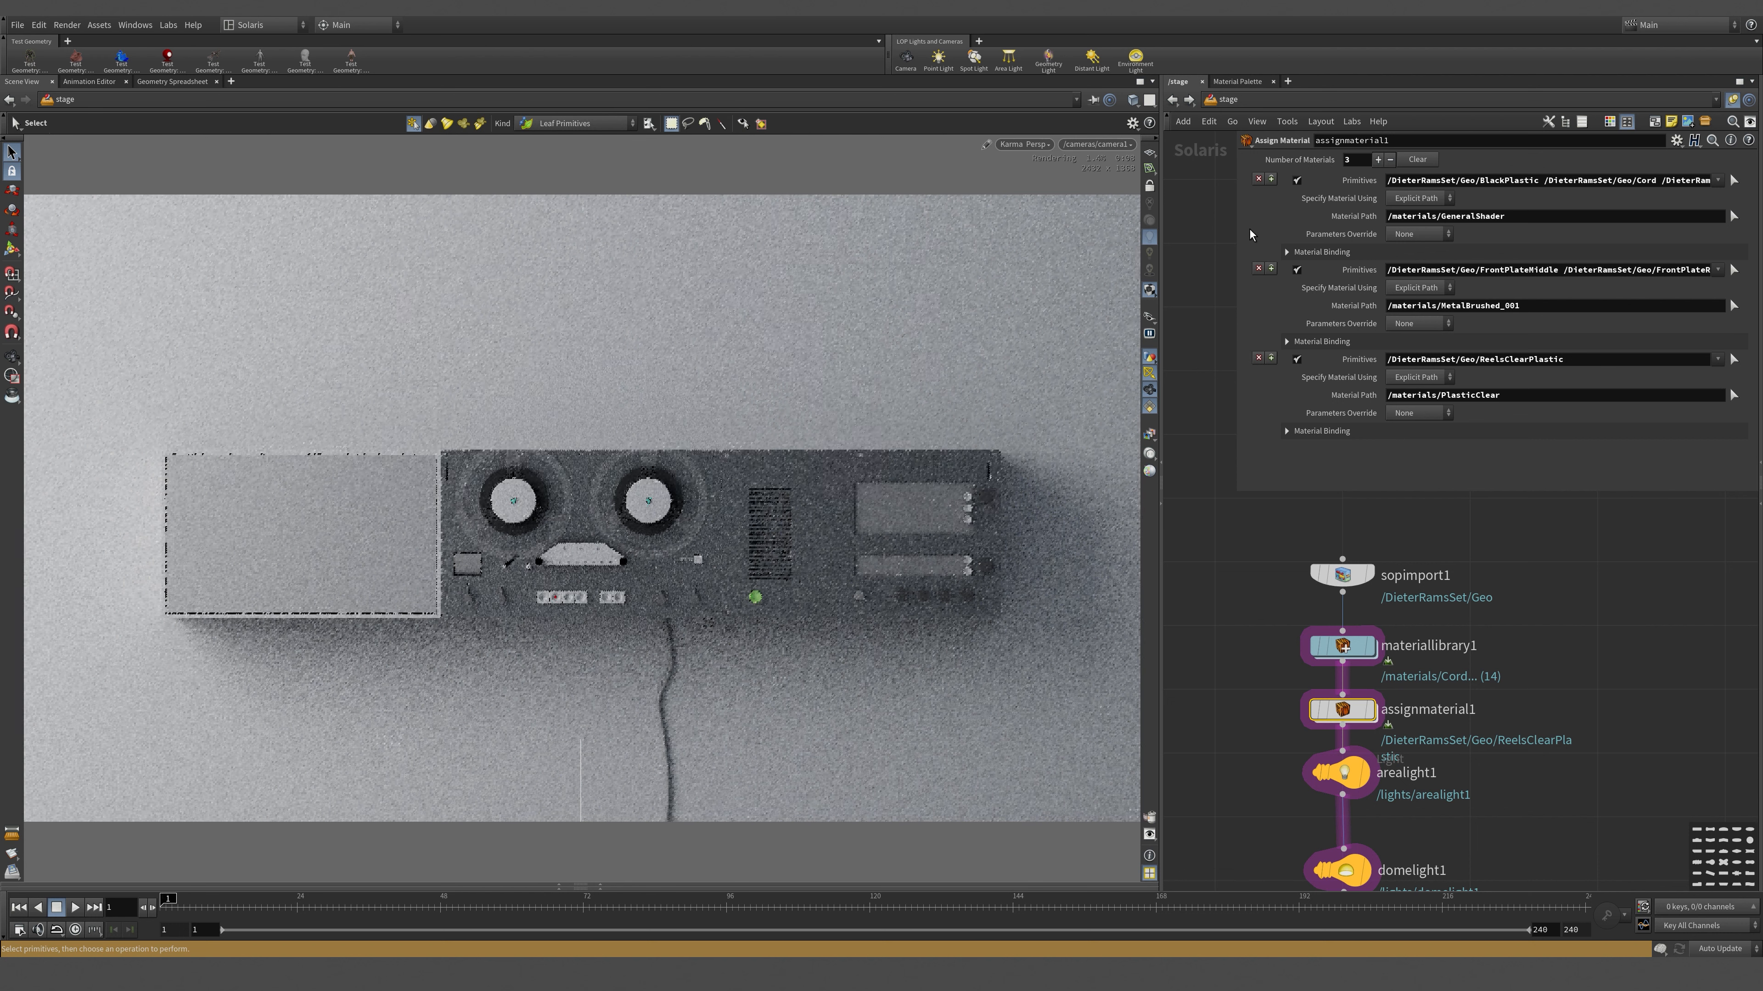
pyautogui.click(1258, 179)
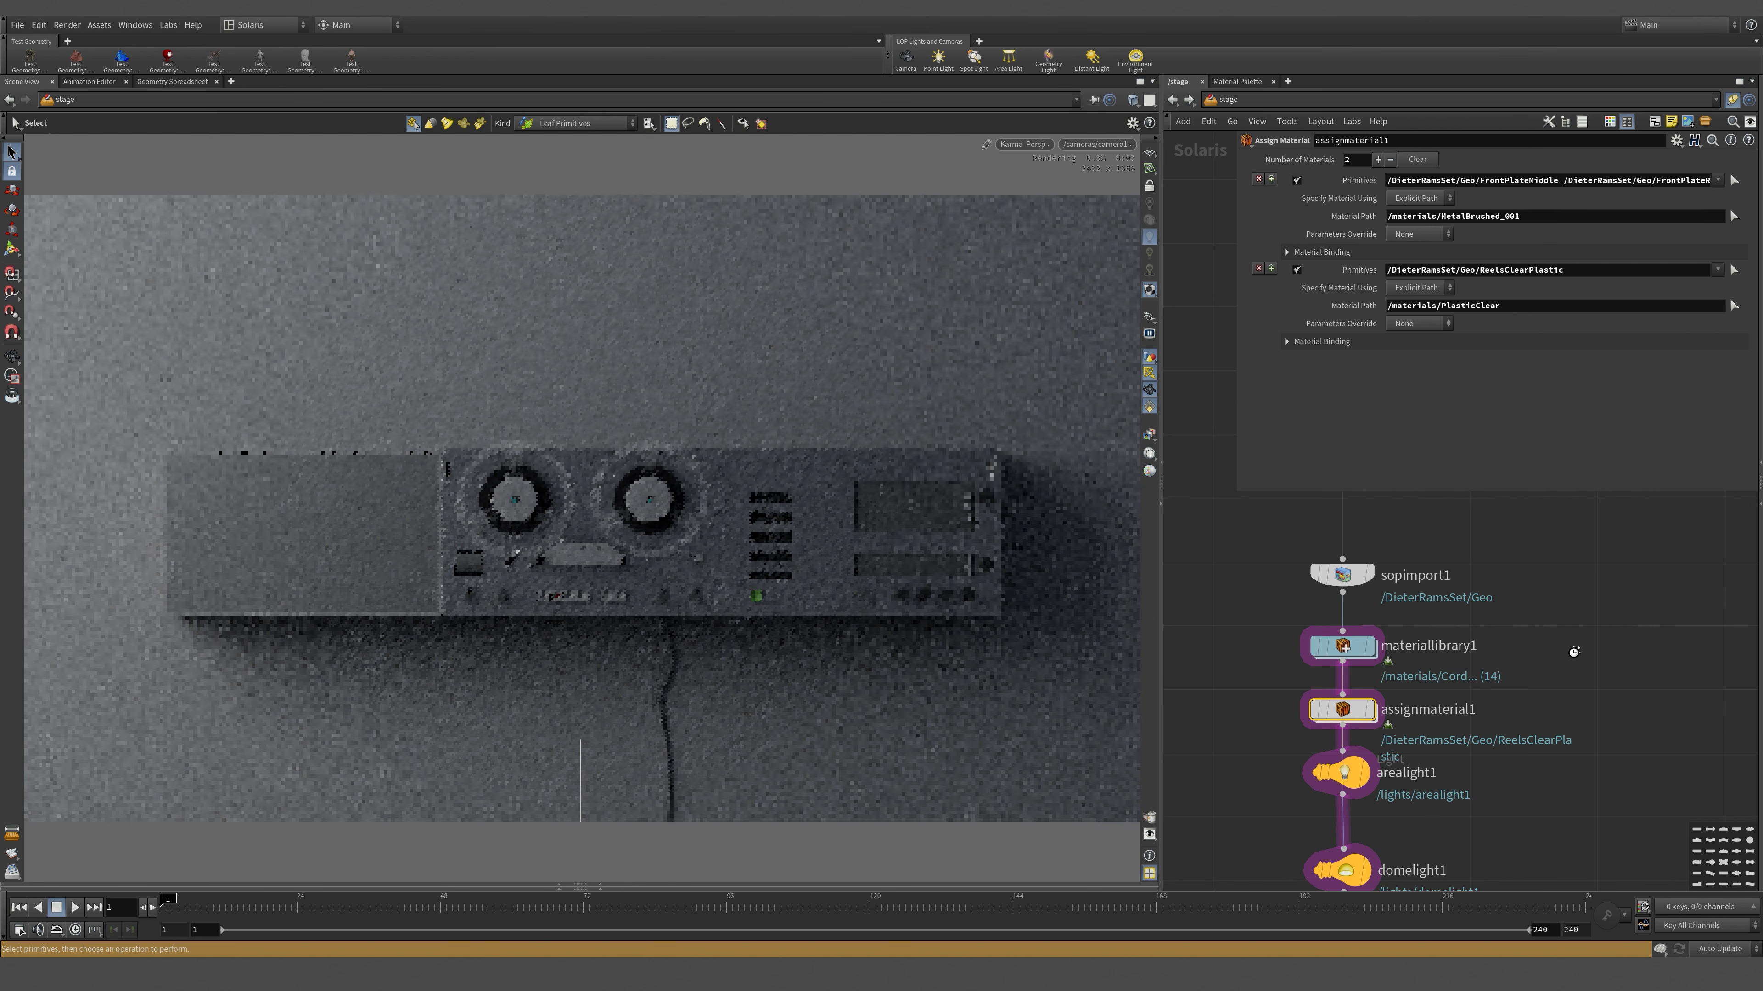
pyautogui.click(1378, 160)
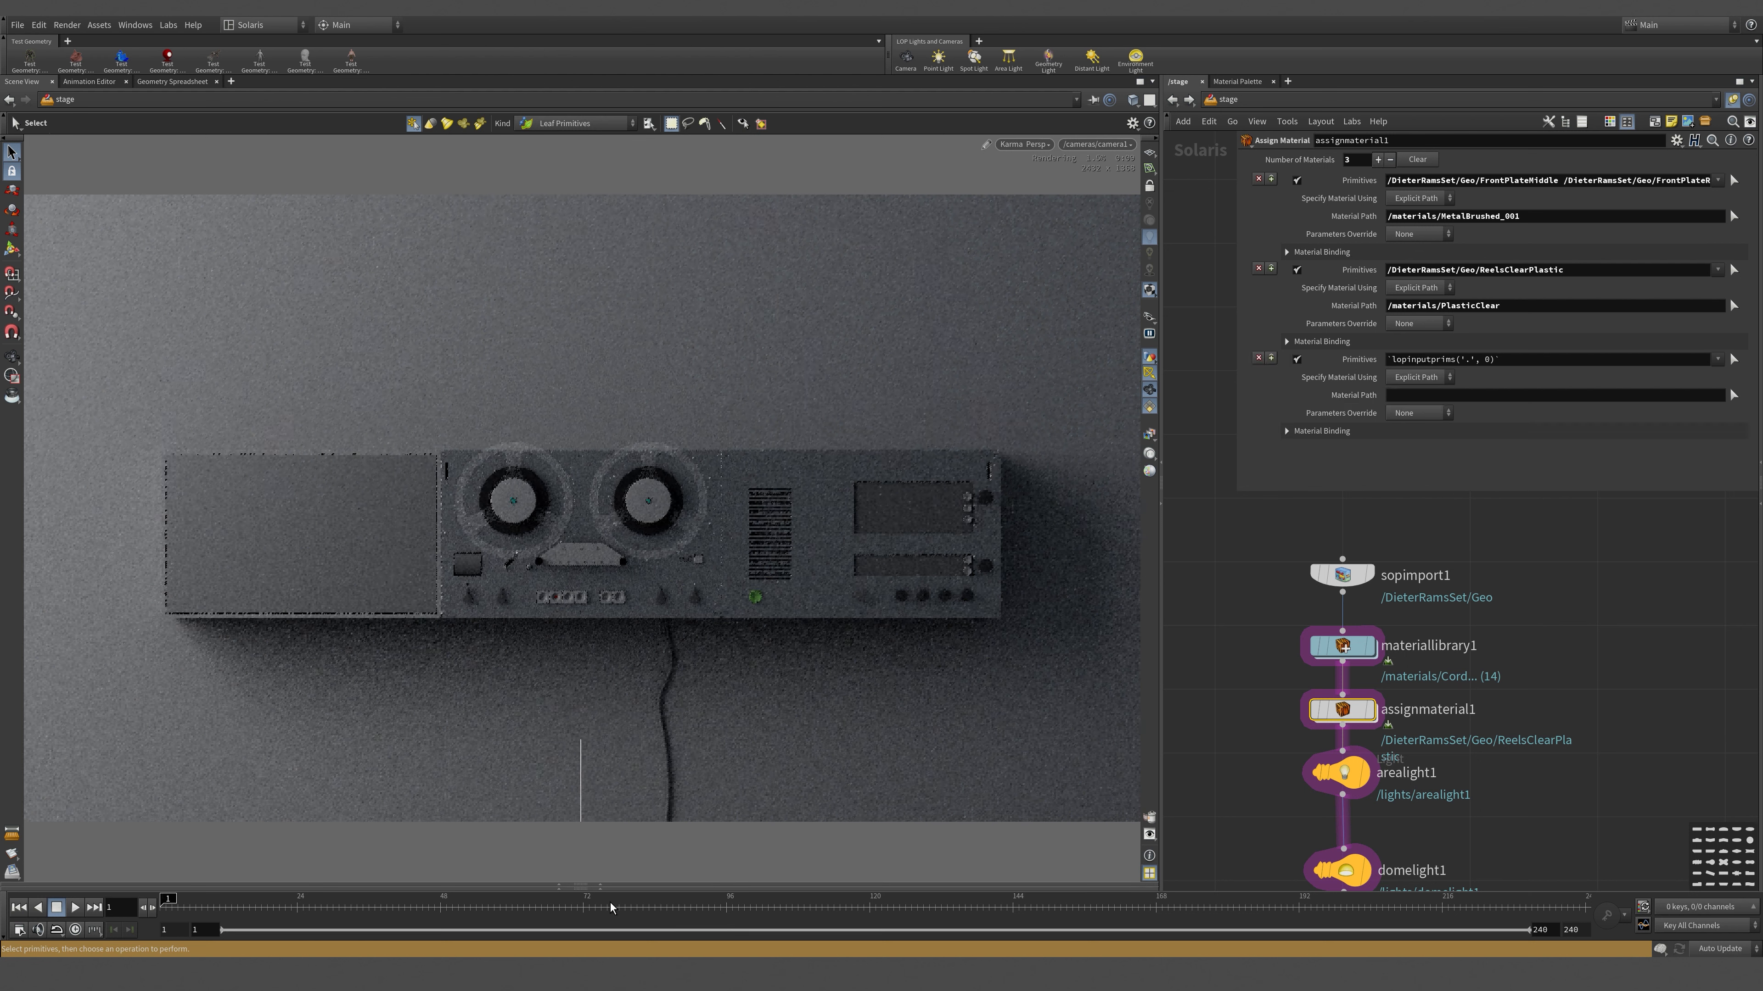
# - Fill the new entry's primitives from the scene graph with BlackPlastic, KnobStyle_01 to KnobStyle_04, RedPlastic, ReelsWhitePlastic and WhitePlastic
pyautogui.click(597, 887)
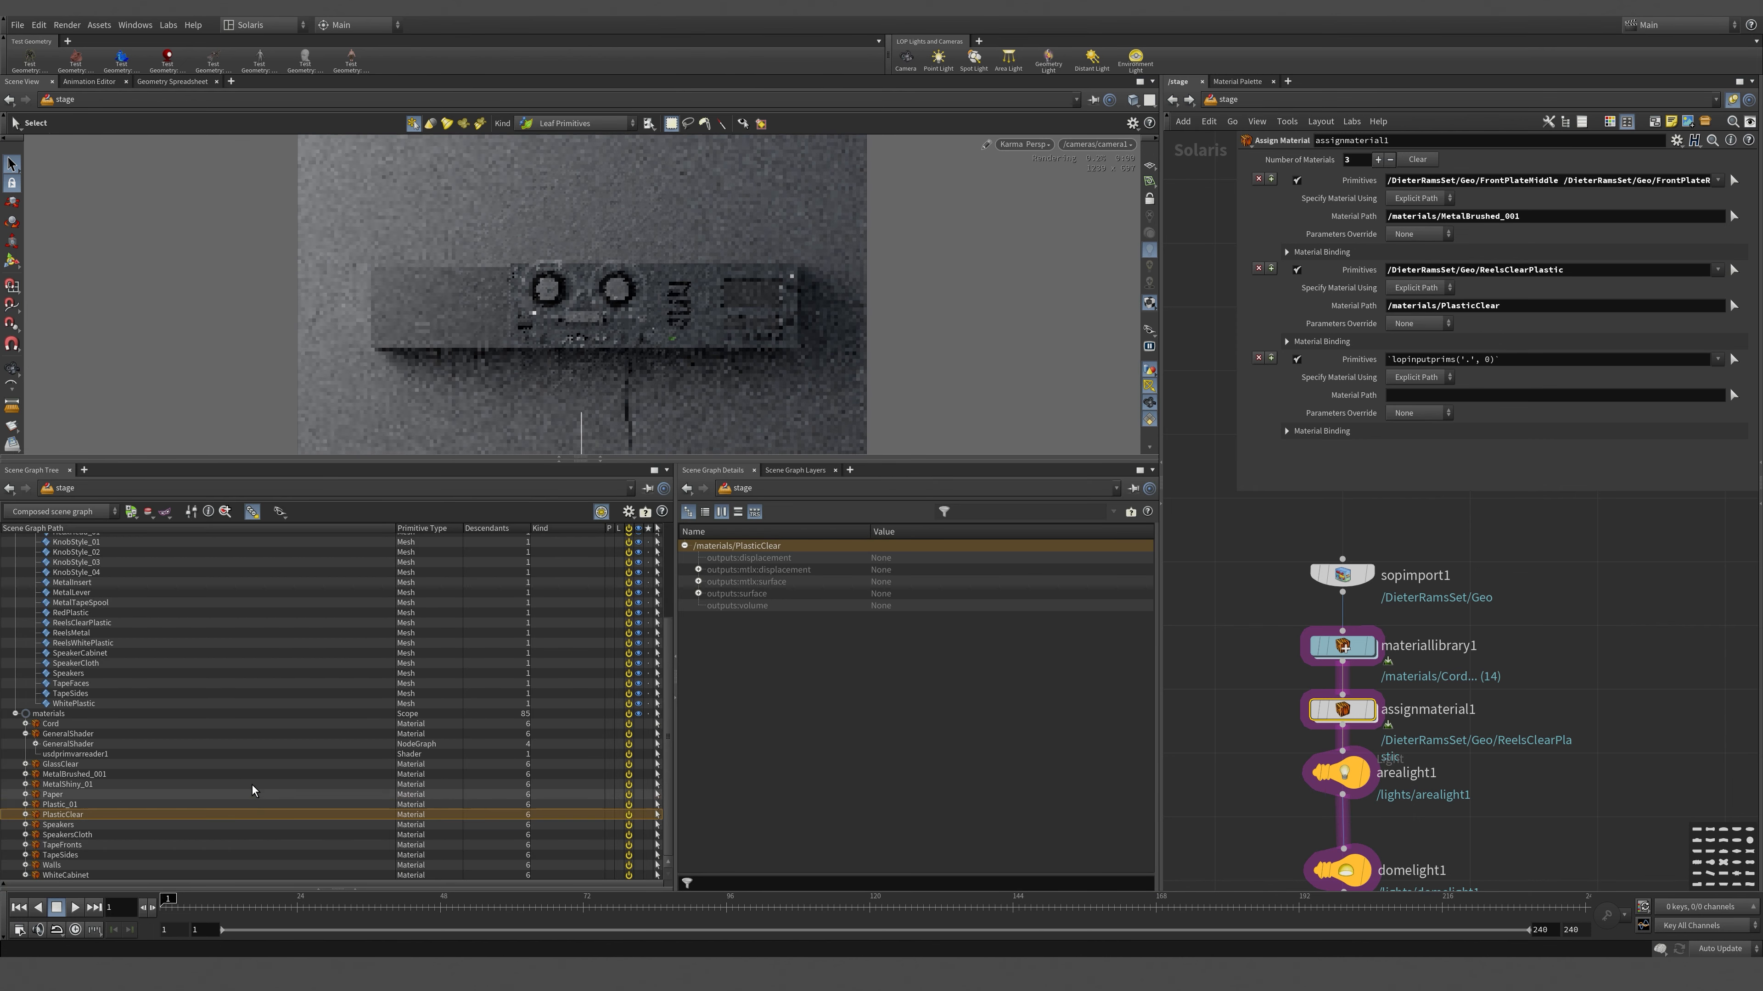
pyautogui.scroll(5, 211, 712)
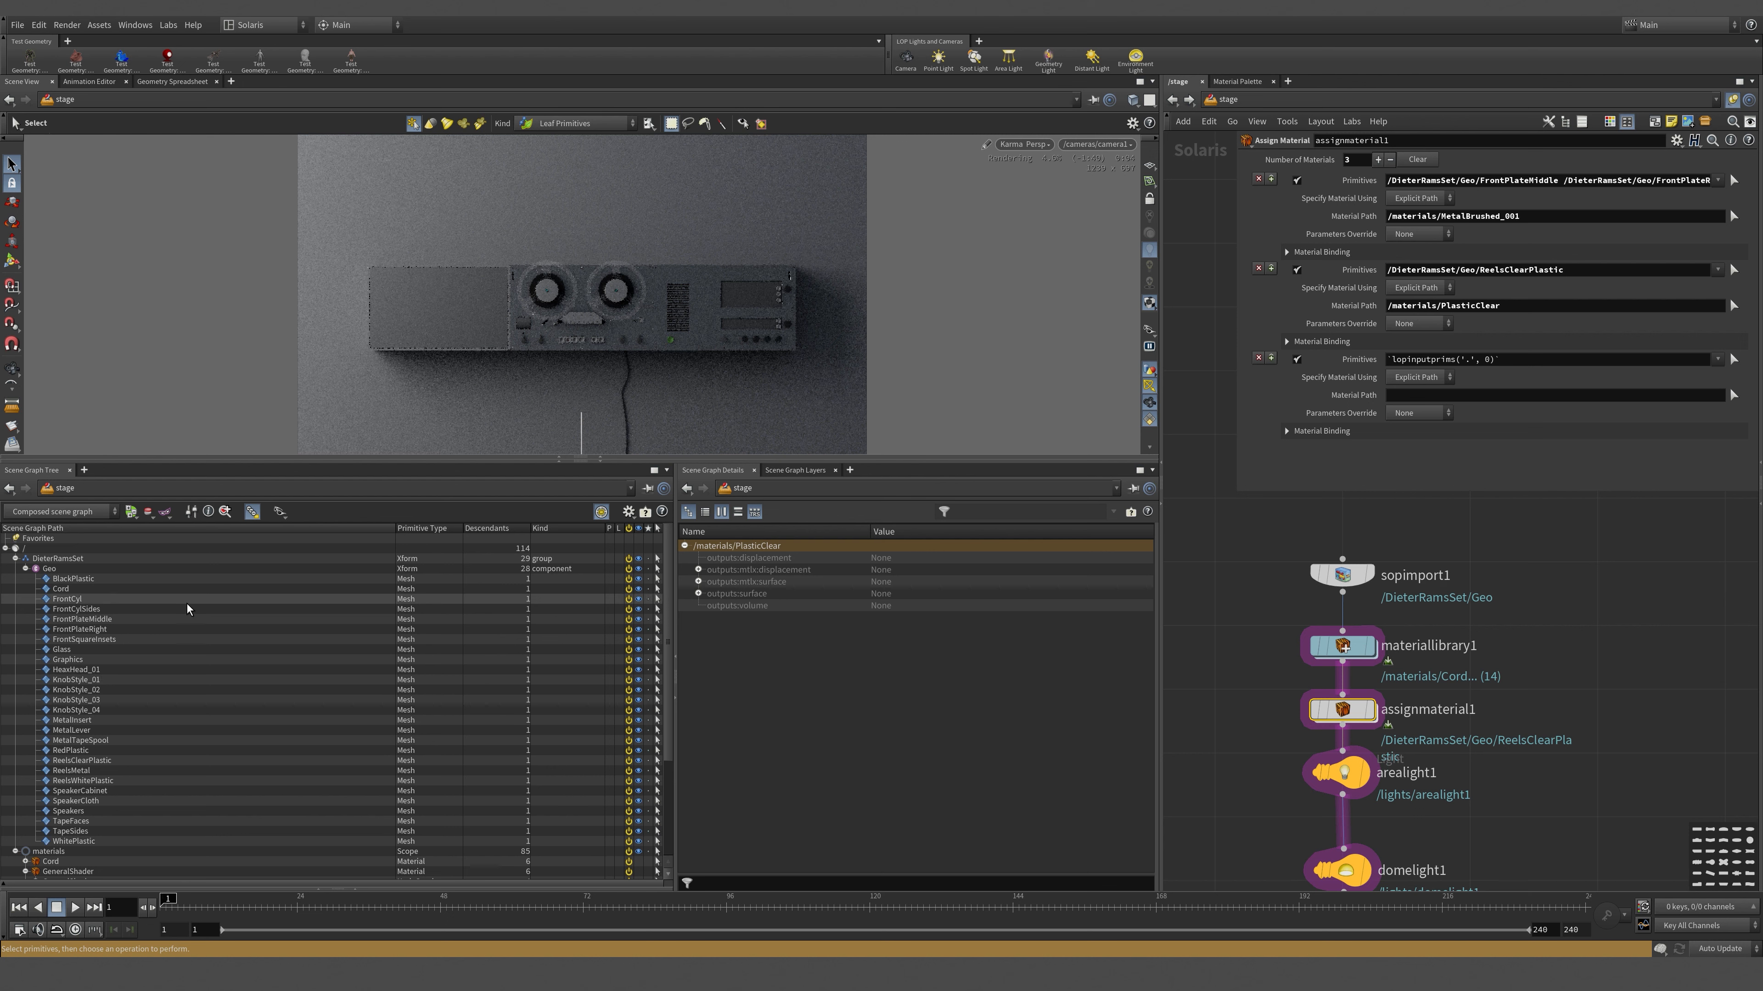
pyautogui.click(100, 584)
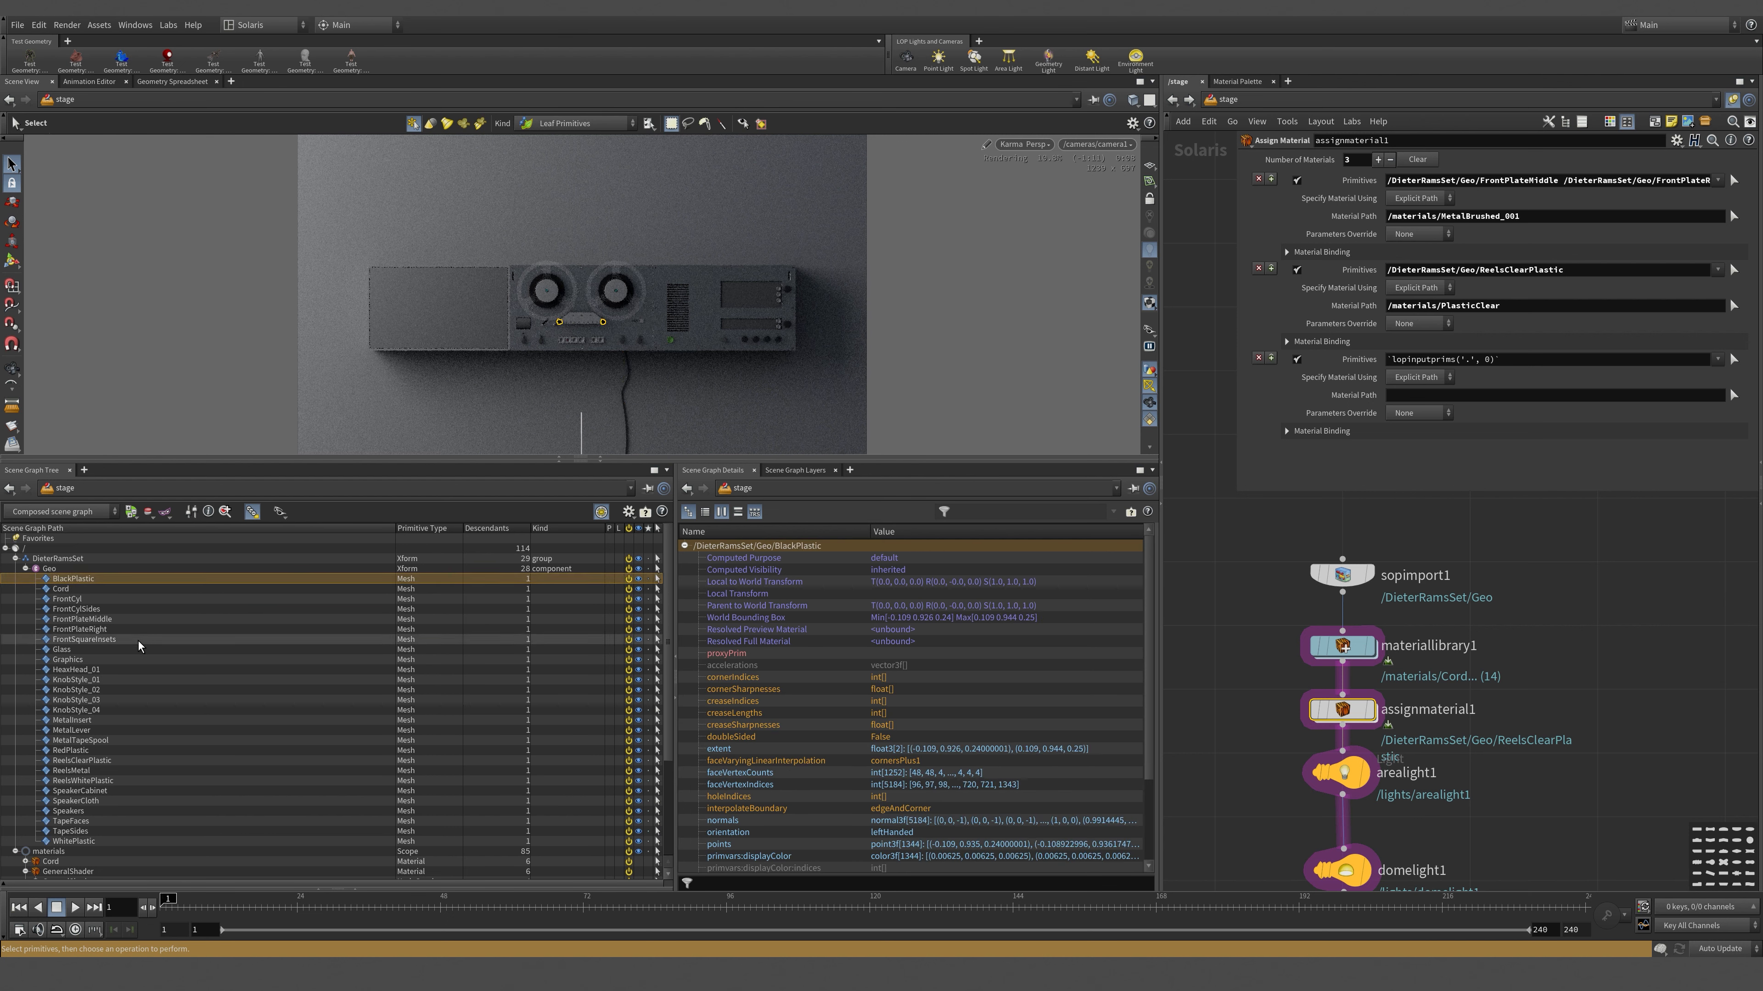
pyautogui.keyDown('ctrl'); pyautogui.click(113, 691); pyautogui.keyUp('ctrl')
pyautogui.keyDown('ctrl'); pyautogui.click(112, 680); pyautogui.keyUp('ctrl')
pyautogui.keyDown('ctrl'); pyautogui.click(110, 709); pyautogui.keyUp('ctrl')
pyautogui.keyDown('ctrl'); pyautogui.click(113, 700); pyautogui.keyUp('ctrl')
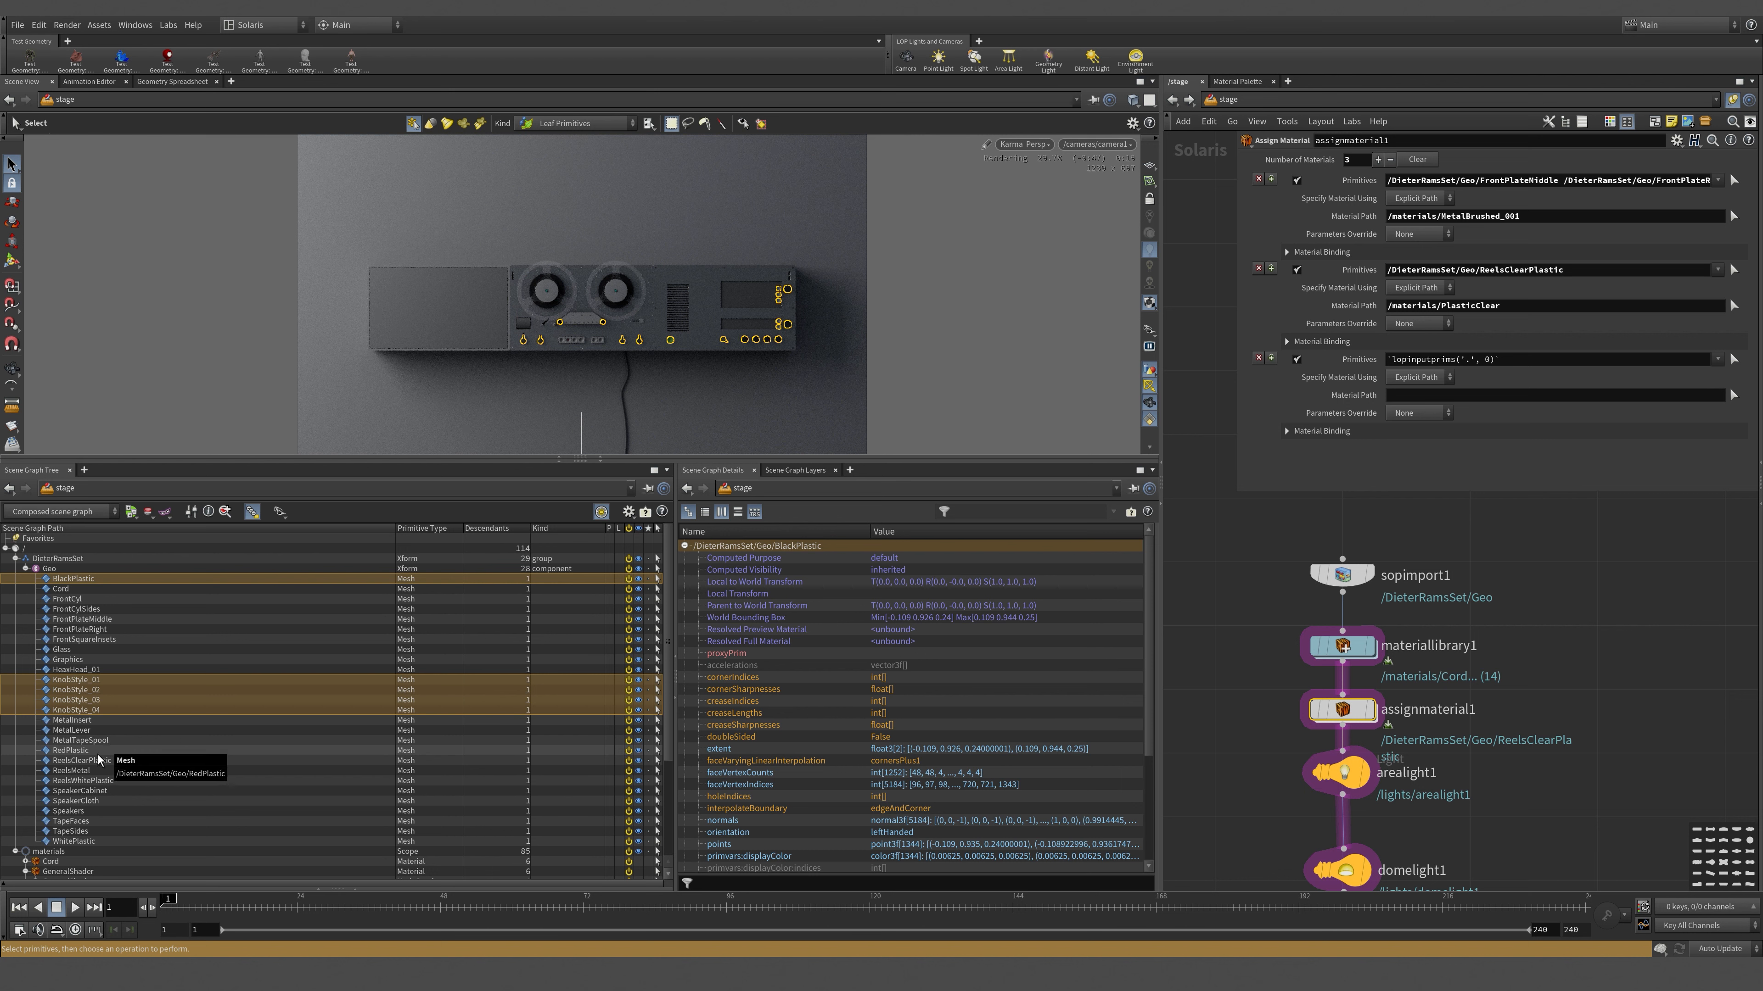
pyautogui.keyDown('ctrl'); pyautogui.click(97, 751); pyautogui.keyUp('ctrl')
pyautogui.keyDown('ctrl'); pyautogui.click(117, 760); pyautogui.keyUp('ctrl')
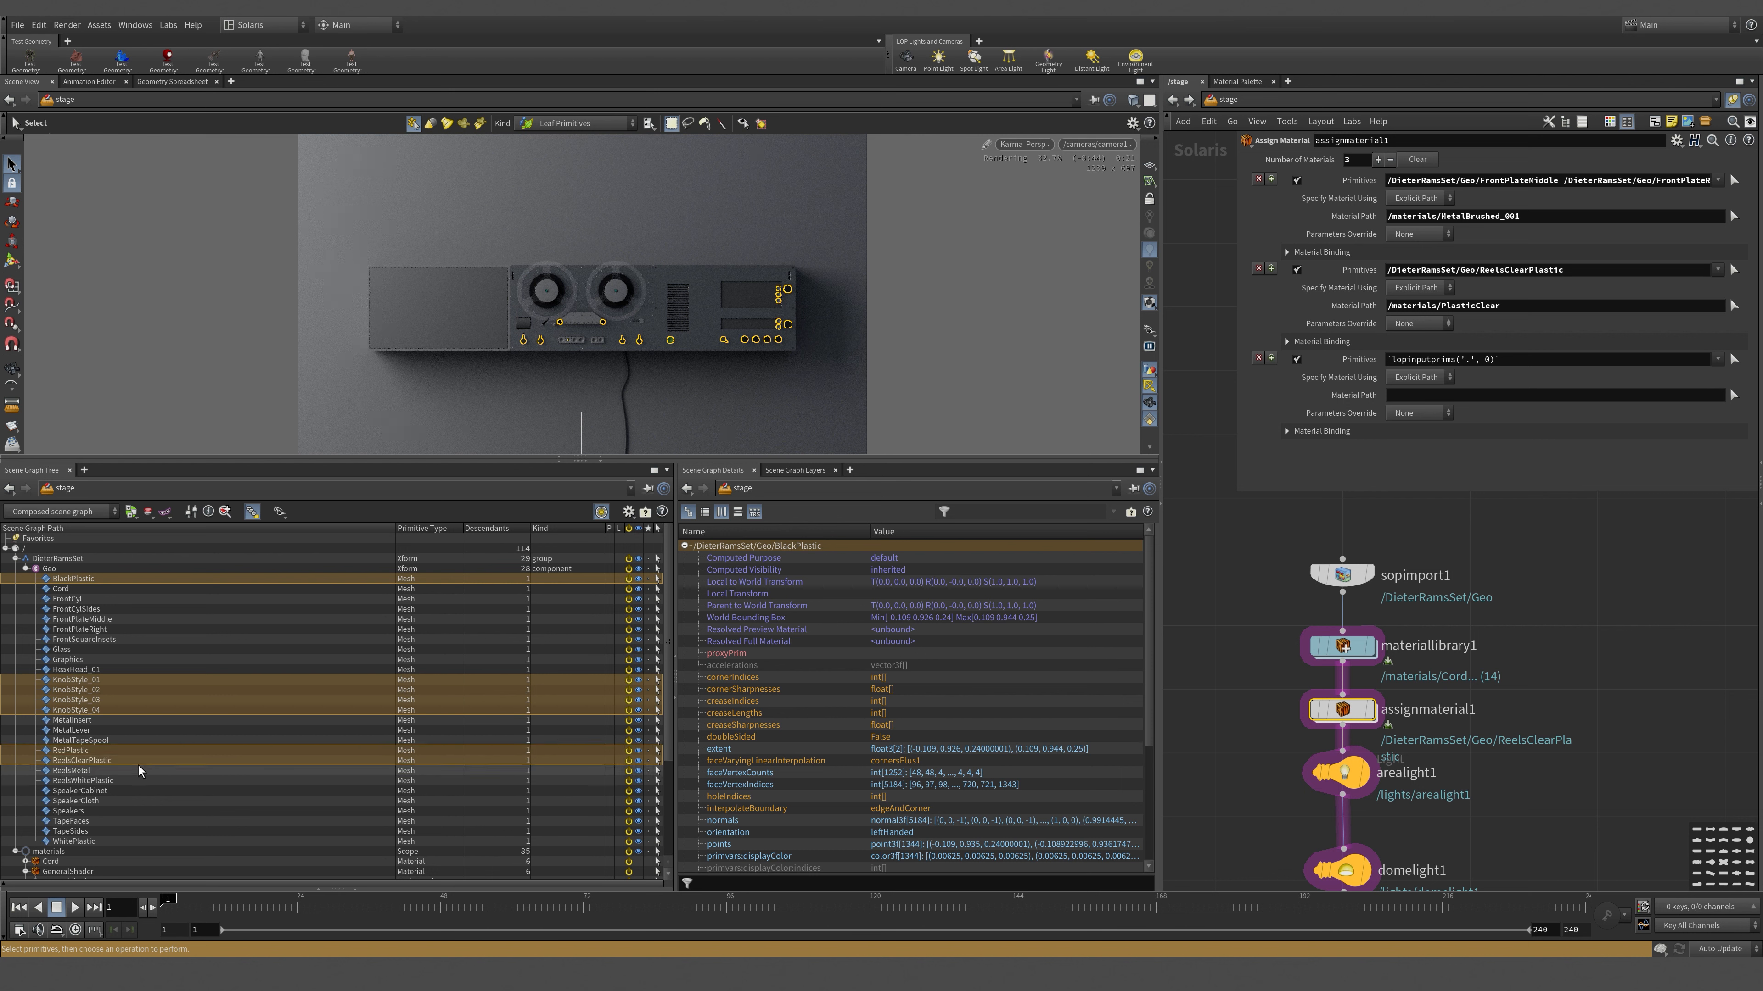
pyautogui.keyDown('ctrl'); pyautogui.click(140, 763); pyautogui.keyUp('ctrl')
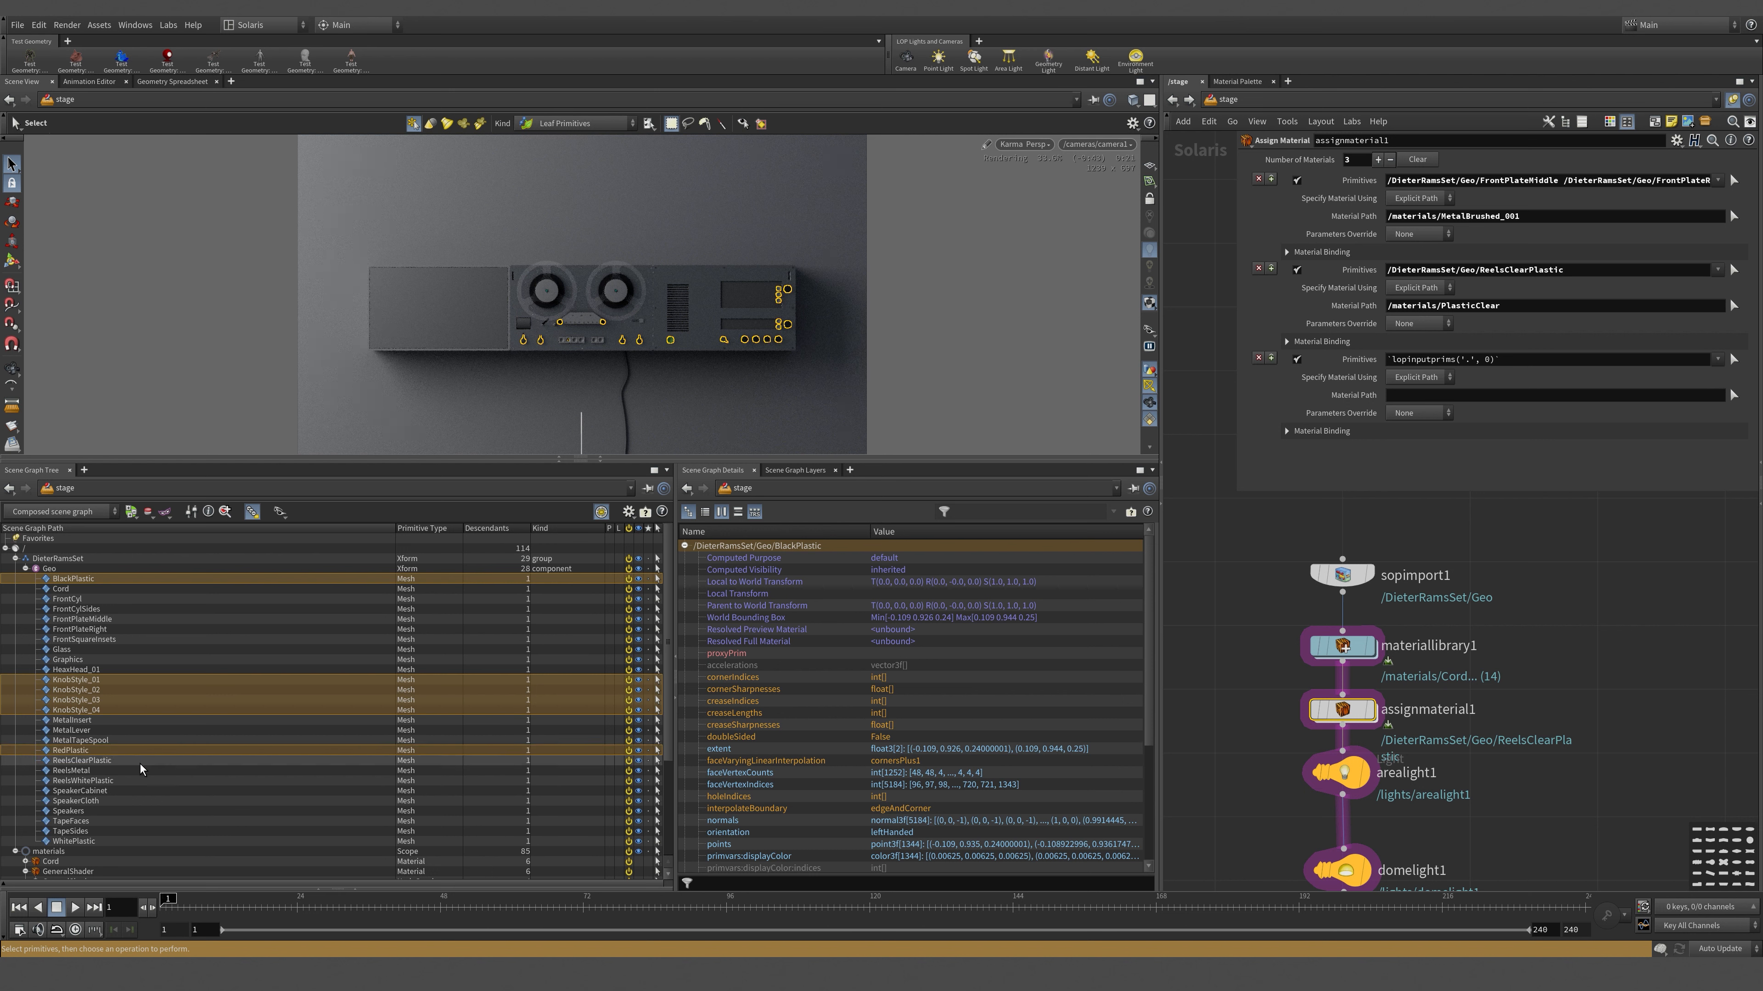
pyautogui.keyDown('ctrl'); pyautogui.click(104, 781); pyautogui.keyUp('ctrl')
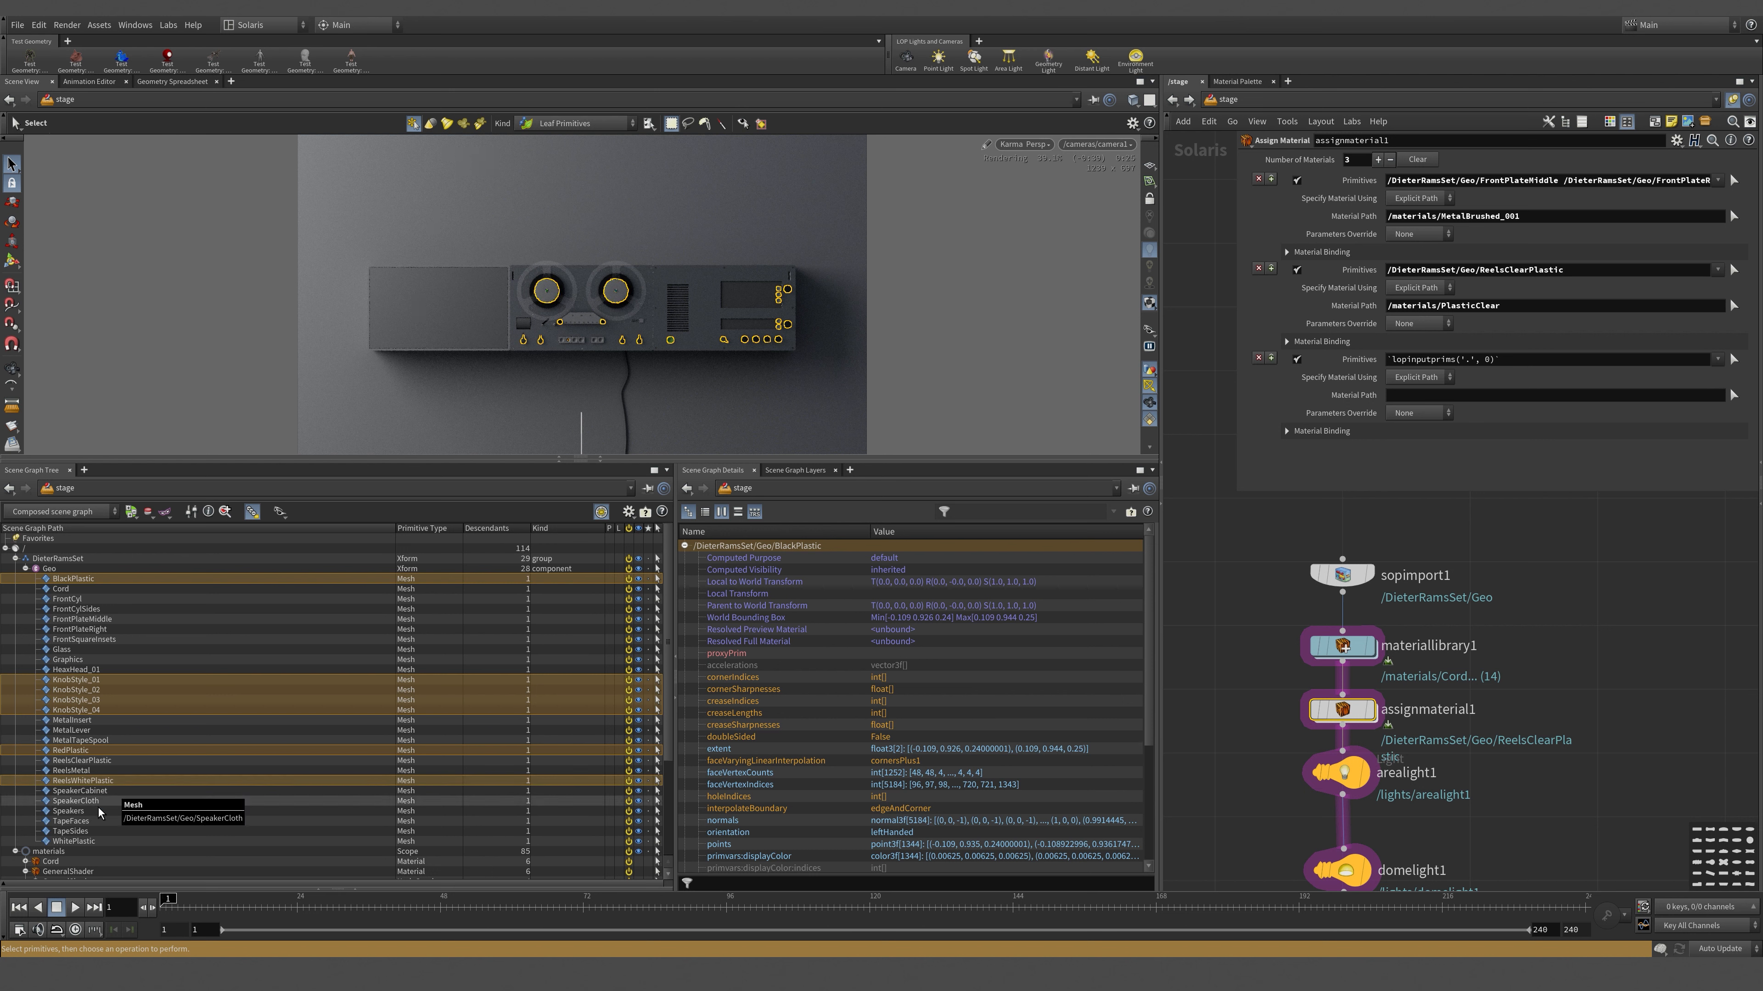
pyautogui.keyDown('ctrl'); pyautogui.click(91, 842); pyautogui.keyUp('ctrl')
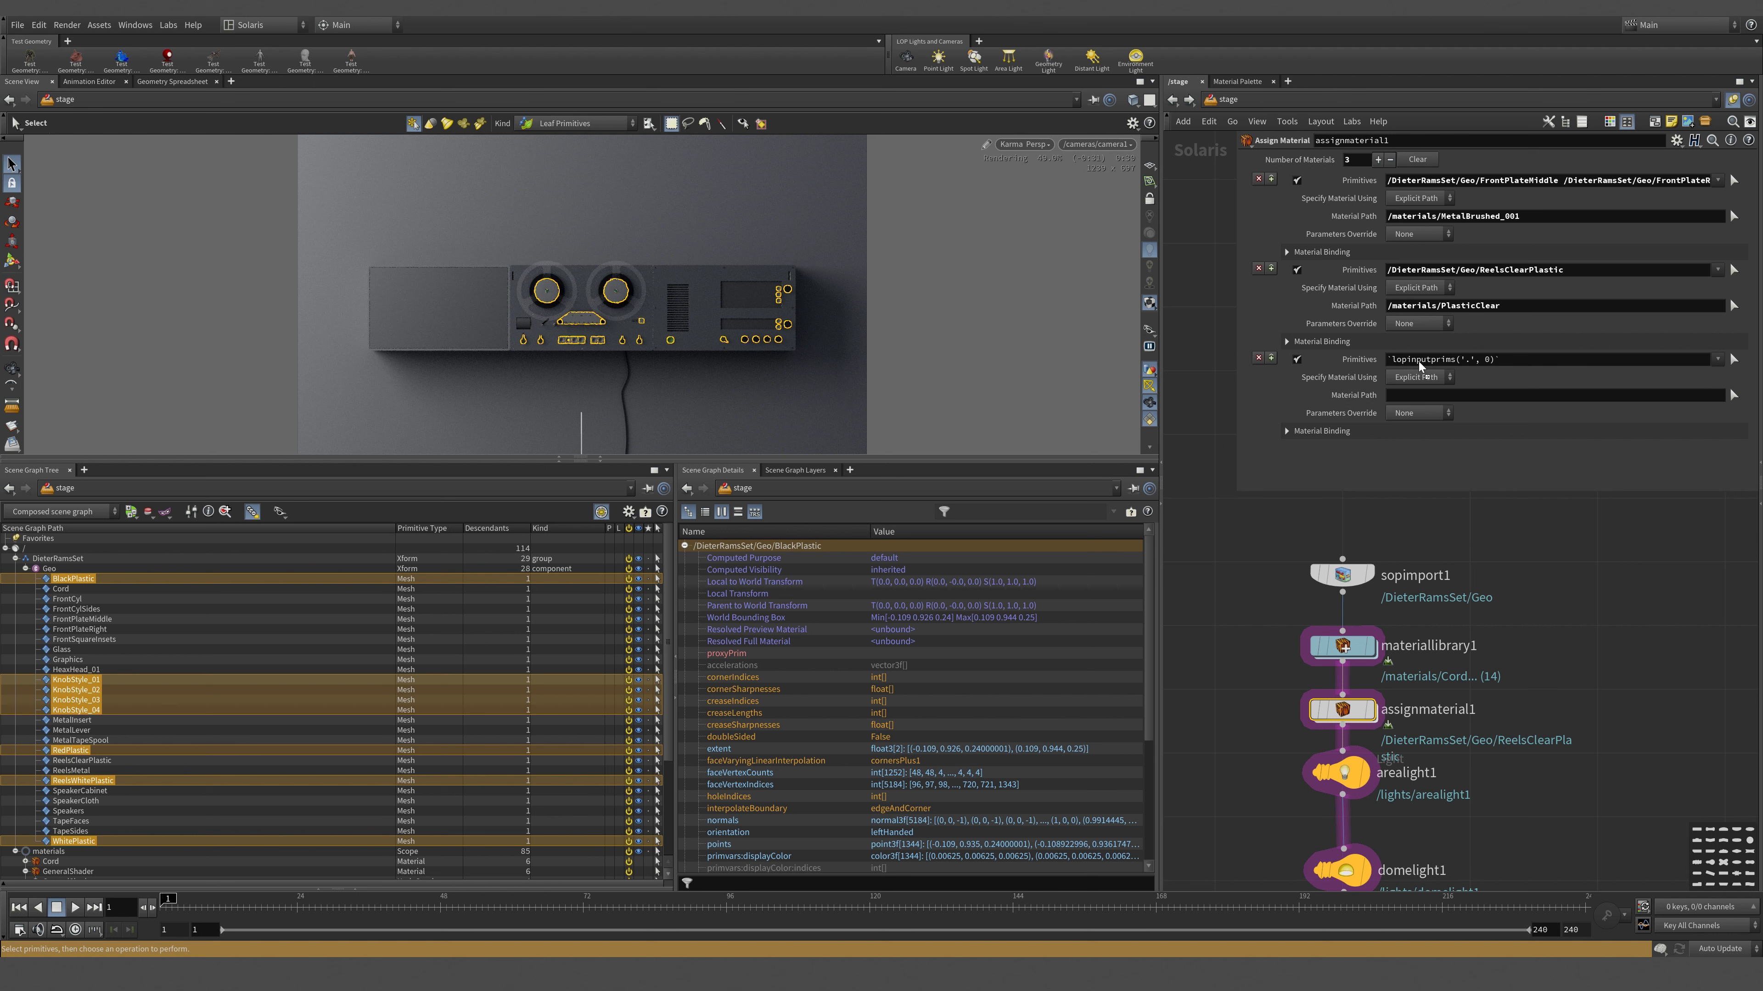
pyautogui.moveTo(1419, 361); pyautogui.dragTo(1418, 361)
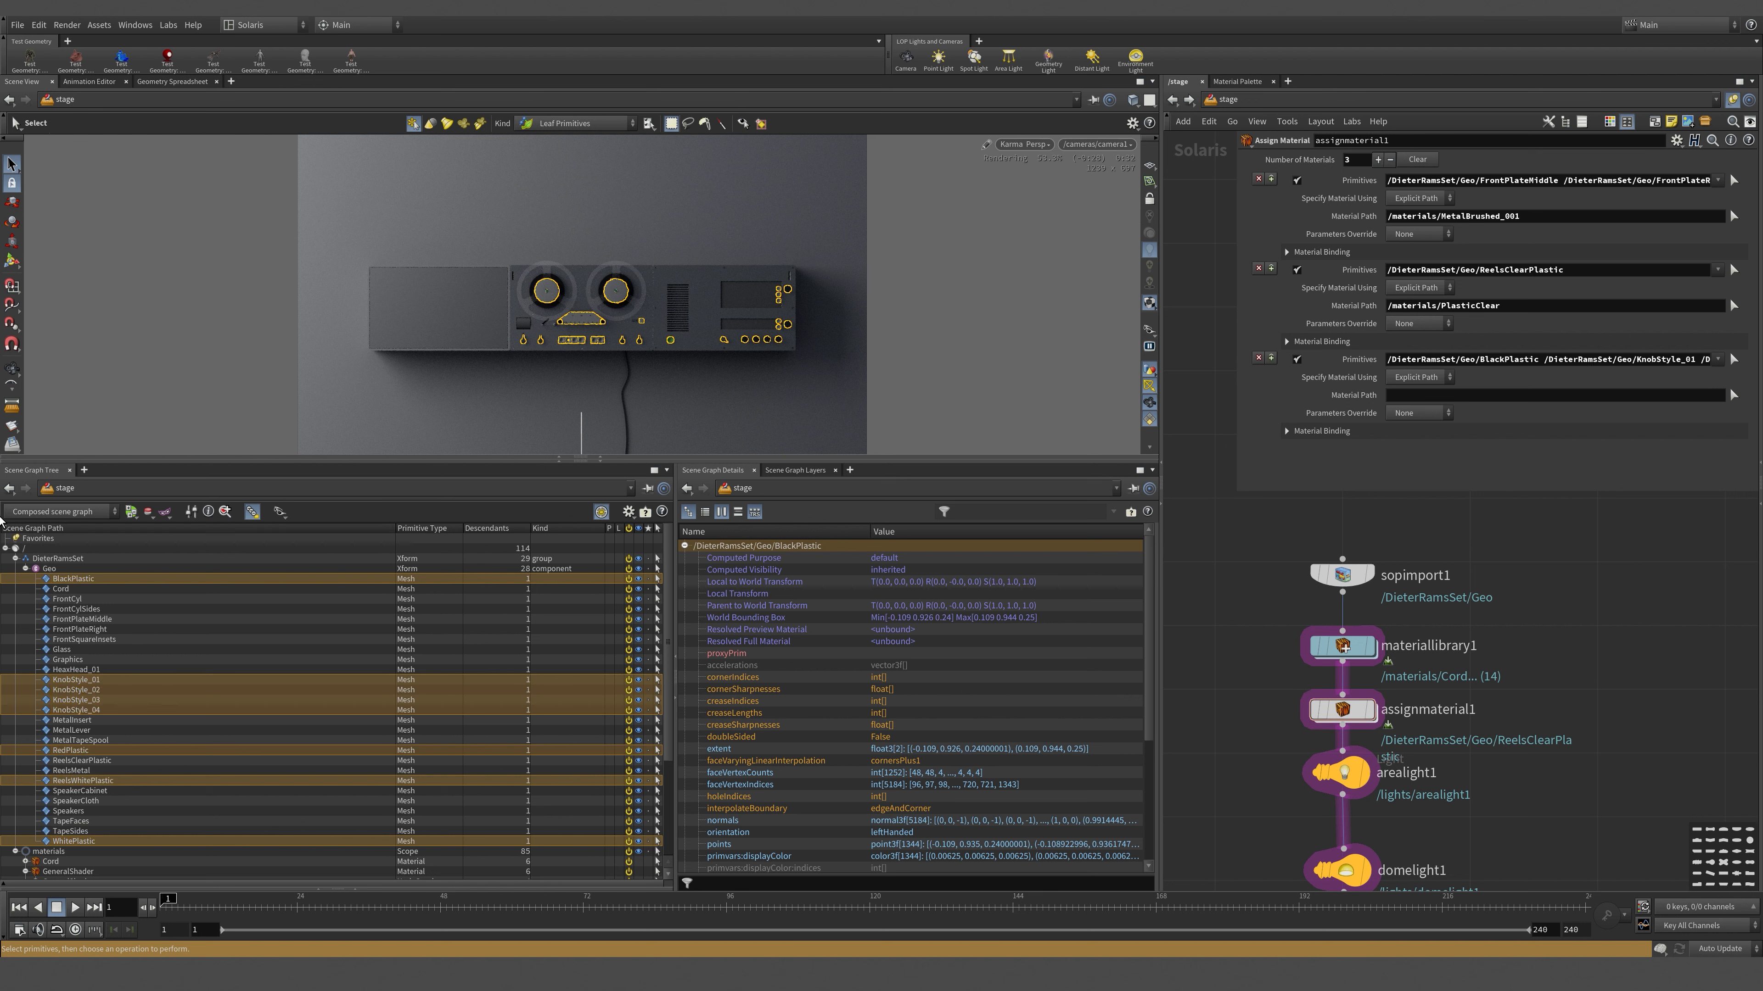
# - Collapse the Geo branch in the scene graph and set the new entry's material path to /materials/Plastic_01
pyautogui.click(25, 568)
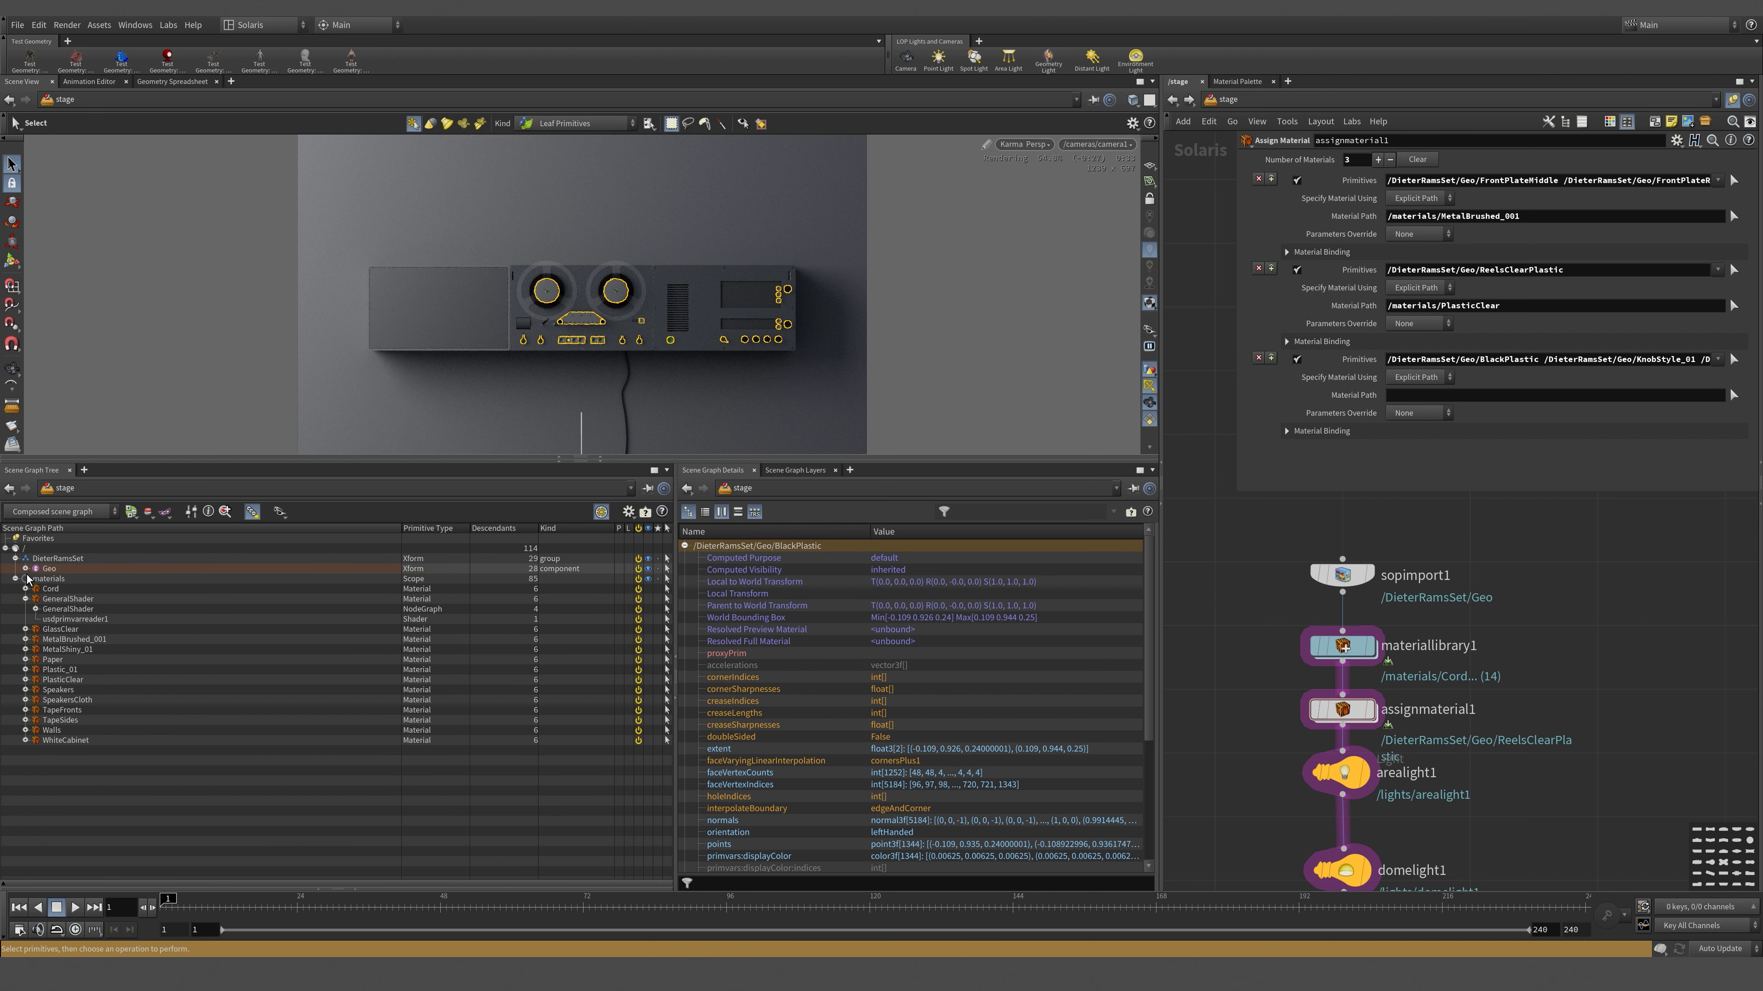
pyautogui.click(59, 670)
pyautogui.moveTo(39, 674); pyautogui.dragTo(1430, 395)
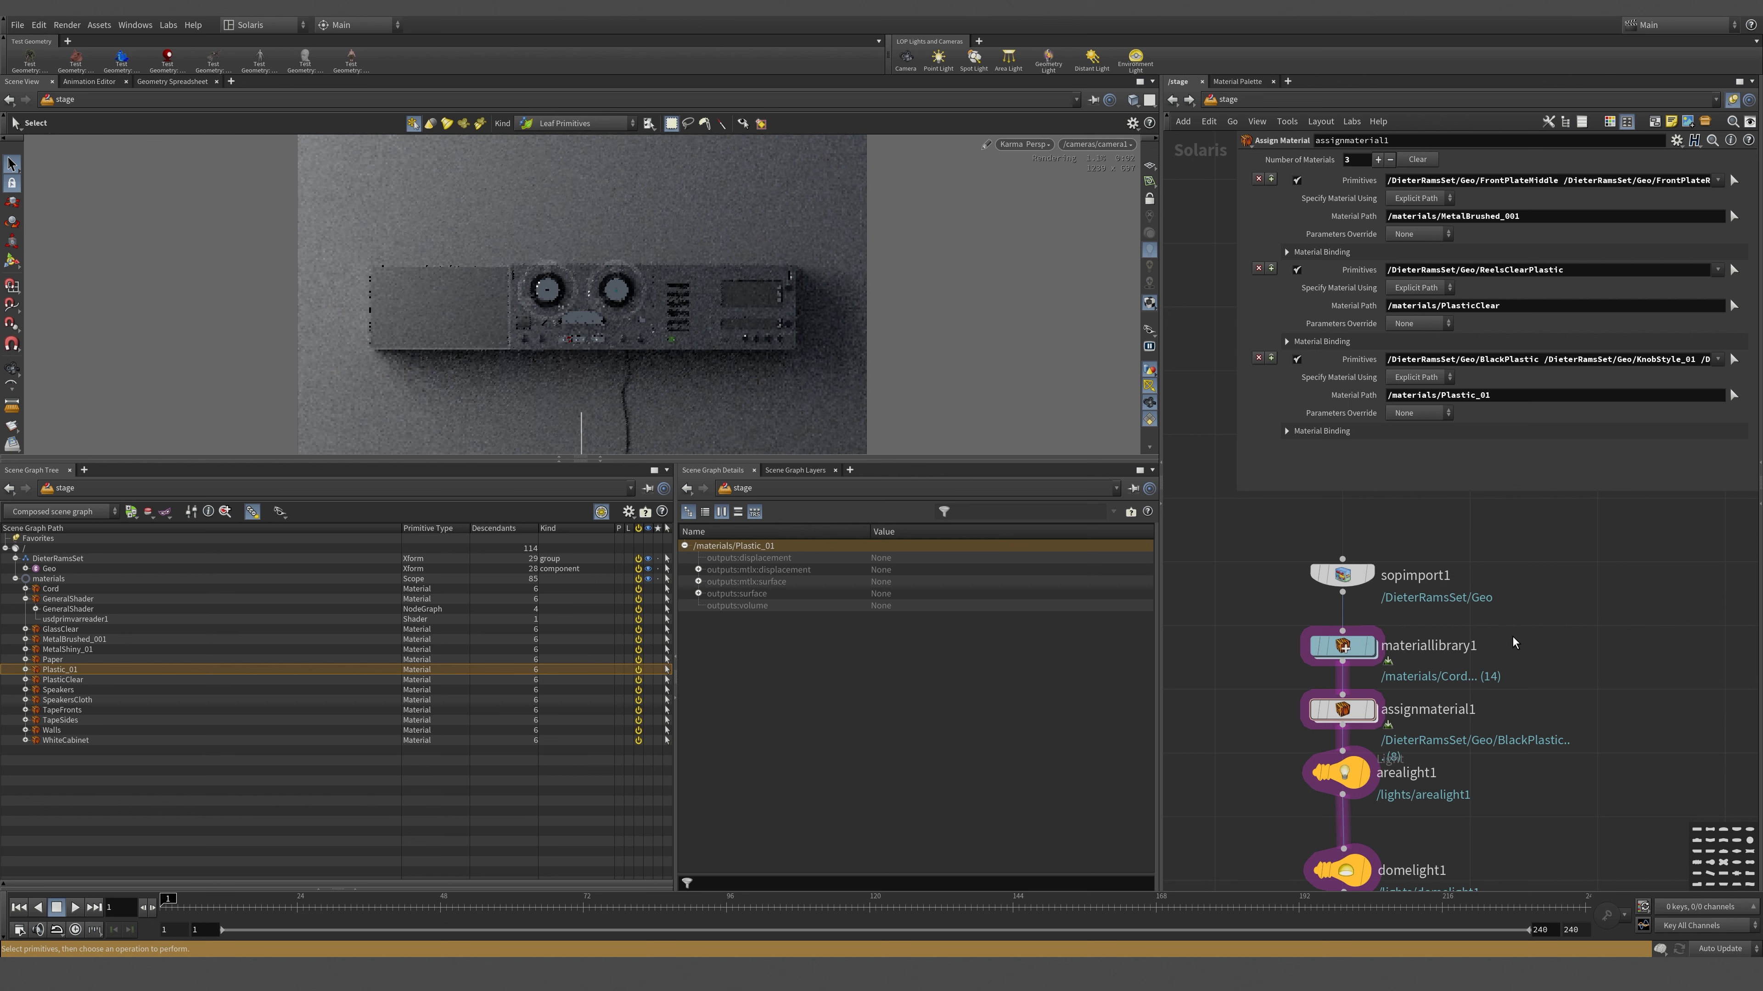
# - Enter the Plastic_01 subnetwork in materiallibrary1 and set its standard surface metalness to 0
pyautogui.doubleClick(1343, 646)
pyautogui.moveTo(1565, 628); pyautogui.dragTo(1450, 852, button='middle')
pyautogui.scroll(5, 1510, 608)
pyautogui.doubleClick(1437, 656)
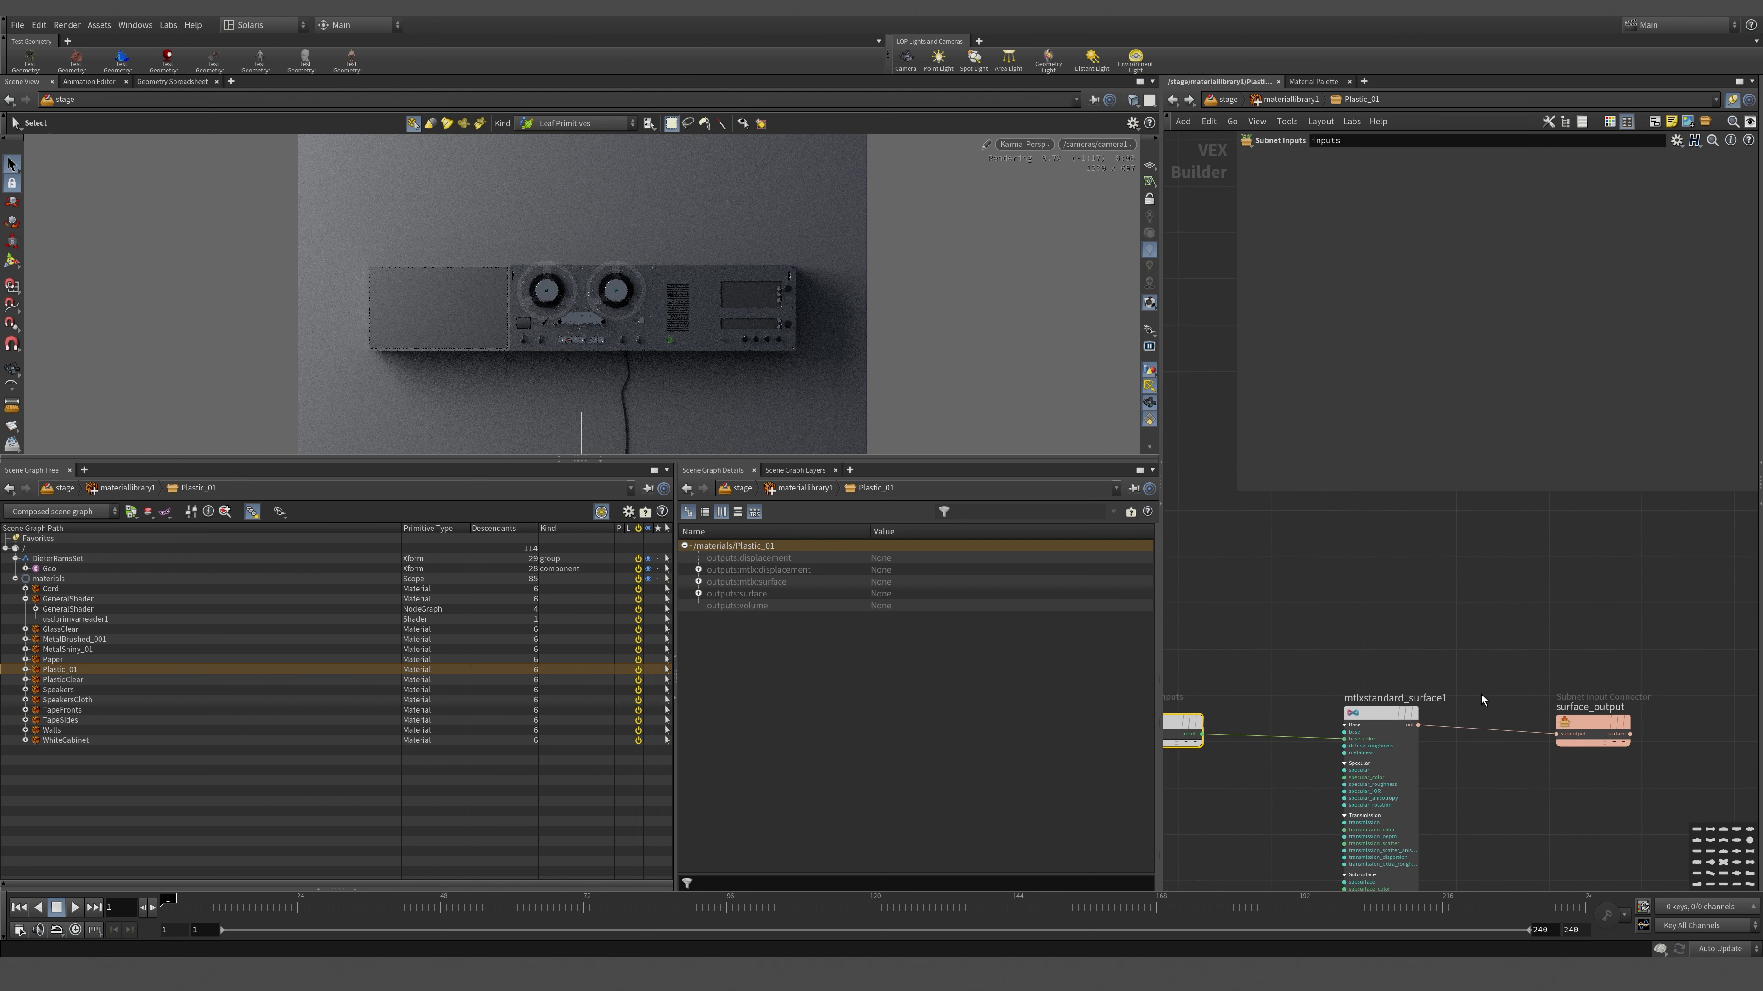
pyautogui.click(1394, 749)
pyautogui.click(1252, 178)
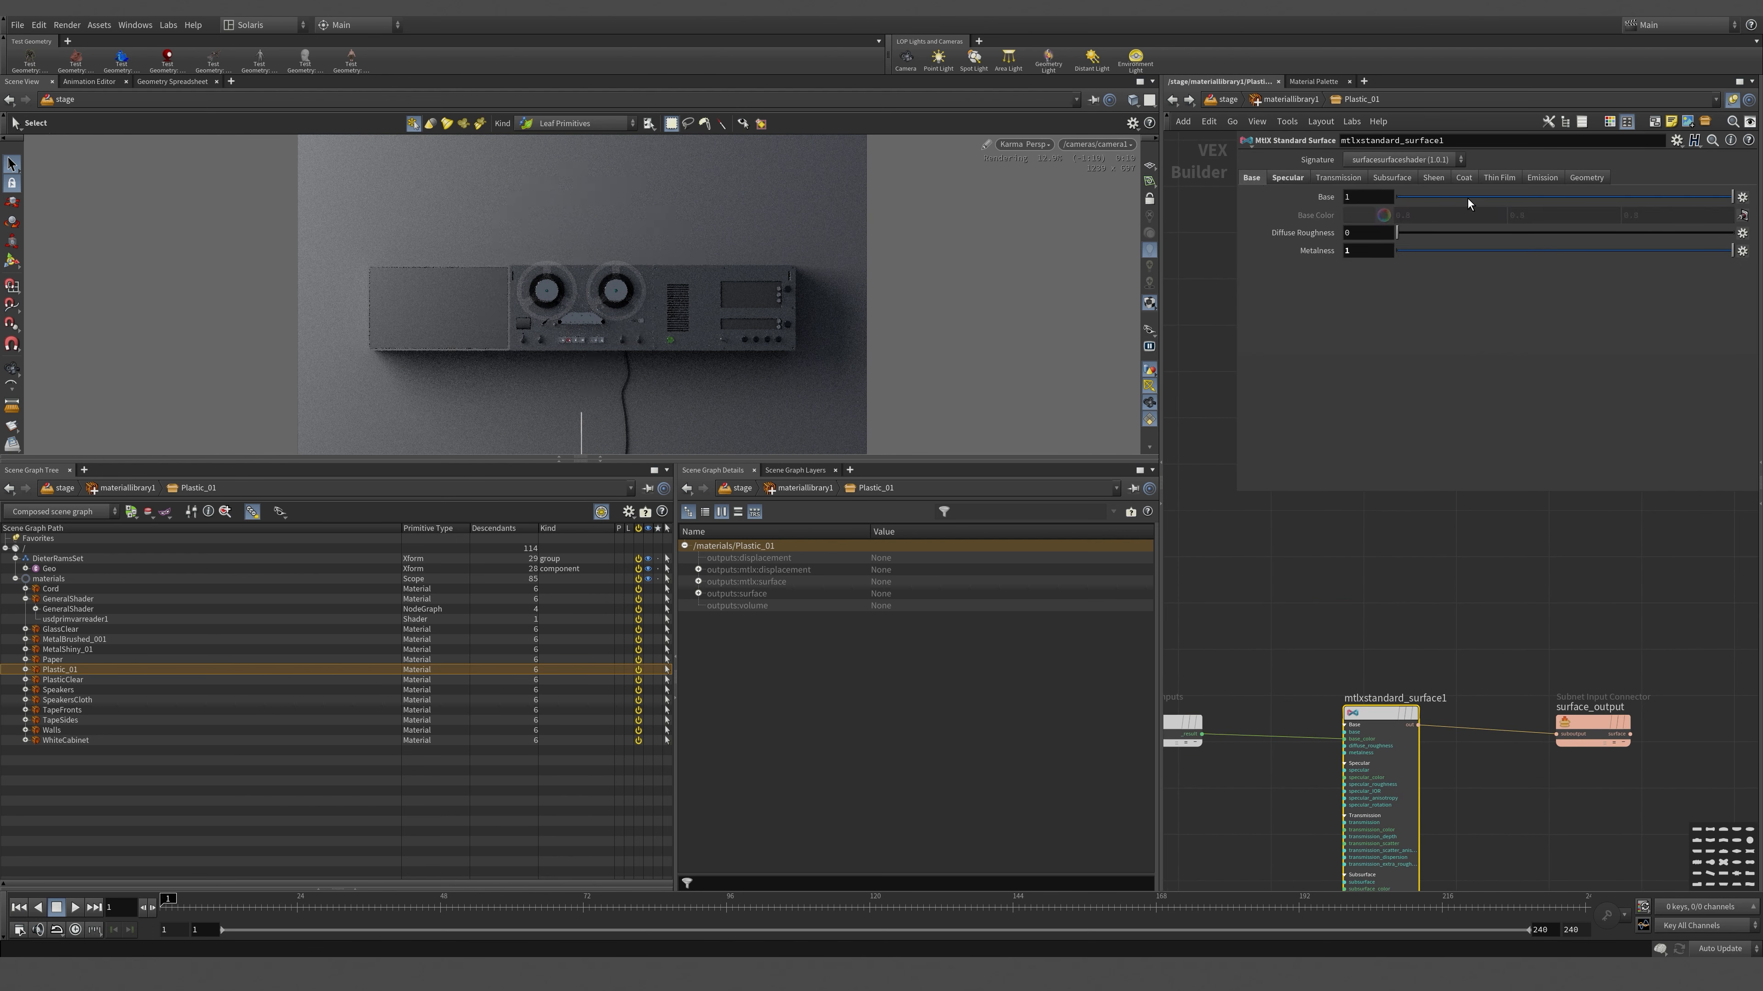
pyautogui.moveTo(1514, 250); pyautogui.dragTo(1325, 257)
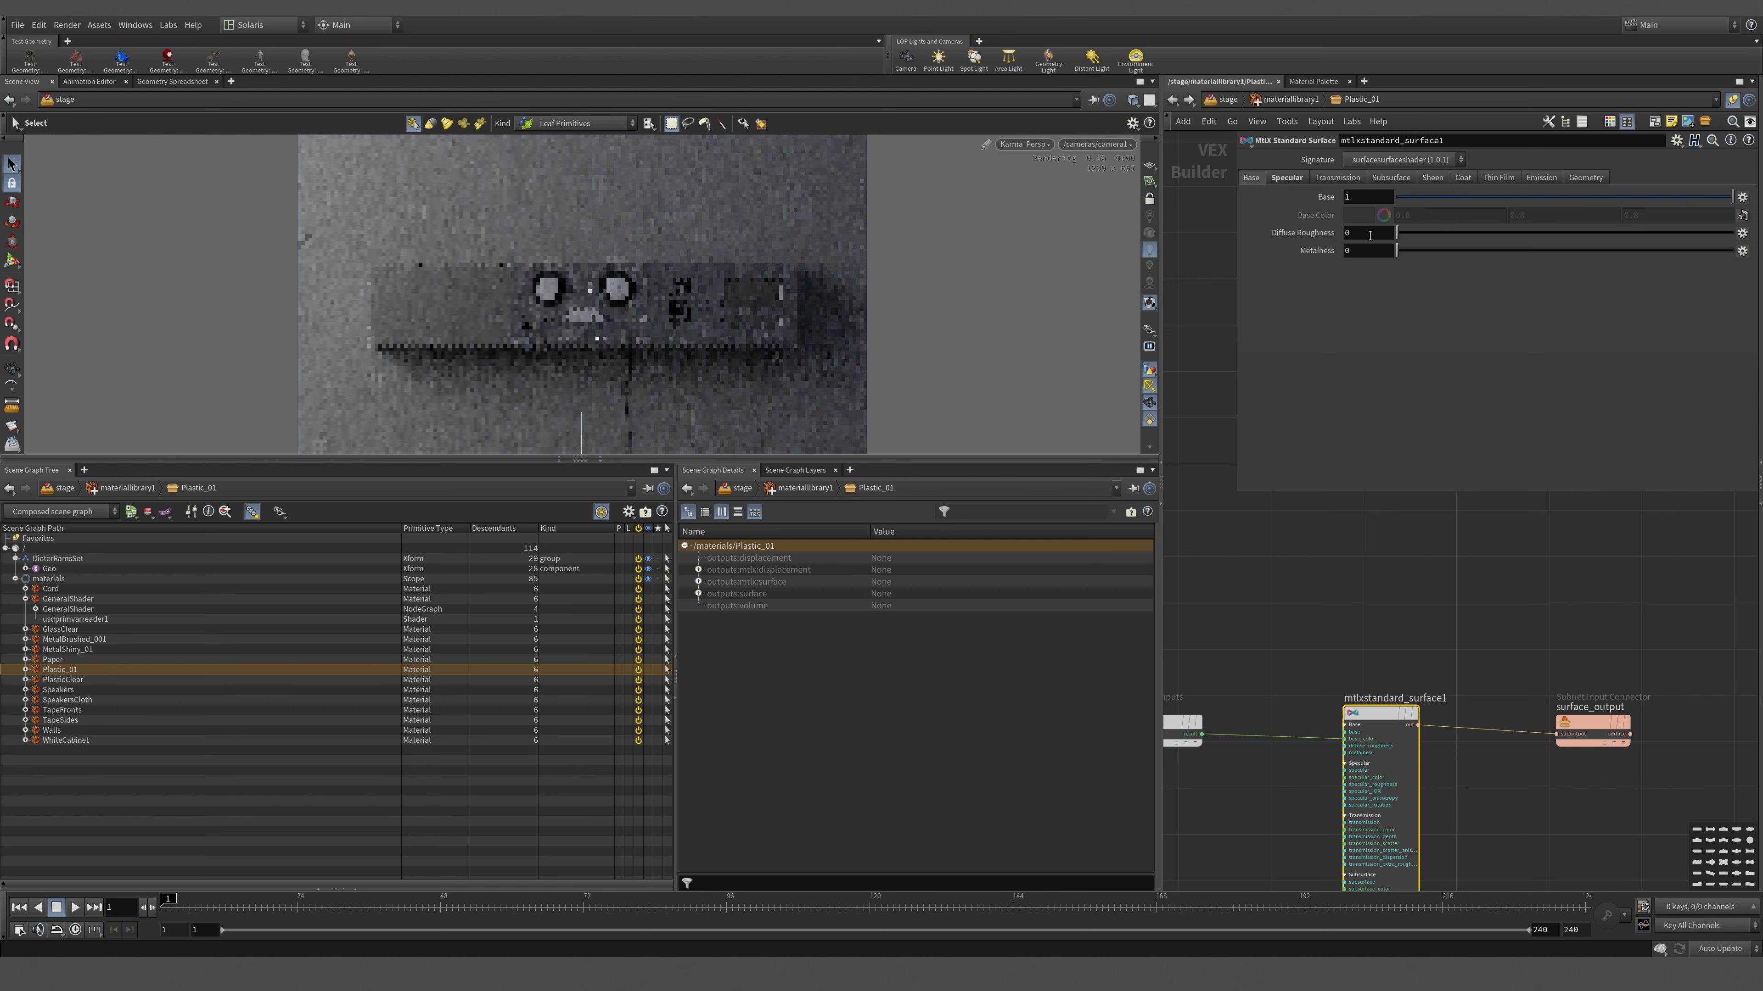
pyautogui.click(1199, 413)
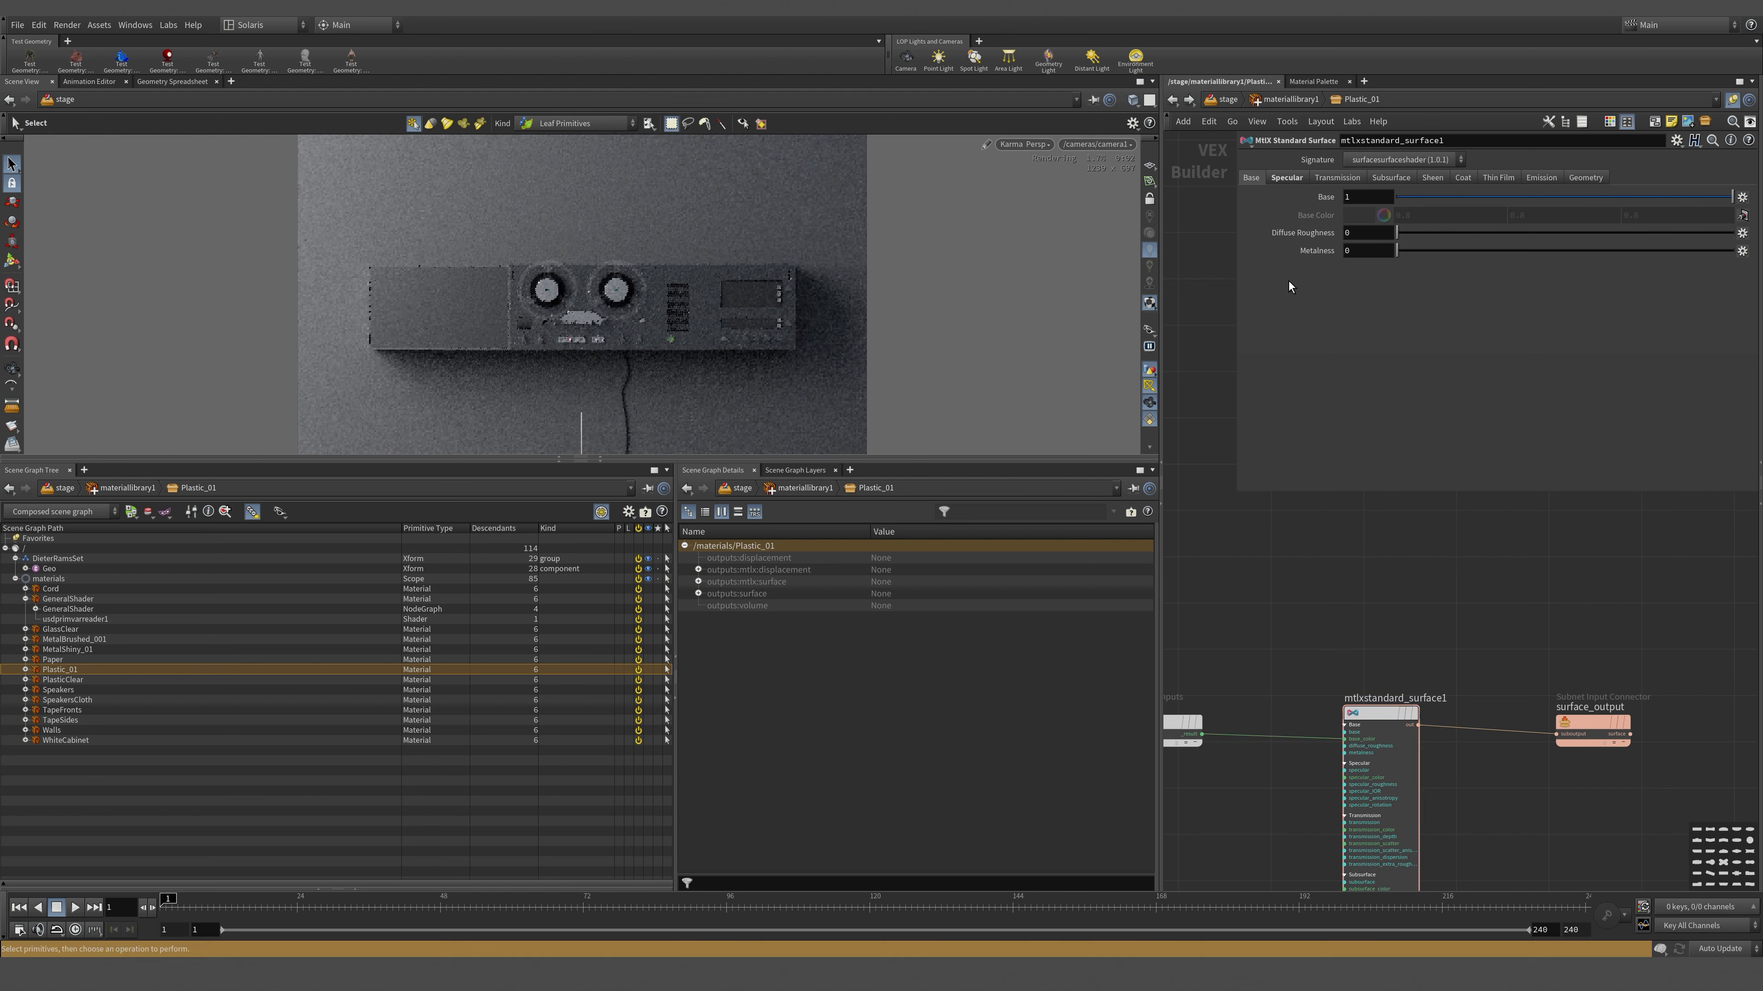
# - Raise the Plastic_01 surface's specular roughness to 0.2 and look at its geometry settings
pyautogui.click(1294, 177)
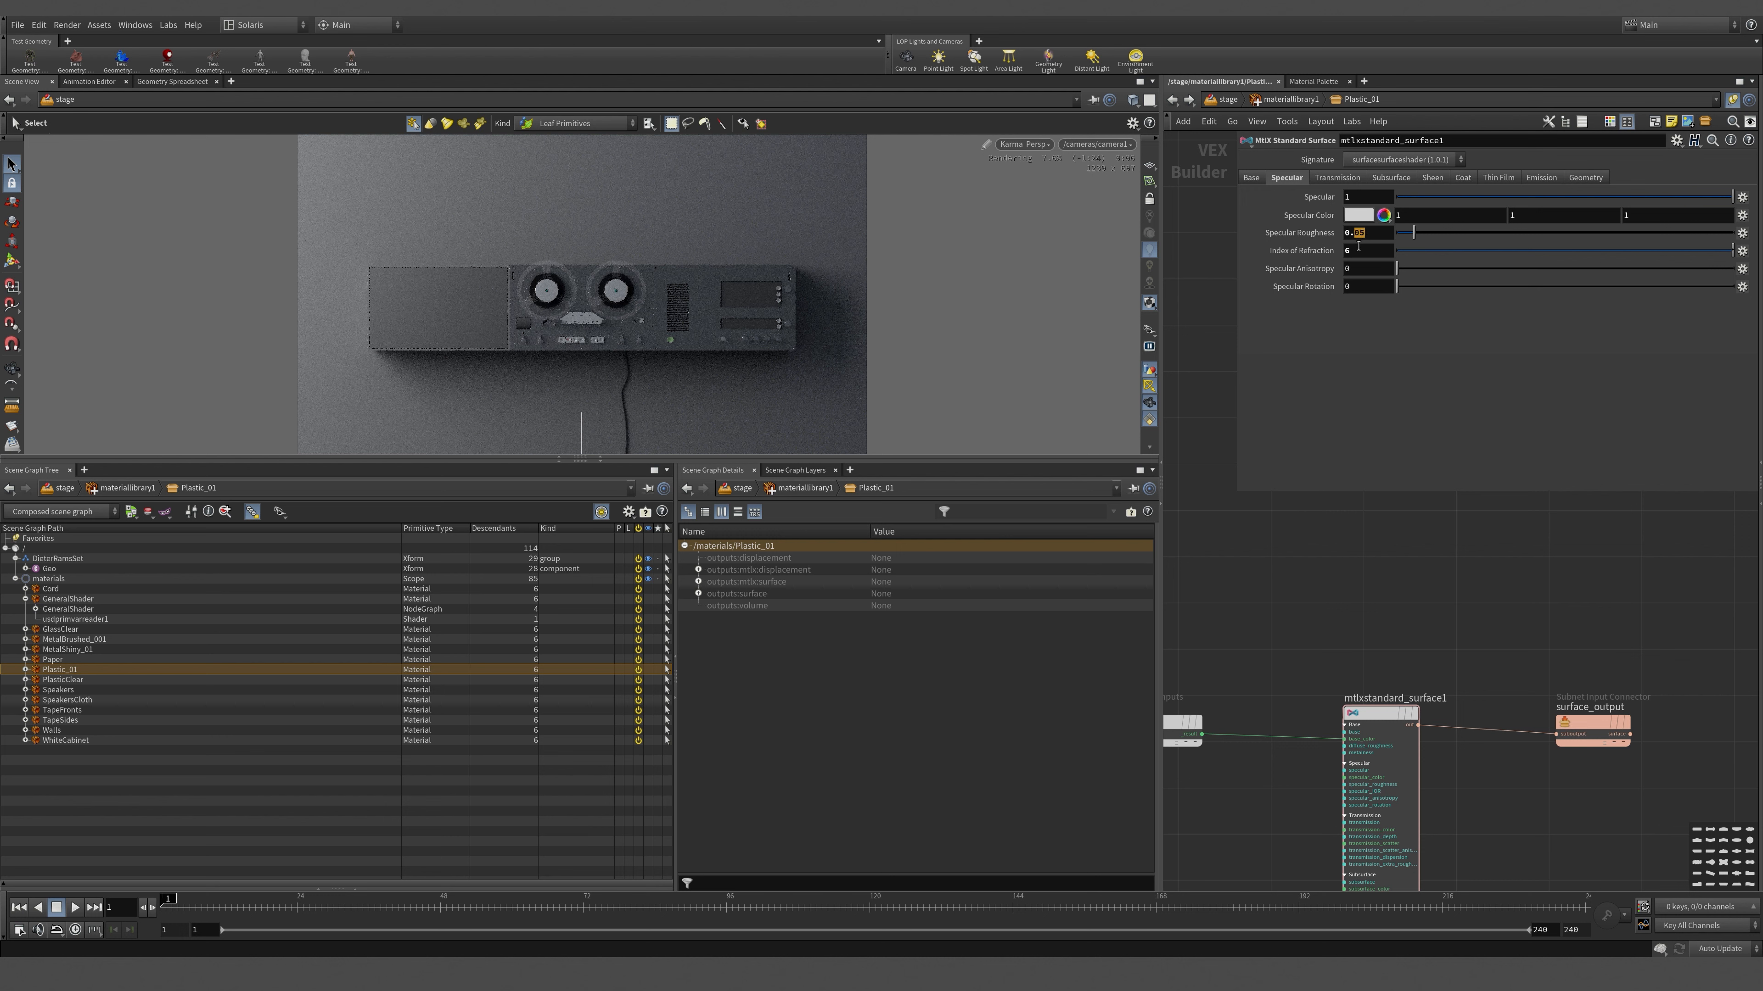
pyautogui.write('1')
pyautogui.press('Return')
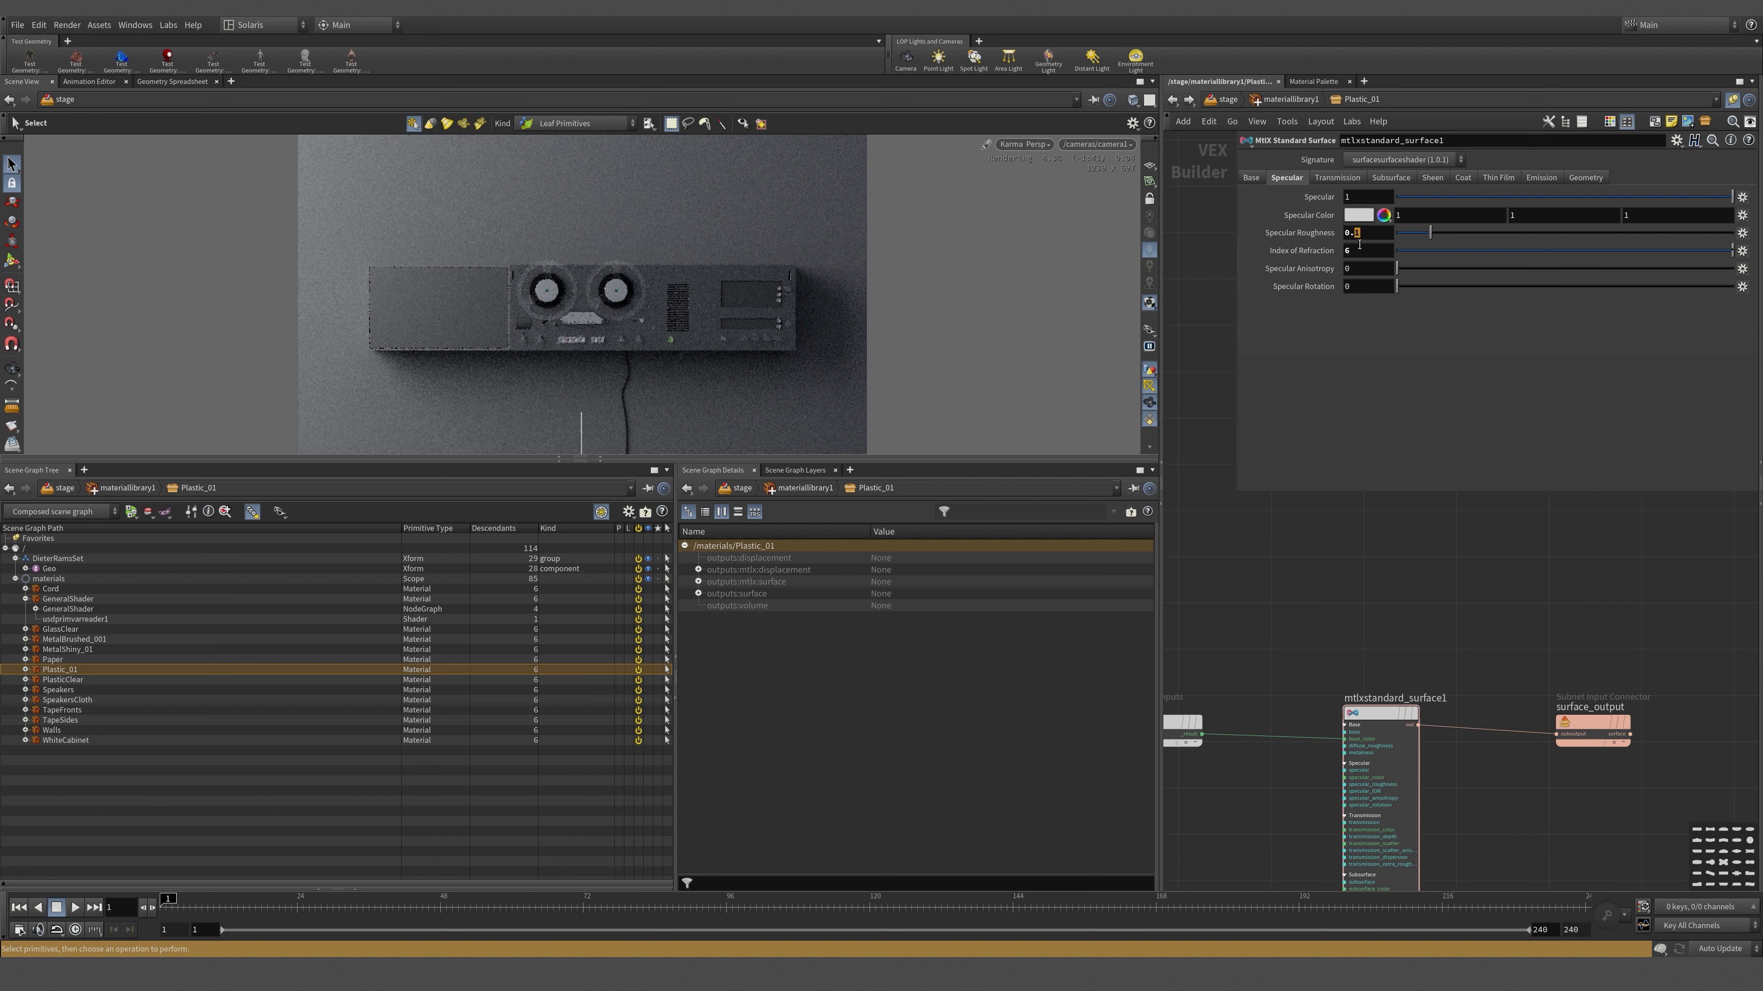
pyautogui.write('2')
pyautogui.press('Return')
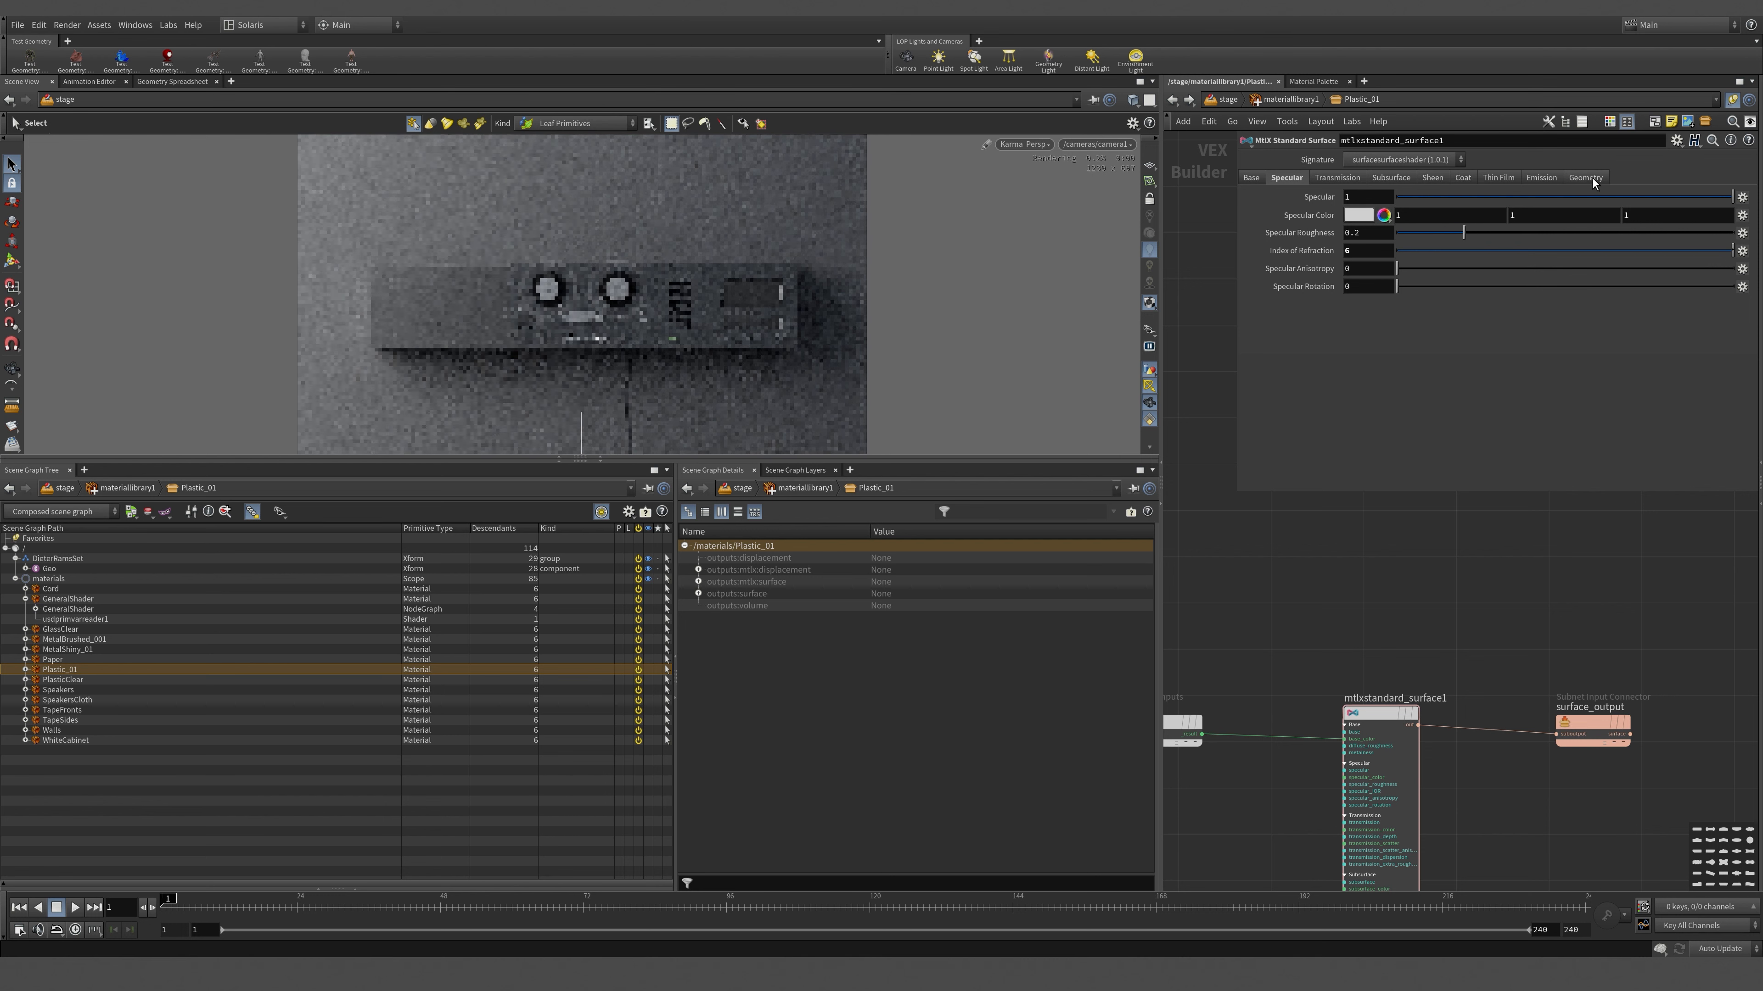
pyautogui.click(1572, 178)
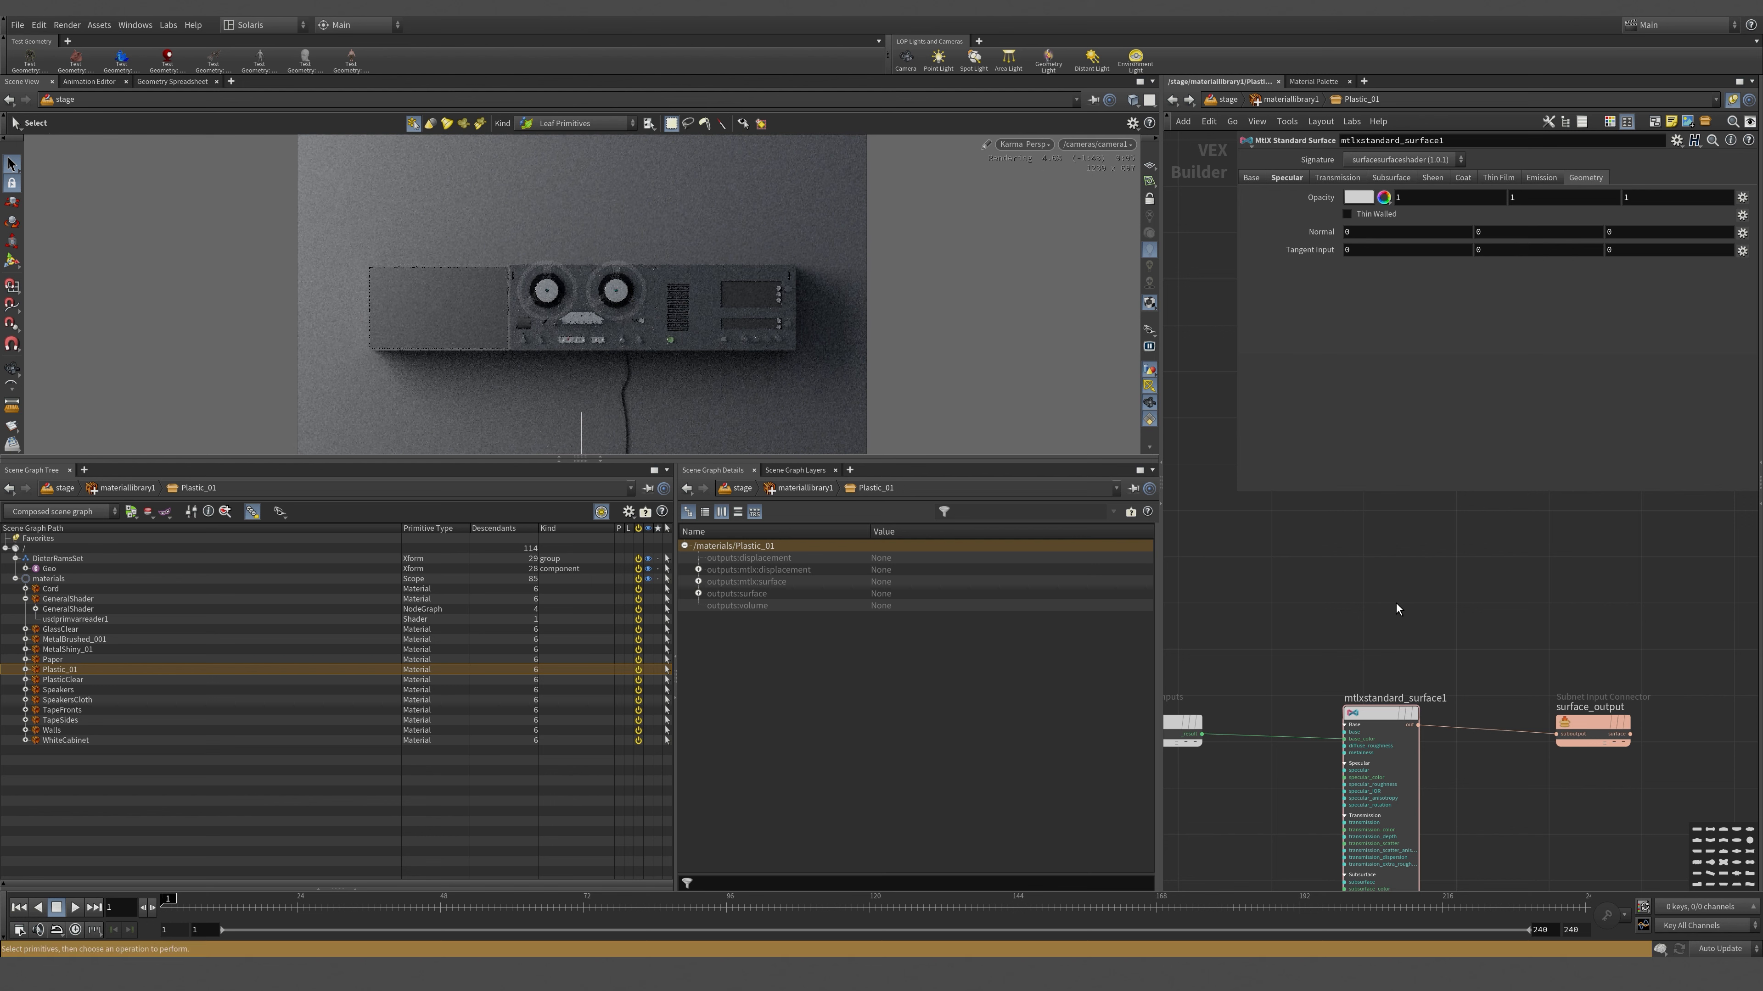
# - Return to the stage, look through the material library entries, and add a fourth material entry to assignmaterial1
pyautogui.press('u')
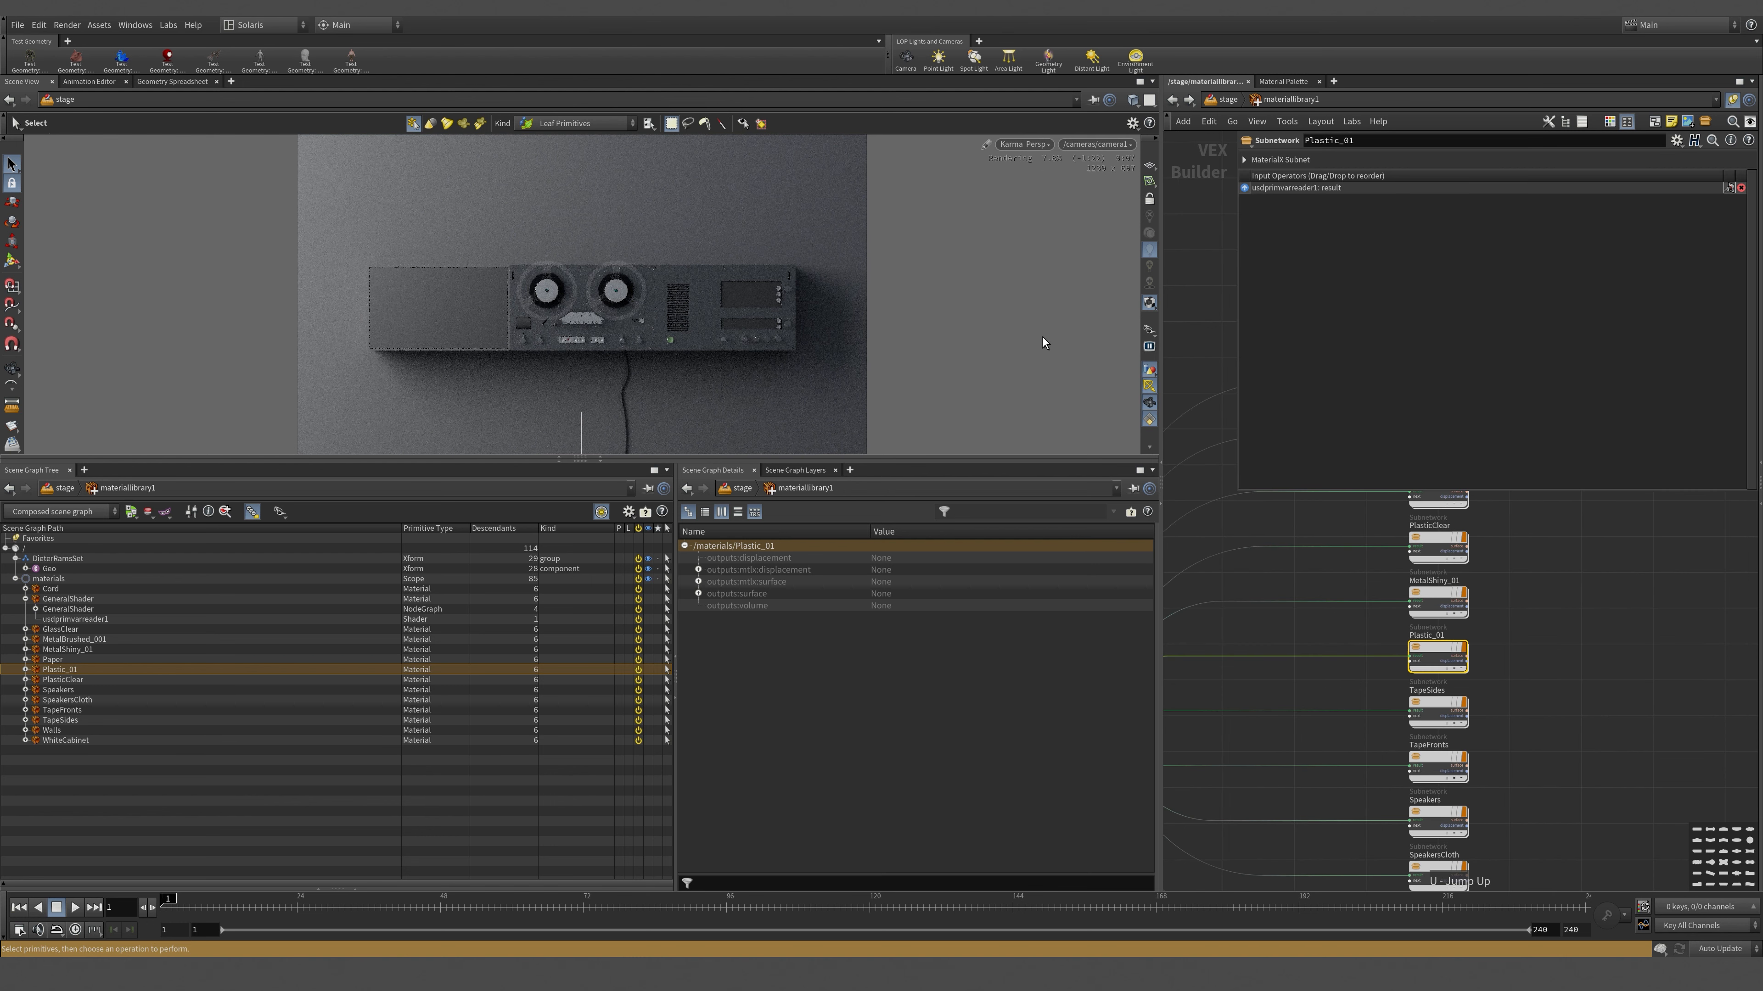
pyautogui.click(1223, 104)
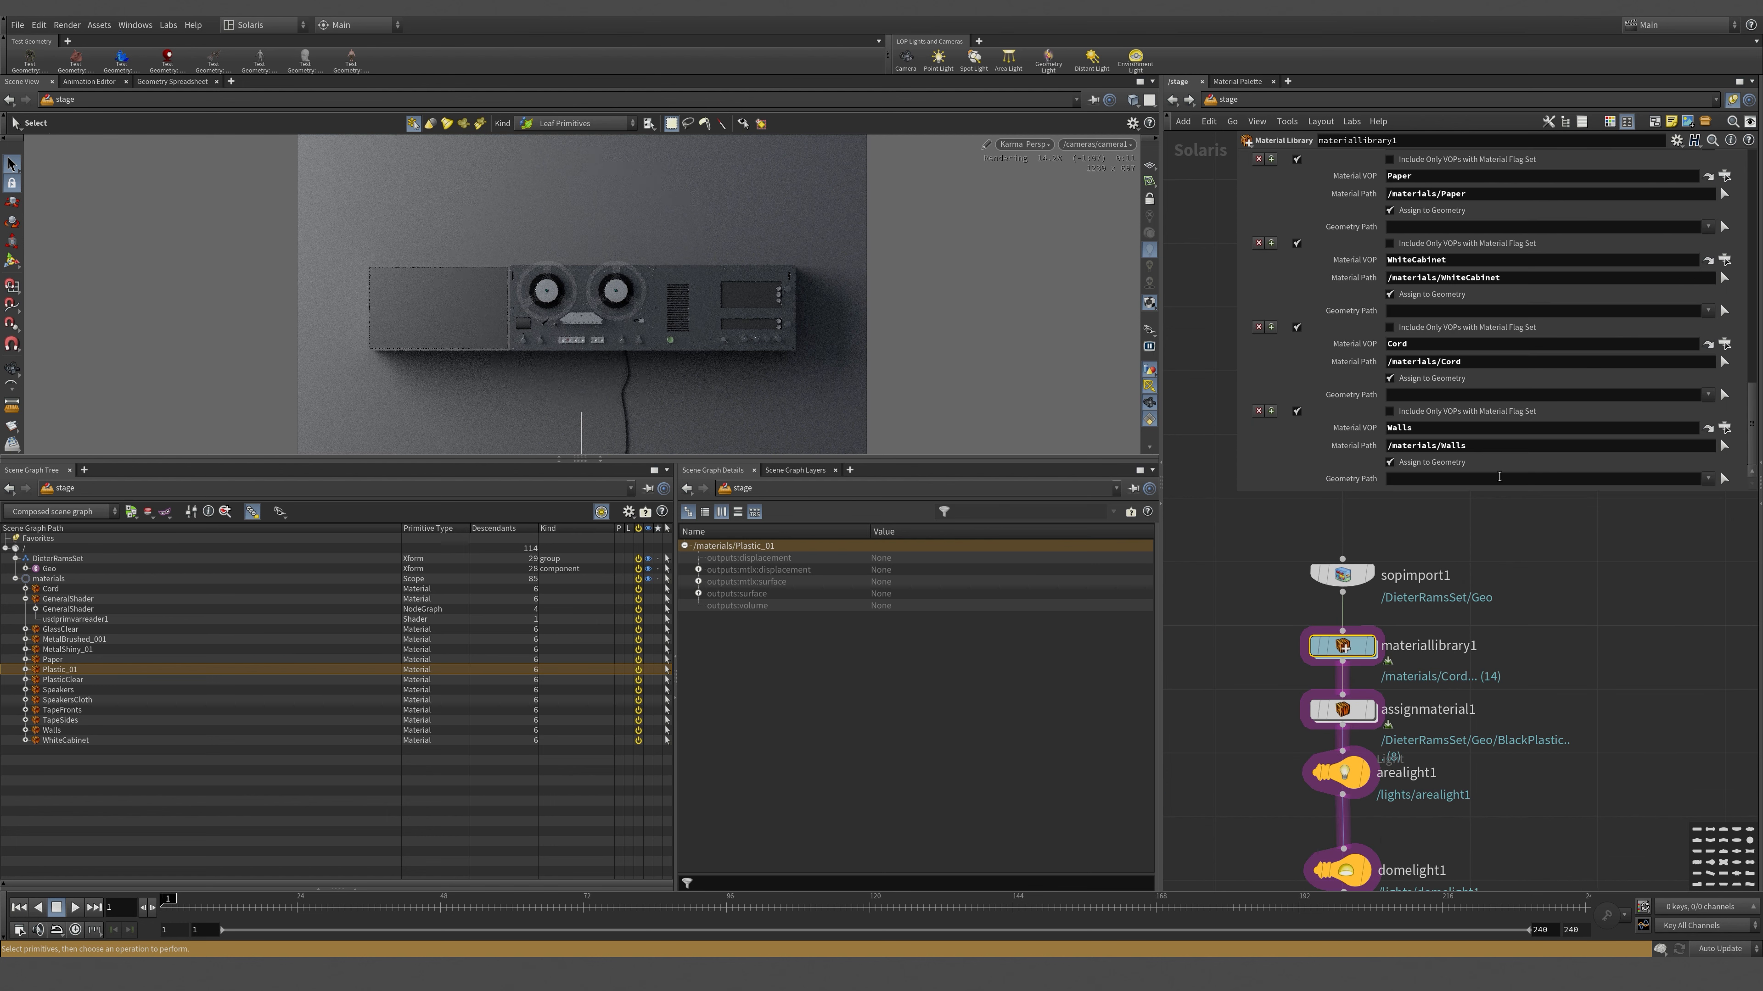
pyautogui.scroll(5, 1666, 350)
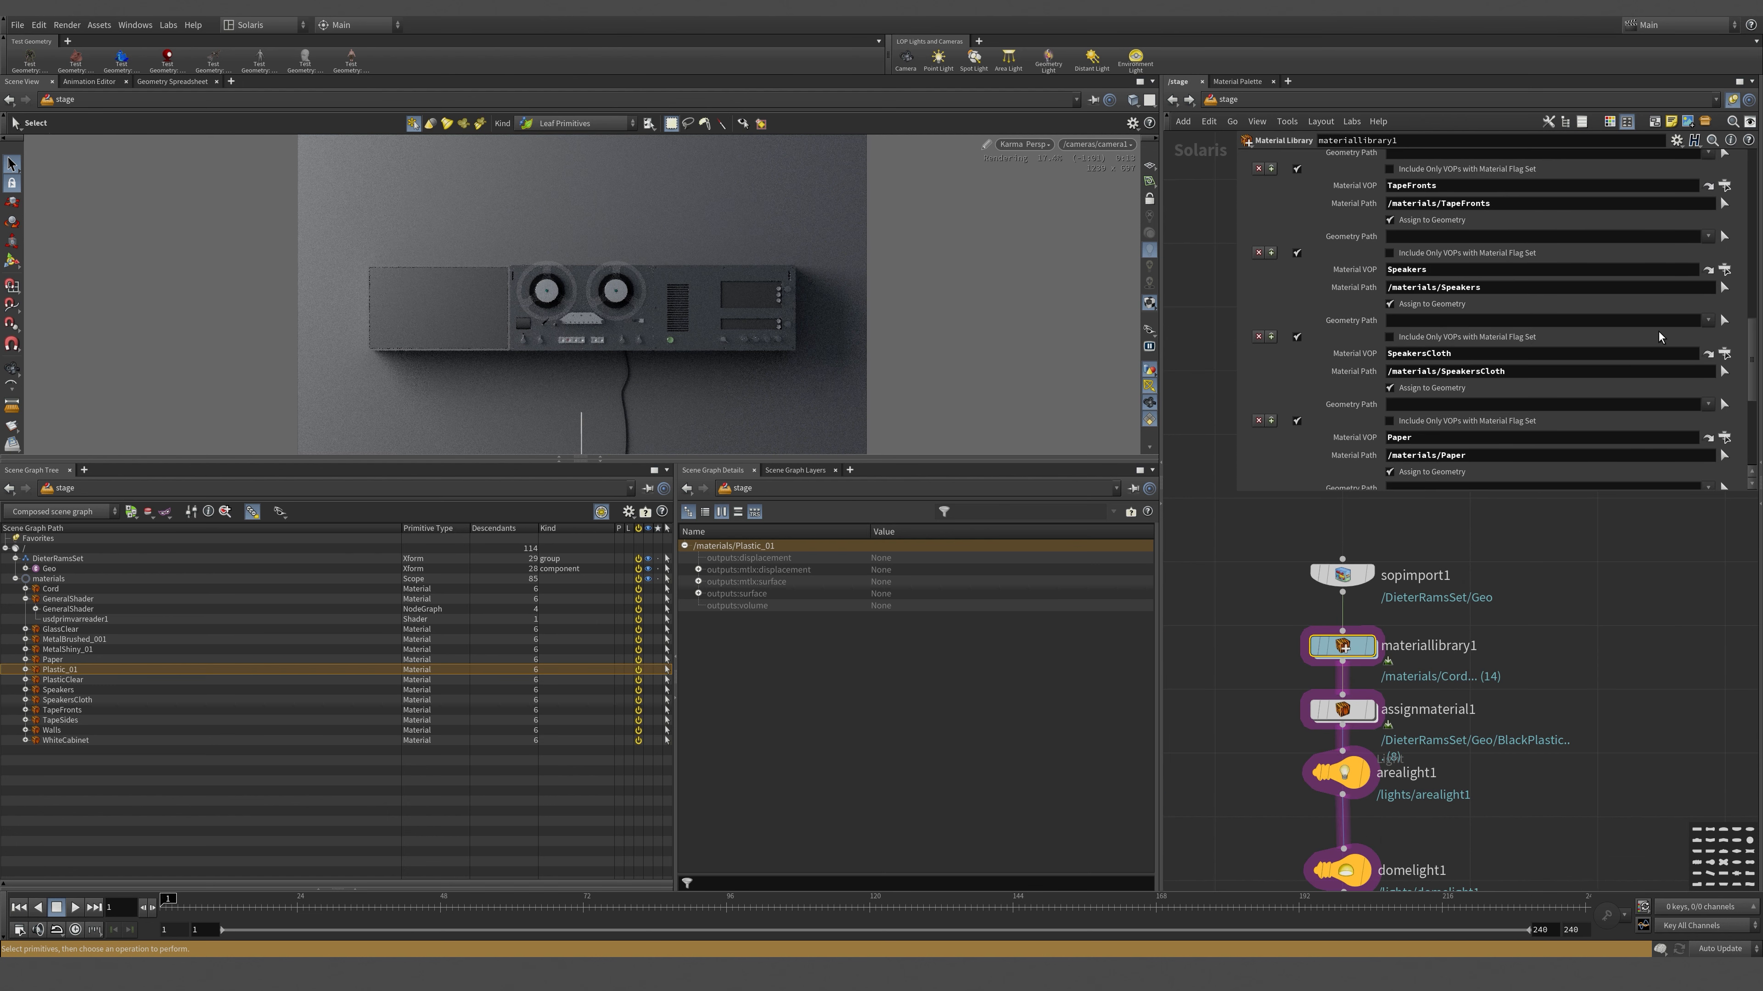
pyautogui.scroll(10, 1608, 245)
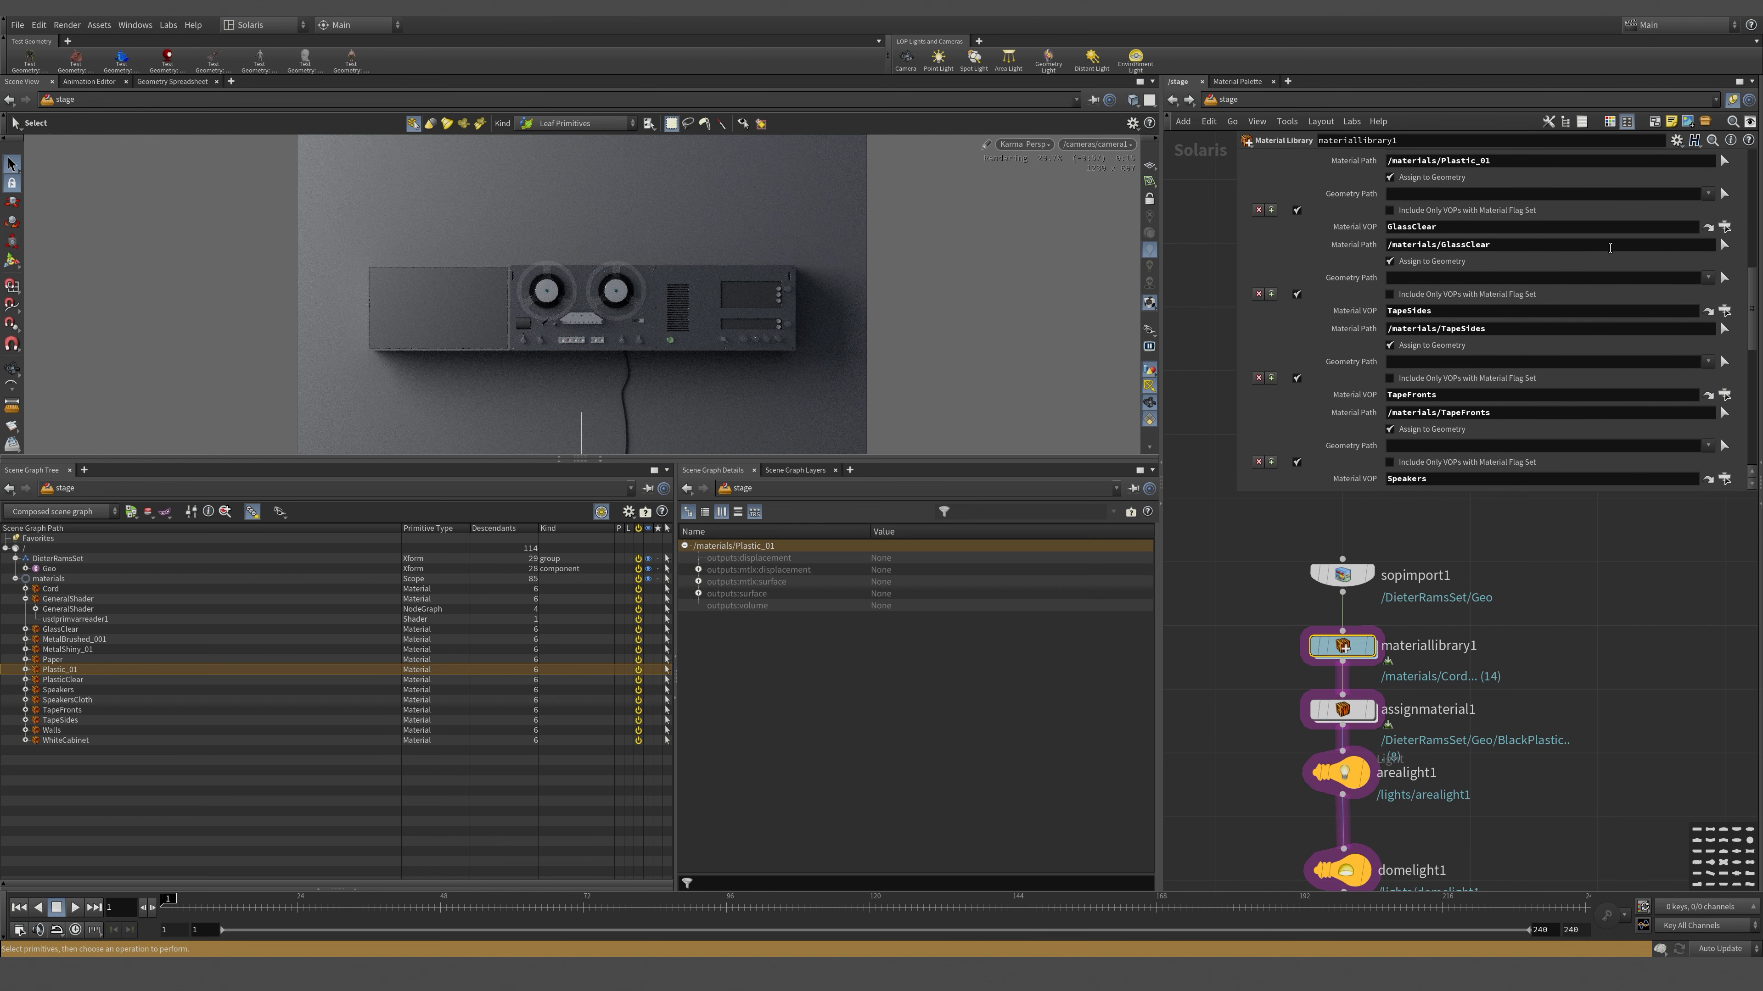
pyautogui.click(1354, 717)
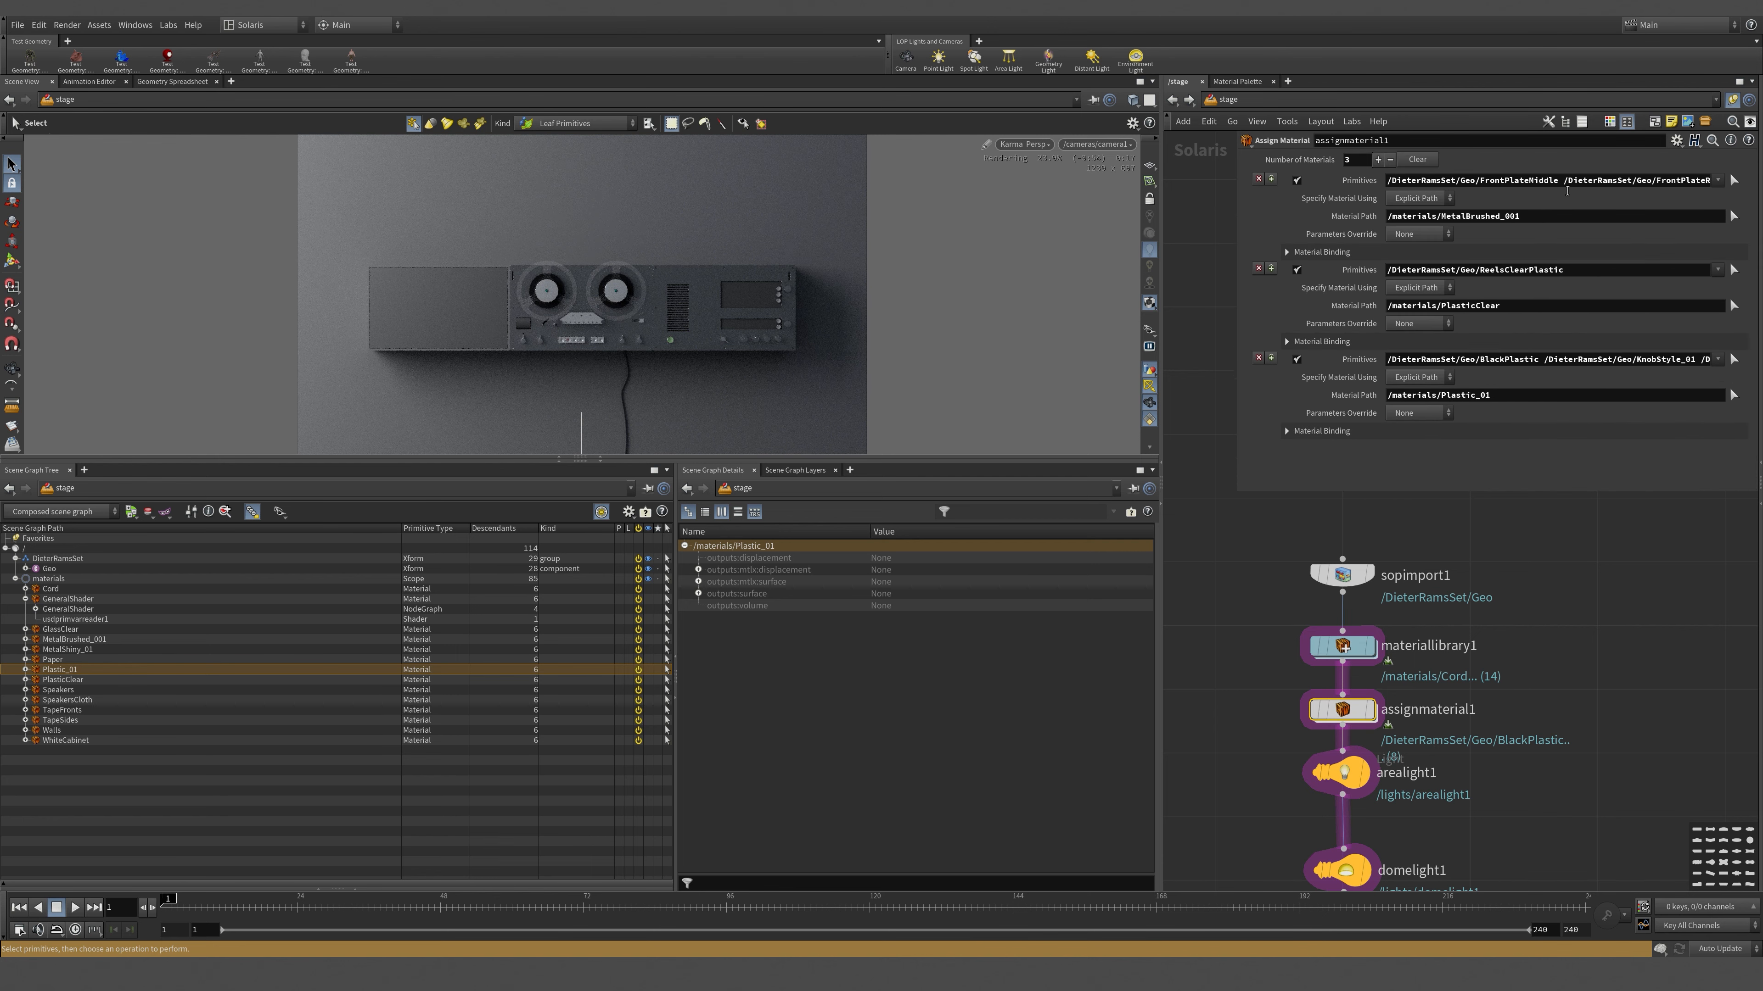
pyautogui.click(1378, 159)
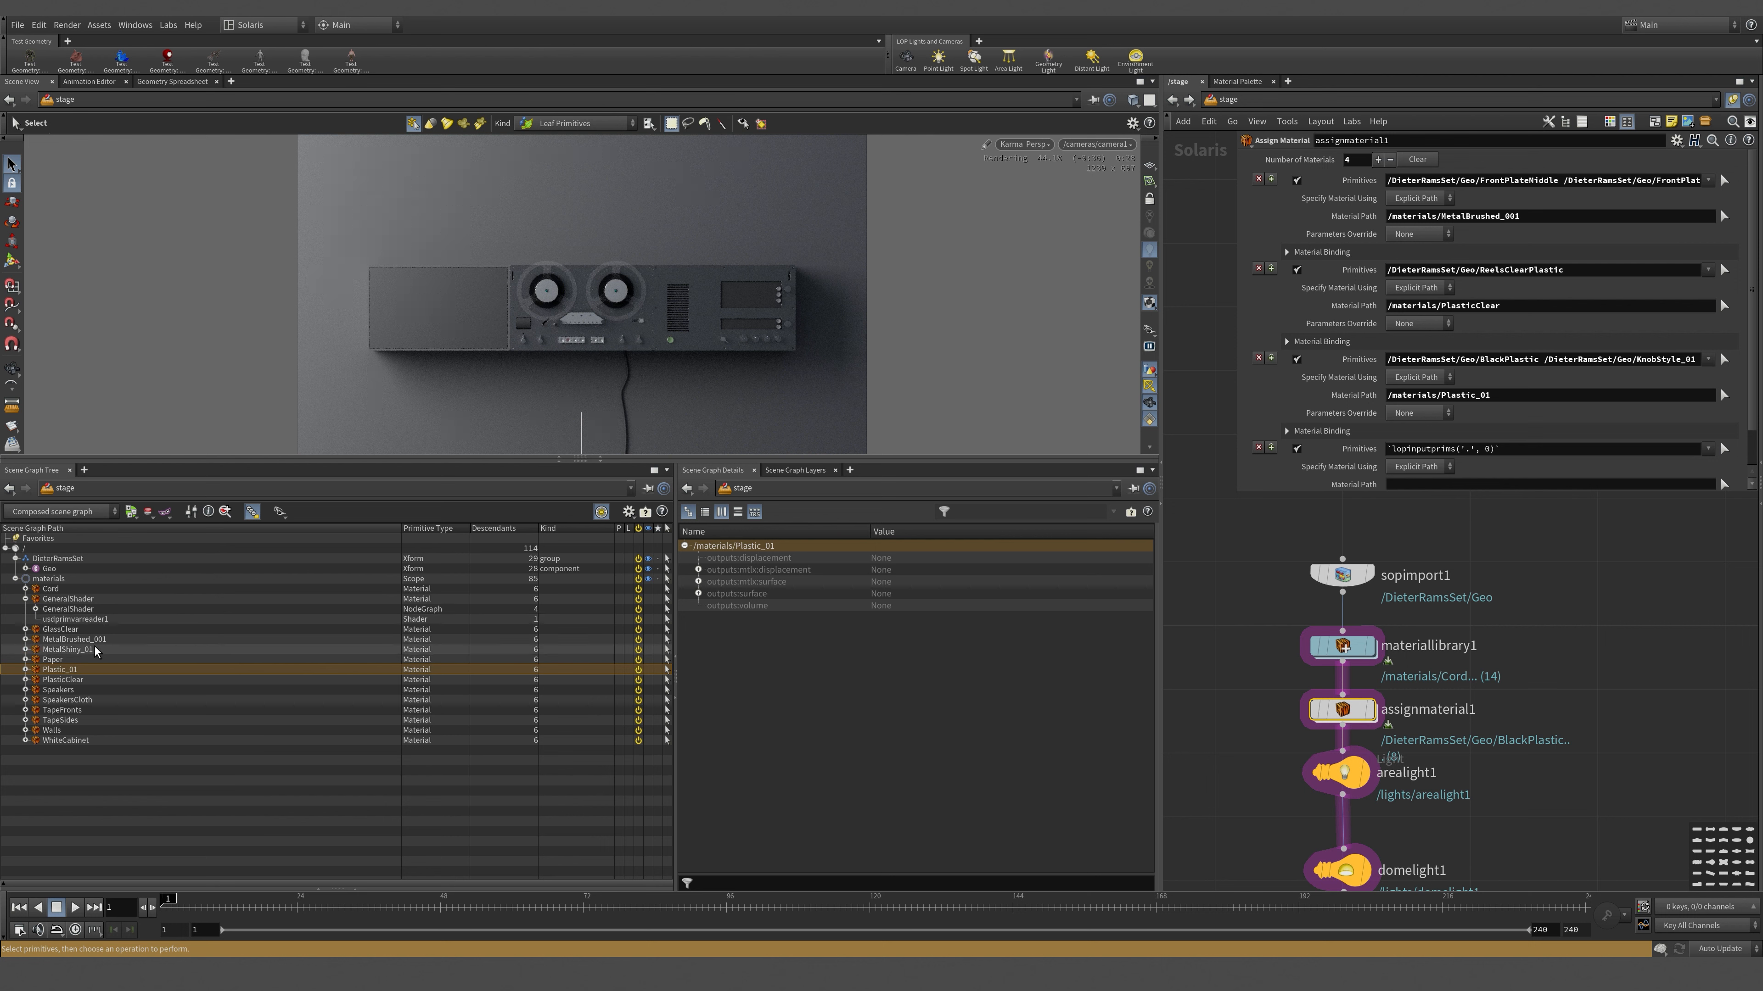
# - In the fourth material assignment, assign MetalShiny_01 to the meshes from HeaxHead_01 through MetalTapeSpool plus ReelsMetal
pyautogui.click(73, 649)
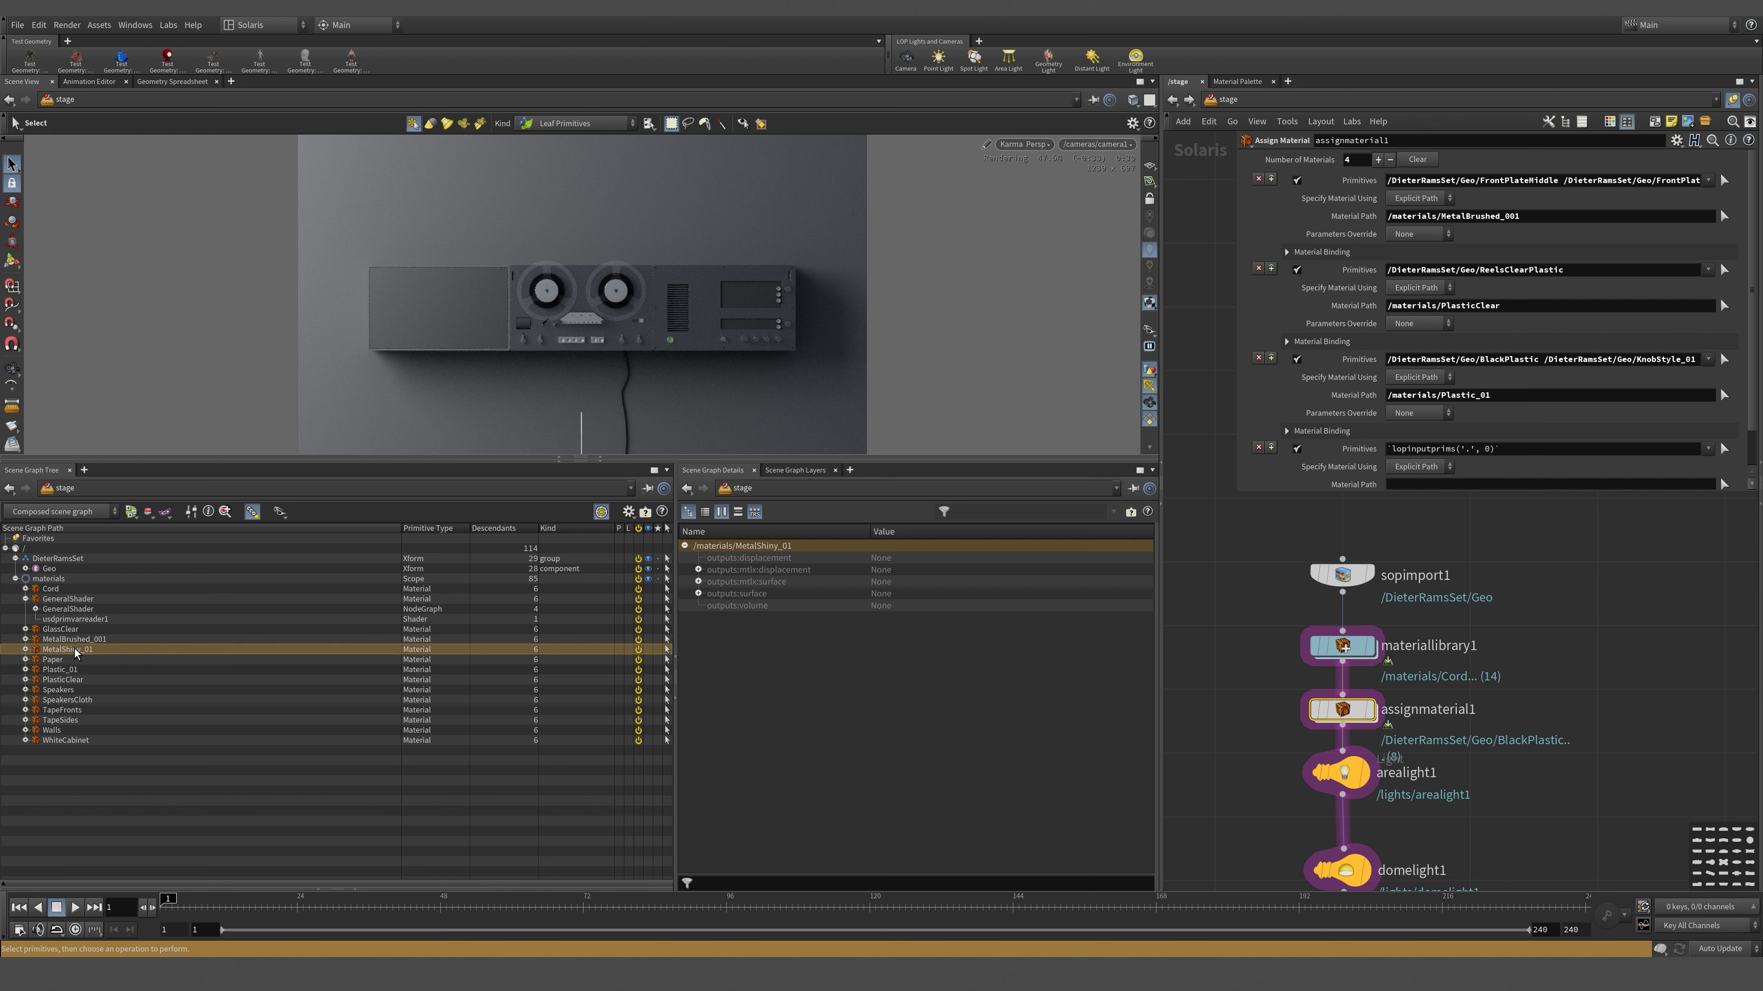
pyautogui.moveTo(73, 649); pyautogui.dragTo(1399, 484)
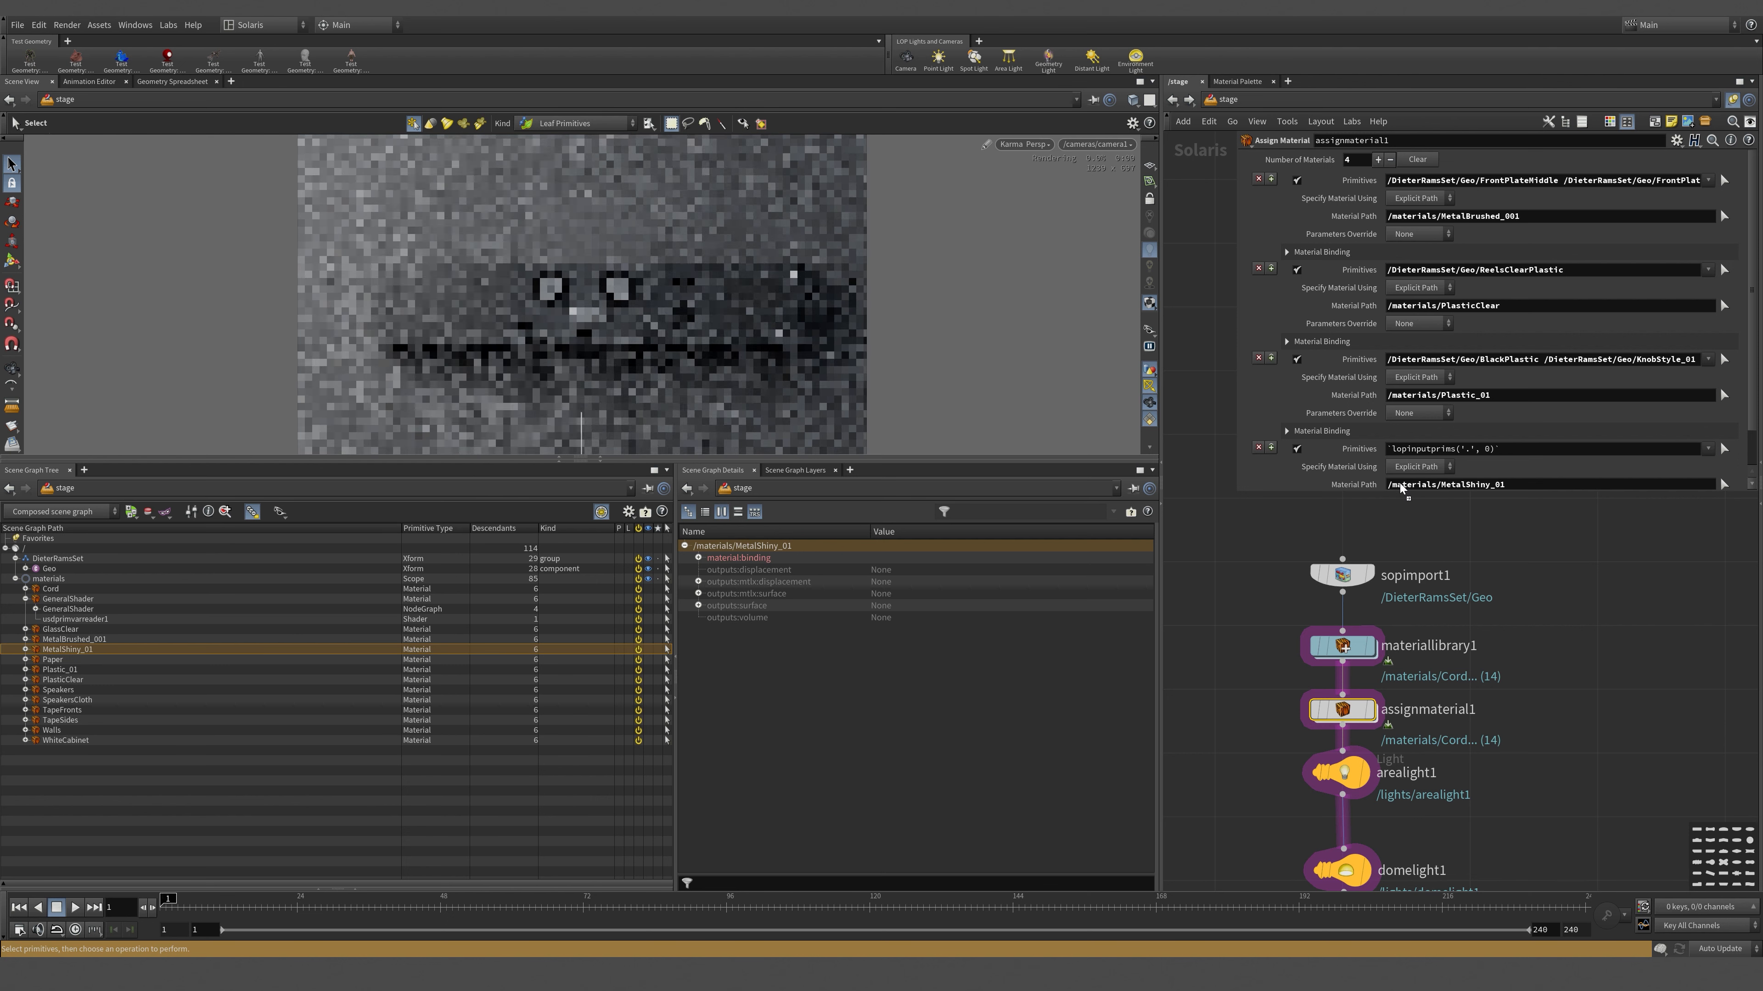
pyautogui.click(25, 569)
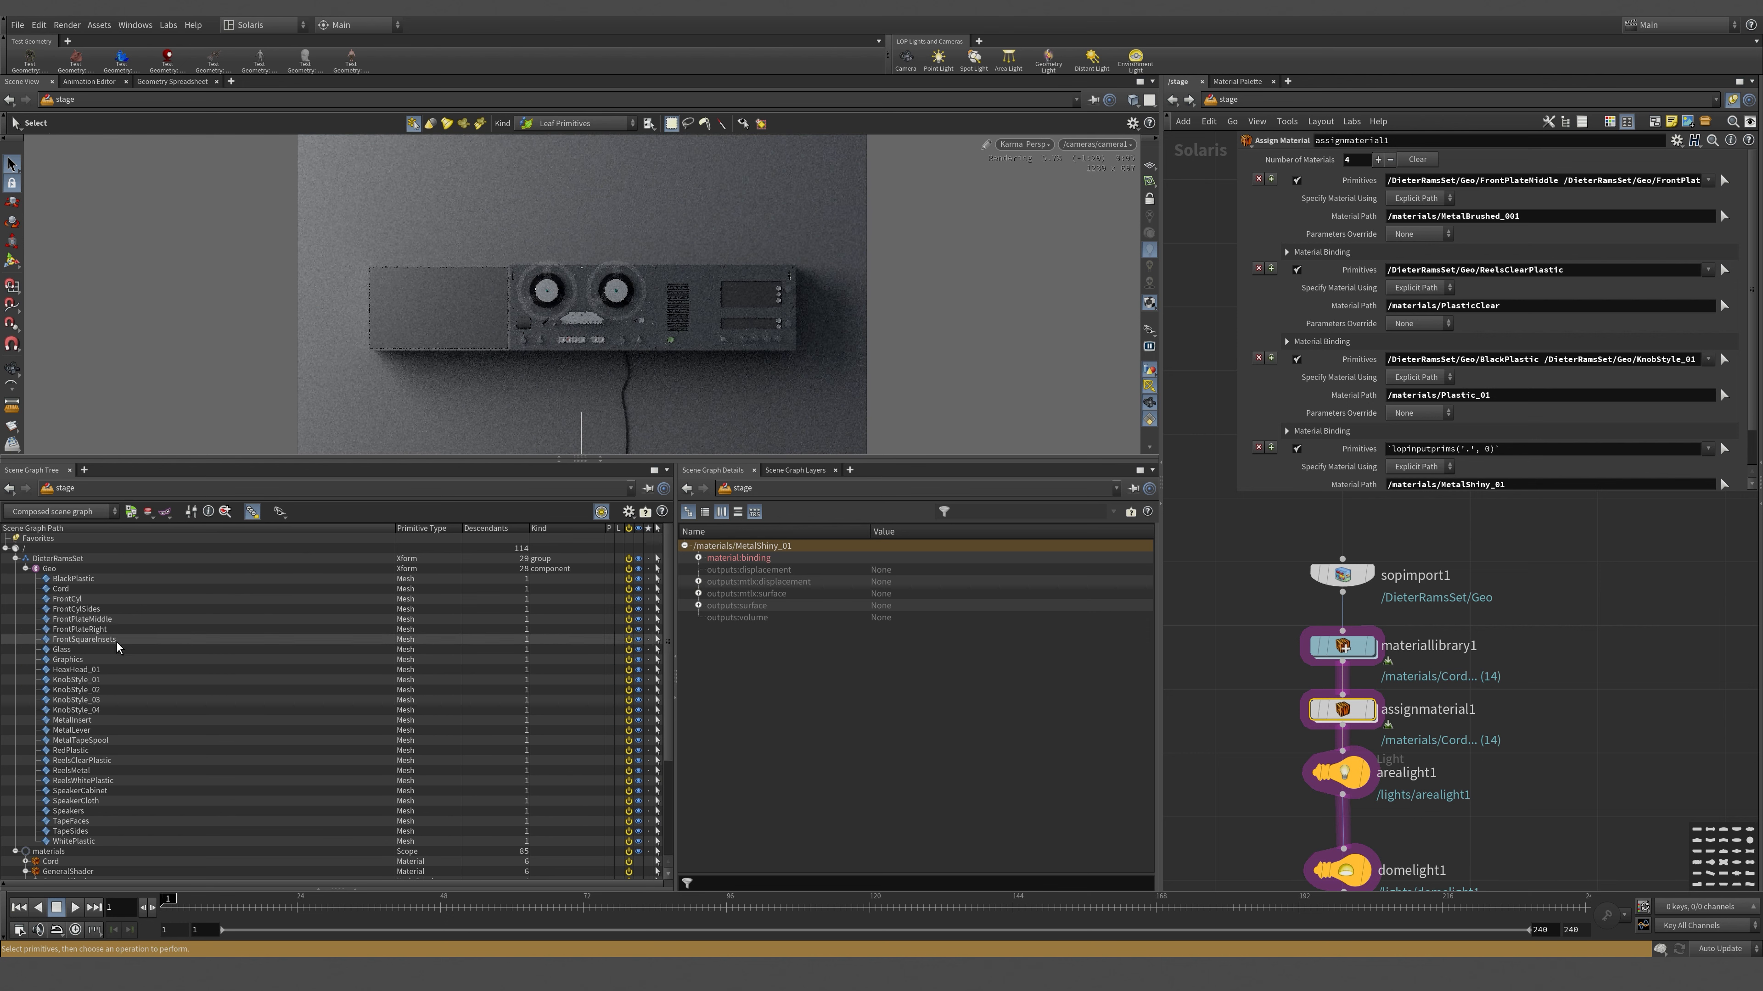
pyautogui.moveTo(107, 668); pyautogui.dragTo(124, 741)
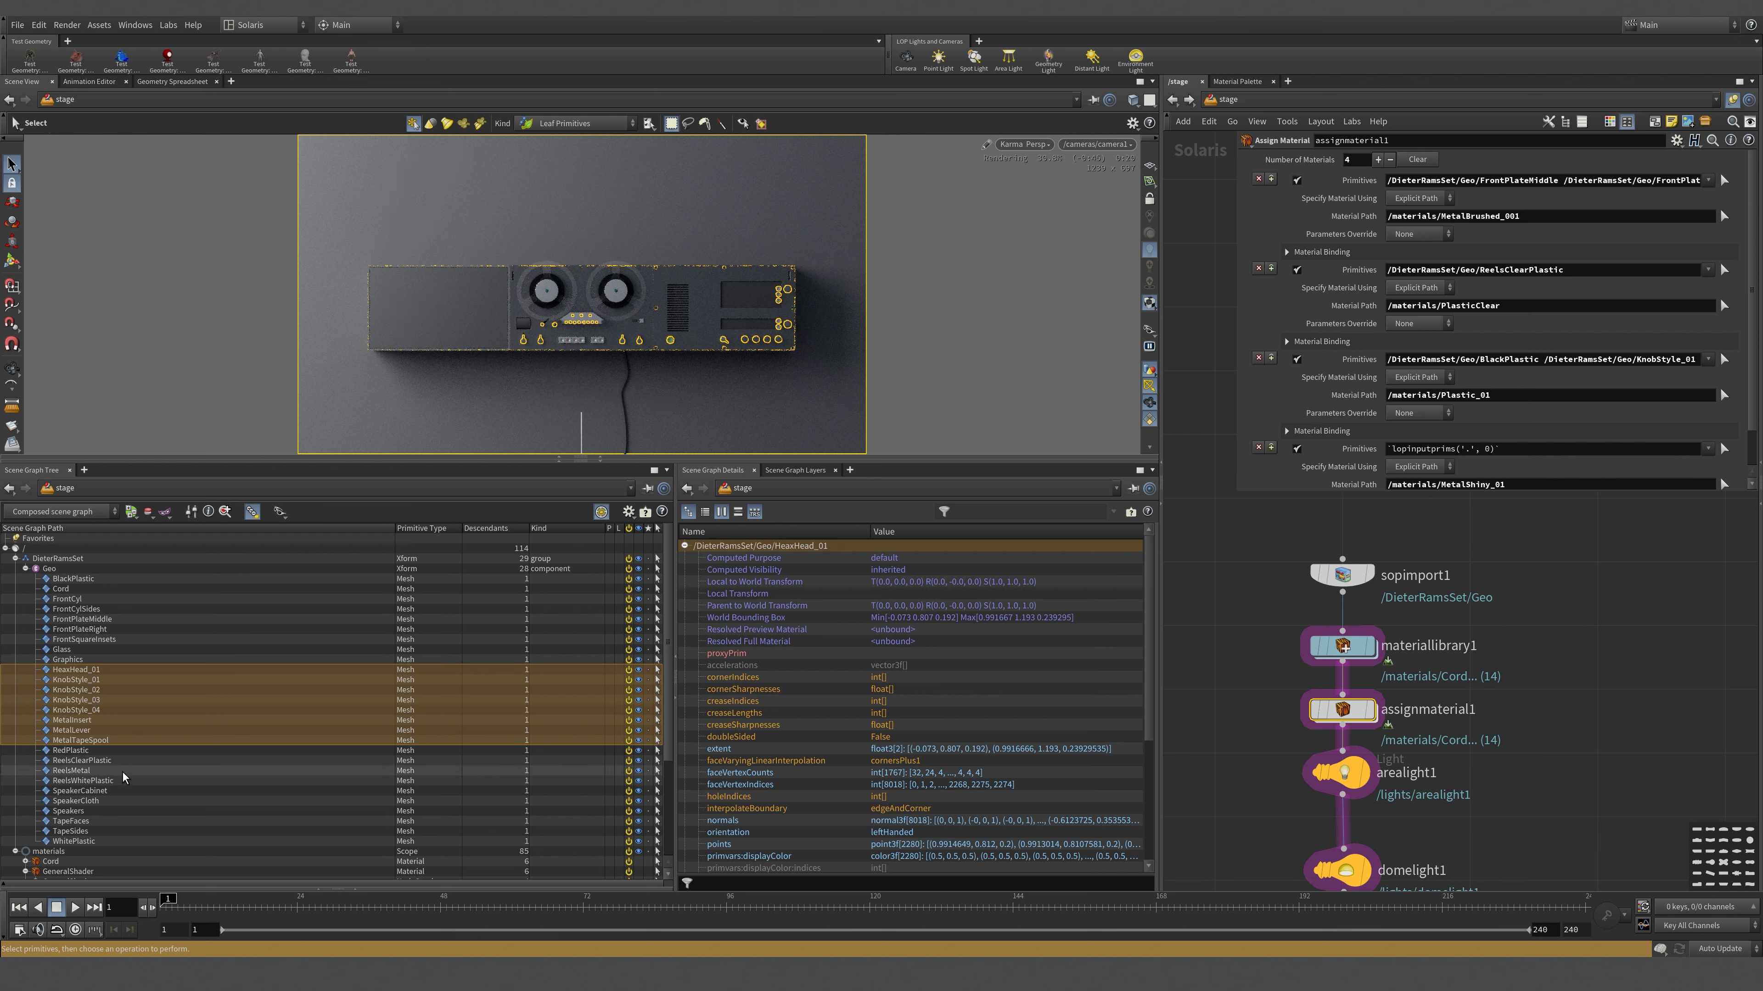
pyautogui.keyDown('ctrl'); pyautogui.click(109, 772); pyautogui.keyUp('ctrl')
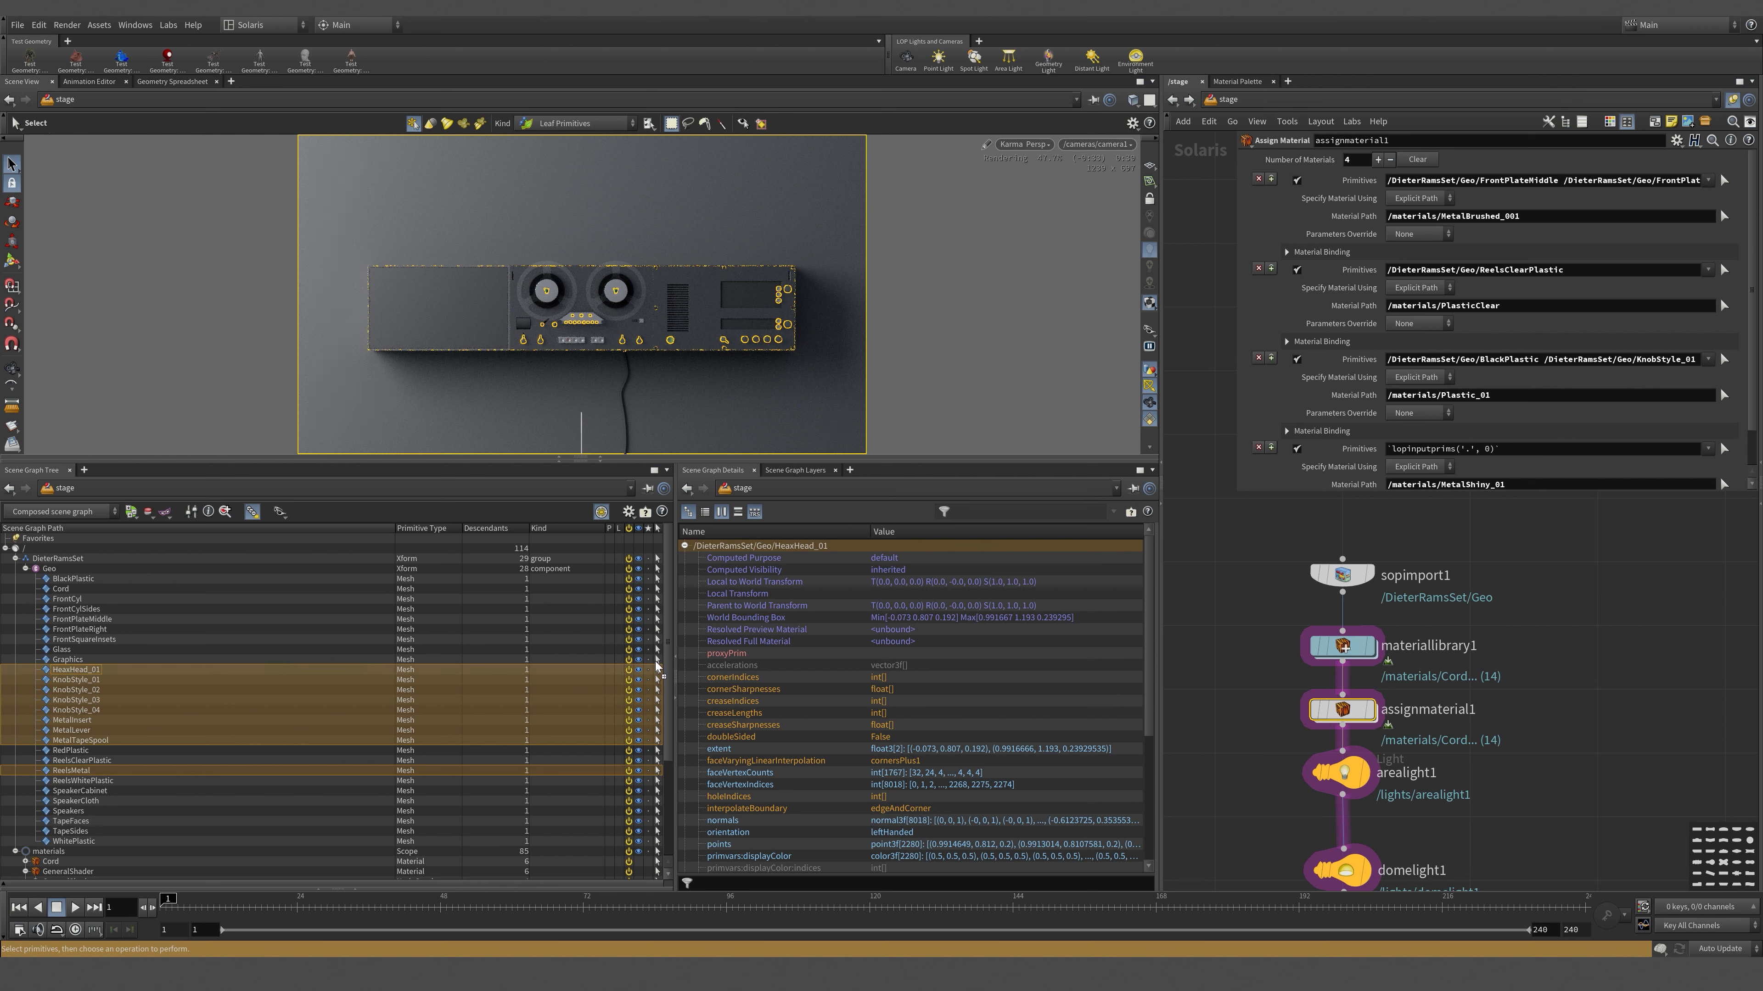
pyautogui.moveTo(1563, 449); pyautogui.dragTo(1562, 449)
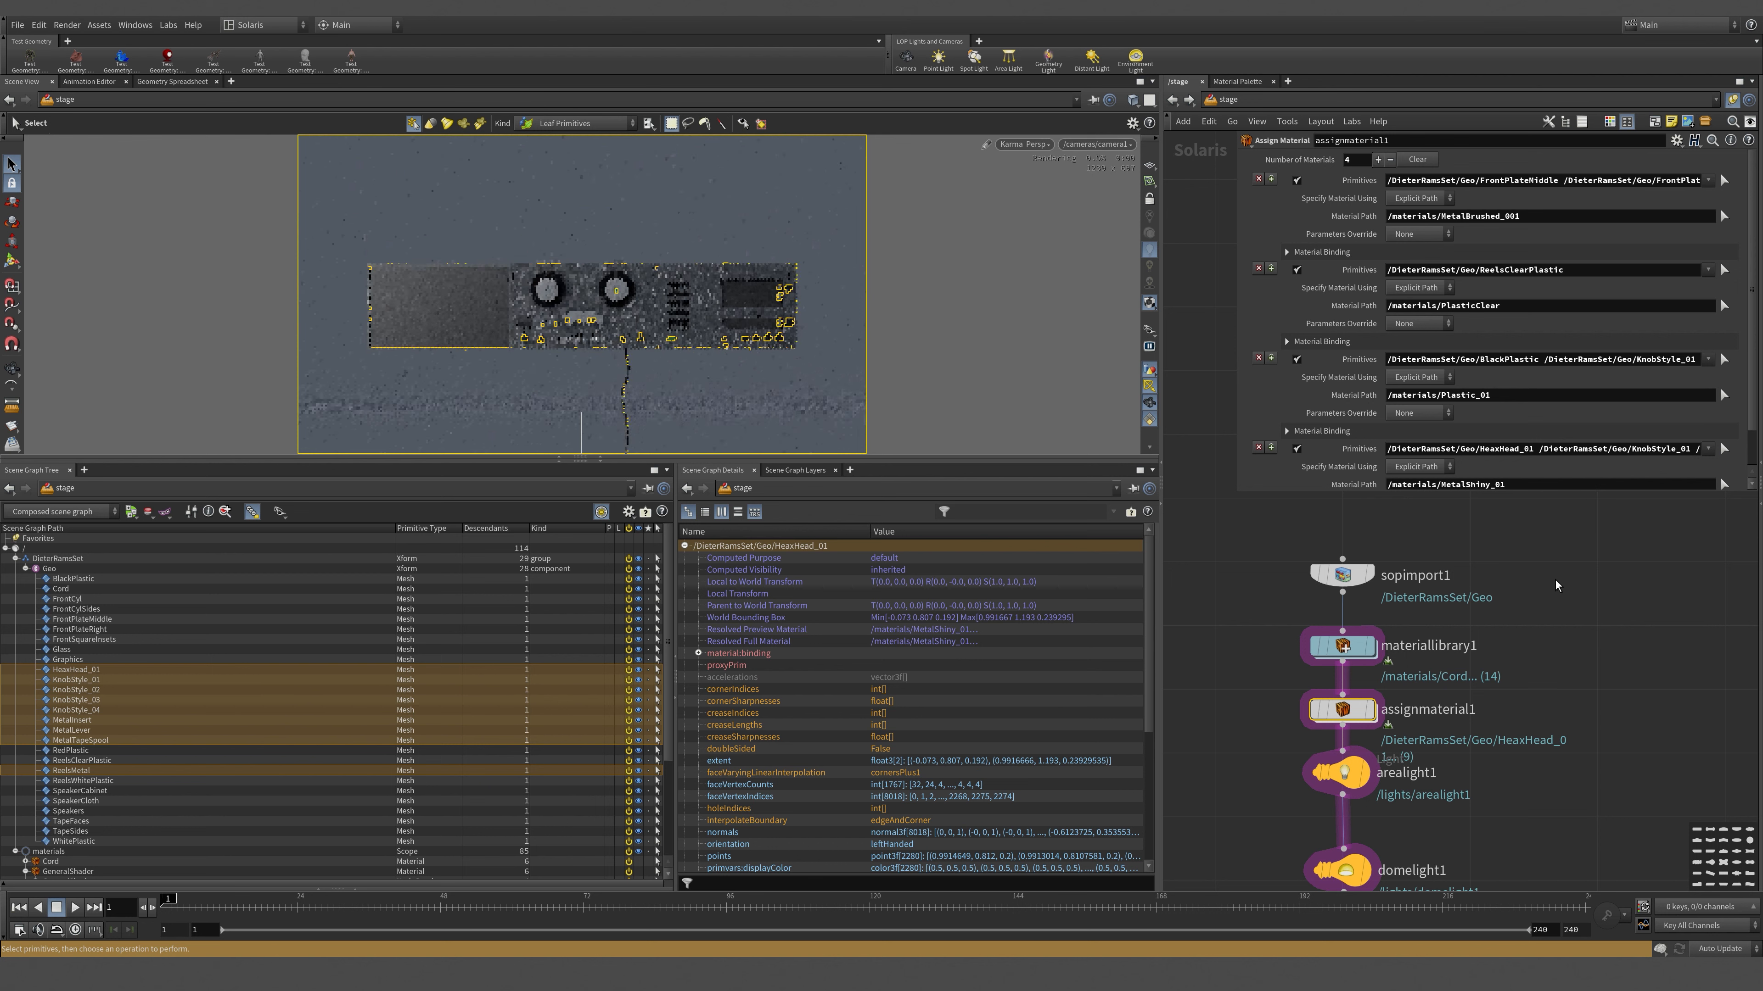
# - Inspect the specular settings of the MetalShiny_01 shader, then enlarge the render view and clear the selection to check the metal parts
pyautogui.doubleClick(1347, 648)
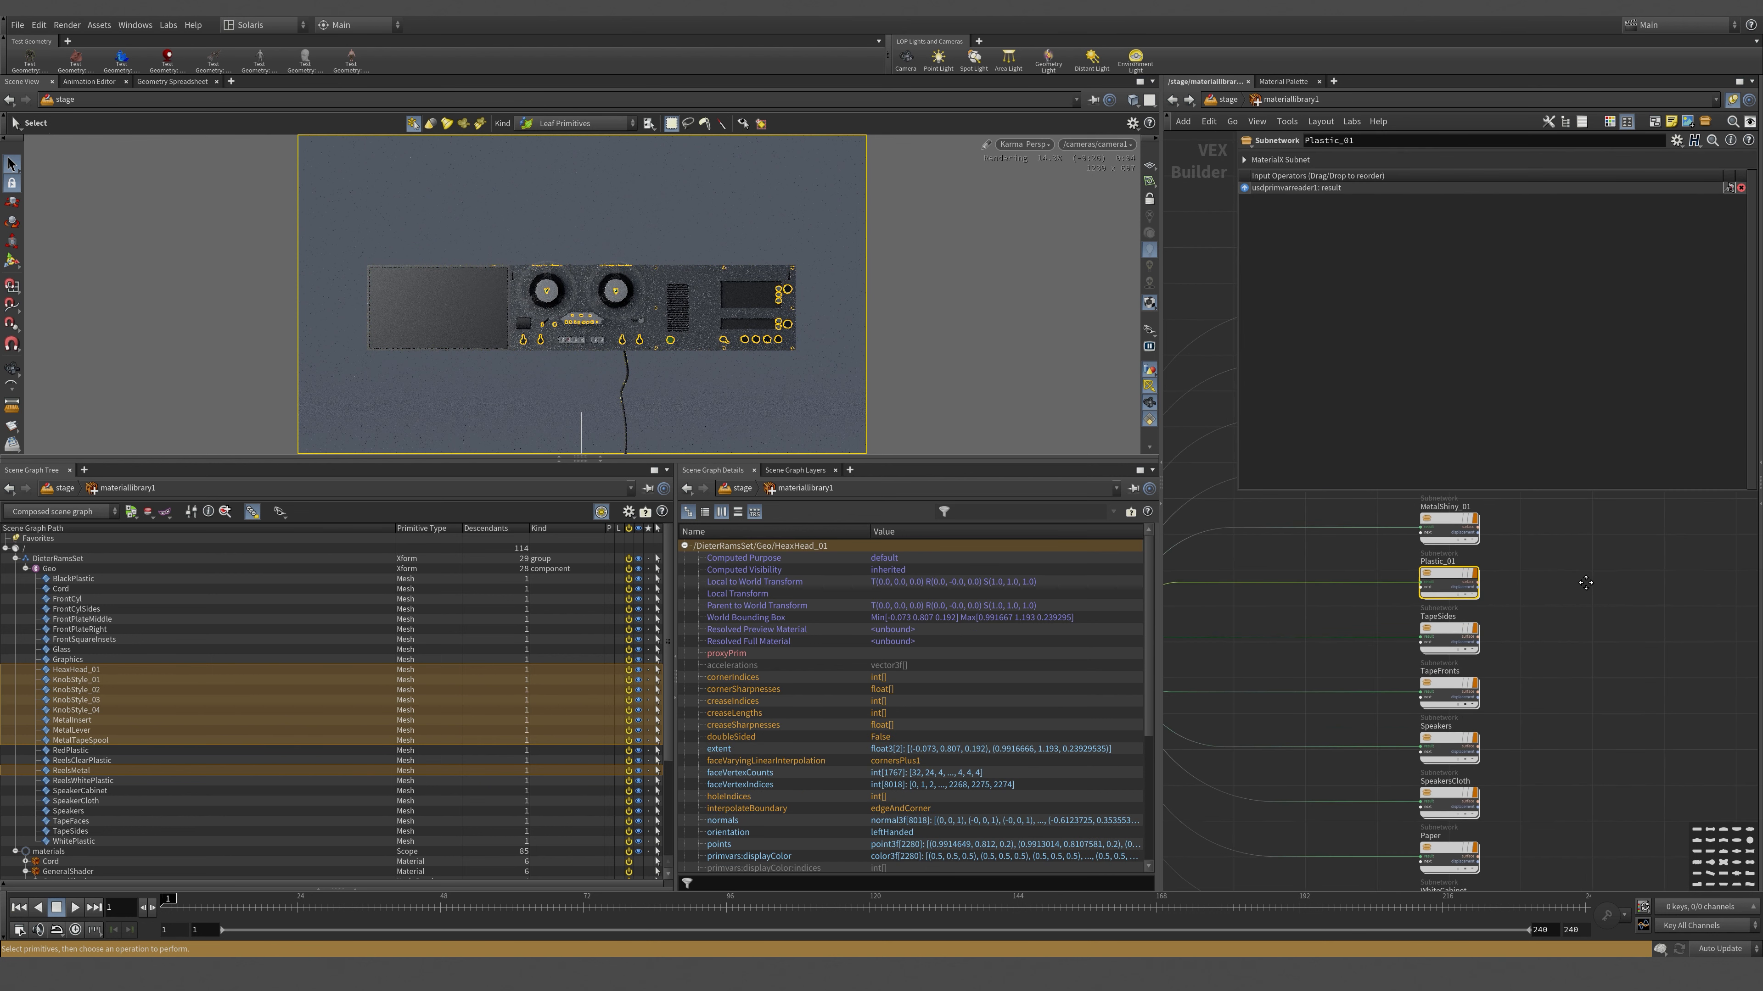
pyautogui.doubleClick(1449, 528)
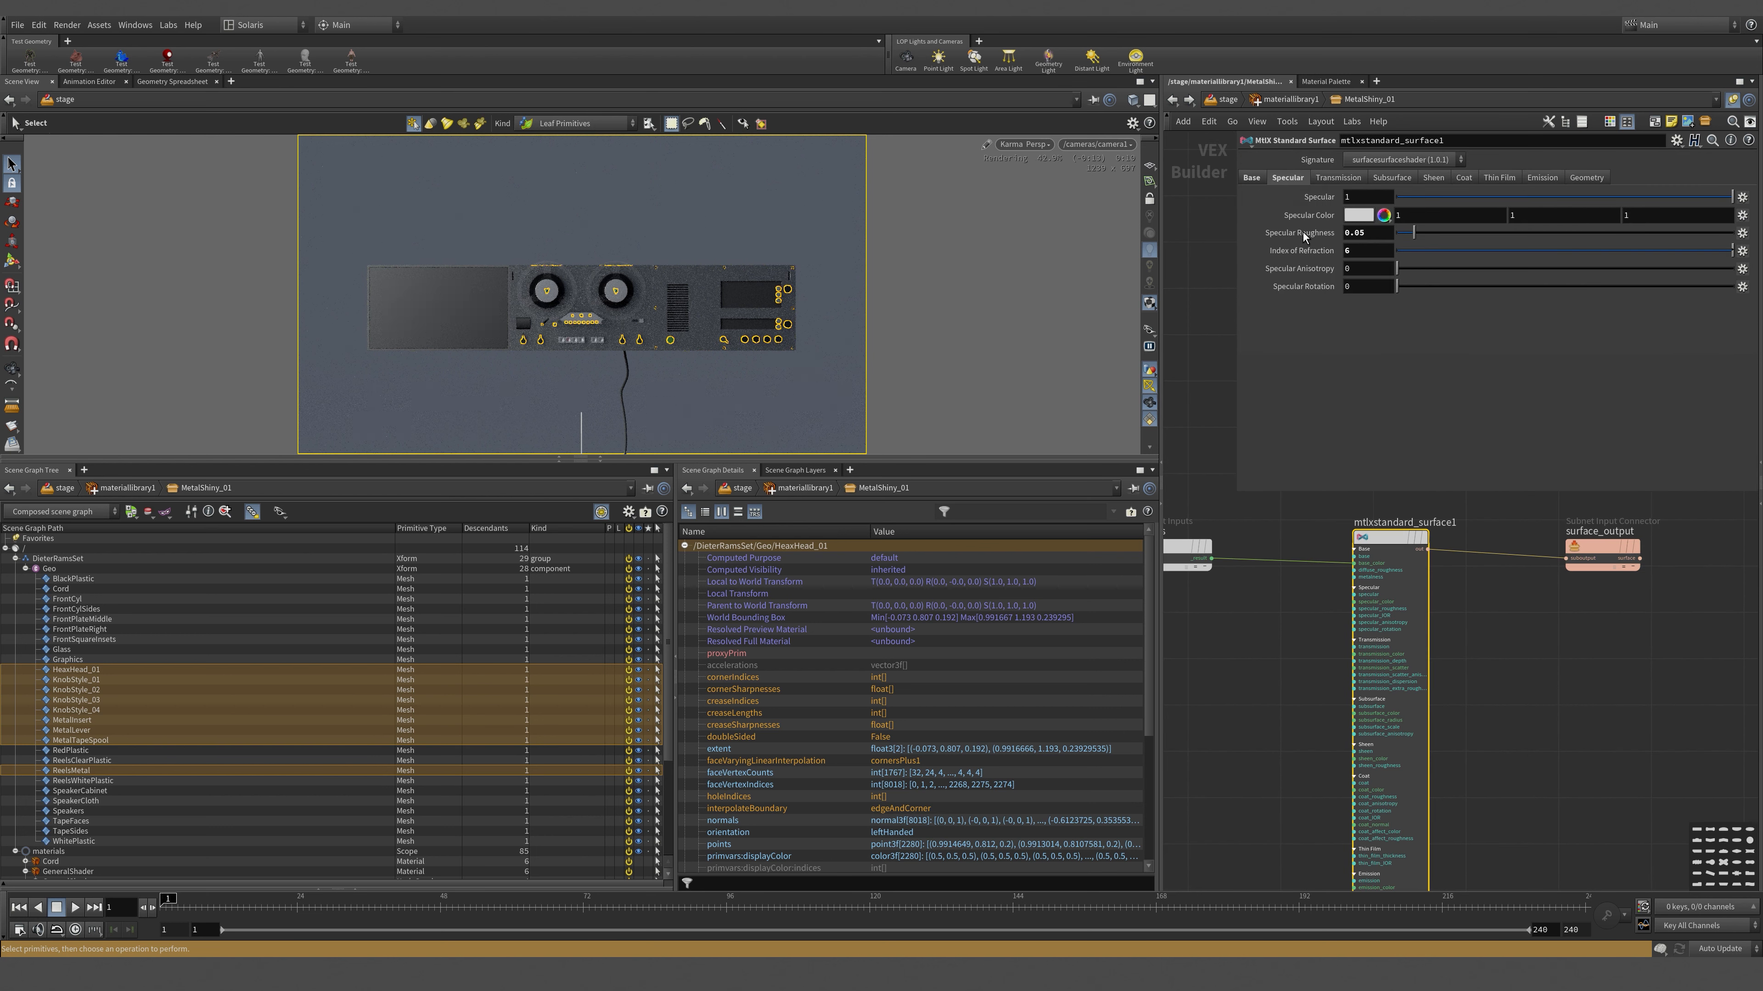
pyautogui.click(603, 461)
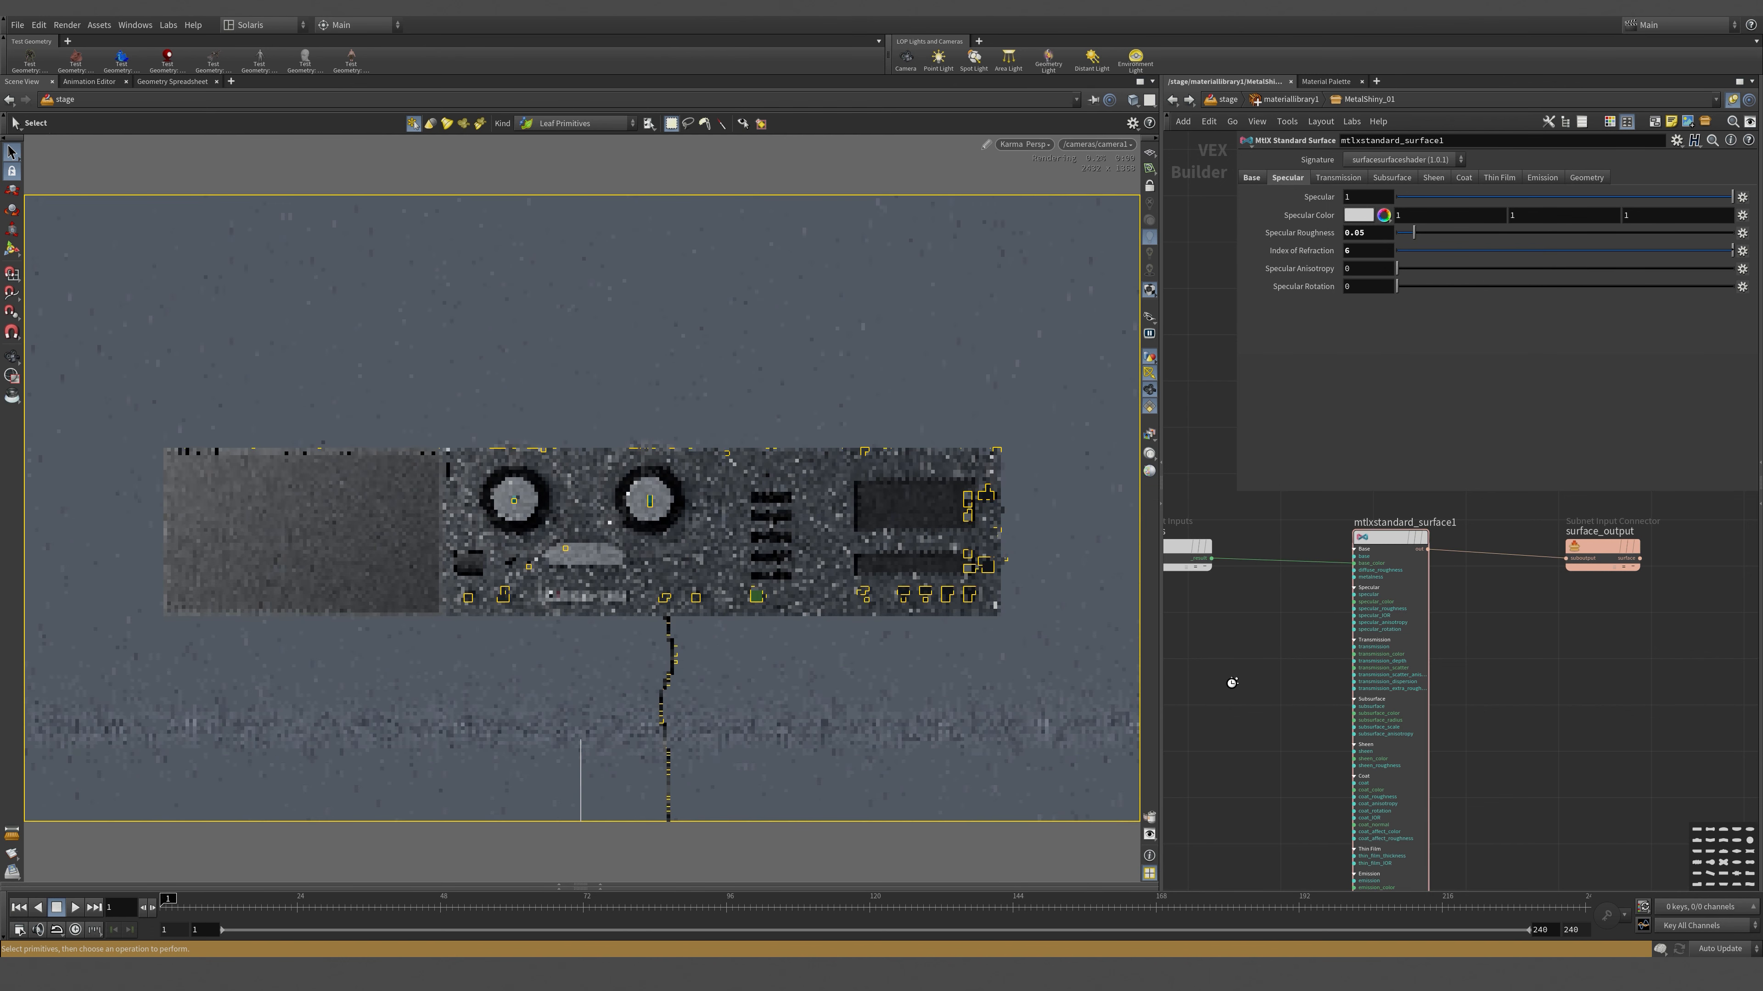
pyautogui.click(123, 162)
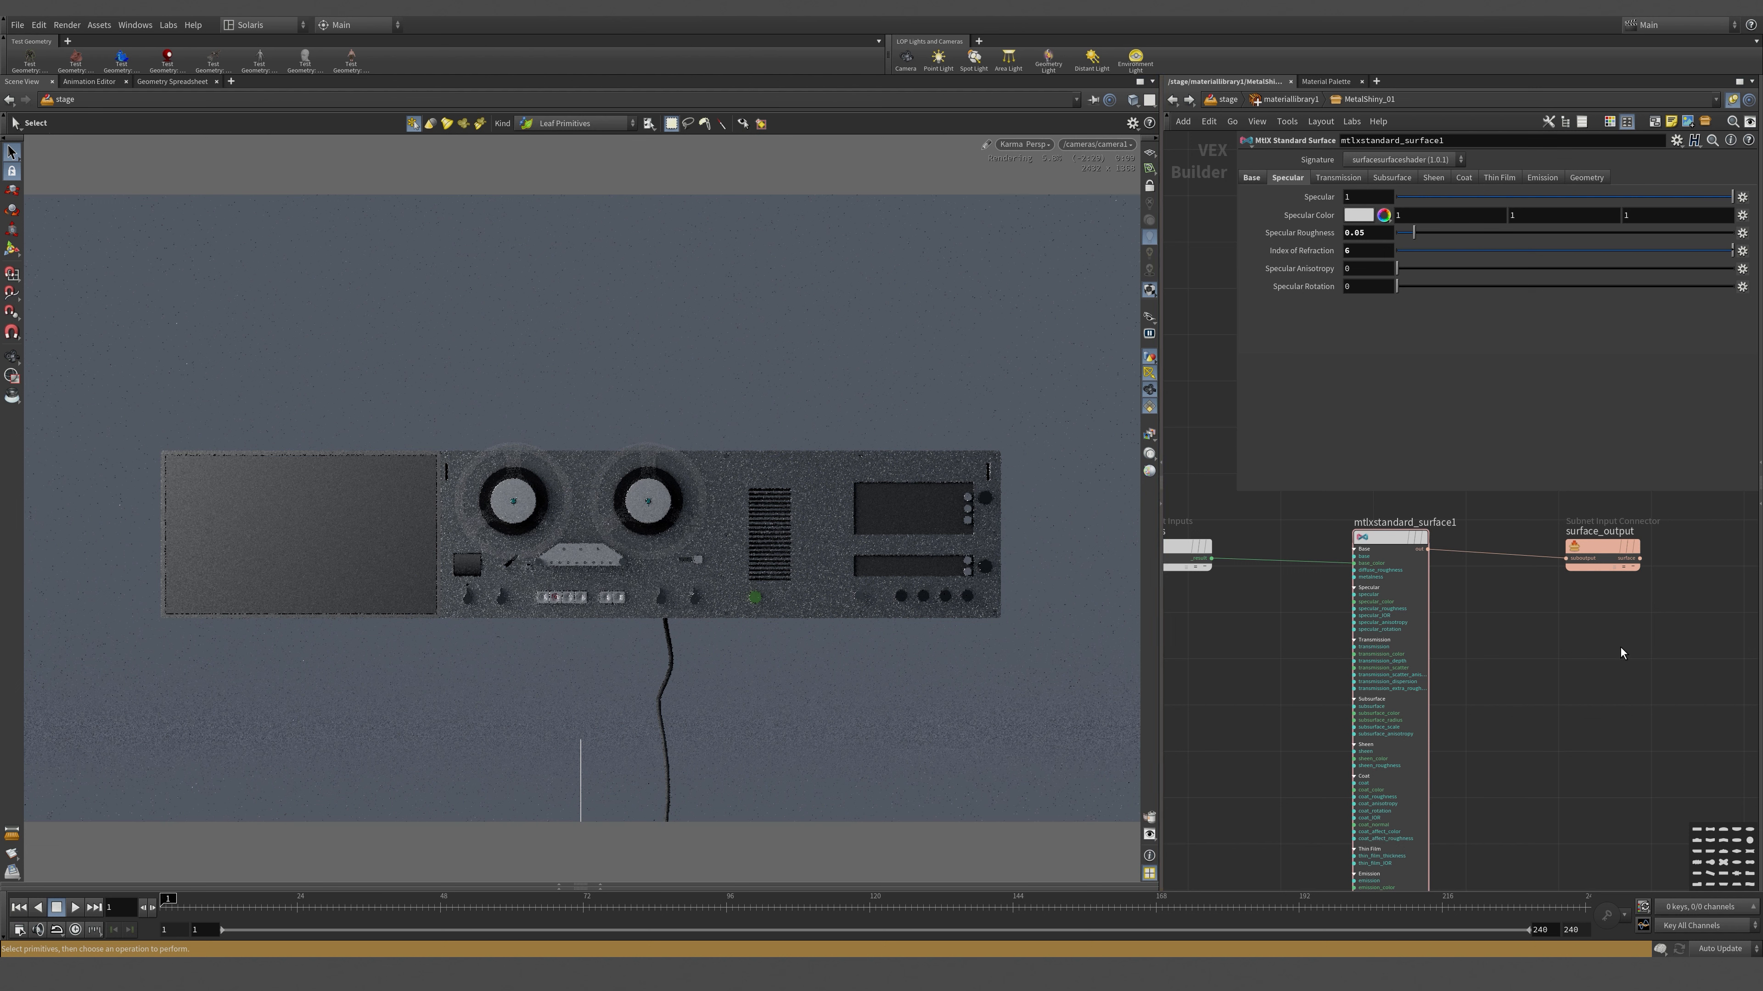
# - Return to the stage network, show the assignmaterial1 settings and restore the scene graph panes below the viewport
pyautogui.click(1289, 99)
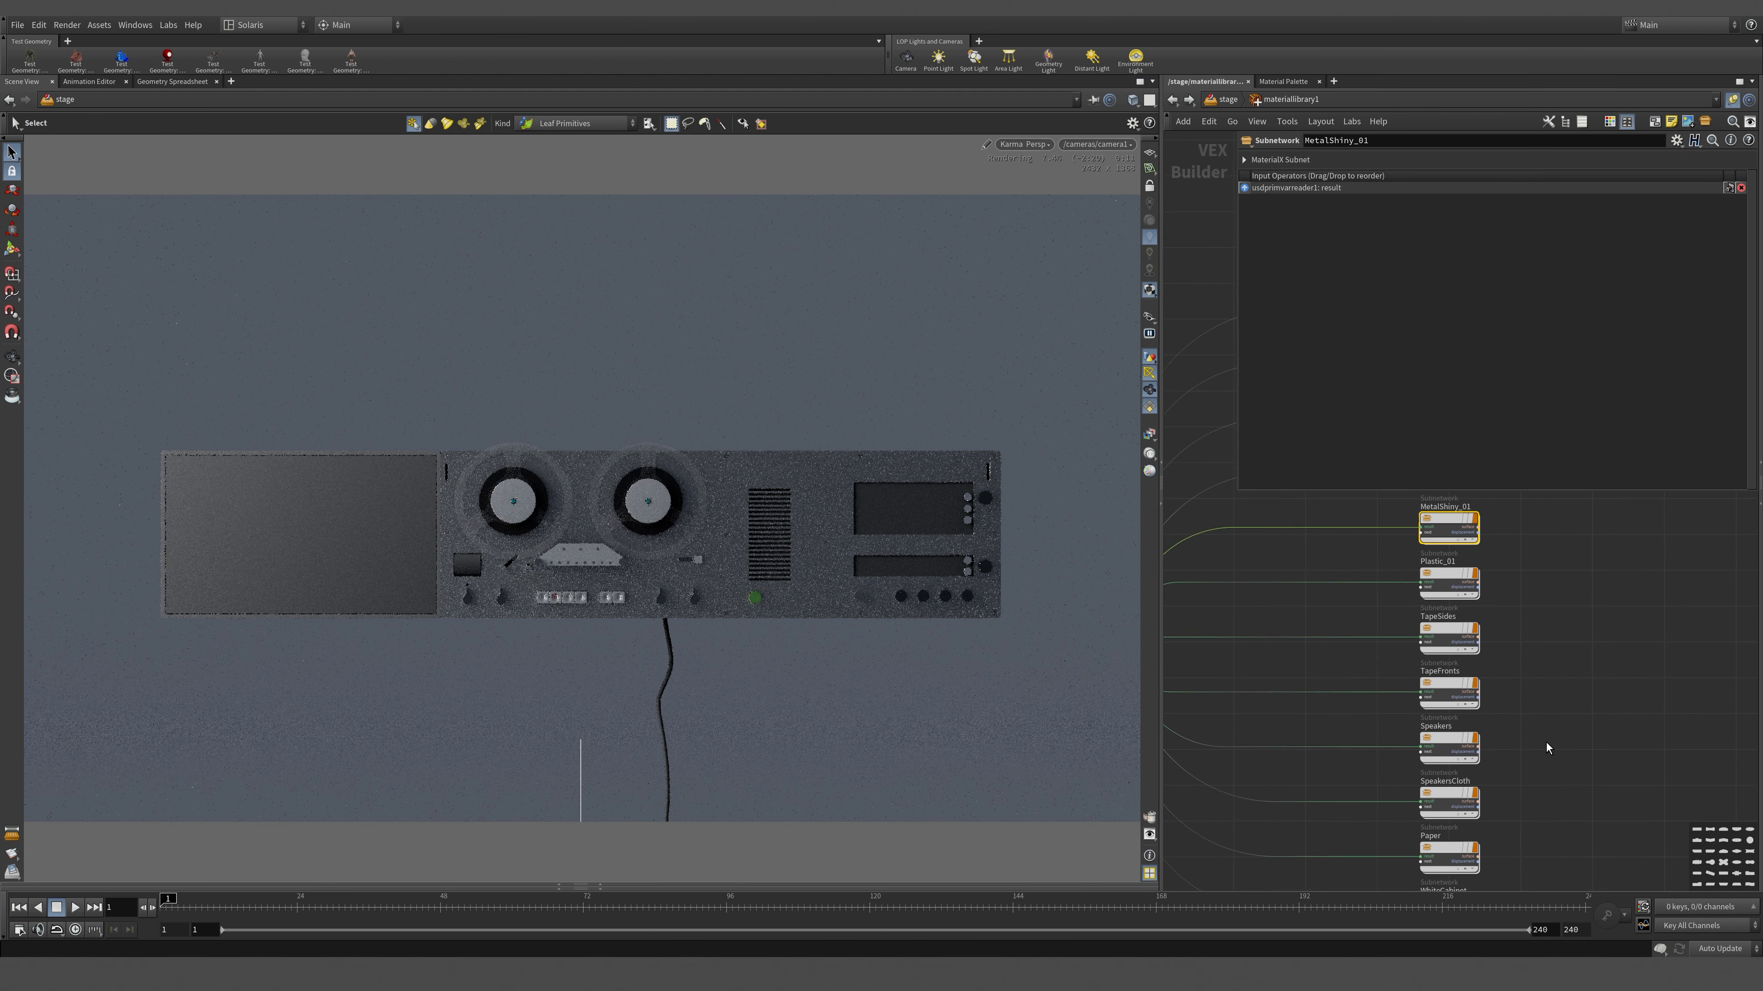
pyautogui.click(1225, 100)
pyautogui.moveTo(1585, 620); pyautogui.dragTo(1603, 581, button='middle')
pyautogui.click(1372, 609)
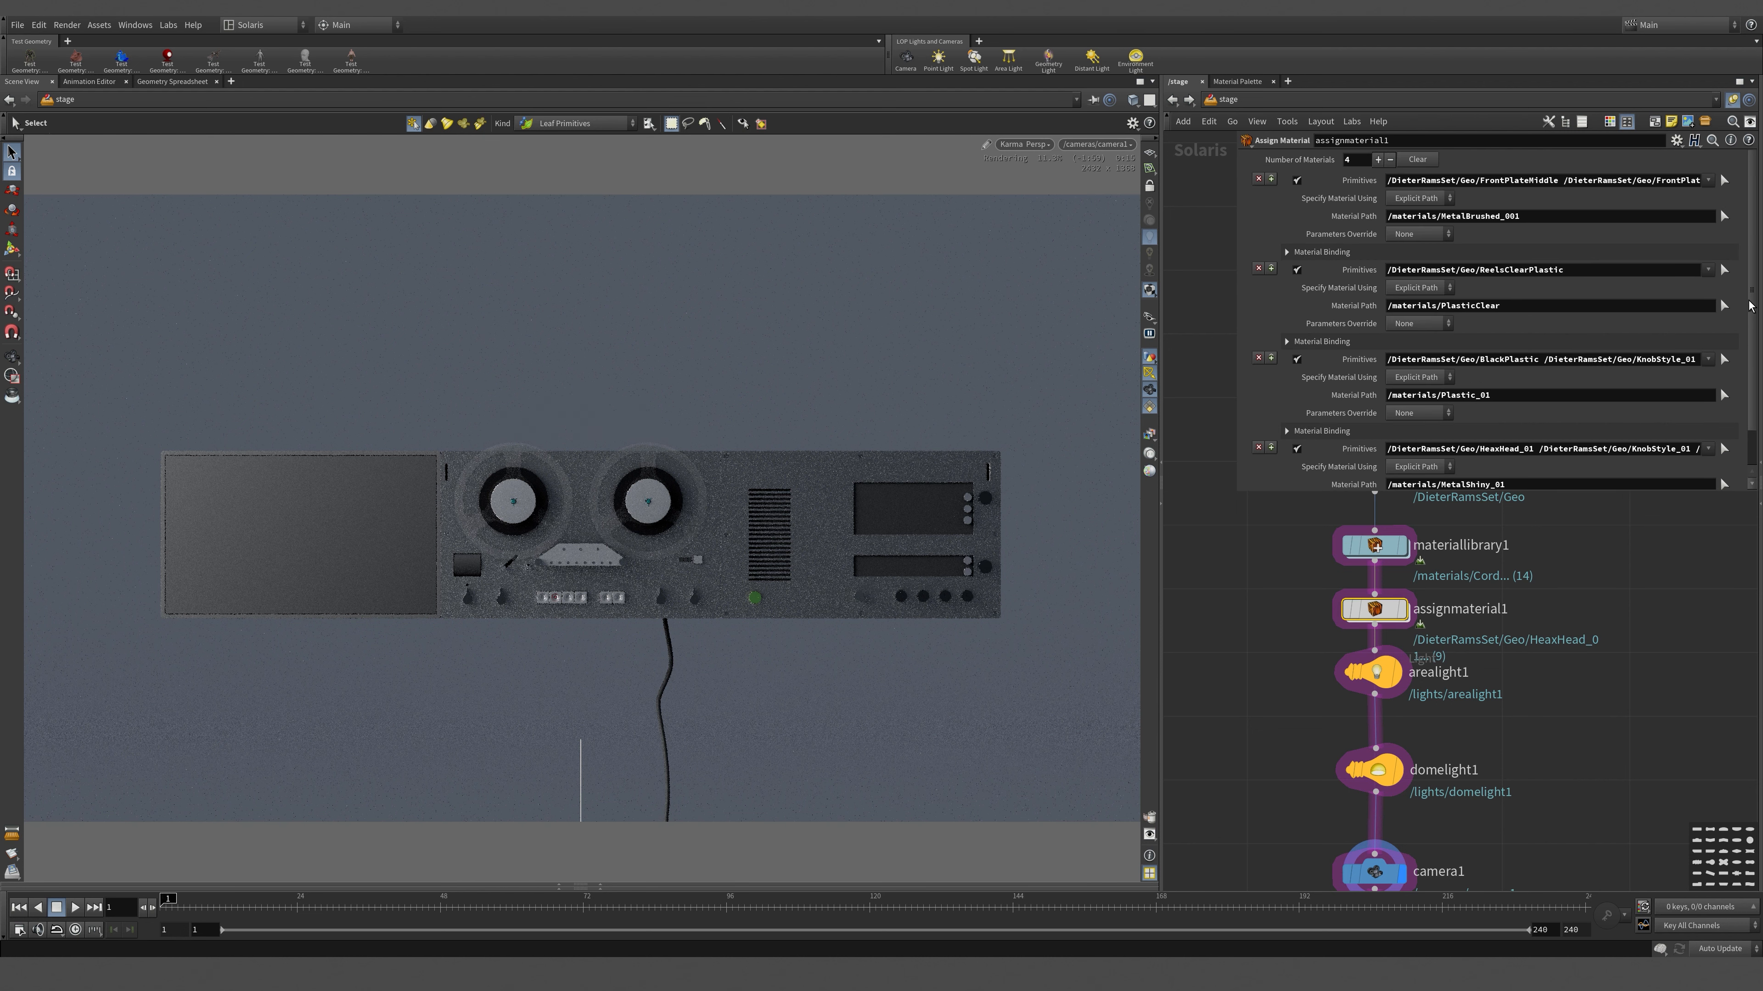
pyautogui.scroll(-2, 1625, 466)
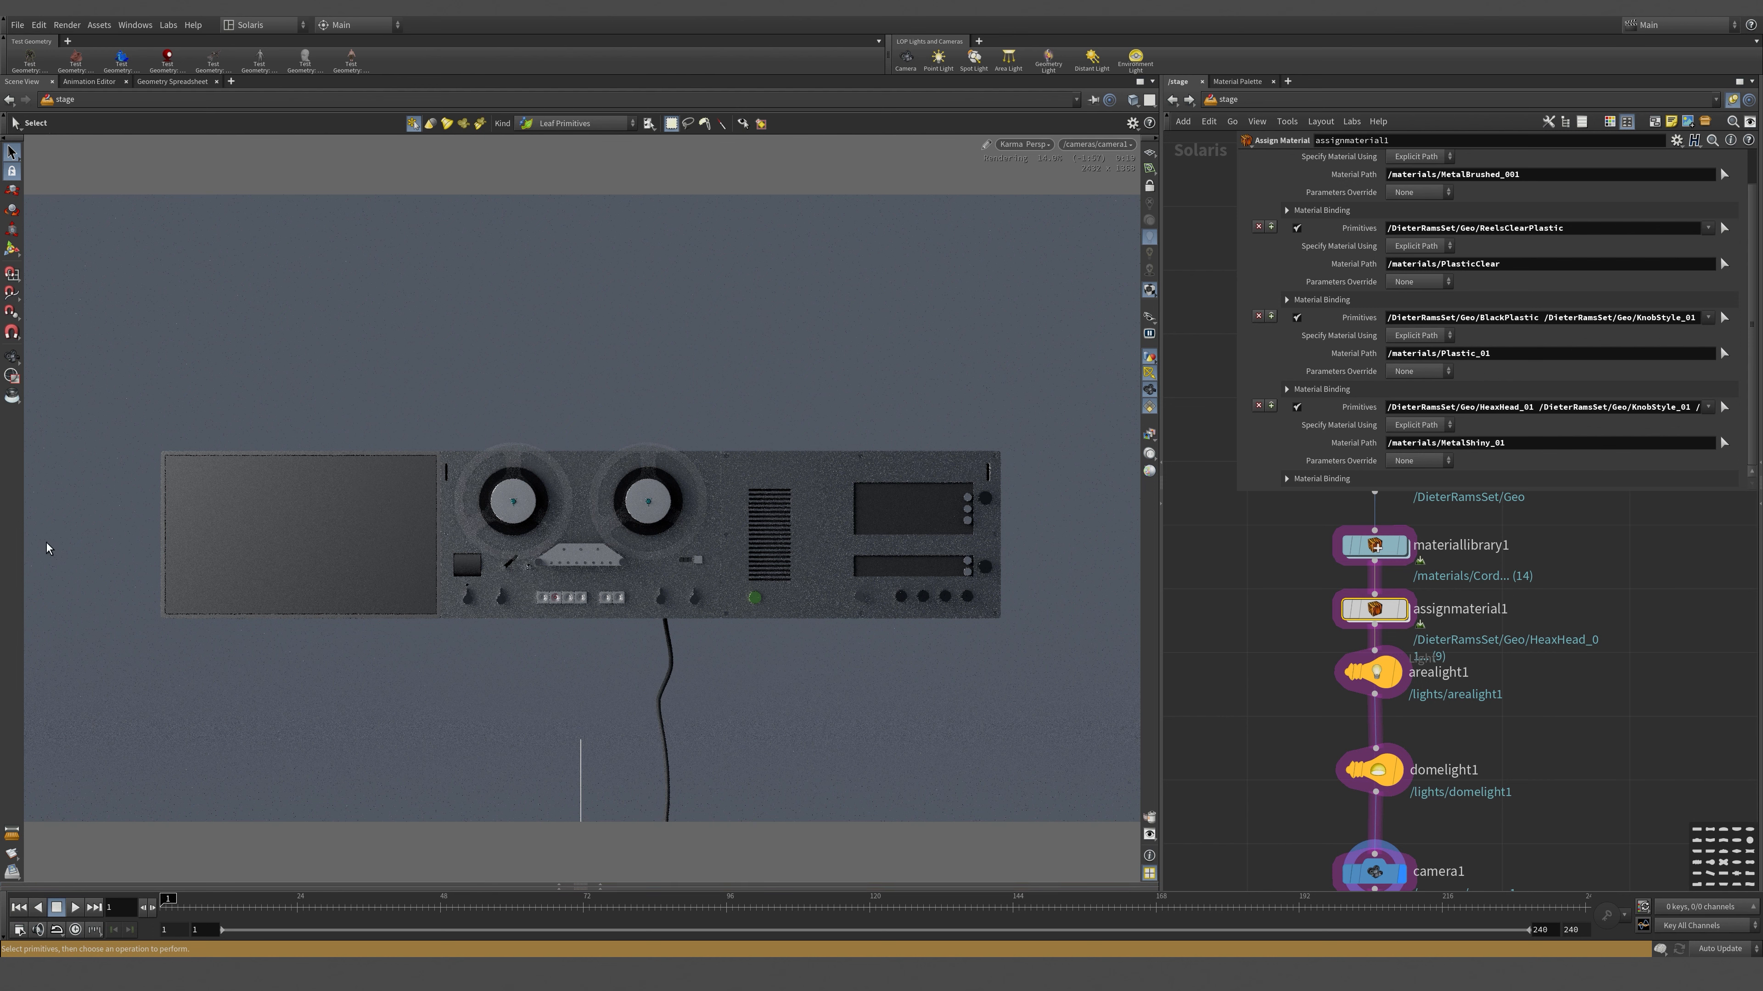
pyautogui.click(604, 884)
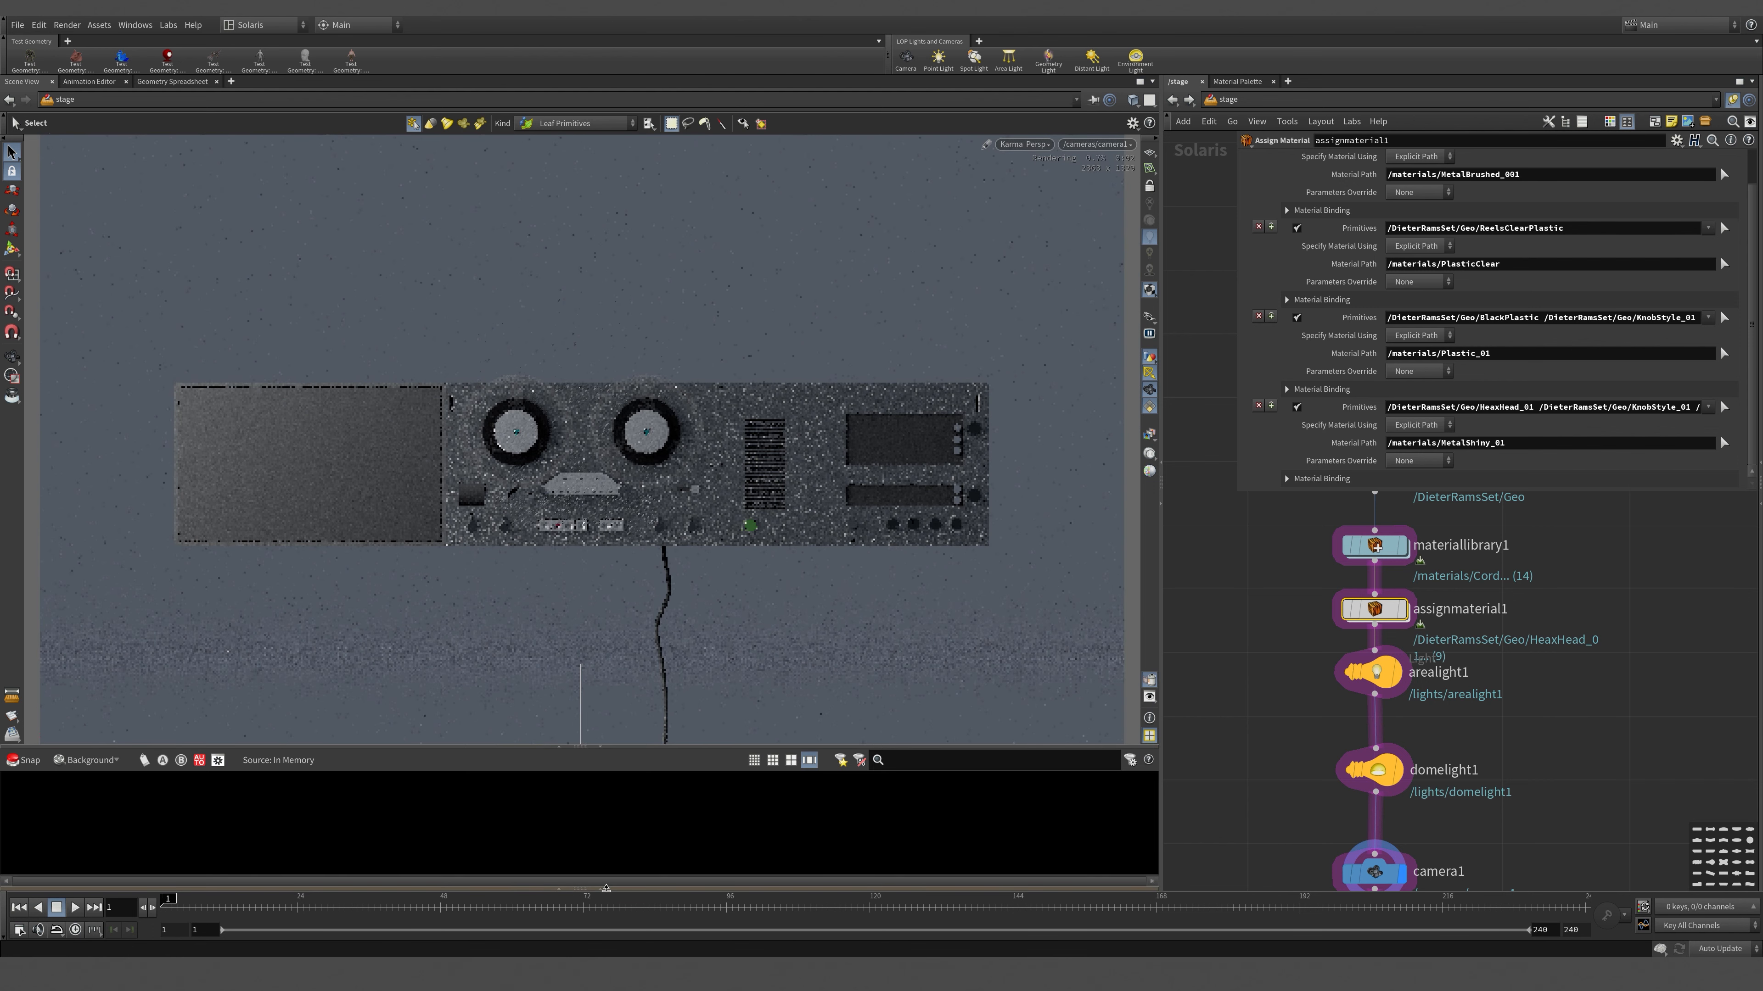
pyautogui.click(560, 889)
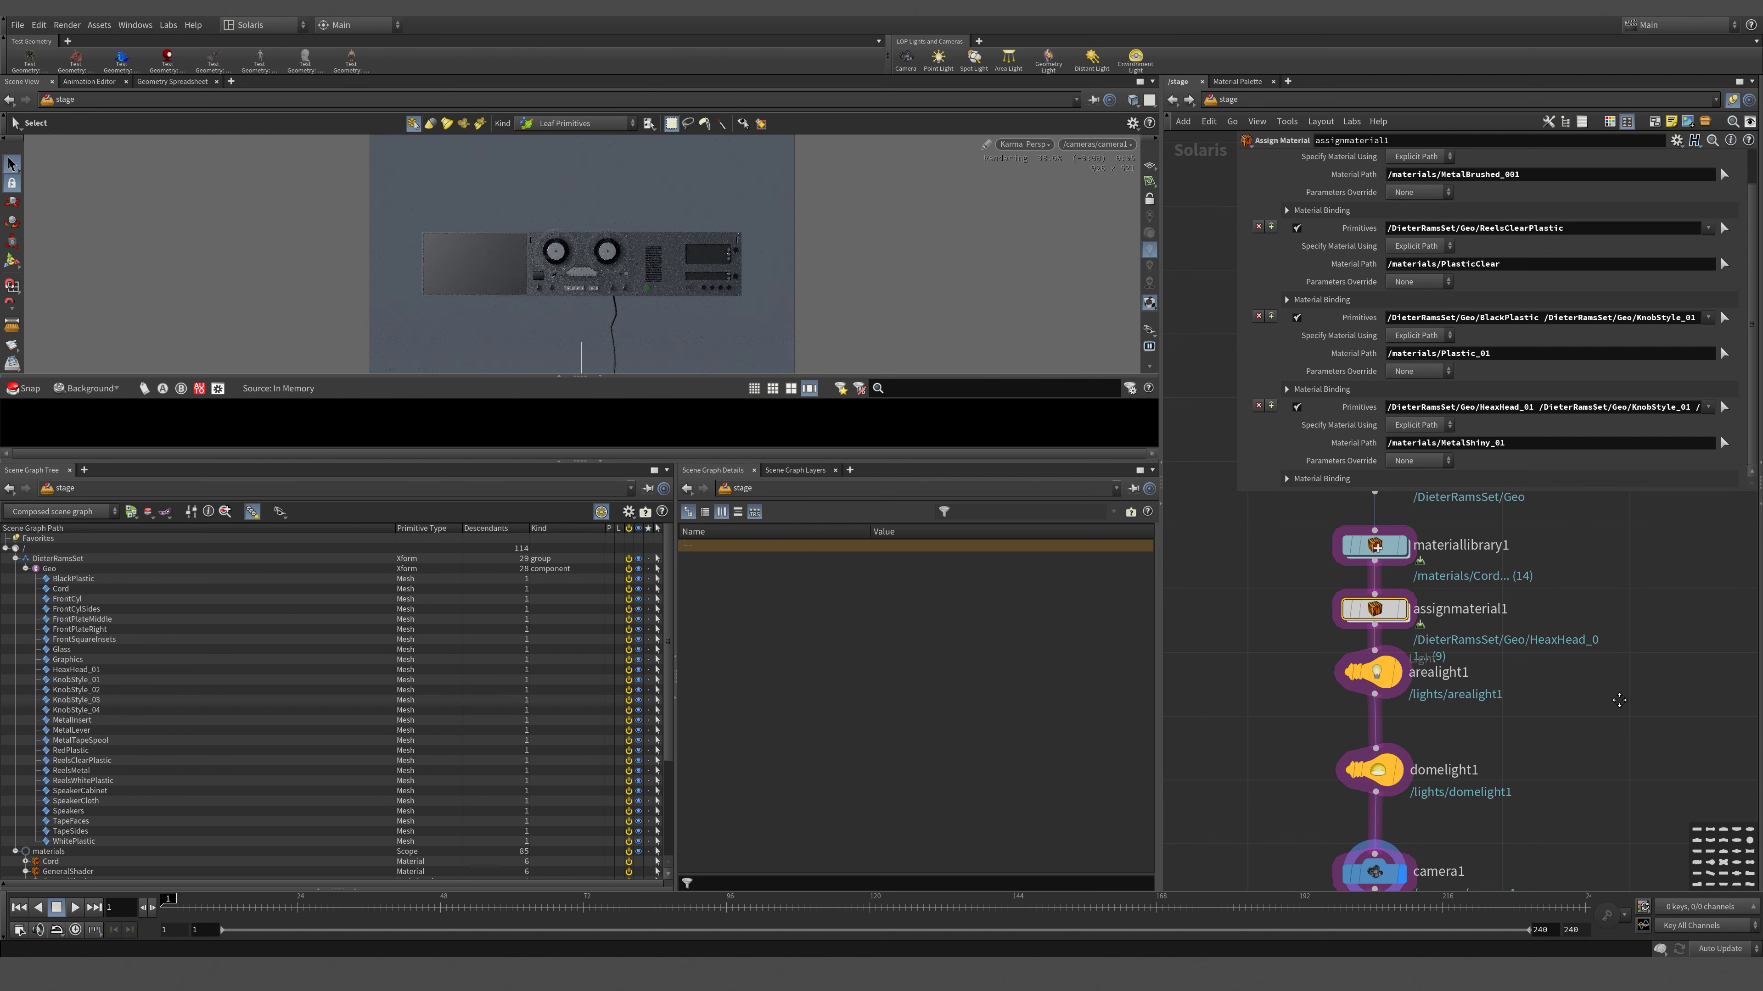
# - Look through the materials listed in the materiallibrary1 node, down to the Walls entry
pyautogui.moveTo(1621, 688); pyautogui.dragTo(1609, 763, button='middle')
pyautogui.click(1362, 620)
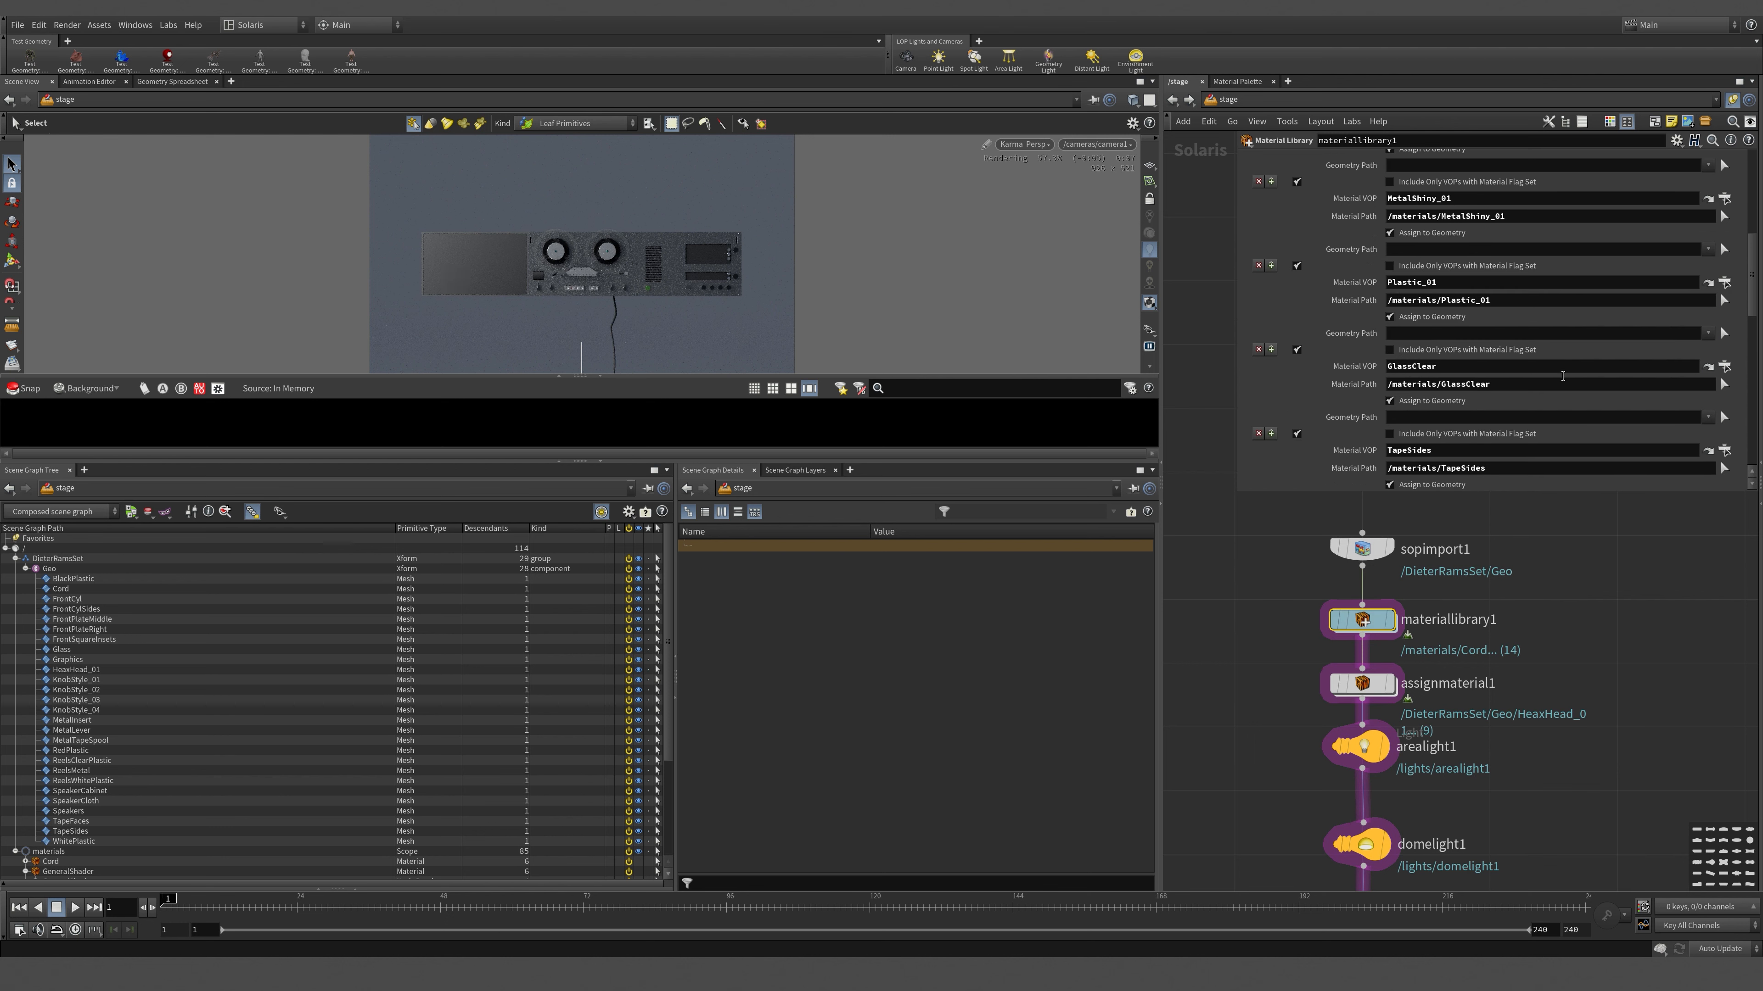
pyautogui.scroll(-5, 1562, 376)
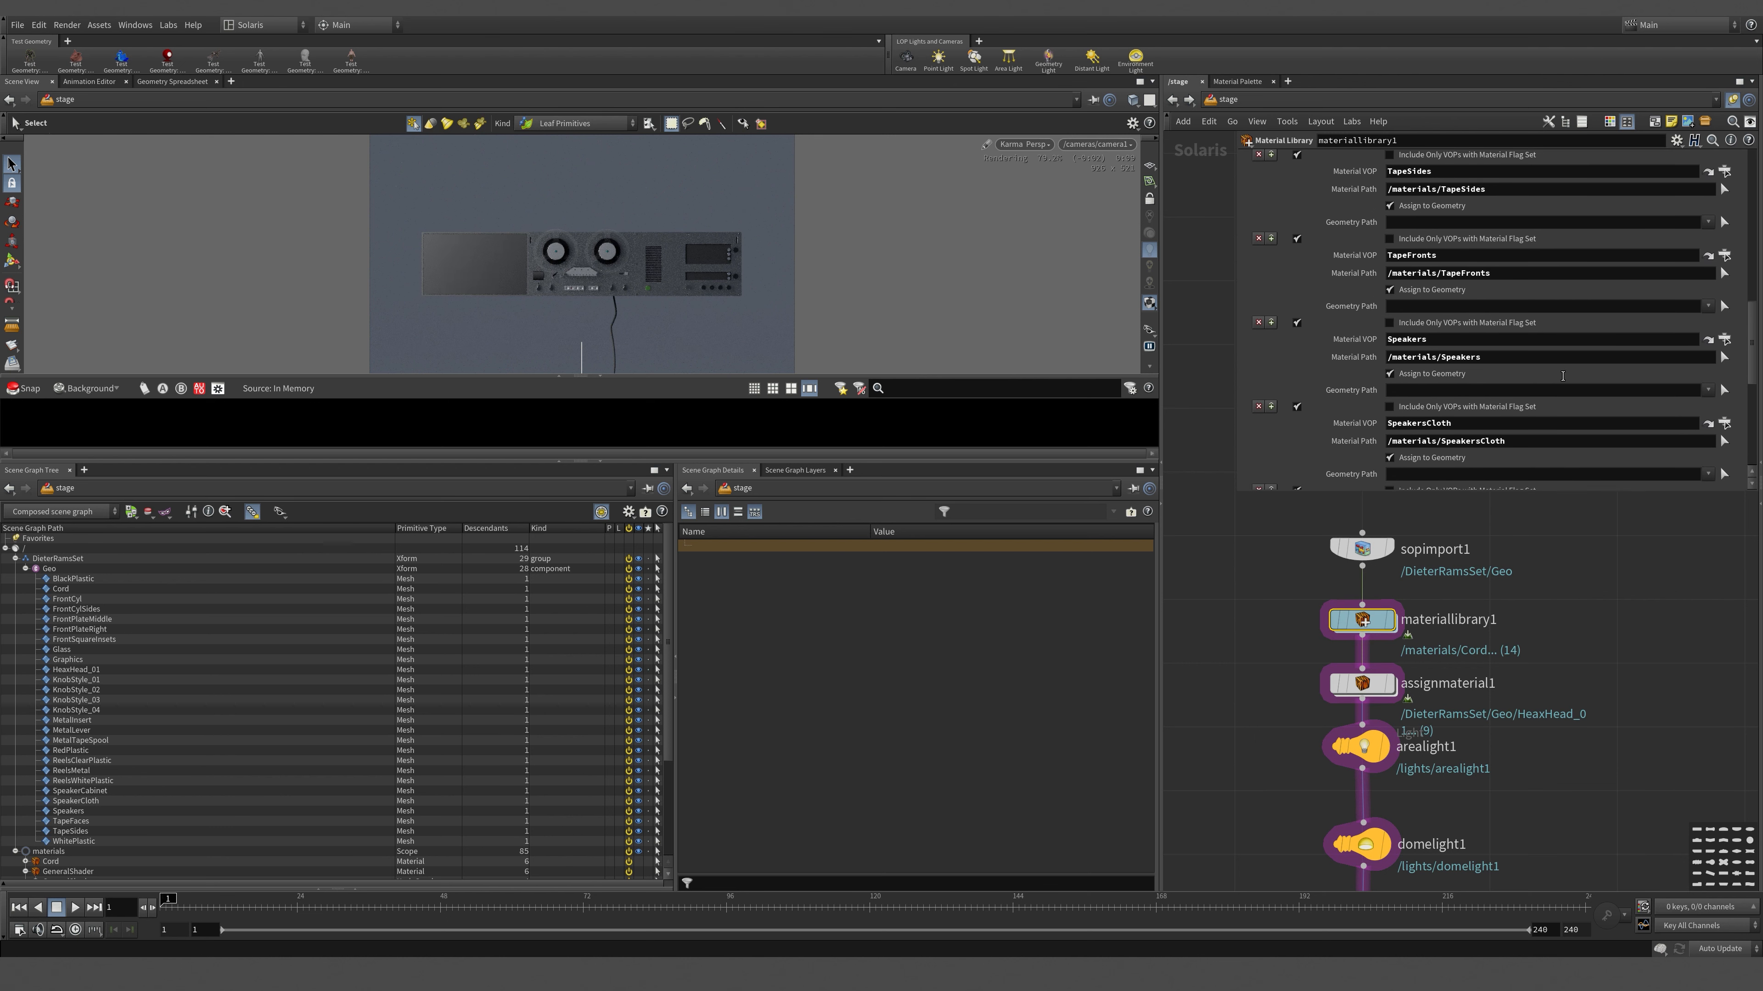
pyautogui.scroll(-3, 1561, 376)
pyautogui.scroll(-3, 1560, 375)
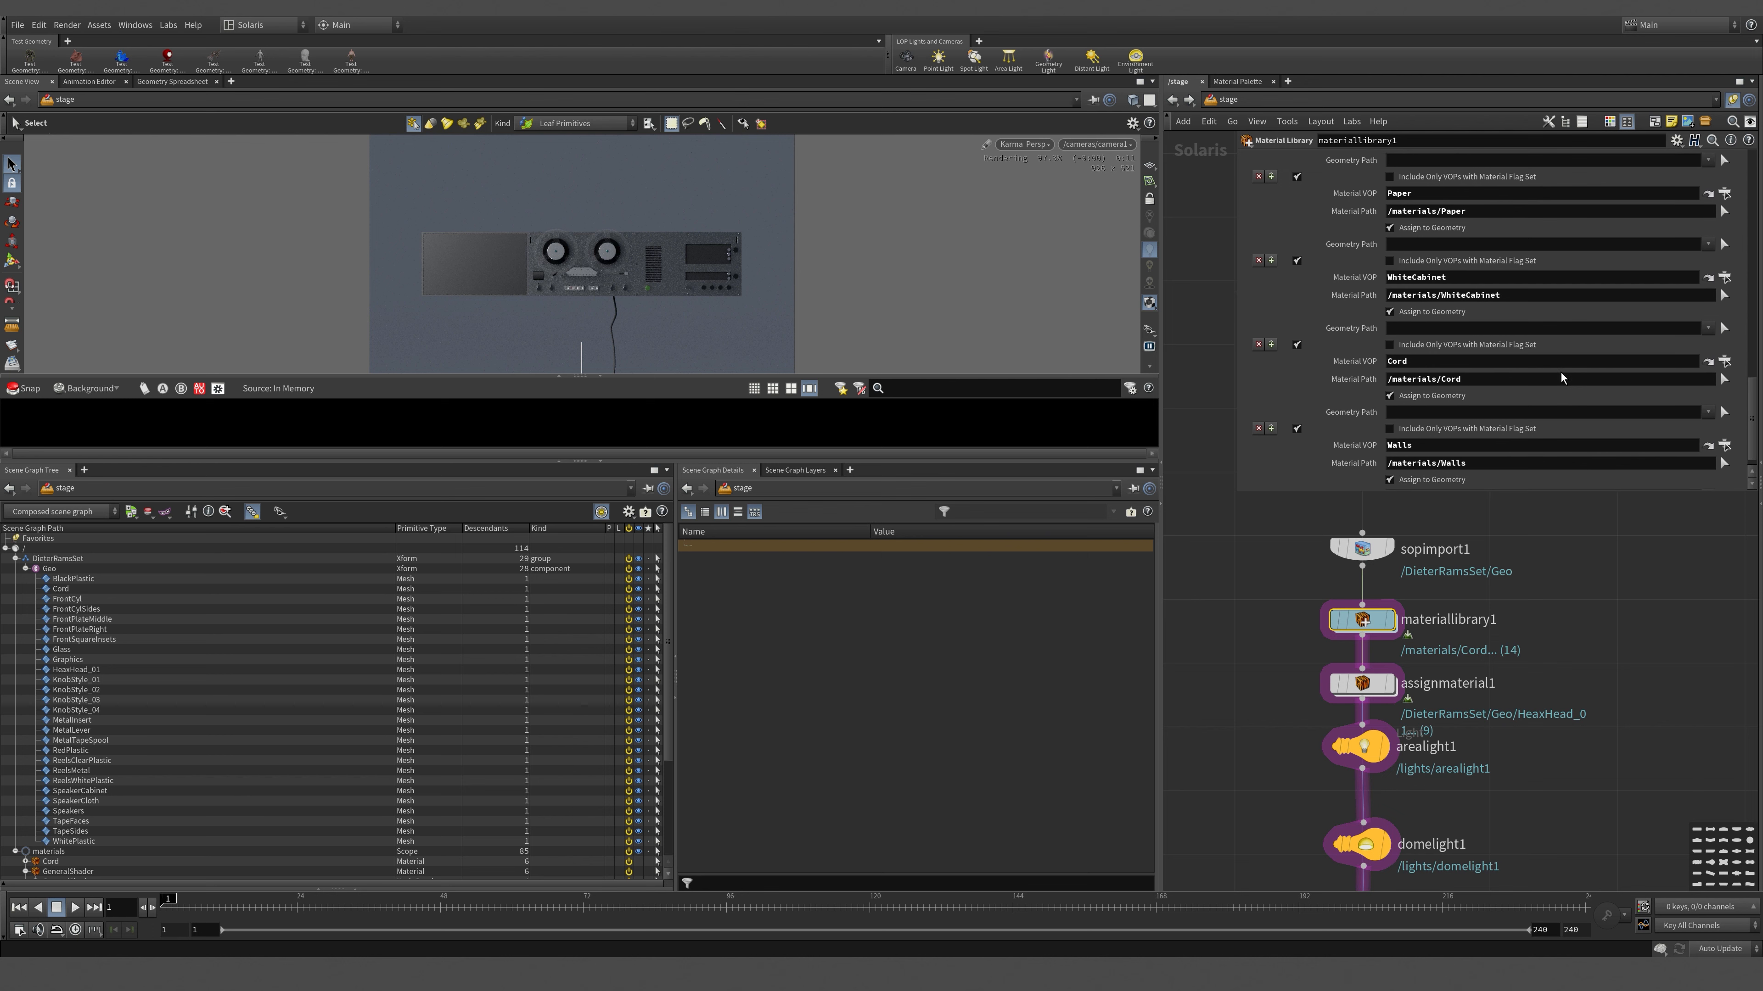
pyautogui.scroll(-1, 1560, 375)
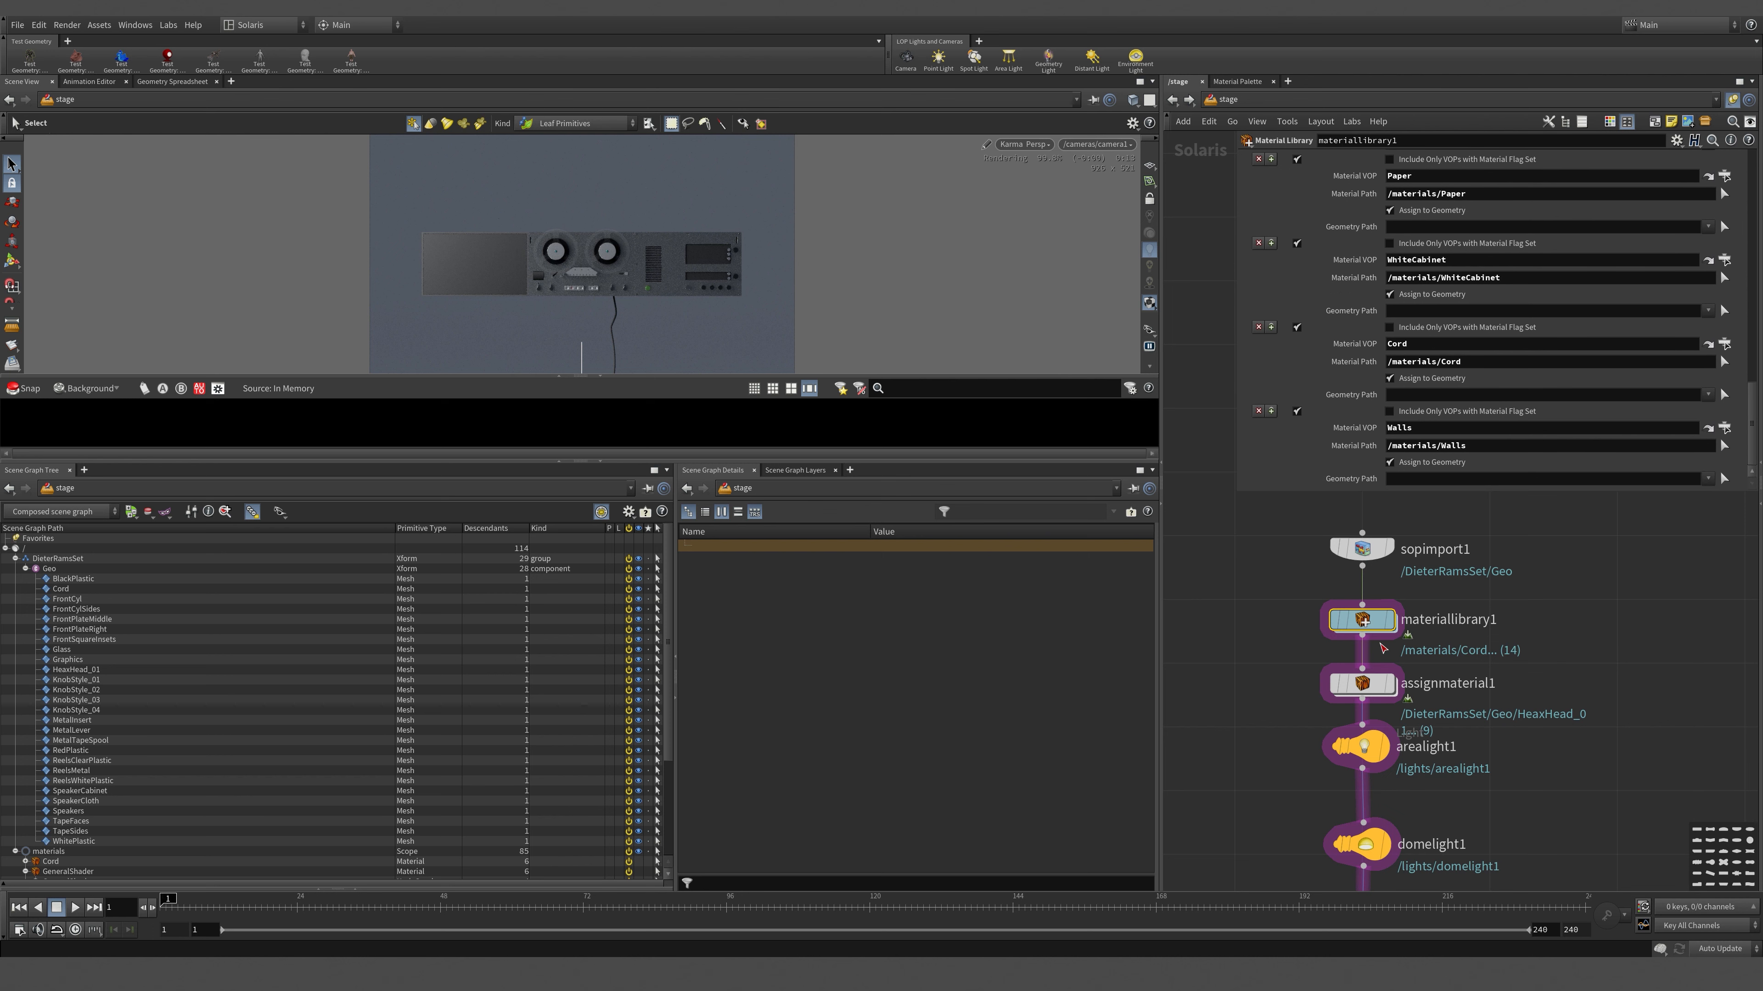
# - Add a fifth material entry to assignmaterial1 and set its primitives to the Cord mesh
pyautogui.click(1378, 685)
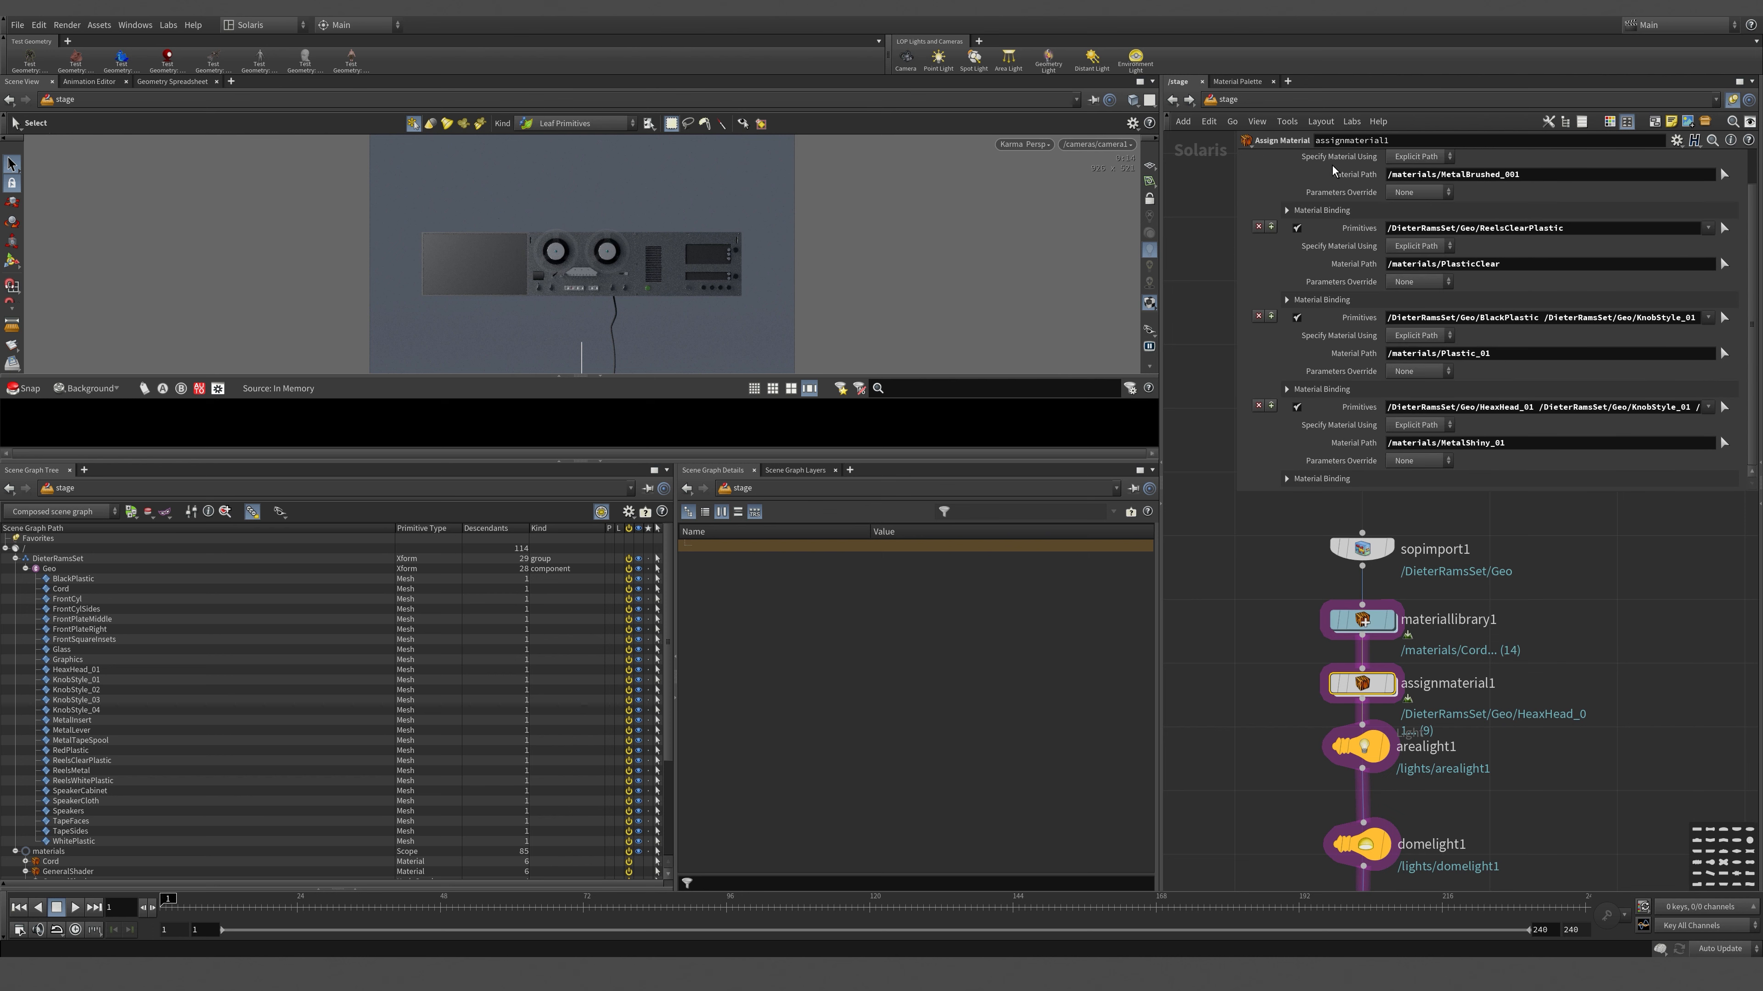
pyautogui.scroll(2, 1587, 202)
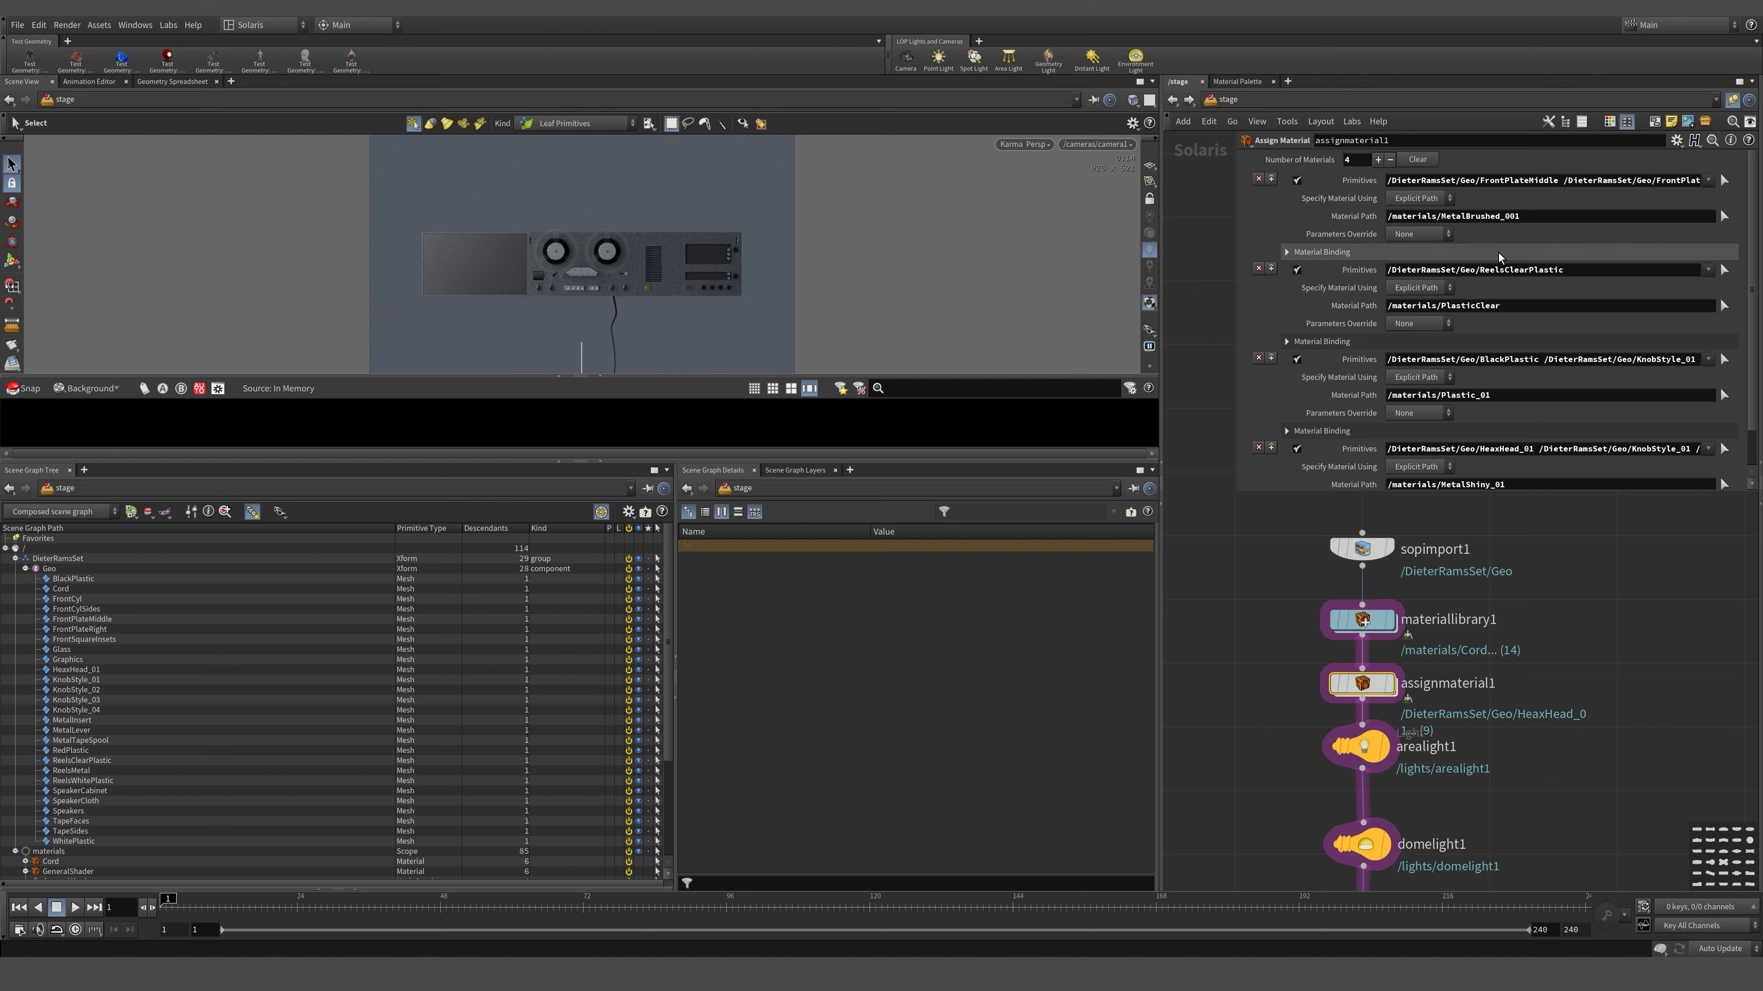
pyautogui.click(1377, 160)
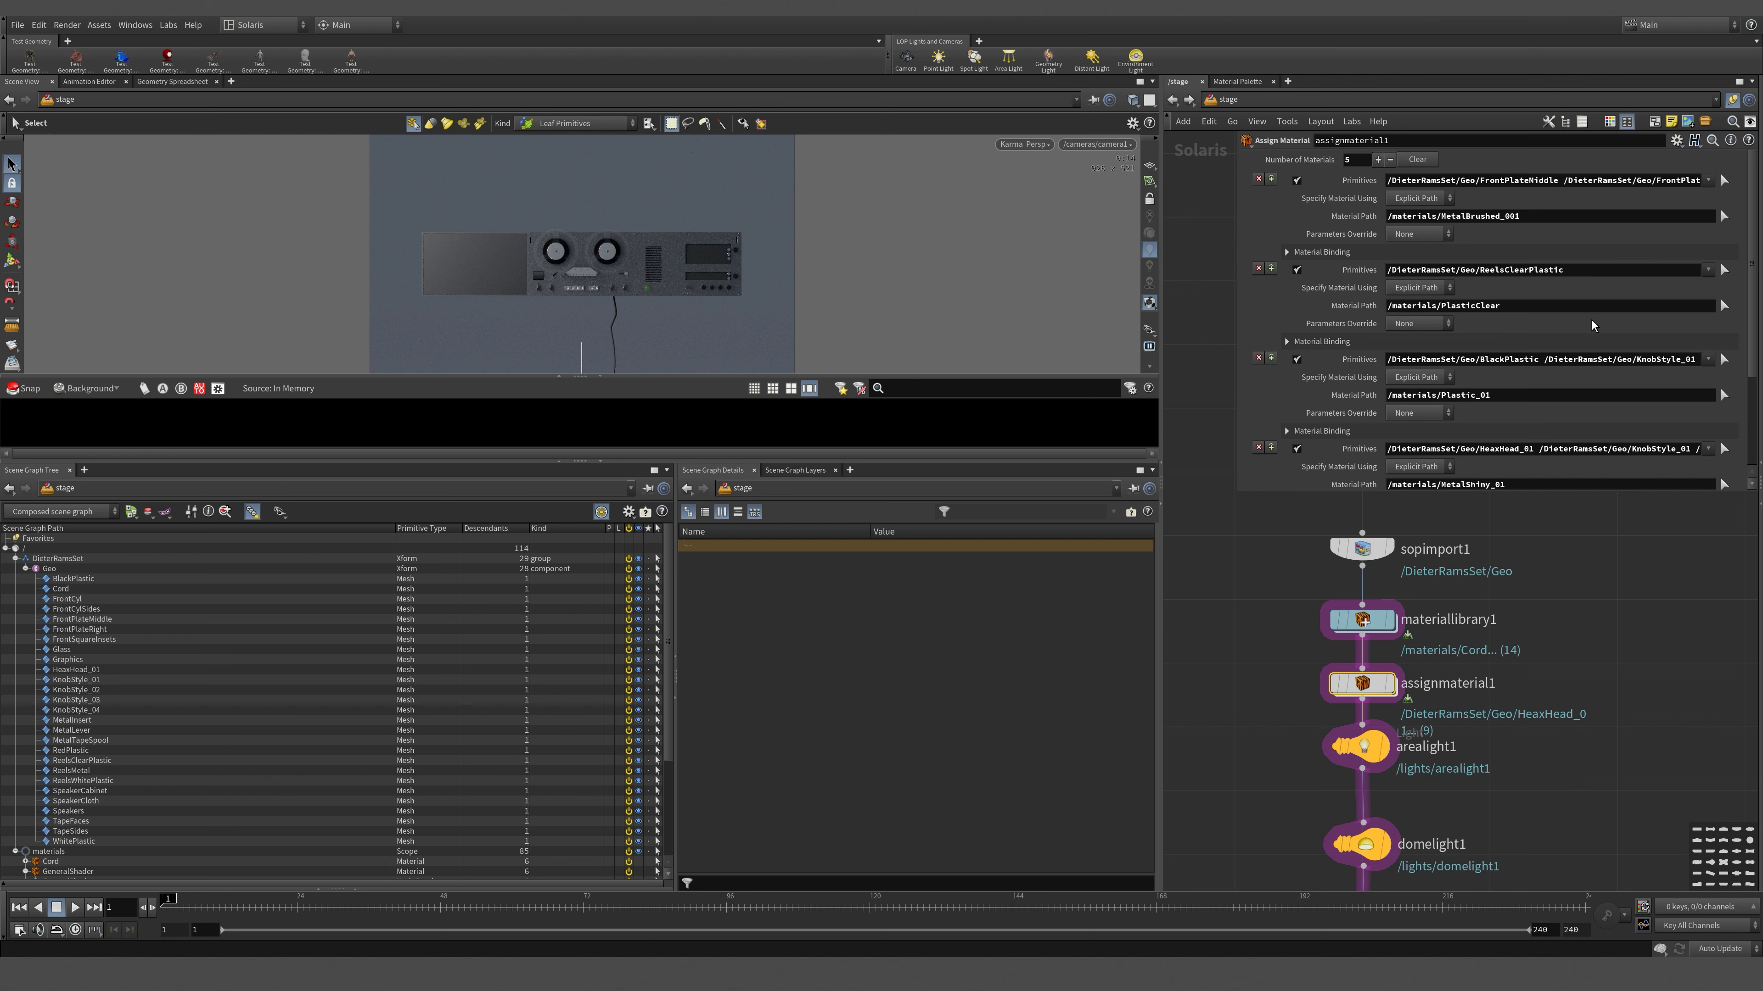
pyautogui.scroll(-4, 1492, 313)
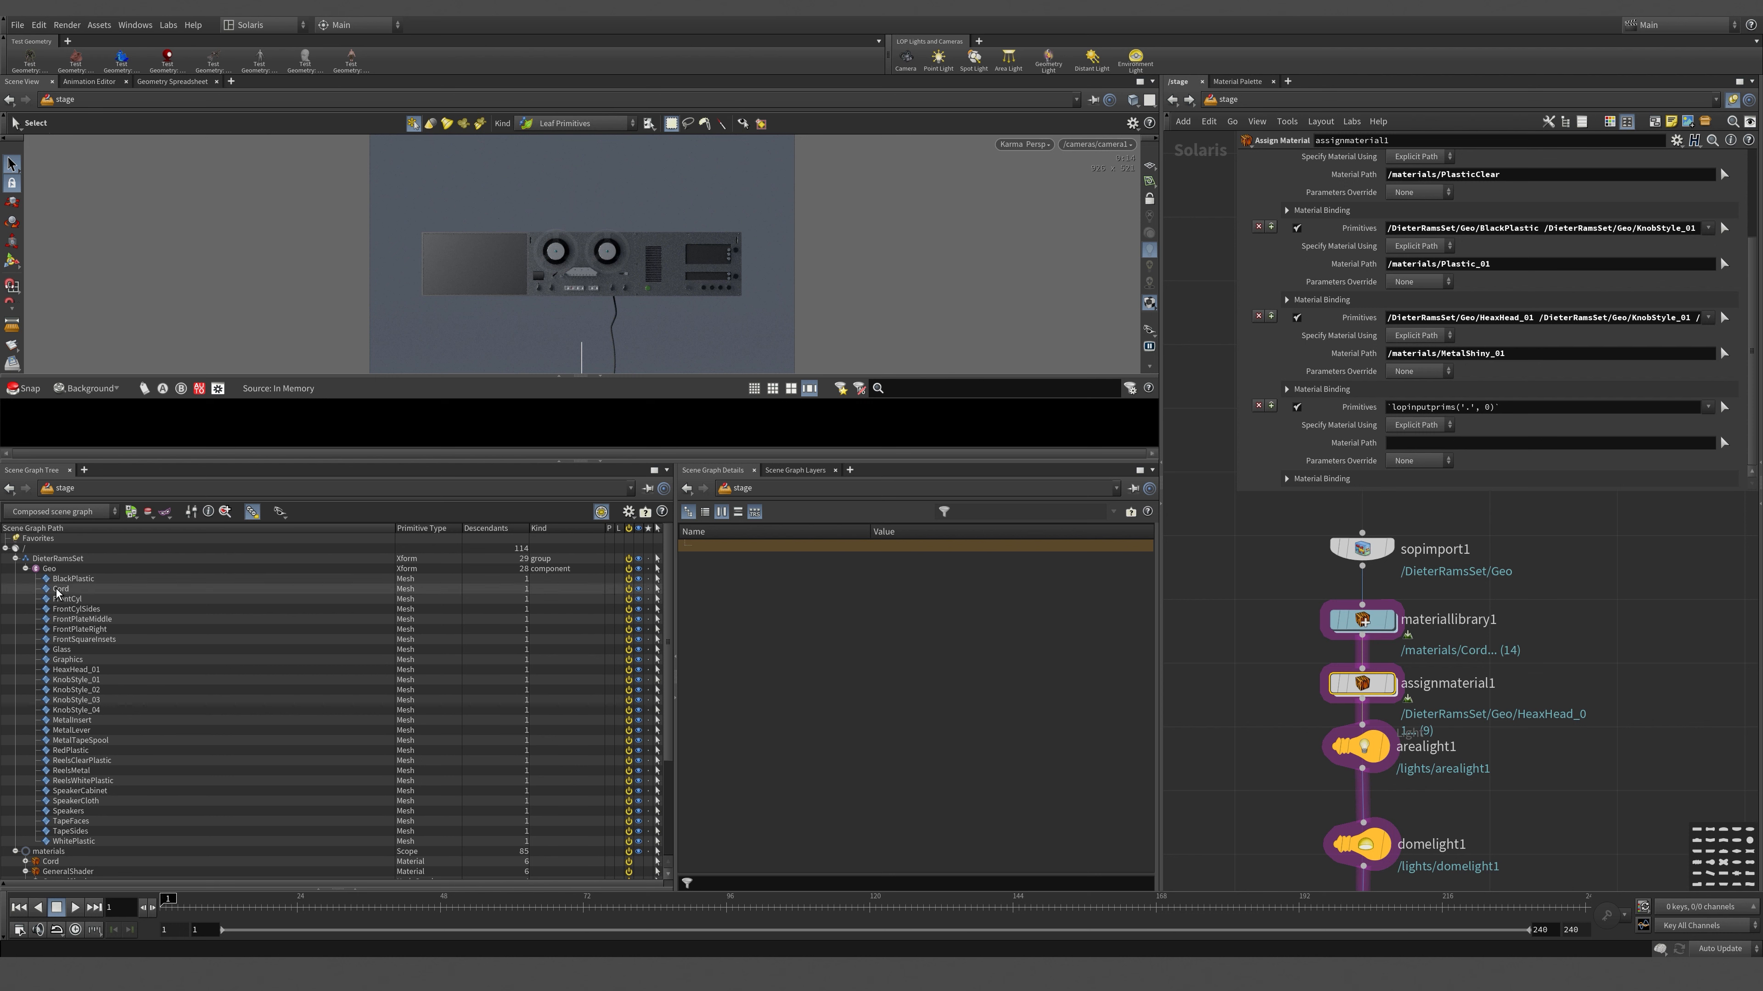
pyautogui.moveTo(59, 592); pyautogui.dragTo(990, 522)
pyautogui.moveTo(1350, 430); pyautogui.dragTo(1429, 409)
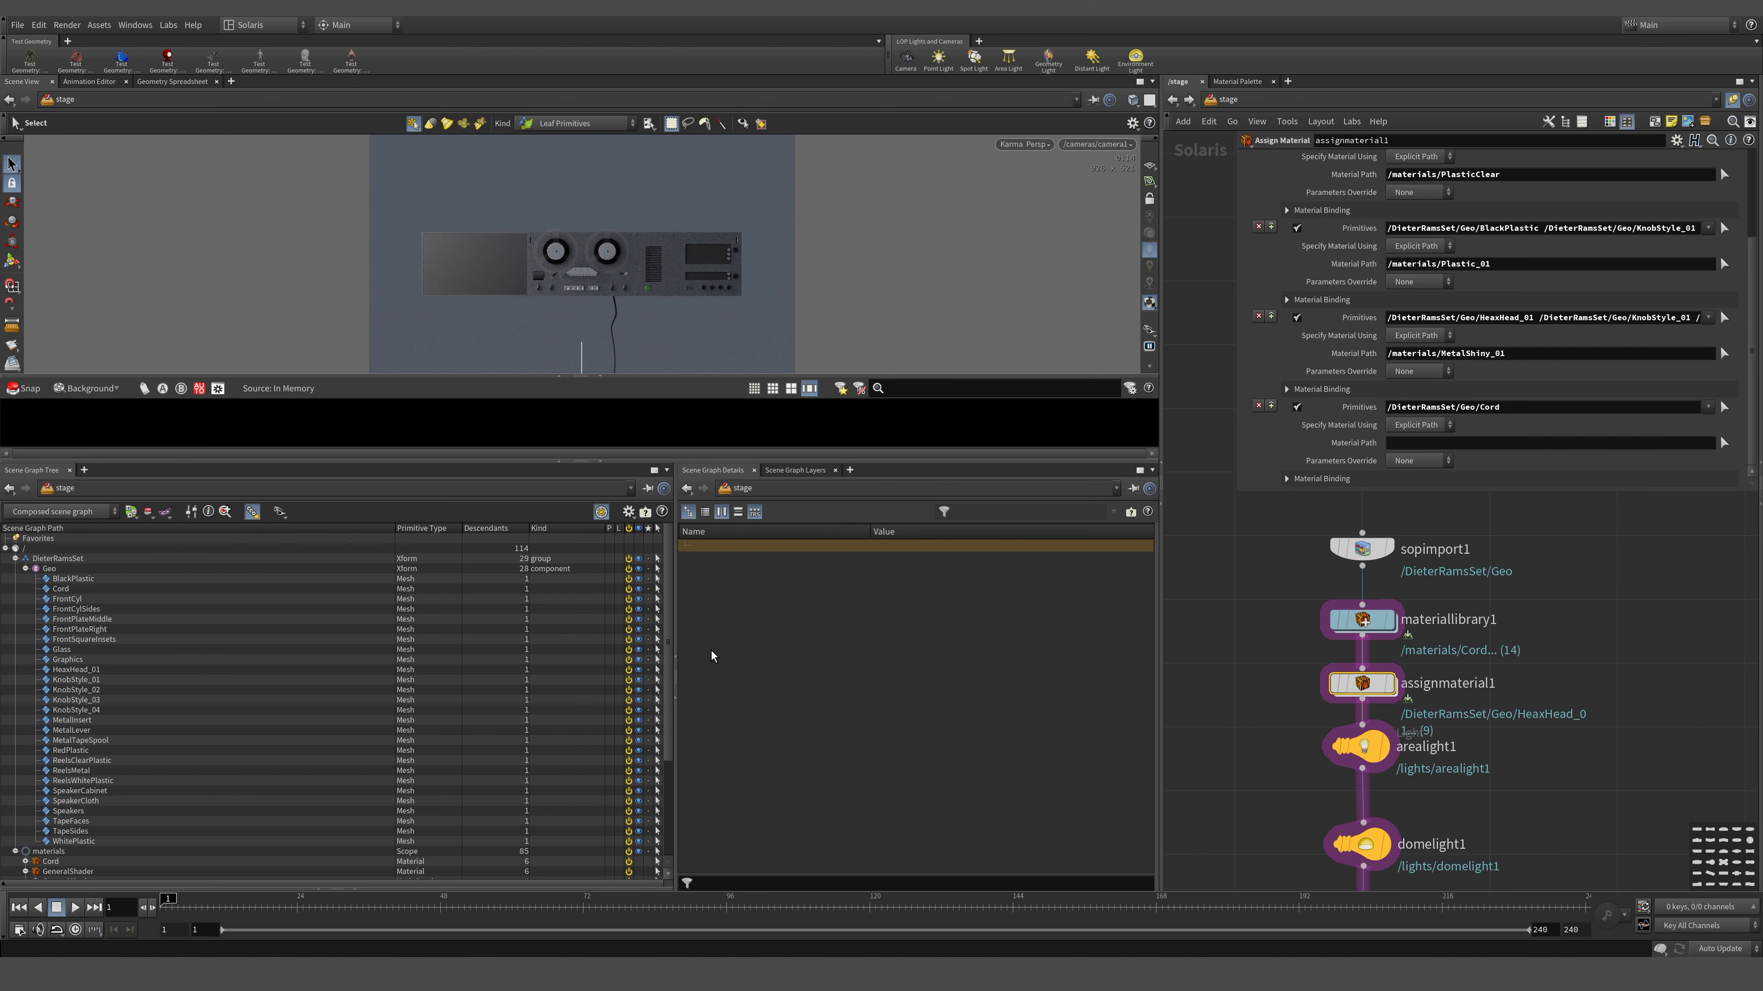
pyautogui.scroll(-5, 59, 741)
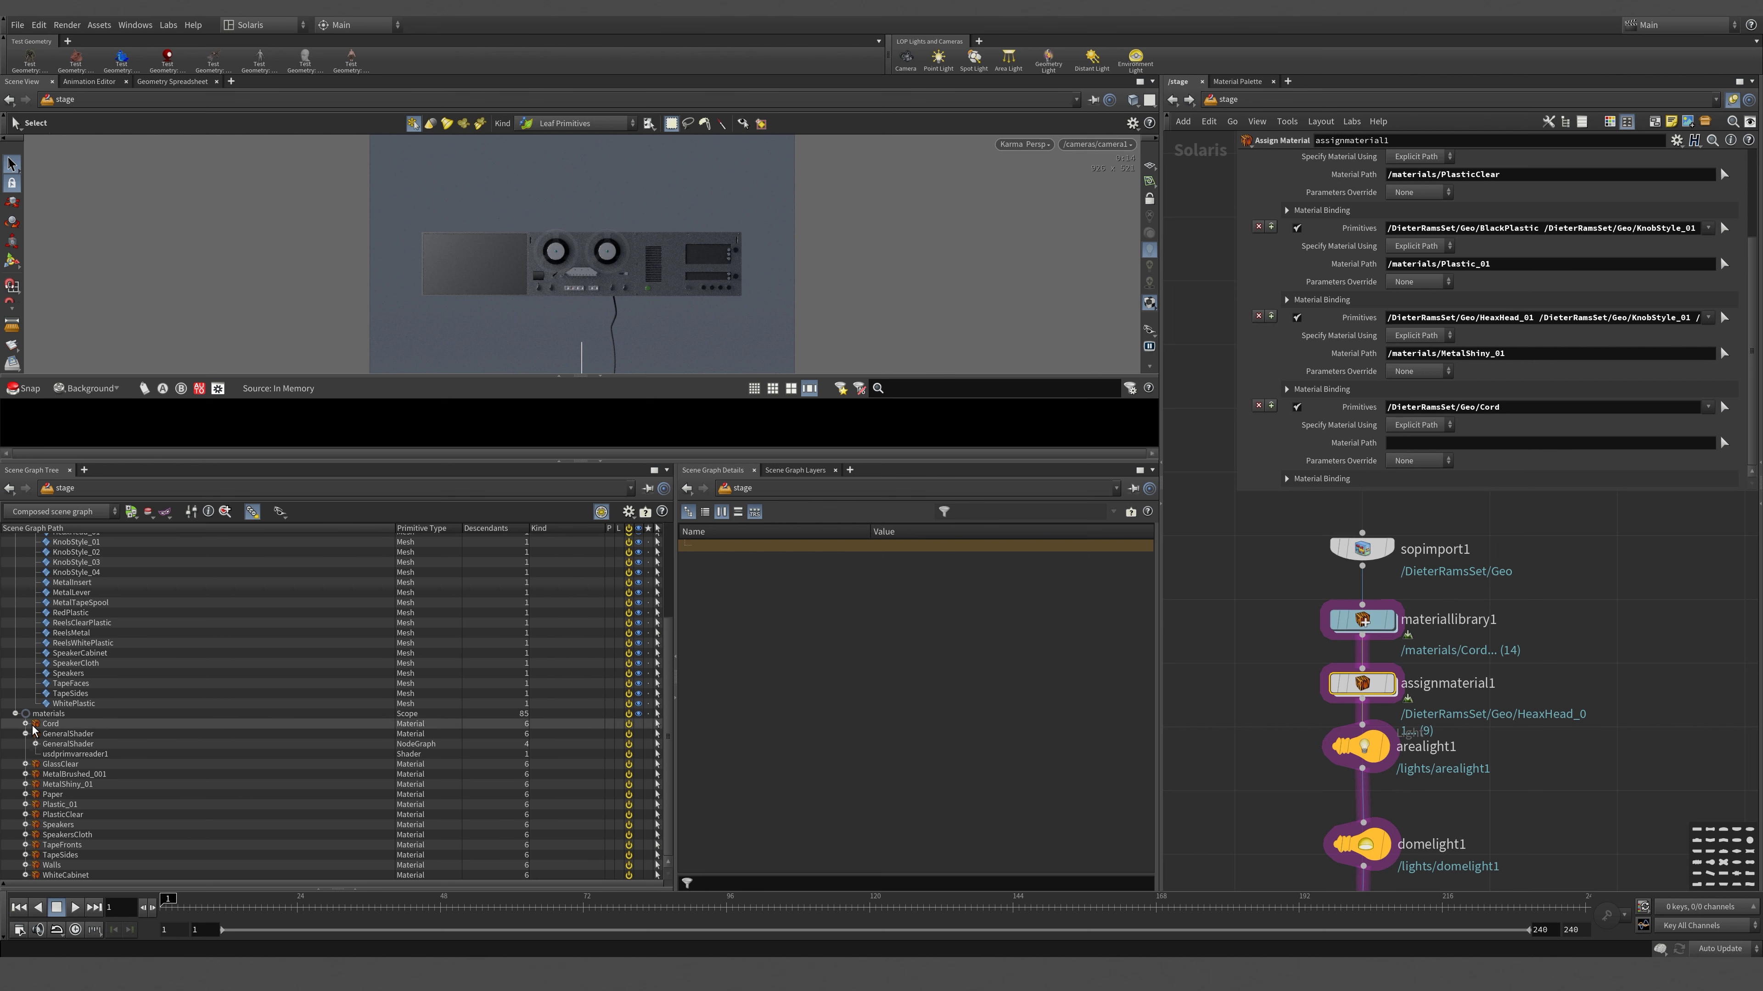
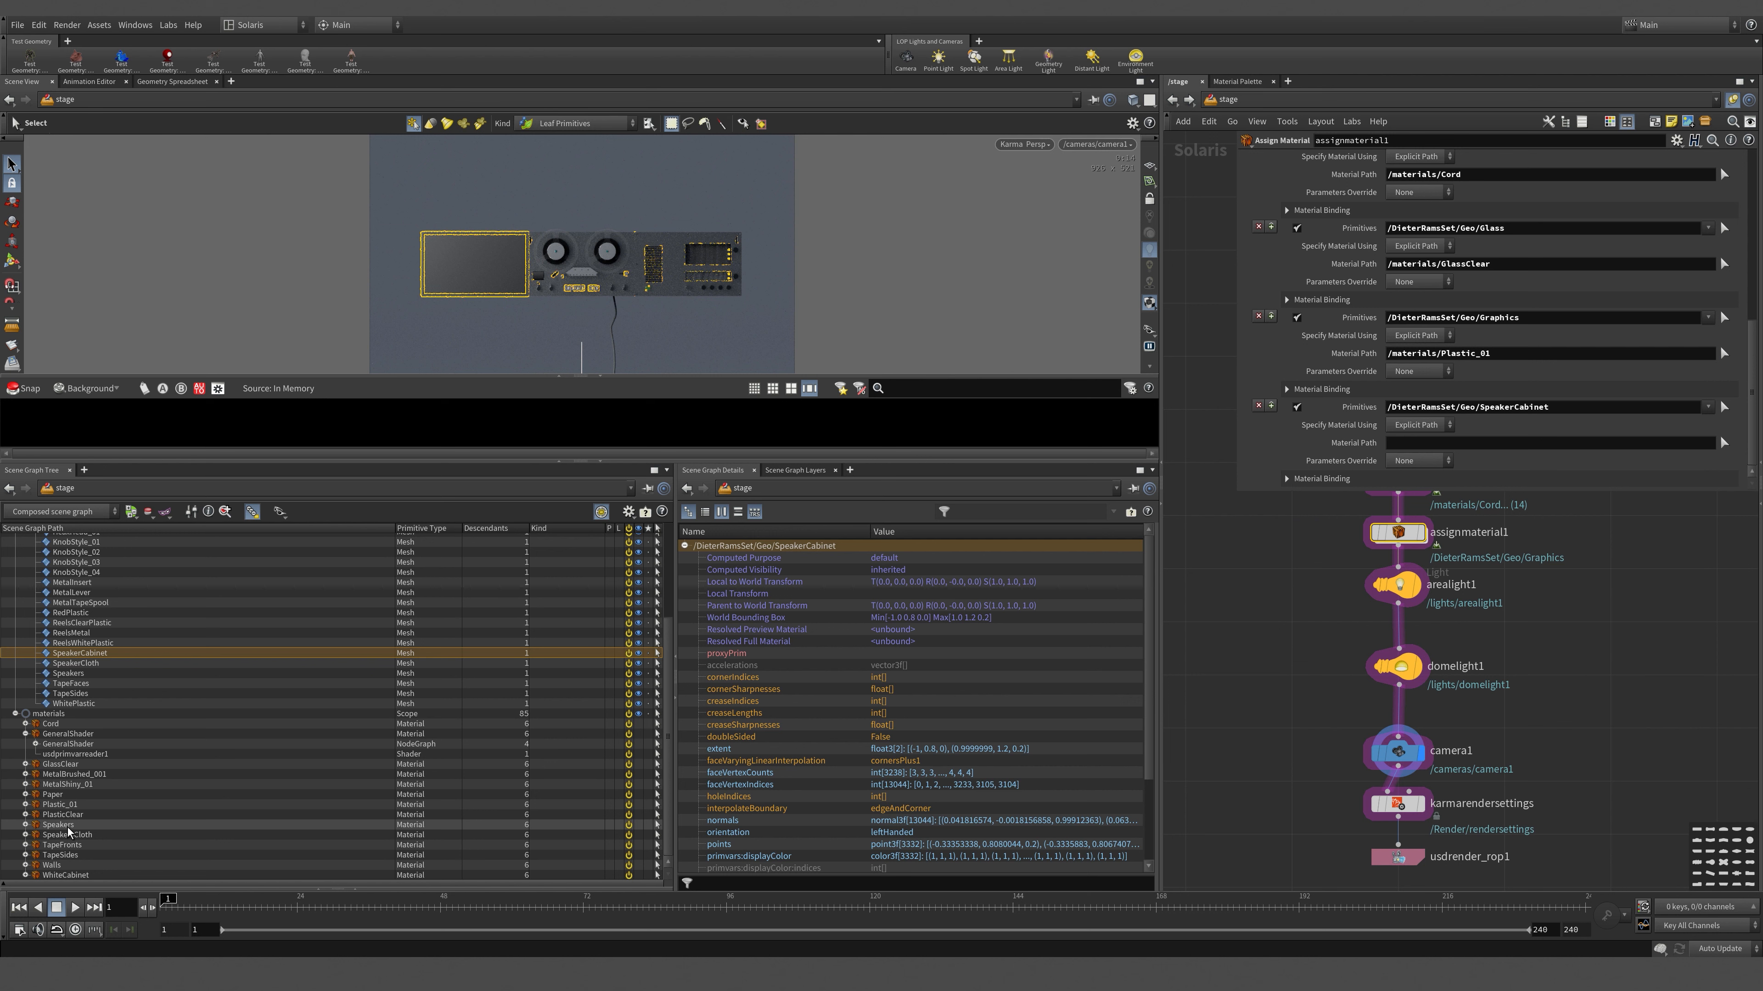
# - Set the material of the SpeakerCabinet assignment to WhiteCabinet and add a ninth material entry
pyautogui.moveTo(67, 876); pyautogui.dragTo(1457, 443)
pyautogui.scroll(3, 1492, 229)
pyautogui.scroll(3, 1486, 245)
pyautogui.click(1378, 159)
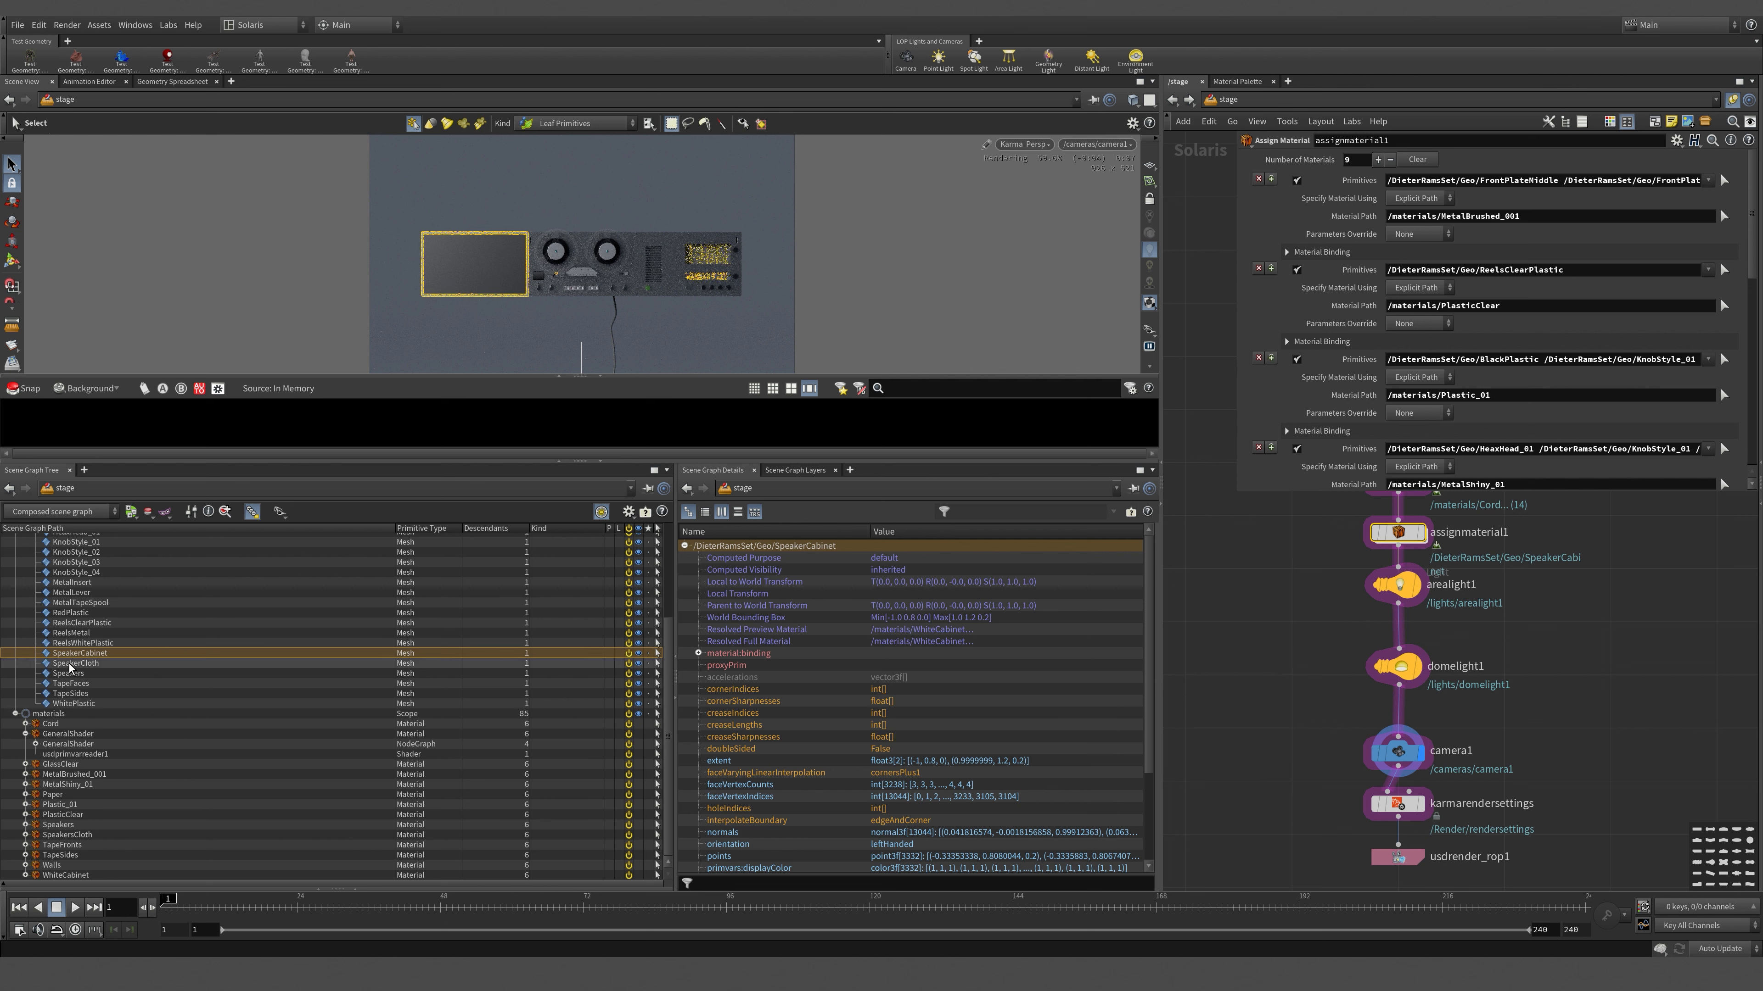
# - In the ninth material entry, assign the SpeakersCloth material to the SpeakerCloth mesh
pyautogui.scroll(-5, 1600, 318)
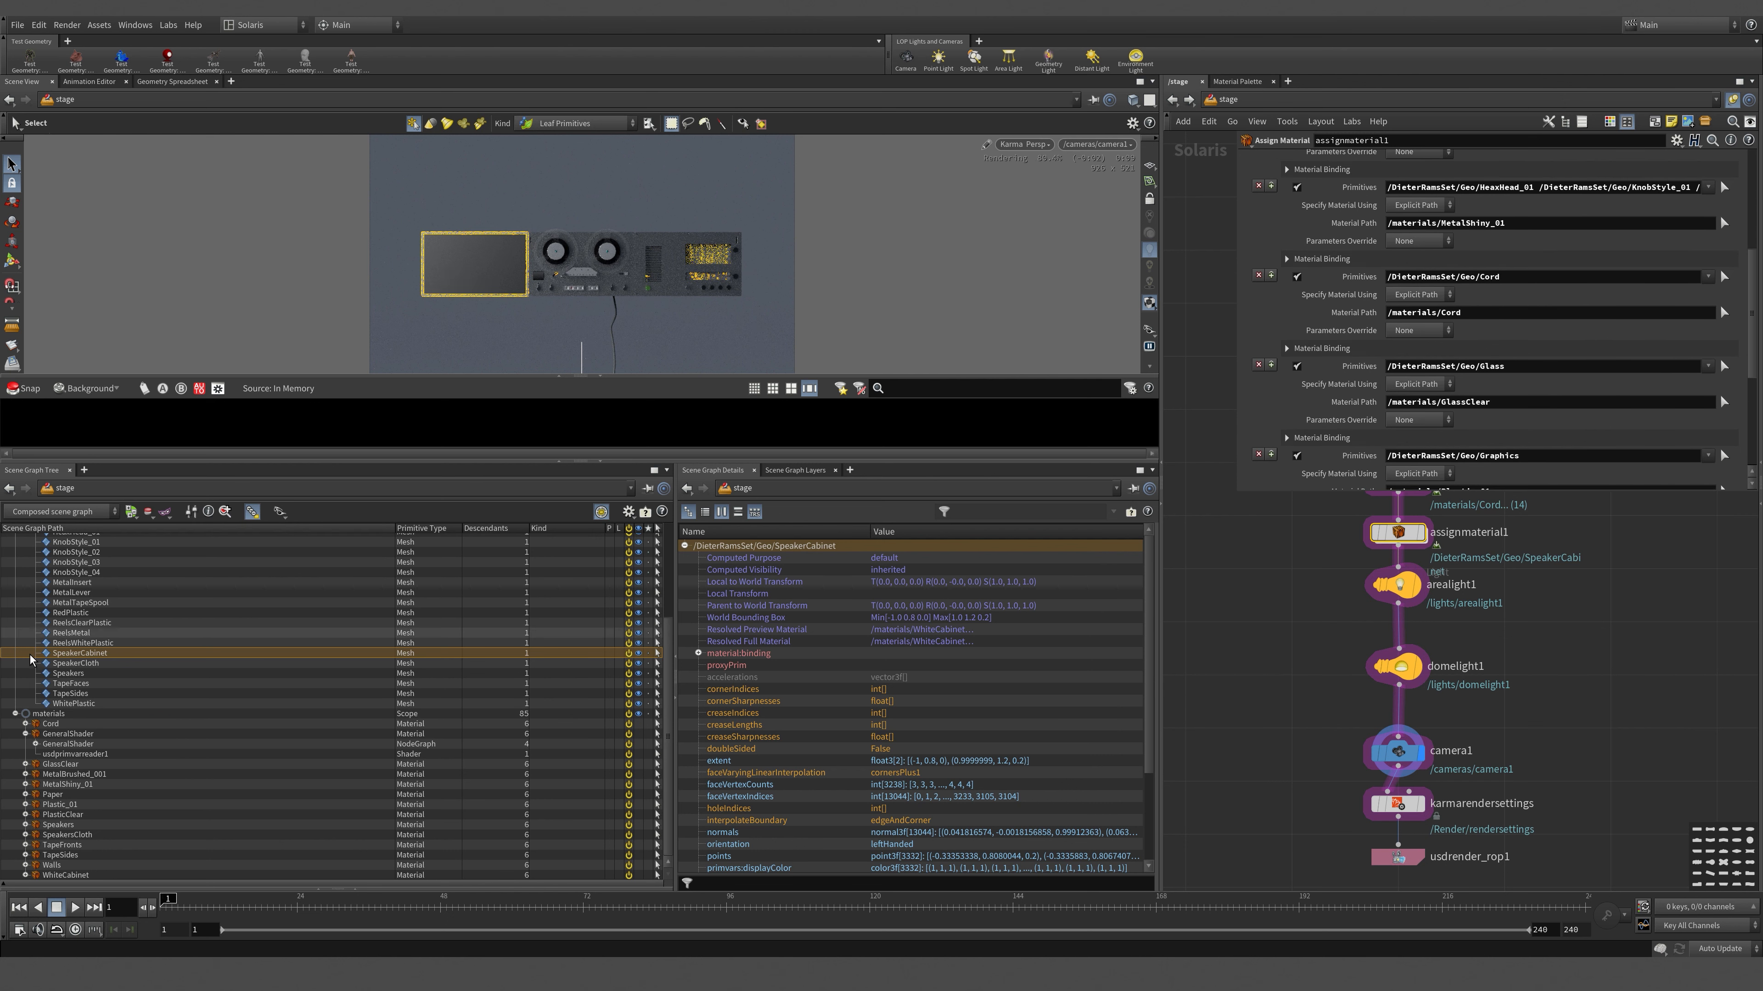
pyautogui.click(100, 664)
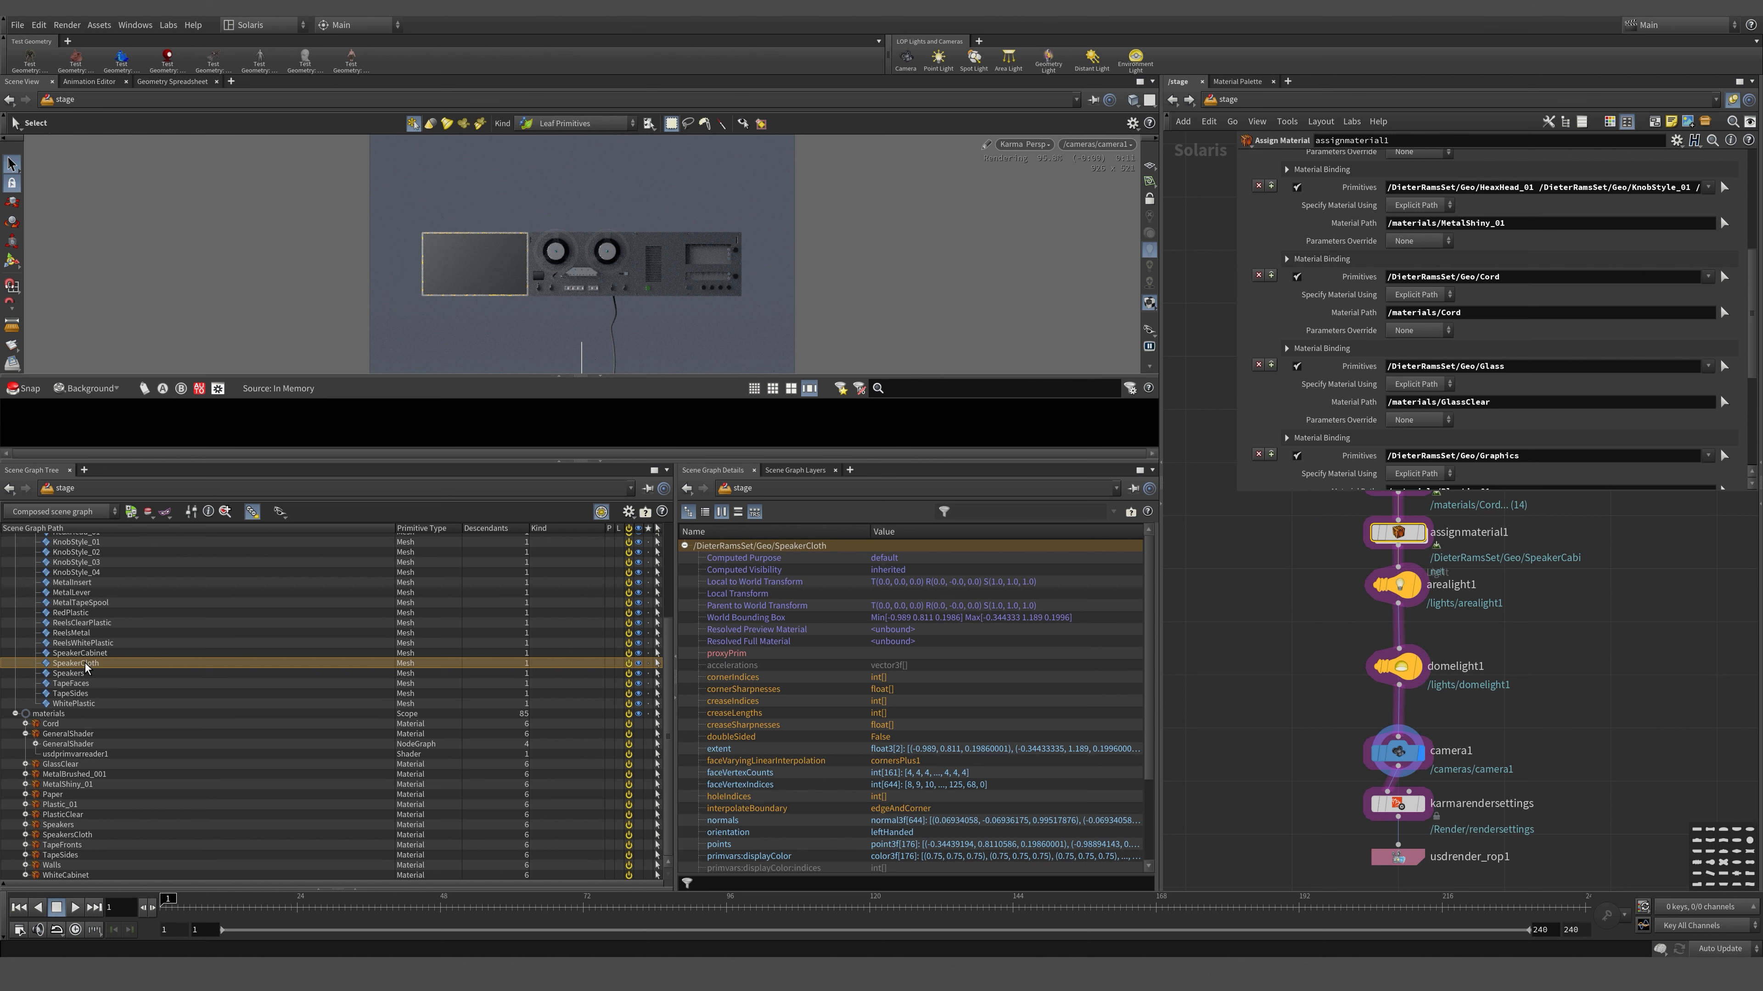
pyautogui.scroll(5, 215, 663)
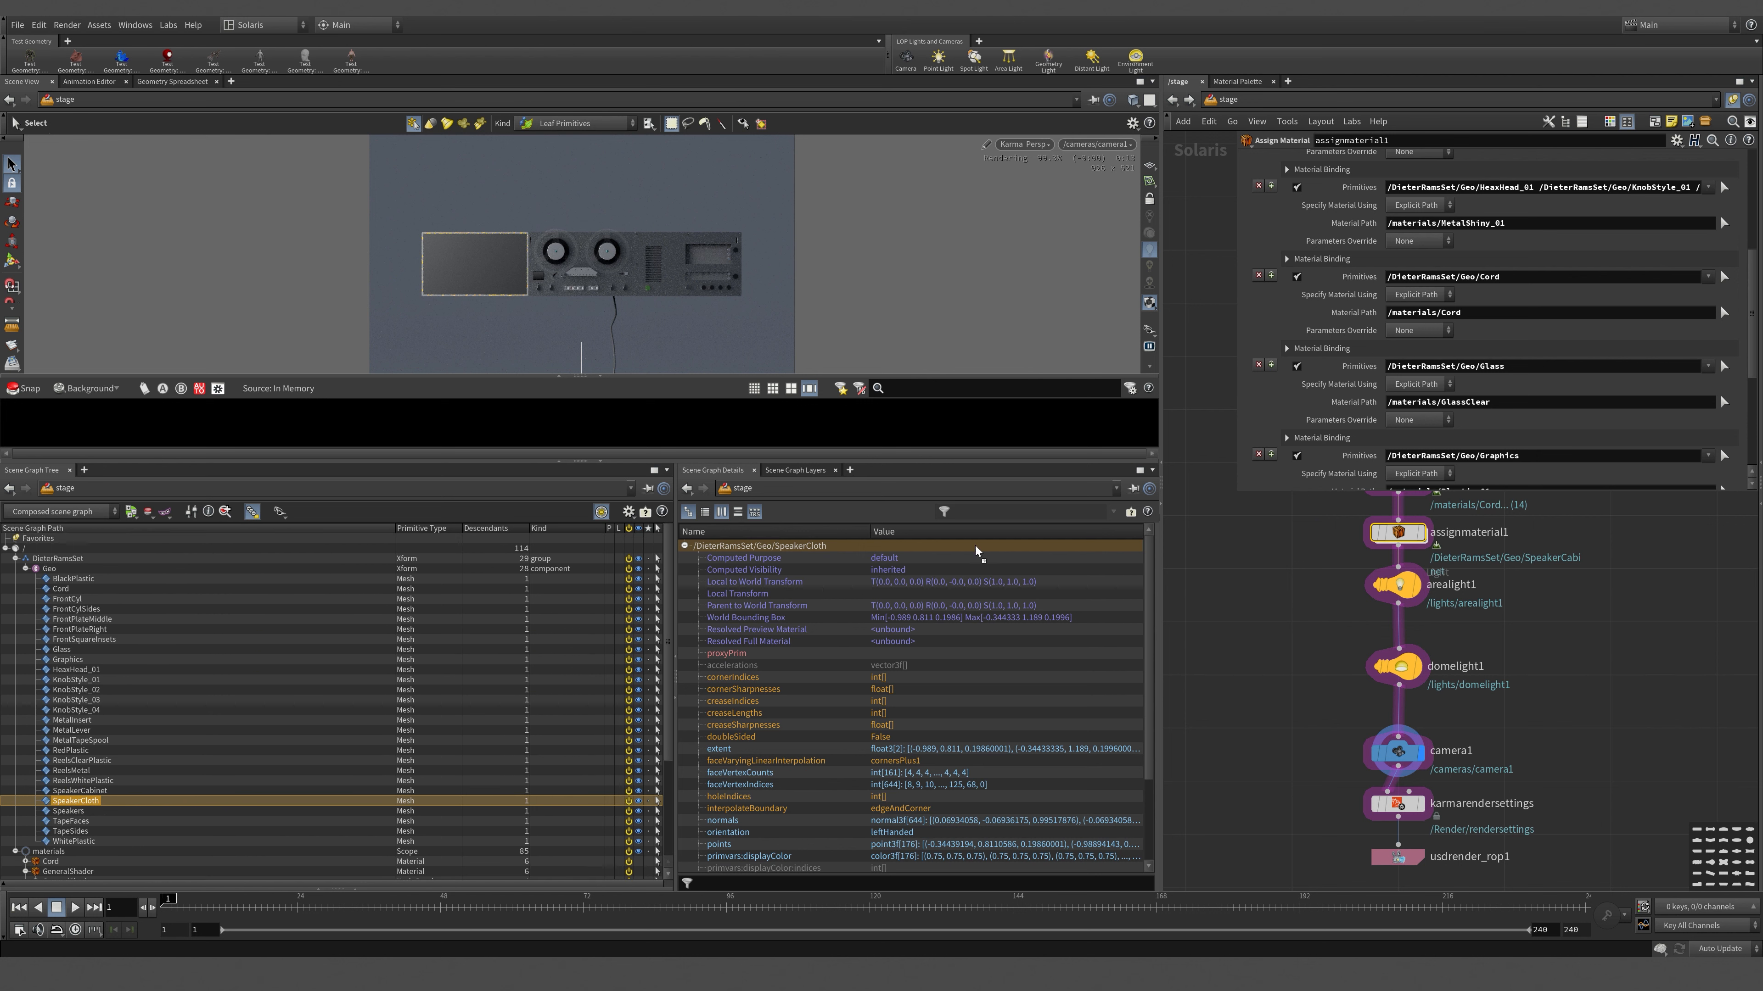
pyautogui.scroll(-5, 1594, 290)
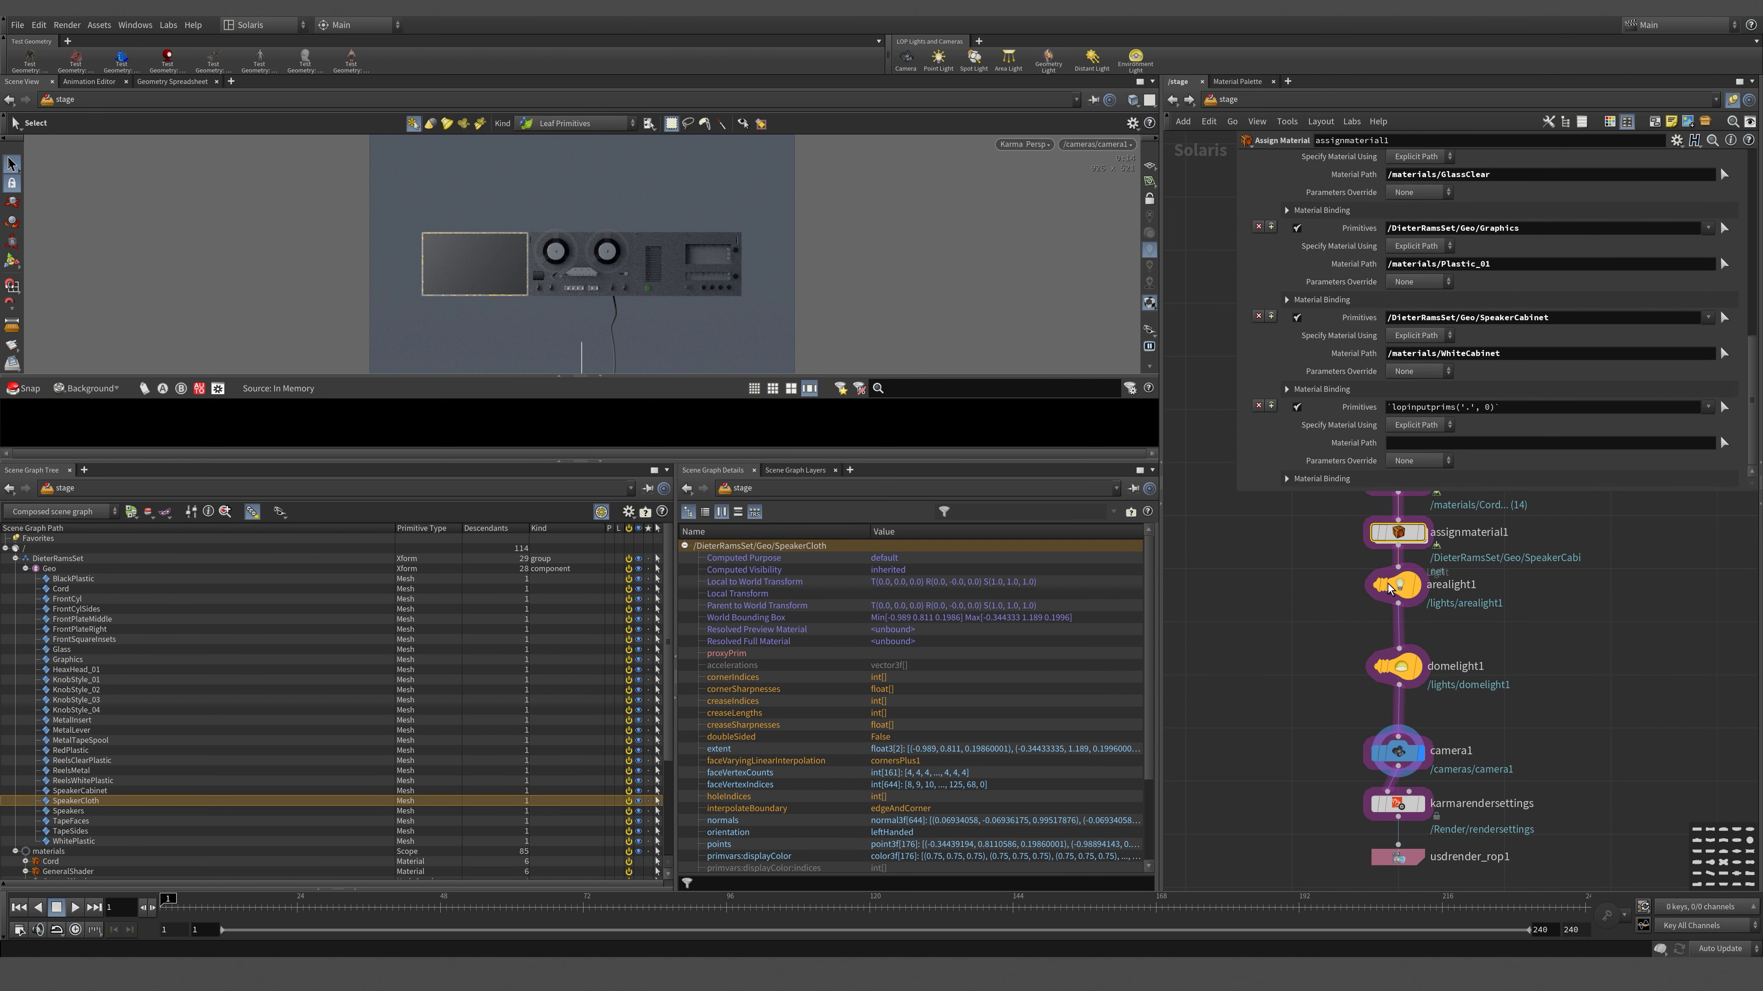
pyautogui.moveTo(76, 800); pyautogui.dragTo(1513, 408)
pyautogui.scroll(-5, 139, 798)
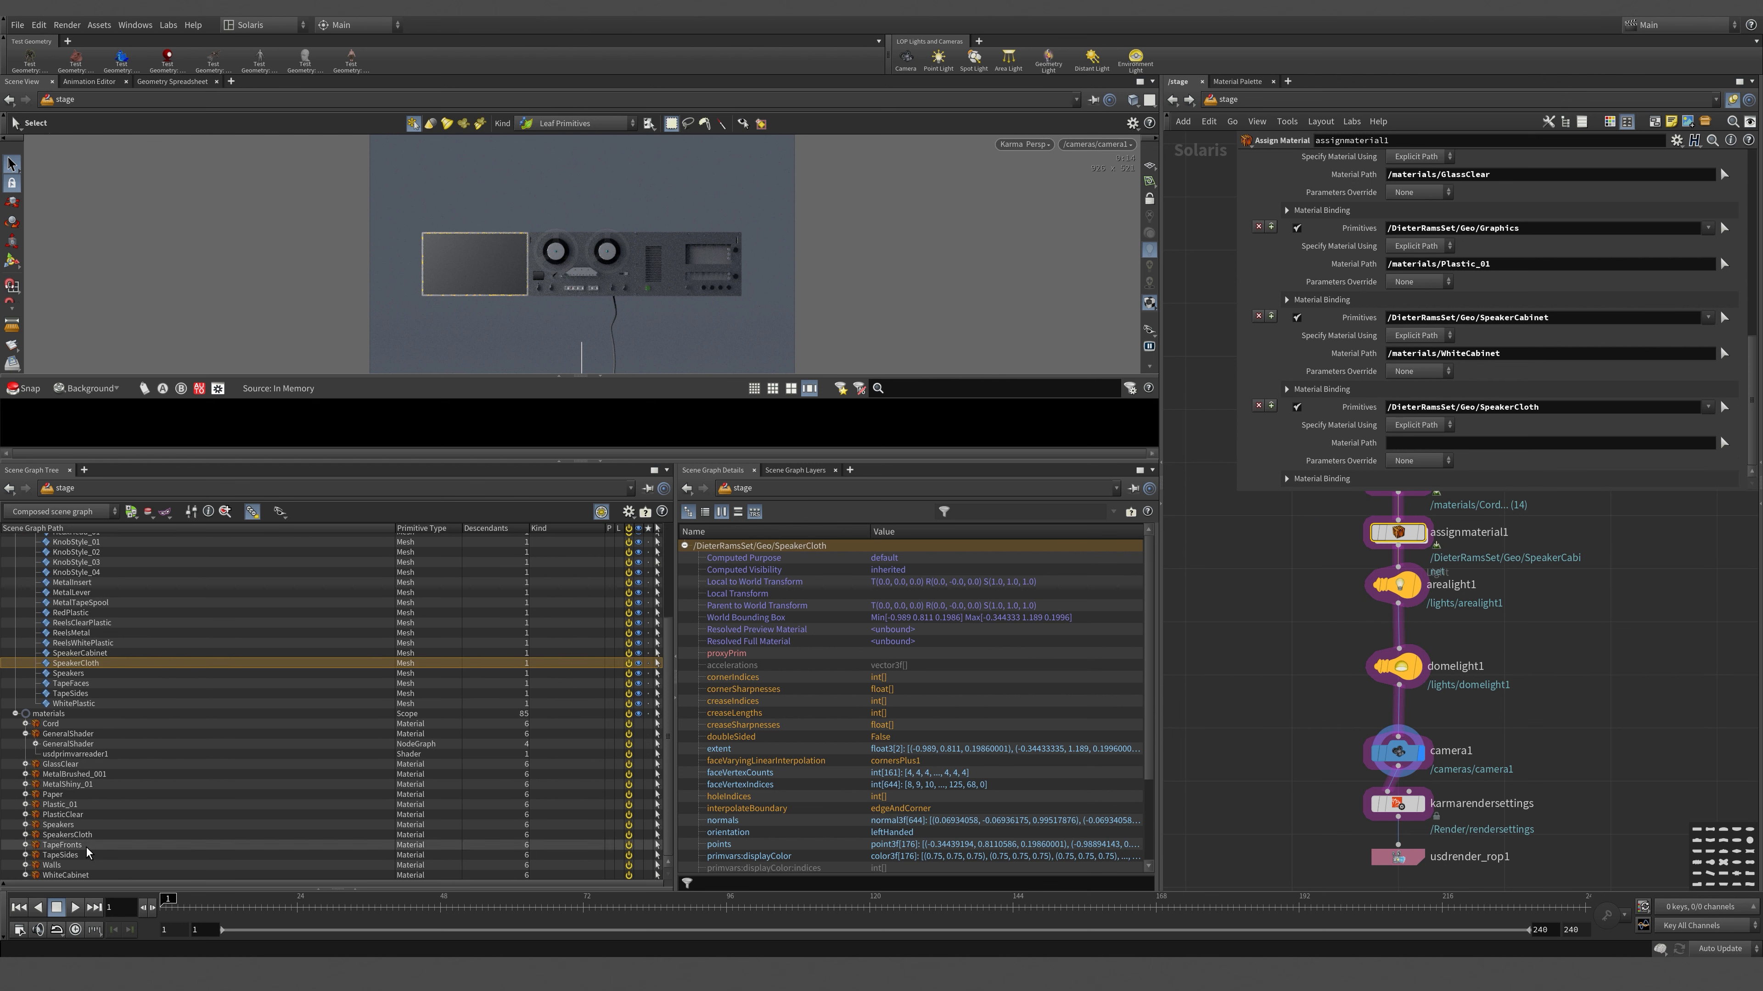
pyautogui.moveTo(81, 835); pyautogui.dragTo(1444, 444)
pyautogui.scroll(-2, 97, 736)
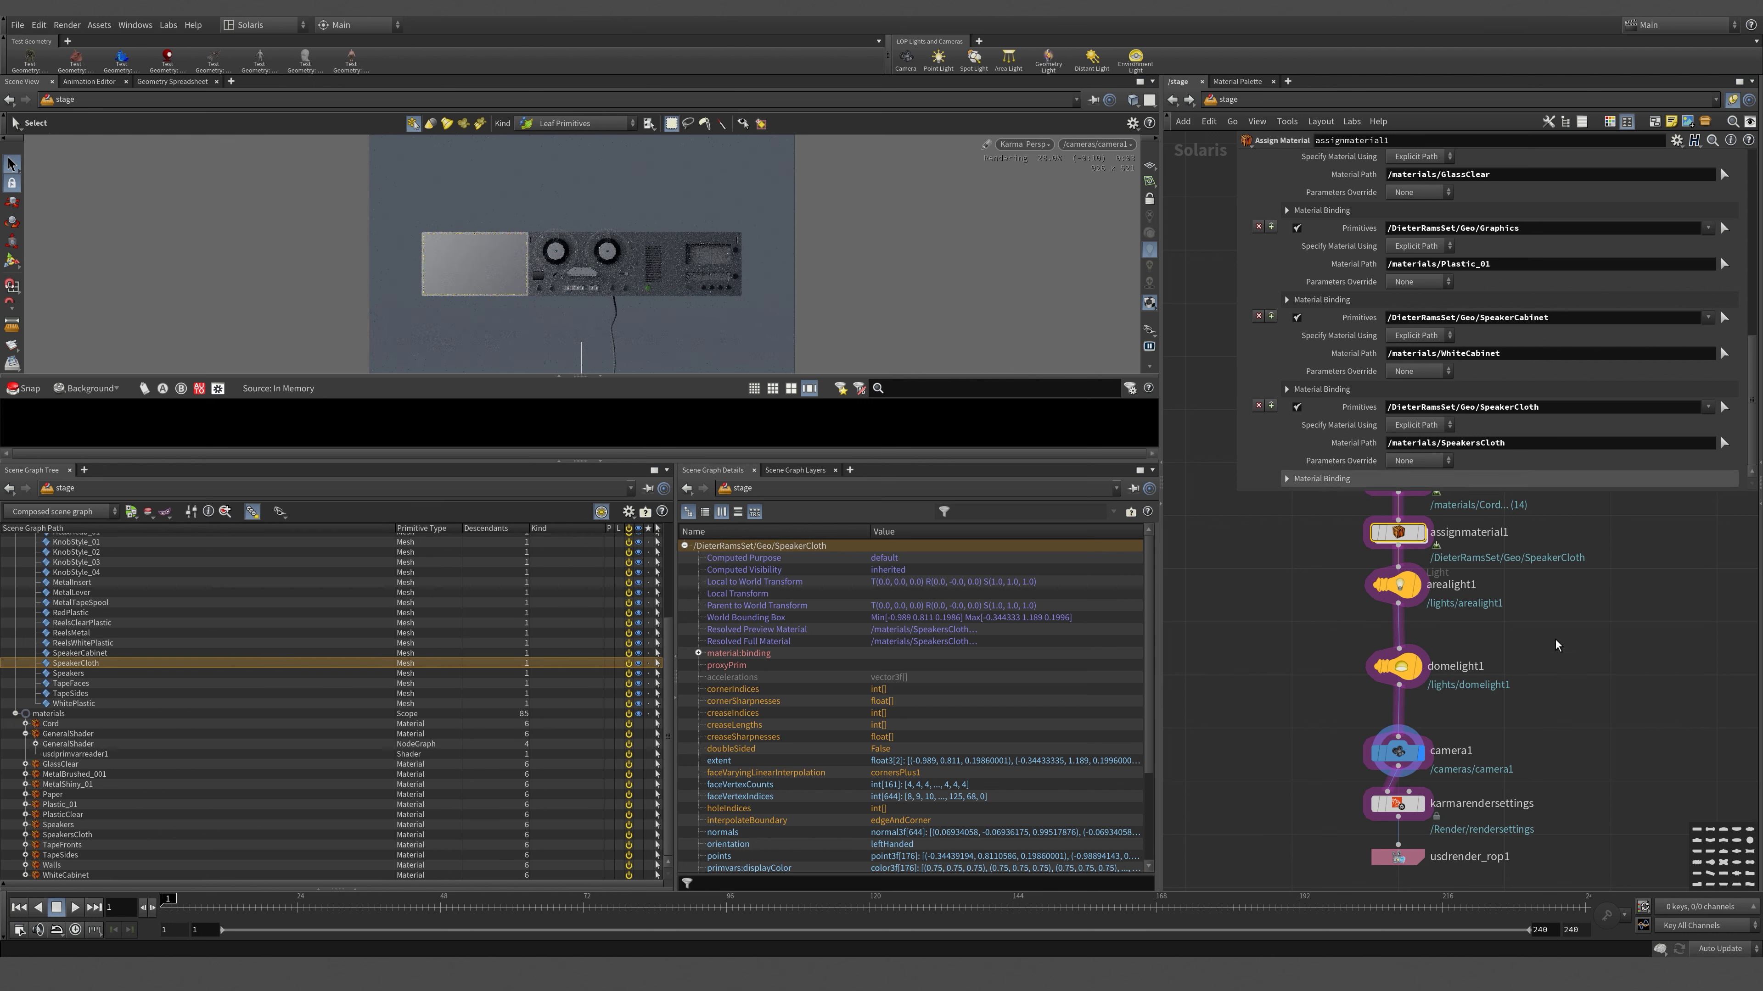
pyautogui.scroll(10, 1564, 331)
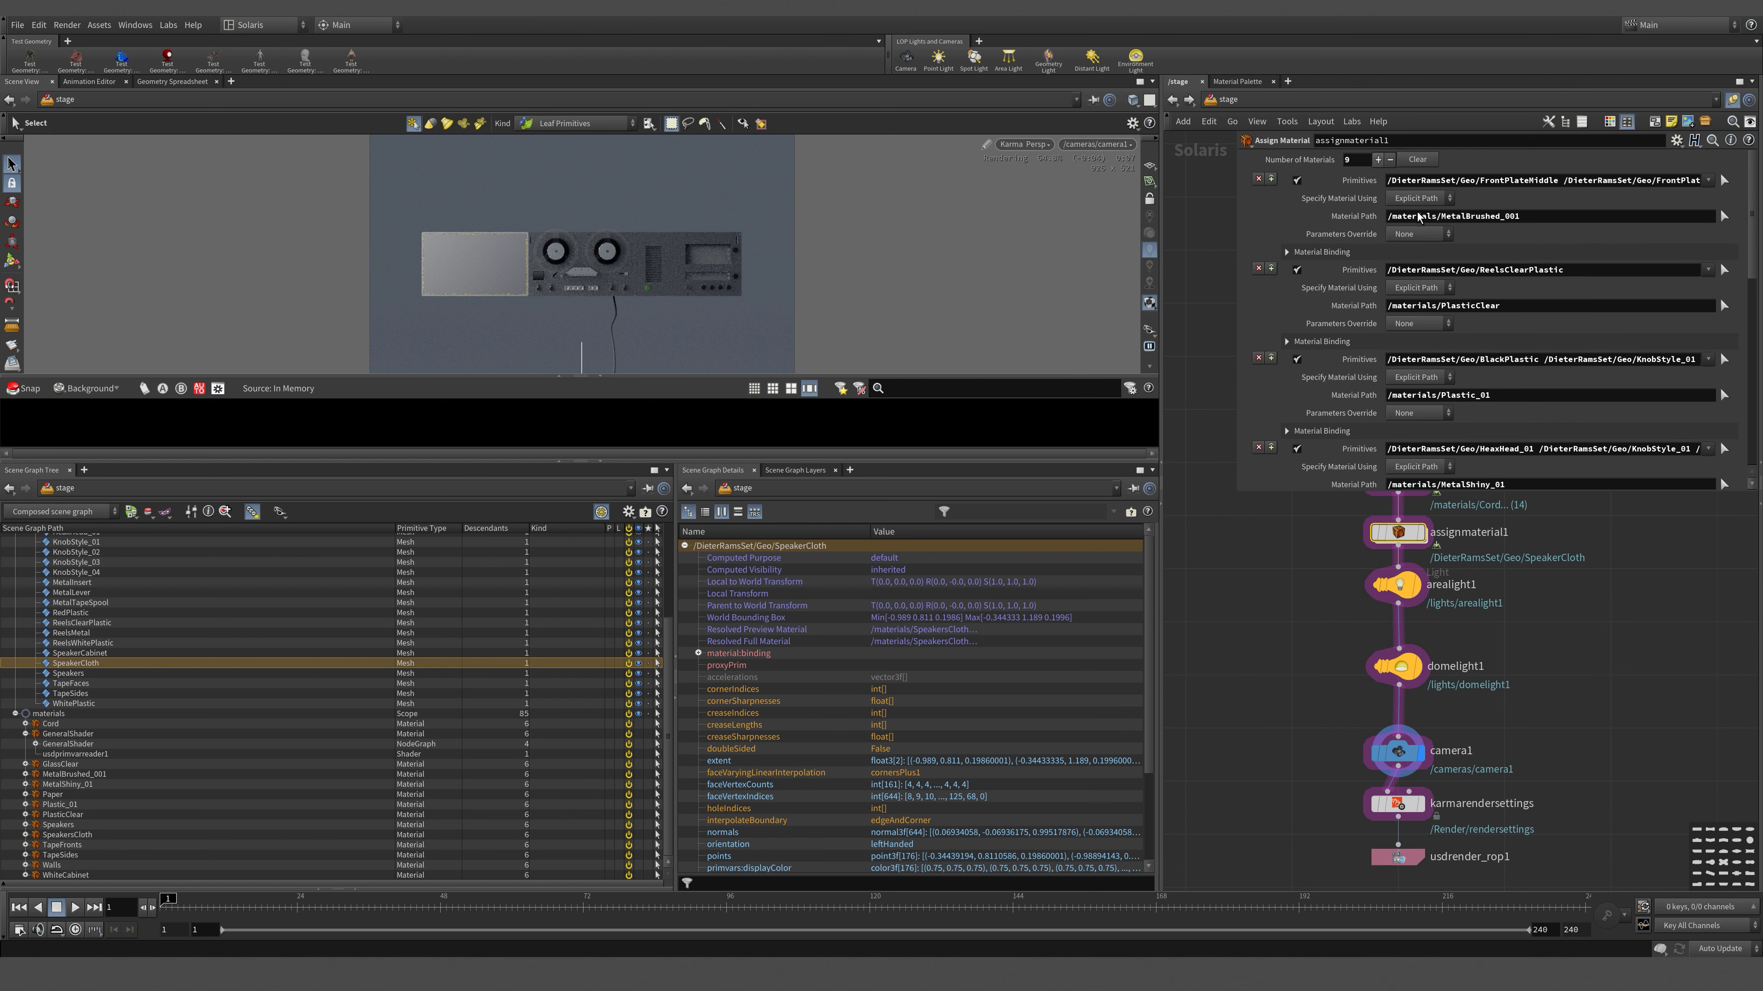
pyautogui.scroll(-12, 1431, 229)
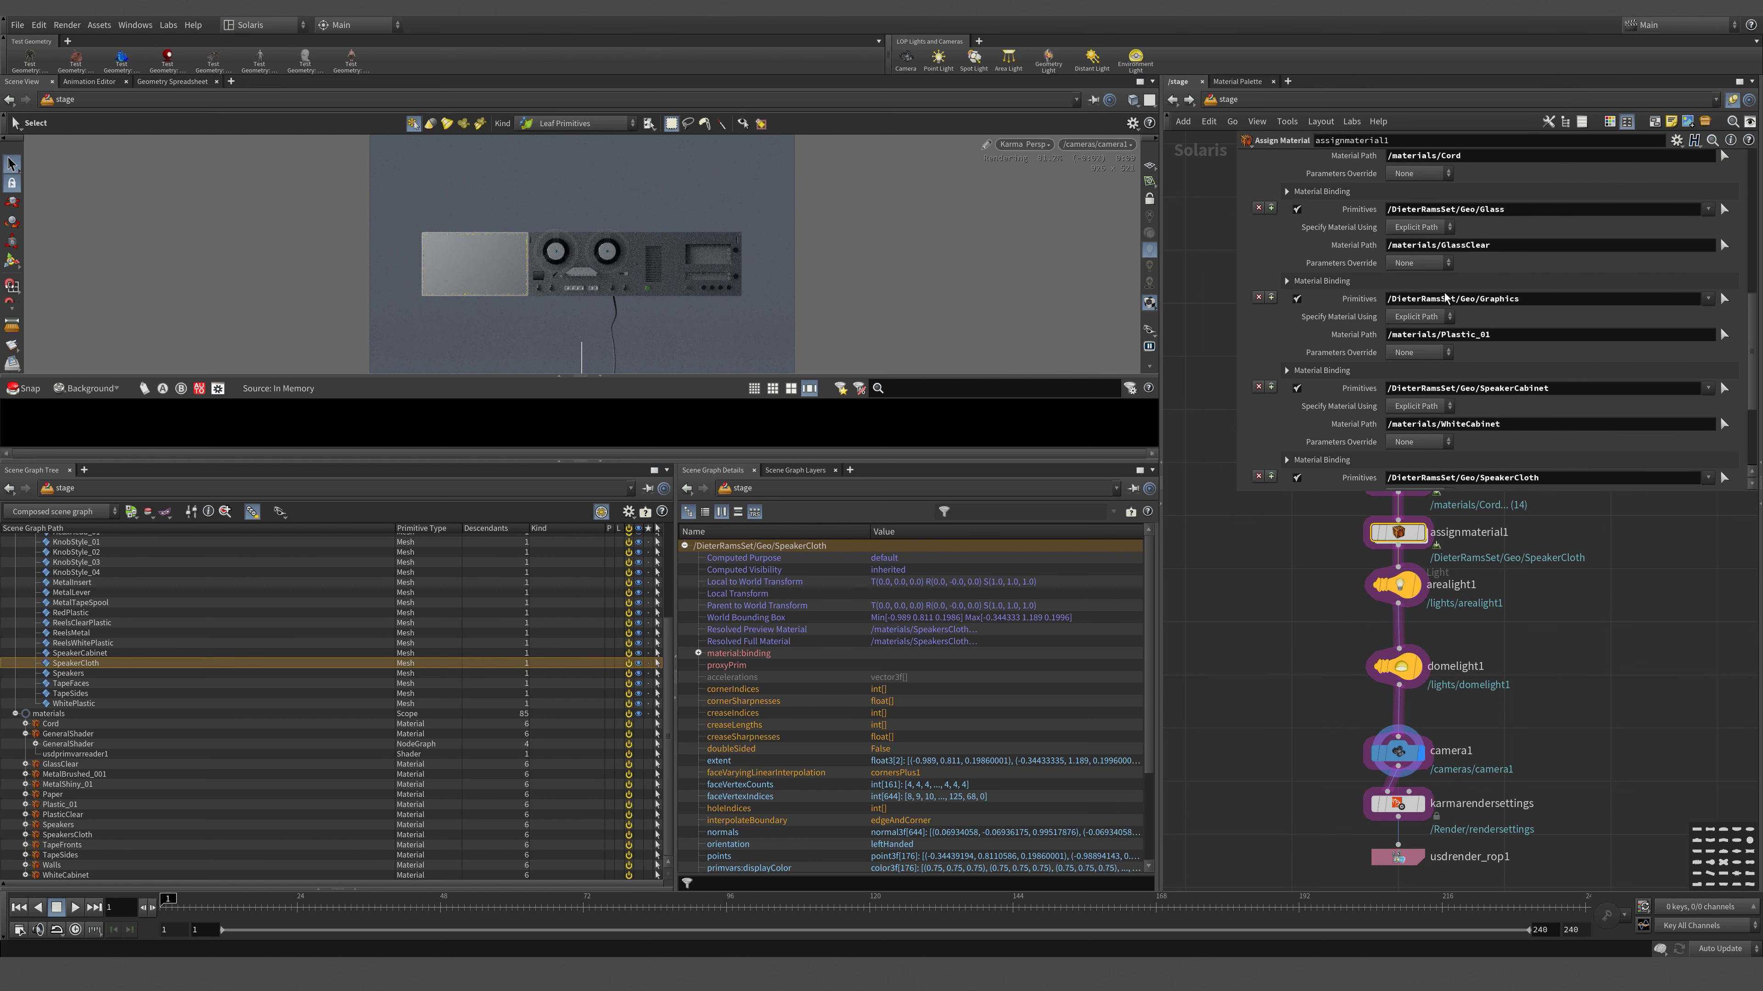
# - In the tenth material entry, assign the Speakers material to the Speakers mesh, and raise the number of materials to 12
pyautogui.click(71, 674)
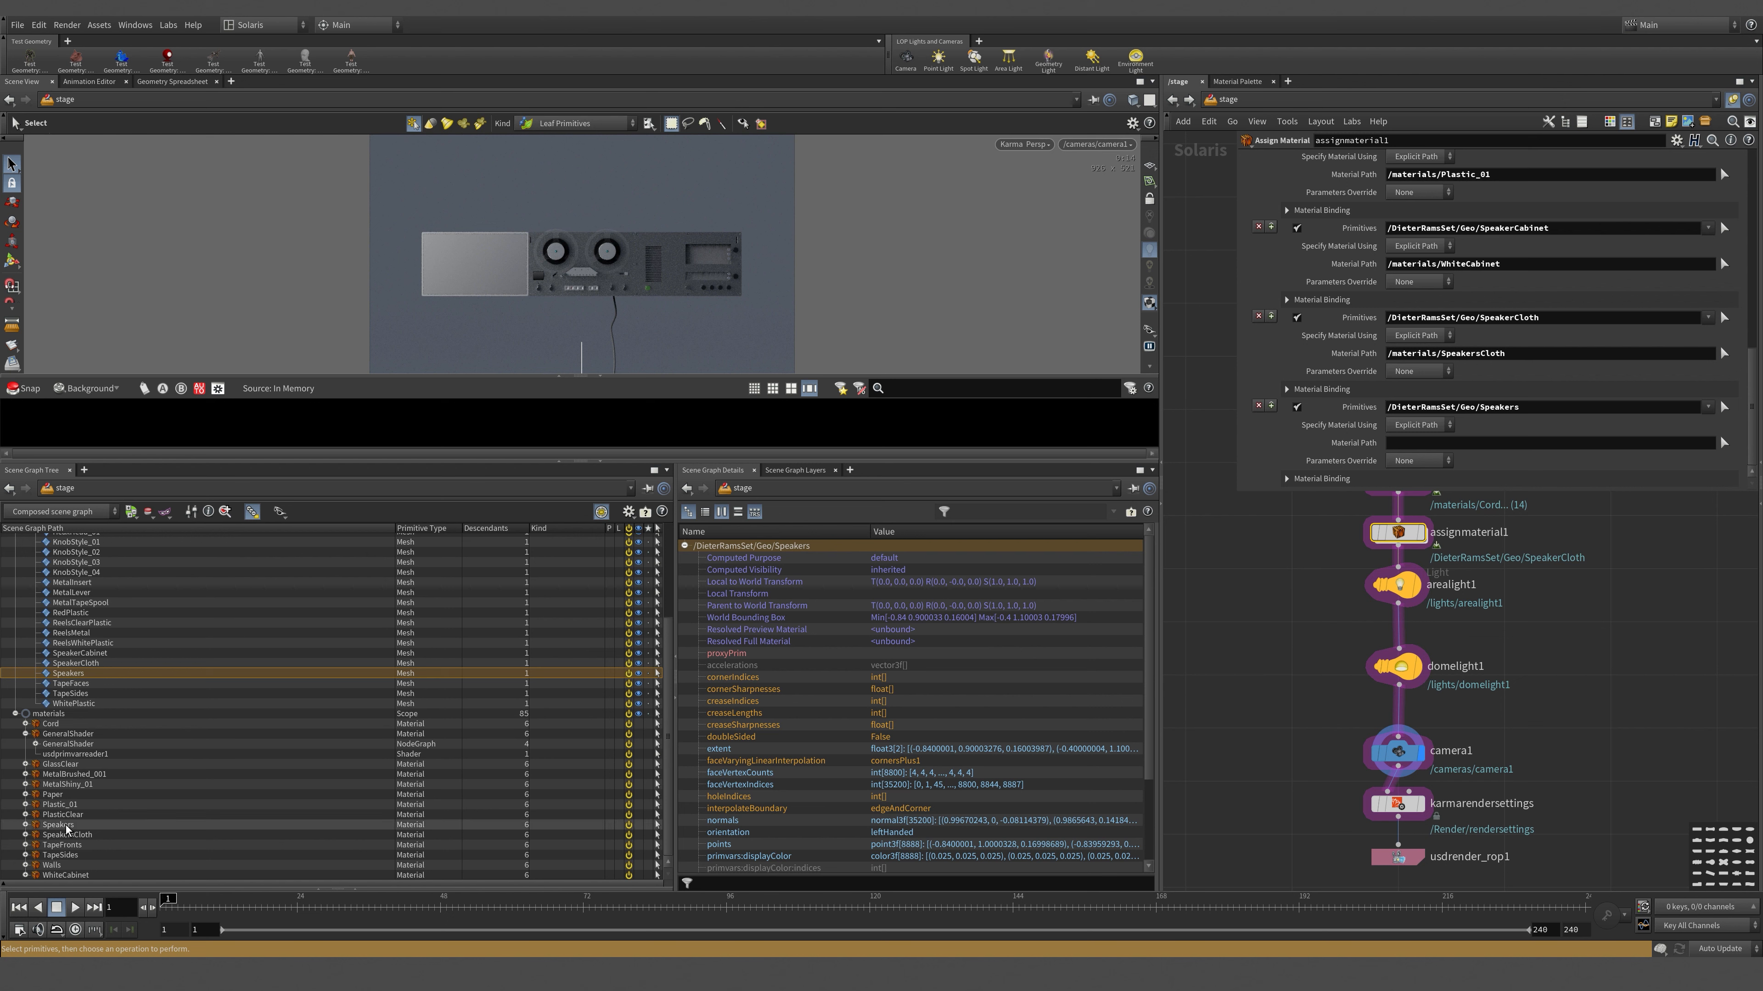
pyautogui.moveTo(66, 830); pyautogui.dragTo(1431, 448)
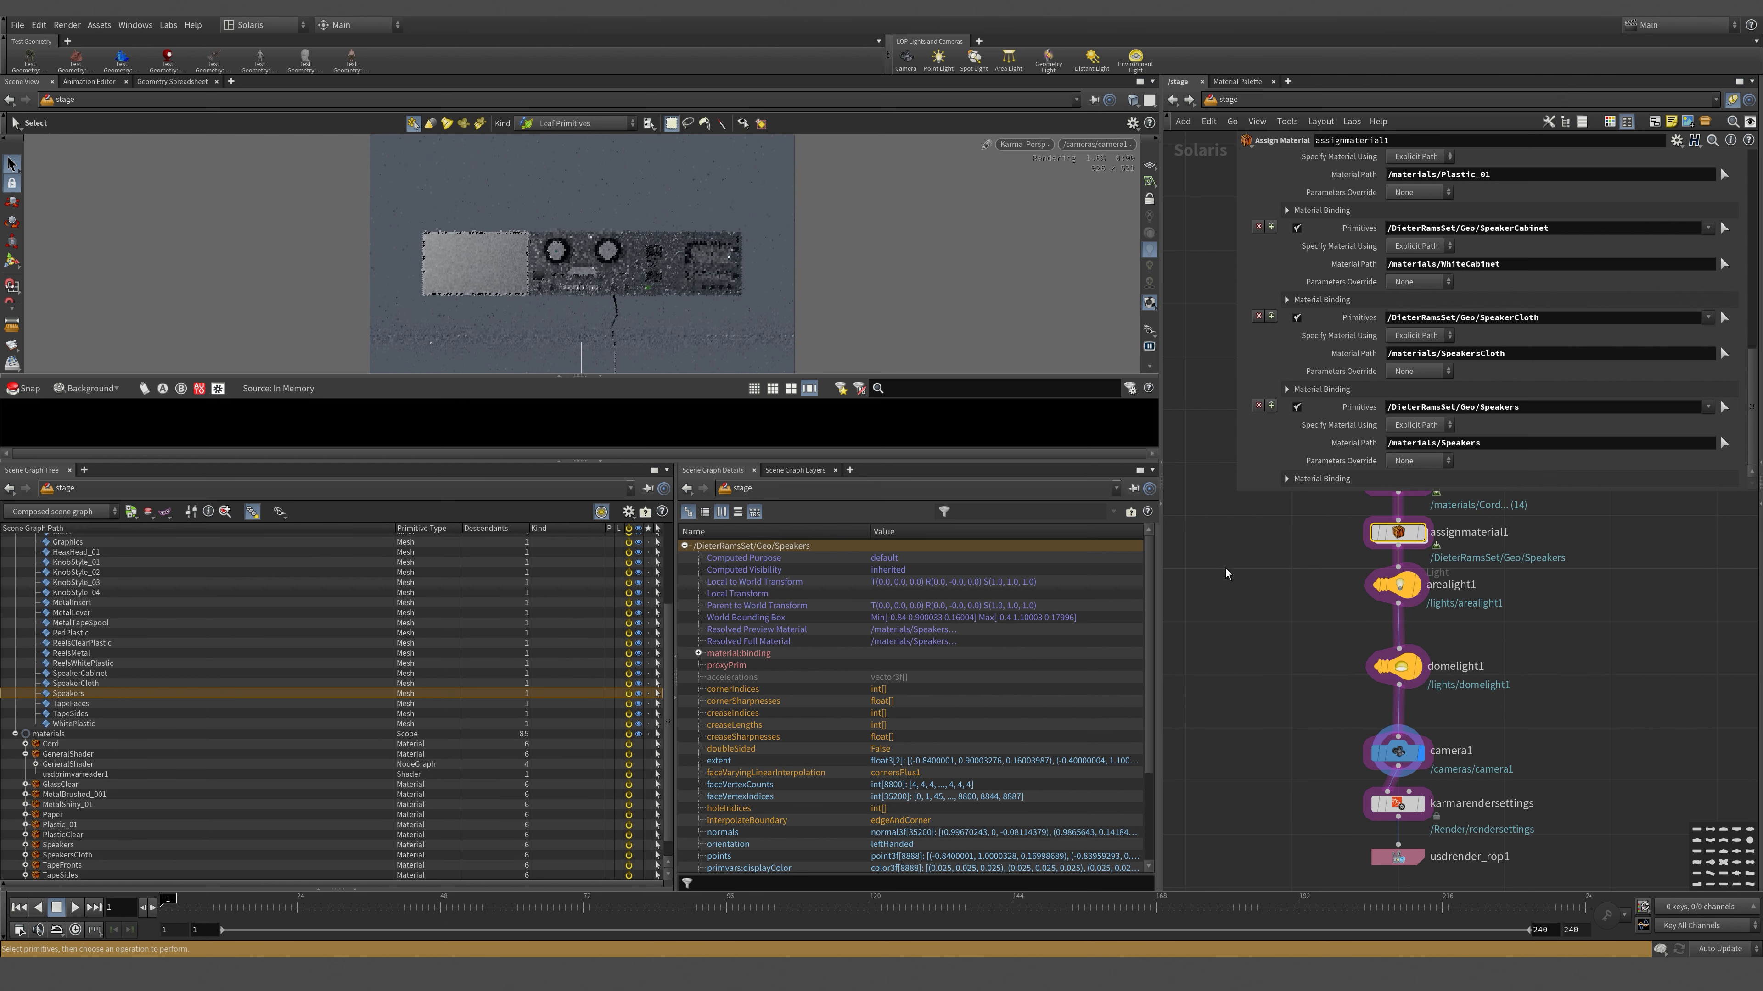
pyautogui.scroll(6, 1554, 217)
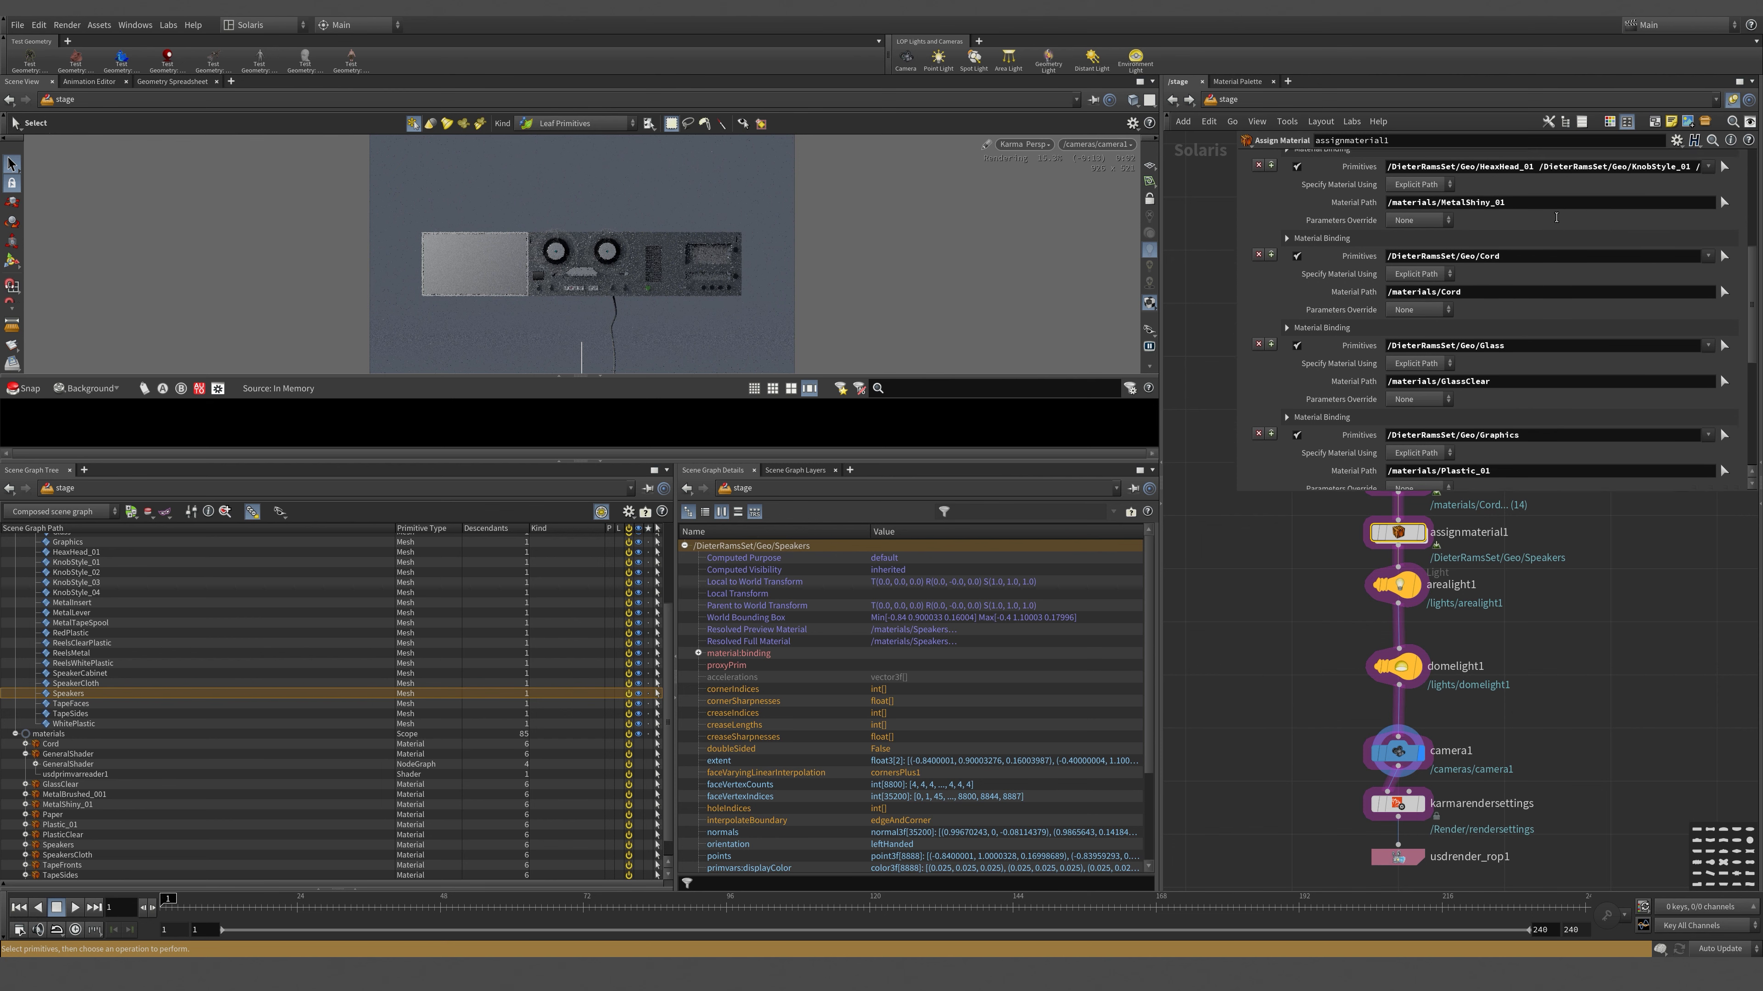
pyautogui.scroll(5, 1556, 217)
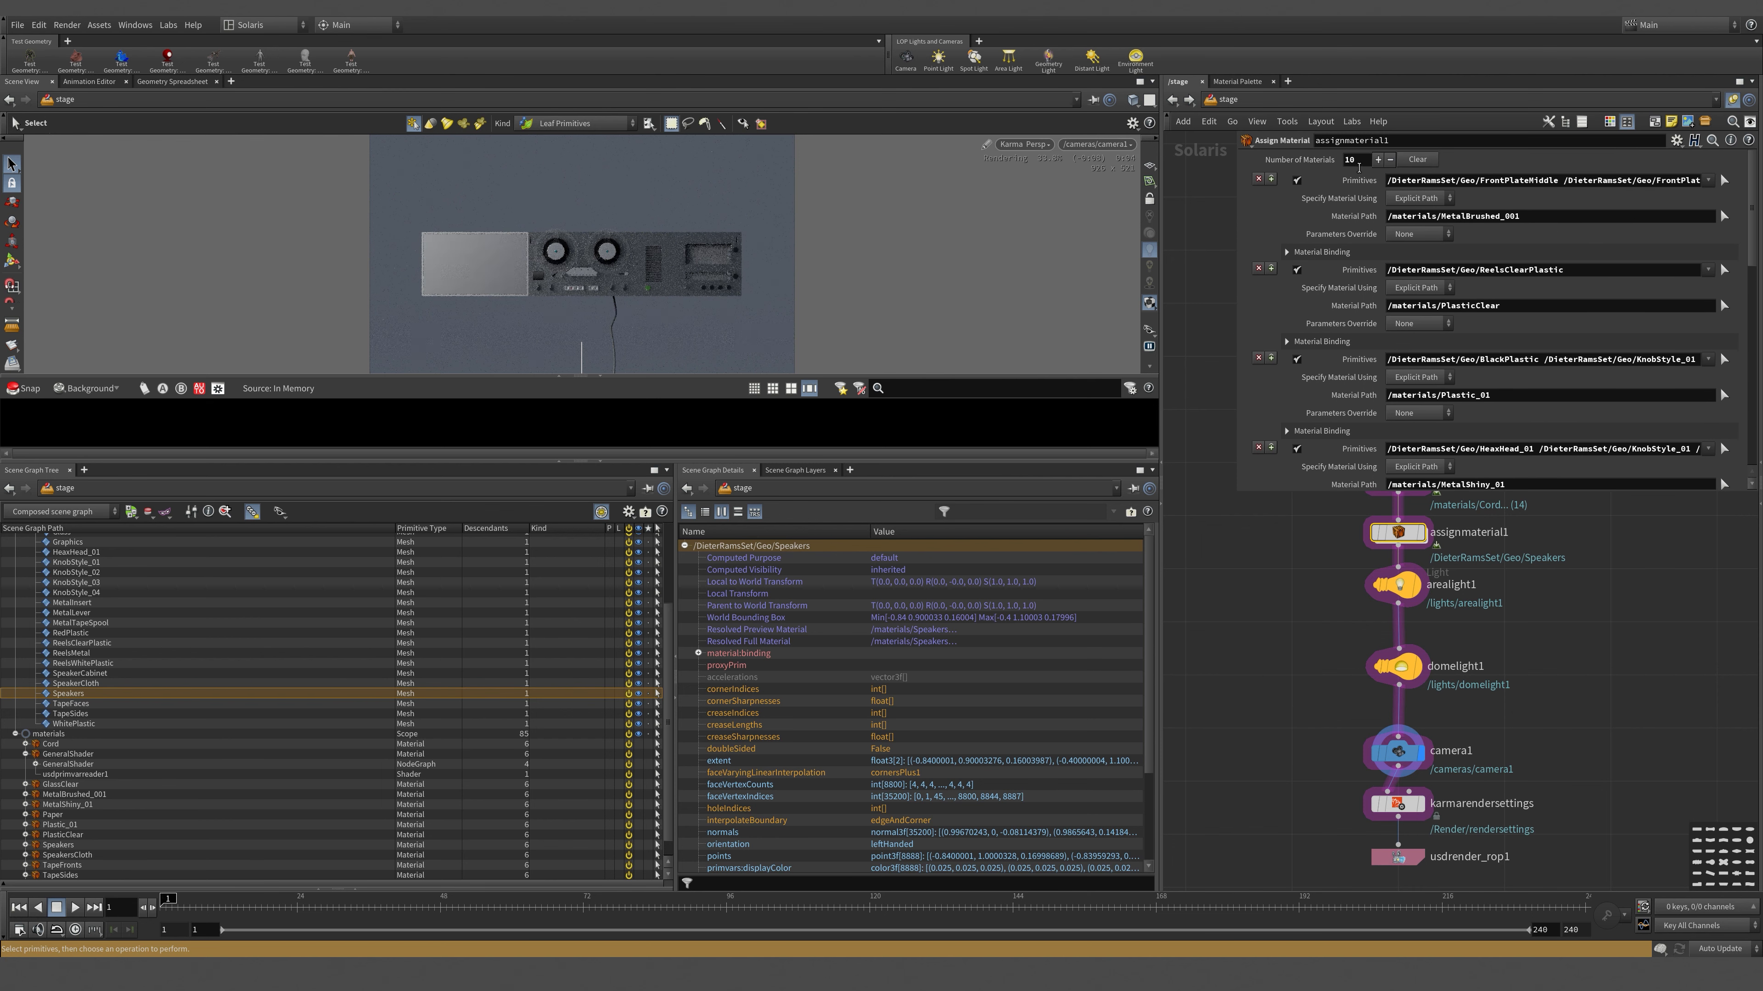
pyautogui.scroll(-11, 1569, 278)
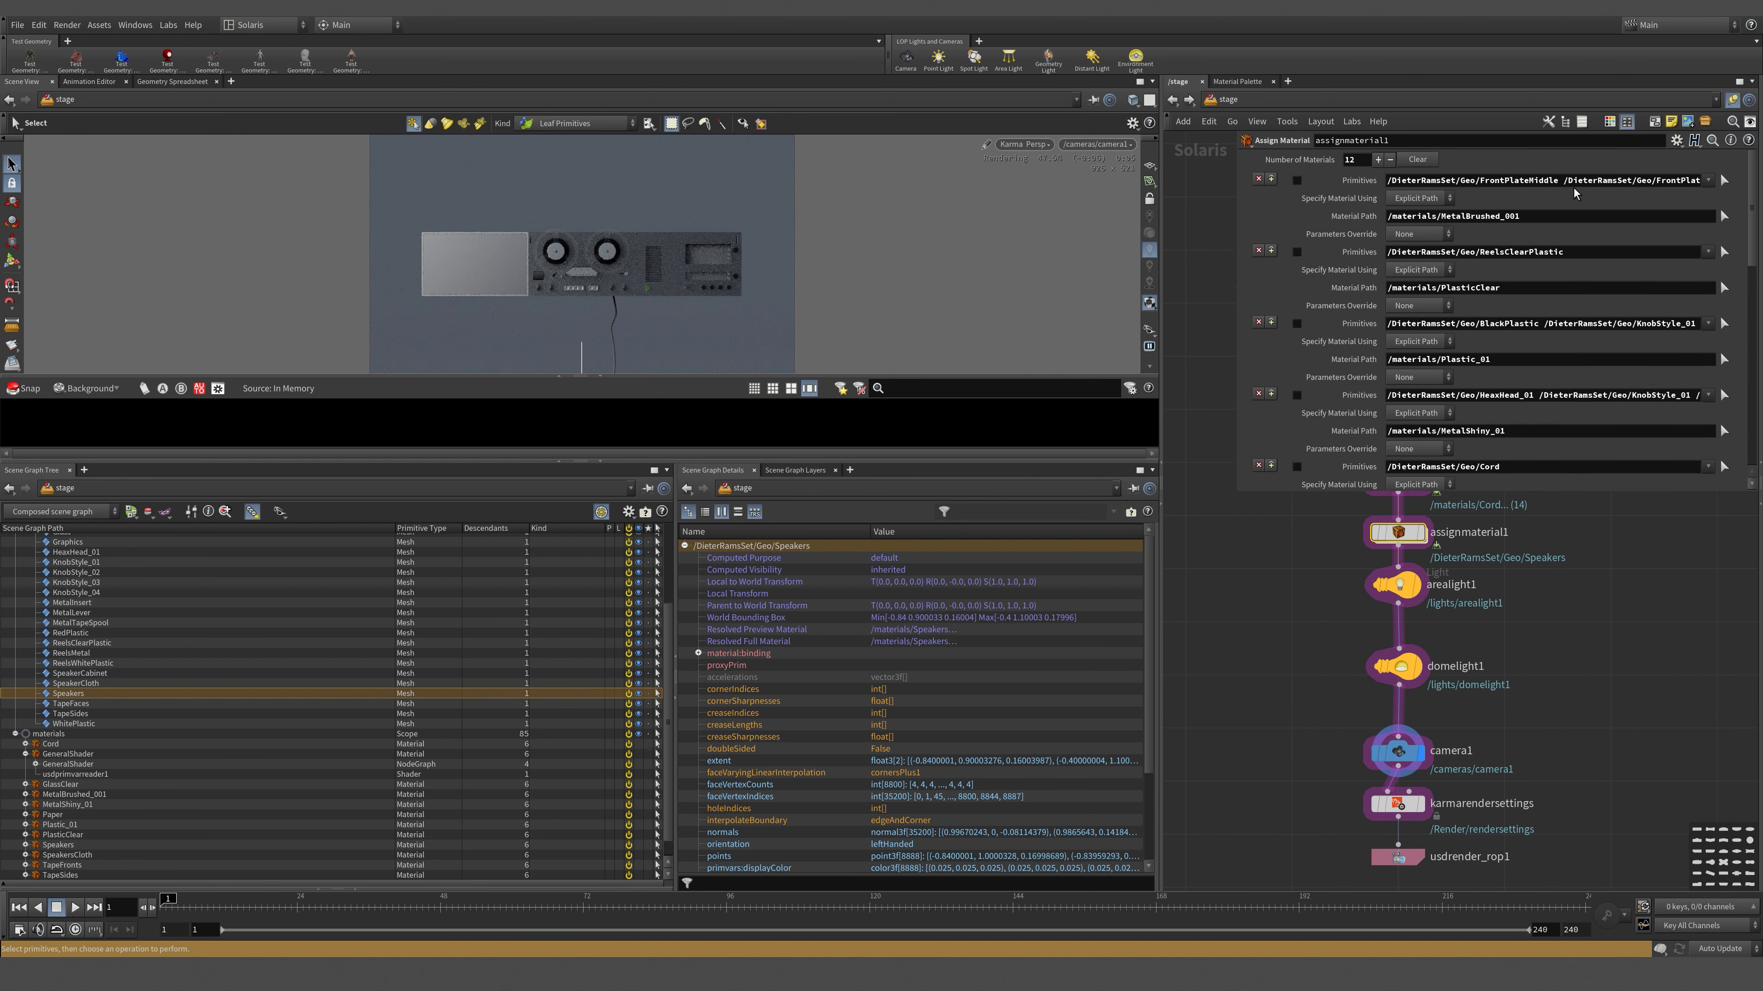
# - Set the primitives of the twelfth material entry to the TapeFaces mesh and those of the eleventh to the TapeSides mesh
pyautogui.scroll(-3, 1573, 339)
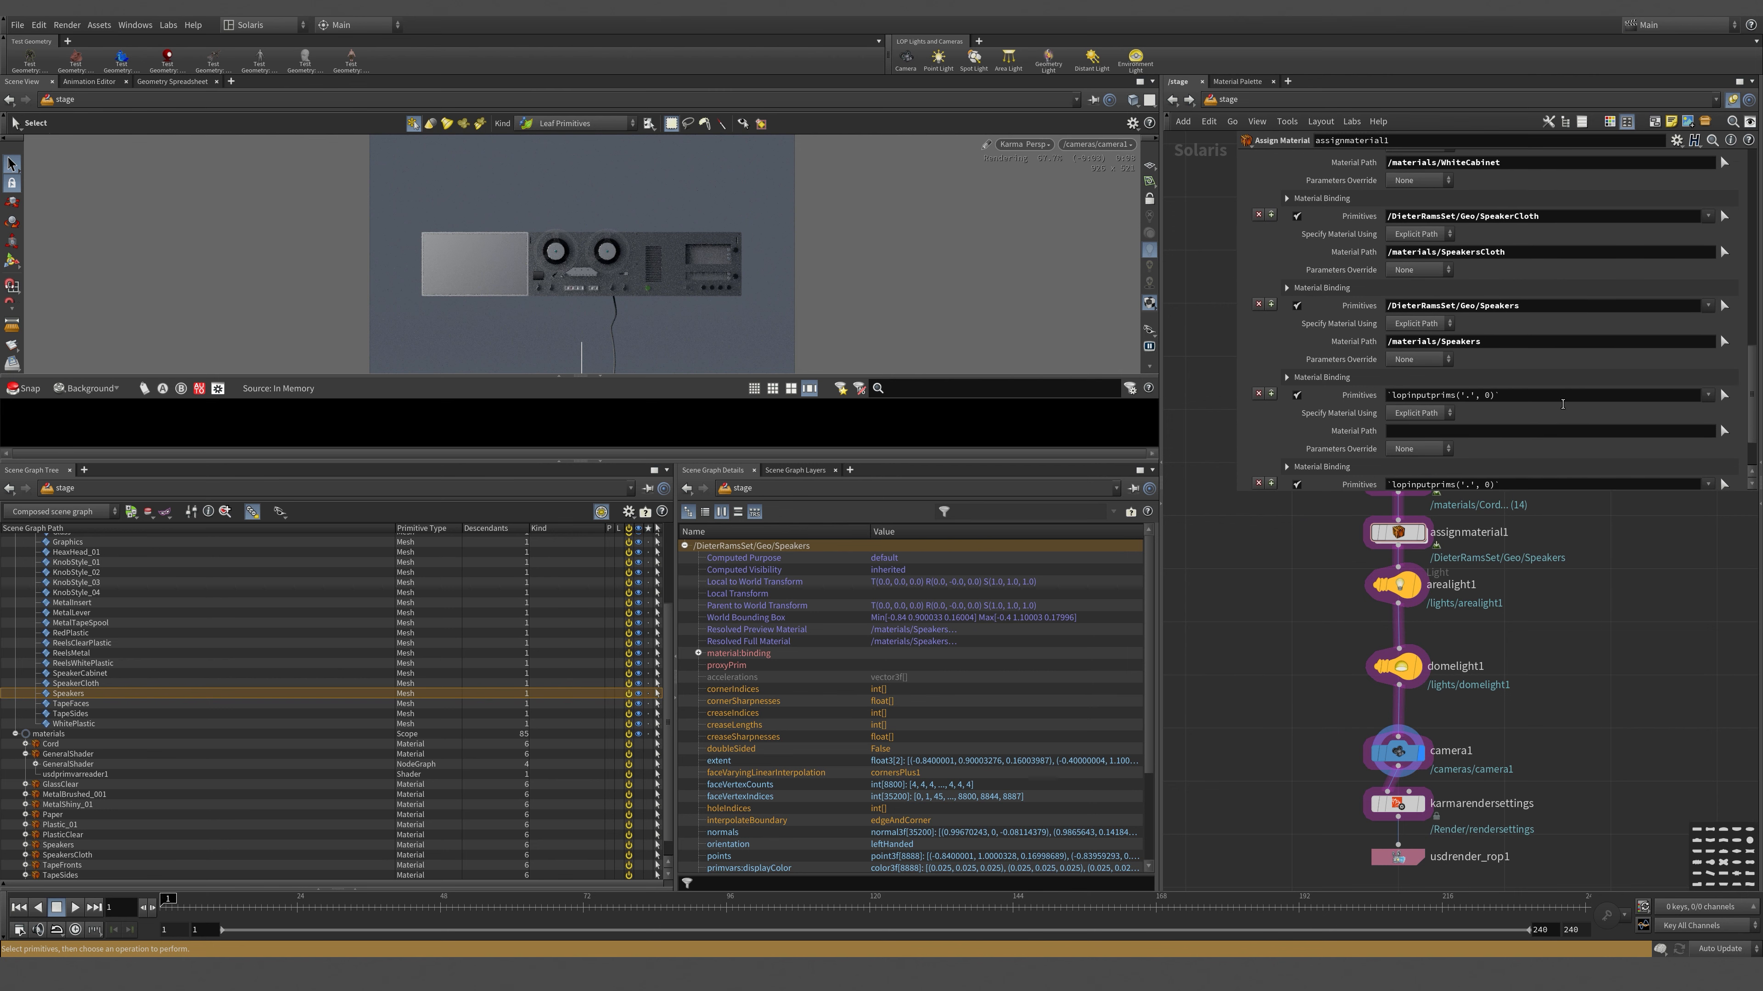
pyautogui.click(83, 704)
pyautogui.scroll(1, 278, 685)
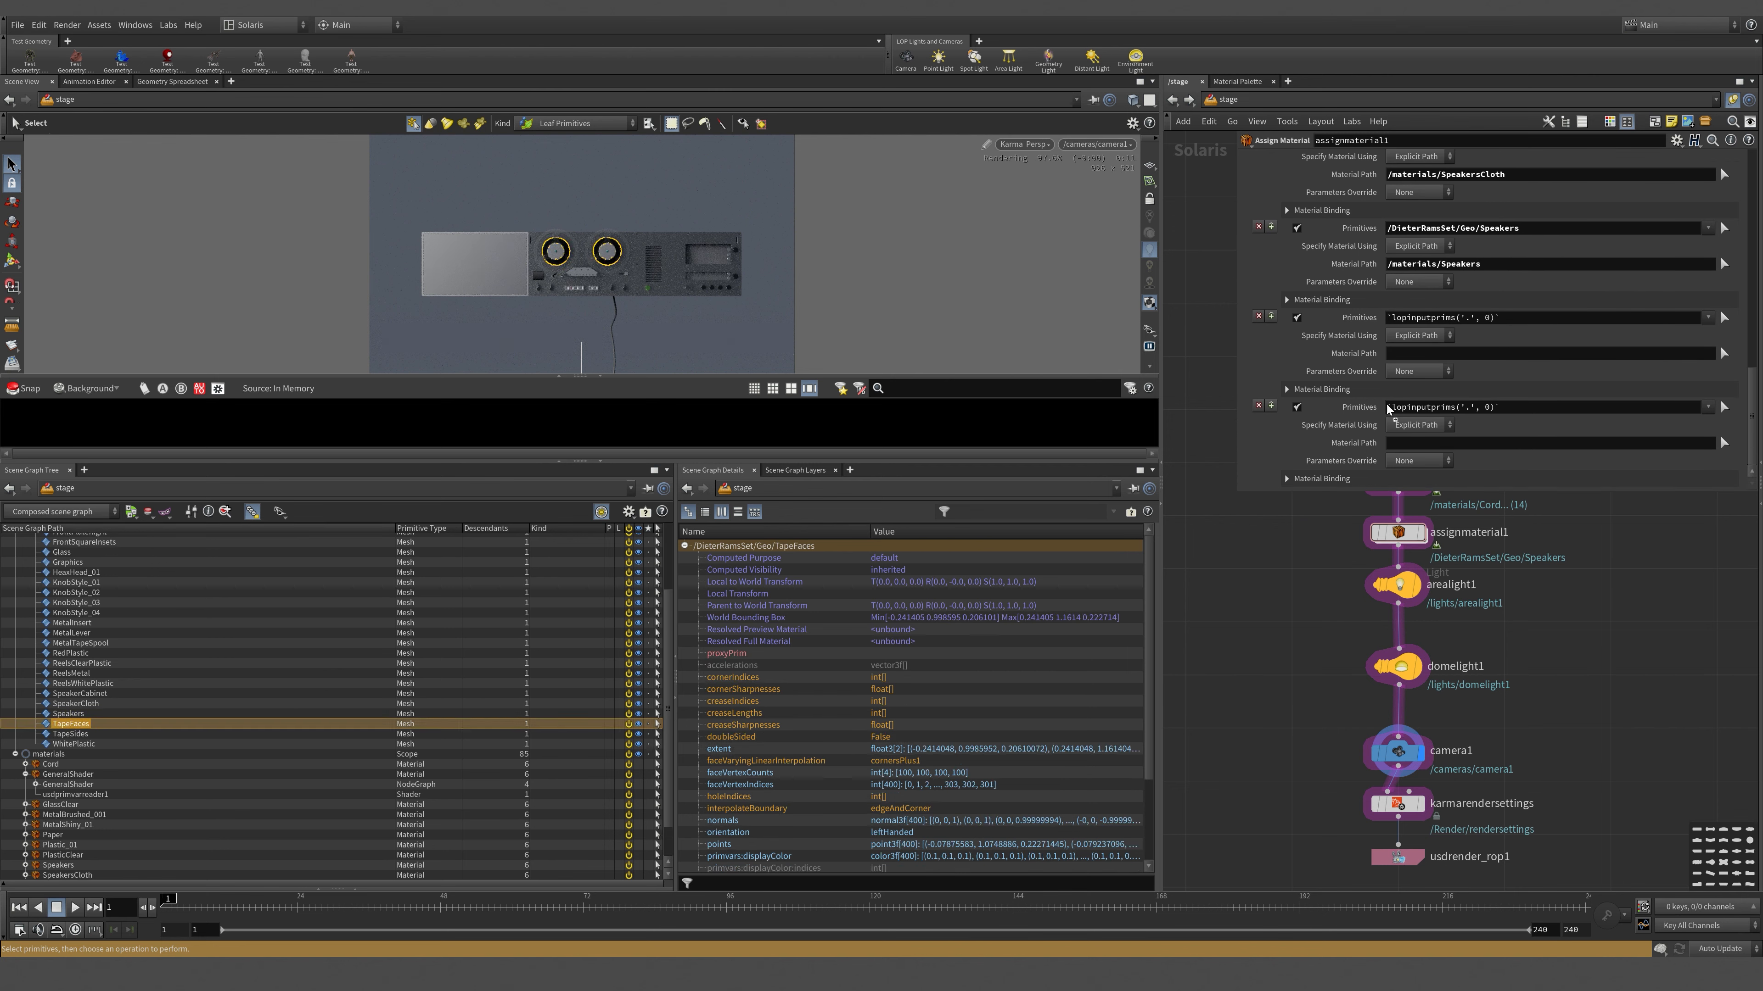
pyautogui.moveTo(1422, 407); pyautogui.dragTo(1423, 409)
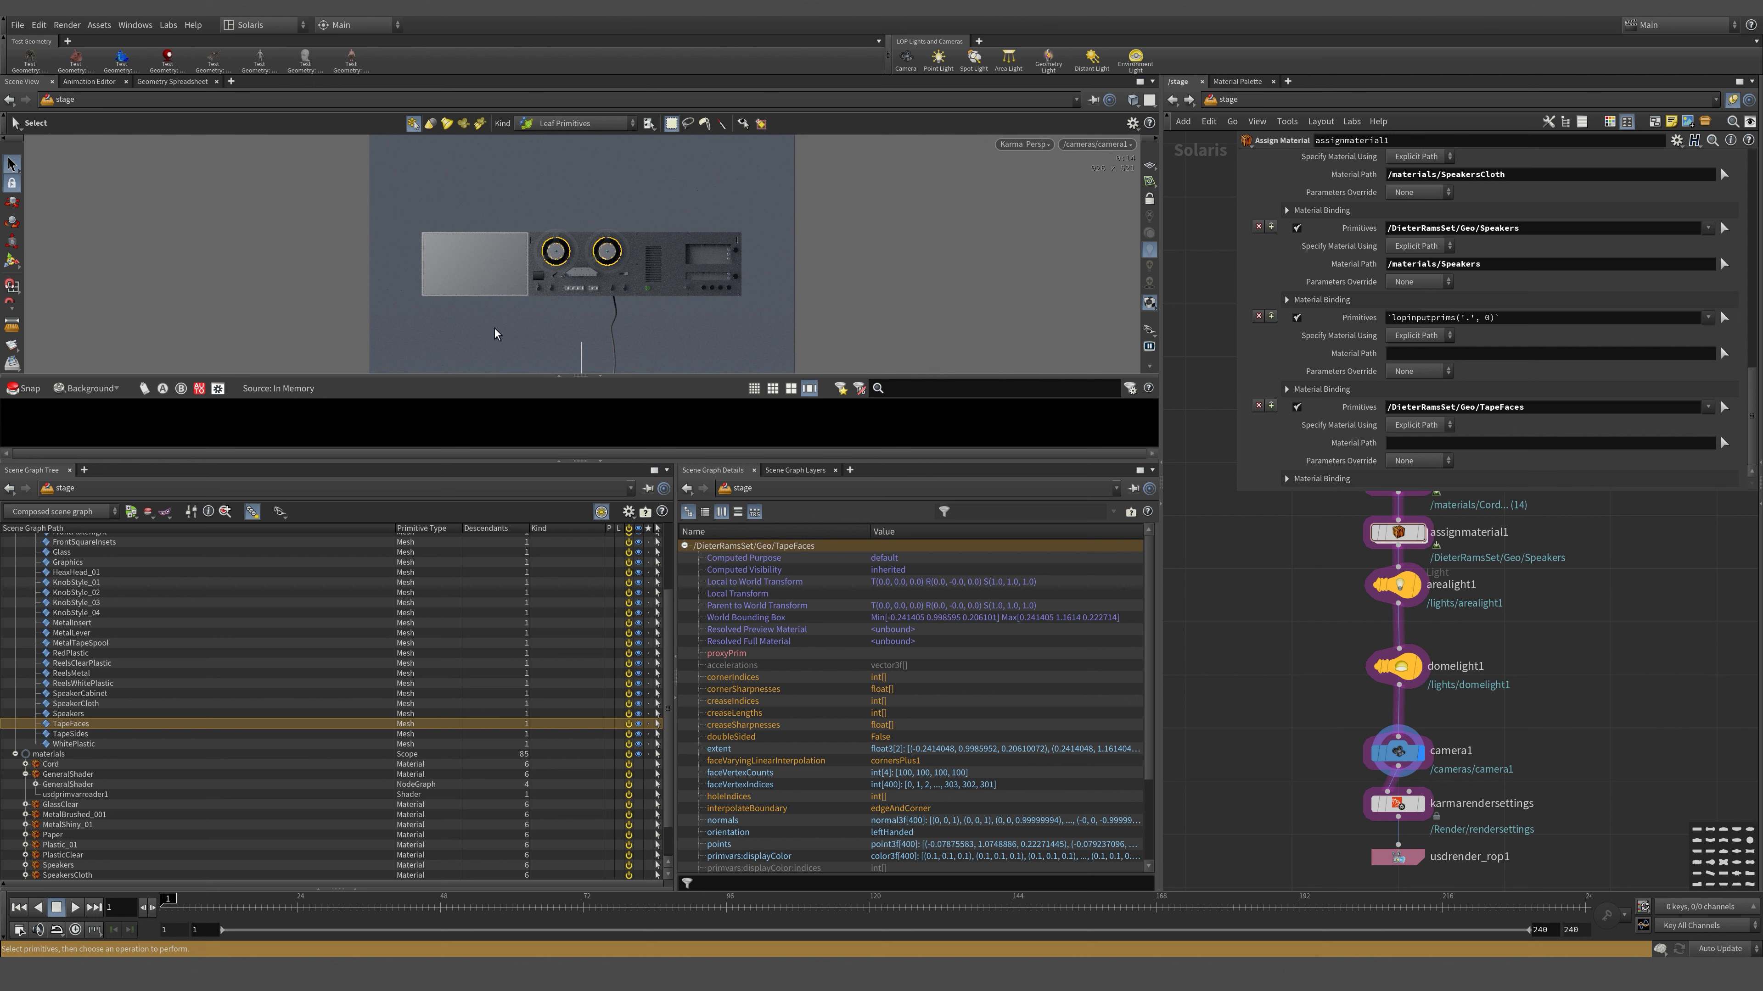
pyautogui.click(70, 734)
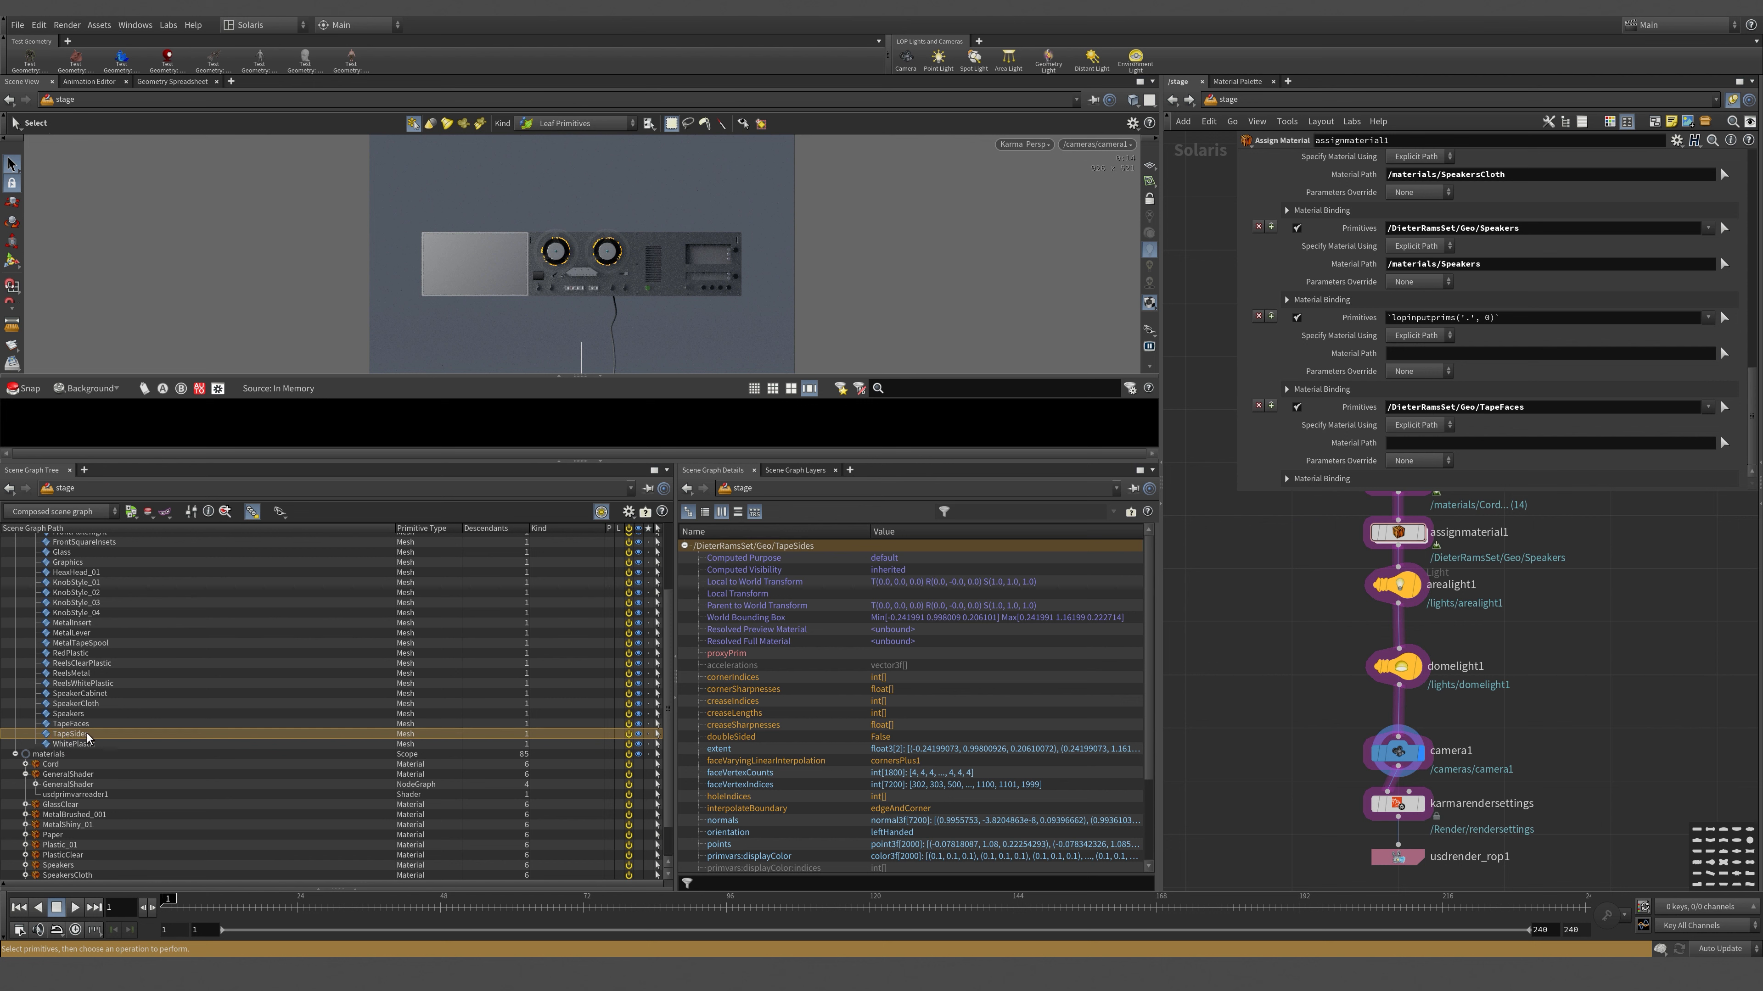
pyautogui.moveTo(70, 734); pyautogui.dragTo(1408, 319)
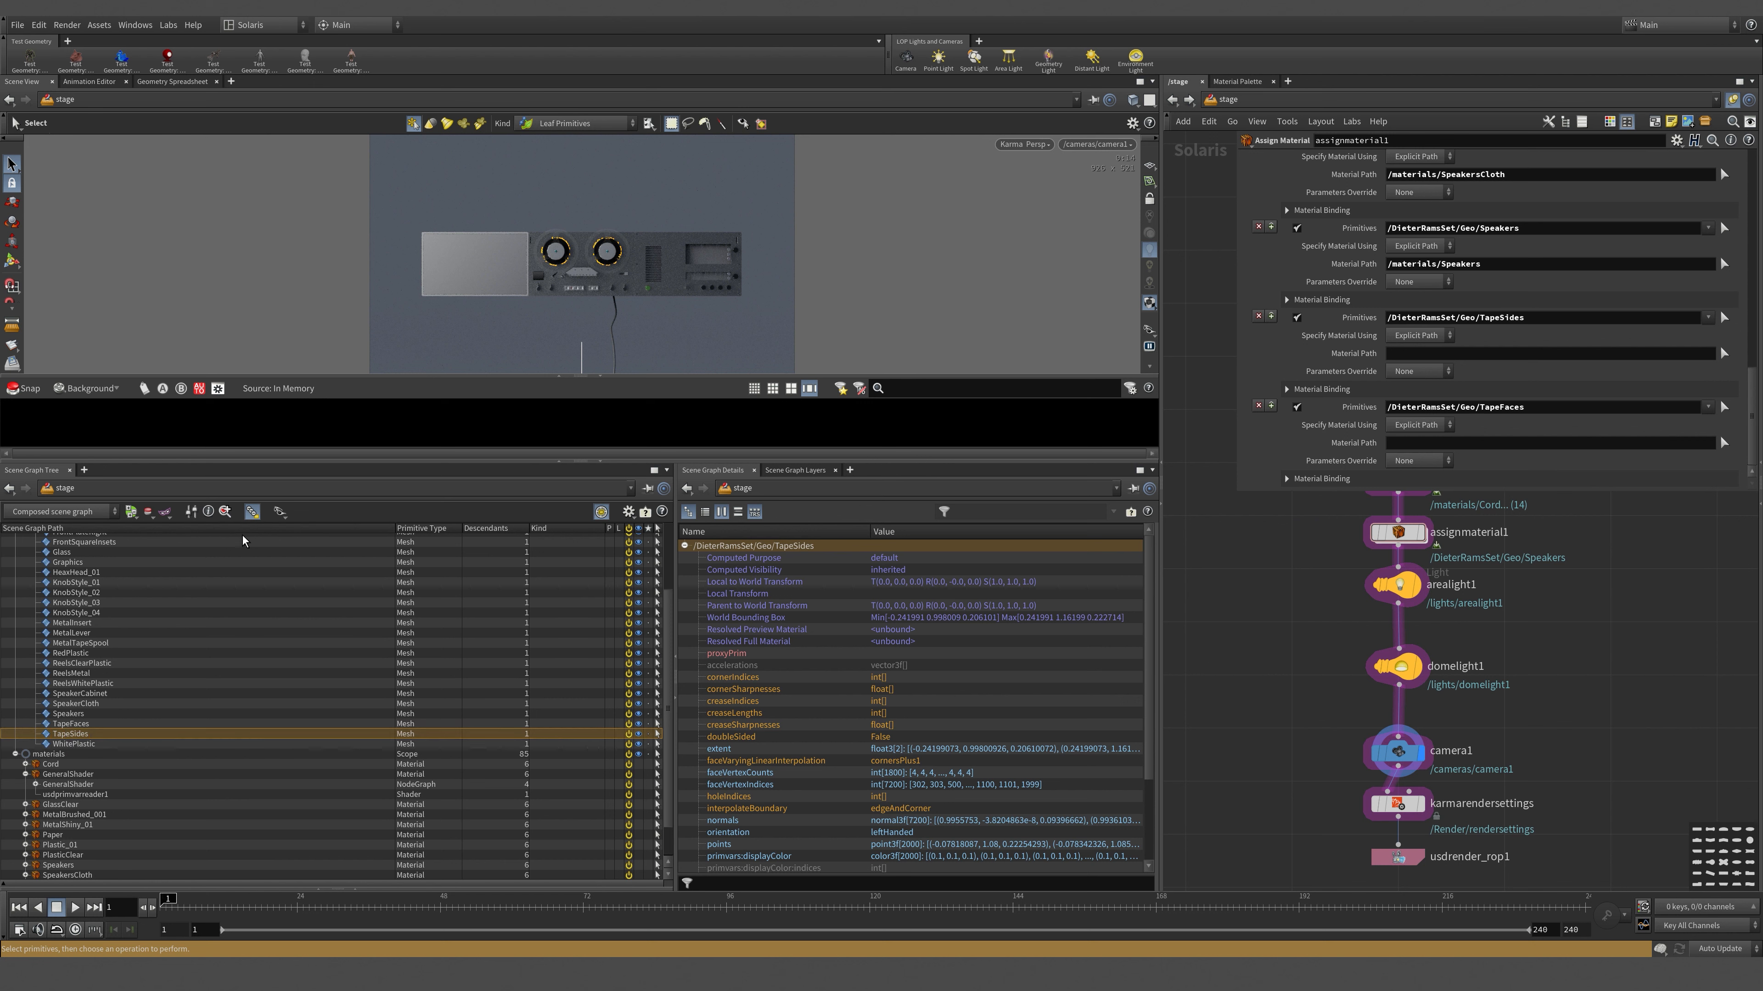
# - Set the material of the TapeSides assignment to TapeSides and that of the TapeFaces assignment to TapeFronts
pyautogui.scroll(-2, 361, 836)
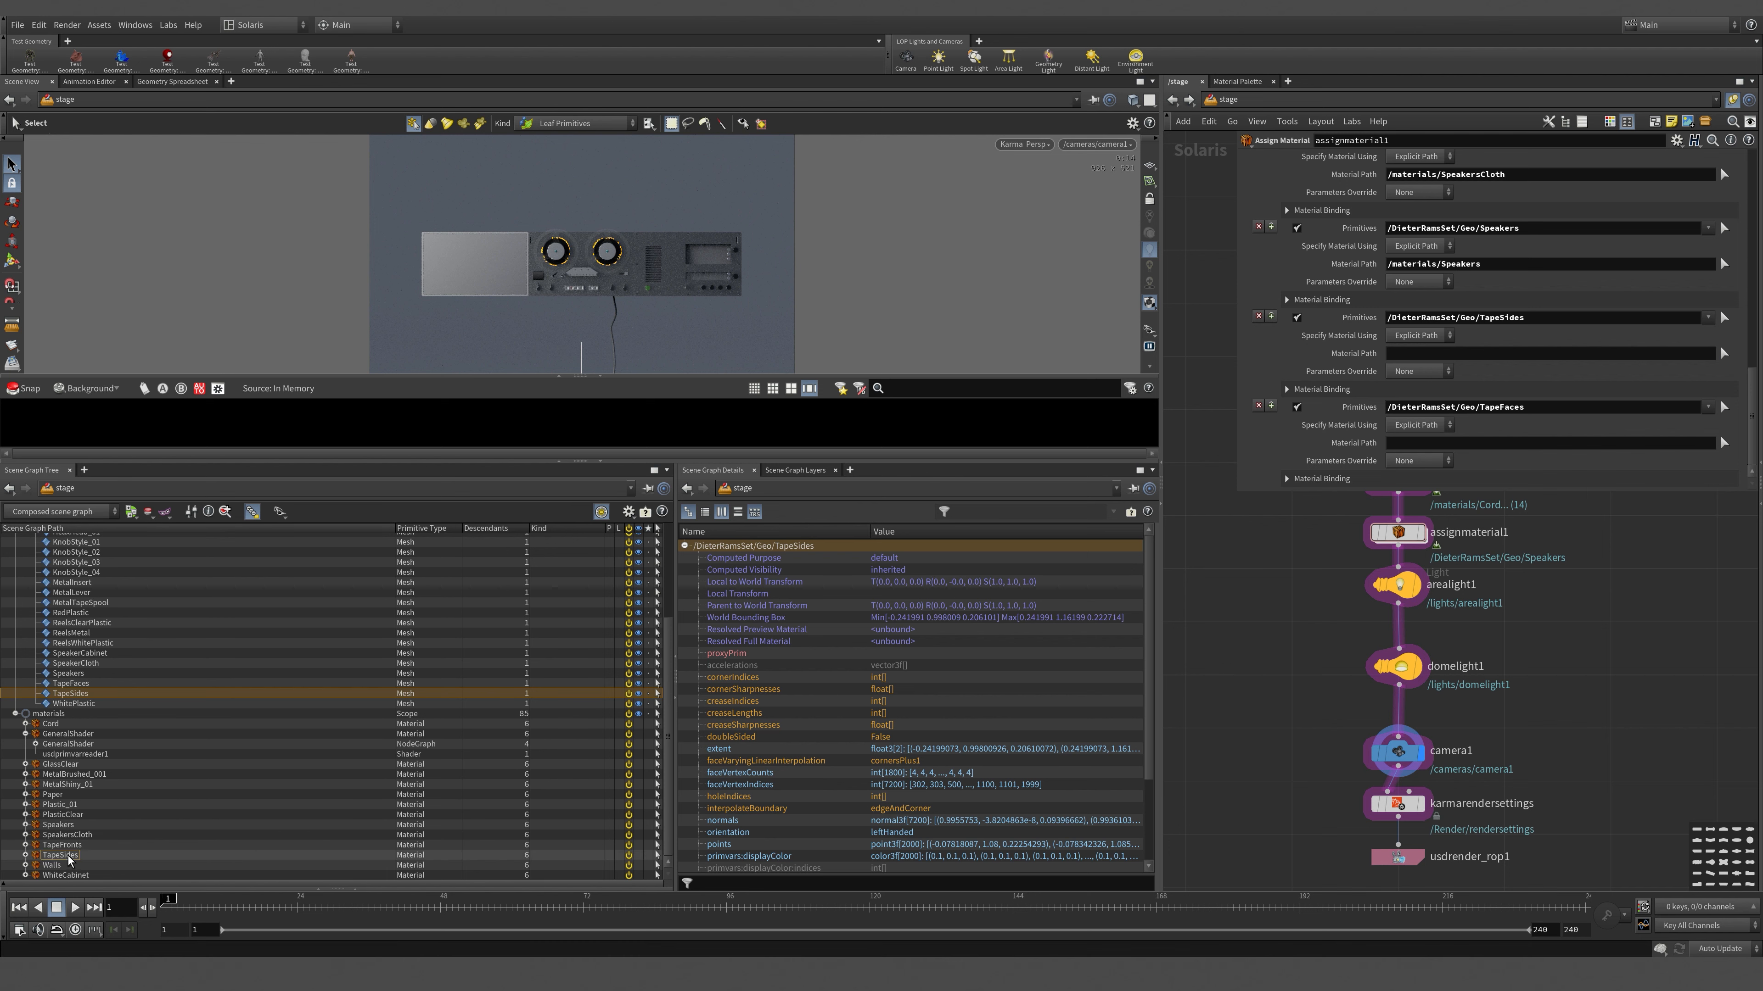
pyautogui.moveTo(69, 861); pyautogui.dragTo(1467, 354)
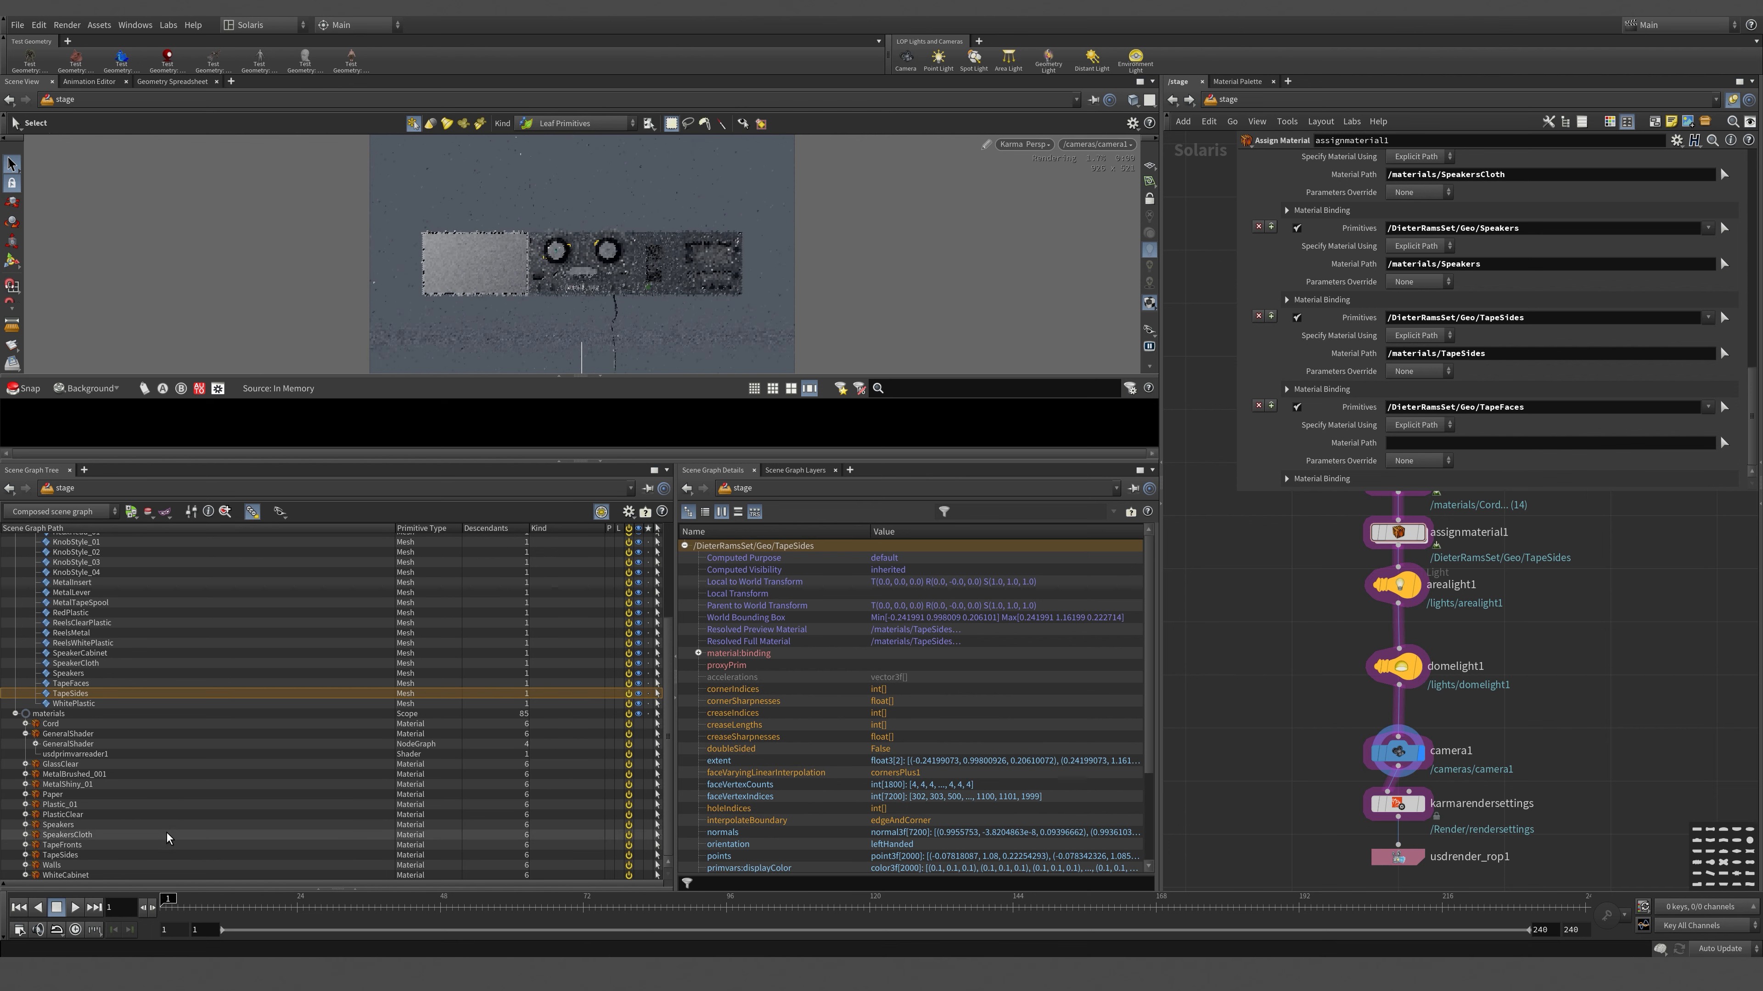
pyautogui.moveTo(61, 845); pyautogui.dragTo(1415, 443)
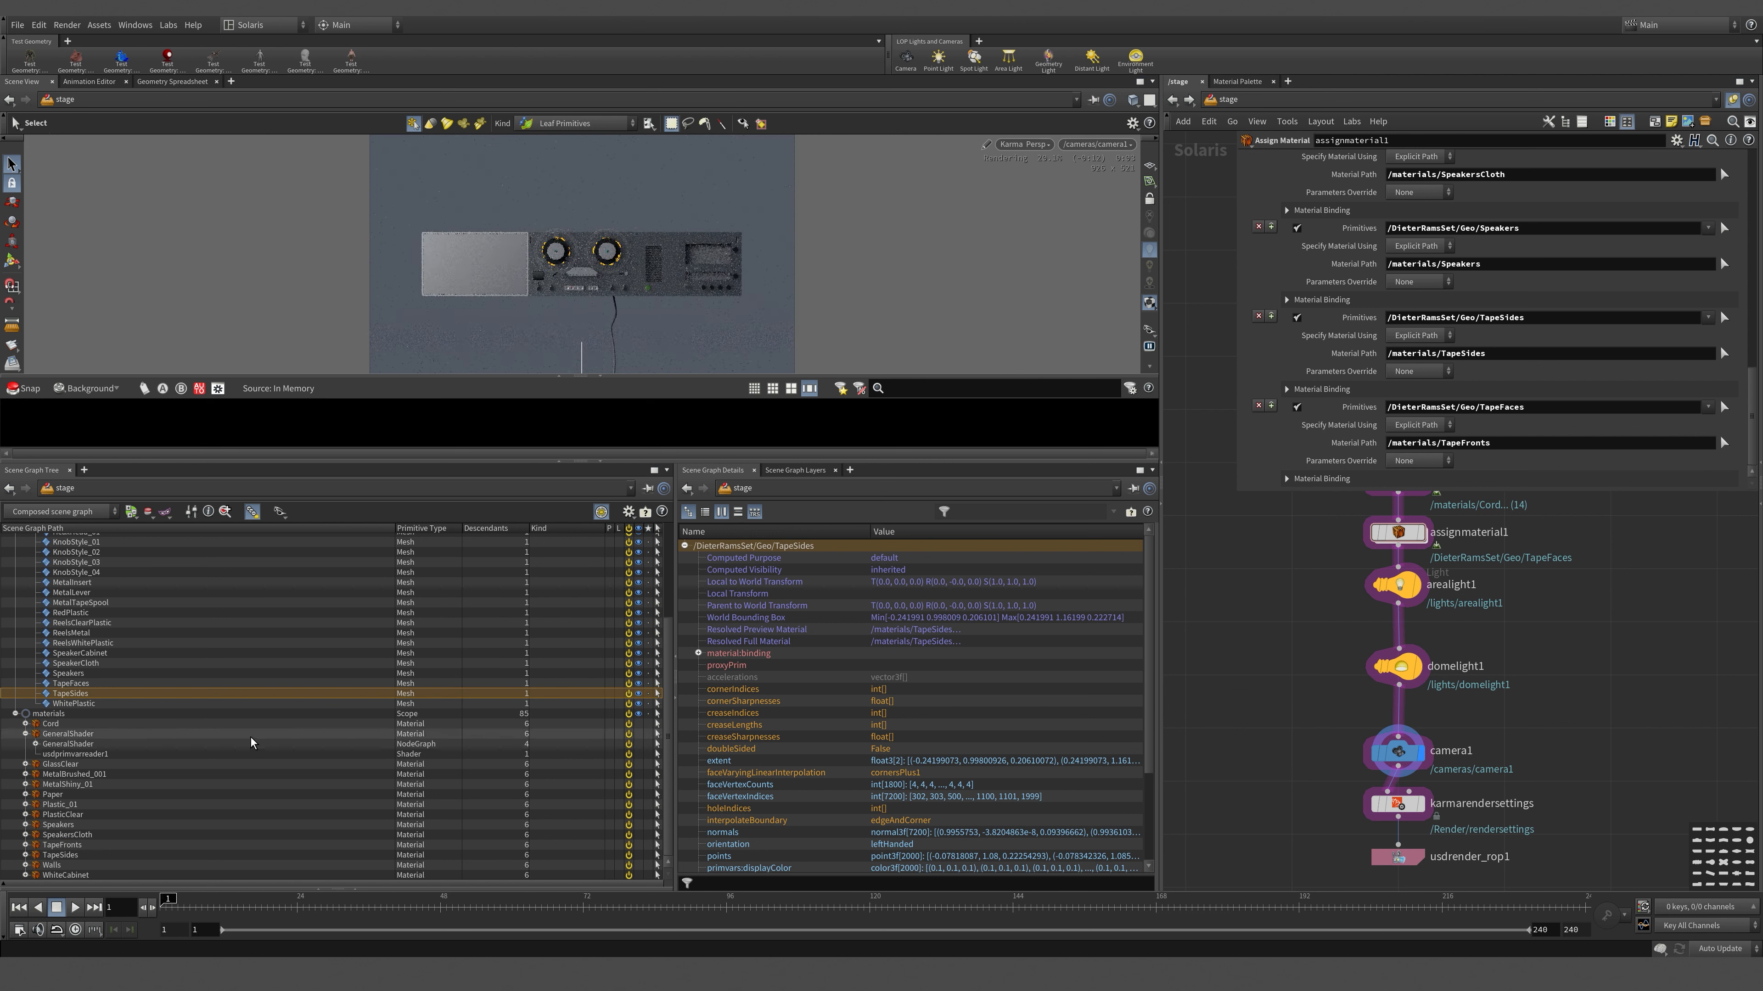
# - Jump from sopimport1 to its source geometry network and locate the node branch ending in WallOut
pyautogui.scroll(4, 250, 737)
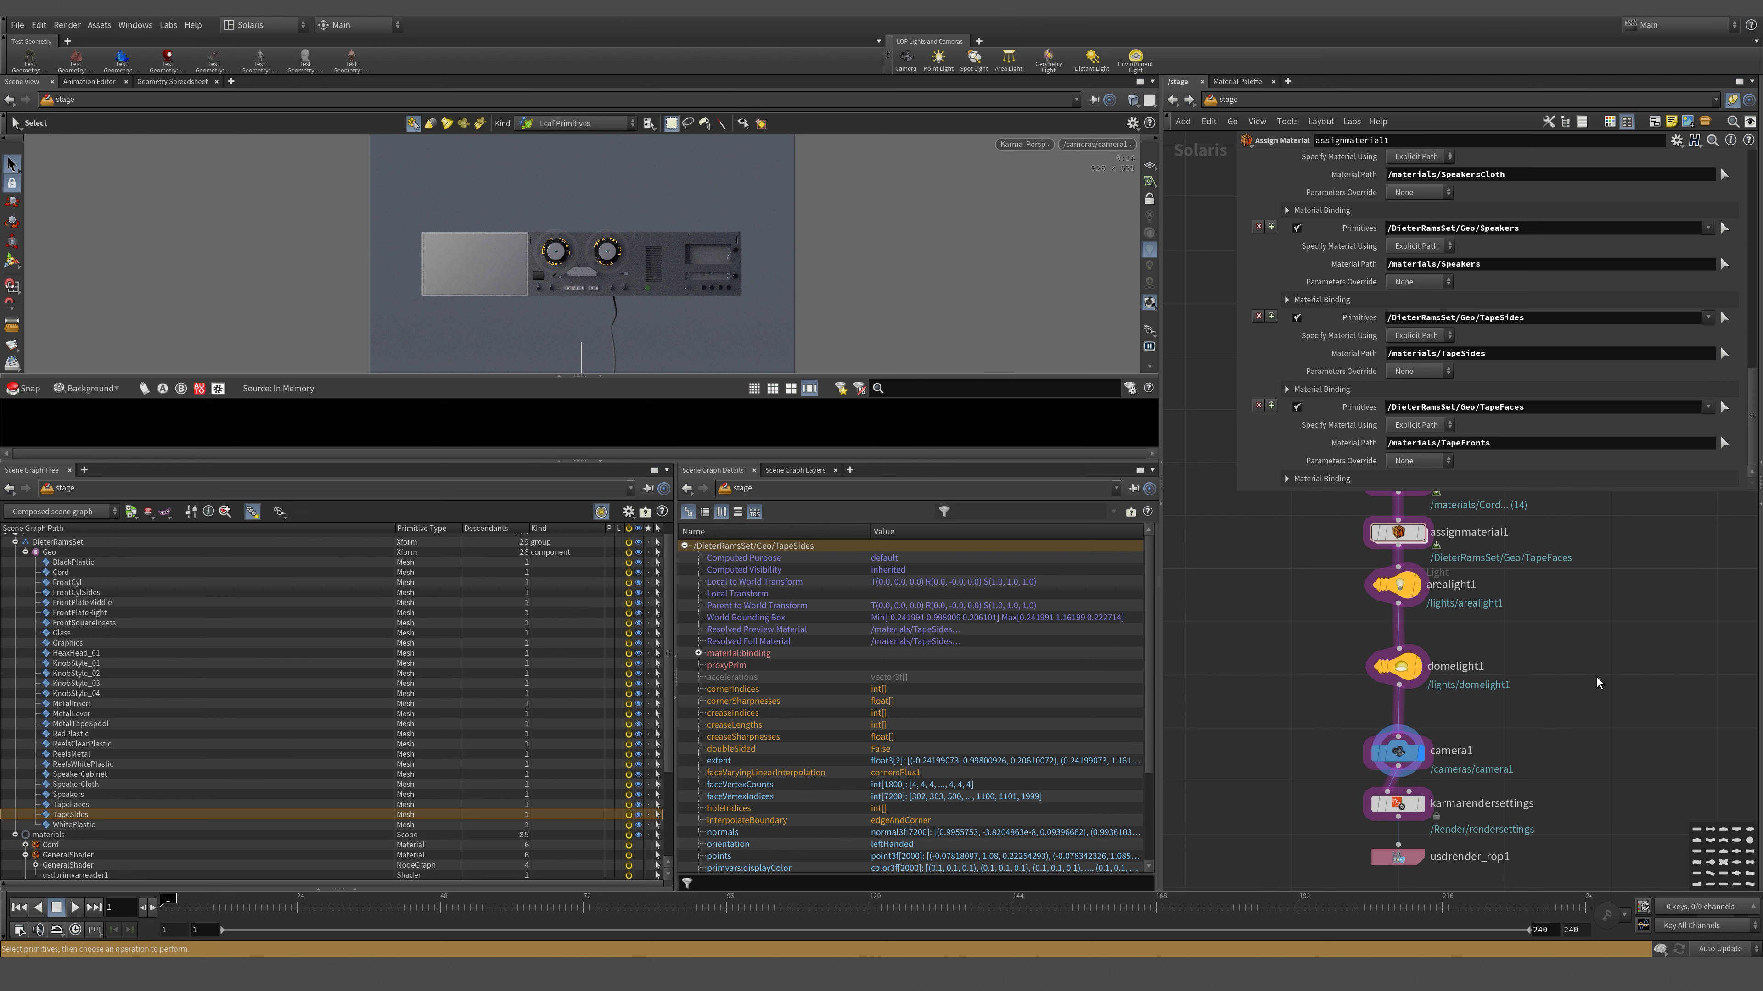
pyautogui.scroll(-6, 1606, 695)
pyautogui.click(1541, 631)
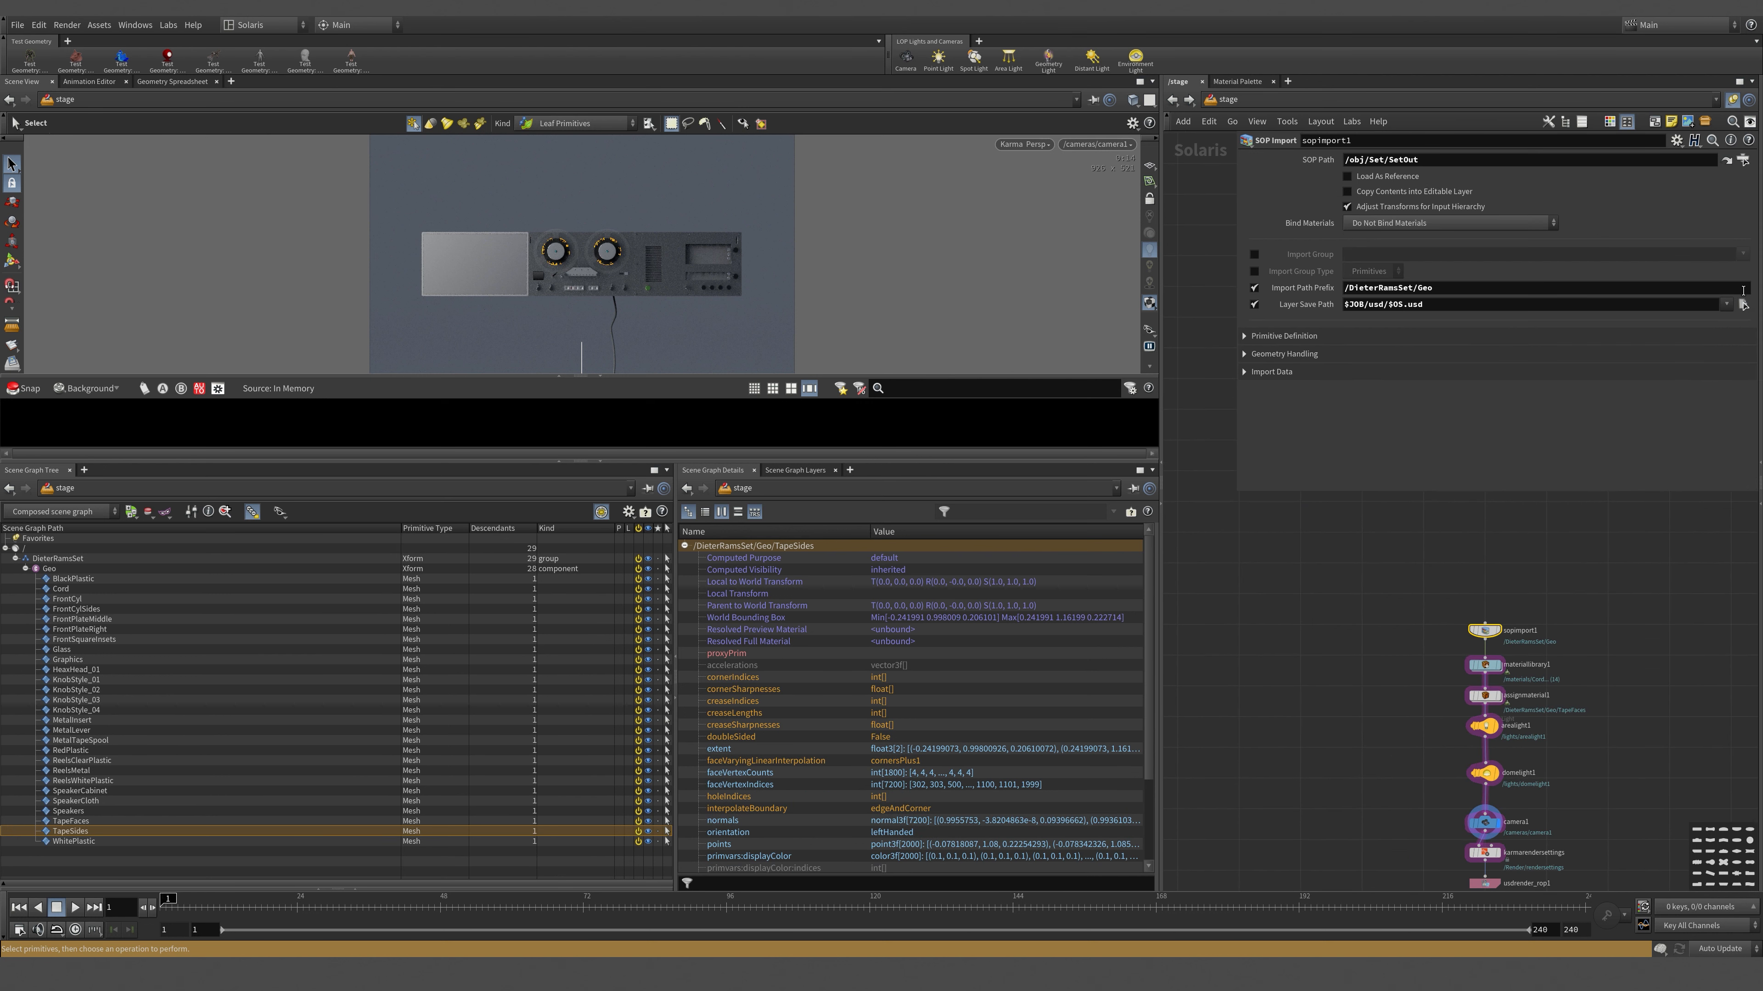
pyautogui.click(1727, 160)
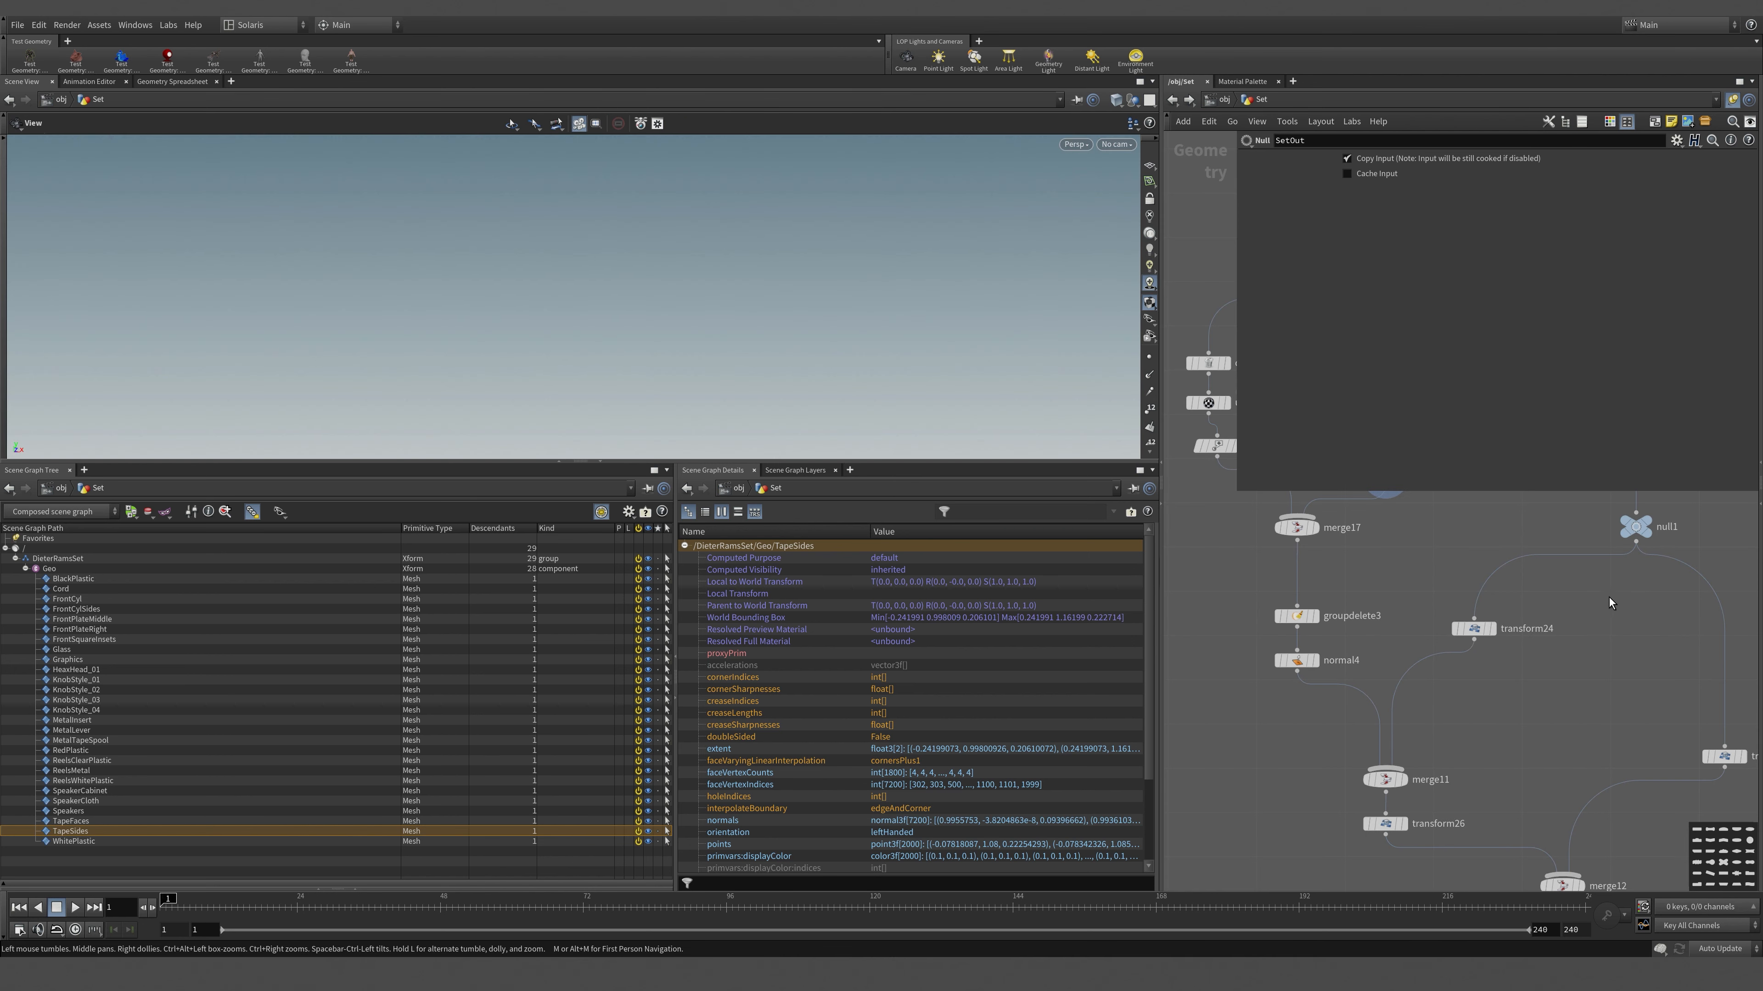
pyautogui.press('p')
pyautogui.scroll(-8, 1606, 594)
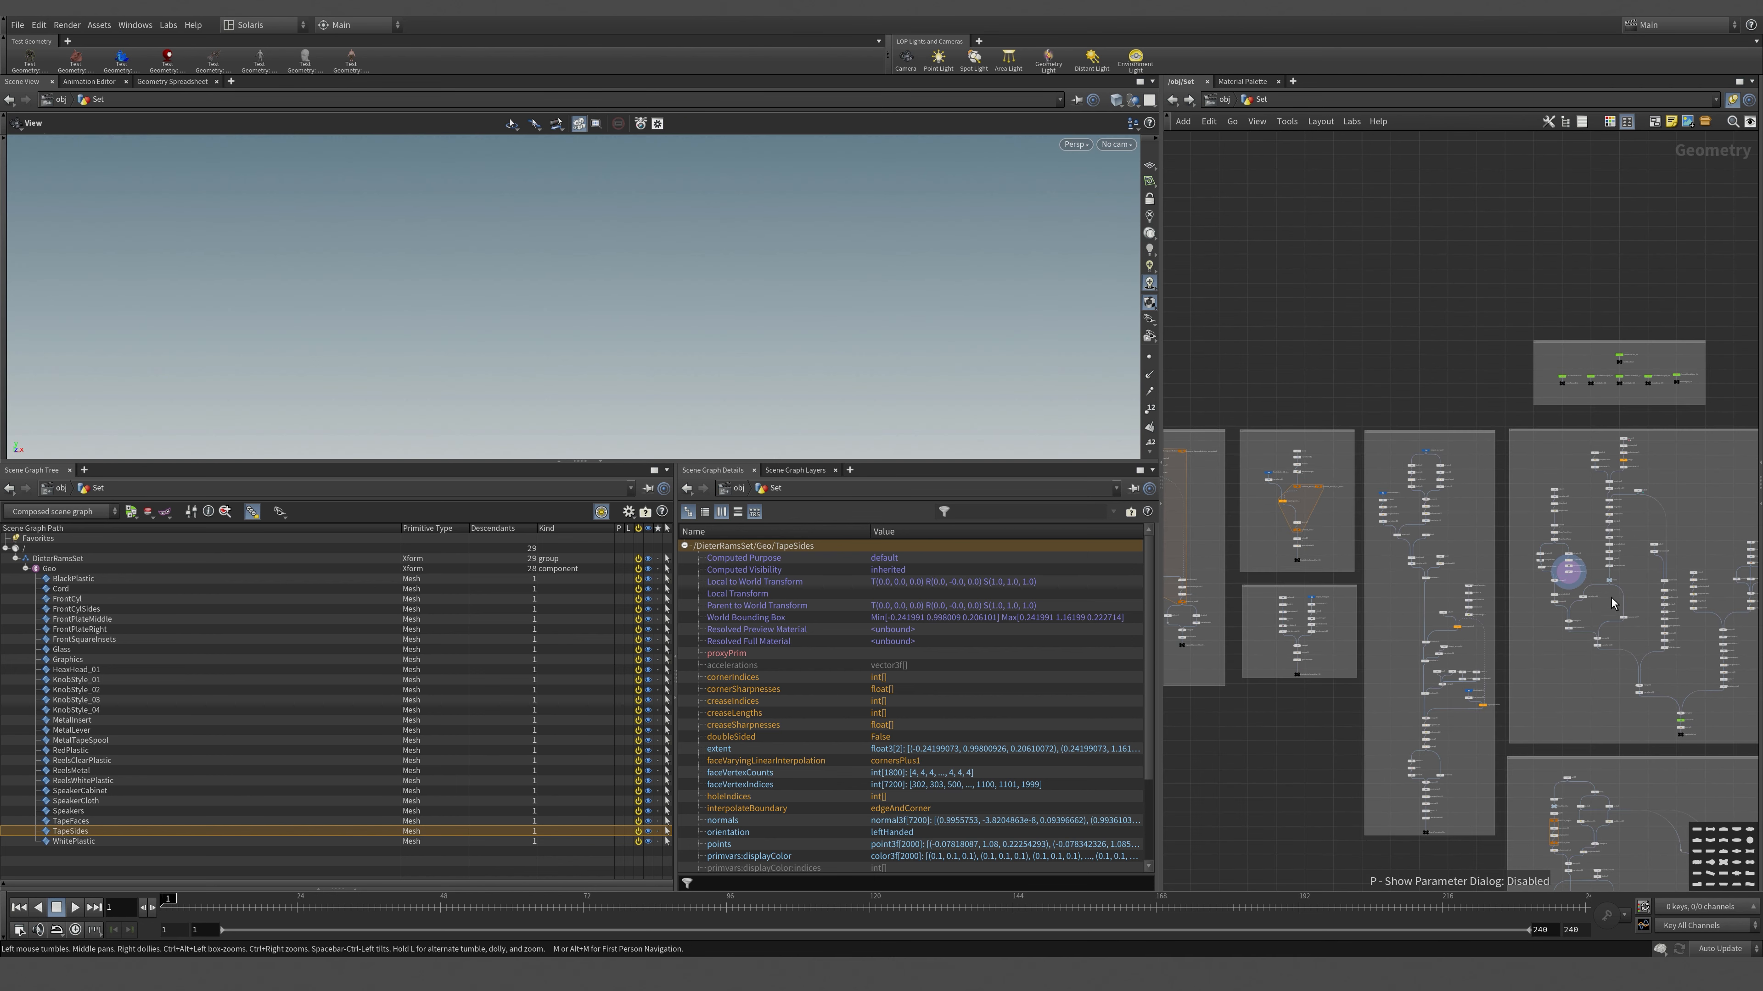
pyautogui.moveTo(1614, 778); pyautogui.dragTo(1506, 235, button='middle')
pyautogui.moveTo(1629, 654); pyautogui.dragTo(1612, 649, button='middle')
pyautogui.scroll(8, 1691, 526)
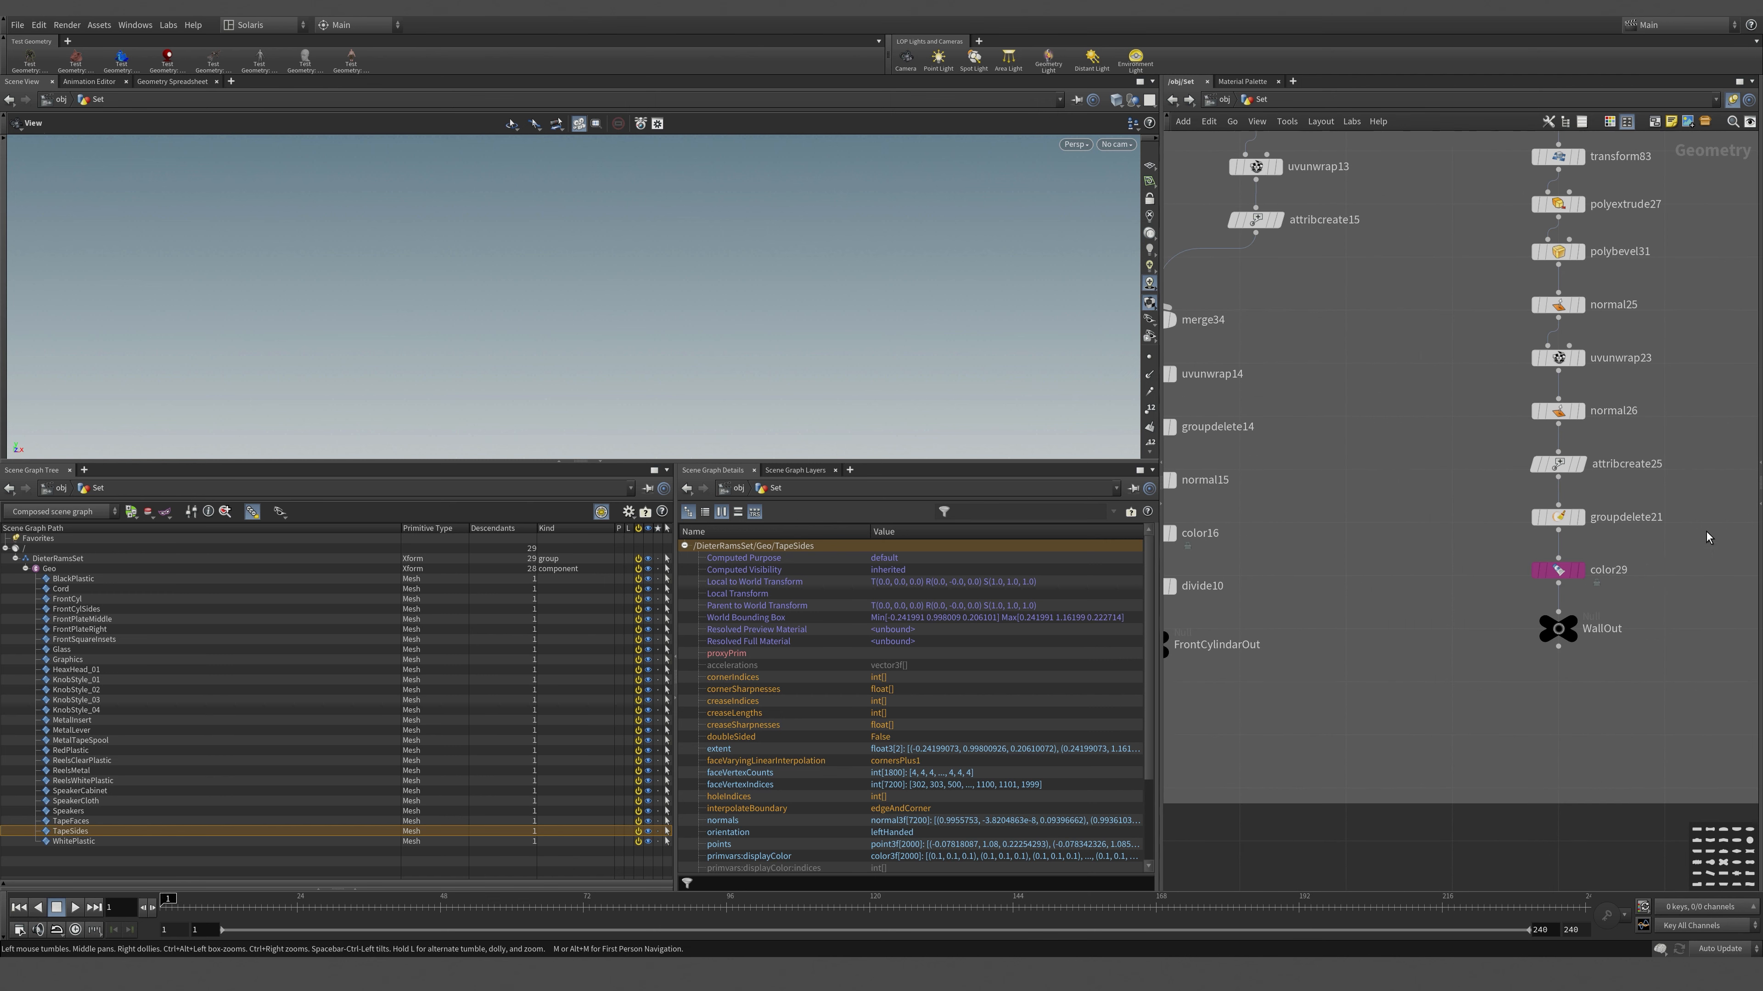
# - Set the name attribute's string value in attribcreate25 of the wall branch to Walls
pyautogui.click(1560, 463)
pyautogui.press('p')
pyautogui.click(1471, 333)
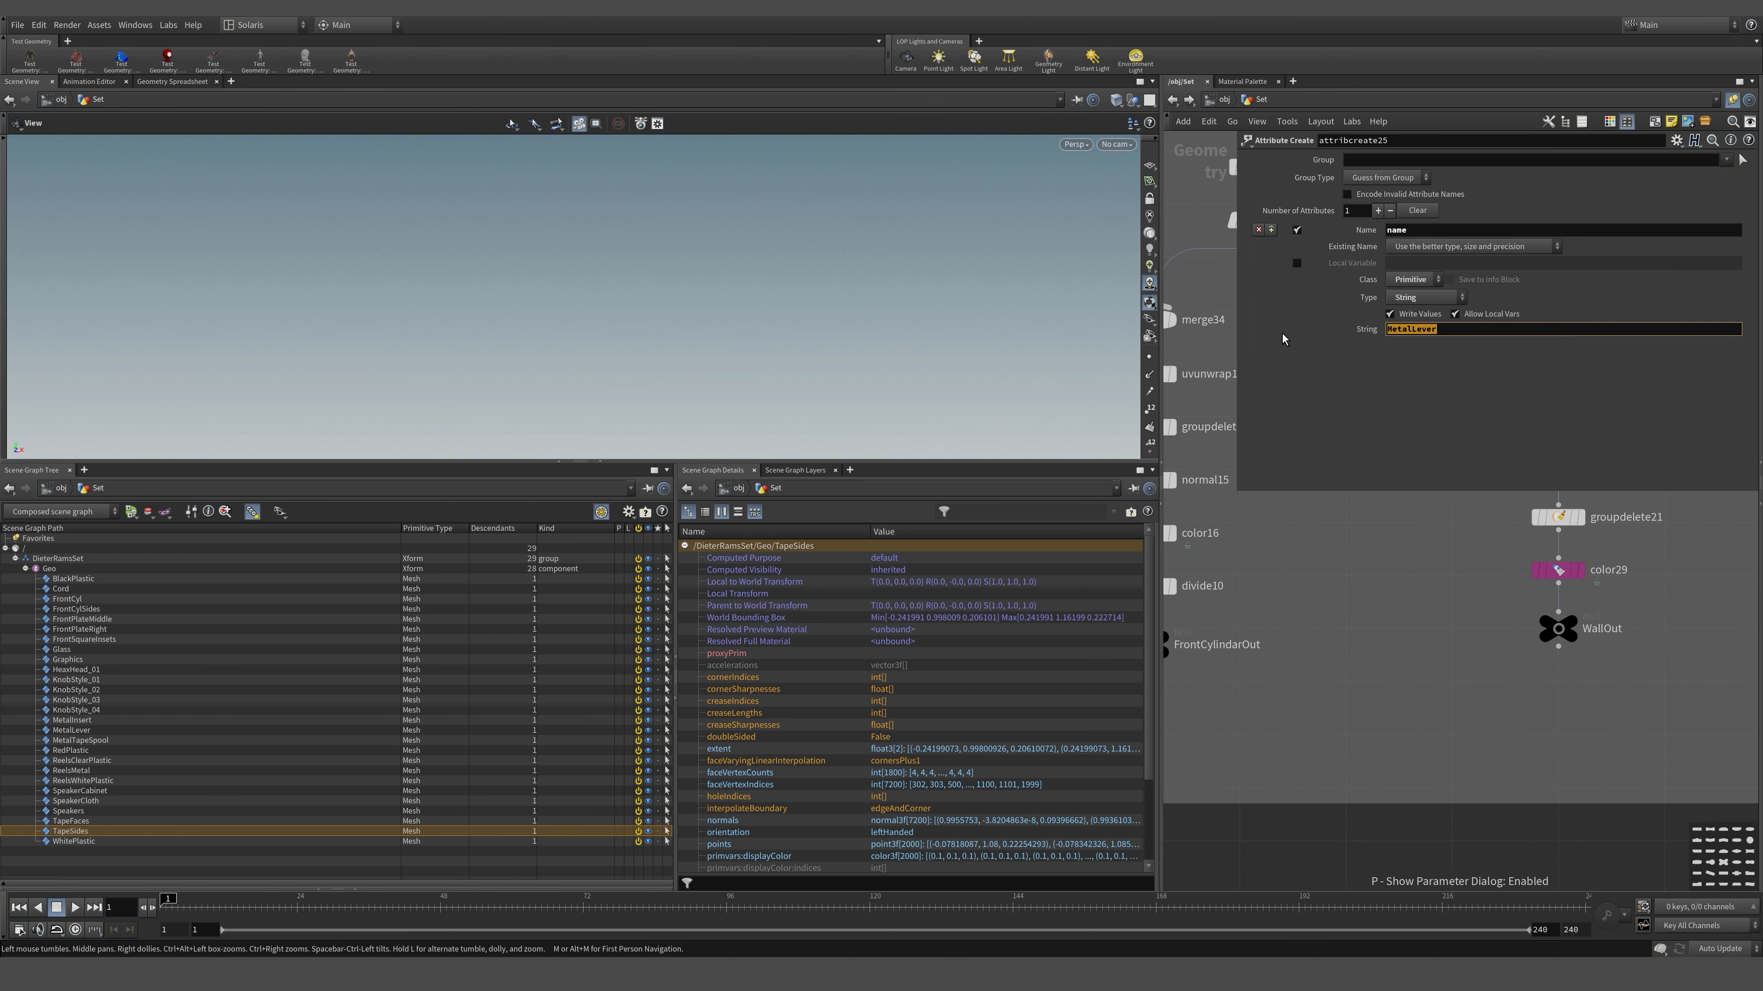
pyautogui.write('Walls')
pyautogui.press('Return')
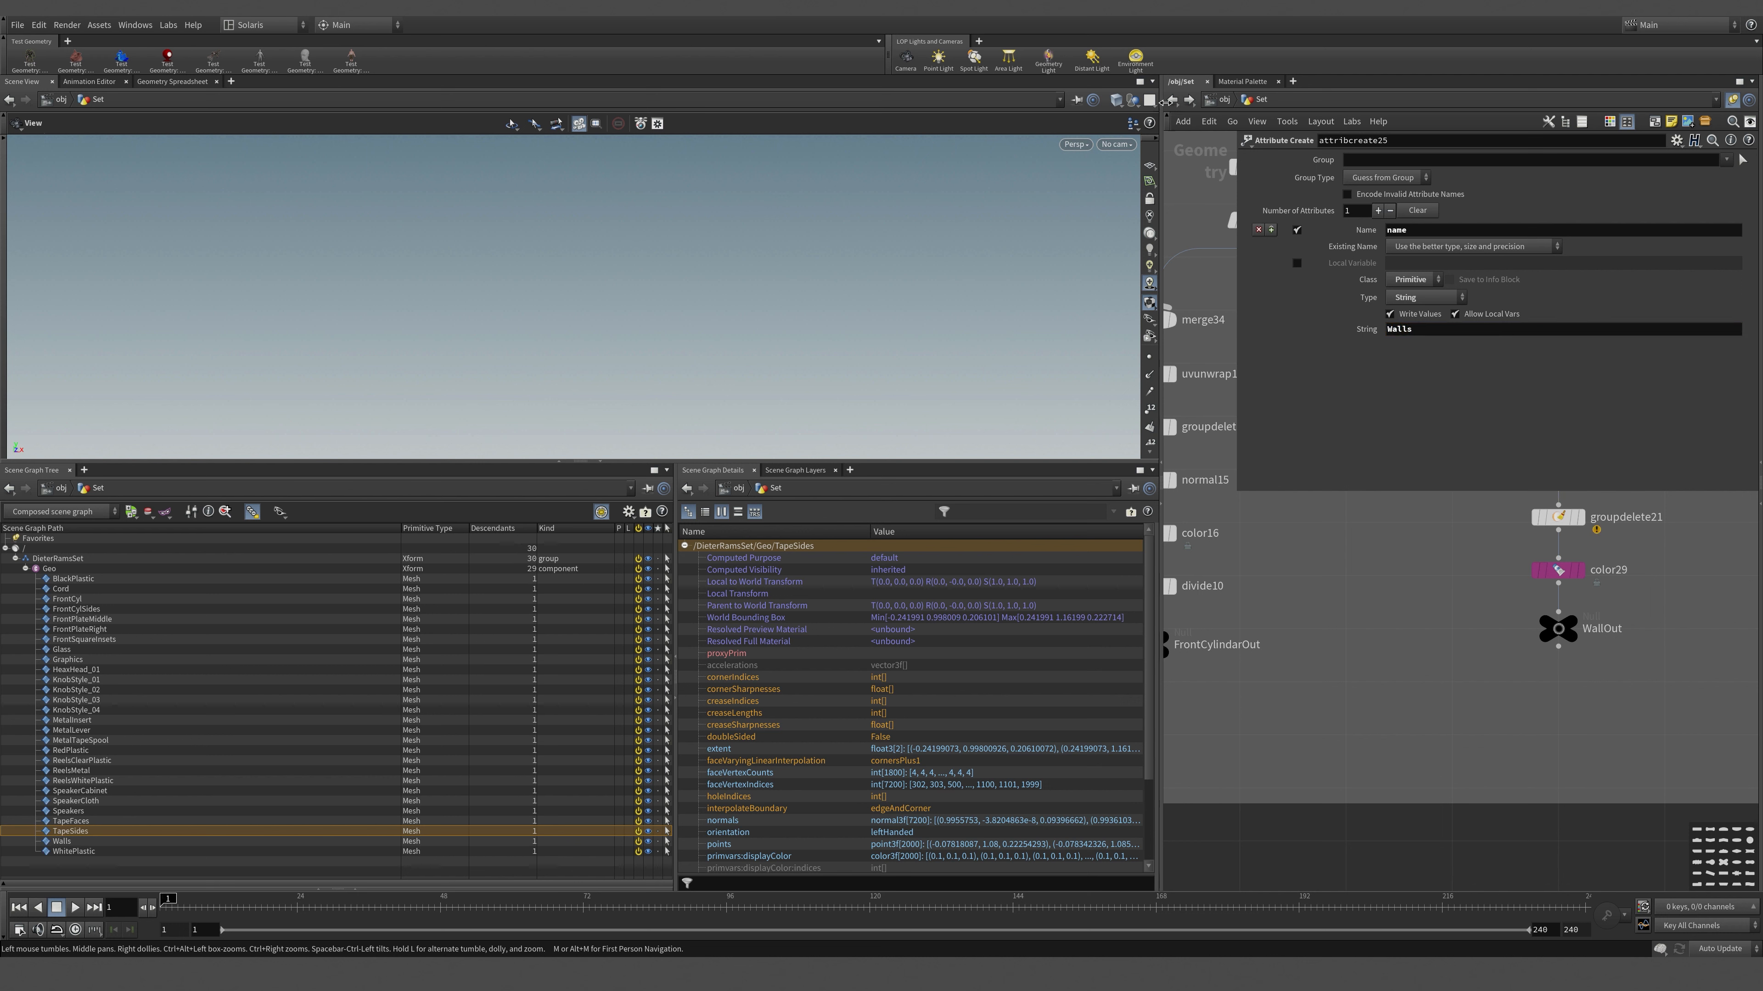
# - Return to the stage network and raise the number of materials in assignmaterial1 to 13
pyautogui.click(1173, 101)
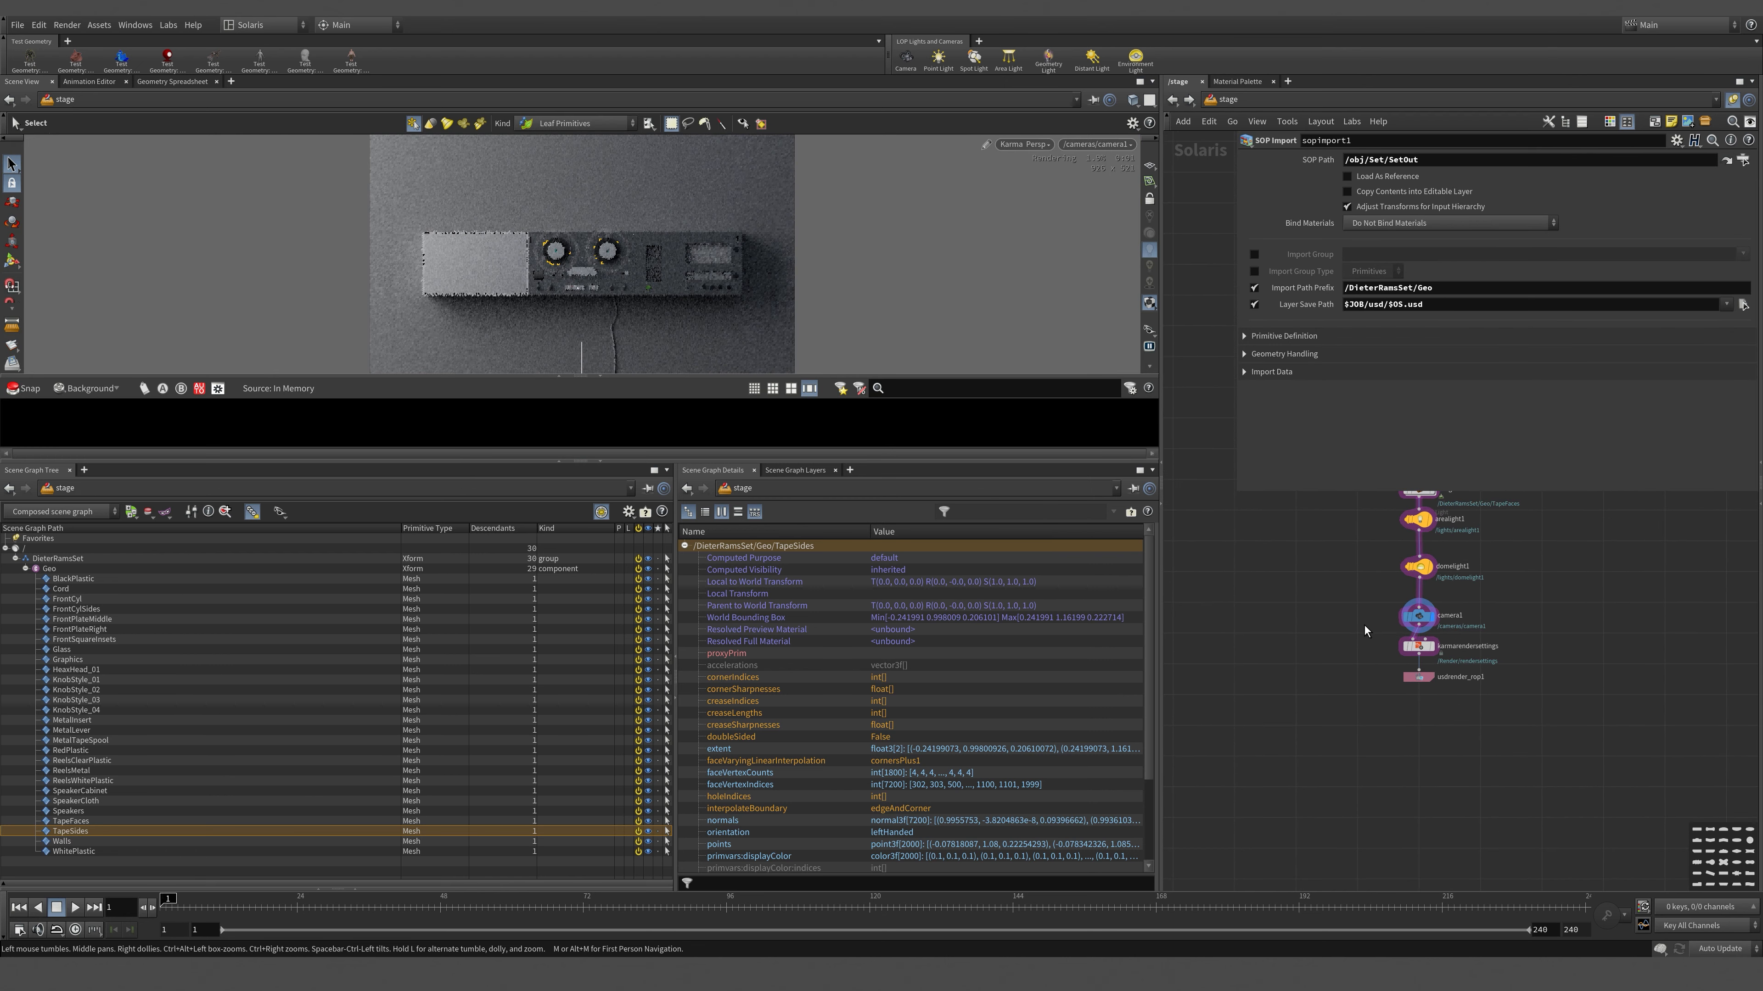
pyautogui.moveTo(1369, 655); pyautogui.dragTo(1293, 955, button='middle')
pyautogui.click(1412, 658)
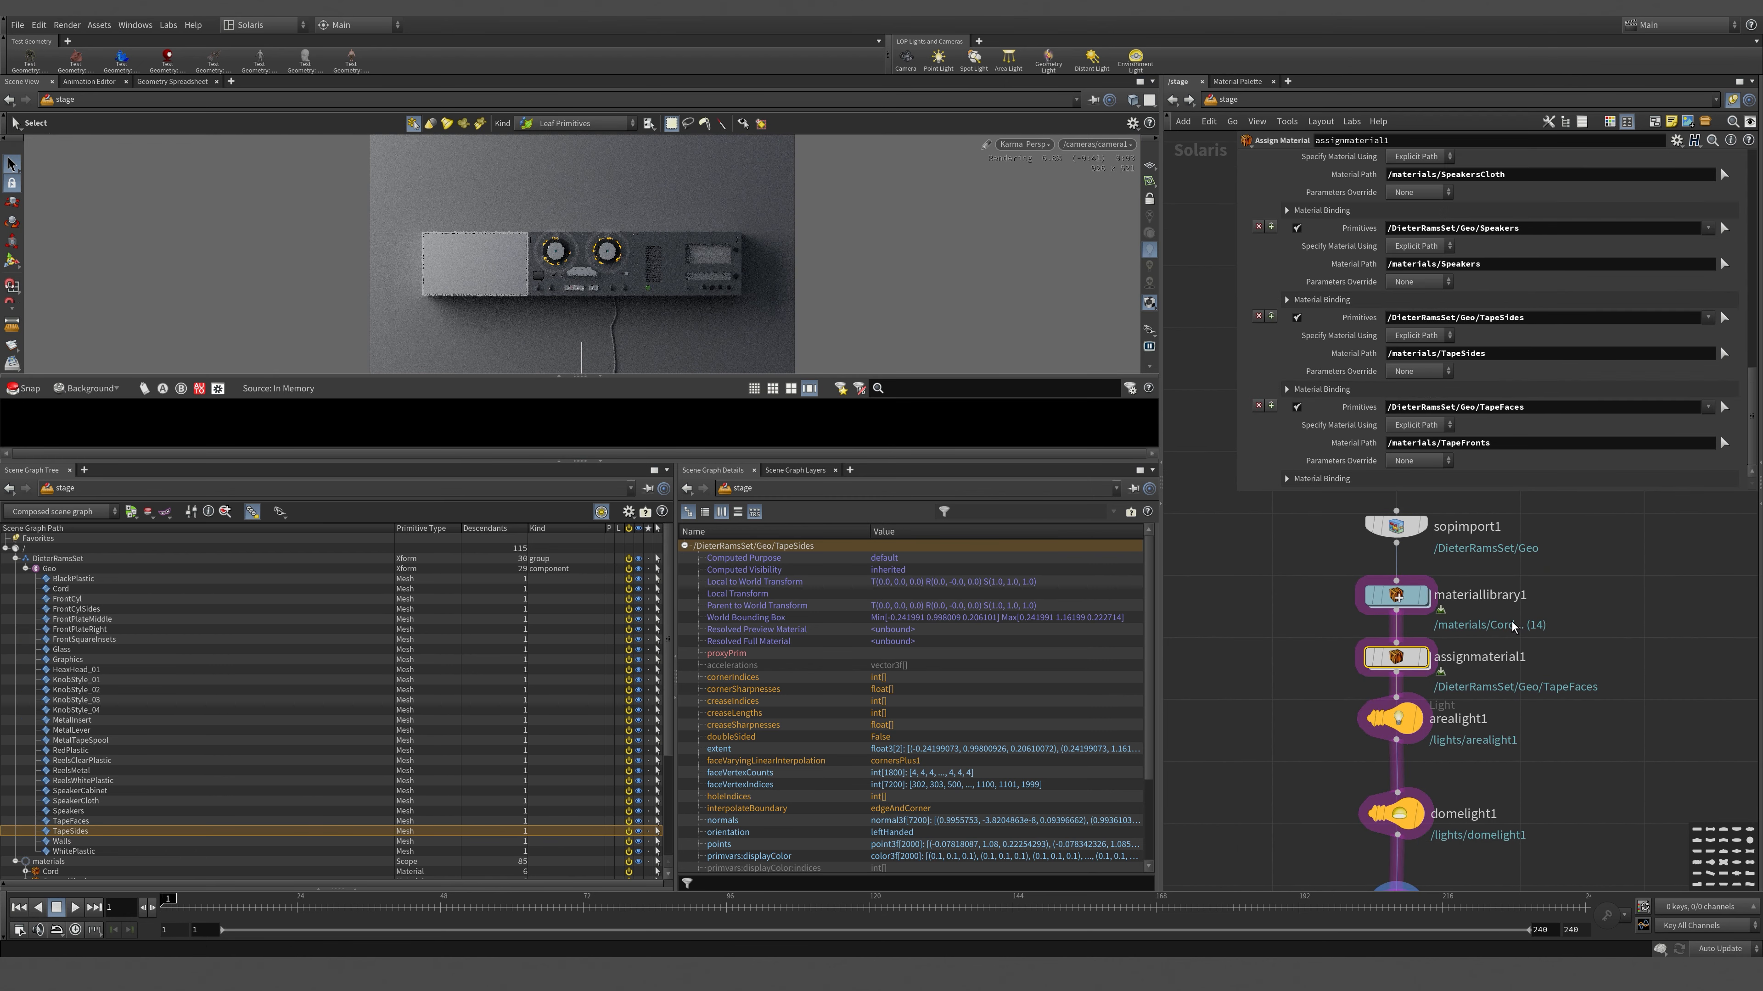
pyautogui.scroll(10, 1577, 237)
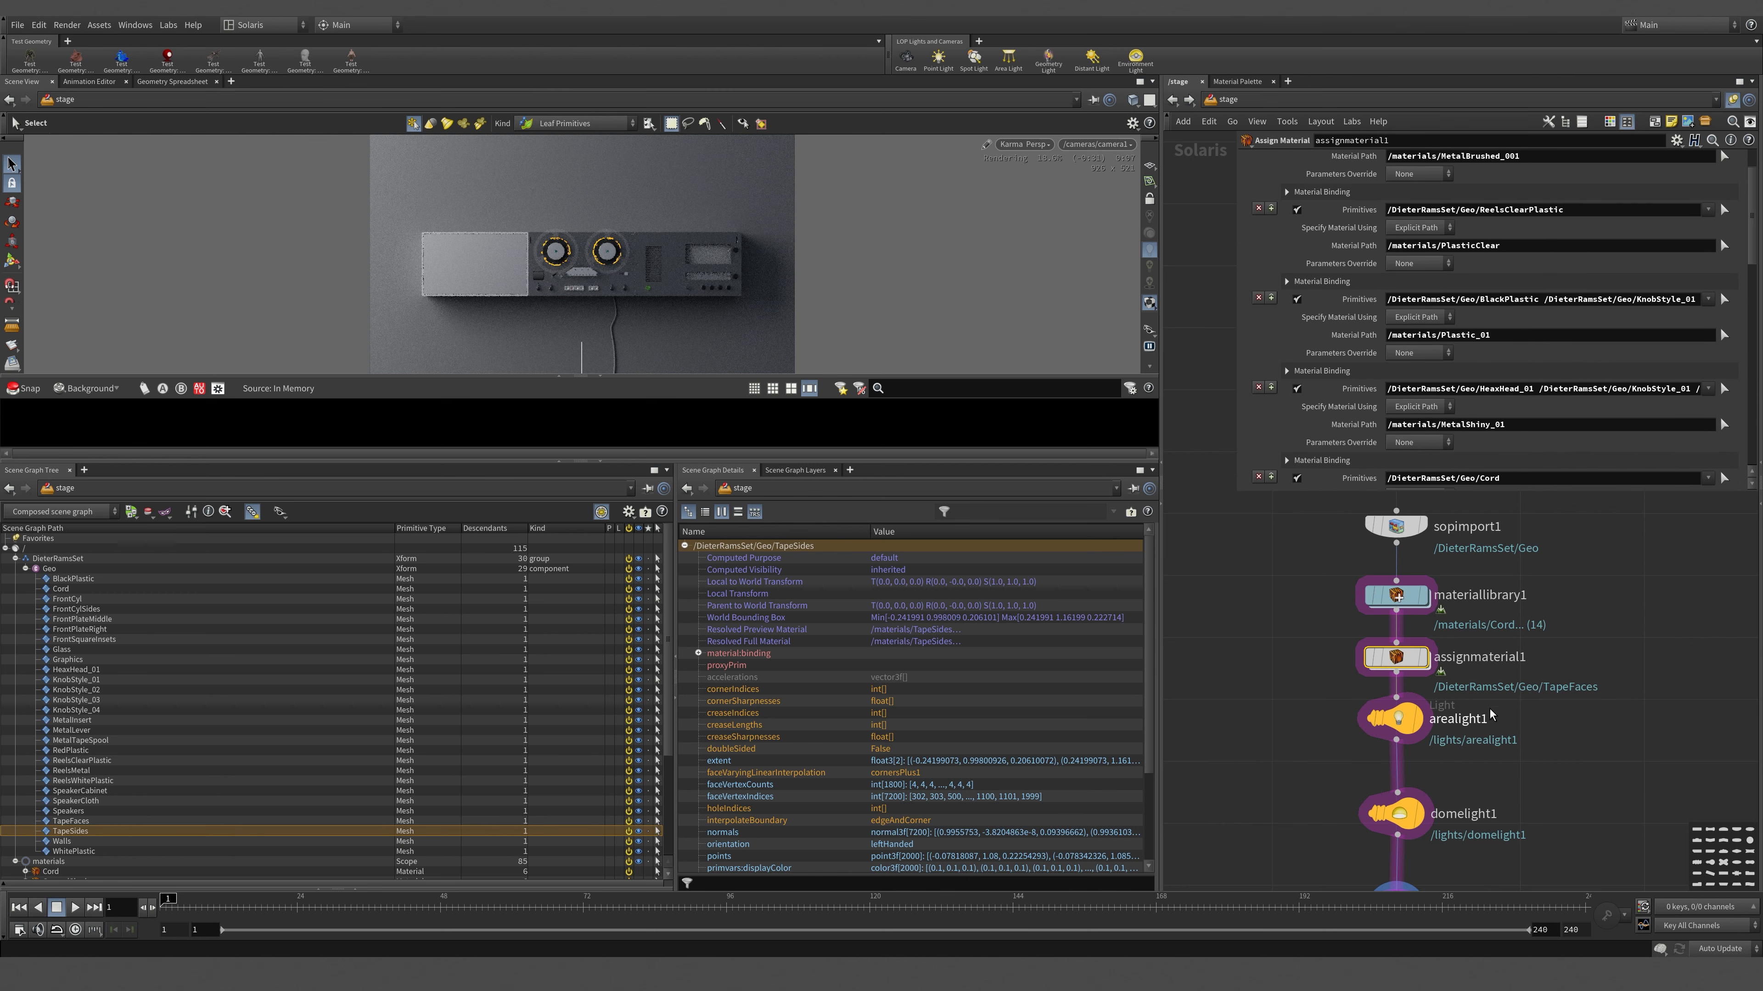
pyautogui.scroll(3, 1489, 709)
pyautogui.scroll(2, 1496, 277)
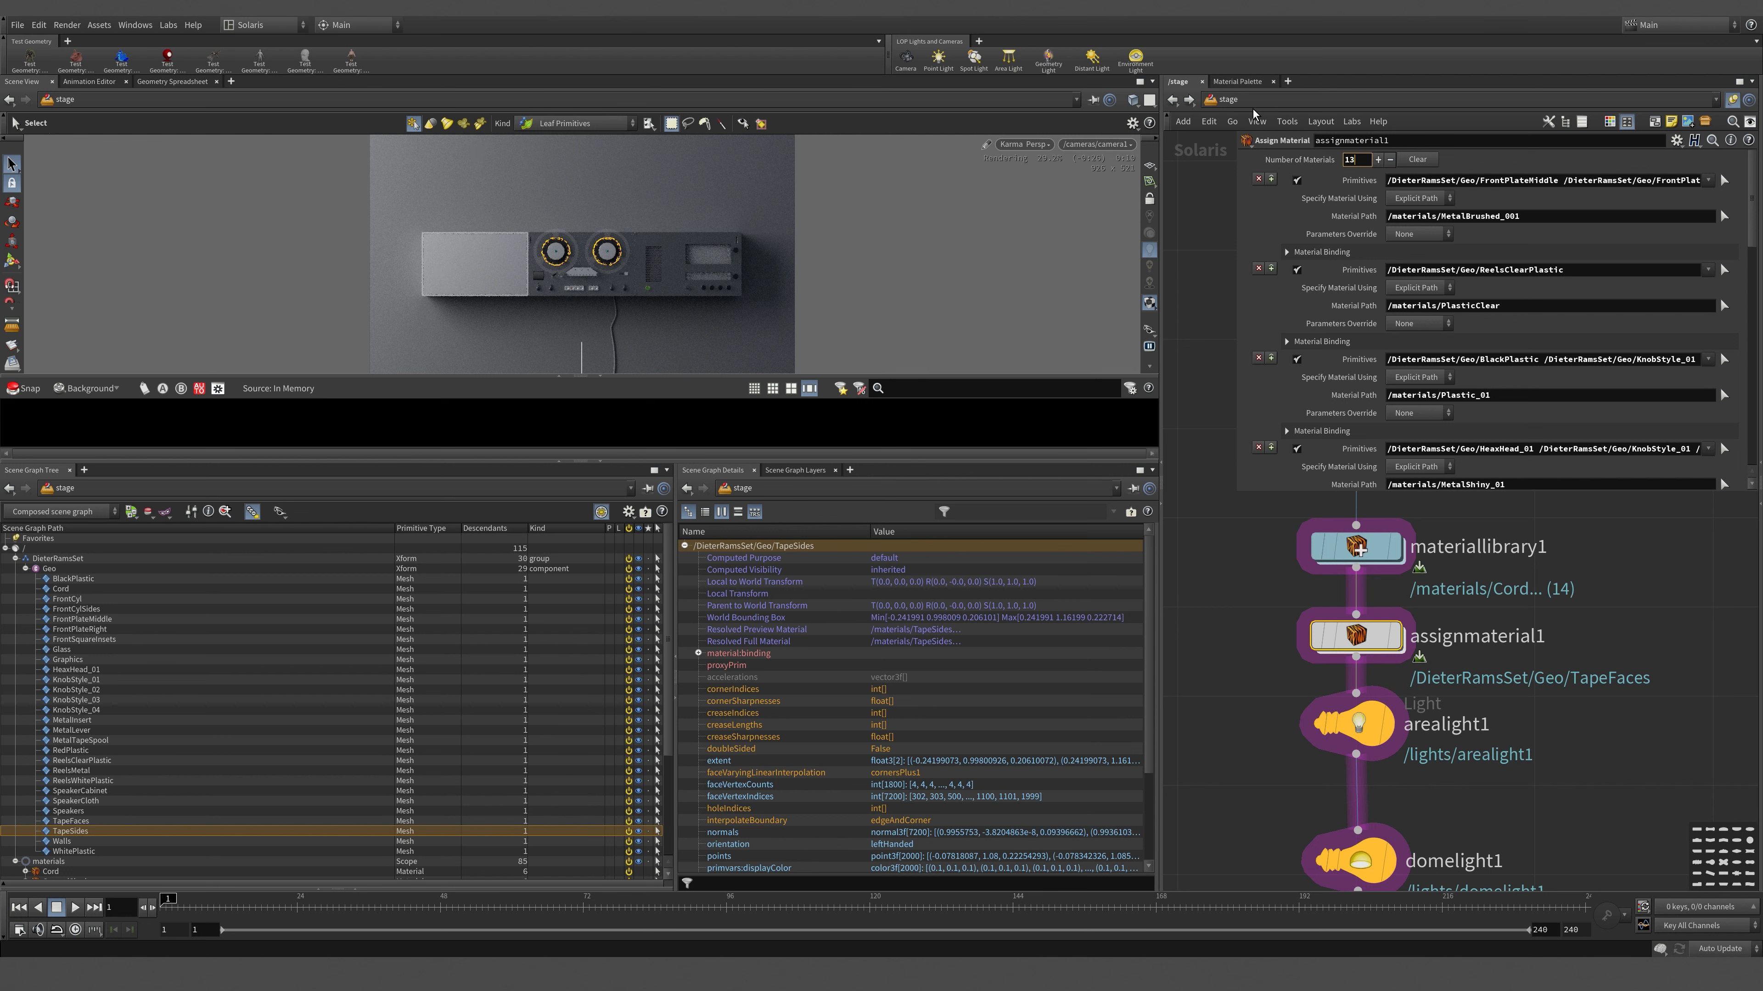
pyautogui.click(1617, 654)
# - In the thirteenth material entry of assignmaterial1, assign the Walls material to the Walls mesh
pyautogui.scroll(-4, 1621, 656)
pyautogui.moveTo(1619, 719); pyautogui.dragTo(1596, 647, button='middle')
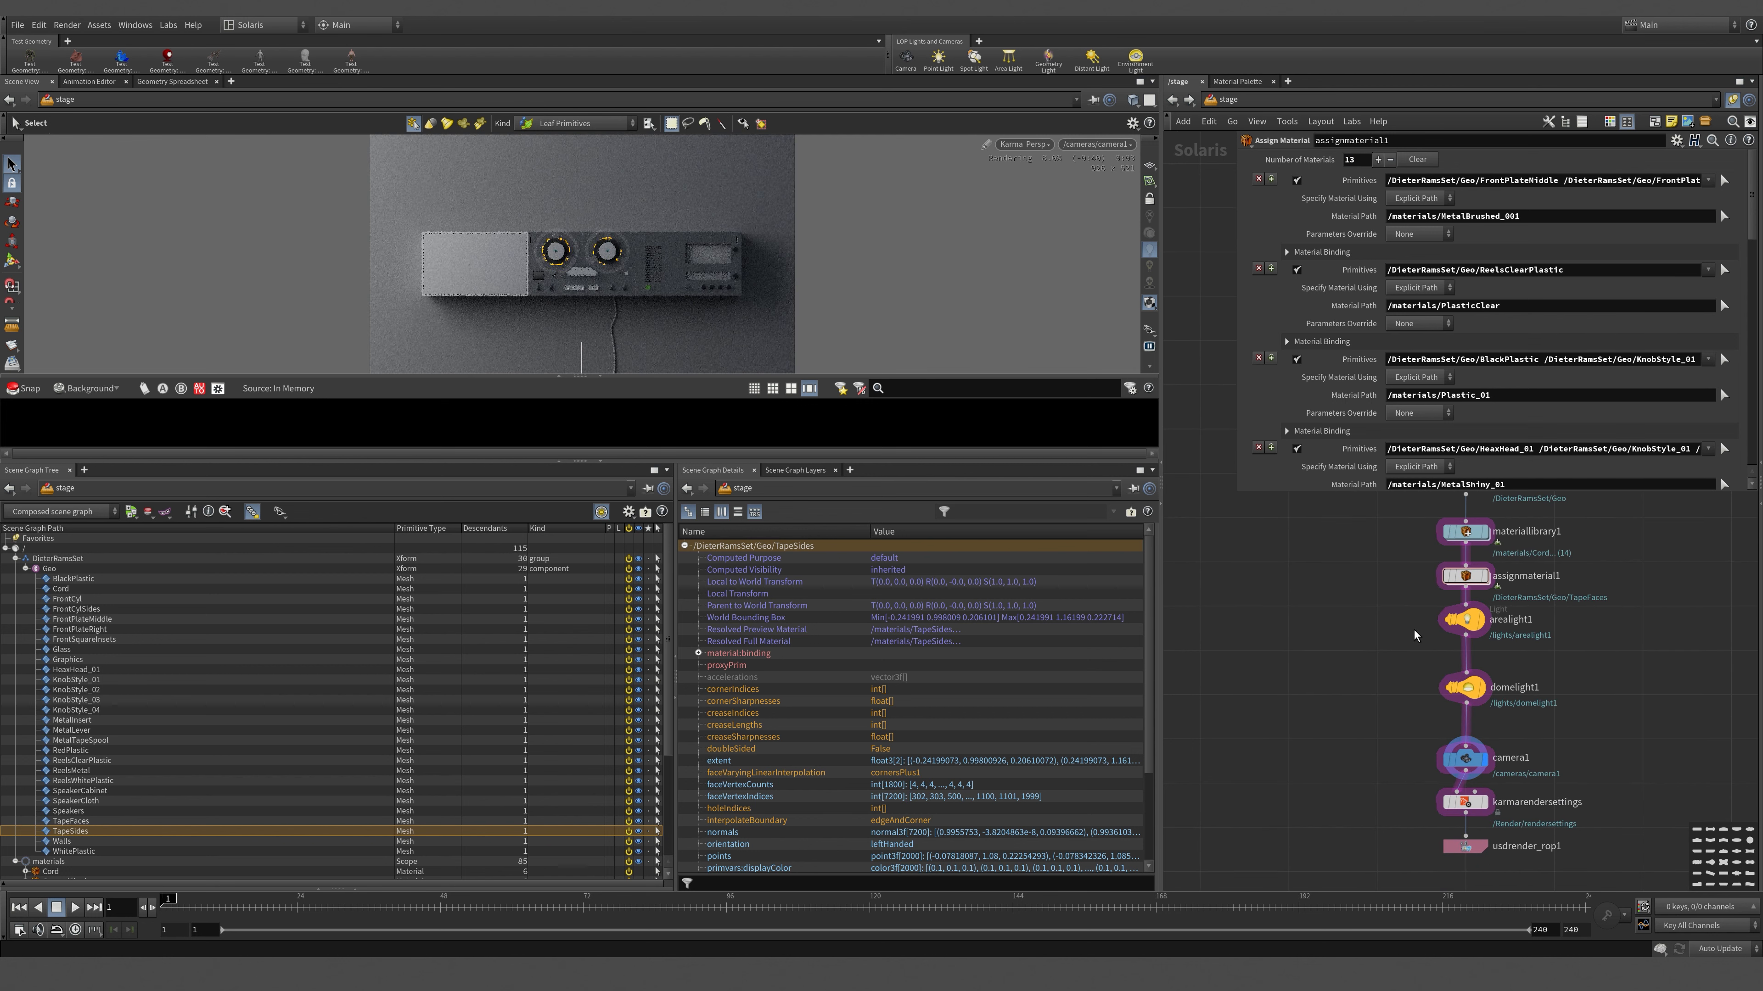
pyautogui.moveTo(1415, 619); pyautogui.dragTo(1376, 669, button='middle')
pyautogui.click(1424, 582)
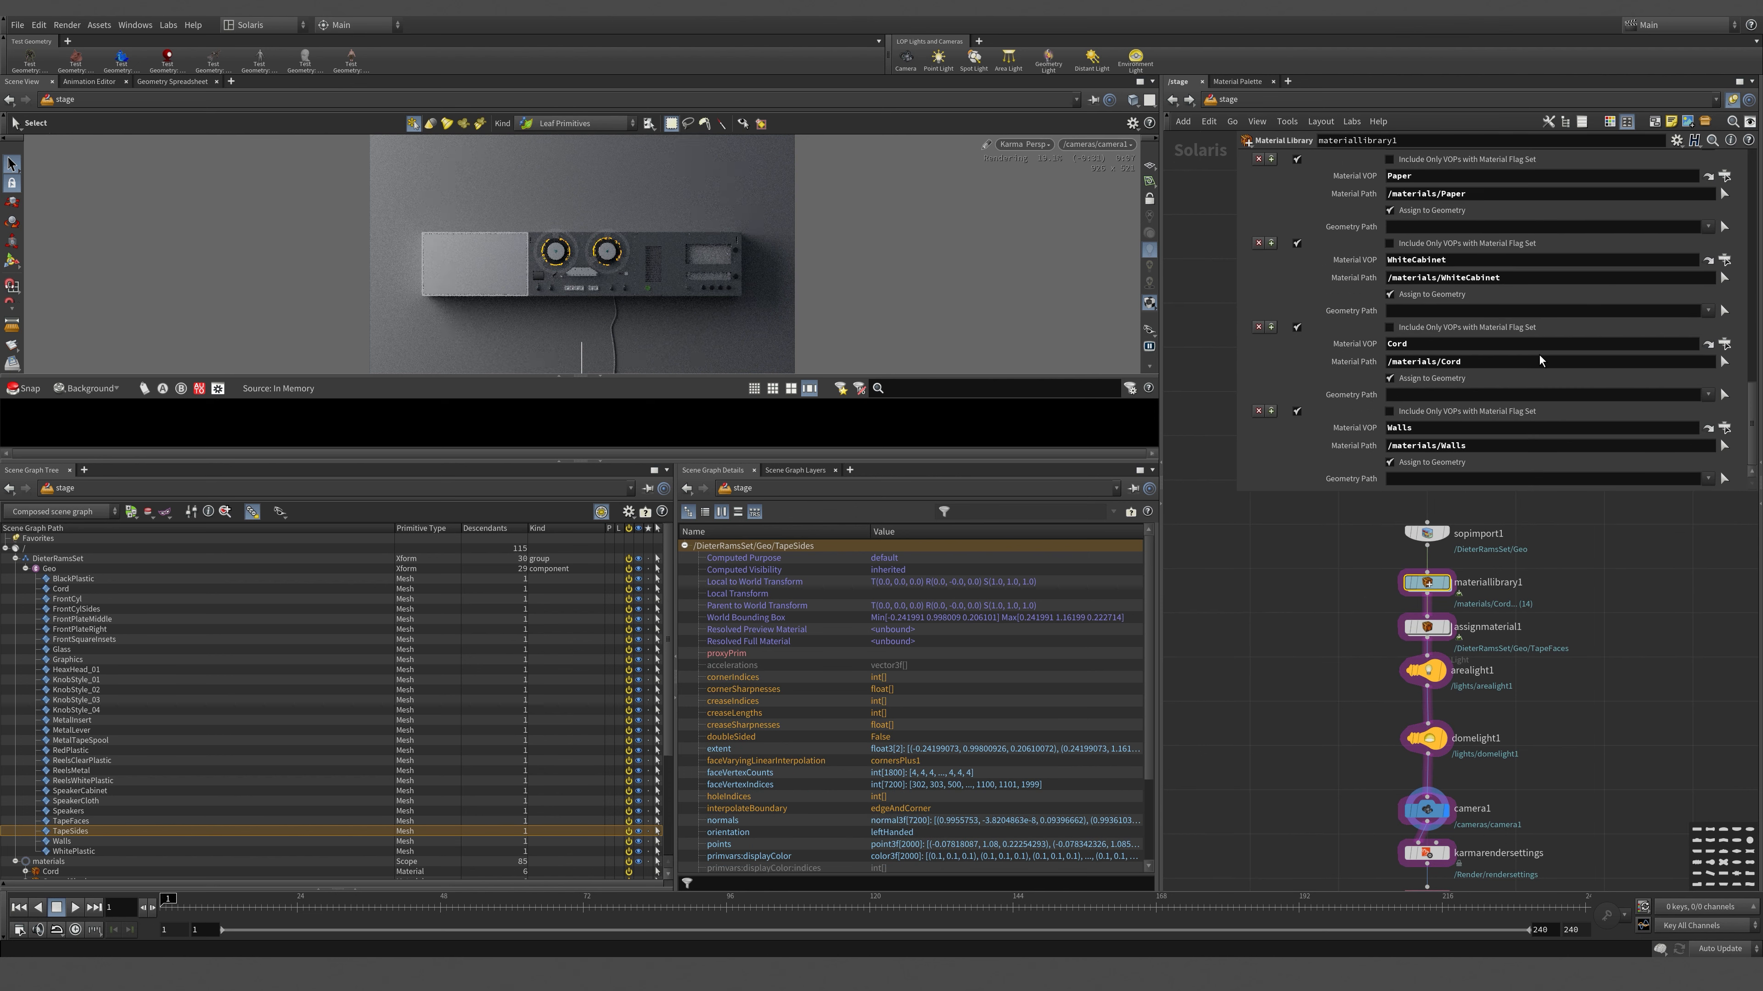
pyautogui.click(1425, 627)
pyautogui.scroll(-6, 1558, 316)
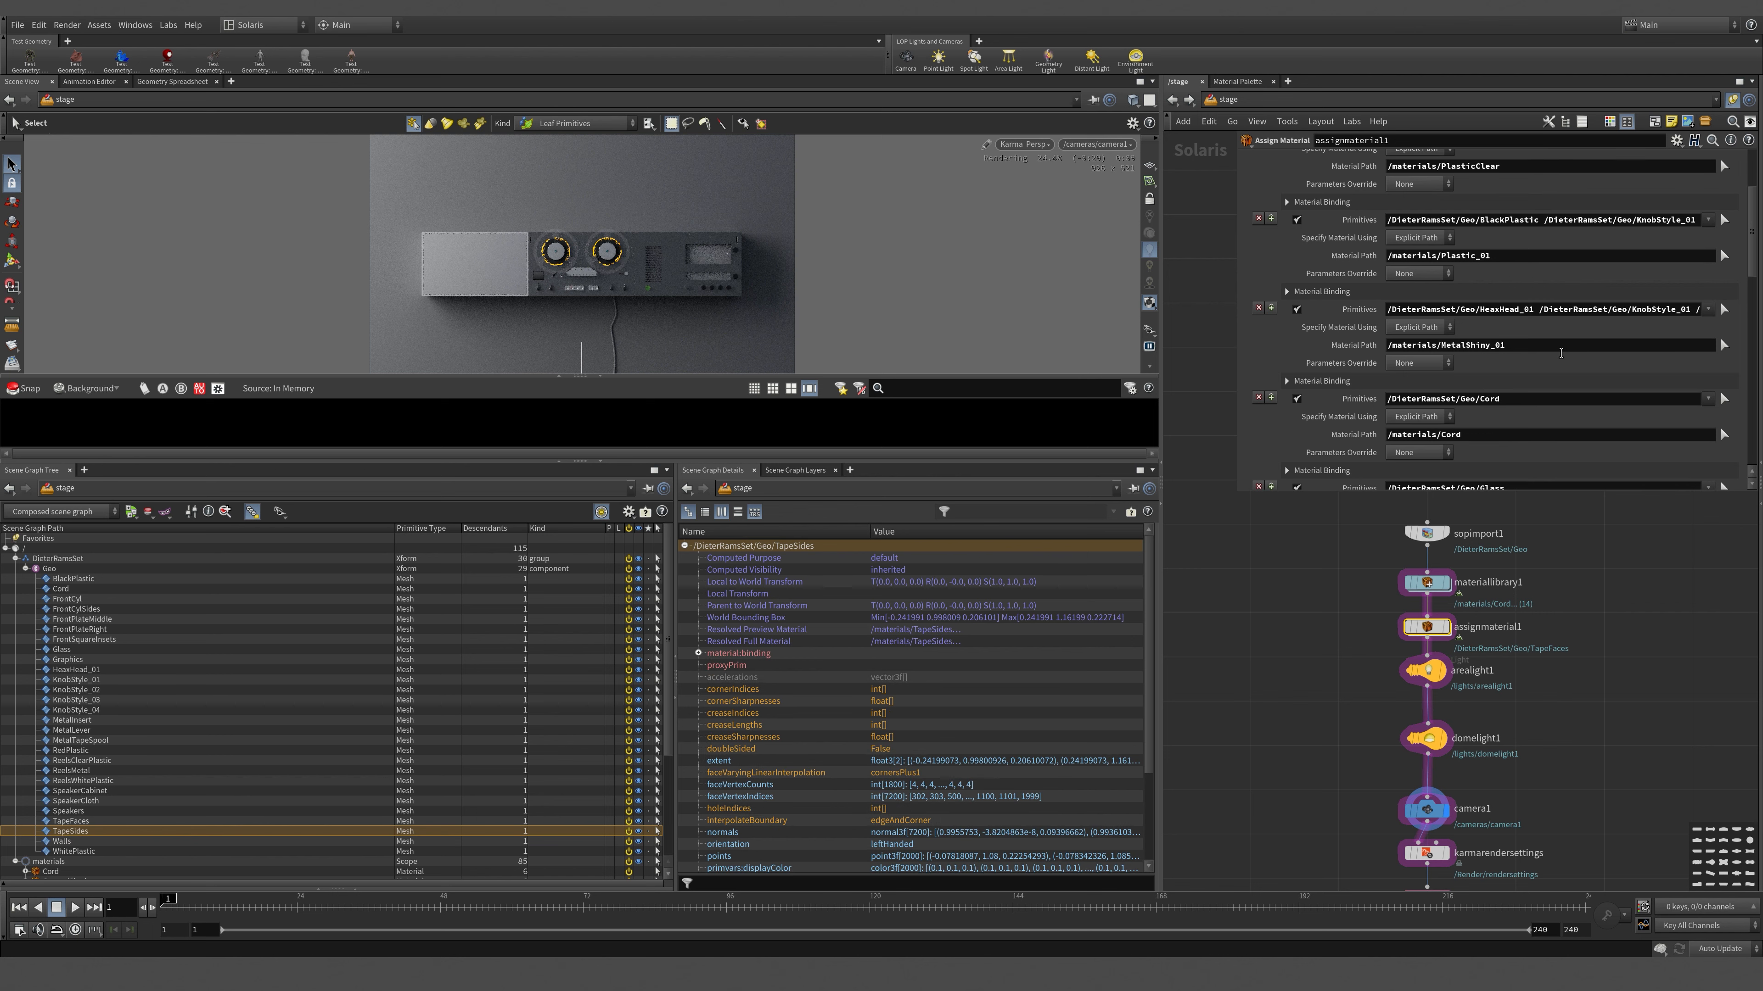
pyautogui.scroll(-6, 1569, 365)
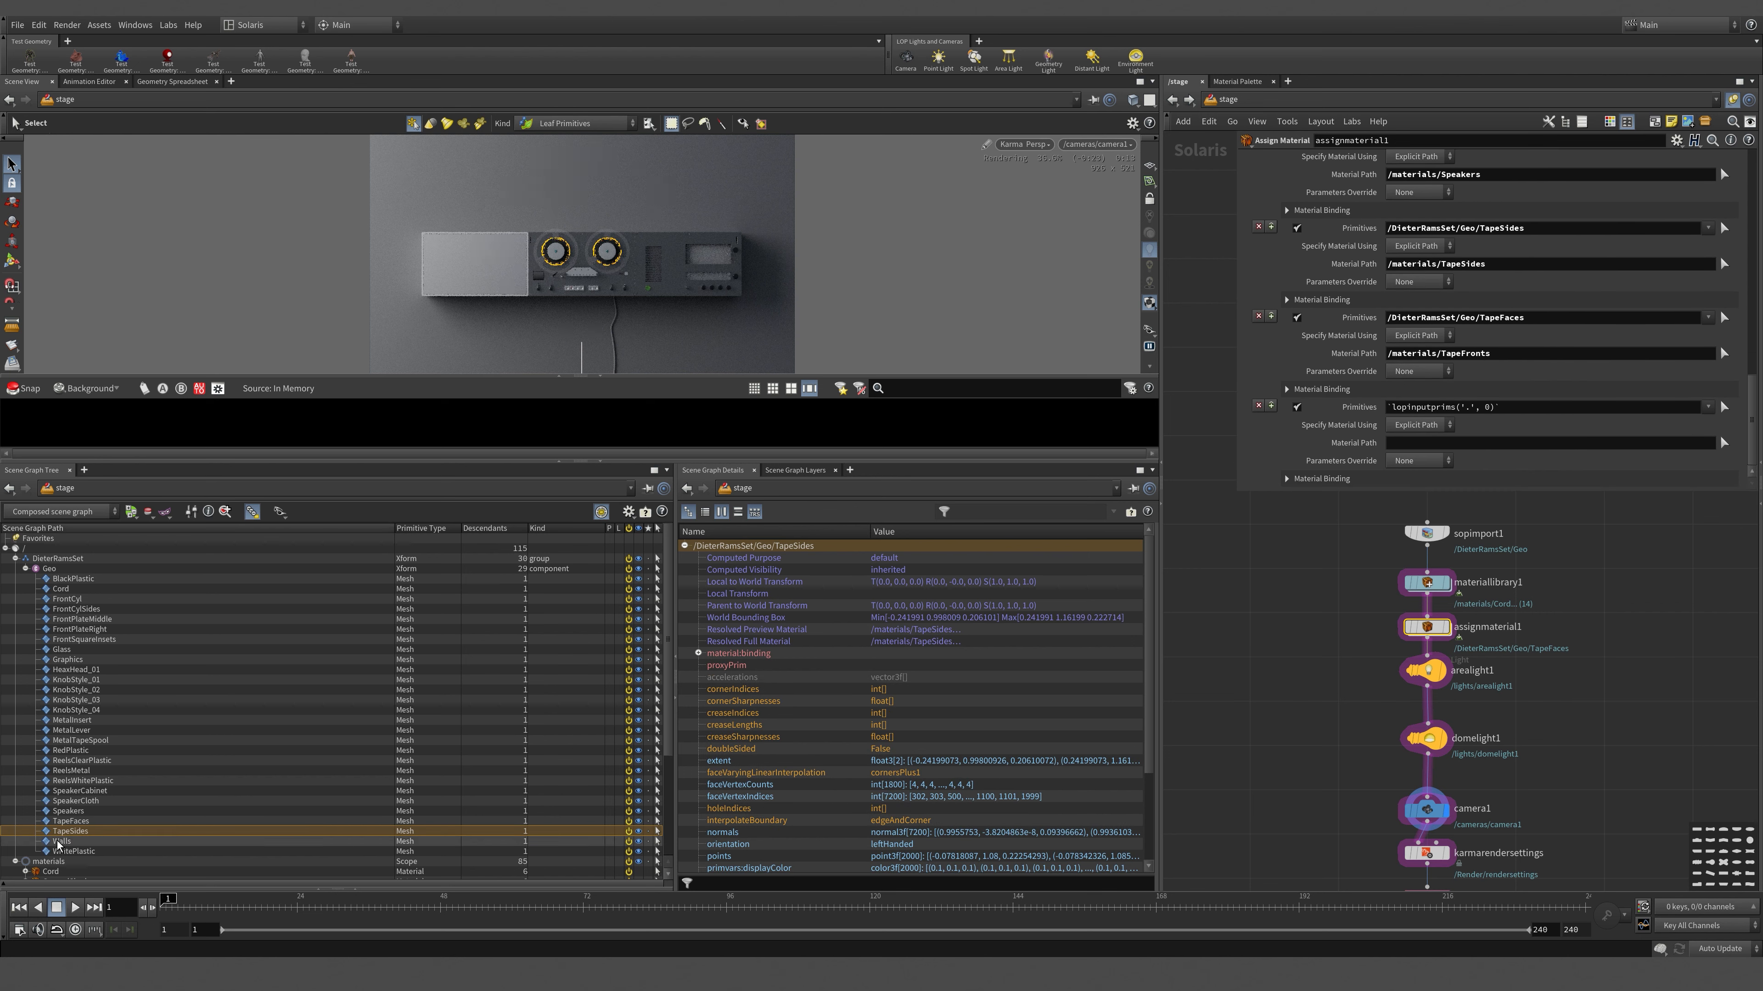
pyautogui.click(202, 841)
pyautogui.moveTo(203, 827); pyautogui.dragTo(1450, 406)
pyautogui.scroll(-5, 180, 788)
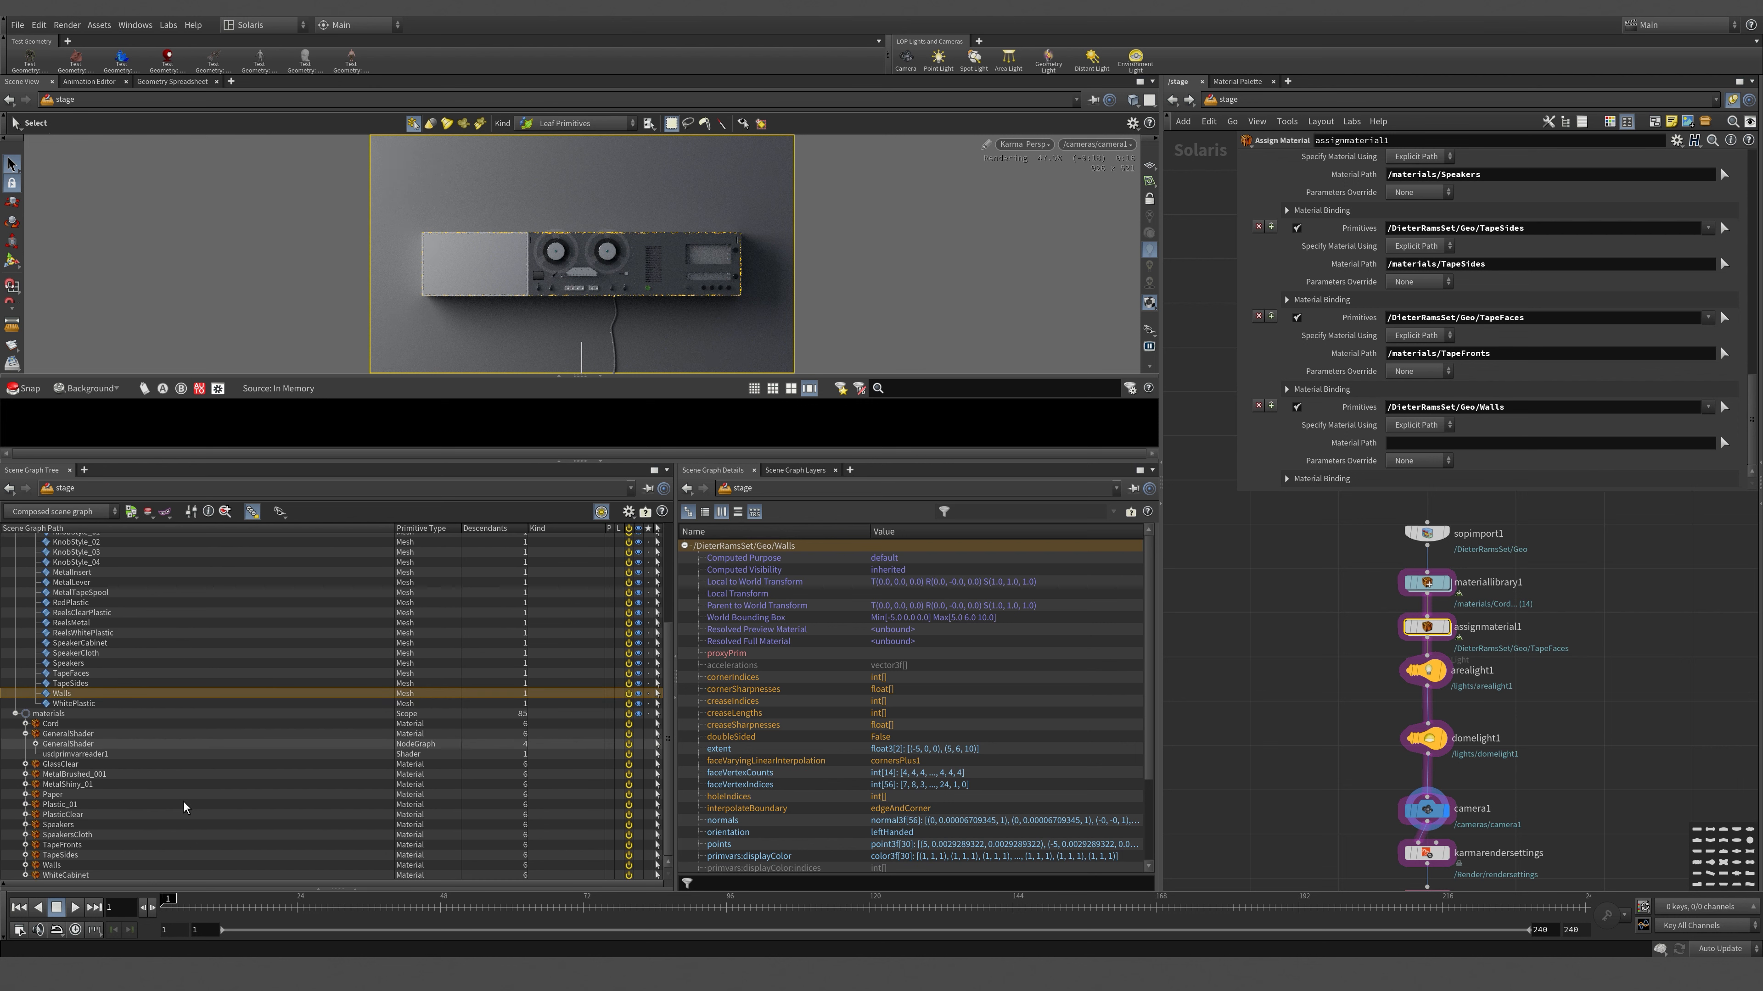
pyautogui.click(61, 865)
pyautogui.moveTo(63, 870); pyautogui.dragTo(1418, 442)
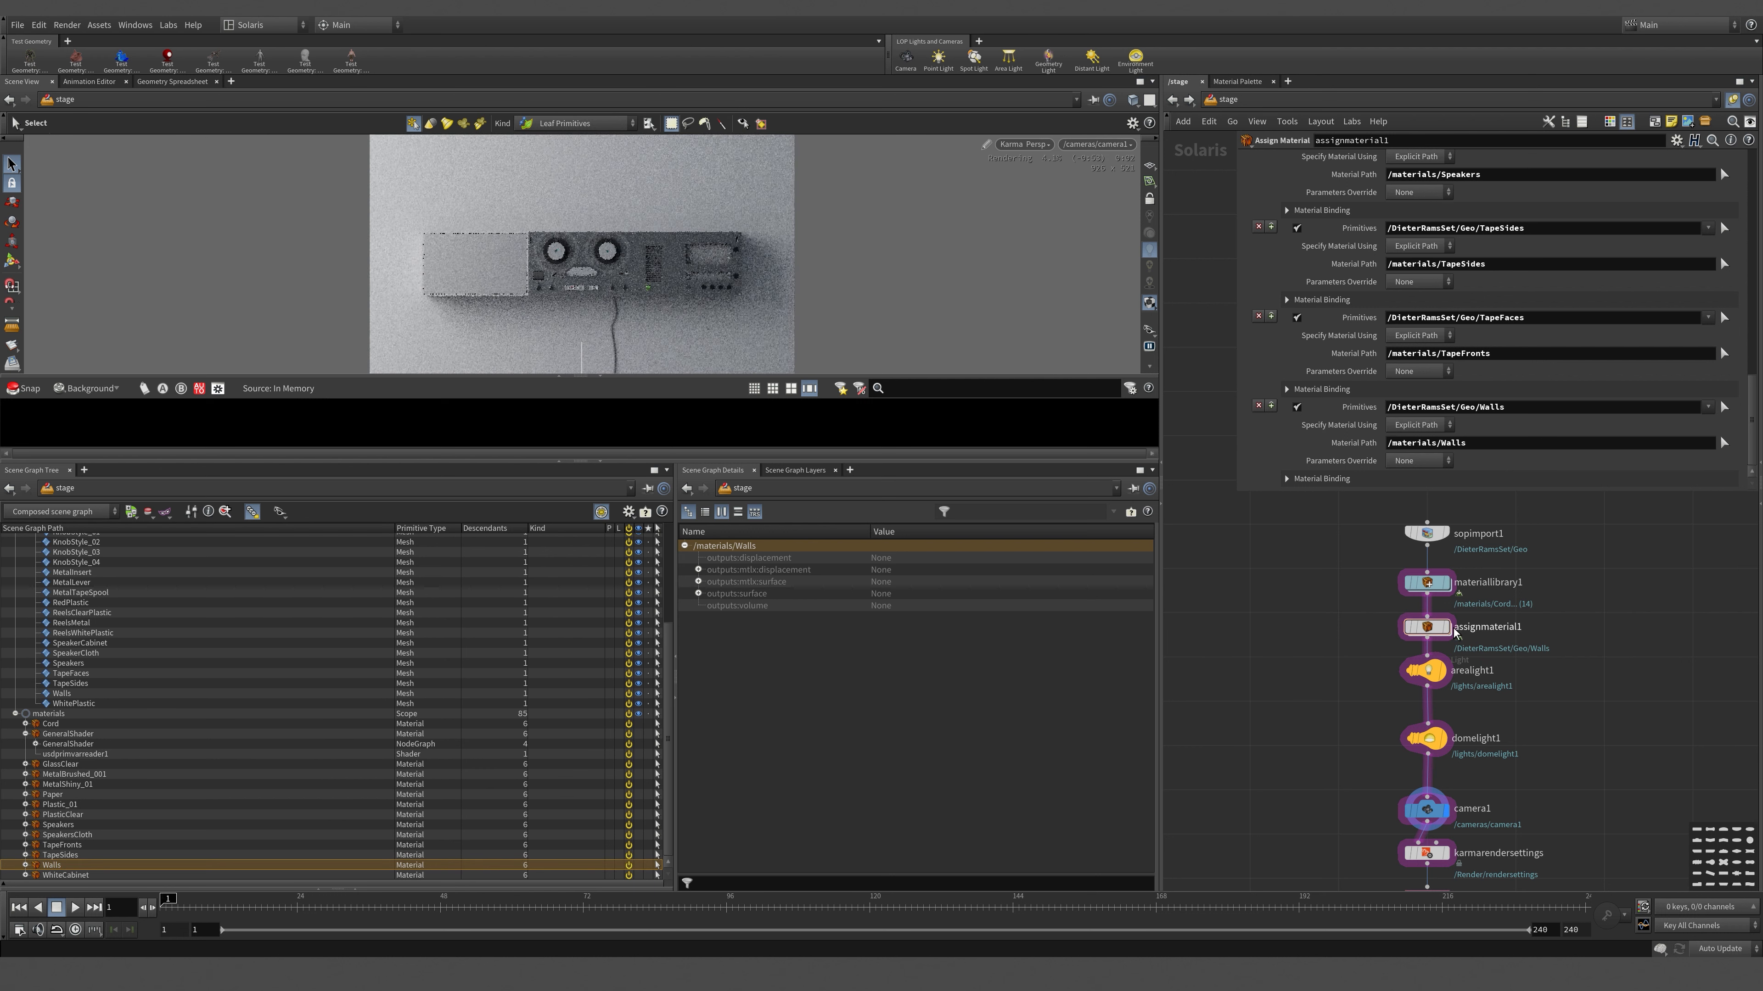
# - Open the Walls material's subnetwork inside materiallibrary1
pyautogui.click(1433, 588)
pyautogui.doubleClick(1434, 587)
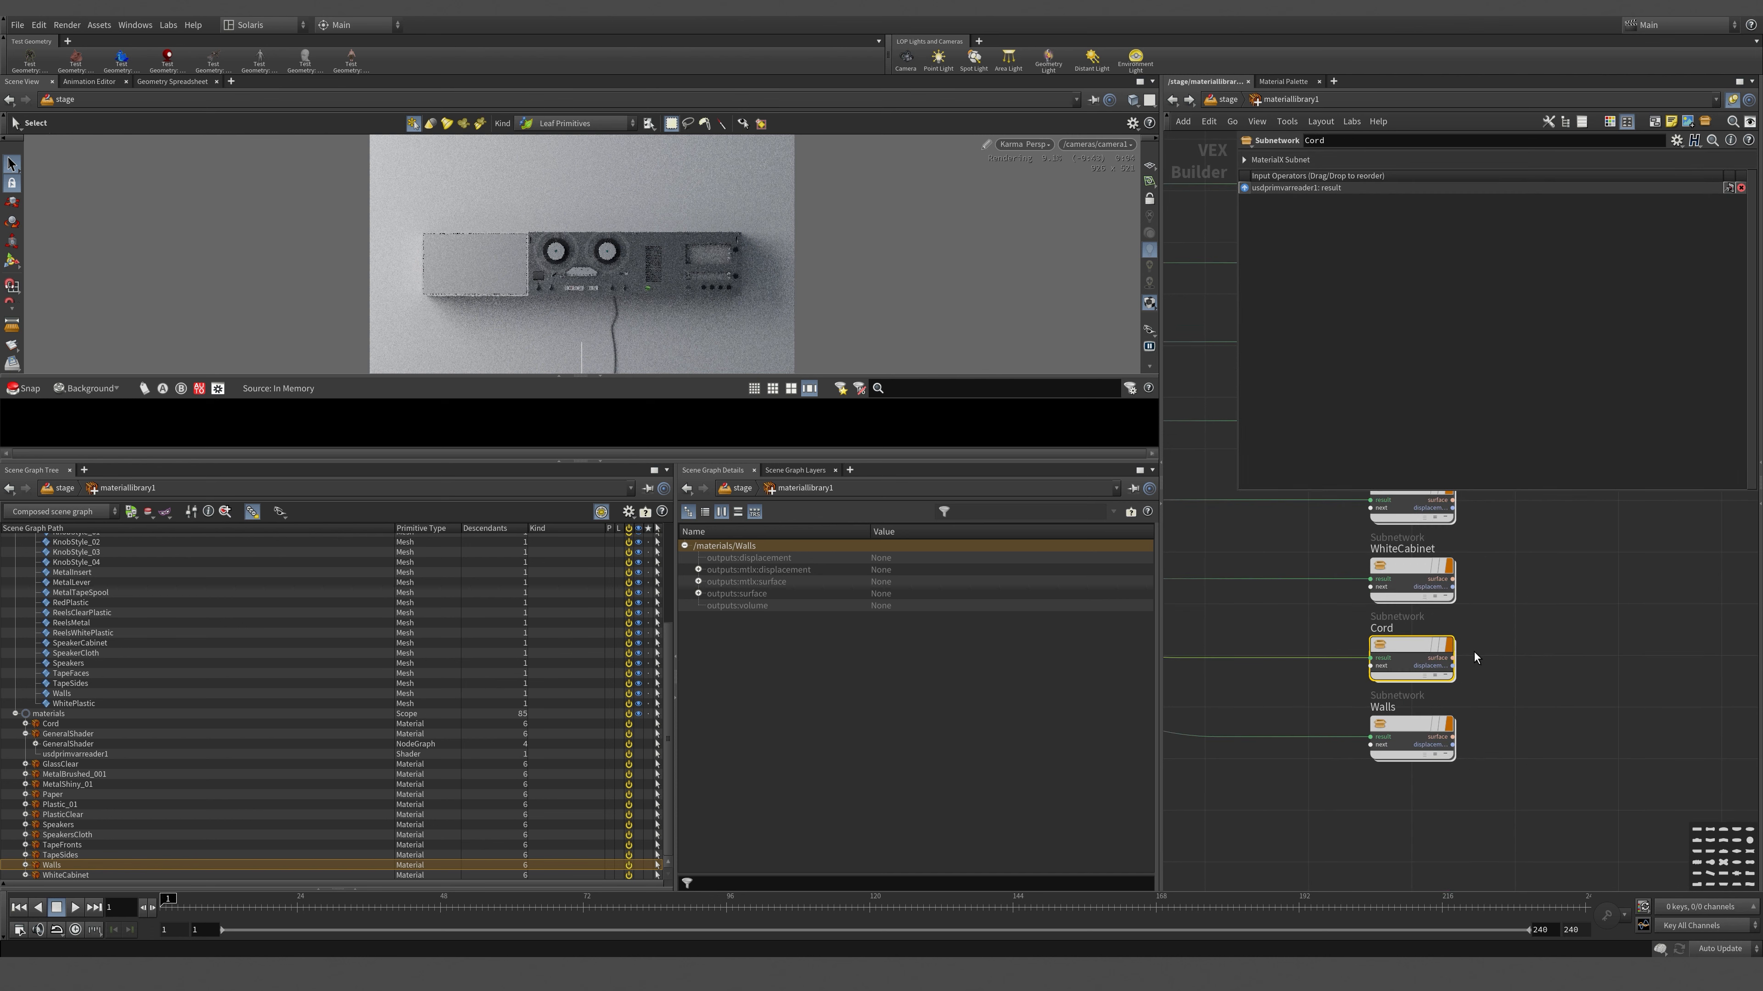
pyautogui.click(1407, 735)
pyautogui.doubleClick(1408, 735)
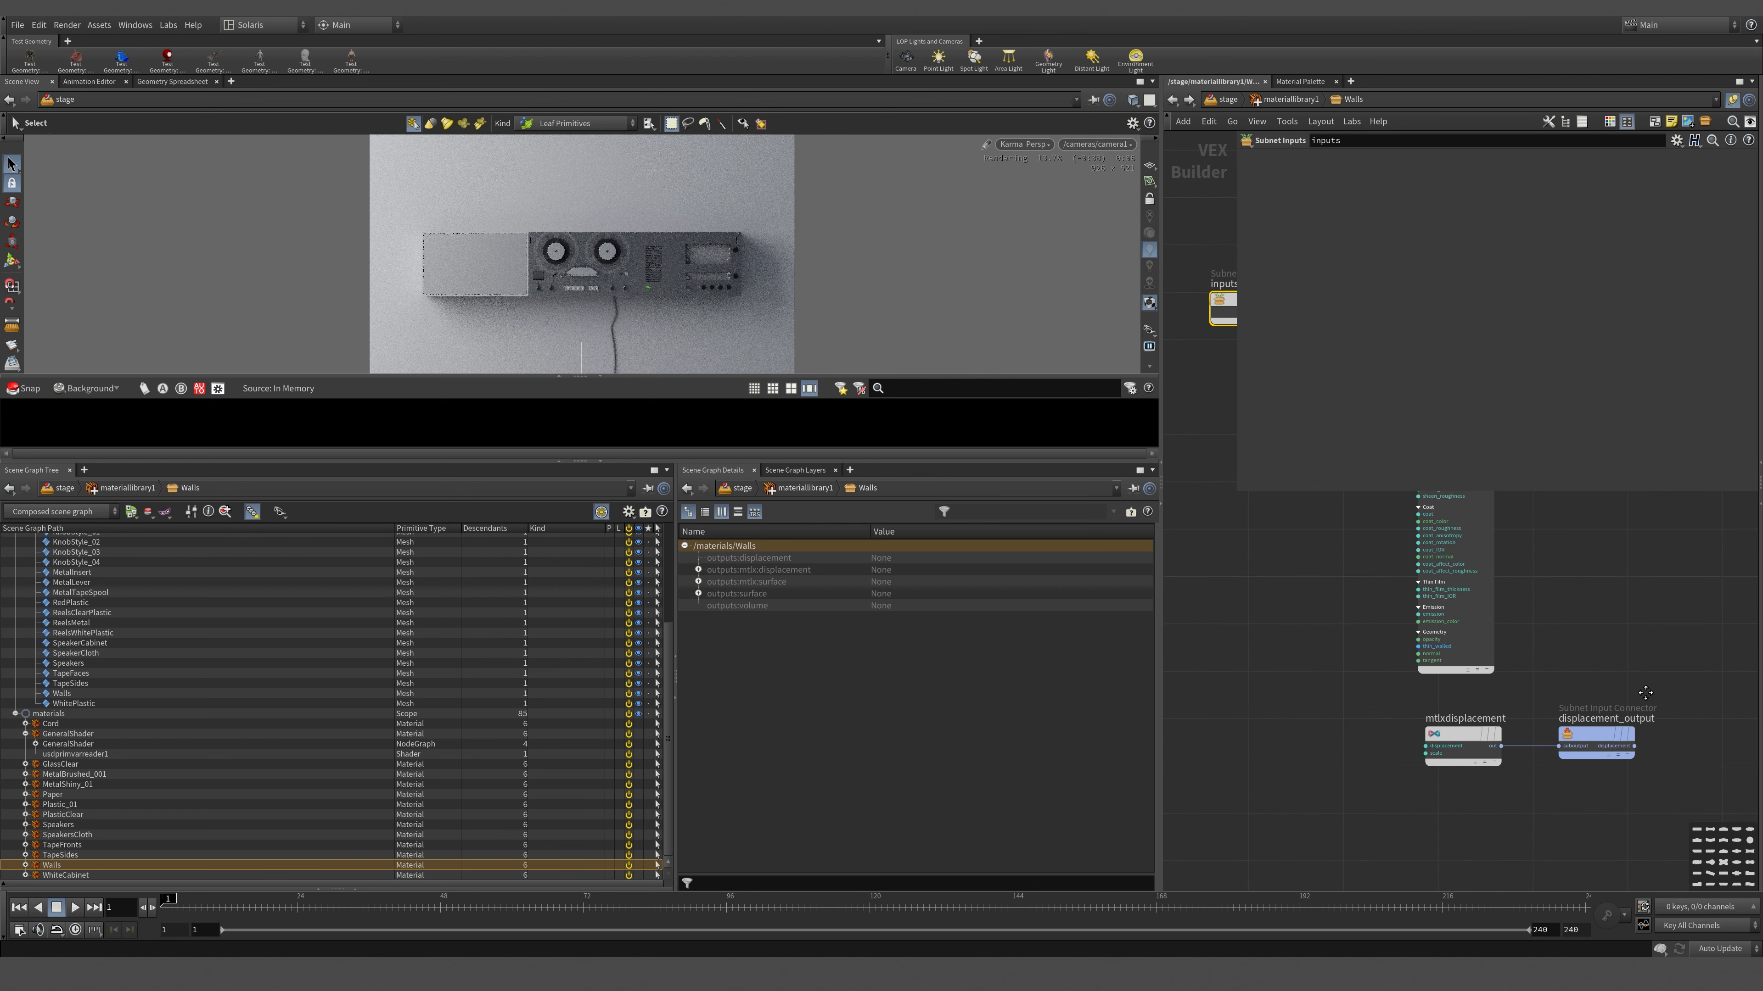
# - Set the diffuse roughness of the Walls material's standard surface node to 4
pyautogui.click(1416, 556)
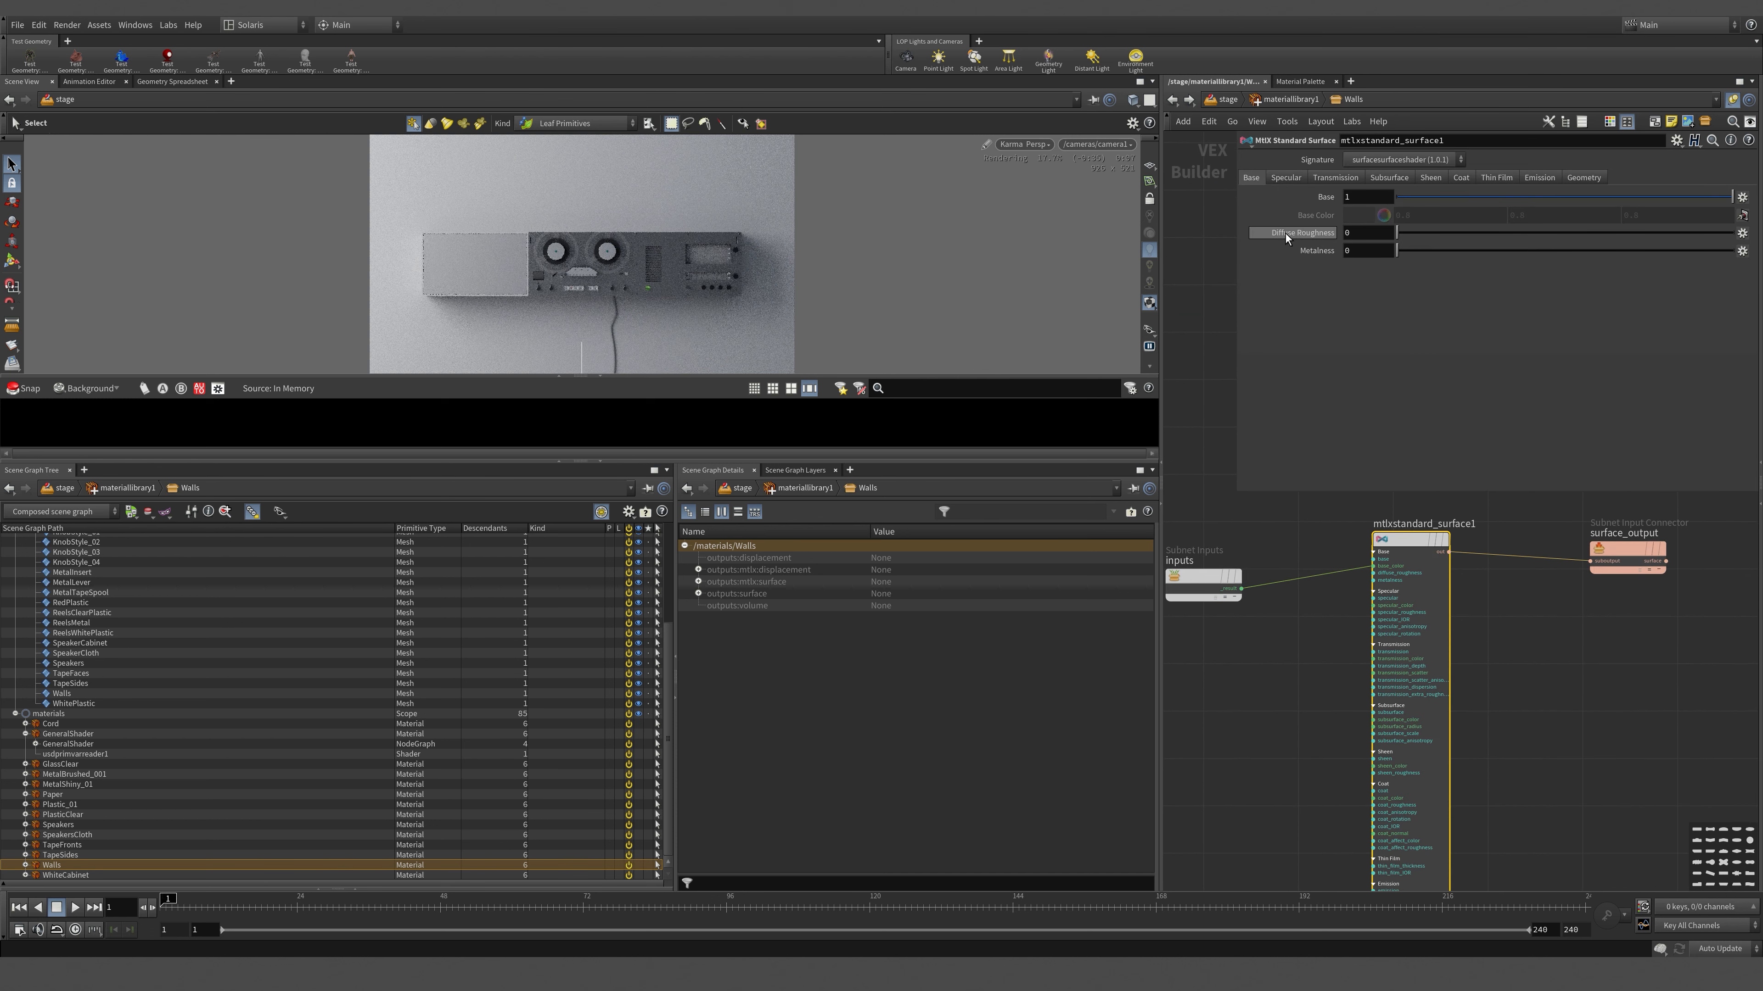
pyautogui.click(1363, 233)
pyautogui.write('4')
pyautogui.press('Return')
# - Set the Walls standard surface's specular roughness to .6 and its index of refraction to 1.2
pyautogui.click(1290, 177)
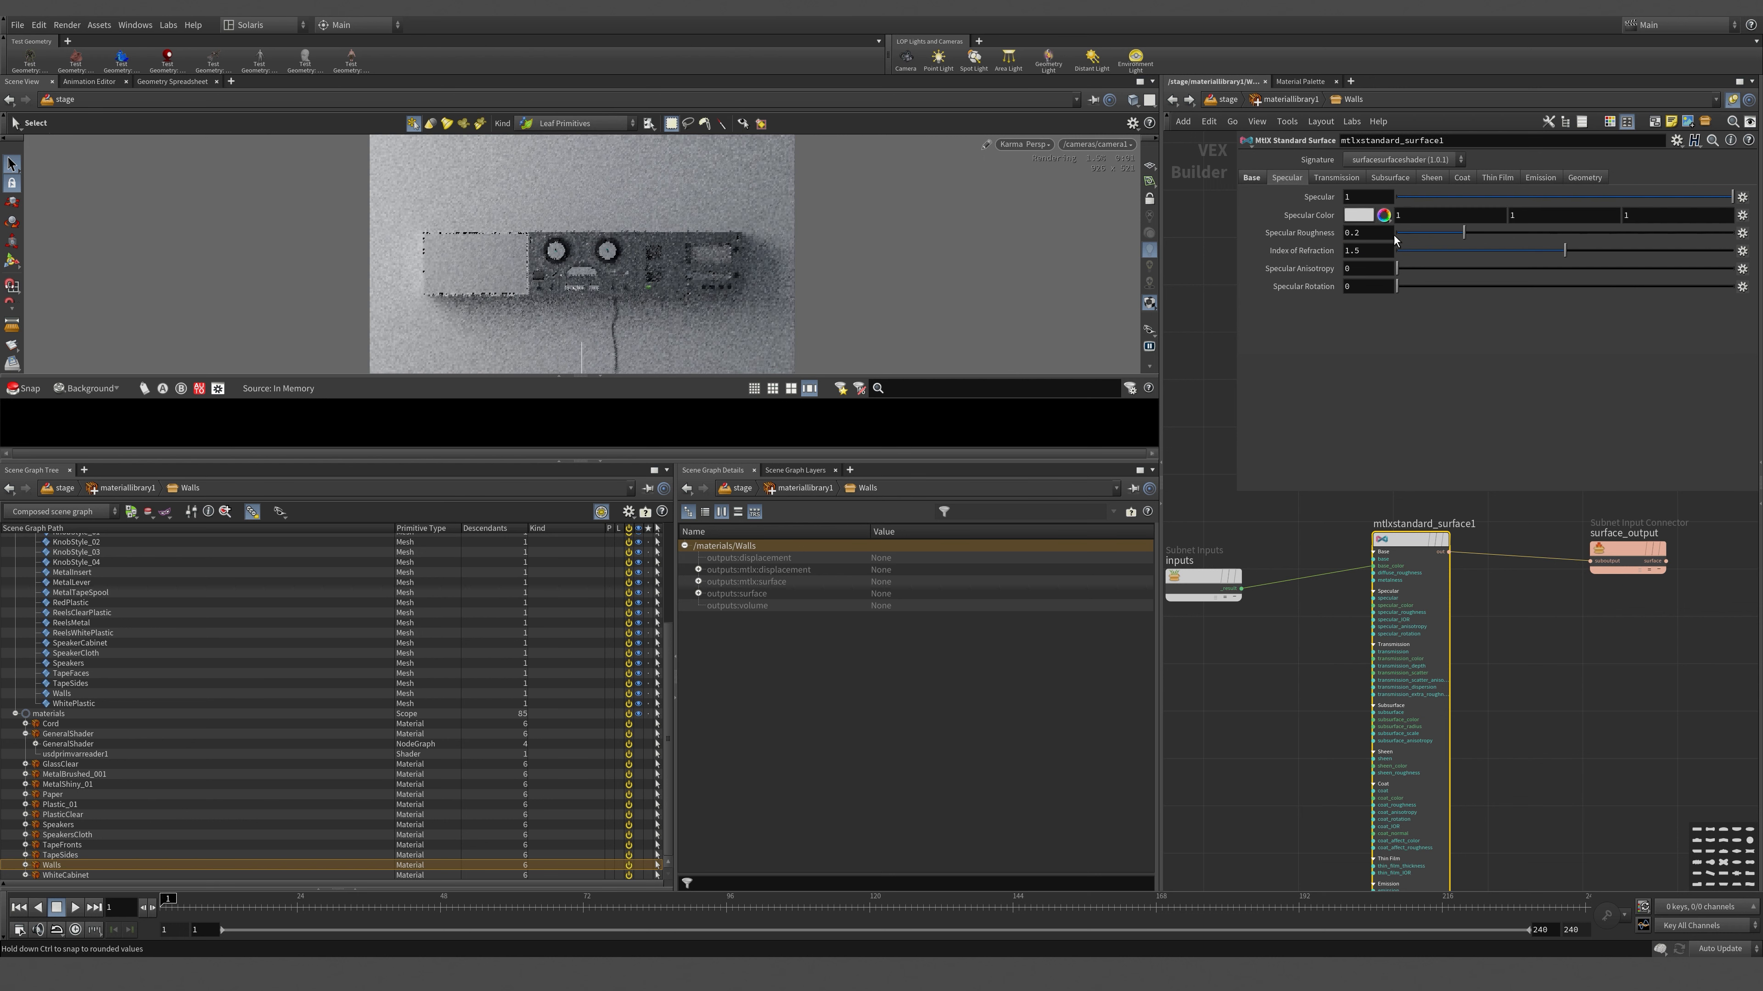
pyautogui.doubleClick(1360, 233)
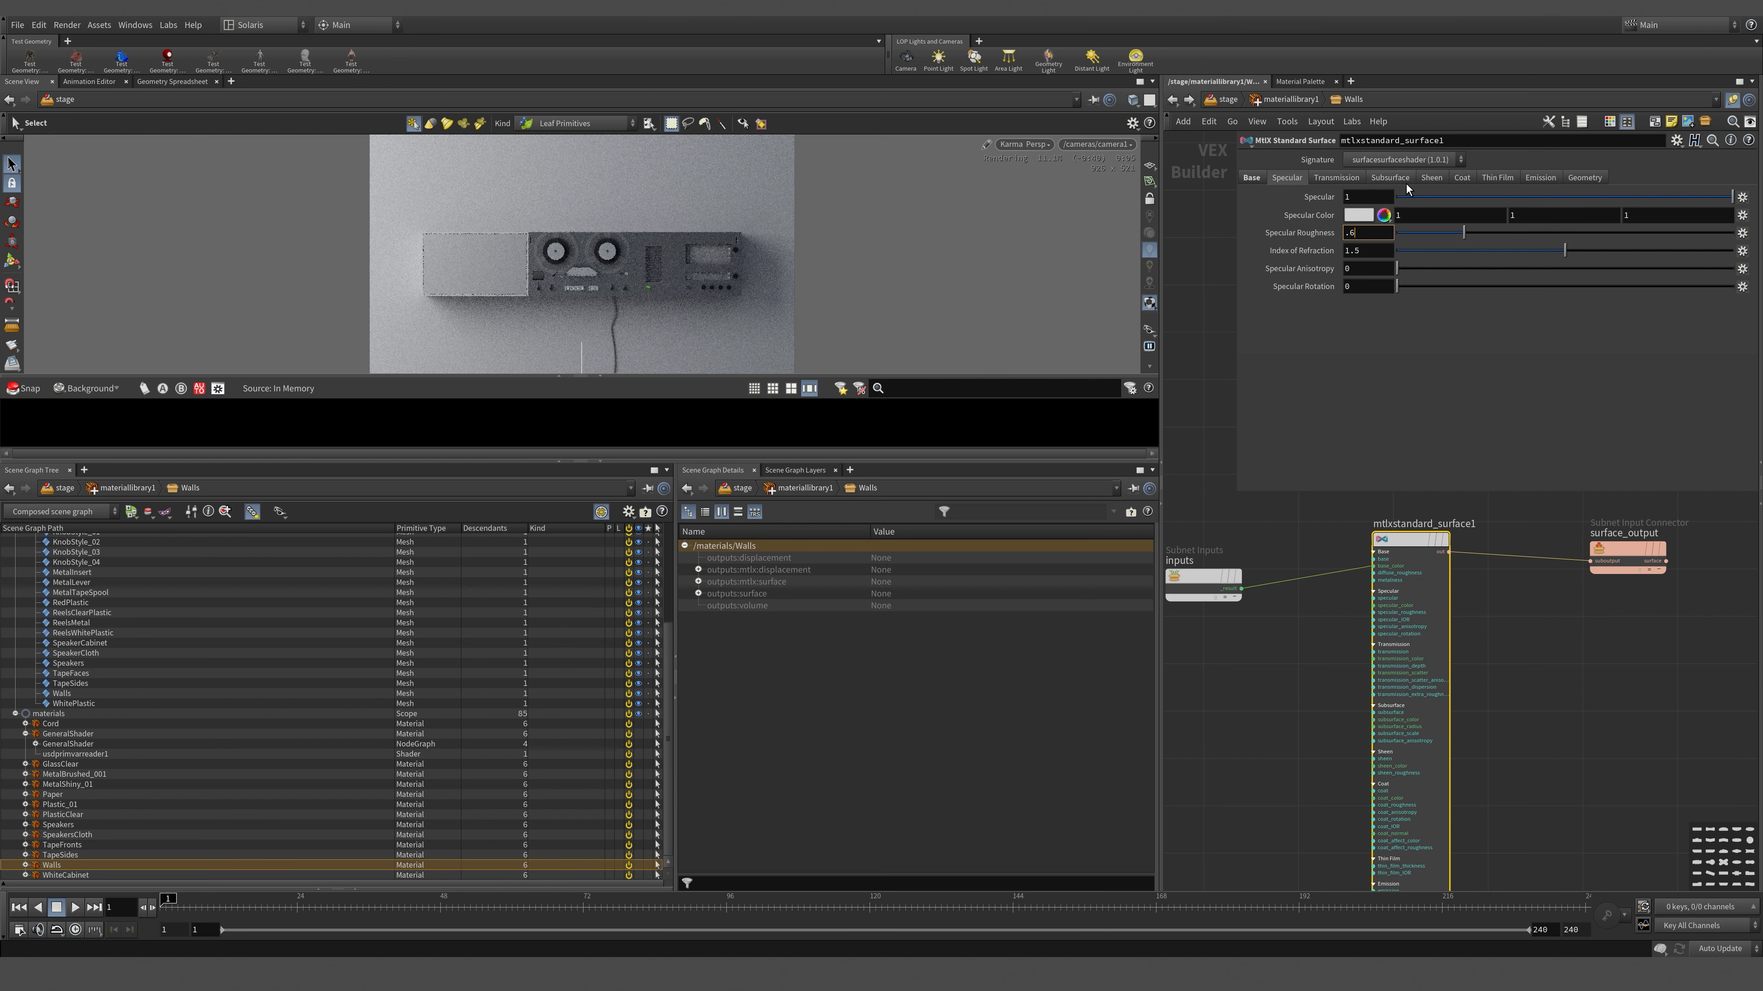
pyautogui.write('.6')
pyautogui.press('Tab')
pyautogui.write('1.2')
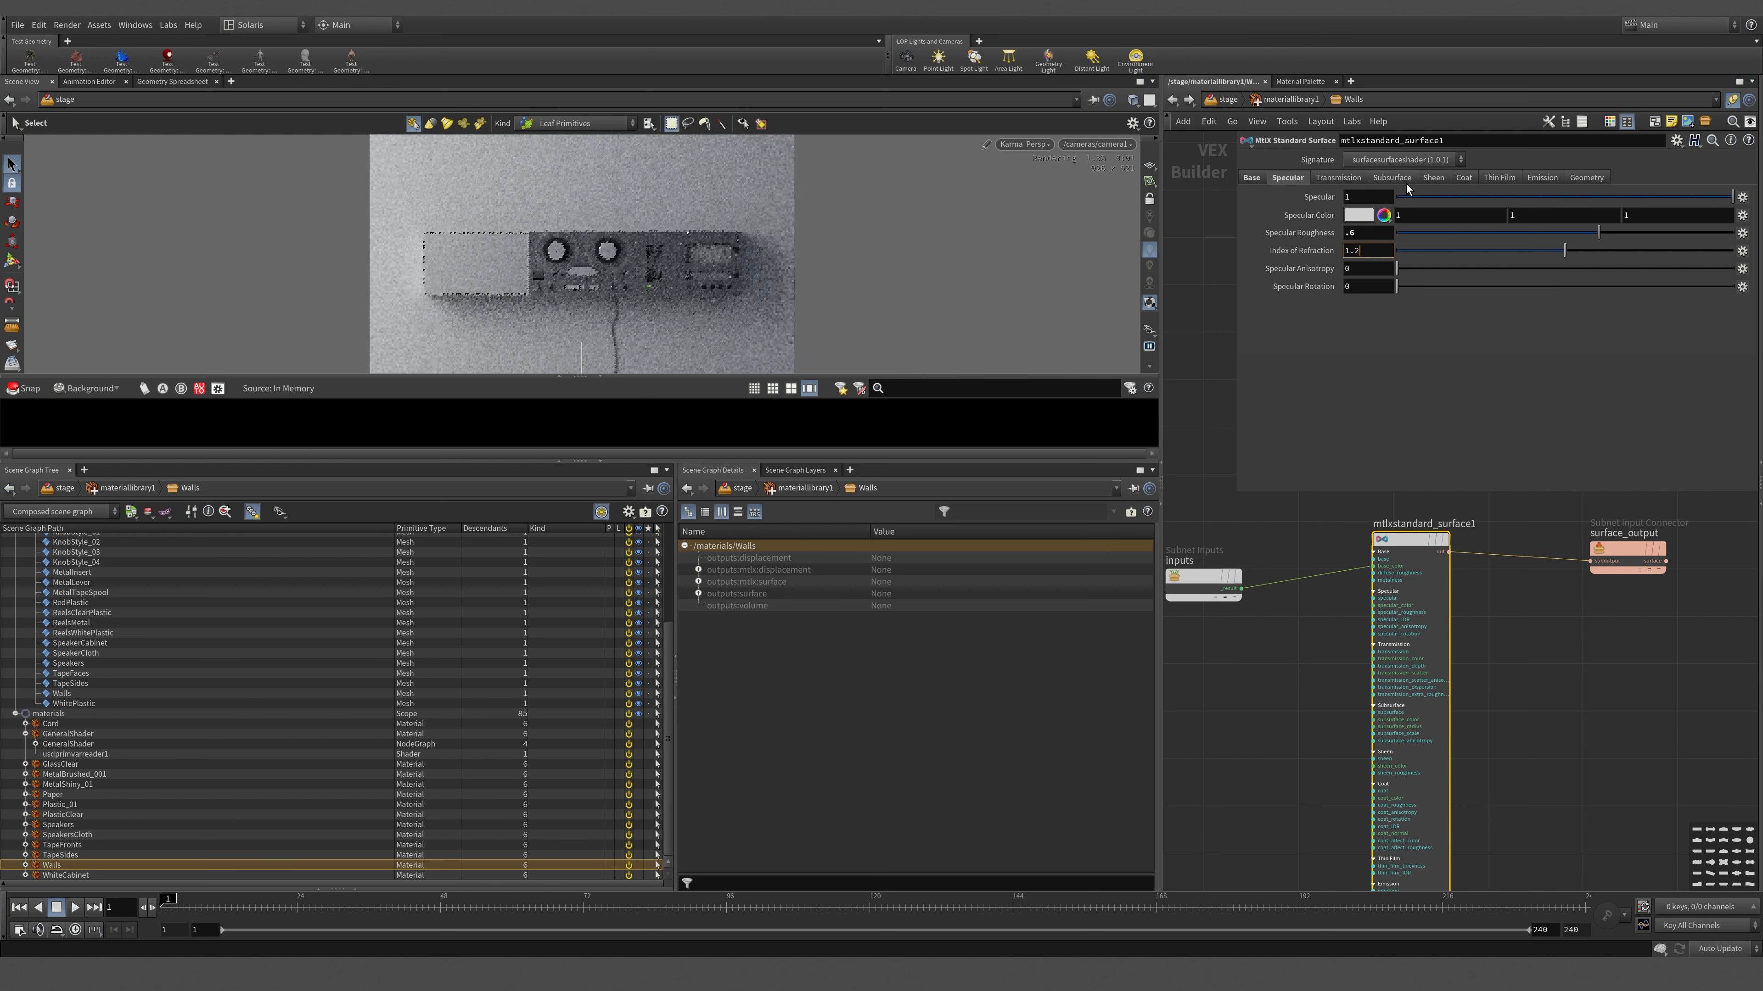
pyautogui.press('Tab')
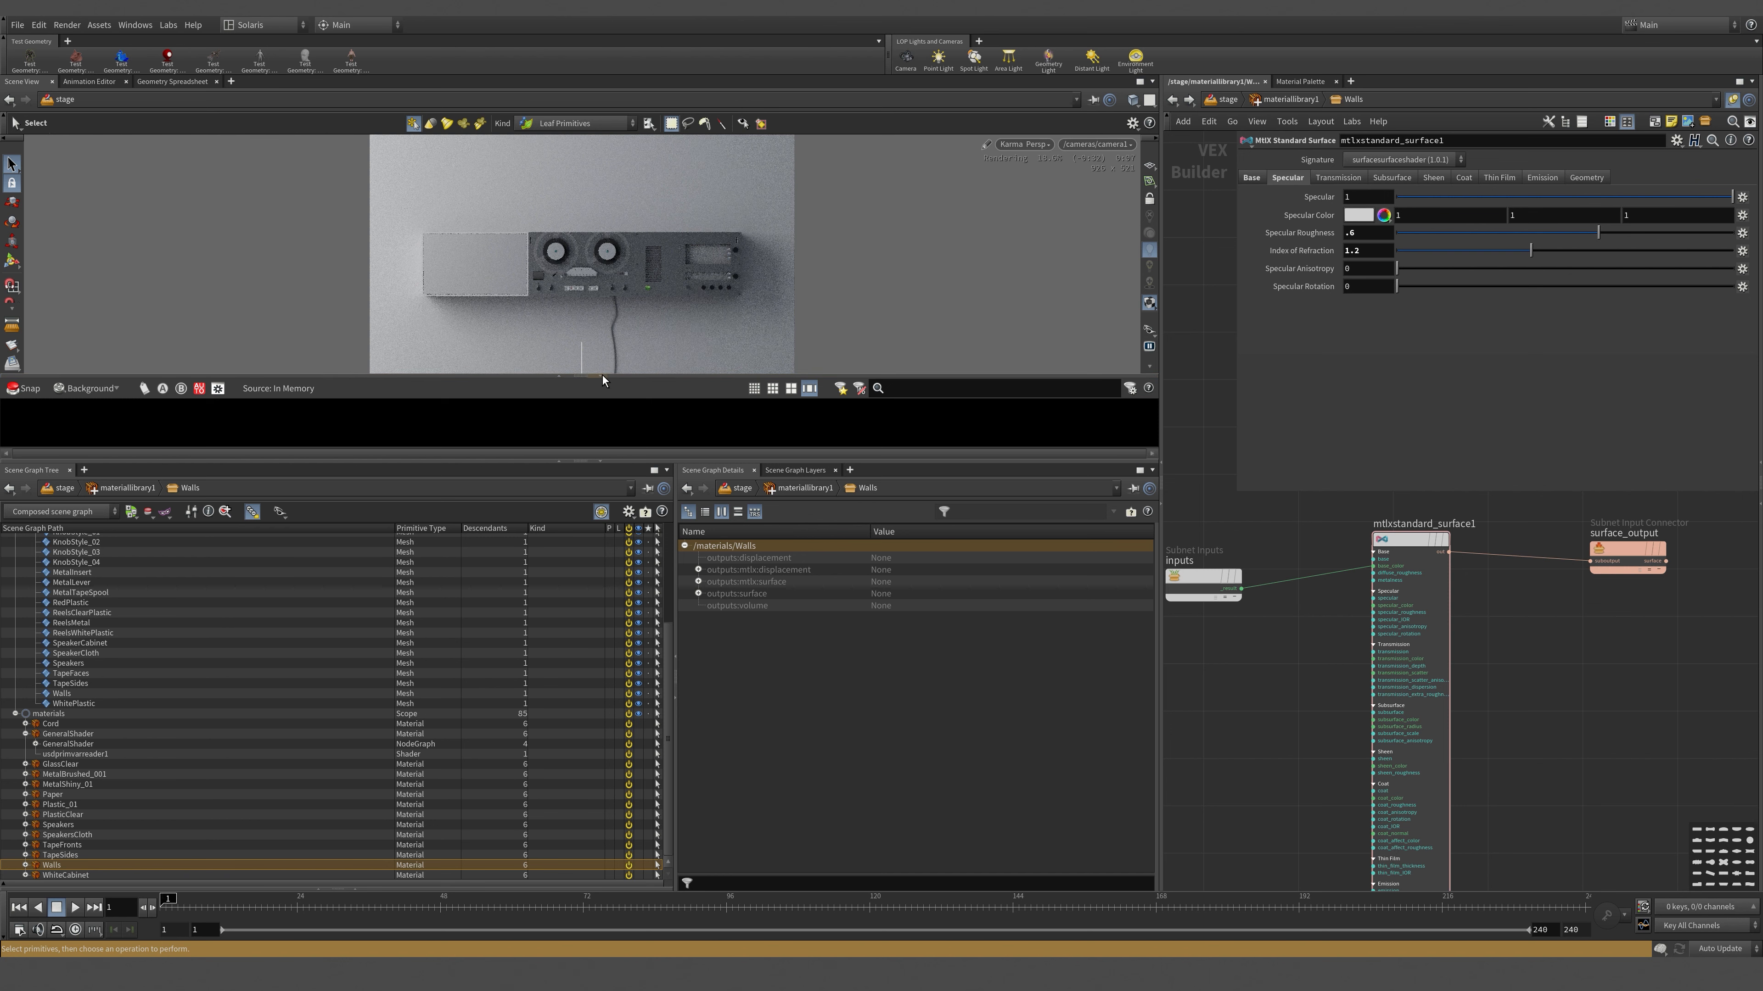
# - Enlarge the render viewport over the panes below it and save the scene
pyautogui.moveTo(601, 375); pyautogui.dragTo(601, 458)
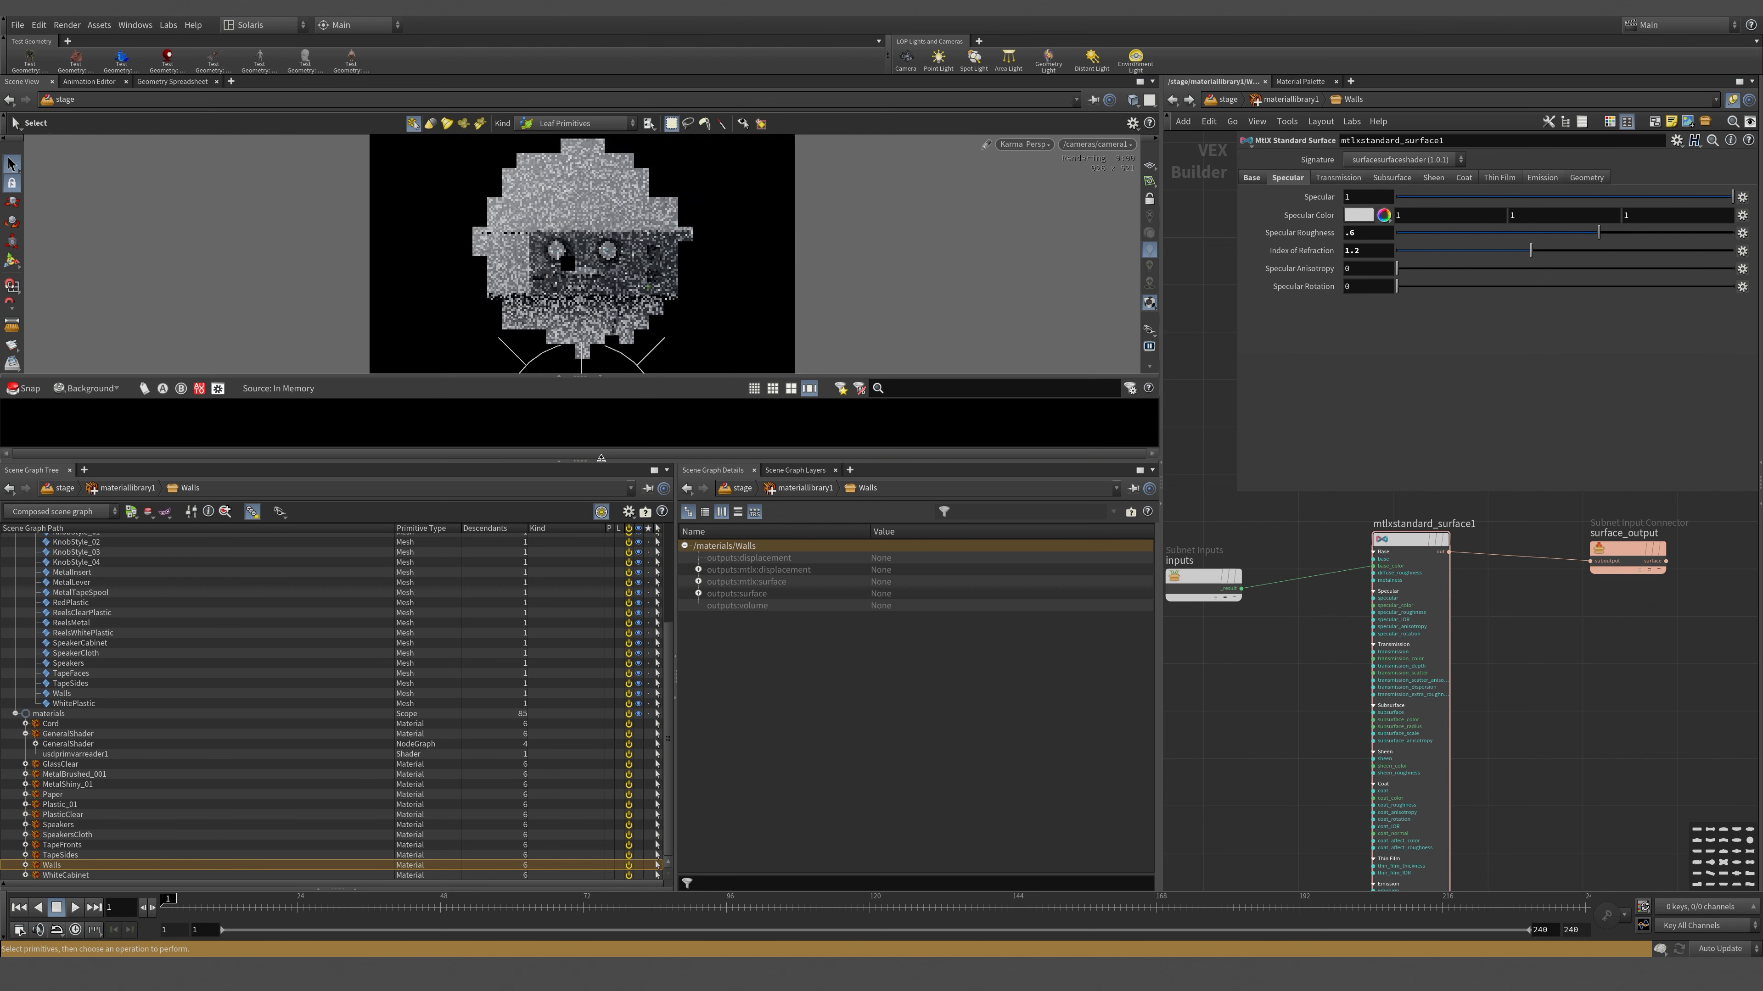
pyautogui.moveTo(600, 458); pyautogui.dragTo(645, 735)
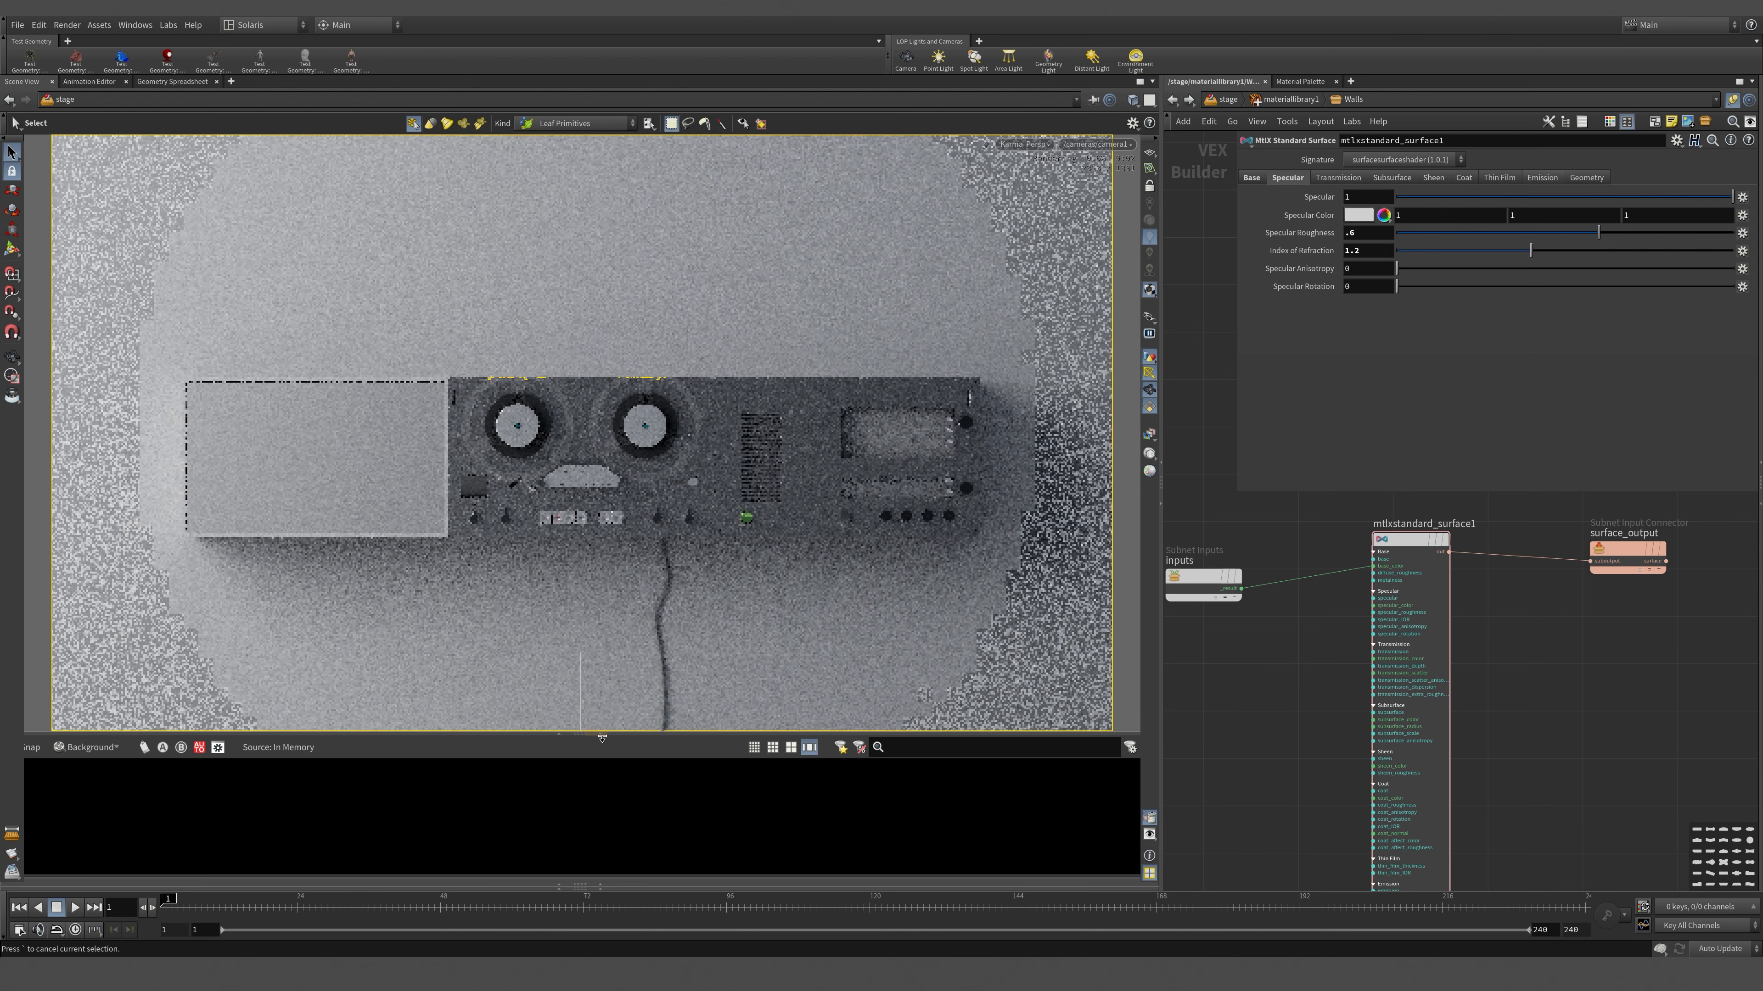
pyautogui.moveTo(597, 733); pyautogui.dragTo(598, 884)
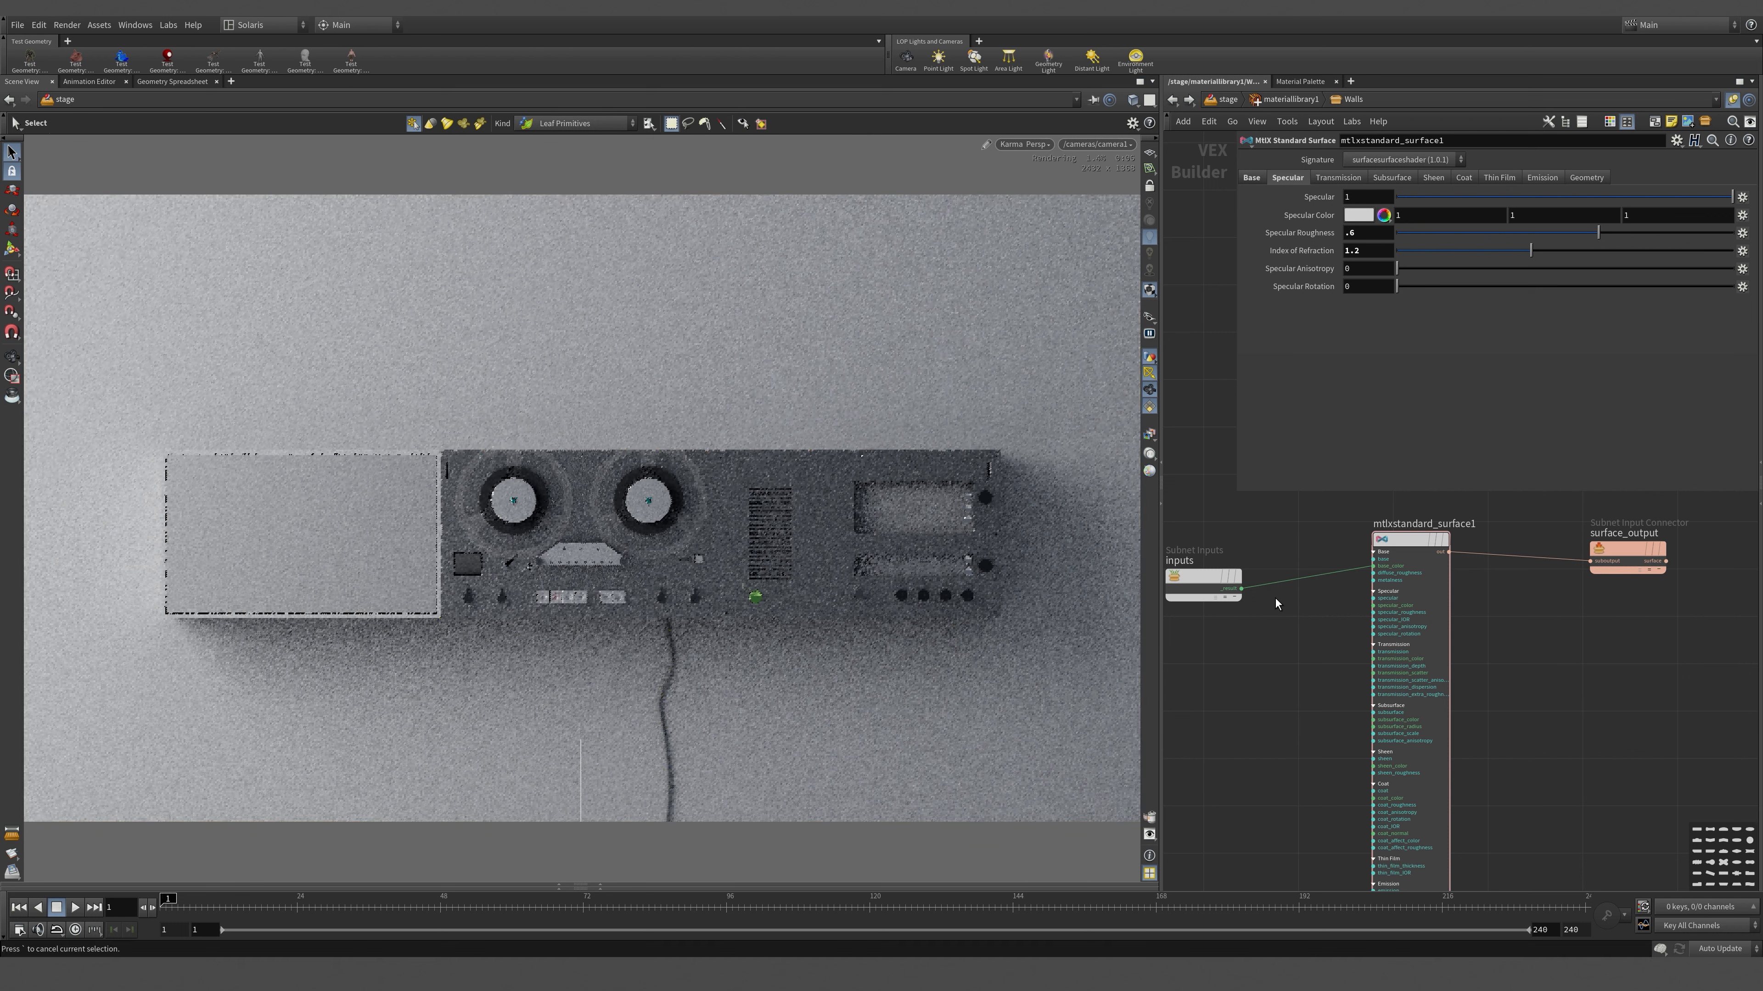
pyautogui.hotkey('ctrl', 's')
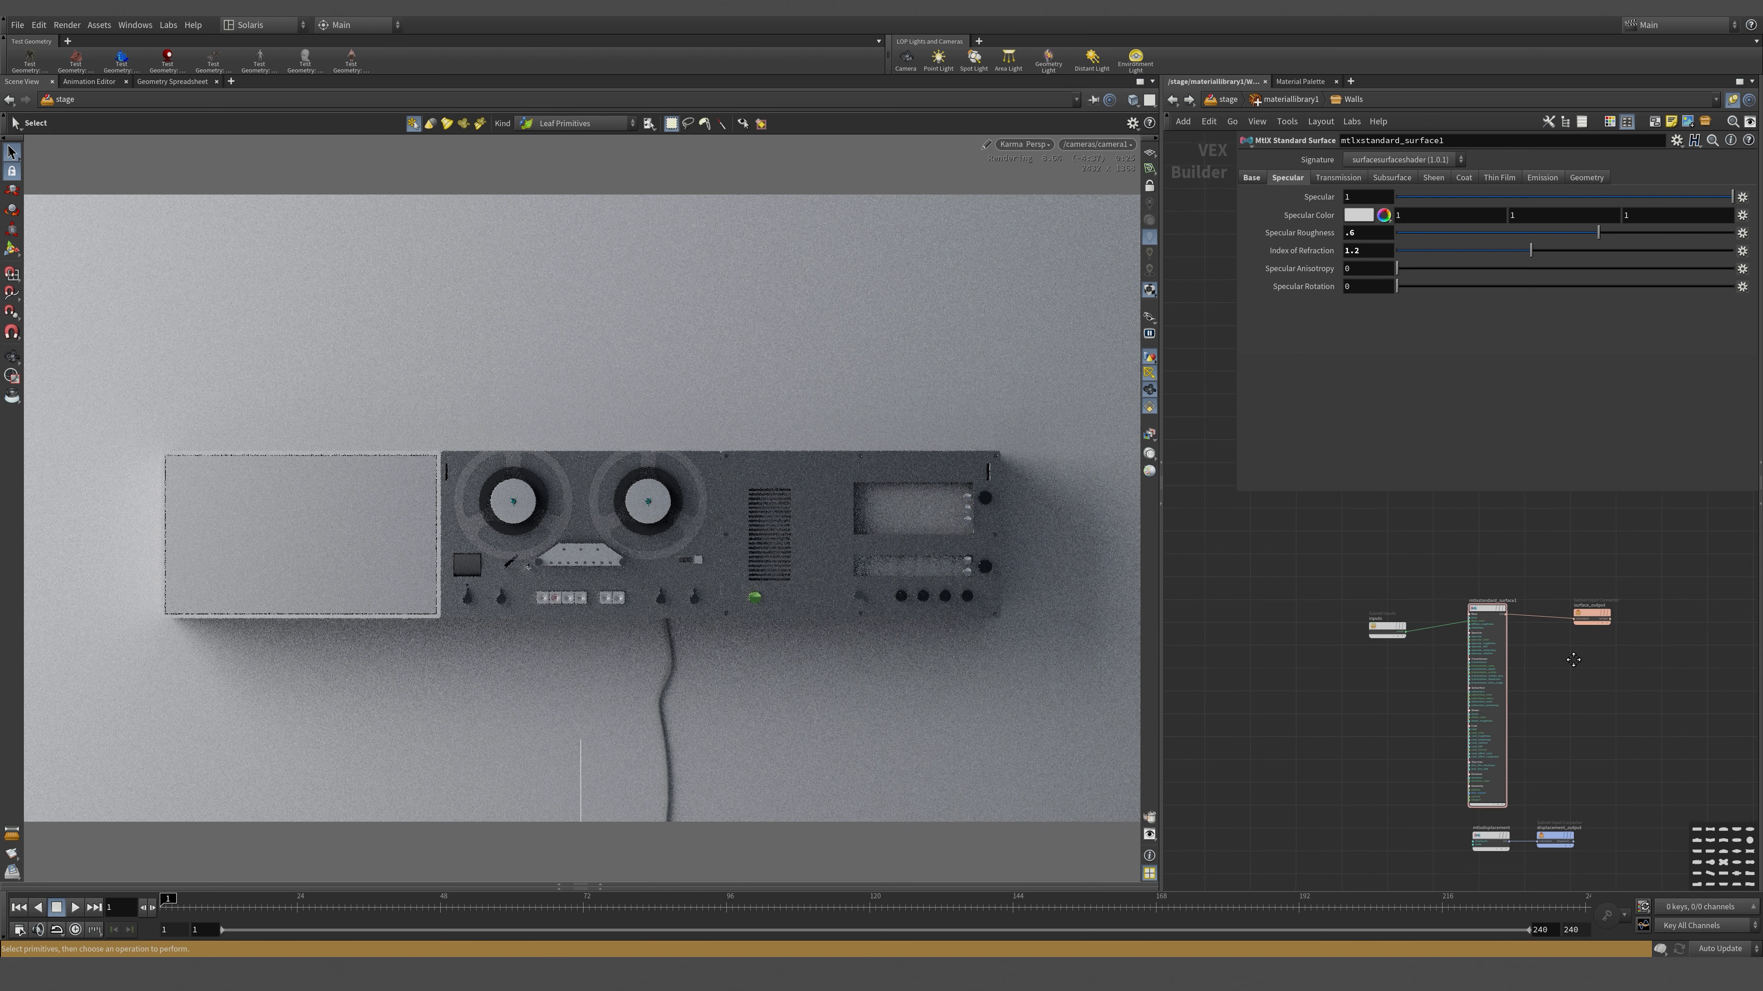
# - Return to the stage network and set domelight1's color temperature to 12500
pyautogui.press('u')
pyautogui.press('u')
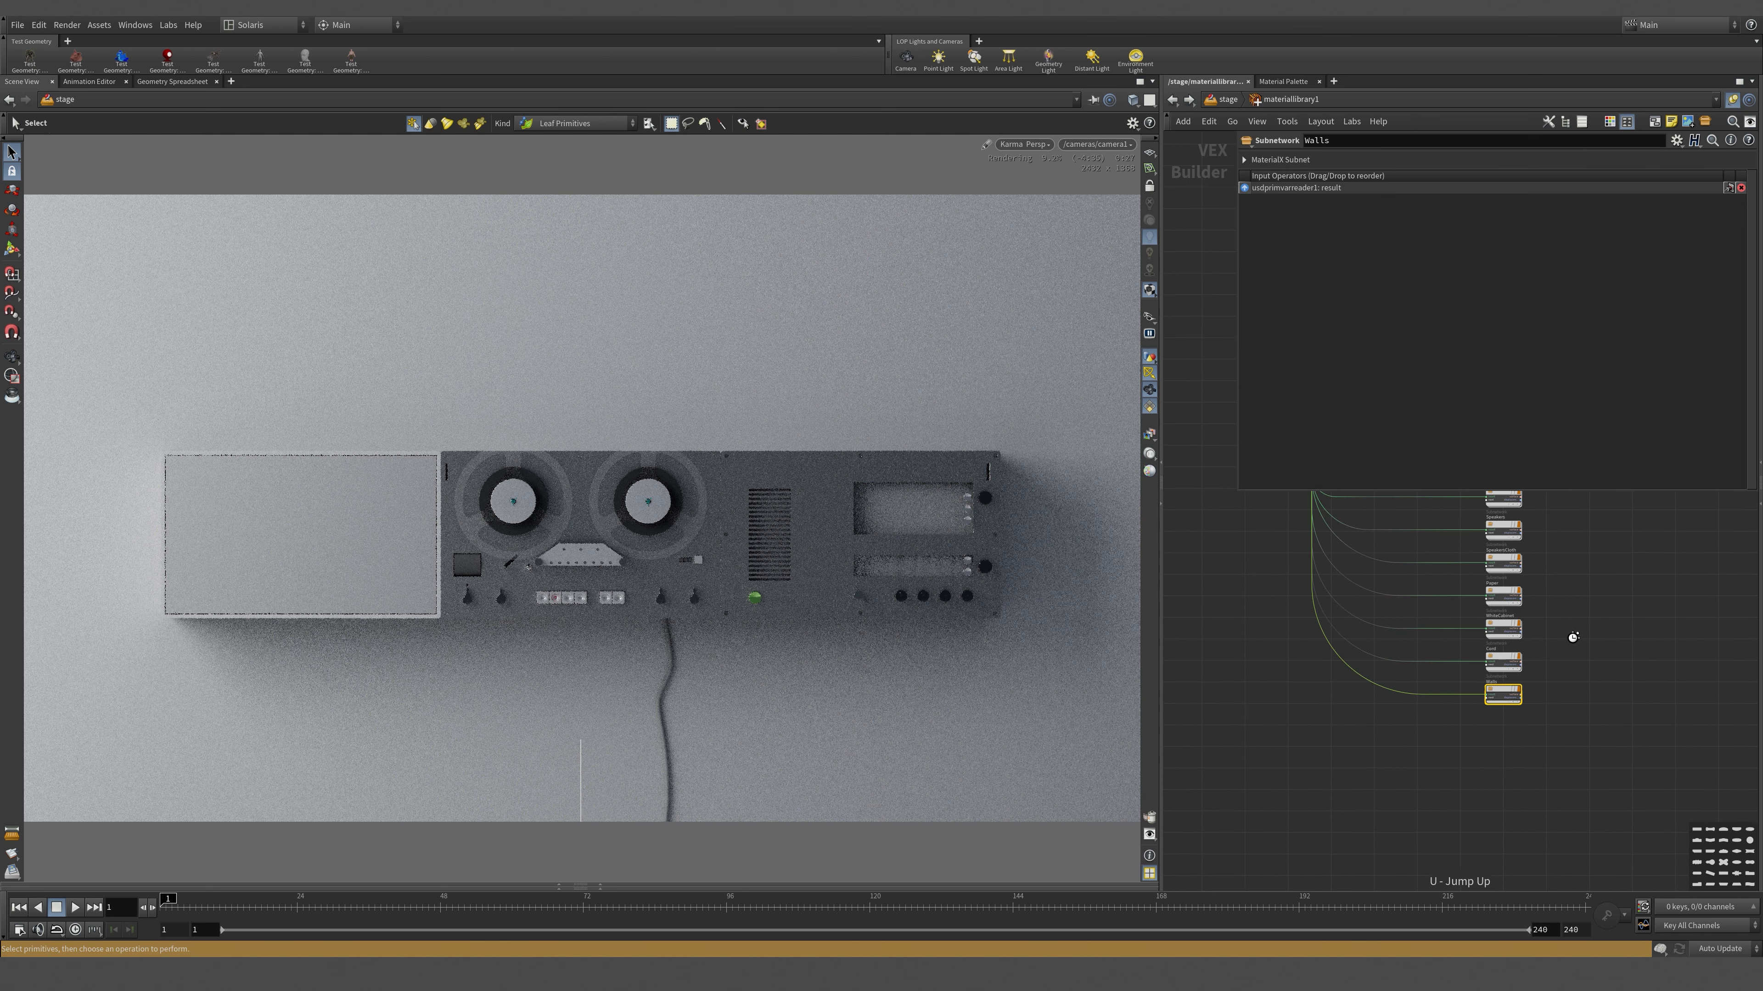
pyautogui.moveTo(1566, 702); pyautogui.dragTo(1556, 656, button='middle')
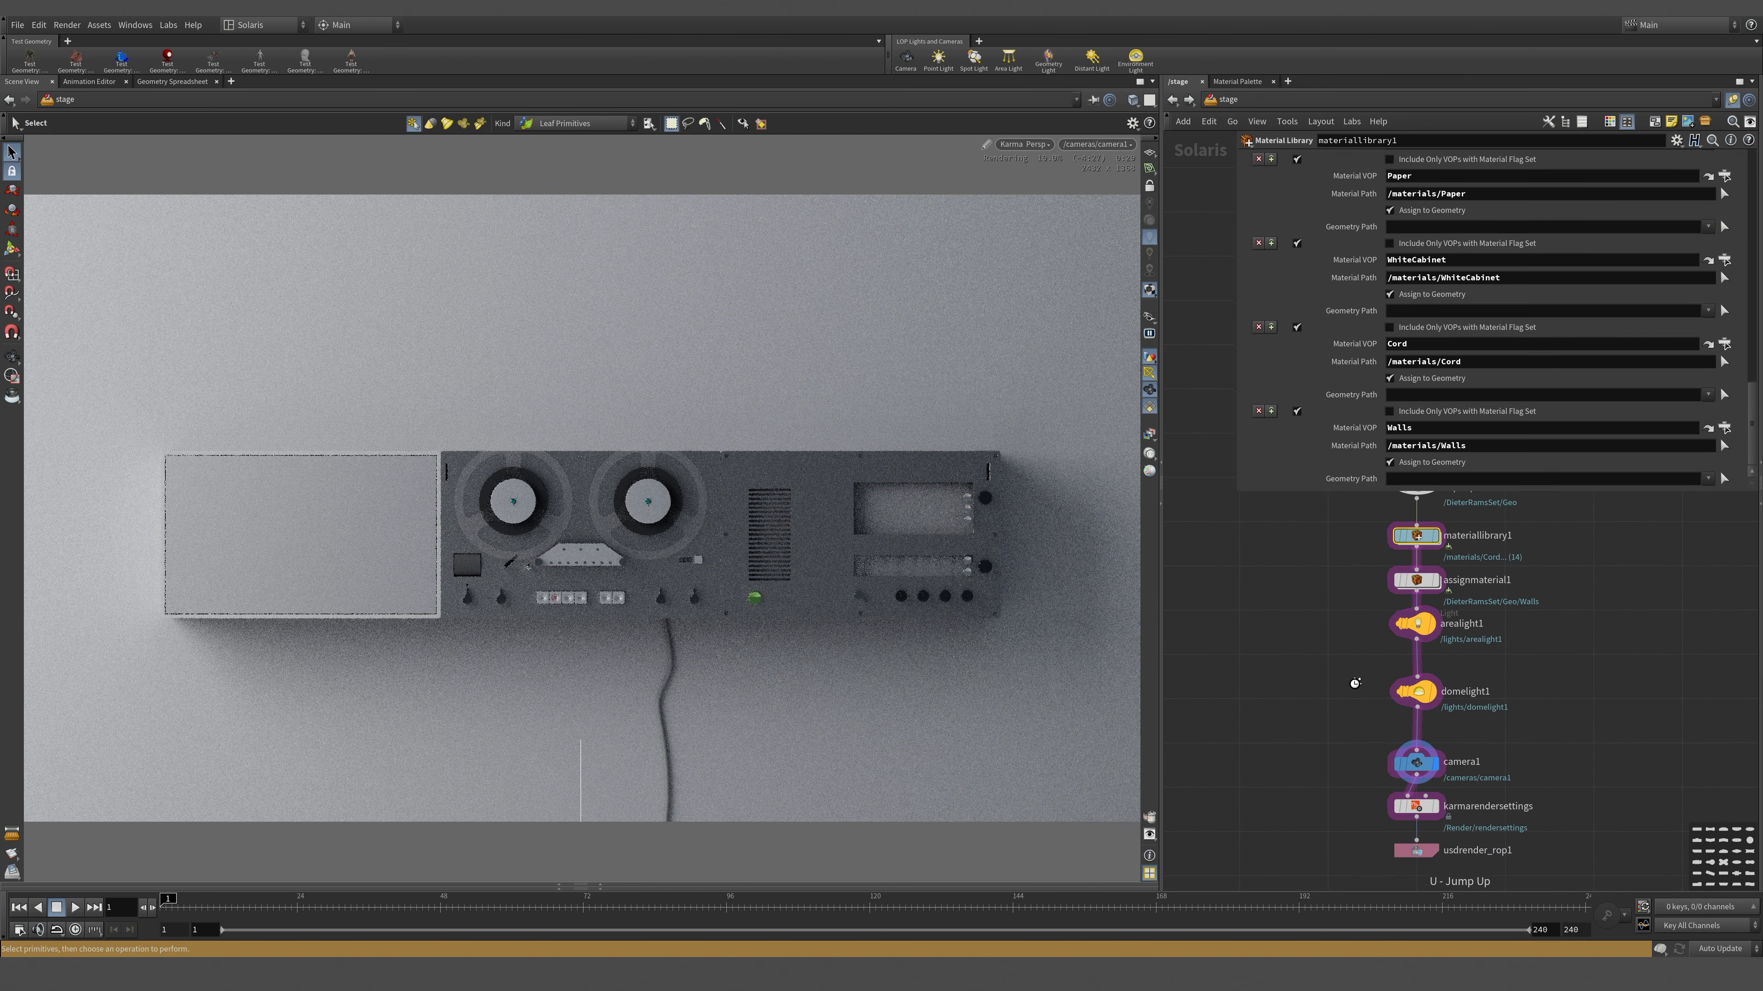
pyautogui.moveTo(1341, 678); pyautogui.dragTo(1496, 717)
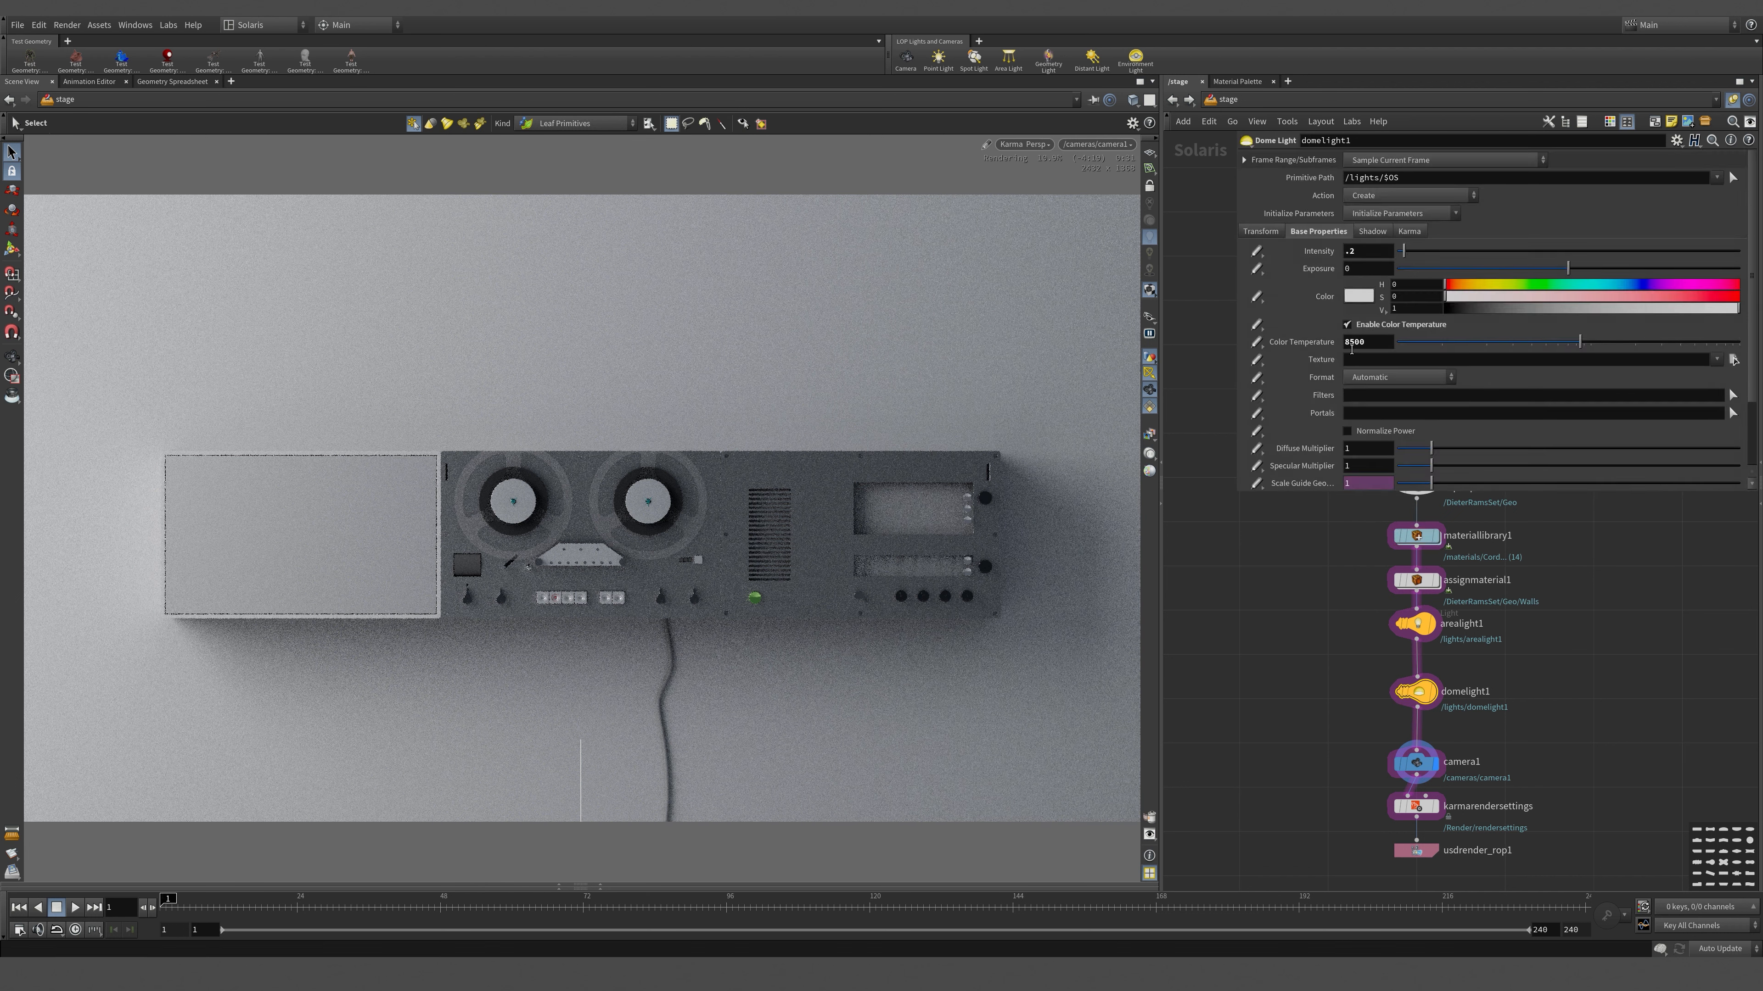
pyautogui.moveTo(1339, 351); pyautogui.dragTo(1330, 325)
pyautogui.press('Tab')
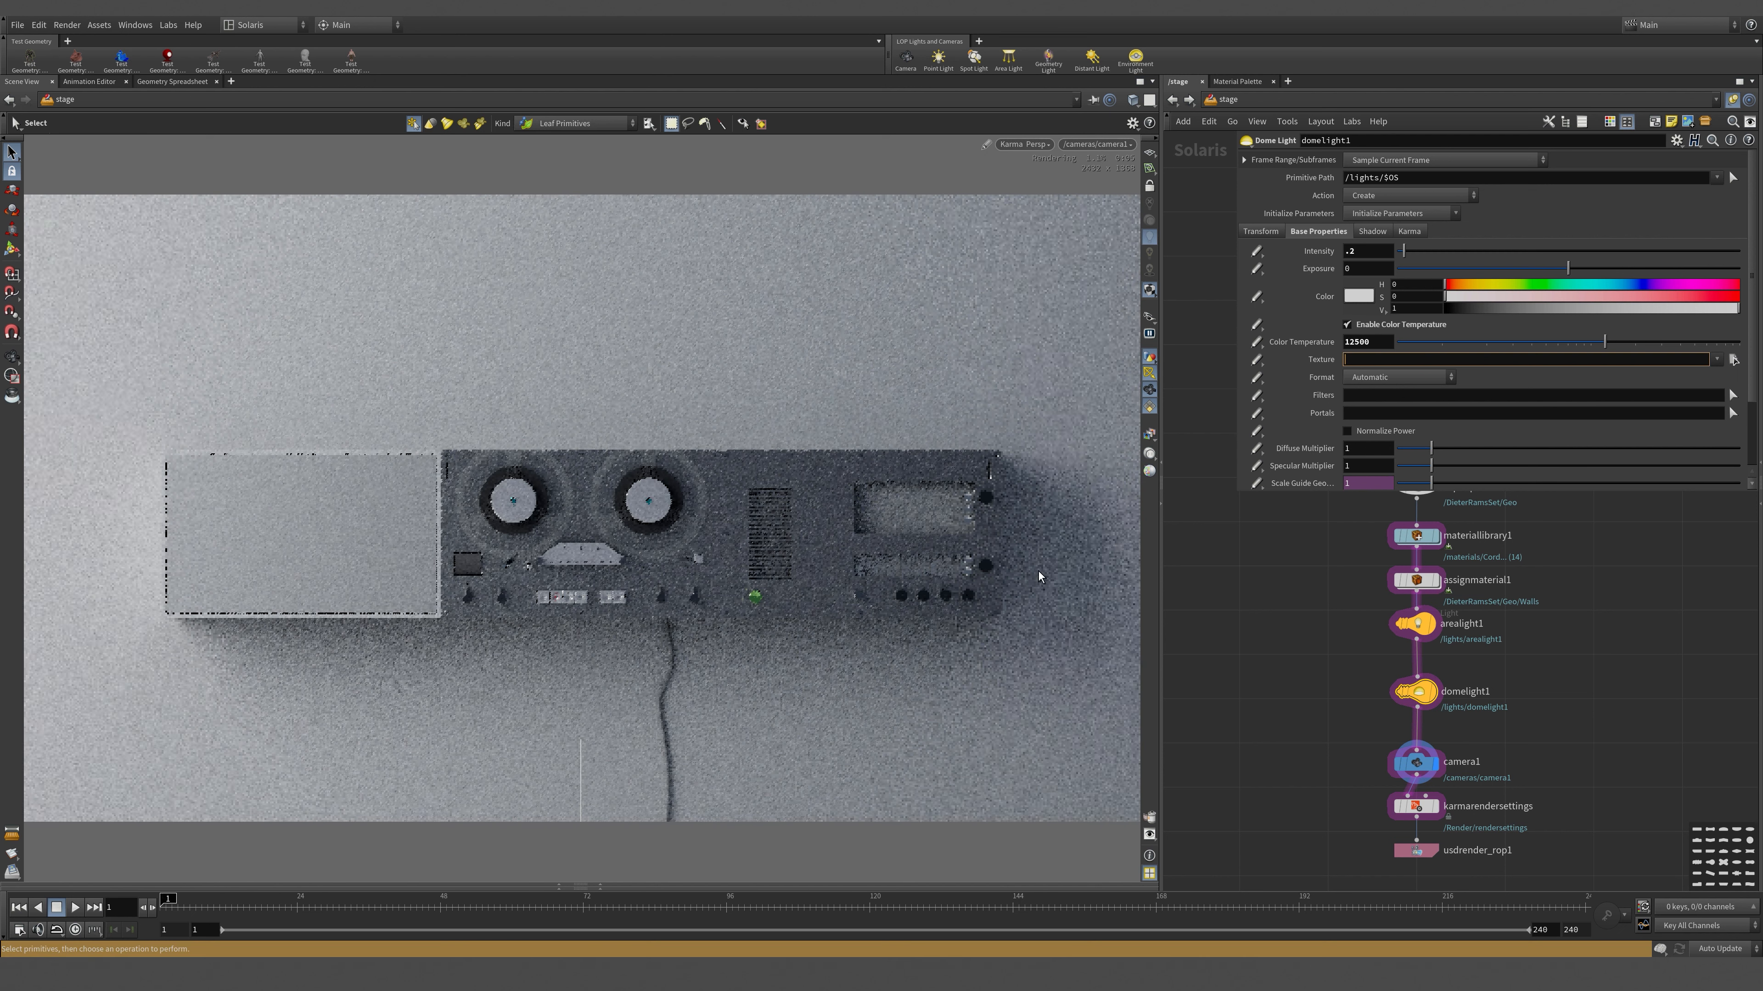
# - Set the intensity of domelight1 to .3
pyautogui.moveTo(1596, 628); pyautogui.dragTo(1588, 690, button='middle')
pyautogui.moveTo(1245, 579); pyautogui.dragTo(1539, 628)
pyautogui.click(1413, 751)
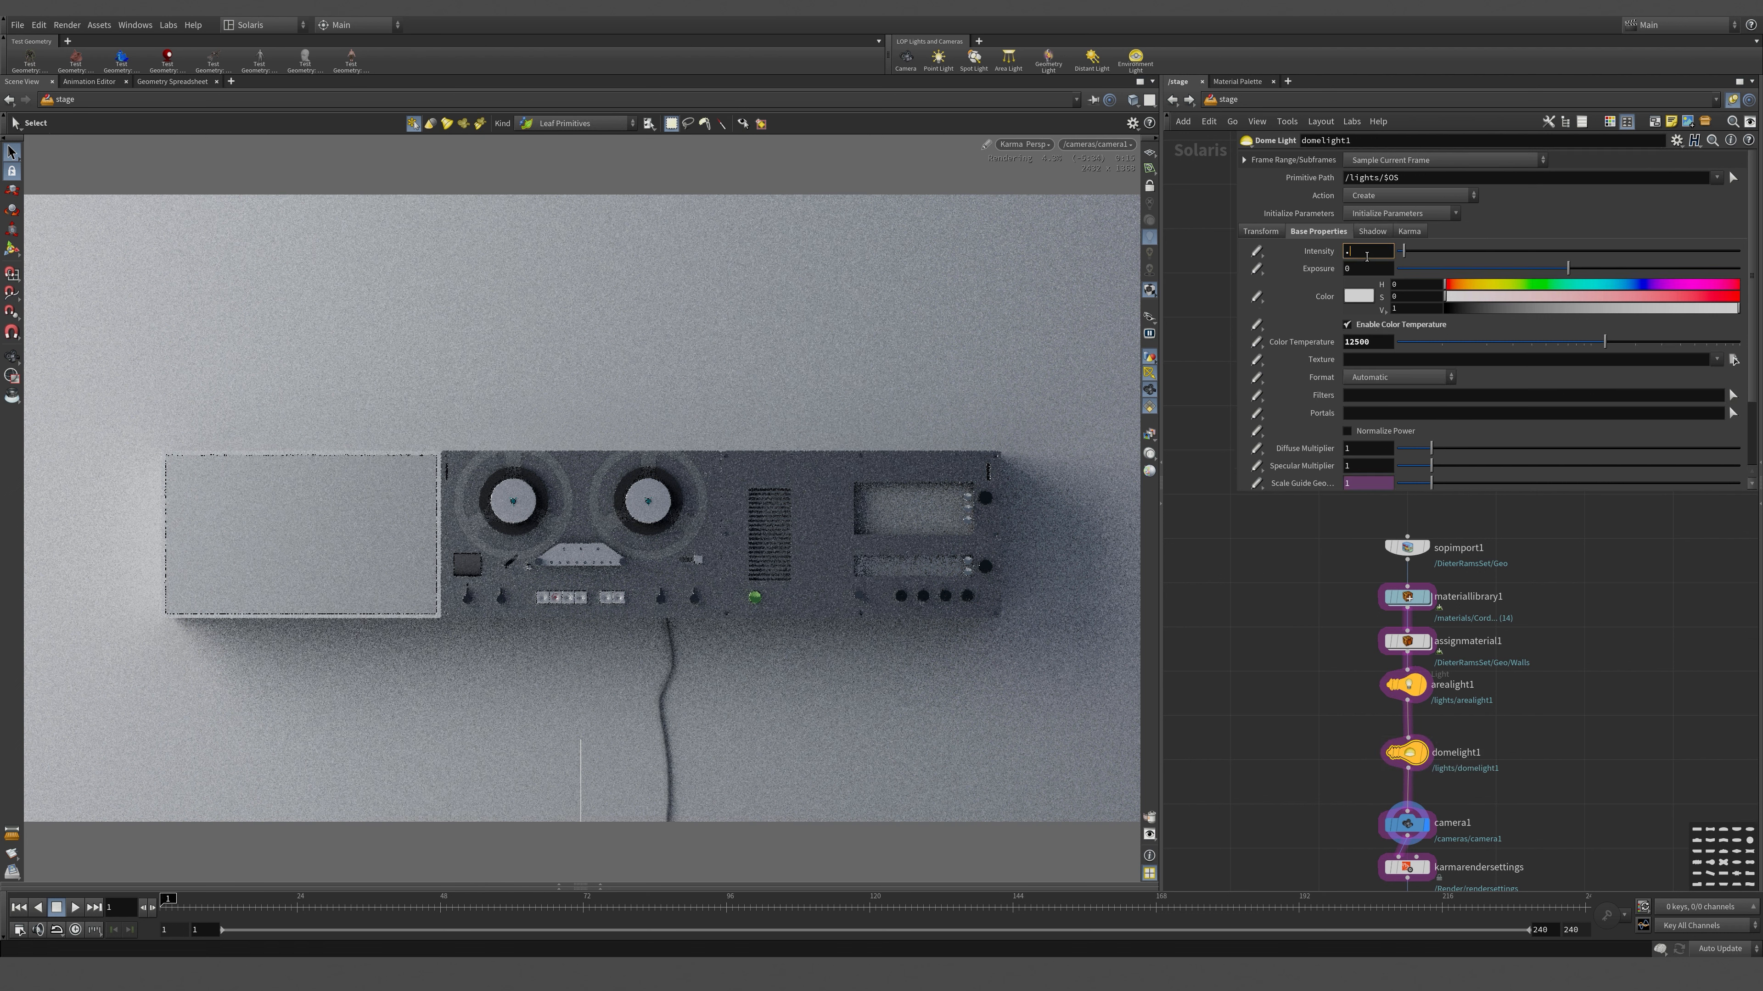
pyautogui.write('3')
pyautogui.press('Tab')
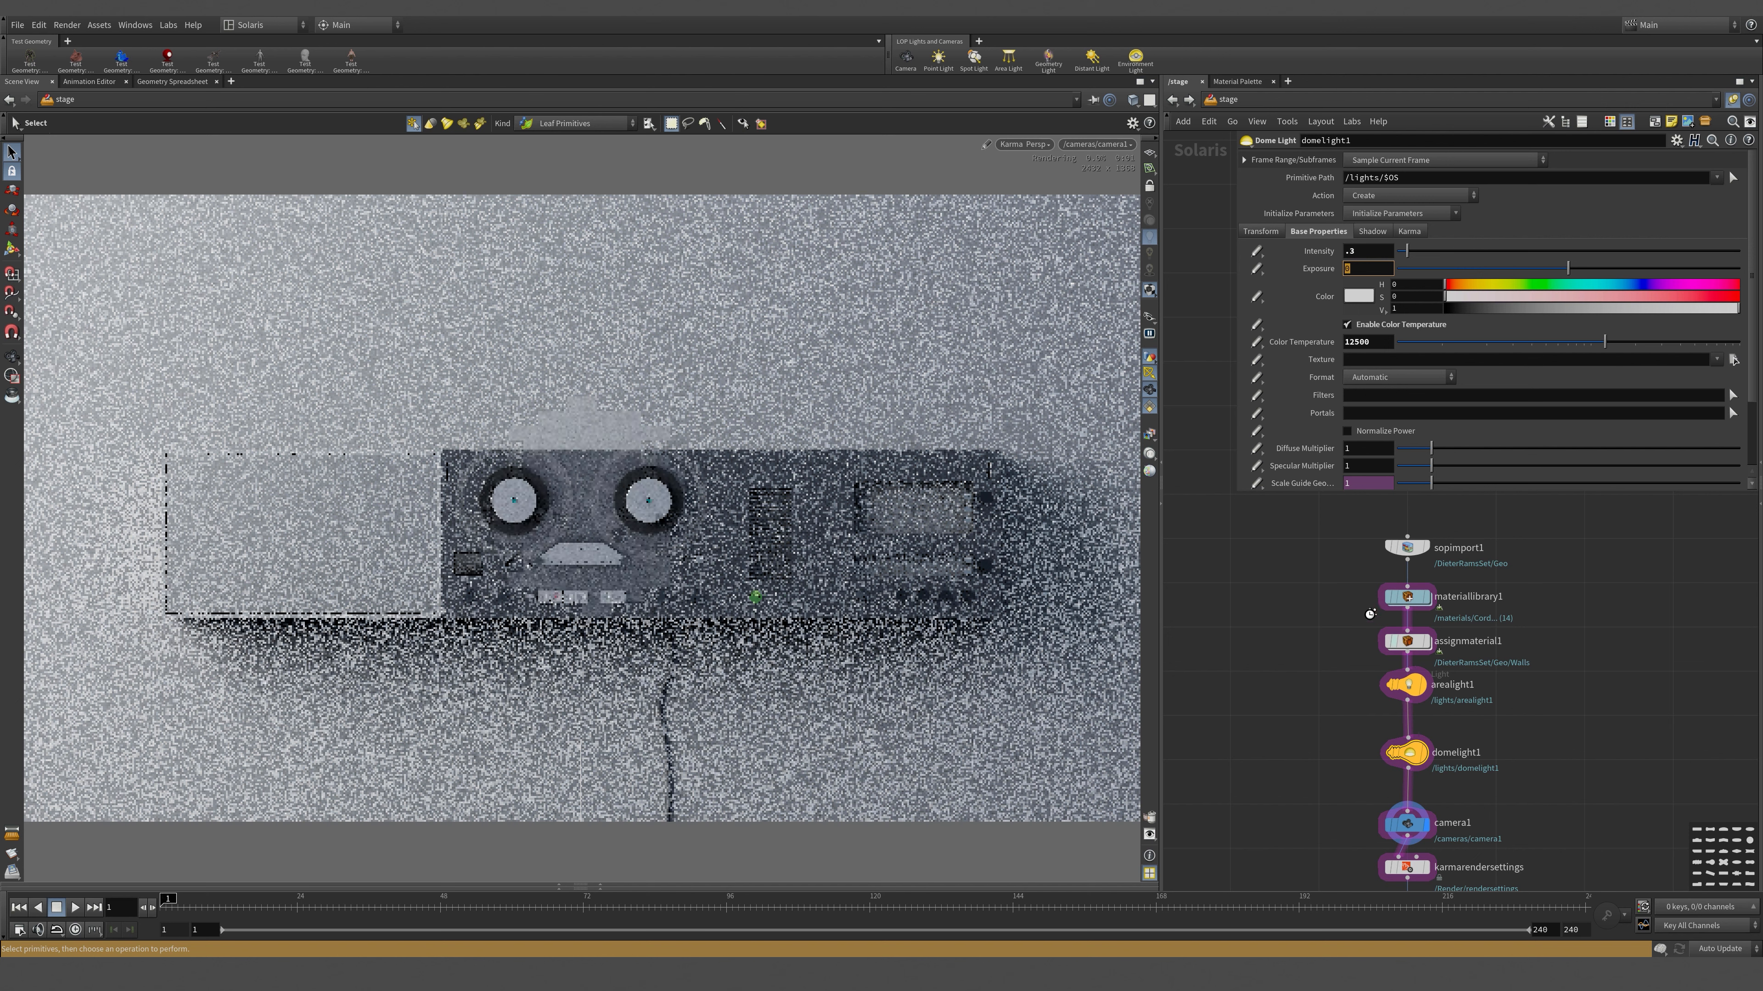
# - Set the exposure of arealight1 to 1.5
pyautogui.click(1405, 685)
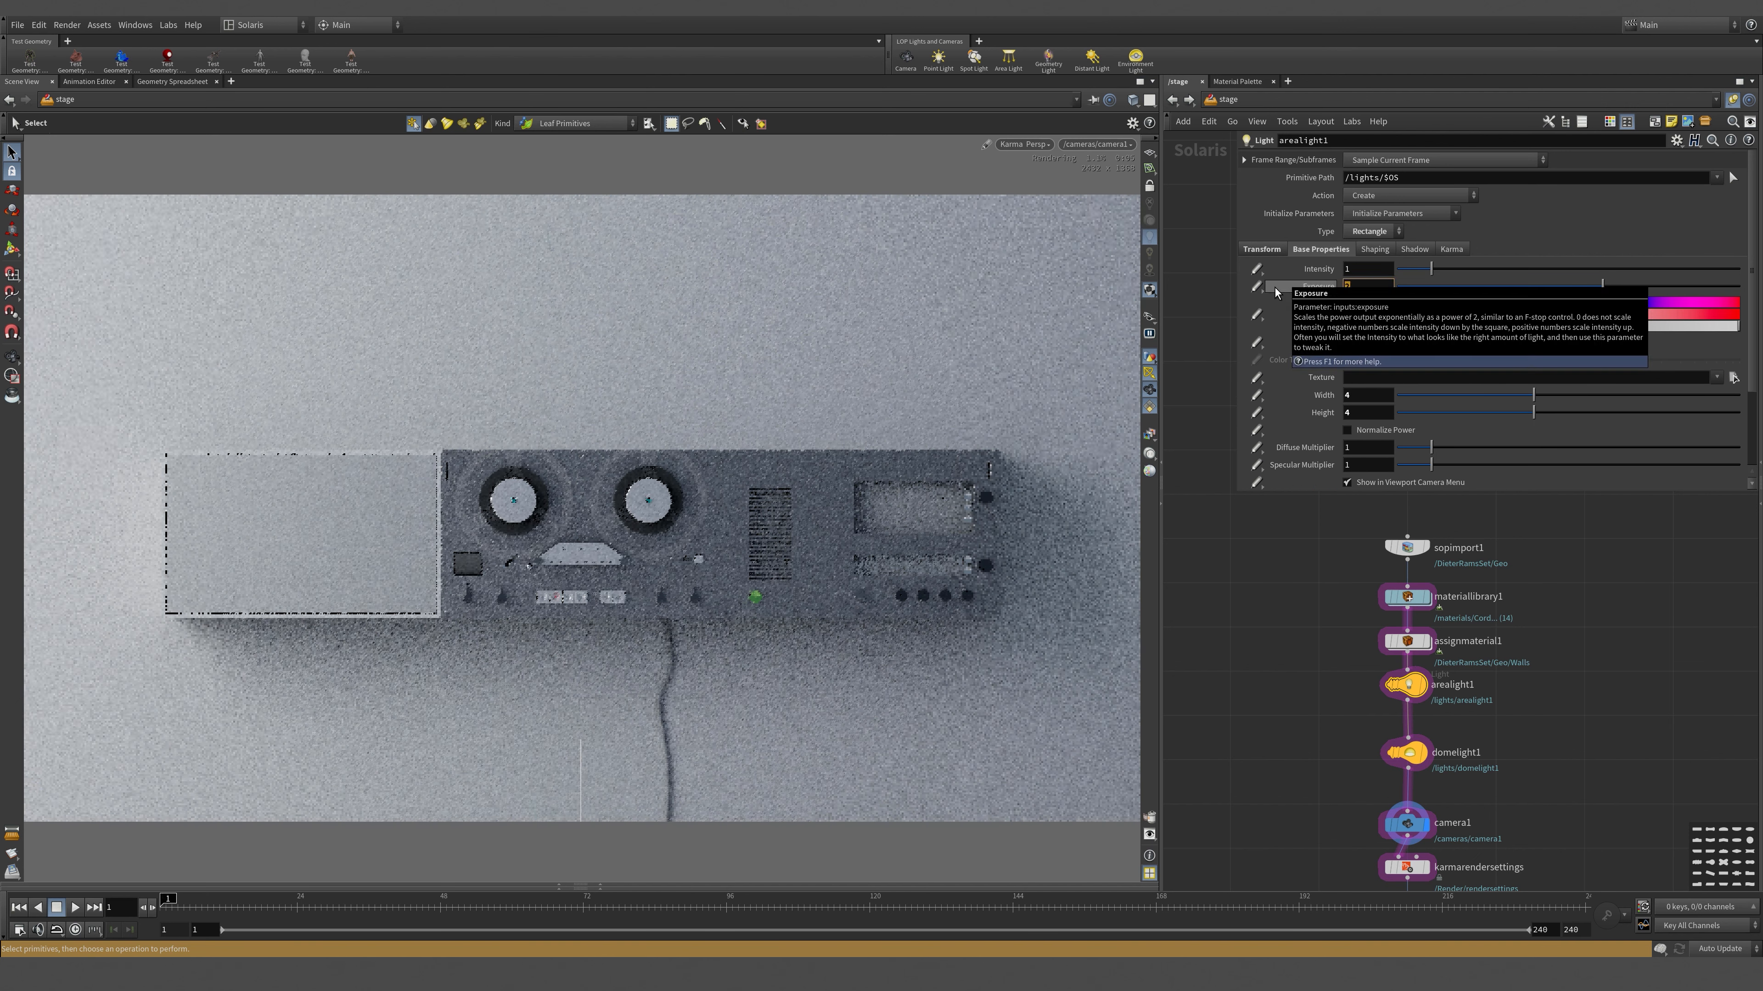
pyautogui.write('.5')
pyautogui.press('Return')
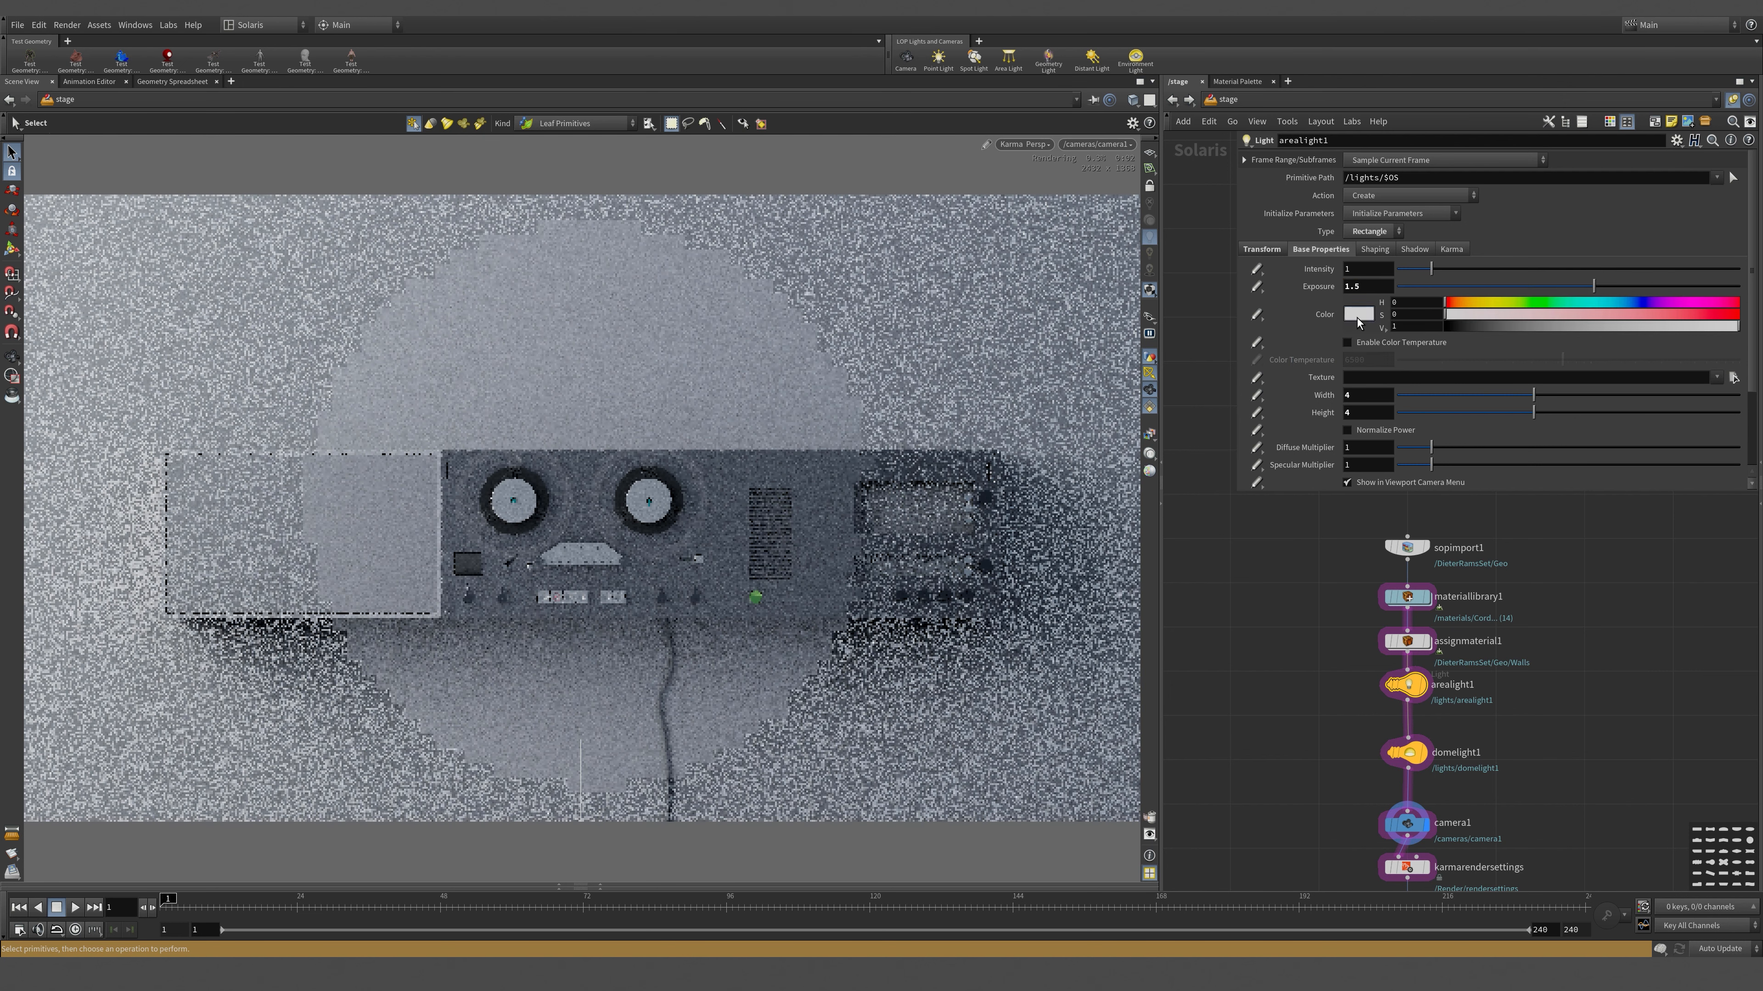
# - Give arealight1 a warm, pale orange color with hue 26, saturation 0.448 and value 1
pyautogui.click(1358, 313)
pyautogui.click(1530, 151)
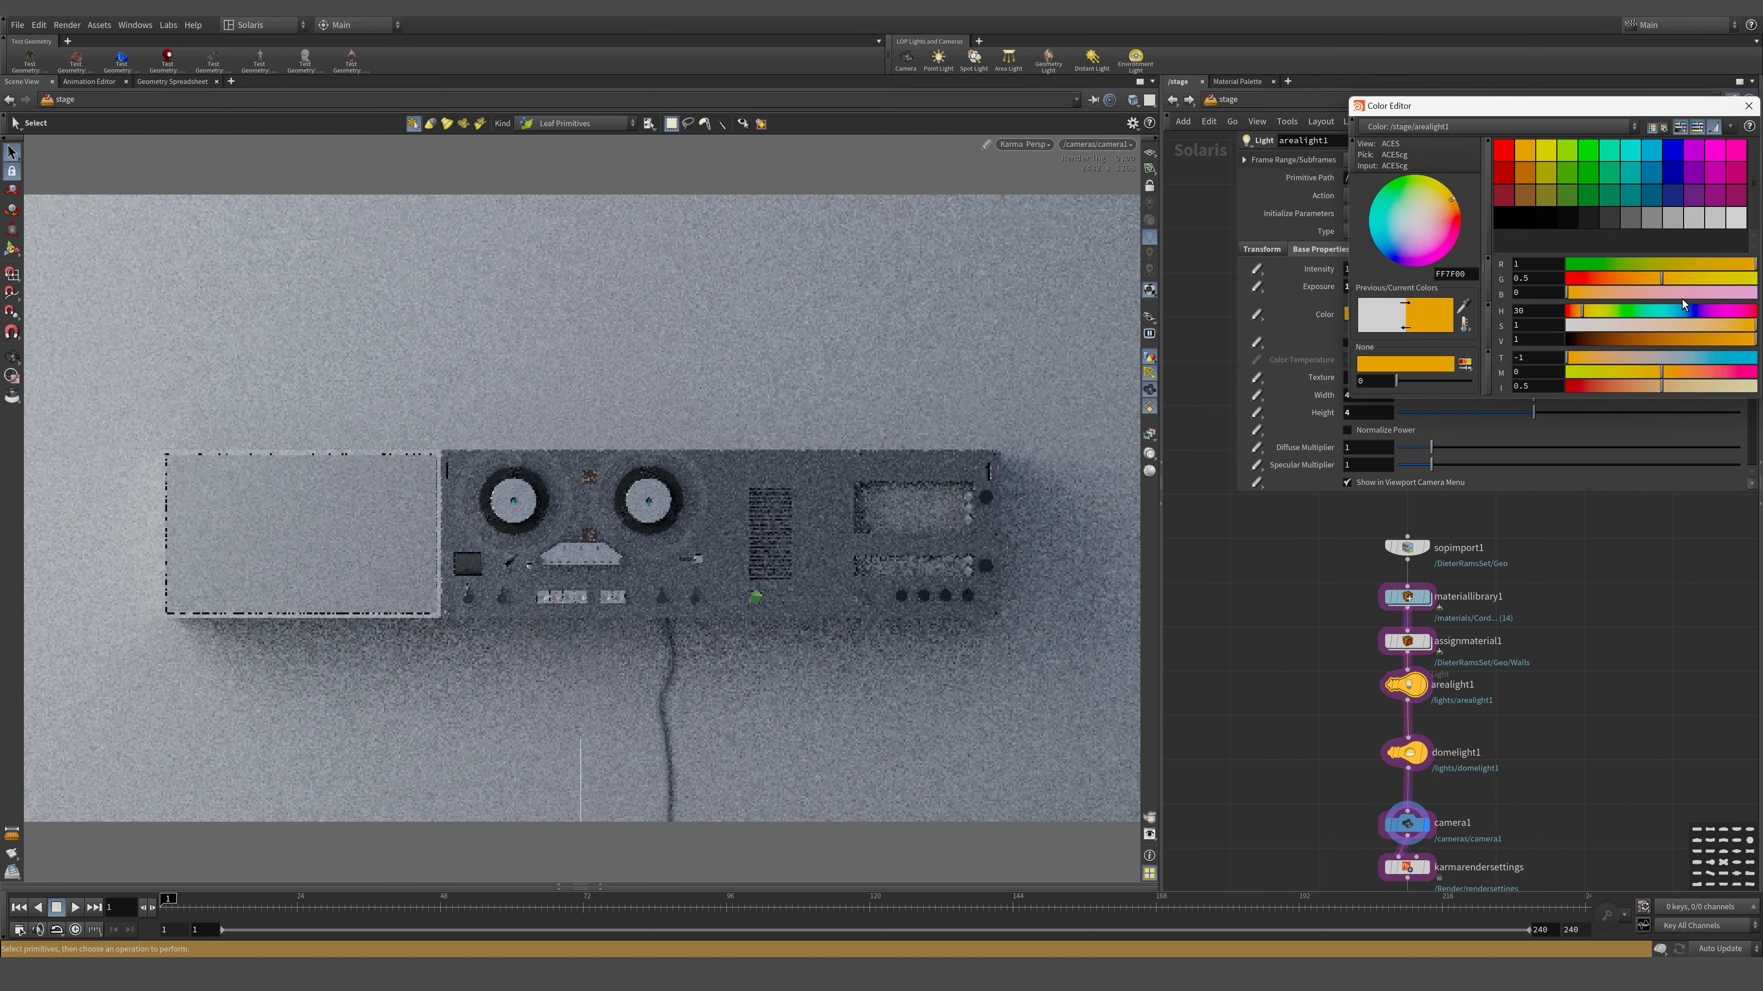
pyautogui.moveTo(1719, 327); pyautogui.dragTo(1683, 333)
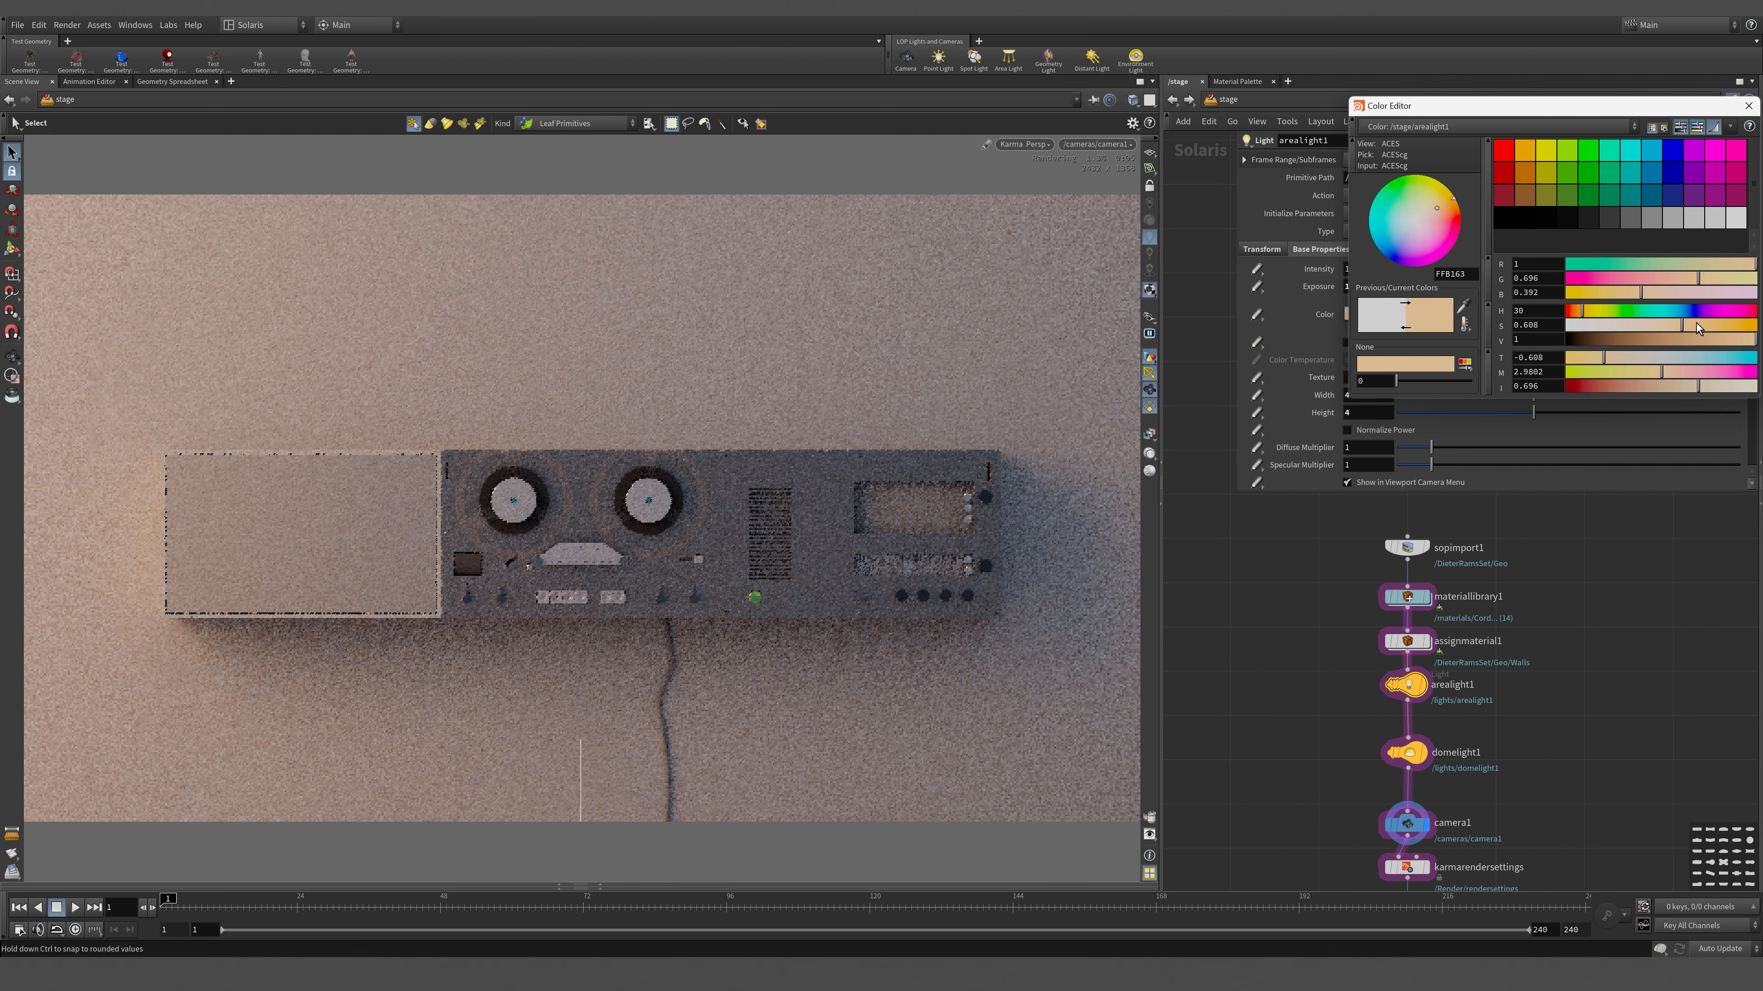
pyautogui.click(1661, 328)
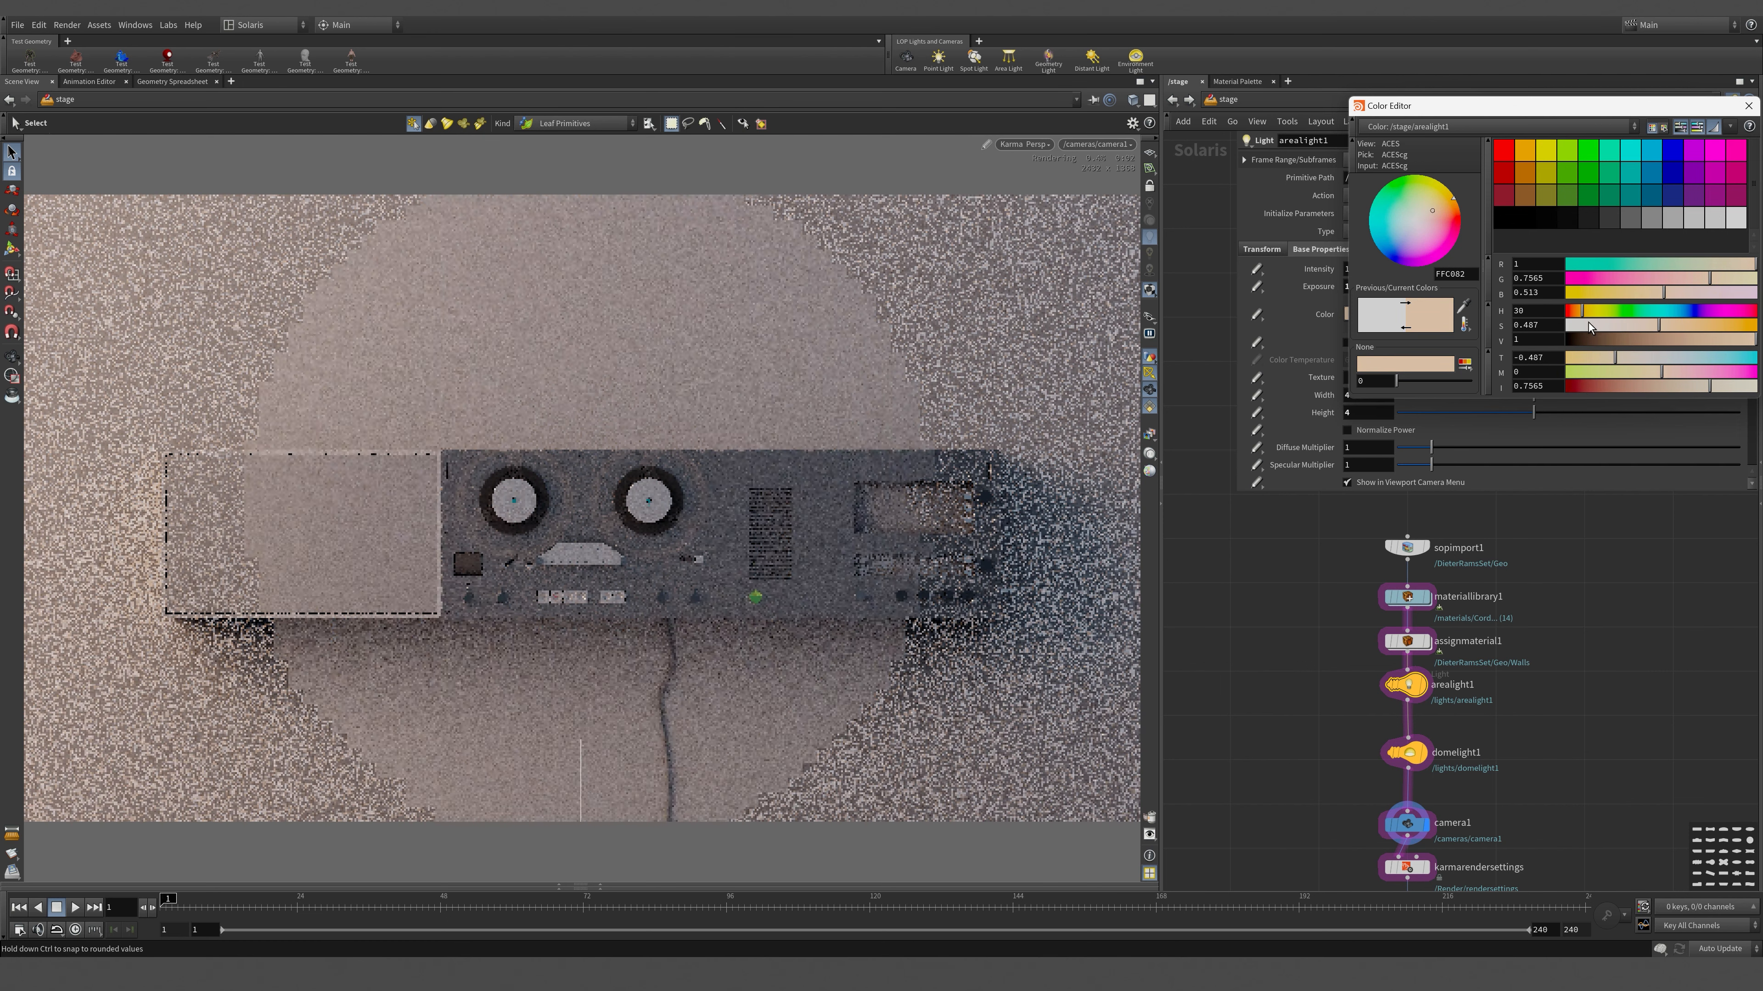
pyautogui.click(1643, 328)
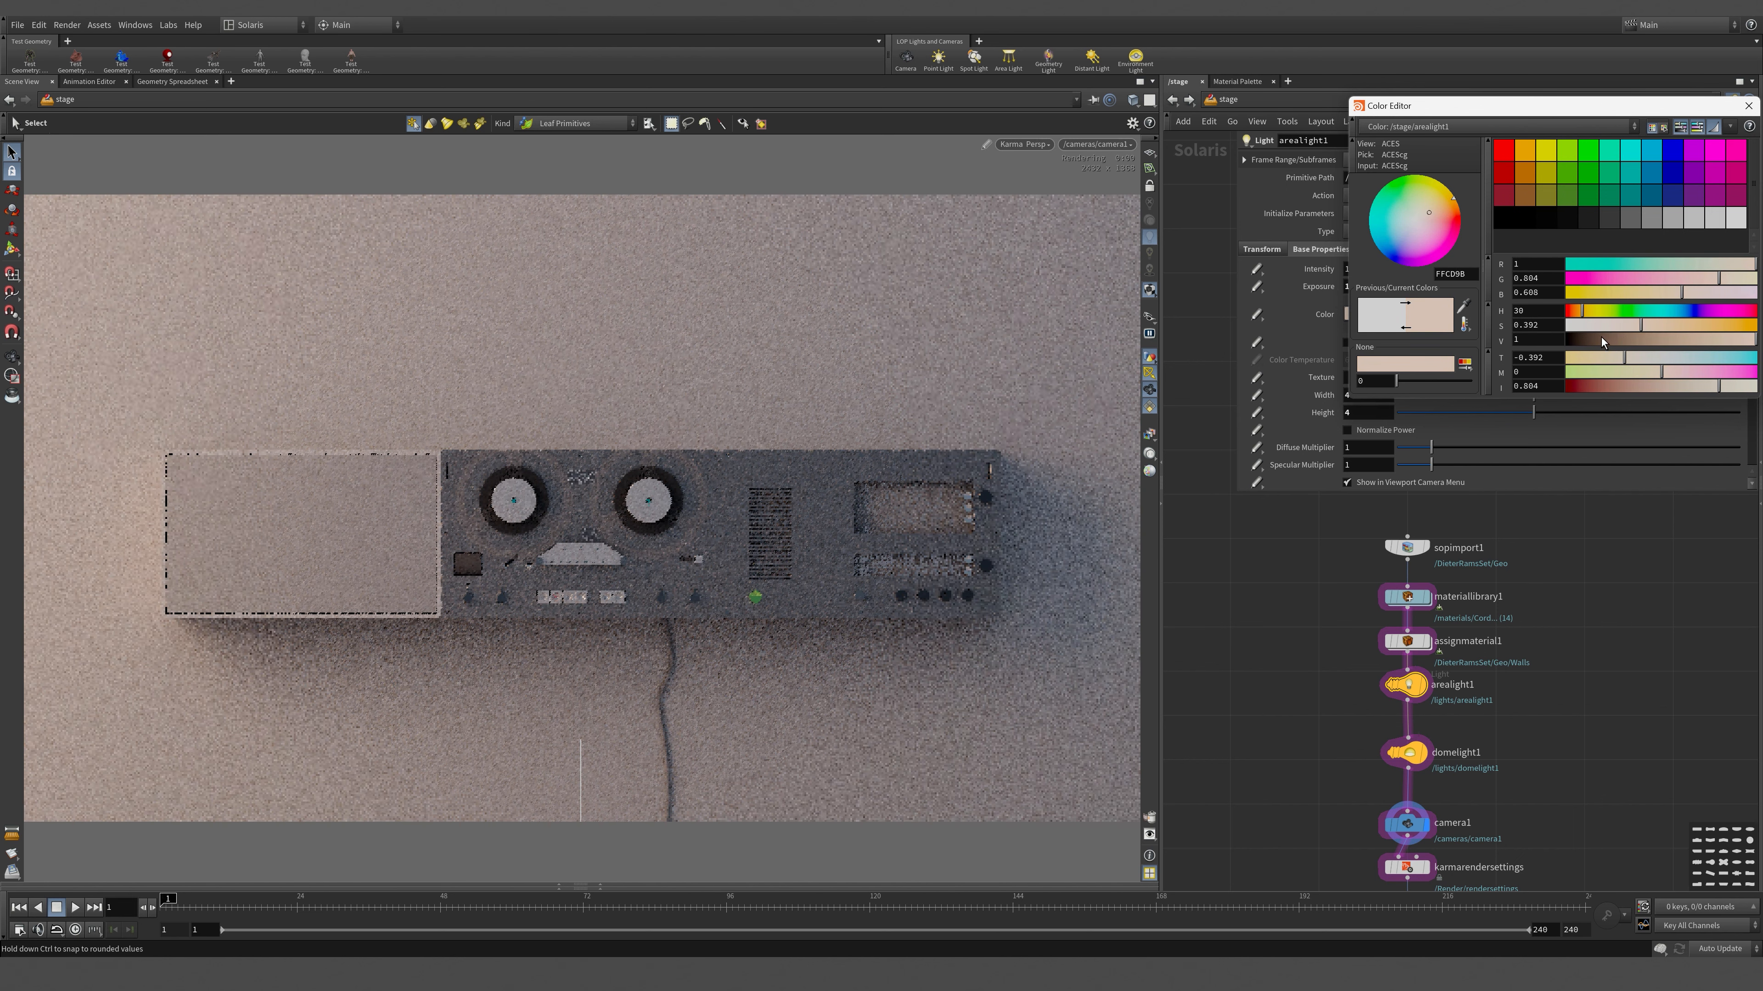
pyautogui.click(1647, 330)
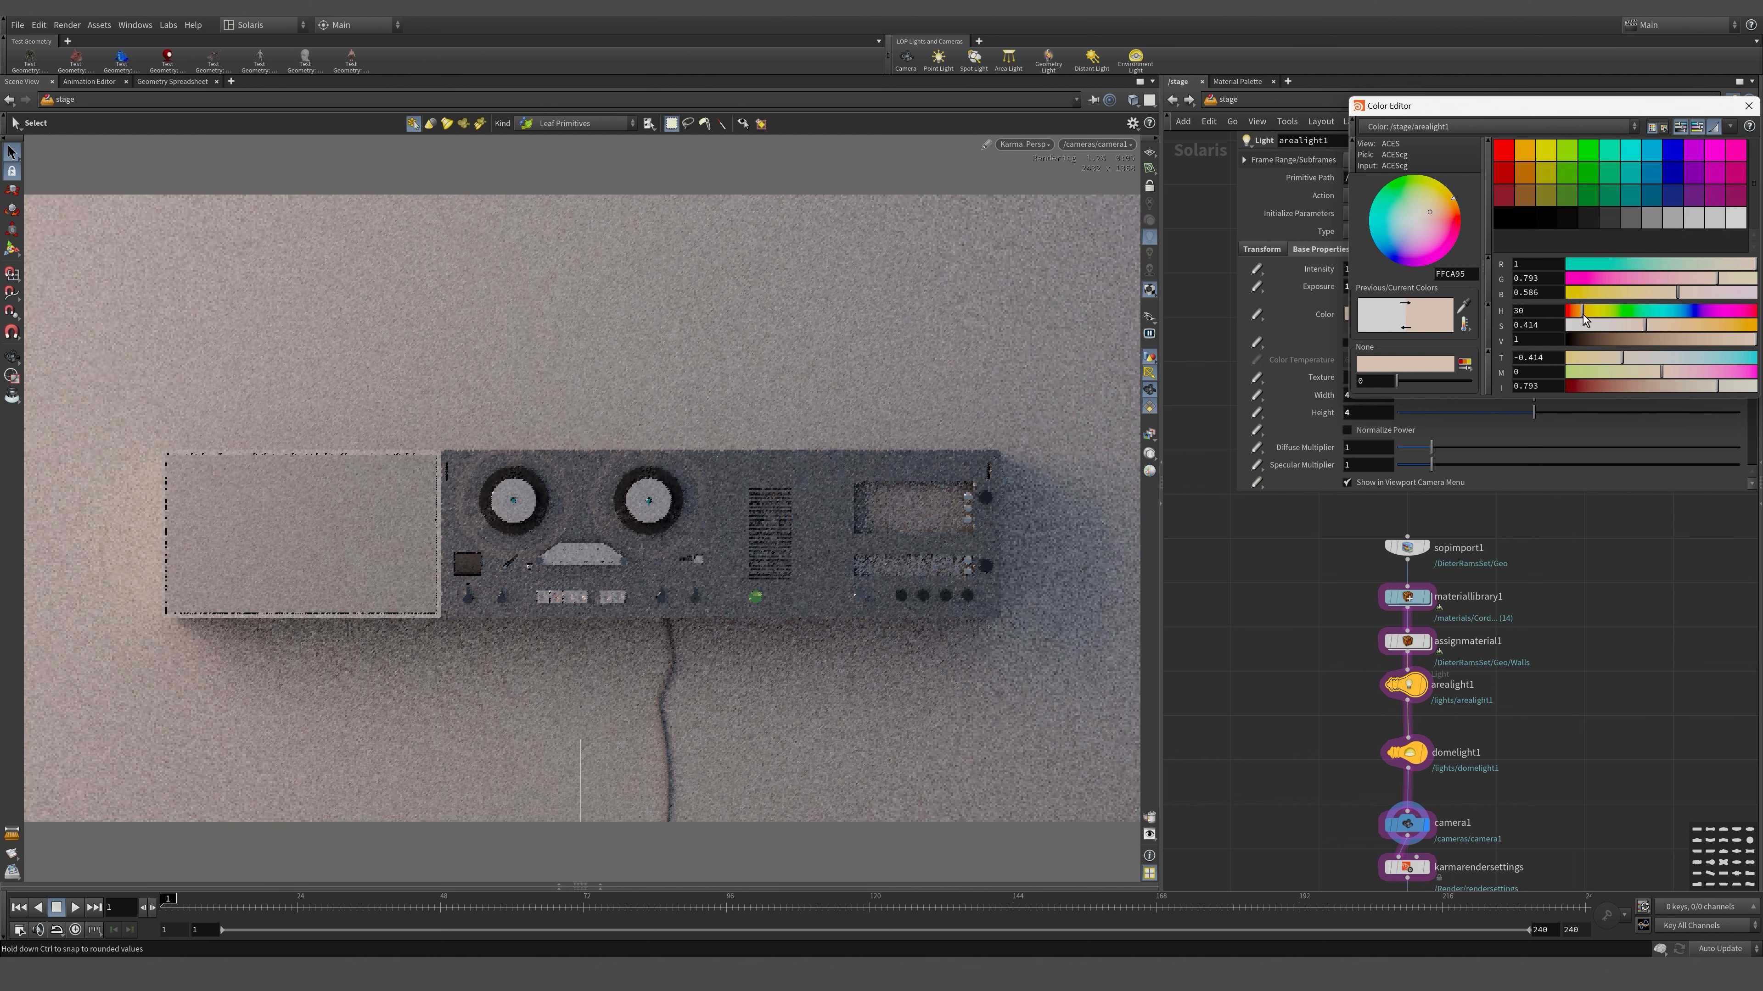
pyautogui.moveTo(1583, 314); pyautogui.dragTo(1582, 314)
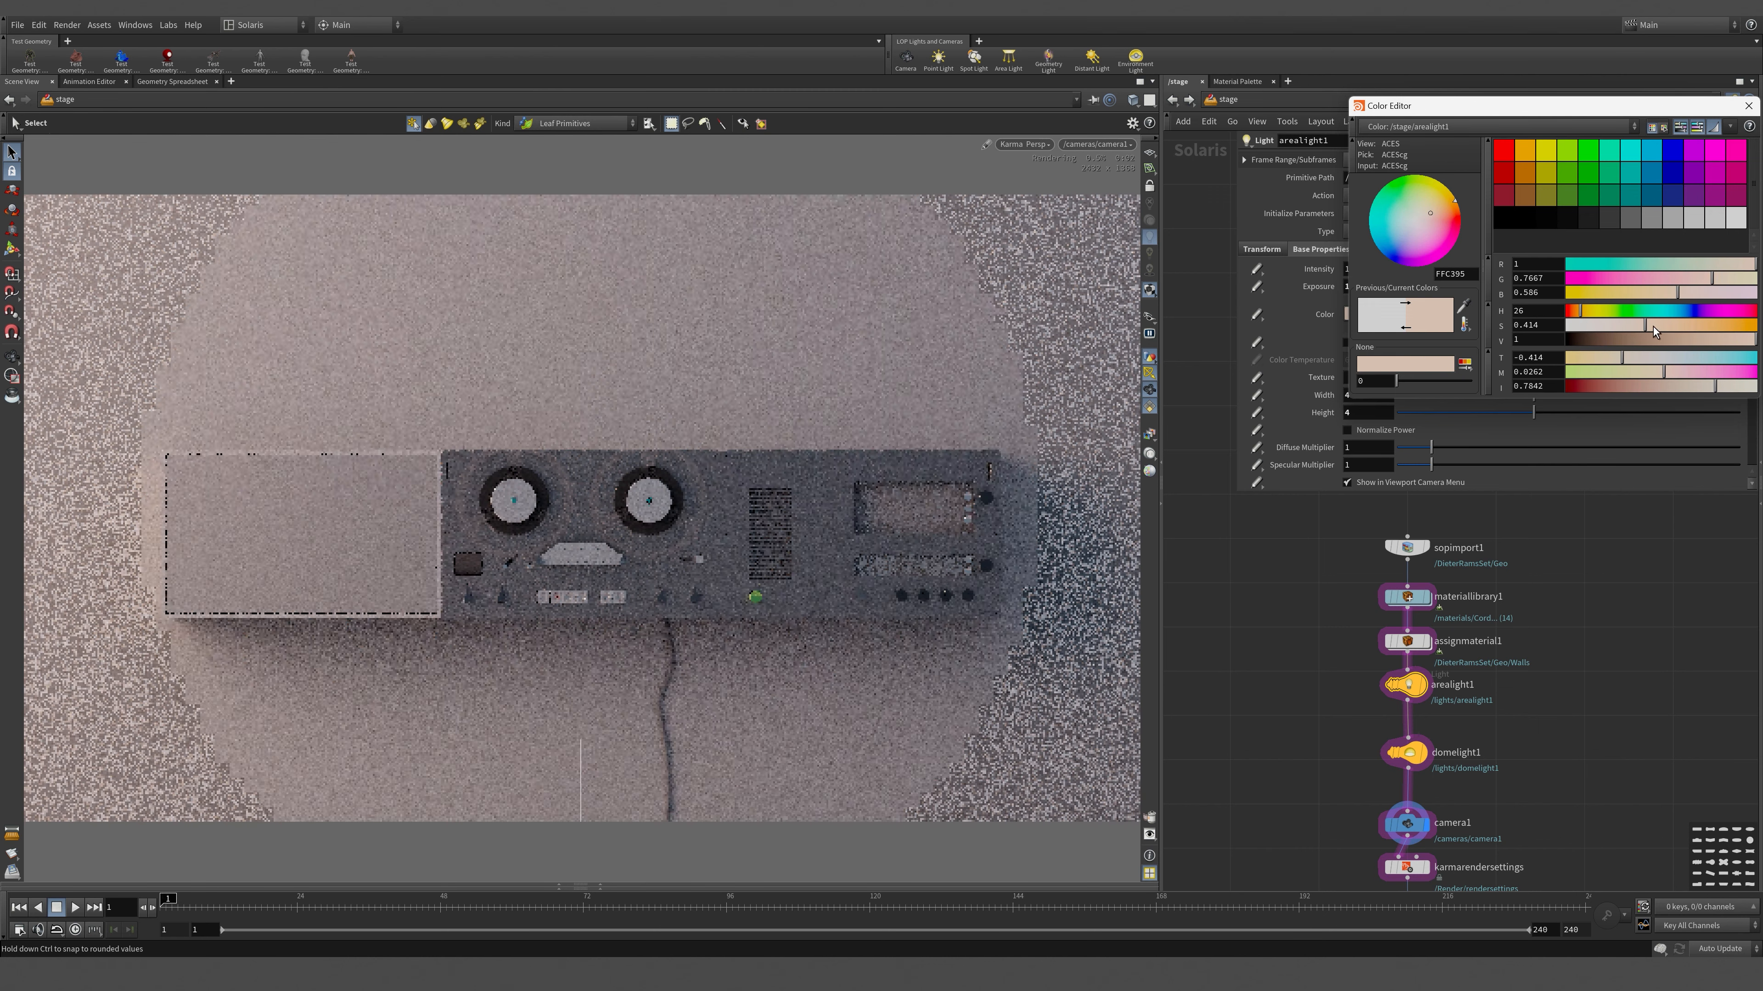
pyautogui.moveTo(1652, 327); pyautogui.dragTo(1654, 328)
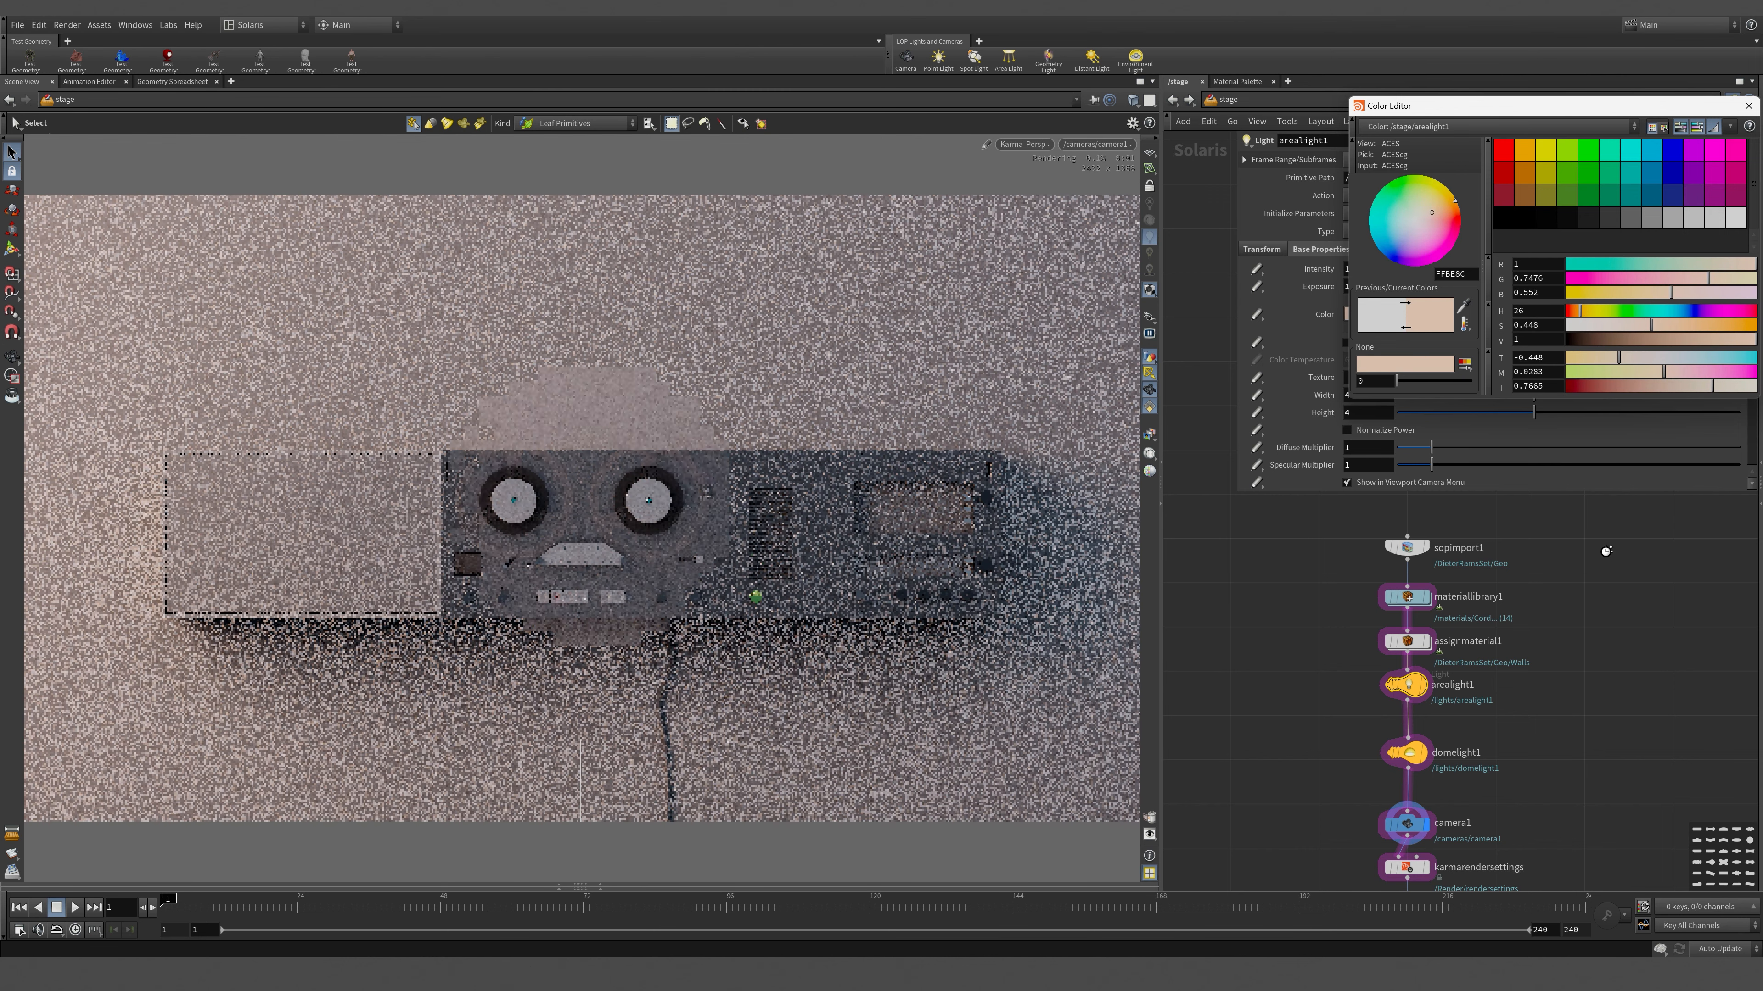
pyautogui.click(1749, 105)
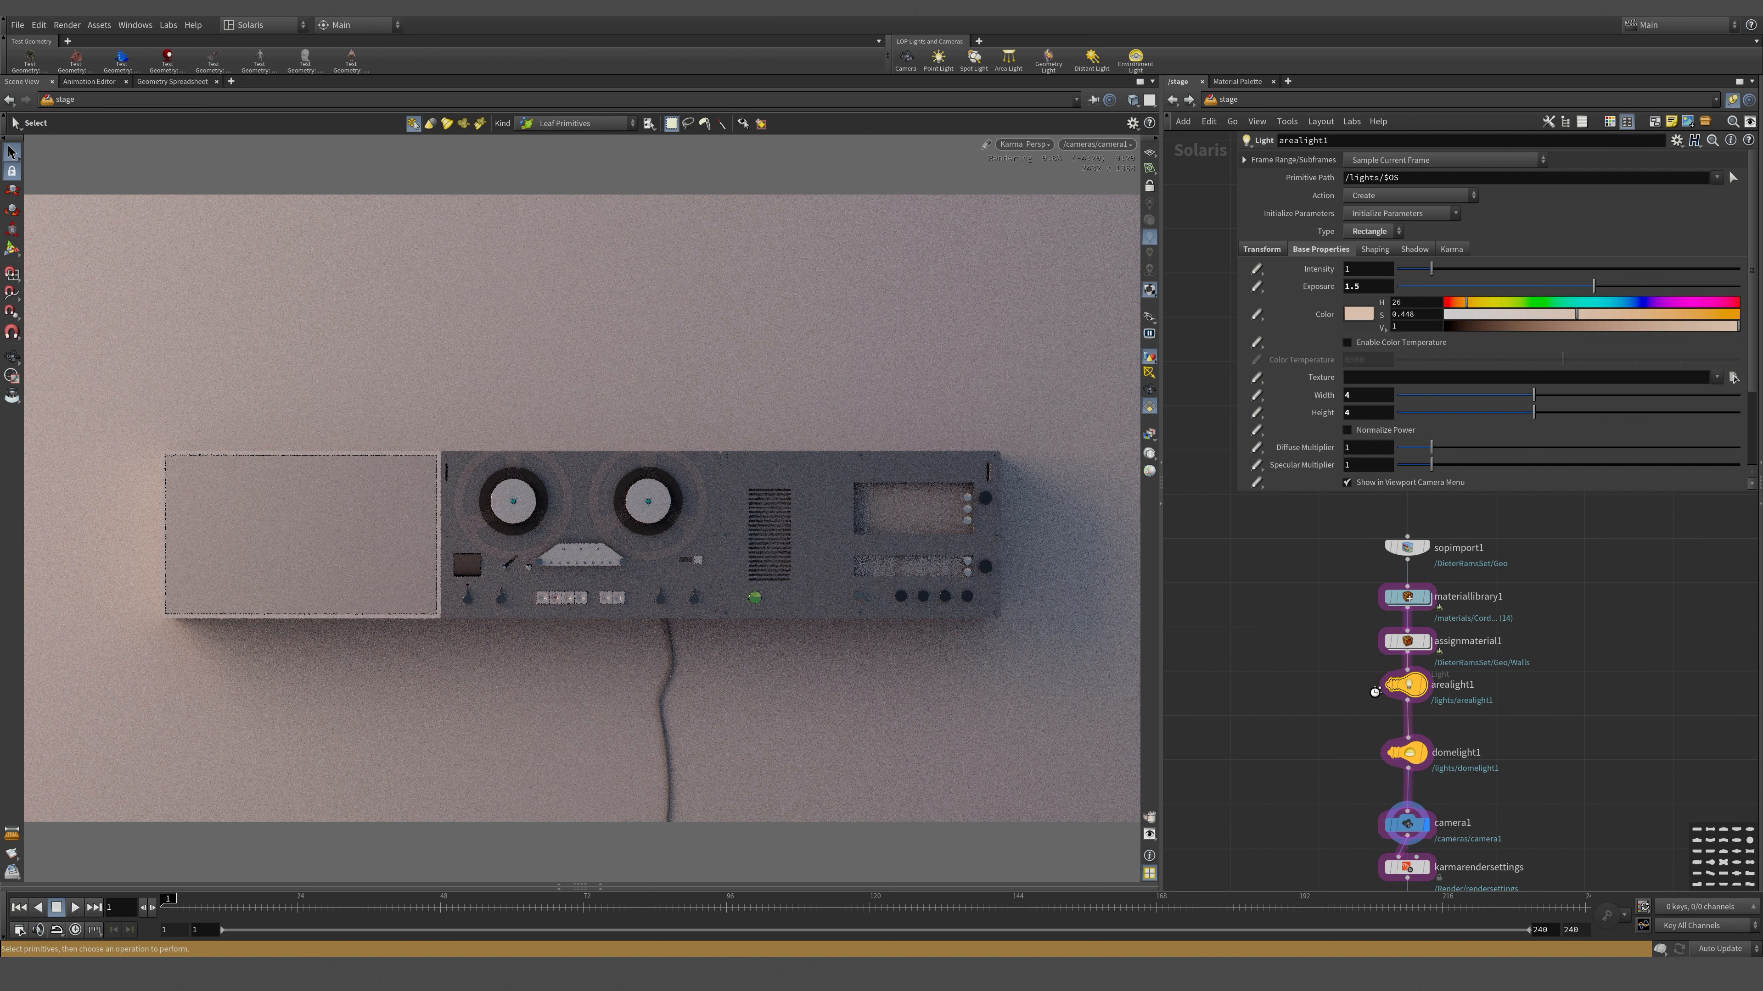
# - Open the GlassClear material's subnetwork inside materiallibrary1 and select its standard surface node
pyautogui.moveTo(1560, 670); pyautogui.dragTo(1535, 711, button='middle')
pyautogui.doubleClick(1390, 637)
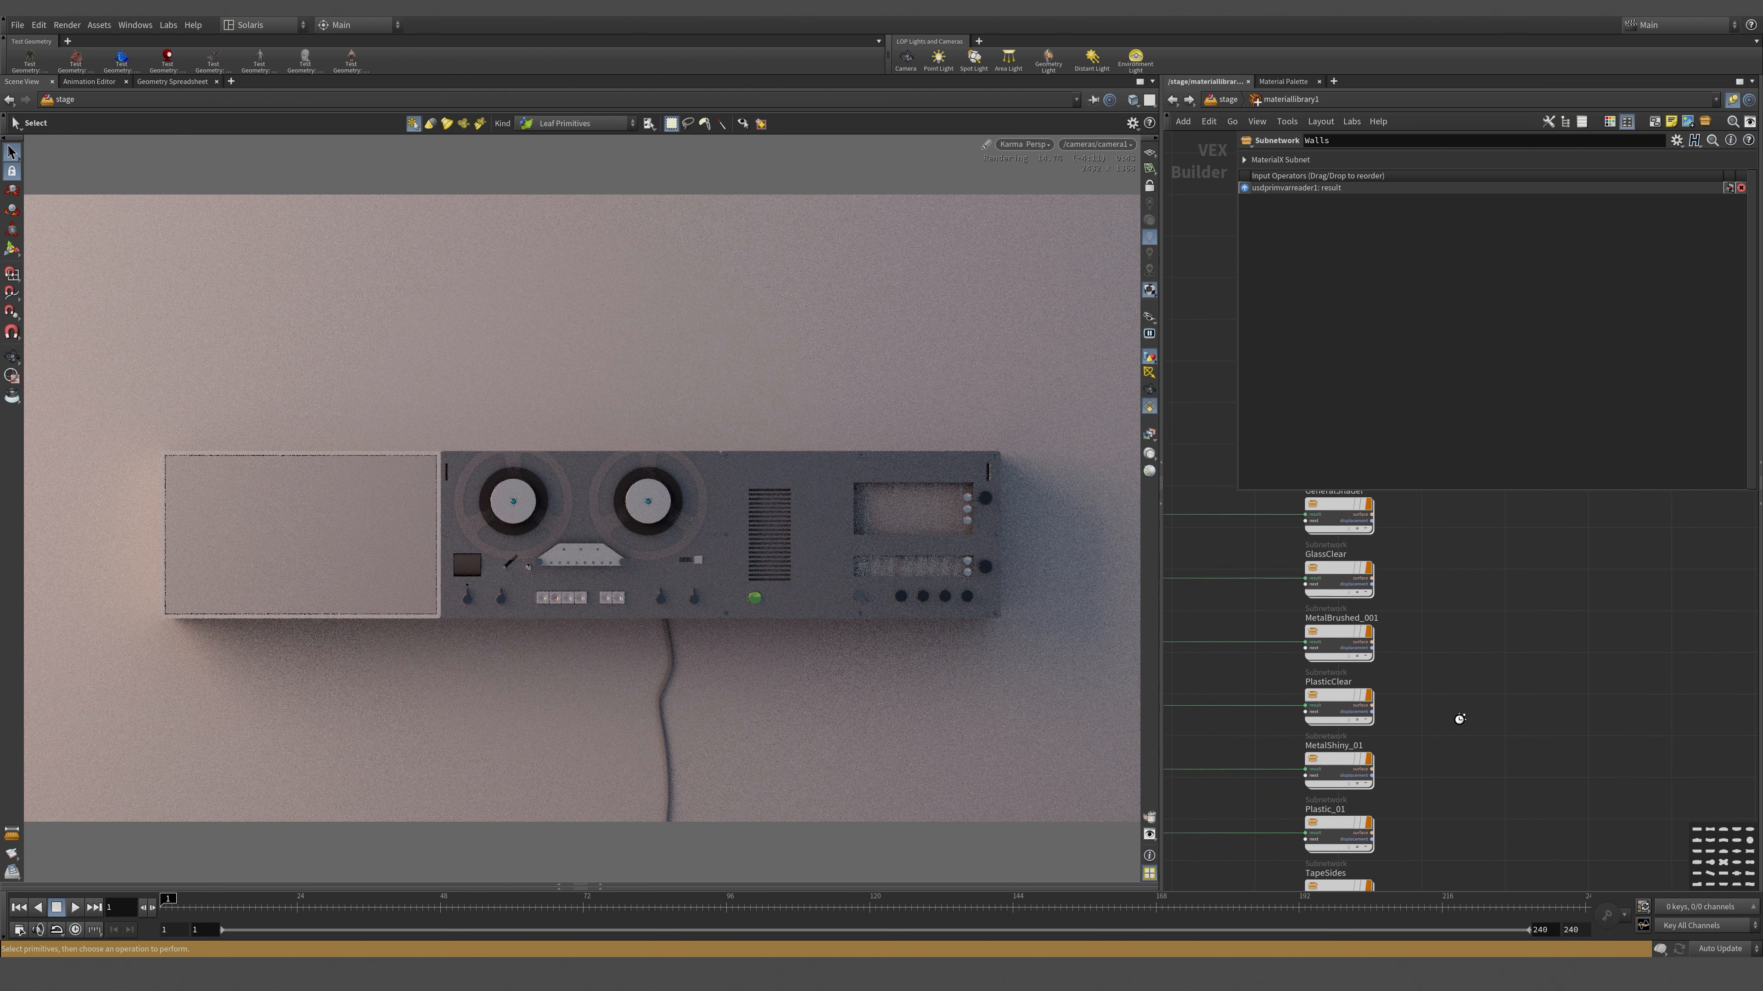
pyautogui.click(1338, 604)
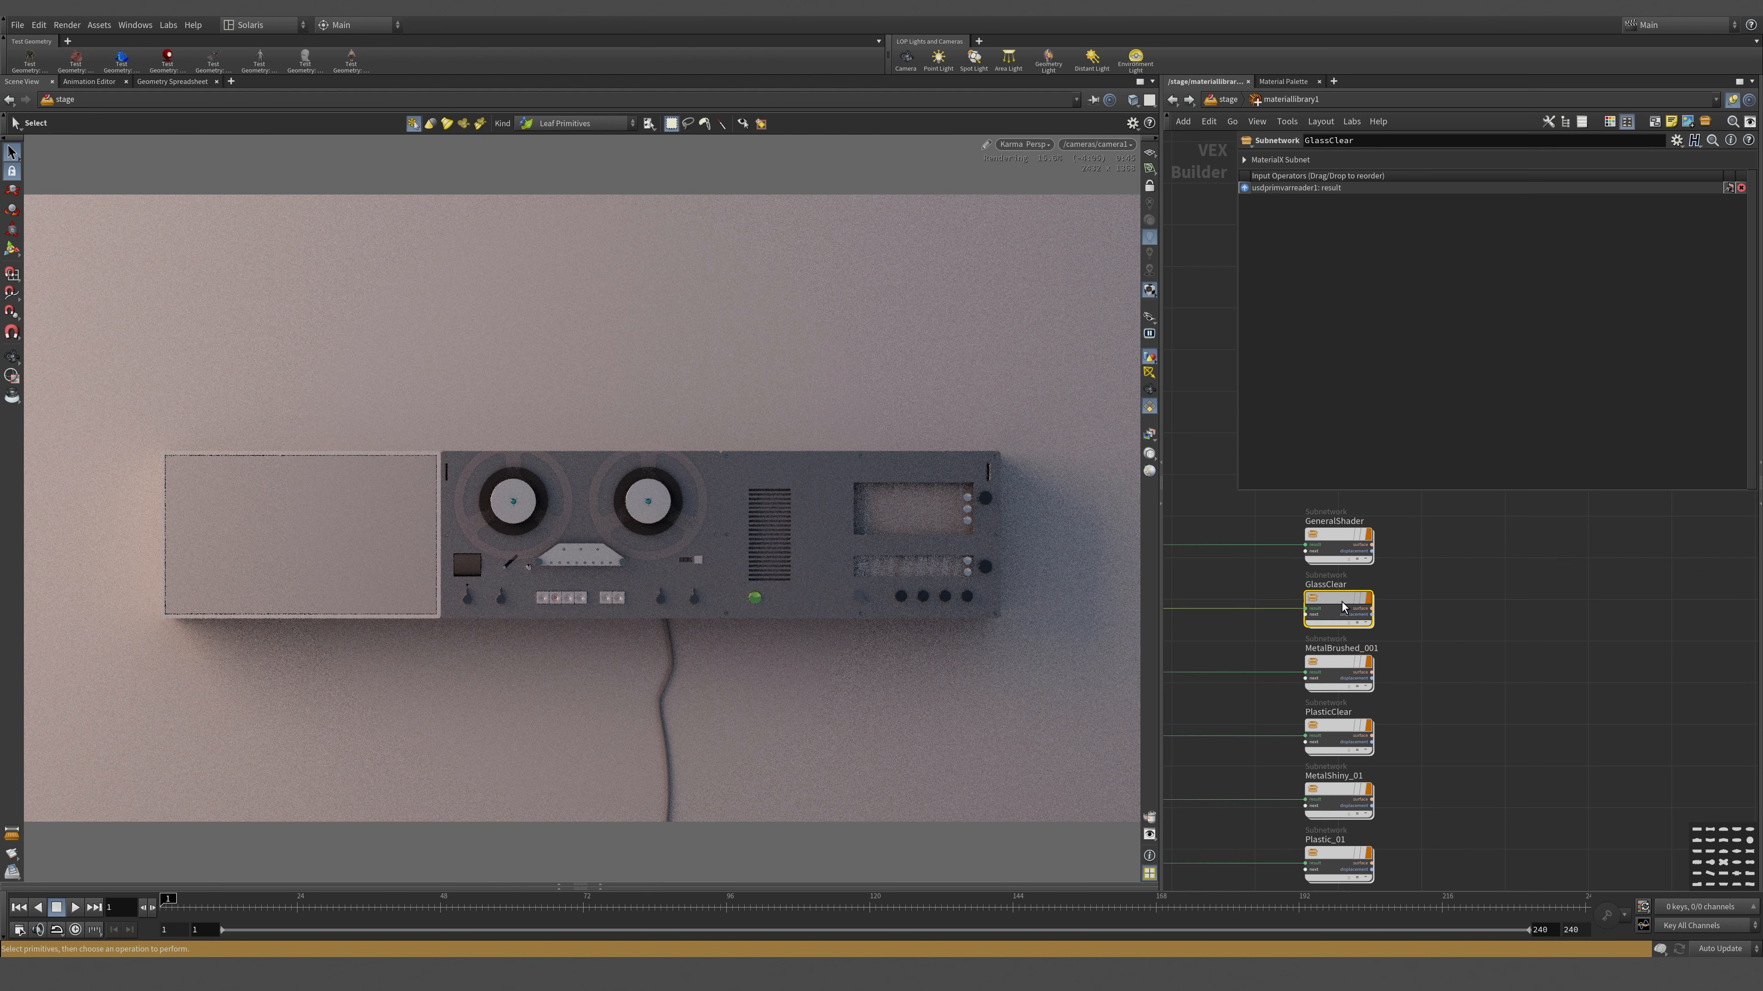
pyautogui.doubleClick(1338, 604)
pyautogui.click(1425, 572)
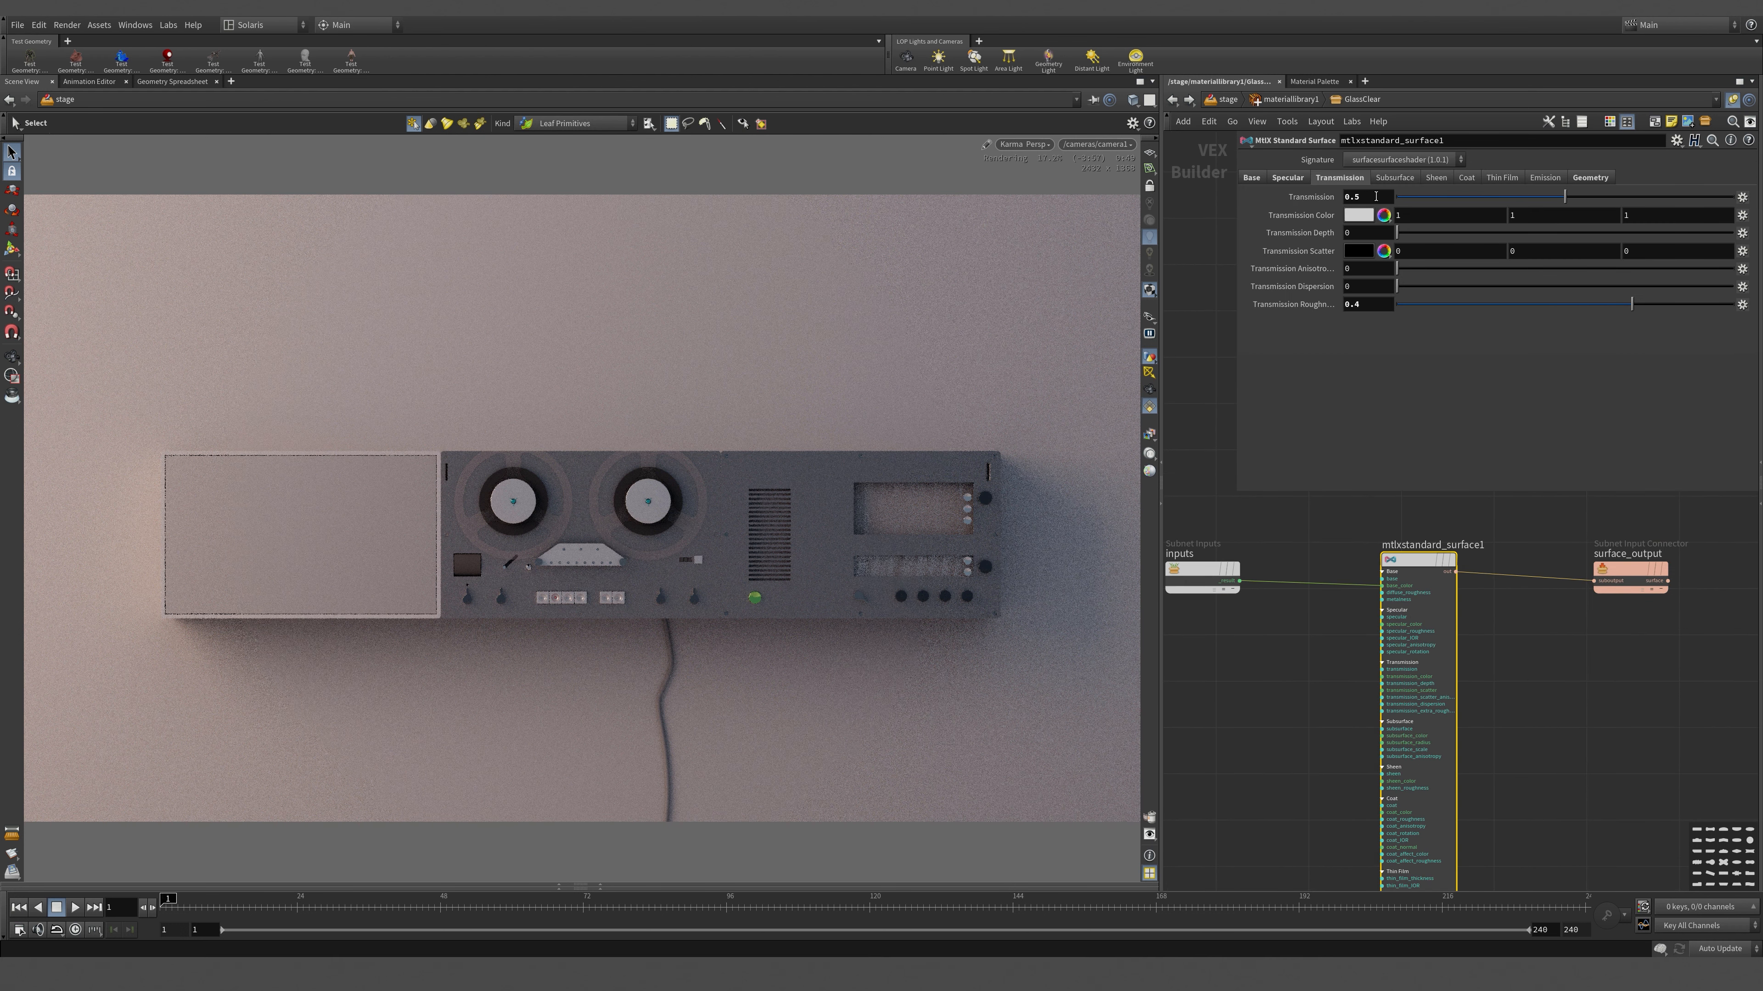
# - Set the GlassClear standard surface's transmission roughness to 0 and its specular roughness to 0.05
pyautogui.click(1375, 196)
pyautogui.click(1386, 304)
pyautogui.press('Tab')
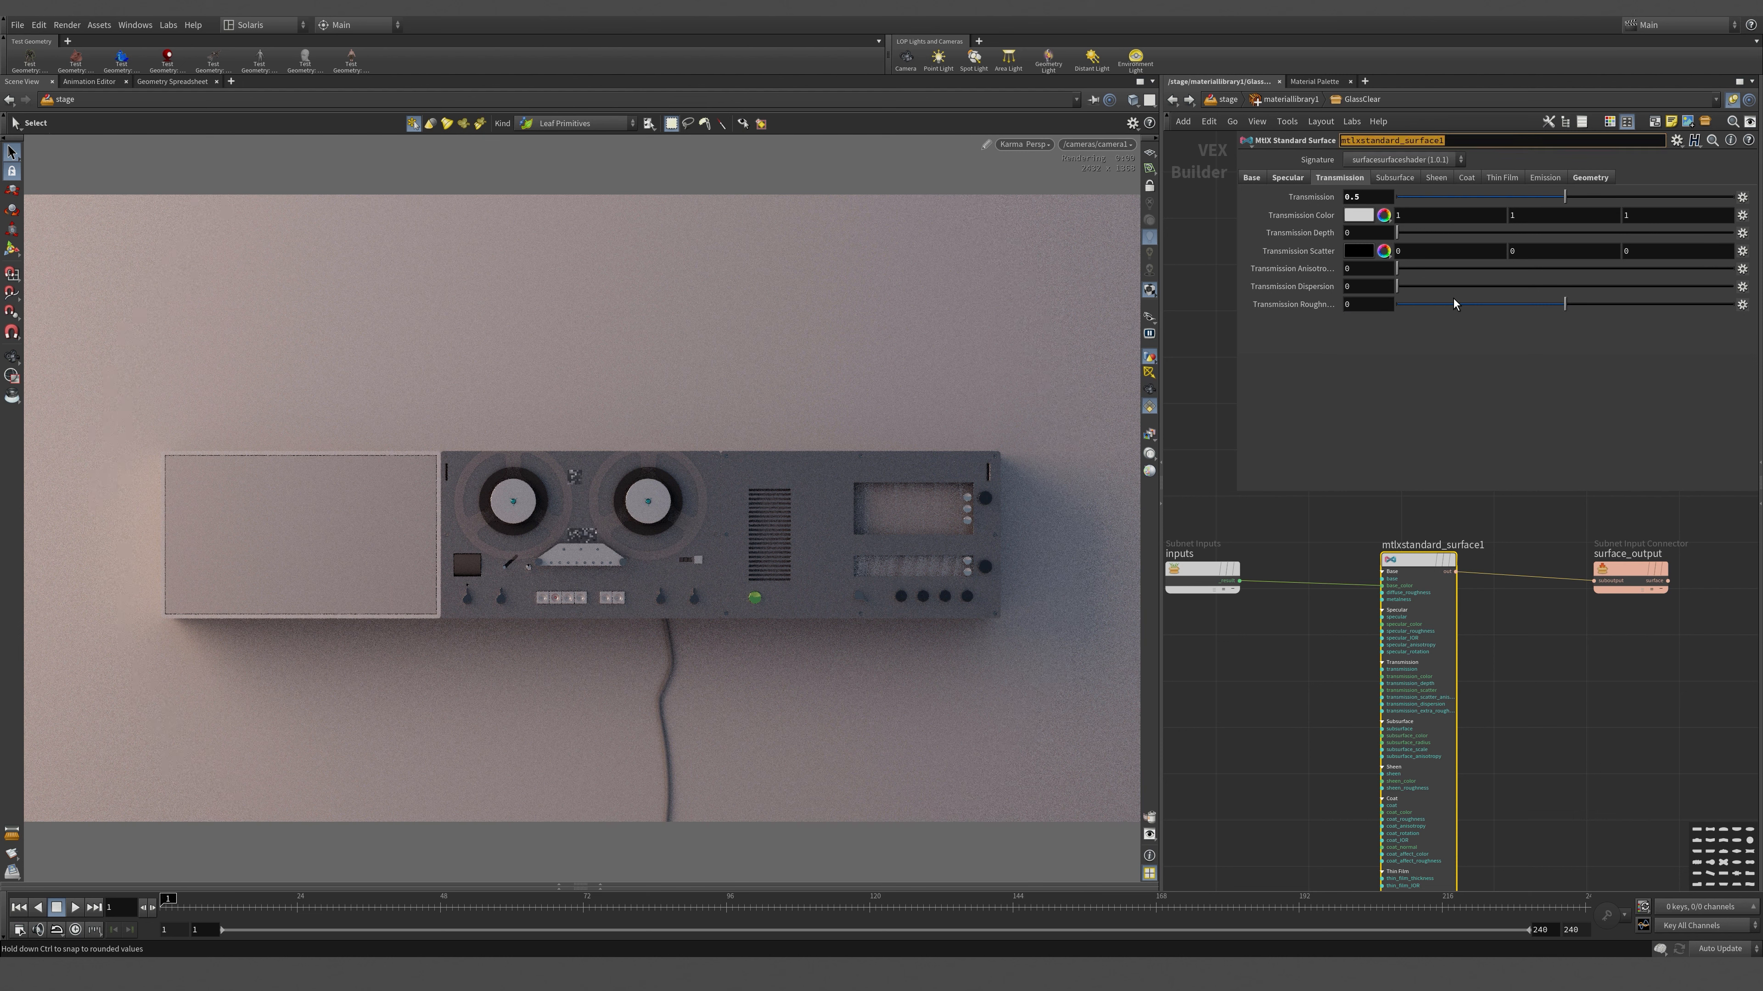
pyautogui.click(1286, 177)
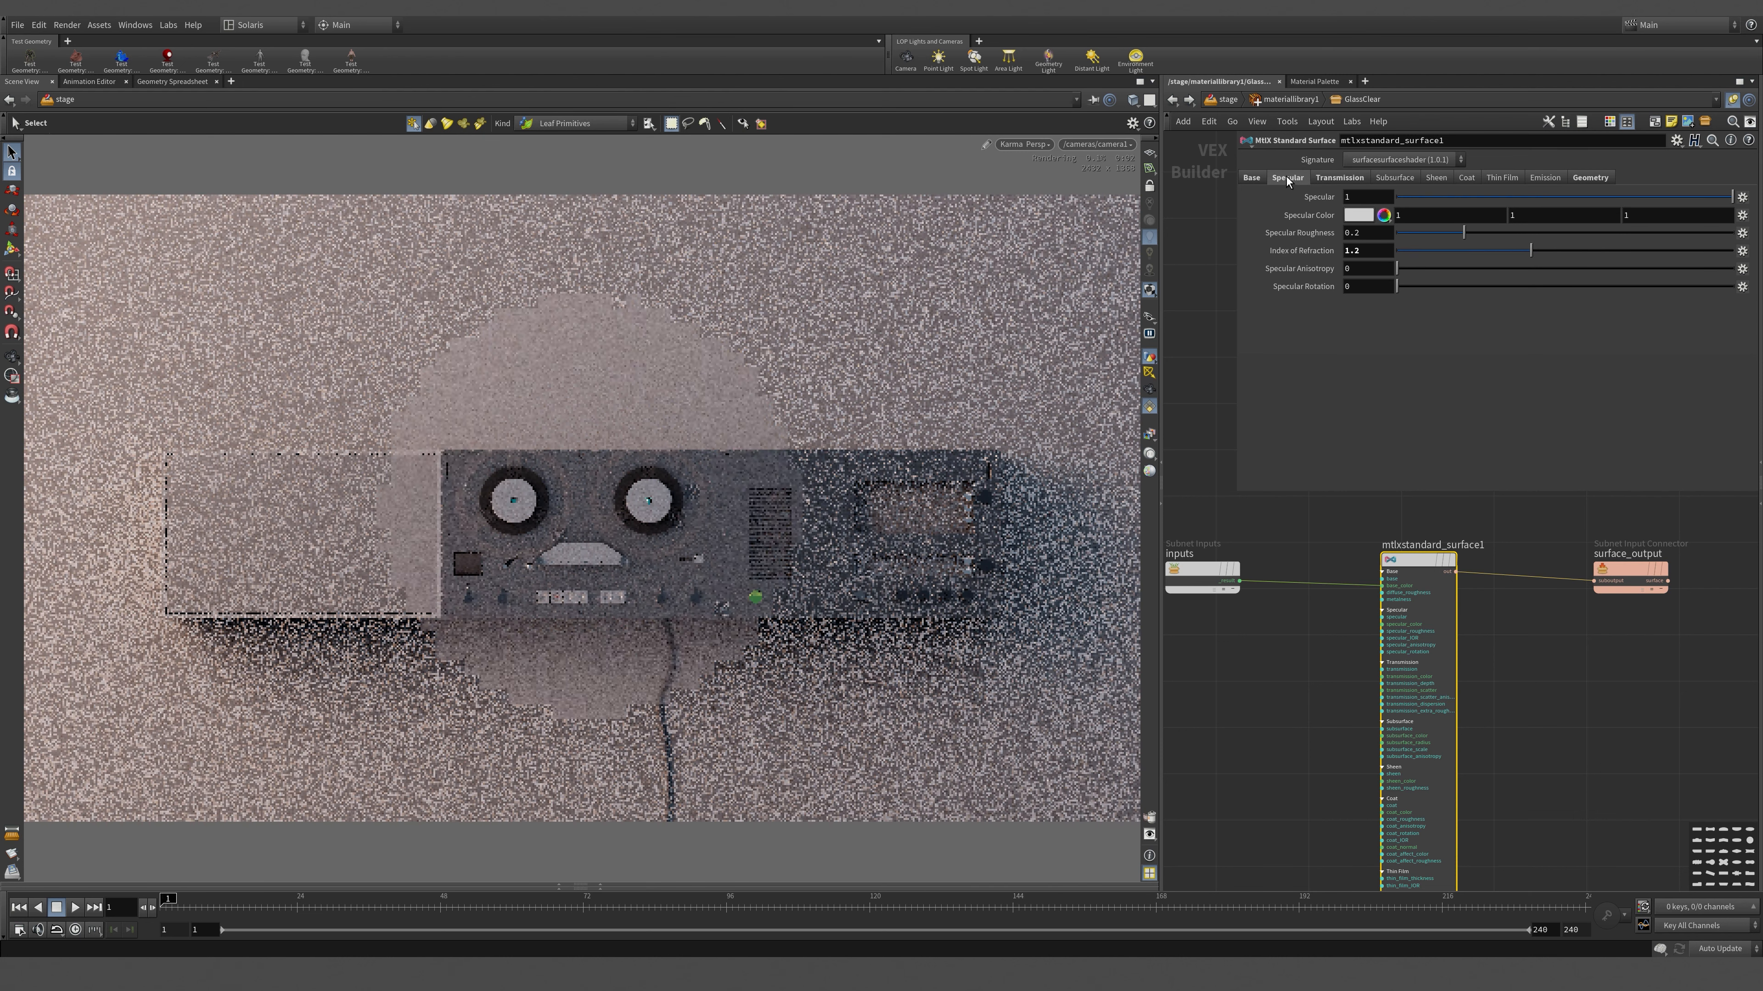
pyautogui.click(1378, 236)
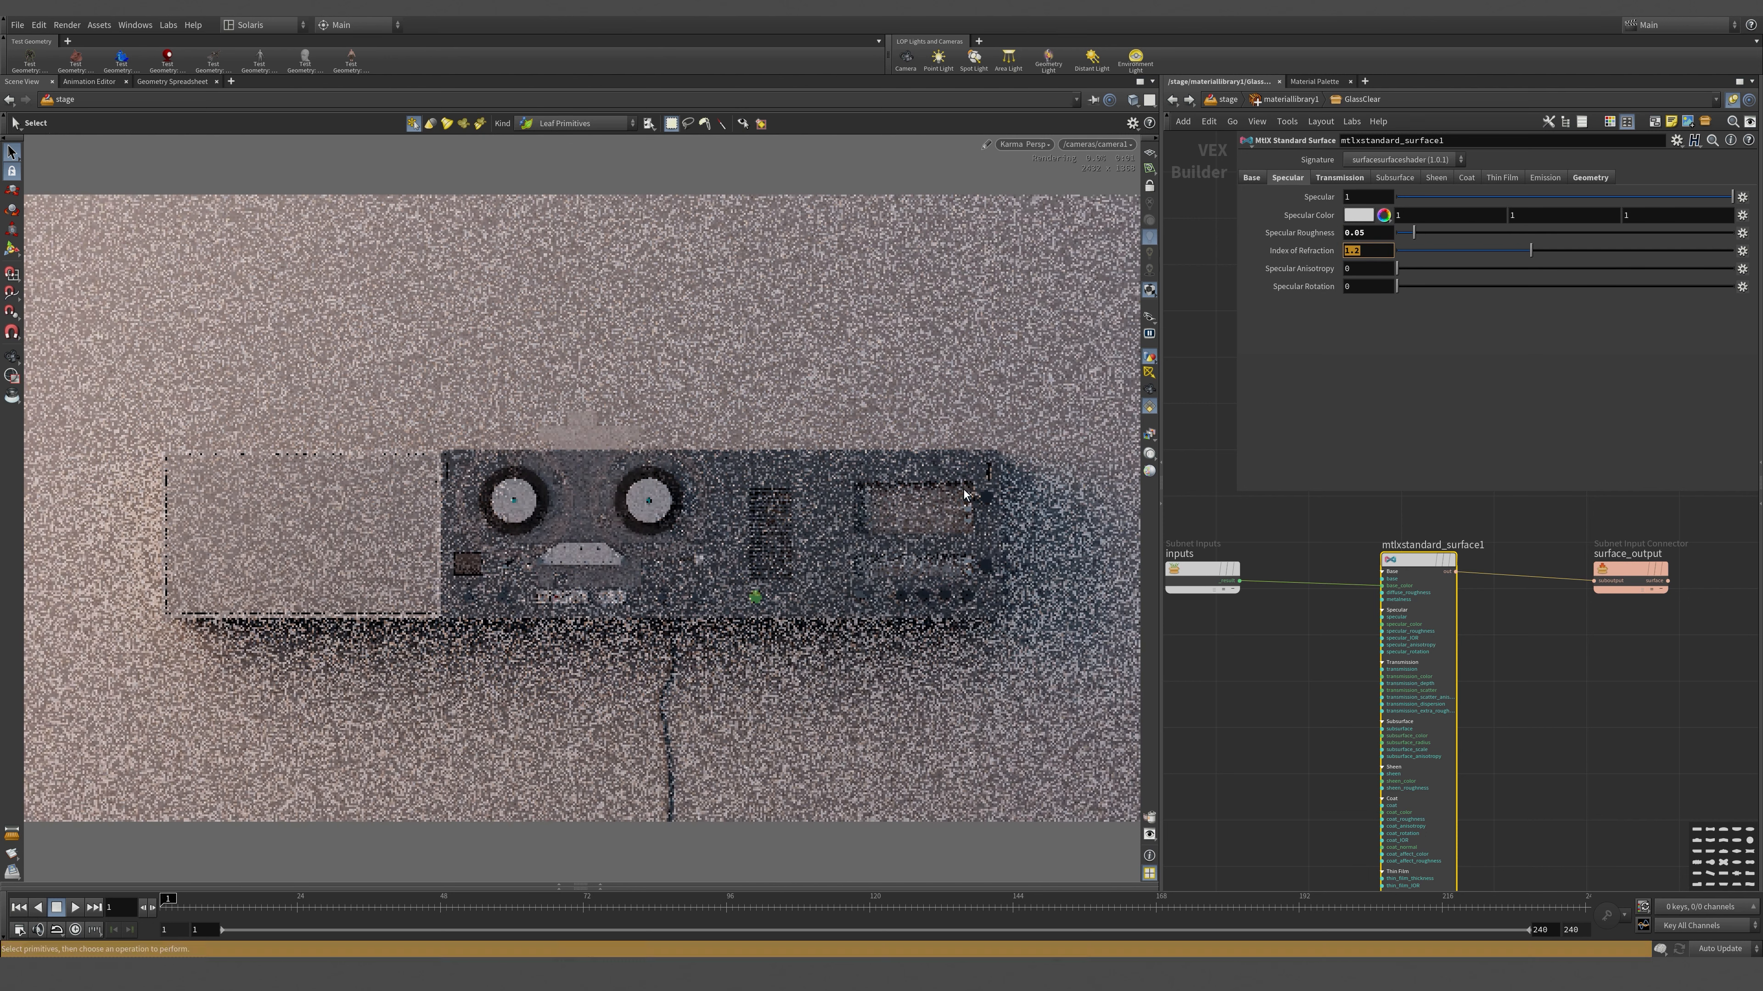
# - Lower the GlassClear standard surface's opacity color to 0.0062 in all channels and hide the floating parameter display
pyautogui.click(1596, 178)
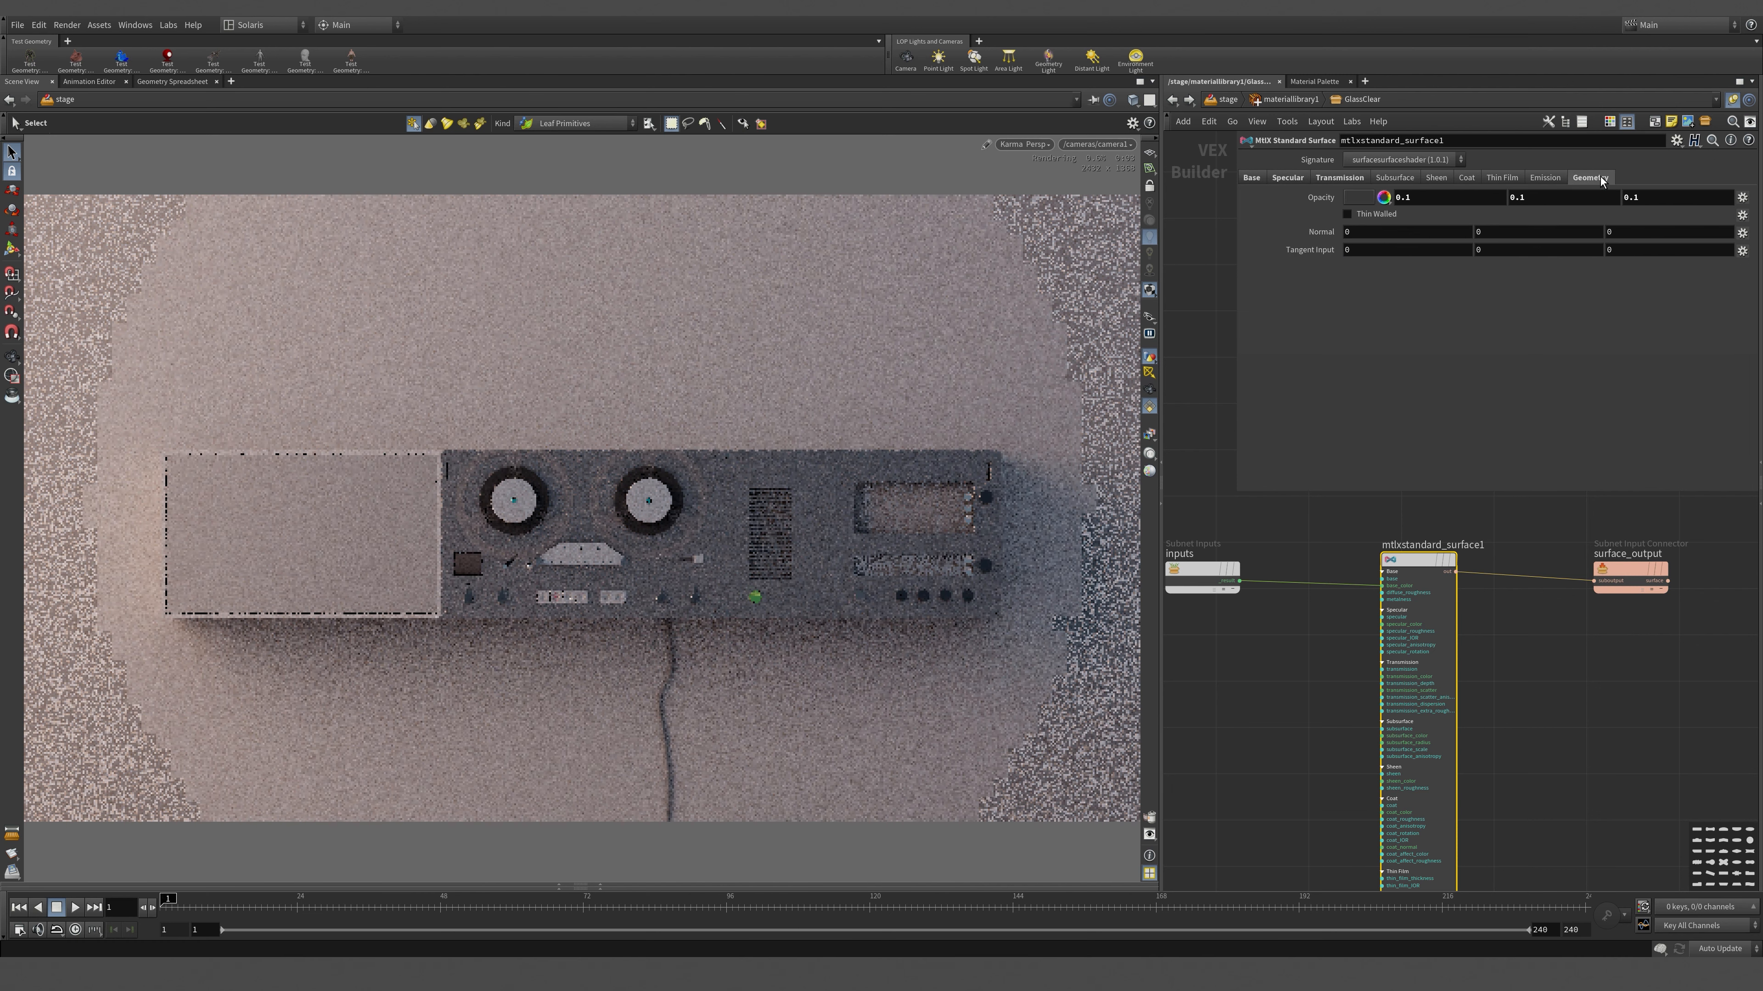
pyautogui.click(1360, 199)
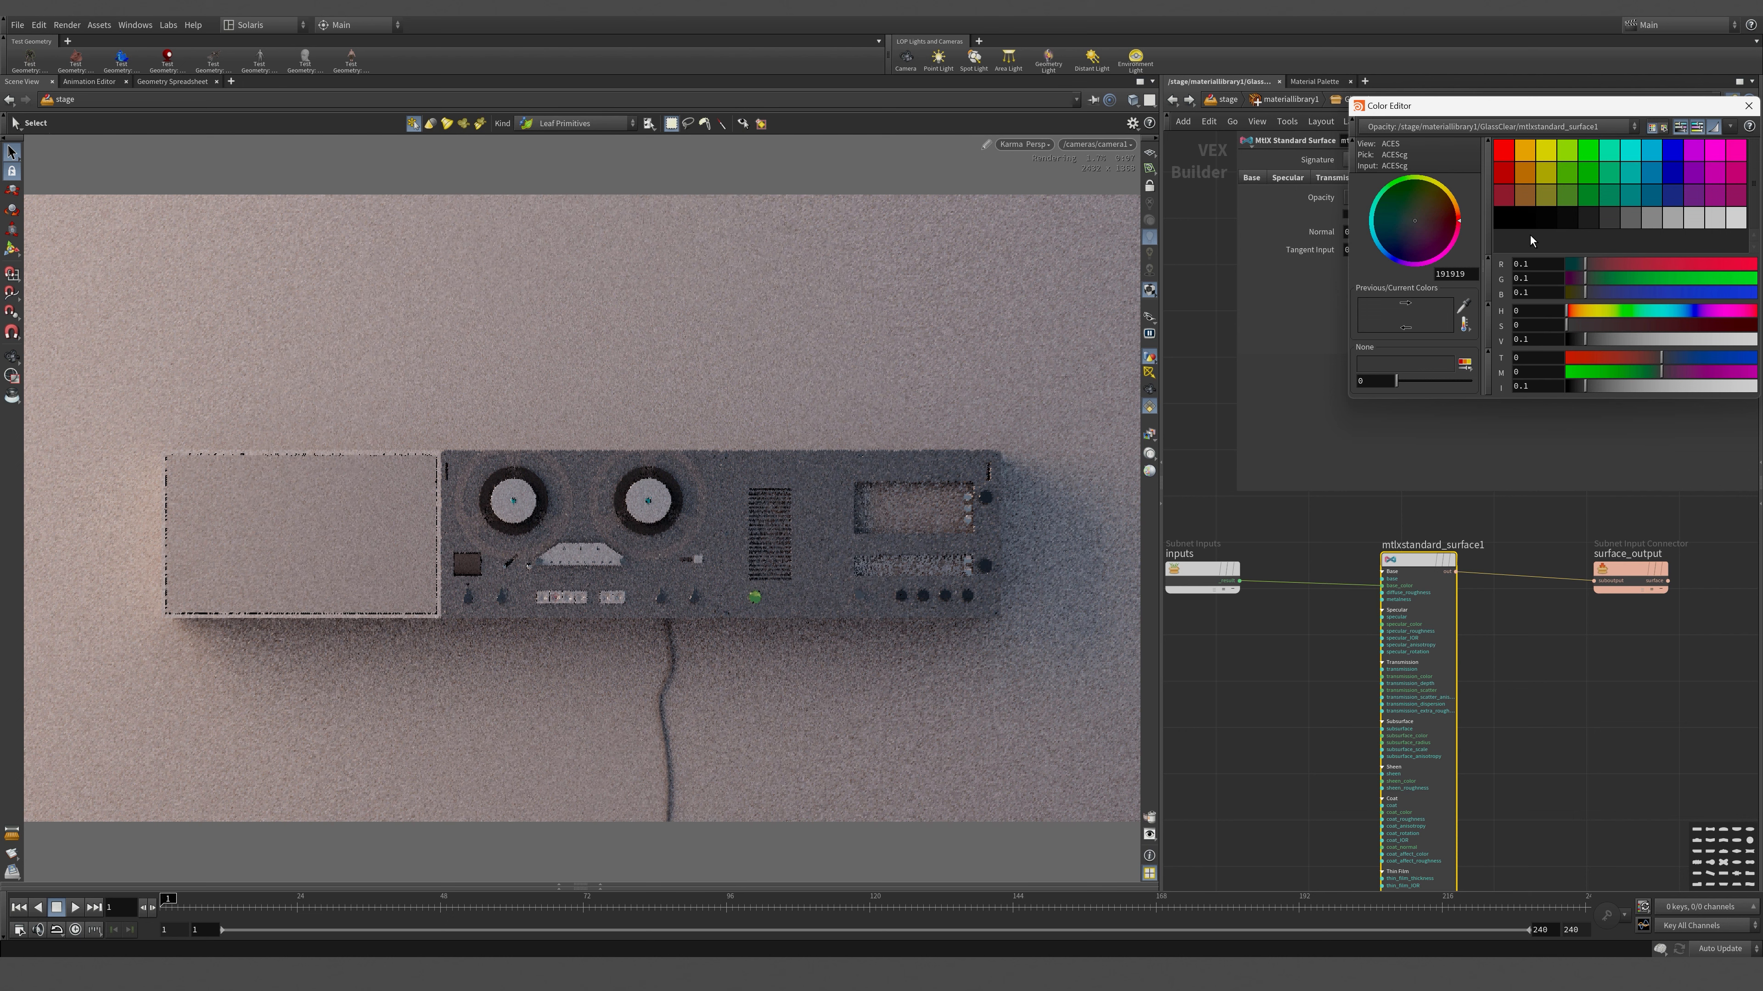
pyautogui.click(1523, 223)
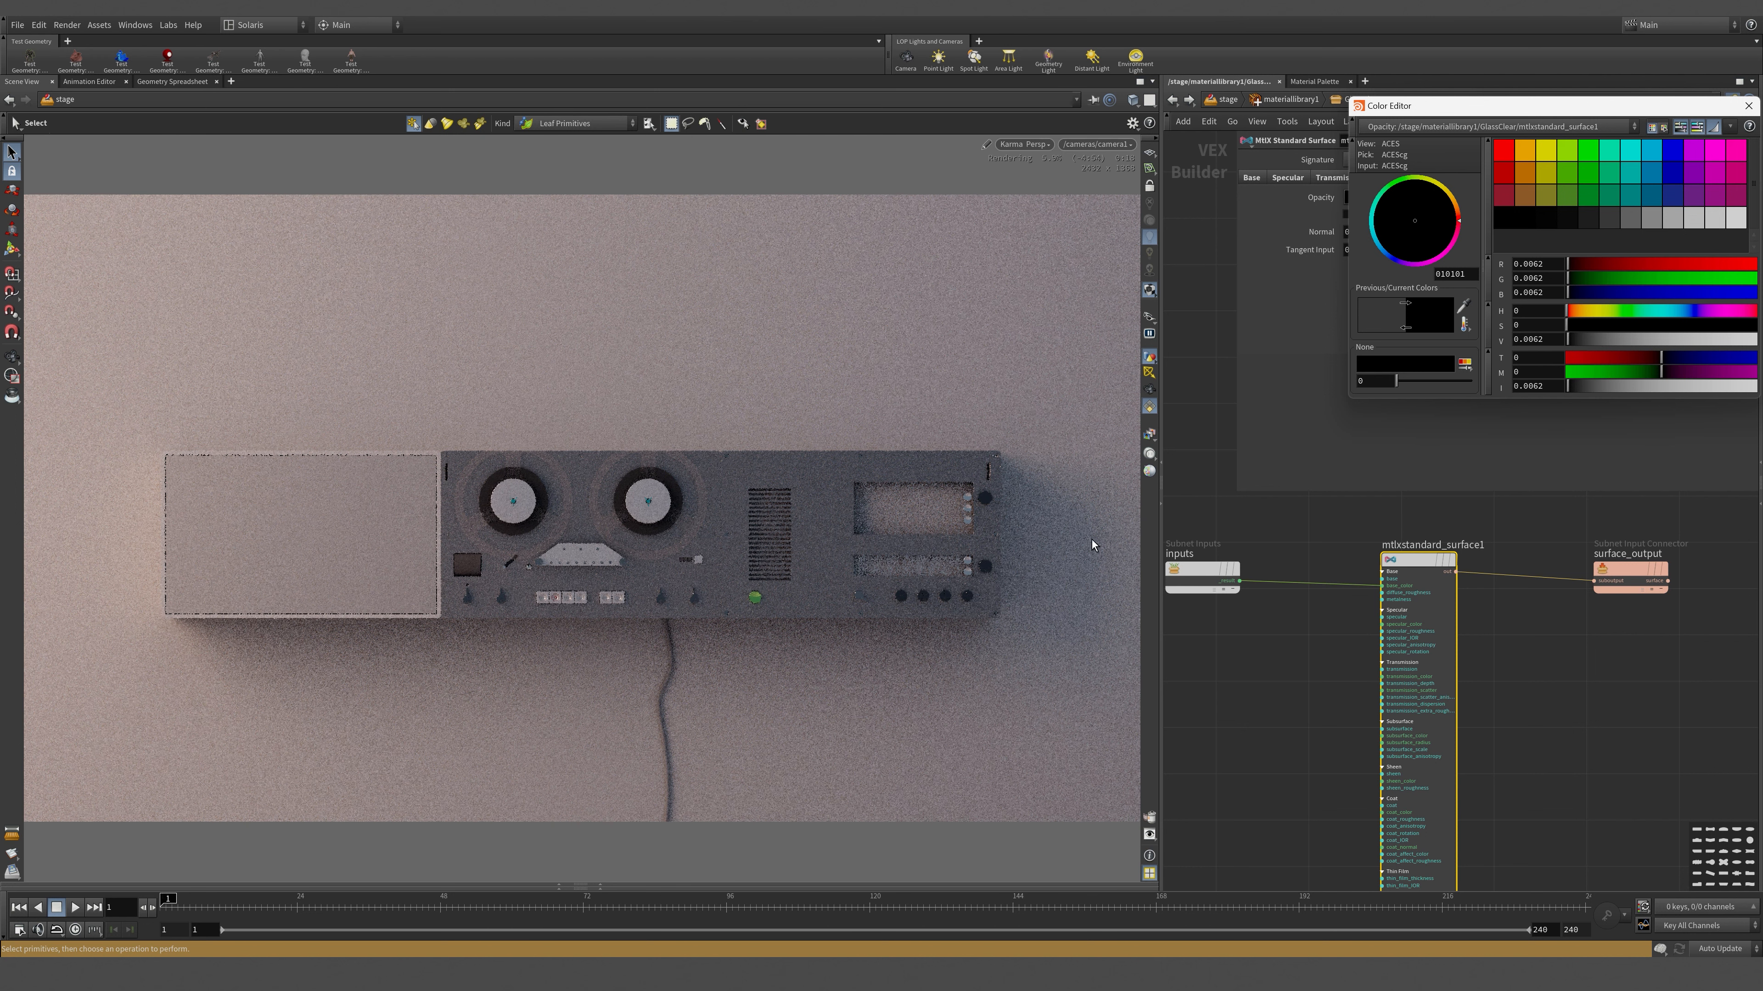
pyautogui.click(1555, 494)
pyautogui.press('p')
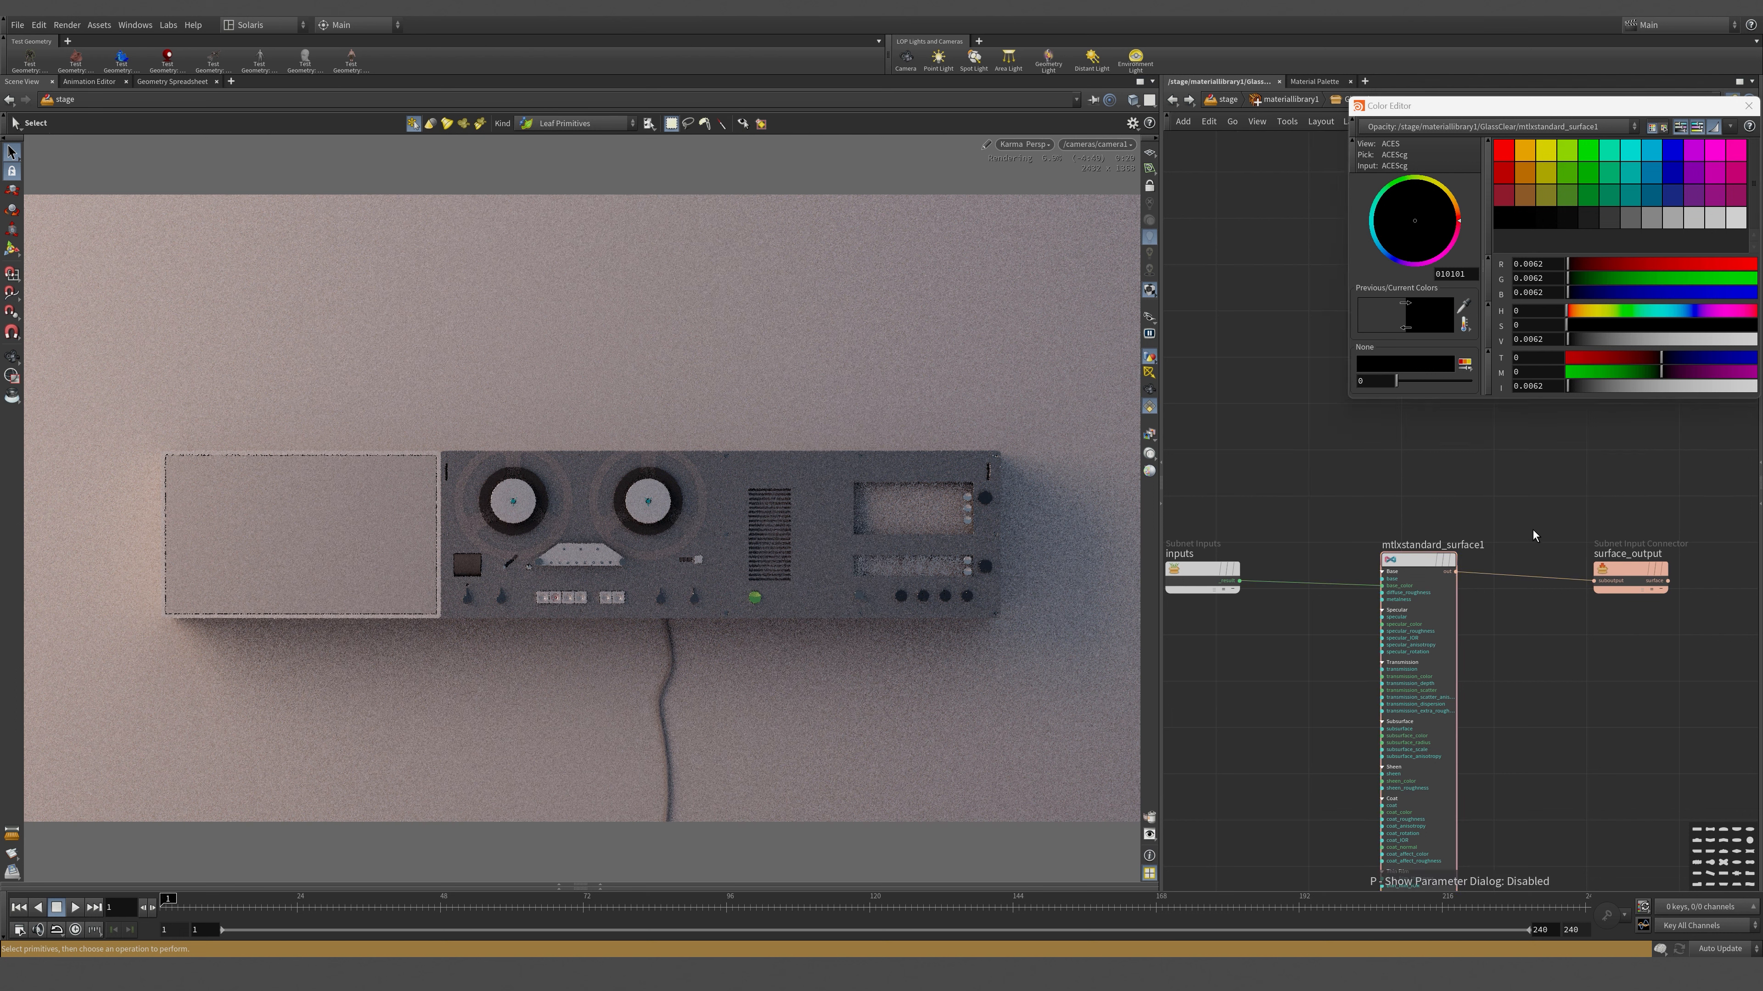
# - Close the color editor, restore the parameter display, and return to the stage network to select camera1
pyautogui.click(1748, 106)
pyautogui.press('p')
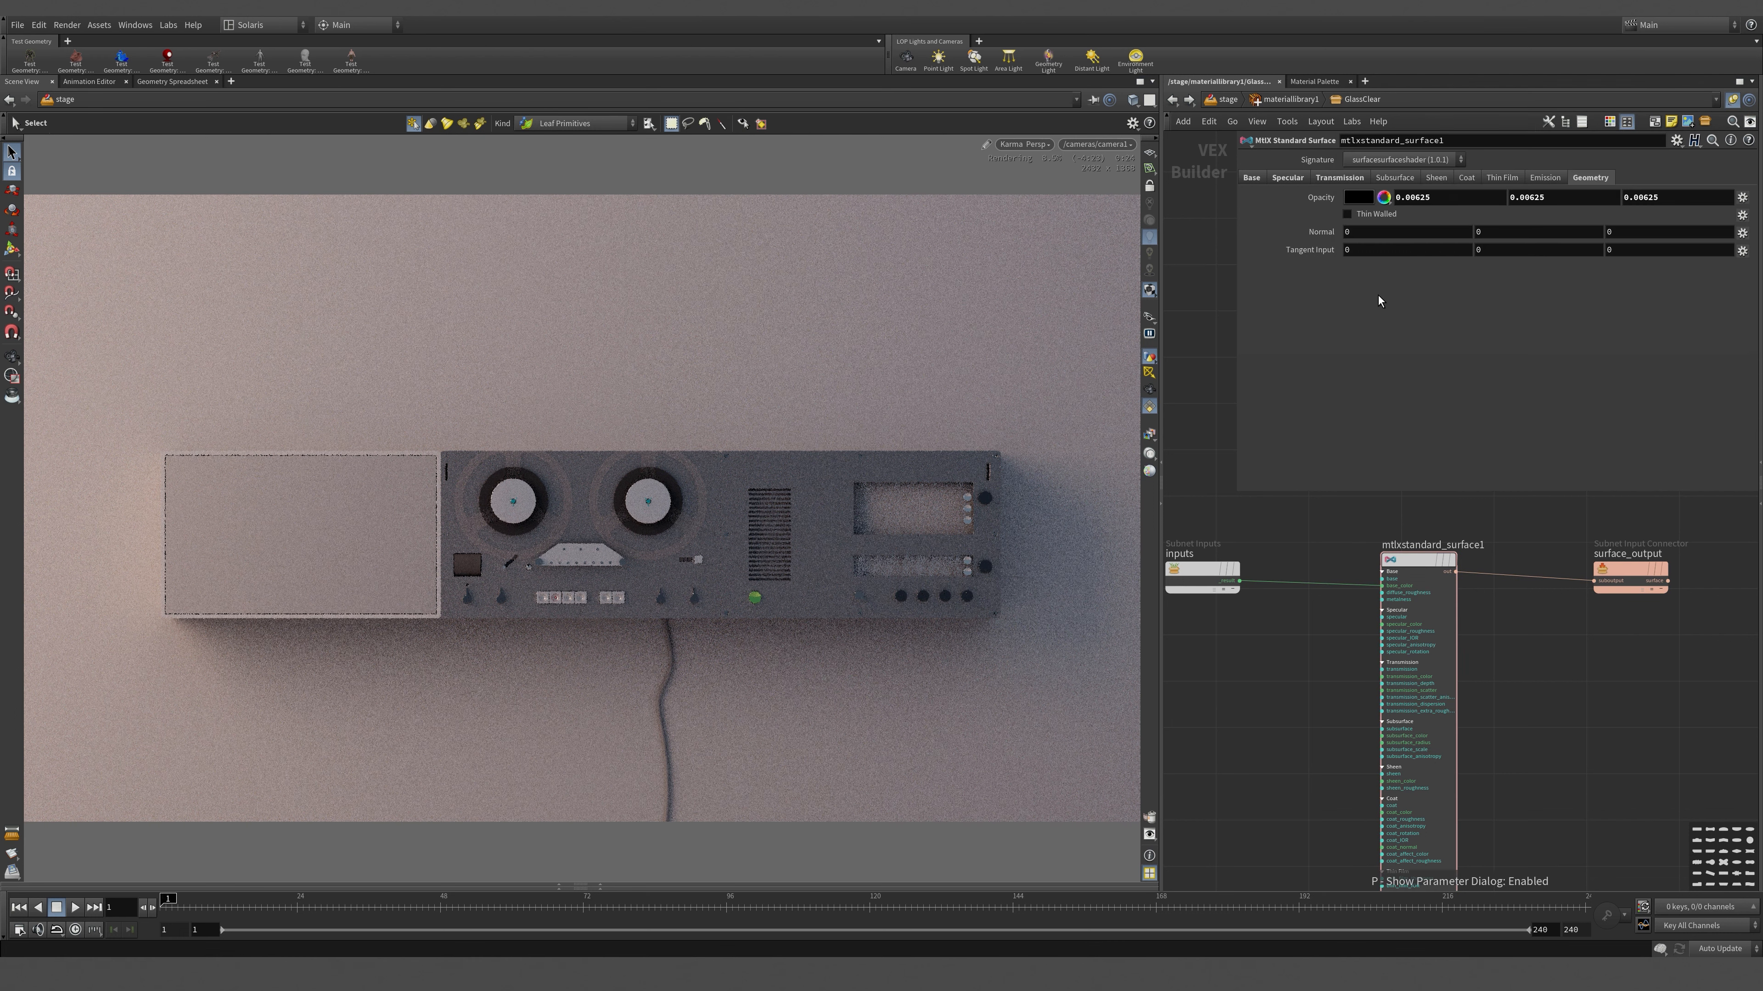
pyautogui.click(1225, 100)
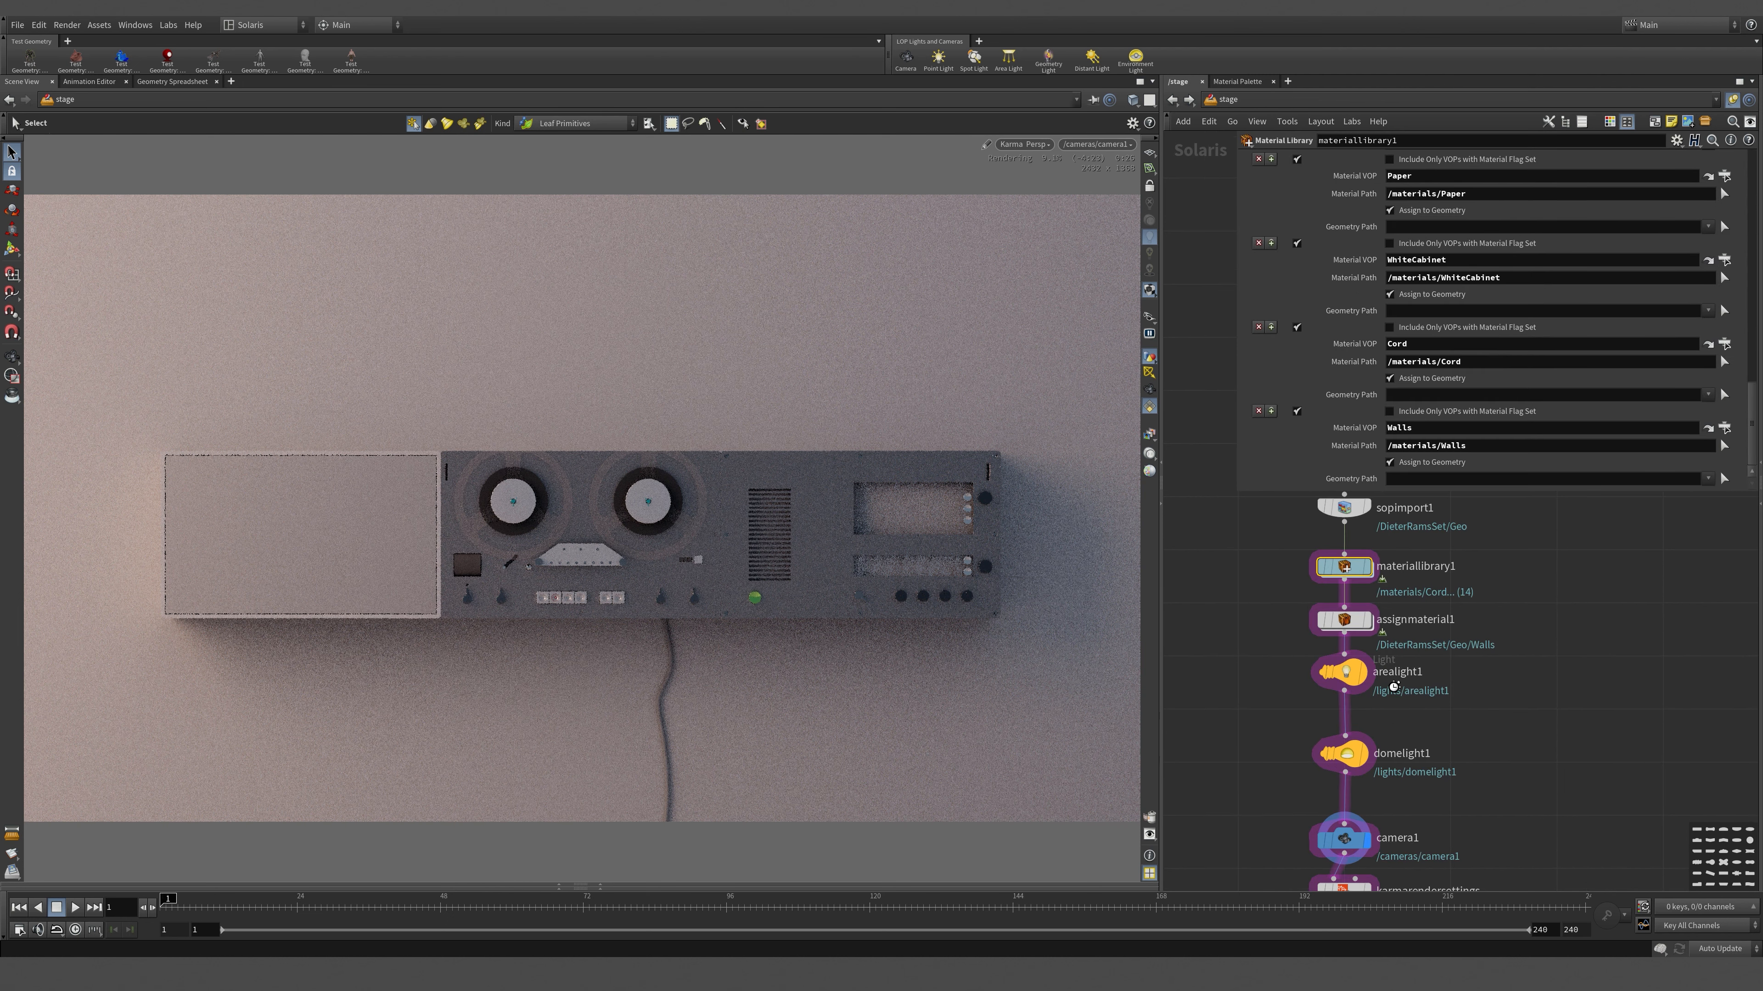
pyautogui.moveTo(1299, 753); pyautogui.dragTo(1293, 621, button='middle')
pyautogui.click(1338, 708)
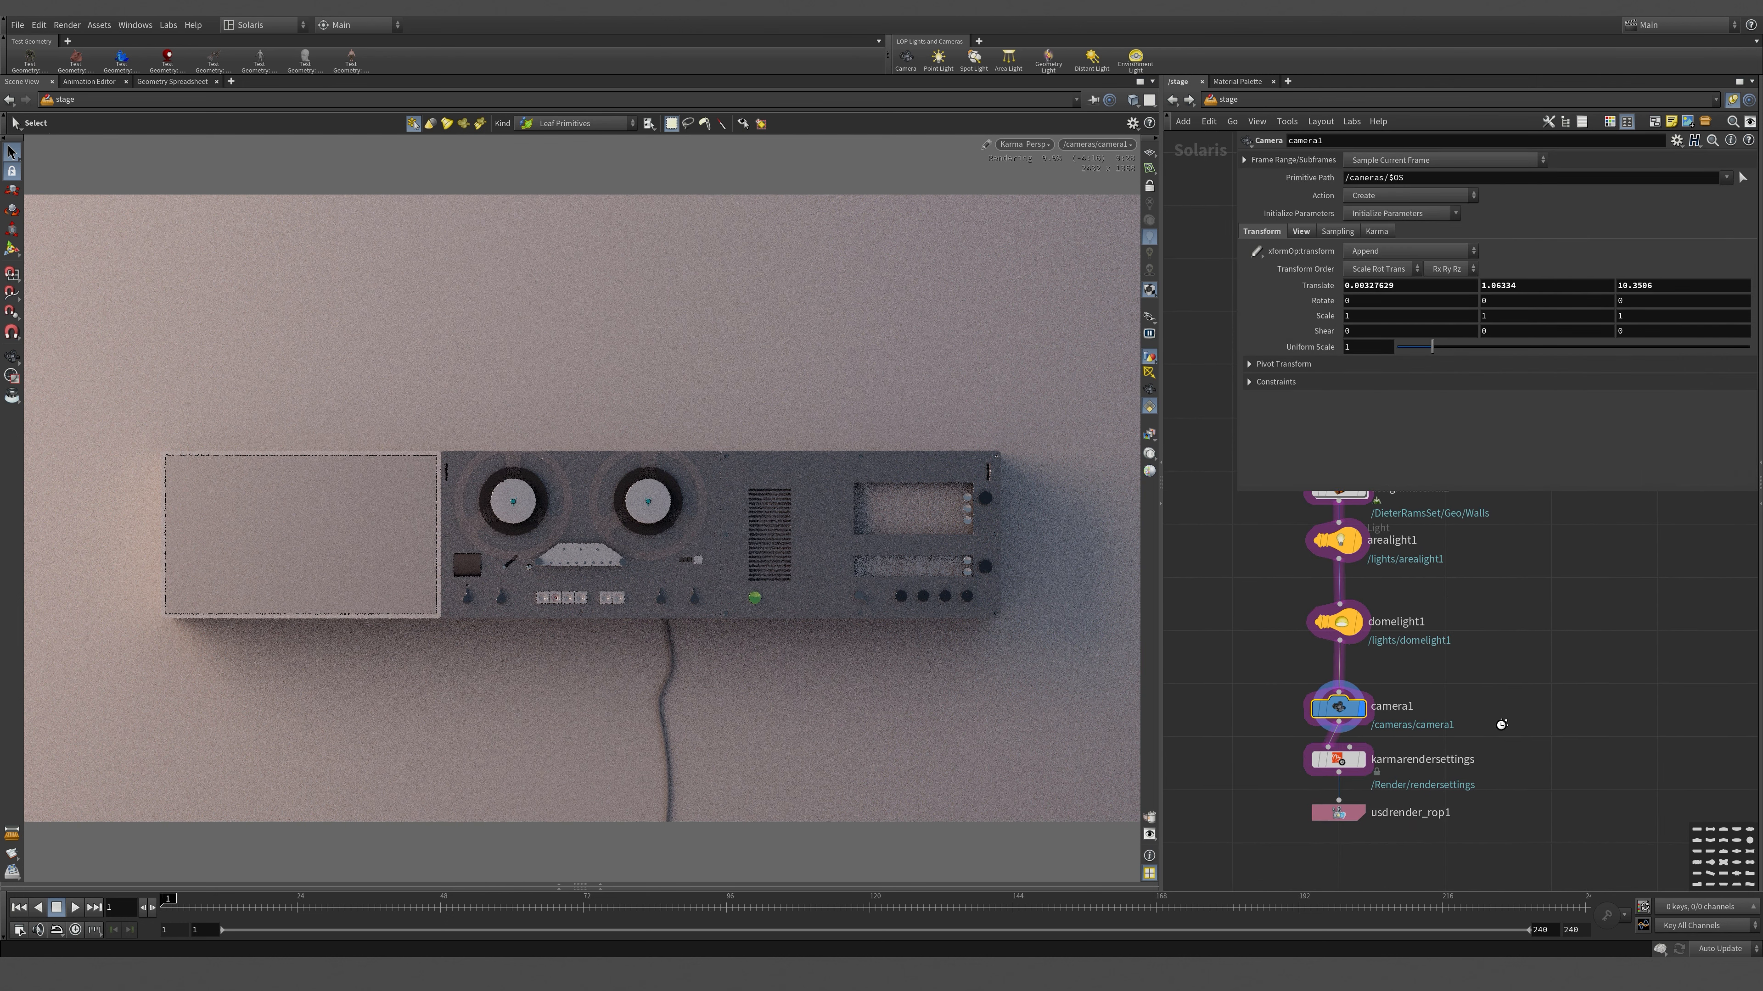
# - Keyframe camera1's translate, rotate and focal length at frame 1
pyautogui.keyDown('alt'); pyautogui.click(1319, 286); pyautogui.keyUp('alt')
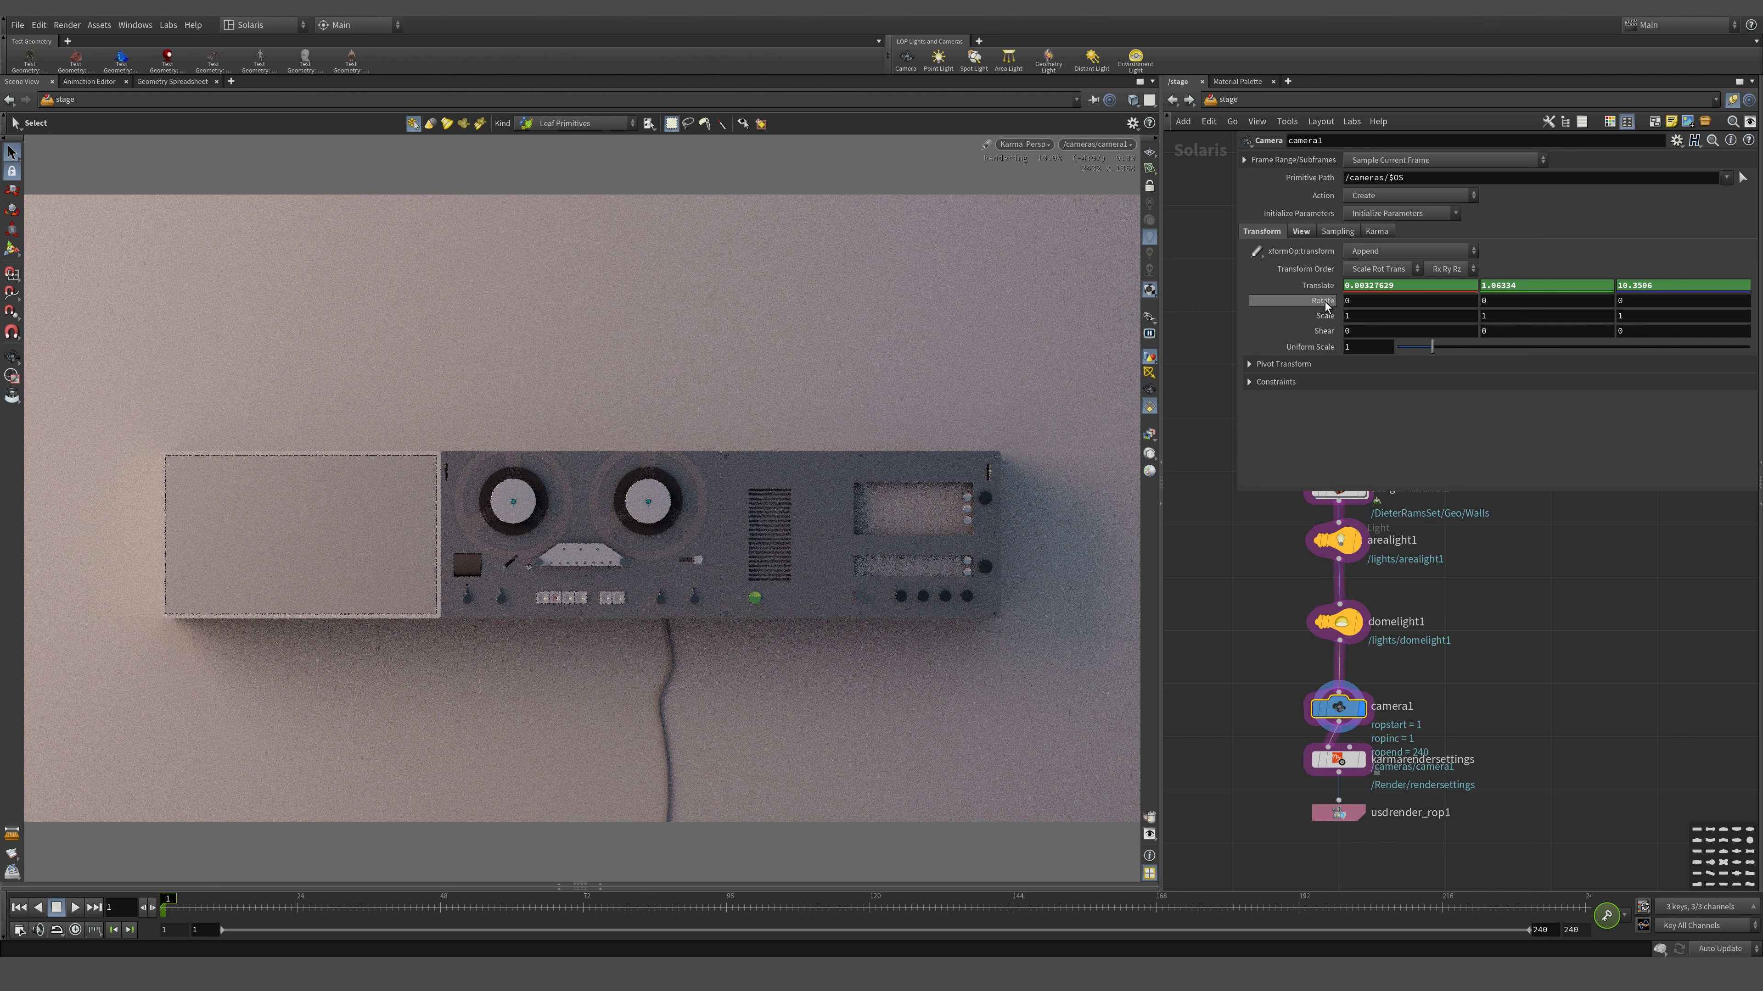
pyautogui.keyDown('alt'); pyautogui.click(1322, 300); pyautogui.keyUp('alt')
pyautogui.click(1301, 232)
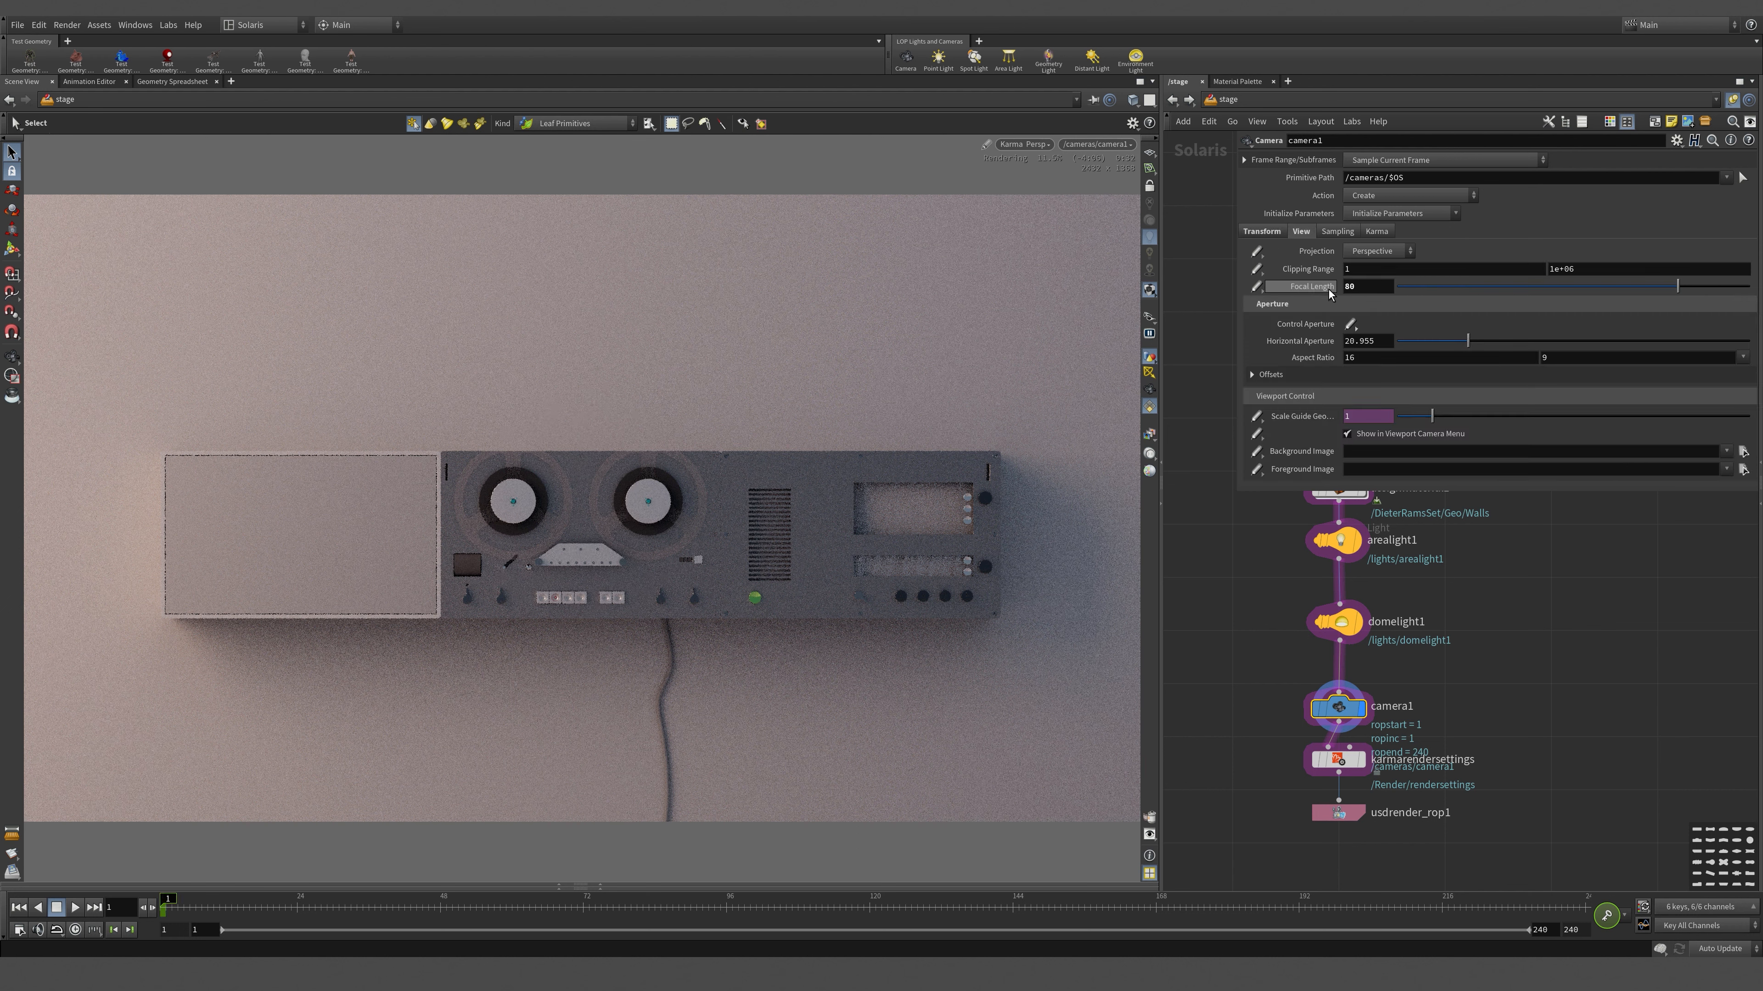
pyautogui.keyDown('alt'); pyautogui.click(1311, 286); pyautogui.keyUp('alt')
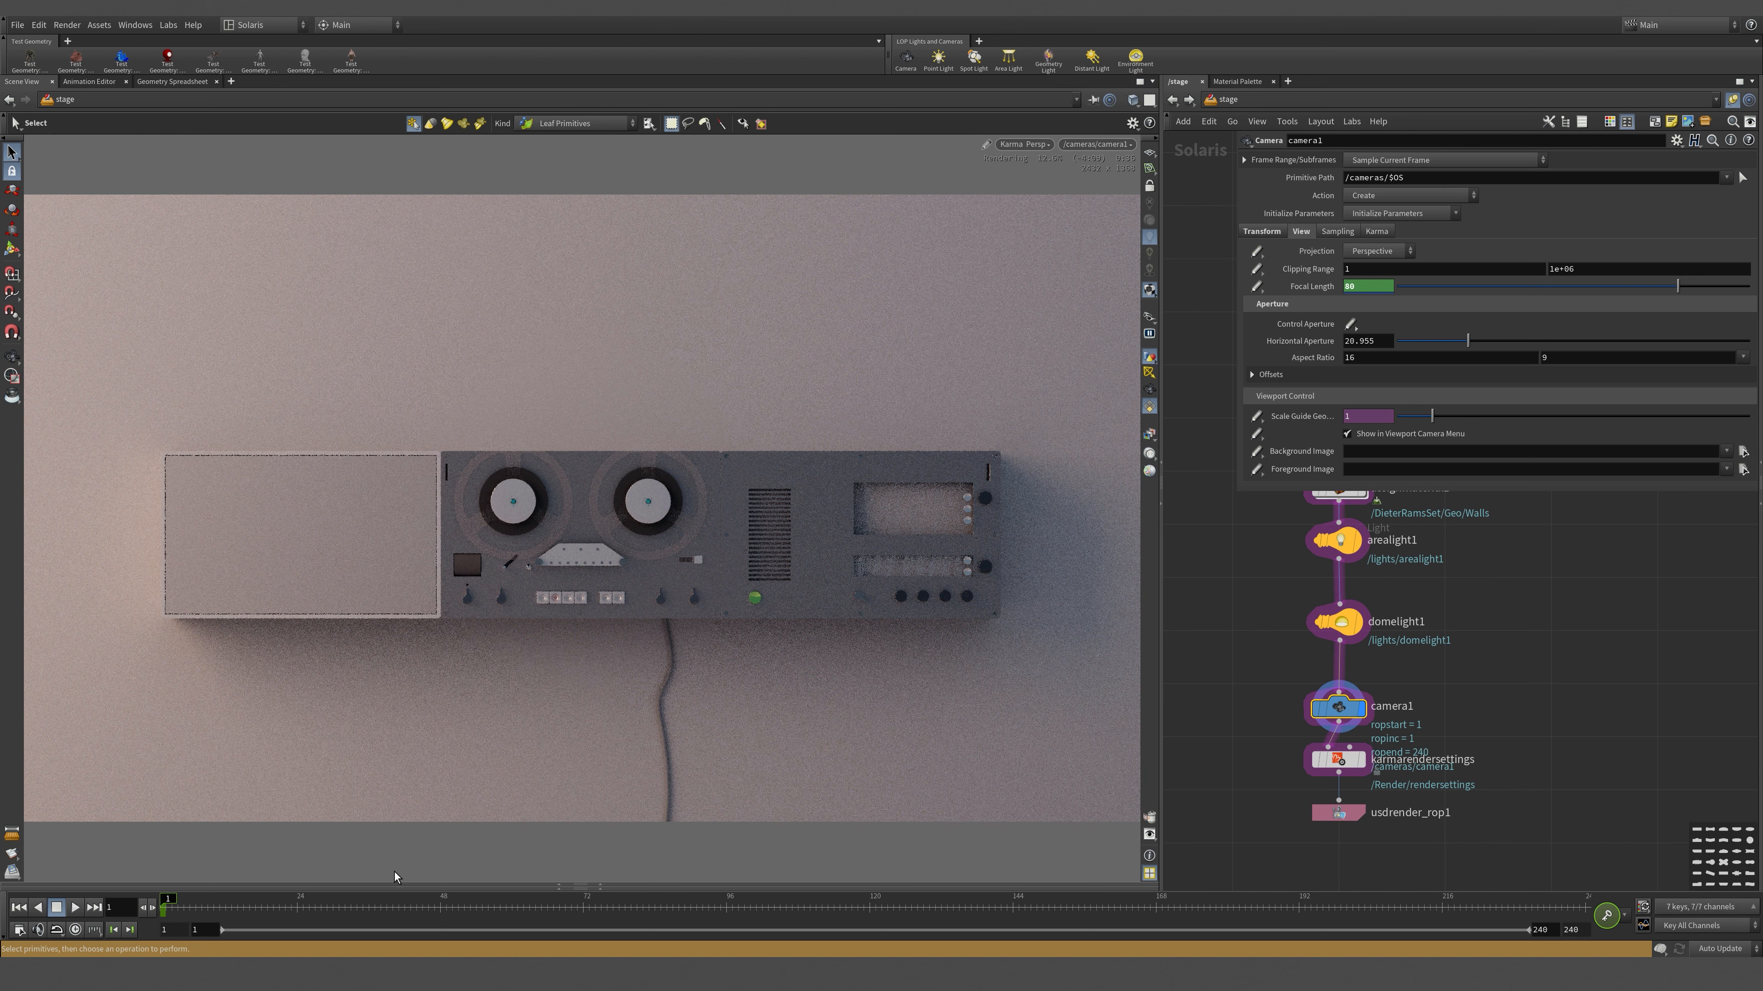
# - Go to frame 10, lock the camera to the view and orbit it to see the cabinet's side
pyautogui.click(130, 913)
pyautogui.write('0')
pyautogui.press('Tab')
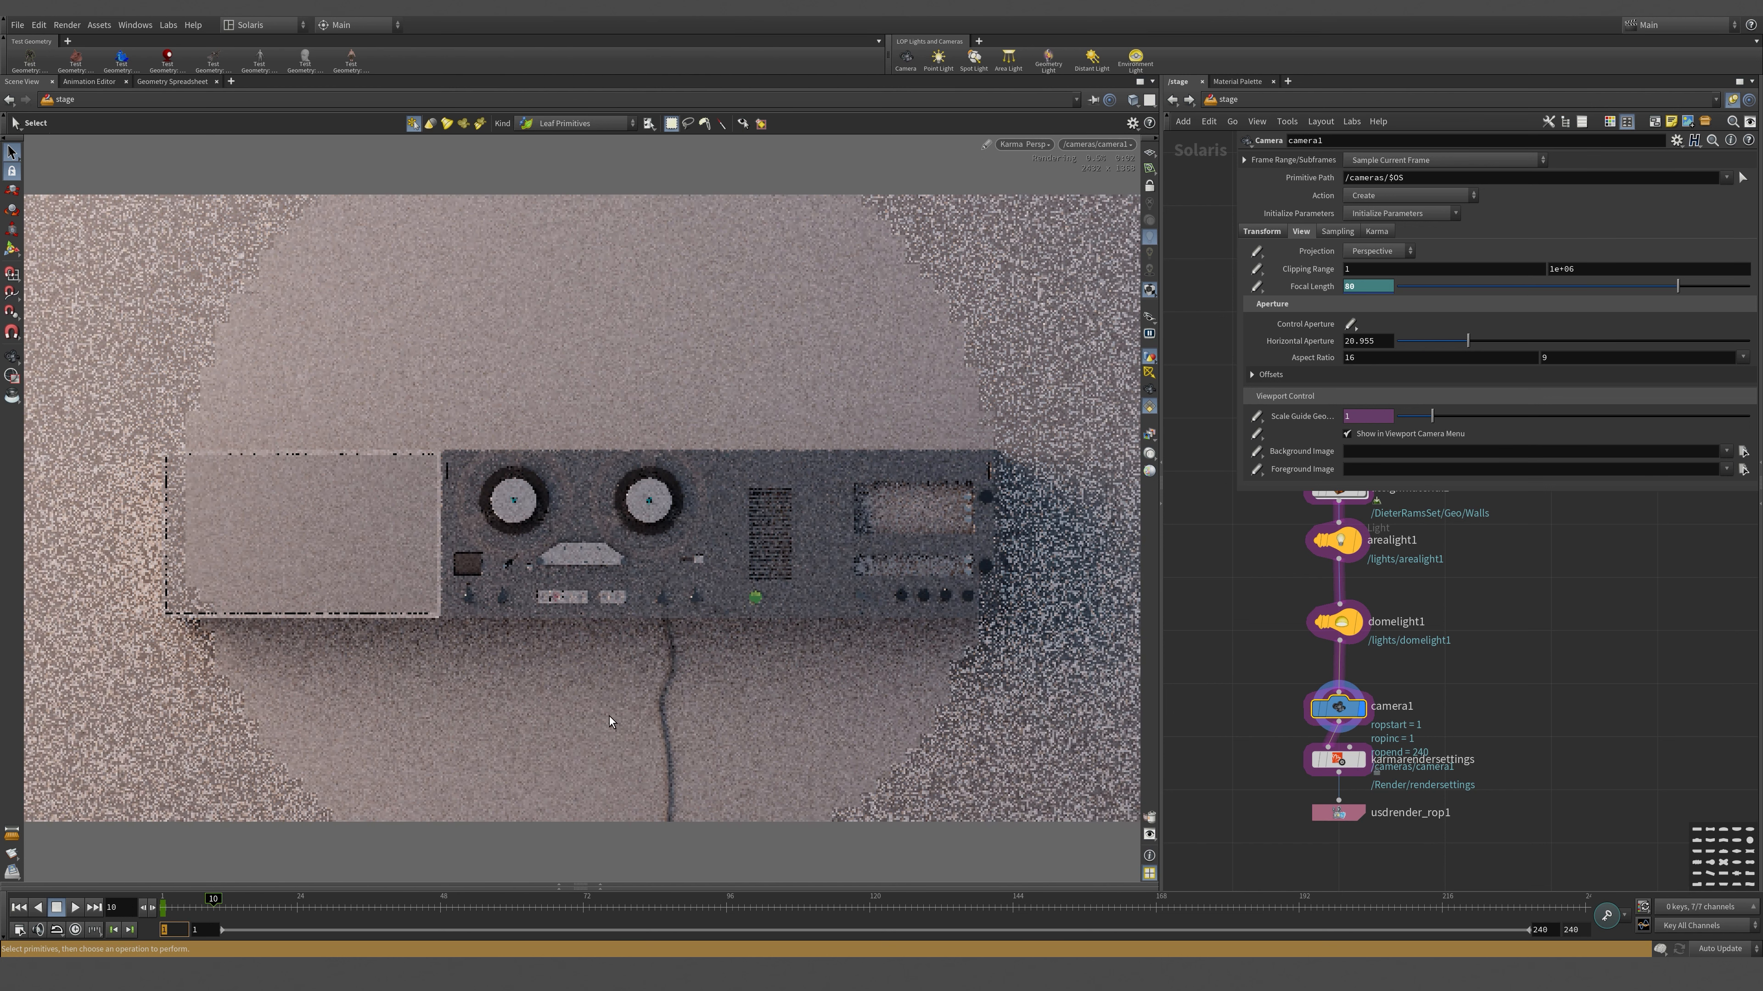
pyautogui.click(683, 631)
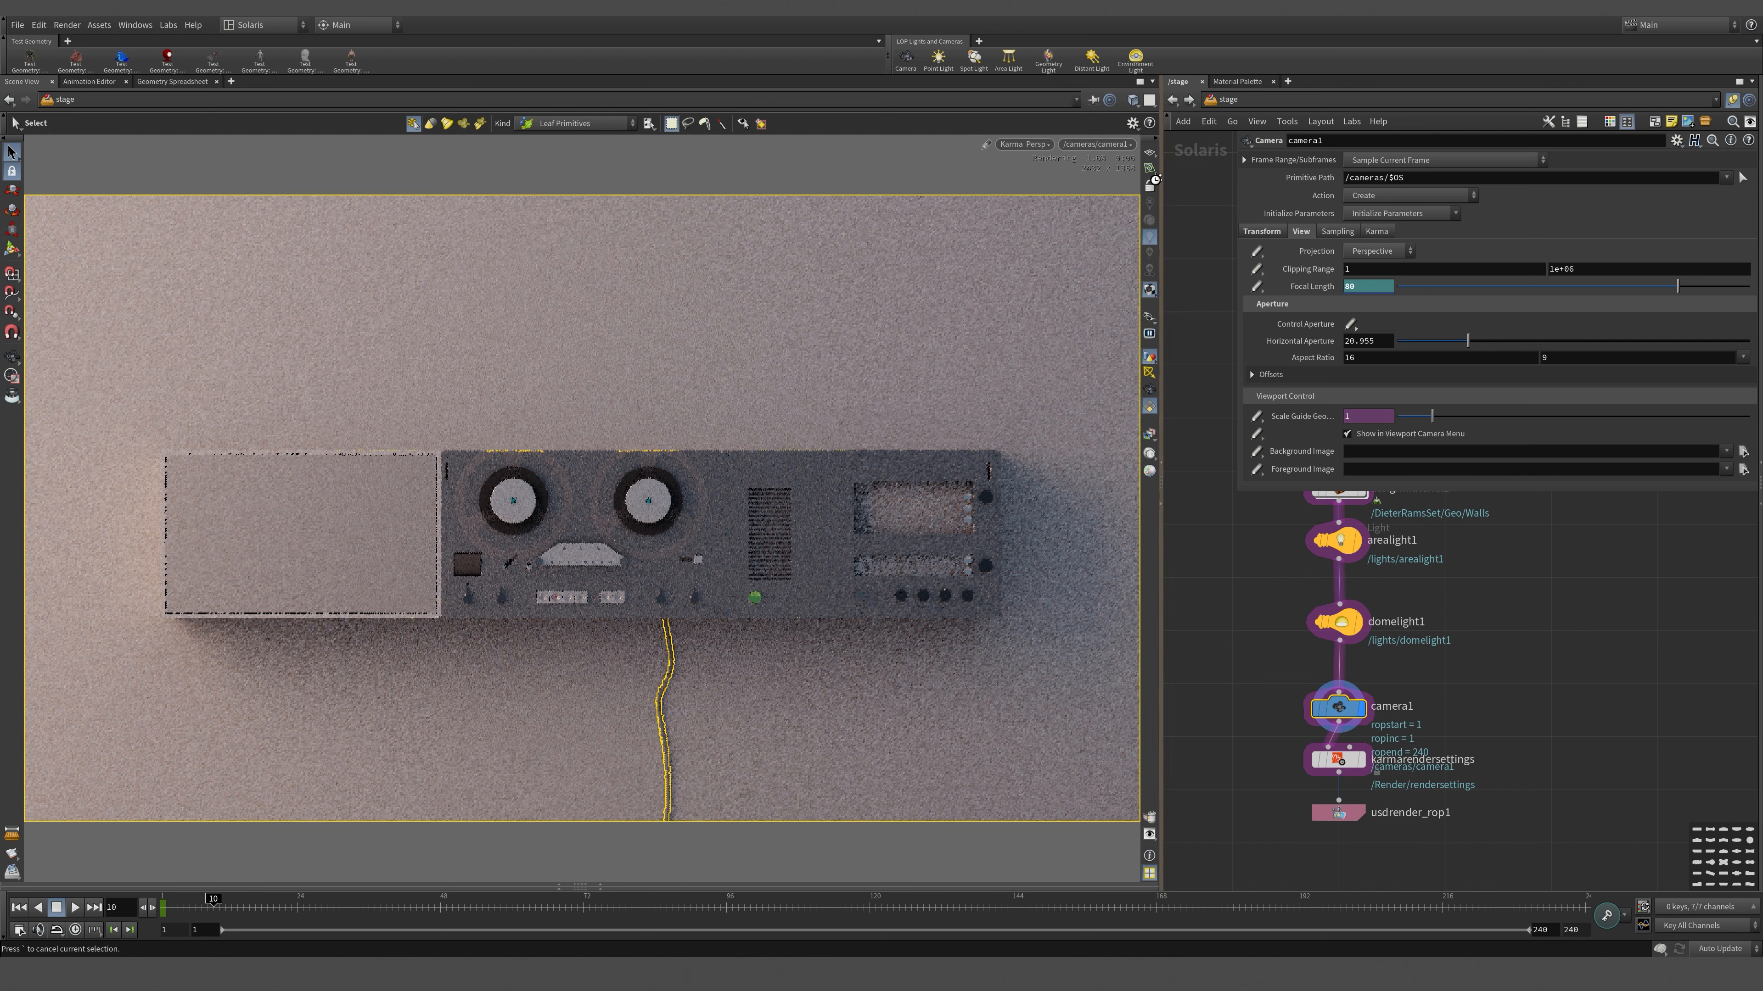
pyautogui.click(1149, 186)
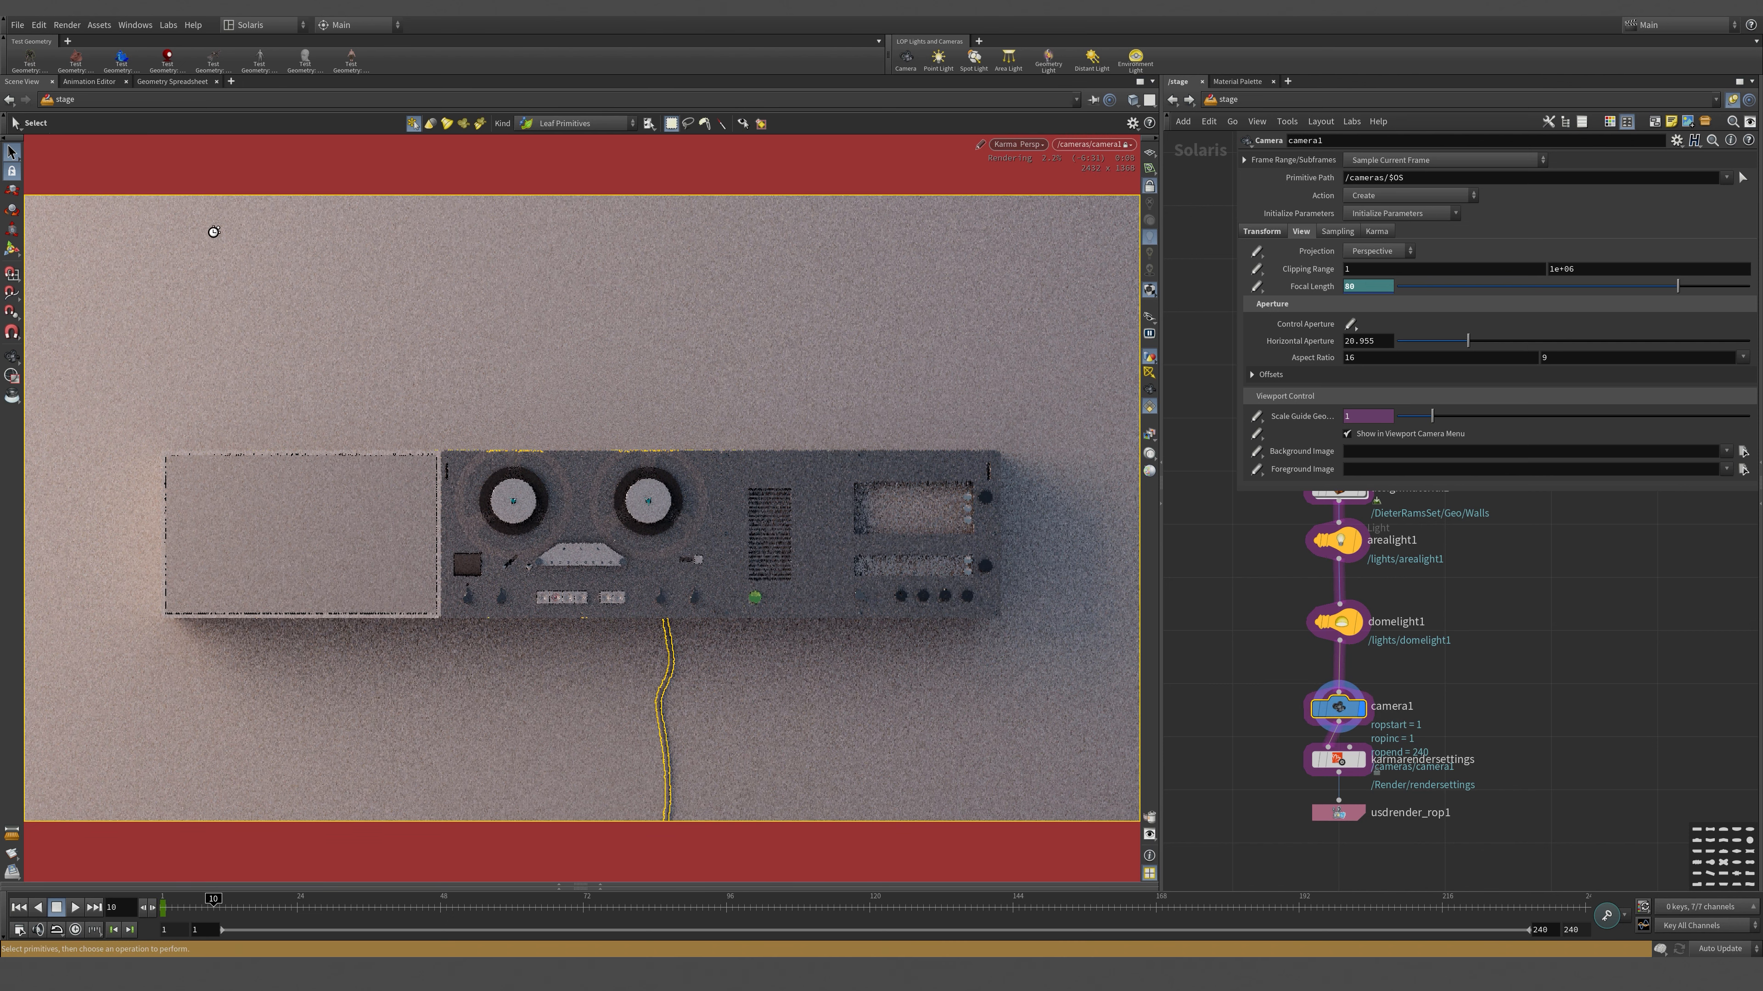
pyautogui.keyDown('alt'); pyautogui.moveTo(643, 475); pyautogui.dragTo(1041, 493); pyautogui.keyUp('alt')
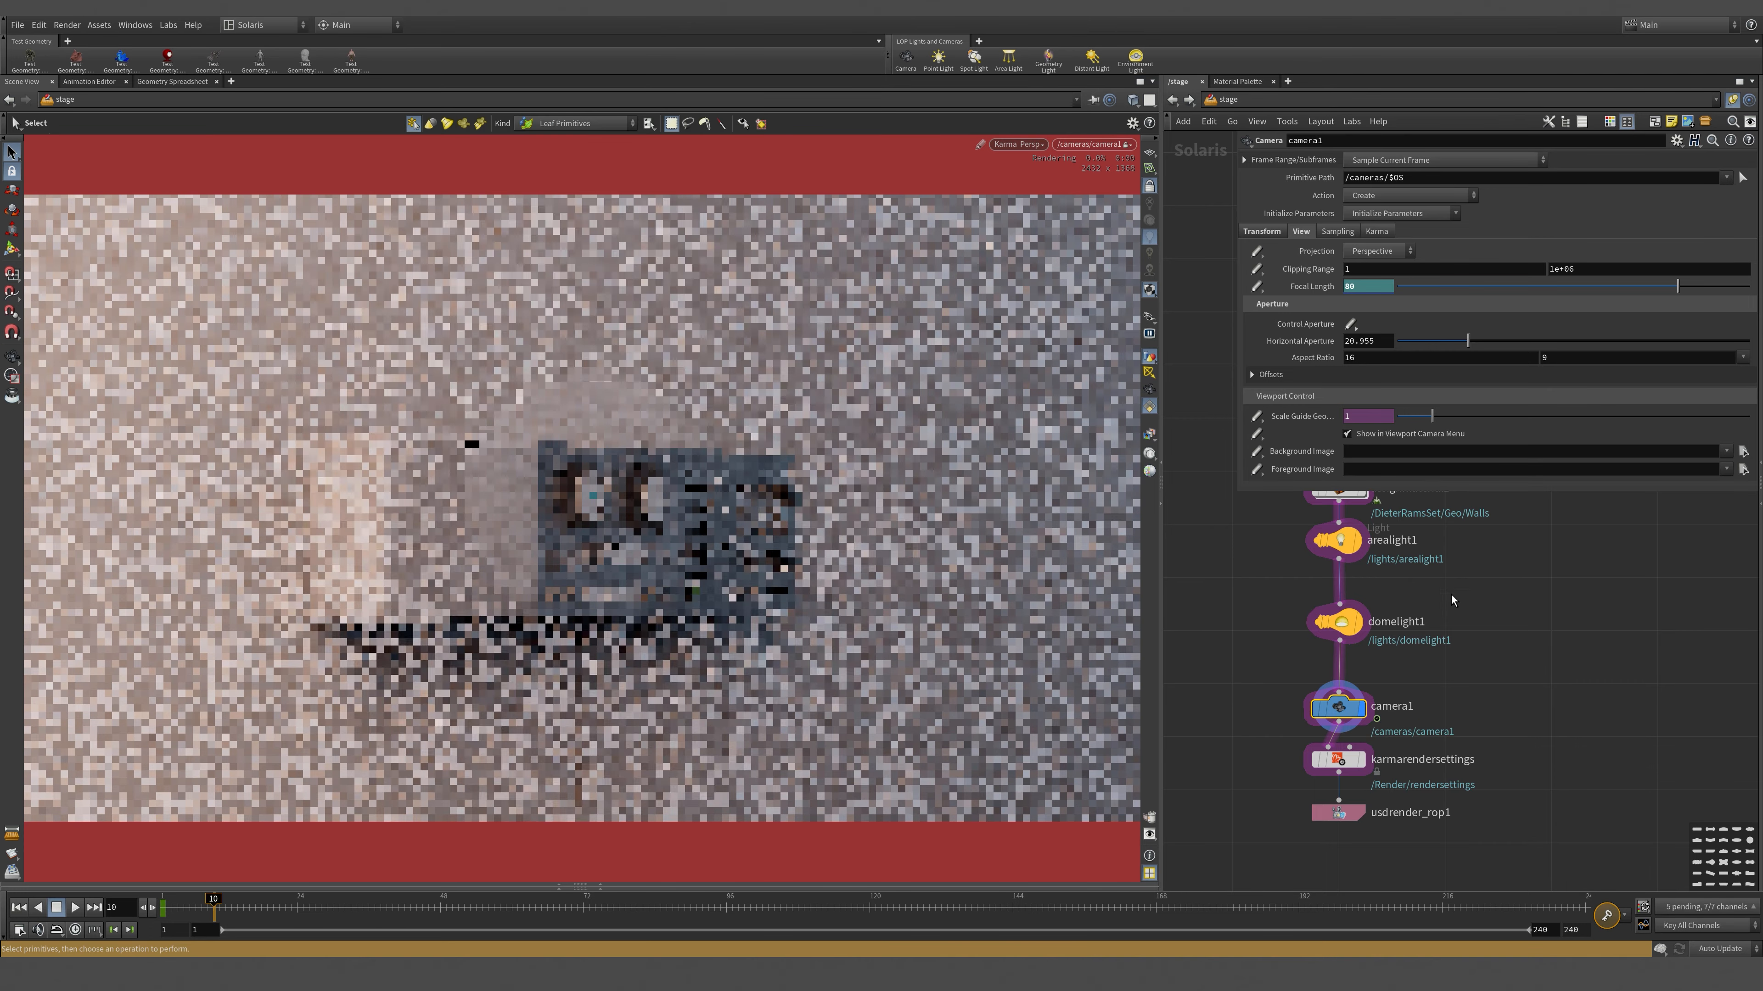
# - Try a focal length of 22 on camera1
pyautogui.moveTo(1450, 583); pyautogui.dragTo(1449, 642, button='middle')
pyautogui.moveTo(1263, 728); pyautogui.dragTo(1444, 796)
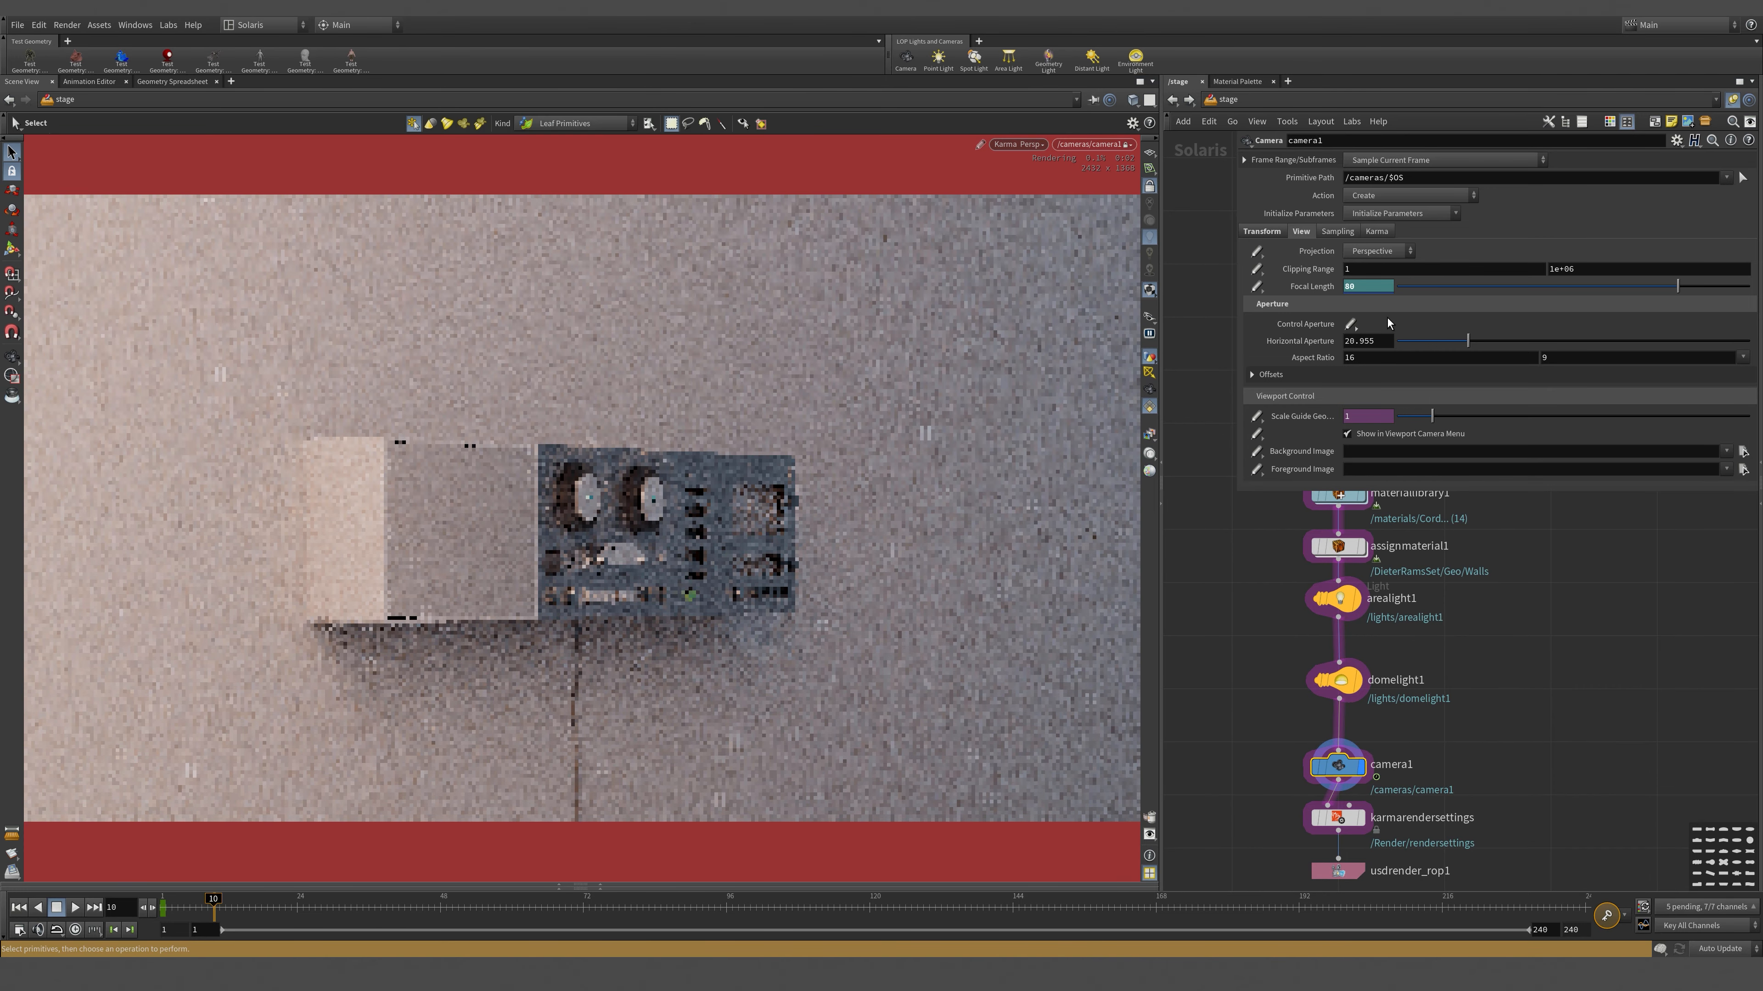
pyautogui.write('22')
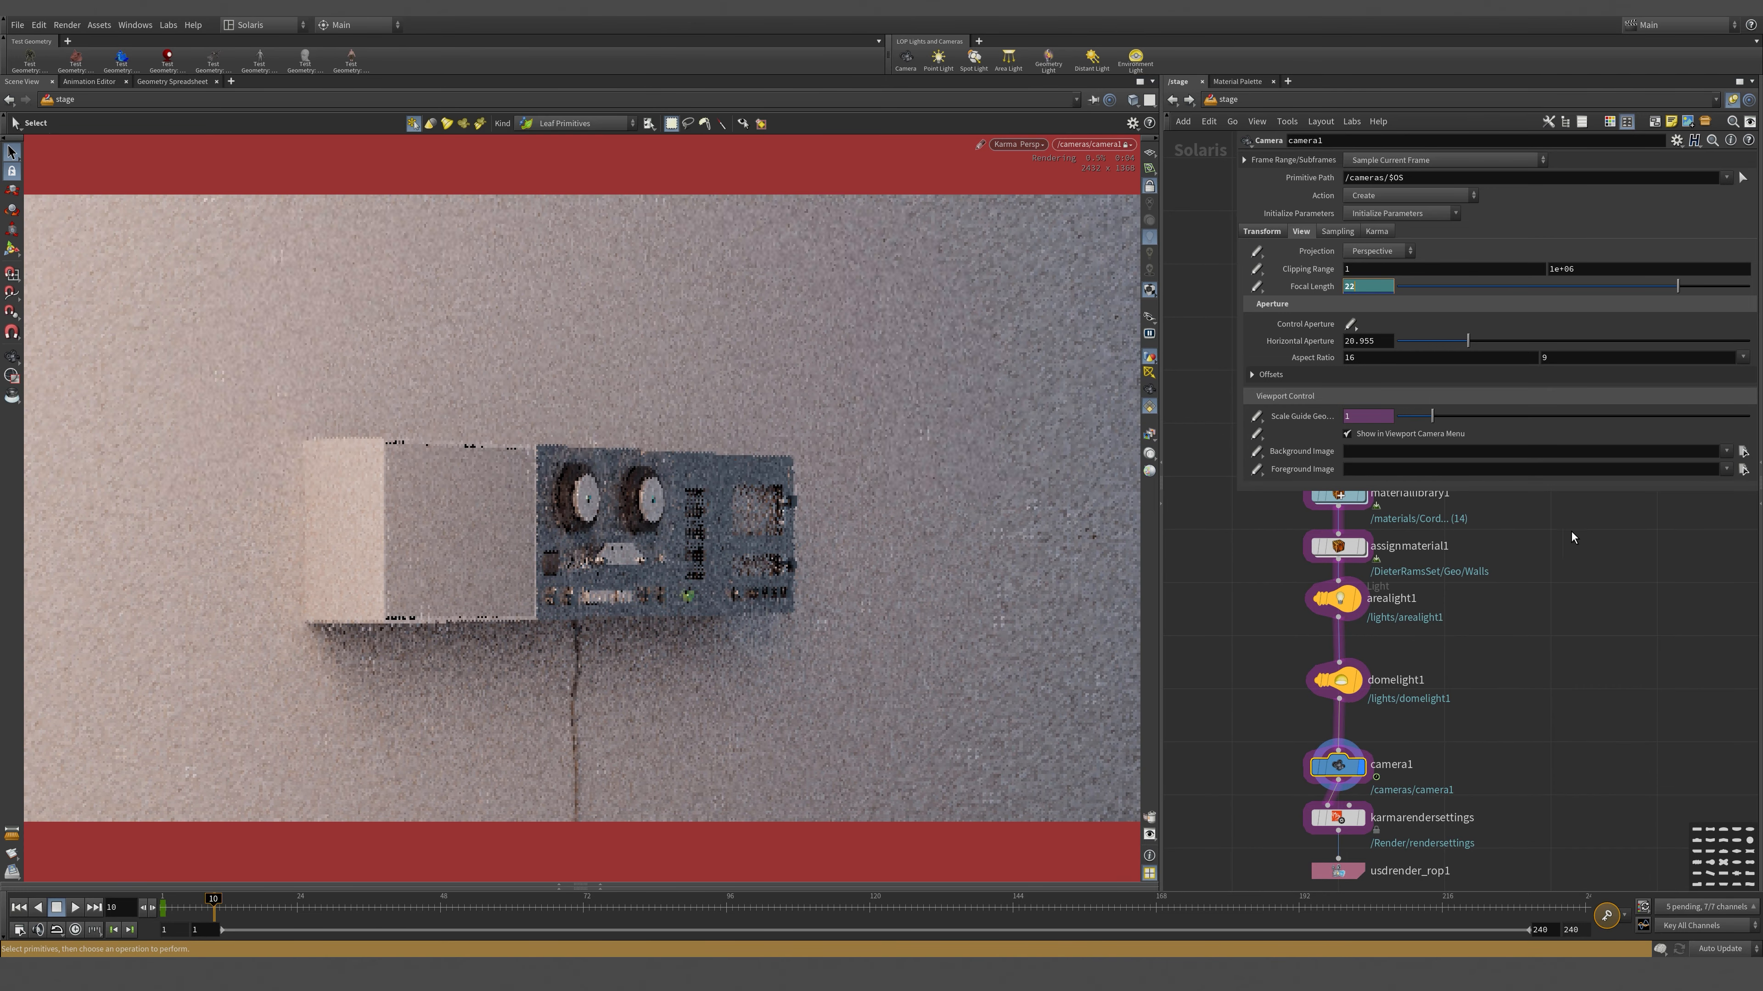
pyautogui.press('Return')
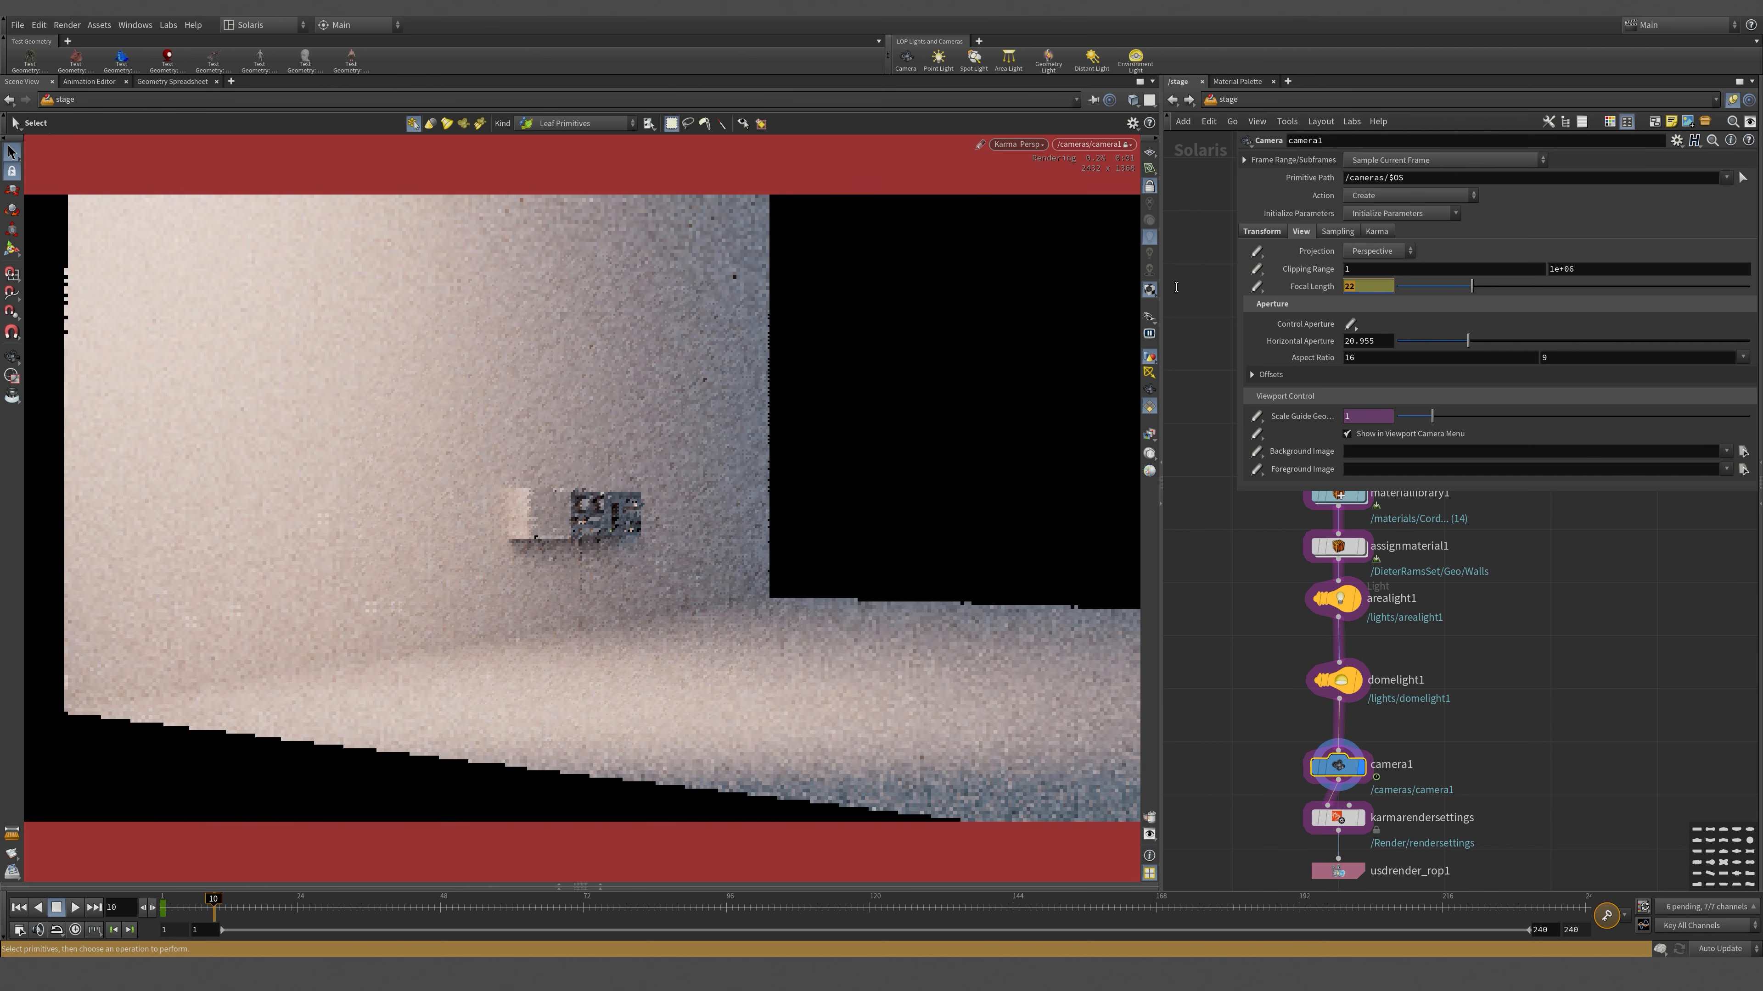
# - Set camera1's focal length to 80 and keyframe it at frame 10
pyautogui.write('80')
pyautogui.press('Tab')
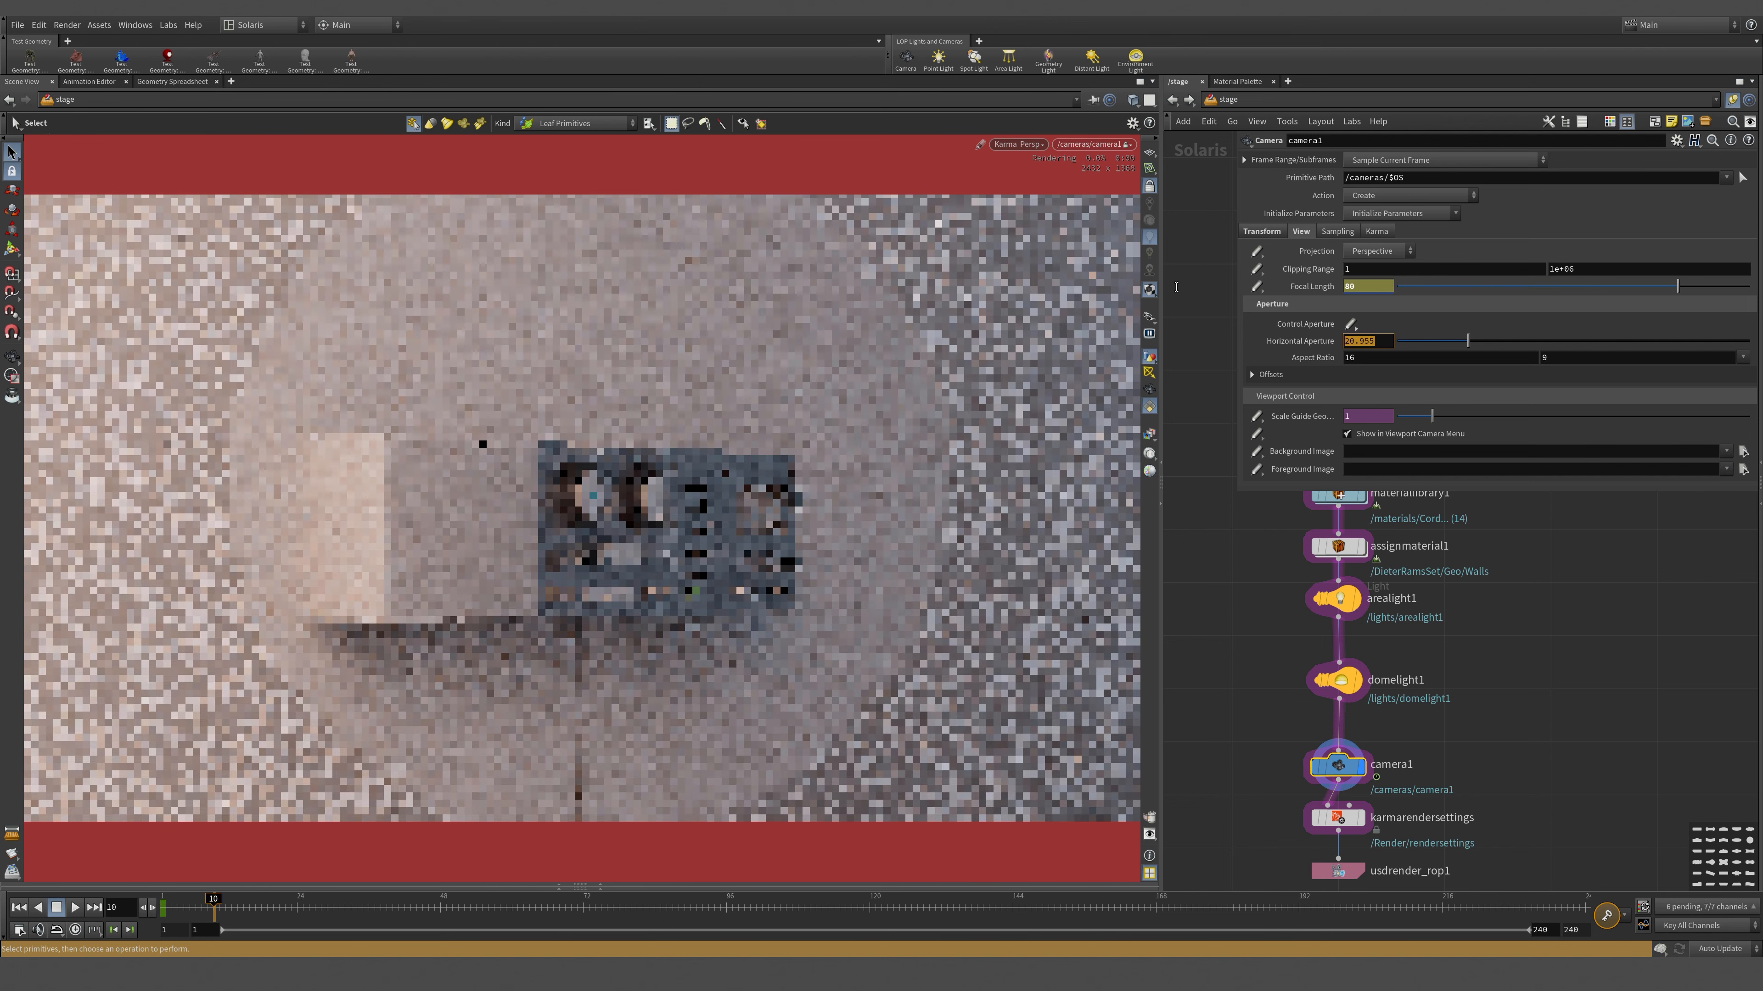
pyautogui.keyDown('alt'); pyautogui.click(1303, 295); pyautogui.keyUp('alt')
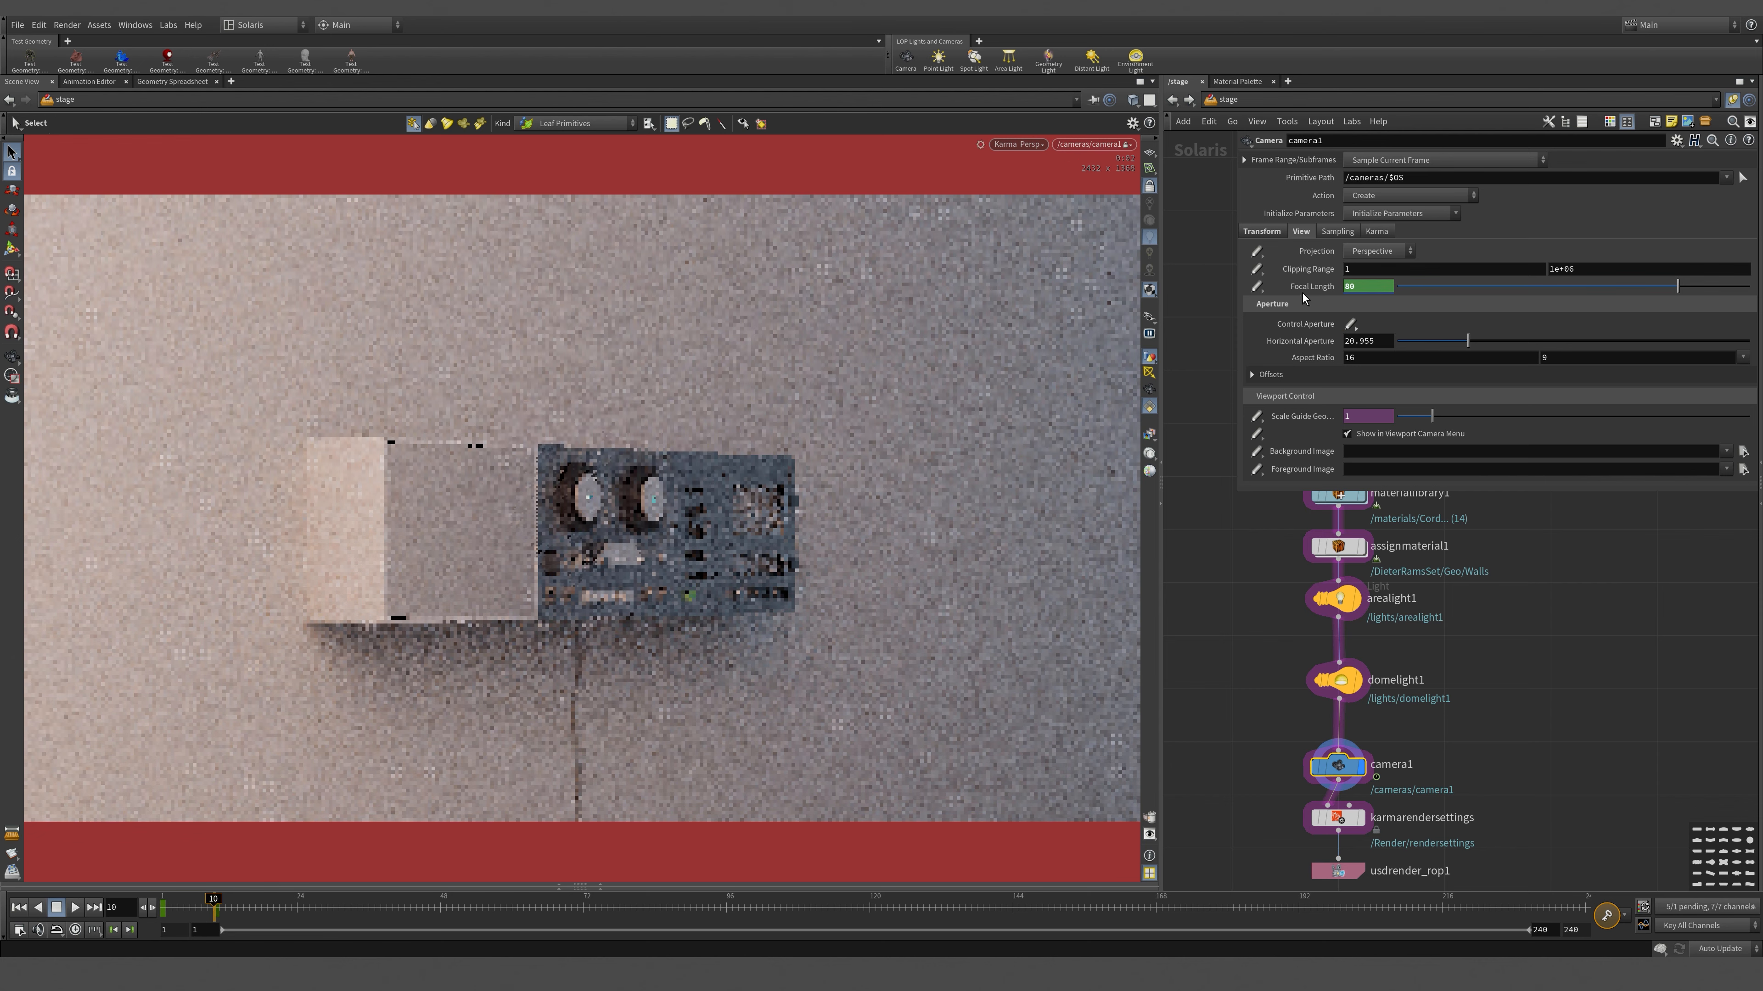
# - Move the locked camera closer and tumble it to an oblique side view of the recorder's reels and controls
pyautogui.press('Escape')
pyautogui.scroll(4, 431, 580)
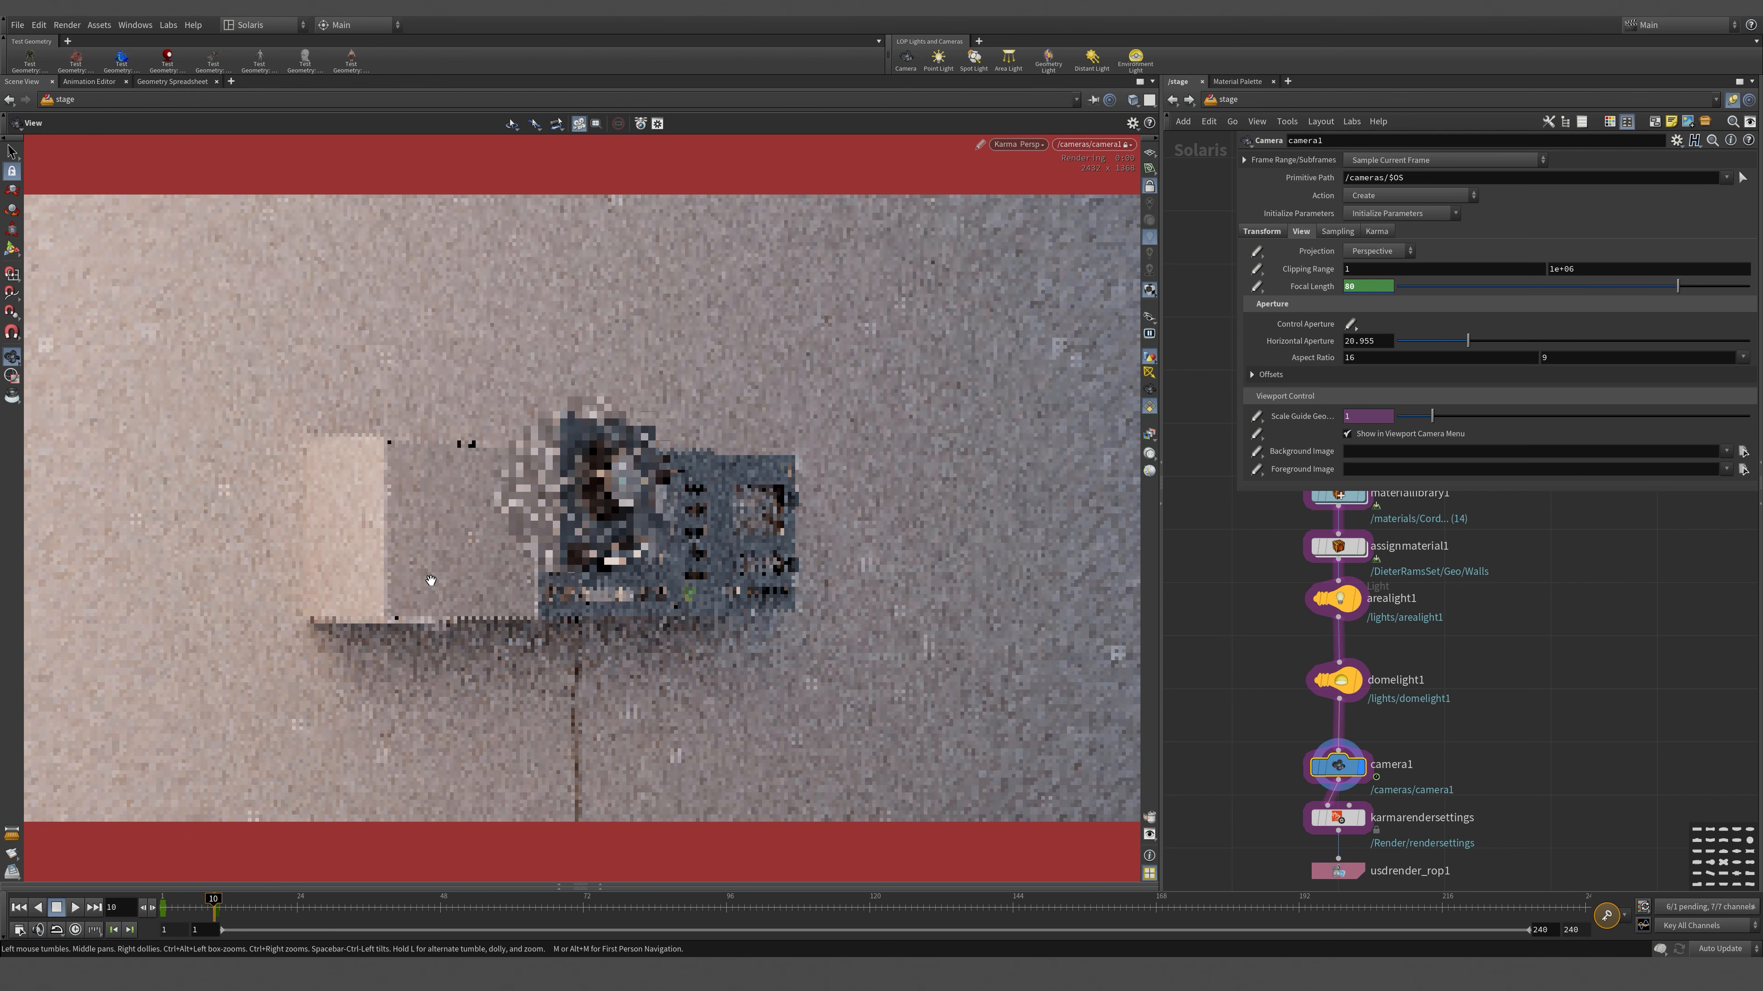
pyautogui.scroll(5, 431, 580)
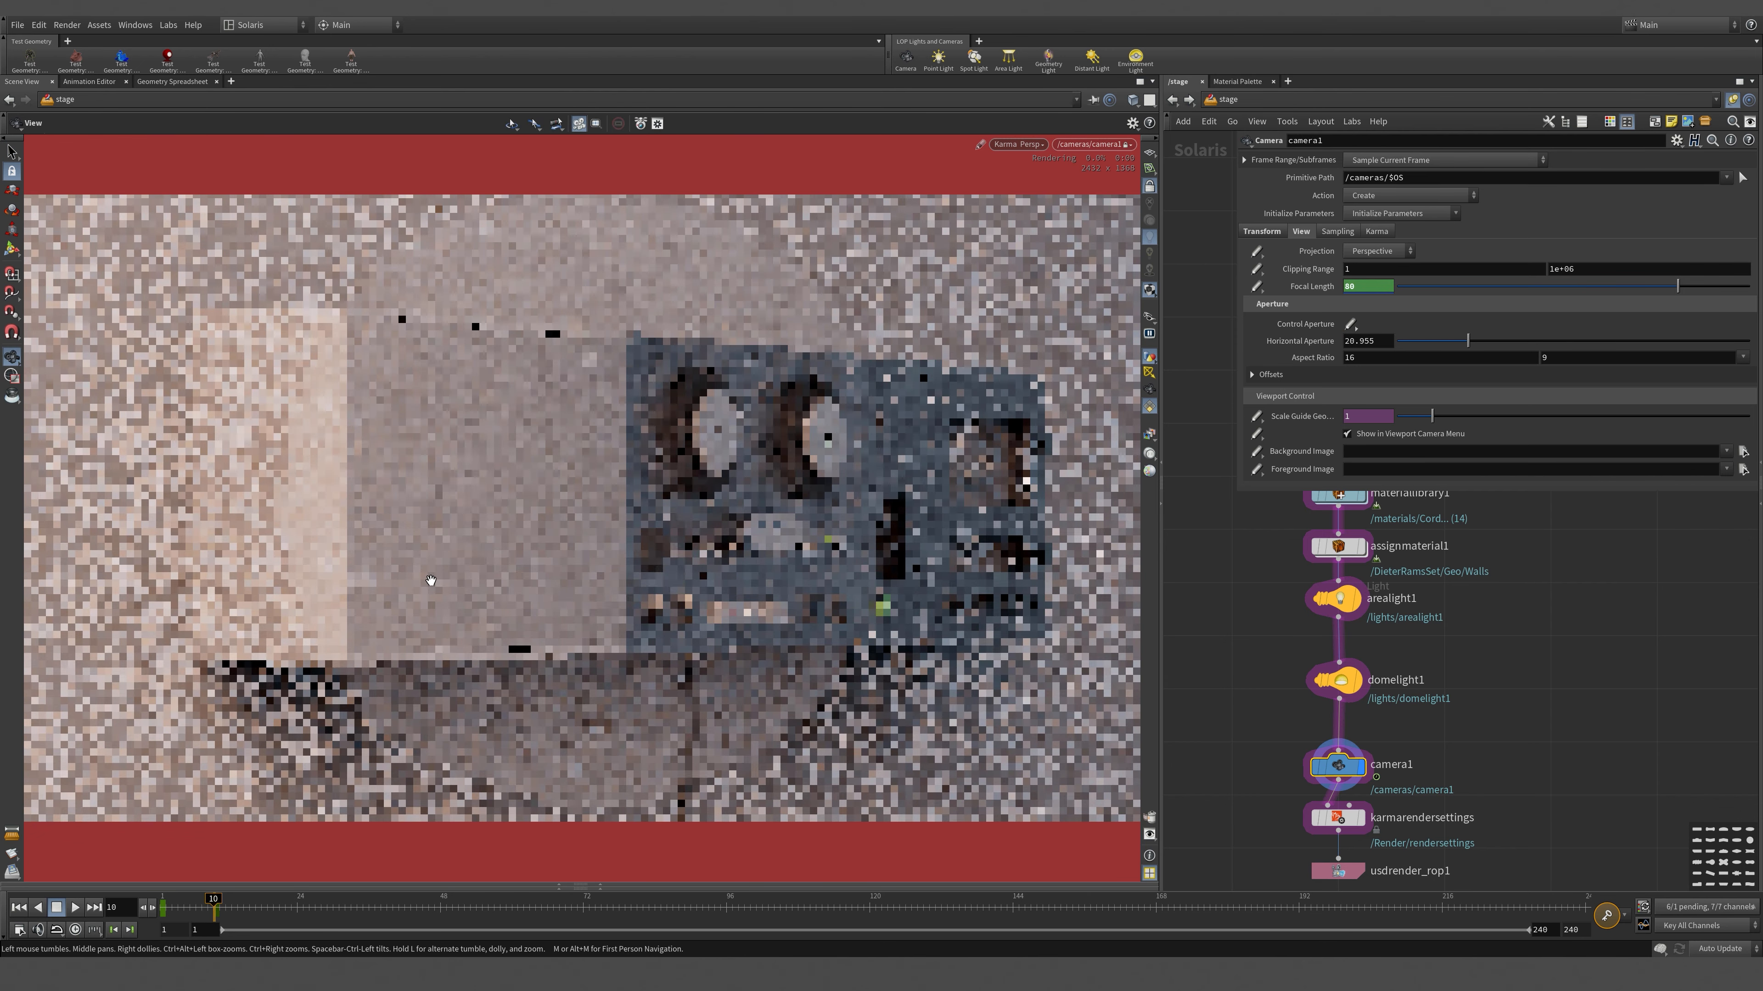
pyautogui.moveTo(793, 584); pyautogui.dragTo(758, 549)
pyautogui.scroll(4, 750, 556)
pyautogui.scroll(2, 750, 556)
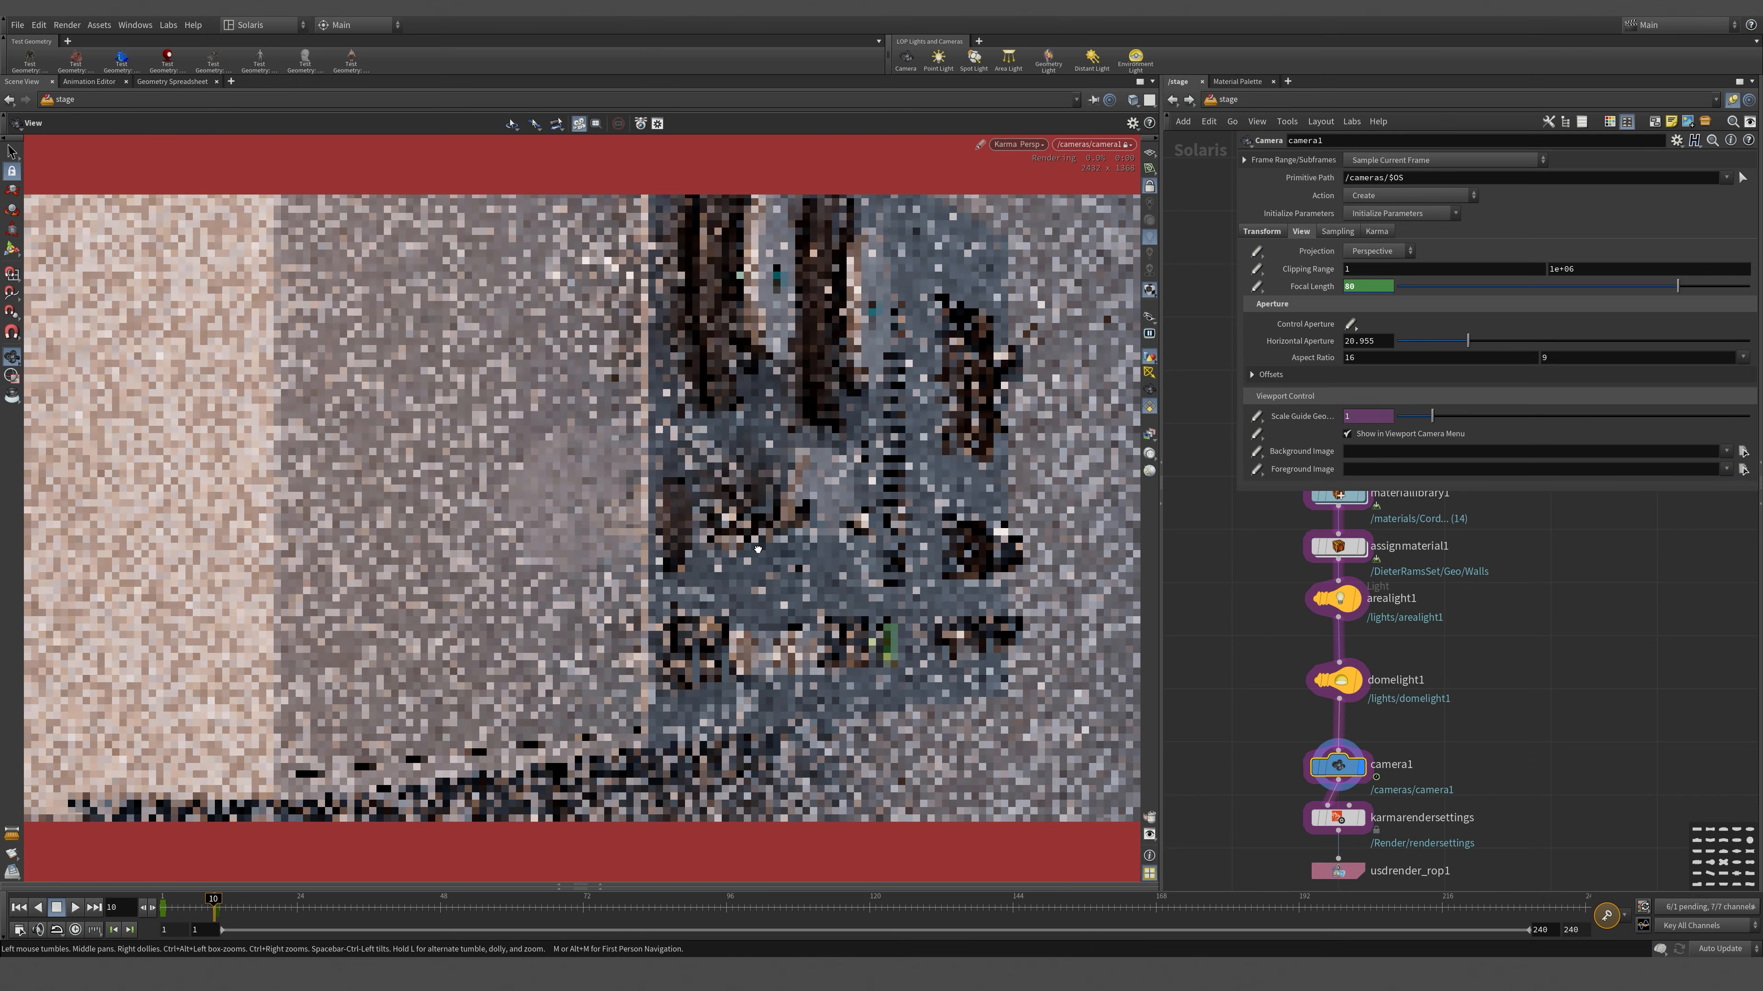
pyautogui.moveTo(914, 512); pyautogui.dragTo(915, 589, button='middle')
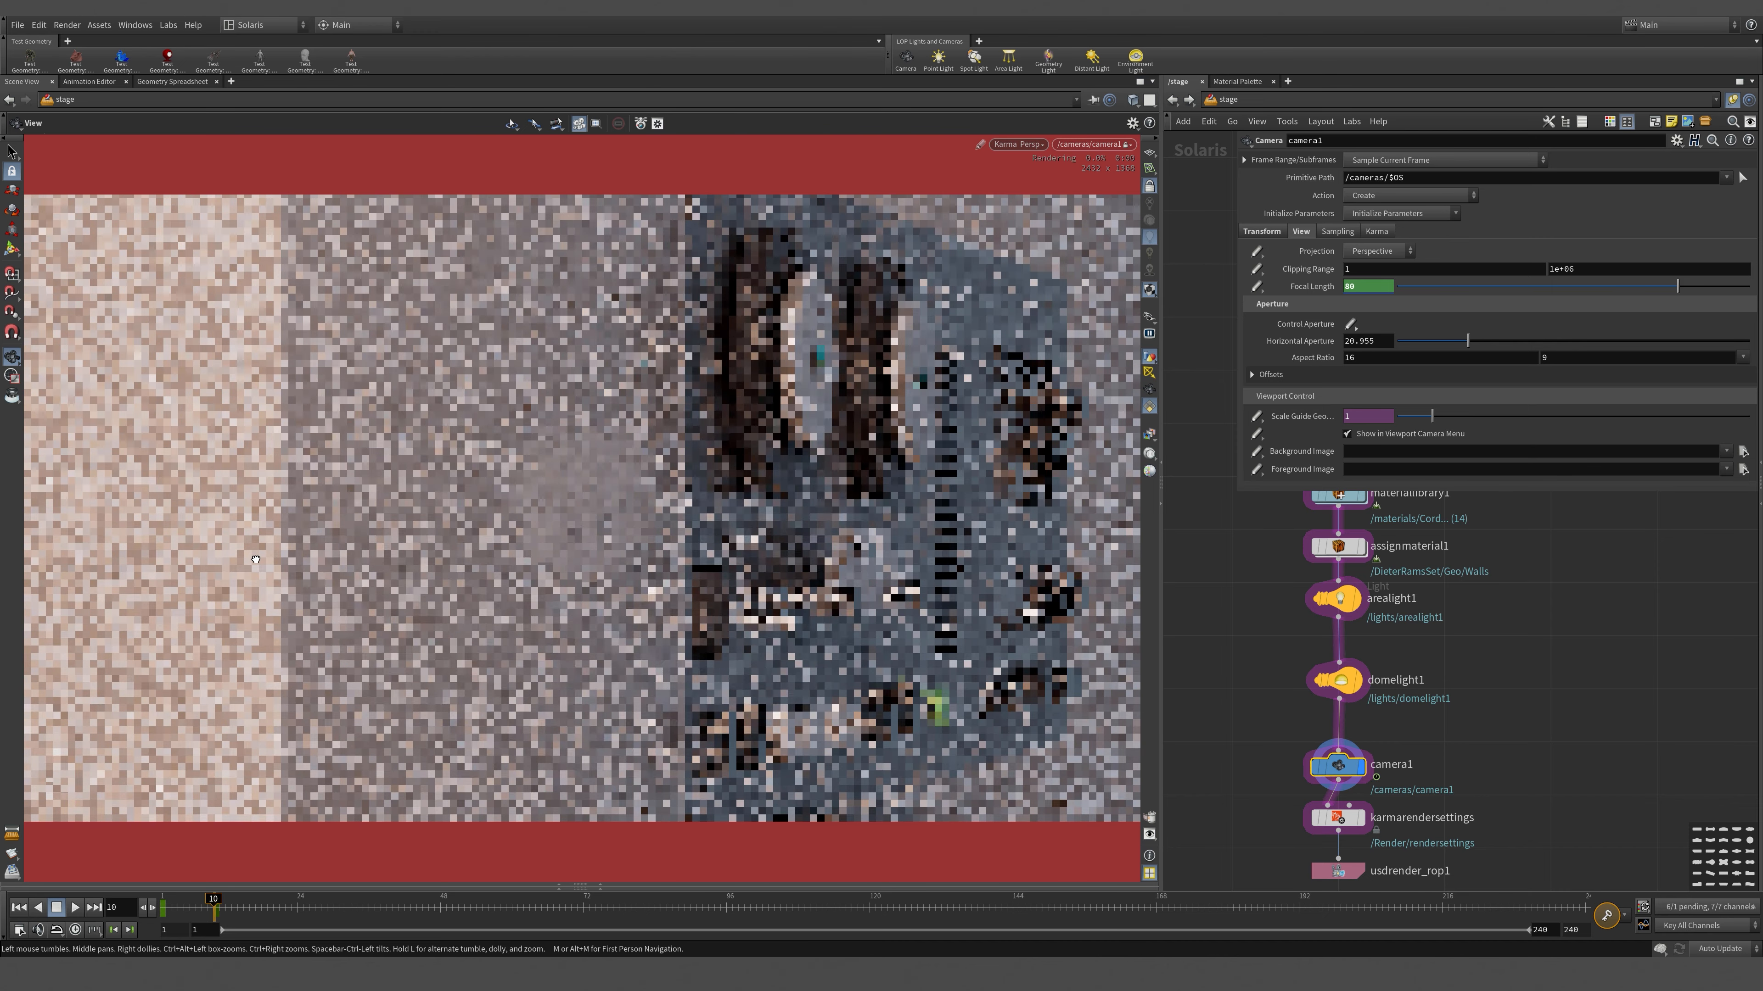
pyautogui.press('s')
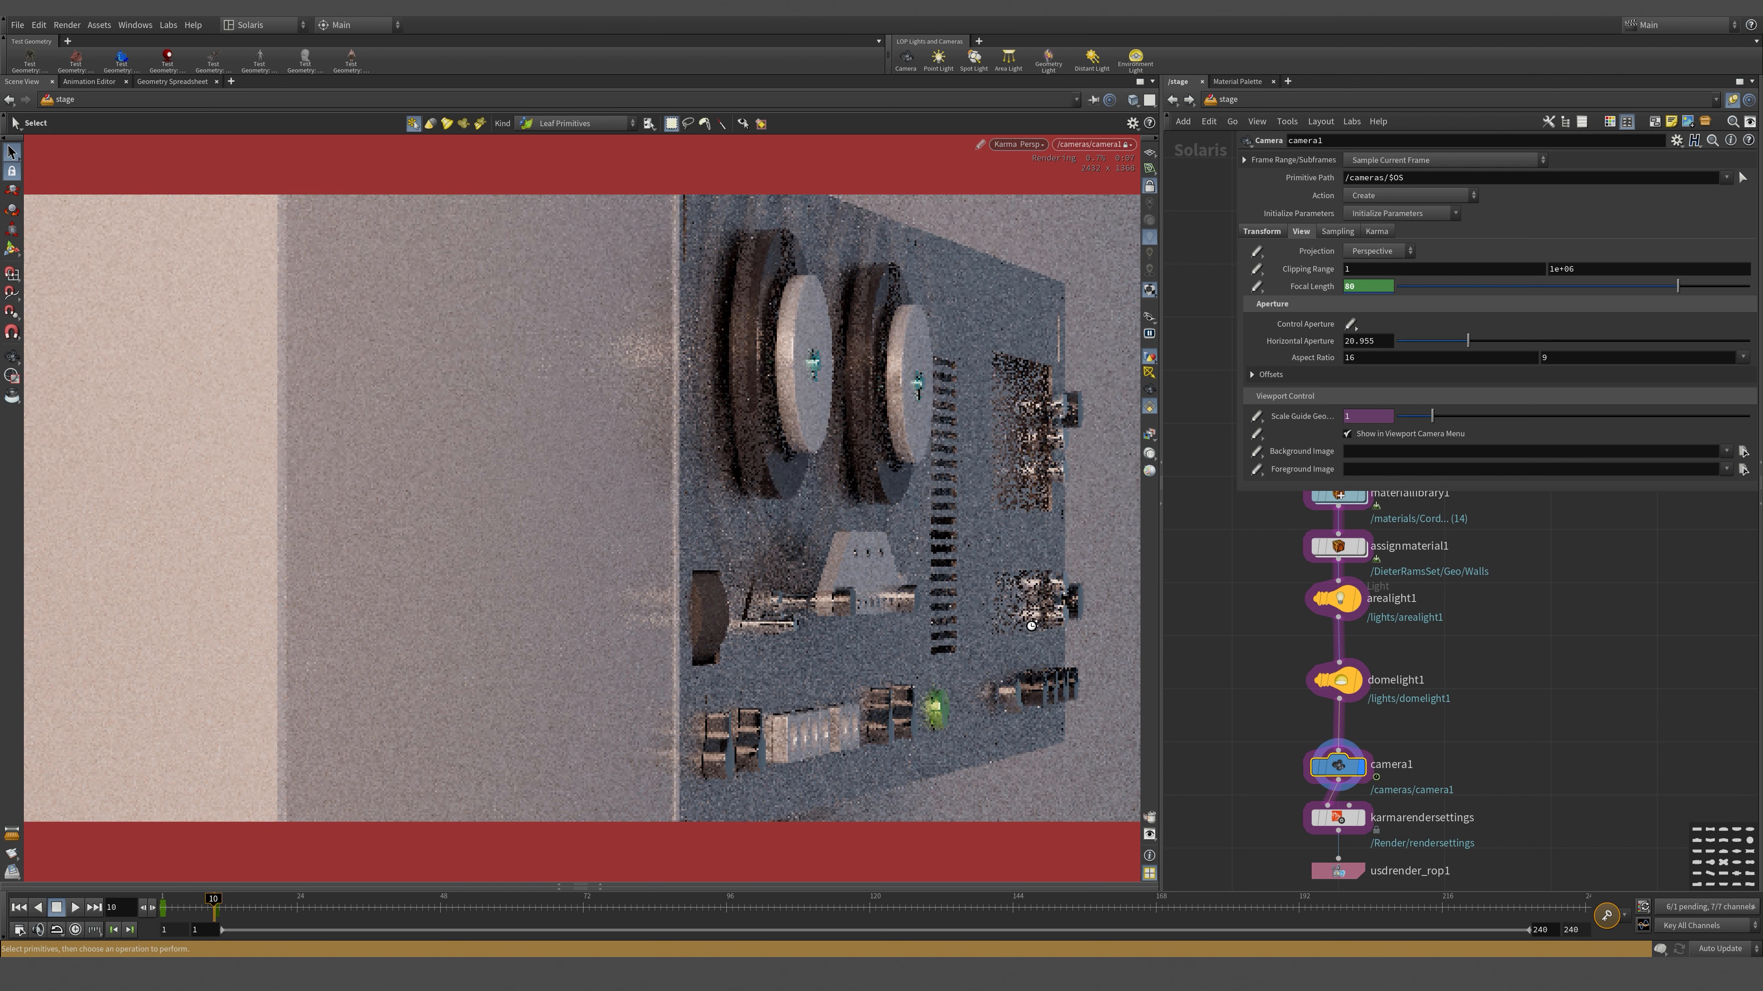
# - Dolly the locked camera further in and reframe it so the reels and control panel fill the shot
pyautogui.press('Escape')
pyautogui.scroll(5, 1028, 633)
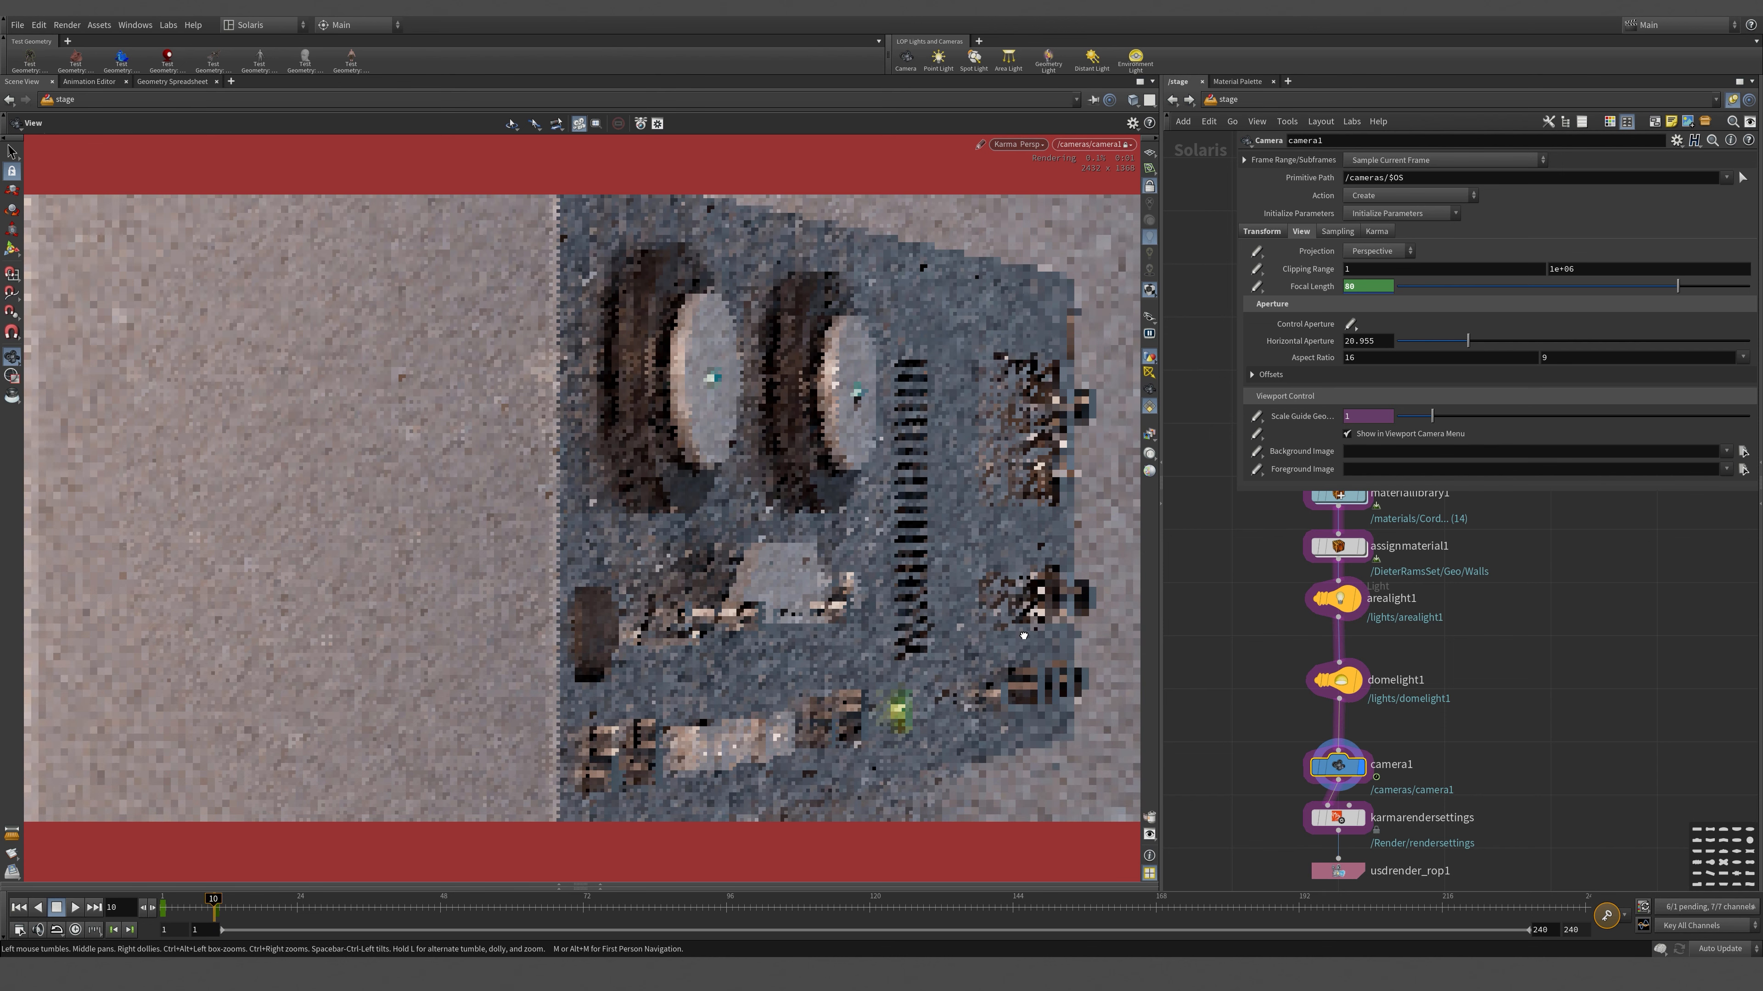
pyautogui.scroll(3, 1055, 637)
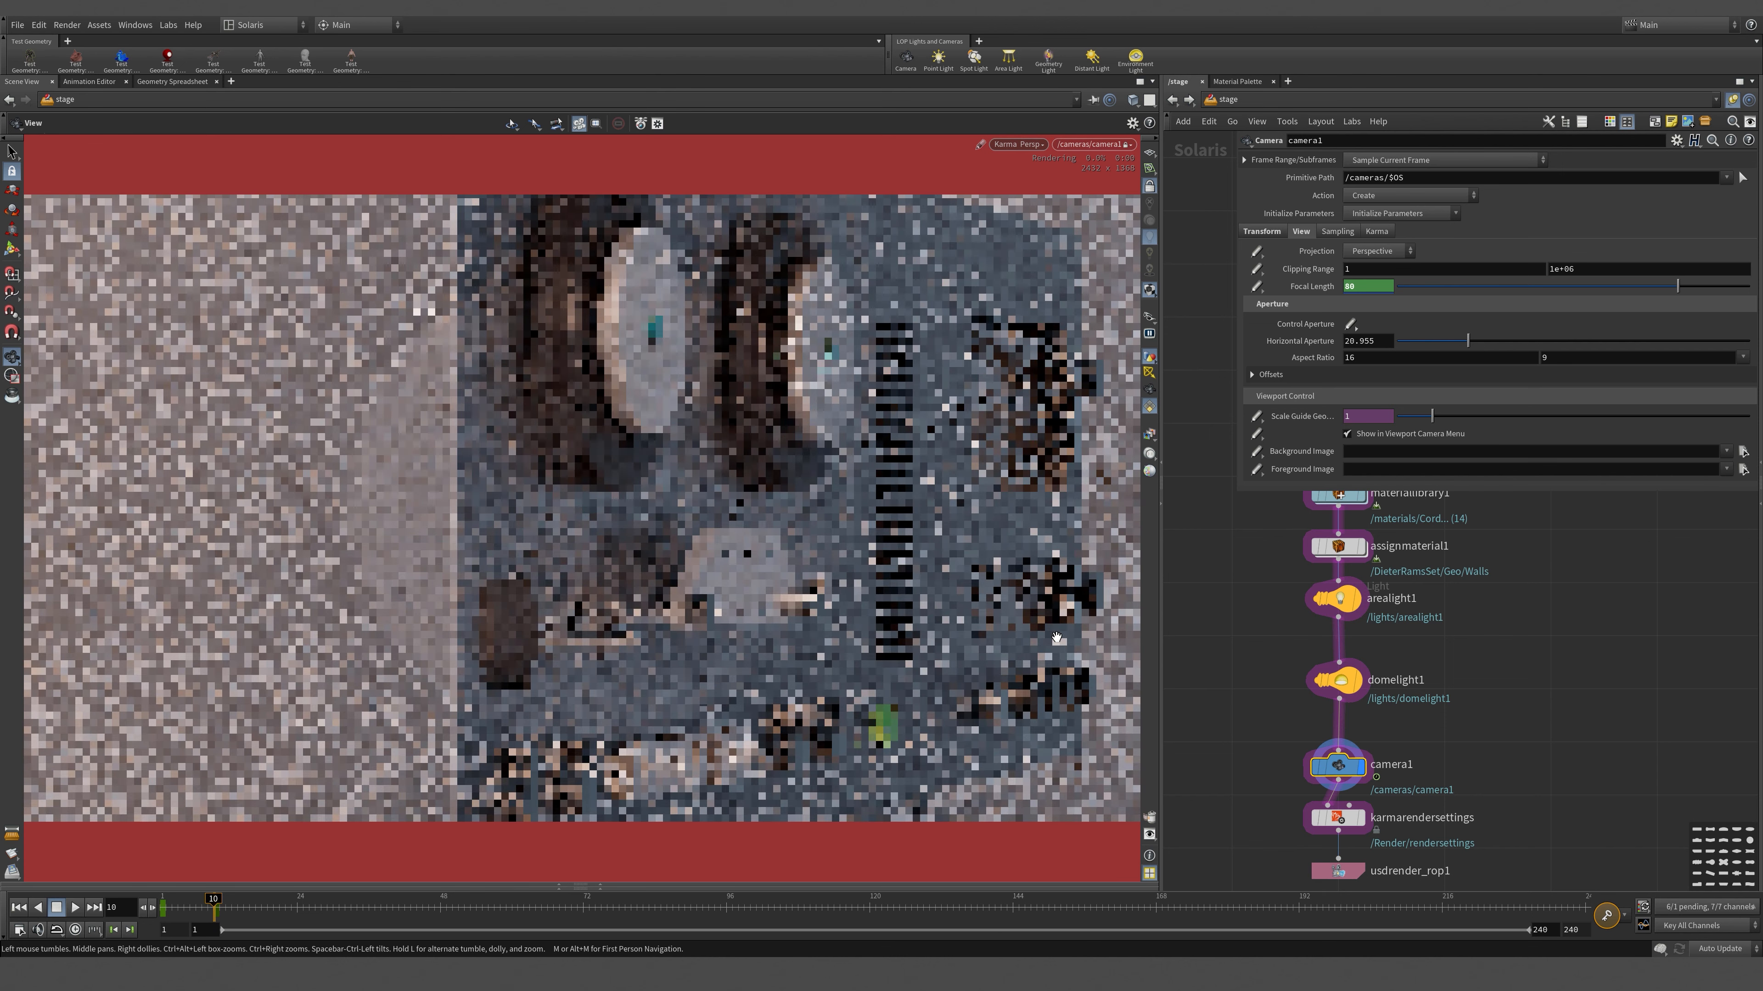
pyautogui.scroll(2, 1070, 605)
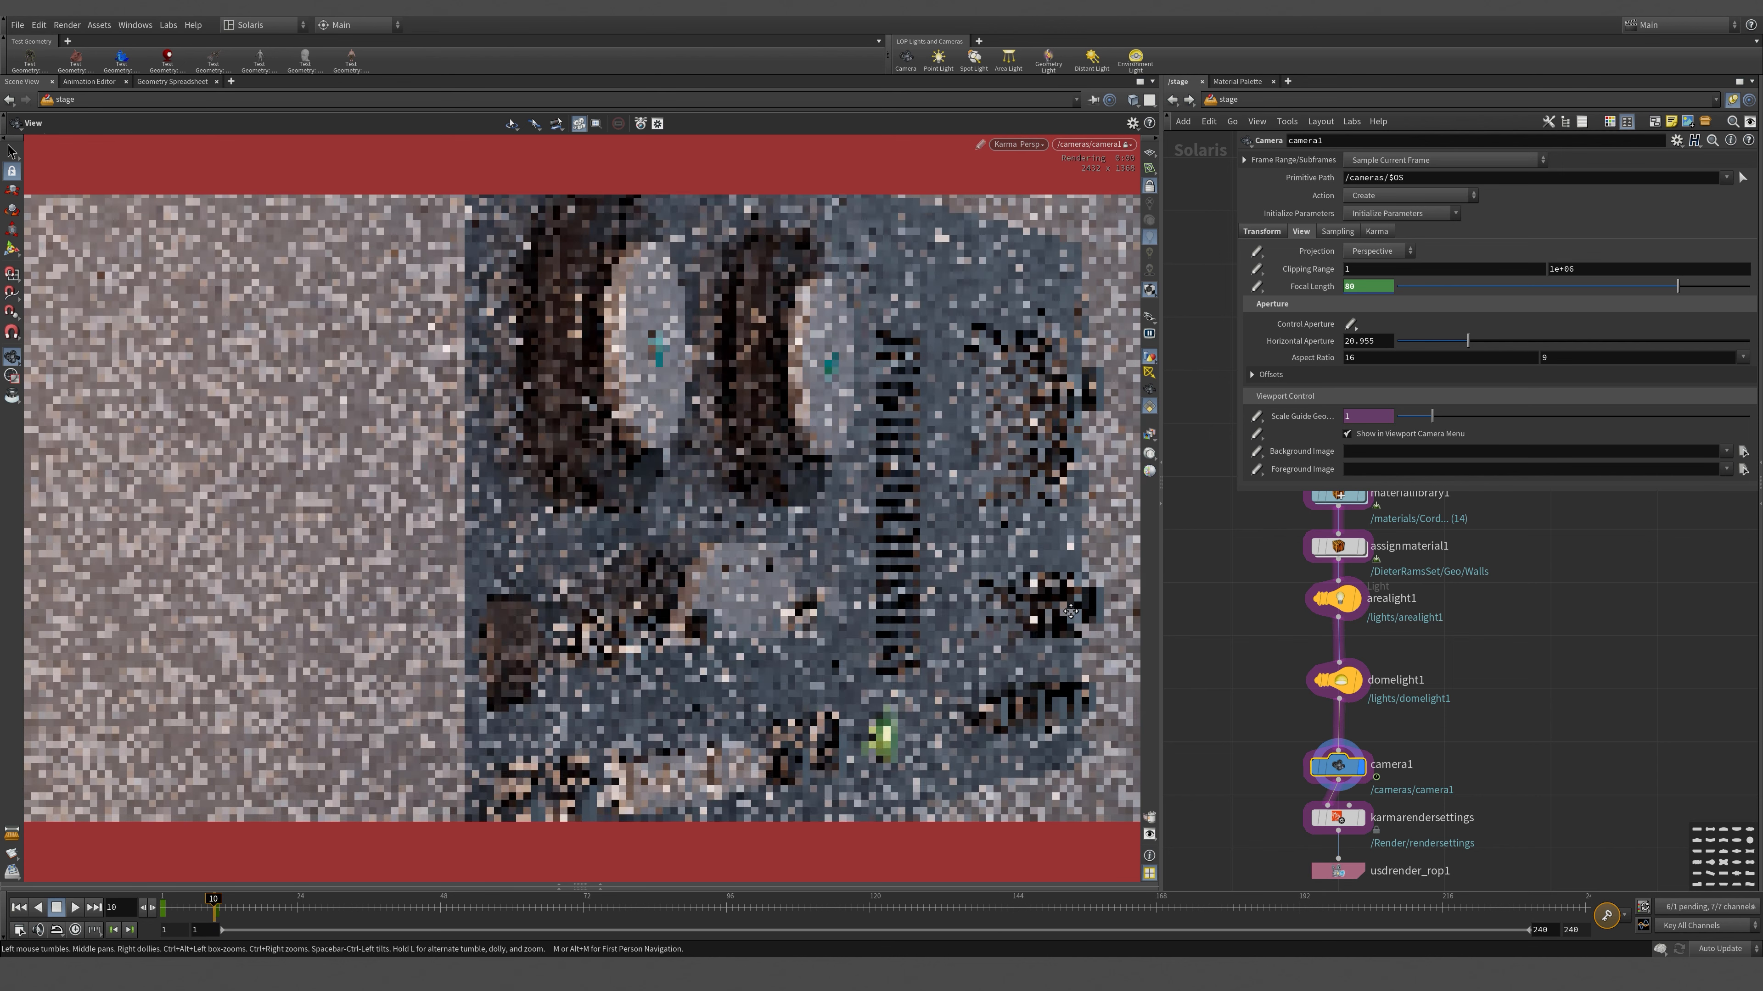
pyautogui.press('s')
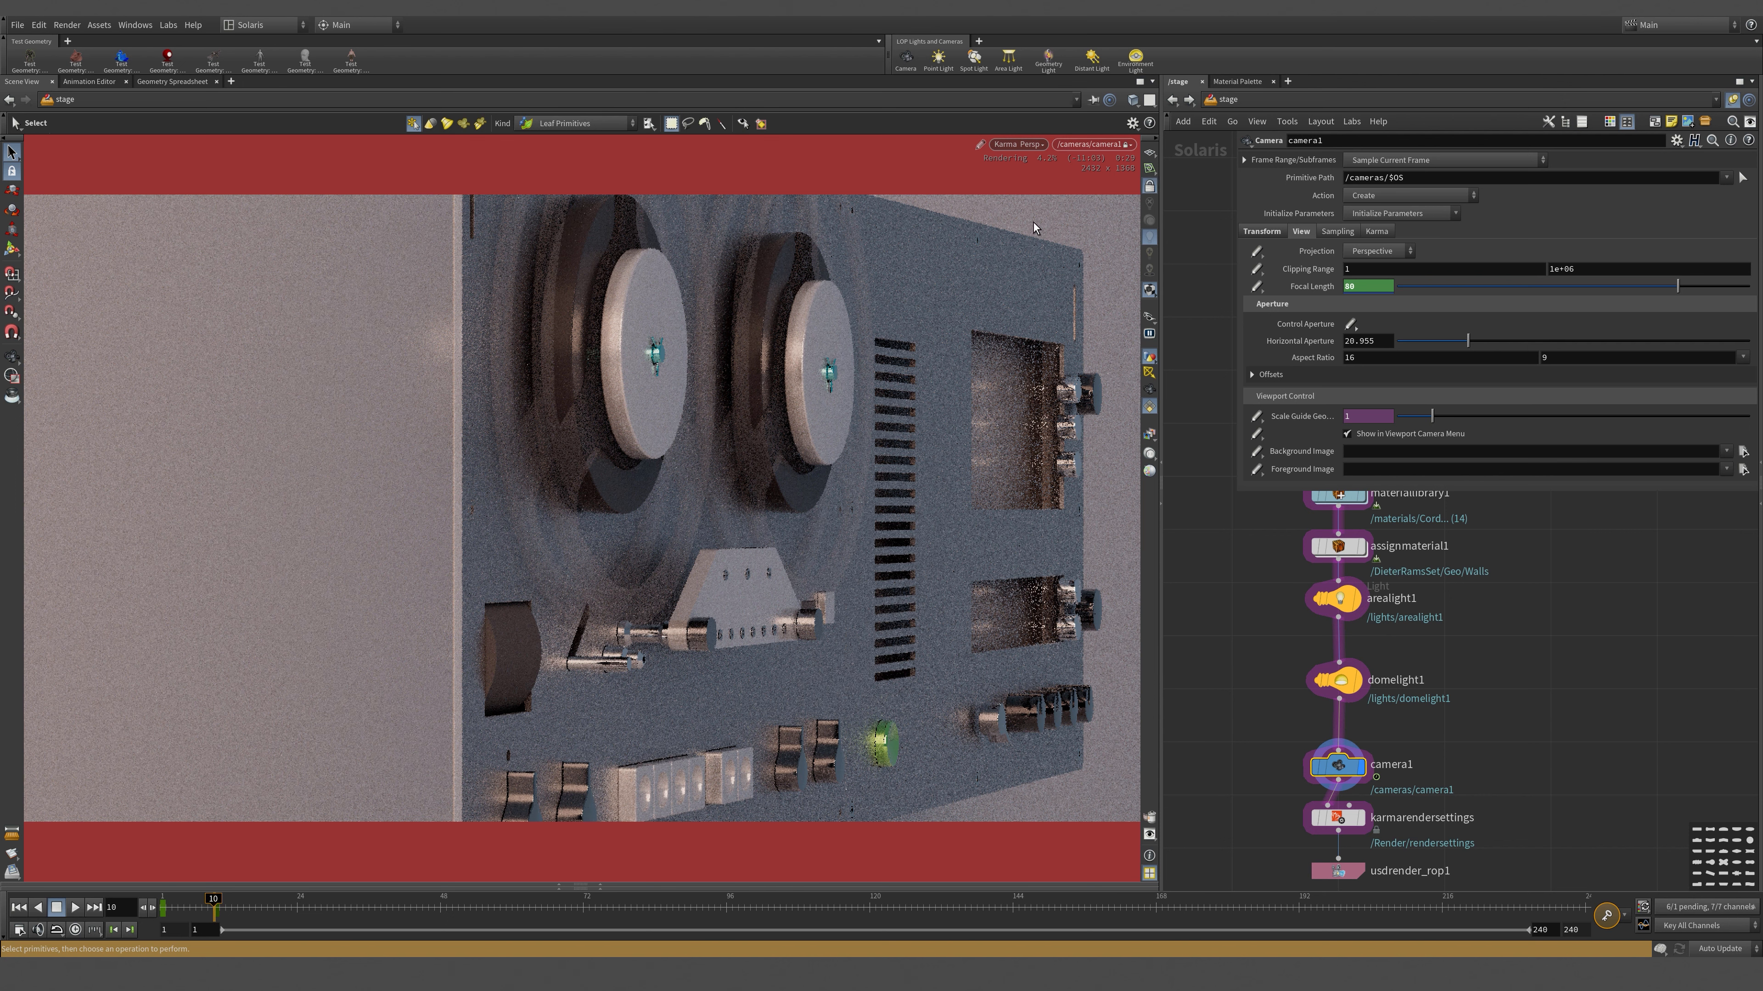
# - Leave the camera view, switch the viewport renderer to Houdini GL and pull back to see the whole recorder
pyautogui.press('Escape')
pyautogui.scroll(-3, 783, 406)
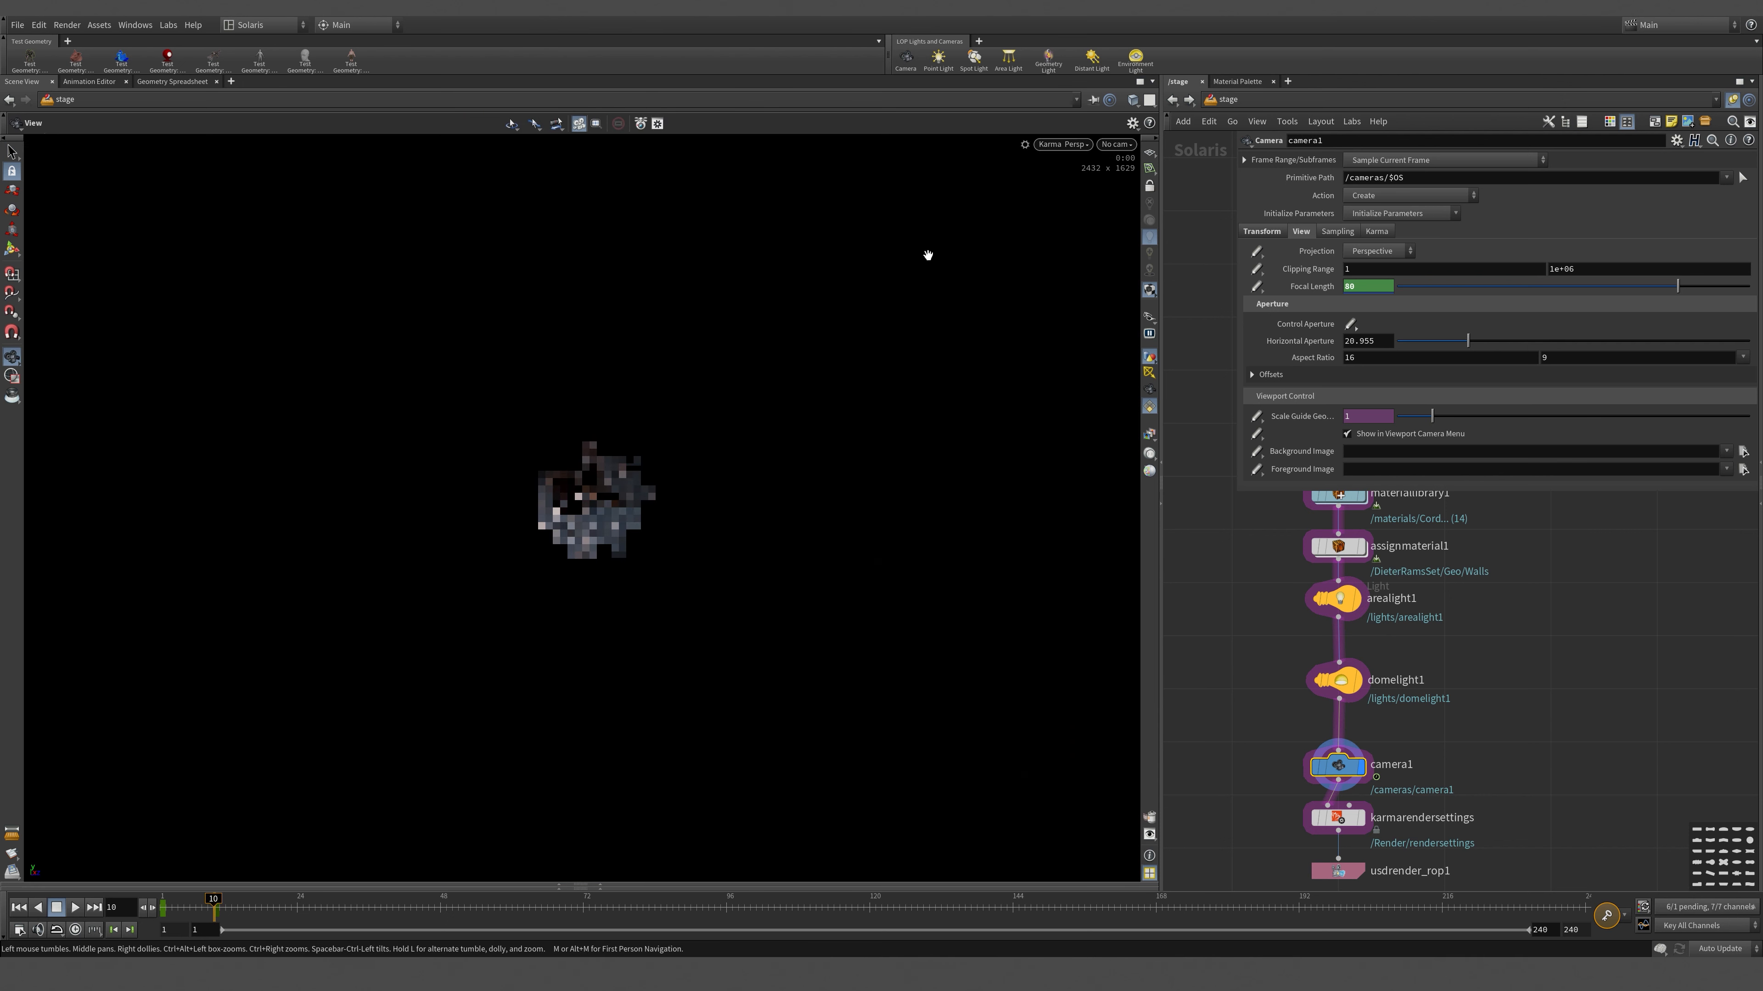
pyautogui.click(1062, 145)
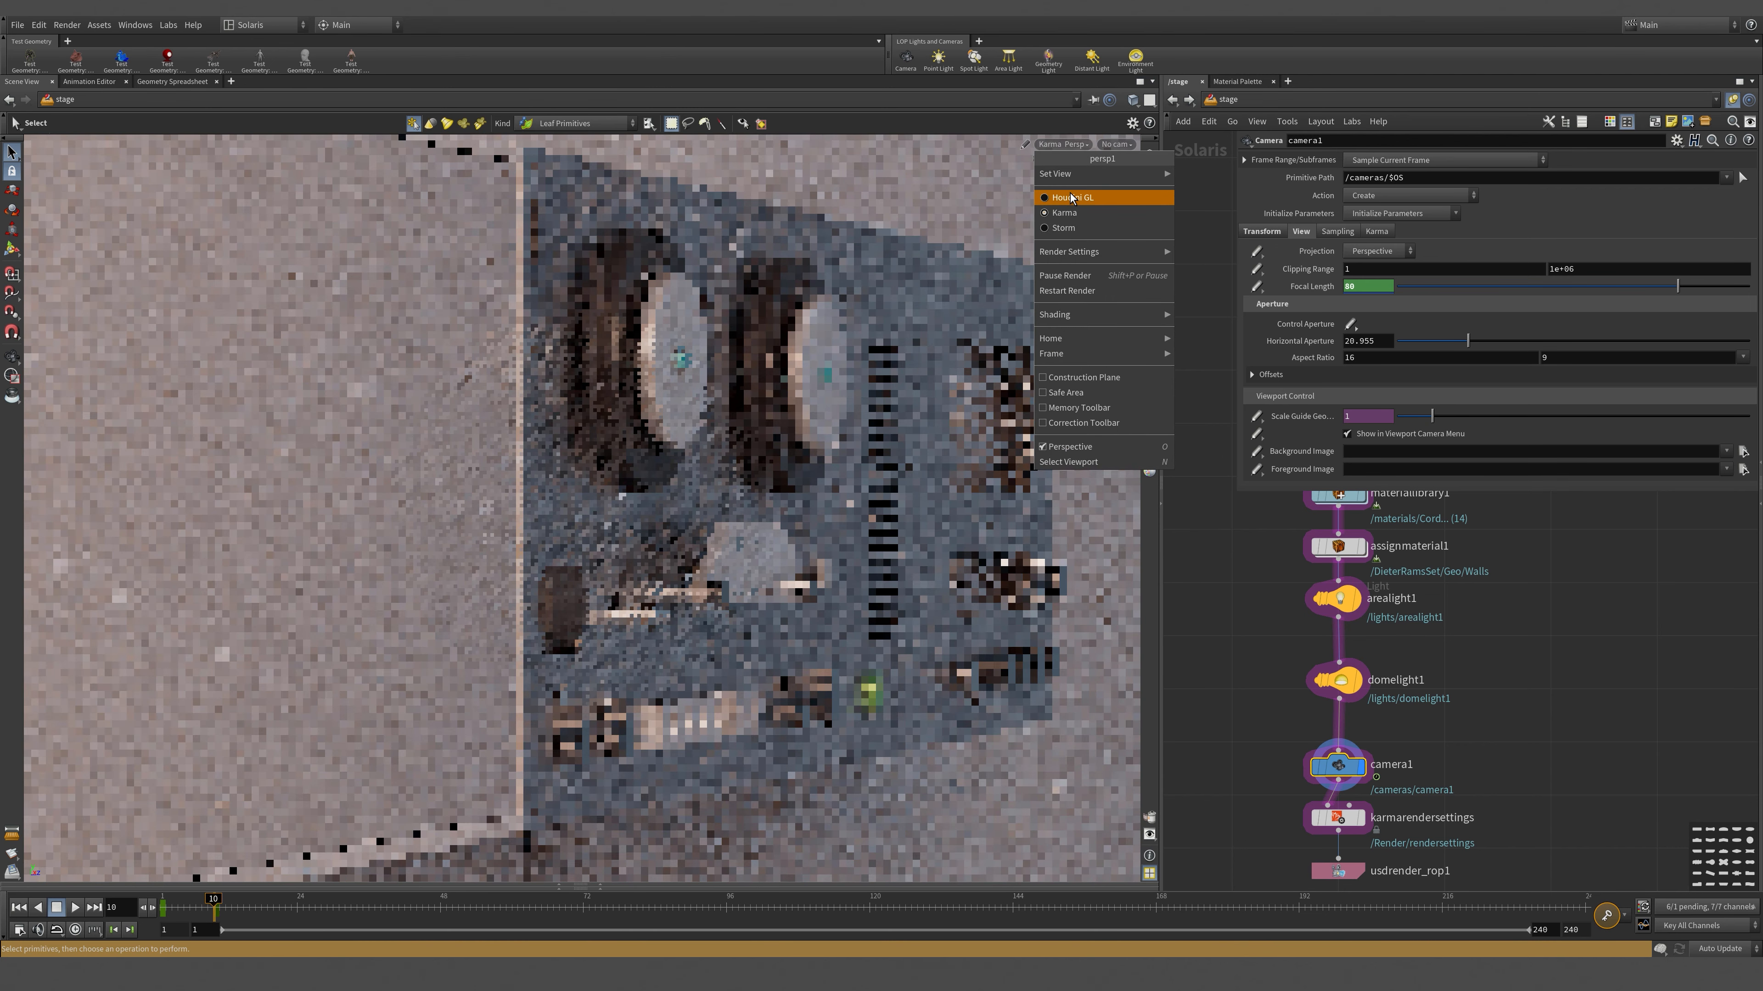
pyautogui.click(1071, 199)
pyautogui.scroll(-5, 721, 441)
pyautogui.scroll(-8, 719, 443)
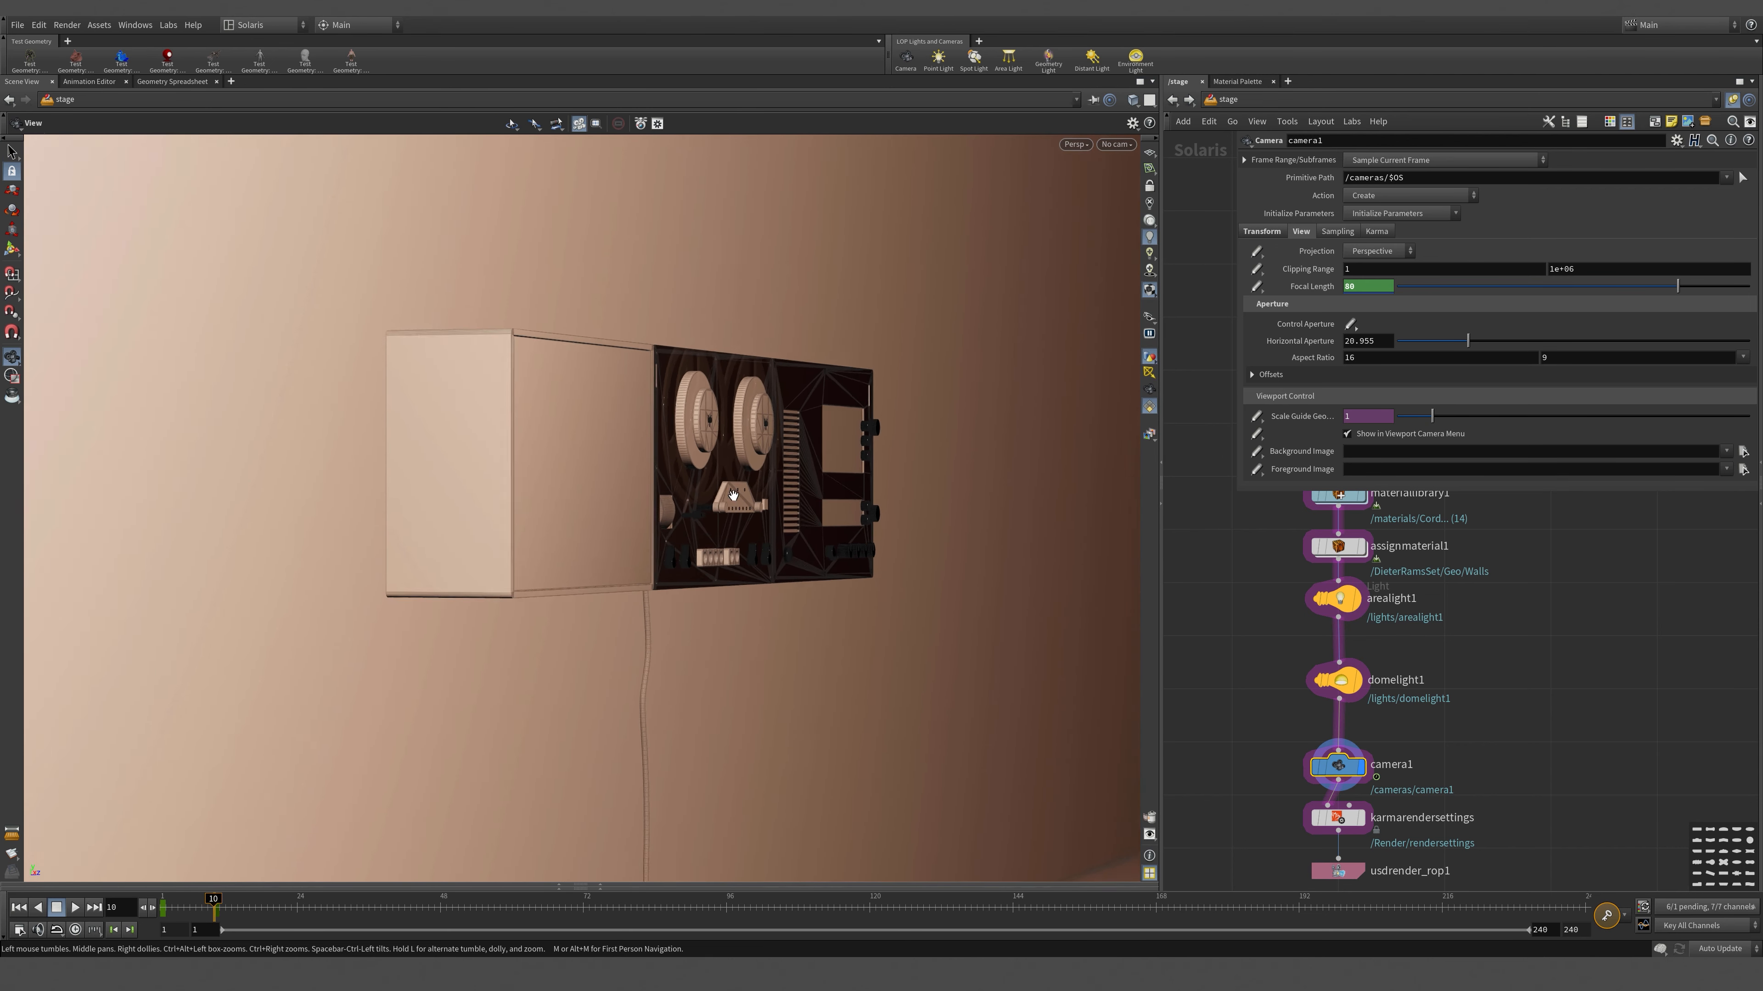
# - Display the camera guide in the viewport and orbit the scene until camera1 is seen beside the recorder
pyautogui.moveTo(1406, 751); pyautogui.dragTo(1388, 595, button='middle')
pyautogui.moveTo(1246, 570); pyautogui.dragTo(1379, 637)
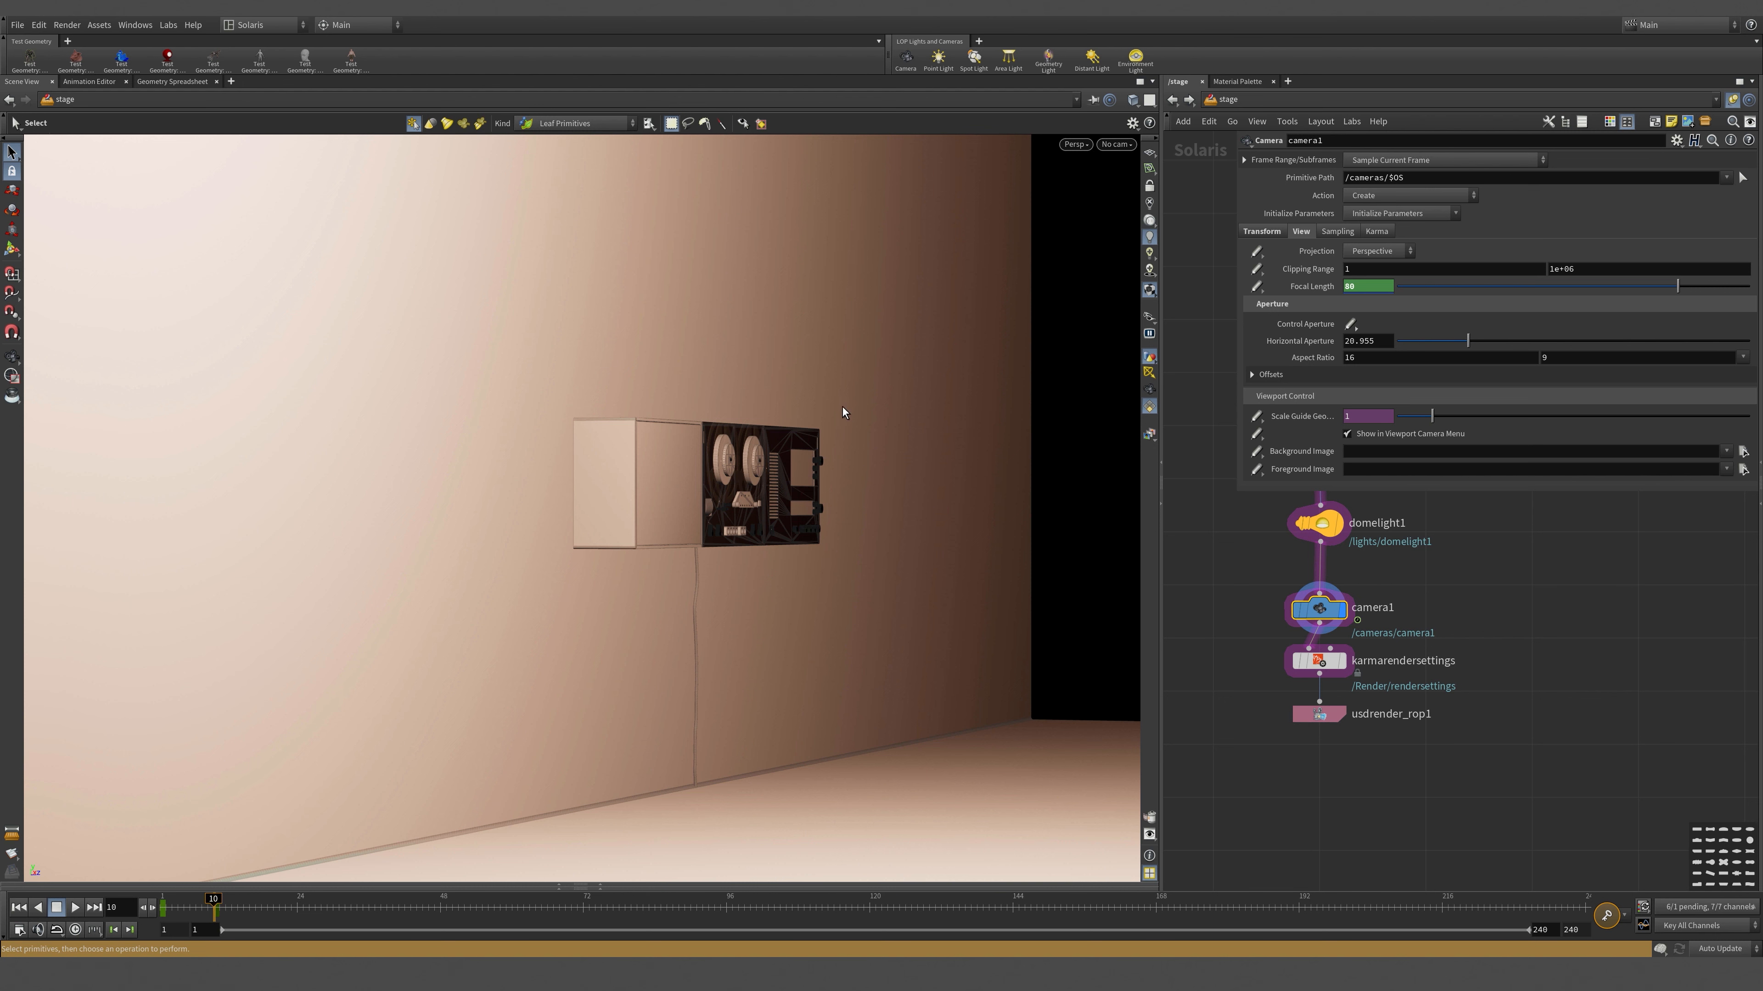
pyautogui.click(1152, 390)
pyautogui.keyDown('alt'); pyautogui.moveTo(944, 415); pyautogui.dragTo(731, 330); pyautogui.keyUp('alt')
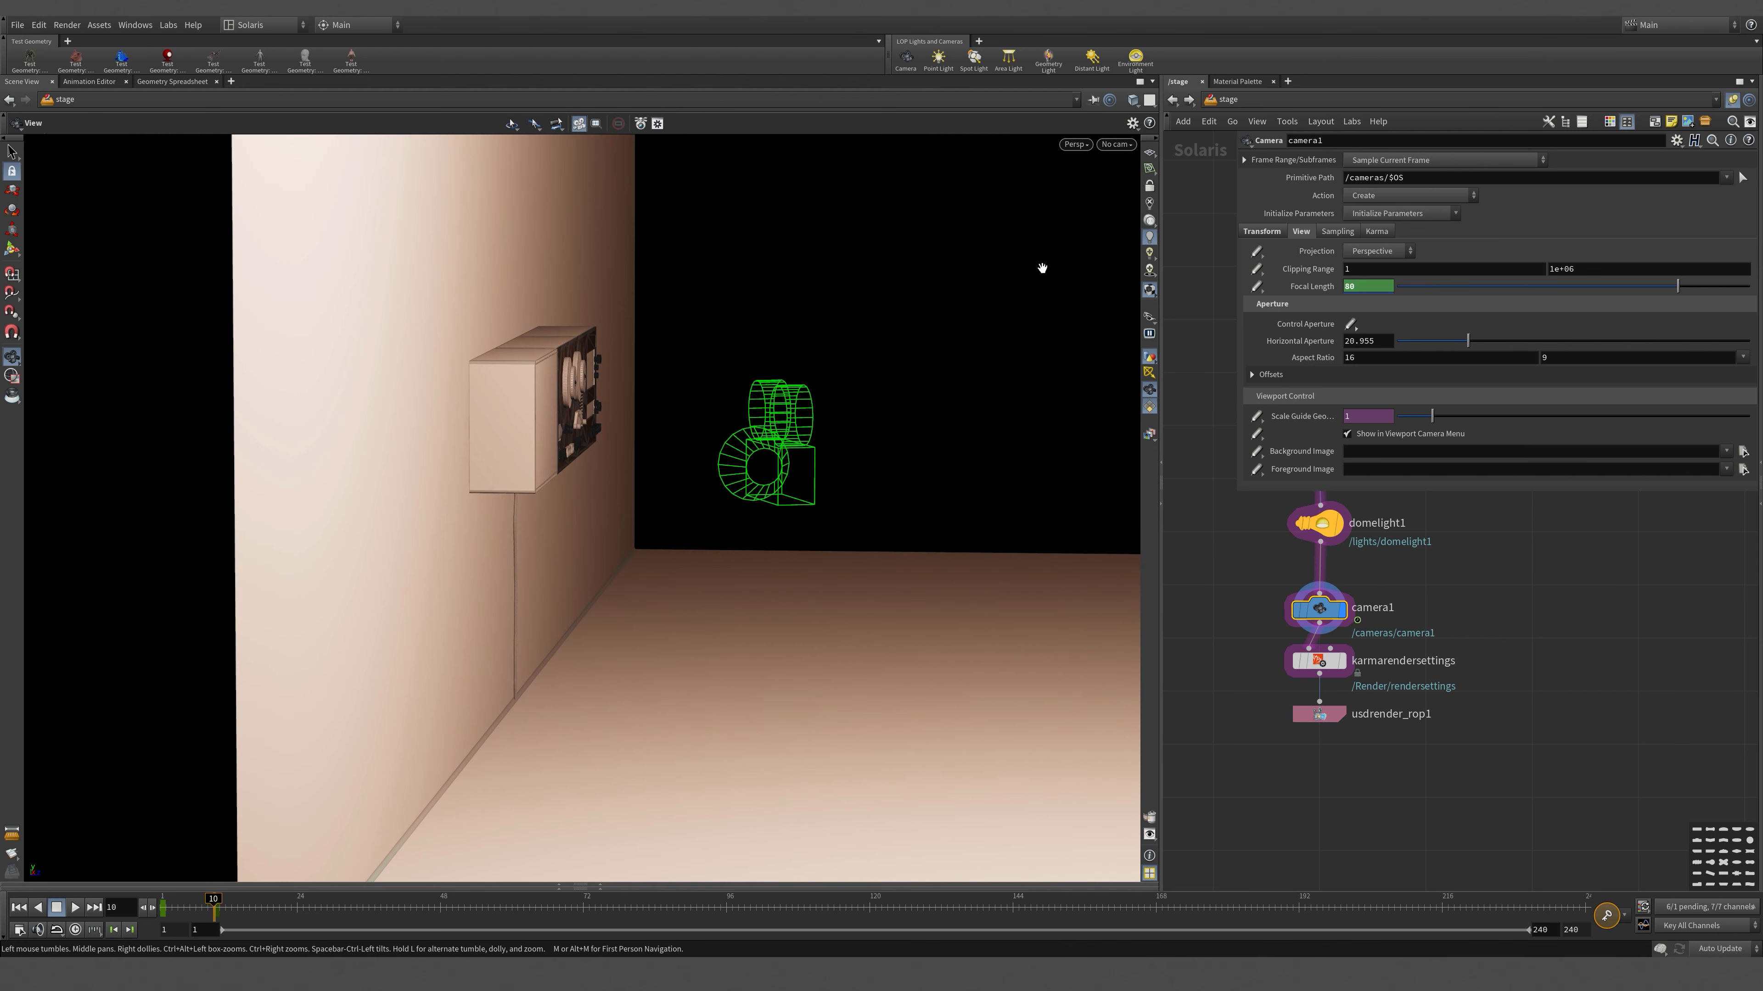
pyautogui.keyDown('alt'); pyautogui.moveTo(1043, 268); pyautogui.dragTo(927, 285); pyautogui.keyUp('alt')
pyautogui.keyDown('alt'); pyautogui.moveTo(927, 285); pyautogui.dragTo(1049, 328, button='middle'); pyautogui.keyUp('alt')
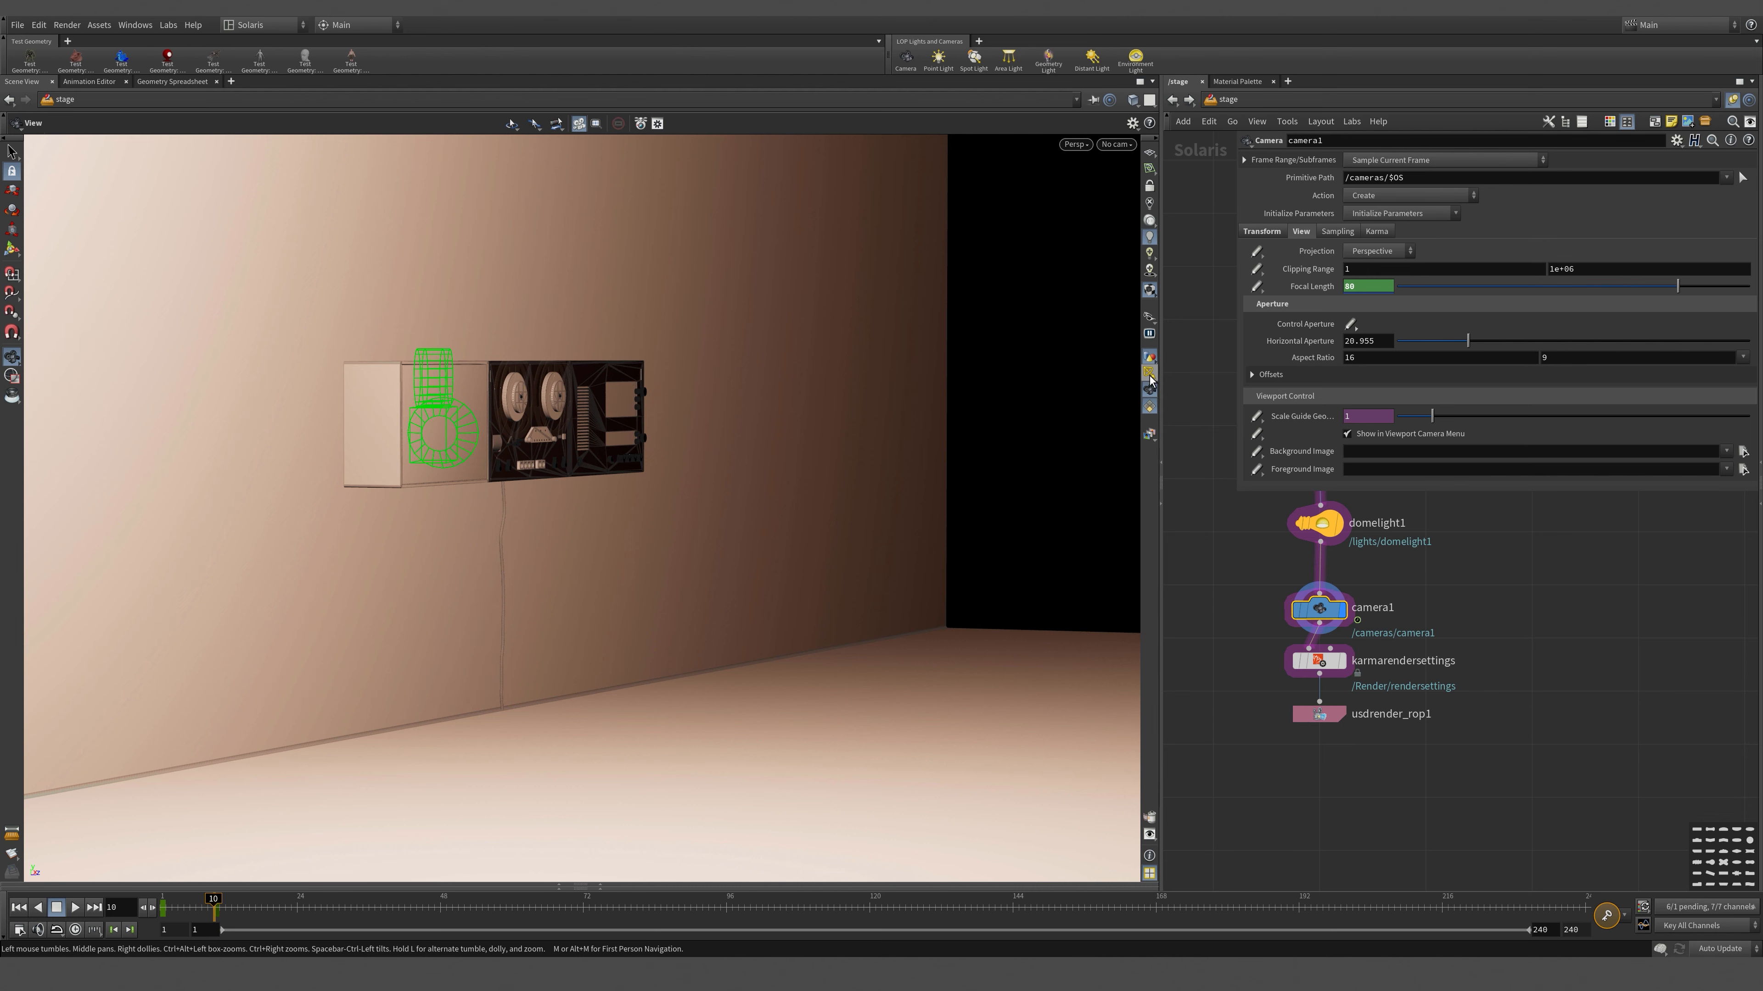
pyautogui.moveTo(850, 394); pyautogui.dragTo(777, 418)
pyautogui.keyDown('alt'); pyautogui.scroll(3, 778, 418); pyautogui.keyUp('alt')
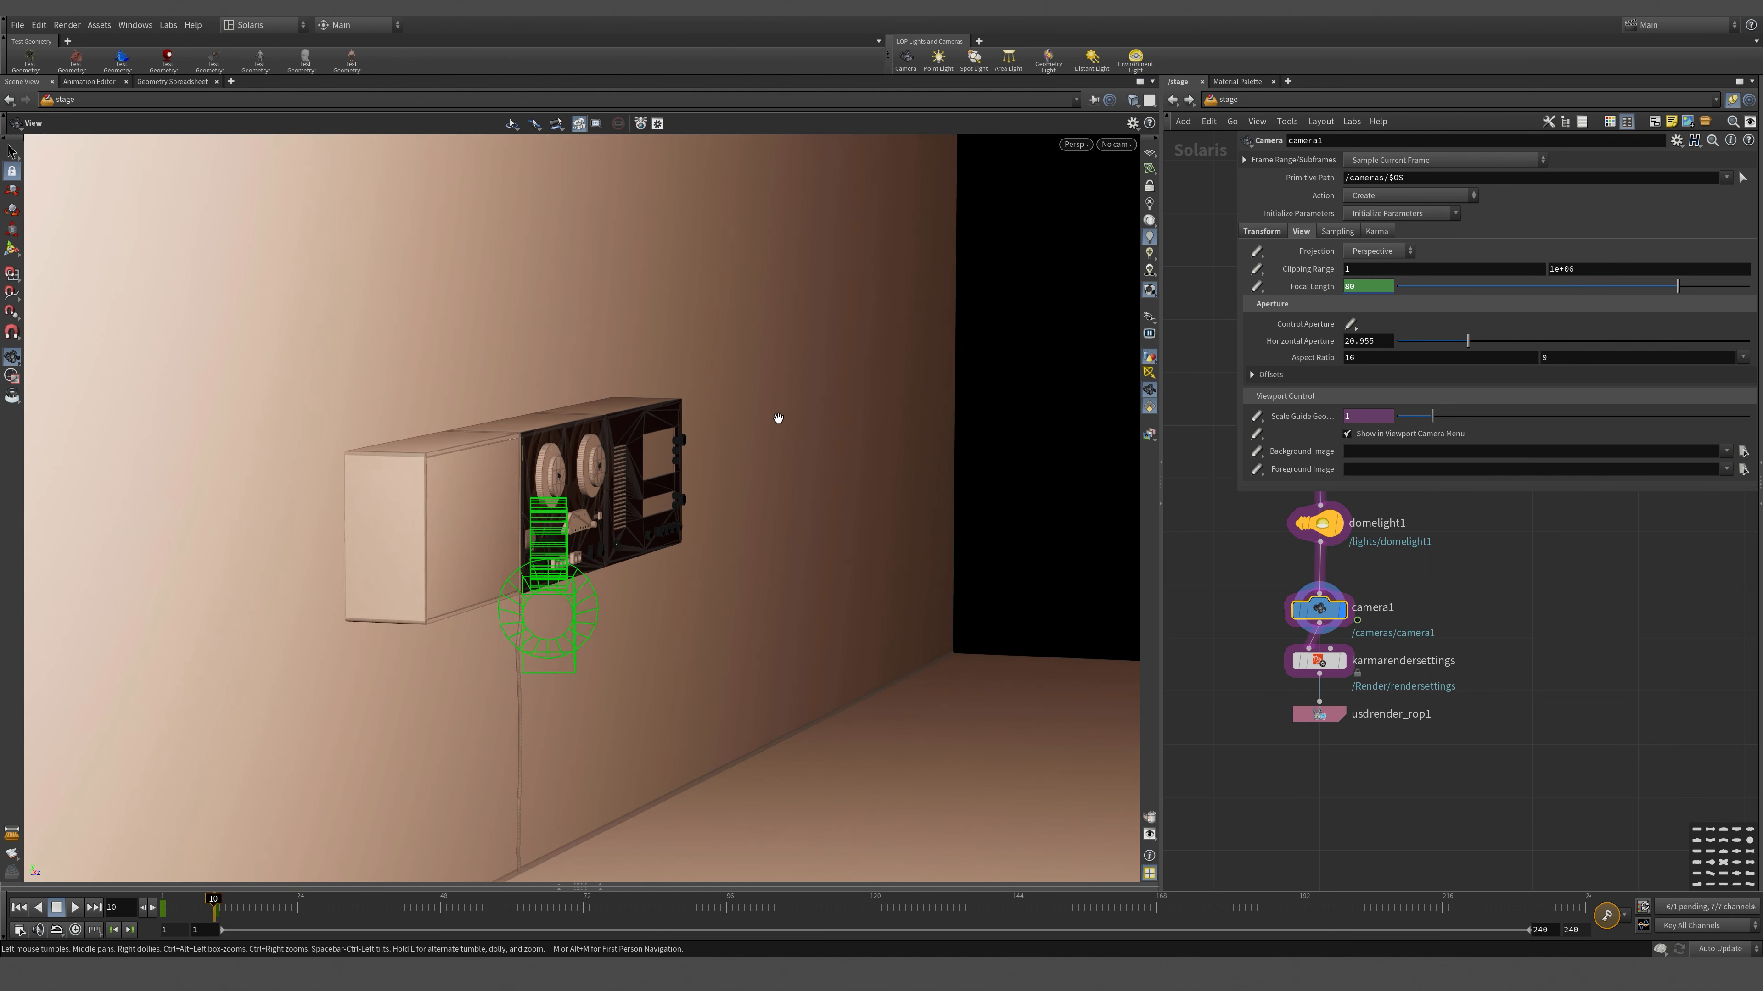
pyautogui.keyDown('alt'); pyautogui.moveTo(779, 417); pyautogui.dragTo(836, 387, button='middle'); pyautogui.keyUp('alt')
pyautogui.keyDown('alt'); pyautogui.moveTo(836, 387); pyautogui.dragTo(841, 387); pyautogui.keyUp('alt')
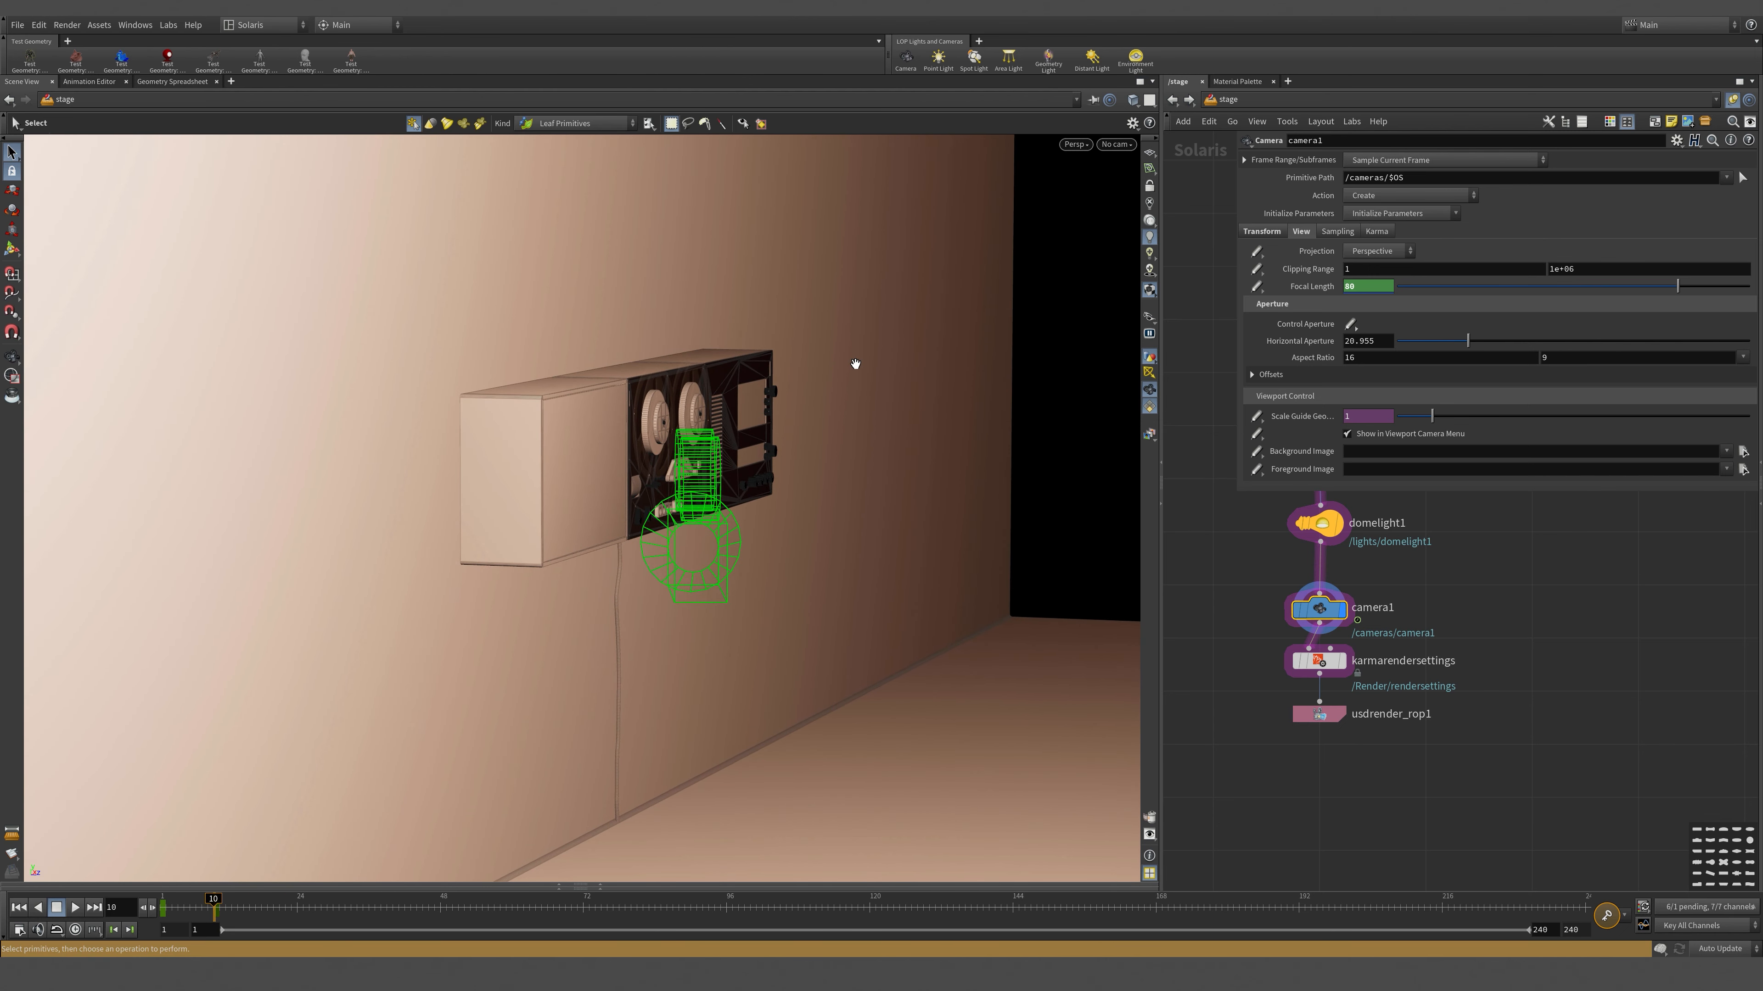
# - Switch camera1's viewport handle to focus adjustment and view its line of sight from above
pyautogui.press('Return')
pyautogui.keyDown('alt'); pyautogui.moveTo(877, 472); pyautogui.dragTo(841, 470); pyautogui.keyUp('alt')
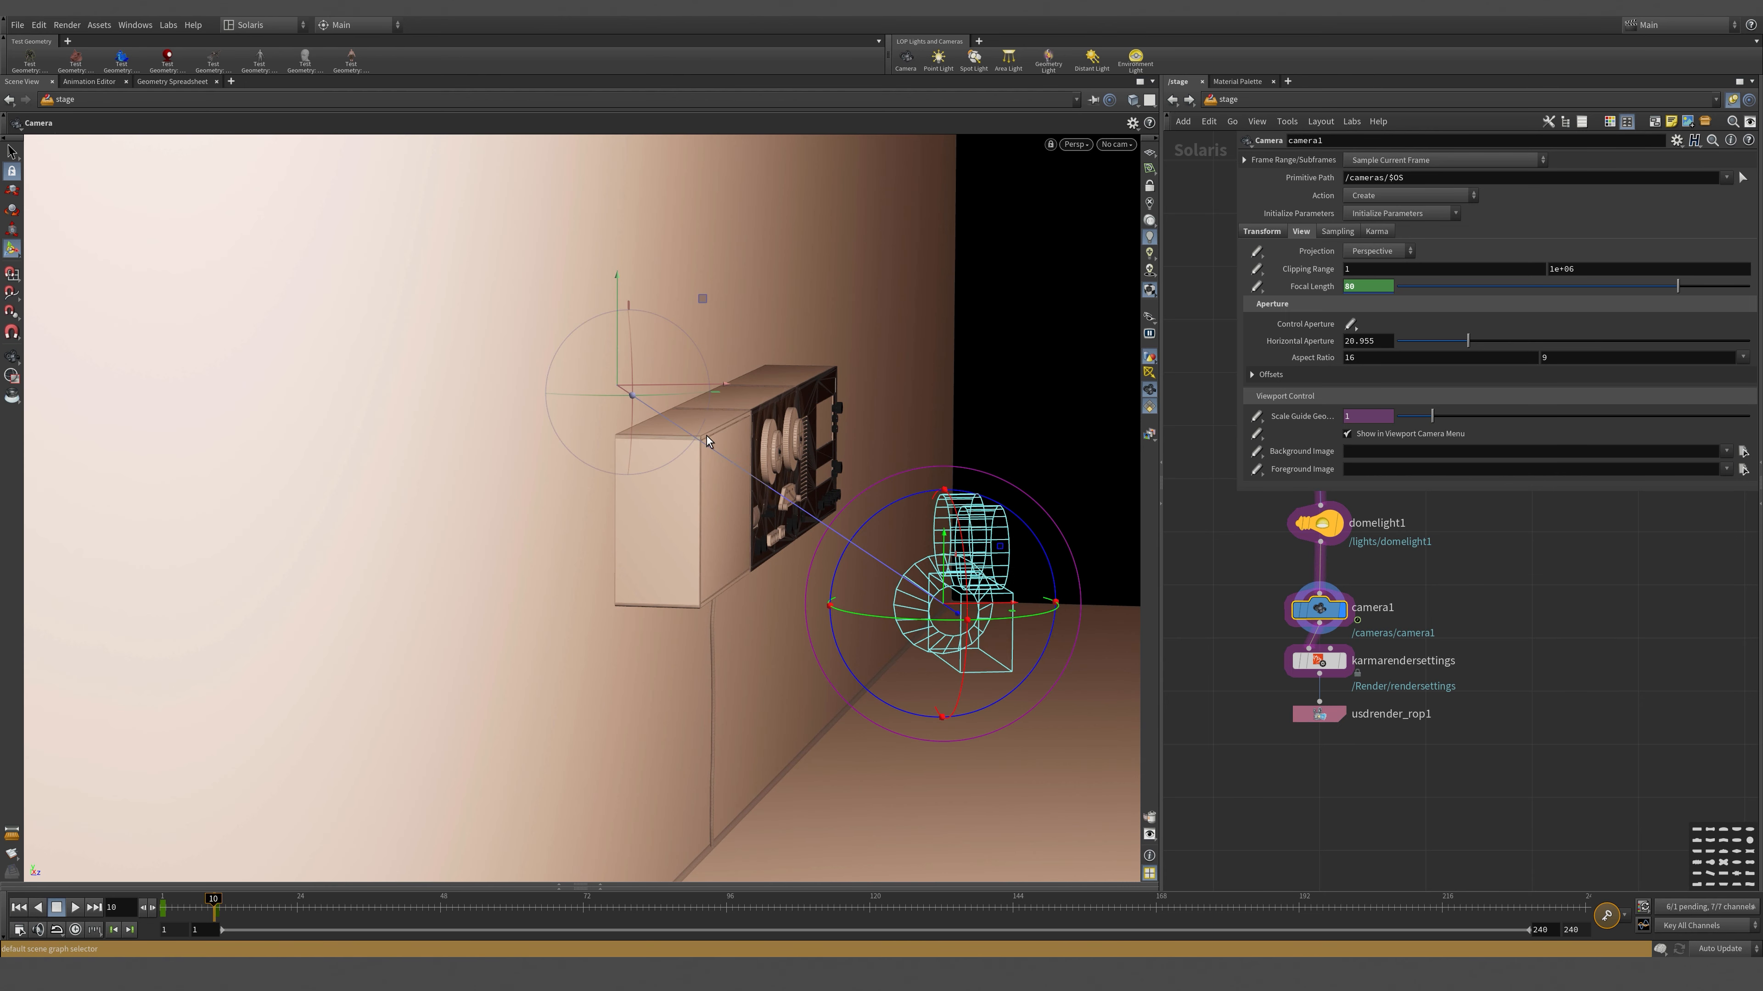
pyautogui.hotkey('shift', 'f')
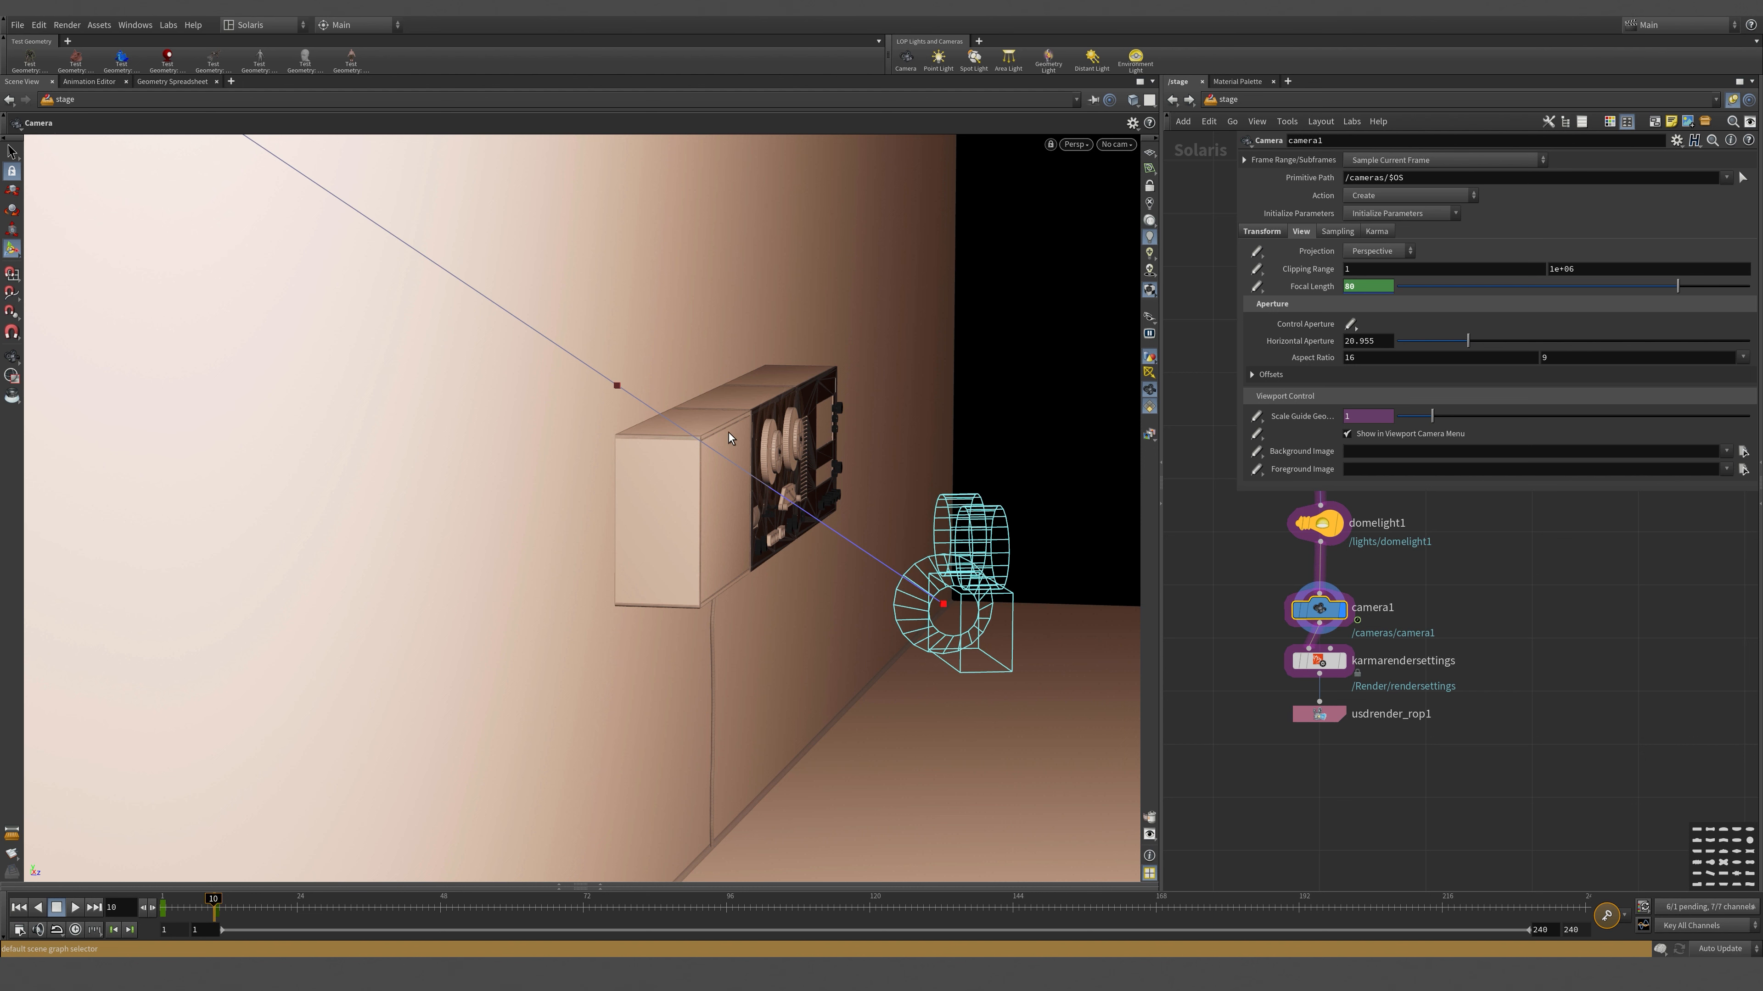
pyautogui.hotkey('space', '2')
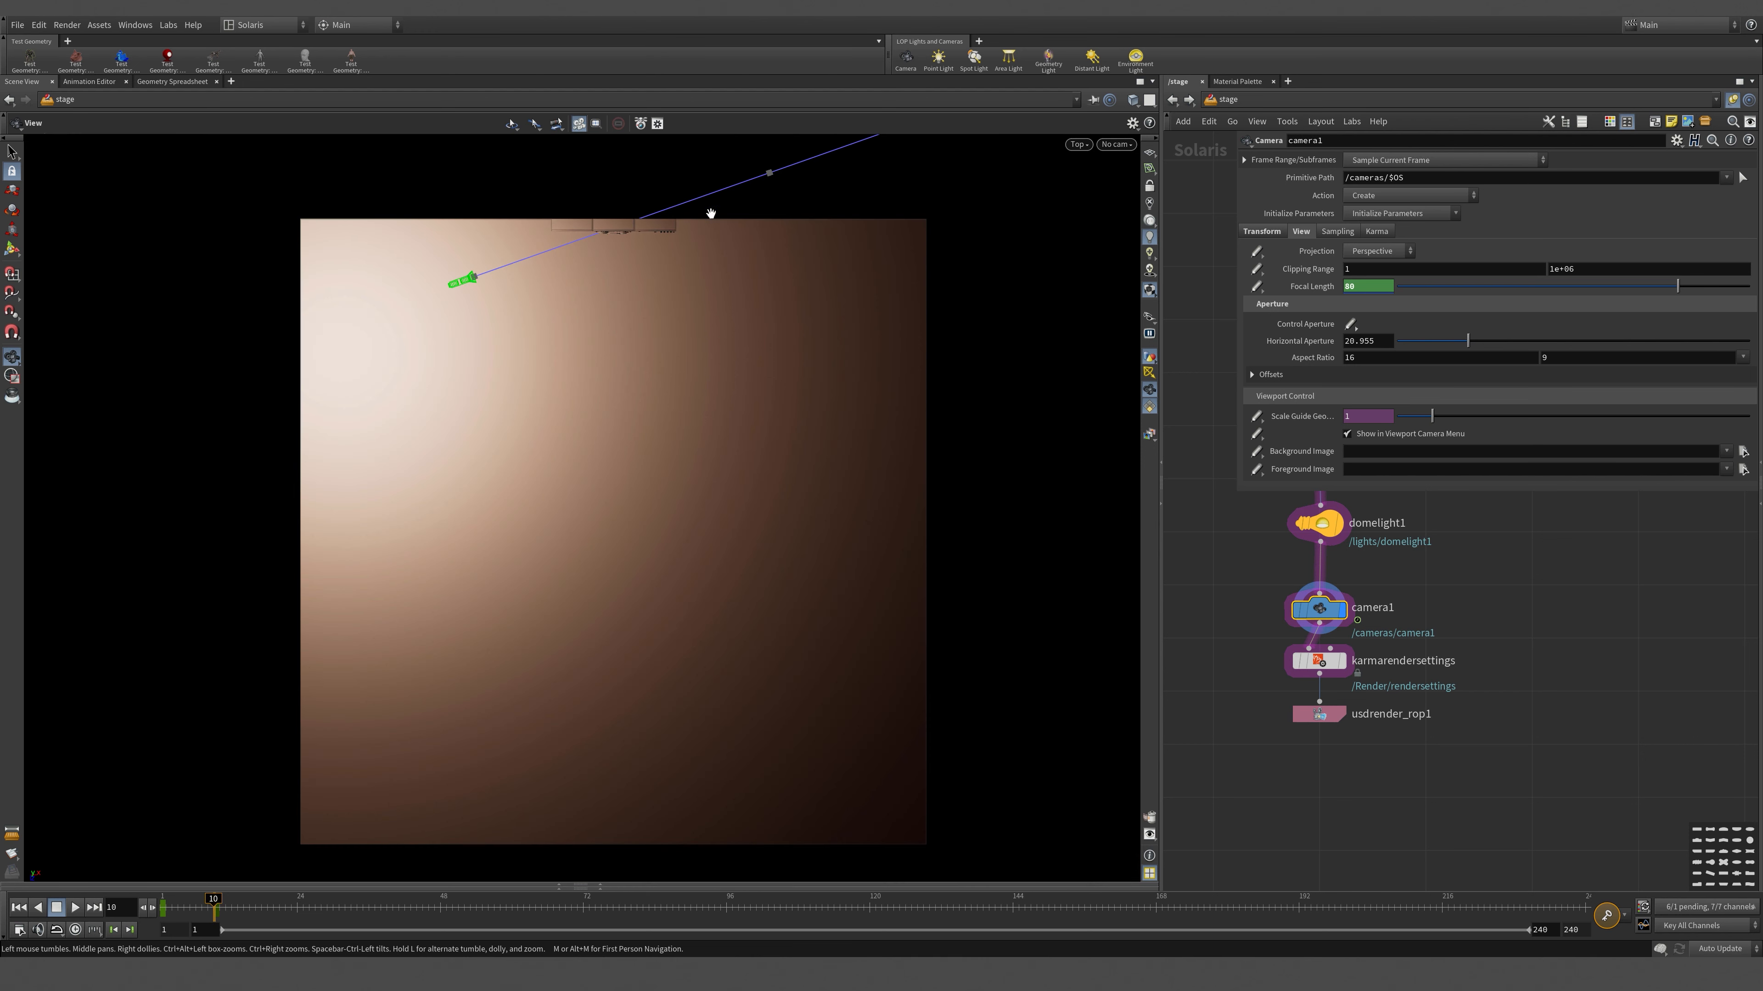
pyautogui.moveTo(740, 182); pyautogui.dragTo(762, 333, button='middle')
pyautogui.scroll(2, 762, 333)
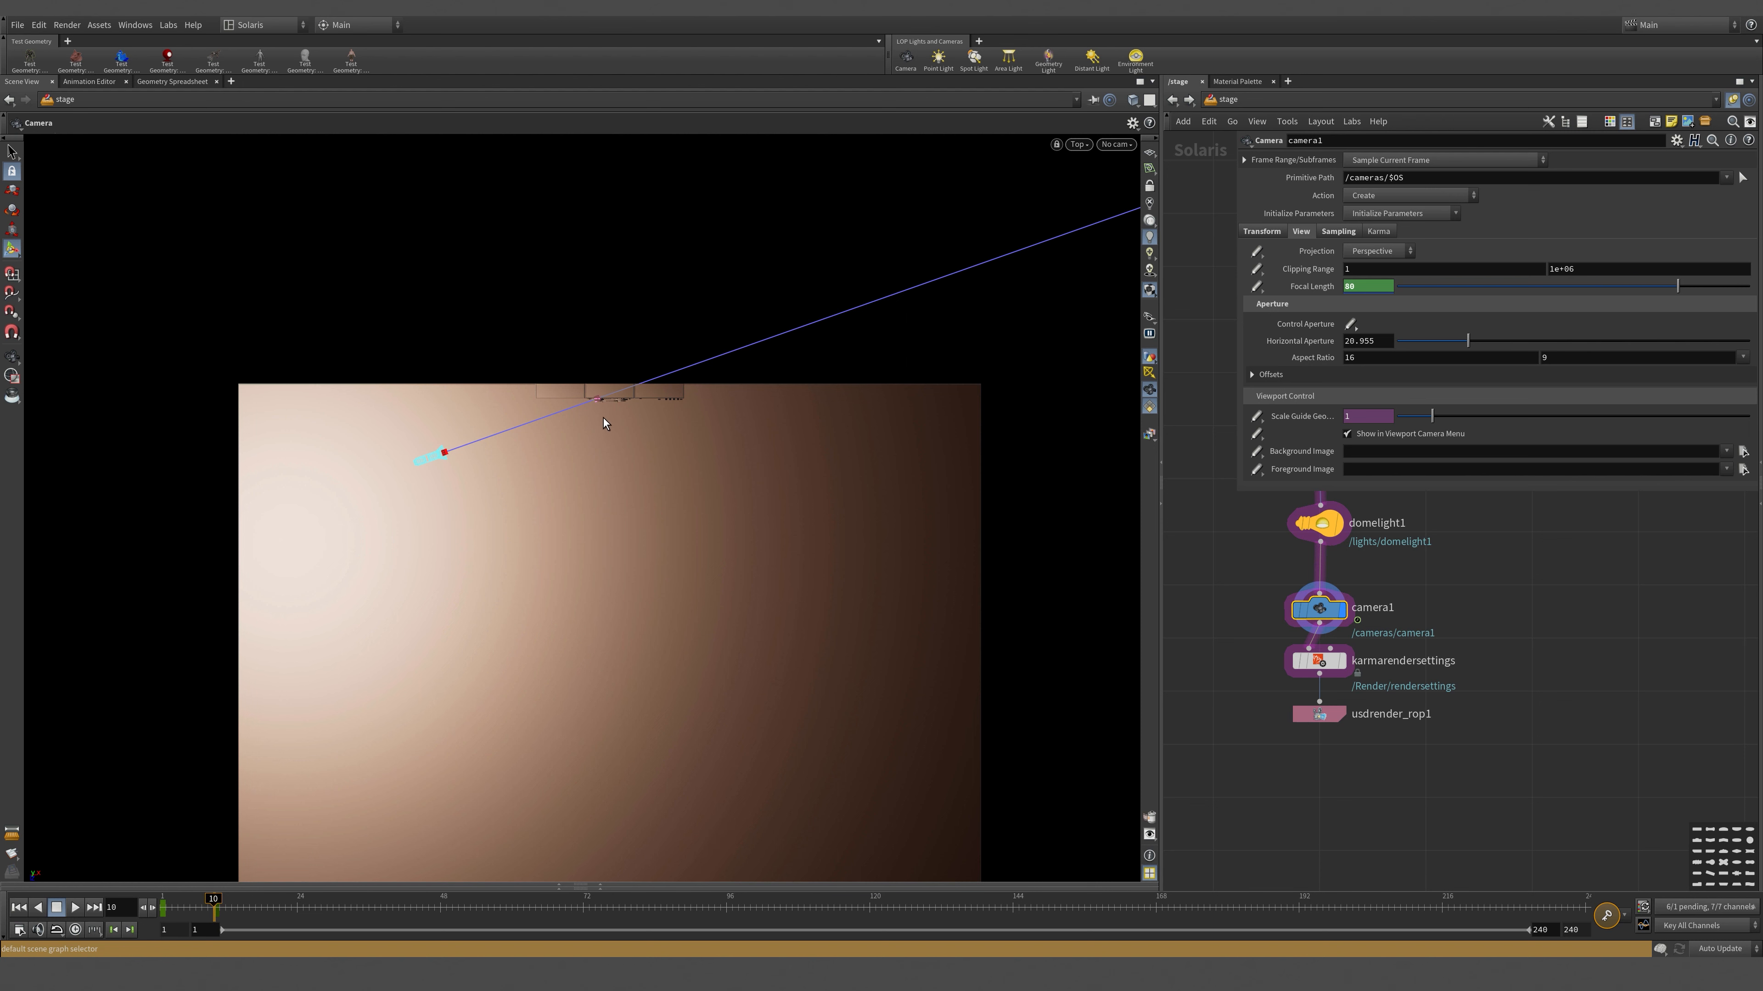
pyautogui.press('space')
pyautogui.moveTo(945, 225); pyautogui.dragTo(676, 354, button='middle')
pyautogui.scroll(-3, 741, 337)
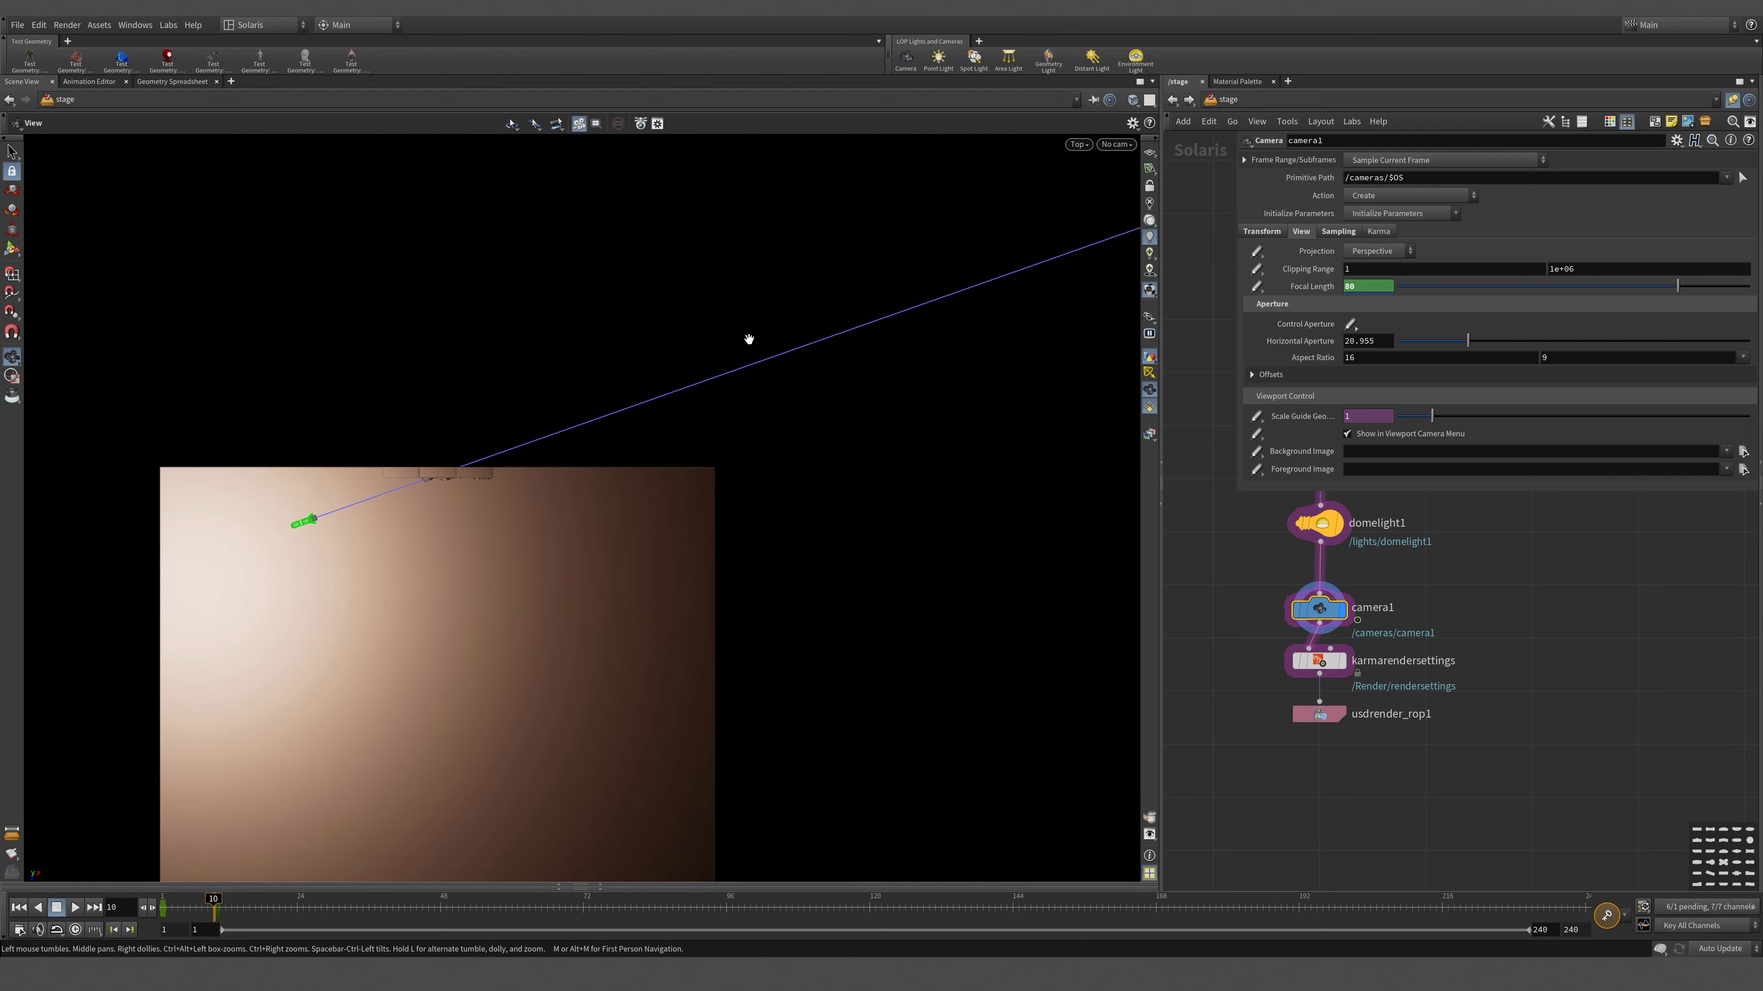
pyautogui.scroll(-2, 749, 339)
pyautogui.moveTo(924, 287); pyautogui.dragTo(888, 355, button='middle')
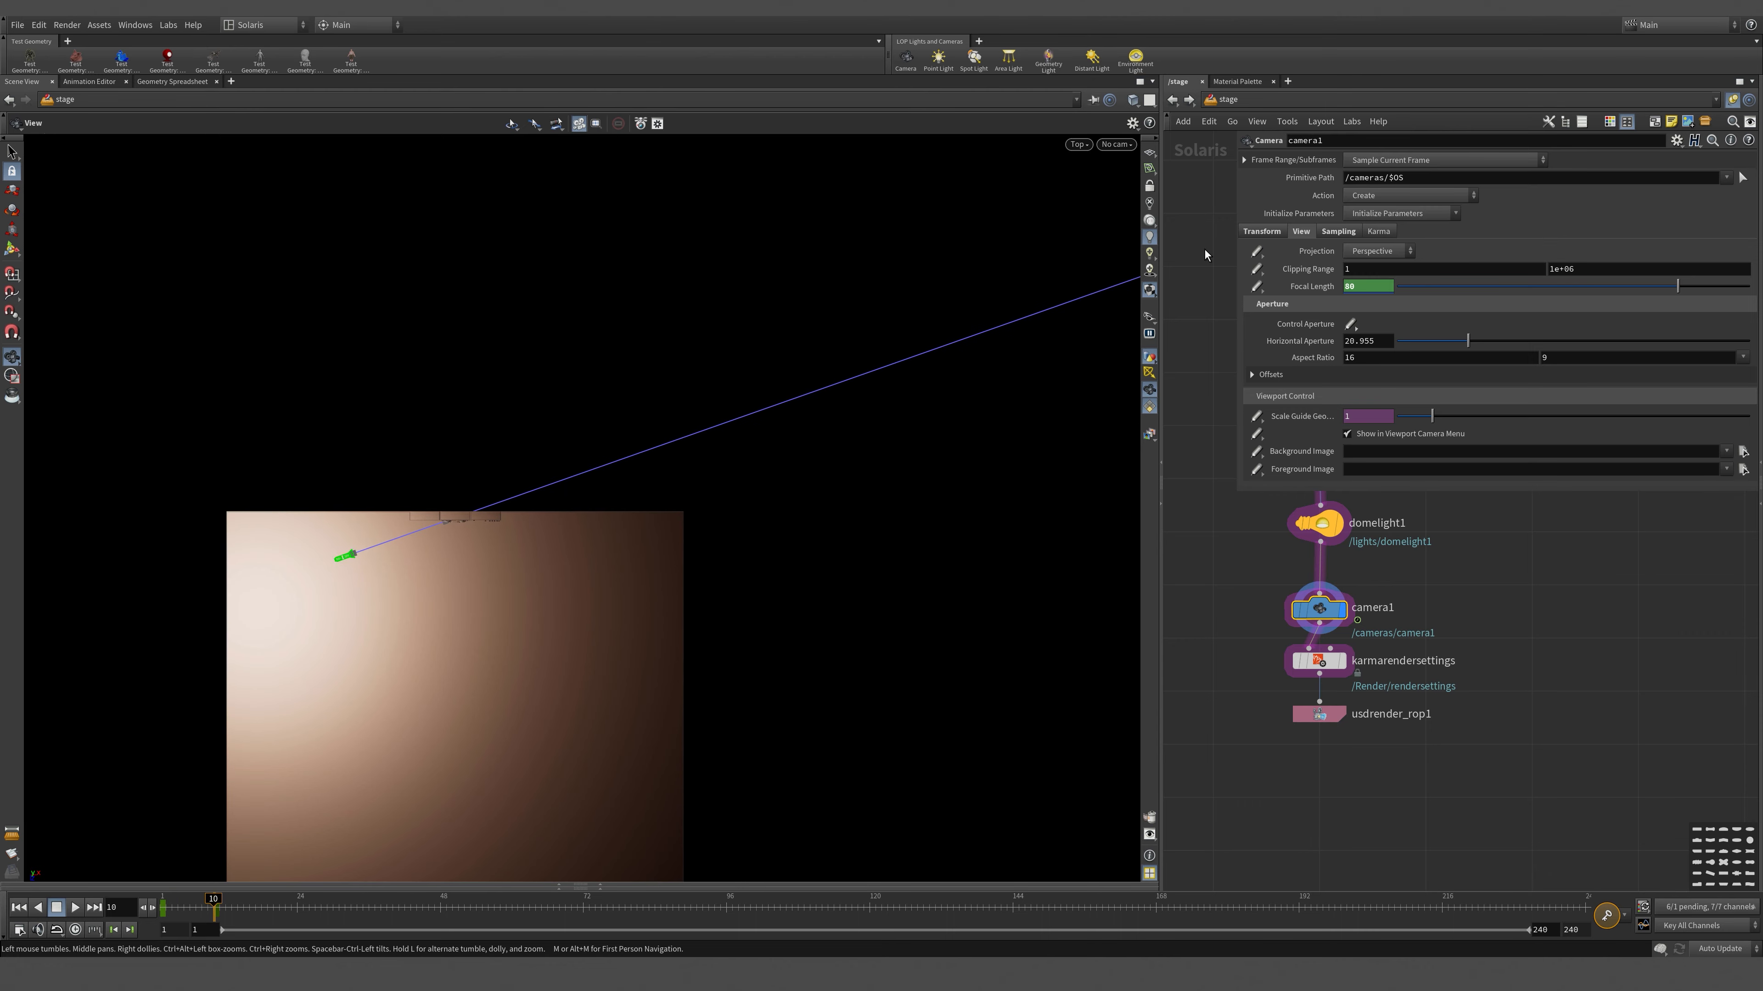
# - Set camera1's F-Stop to 1.1 in its sampling parameters
pyautogui.click(1333, 232)
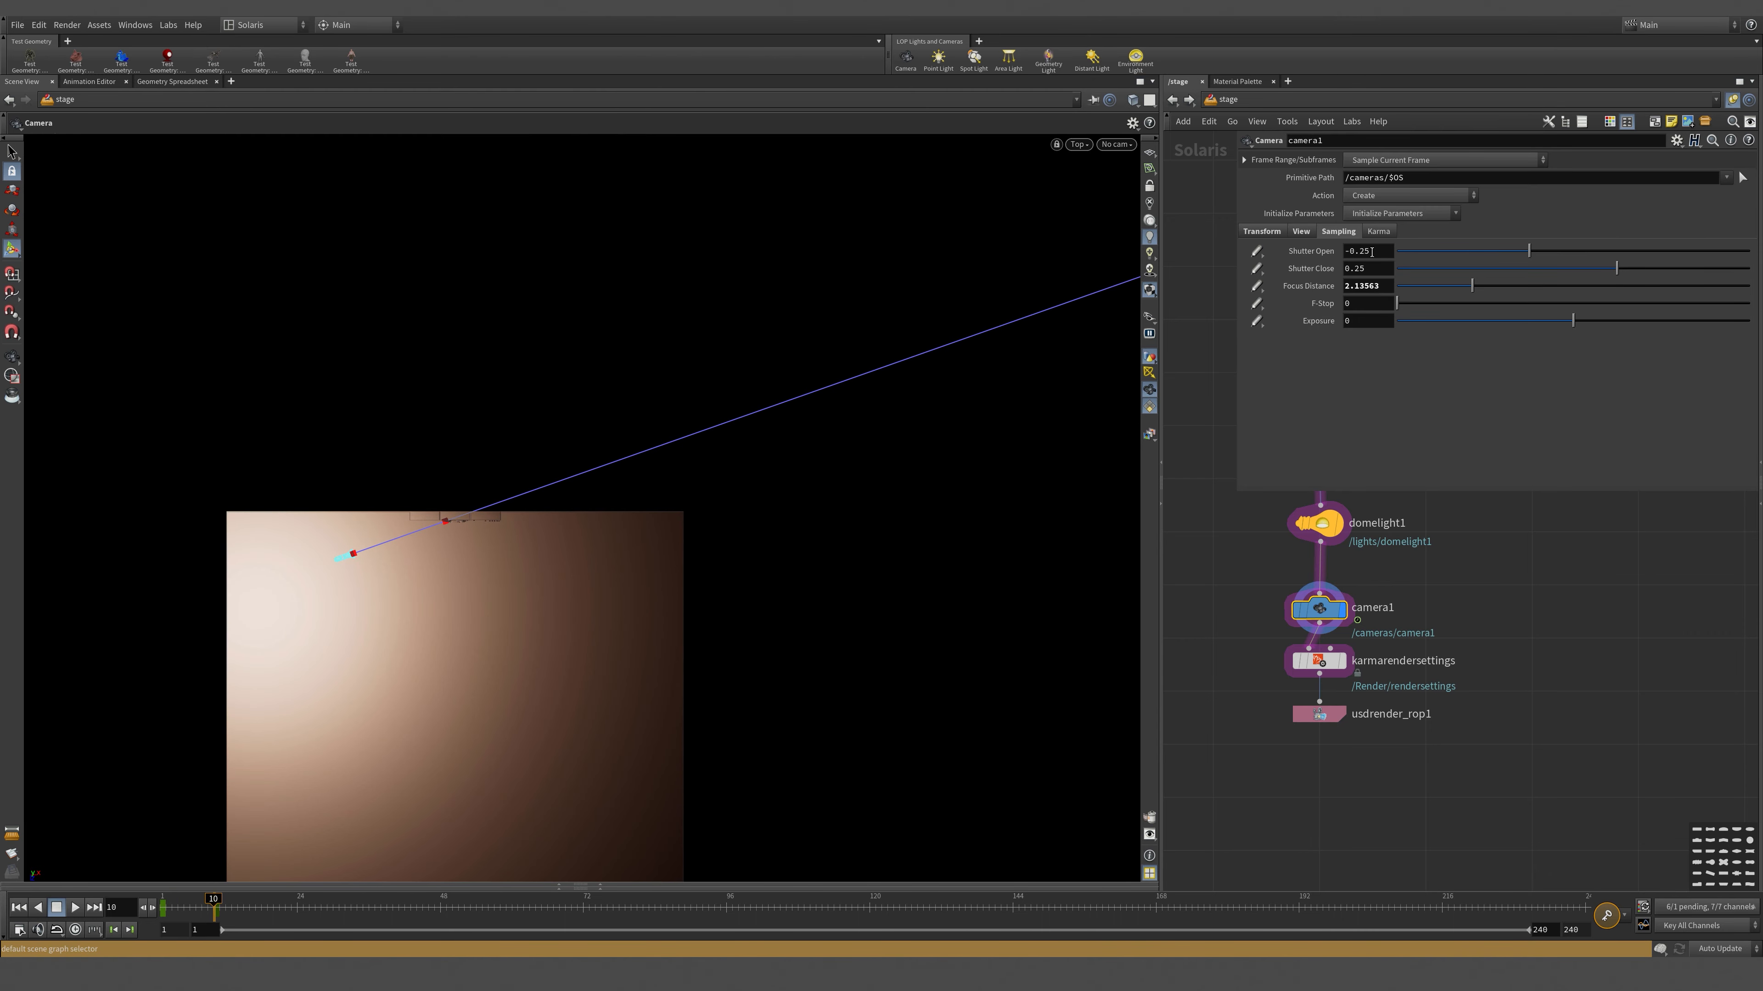
pyautogui.click(1383, 305)
pyautogui.write('1.1')
pyautogui.press('Tab')
pyautogui.click(1521, 420)
pyautogui.press('Escape')
# - Move camera1's focus point to the near edge of the first reel, giving a focus distance of 1.86953, and undo the stray camera move
pyautogui.scroll(8, 394, 506)
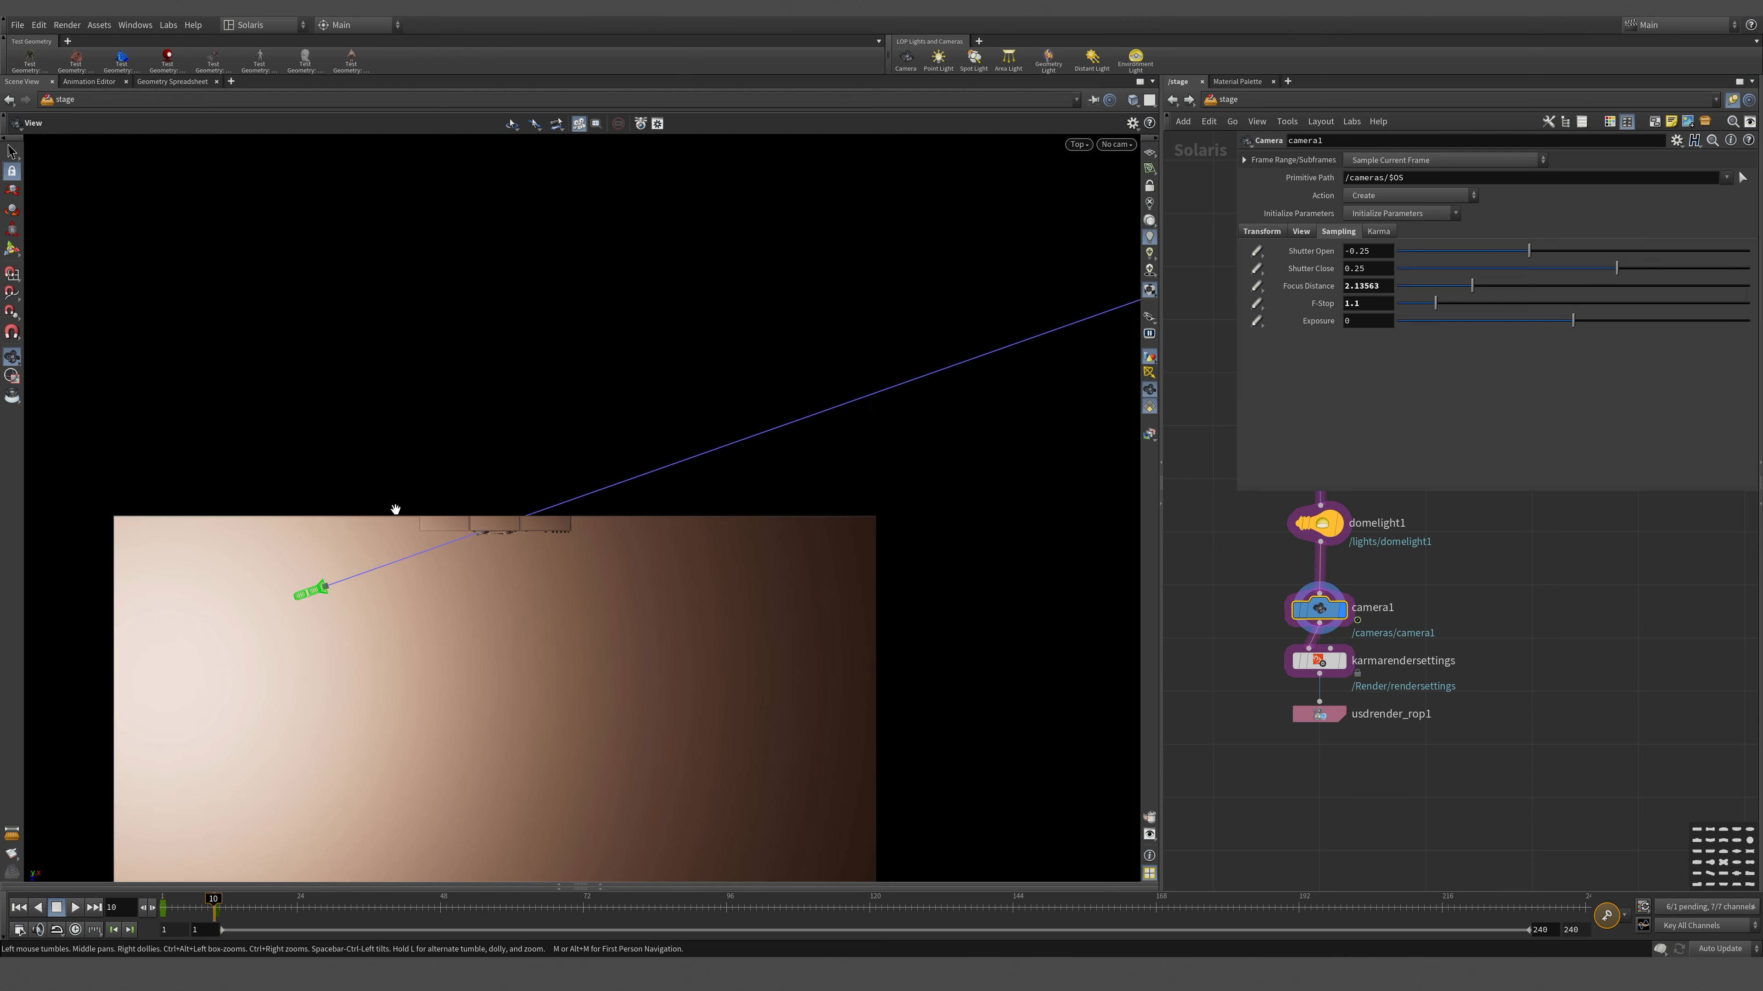
pyautogui.press('Return')
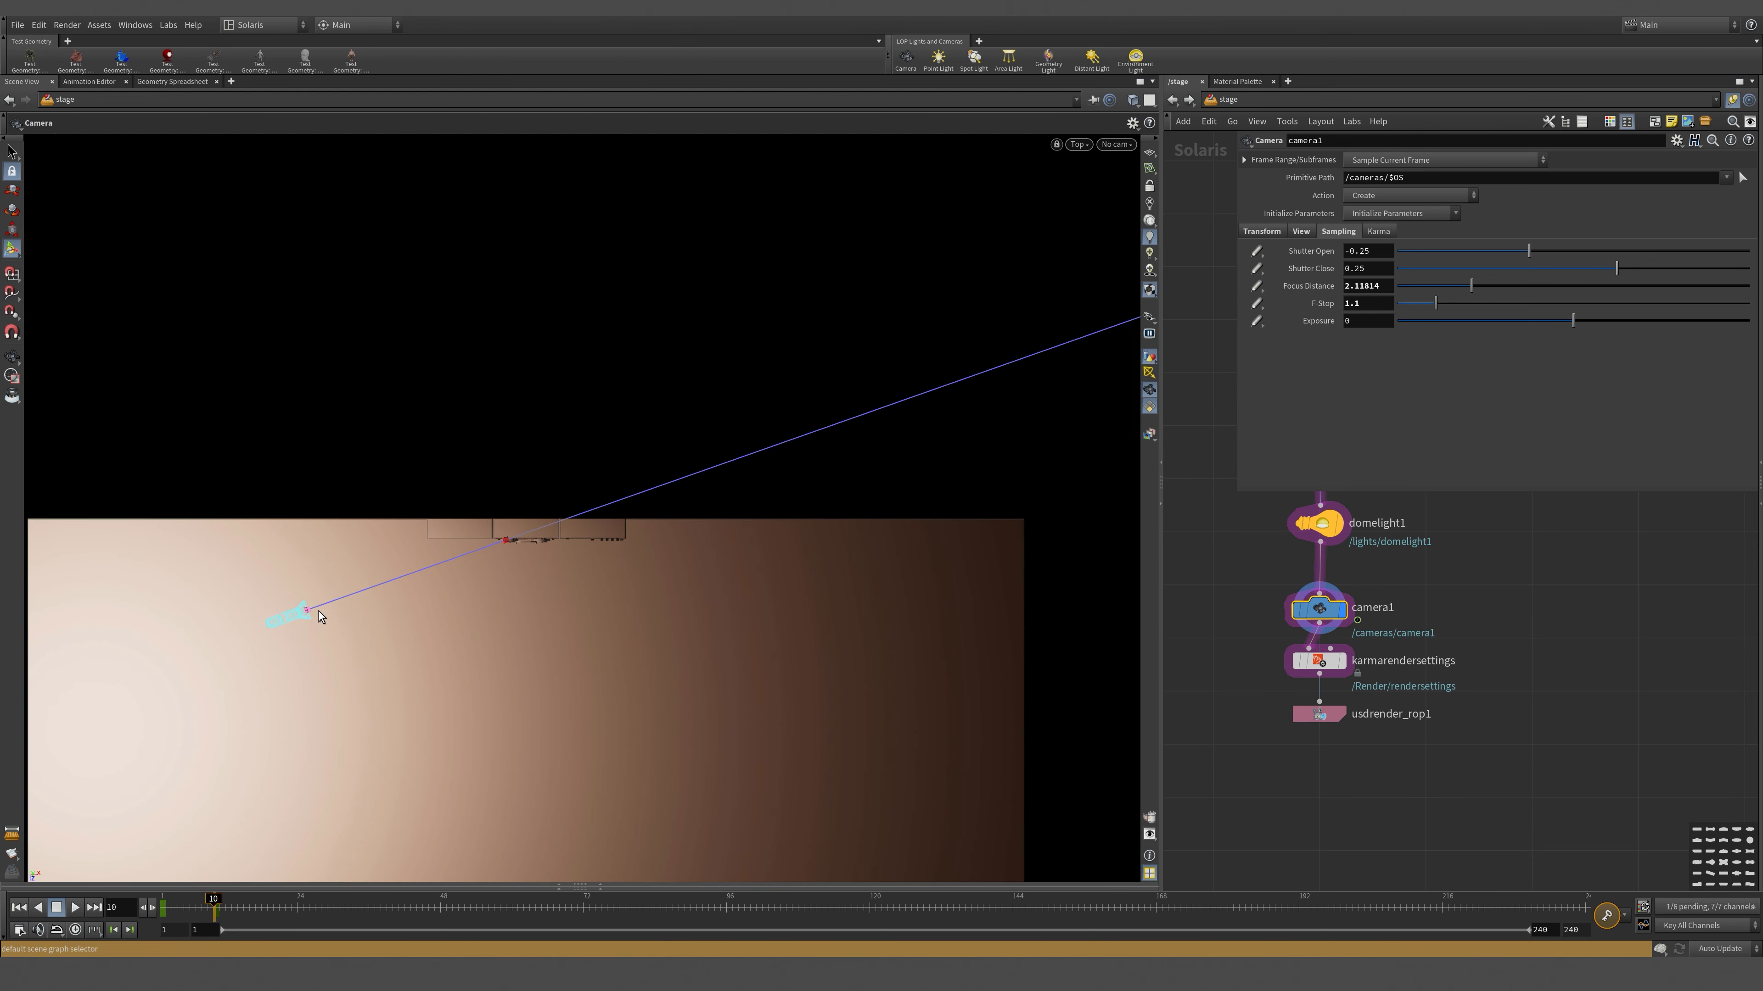
pyautogui.hotkey('ctrl', 'z')
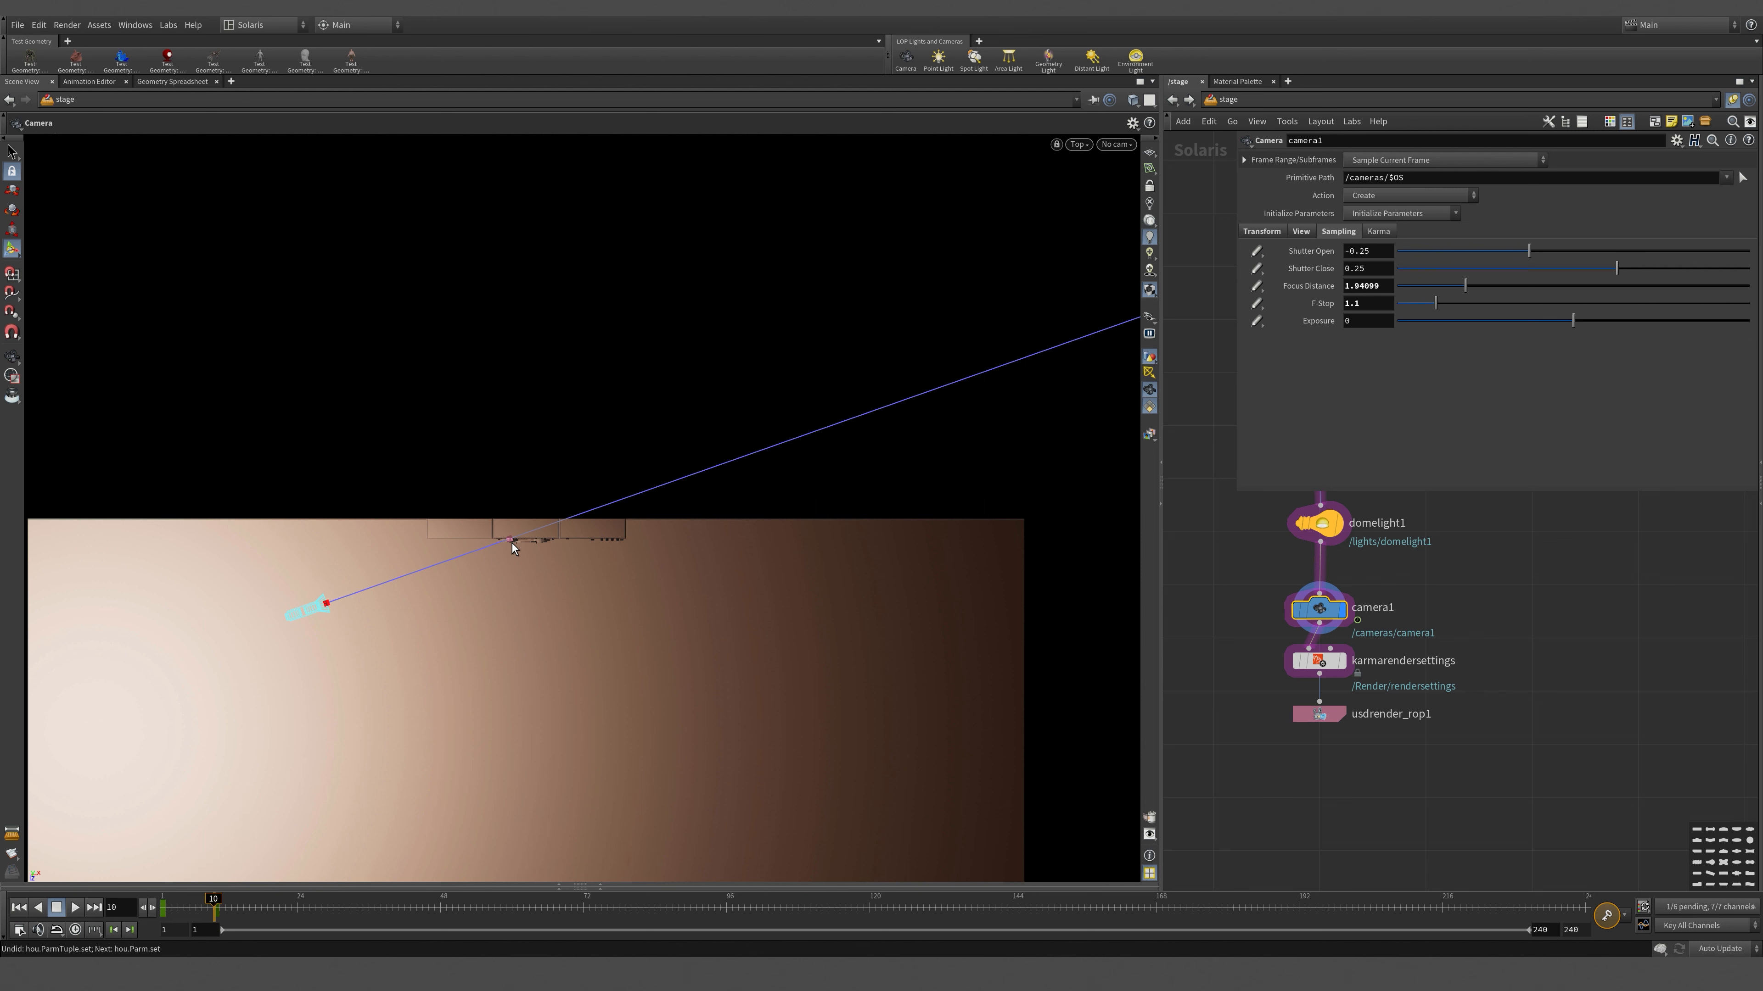
pyautogui.press('Escape')
pyautogui.scroll(6, 510, 542)
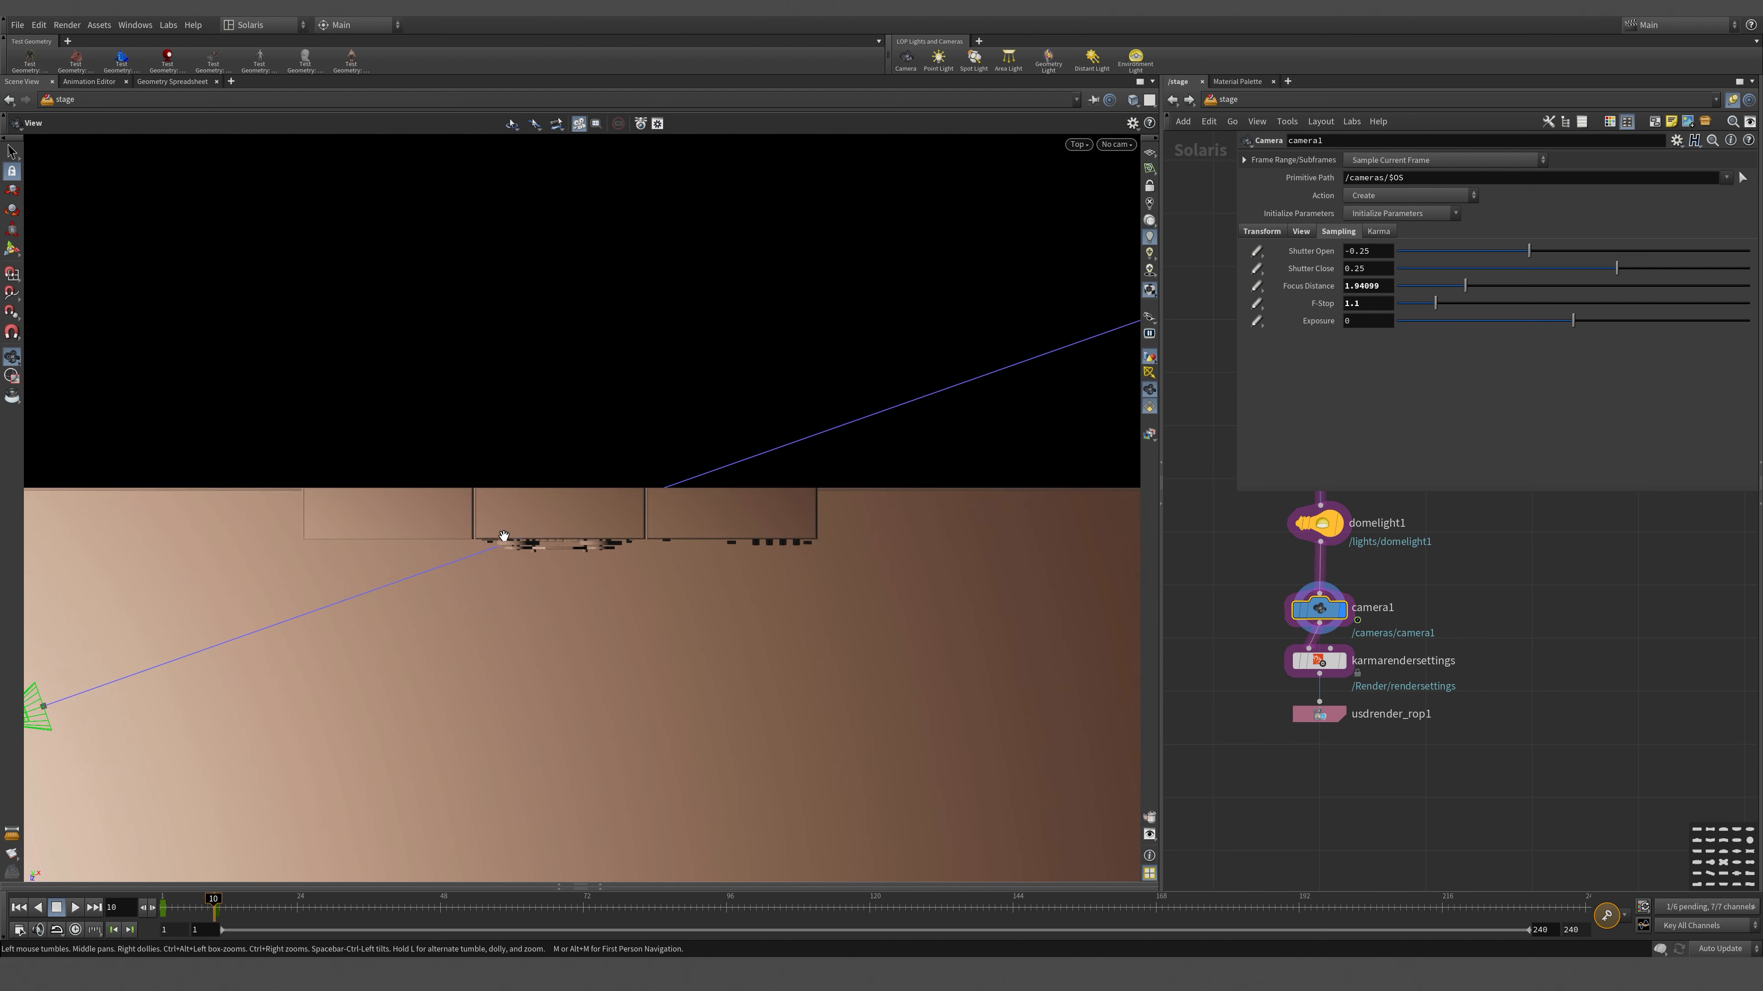
pyautogui.scroll(8, 506, 536)
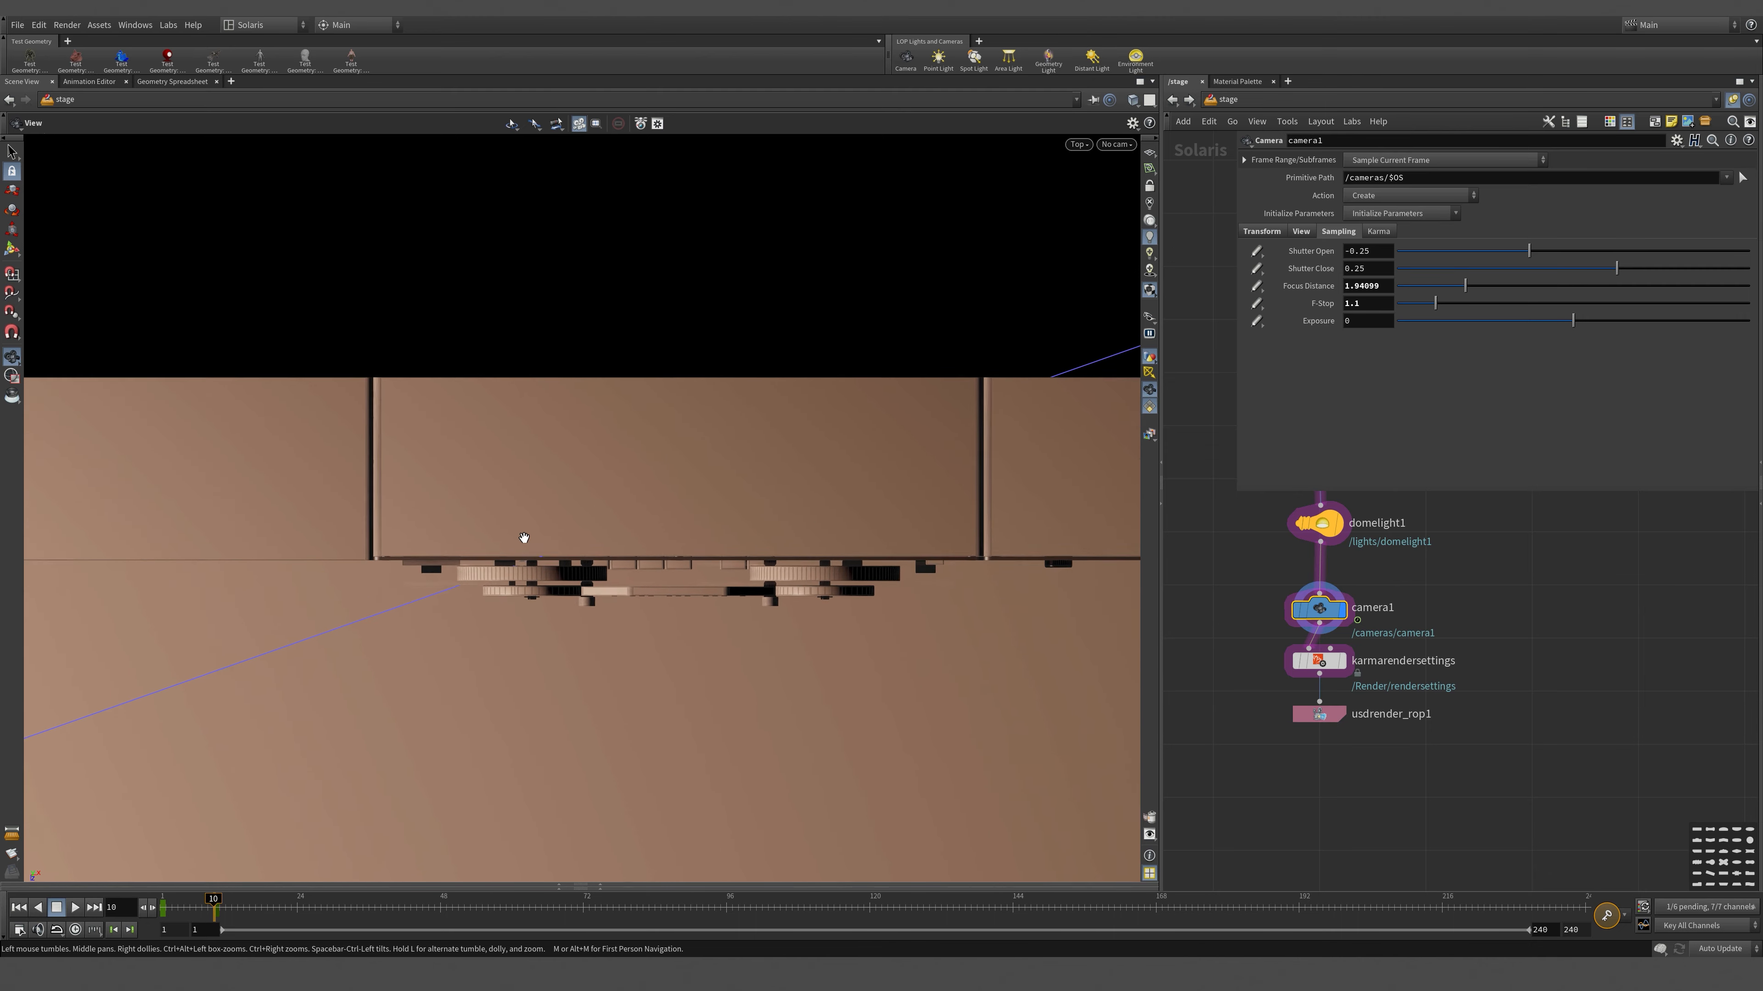
pyautogui.scroll(8, 524, 540)
pyautogui.press('Return')
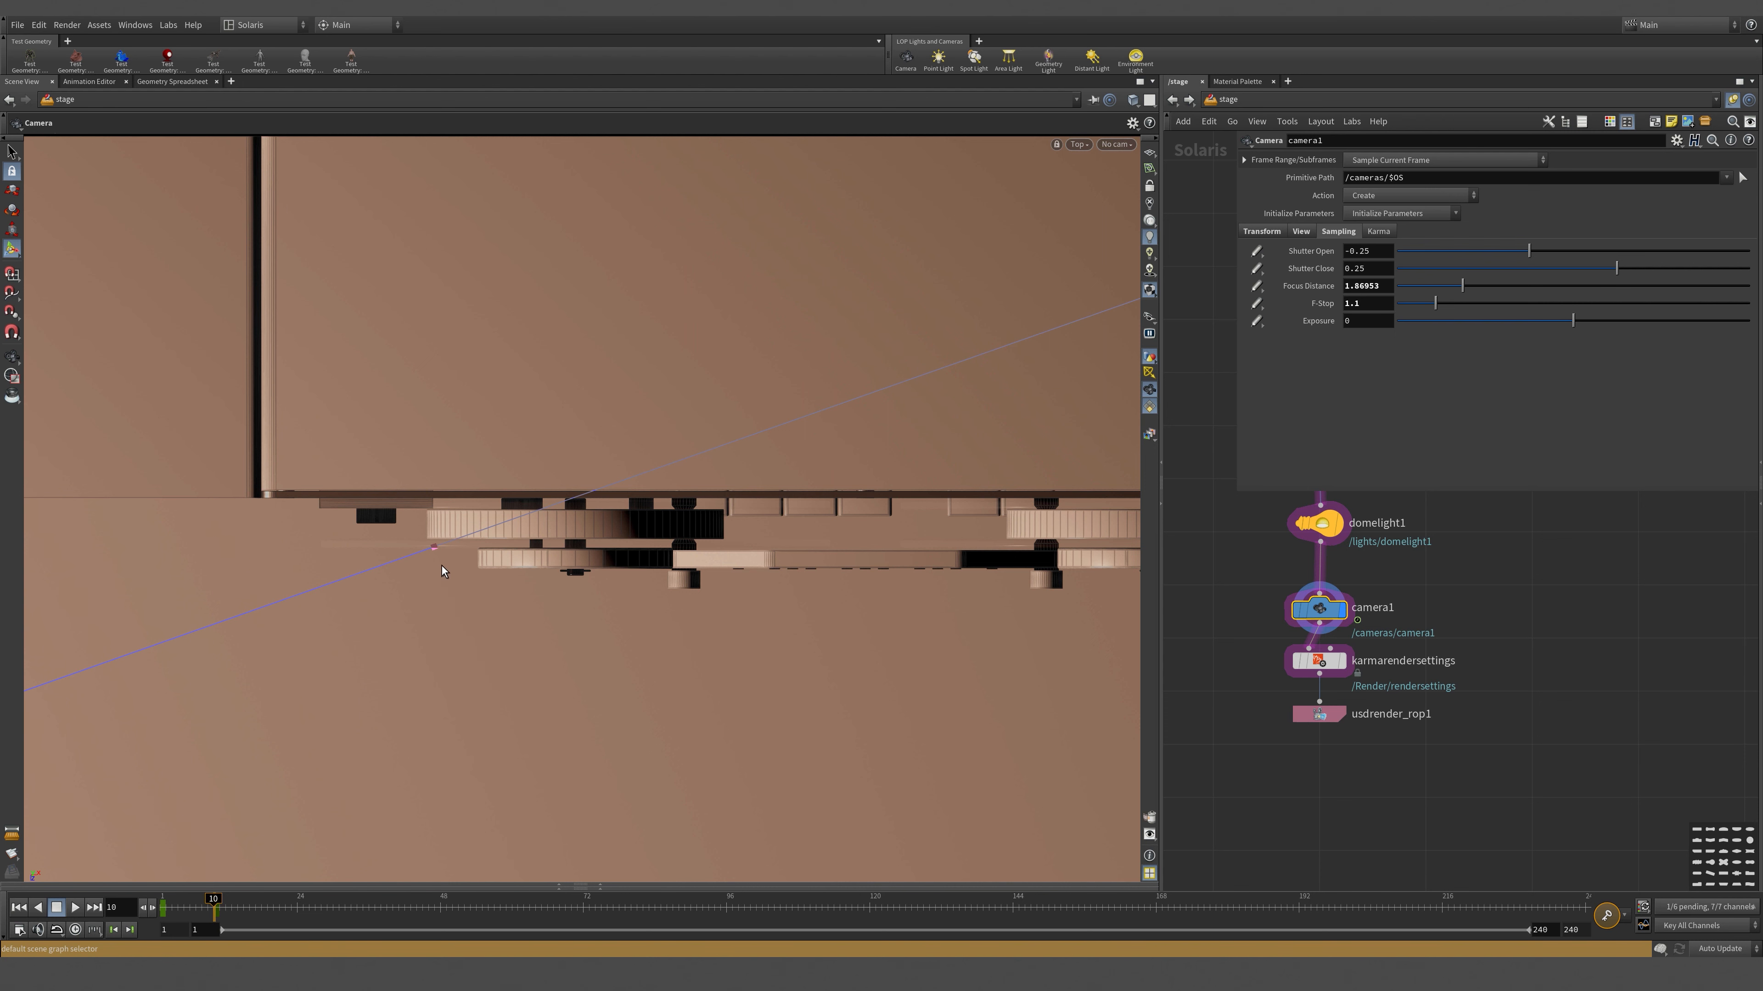
# - Return to the perspective view, orbit around the recorder and look through camera1
pyautogui.hotkey('space', '1')
pyautogui.moveTo(798, 592); pyautogui.dragTo(712, 465)
pyautogui.press('Return')
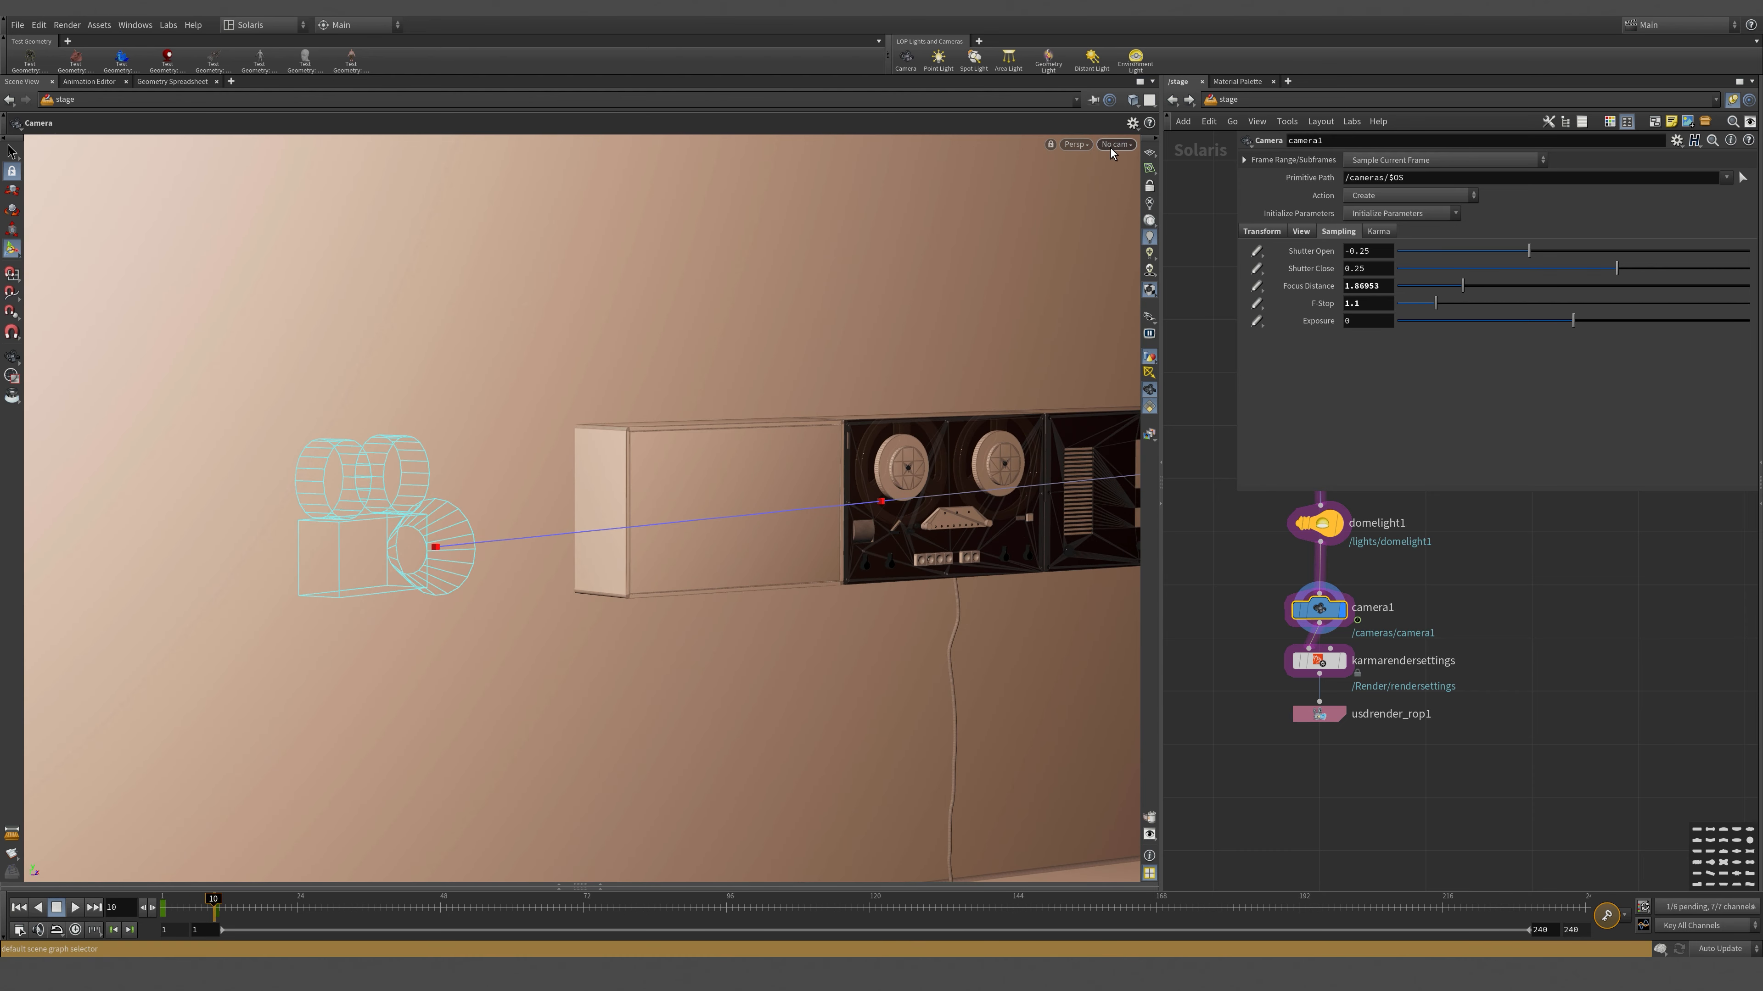
pyautogui.click(1111, 146)
pyautogui.click(1145, 167)
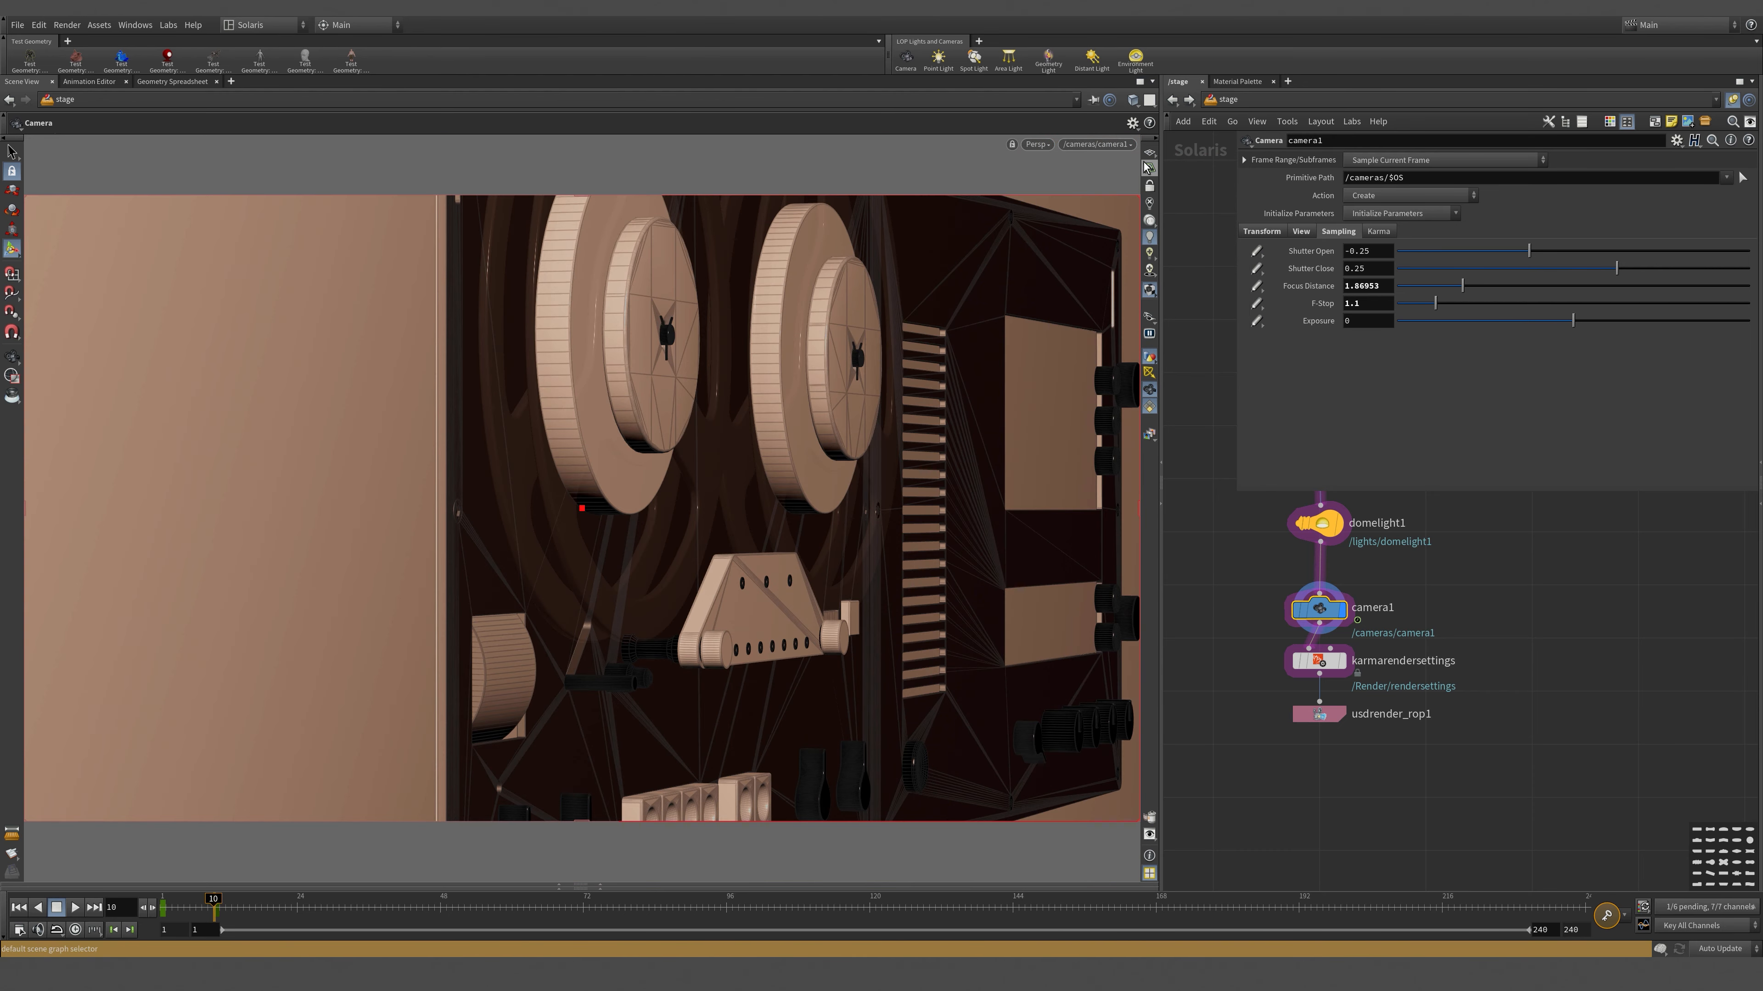
pyautogui.click(1150, 186)
# - Open the camera effects options of karmarendersettings and make that node the displayed one in the stage
pyautogui.click(1318, 660)
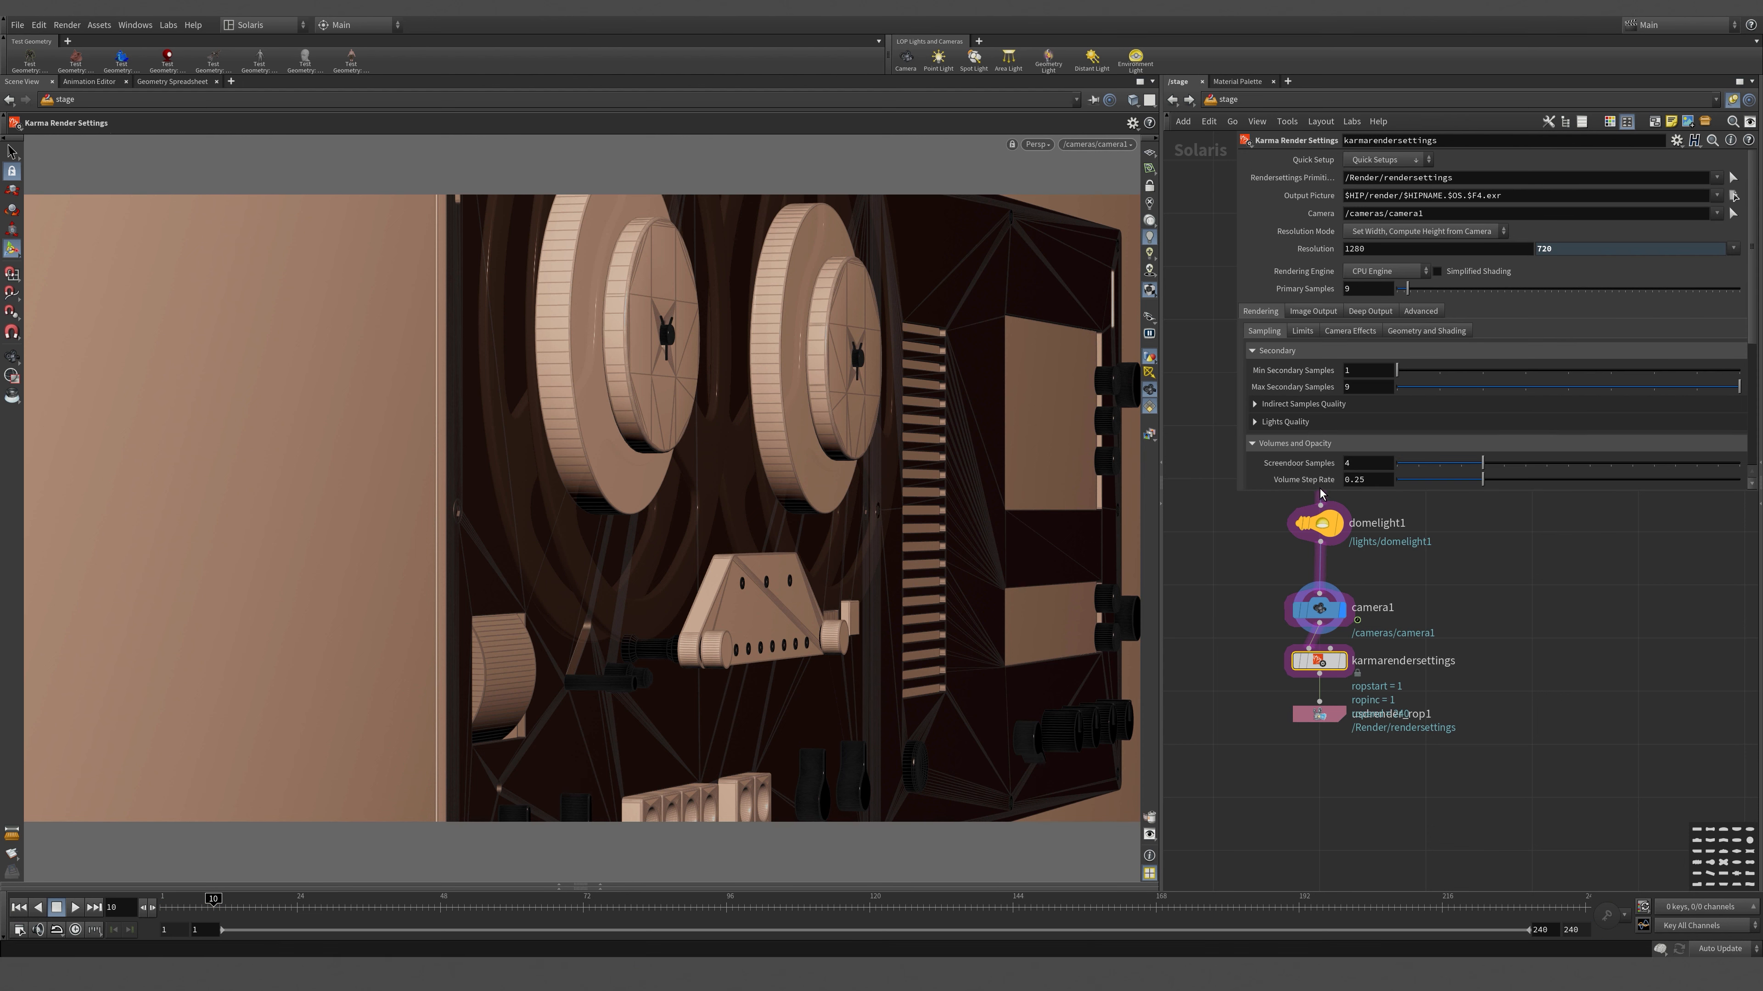
pyautogui.moveTo(1321, 497); pyautogui.dragTo(1321, 593)
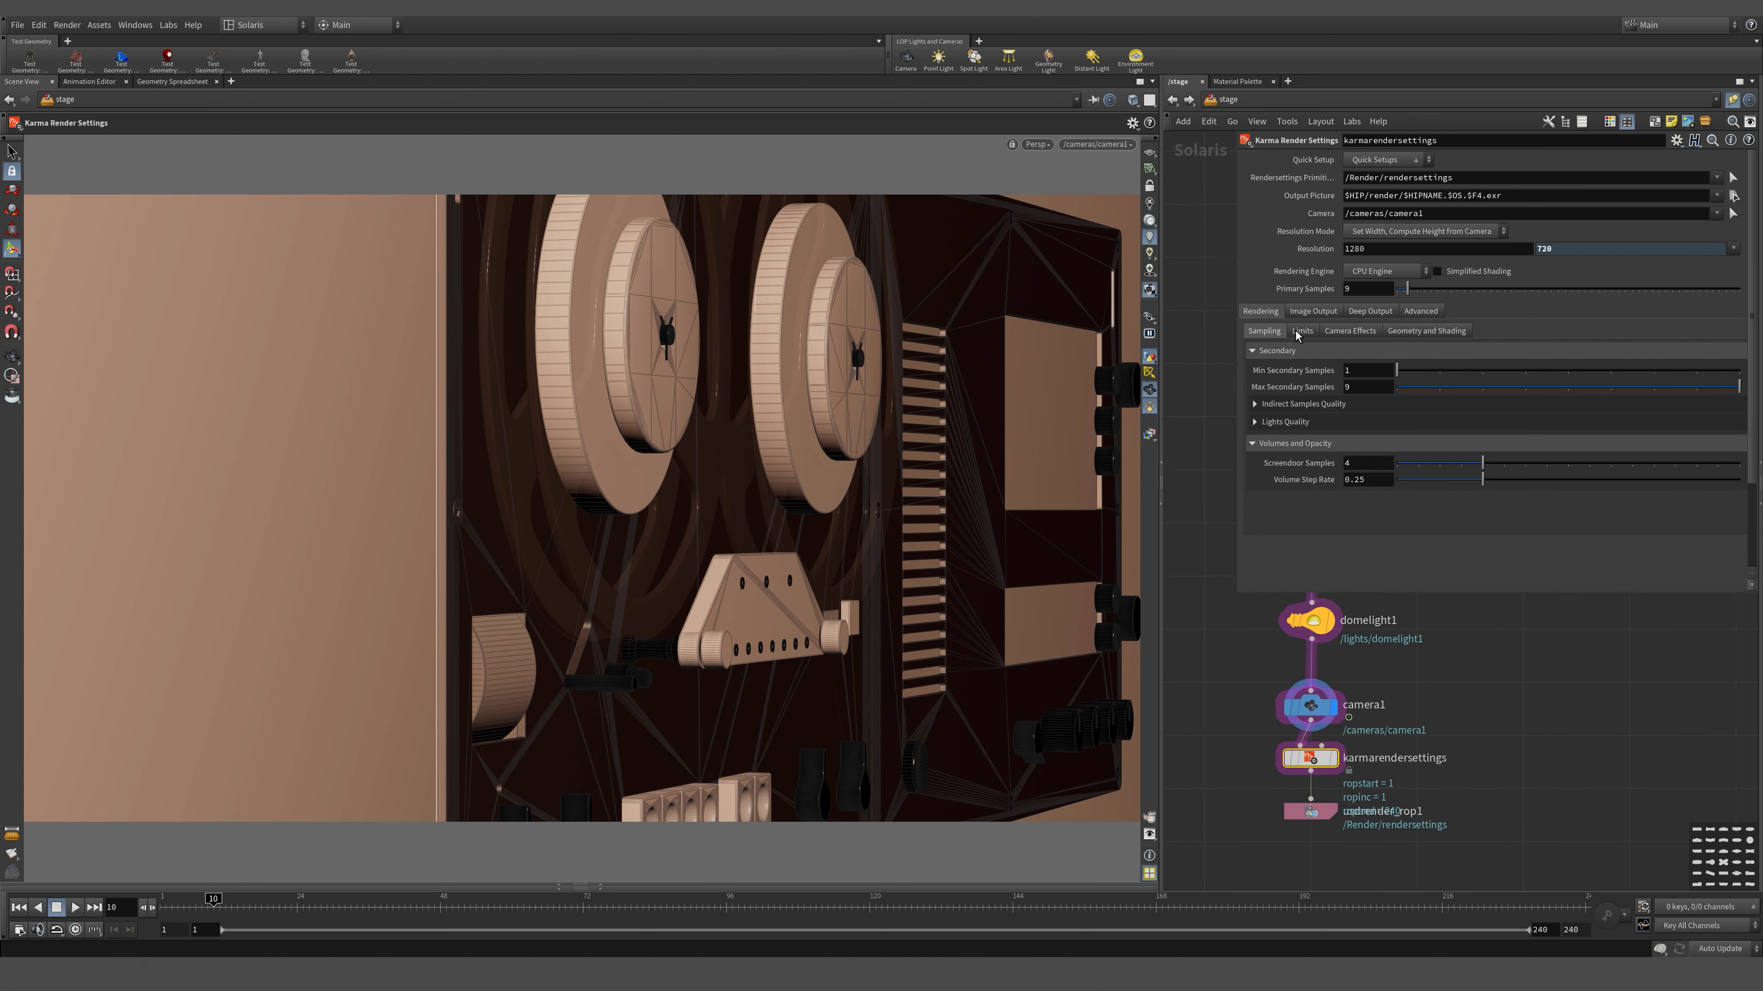
pyautogui.click(1348, 332)
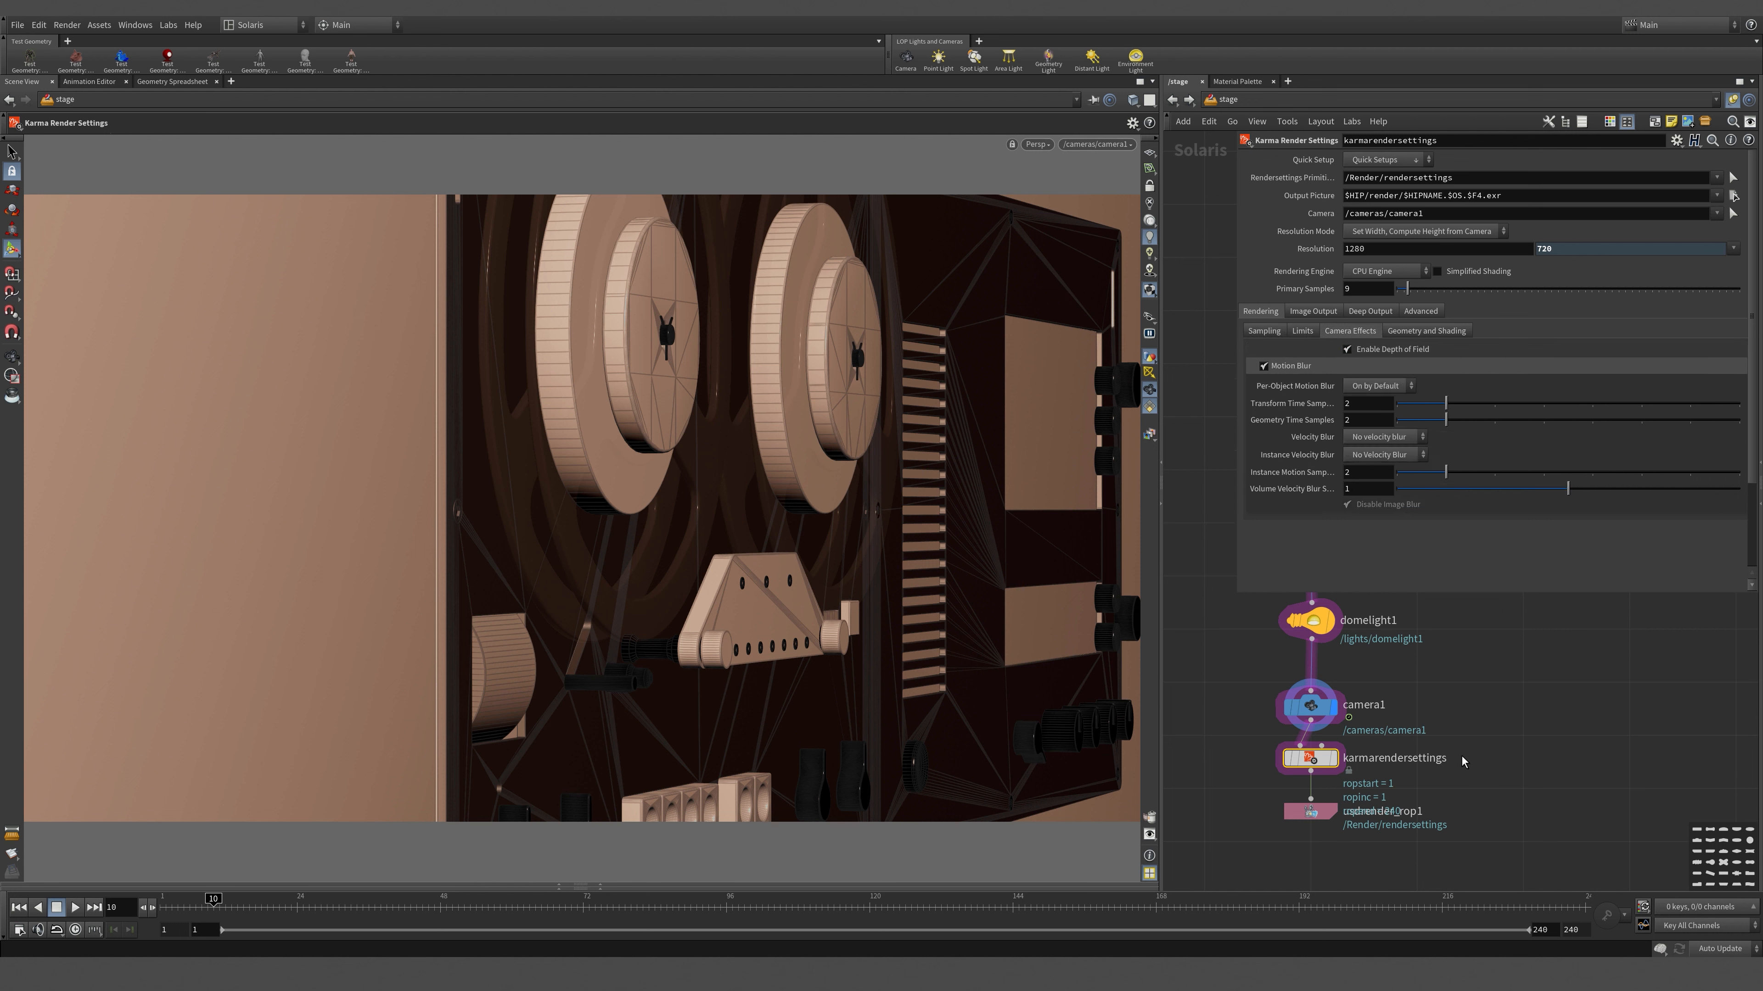
pyautogui.click(1332, 758)
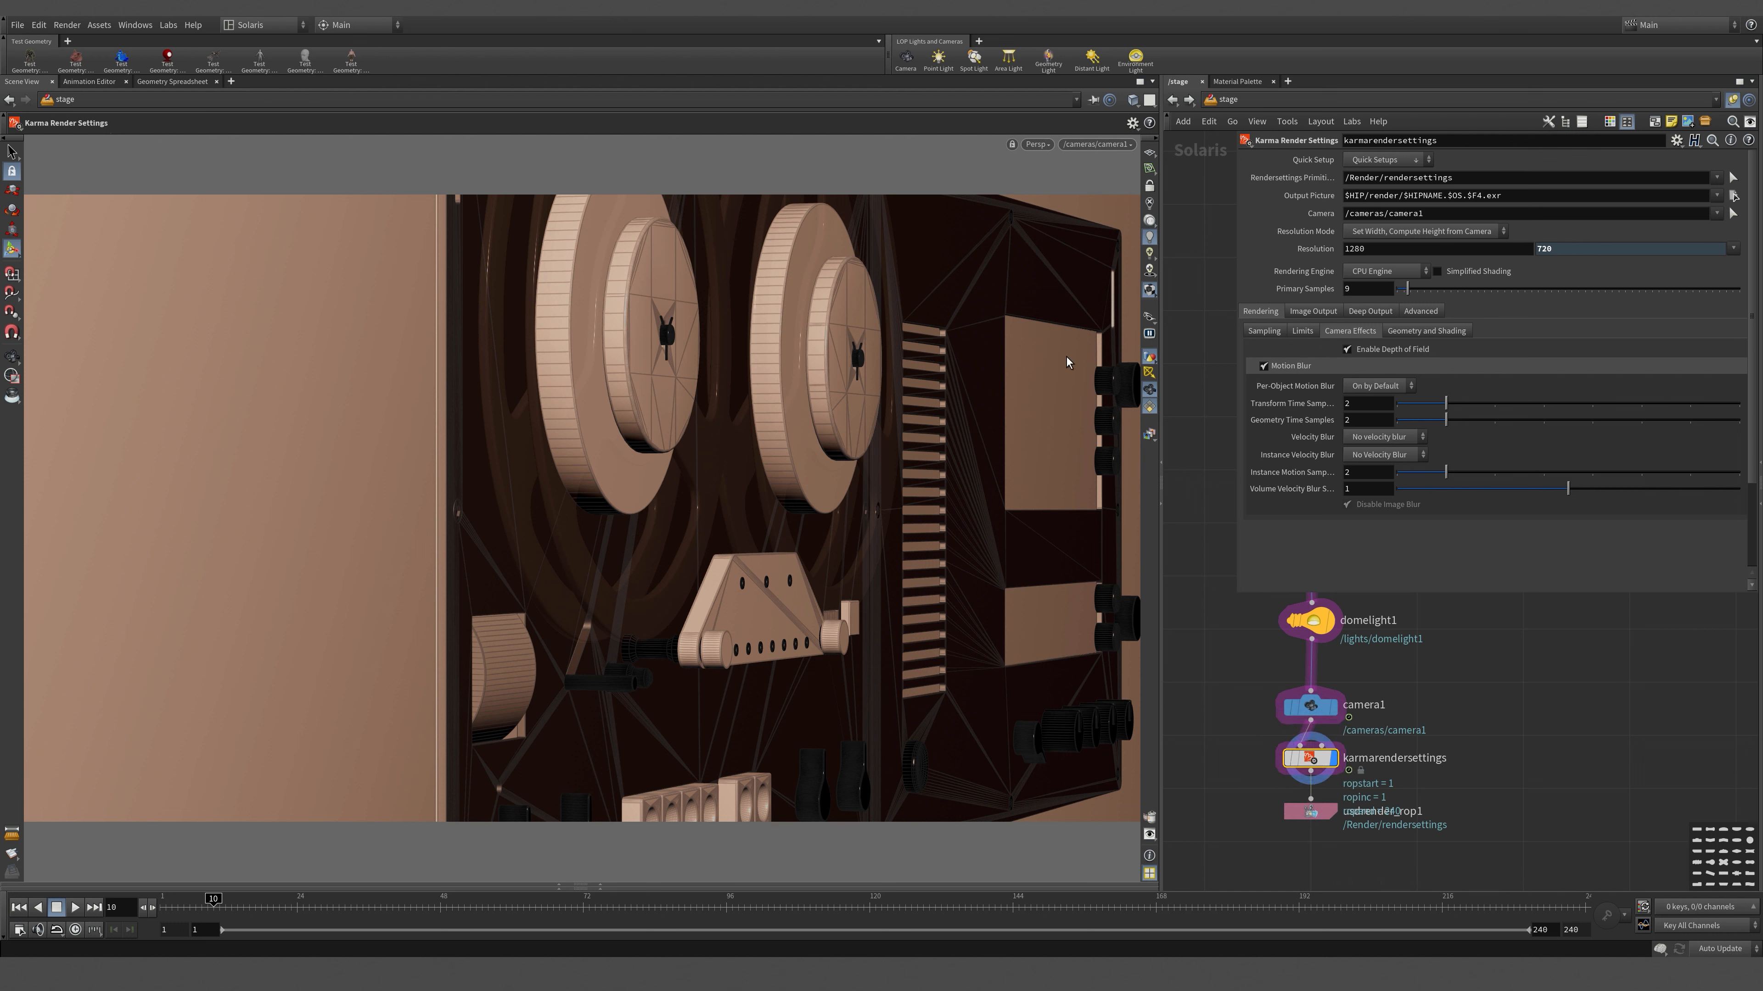
# - Switch the camera1 viewport's renderer to Karma to preview the depth of field
pyautogui.click(1095, 145)
pyautogui.click(1106, 130)
pyautogui.click(1037, 145)
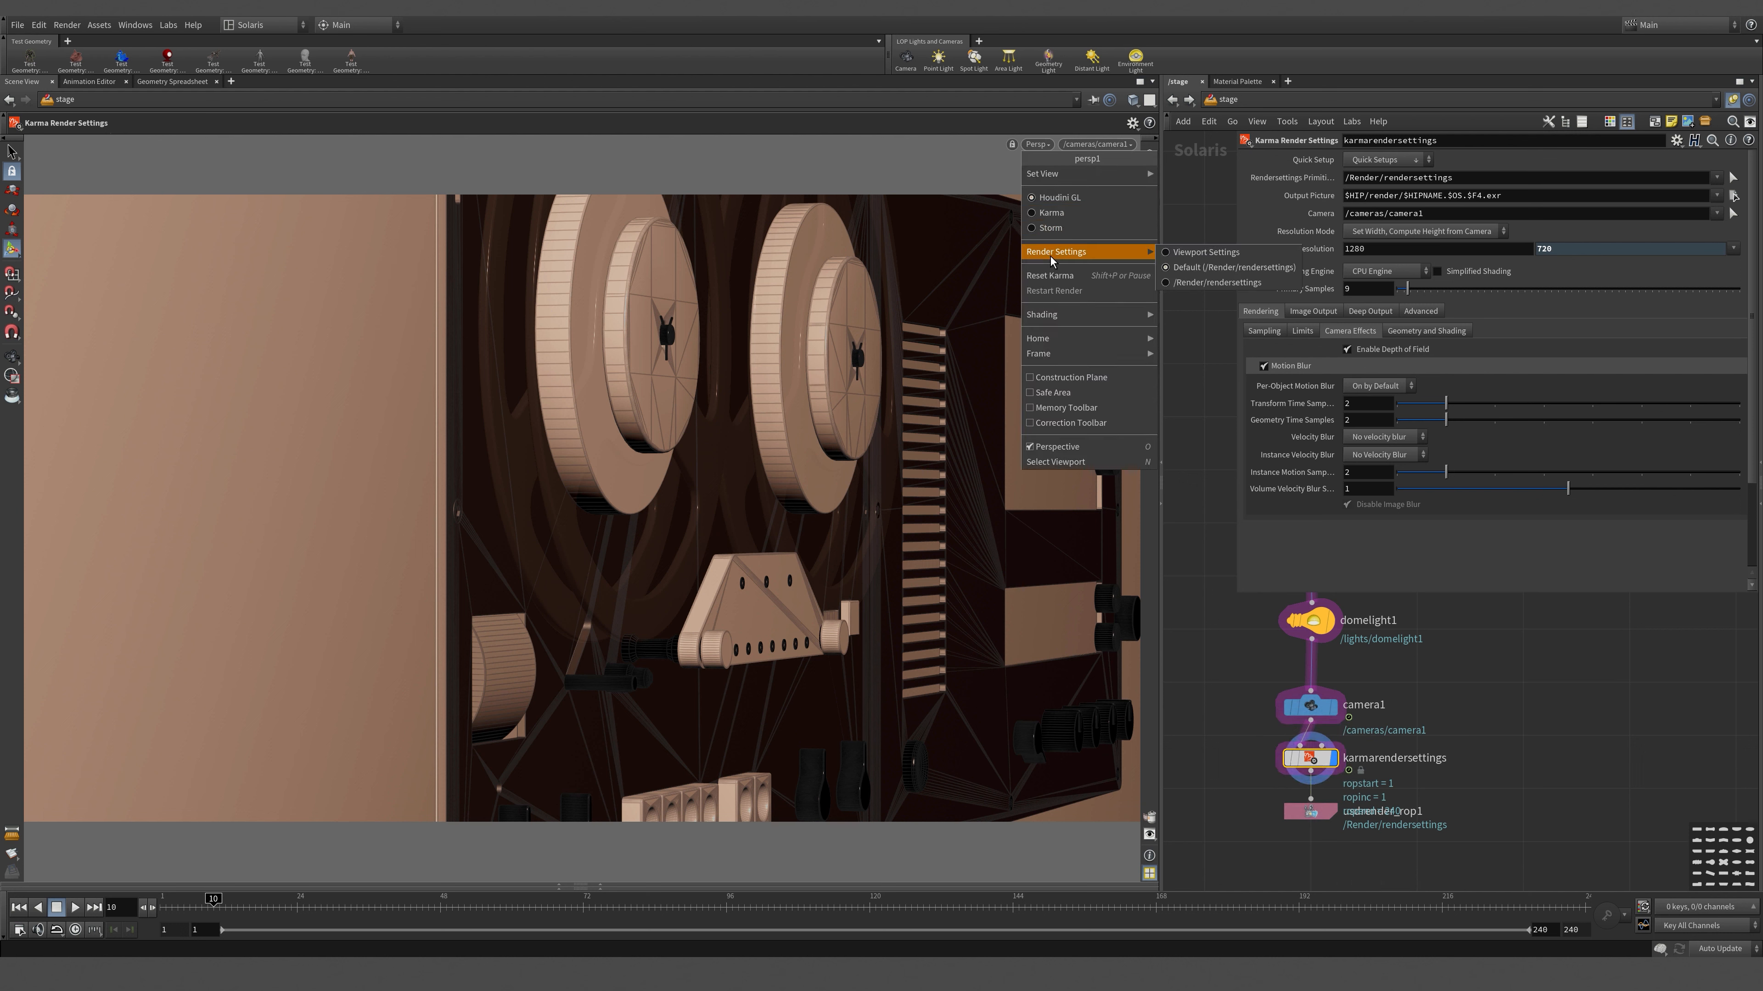
pyautogui.click(1051, 213)
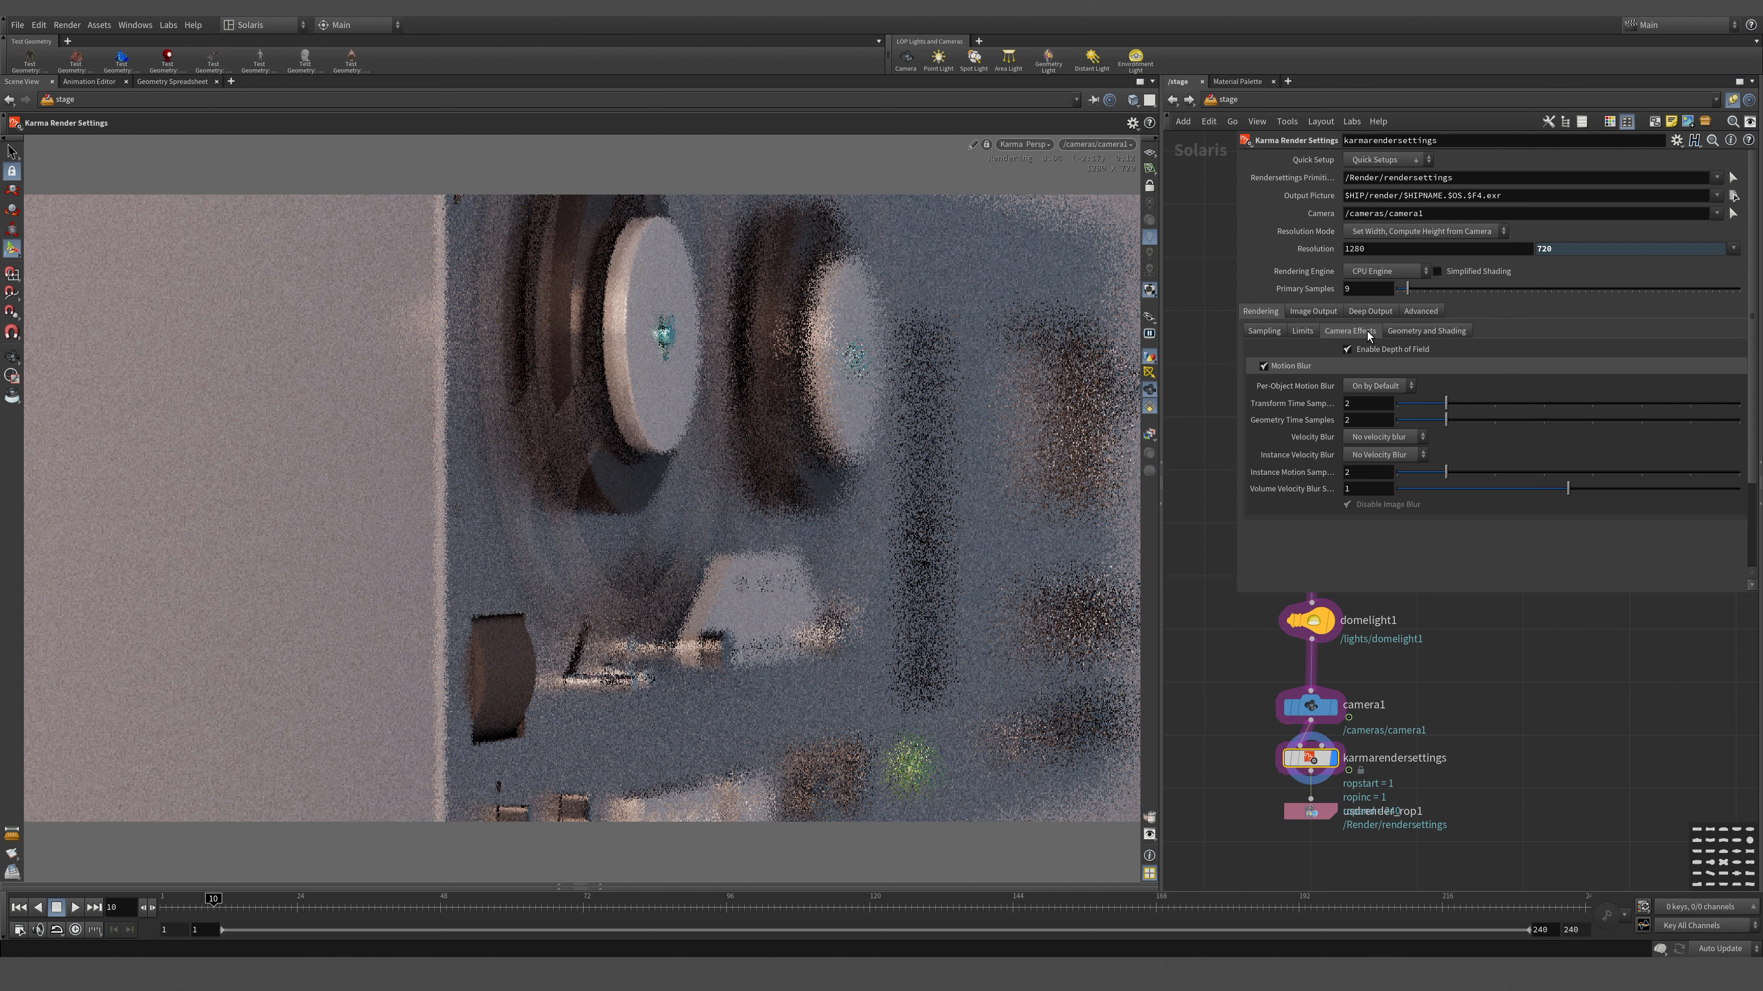
pyautogui.moveTo(1482, 753); pyautogui.dragTo(1484, 775, button='middle')
pyautogui.moveTo(1187, 769); pyautogui.dragTo(1436, 798)
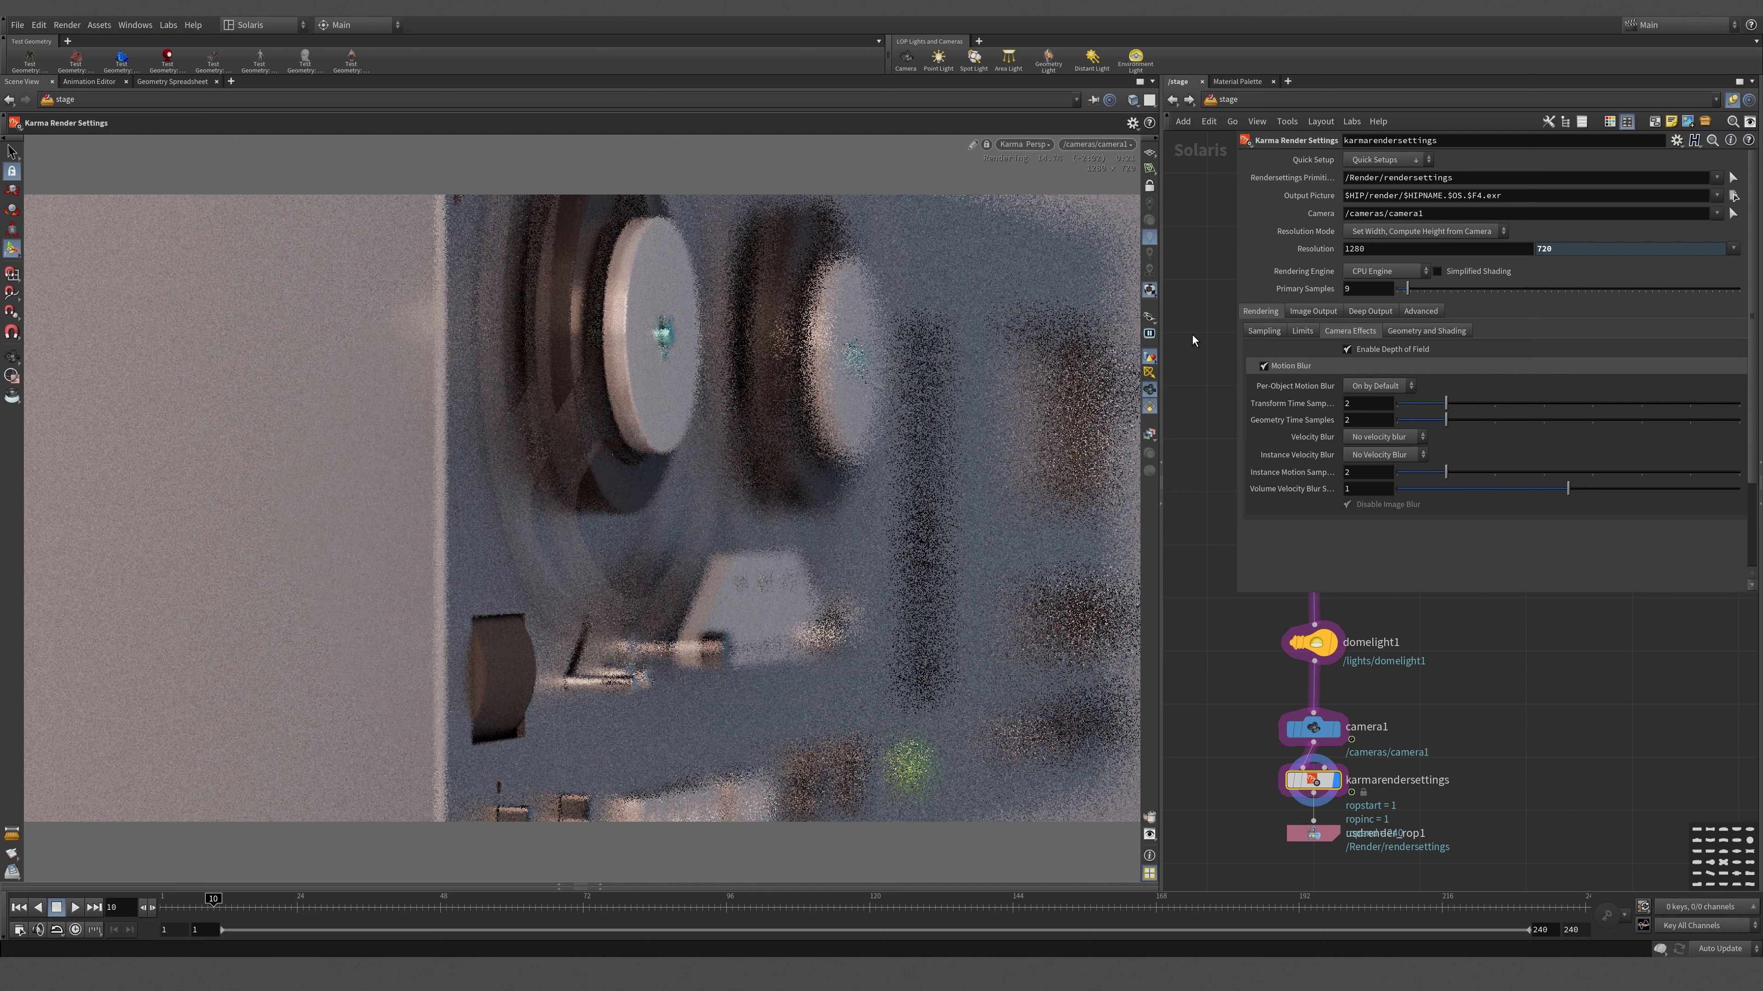
pyautogui.click(1301, 329)
pyautogui.click(1263, 335)
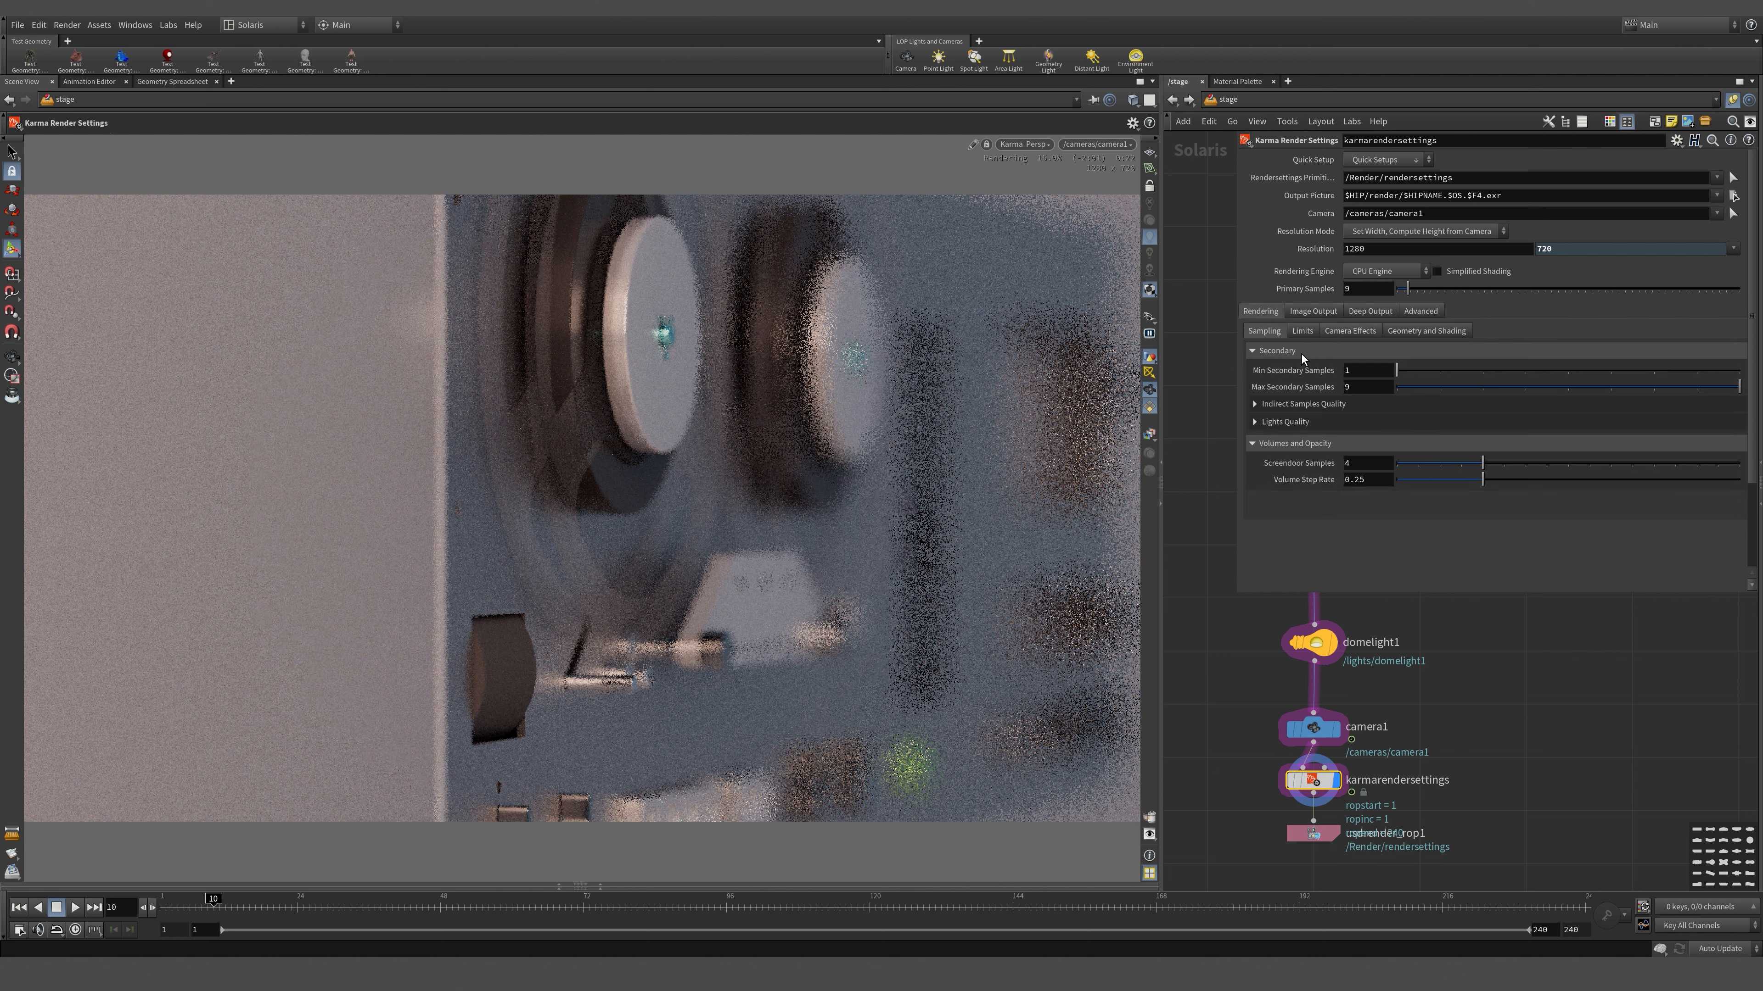
pyautogui.click(1300, 331)
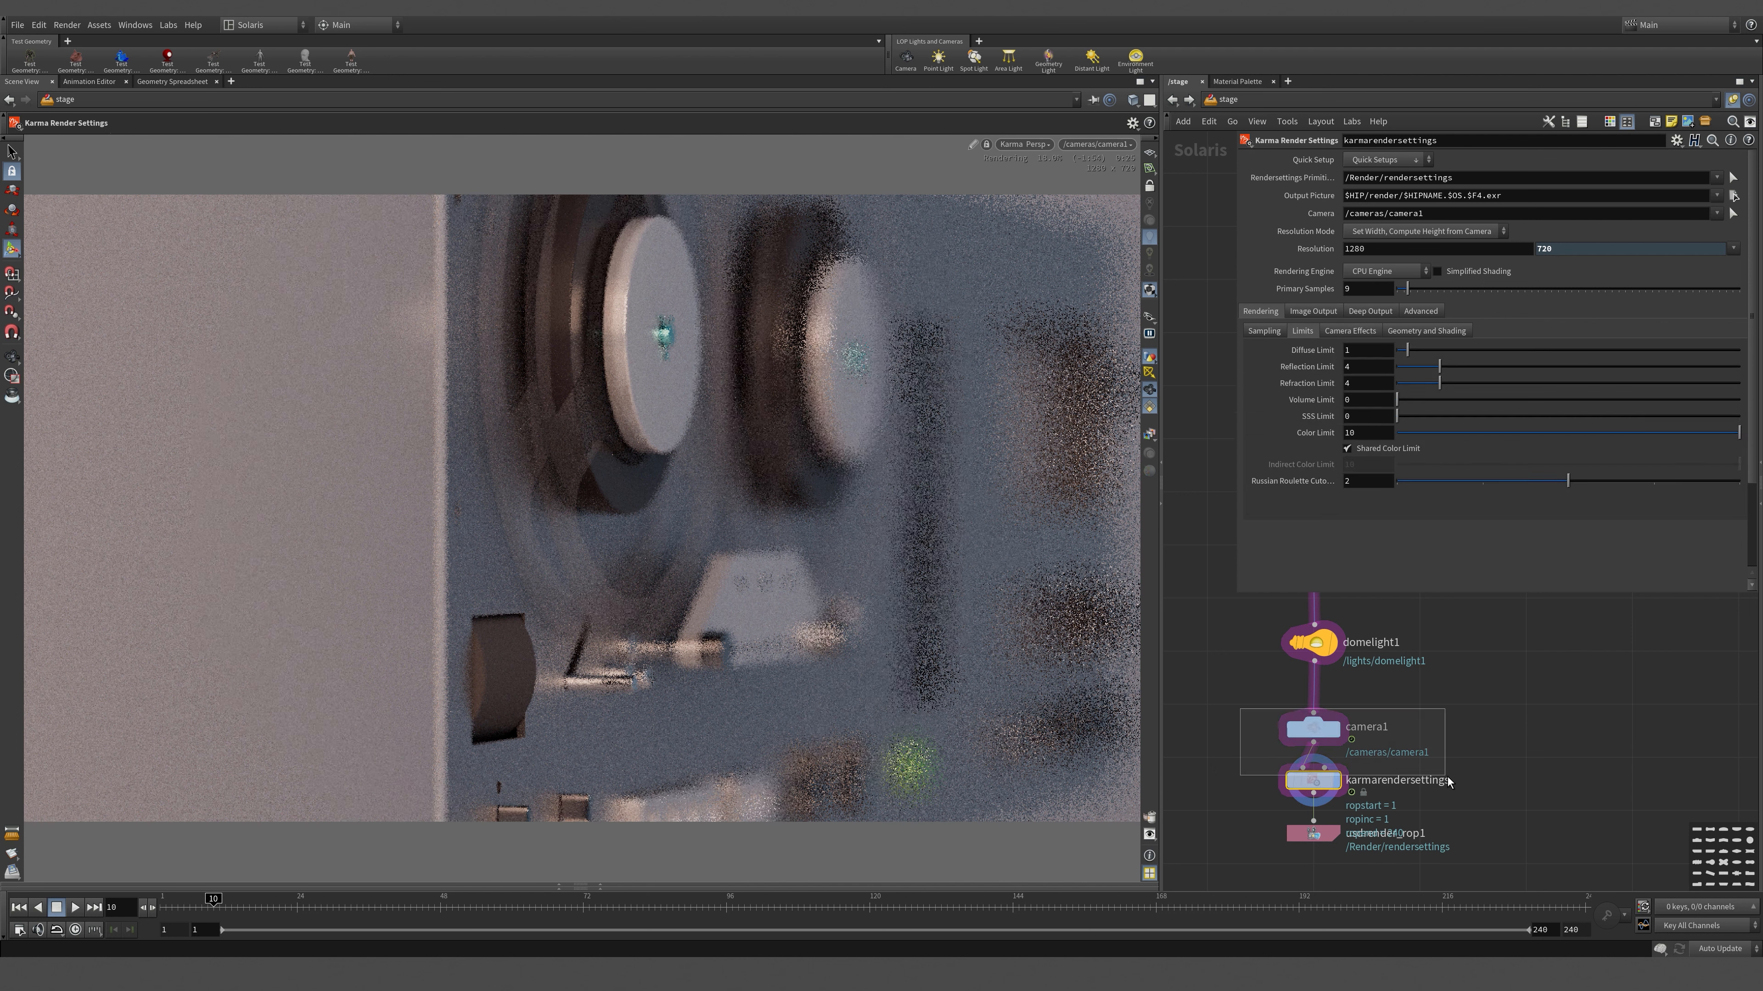
# - Select camera1 and set its F-Stop to 2.8
pyautogui.moveTo(1240, 709); pyautogui.dragTo(1455, 753)
pyautogui.moveTo(1364, 305); pyautogui.dragTo(1321, 297)
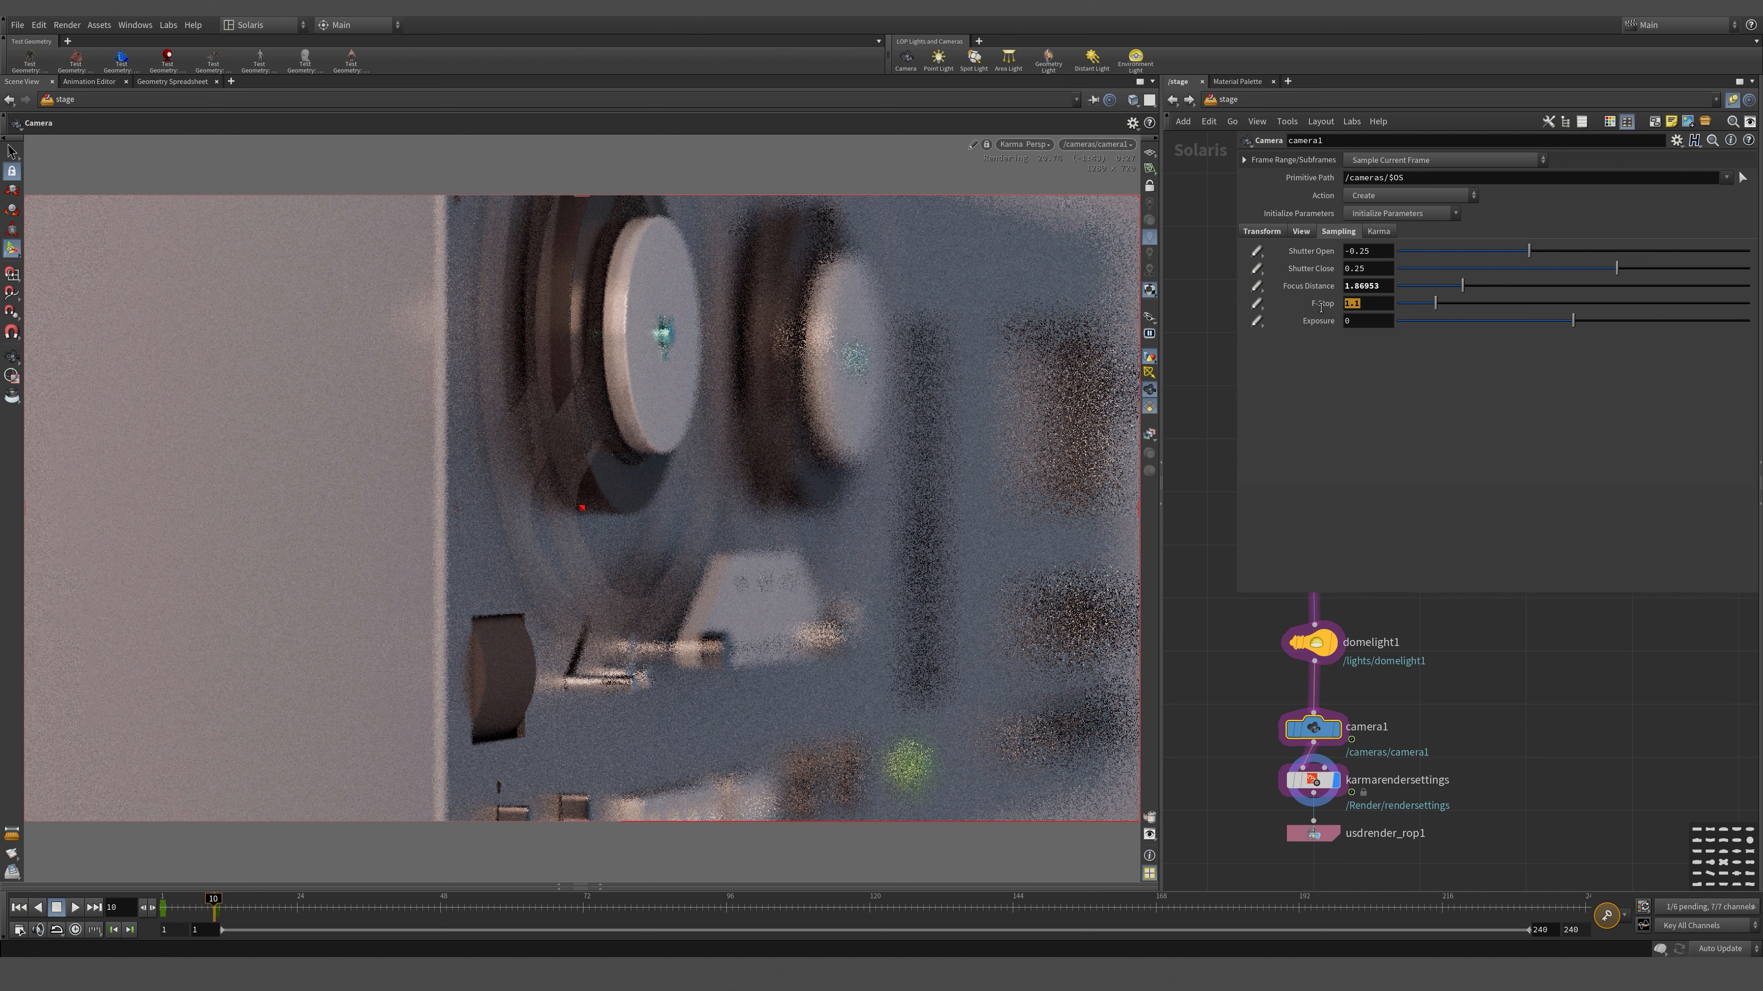
pyautogui.write('2.8')
pyautogui.press('Tab')
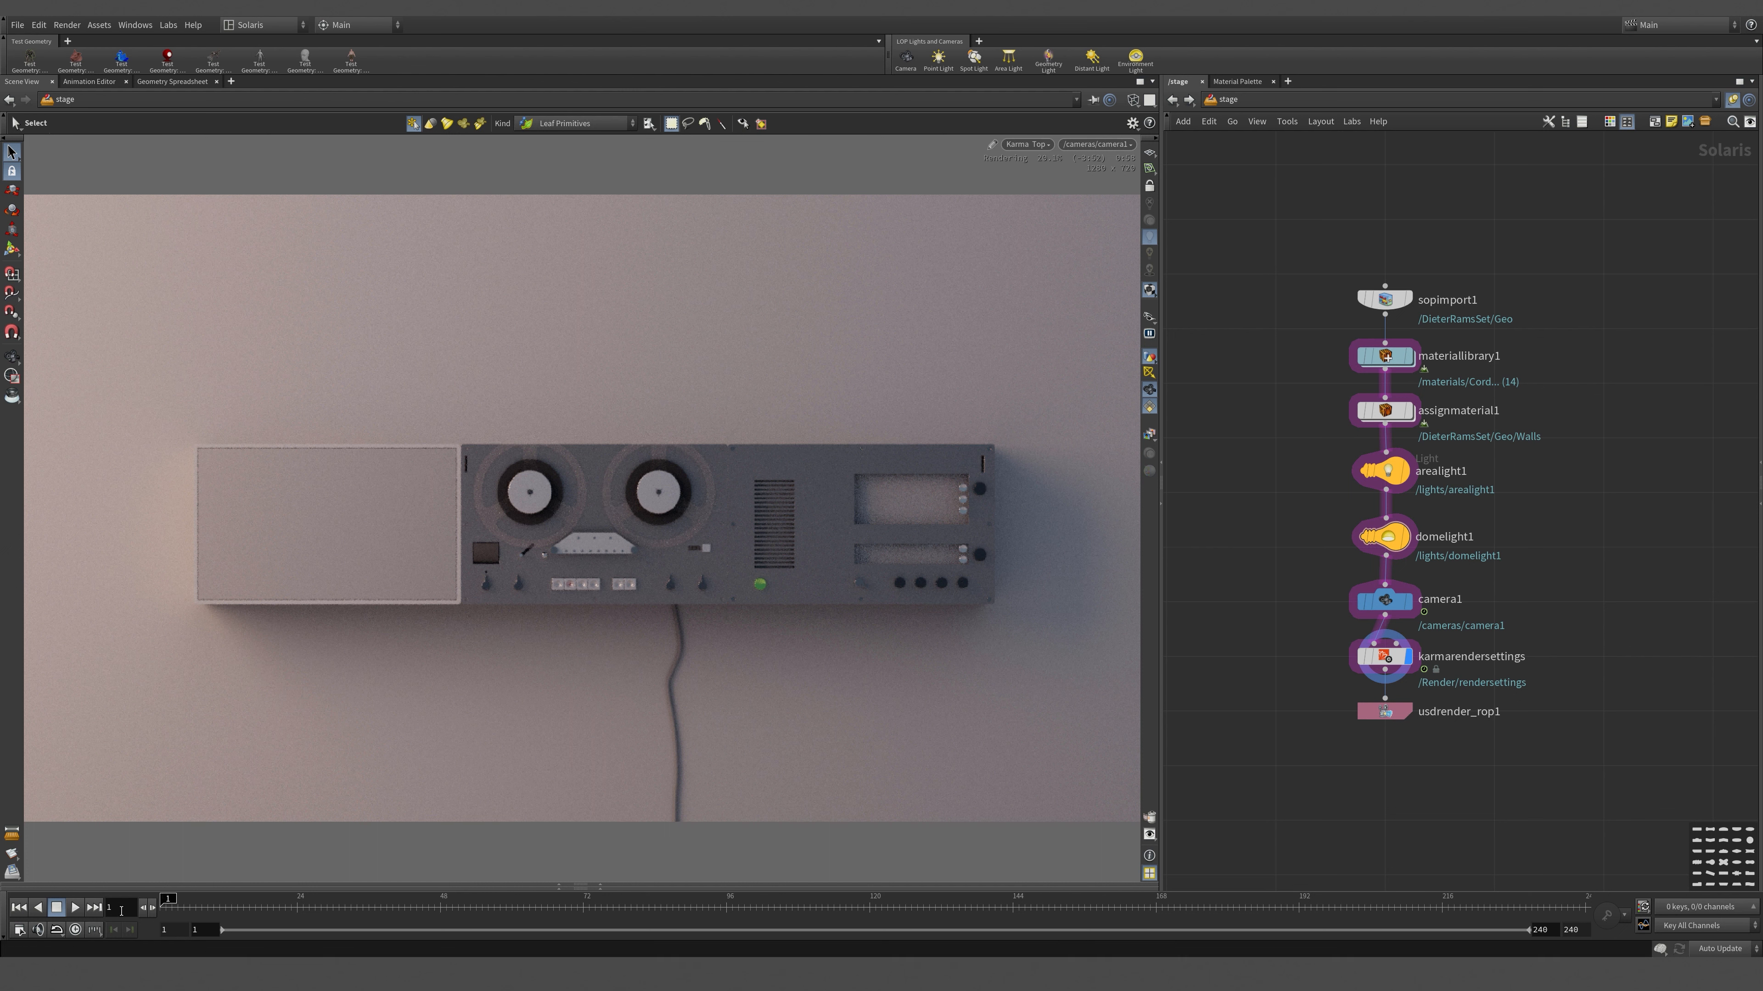
# - Preview the close-up render at frame 10 and return to the first frame
pyautogui.press('Return')
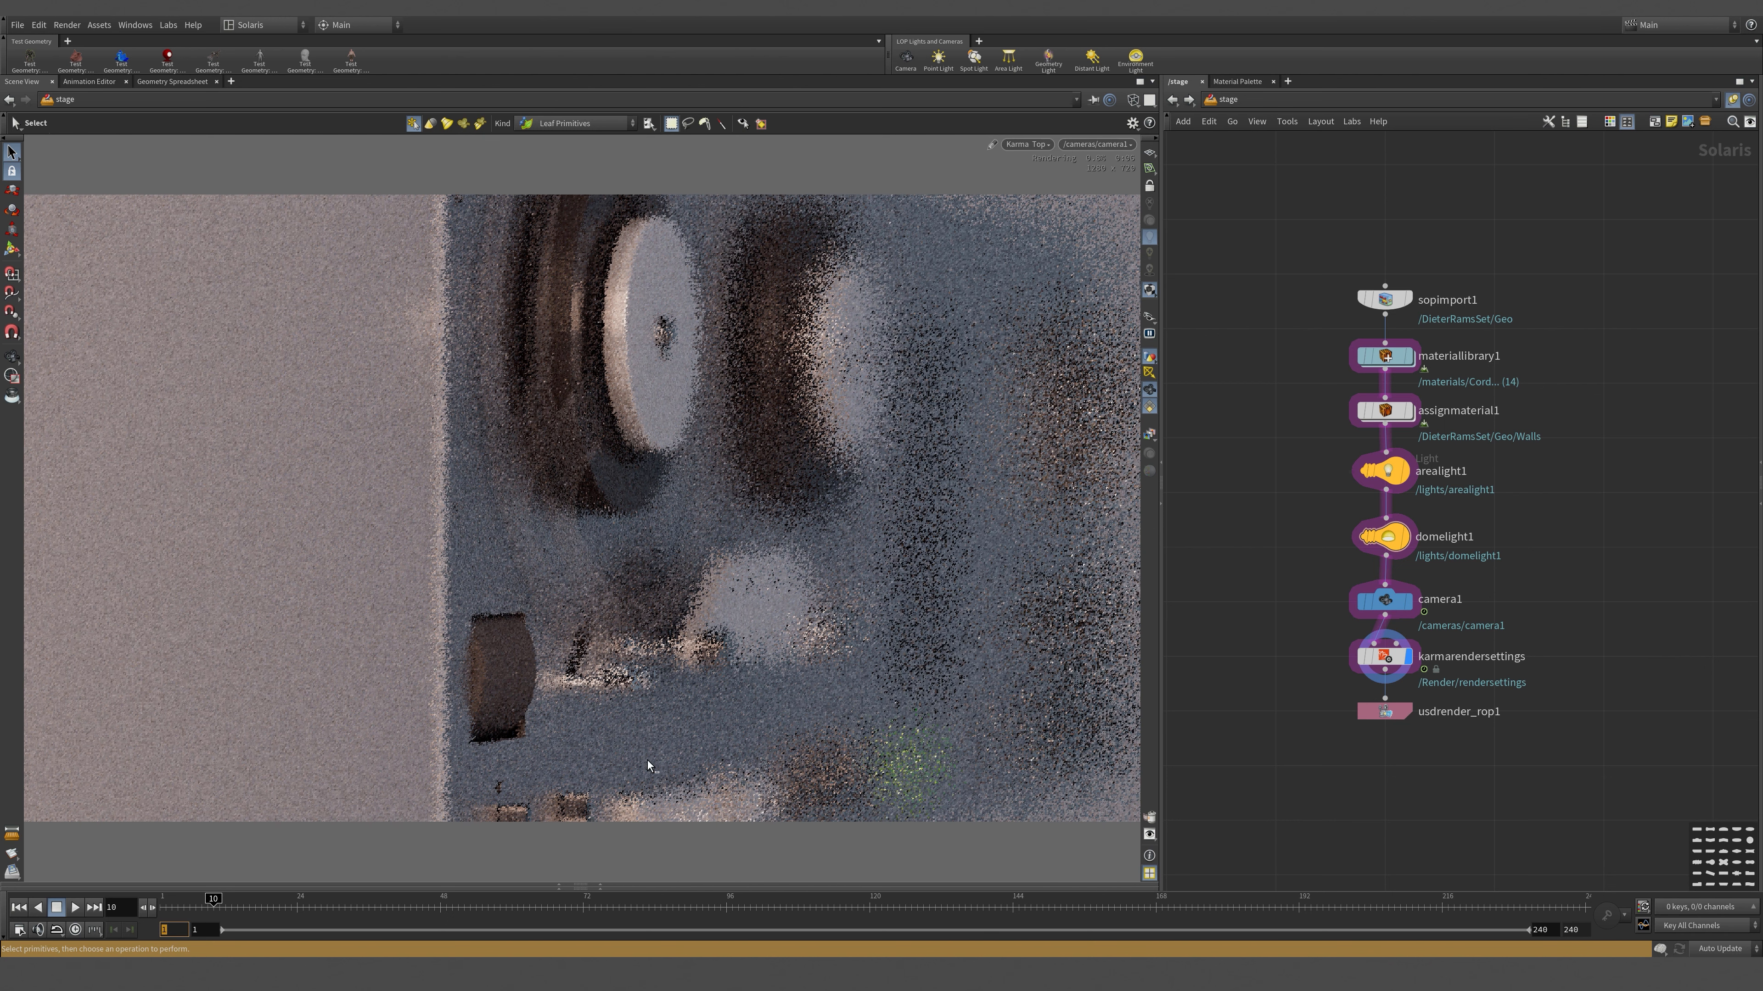
pyautogui.click(18, 907)
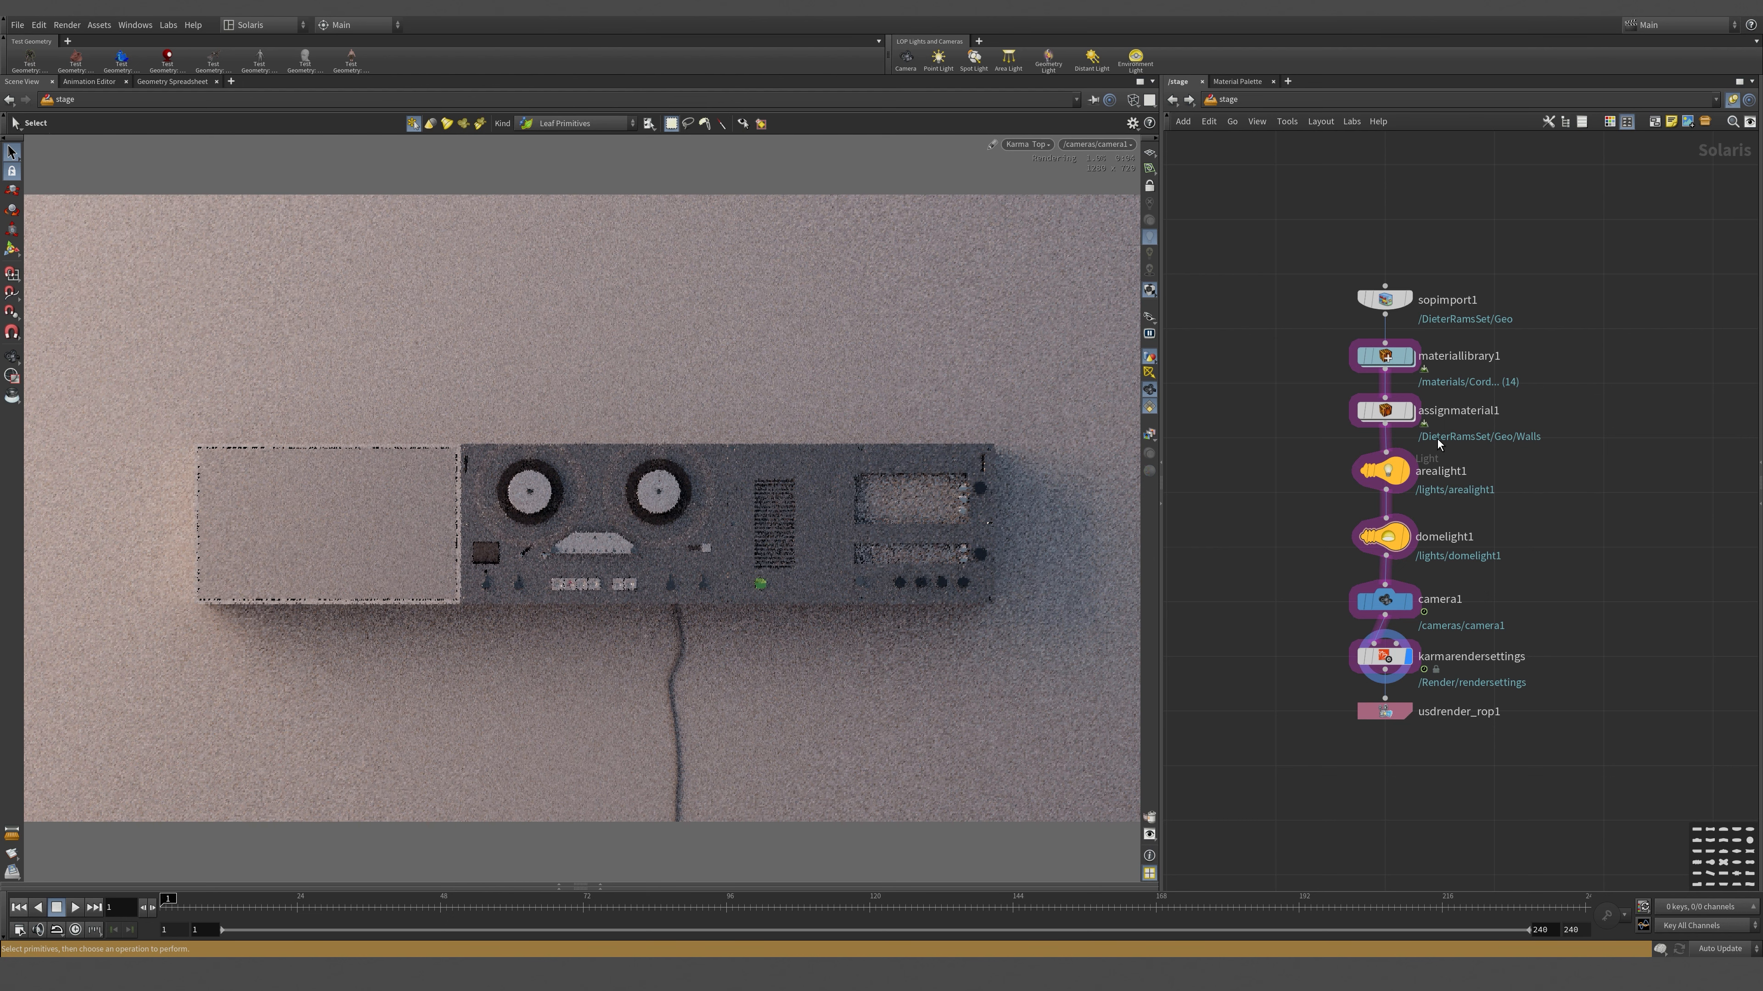
# - Inside materiallibrary1's SpeakersCloth material, add a MtlX Tiled Image node beside the standard surface
pyautogui.moveTo(1578, 432); pyautogui.dragTo(1617, 435, button='middle')
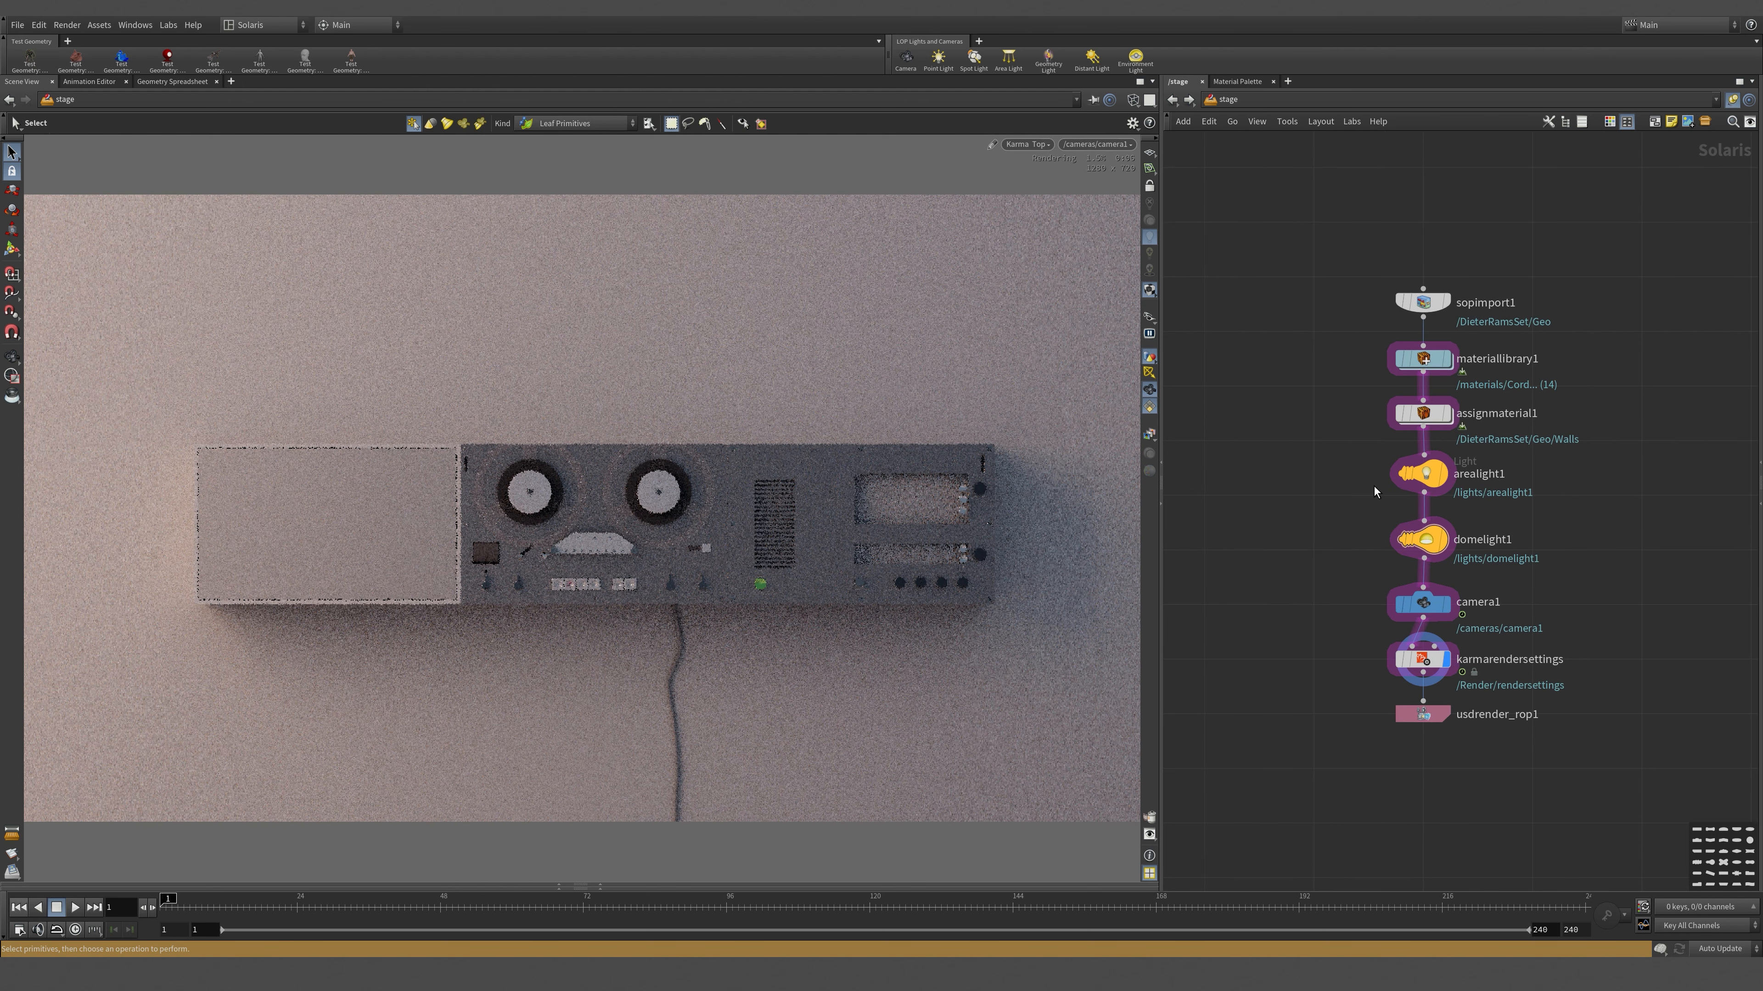
pyautogui.scroll(3, 1590, 407)
pyautogui.doubleClick(1341, 336)
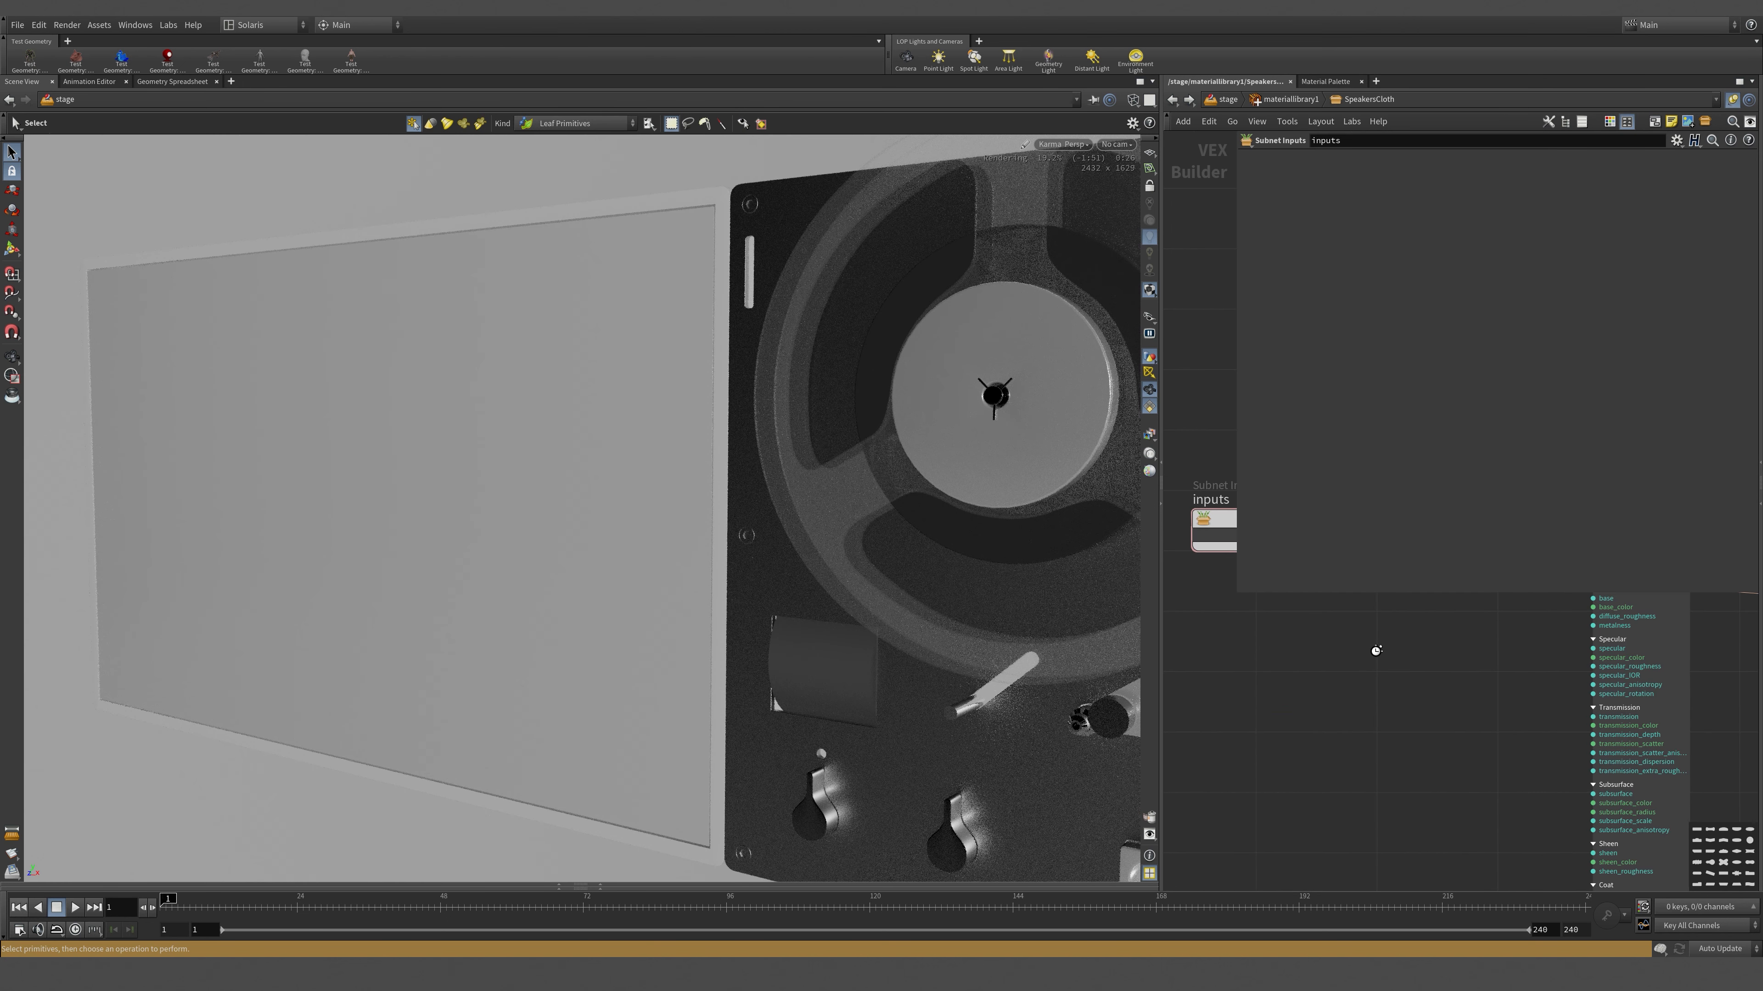
pyautogui.moveTo(1413, 635); pyautogui.dragTo(1389, 691, button='middle')
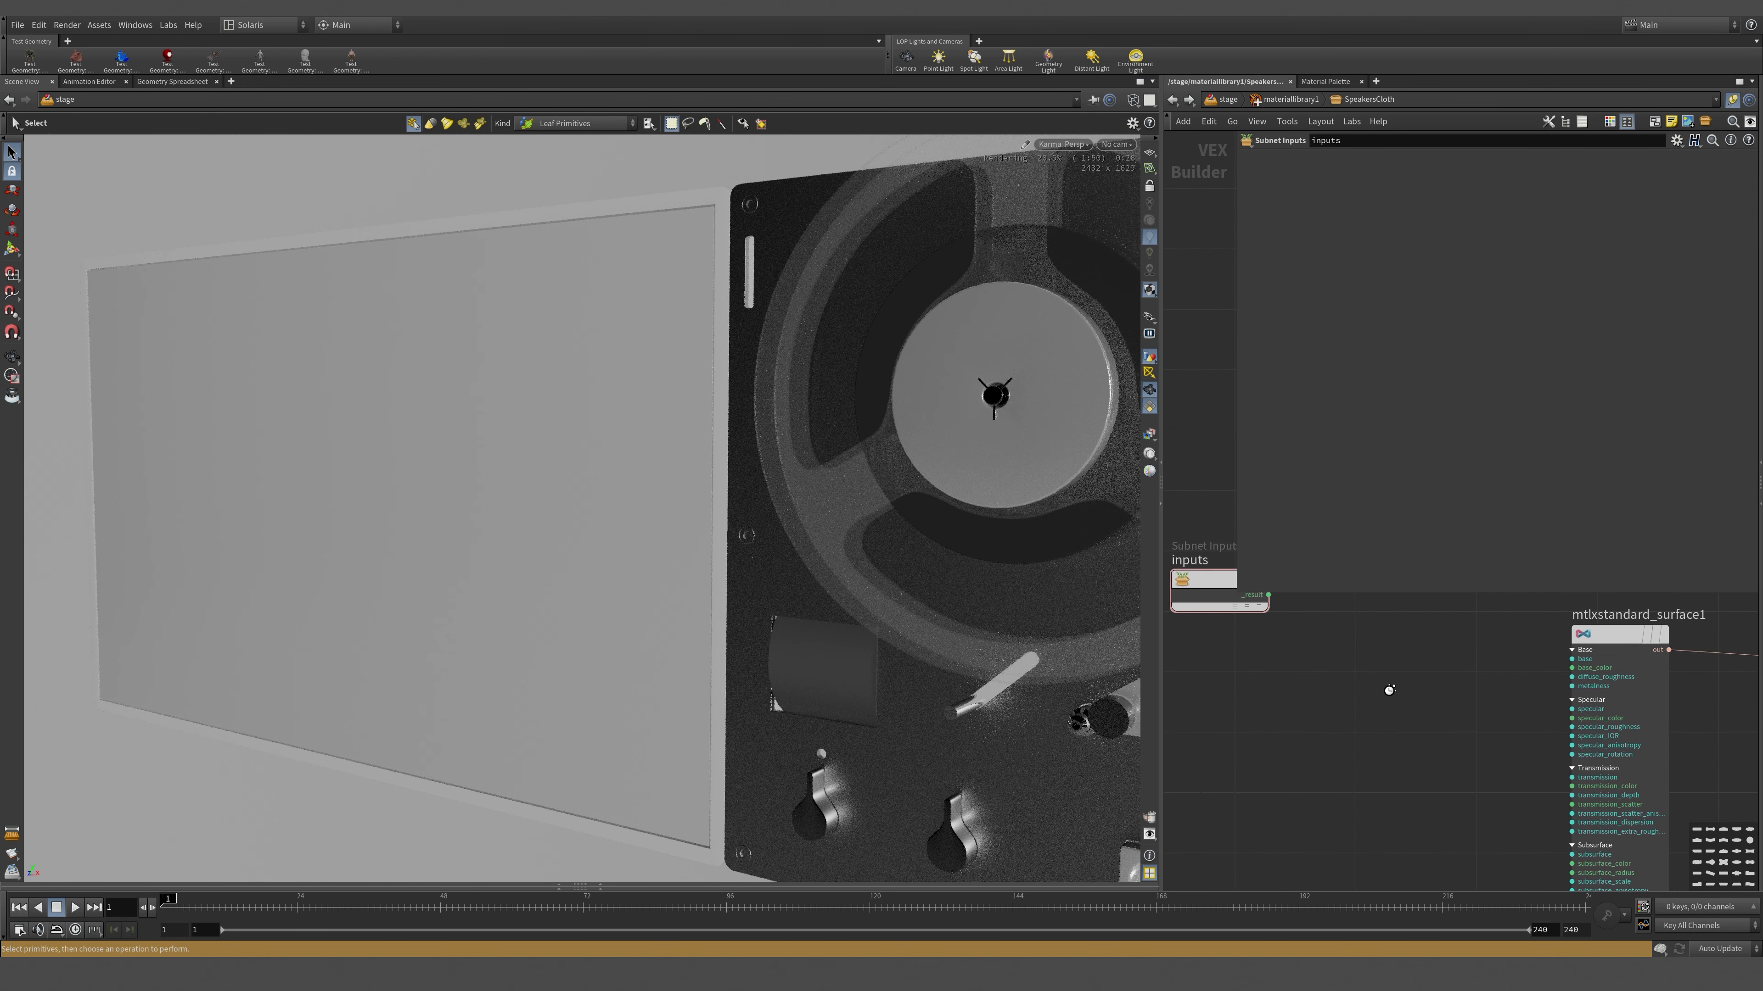
pyautogui.press('Tab')
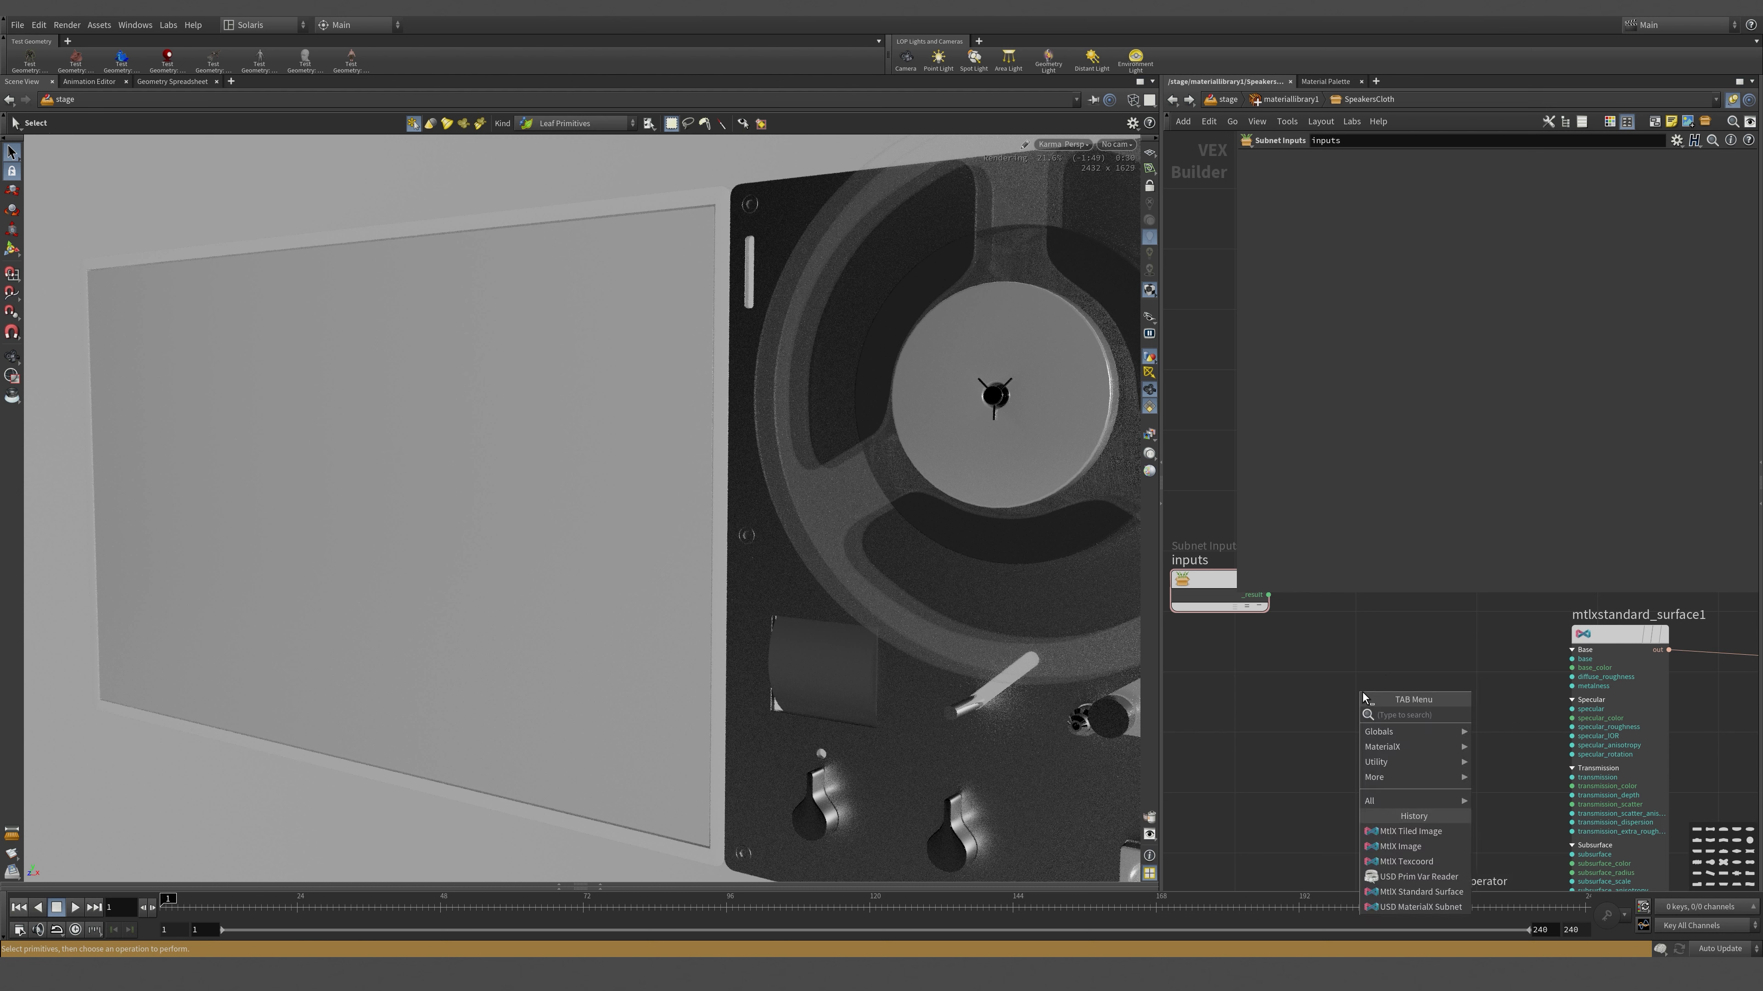
pyautogui.write('ti')
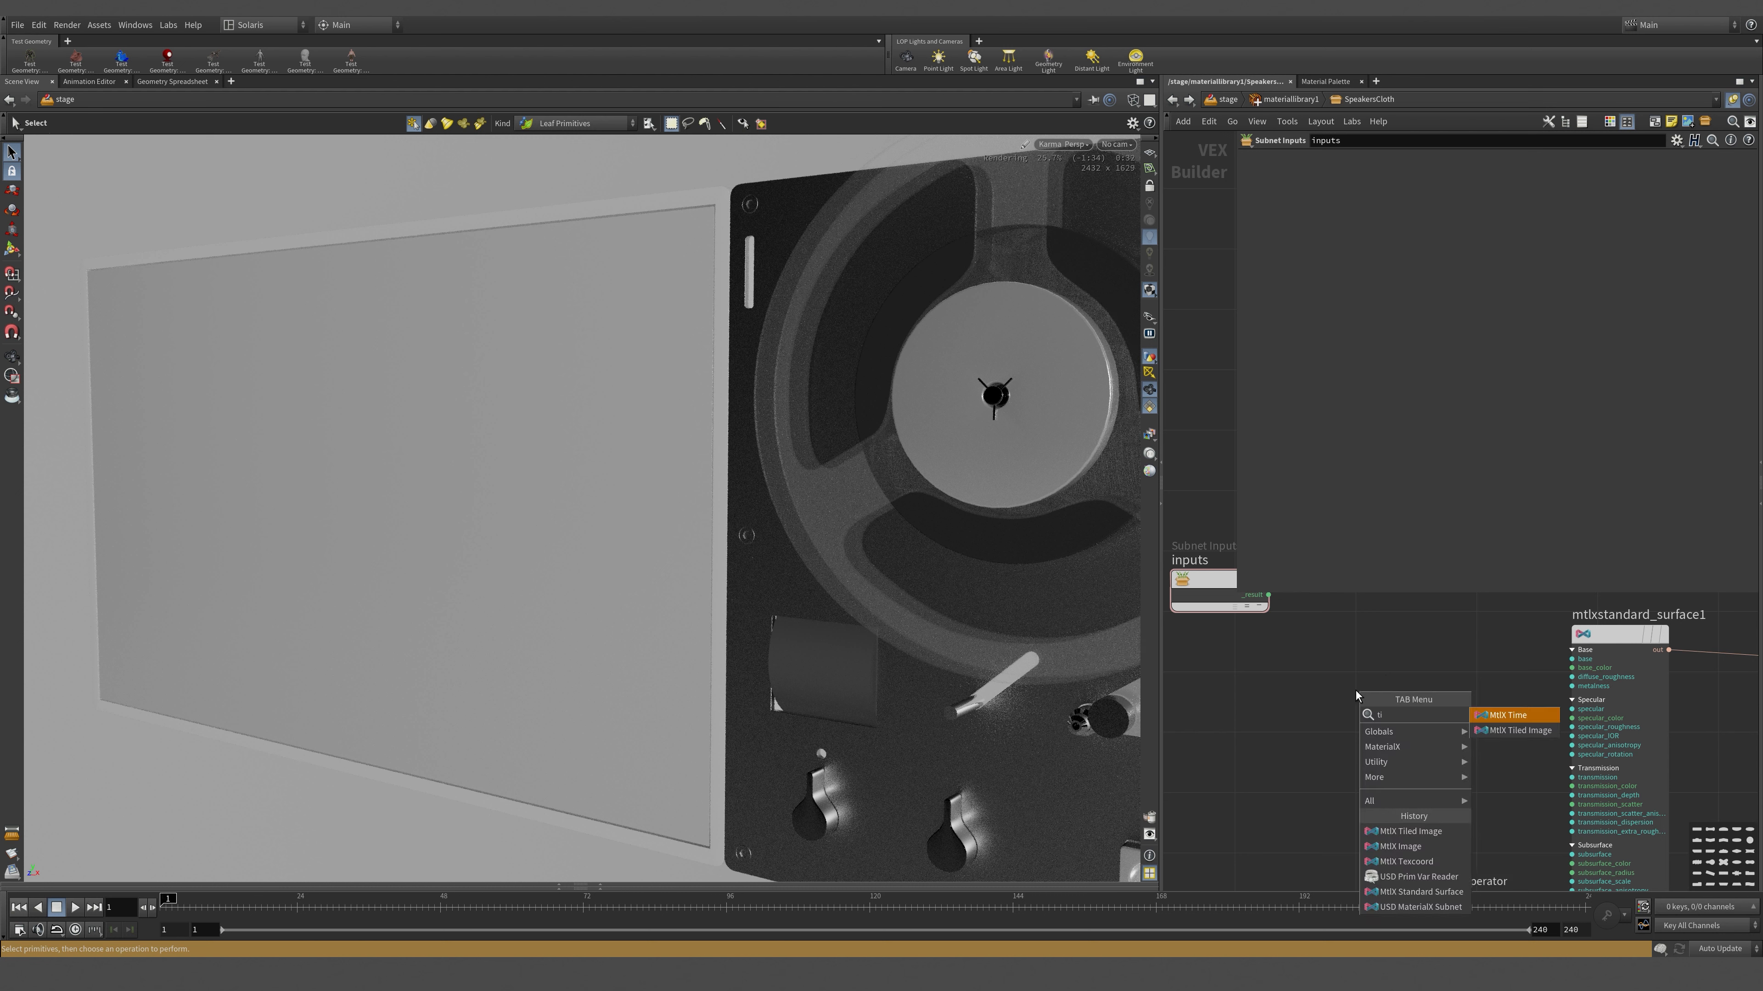
pyautogui.click(1517, 731)
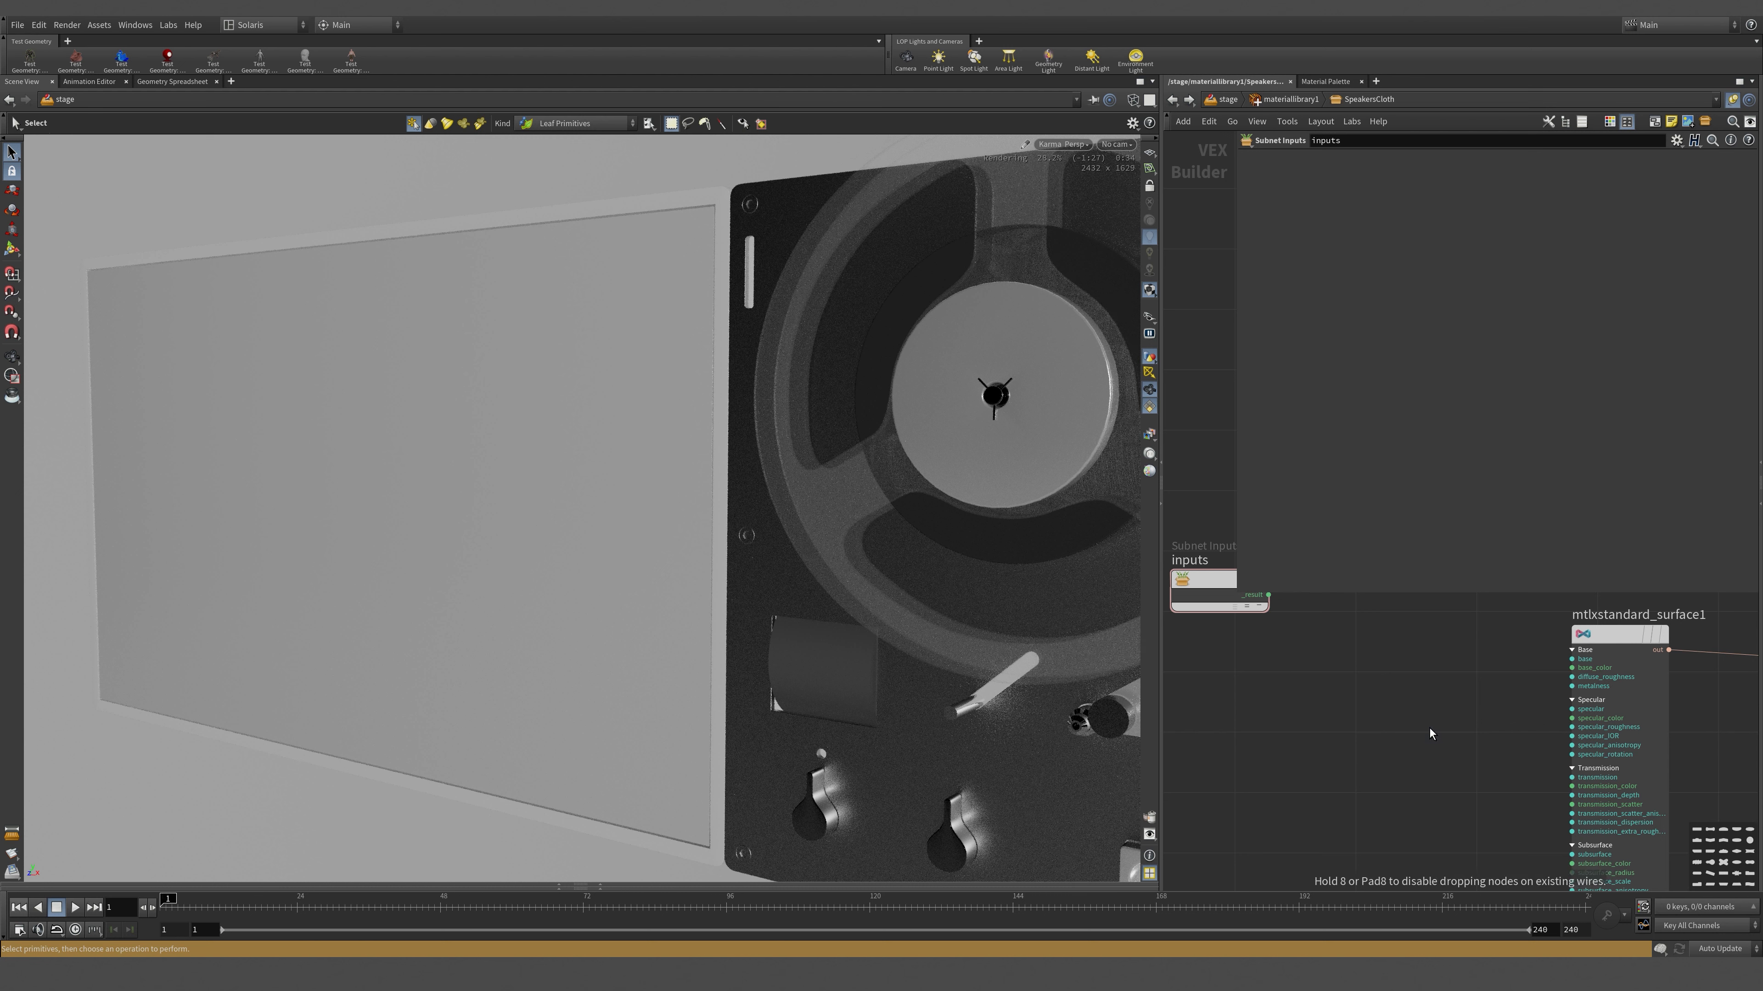
pyautogui.click(1455, 724)
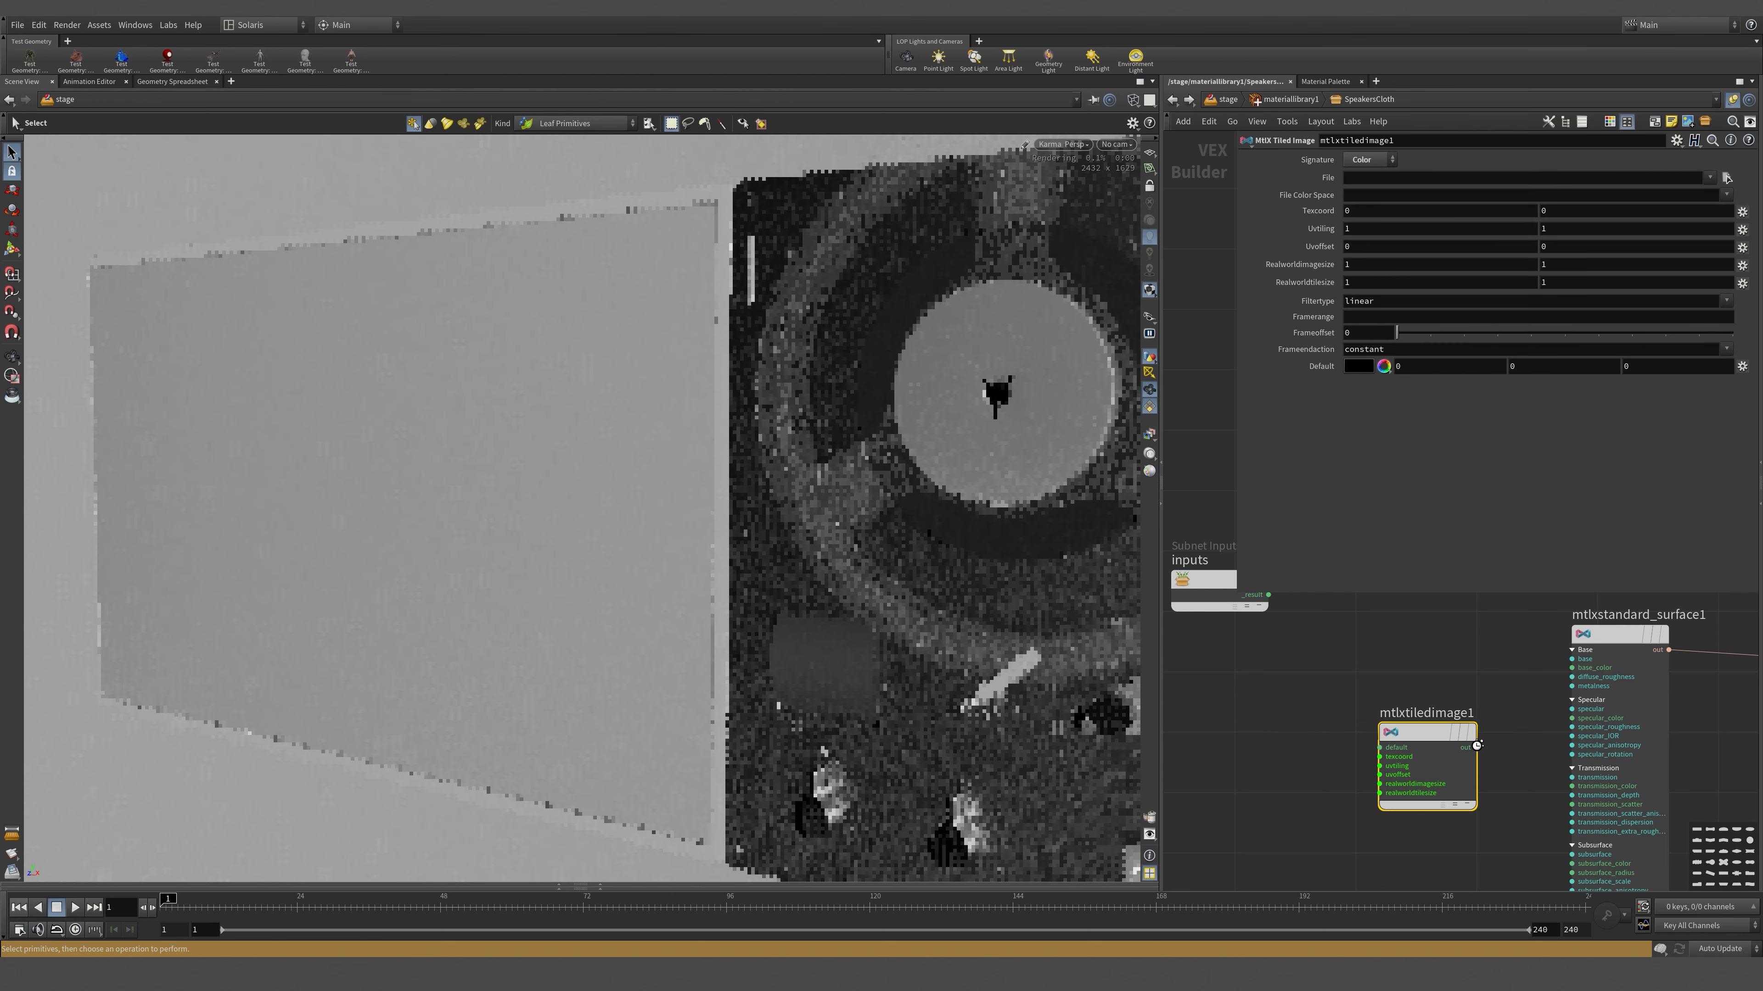
# - Wire the tiled image into the standard surface's base_color and load 10_ao.png from the SpeakerCloth folder as its file
pyautogui.moveTo(1504, 695); pyautogui.dragTo(1566, 664)
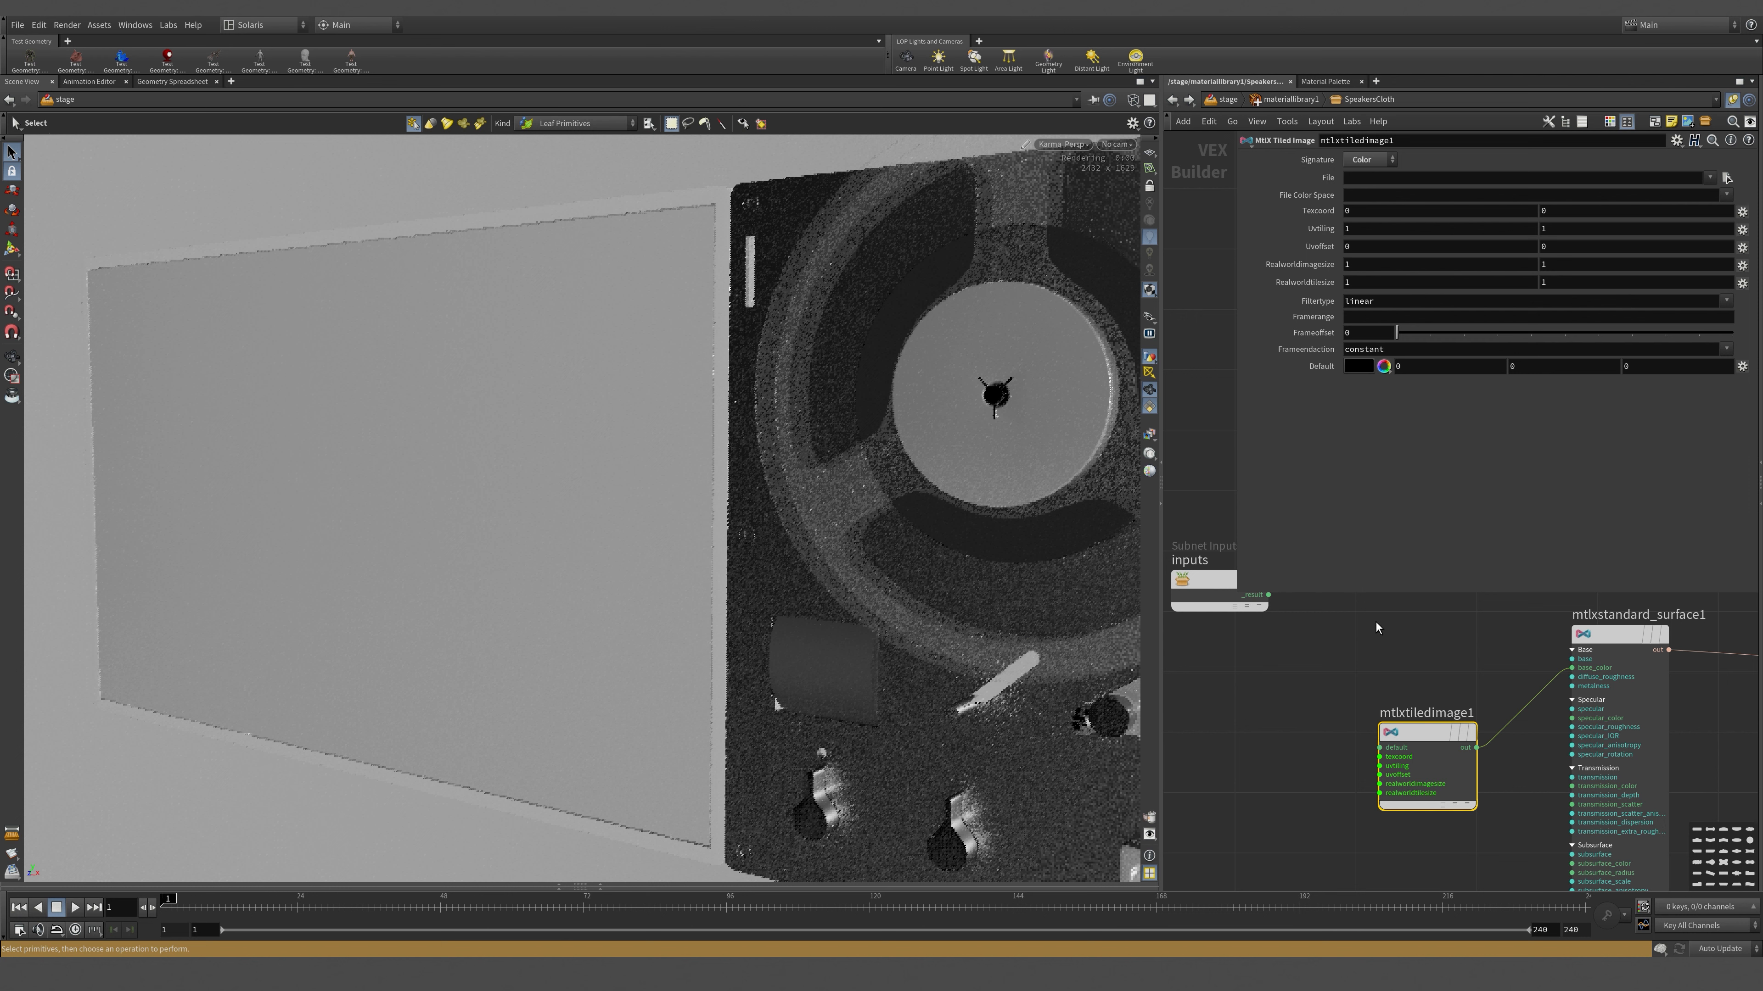
pyautogui.click(1726, 178)
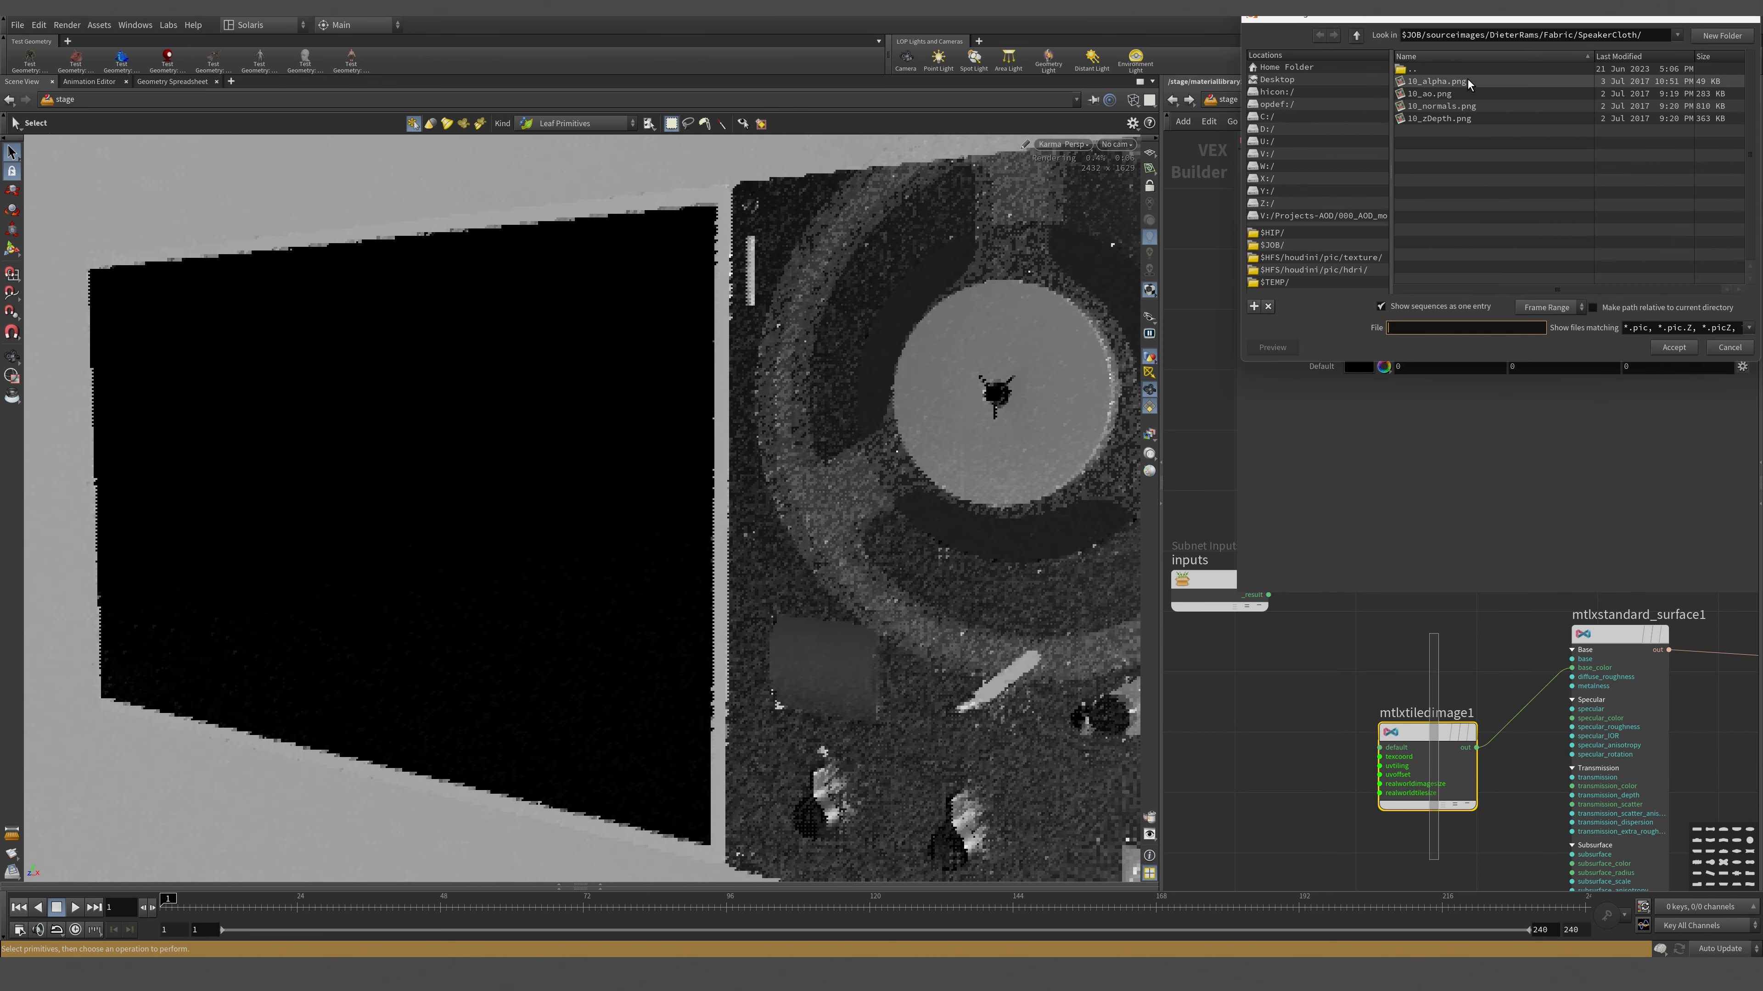
pyautogui.click(1464, 93)
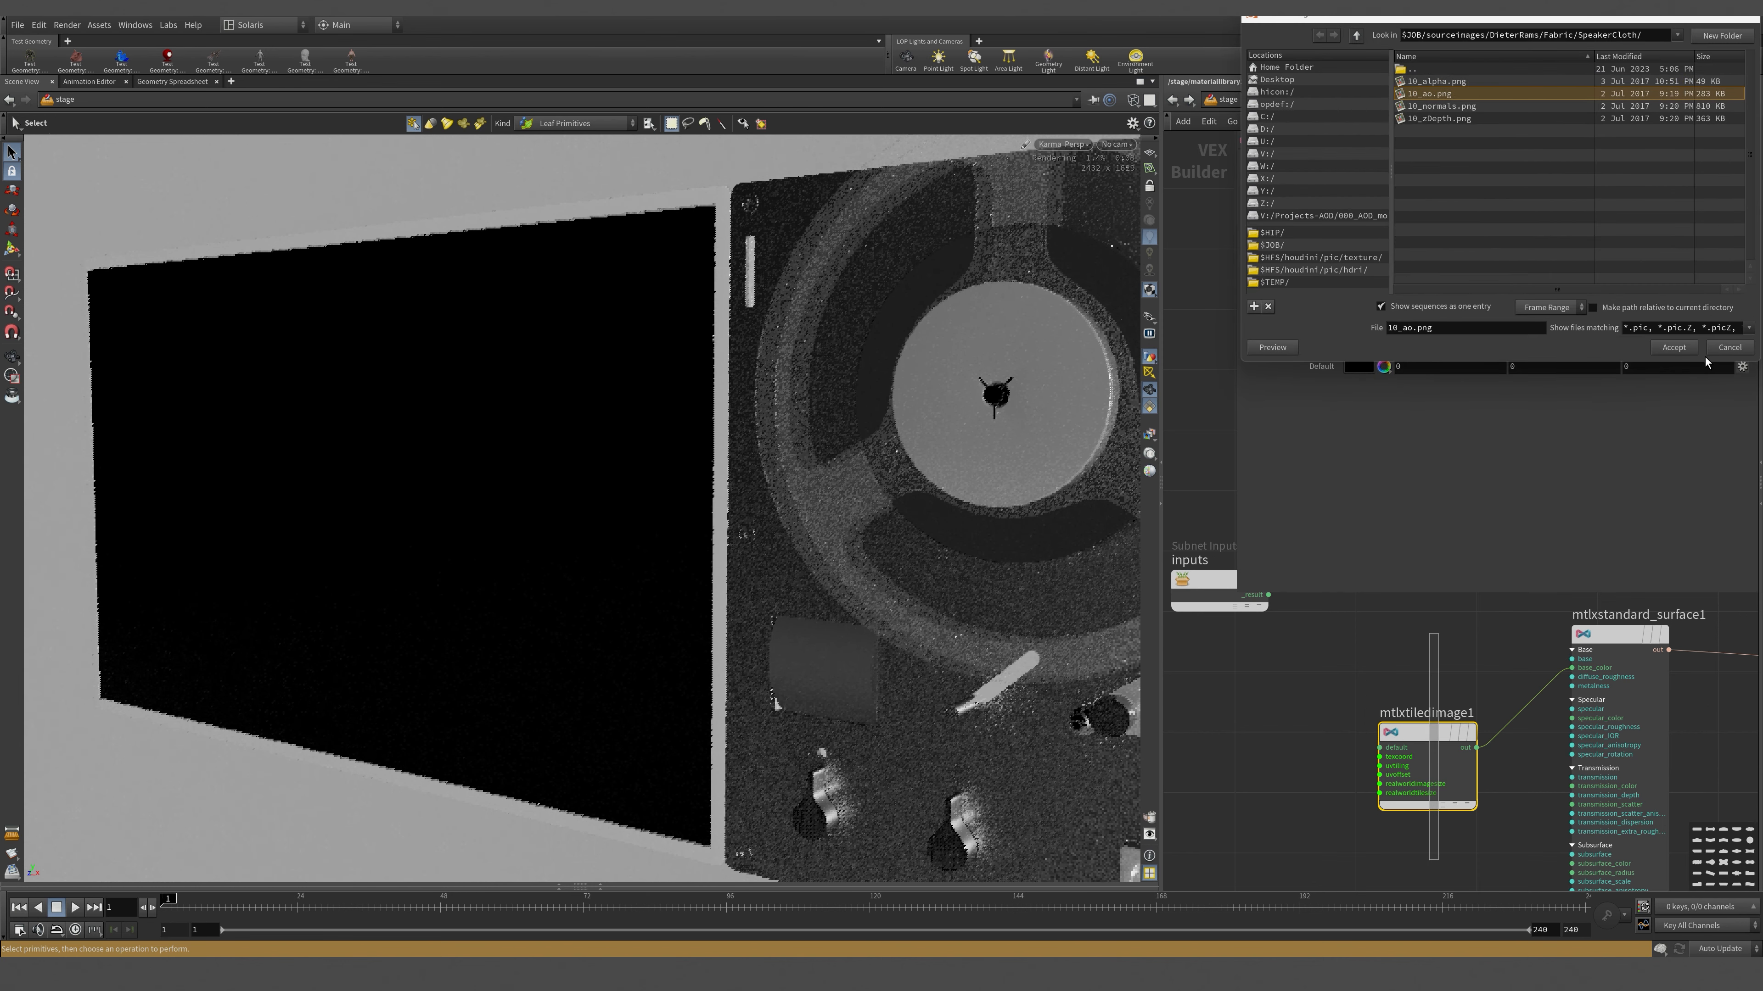
pyautogui.click(1675, 348)
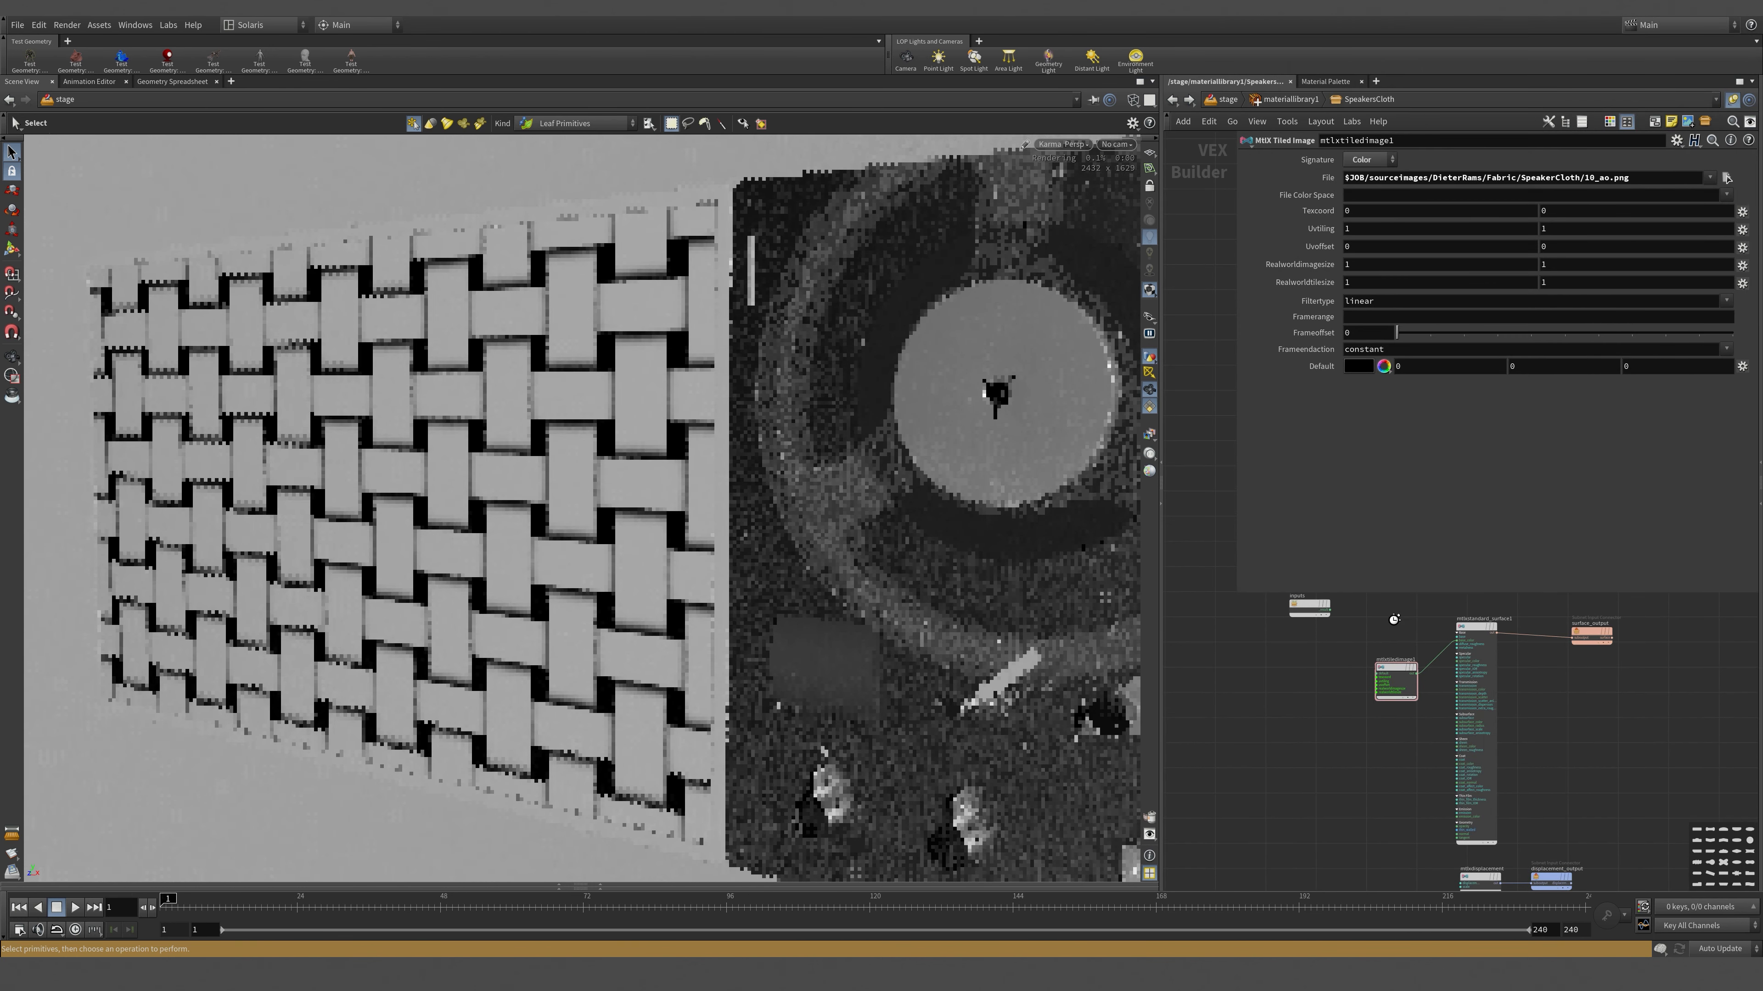
# - Set the tiled image's UV tiling to 10 by 10
pyautogui.click(1381, 231)
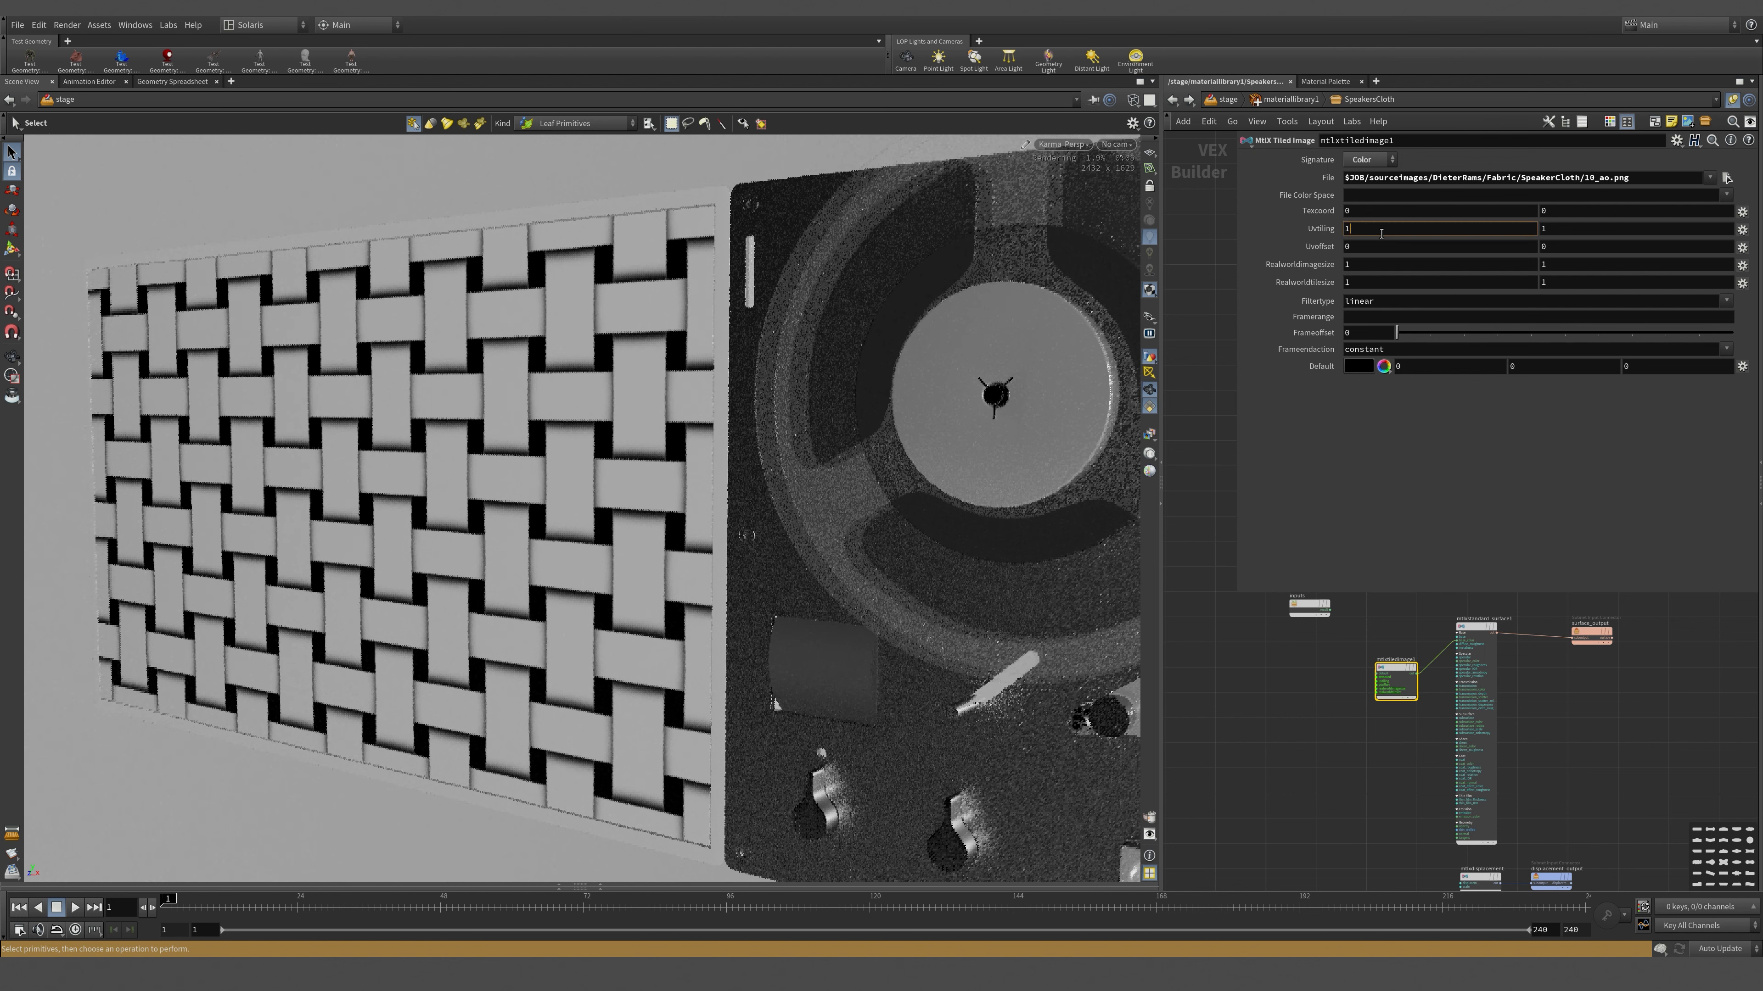
pyautogui.write('10')
pyautogui.press('Tab')
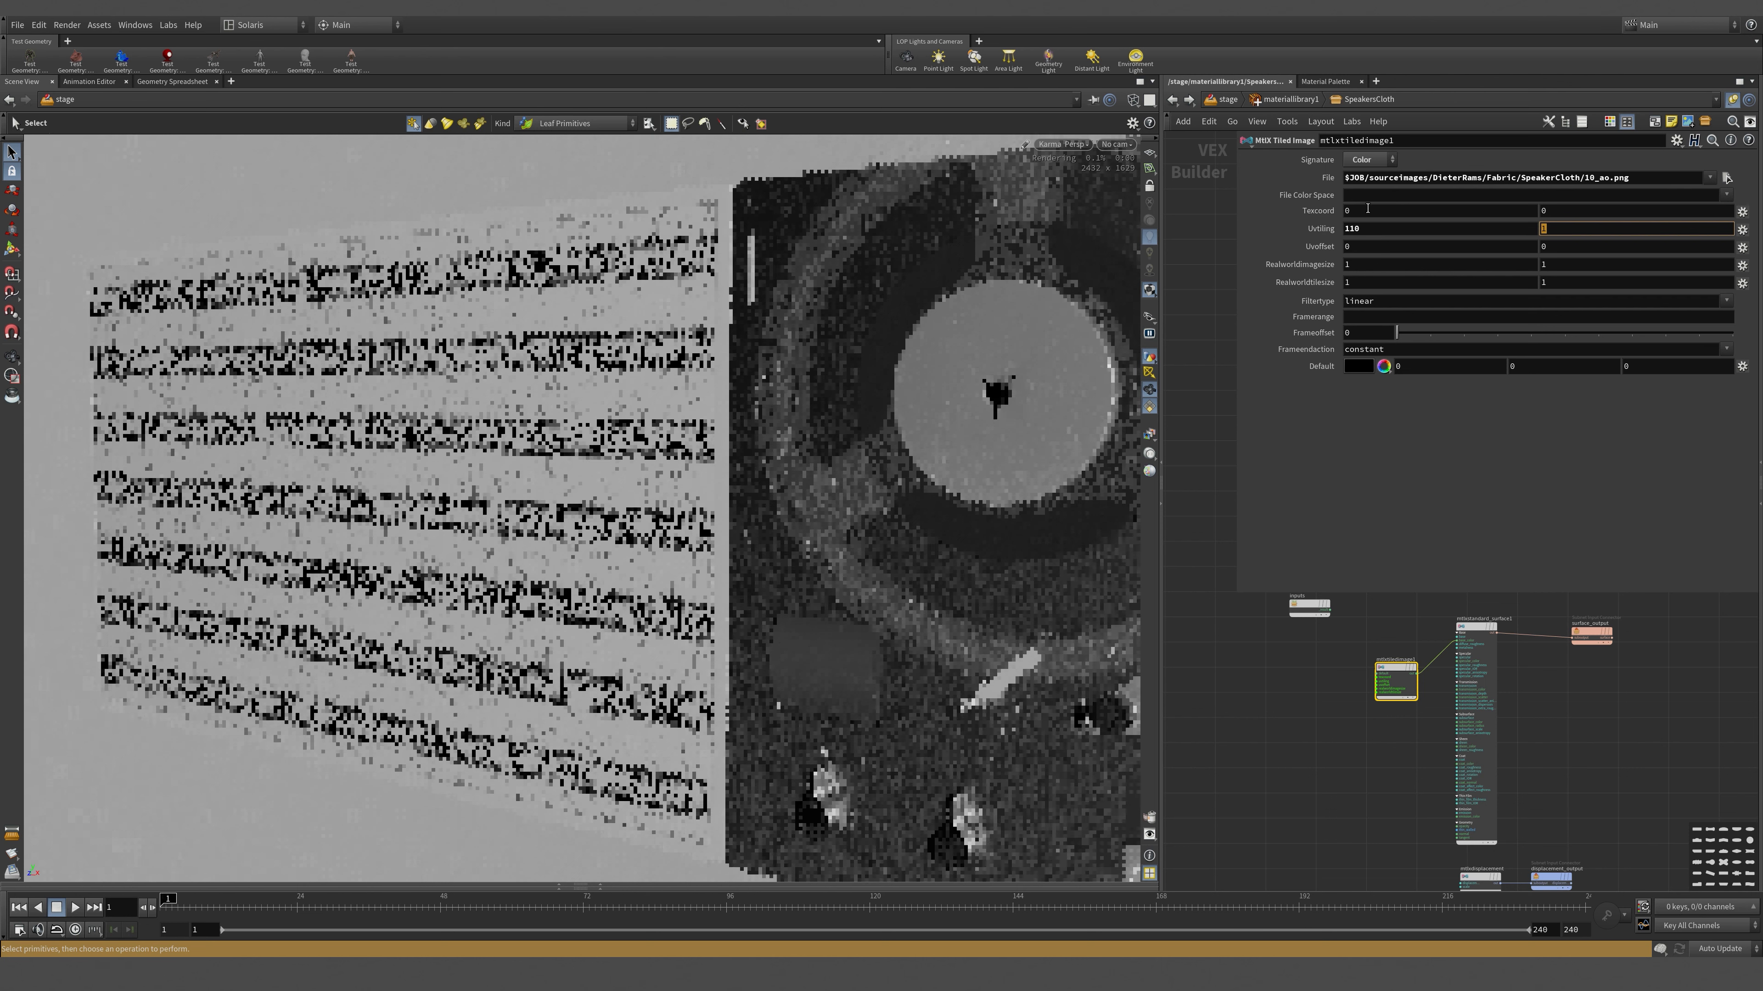
pyautogui.moveTo(1398, 231); pyautogui.dragTo(1194, 230)
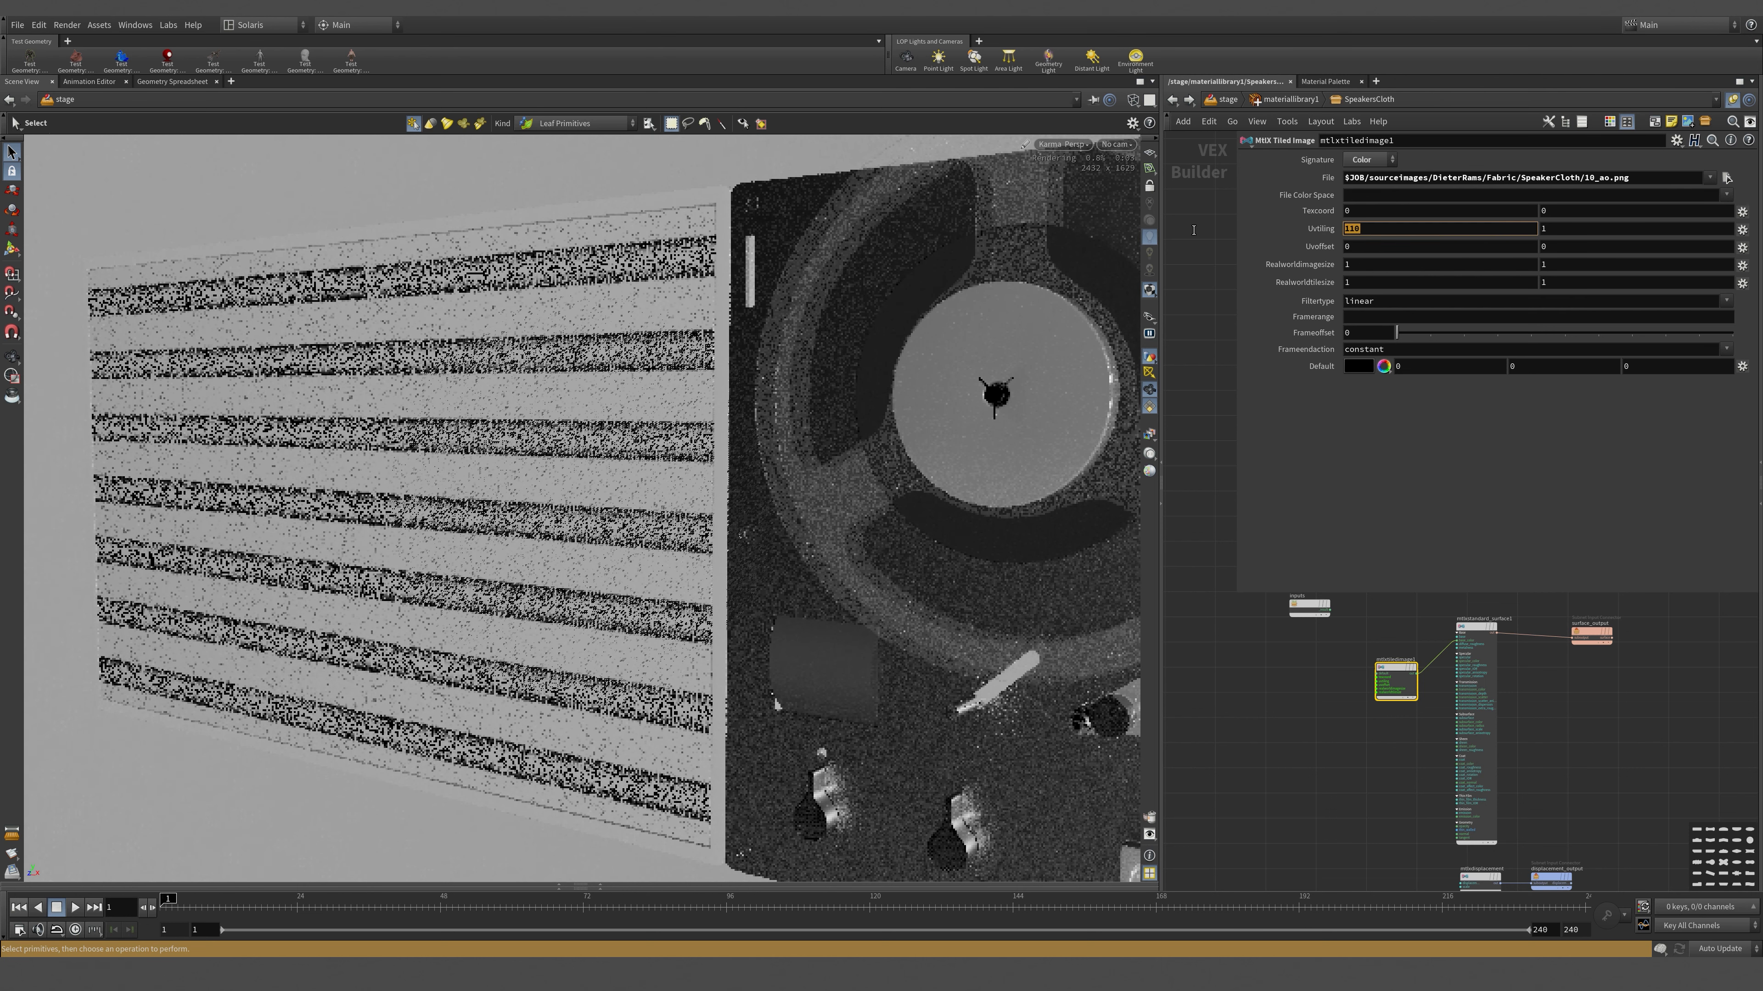
pyautogui.write('10')
pyautogui.press('Tab')
pyautogui.write('10')
pyautogui.press('Tab')
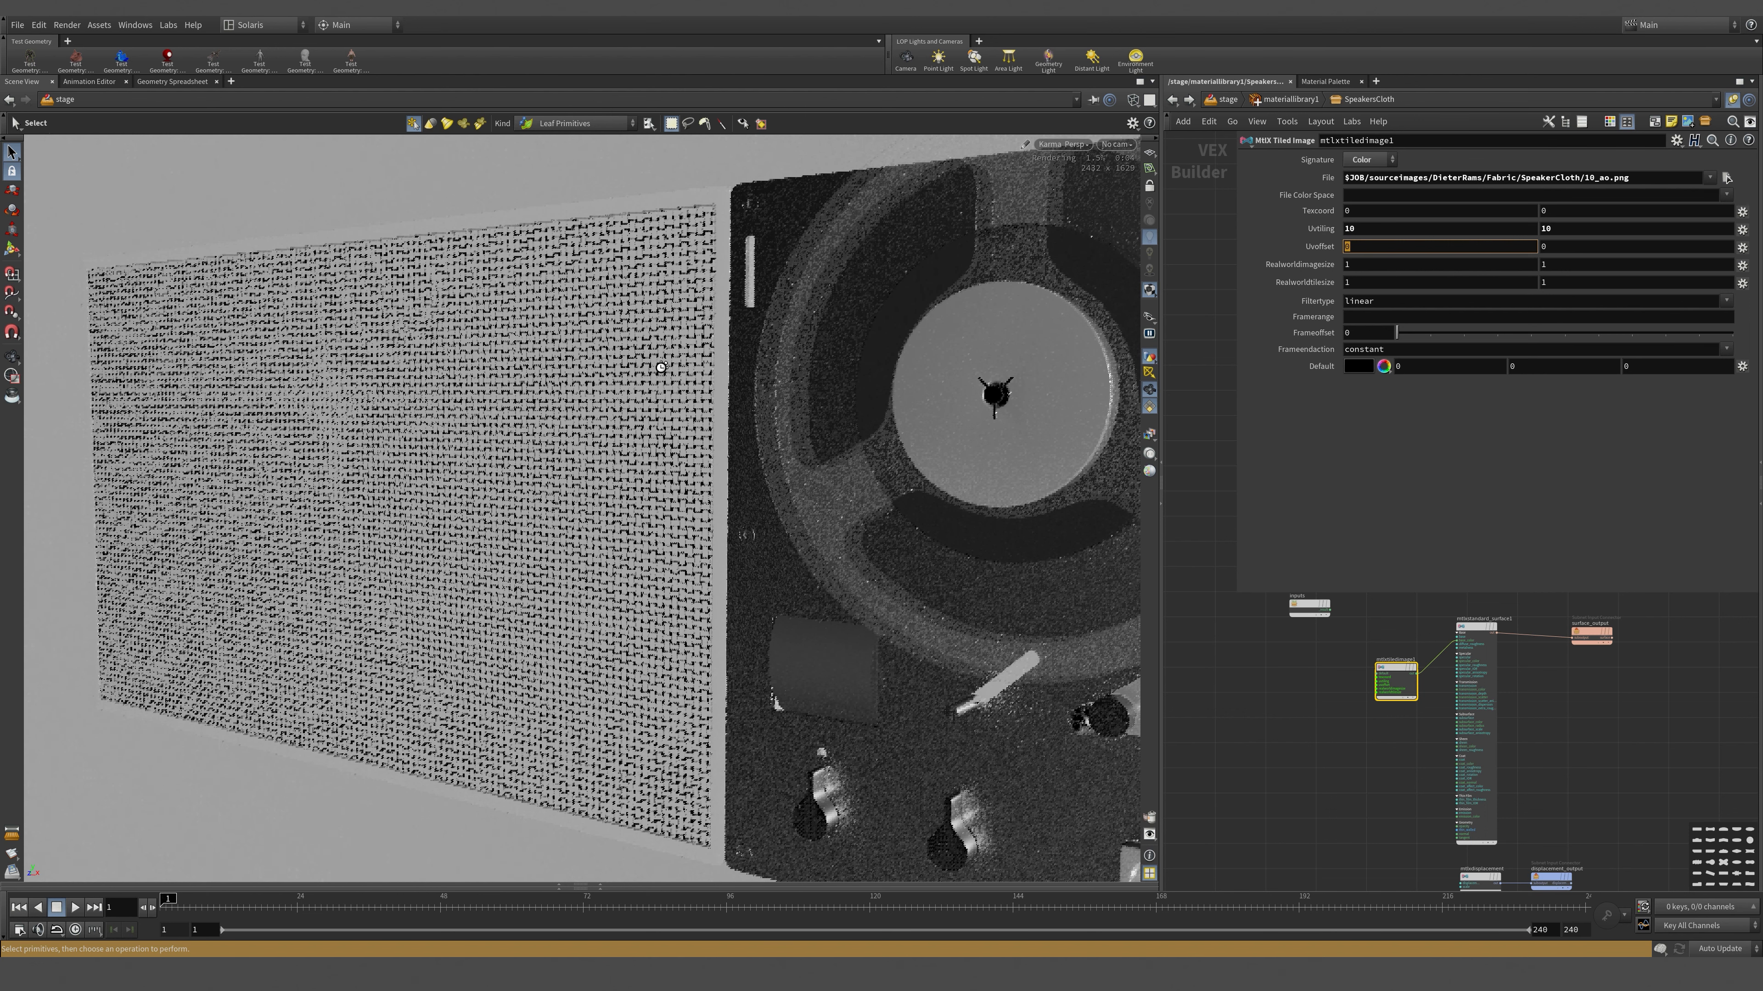
# - Set the tiled image's UV tiling to 20 by 20
pyautogui.click(1362, 229)
pyautogui.write('20')
pyautogui.press('Tab')
pyautogui.write('20')
pyautogui.press('Tab')
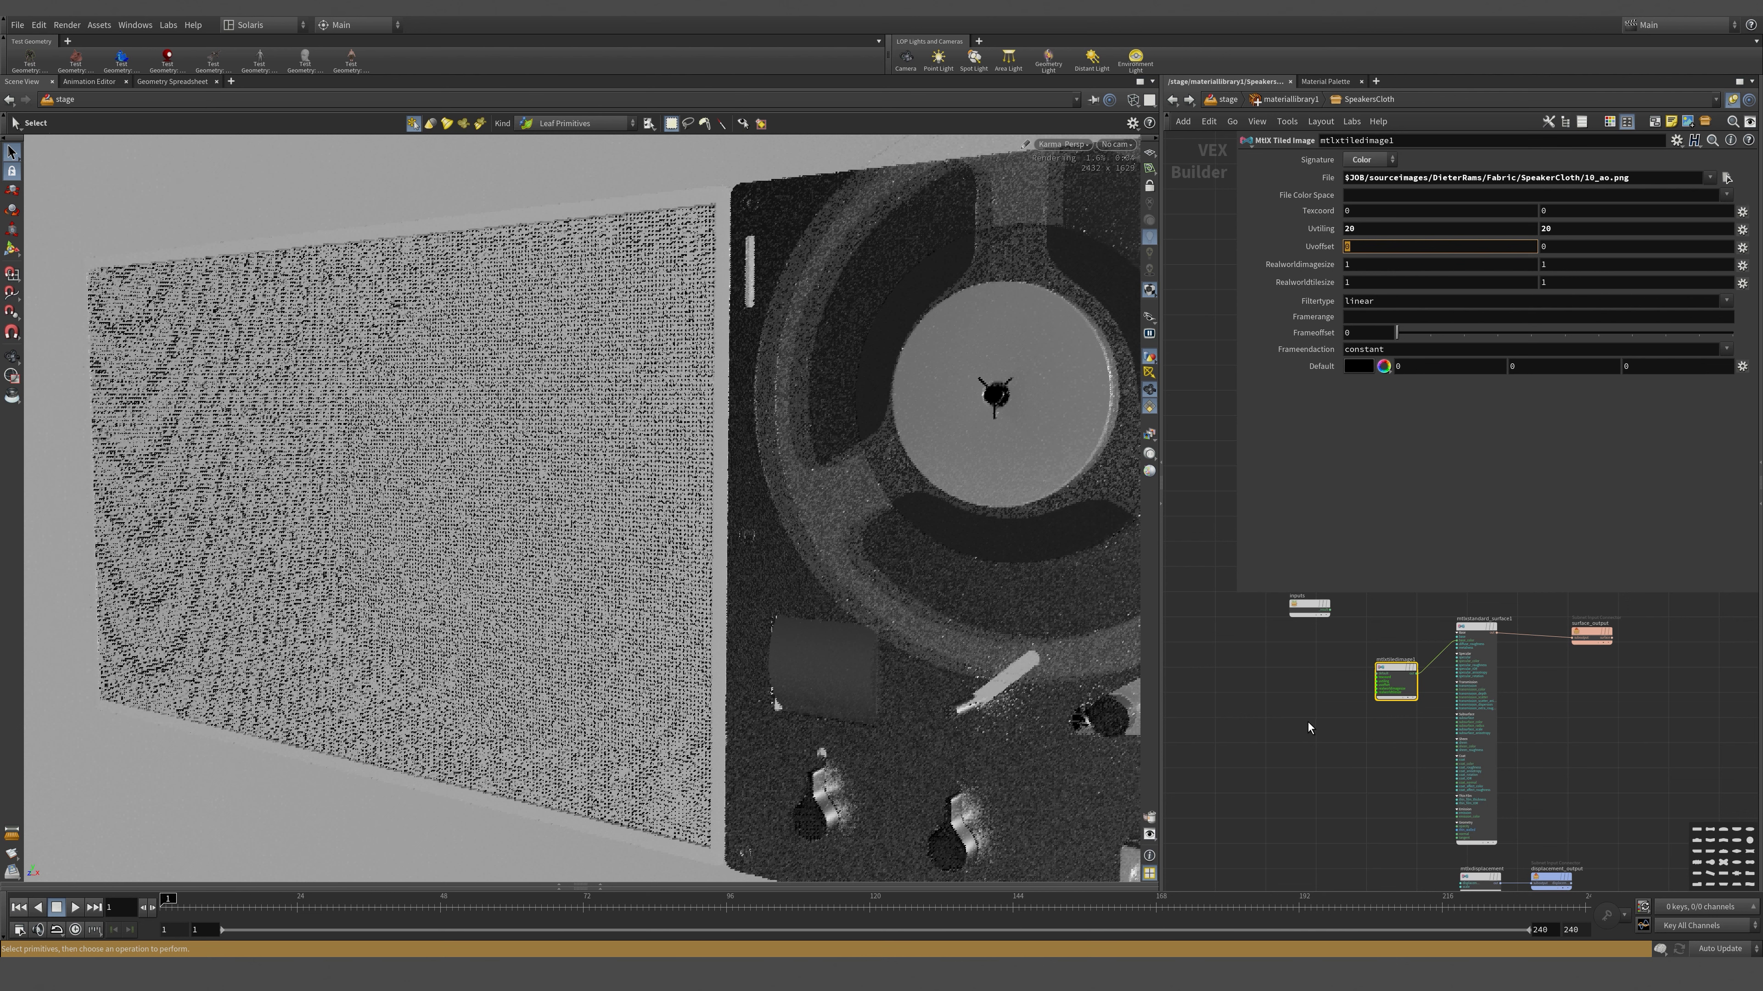
# - Duplicate the tiled image node below the original and load 10_normals.png as the copy's file
pyautogui.moveTo(1620, 733); pyautogui.dragTo(1641, 704, button='middle')
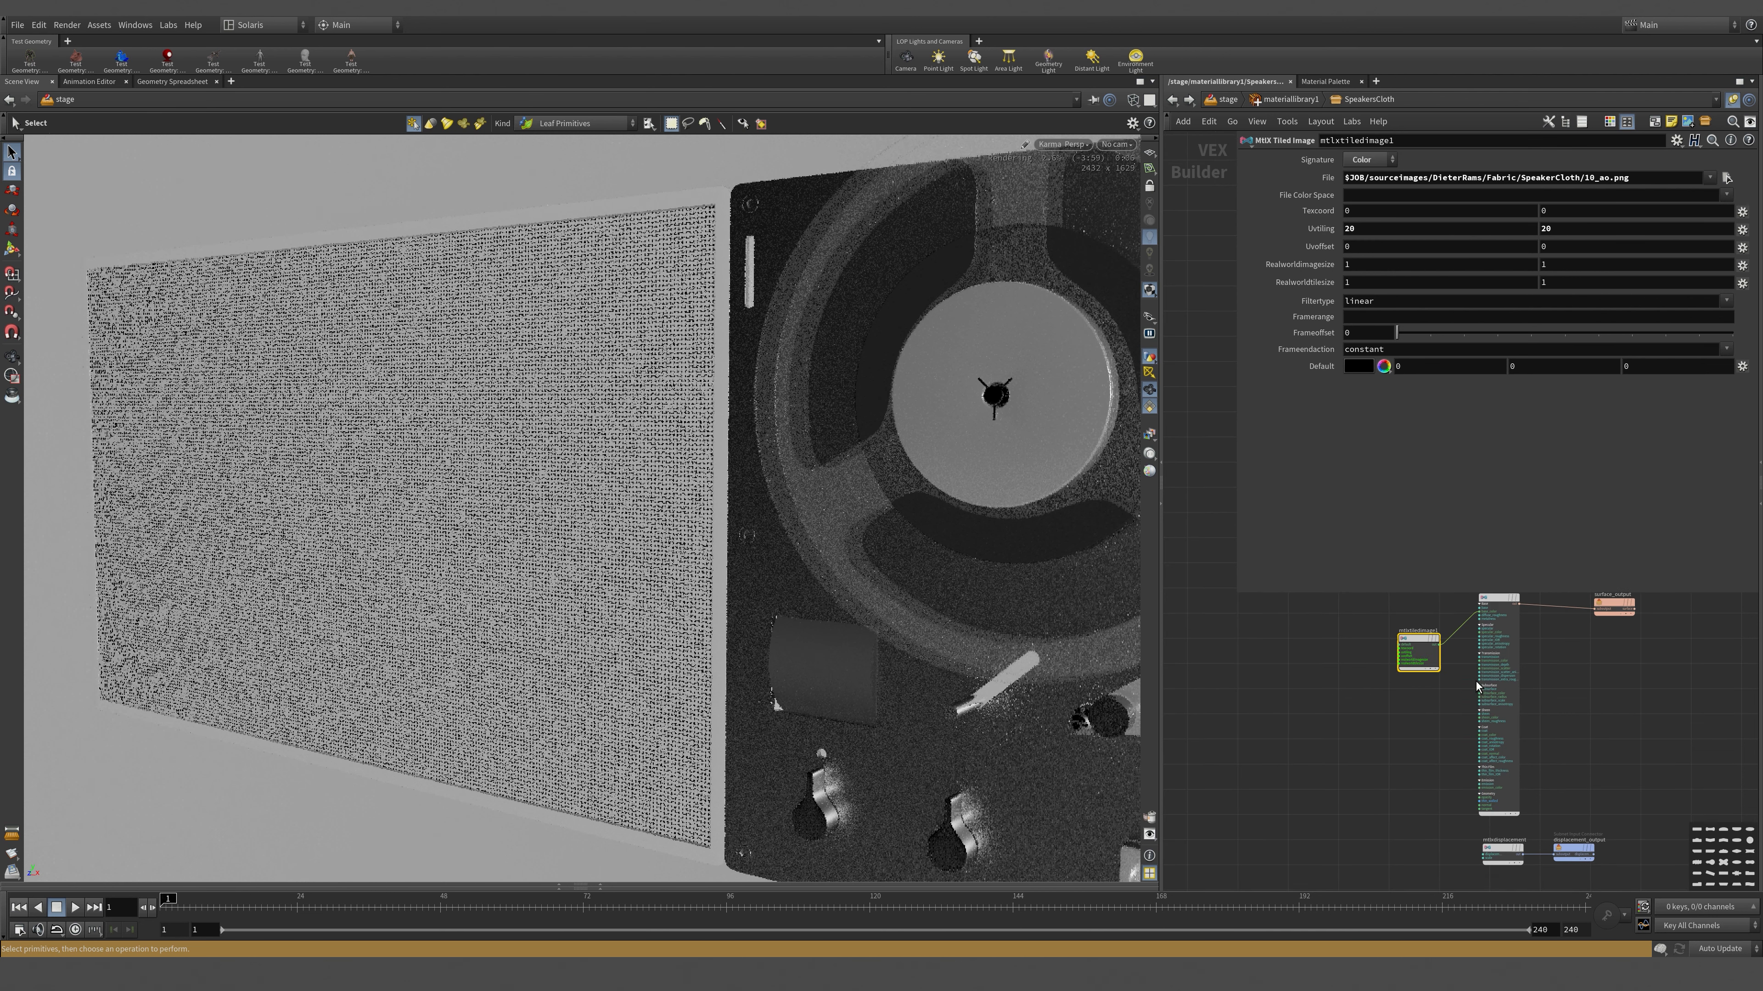
pyautogui.moveTo(1427, 639); pyautogui.dragTo(1334, 753)
pyautogui.click(1727, 178)
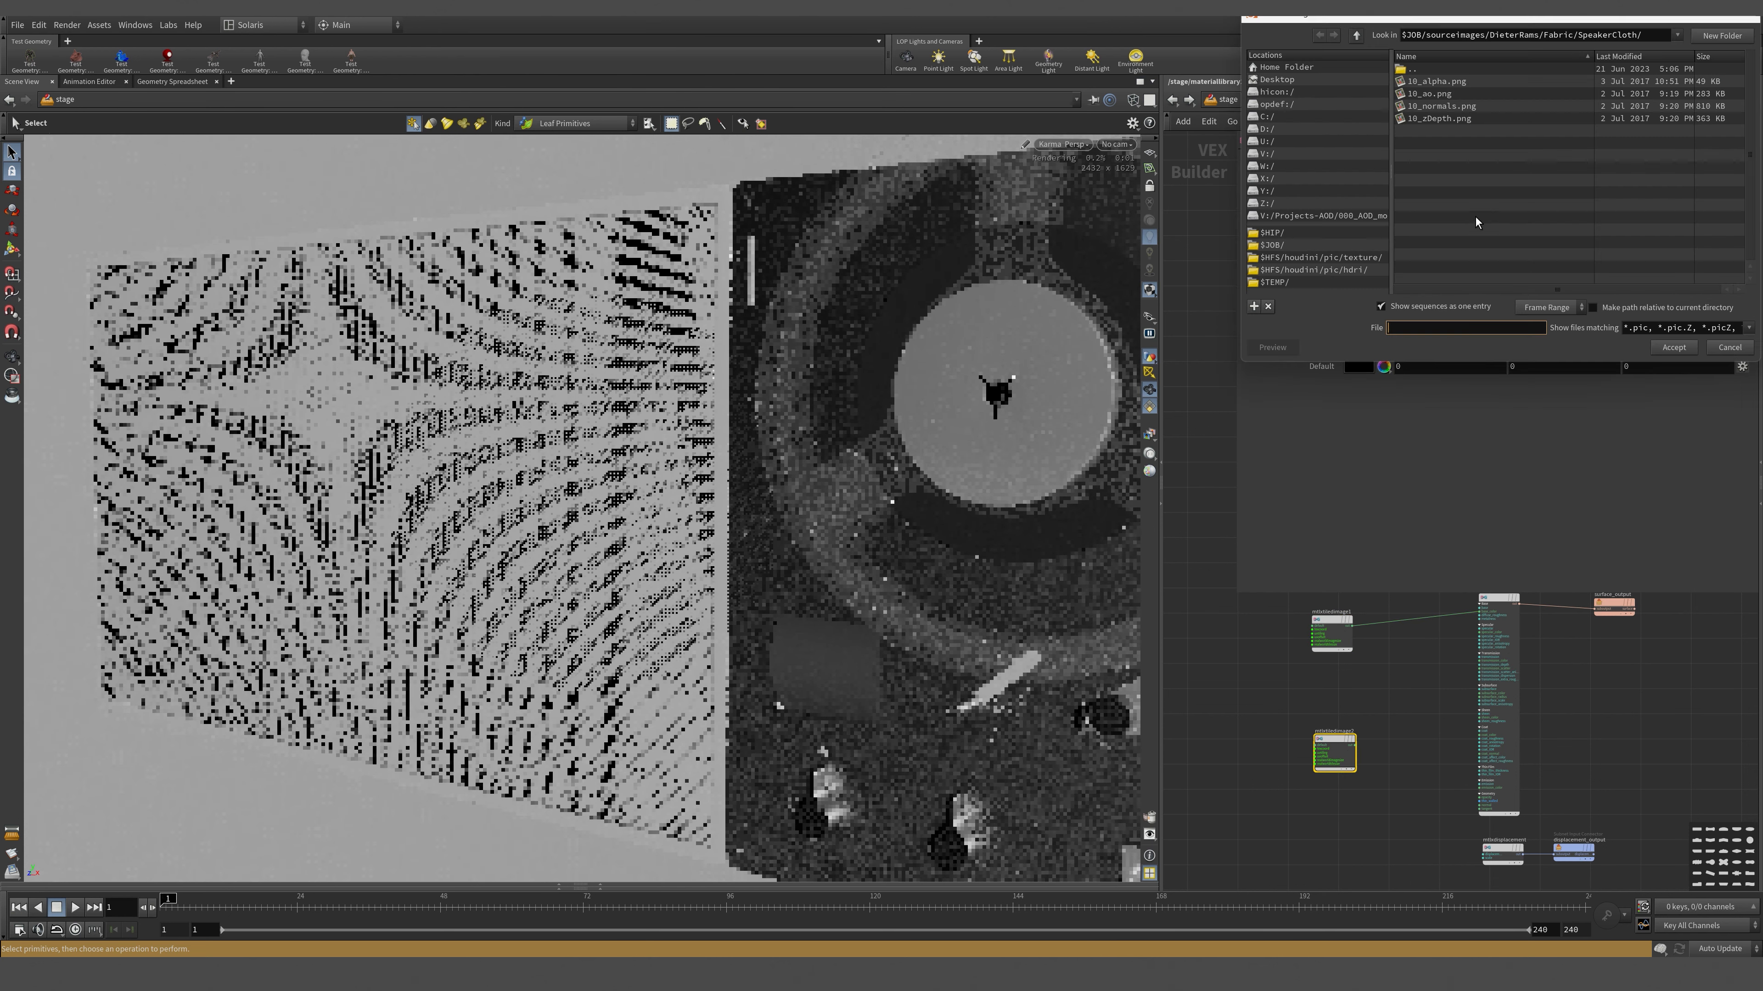
pyautogui.click(1444, 106)
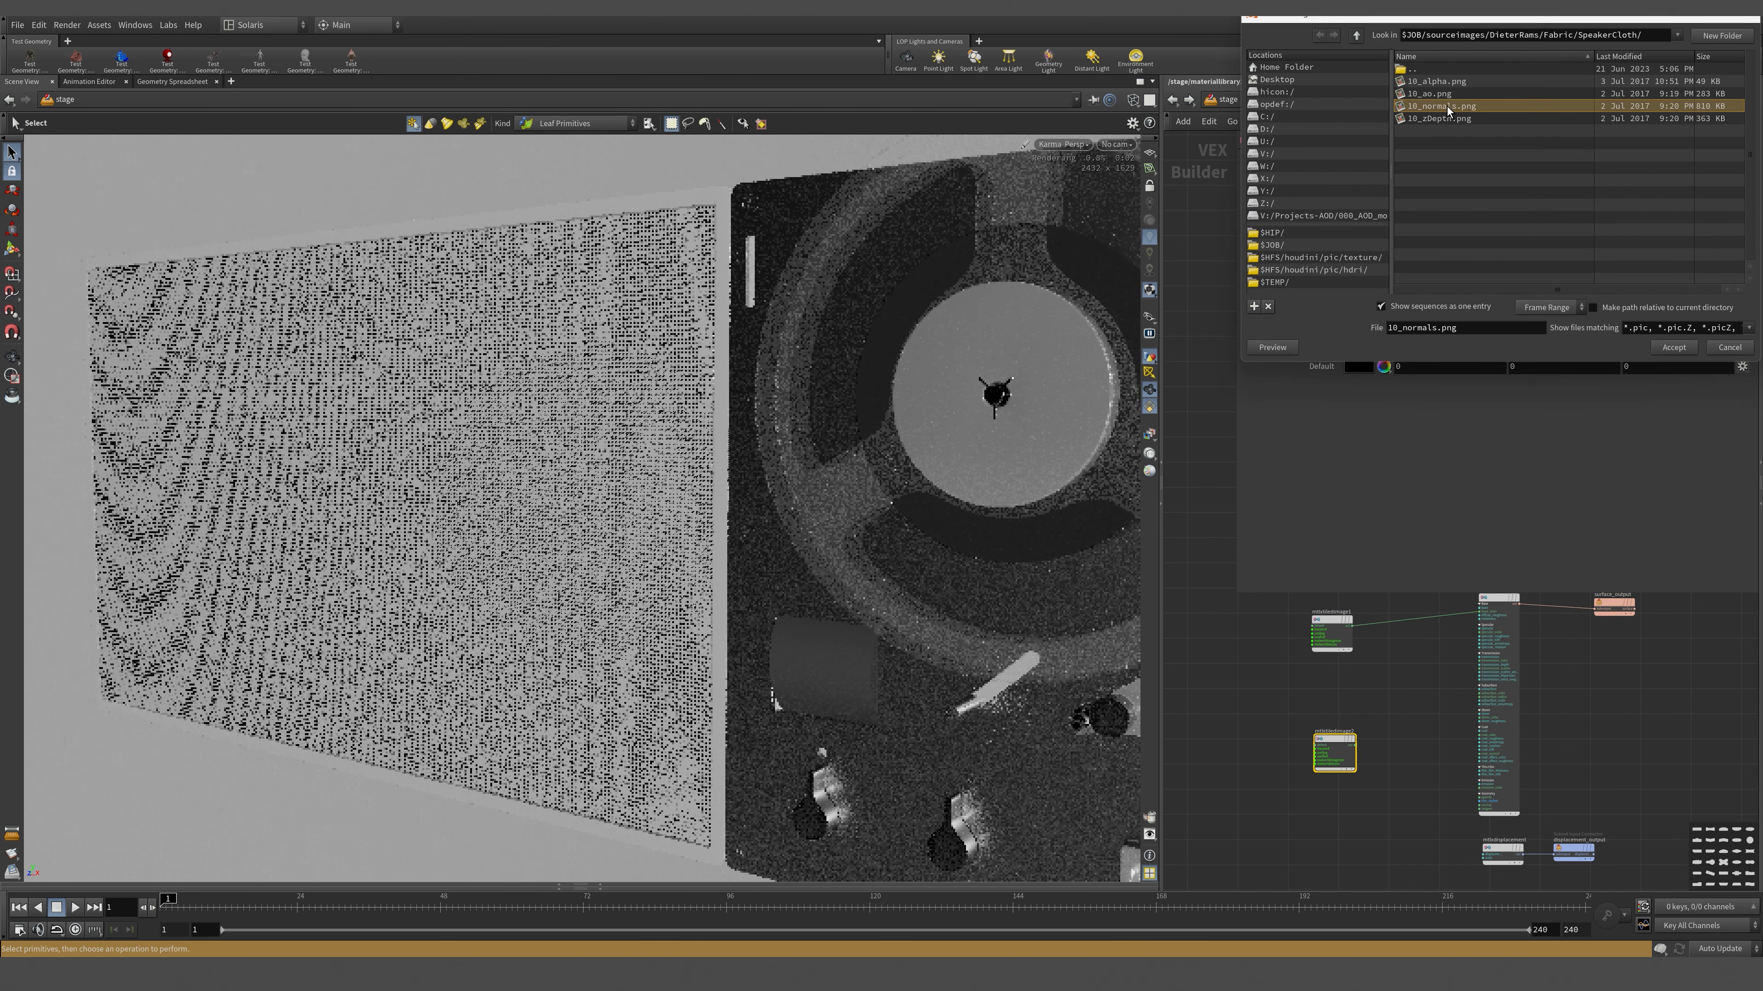
pyautogui.click(1680, 346)
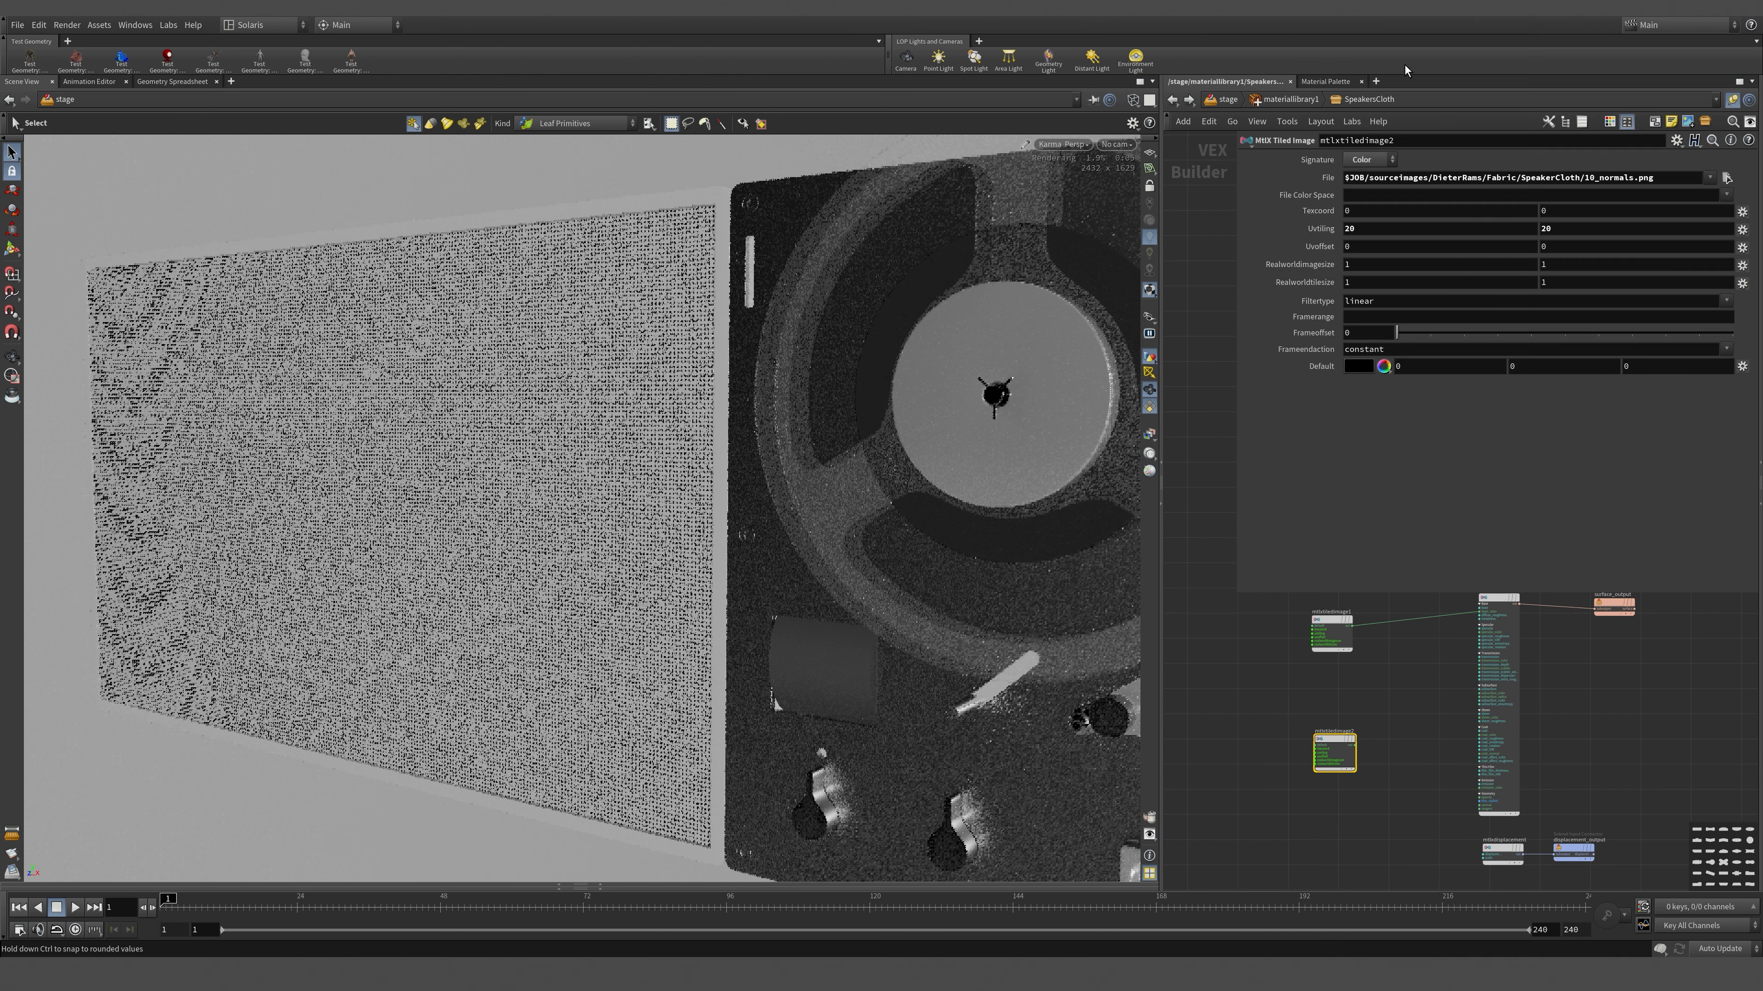
# - Duplicate the normals image node just below it and load 10_alpha.png as the new copy's file
pyautogui.moveTo(1348, 751)
pyautogui.mouseDown()
pyautogui.moveTo(1341, 719)
pyautogui.moveTo(1329, 764)
pyautogui.mouseUp()
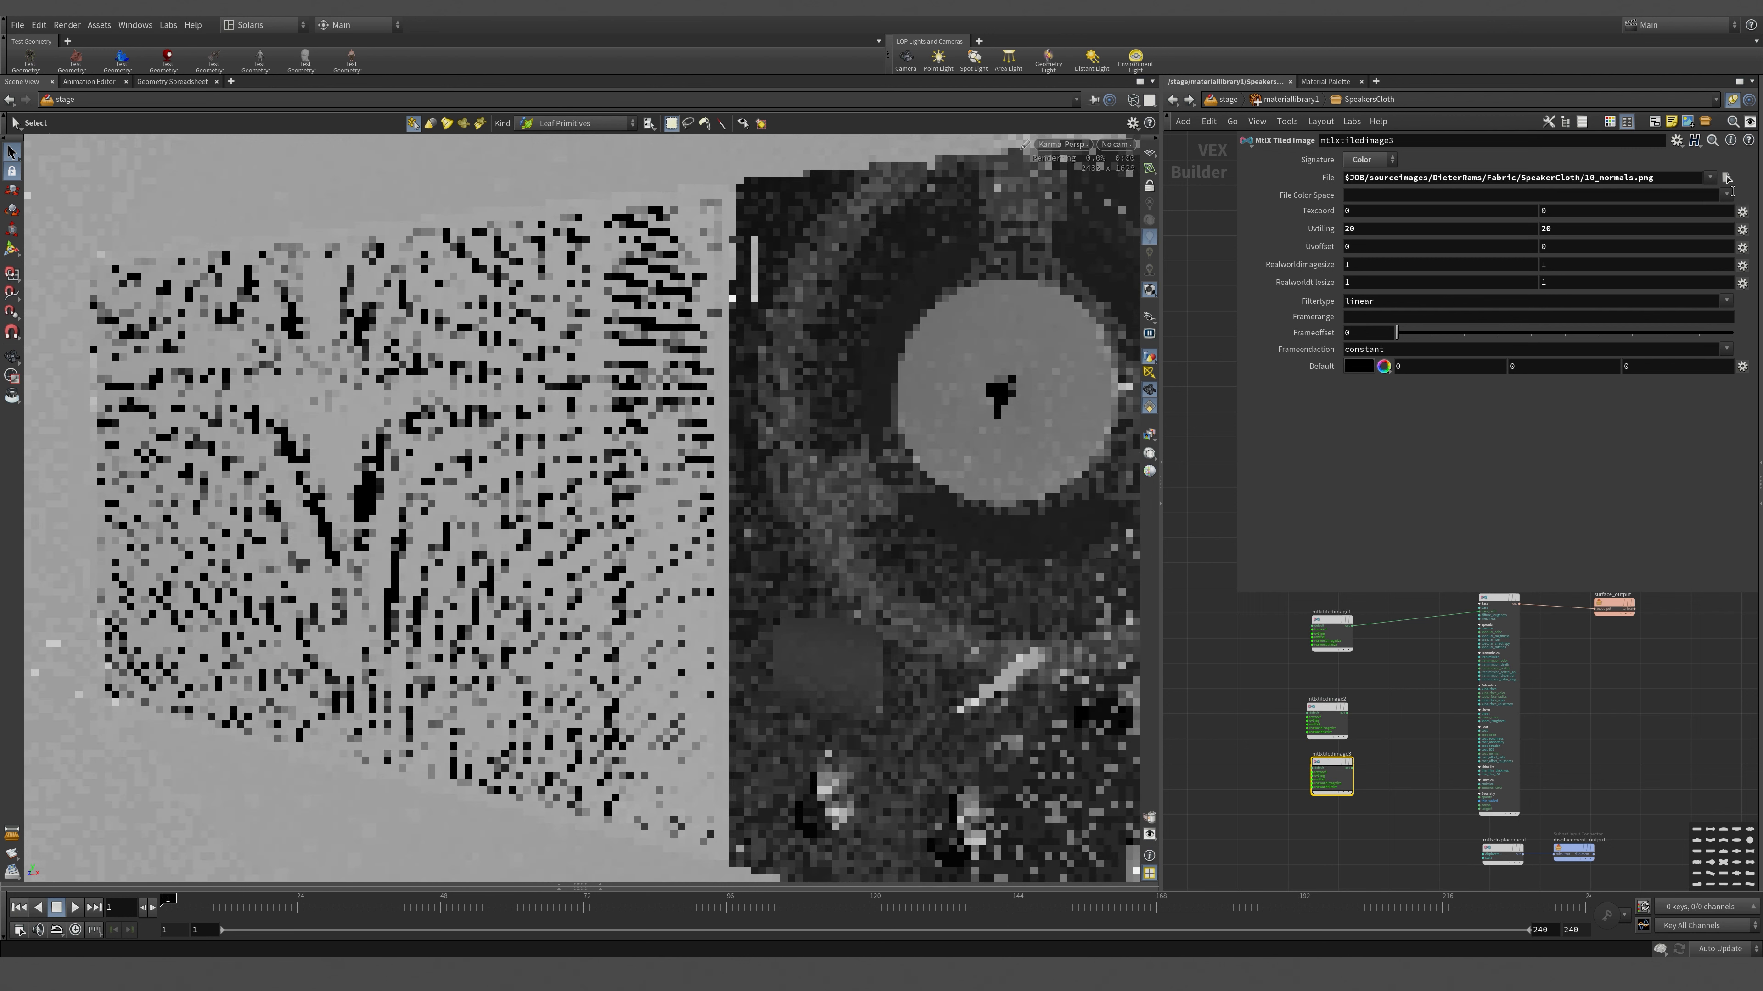
pyautogui.click(1726, 178)
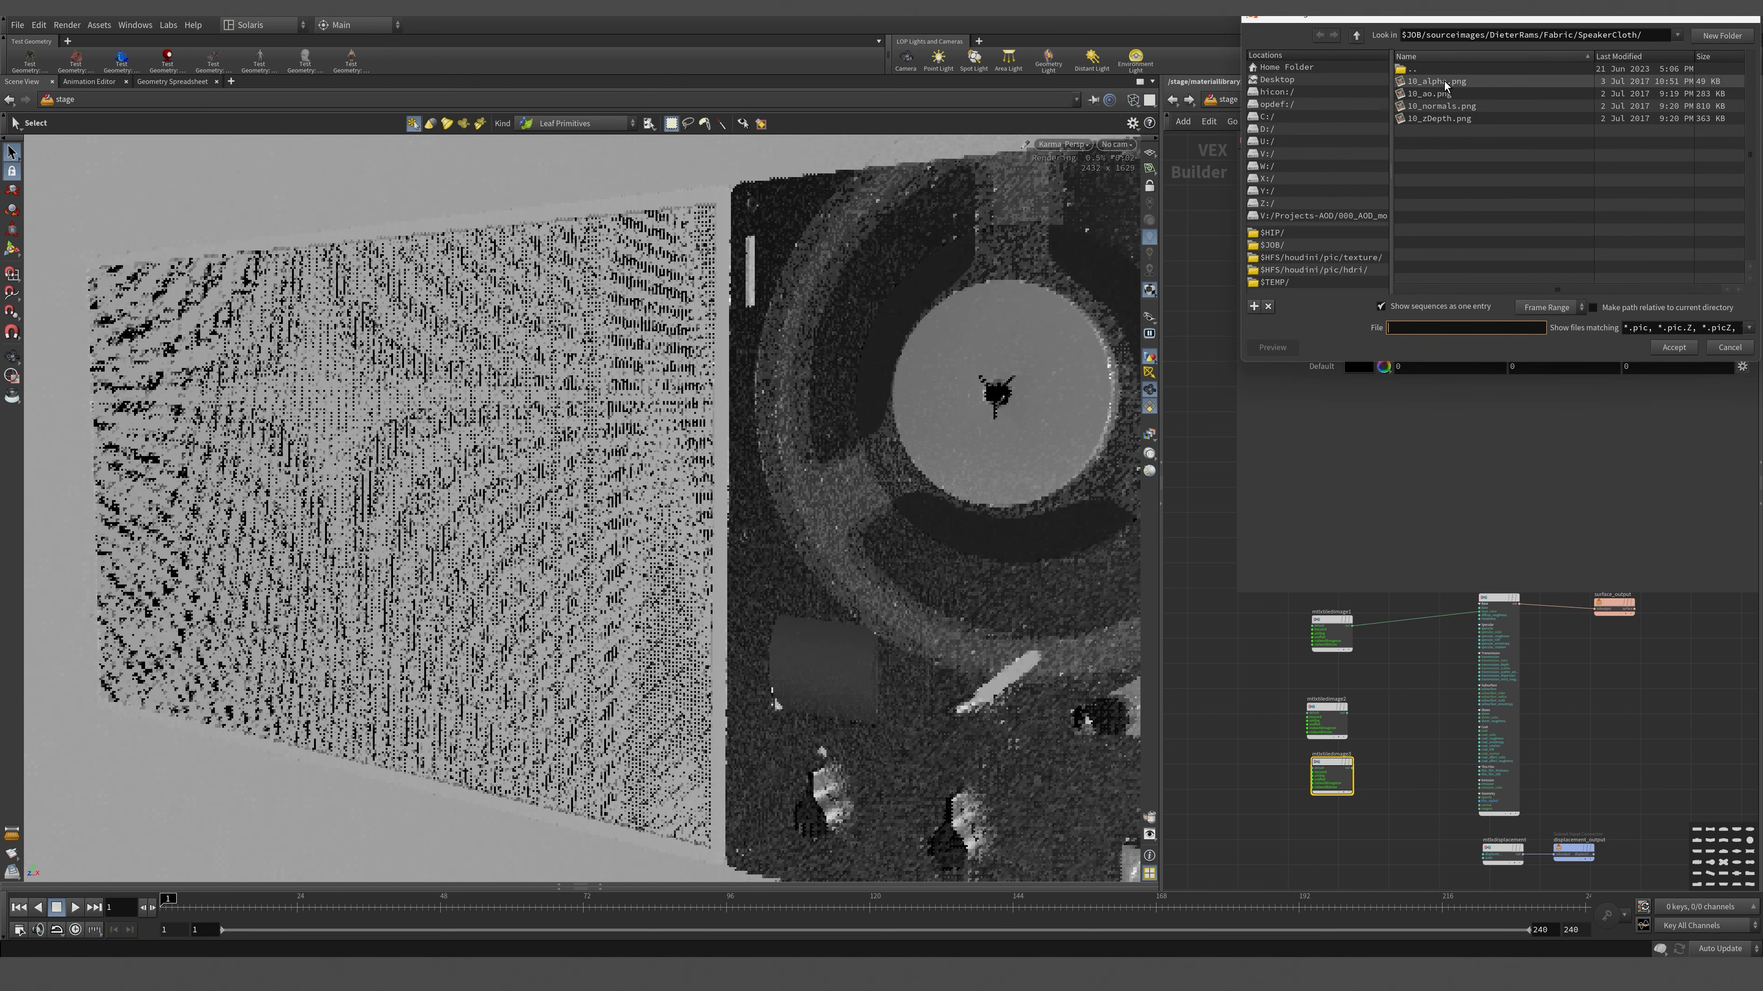
pyautogui.press('Return')
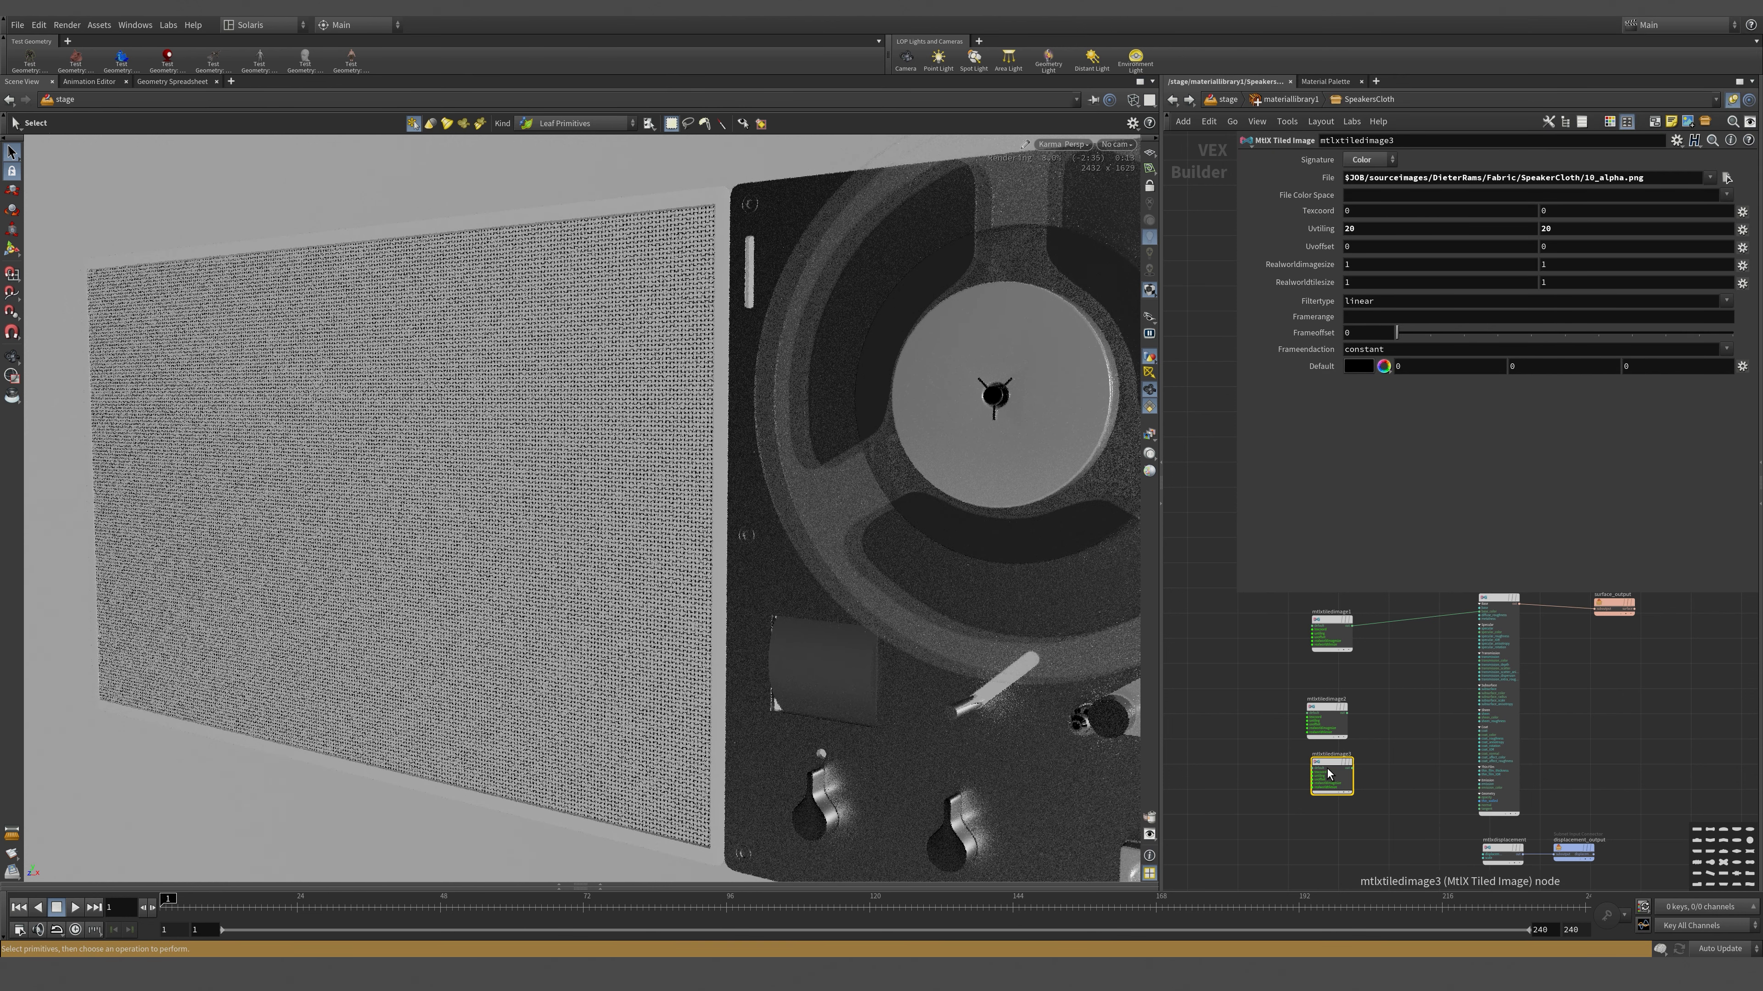
# - Select mtlxtiledimage2 and switch the perspective viewport's renderer to Houdini GL
pyautogui.click(1331, 730)
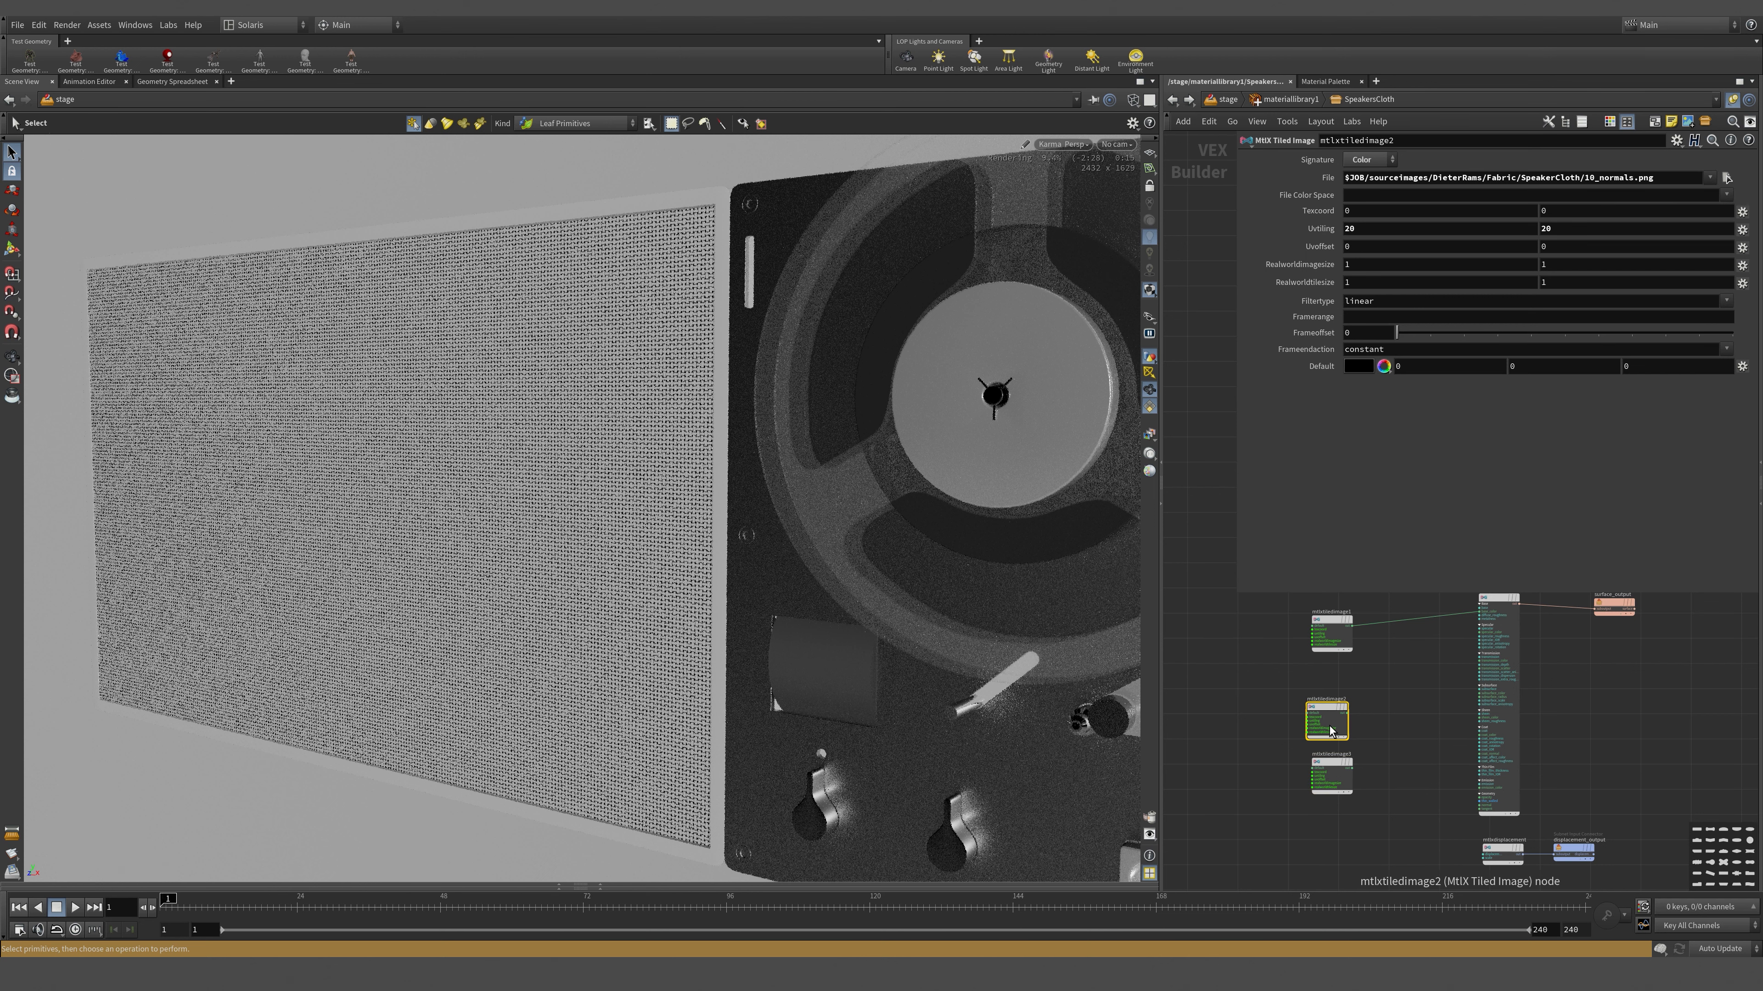
pyautogui.scroll(4, 1355, 719)
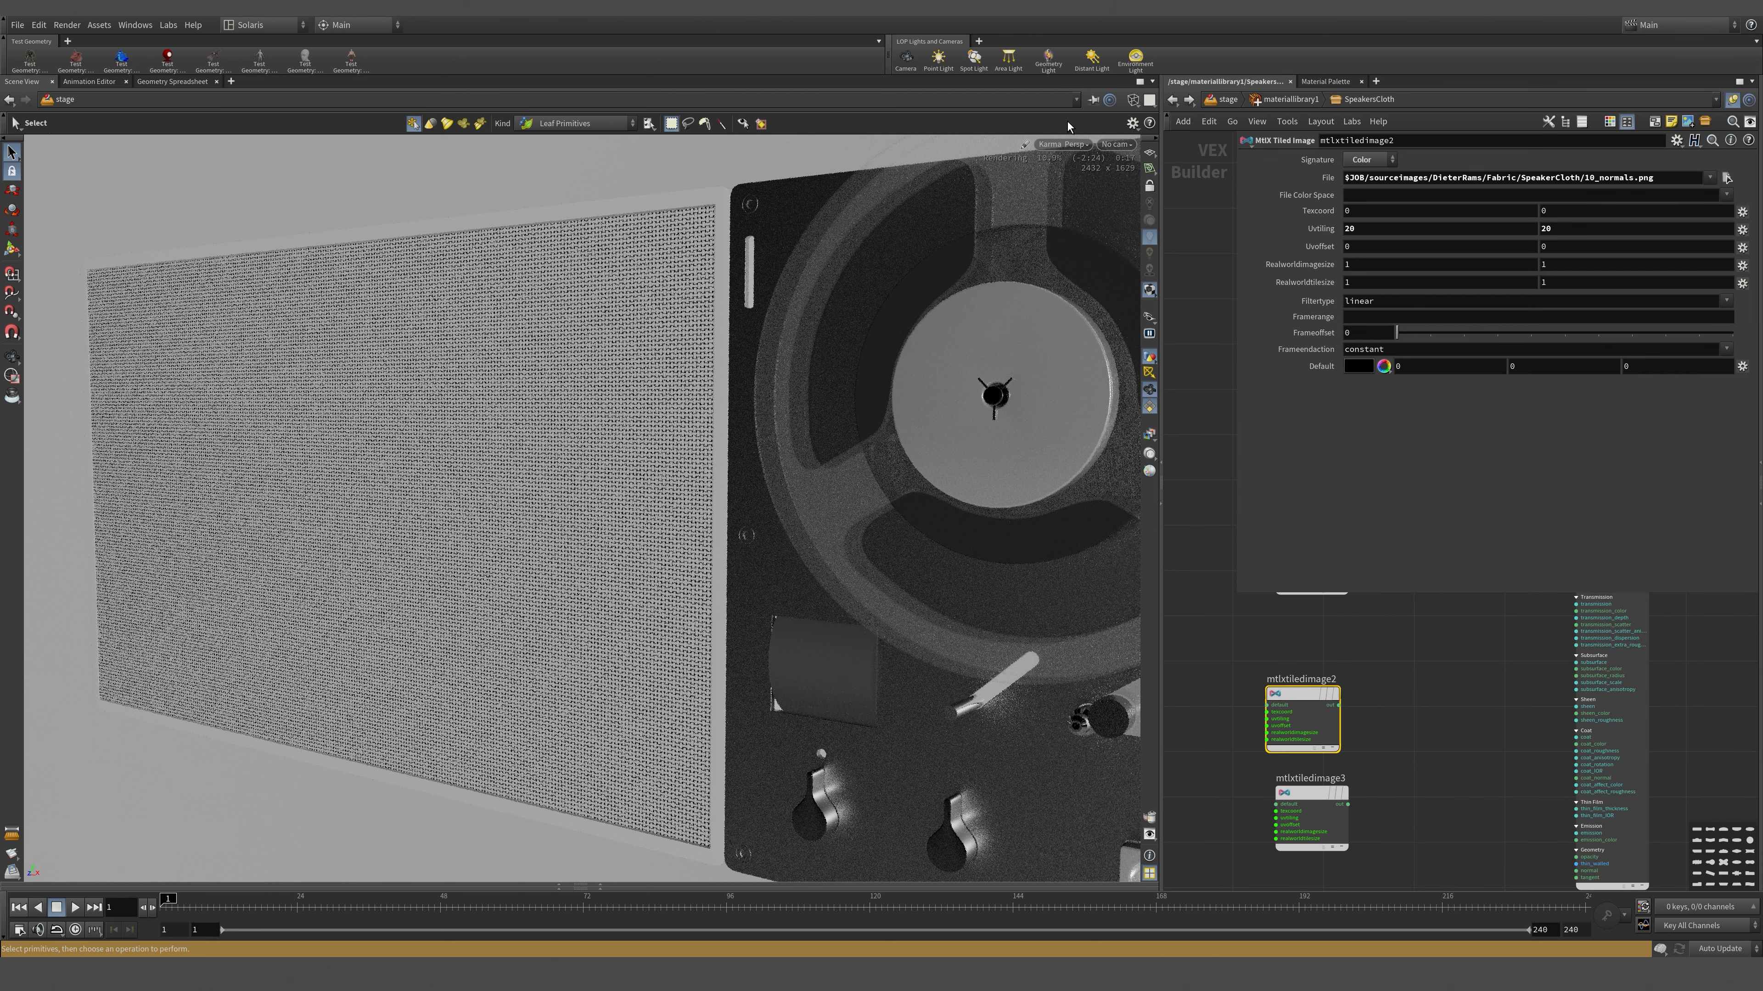
pyautogui.click(1061, 145)
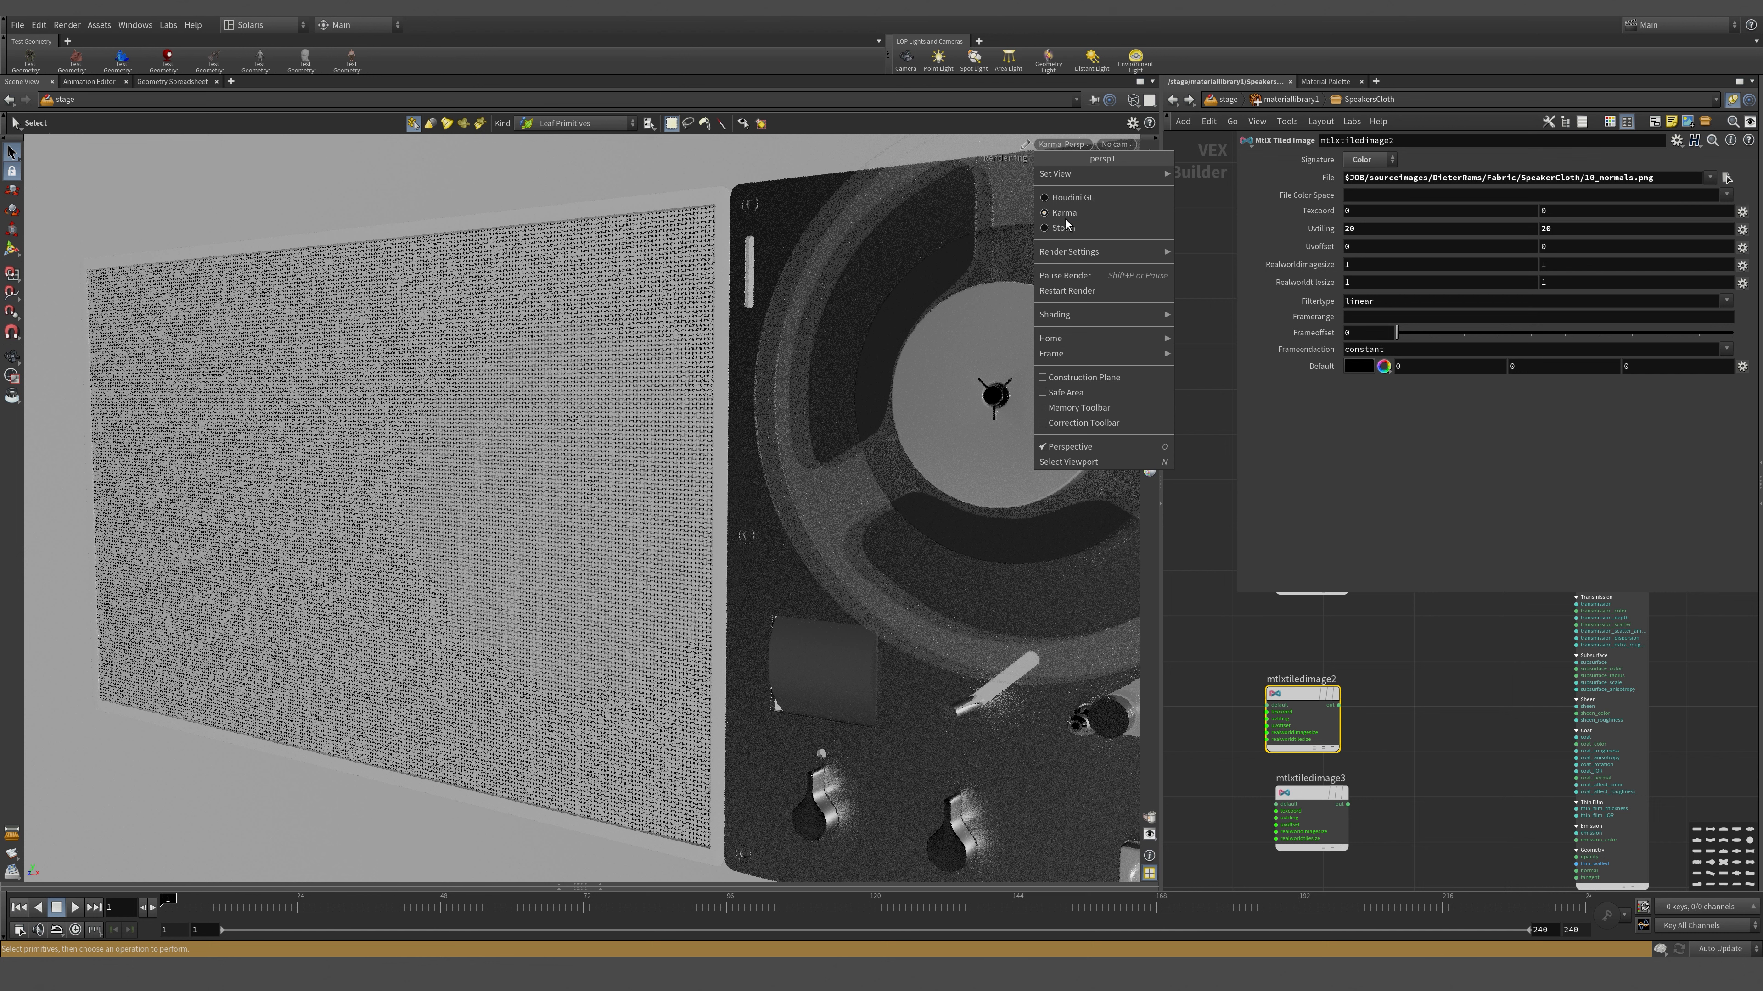
pyautogui.click(1071, 199)
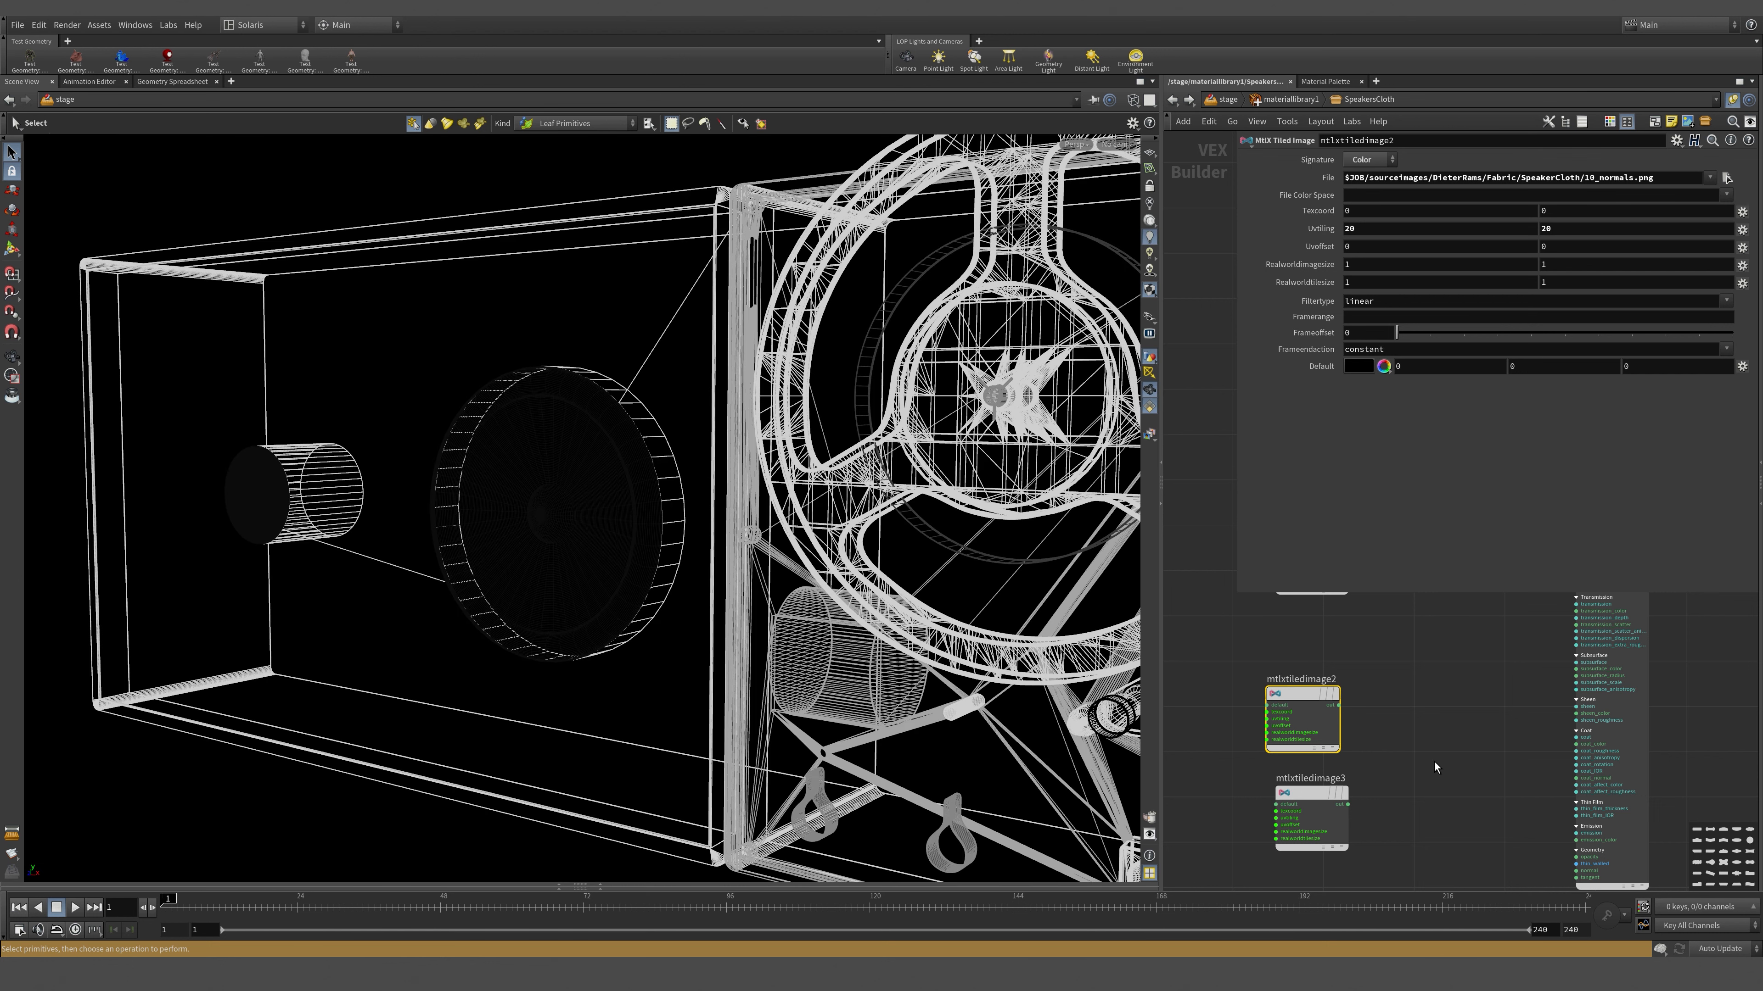
# - Add a MtlX Normalmap node between the tiled images and the standard surface
pyautogui.click(1434, 760)
pyautogui.press('p')
pyautogui.moveTo(1444, 724); pyautogui.dragTo(1464, 475, button='middle')
pyautogui.scroll(2, 1418, 490)
pyautogui.press('Tab')
pyautogui.write('nor')
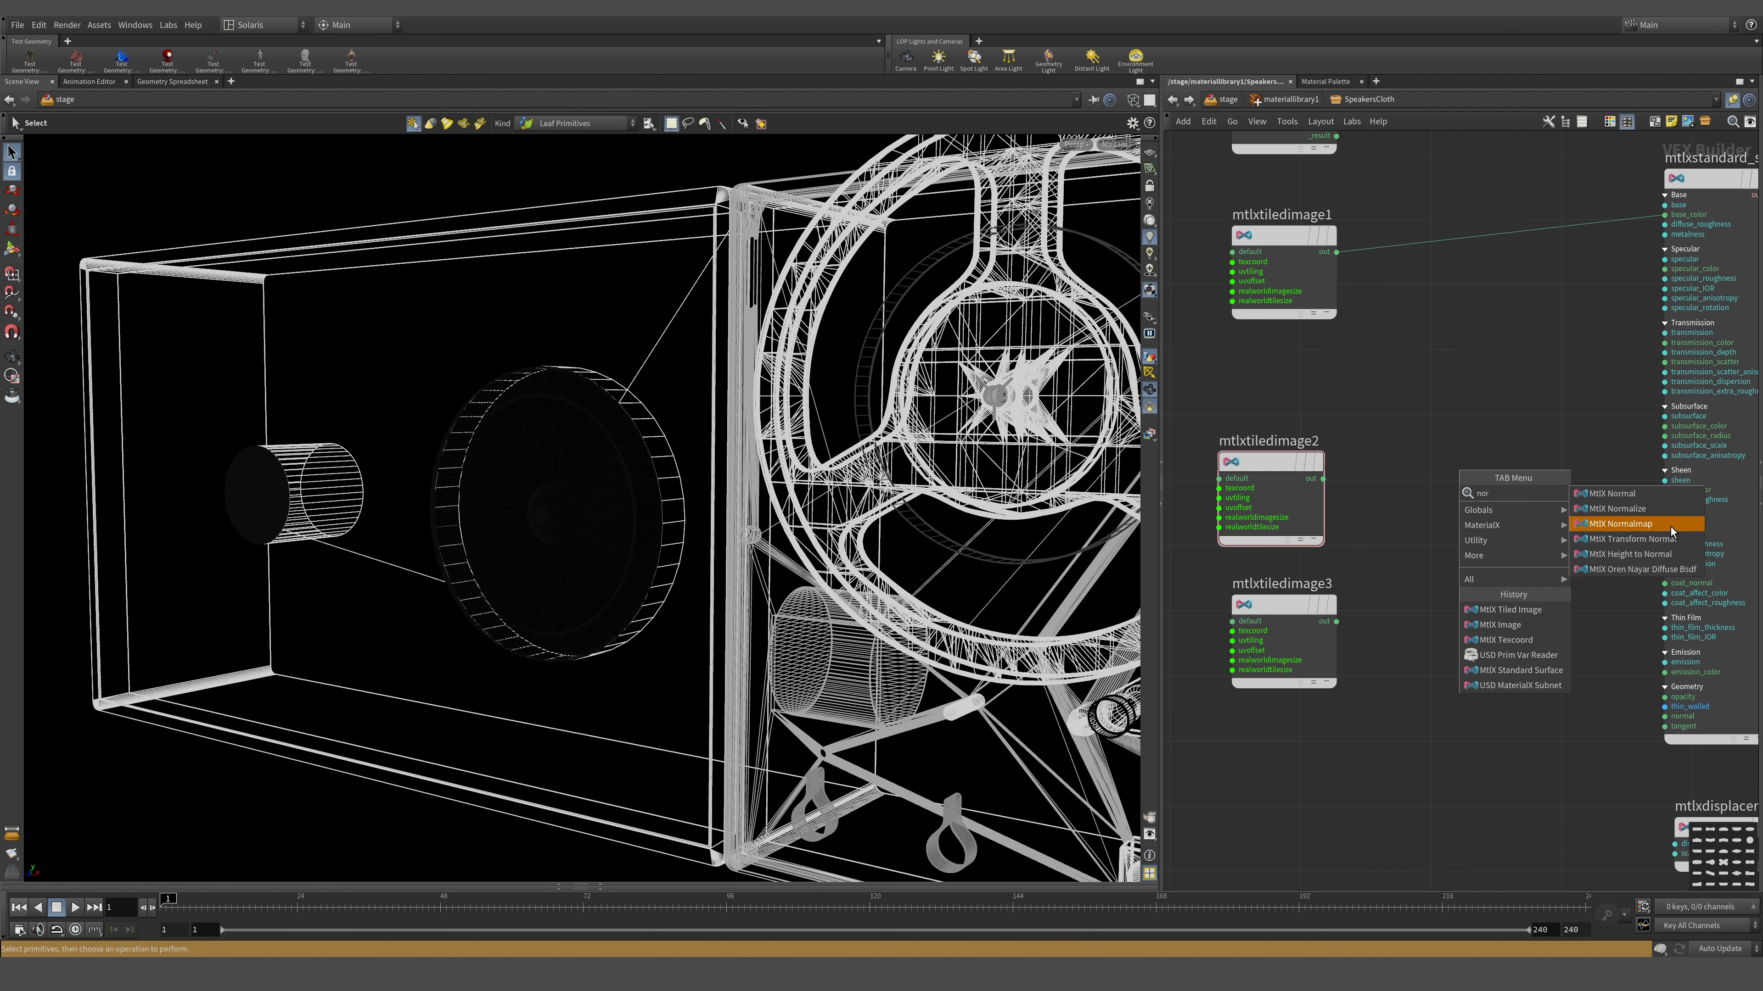
pyautogui.click(1670, 527)
pyautogui.click(1494, 552)
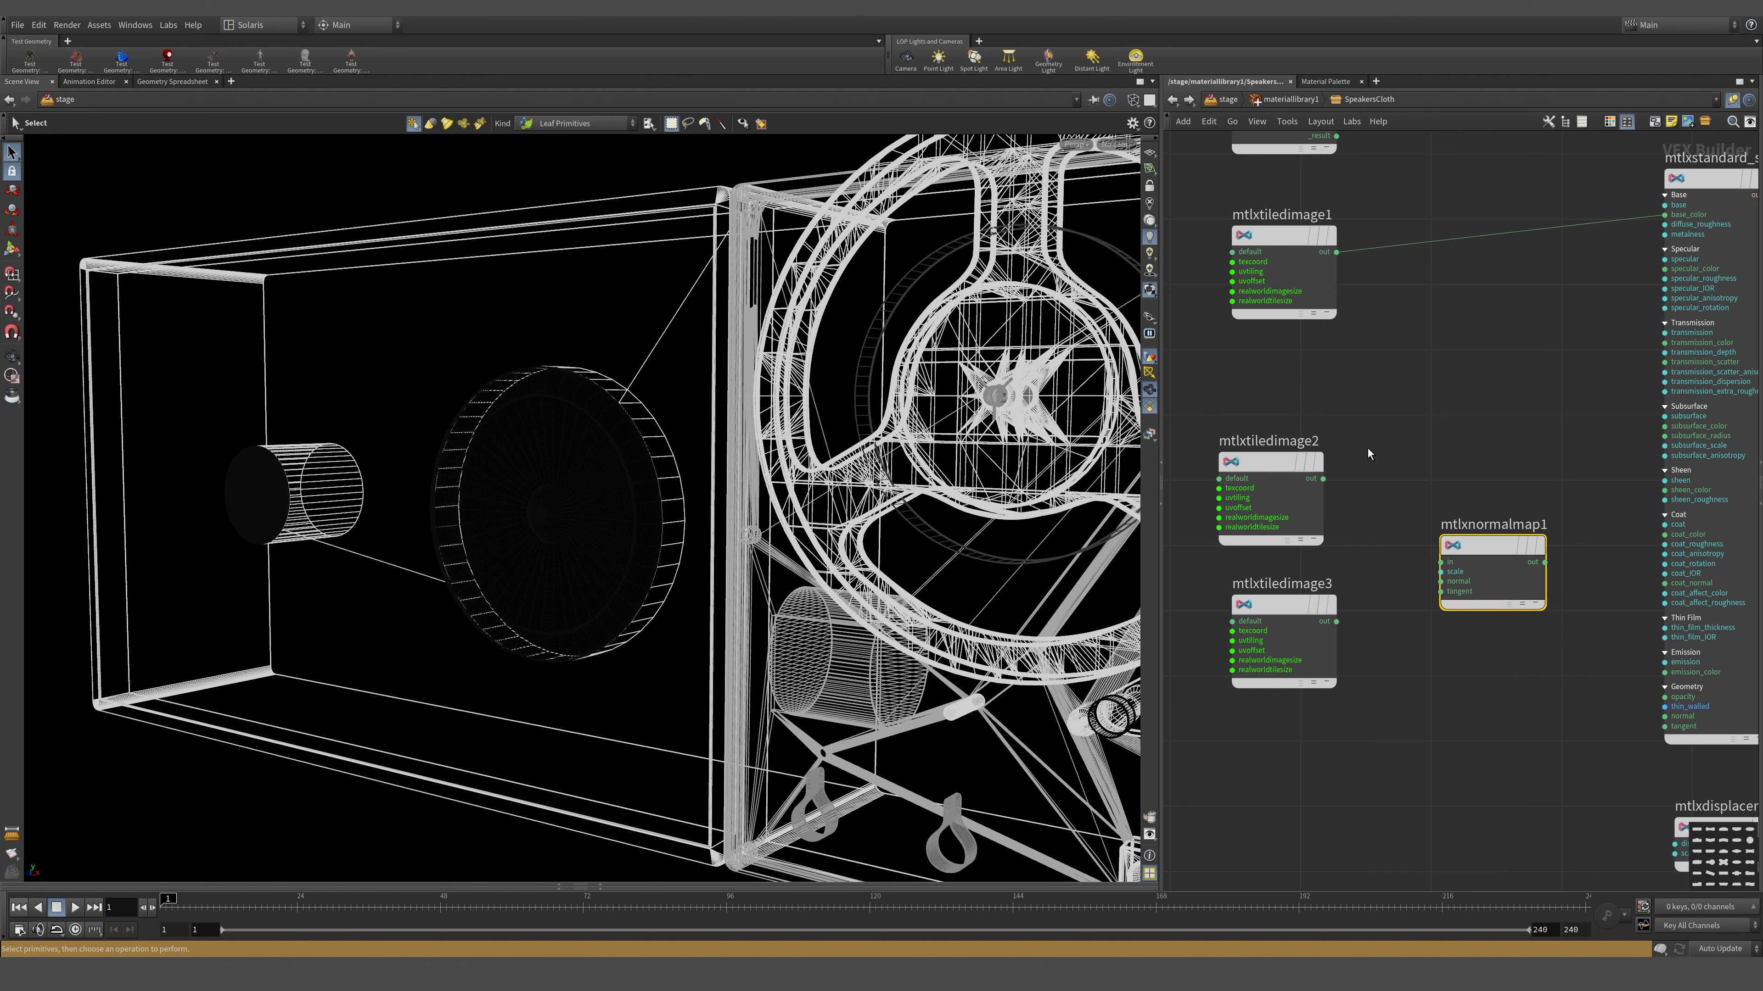
# - Set the signature of mtlxtiledimage2, the normals image, to Vector 3
pyautogui.scroll(2, 1365, 442)
pyautogui.click(1248, 459)
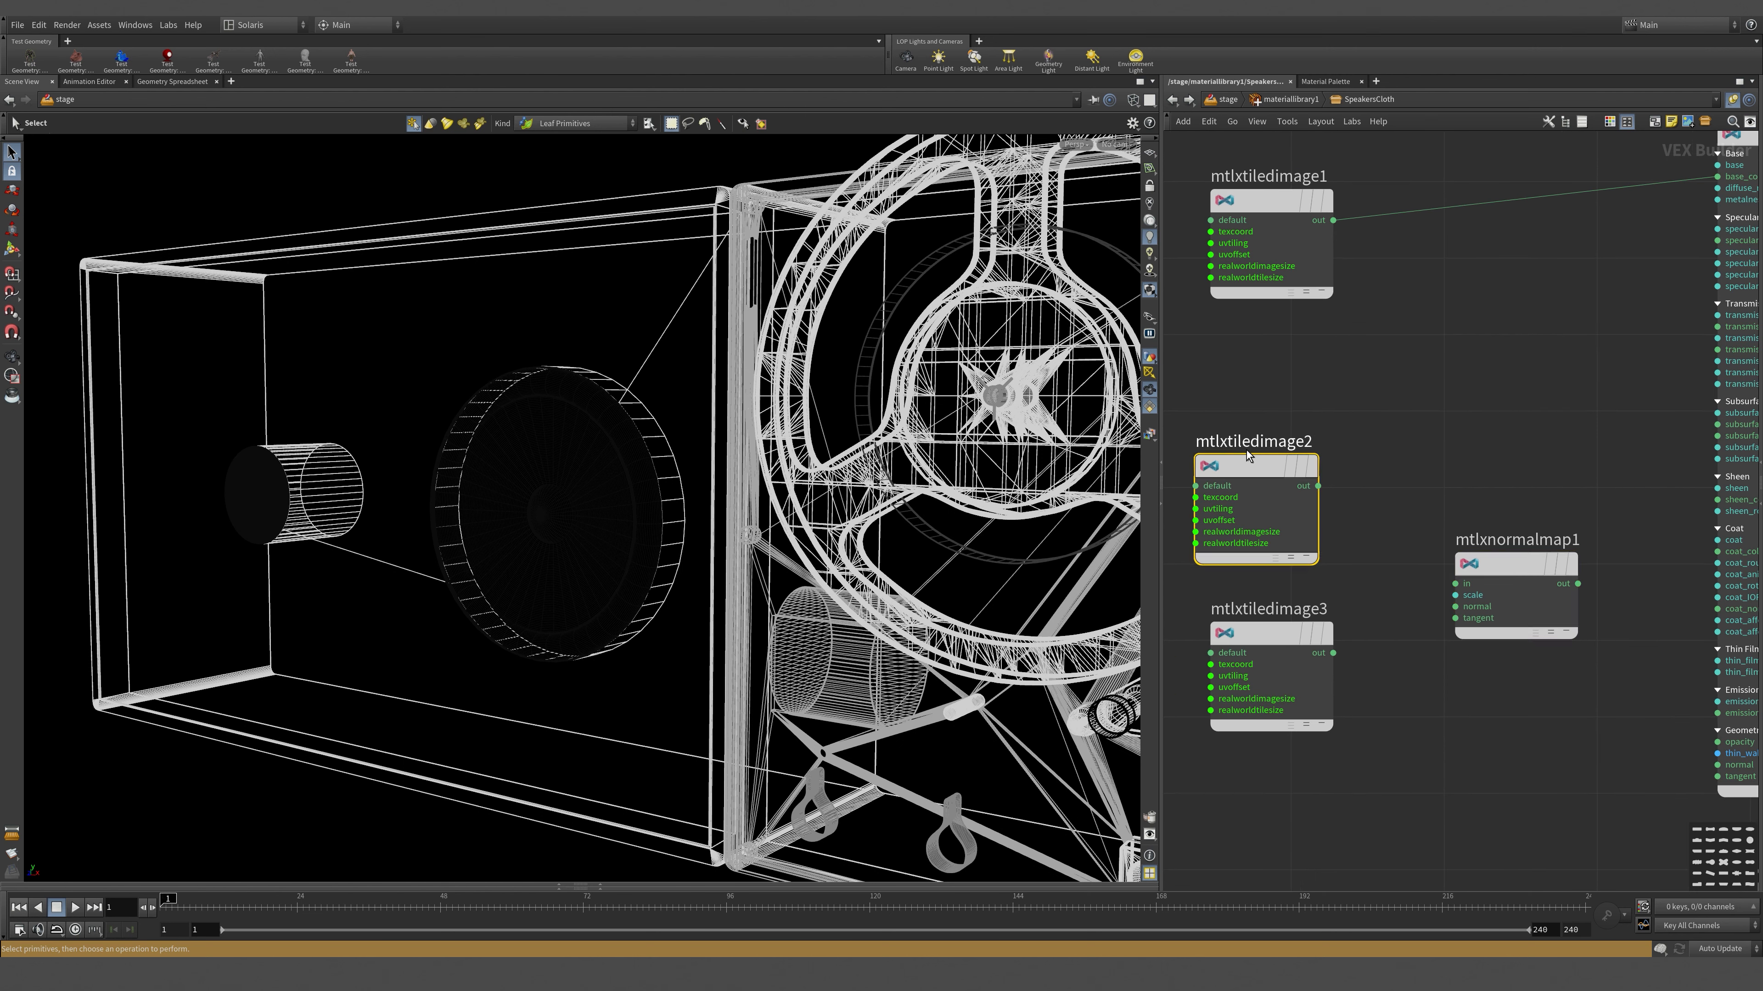
pyautogui.press('p')
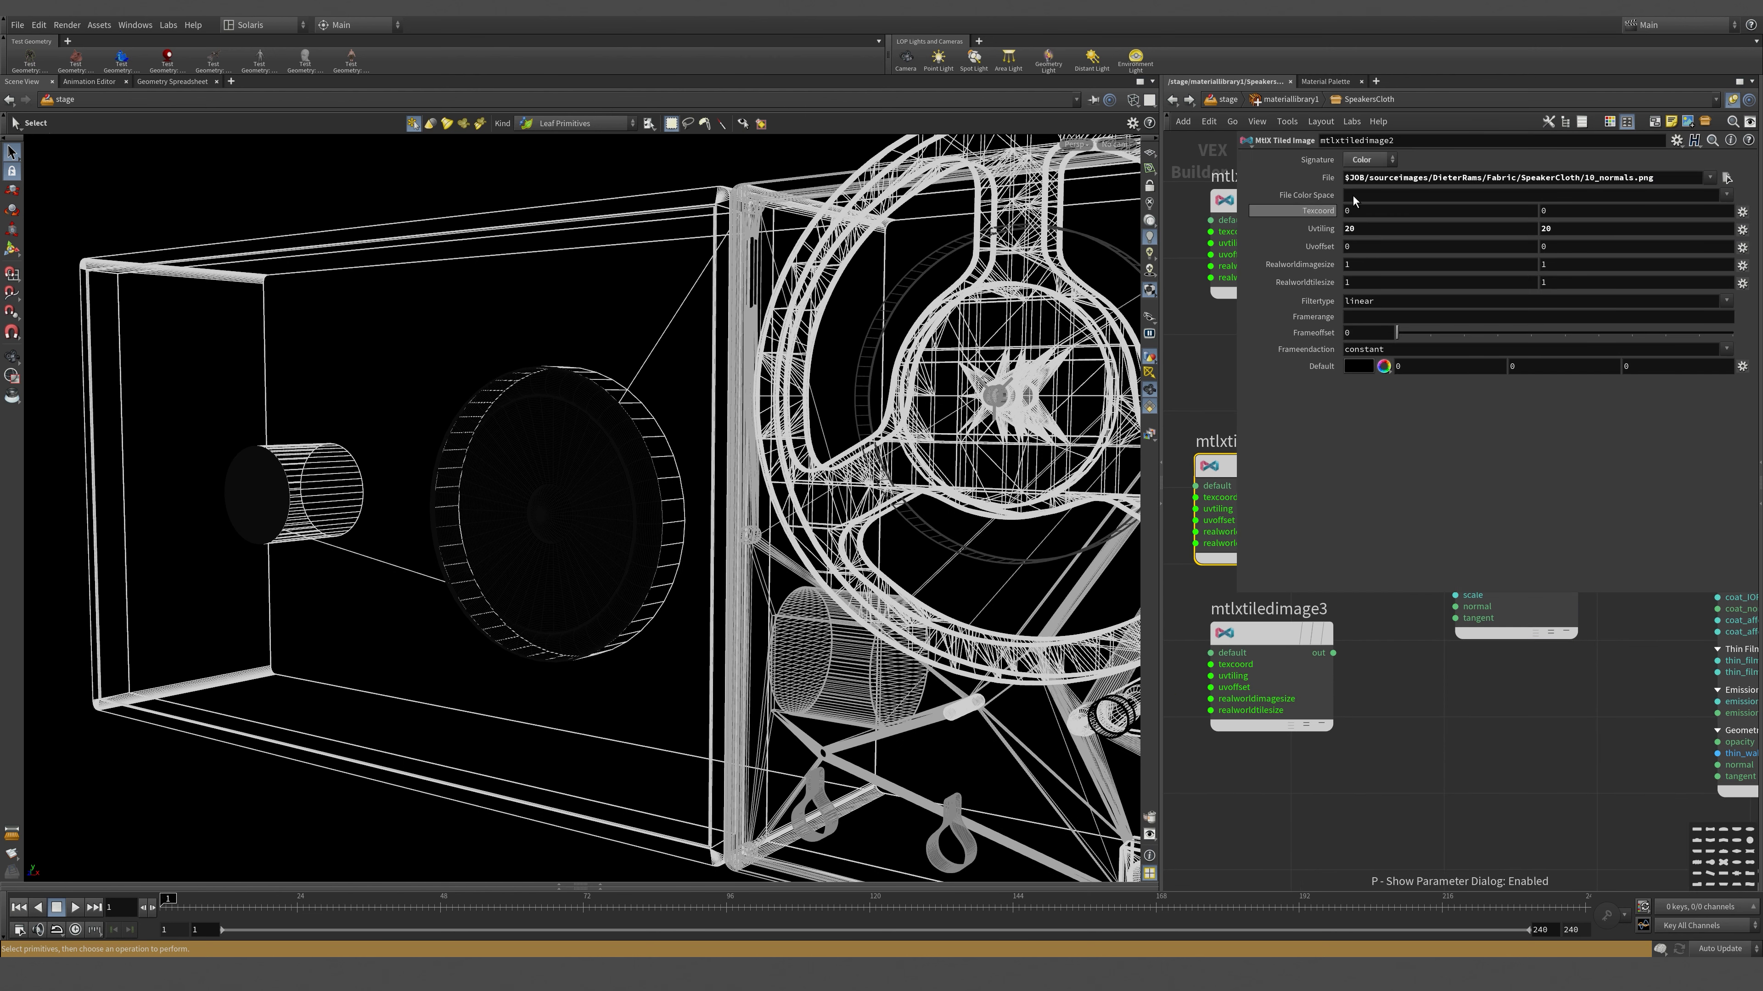
pyautogui.click(1361, 160)
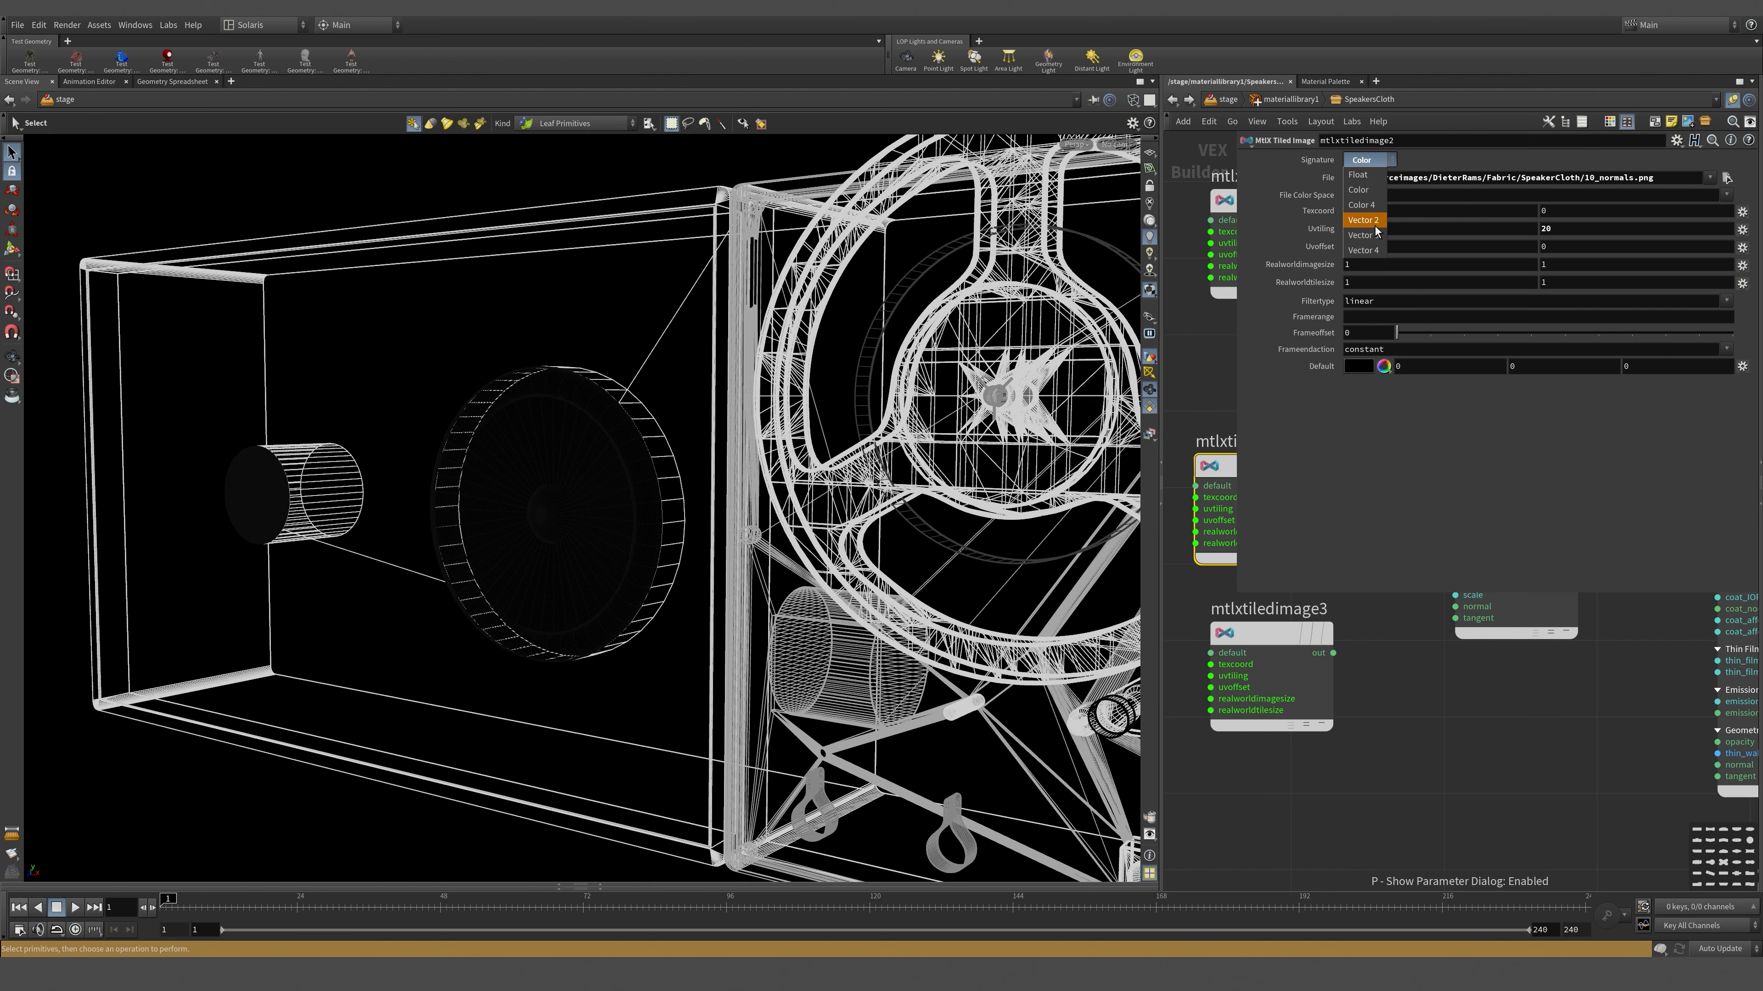
pyautogui.click(1362, 235)
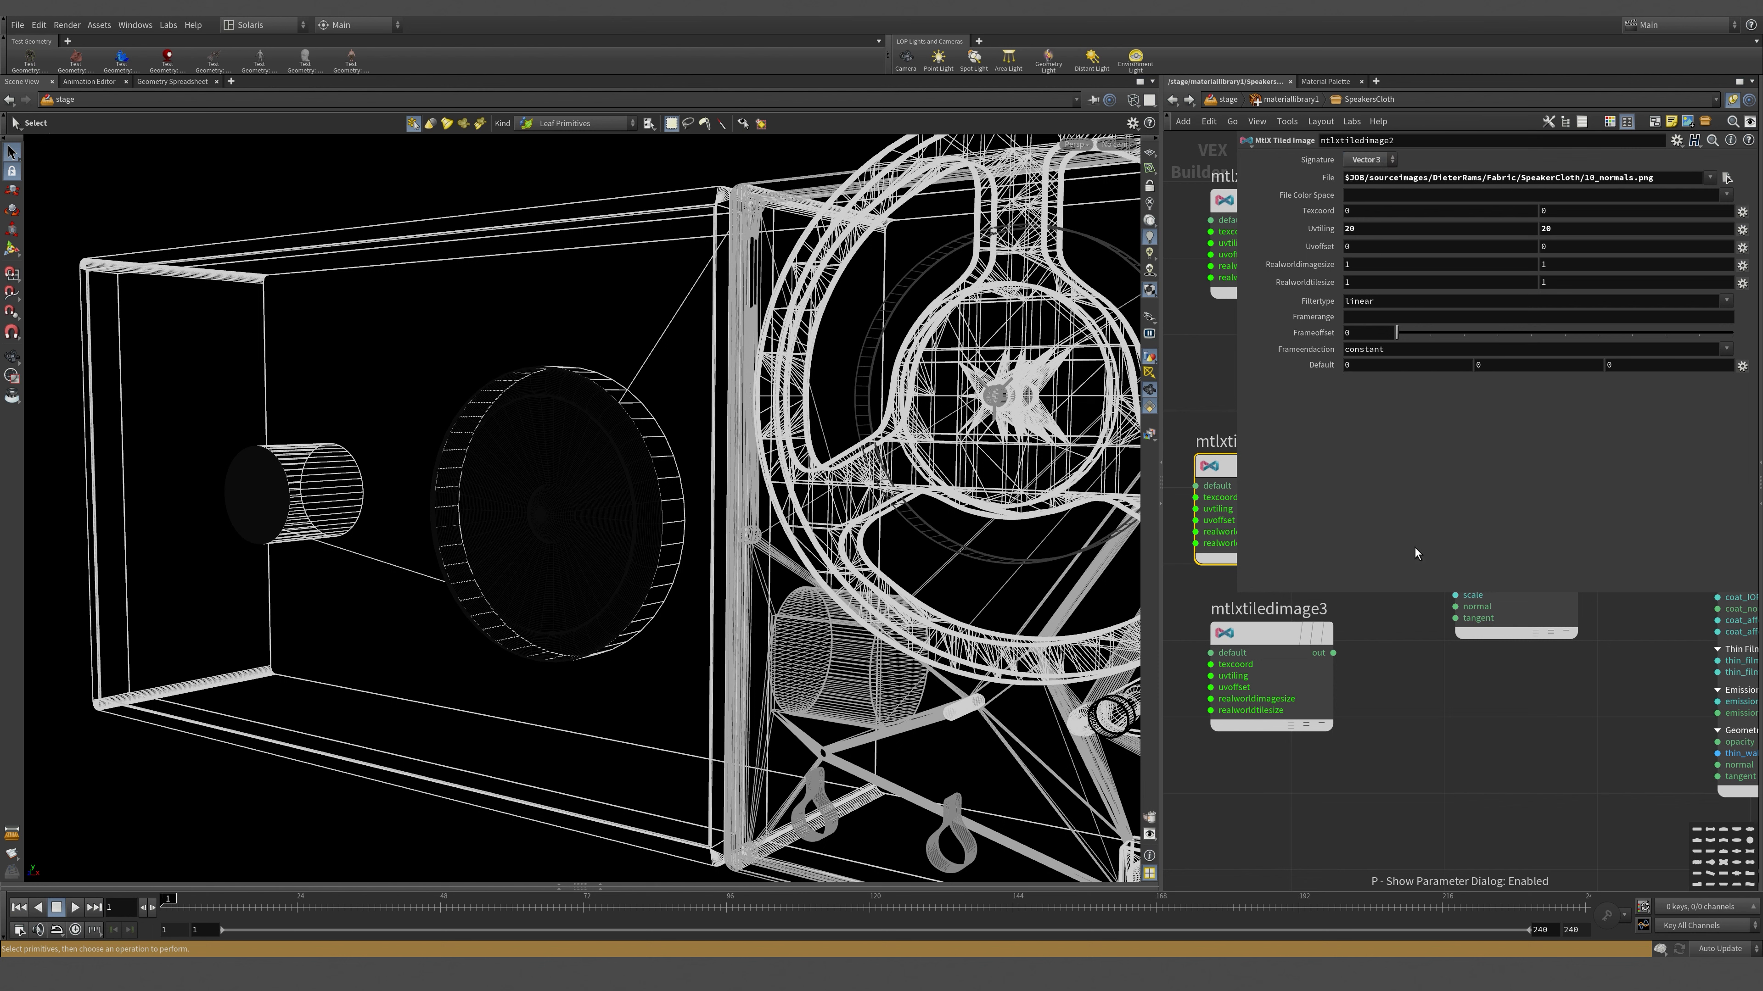
# - Wire mtlxtiledimage2 into the normal map's in port and its output into the standard surface's normal, placing the normal map beside the image
pyautogui.moveTo(1360, 653); pyautogui.dragTo(1497, 752)
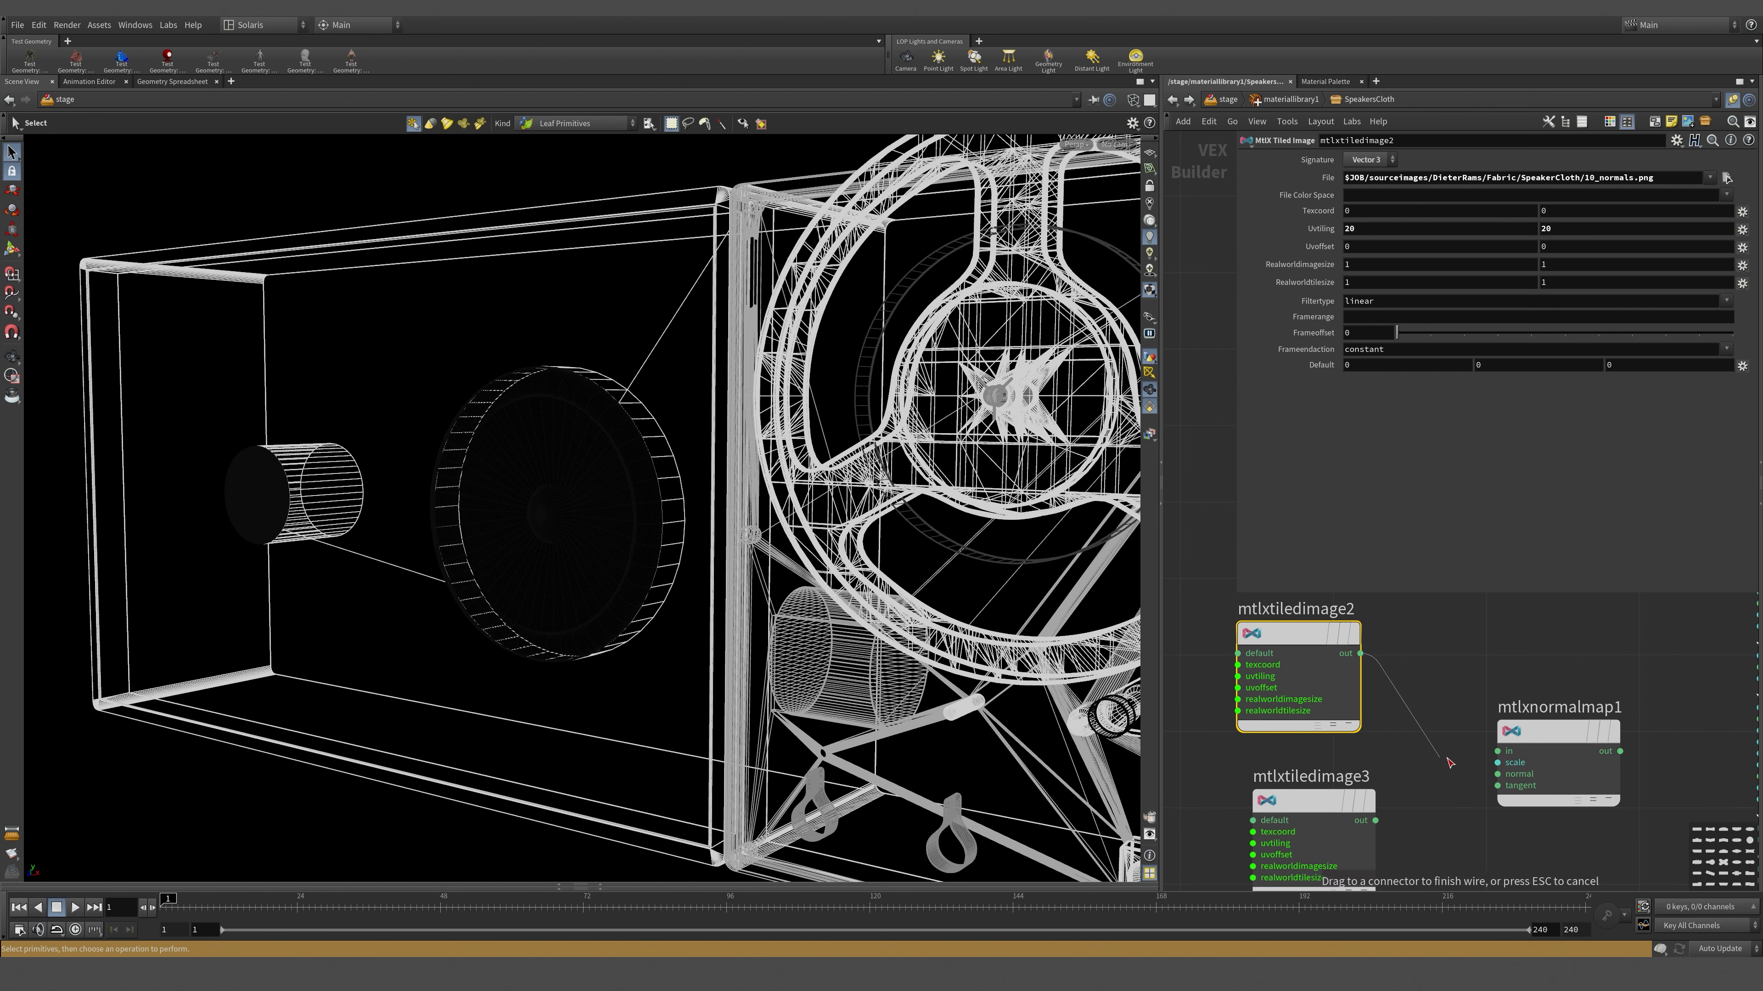
pyautogui.moveTo(1472, 759); pyautogui.dragTo(1426, 671, button='middle')
pyautogui.moveTo(1389, 672); pyautogui.dragTo(1500, 859)
pyautogui.moveTo(1353, 826); pyautogui.dragTo(1519, 681, button='middle')
pyautogui.moveTo(1499, 550); pyautogui.dragTo(1427, 476)
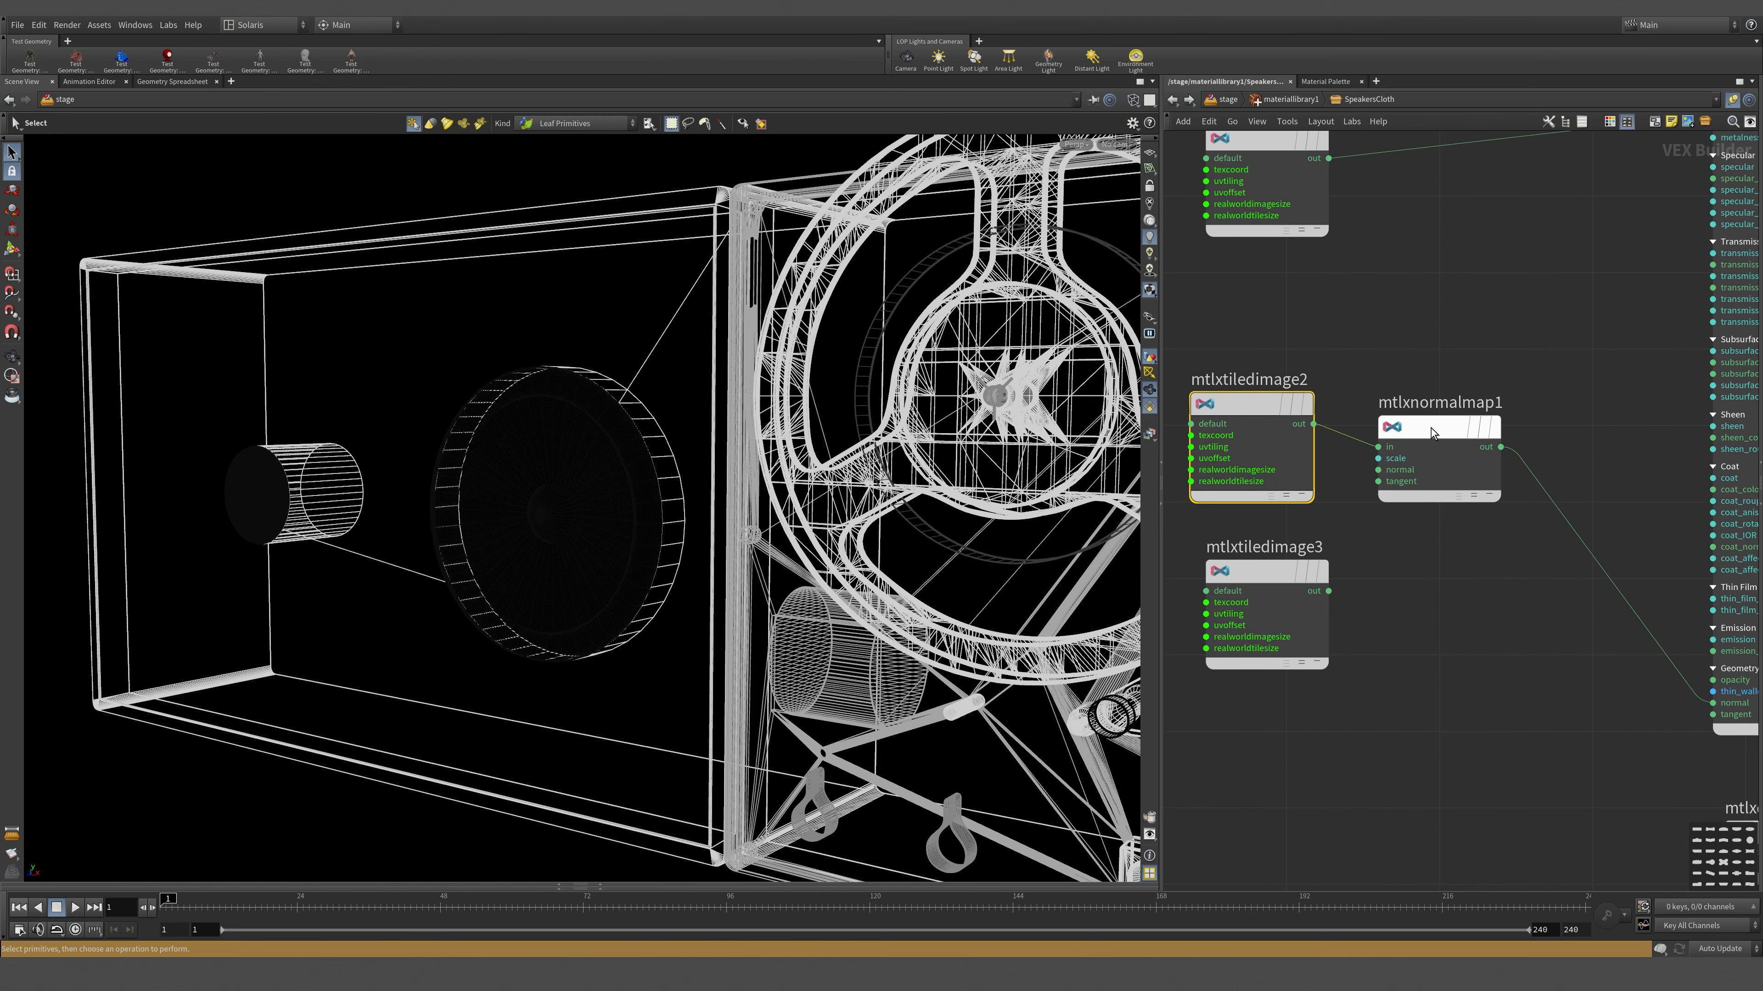
# - Reposition mtlxtiledimage3, the alpha image, and wire its output into the standard surface's opacity
pyautogui.moveTo(1297, 577); pyautogui.dragTo(1198, 504, button='middle')
pyautogui.moveTo(1198, 505); pyautogui.dragTo(1310, 567)
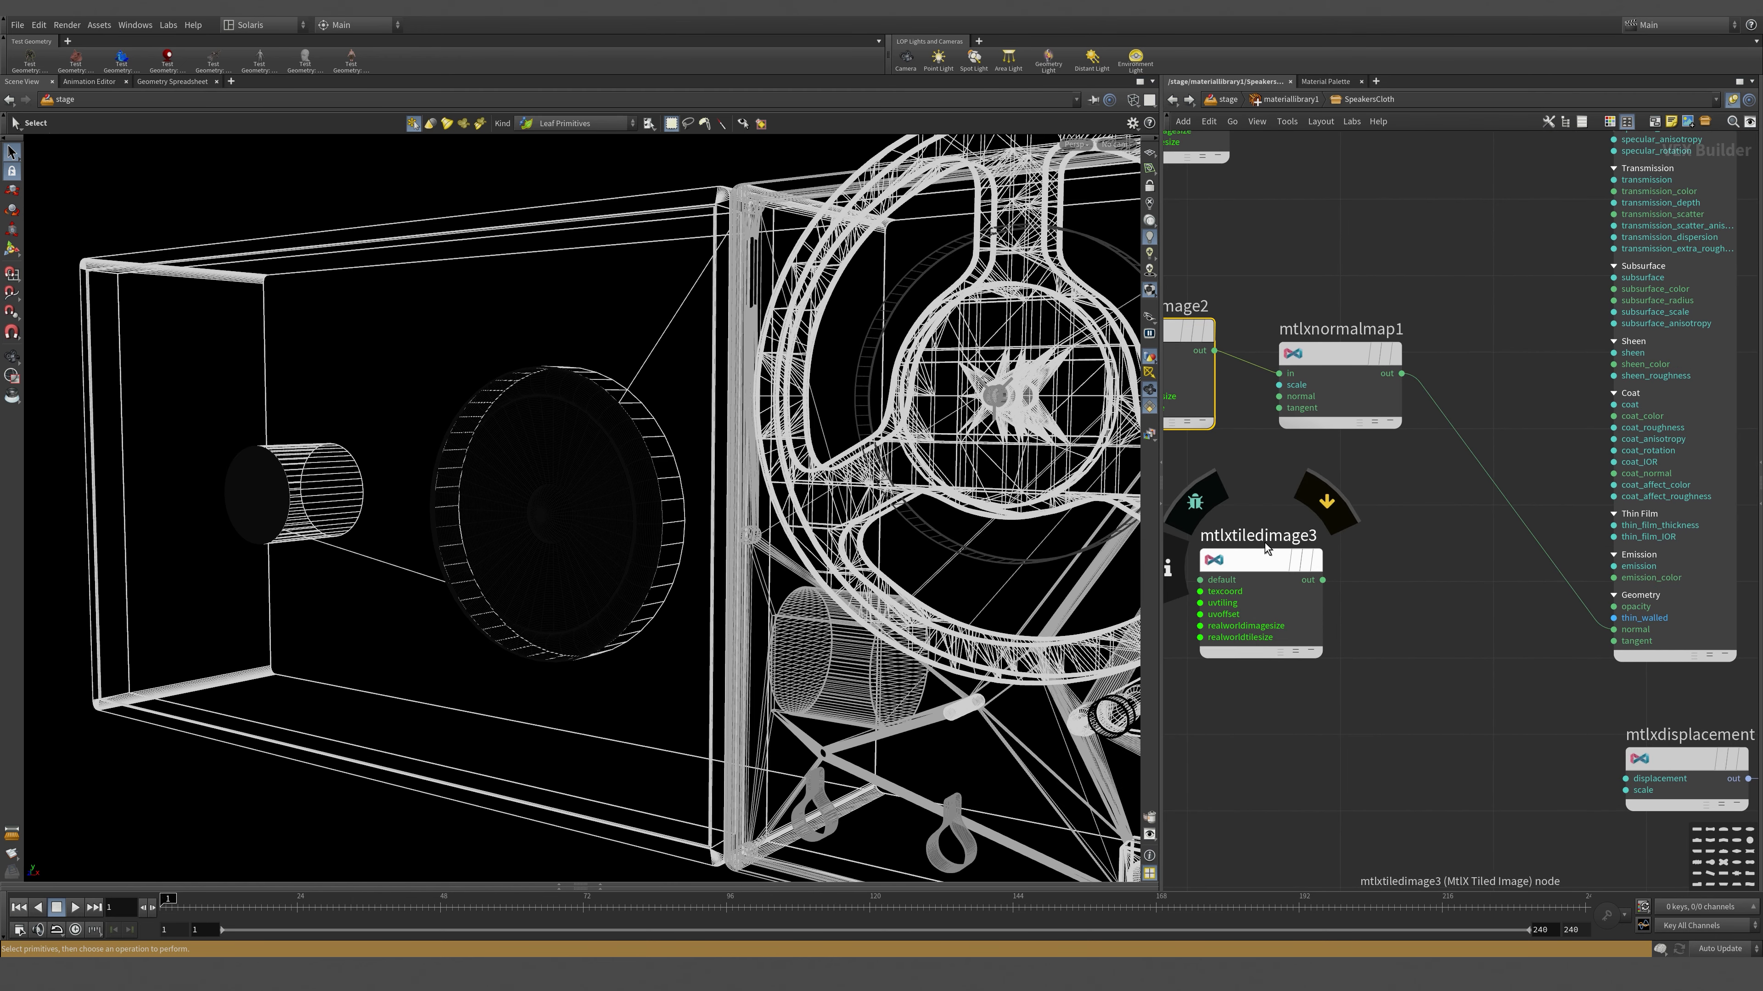
pyautogui.click(1321, 579)
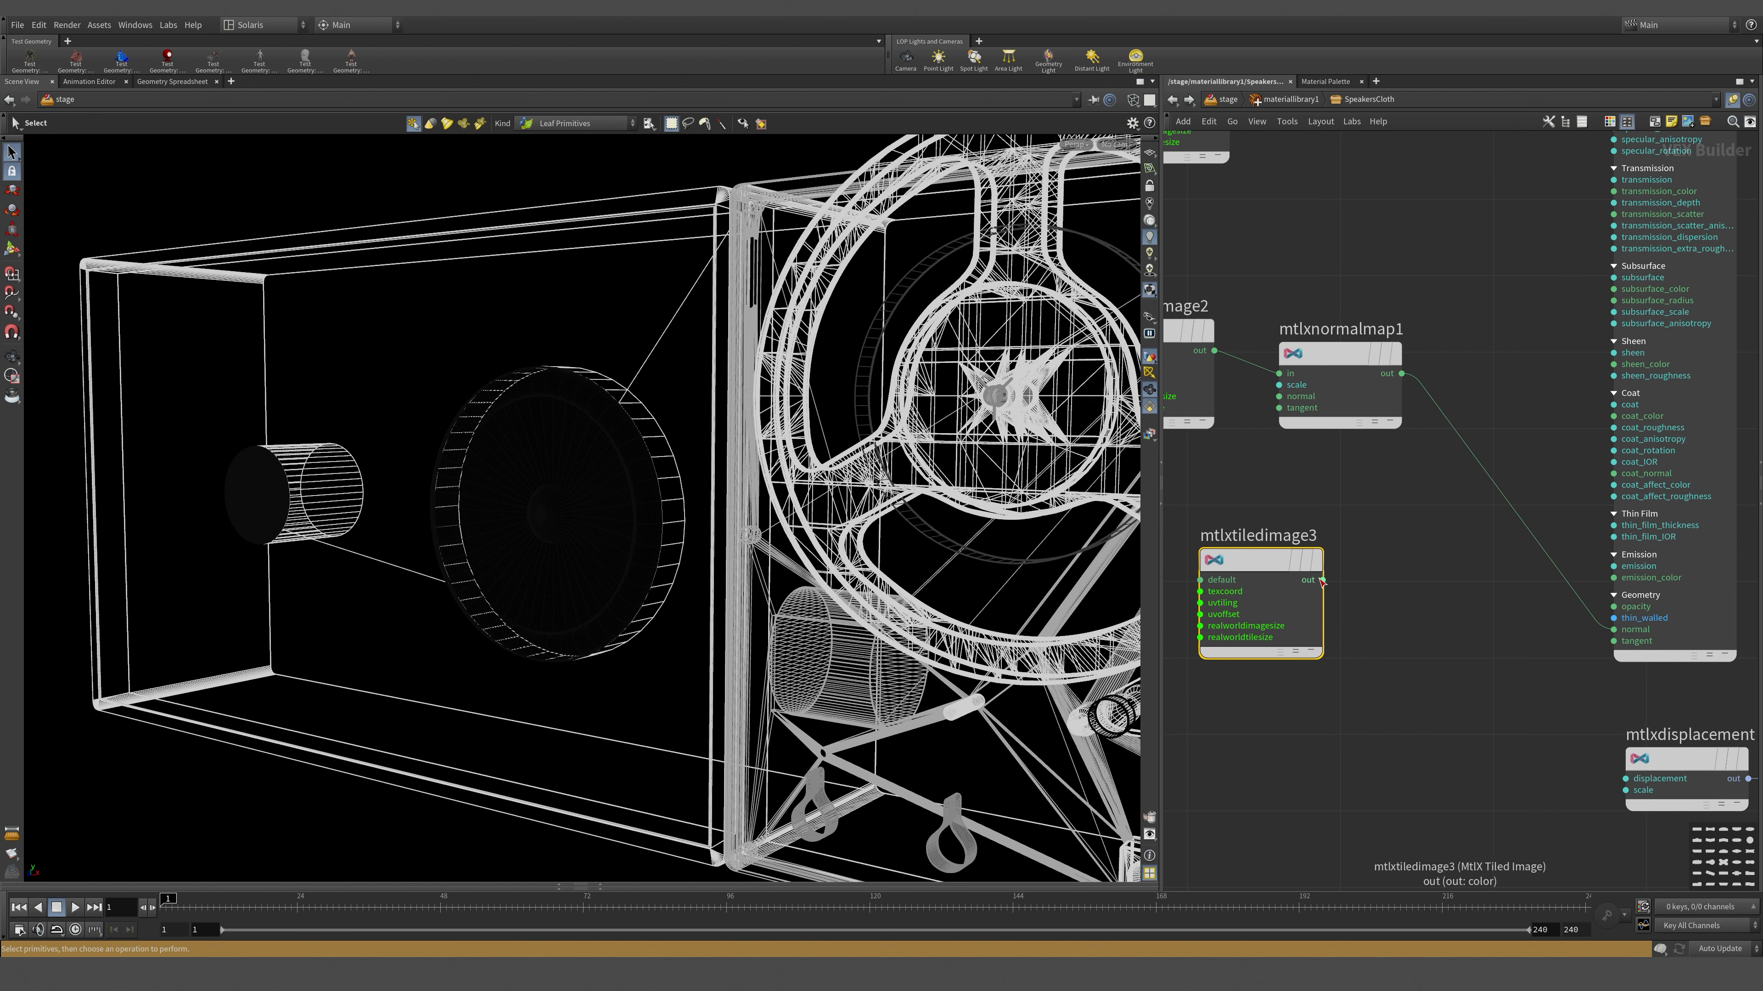
pyautogui.scroll(-4, 1420, 663)
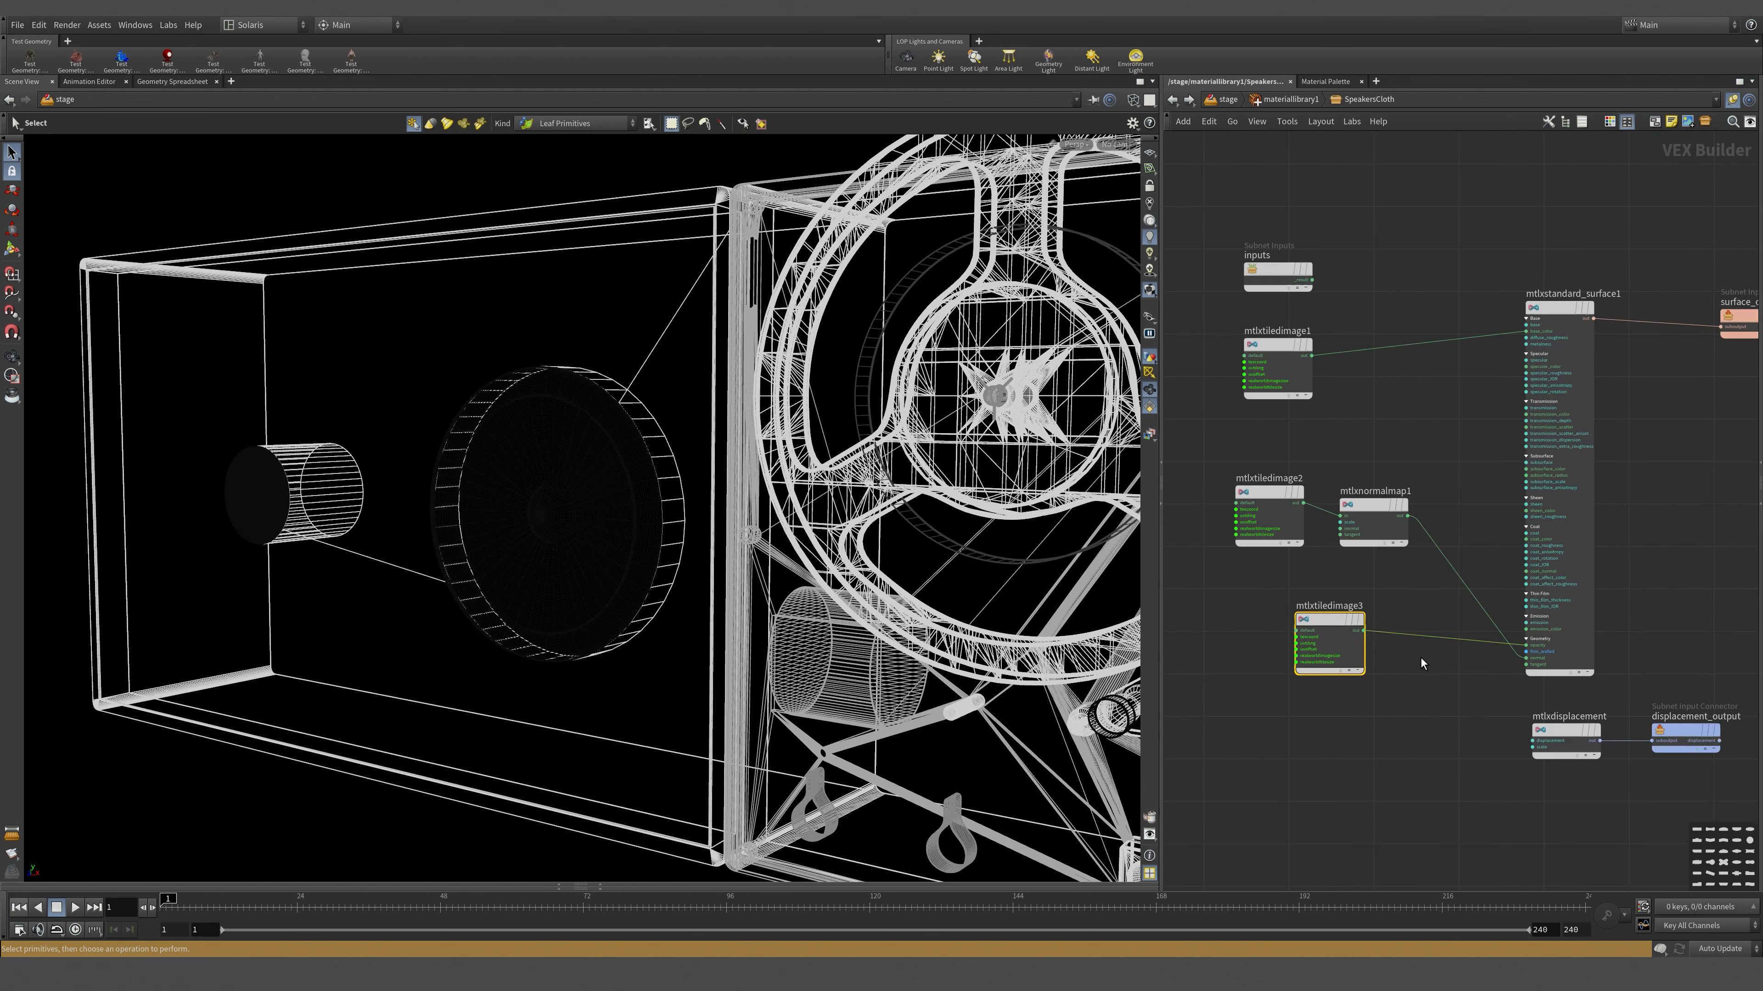
# - Select the standard surface and switch the perspective viewport's renderer to Karma to preview the cloth
pyautogui.moveTo(1568, 212); pyautogui.dragTo(1550, 450)
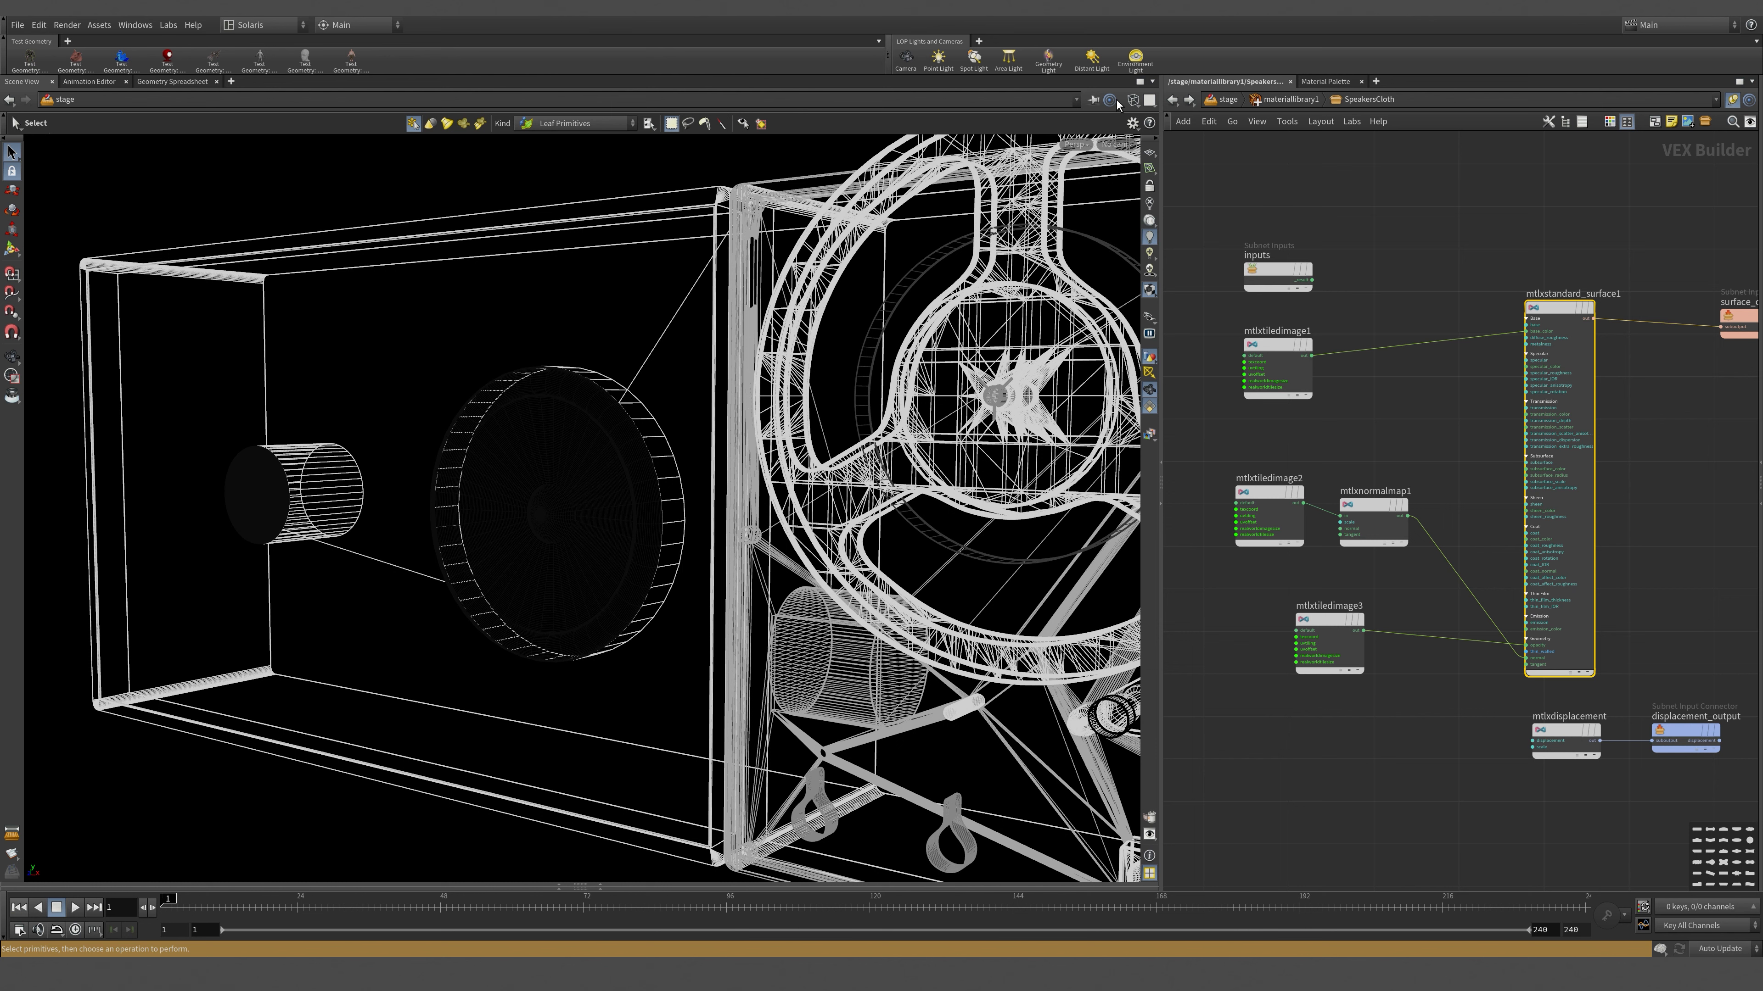
pyautogui.click(1072, 145)
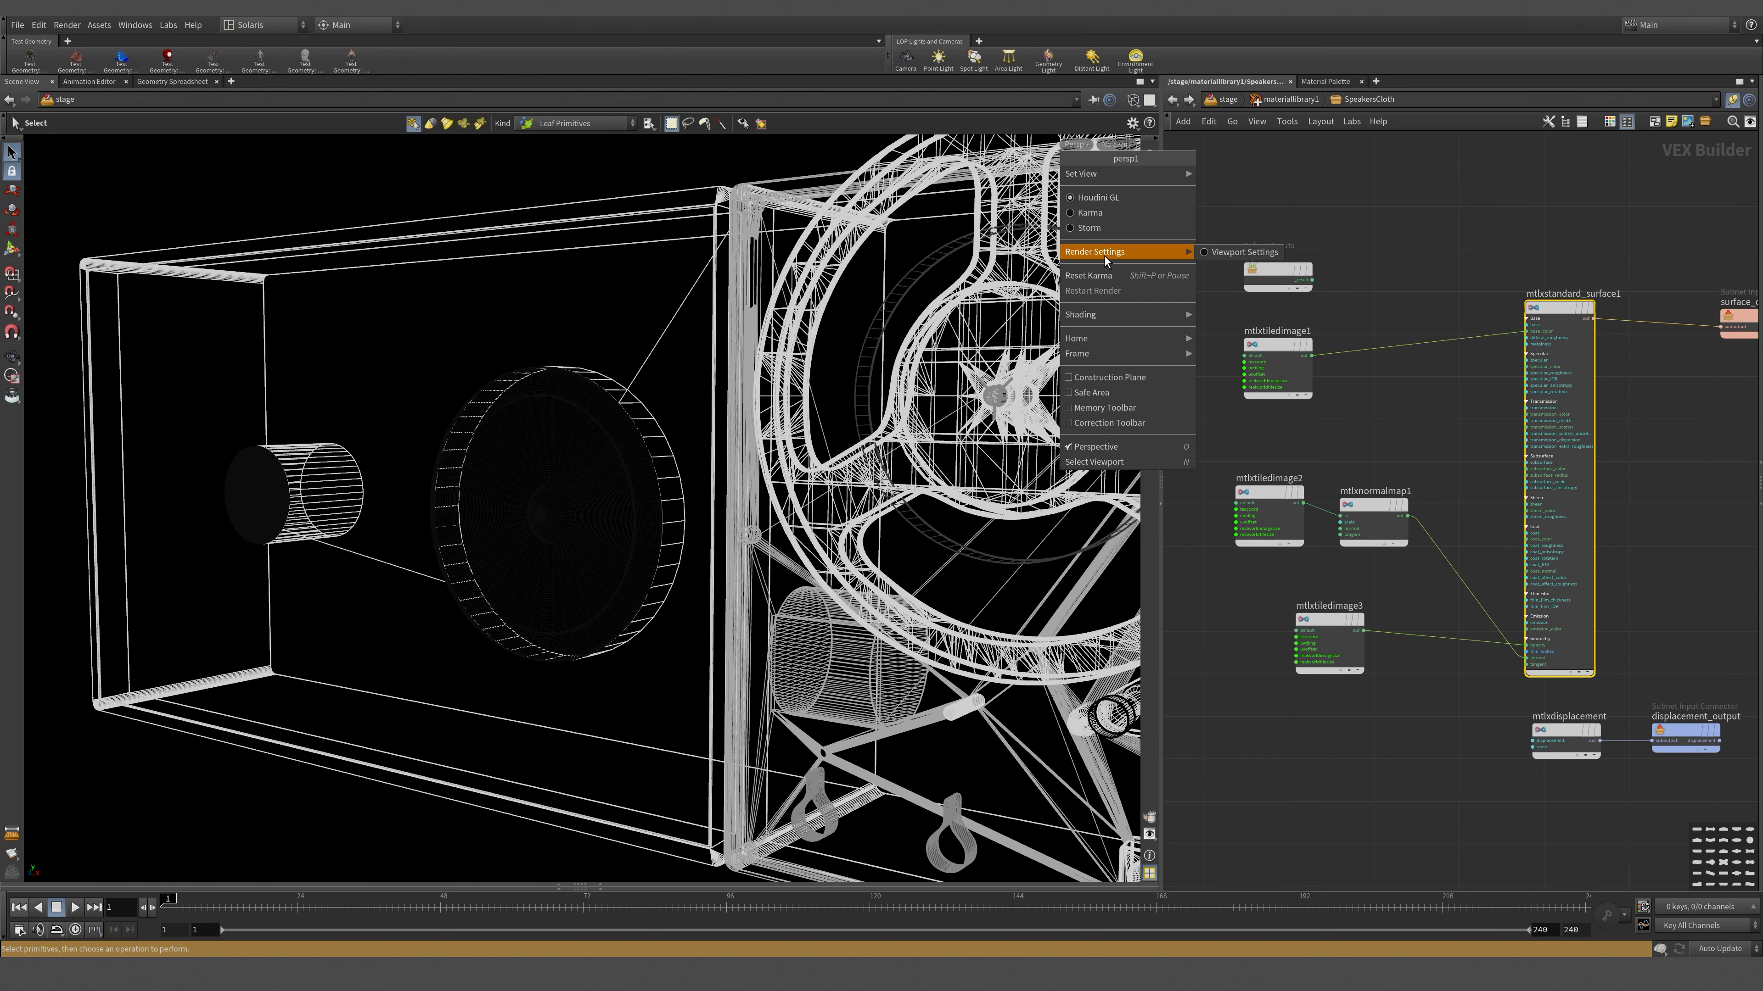
pyautogui.click(1091, 213)
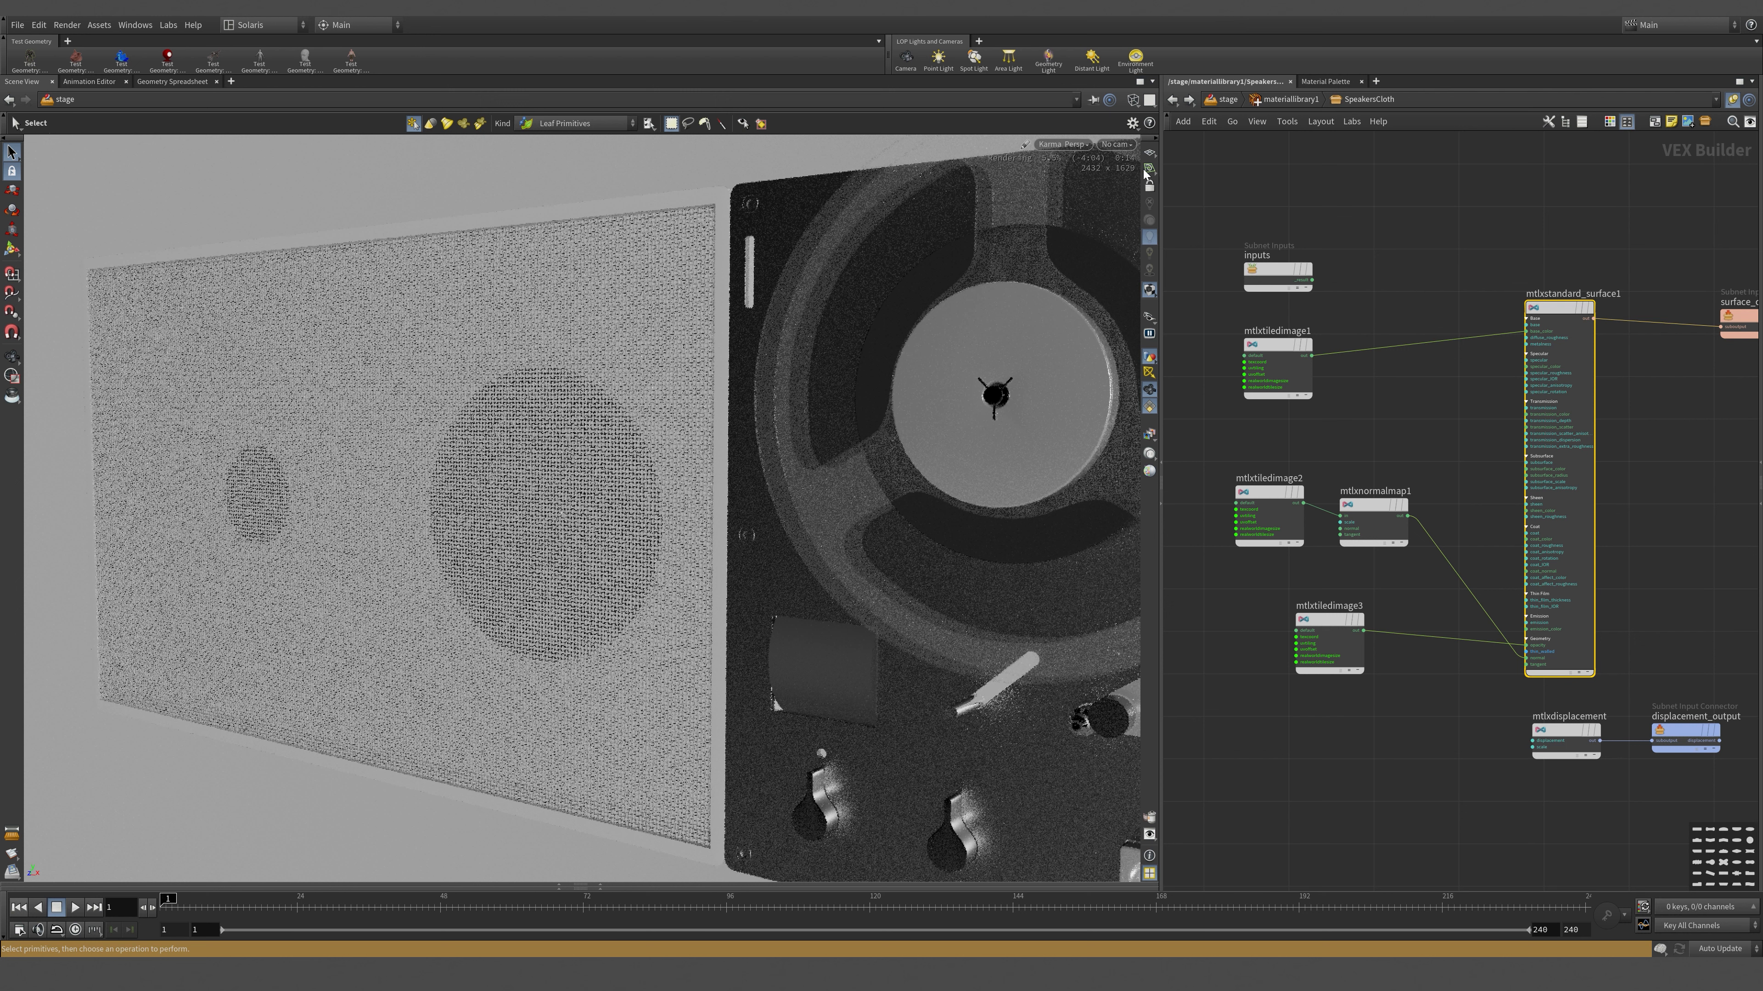
# - Turn off the viewport's camera effects, and display the karmarendersettings node in the stage network
pyautogui.click(1115, 144)
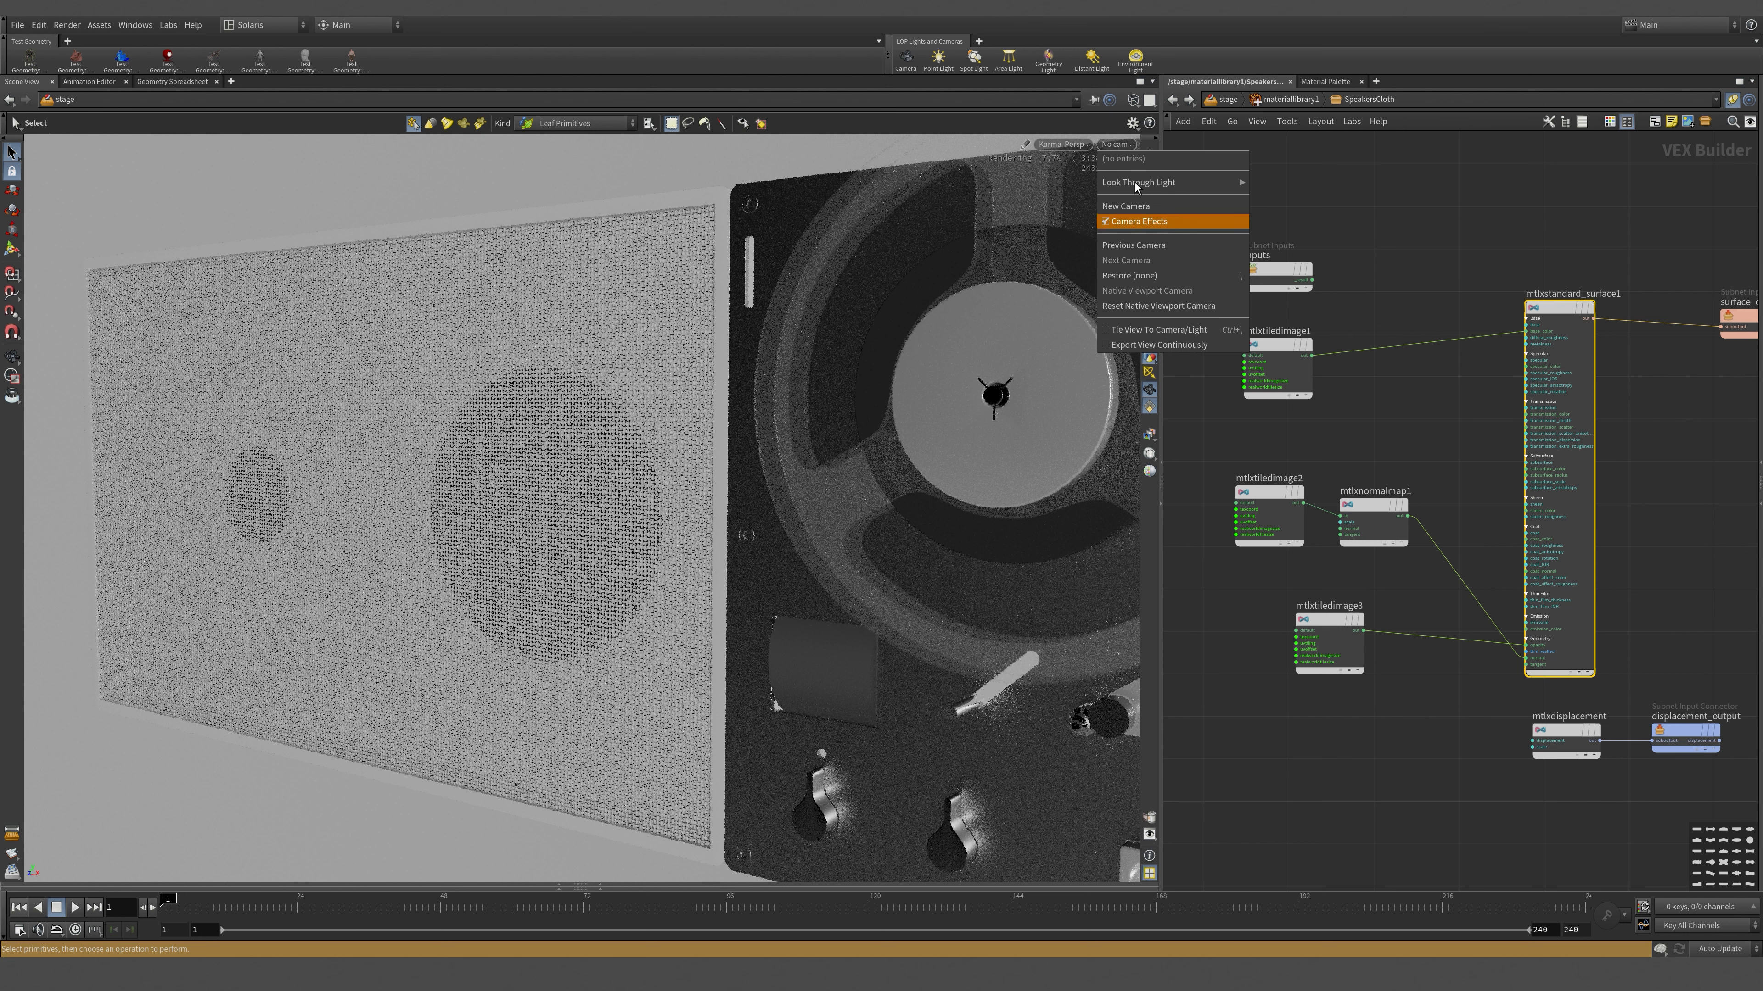
pyautogui.click(1147, 220)
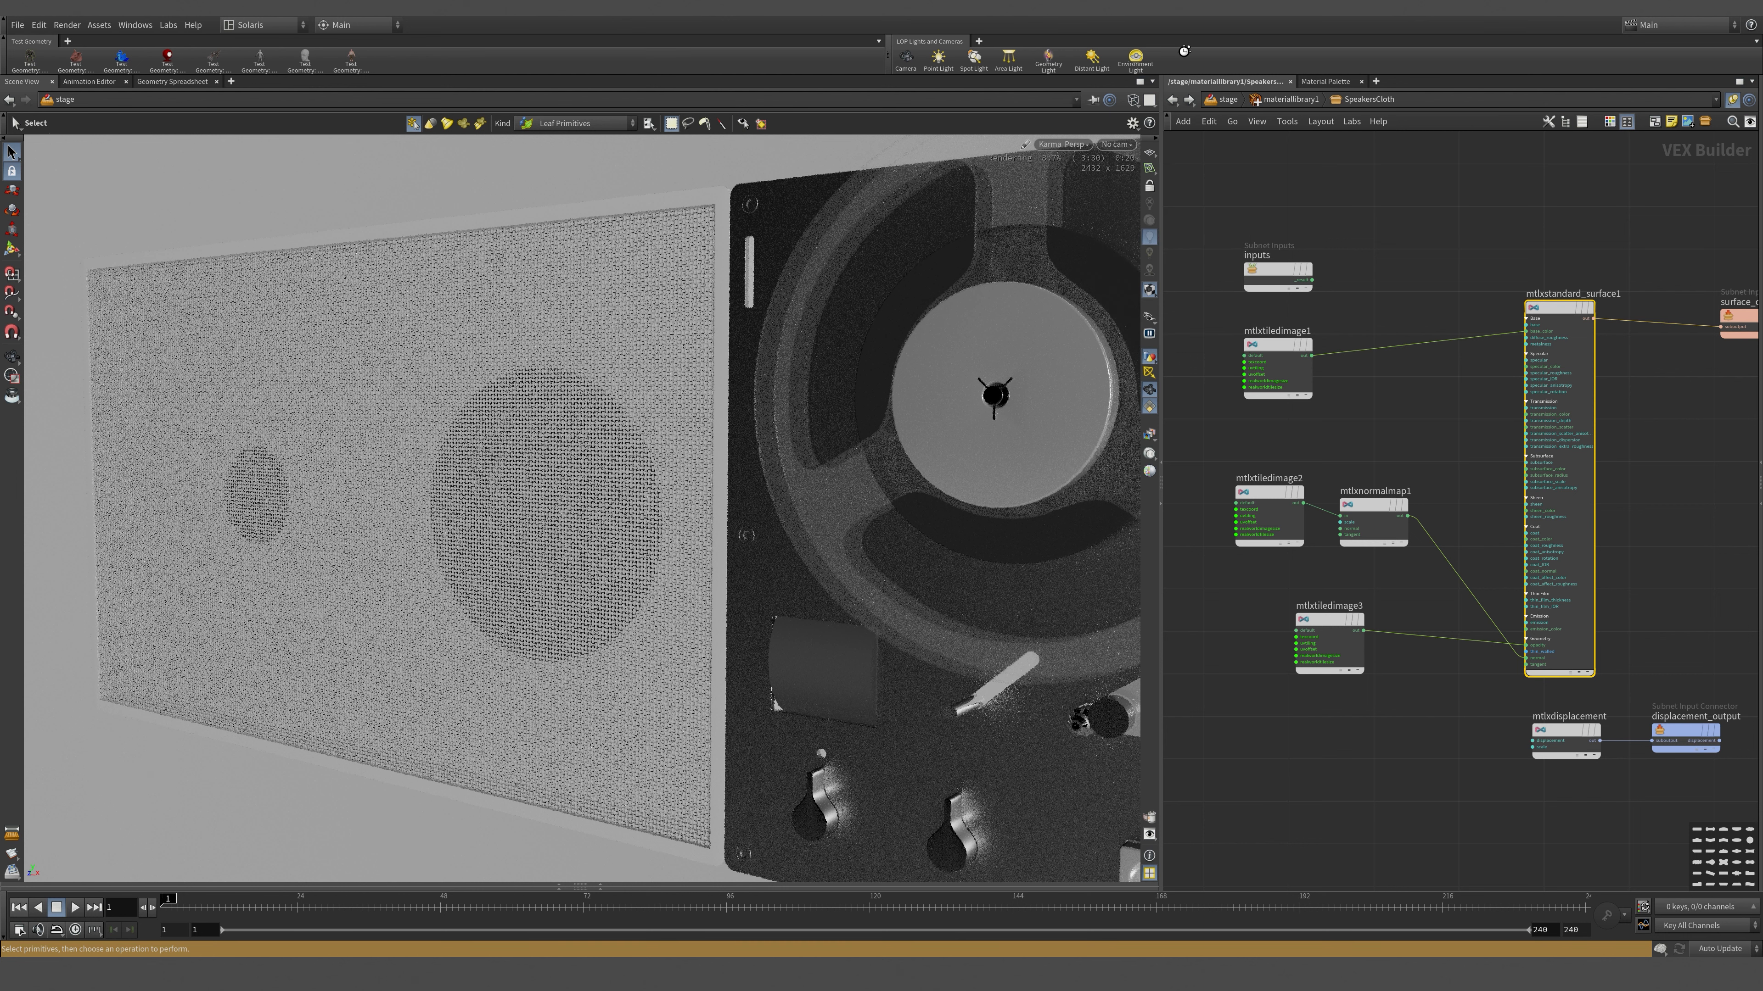
pyautogui.click(1287, 99)
pyautogui.click(1225, 99)
pyautogui.scroll(6, 1457, 261)
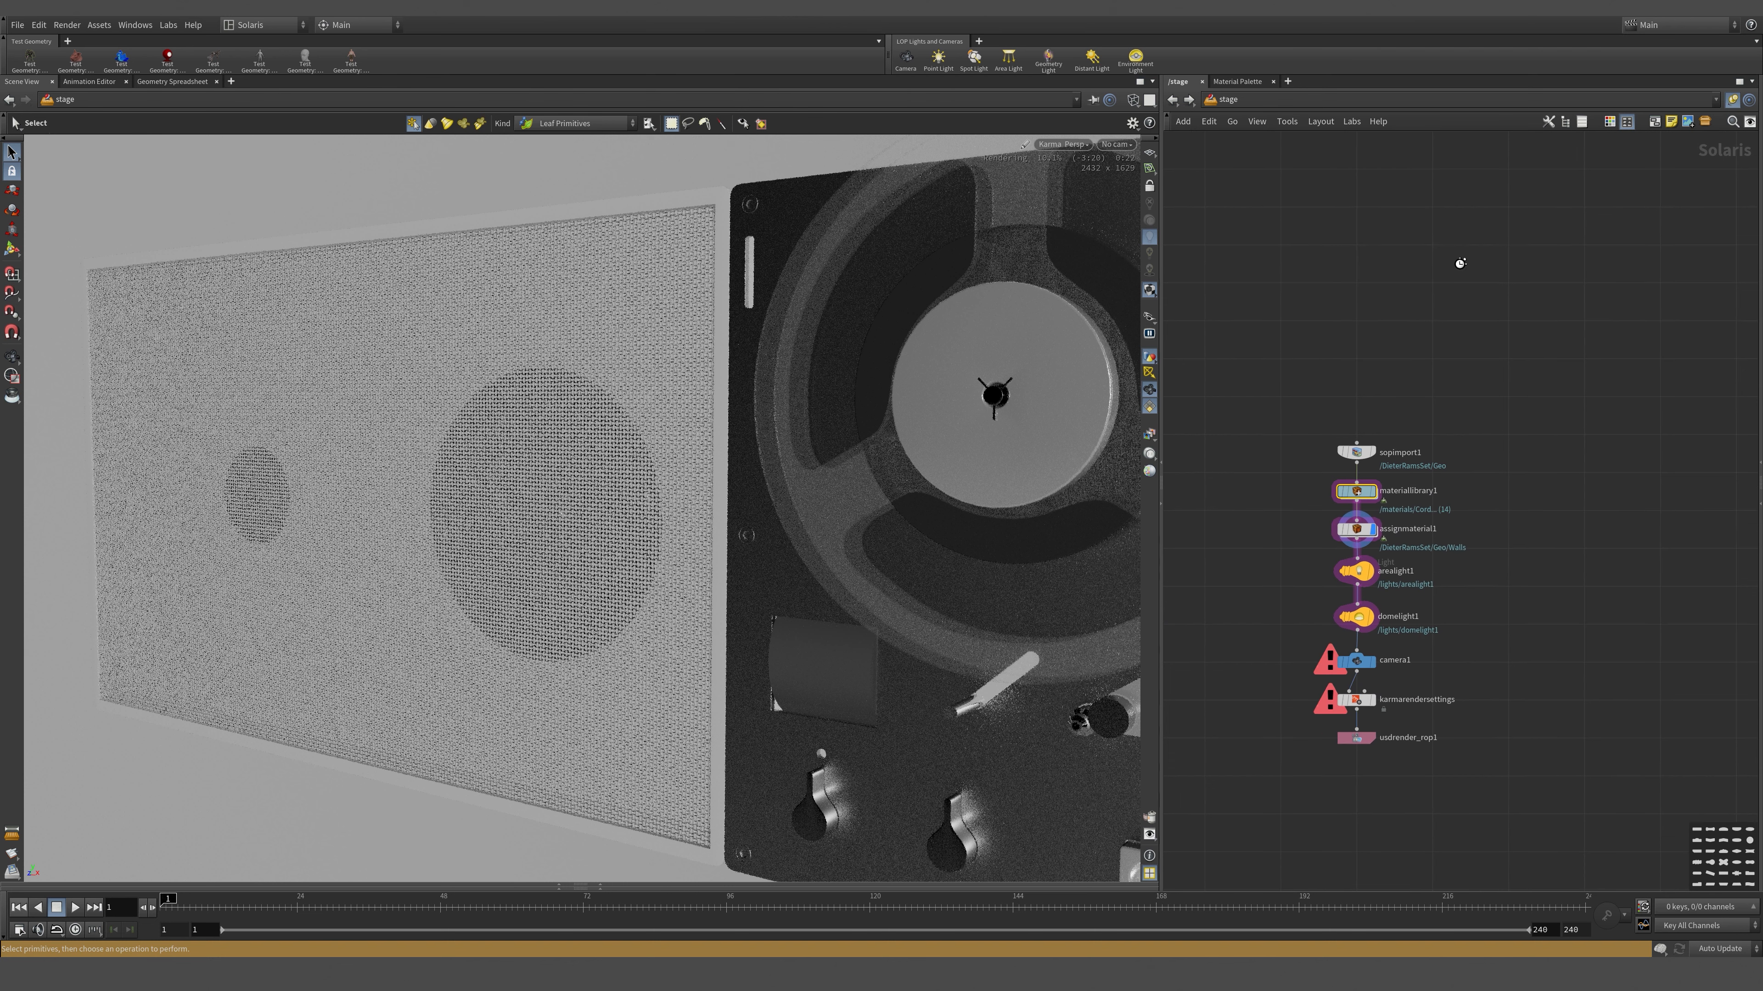
pyautogui.scroll(2, 1360, 613)
pyautogui.moveTo(1463, 570); pyautogui.dragTo(1563, 225, button='middle')
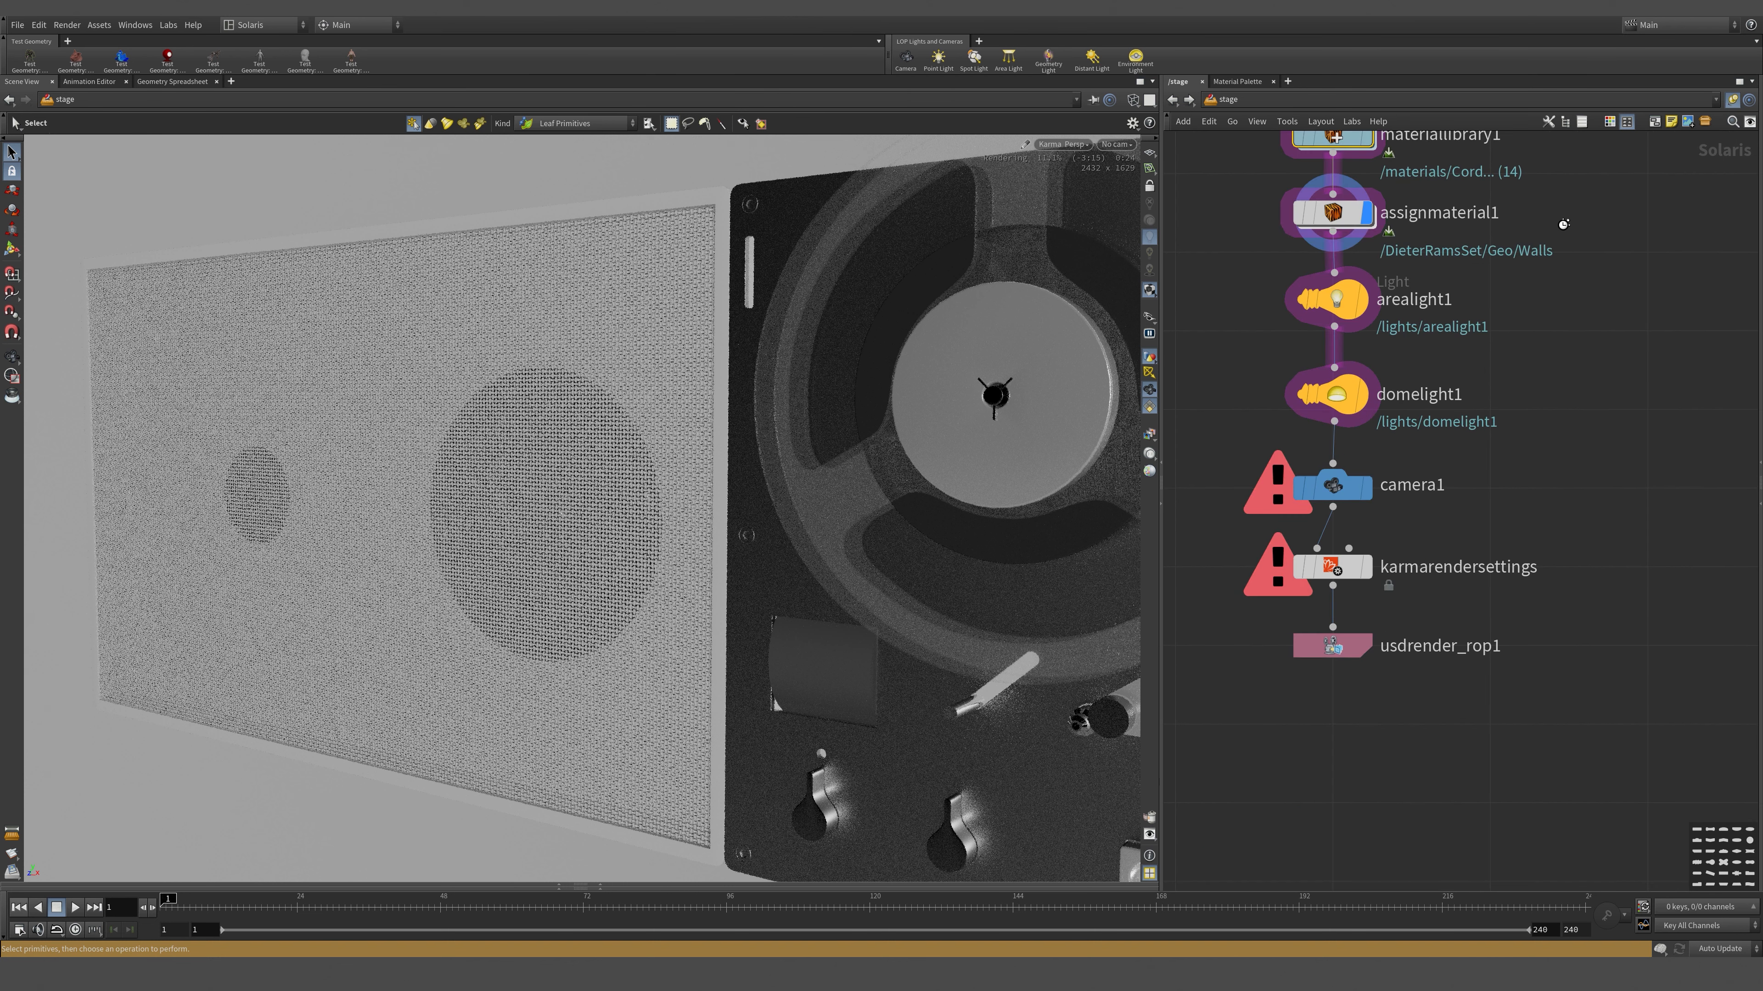
pyautogui.click(1364, 570)
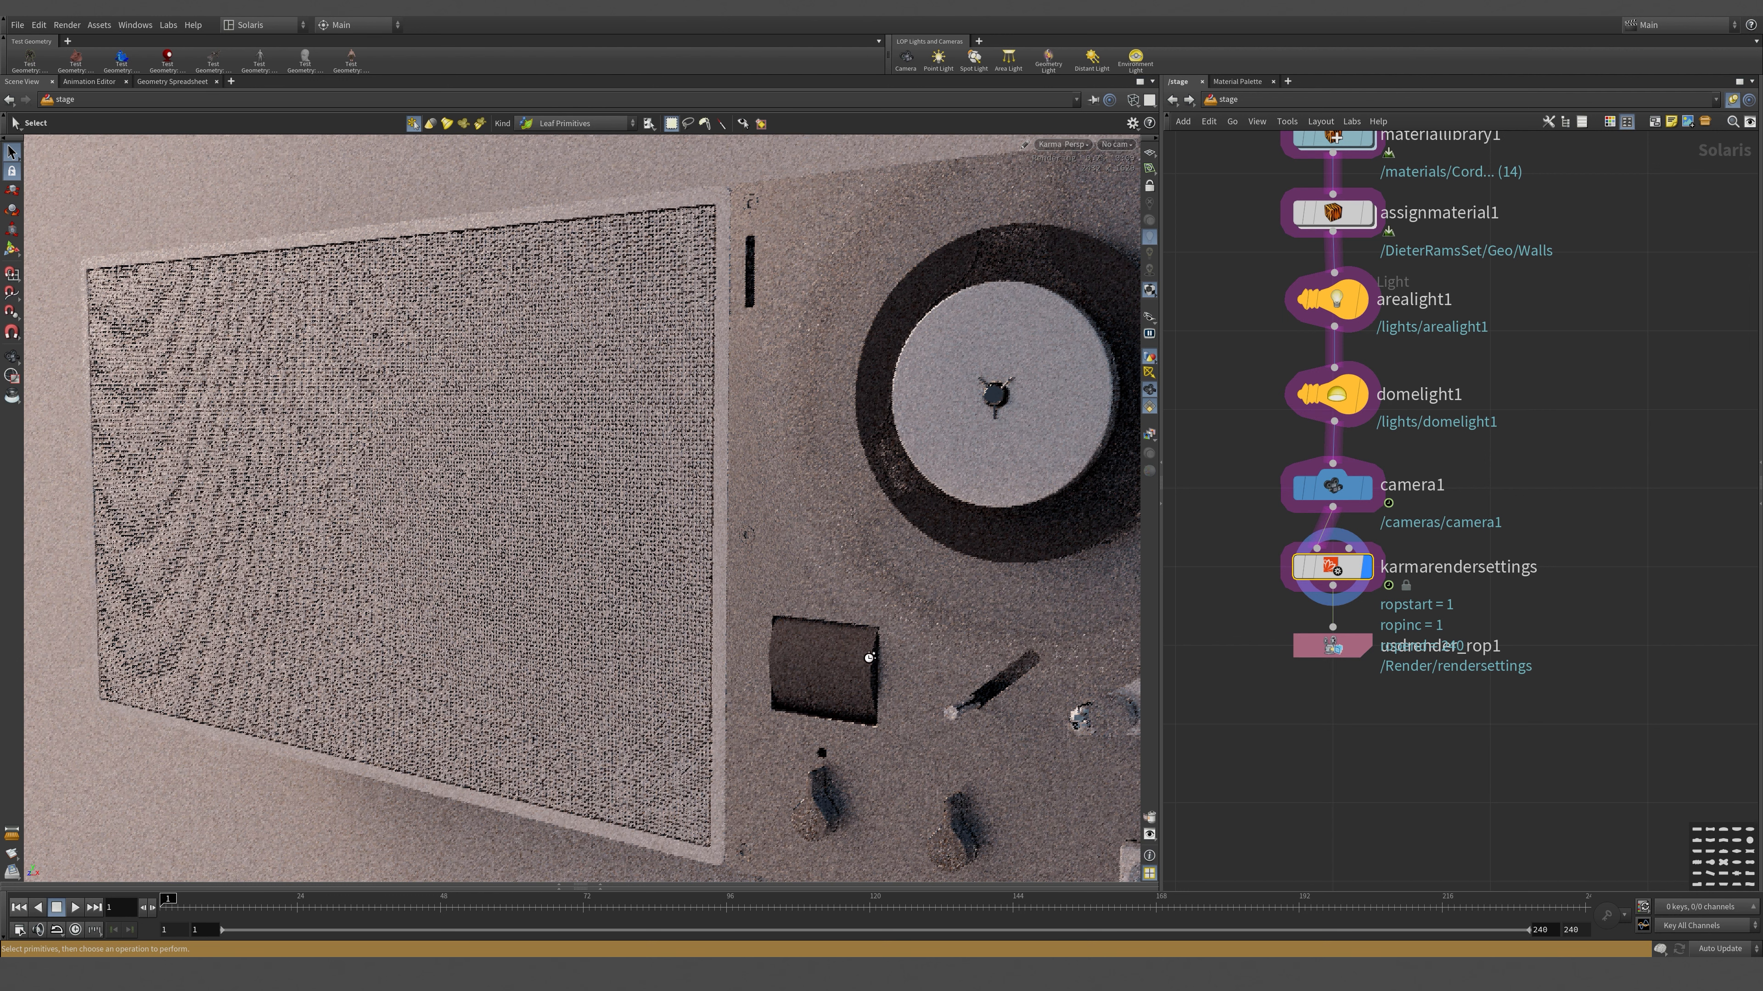
# - Open the parameters of assignmaterial1 and expand the scene graph tree and details panes beneath the viewport
pyautogui.moveTo(1471, 508); pyautogui.dragTo(1471, 840, button='middle')
pyautogui.moveTo(1188, 448); pyautogui.dragTo(1439, 482)
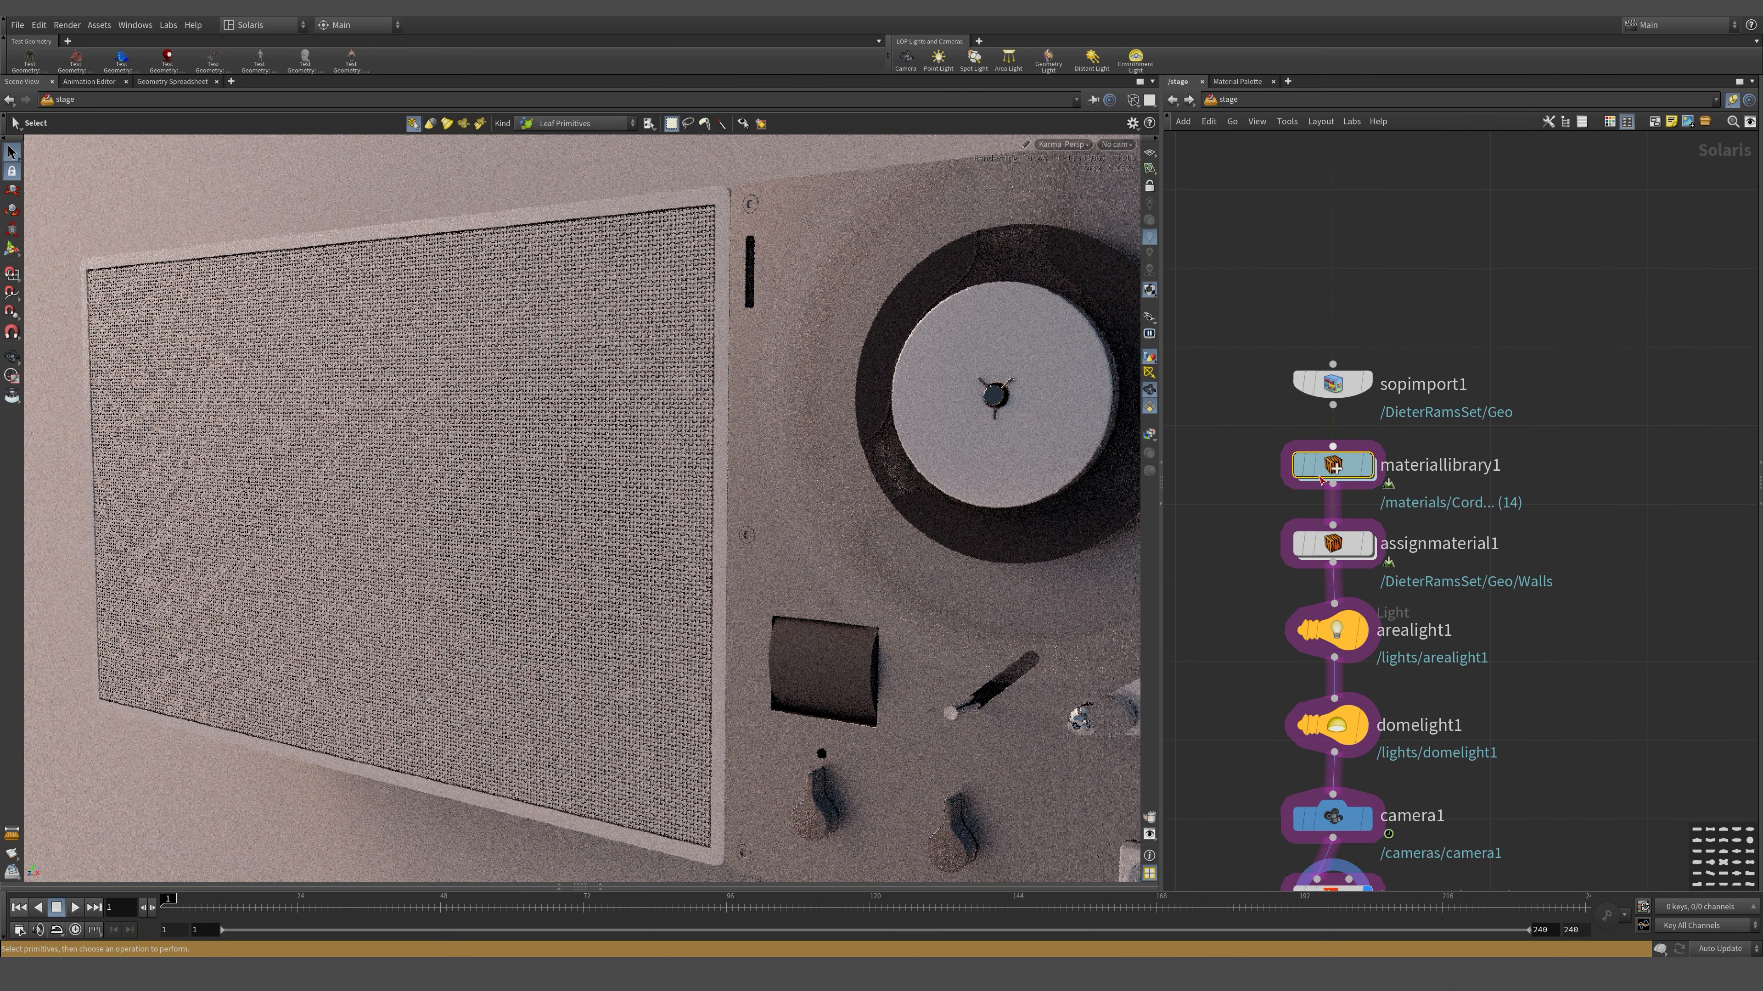
pyautogui.click(1357, 563)
pyautogui.press('p')
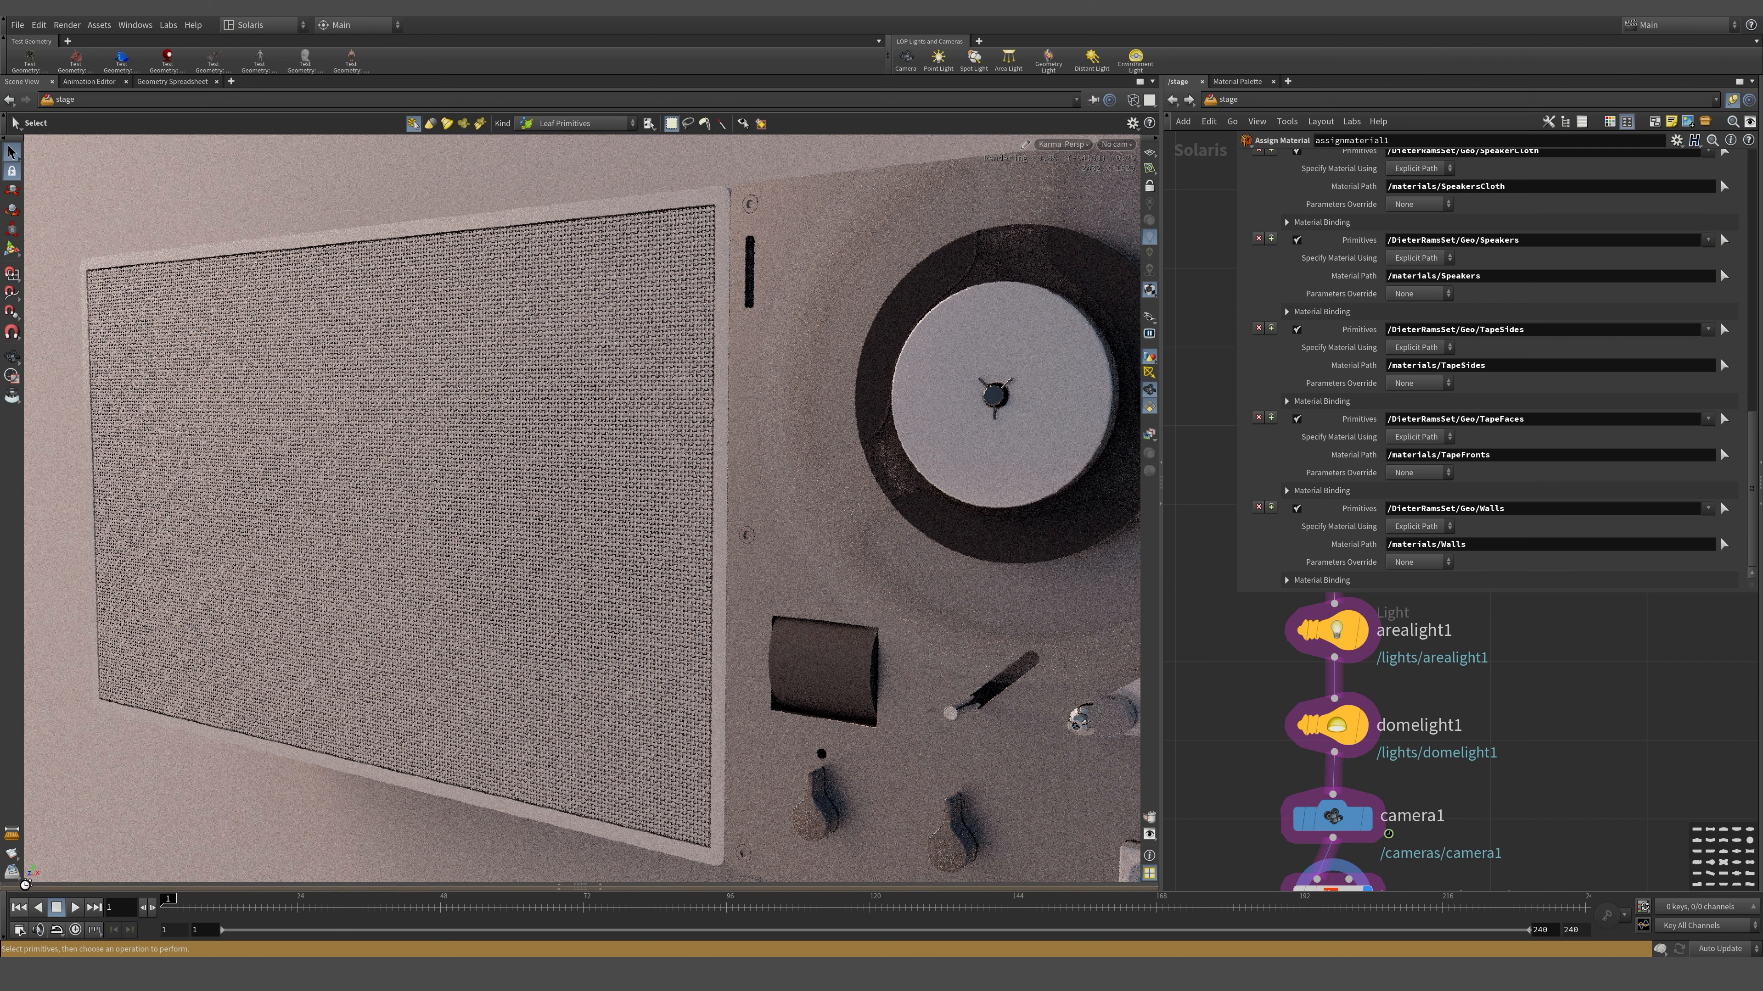
pyautogui.click(601, 891)
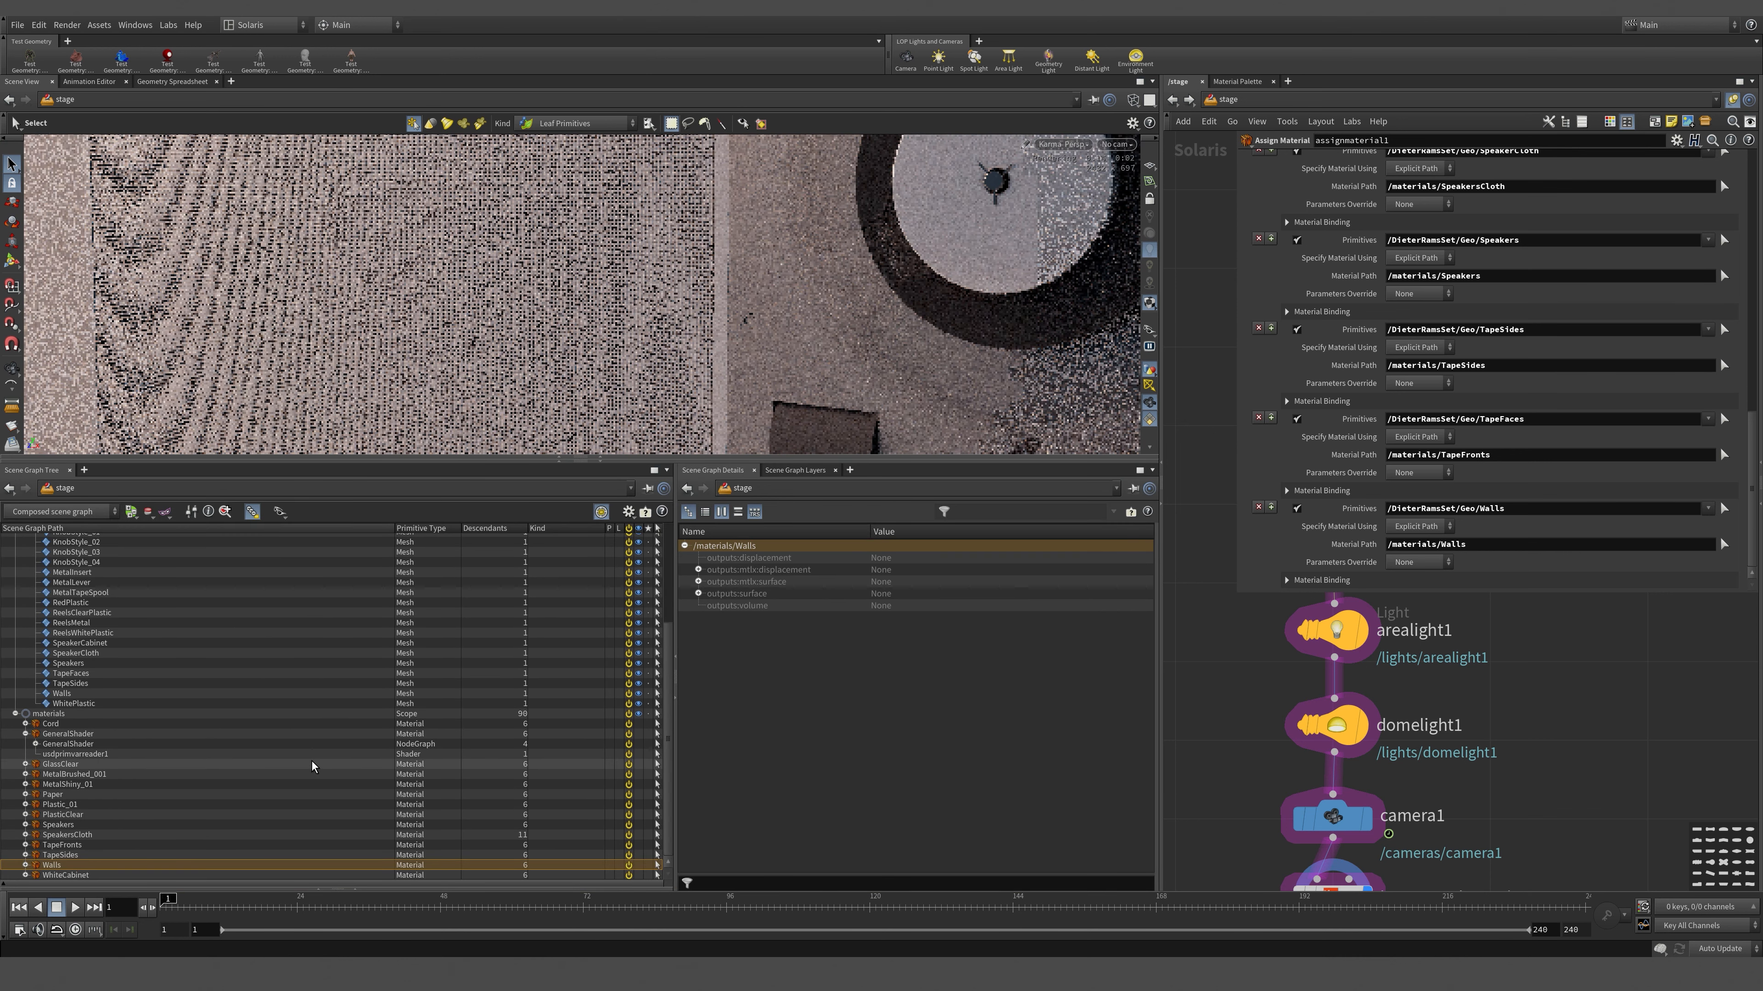
# - Add a new material entry to assignmaterial1 with the FrontCyl and FrontCylSides meshes as its primitives
pyautogui.click(102, 571)
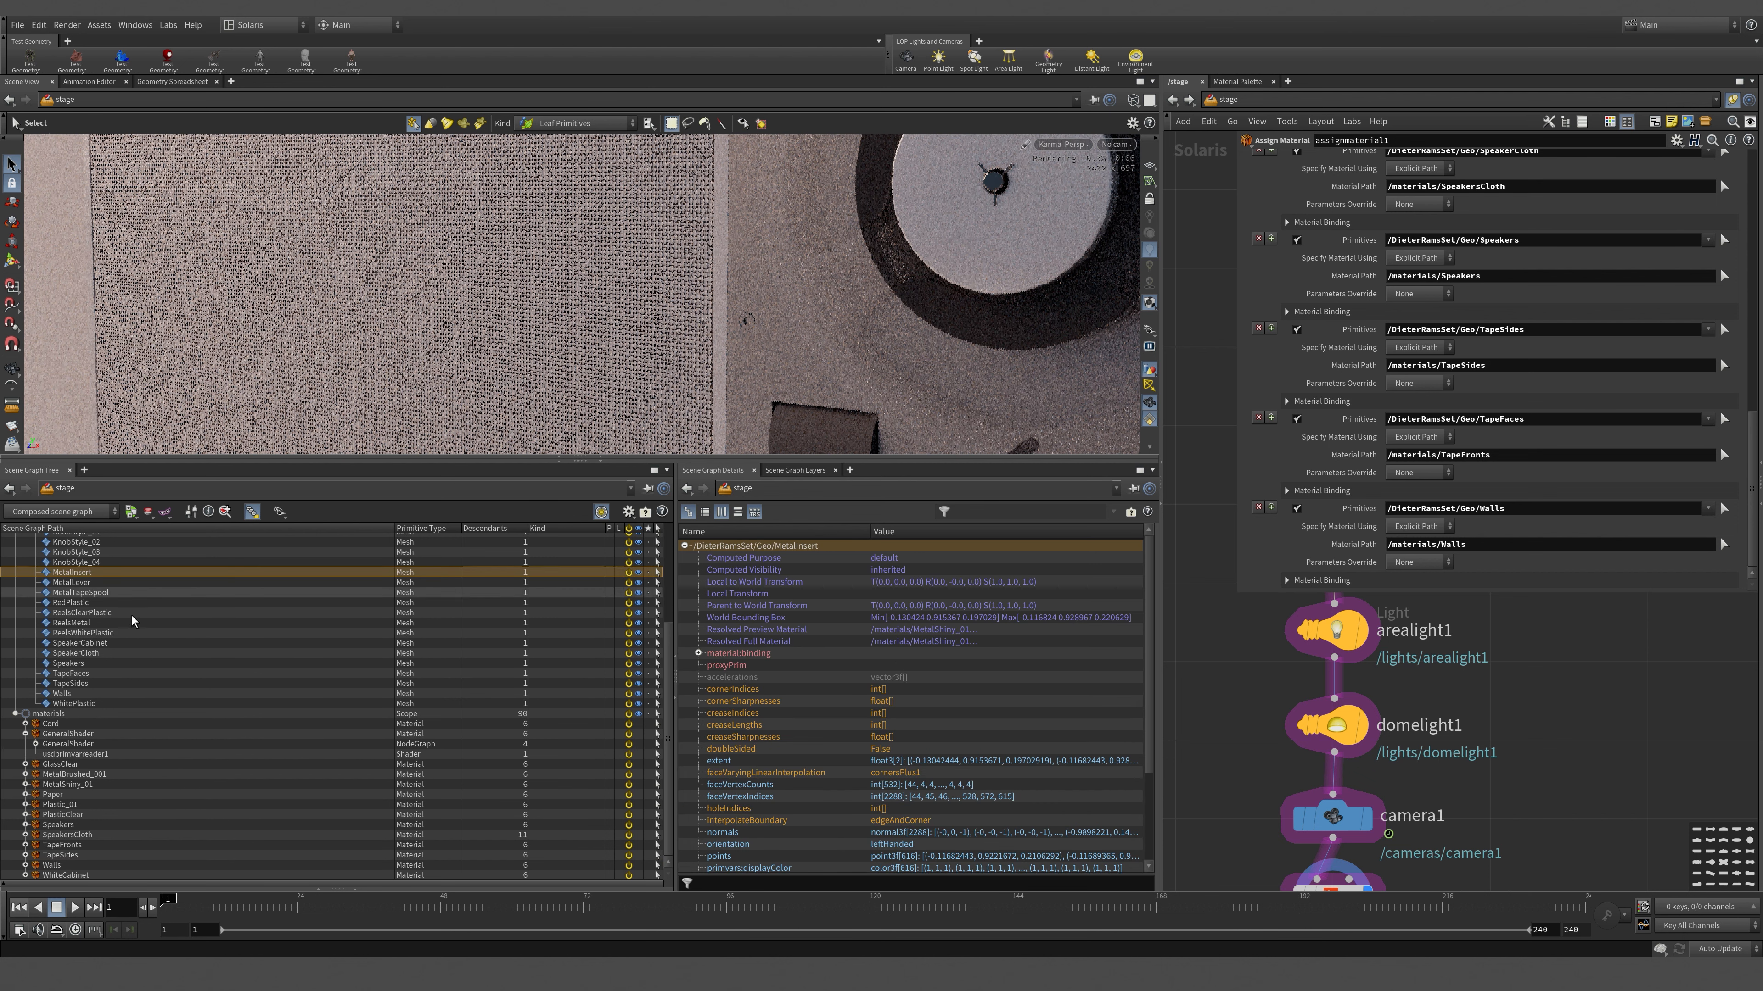
pyautogui.scroll(4, 123, 640)
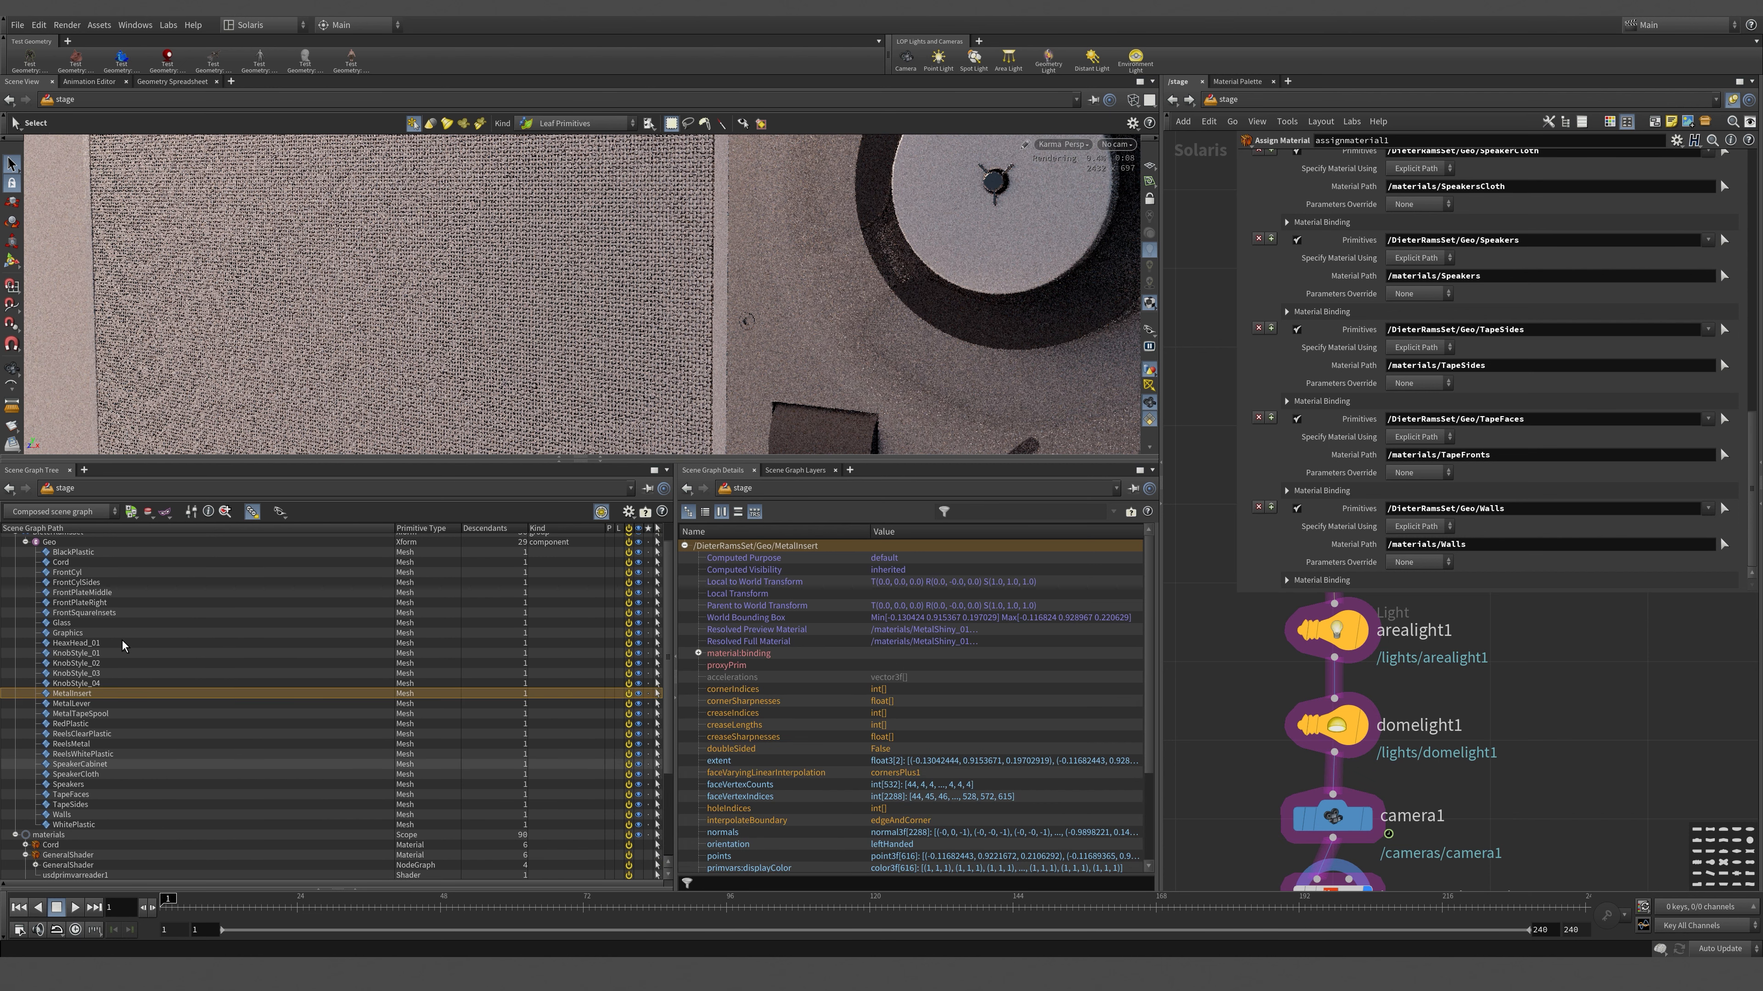
pyautogui.click(107, 581)
pyautogui.keyDown('shift'); pyautogui.click(96, 571); pyautogui.keyUp('shift')
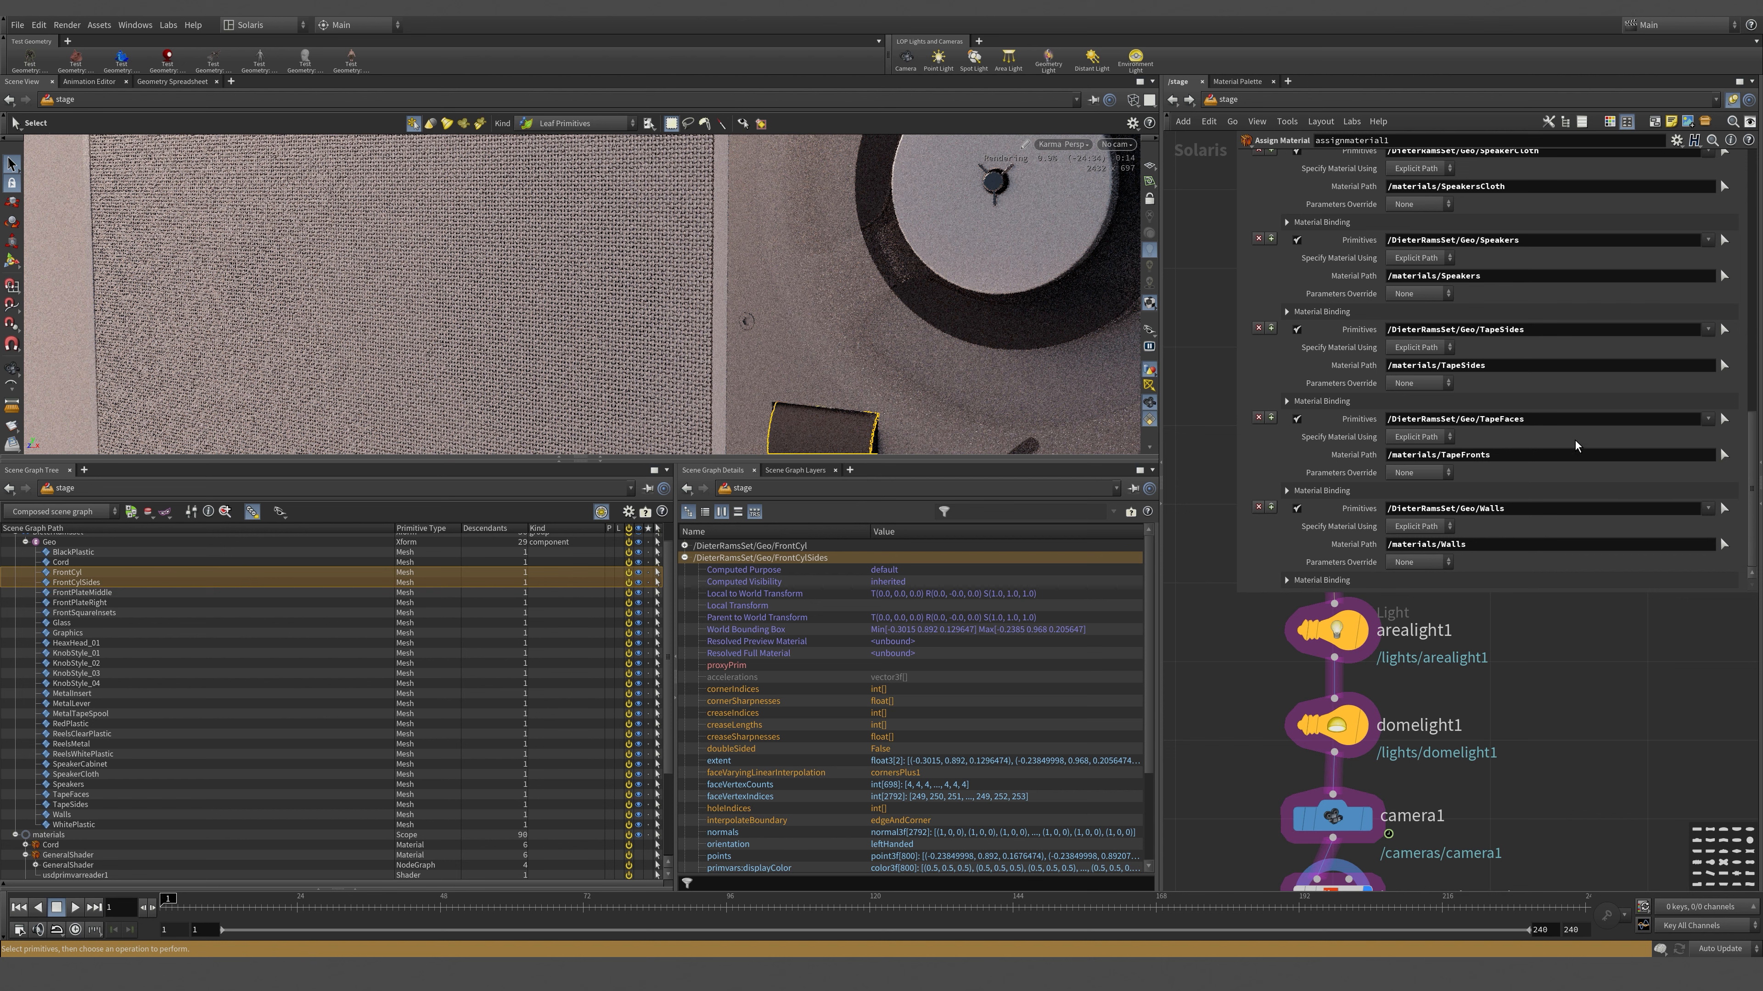
pyautogui.scroll(10, 1556, 357)
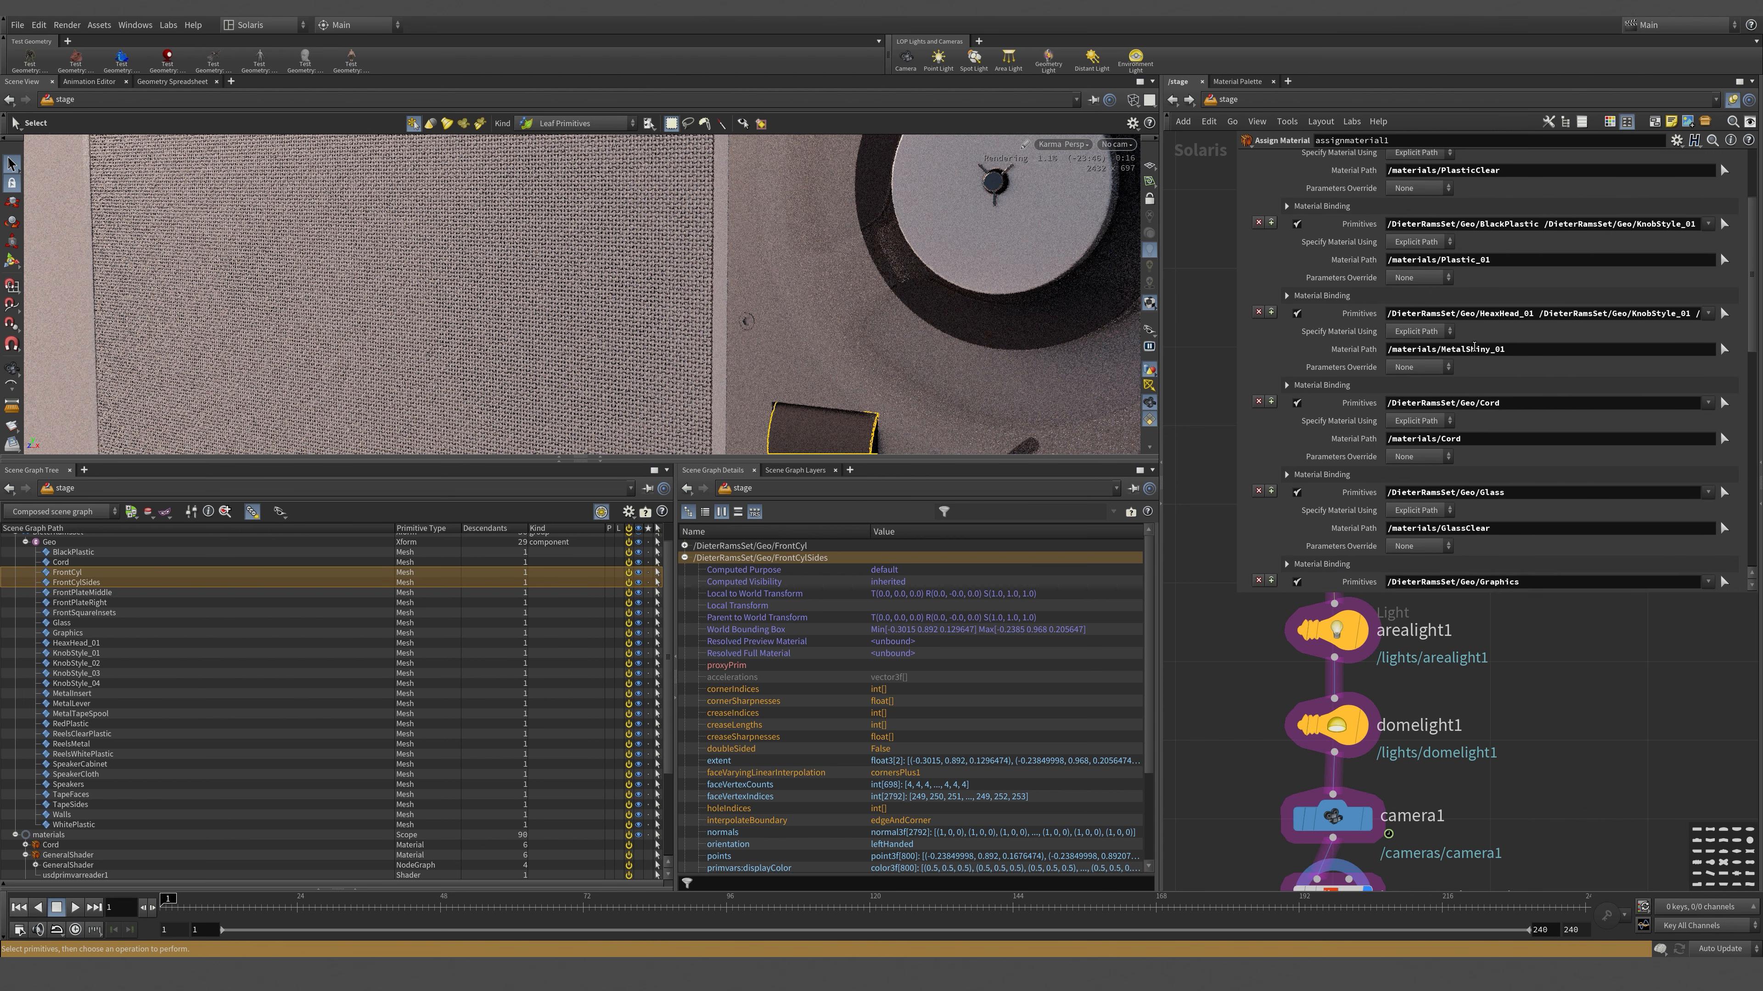
pyautogui.scroll(4, 1534, 273)
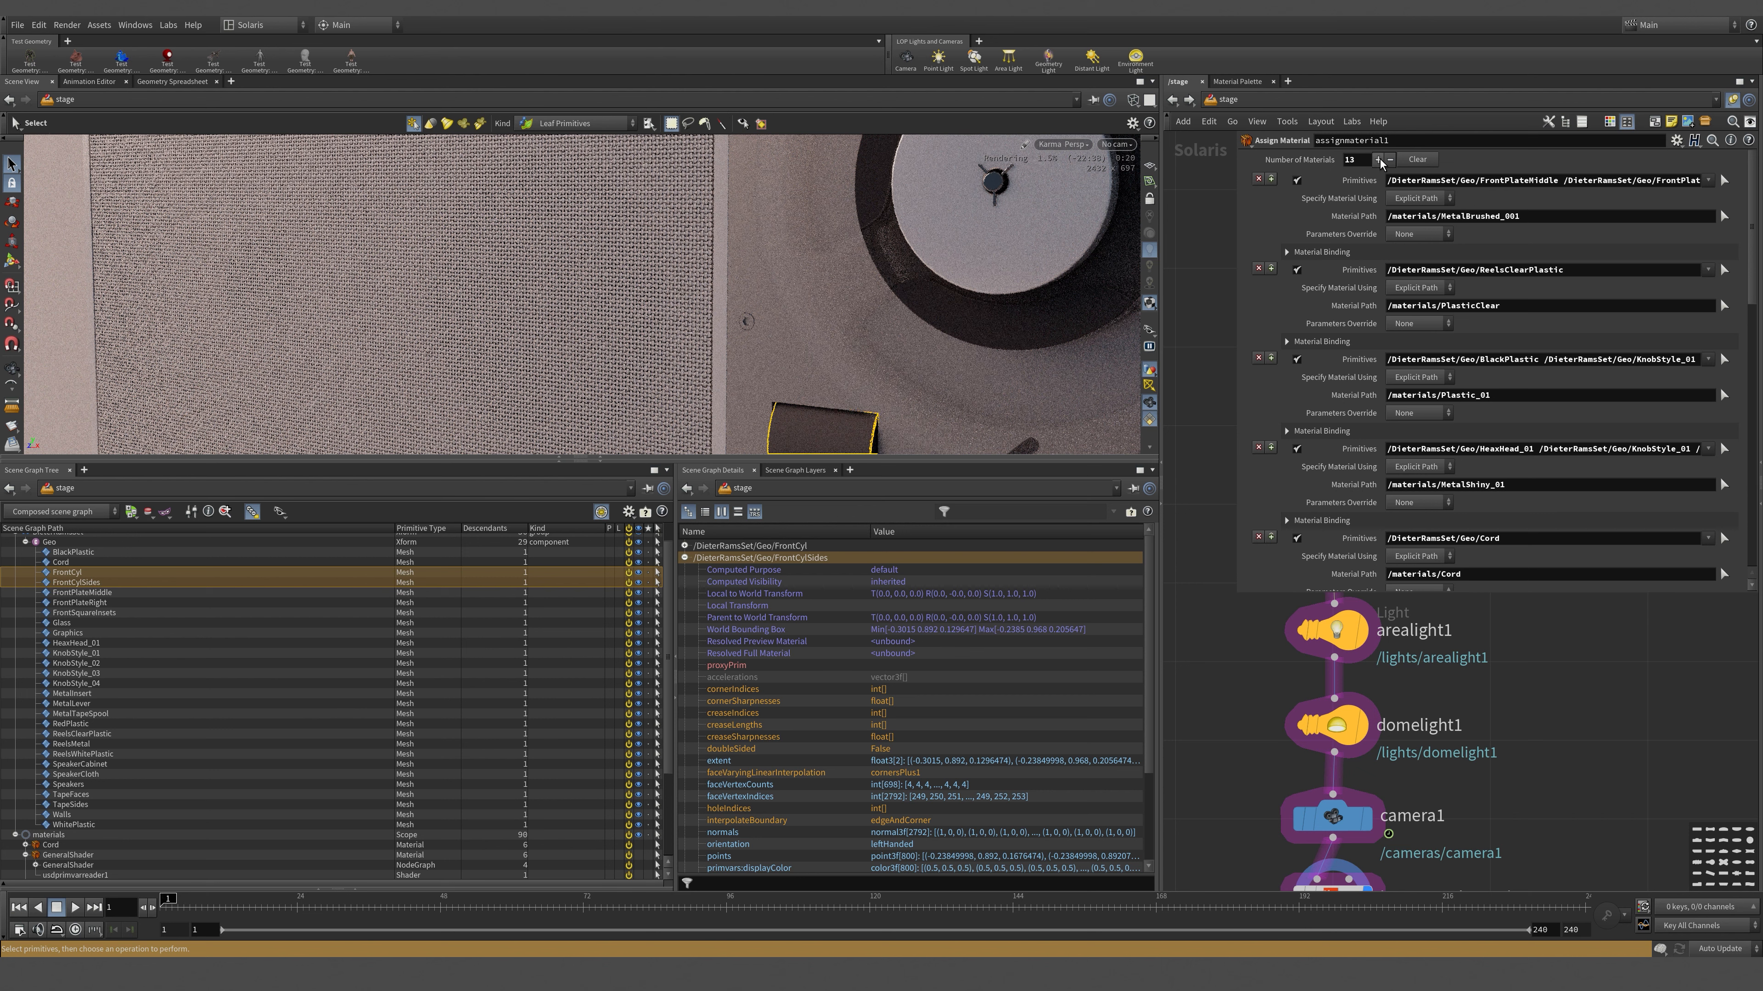
pyautogui.scroll(-10, 1543, 461)
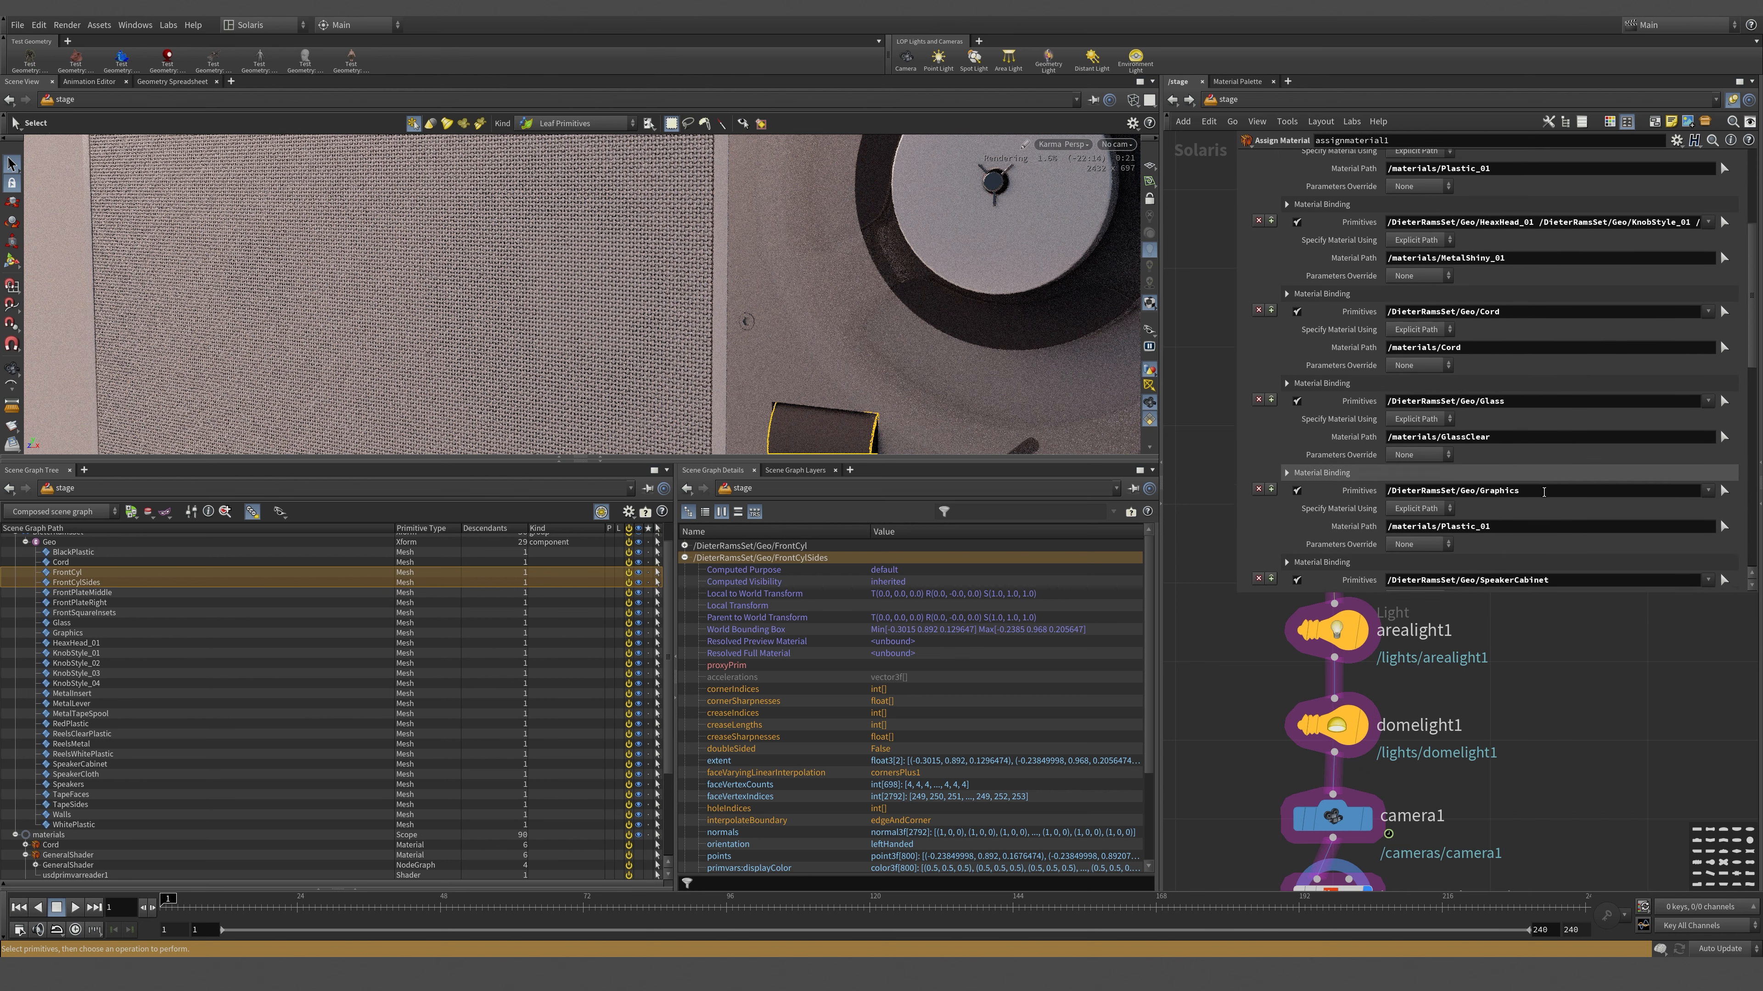
pyautogui.scroll(-14, 1543, 497)
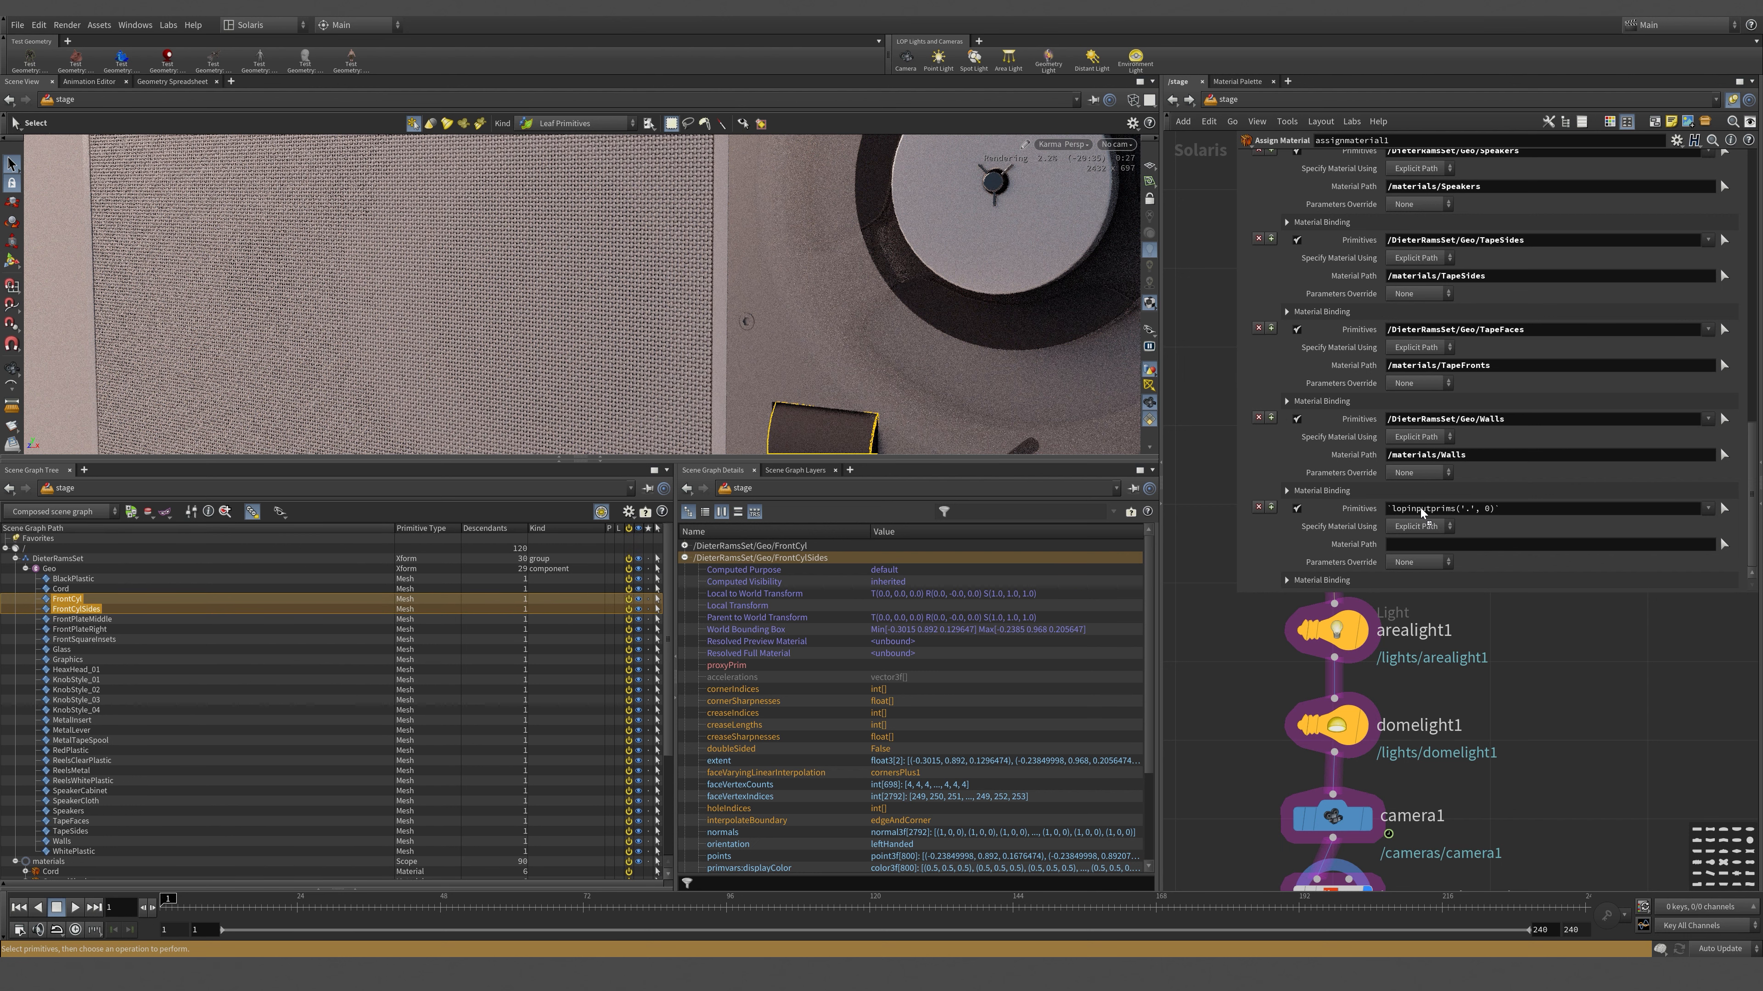
pyautogui.moveTo(1420, 508); pyautogui.dragTo(1420, 508)
pyautogui.scroll(-1, 111, 834)
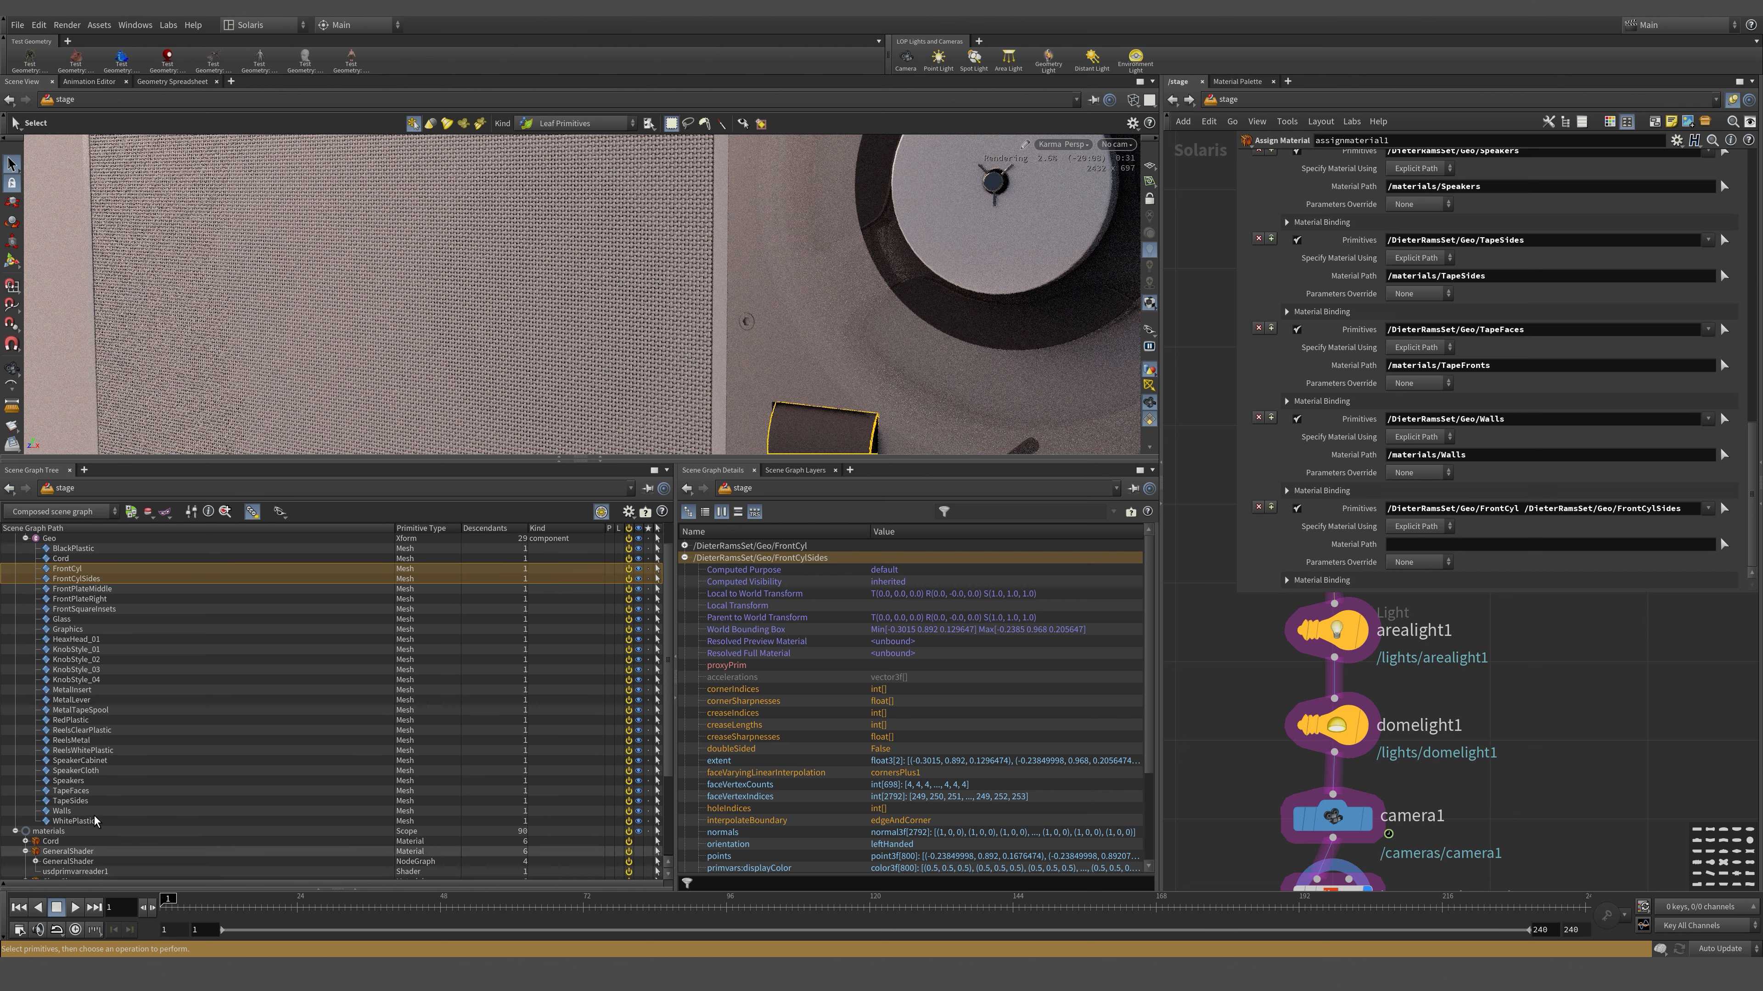
# - Set the new entry's material path to /materials/MetalShiny_01 using the material from the scene graph
pyautogui.scroll(-4, 95, 821)
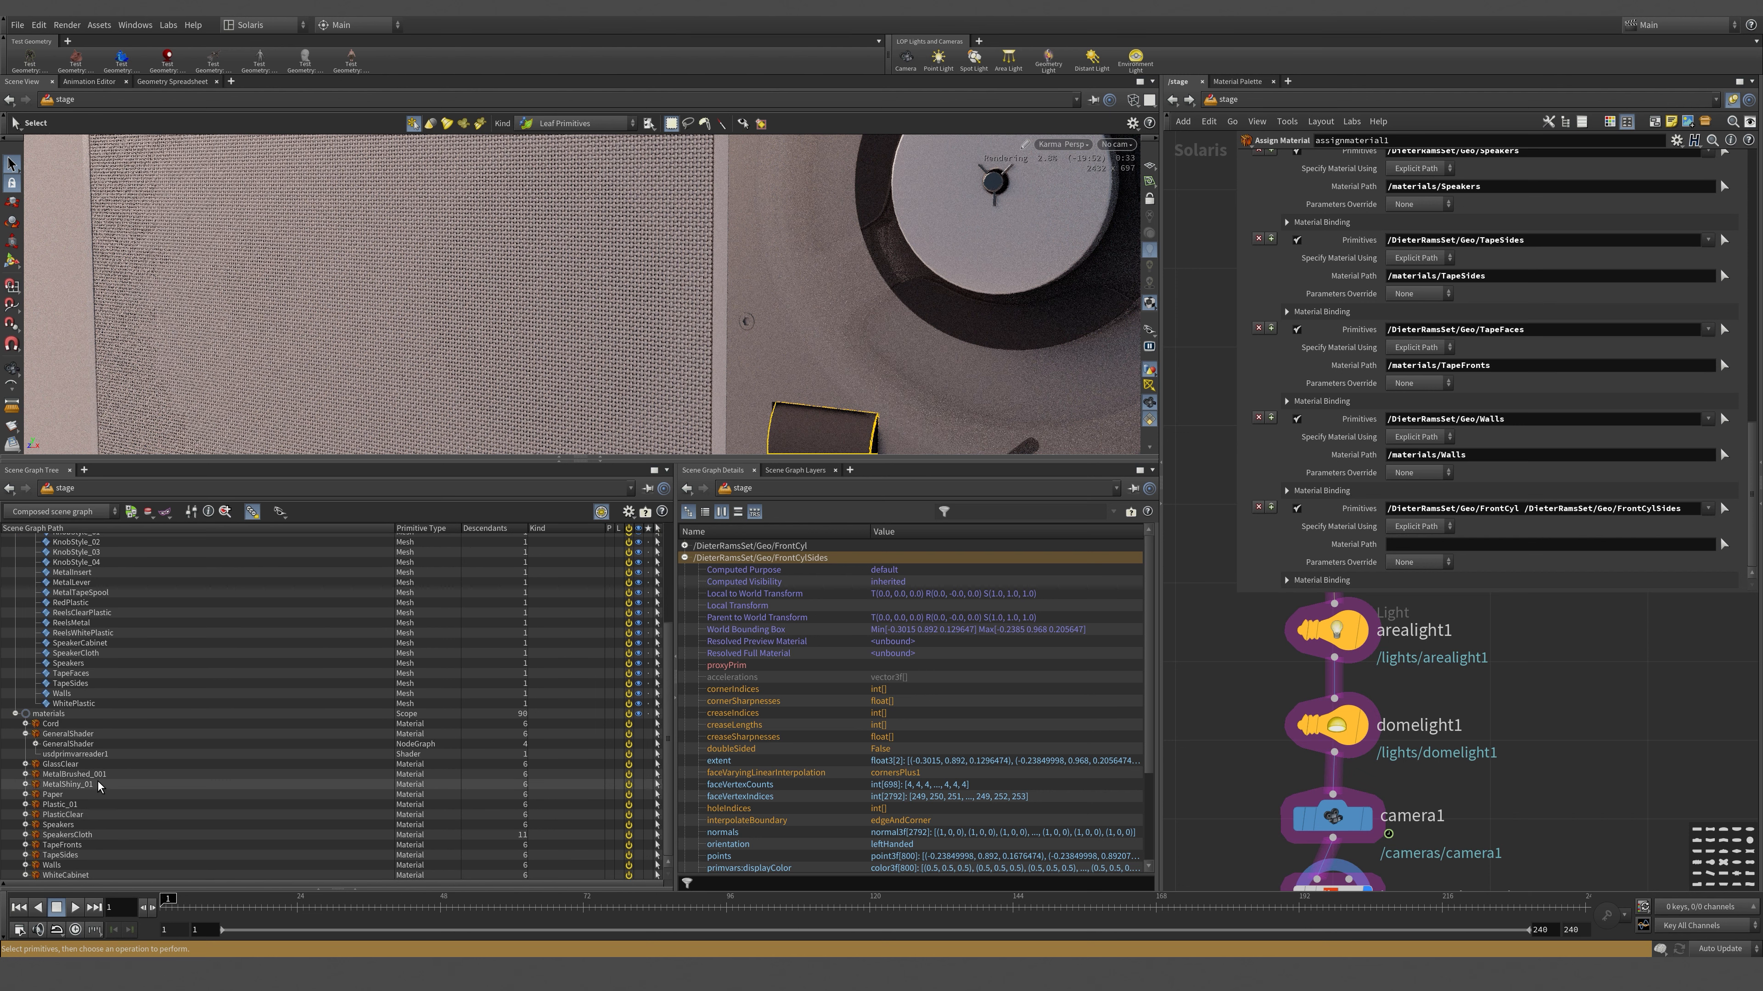
pyautogui.click(69, 786)
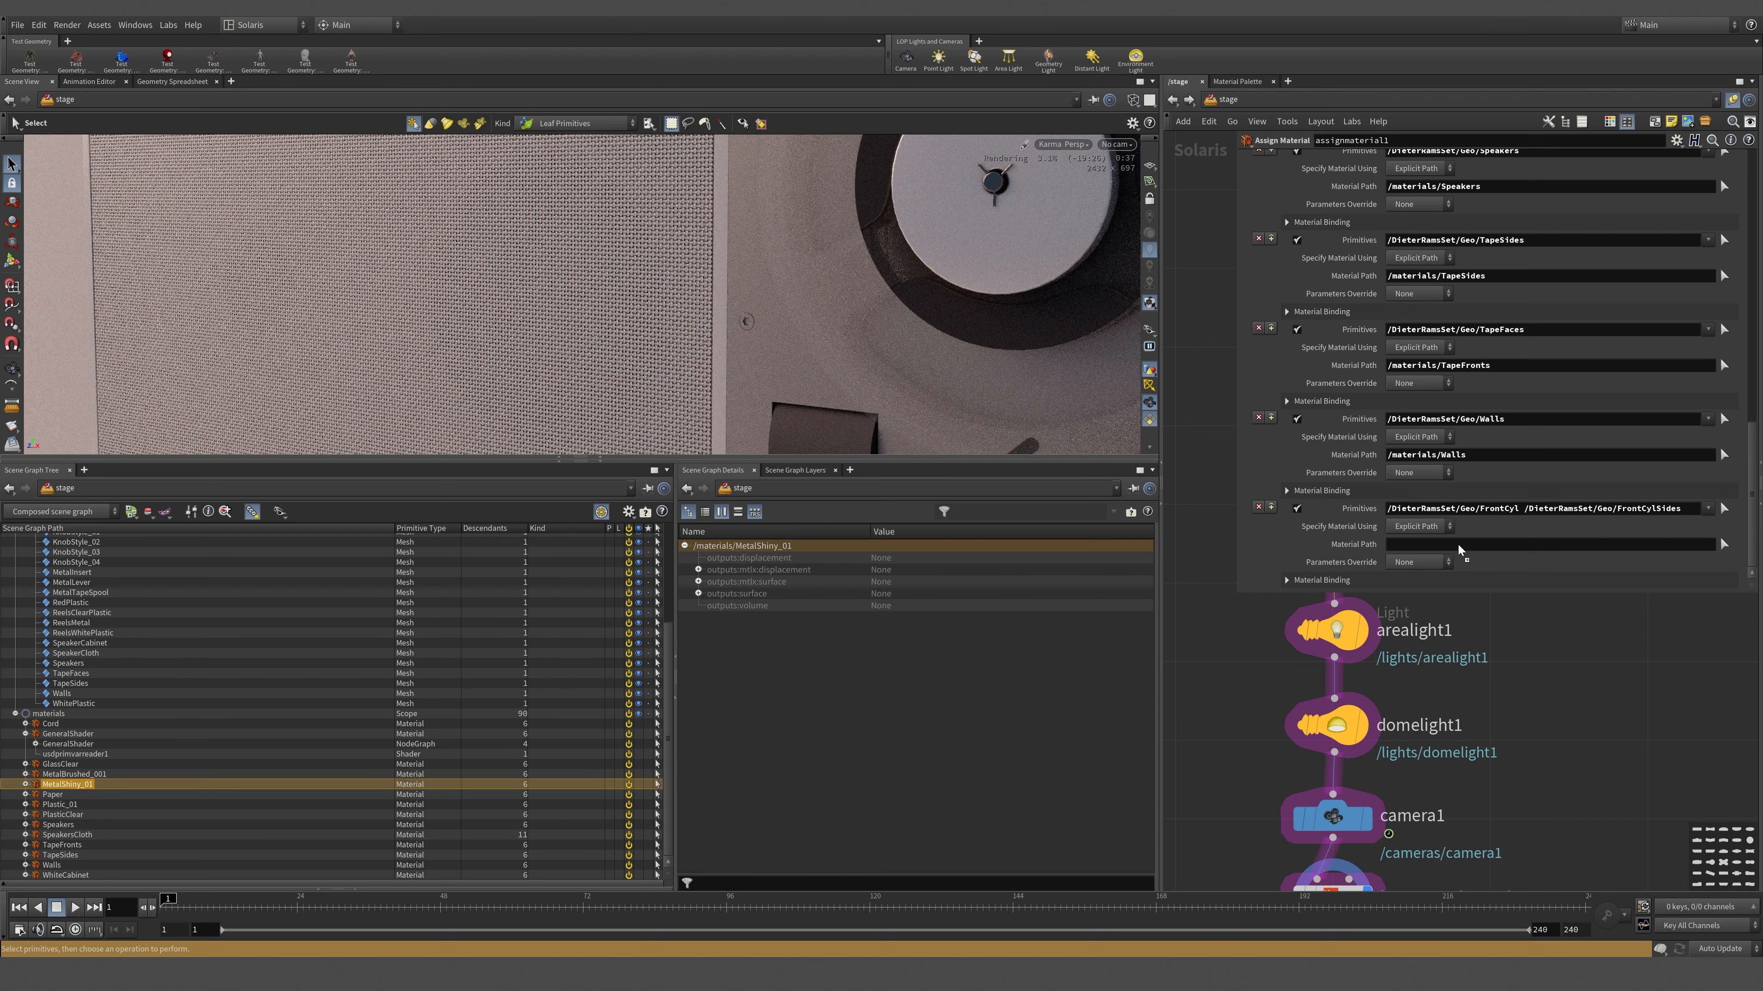
pyautogui.moveTo(1458, 545); pyautogui.dragTo(1457, 545)
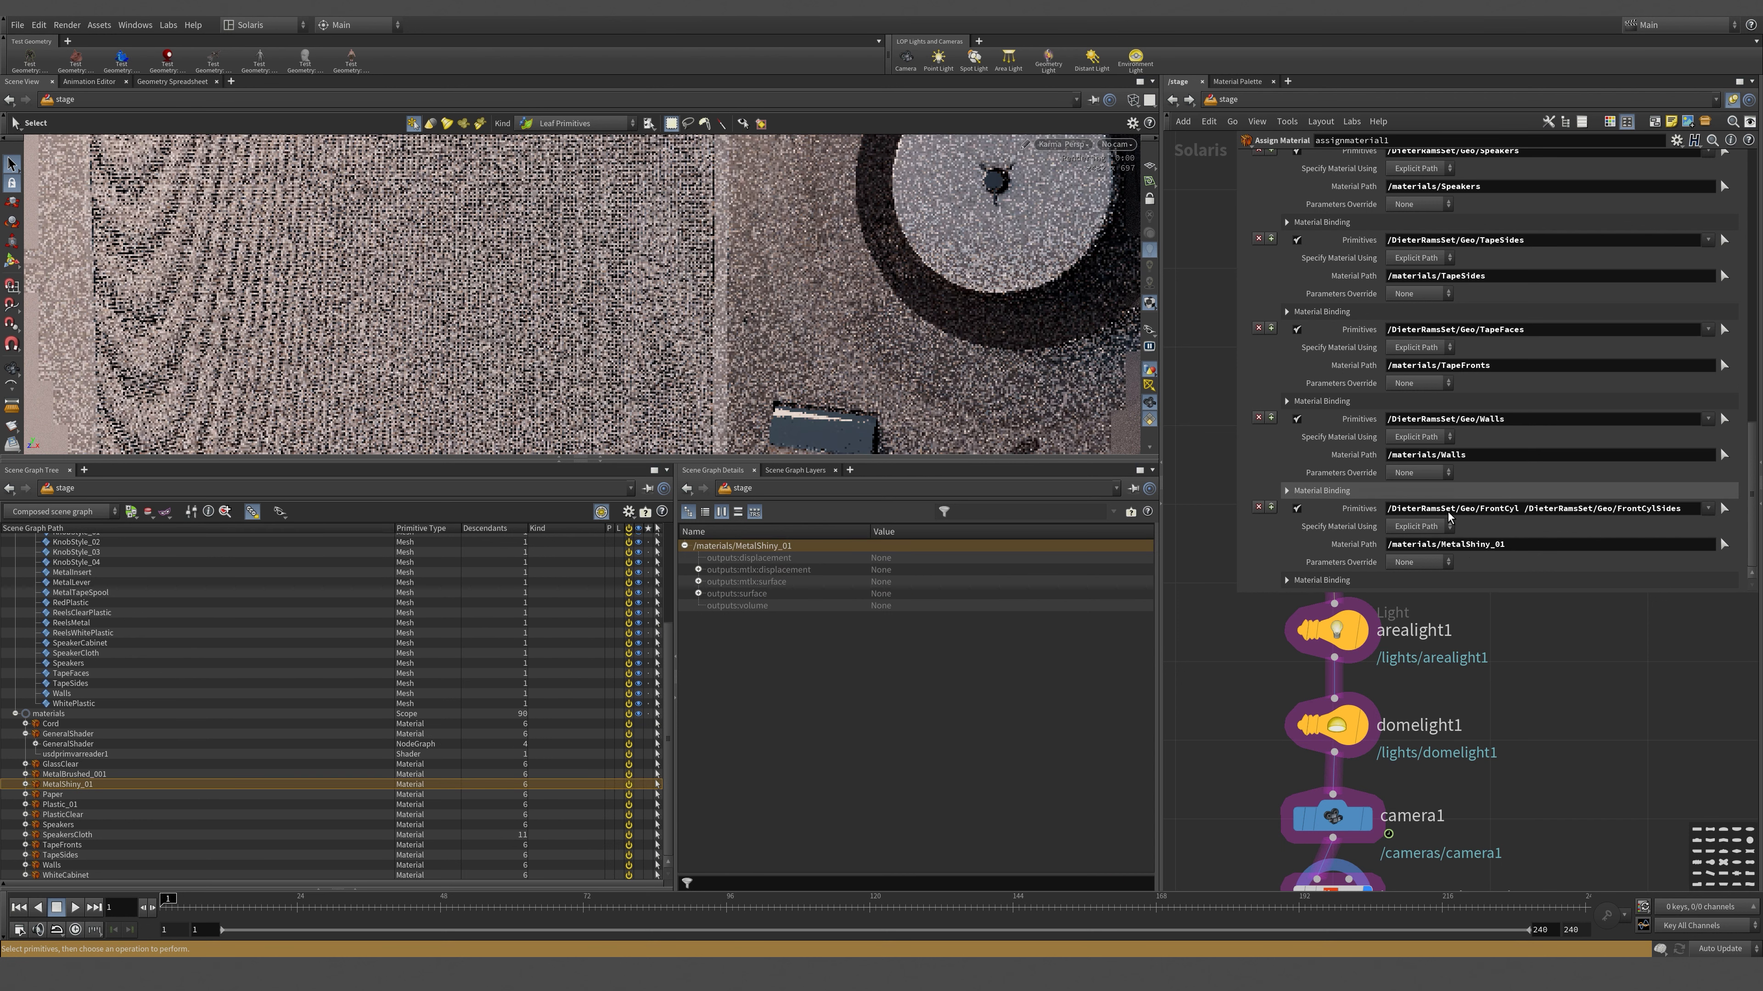
# - Enlarge the viewport and examine the front cylinder and nearby reel in the Karma preview
pyautogui.moveTo(726, 459); pyautogui.dragTo(743, 738)
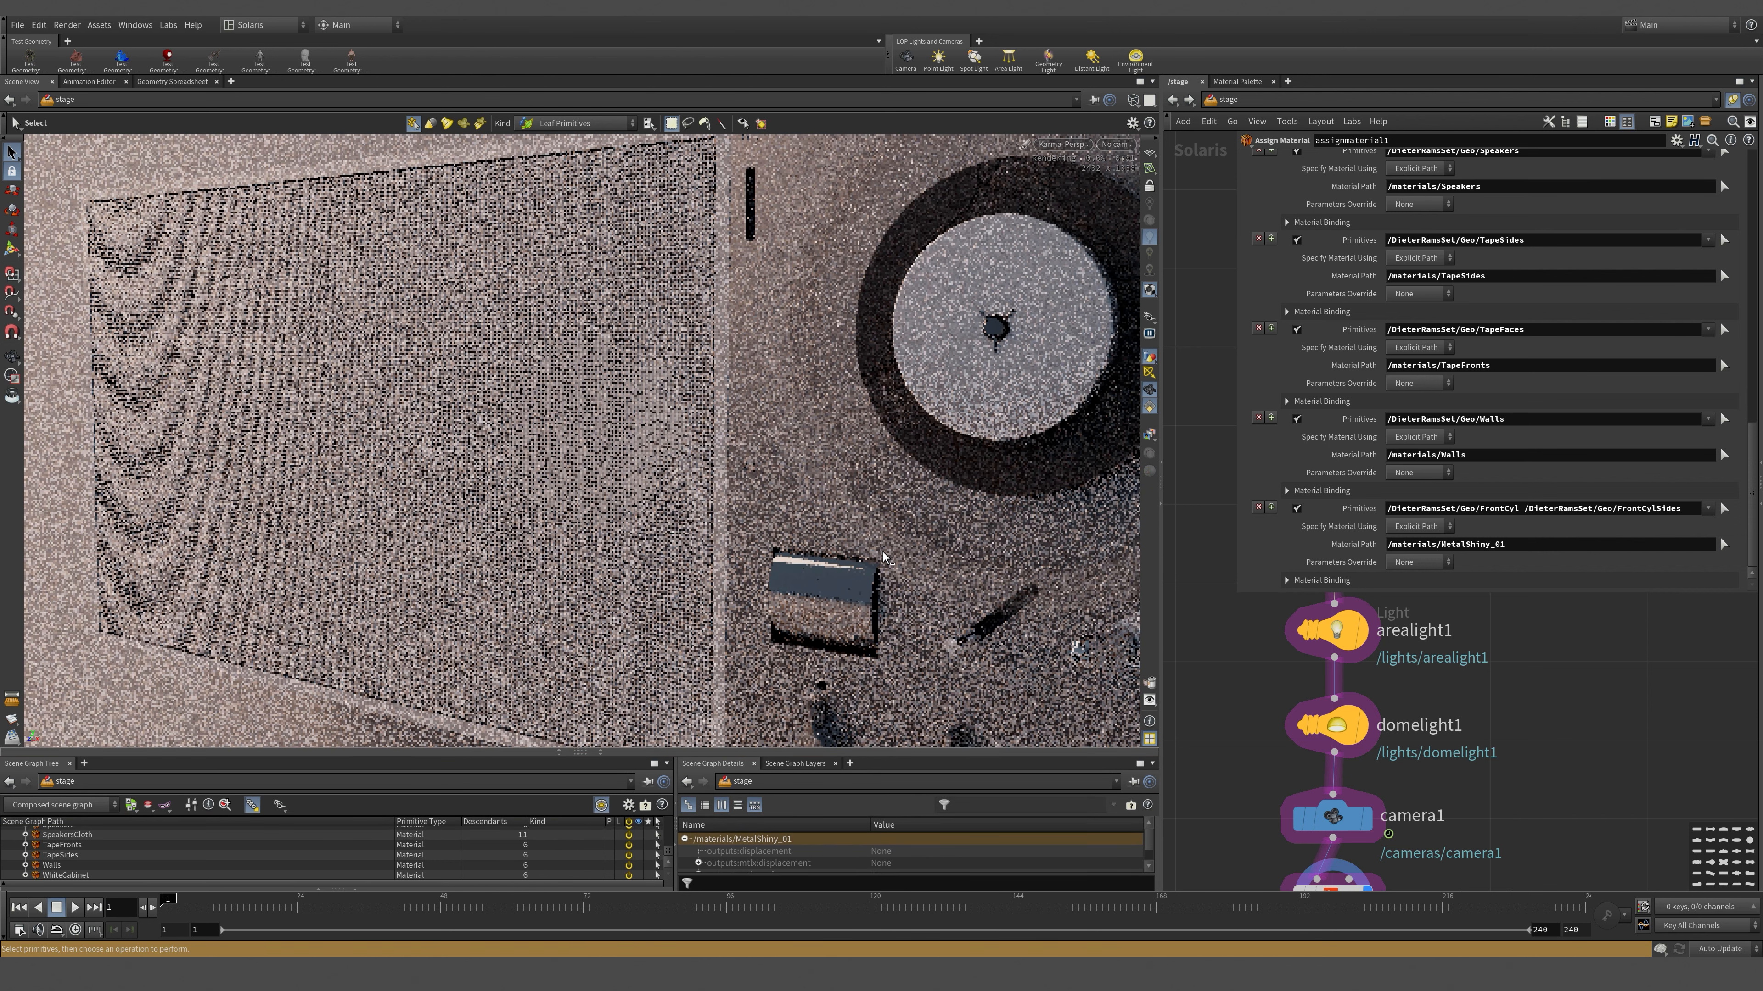
pyautogui.press('Escape')
pyautogui.moveTo(882, 550); pyautogui.dragTo(835, 561)
pyautogui.keyDown('alt'); pyautogui.moveTo(813, 558); pyautogui.dragTo(701, 553, button='right'); pyautogui.keyUp('alt')
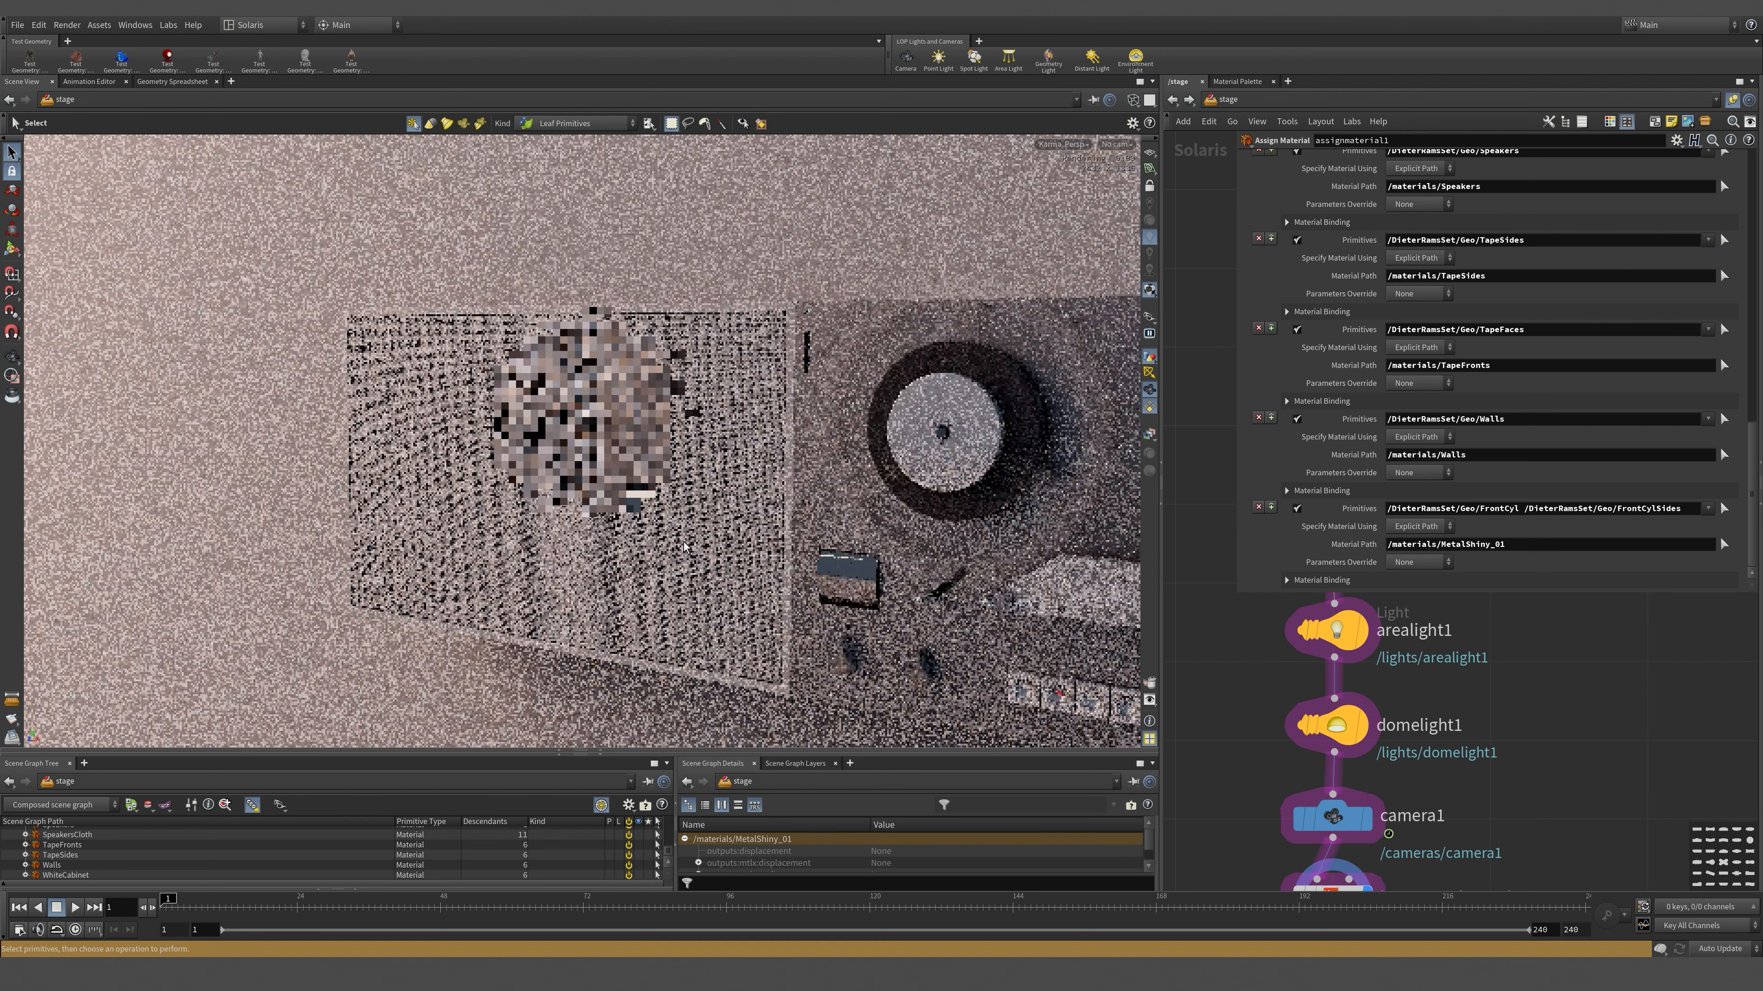
pyautogui.keyDown('alt'); pyautogui.moveTo(694, 553); pyautogui.dragTo(465, 478, button='middle'); pyautogui.keyUp('alt')
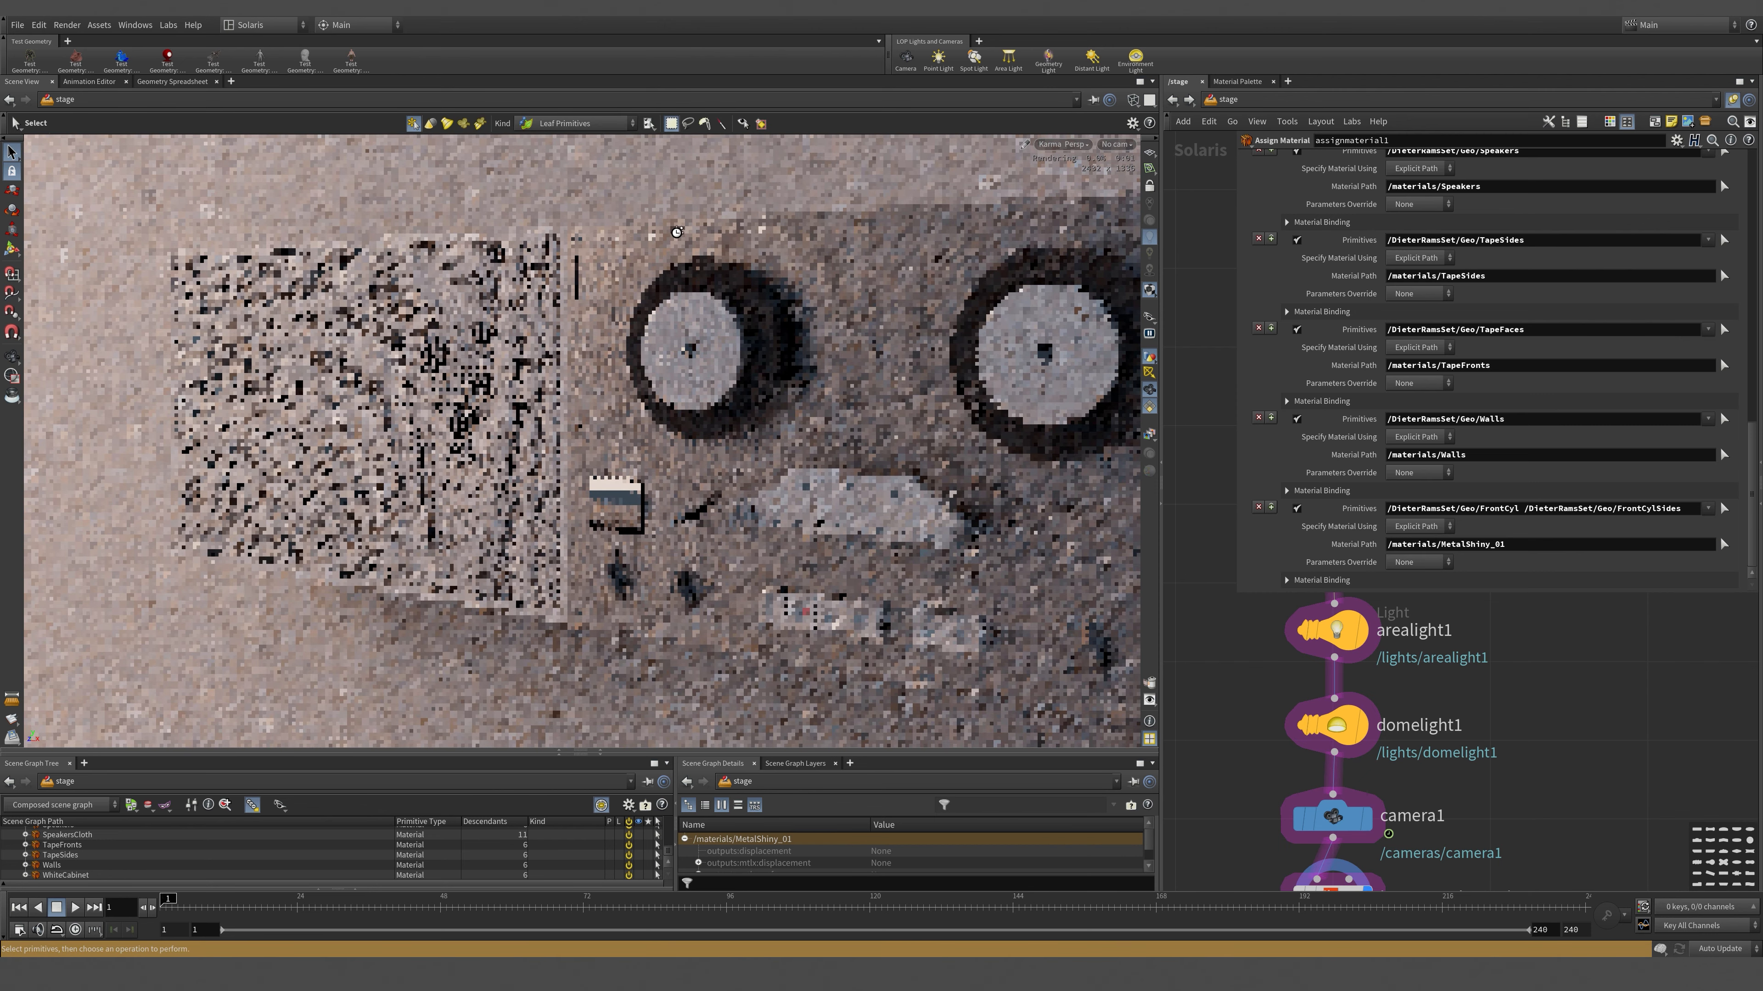
pyautogui.press('Escape')
pyautogui.scroll(3, 661, 249)
pyautogui.scroll(2, 662, 249)
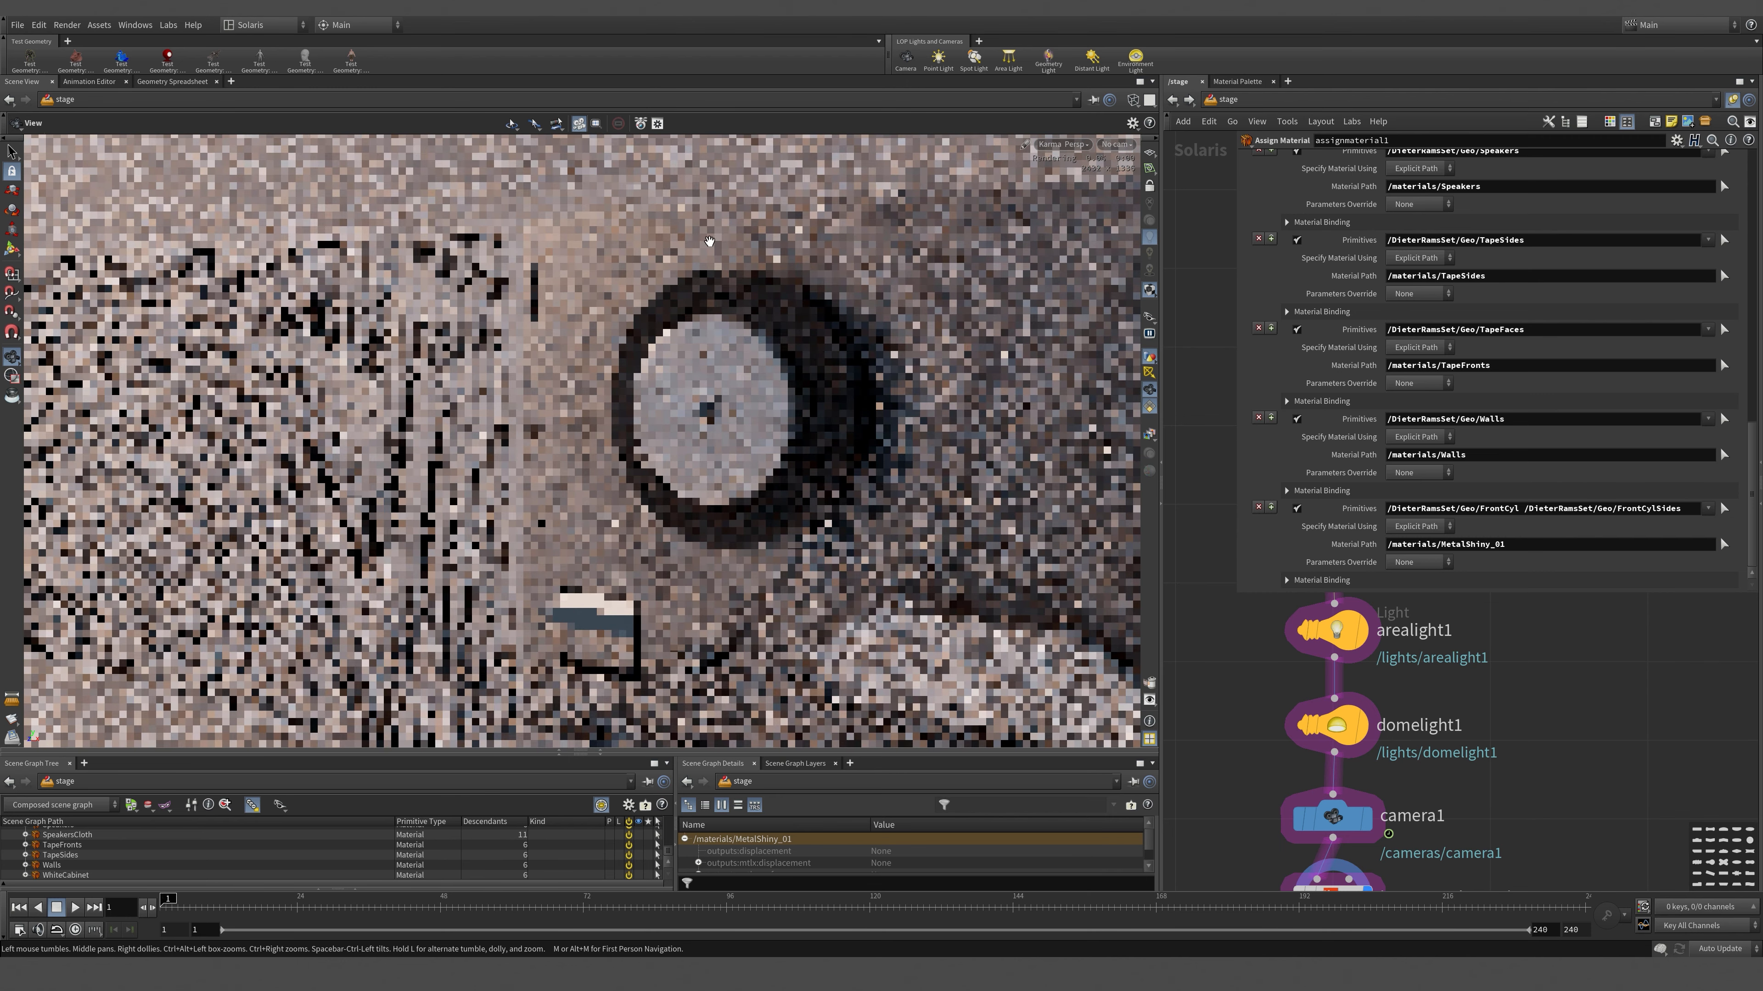
pyautogui.press('s')
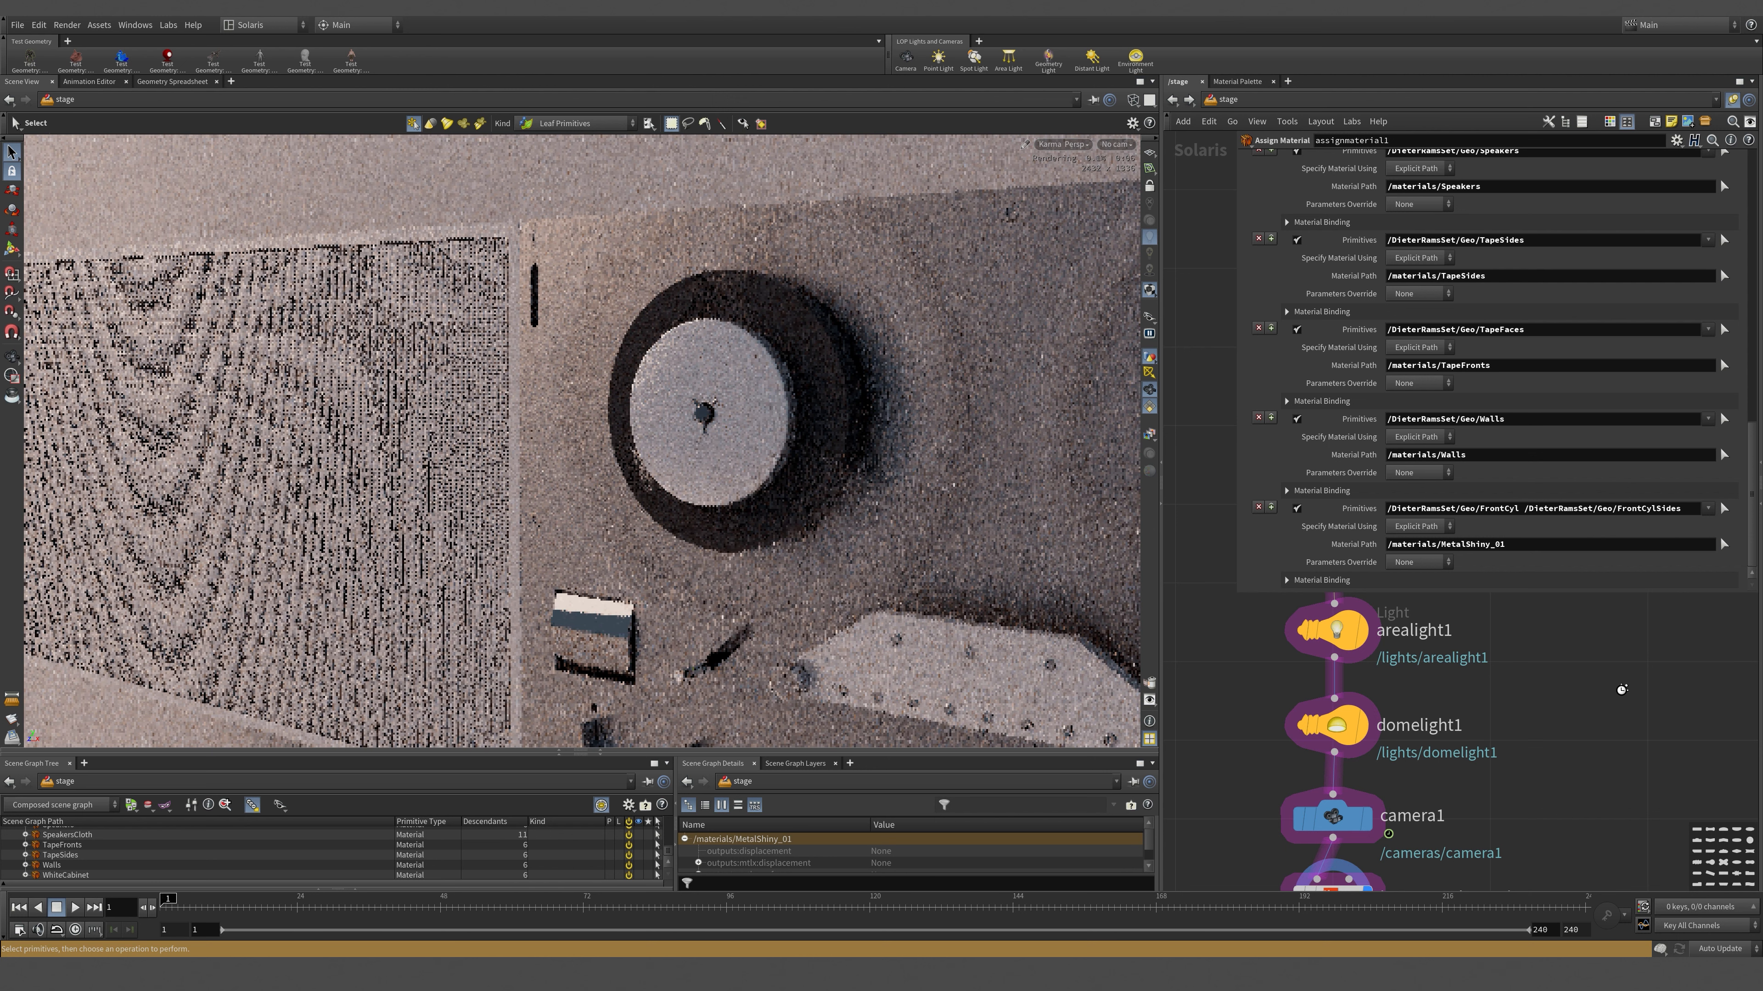
# - Close the assignmaterial1 parameters and open the MetalBrushed_001 material network inside materiallibrary1
pyautogui.press('p')
pyautogui.scroll(-2, 1615, 663)
pyautogui.moveTo(1554, 347); pyautogui.dragTo(1551, 183, button='middle')
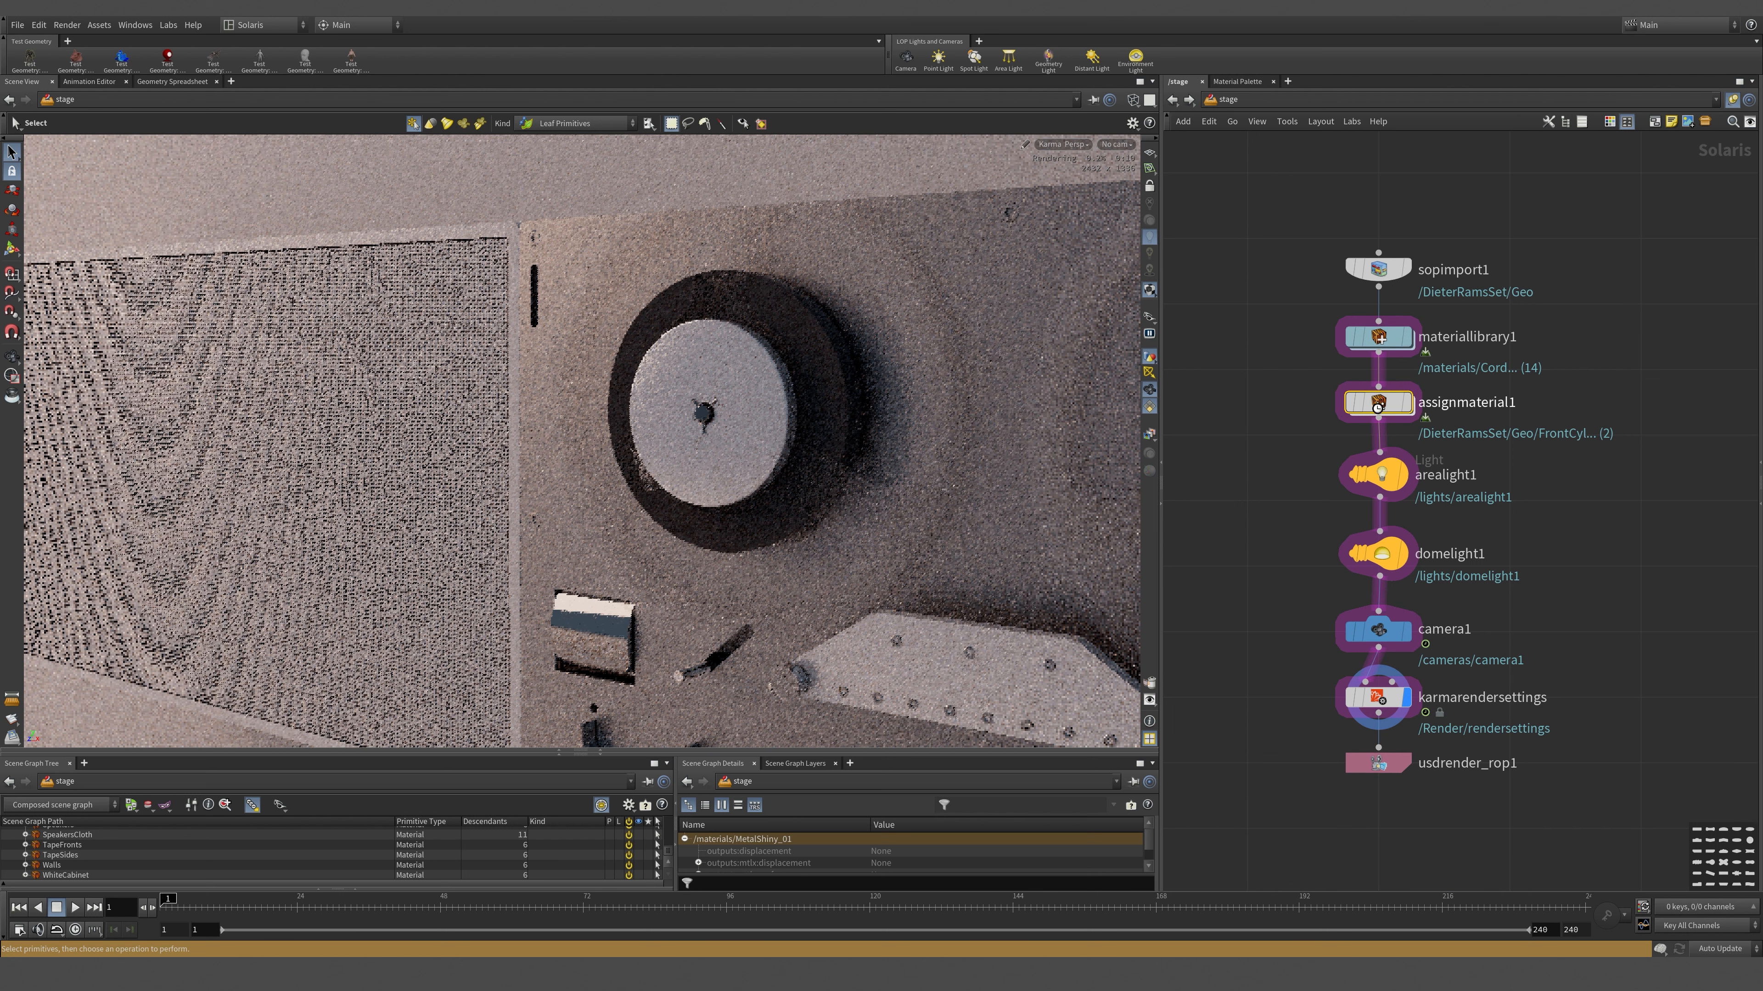
pyautogui.click(1388, 337)
pyautogui.doubleClick(1388, 337)
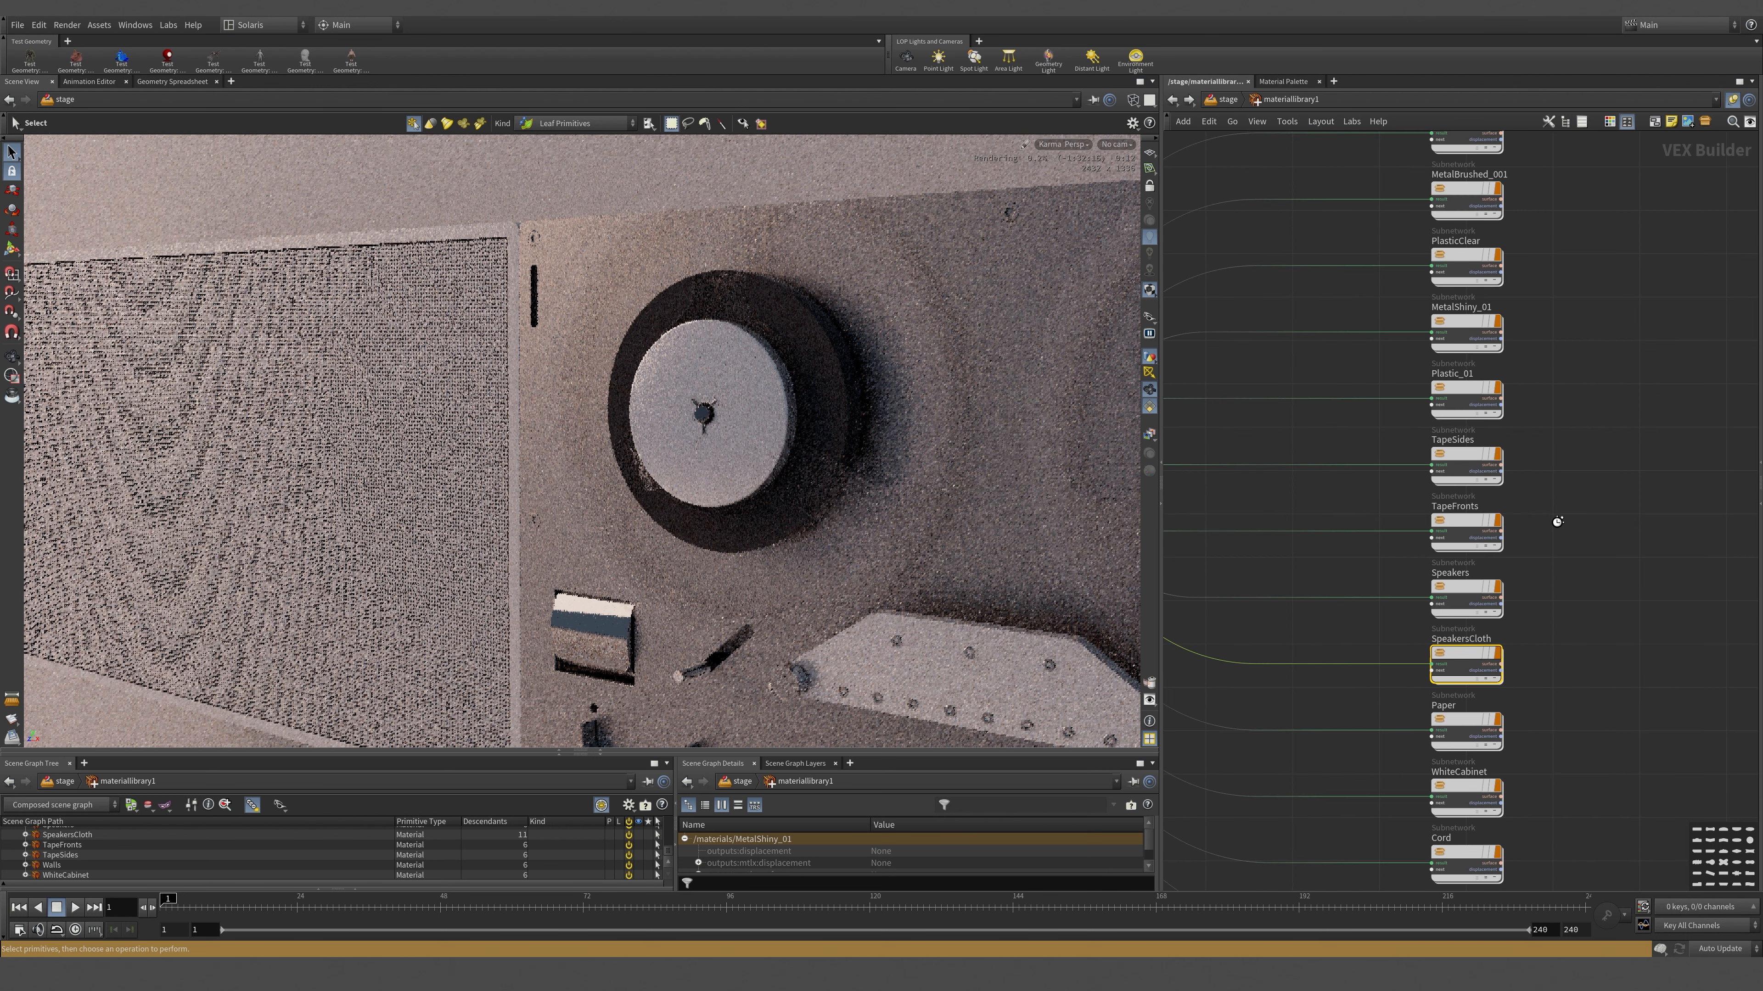
pyautogui.moveTo(1582, 590); pyautogui.dragTo(1520, 844, button='middle')
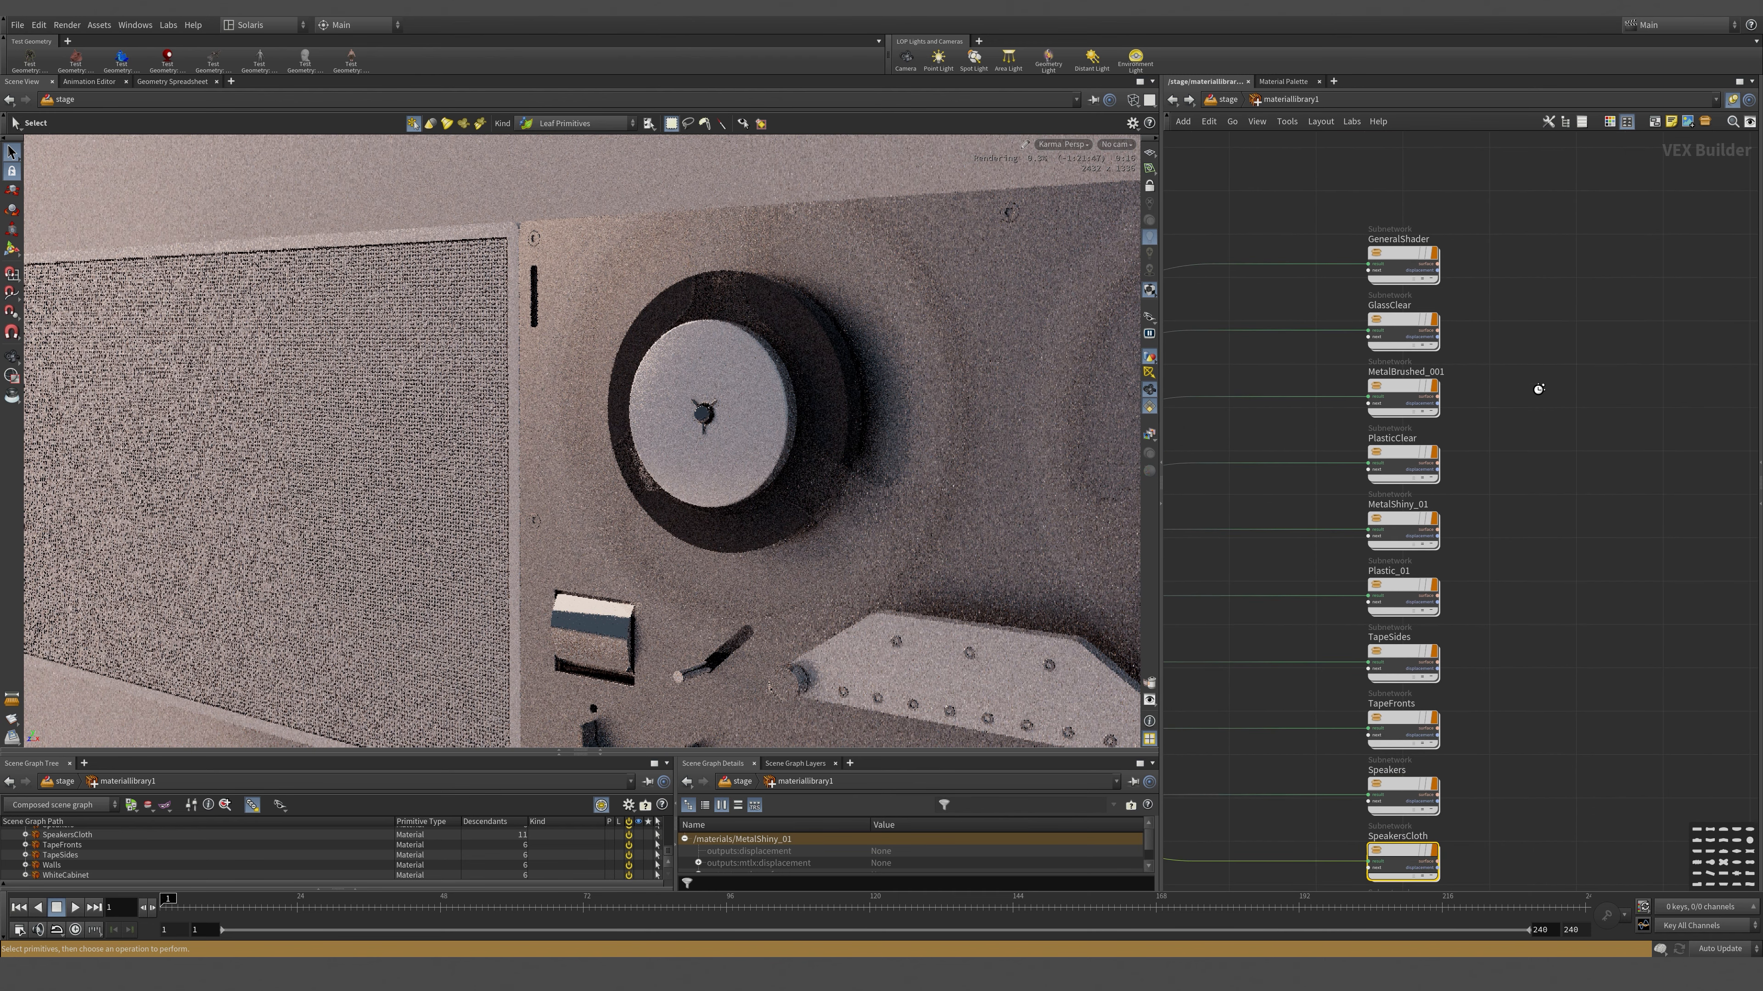
pyautogui.doubleClick(1415, 390)
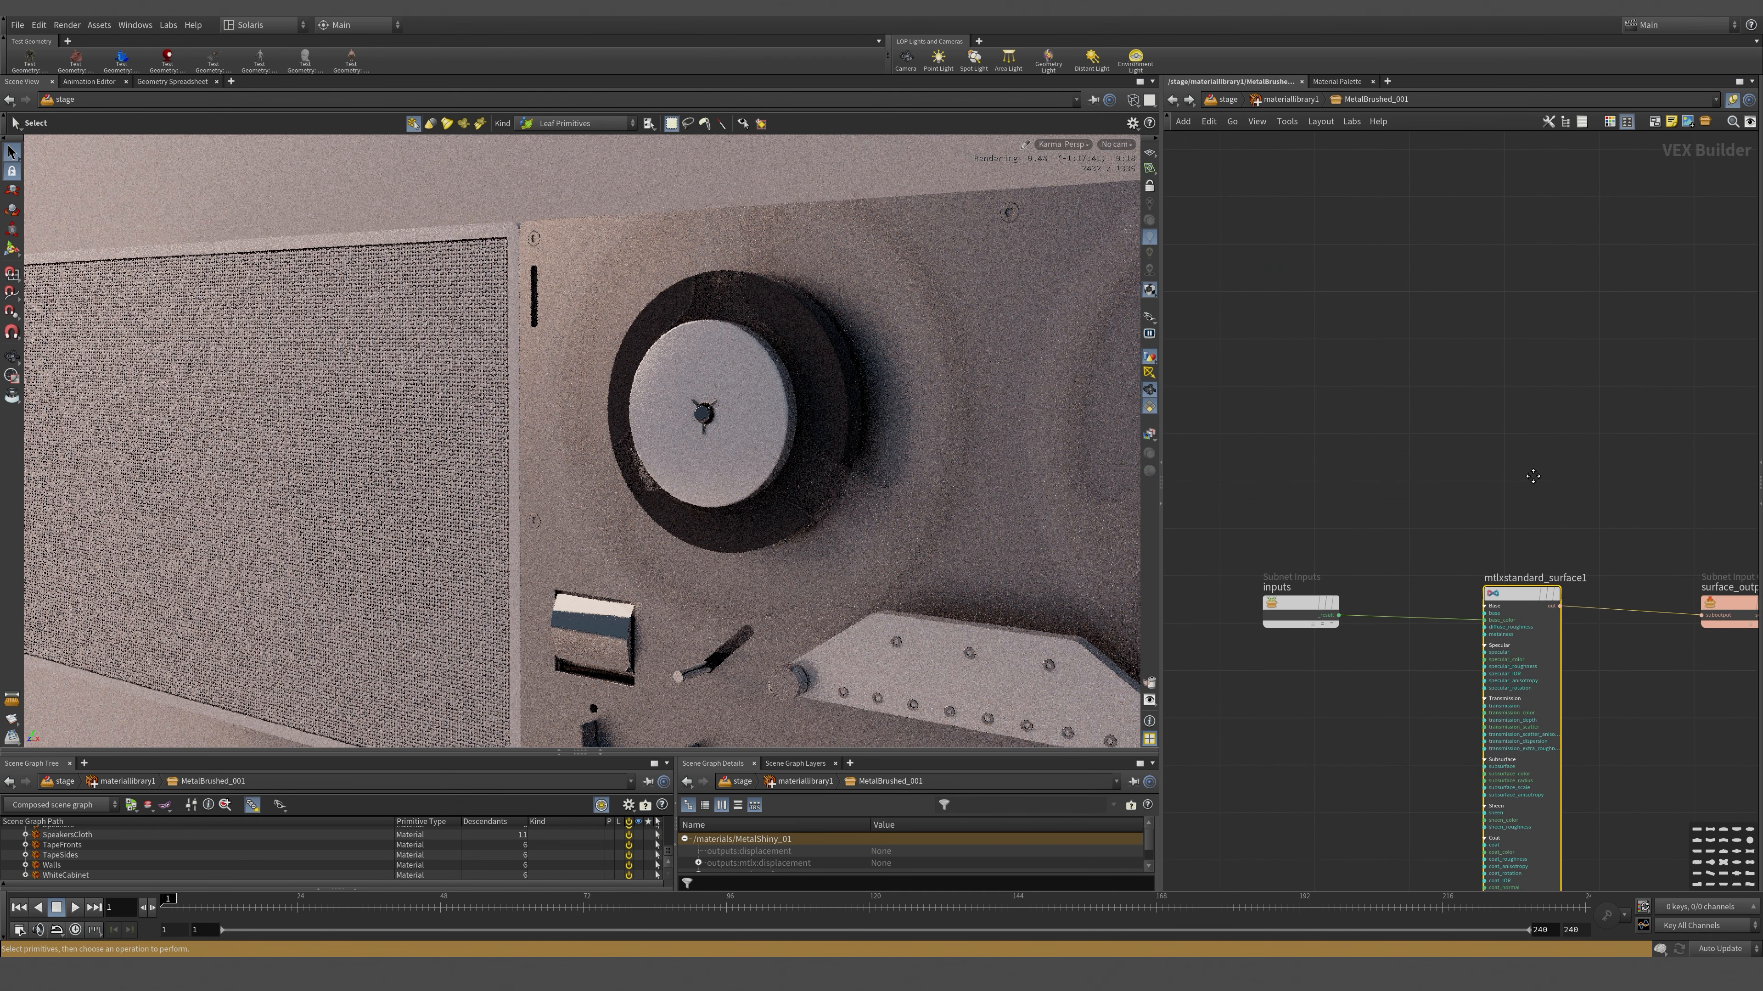
# - Add an MtlX Tiled Image node to the MetalBrushed_001 network, beside the lower part of the standard surface
pyautogui.moveTo(1535, 500); pyautogui.dragTo(1564, 227, button='middle')
pyautogui.press('Tab')
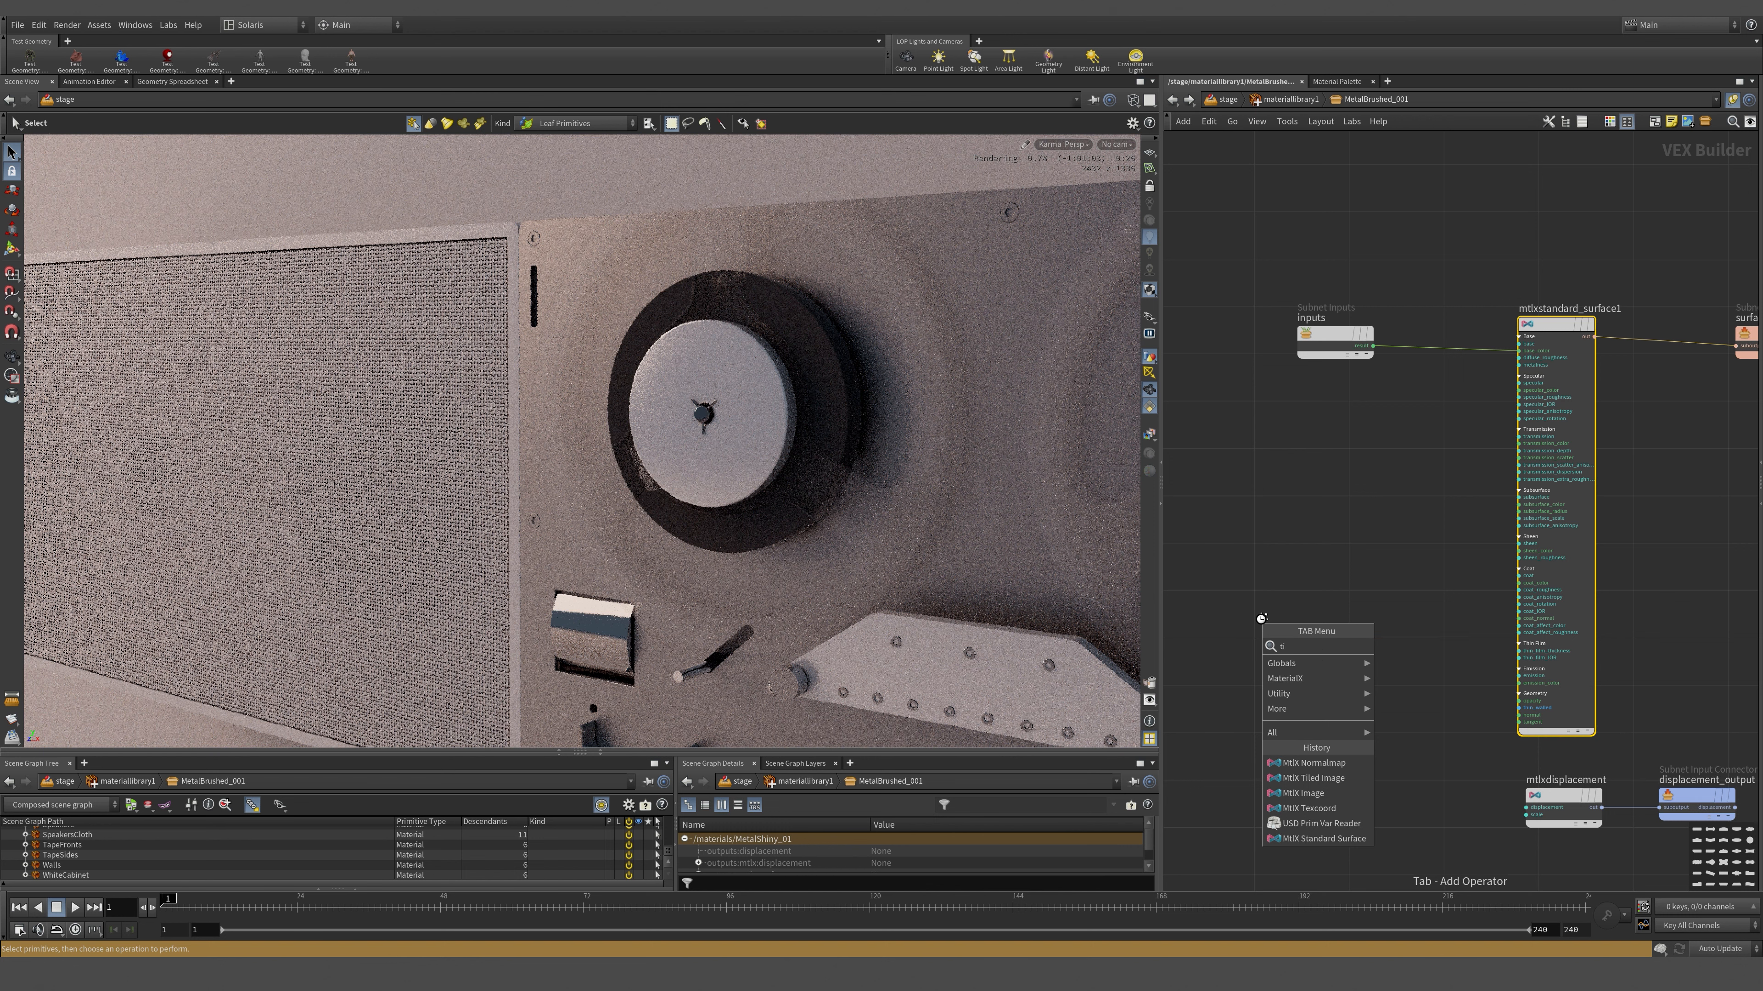
pyautogui.click(1441, 647)
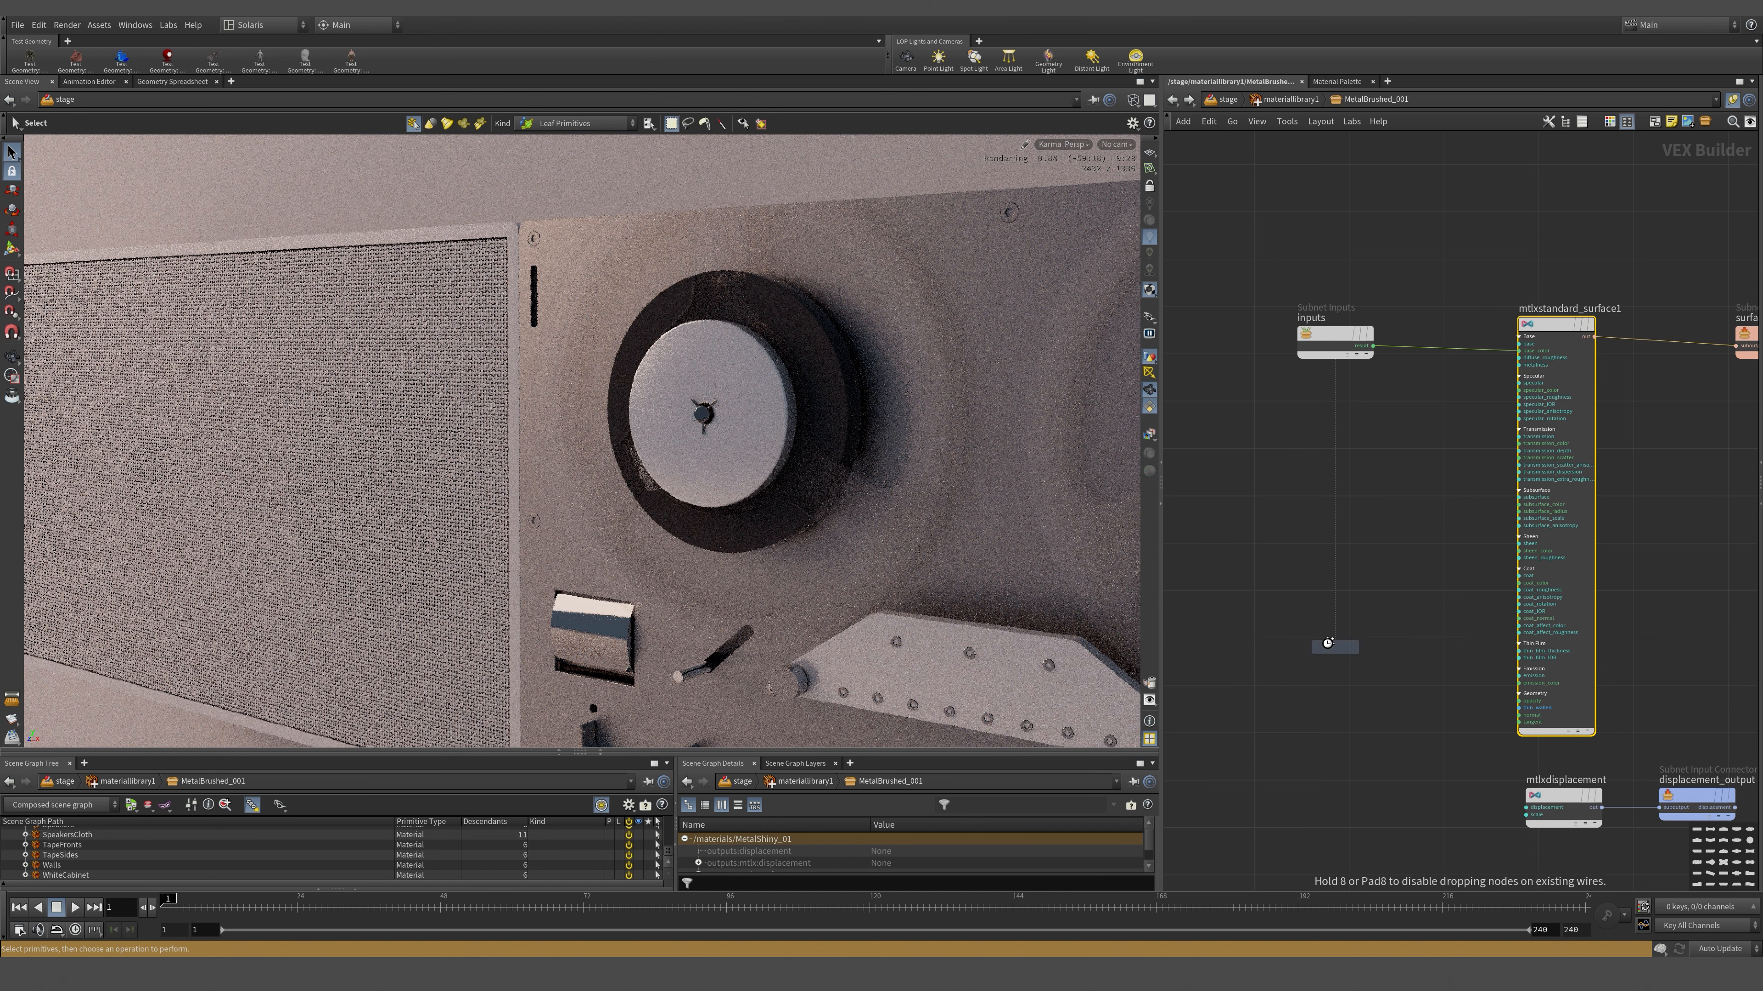
pyautogui.click(1331, 645)
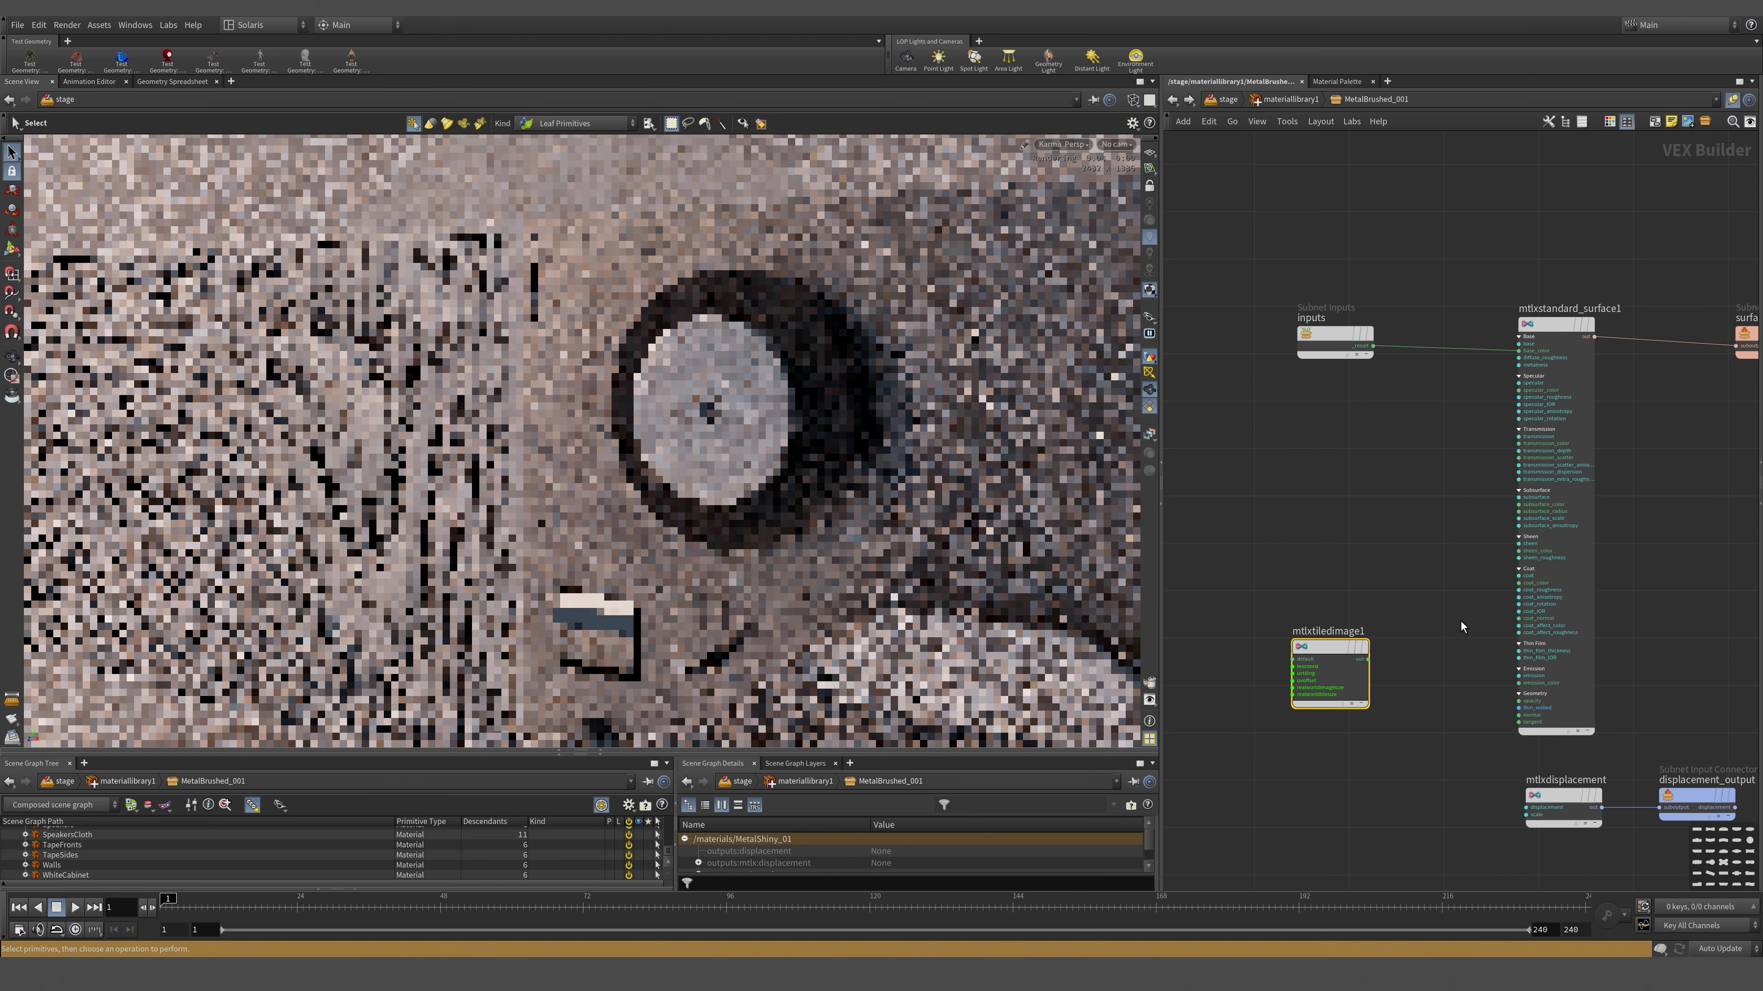
# - Load Metal_AluminiumDirectional_2k_n.tga from the MetalBrushed_01 folder as the image file of mtlxtiledimage1
pyautogui.press('p')
pyautogui.click(1727, 178)
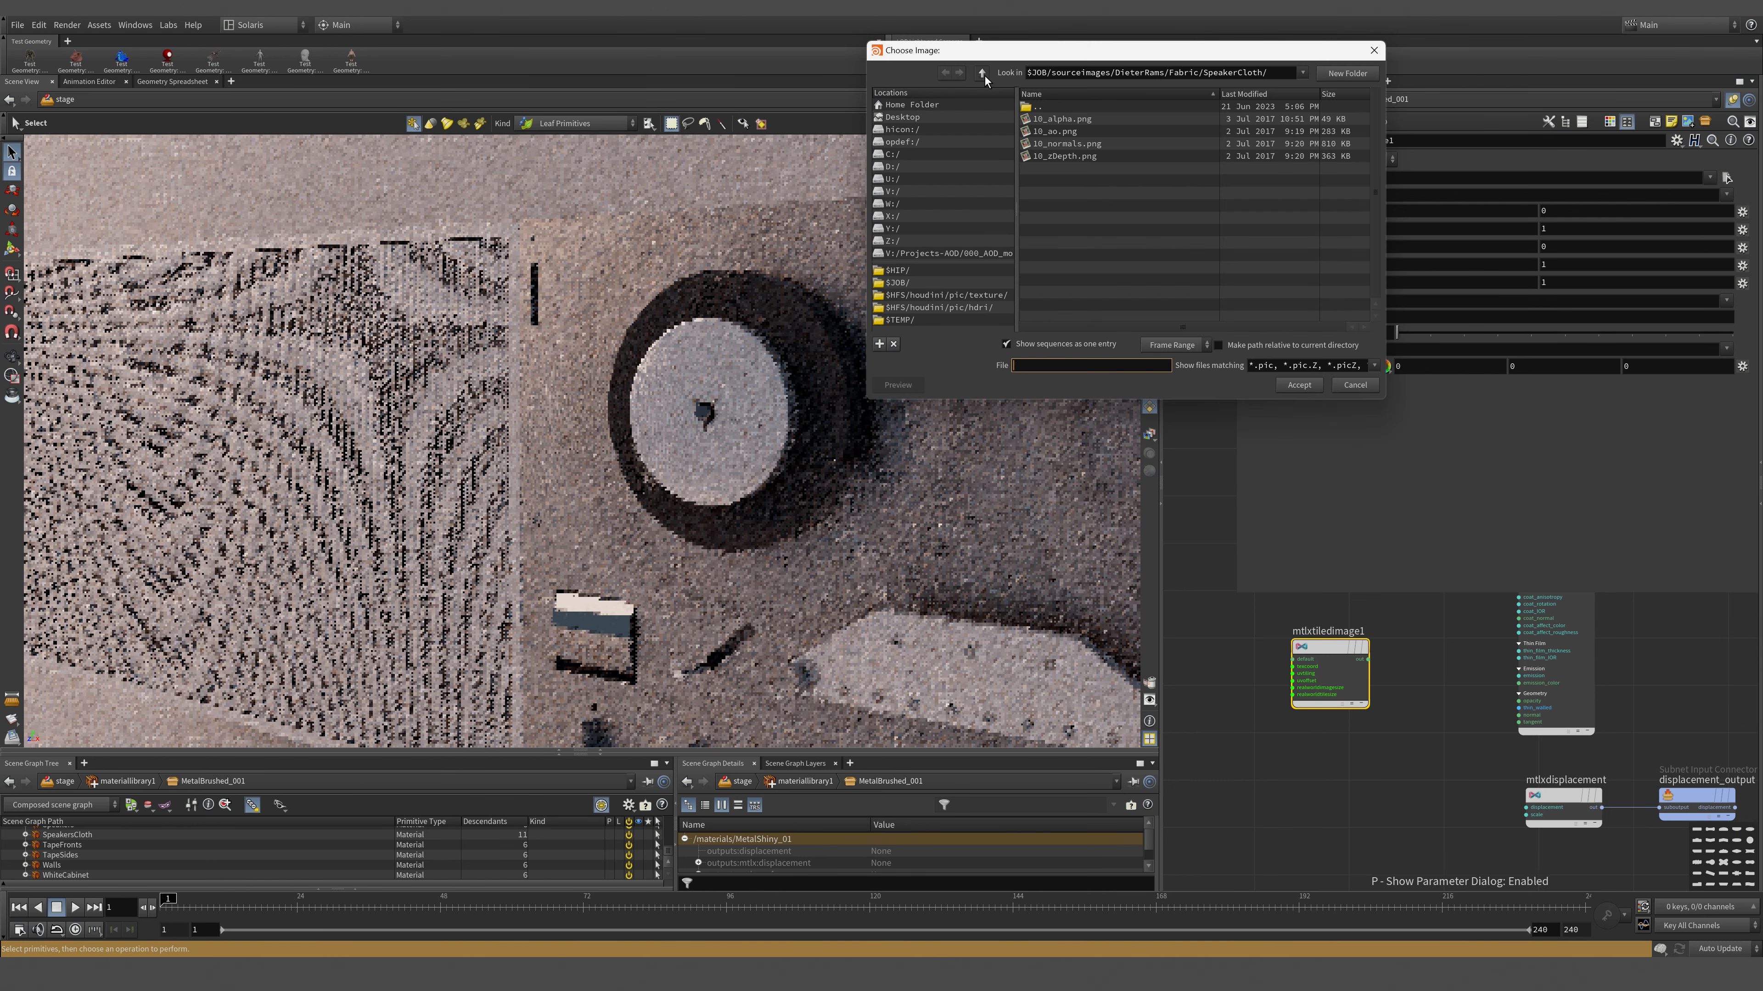
pyautogui.click(982, 73)
pyautogui.doubleClick(1094, 123)
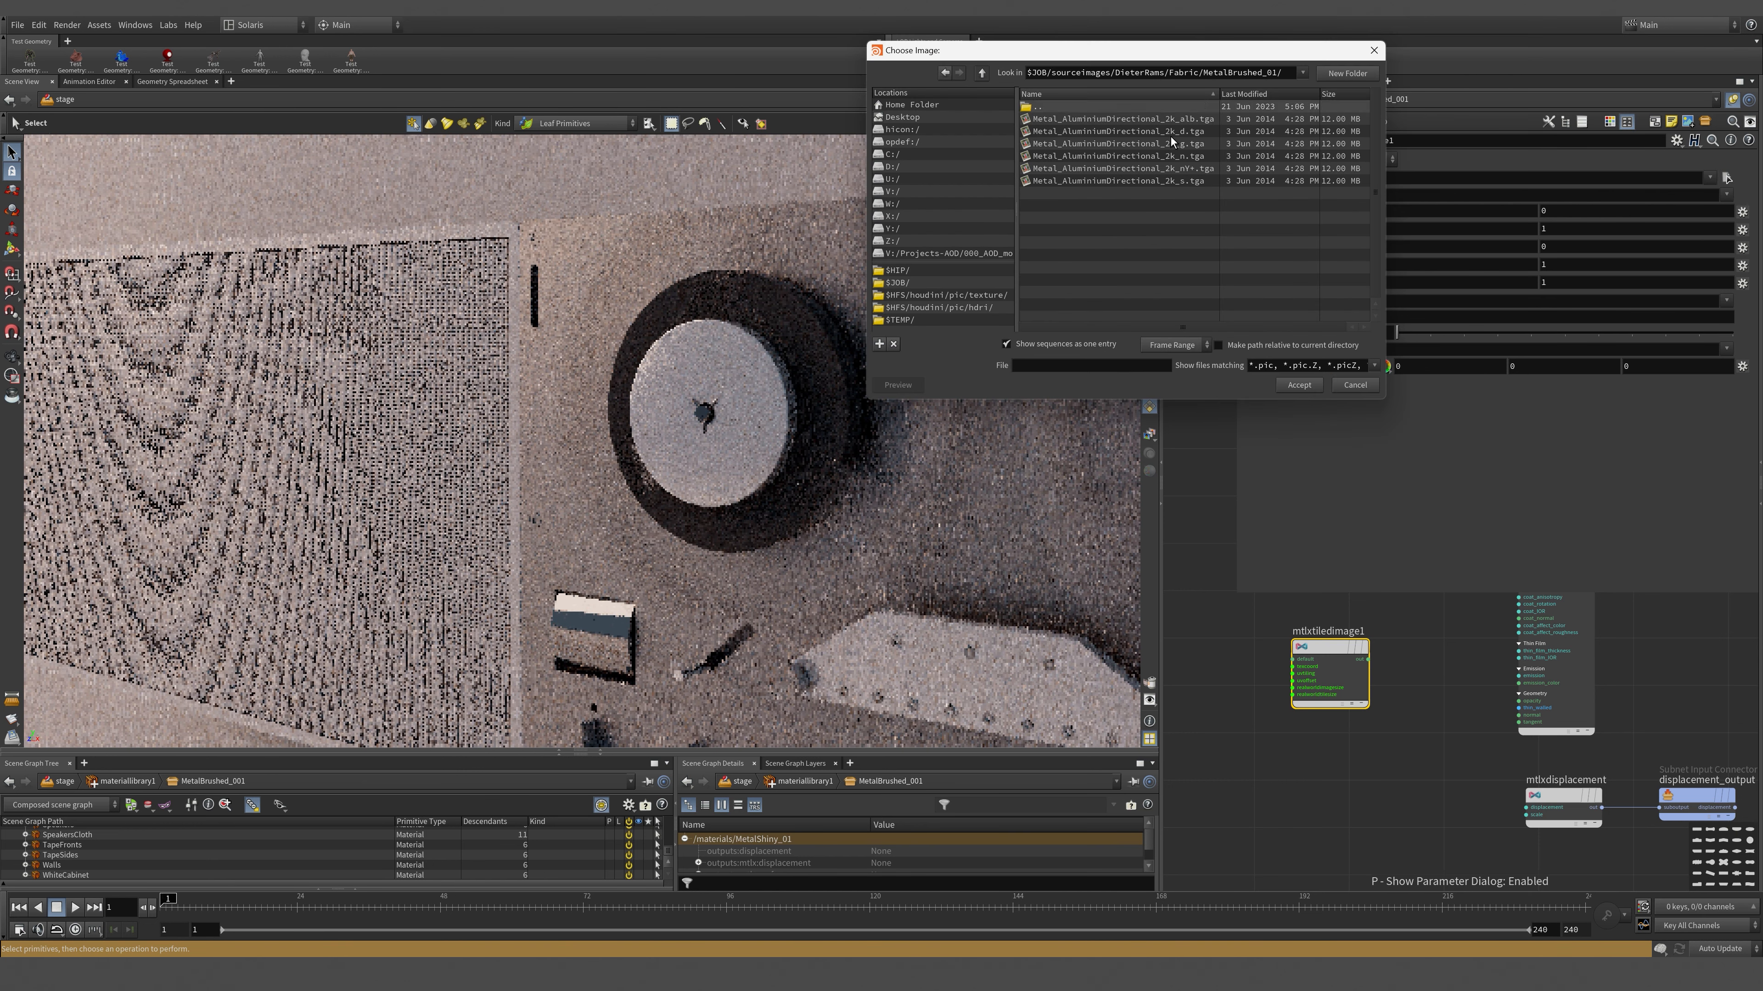
pyautogui.click(1173, 156)
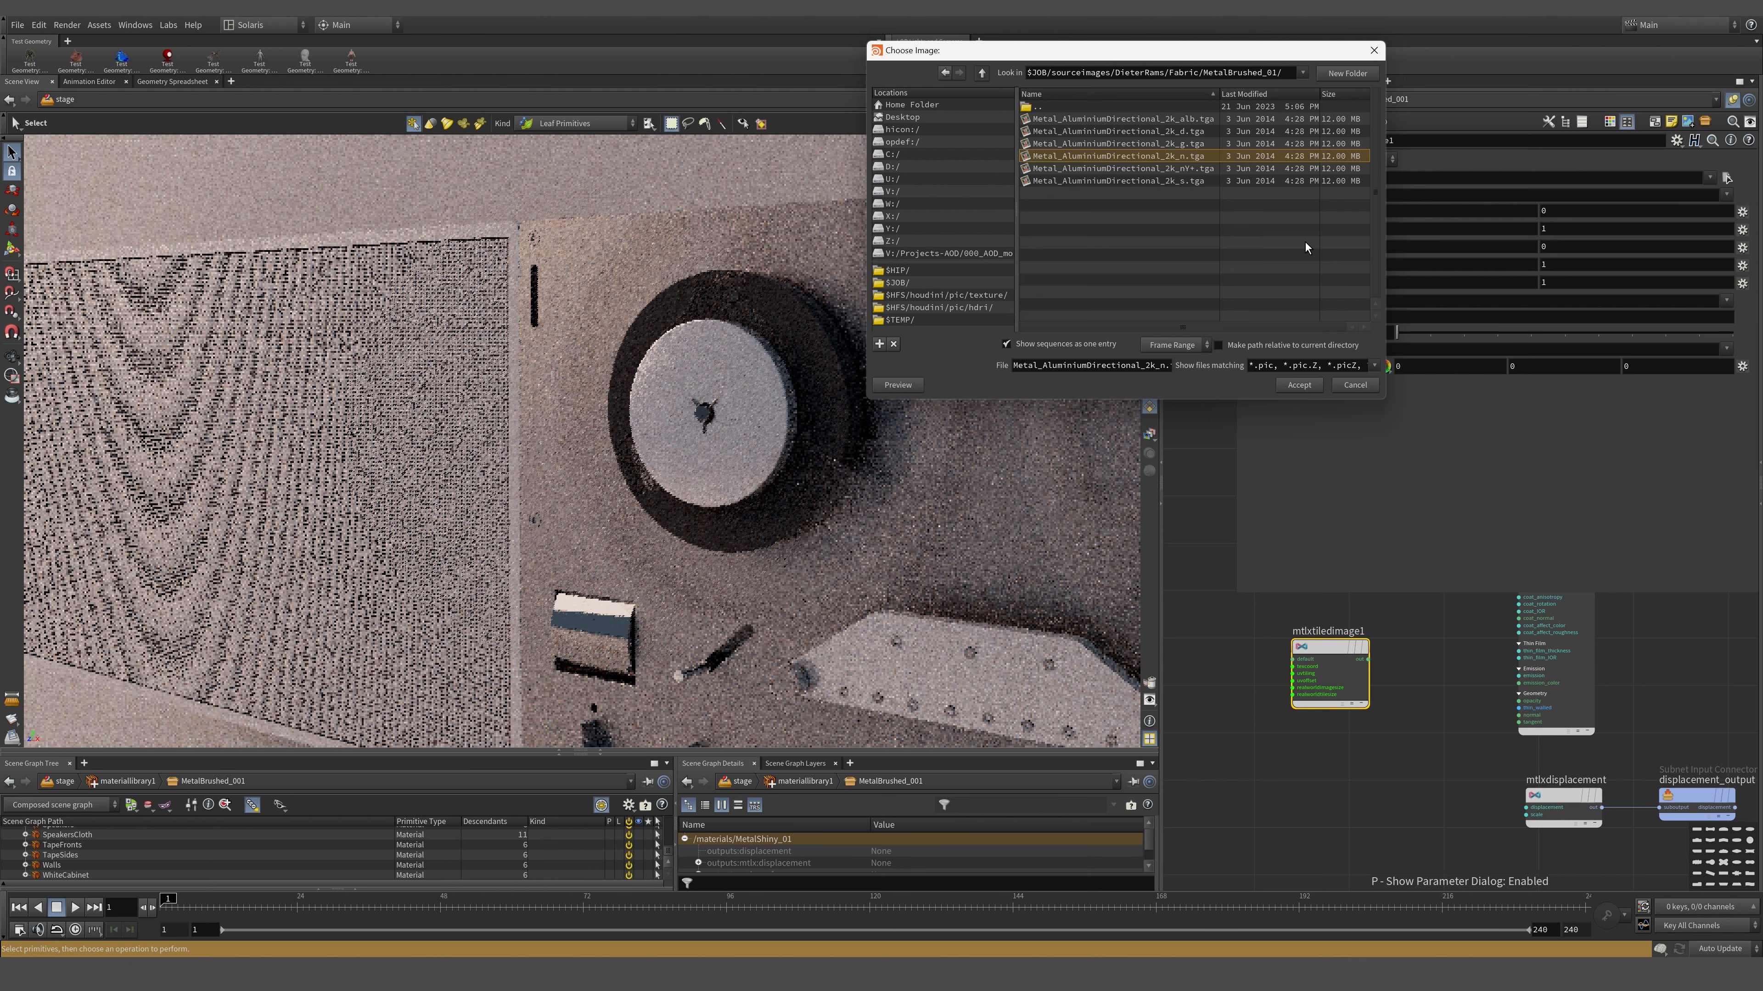
pyautogui.click(1299, 384)
# - Set mtlxtiledimage1's signature to Vector 3 and its UV tiling to 10 by 10
pyautogui.click(1361, 160)
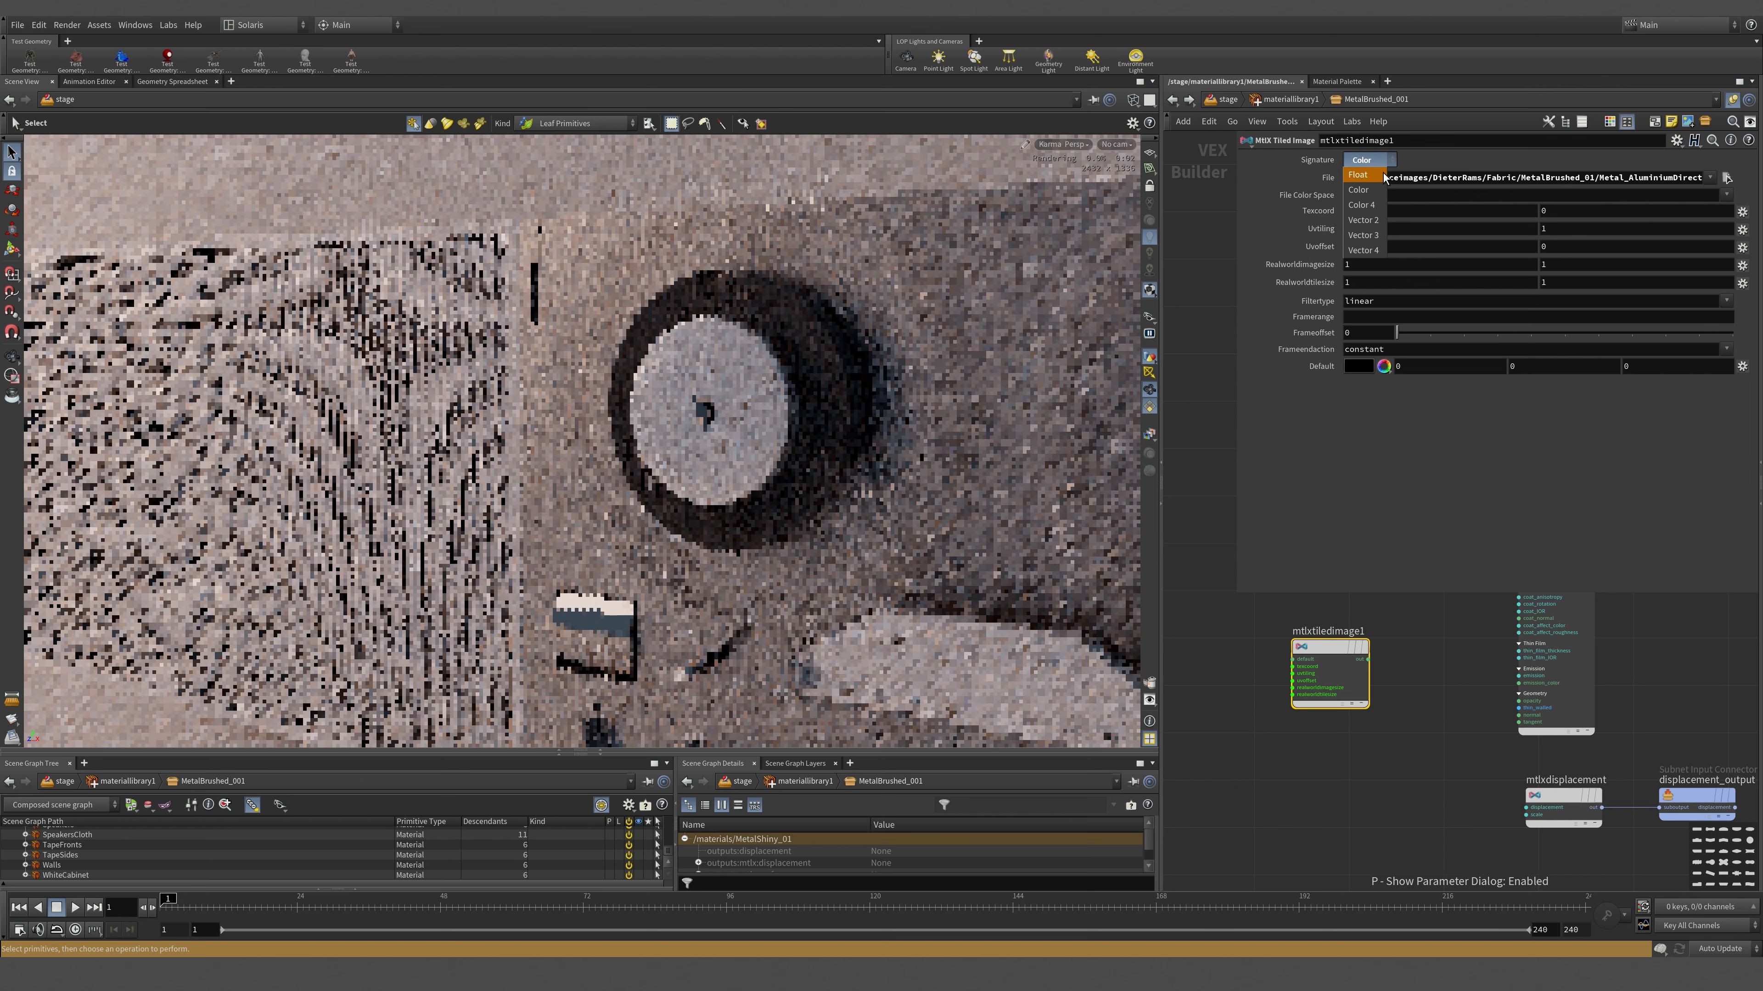
pyautogui.click(1370, 234)
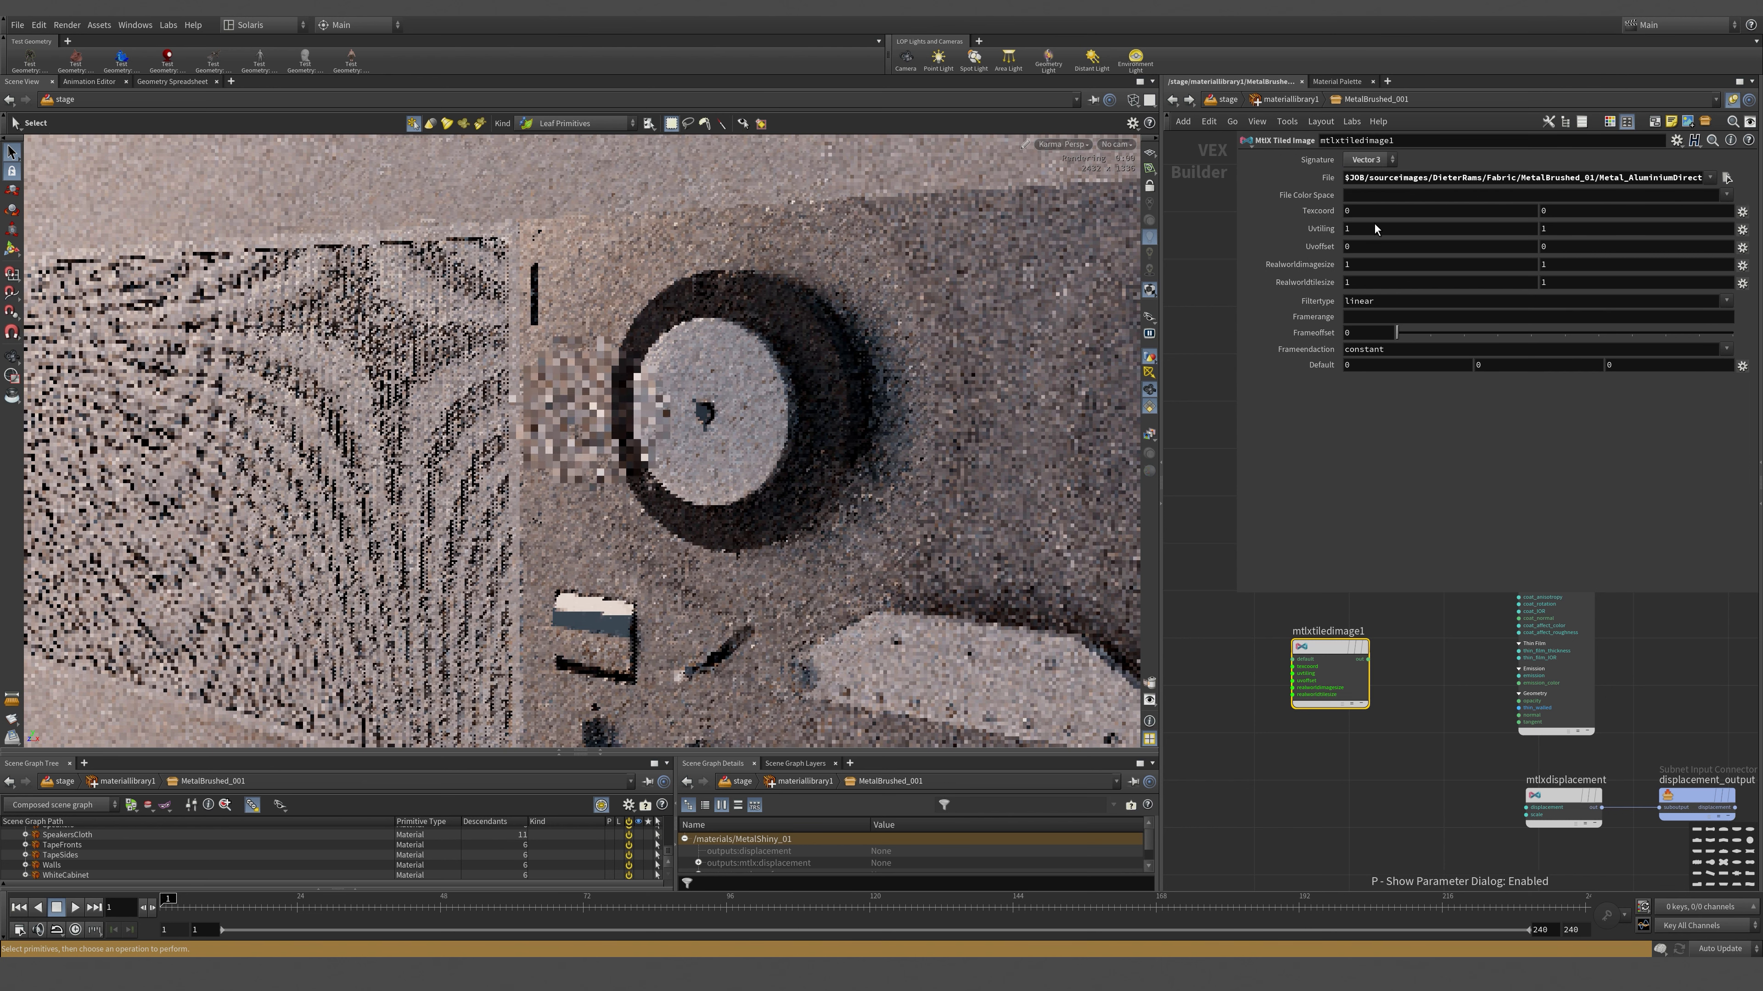
pyautogui.click(1376, 231)
pyautogui.write('10')
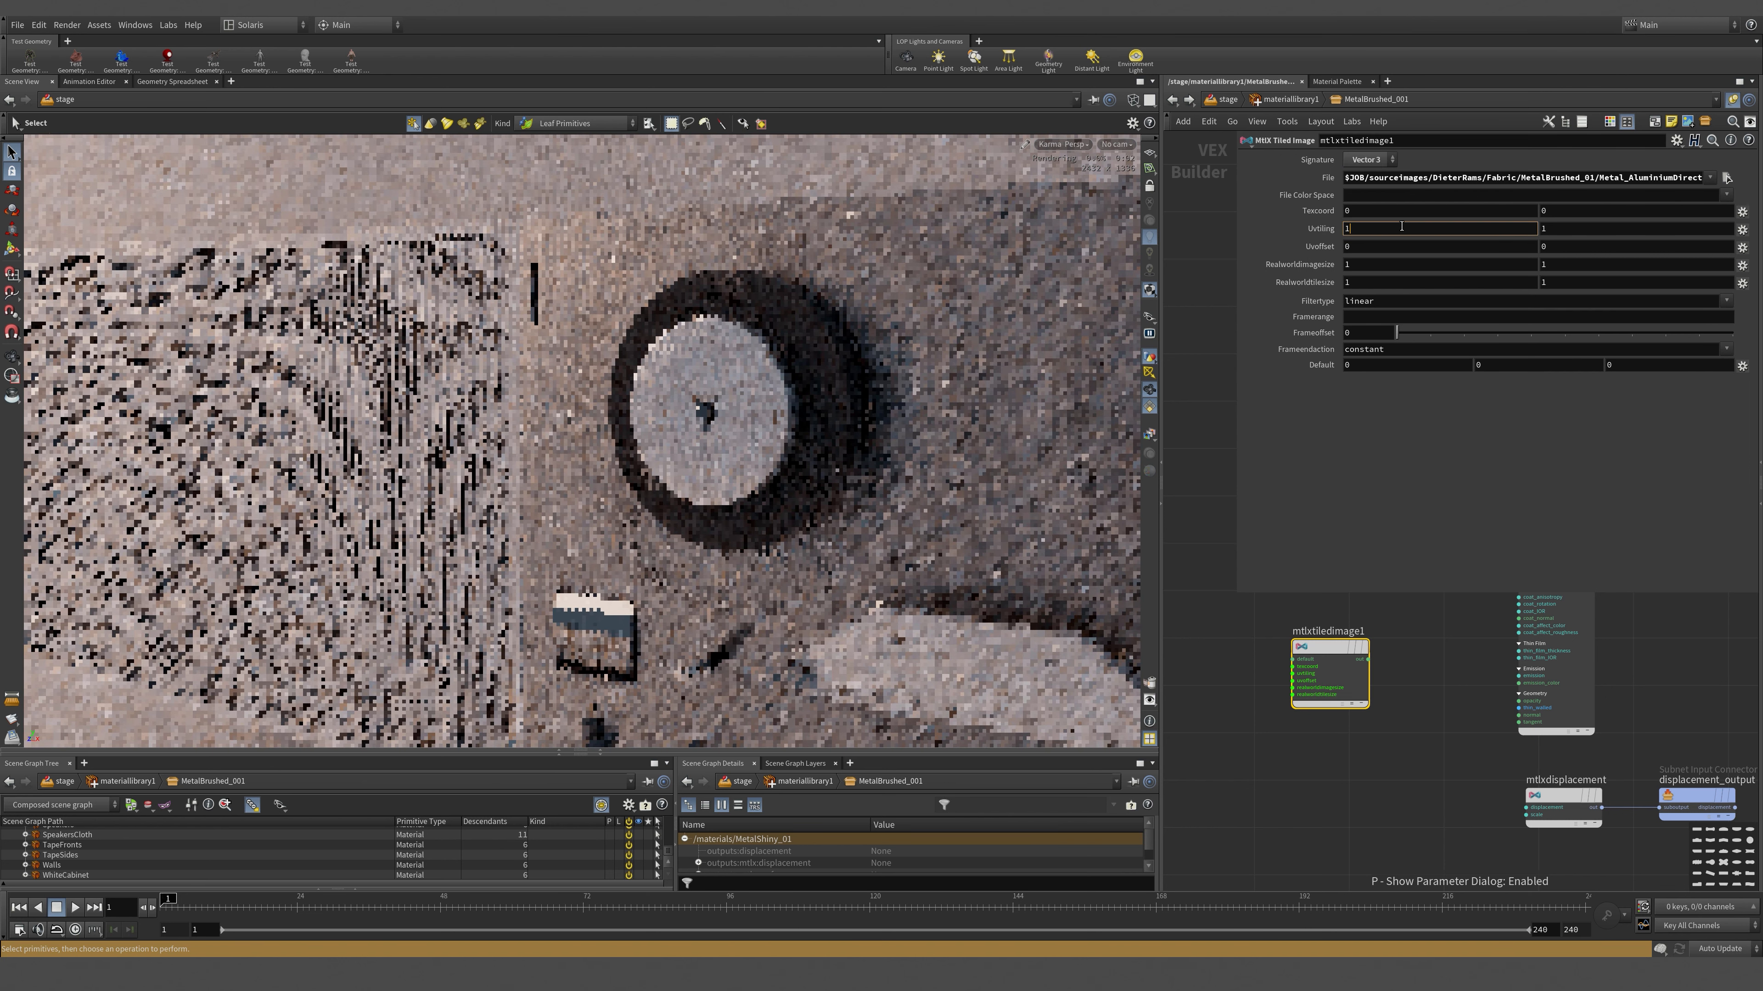
pyautogui.press('Tab')
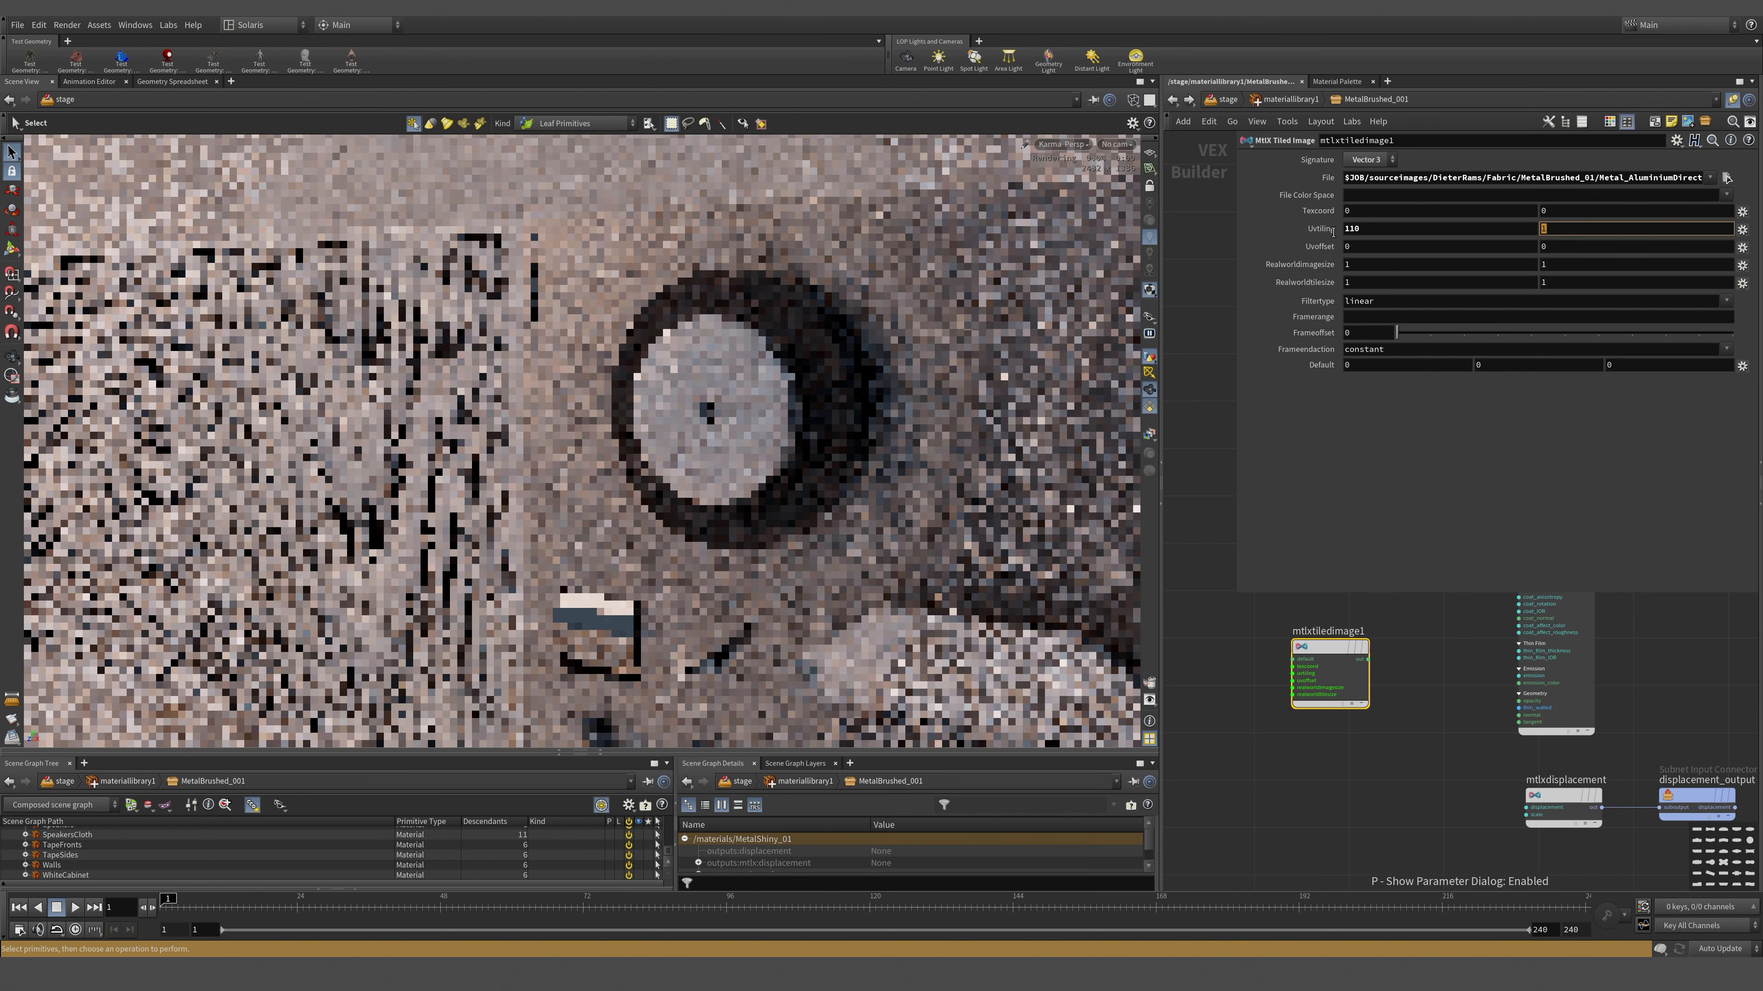
pyautogui.moveTo(1363, 229); pyautogui.dragTo(1312, 233)
pyautogui.write('10')
pyautogui.press('Tab')
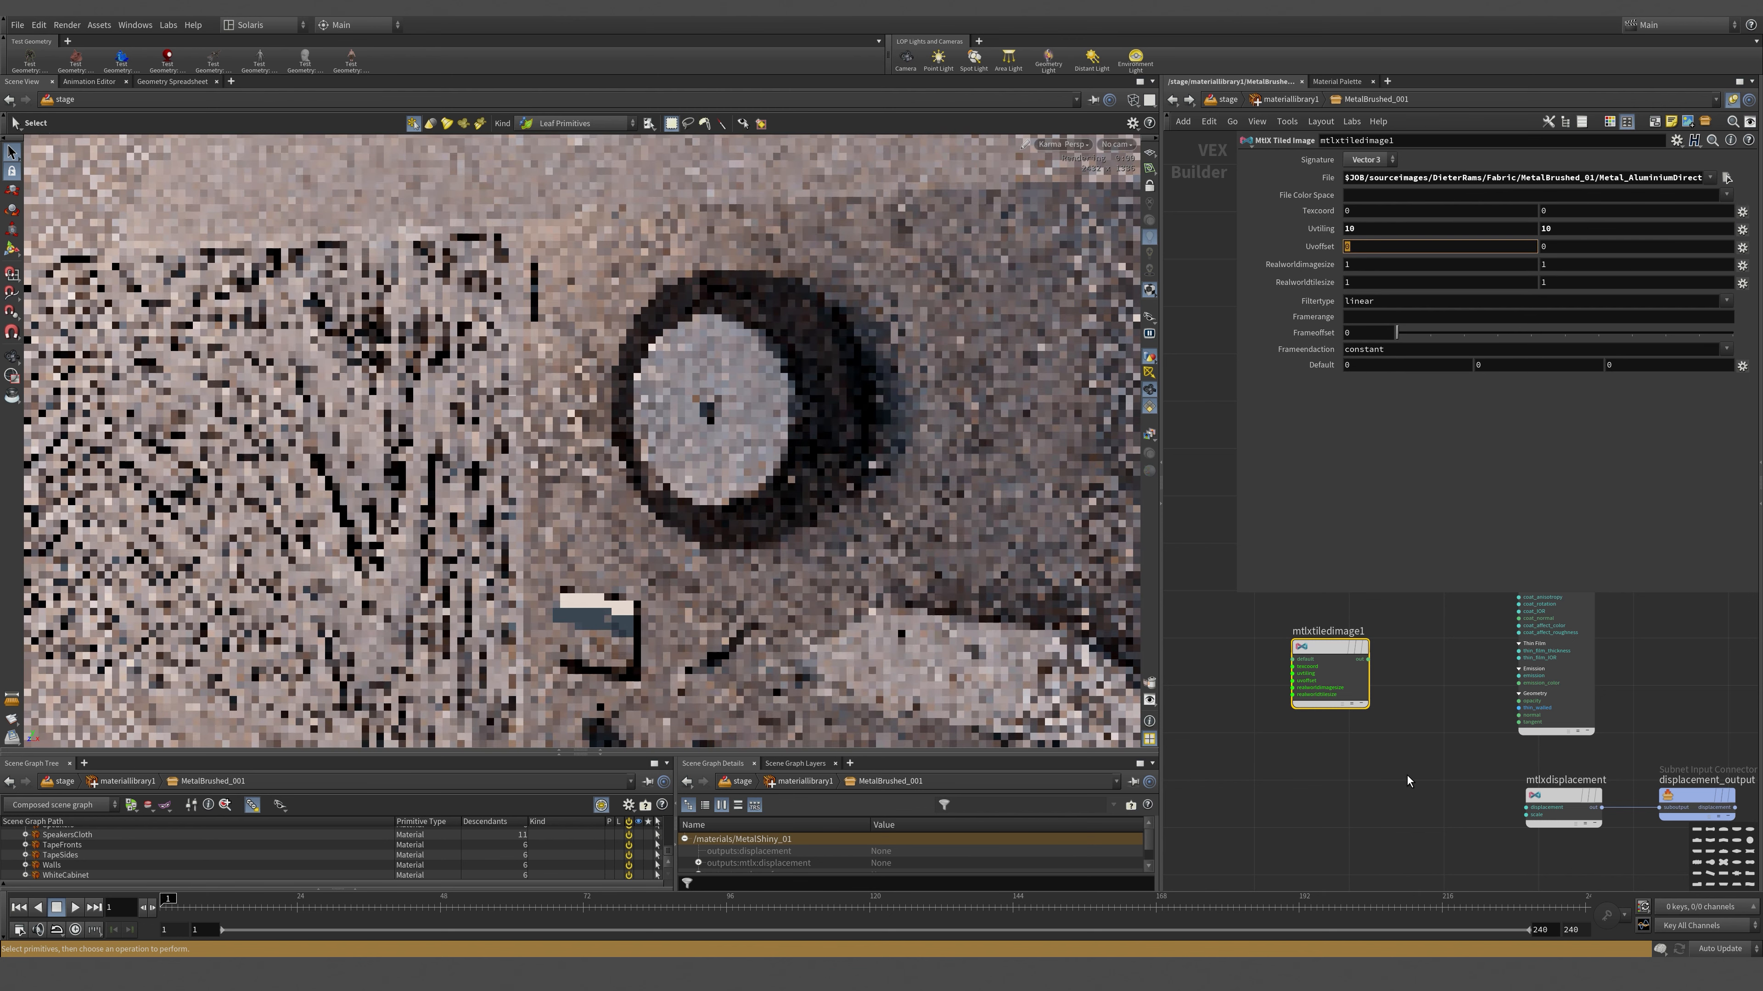
# - Move mtlxtiledimage1 farther from the standard surface and add an MtlX Normalmap node between them
pyautogui.click(1409, 779)
pyautogui.moveTo(1413, 779); pyautogui.dragTo(1493, 768, button='middle')
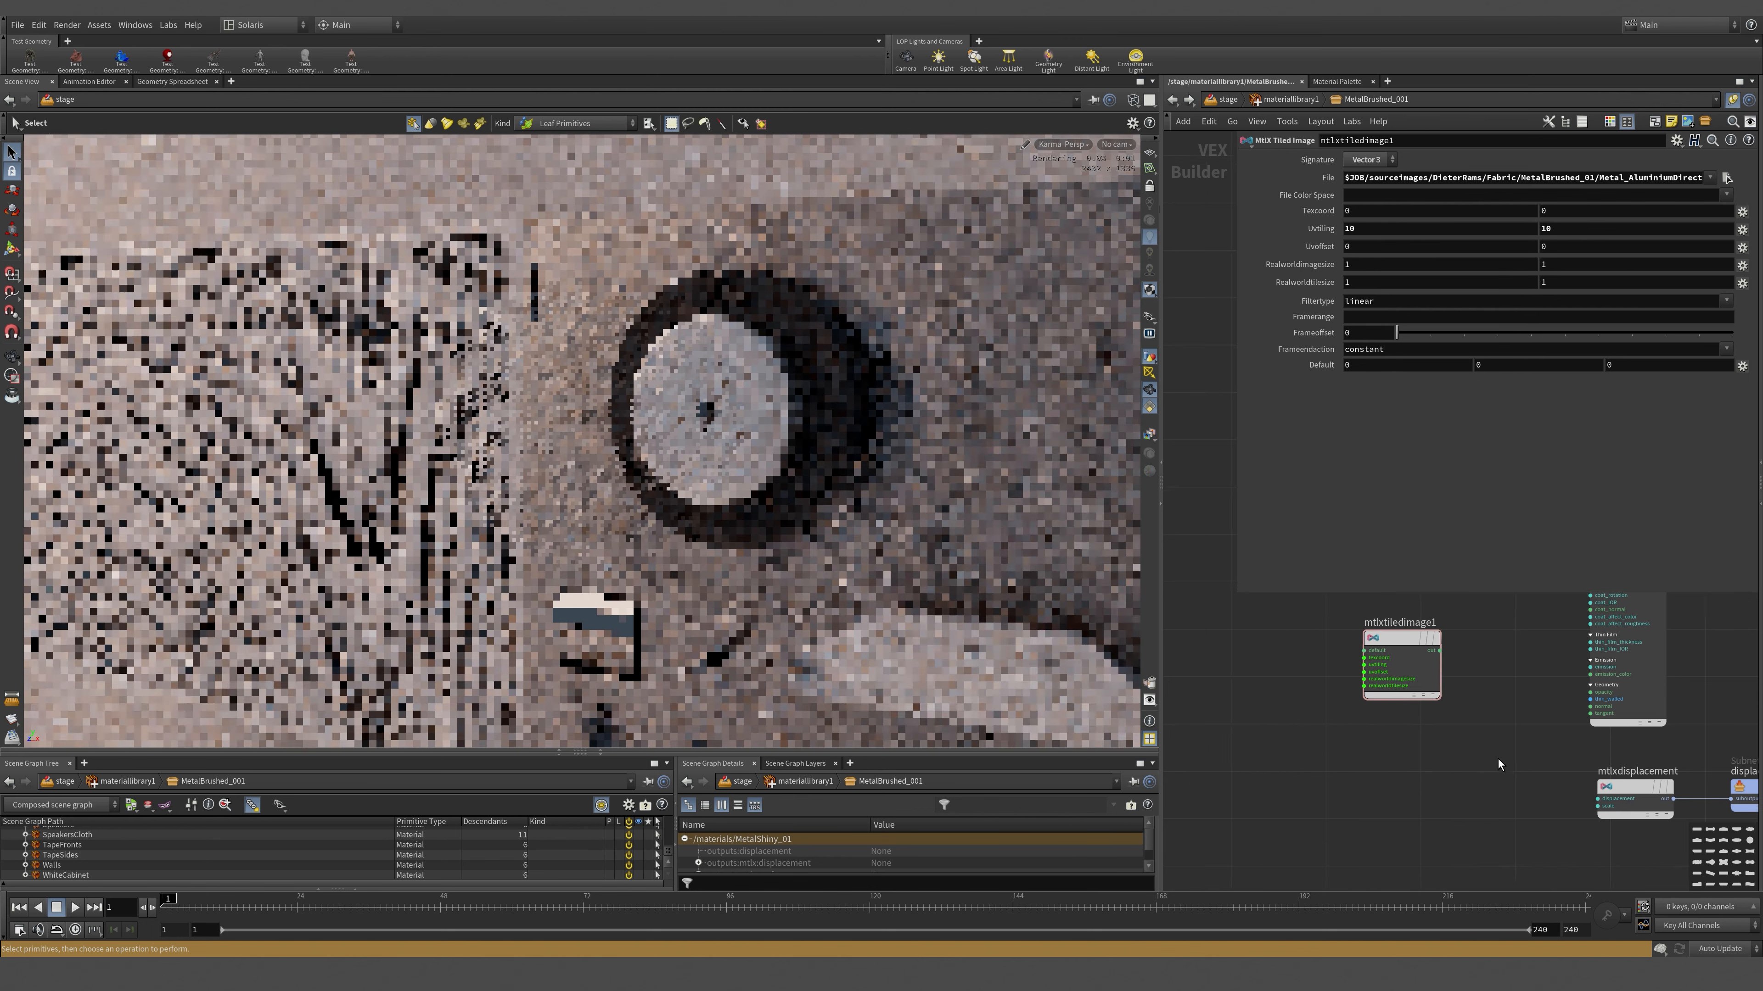
pyautogui.moveTo(1388, 633); pyautogui.dragTo(1319, 638)
pyautogui.press('Tab')
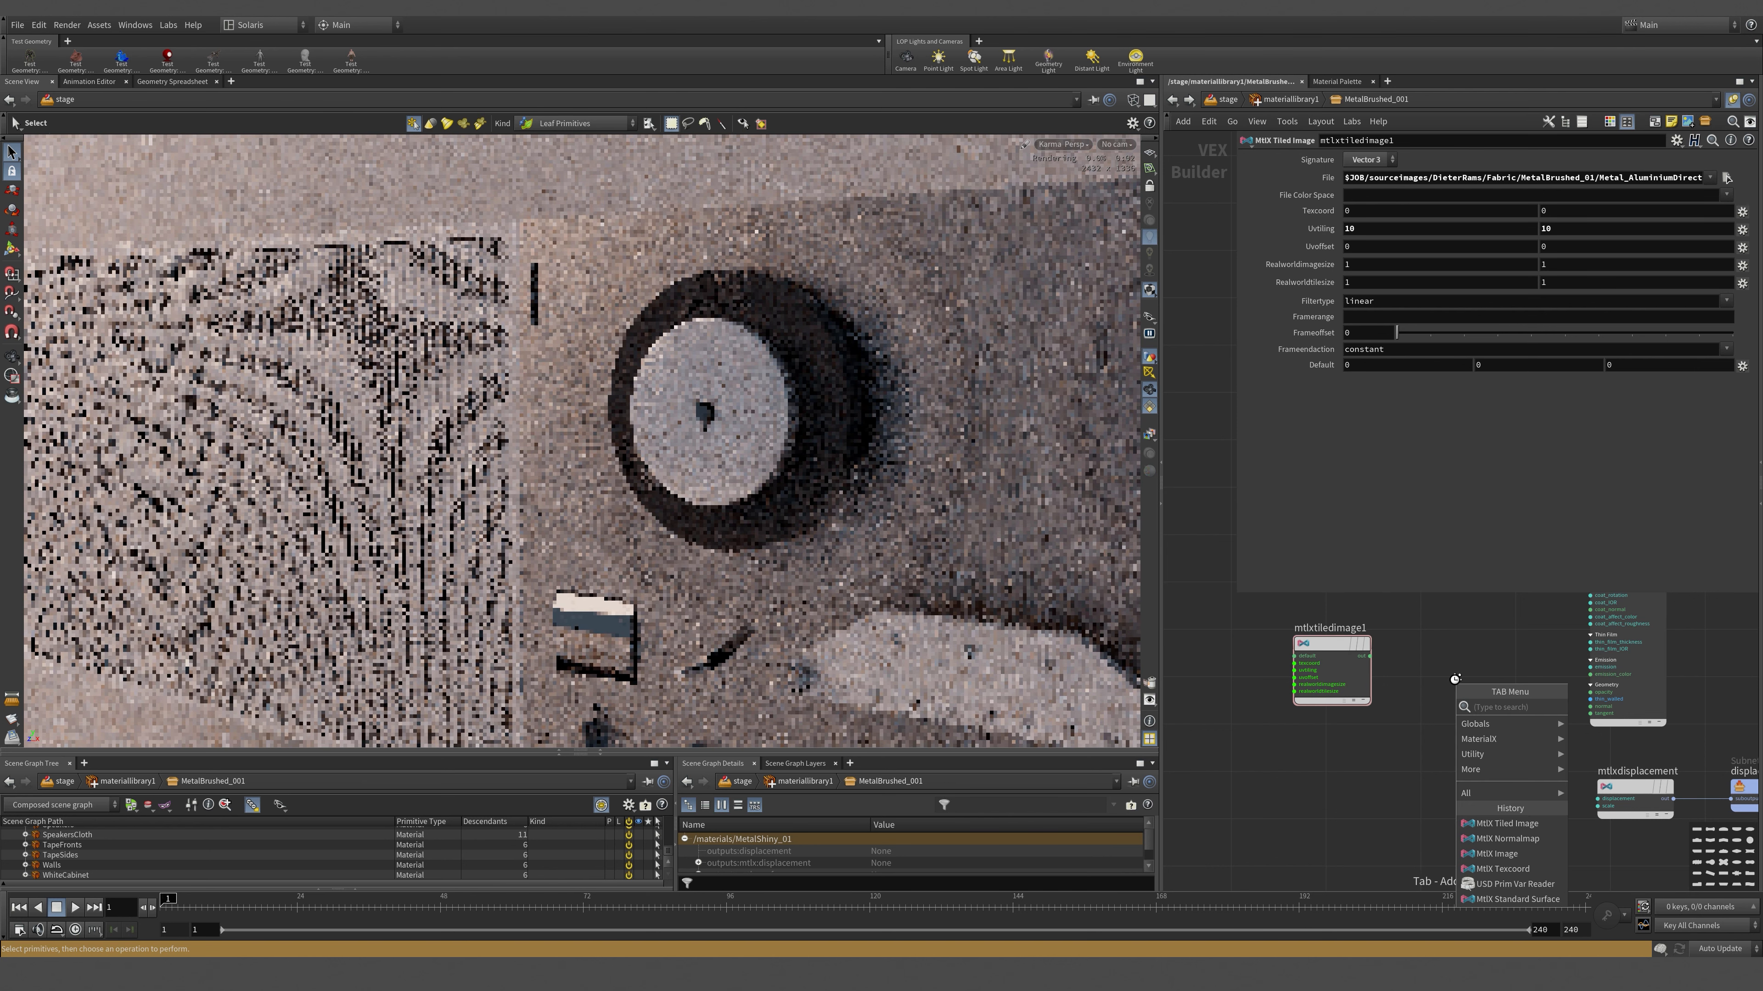
pyautogui.click(1523, 840)
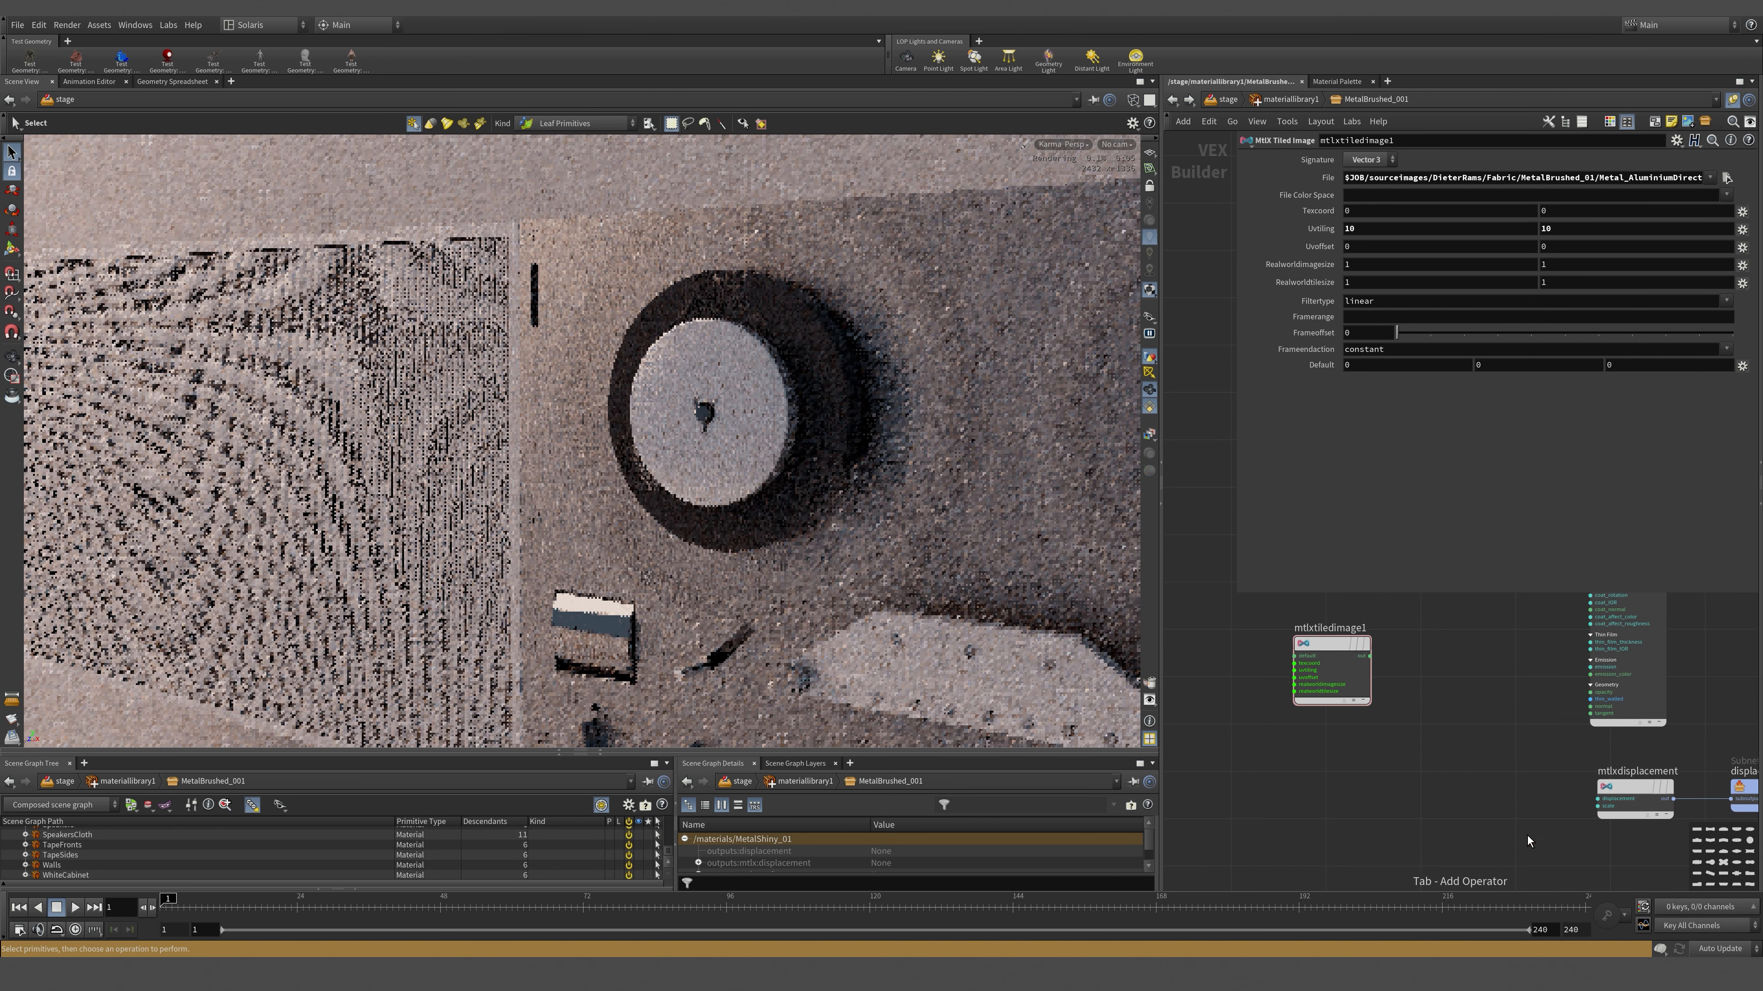
pyautogui.click(1447, 671)
# - Wire mtlxtiledimage1 into mtlxnormalmap1's in input and the normal map's output into the standard surface's normal input
pyautogui.scroll(4, 1430, 618)
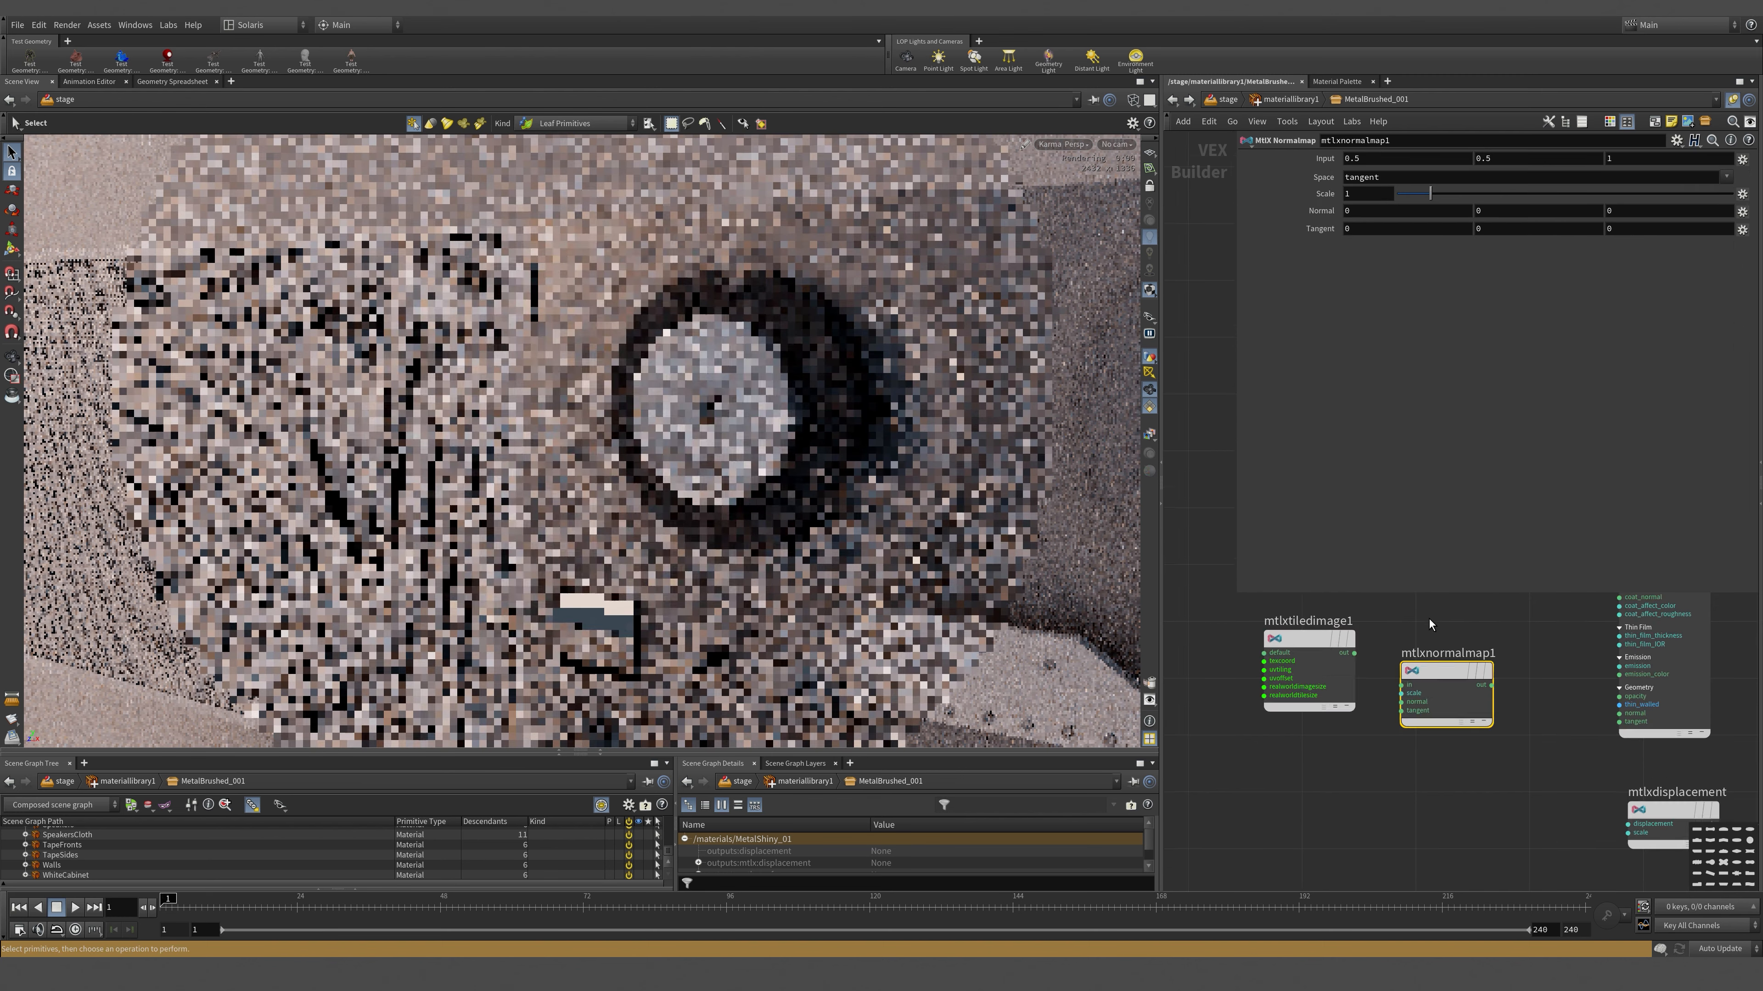
pyautogui.moveTo(1313, 661); pyautogui.dragTo(1389, 716)
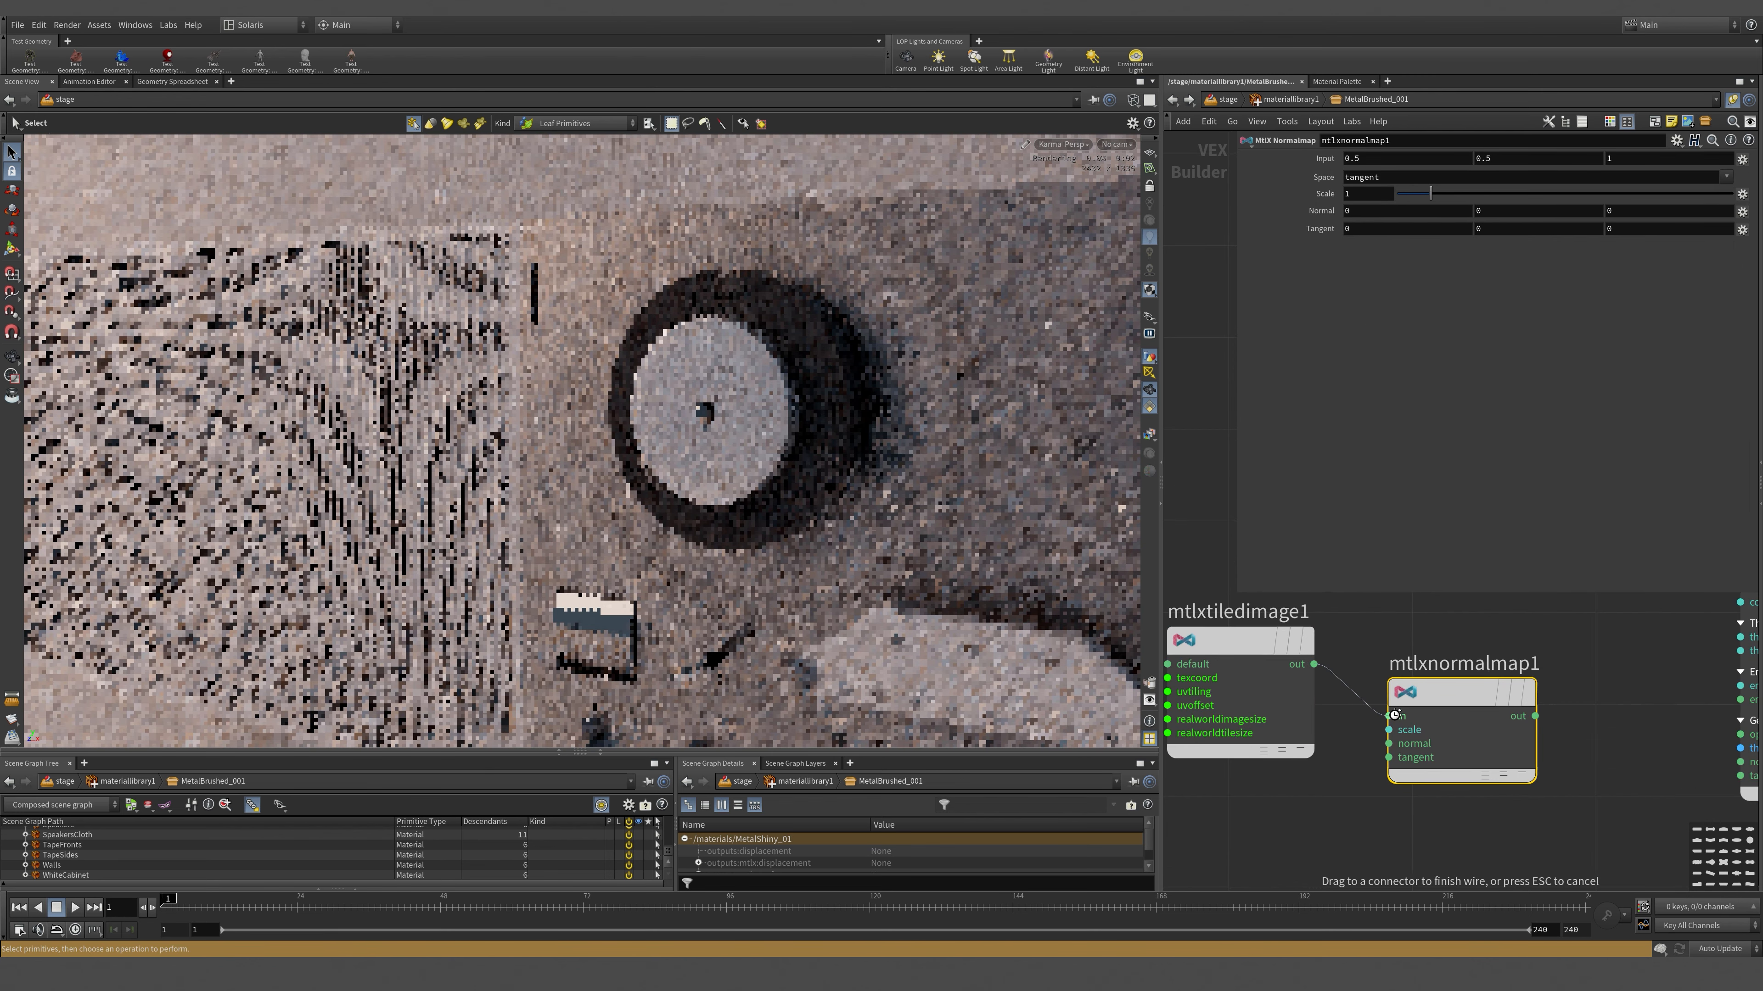
pyautogui.moveTo(1640, 734); pyautogui.dragTo(1484, 726, button='middle')
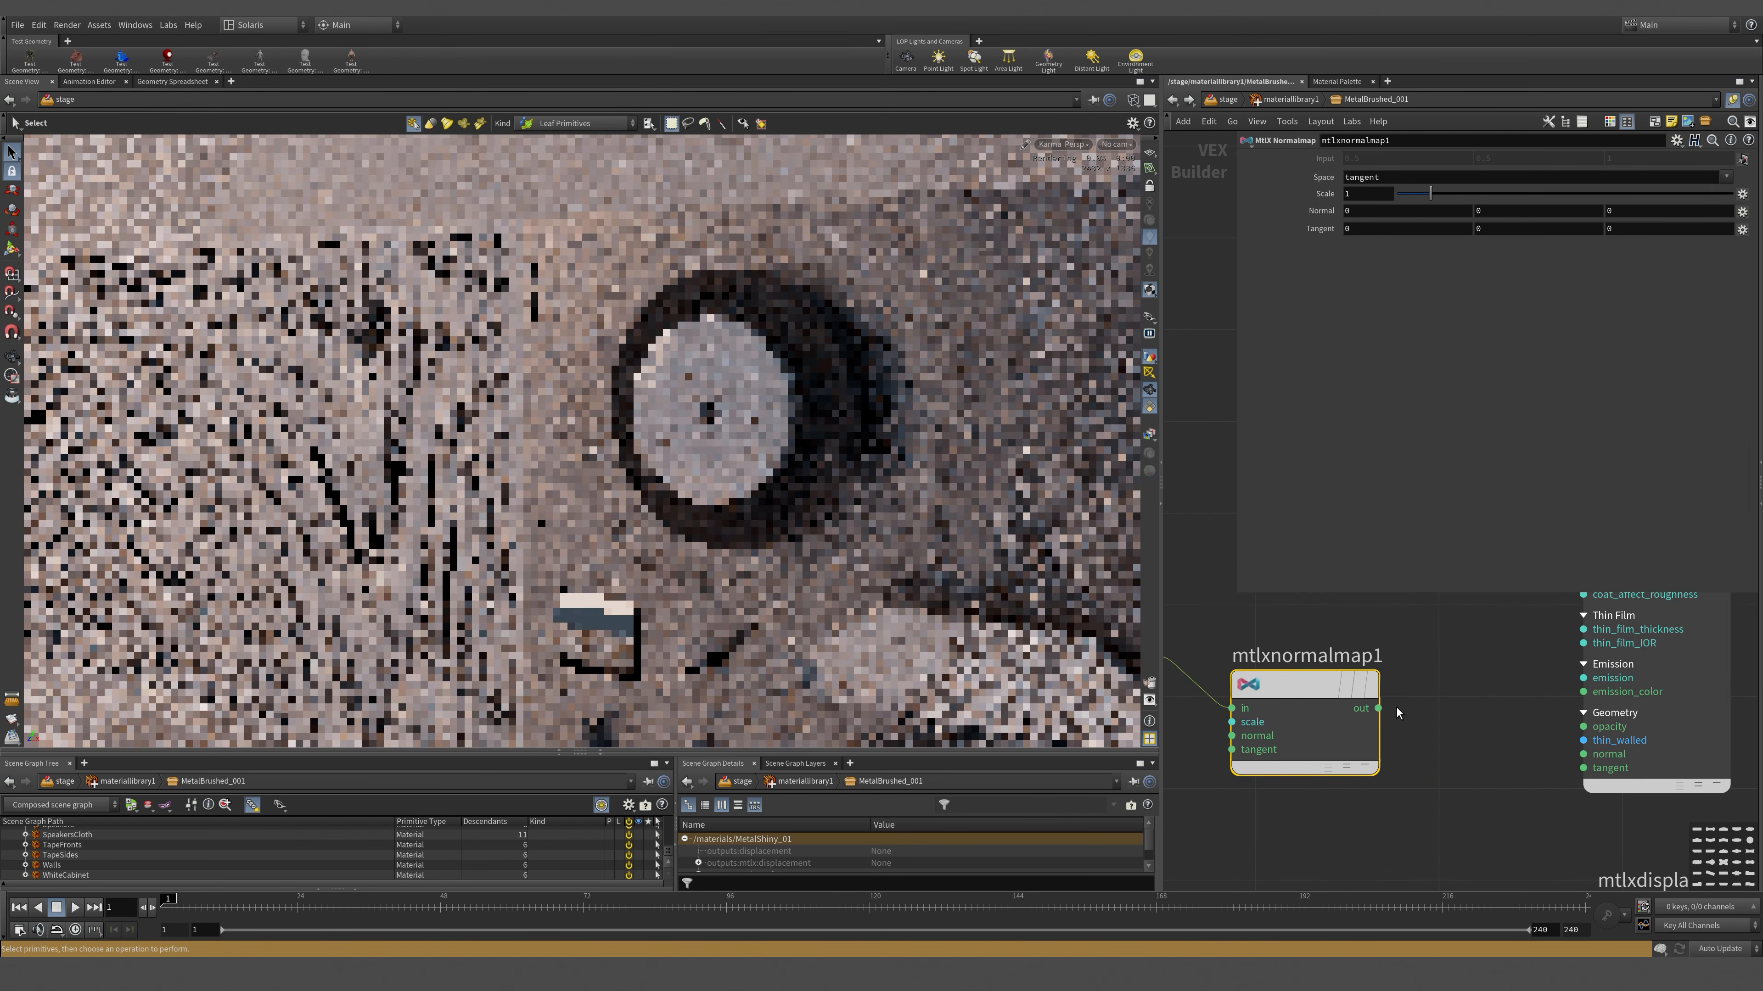
pyautogui.click(1377, 708)
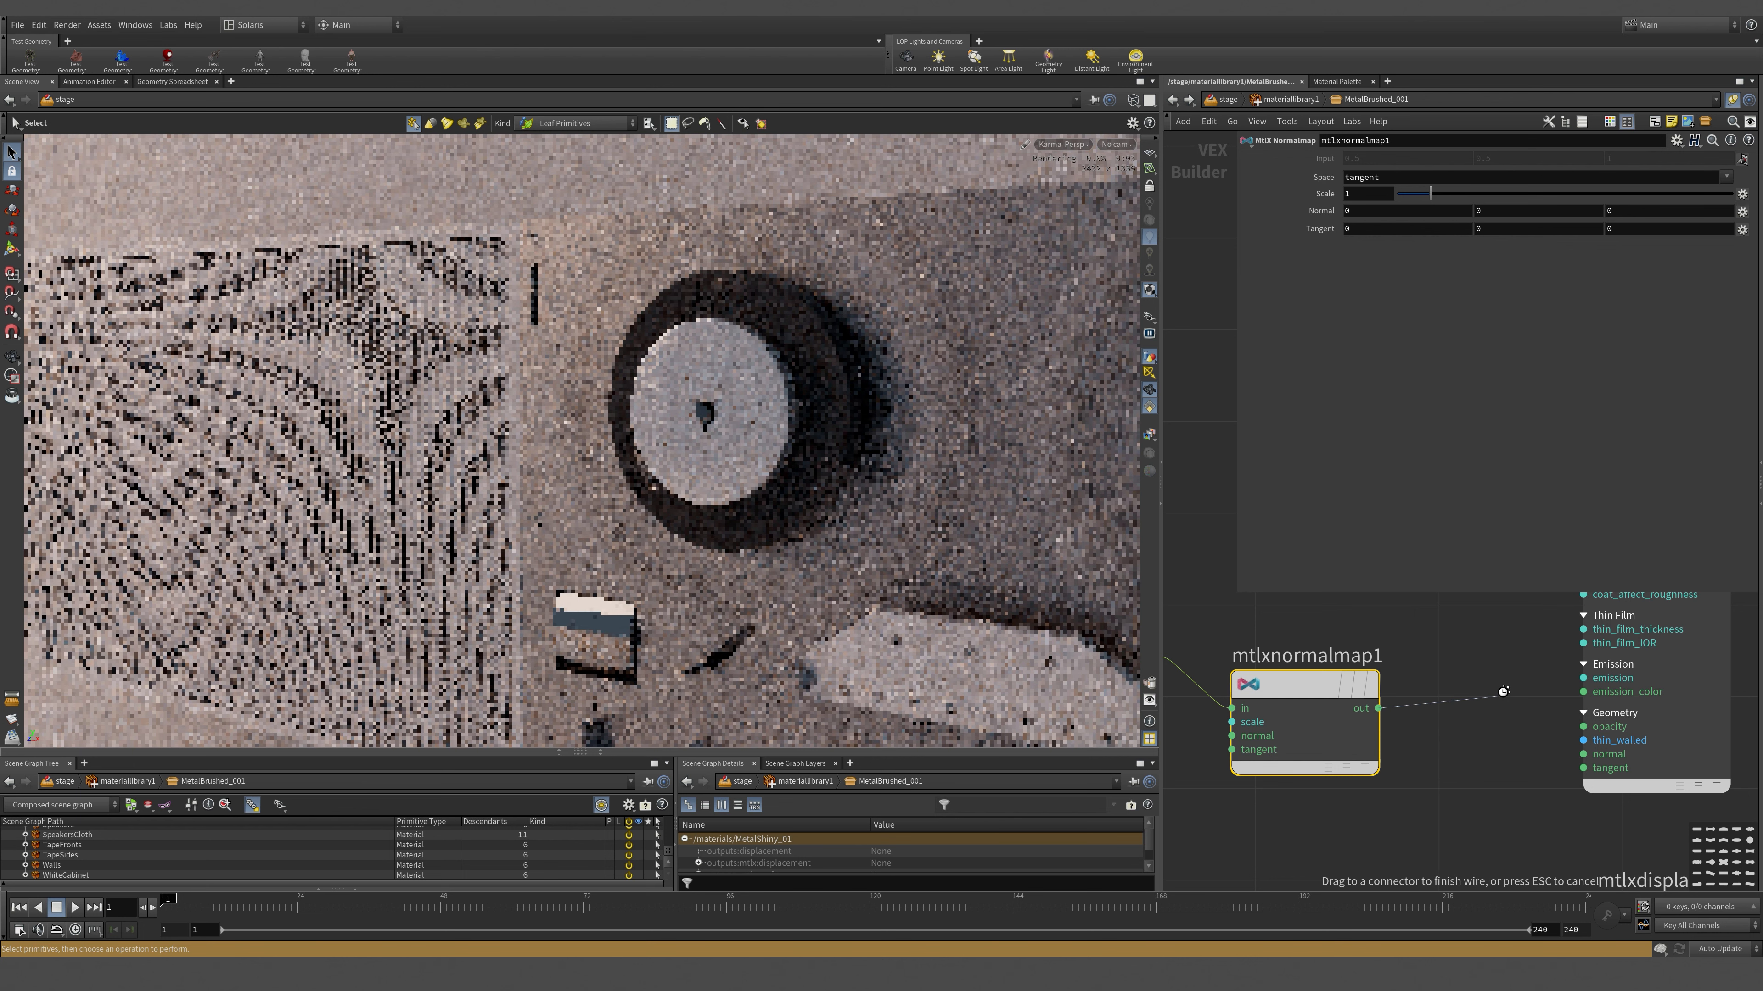
pyautogui.click(1559, 748)
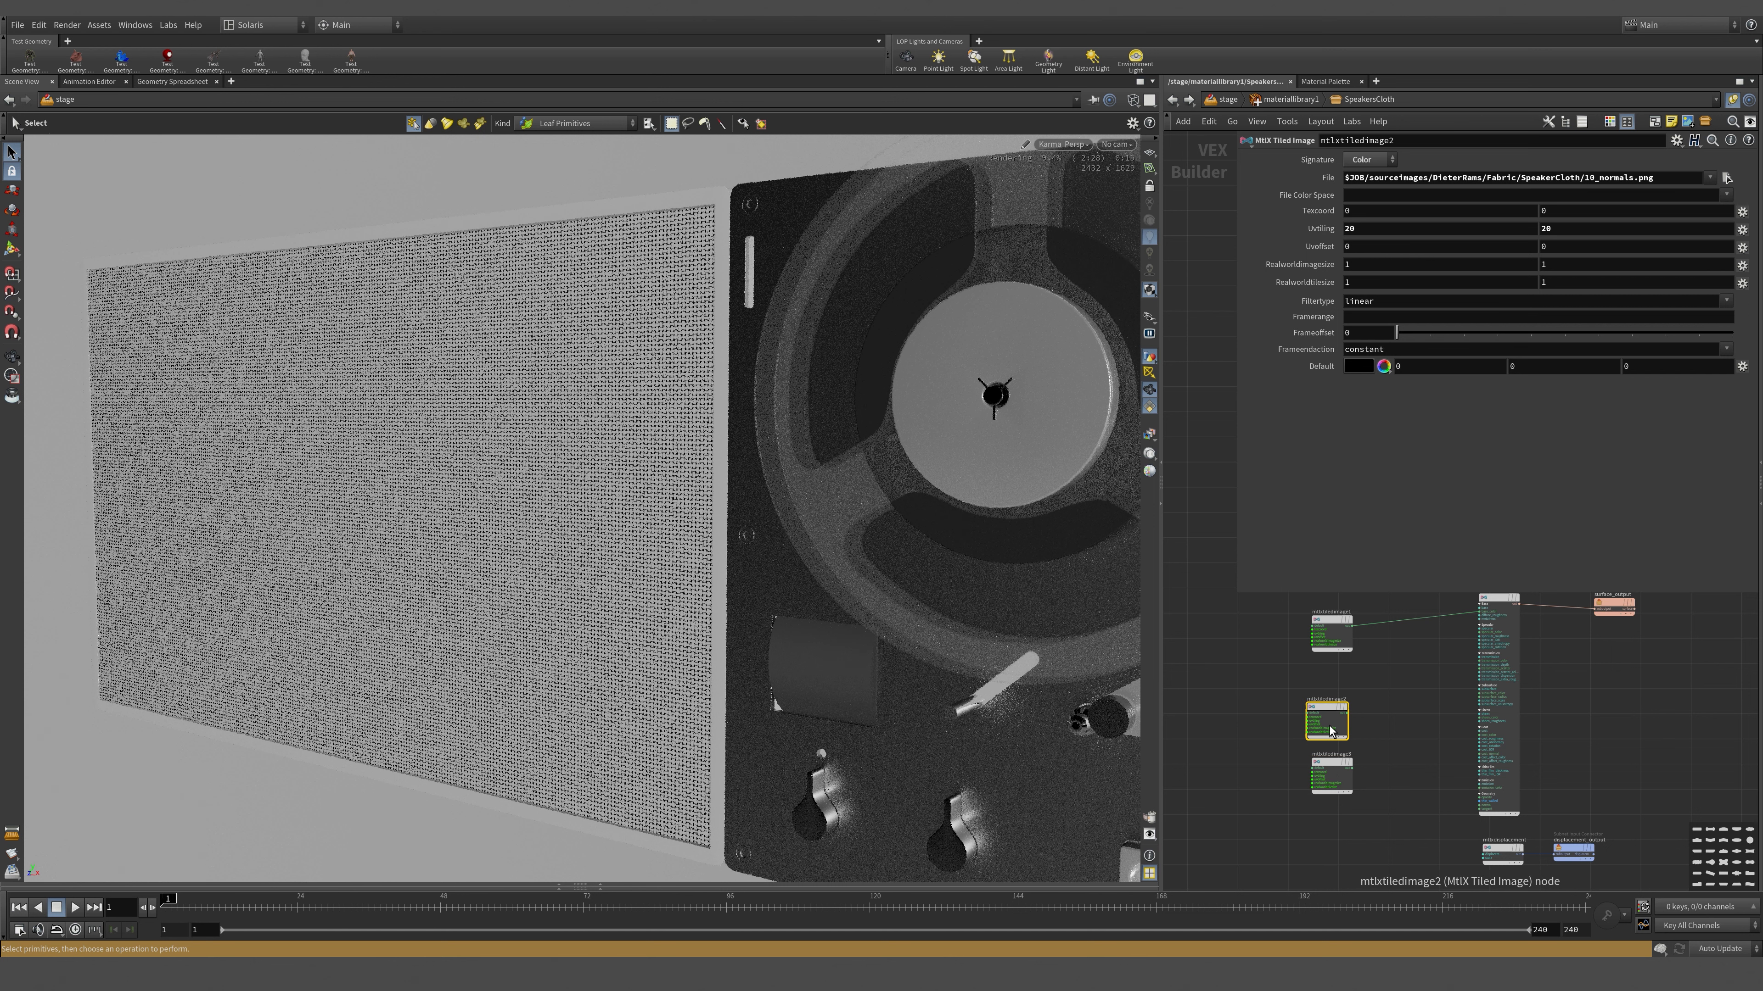
# - Switch the viewport renderer from Karma to Houdini GL while working in the SpeakerCloth network
pyautogui.scroll(3, 1354, 718)
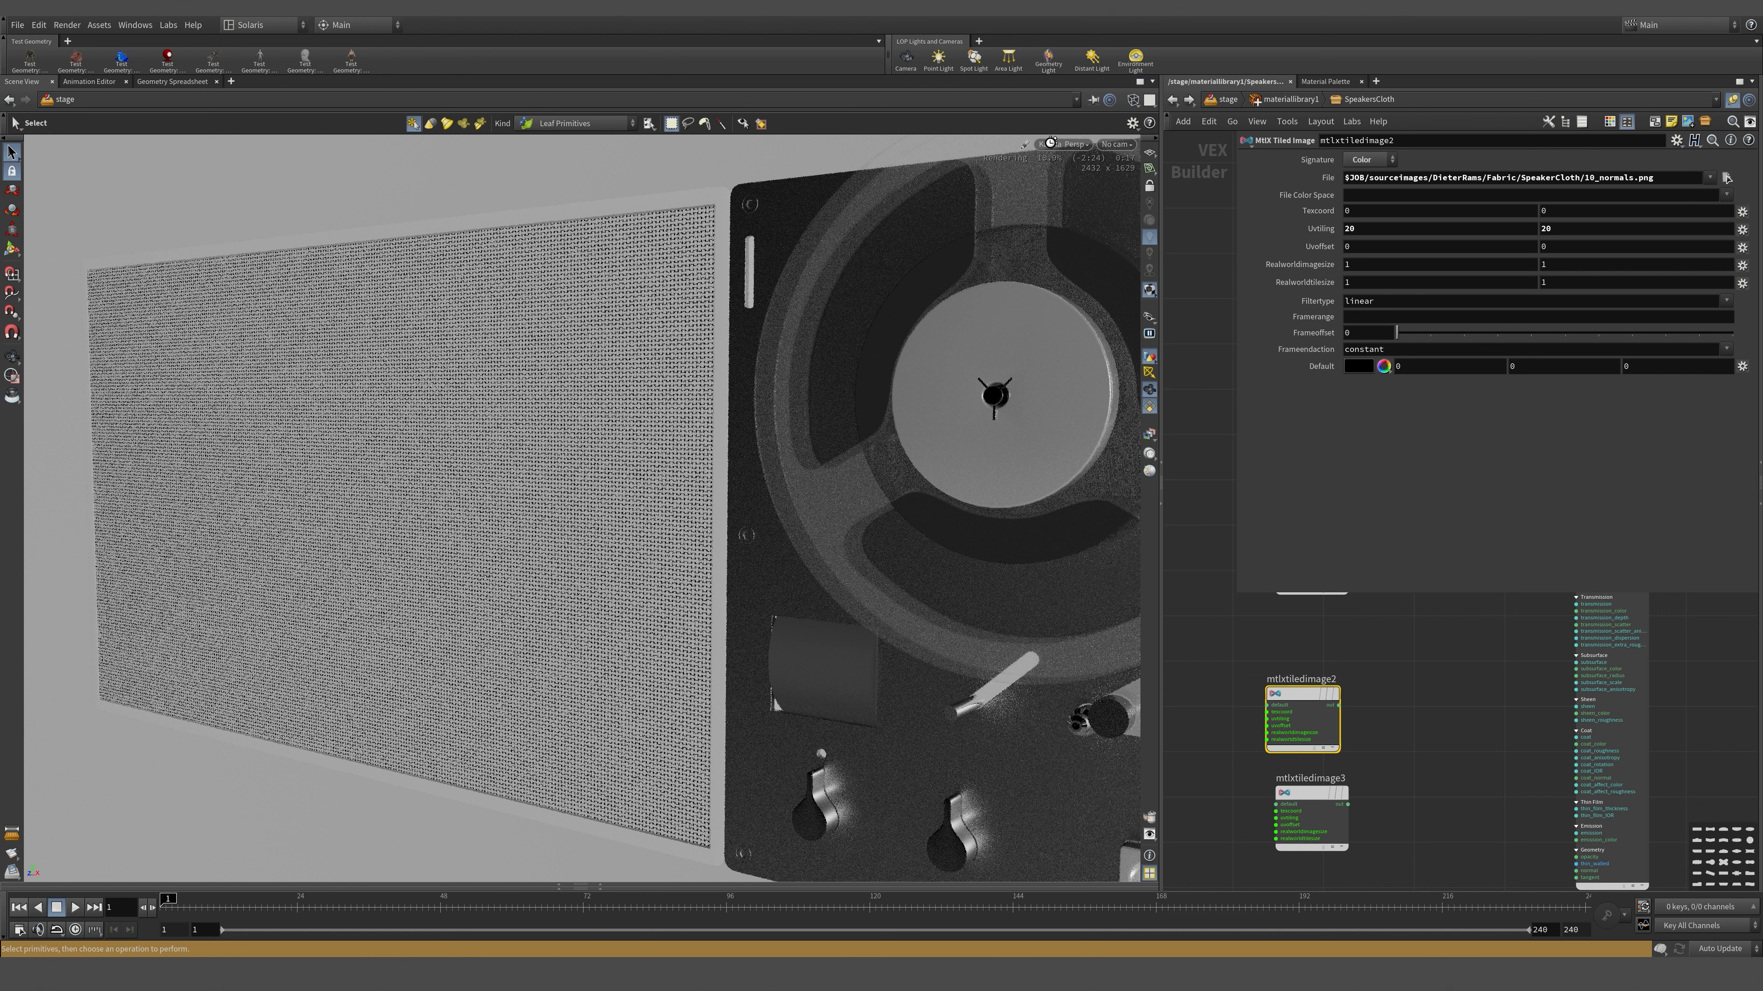
pyautogui.click(1066, 144)
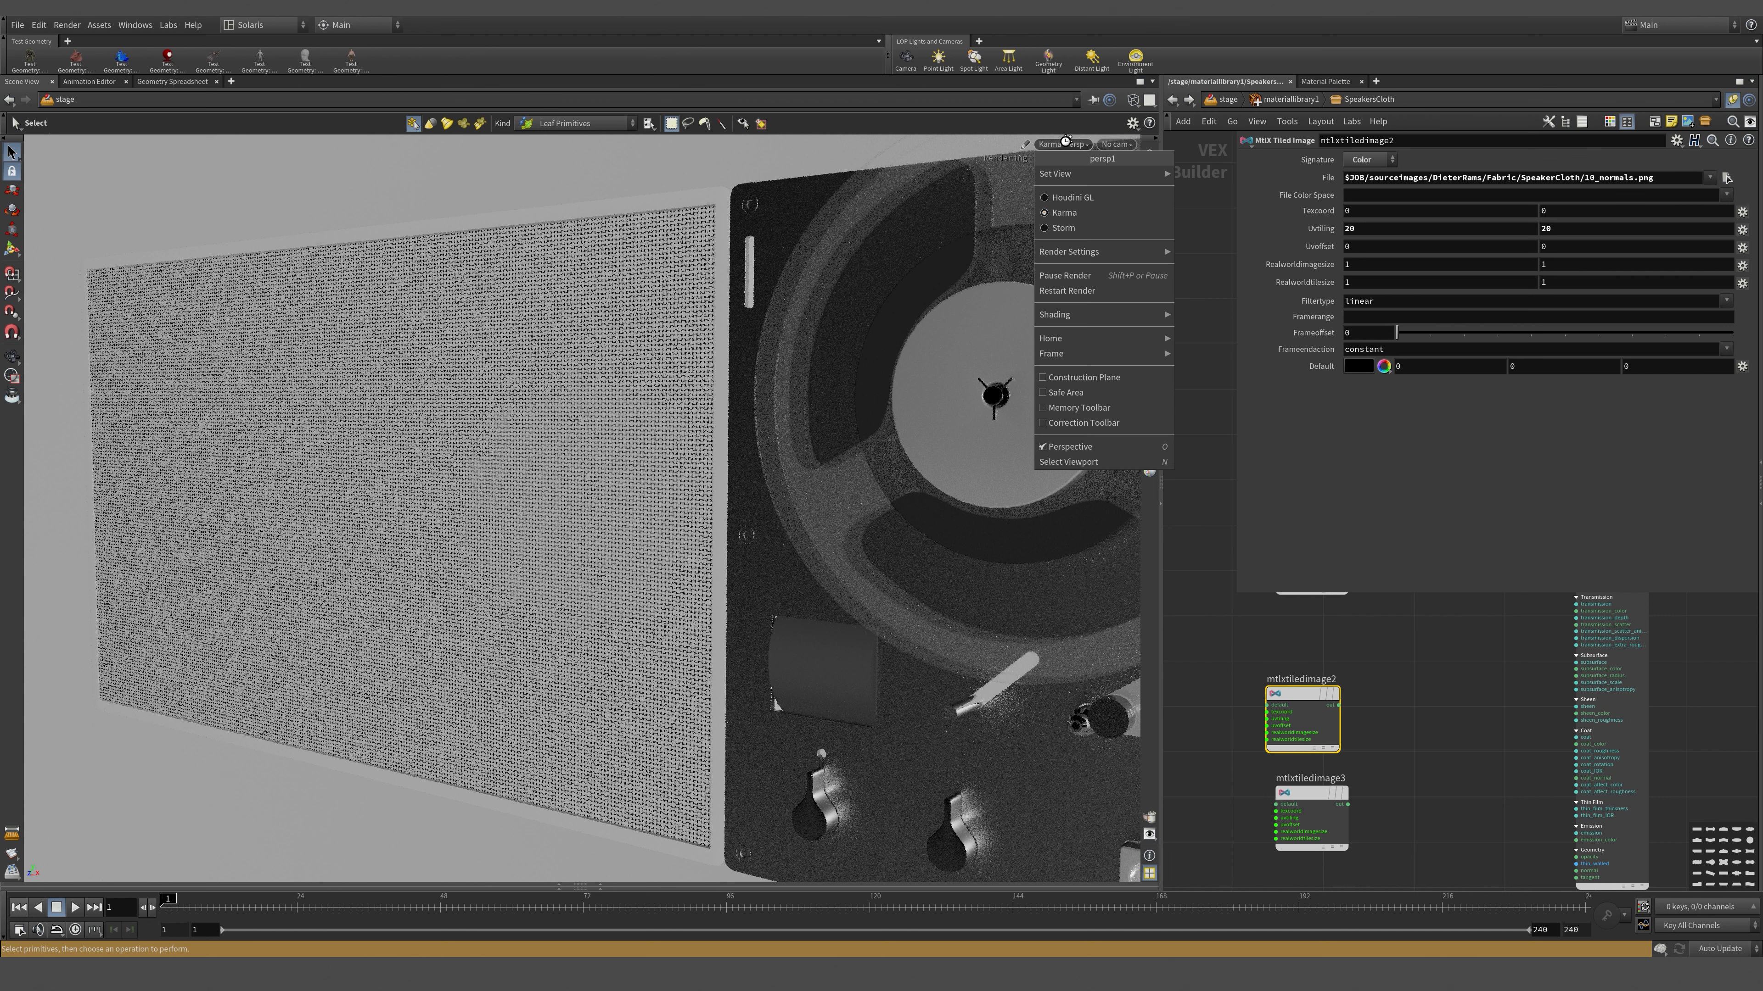
pyautogui.click(1070, 212)
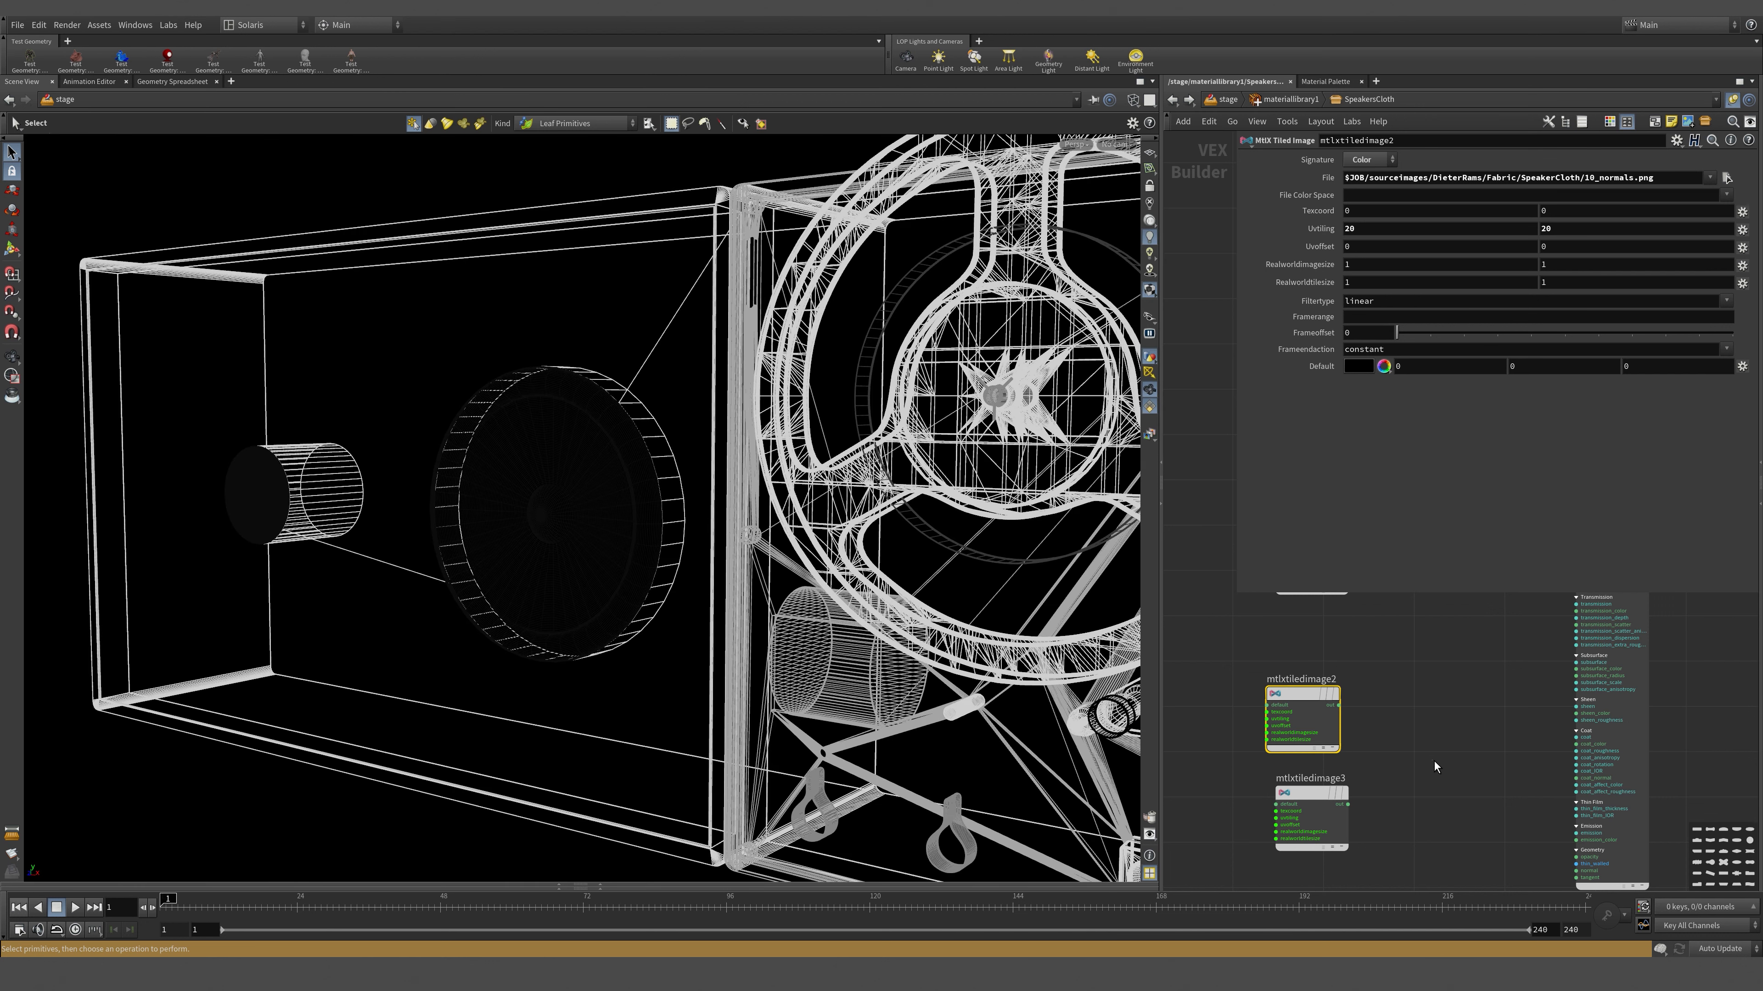
# - Hide the parameters and add an MtlX Normalmap node between mtlxtiledimage2 and the standard surface in the SpeakerCloth network
pyautogui.press('p')
pyautogui.moveTo(1445, 721); pyautogui.dragTo(1410, 508, button='middle')
pyautogui.scroll(4, 1427, 470)
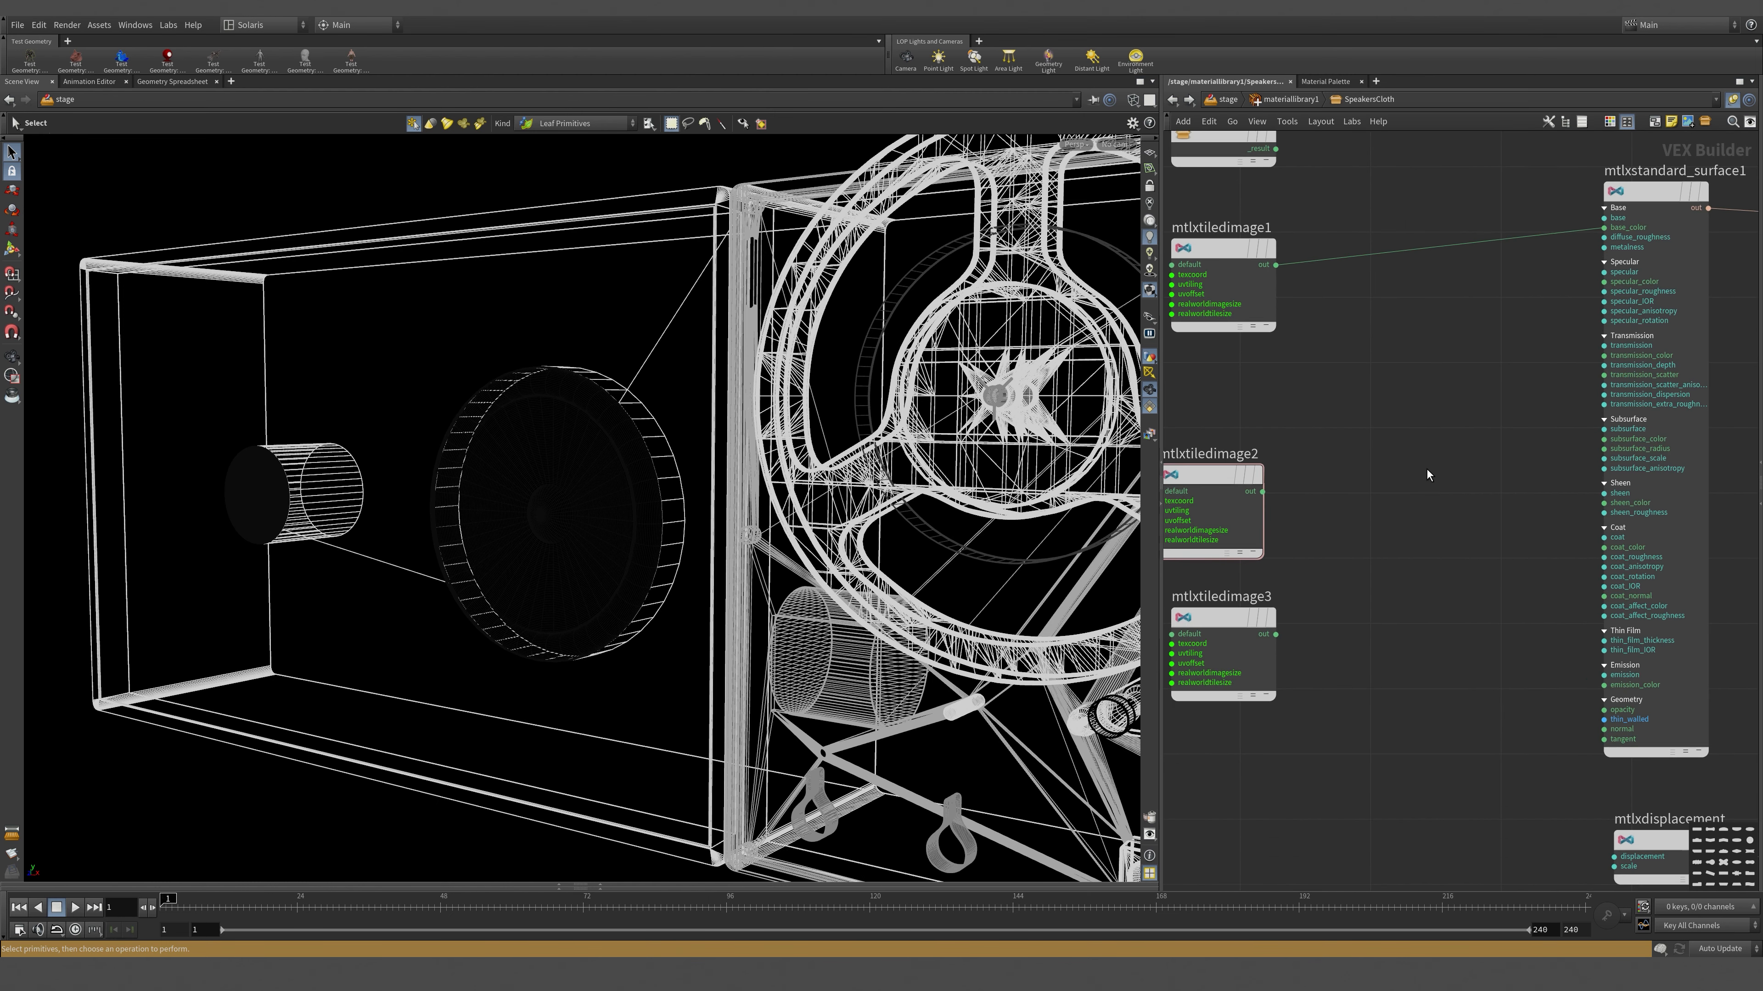
pyautogui.press('Tab')
pyautogui.write('nor')
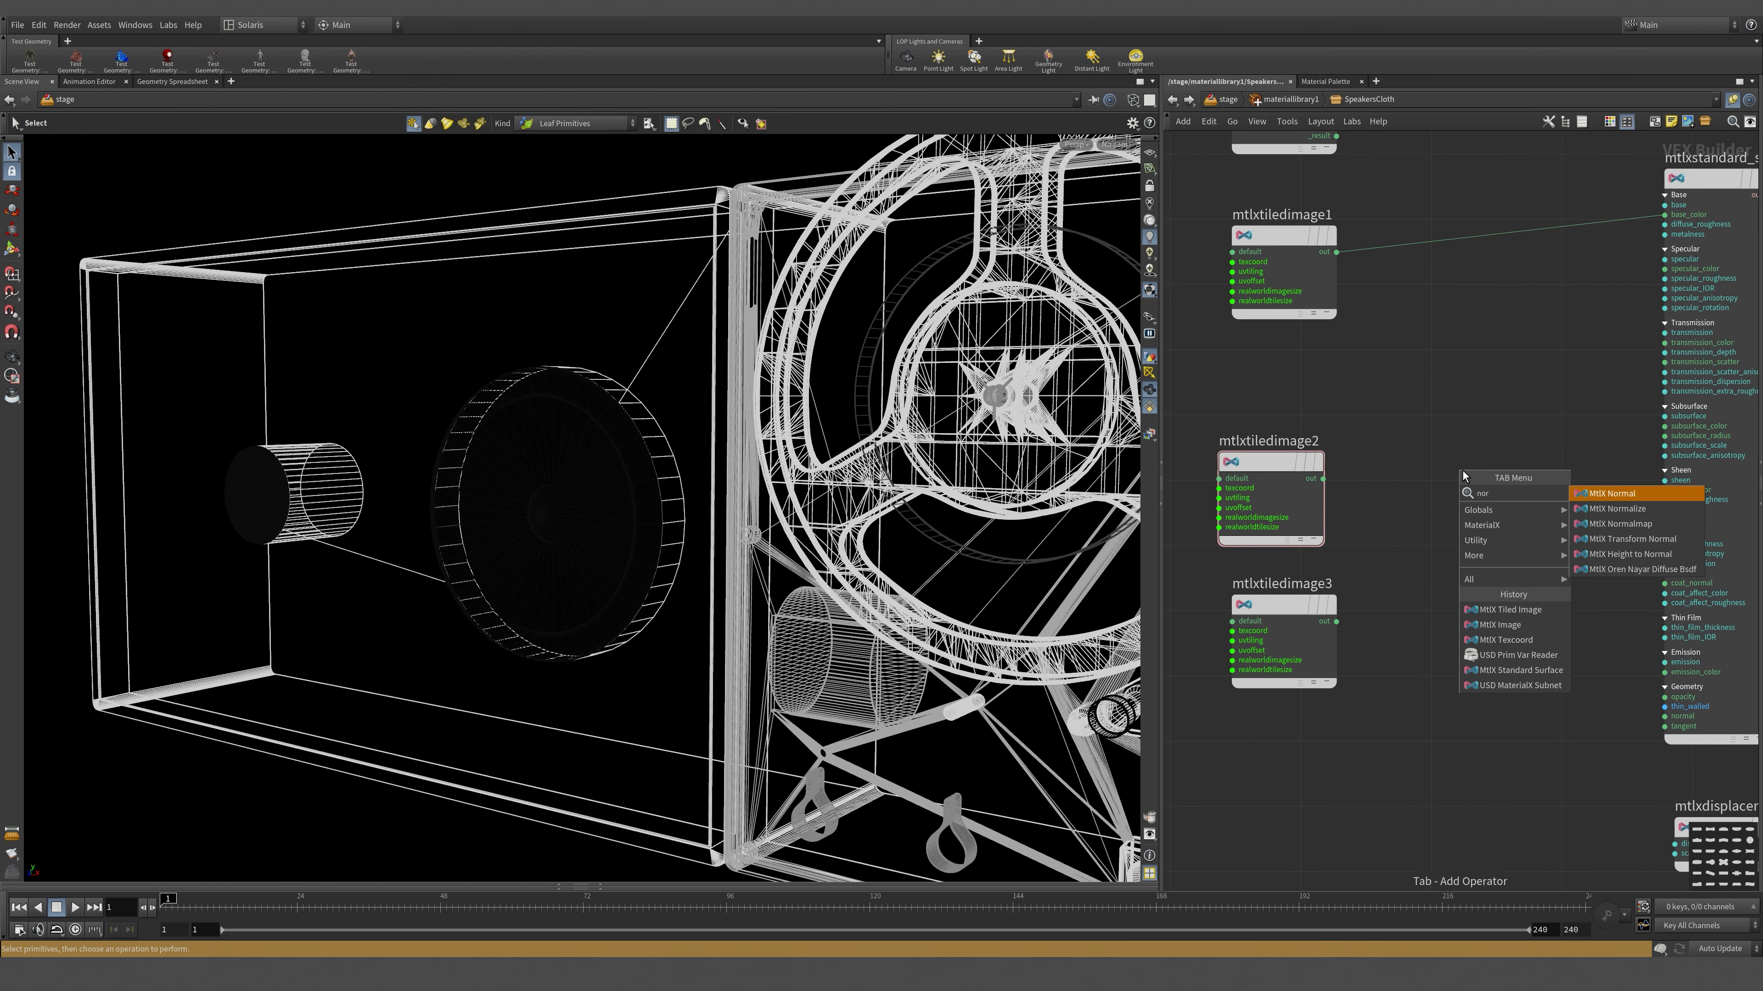
pyautogui.click(1671, 526)
pyautogui.click(1496, 577)
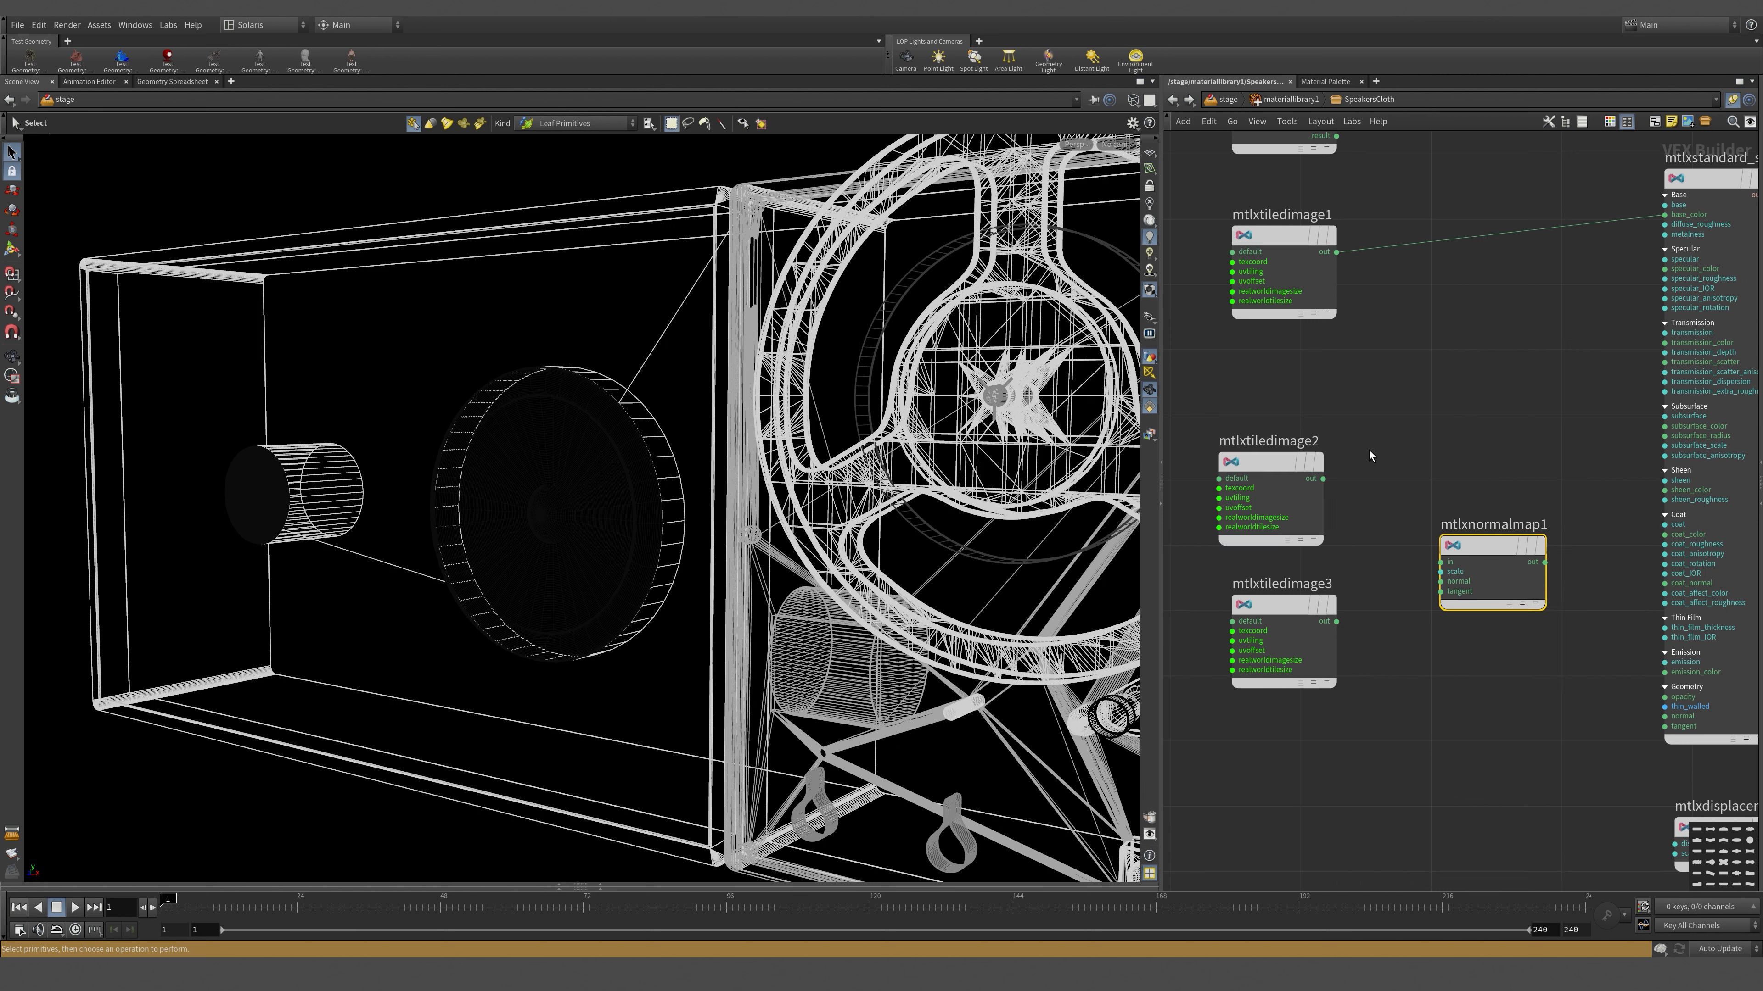
# - Set the signature of mtlxtiledimage2, which holds 10_normals.png, to Vector 3
pyautogui.scroll(2, 1371, 455)
pyautogui.click(1297, 466)
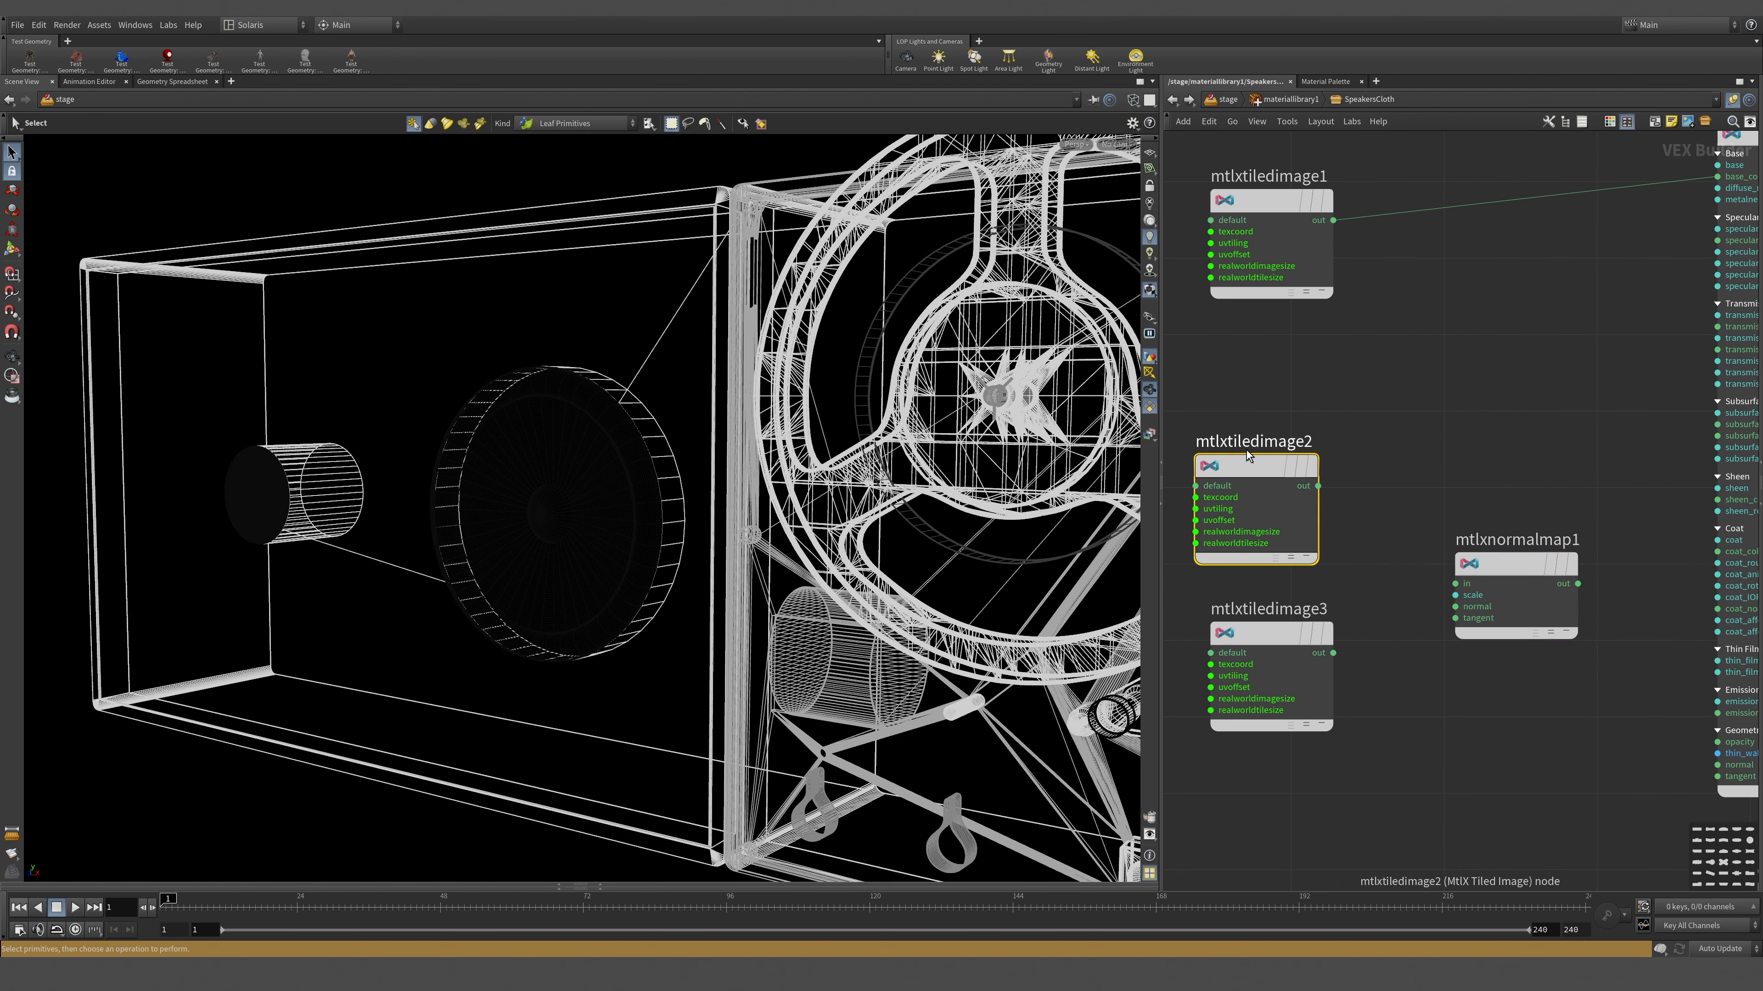
pyautogui.press('p')
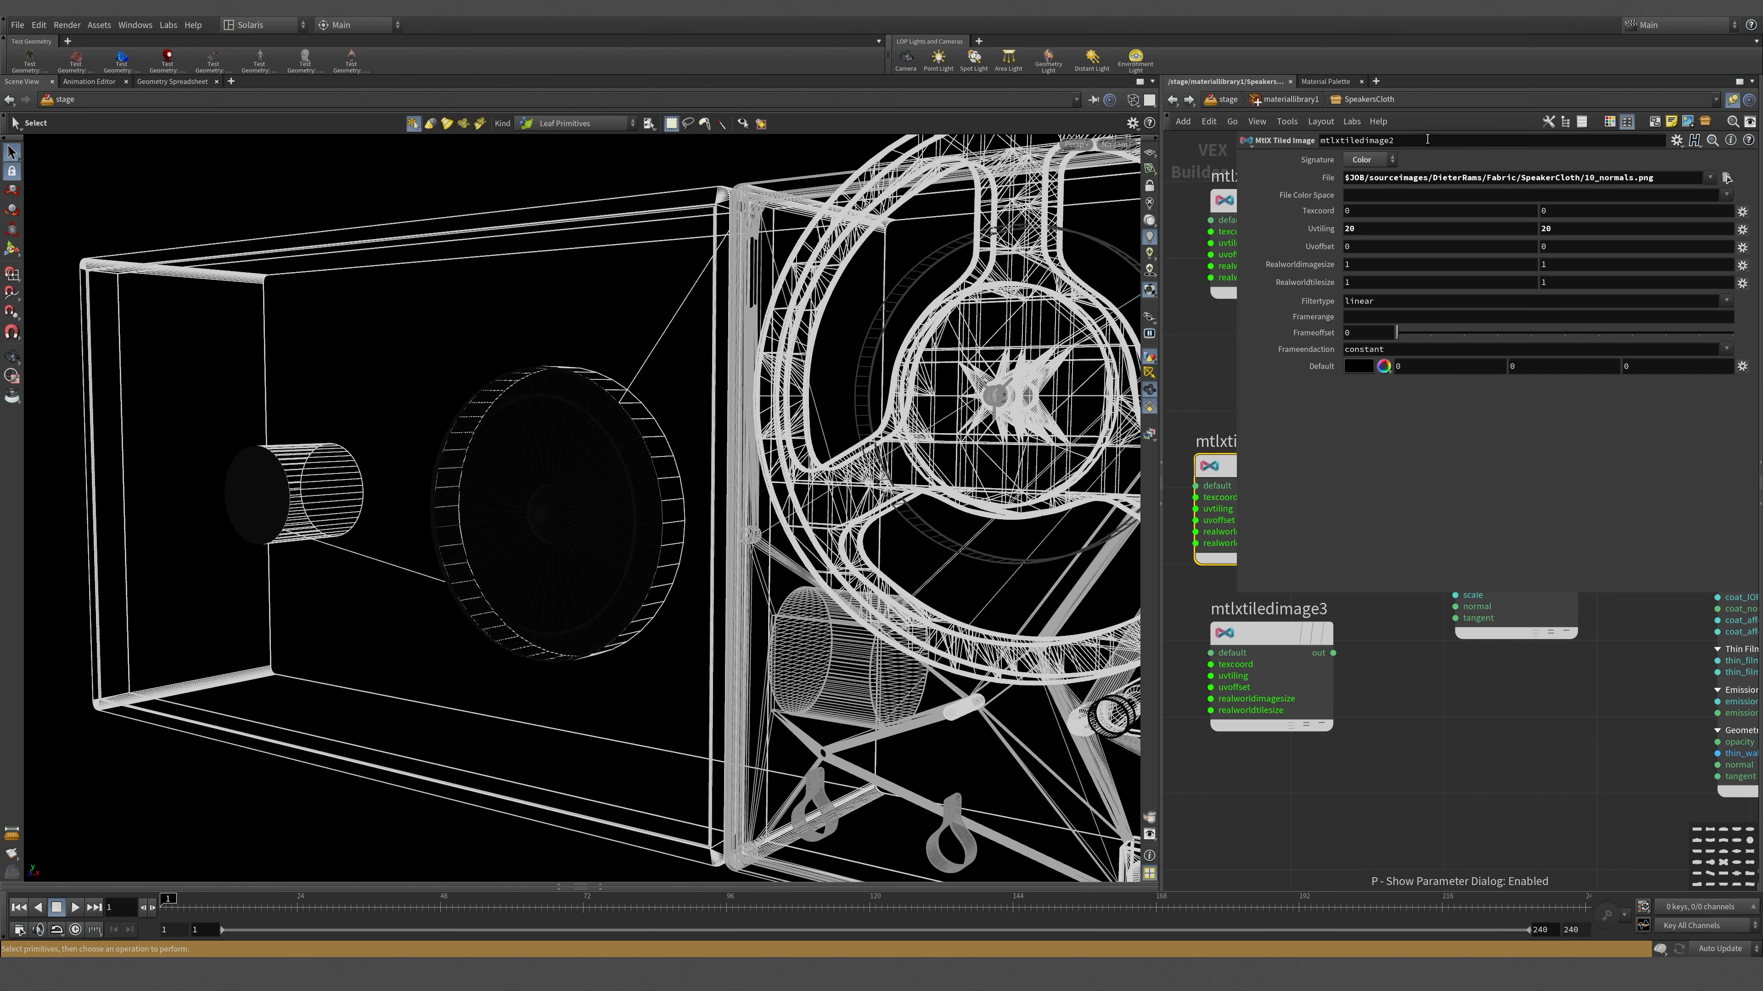
pyautogui.click(1361, 160)
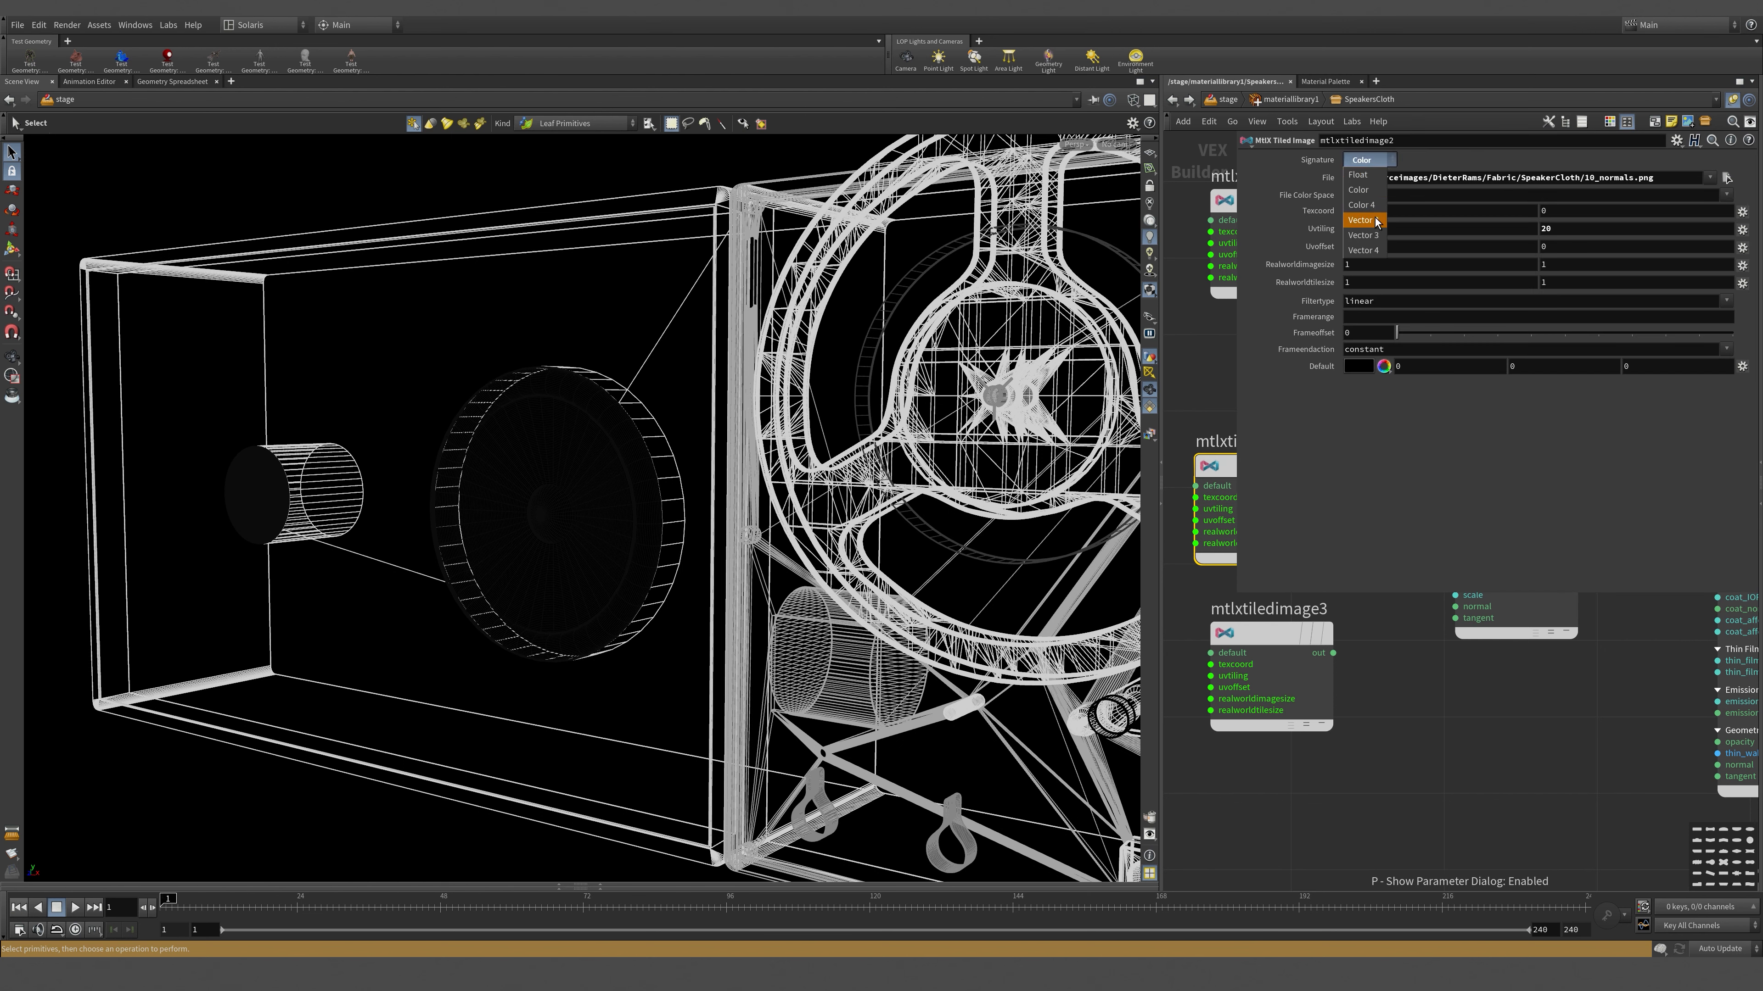
pyautogui.click(1377, 236)
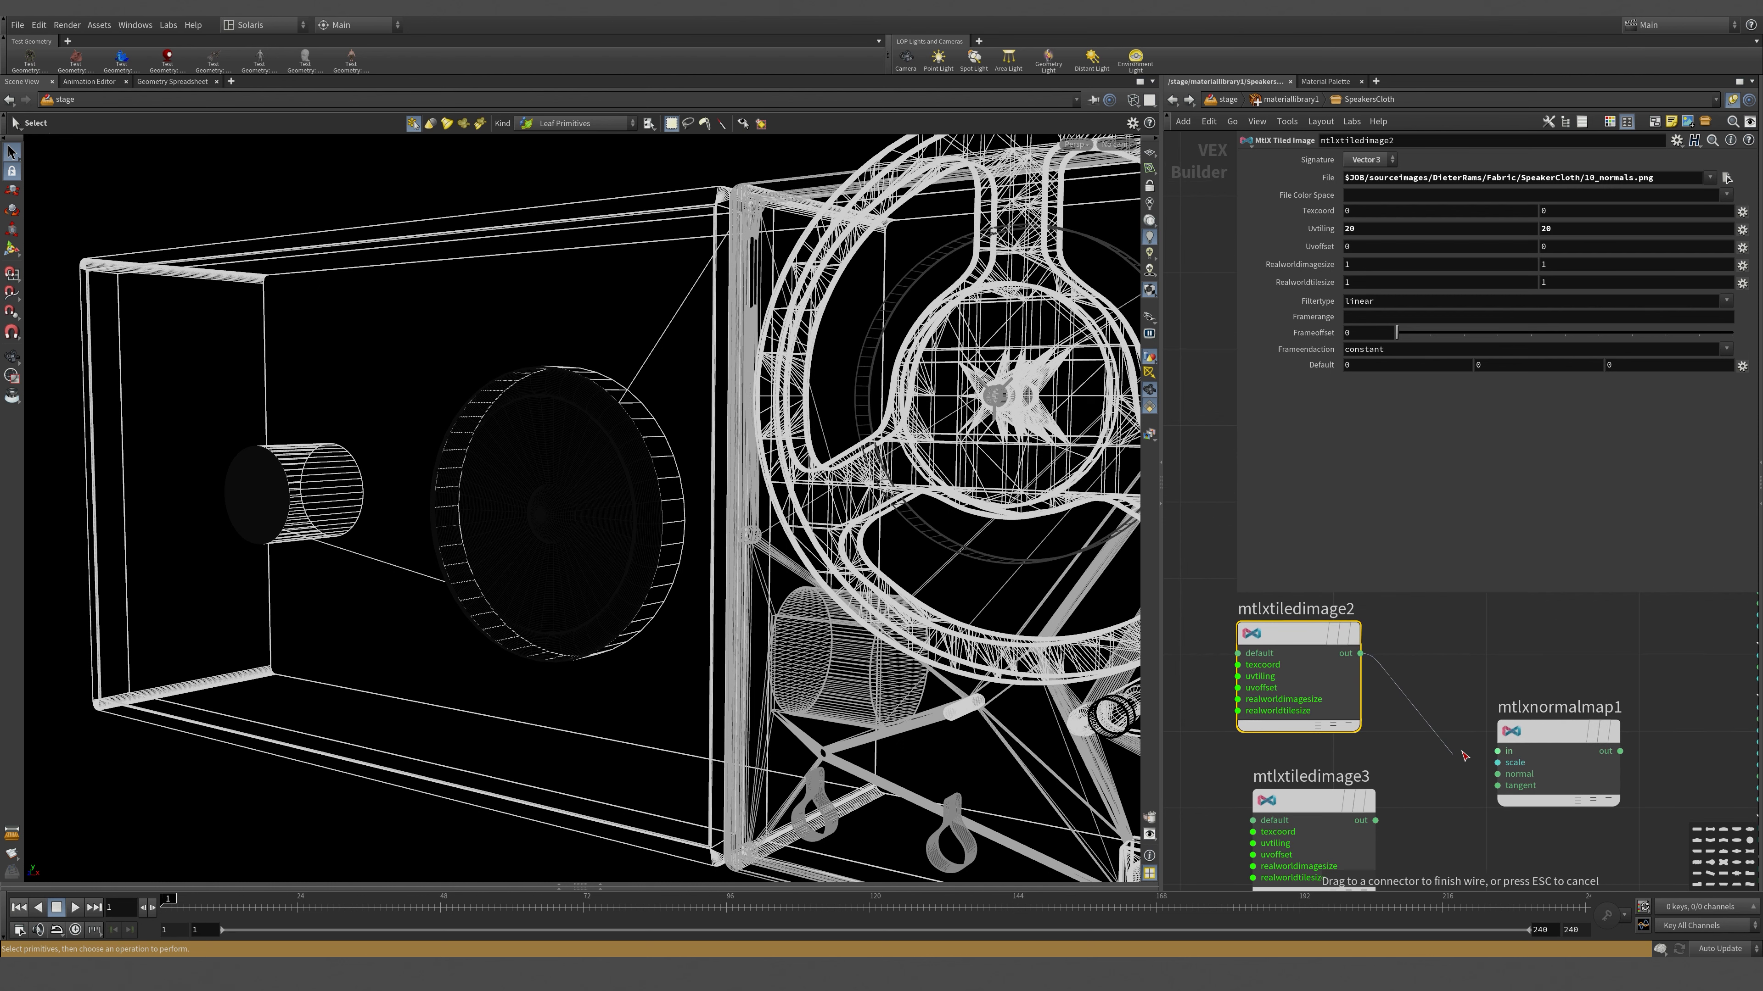
# - Connect mtlxtiledimage2 through mtlxnormalmap1 to the standard surface's normal input and place the normal map beside the image node
pyautogui.moveTo(1648, 722); pyautogui.dragTo(1427, 669, button='middle')
pyautogui.press('p')
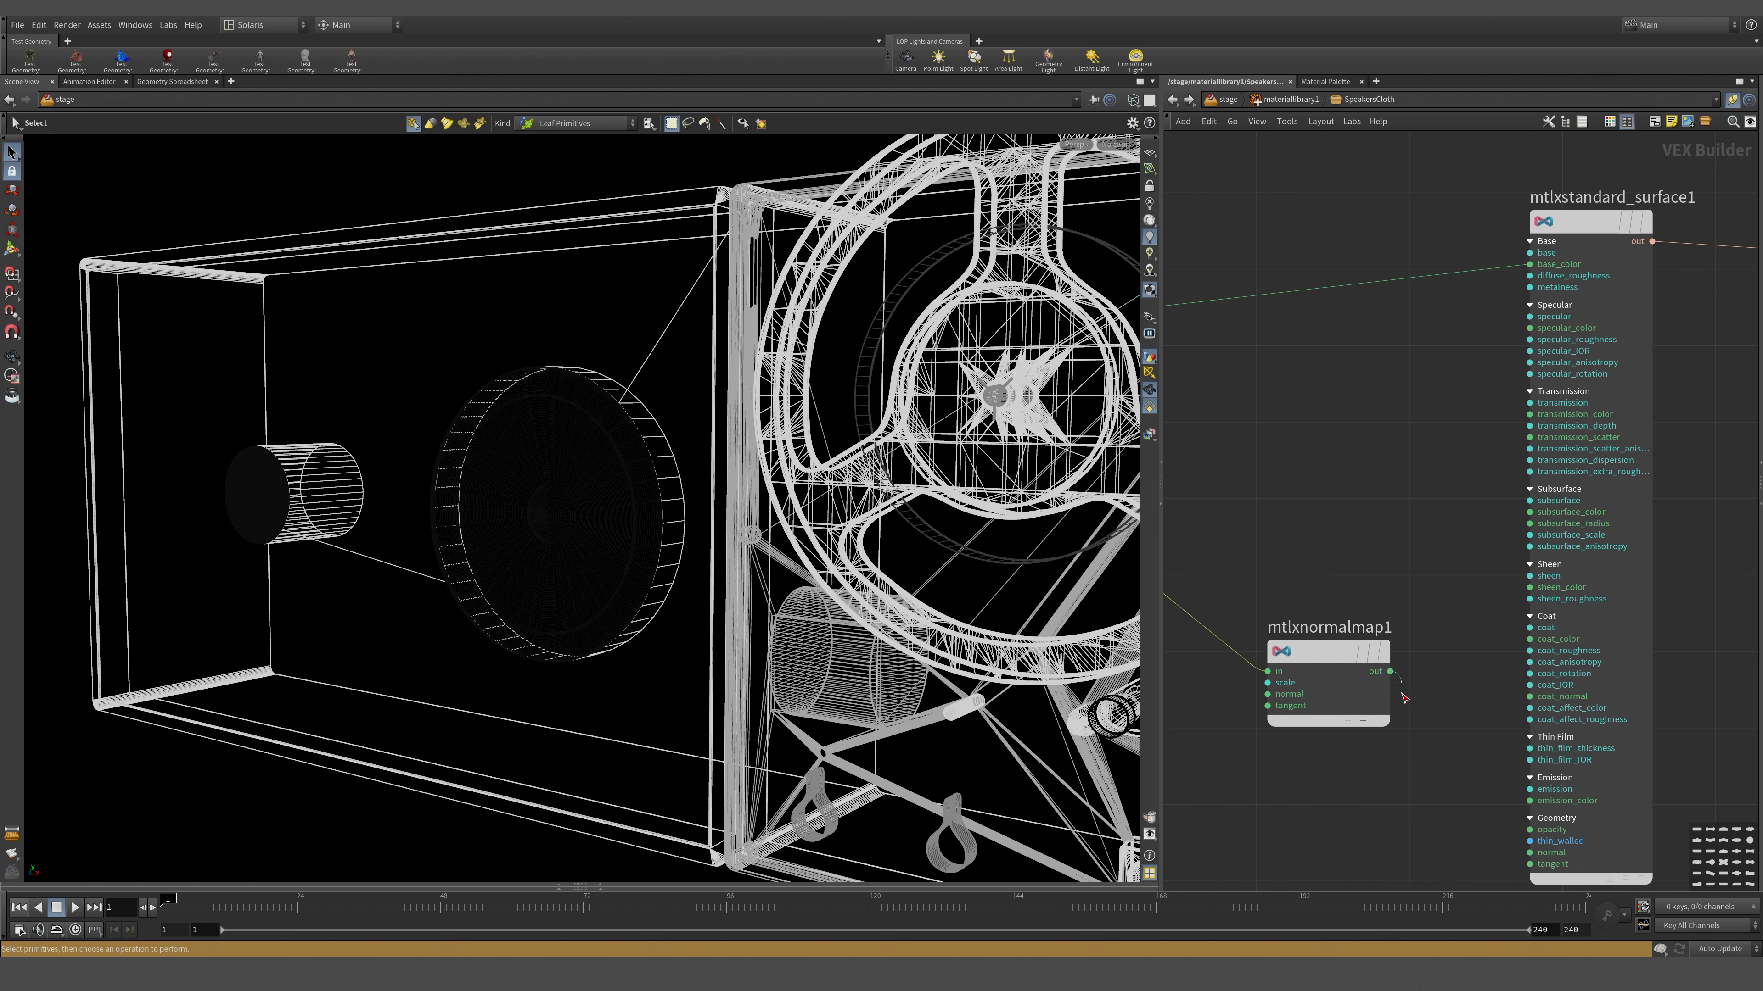
pyautogui.moveTo(1337, 814); pyautogui.dragTo(1504, 707, button='middle')
pyautogui.moveTo(1504, 509); pyautogui.dragTo(1432, 436)
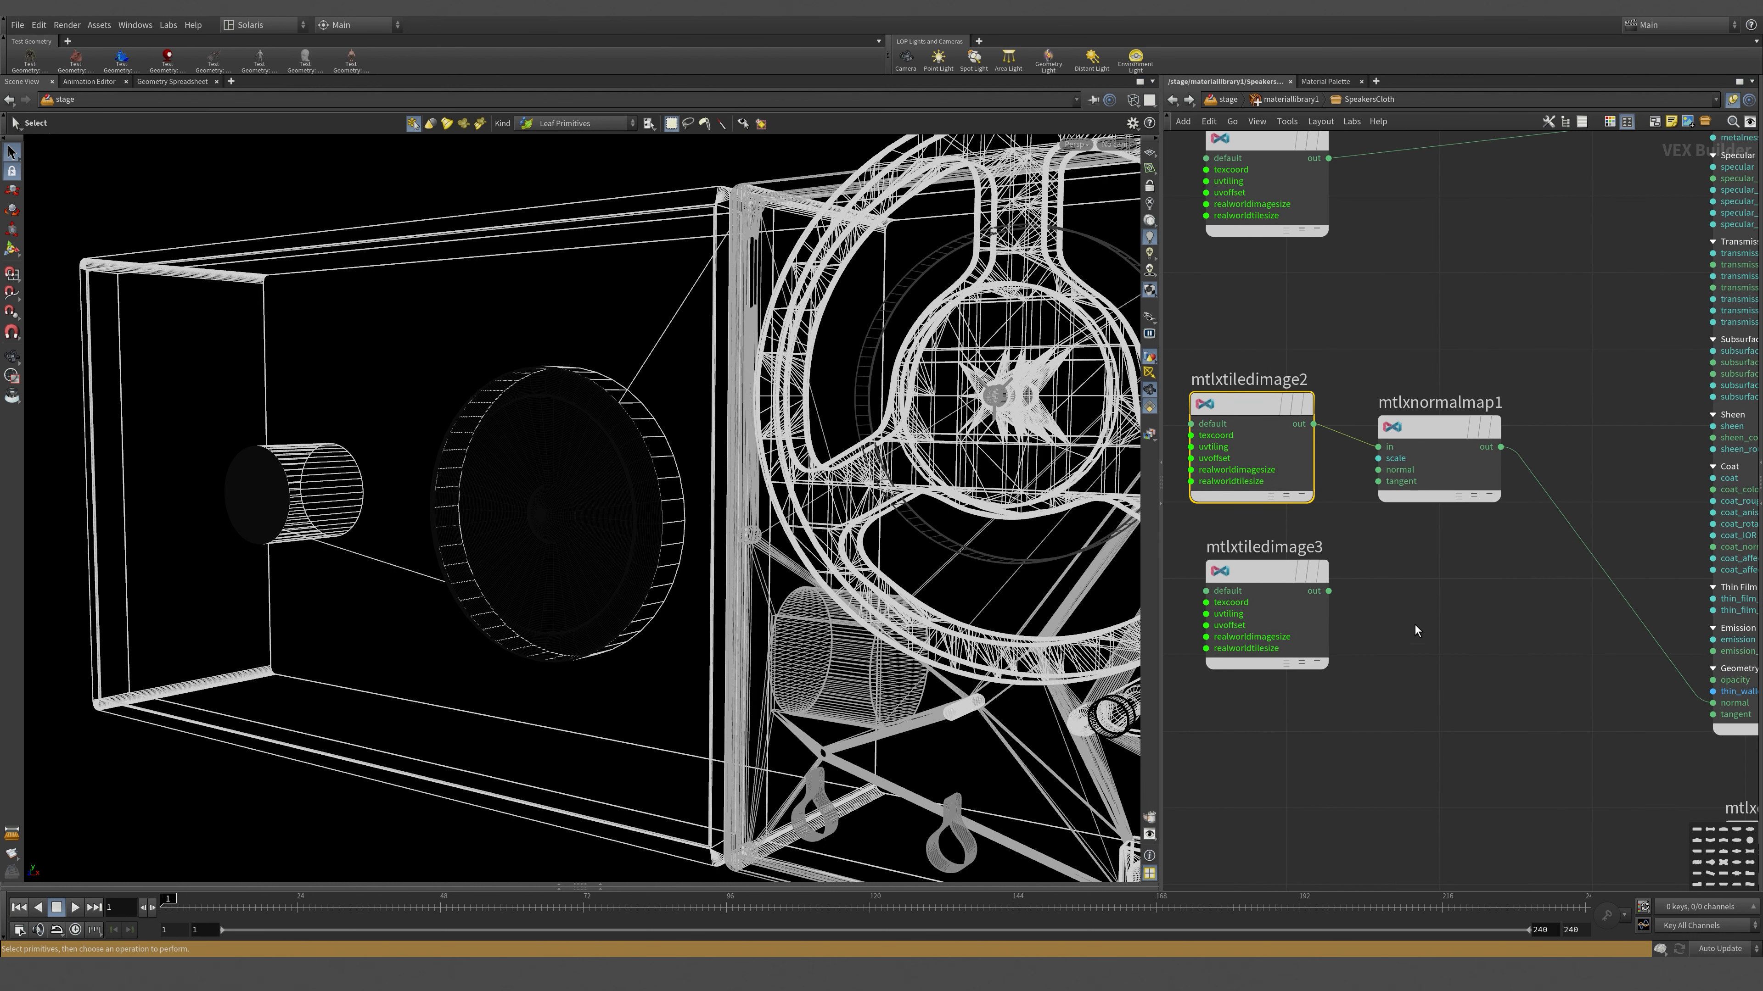
# - Connect mtlxtiledimage3's output to the standard surface's opacity input and reposition the image node
pyautogui.moveTo(1461, 662); pyautogui.dragTo(1363, 588, button='middle')
pyautogui.moveTo(1189, 503); pyautogui.dragTo(1523, 600)
pyautogui.click(1282, 566)
pyautogui.scroll(-5, 1419, 699)
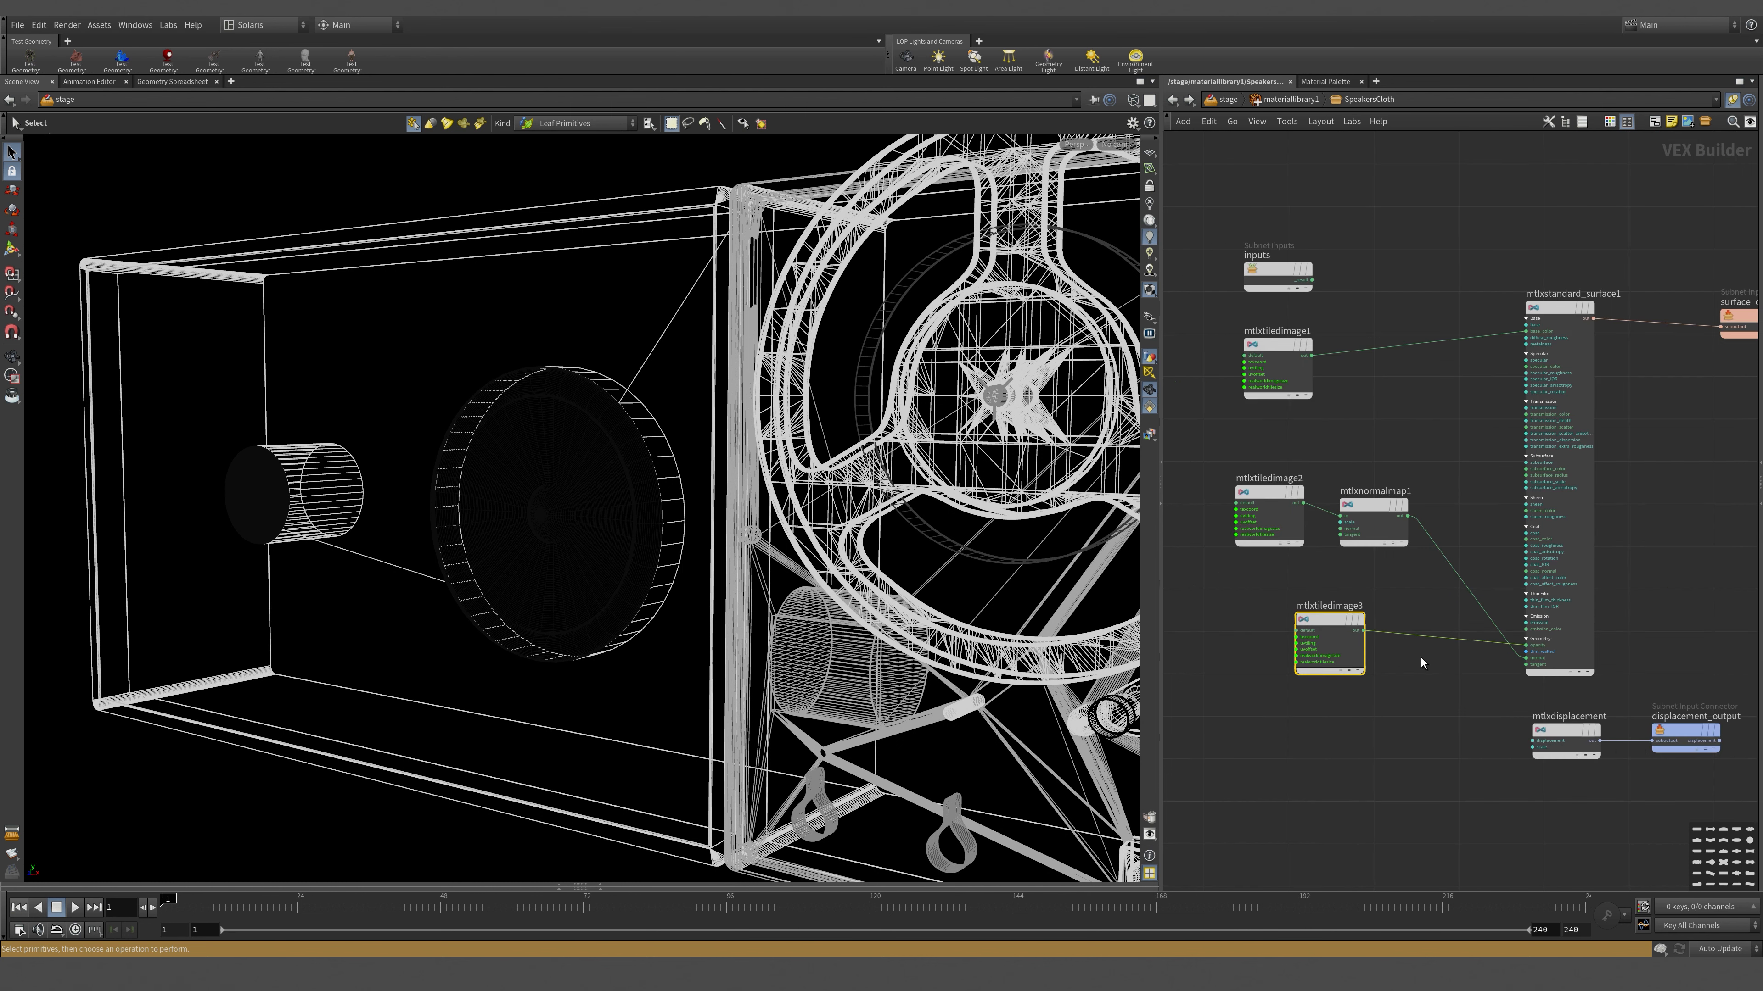
# - Switch the viewport back to Karma to preview the speaker cloth, and check the viewport's camera options
pyautogui.click(1569, 426)
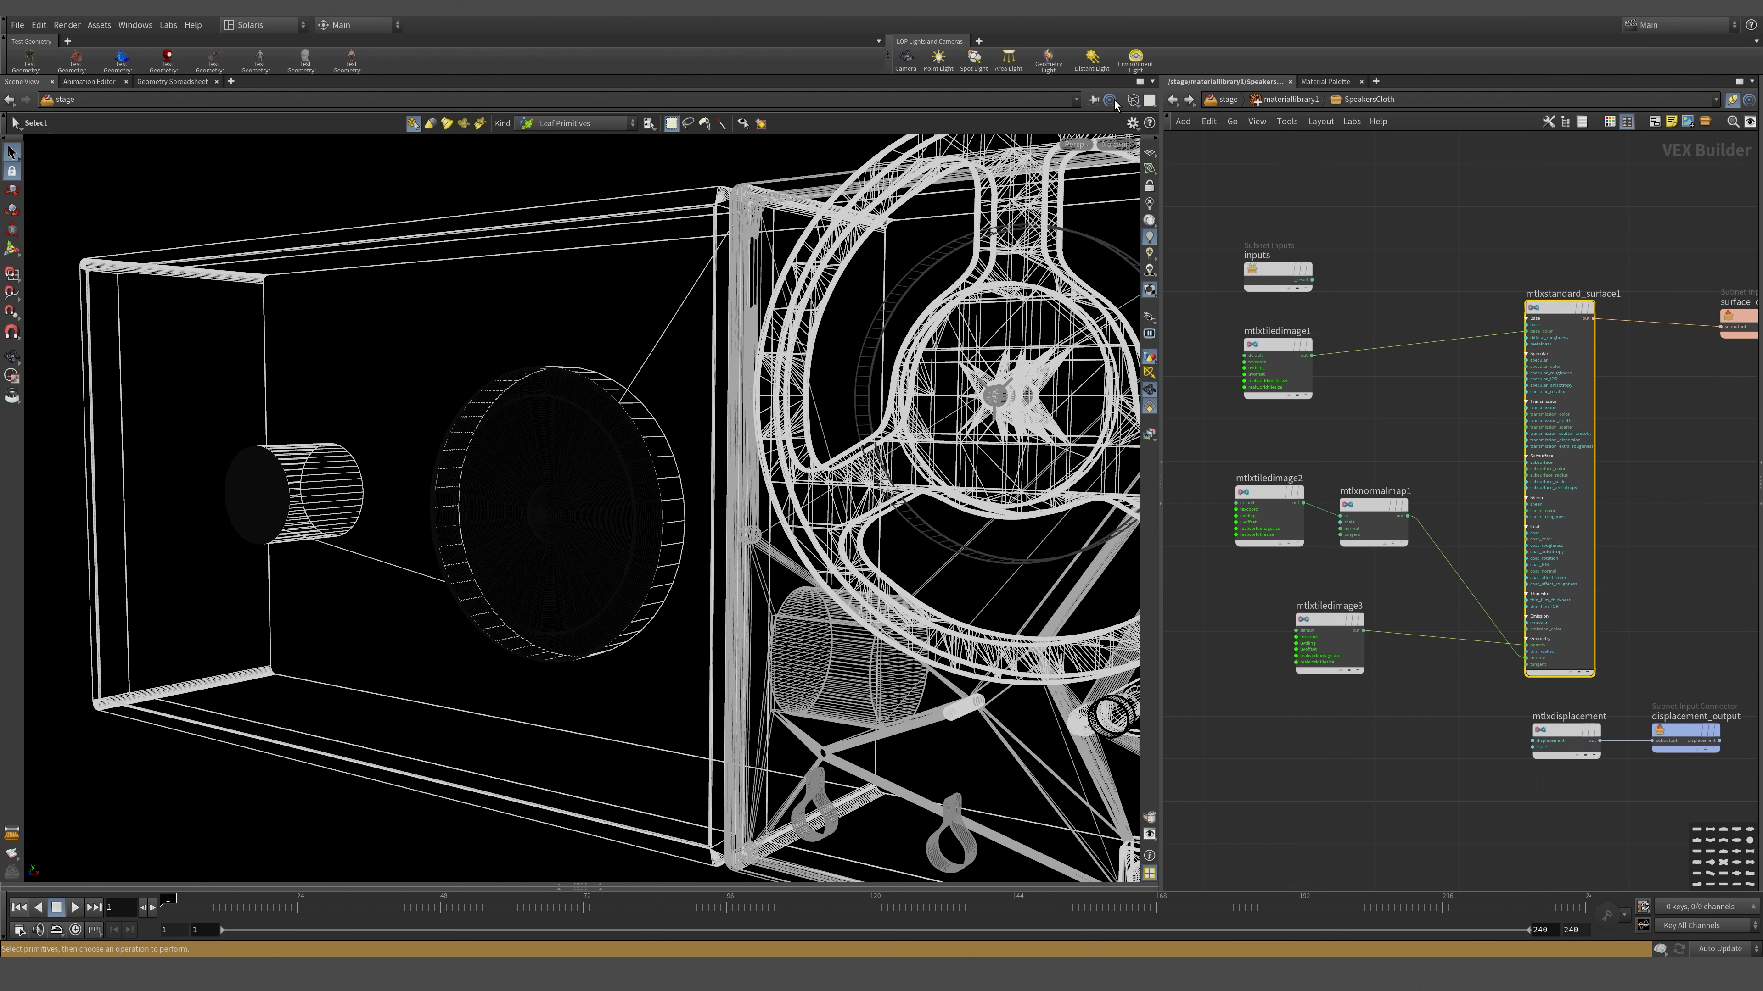
pyautogui.click(1073, 144)
pyautogui.moveTo(1105, 261)
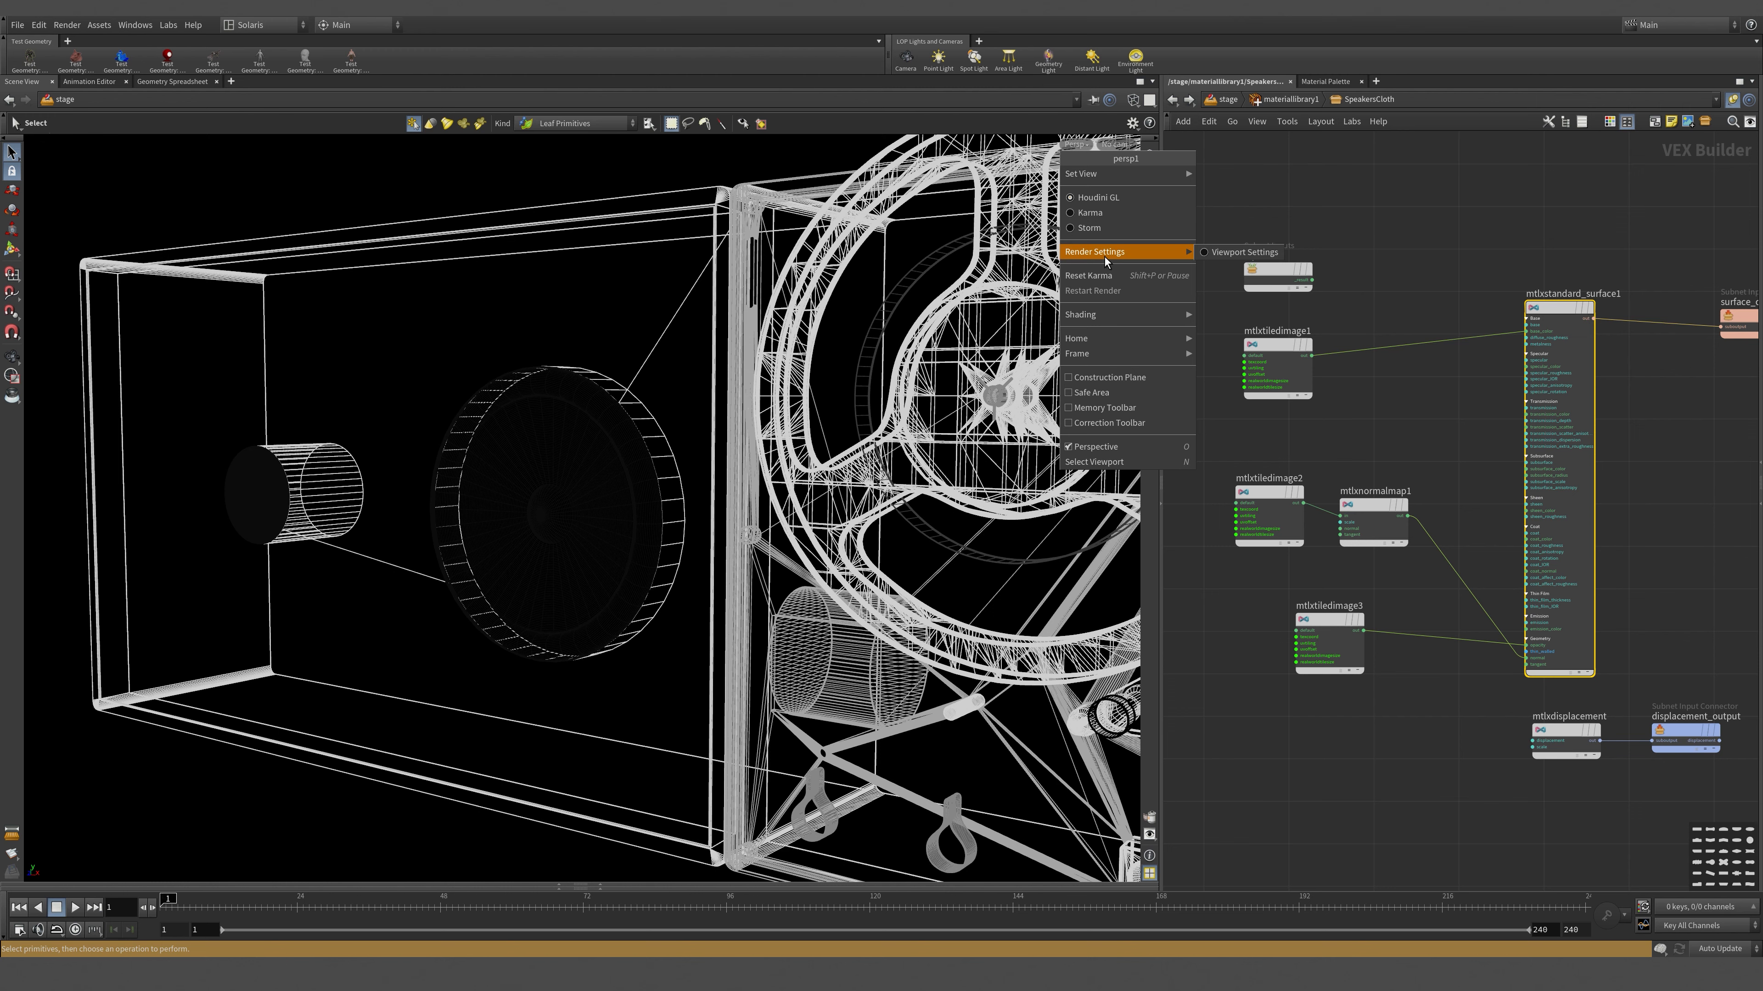
pyautogui.click(1094, 214)
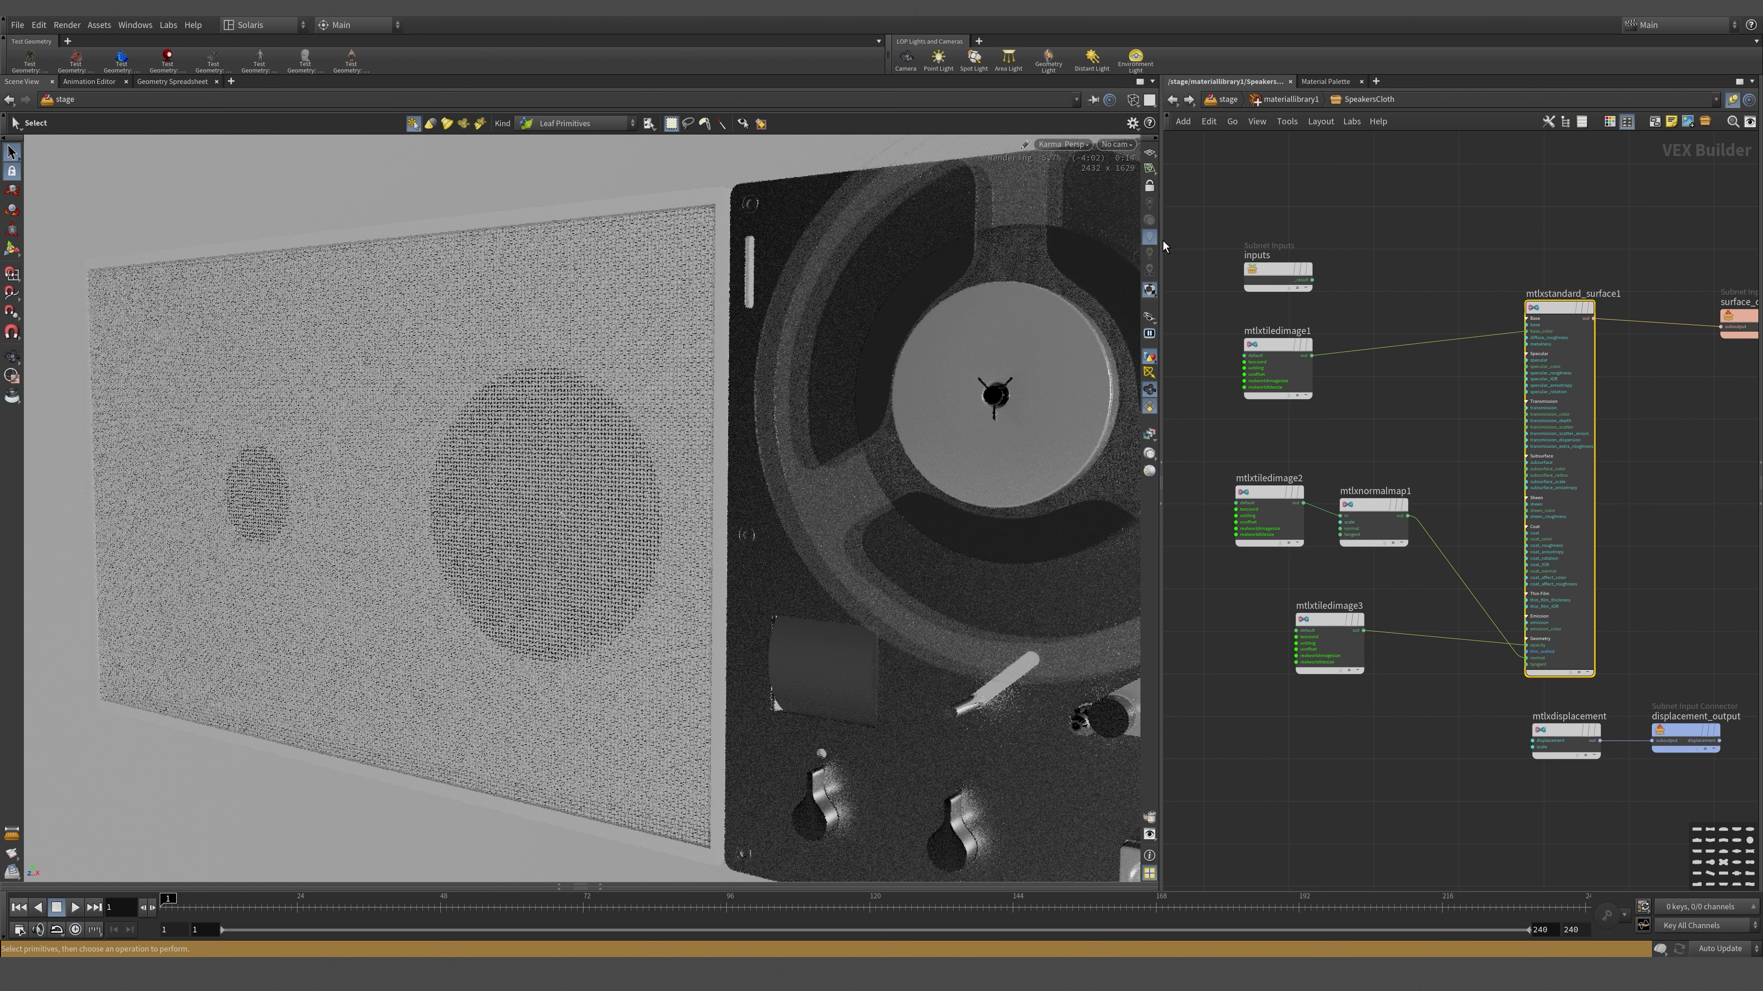
pyautogui.click(1115, 143)
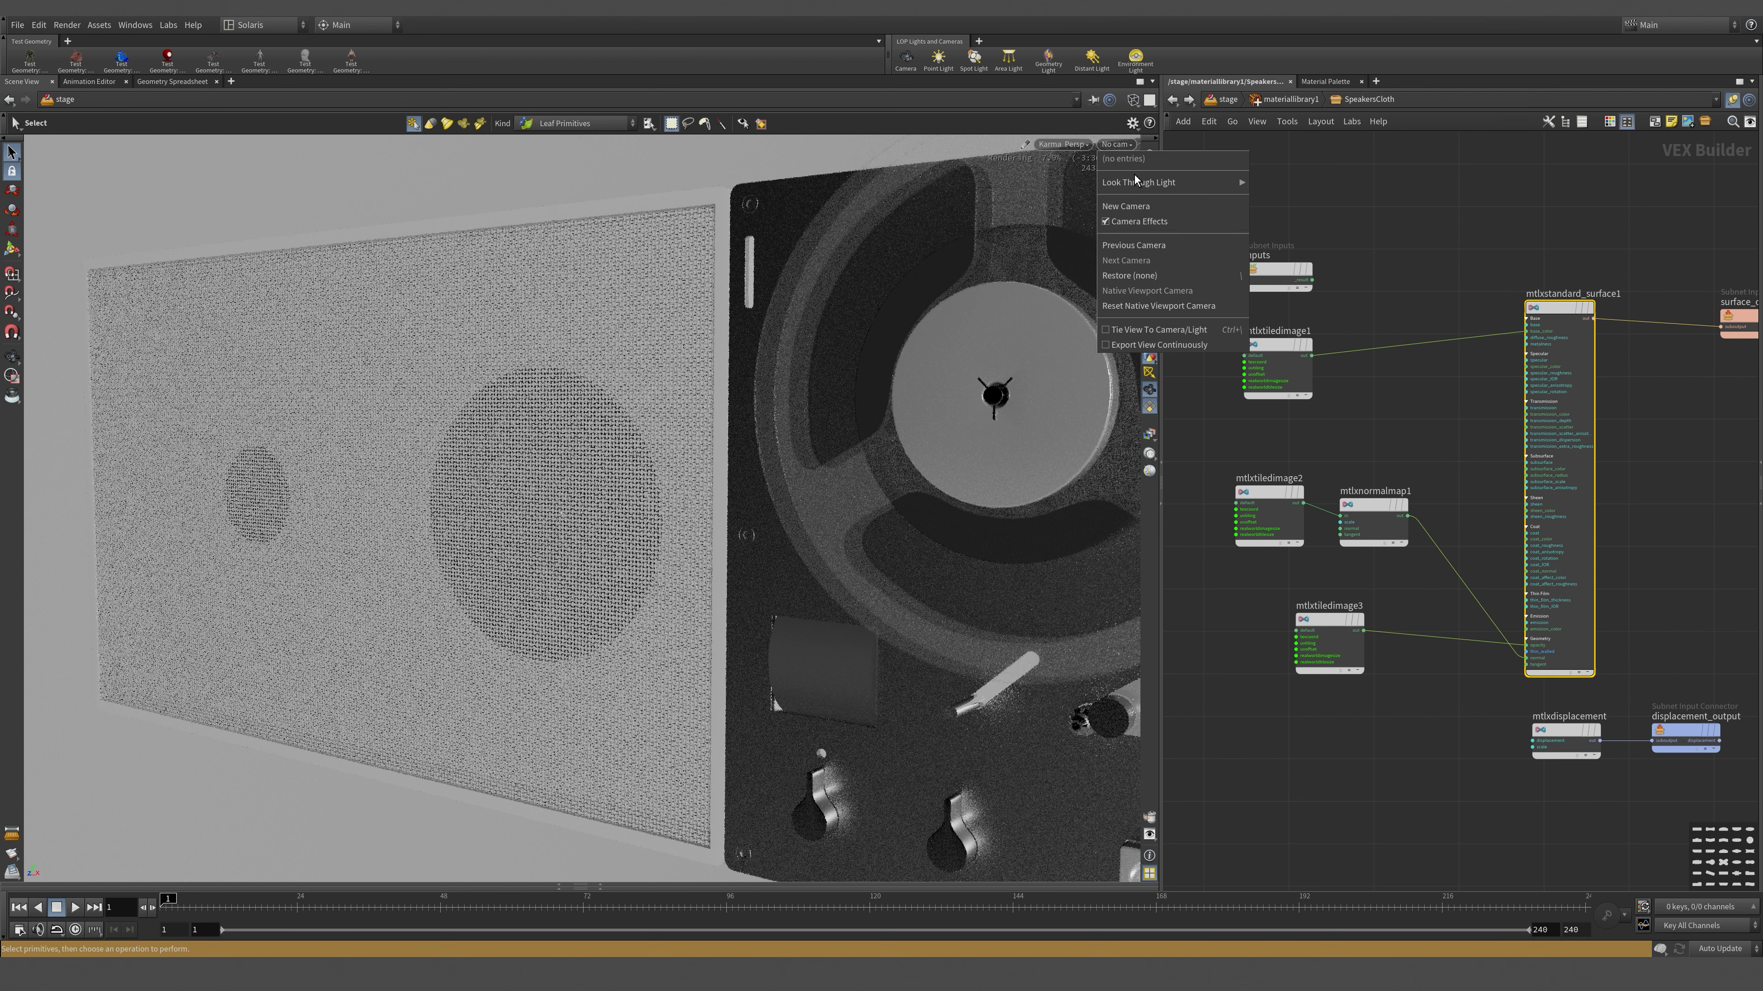
pyautogui.click(1139, 220)
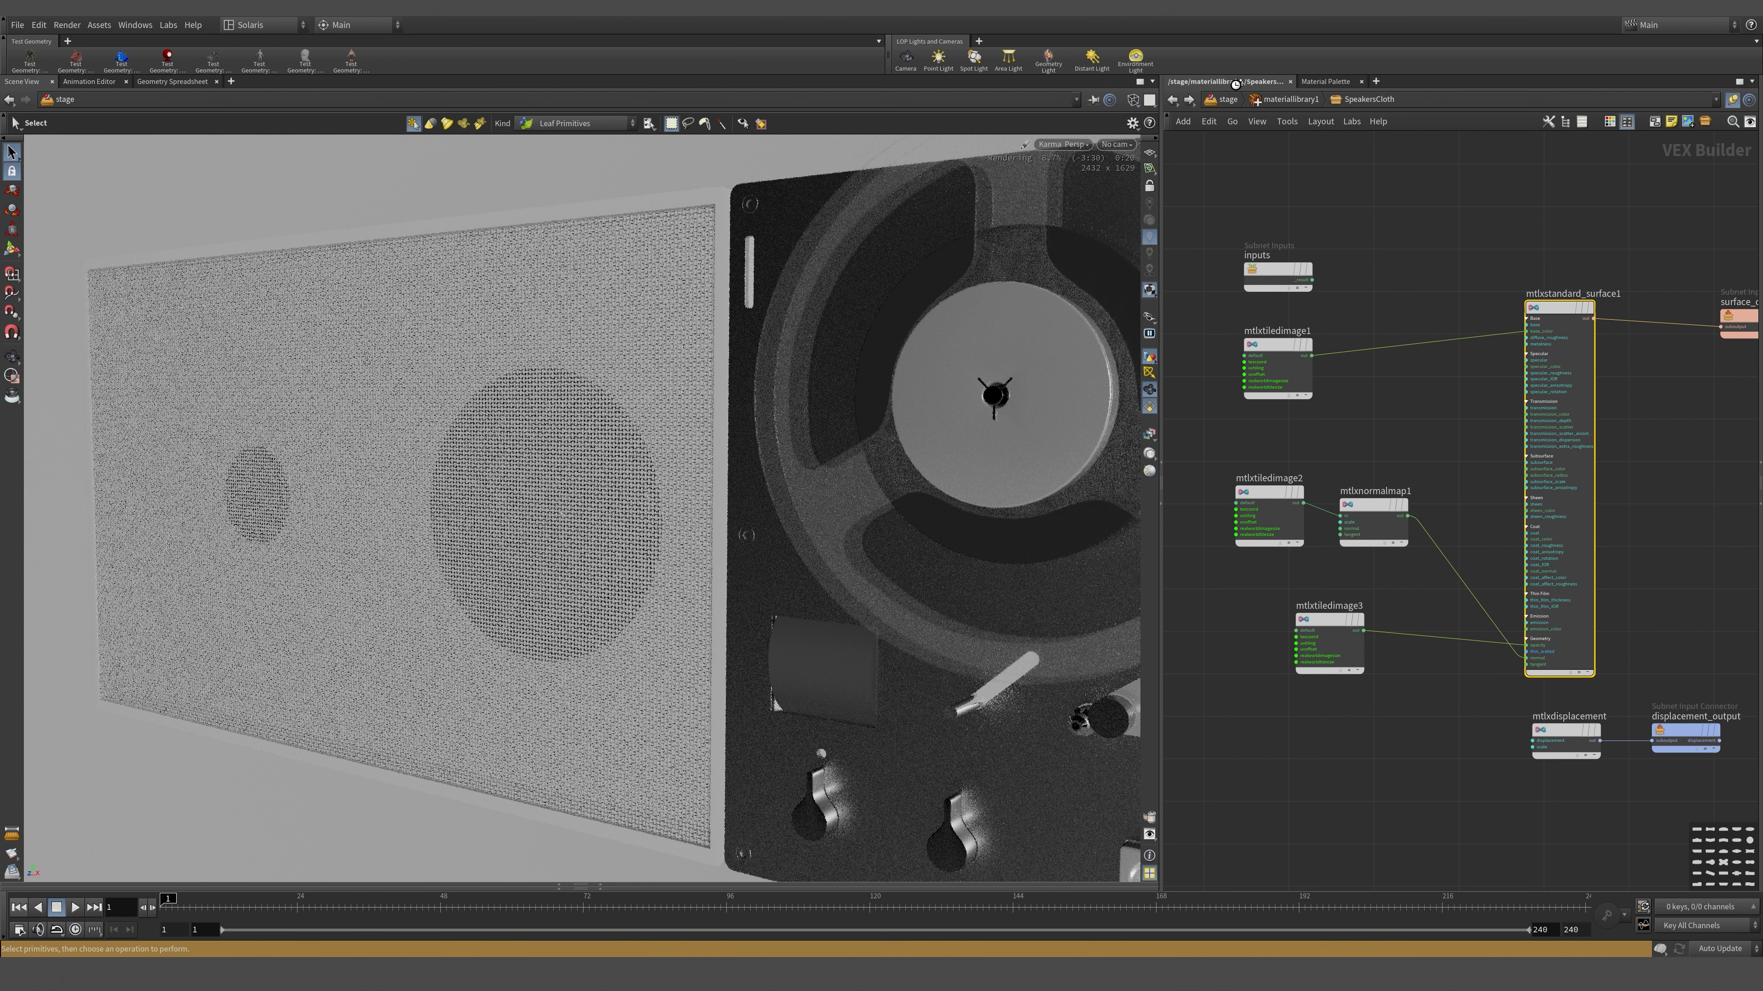
# - Return to the stage network and set the display flag on the karmarendersettings node
pyautogui.click(1287, 98)
pyautogui.click(1226, 99)
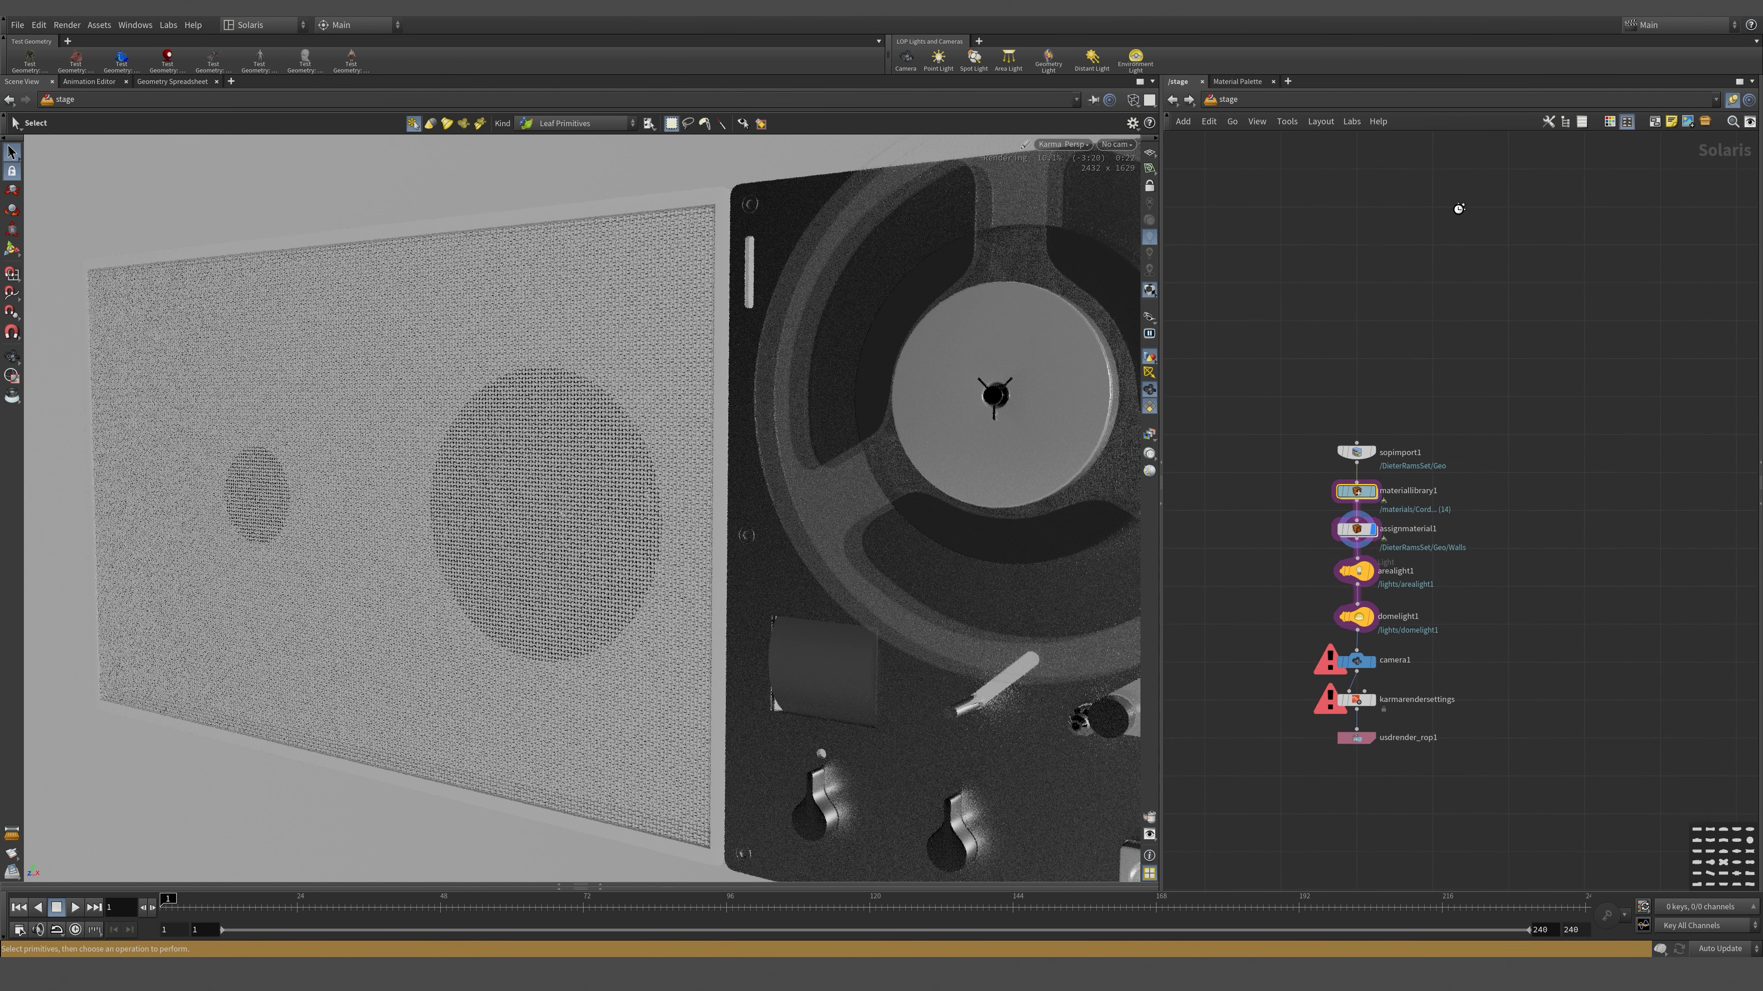
pyautogui.scroll(3, 1388, 604)
pyautogui.moveTo(1460, 631); pyautogui.dragTo(1546, 245, button='middle')
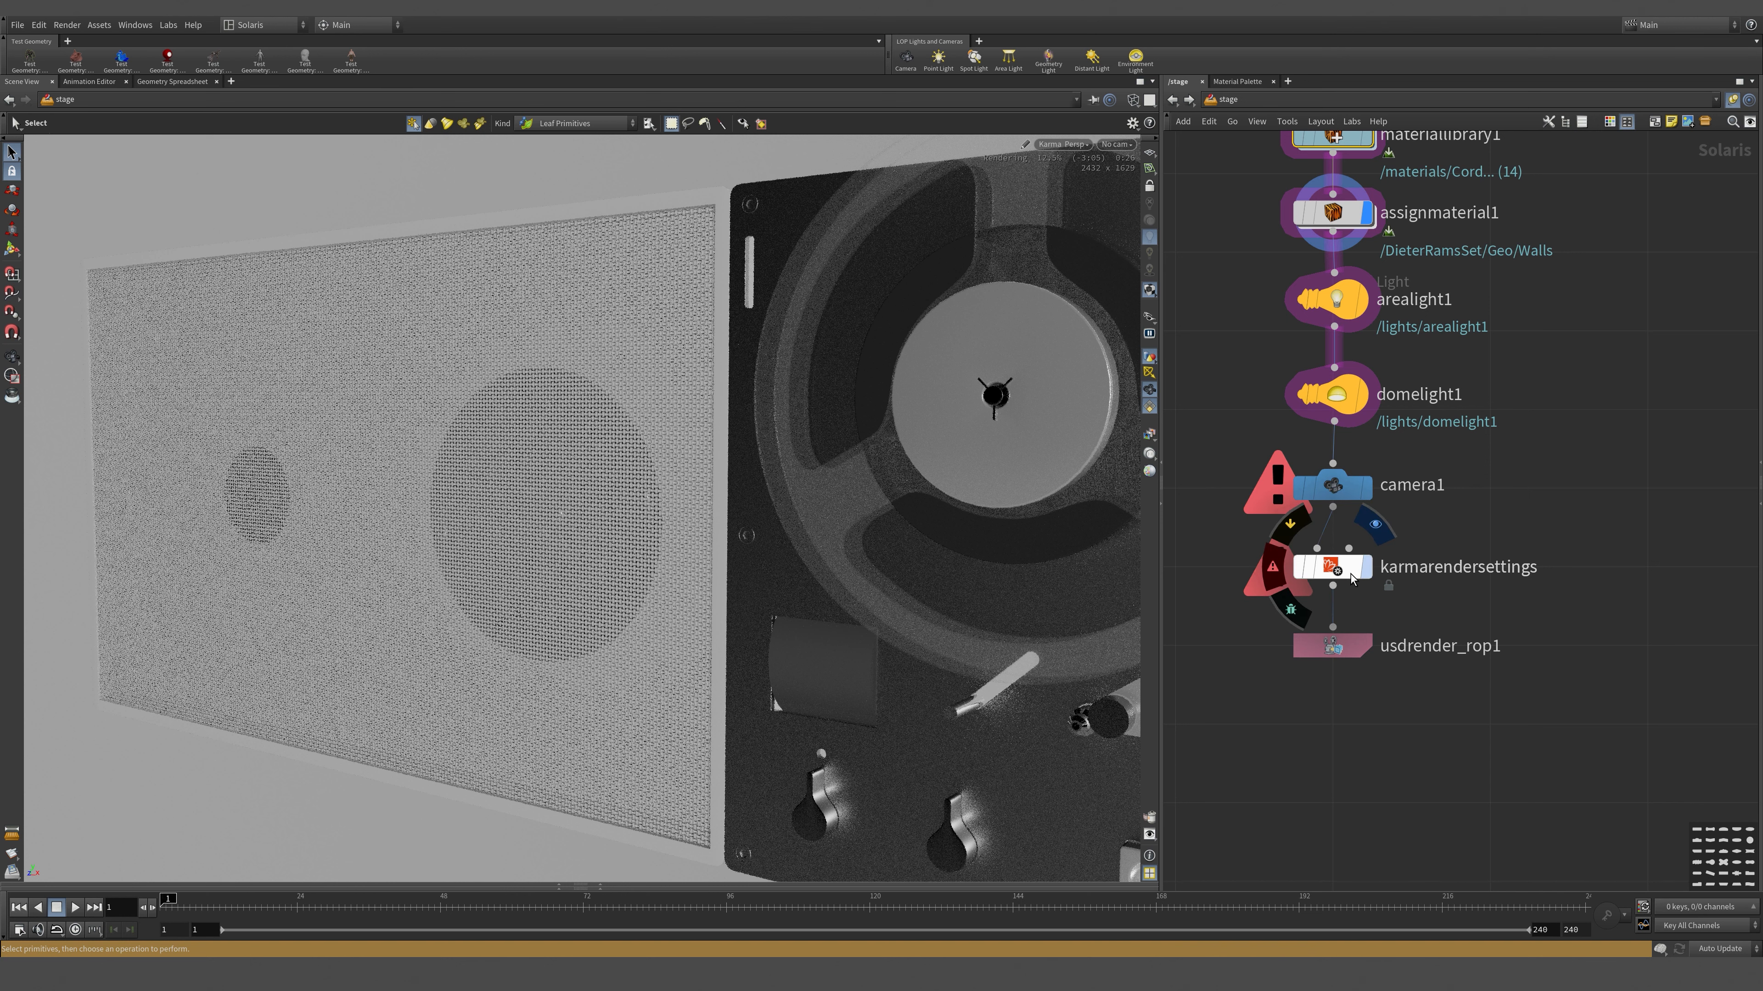
pyautogui.click(1366, 567)
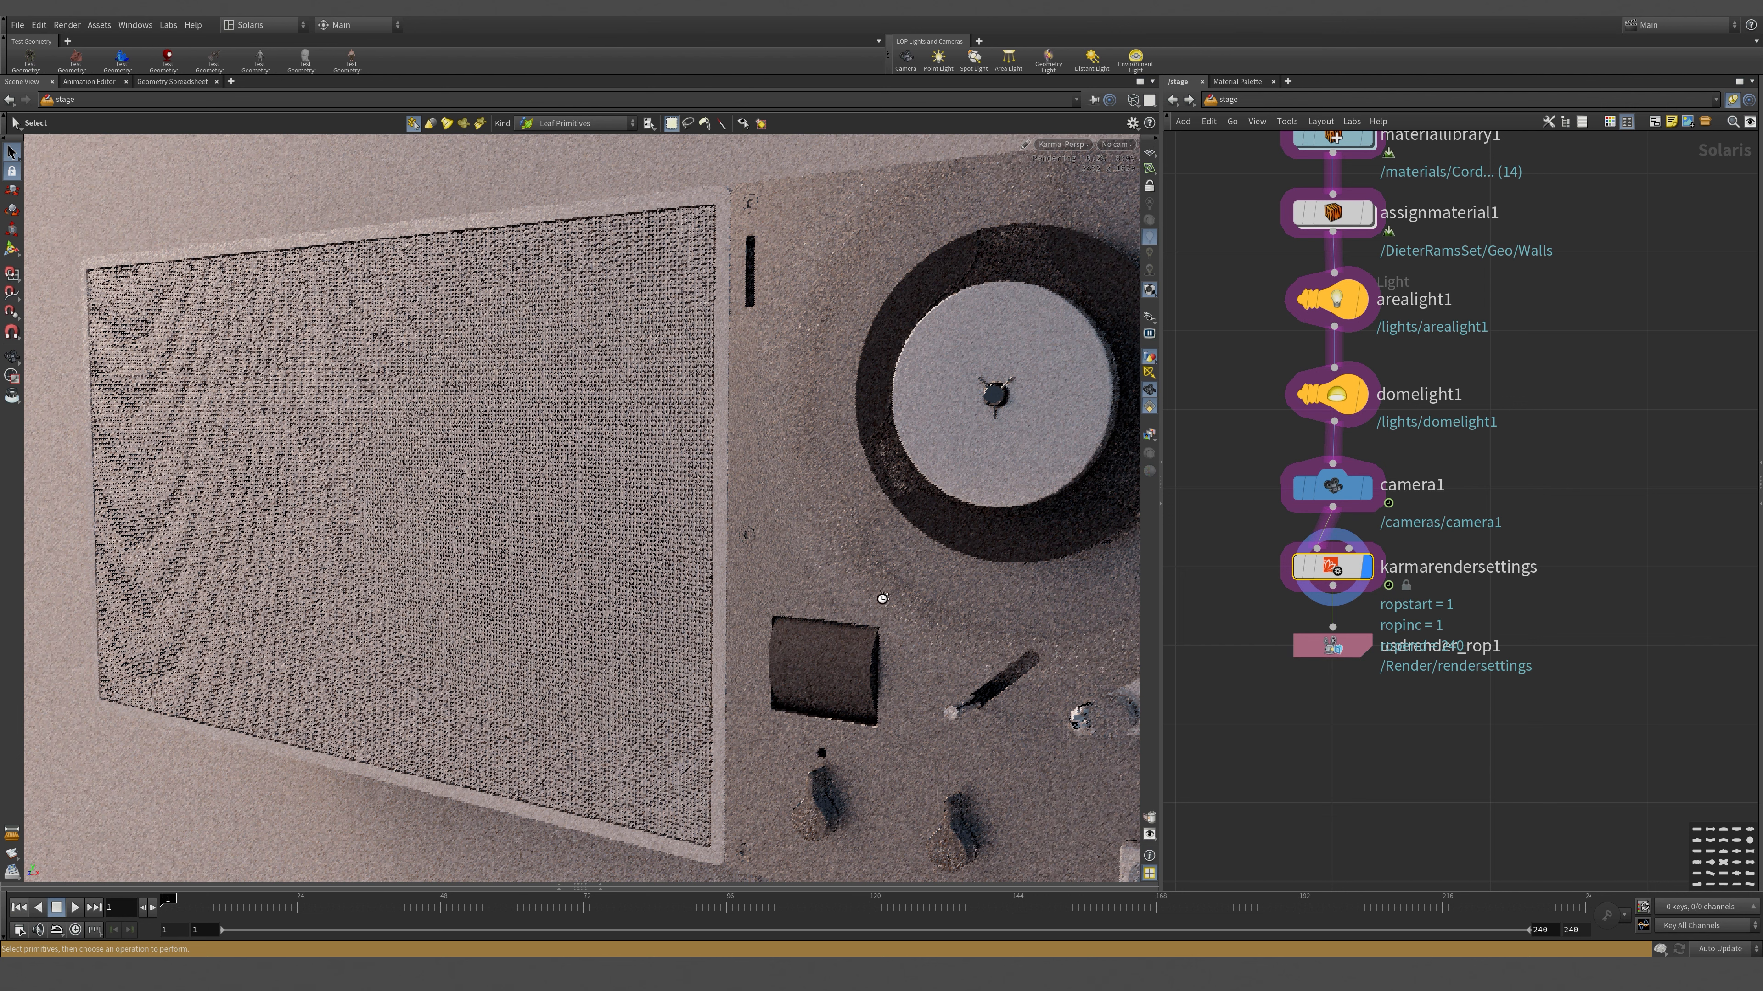
# - Select the assignmaterial1 node in the stage network and show its parameters
pyautogui.moveTo(1473, 516); pyautogui.dragTo(1473, 847, button='middle')
pyautogui.moveTo(1185, 445); pyautogui.dragTo(1471, 462)
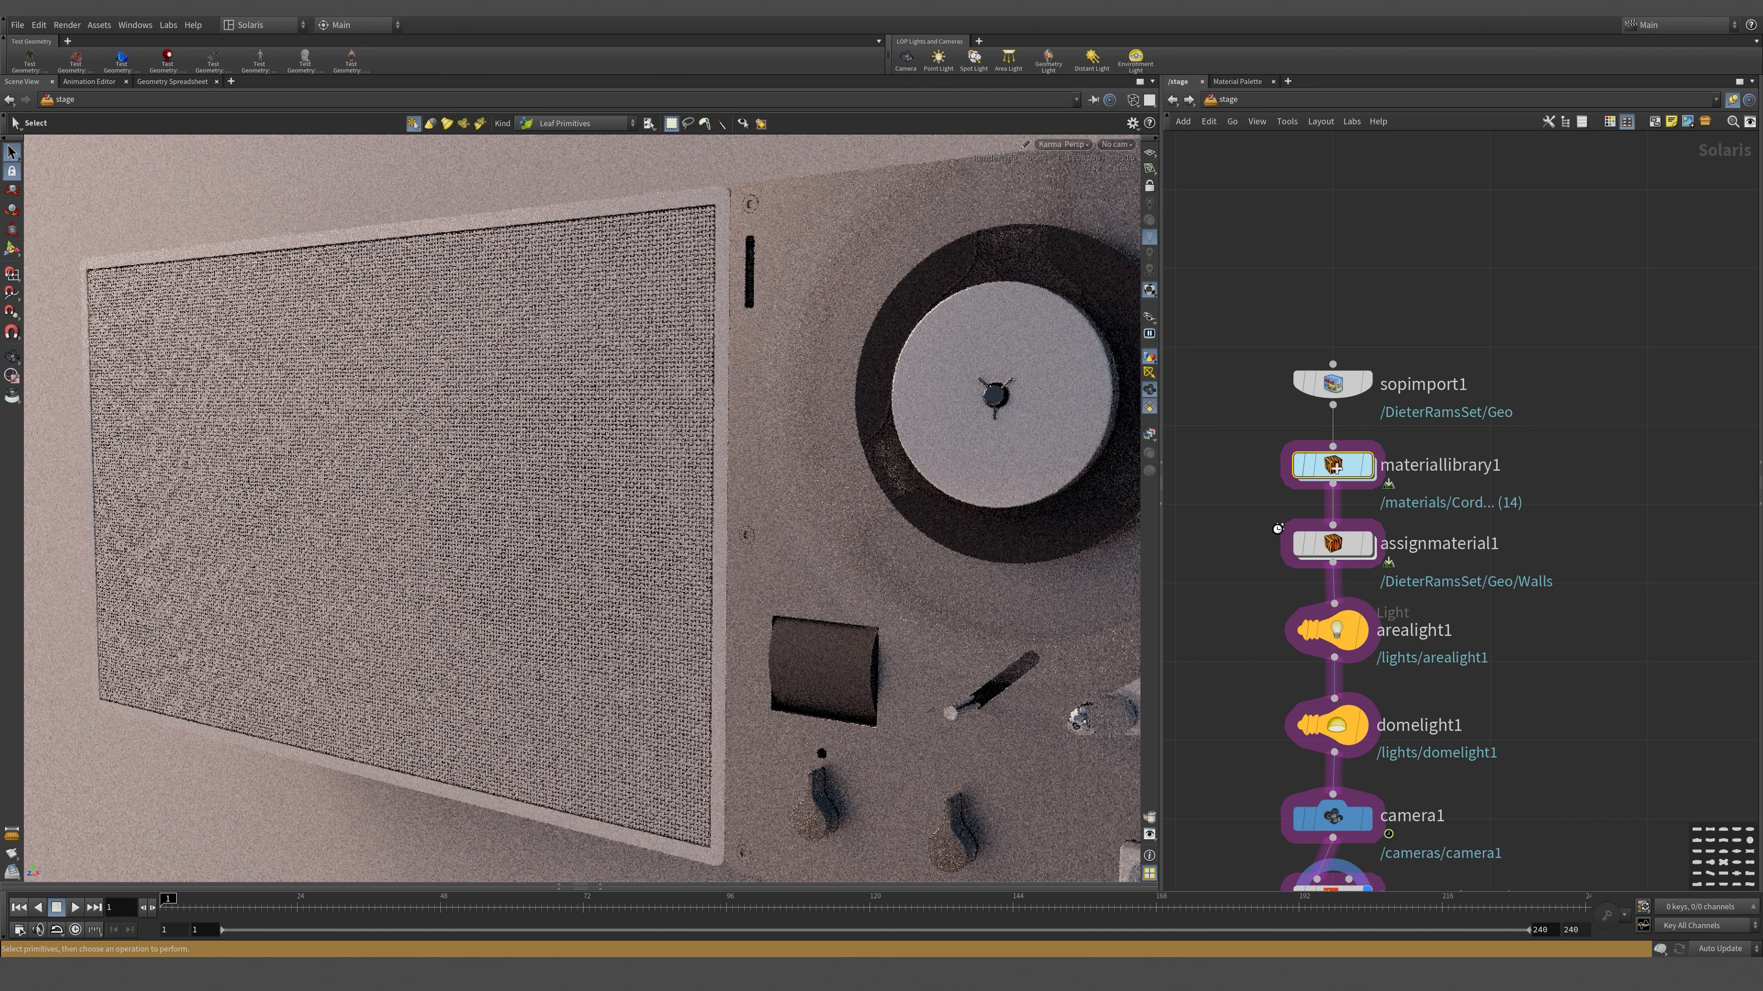
pyautogui.moveTo(1420, 582); pyautogui.dragTo(1452, 578)
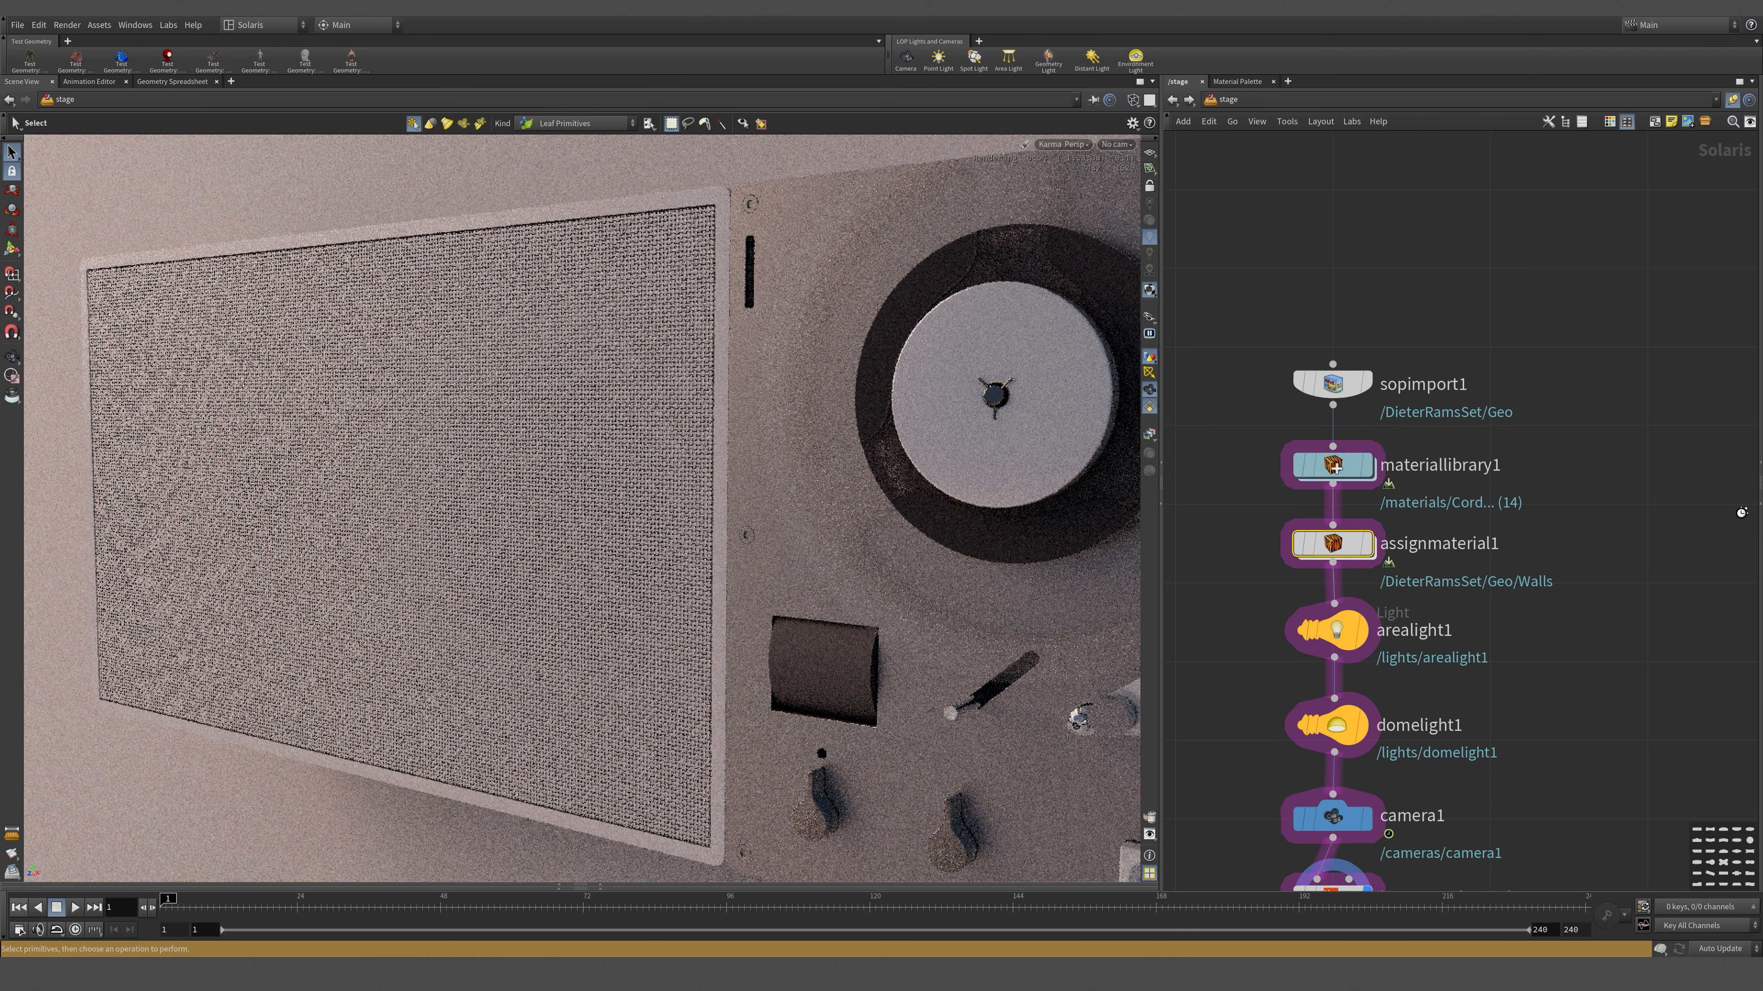
pyautogui.press('p')
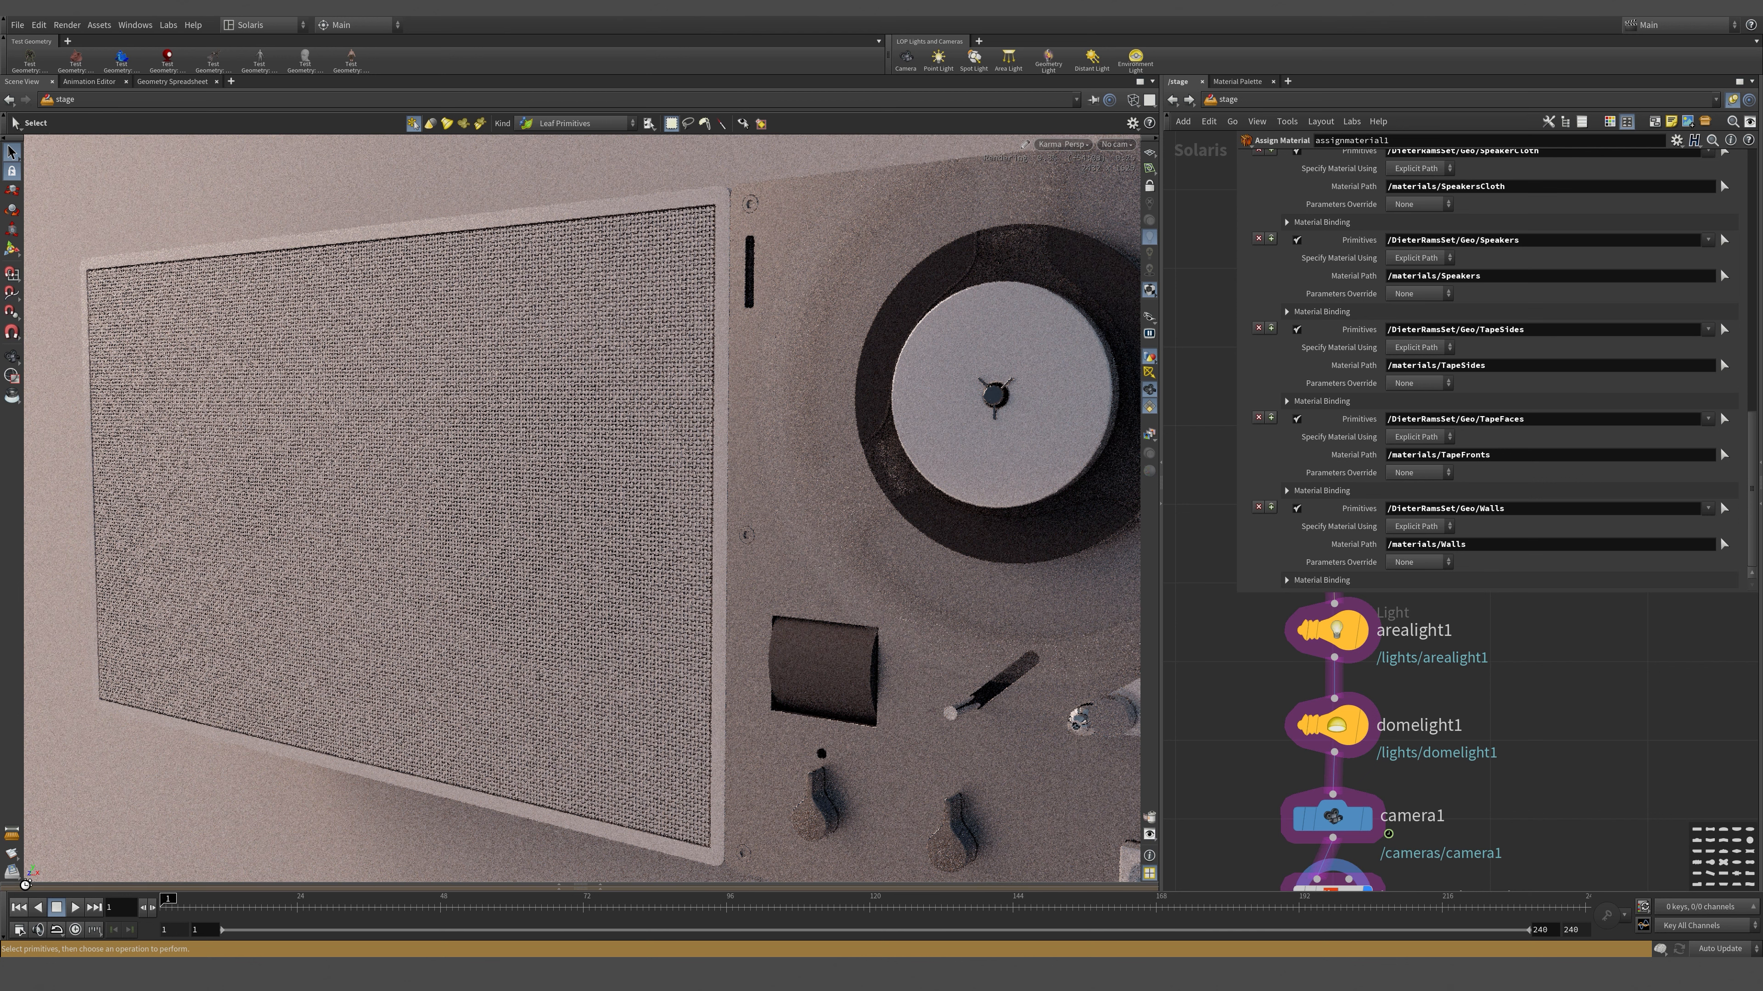
# - Reveal the scene graph tree and select the FrontCyl and FrontCylSides primitives under Geo
pyautogui.click(601, 890)
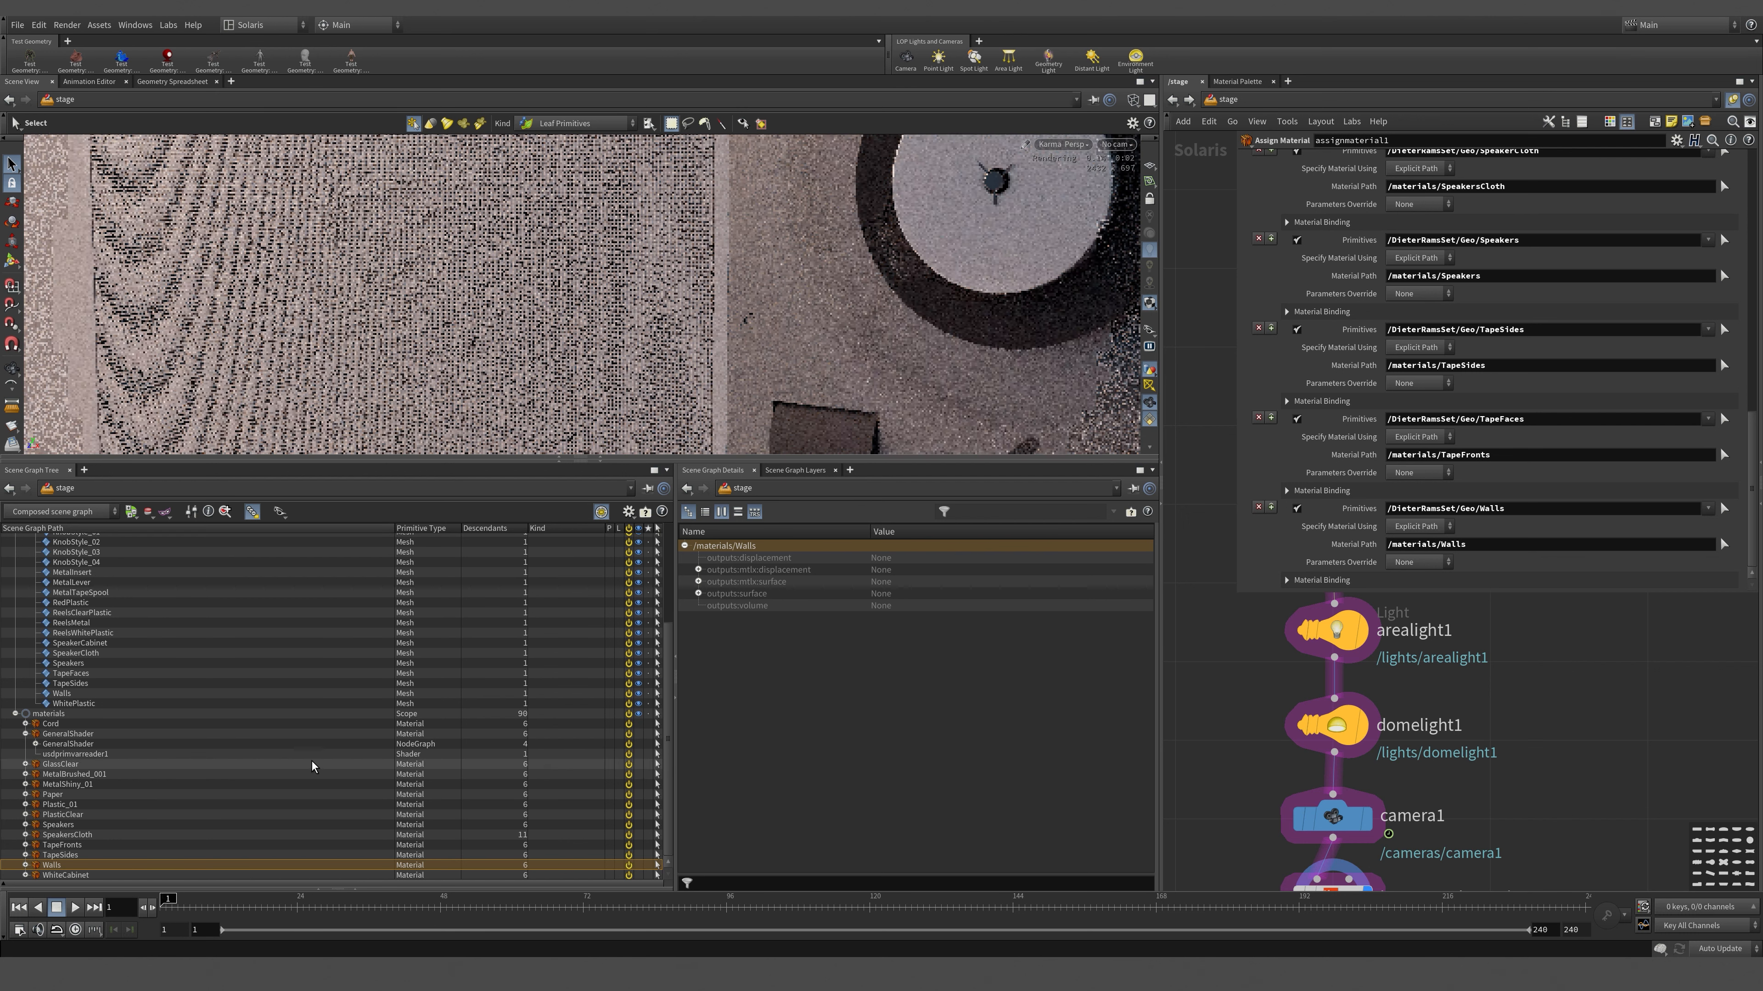
pyautogui.click(102, 571)
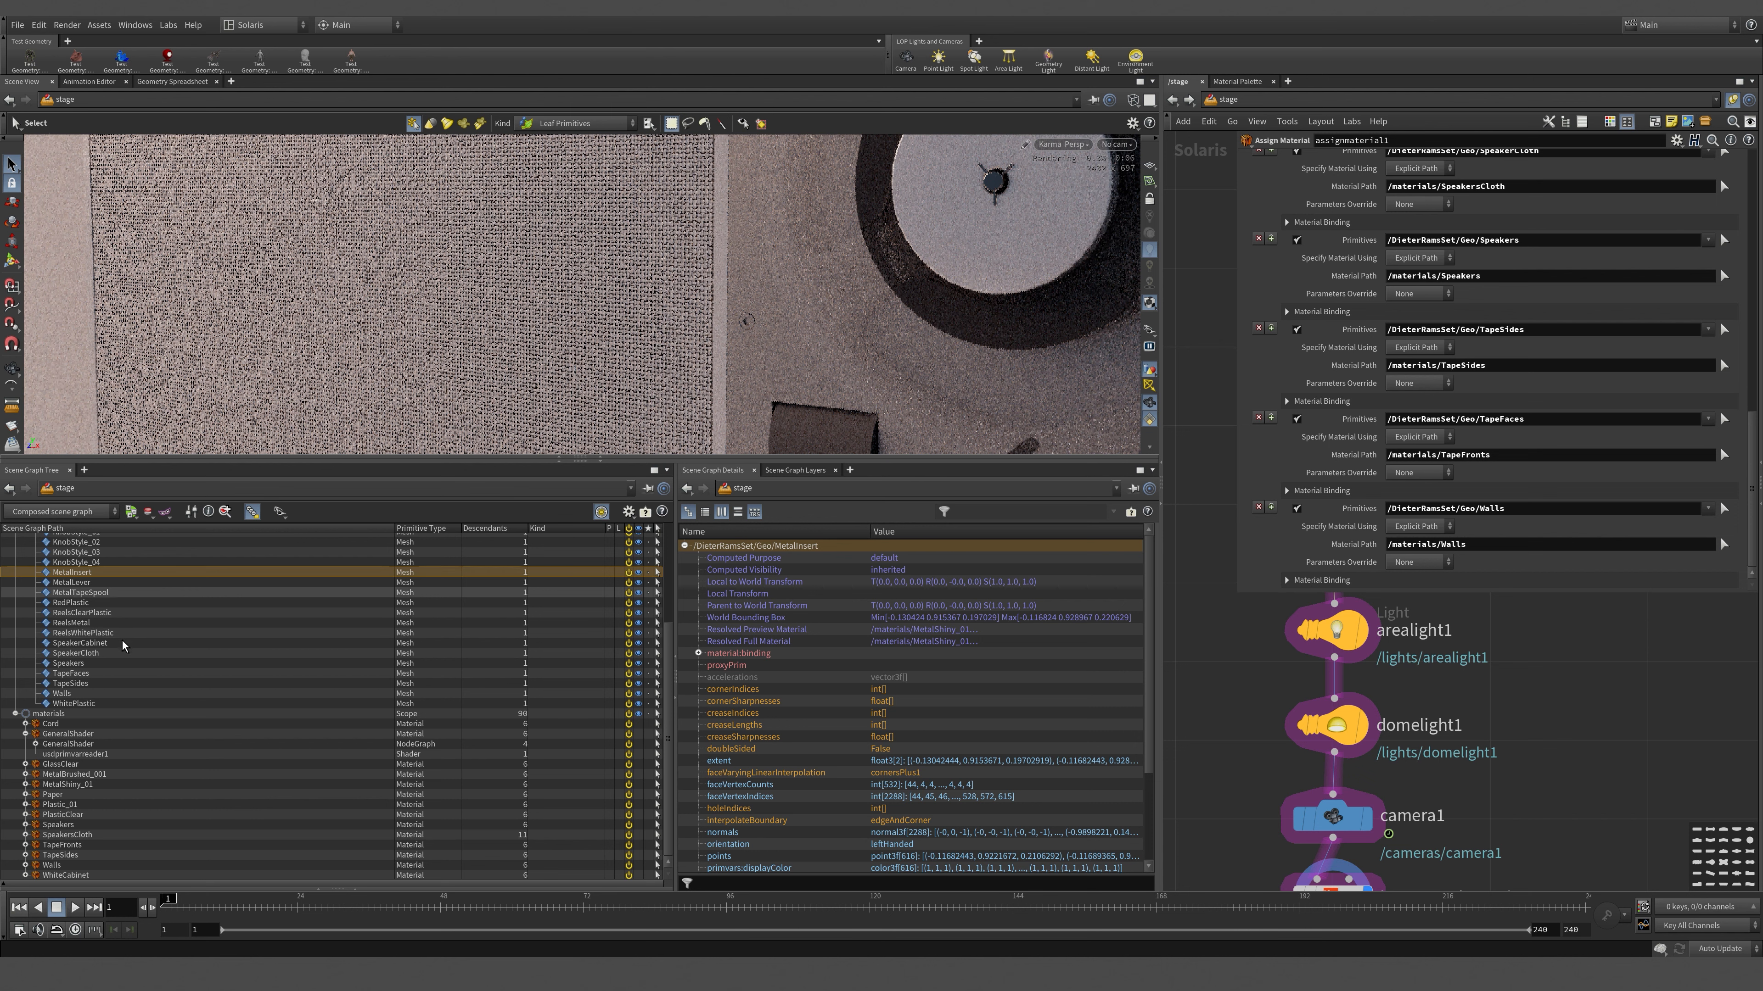
pyautogui.scroll(4, 123, 641)
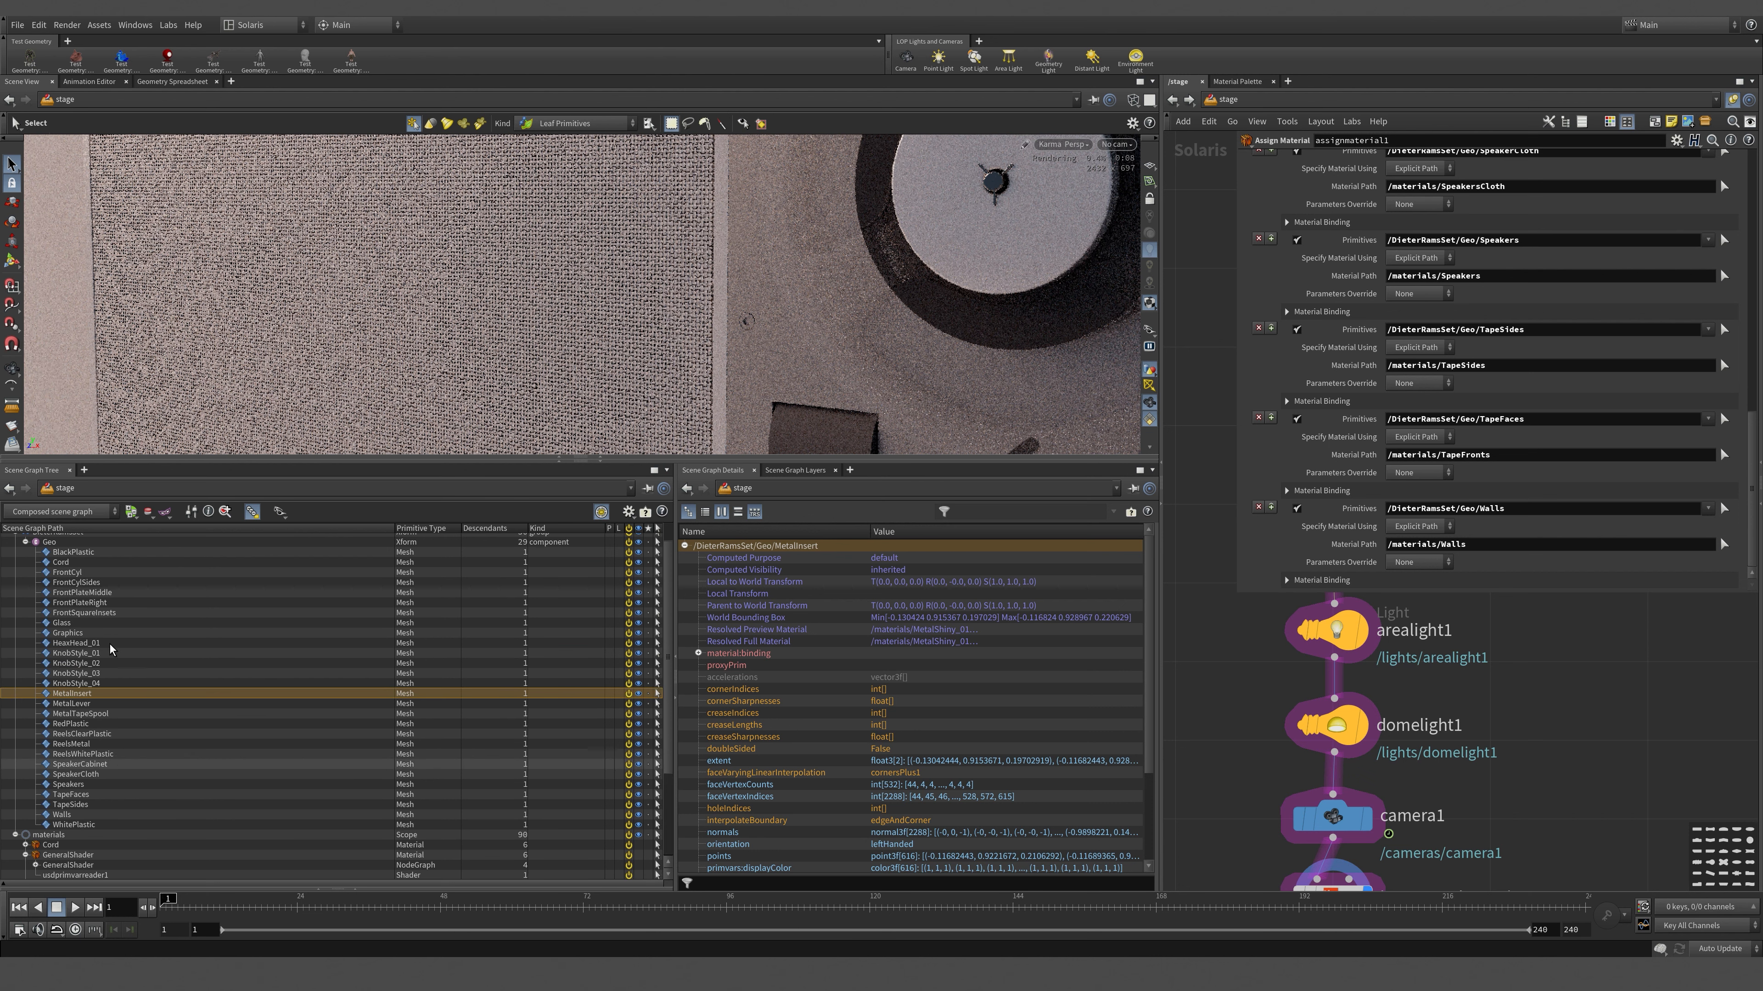
pyautogui.click(108, 581)
pyautogui.keyDown('shift'); pyautogui.click(126, 572); pyautogui.keyUp('shift')
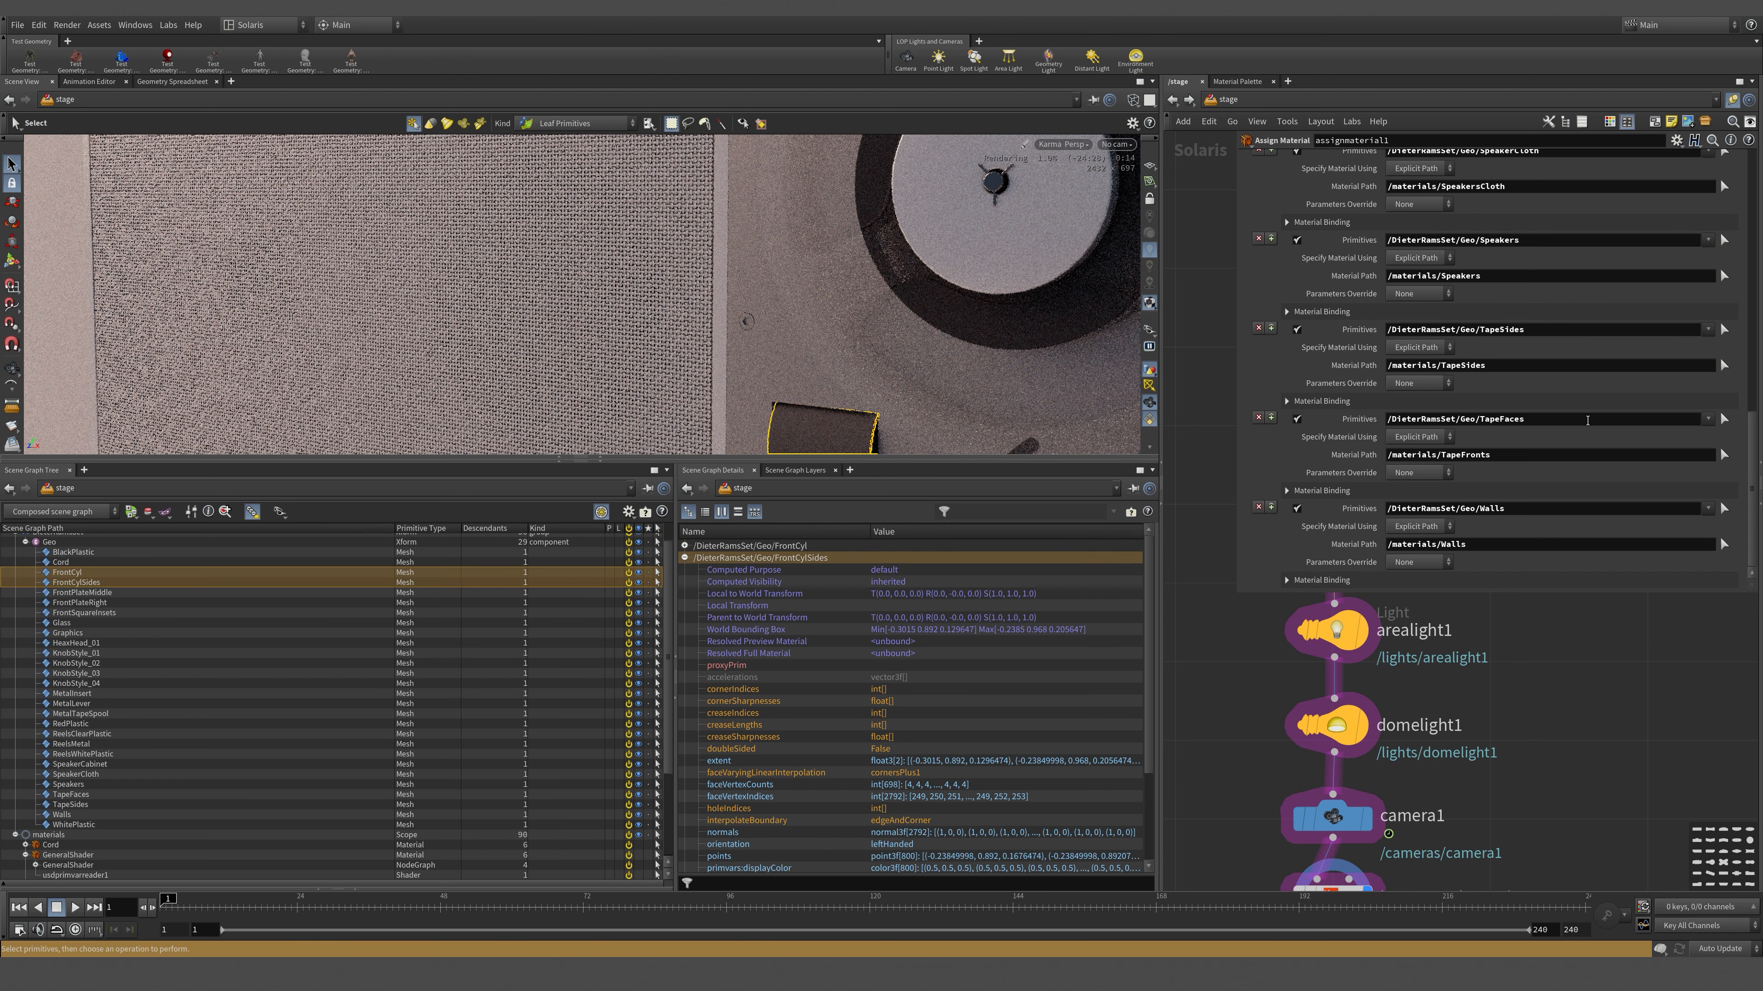
# - Add another material entry to assignmaterial1 and set its primitives to FrontCyl and FrontCylSides
pyautogui.scroll(10, 1587, 420)
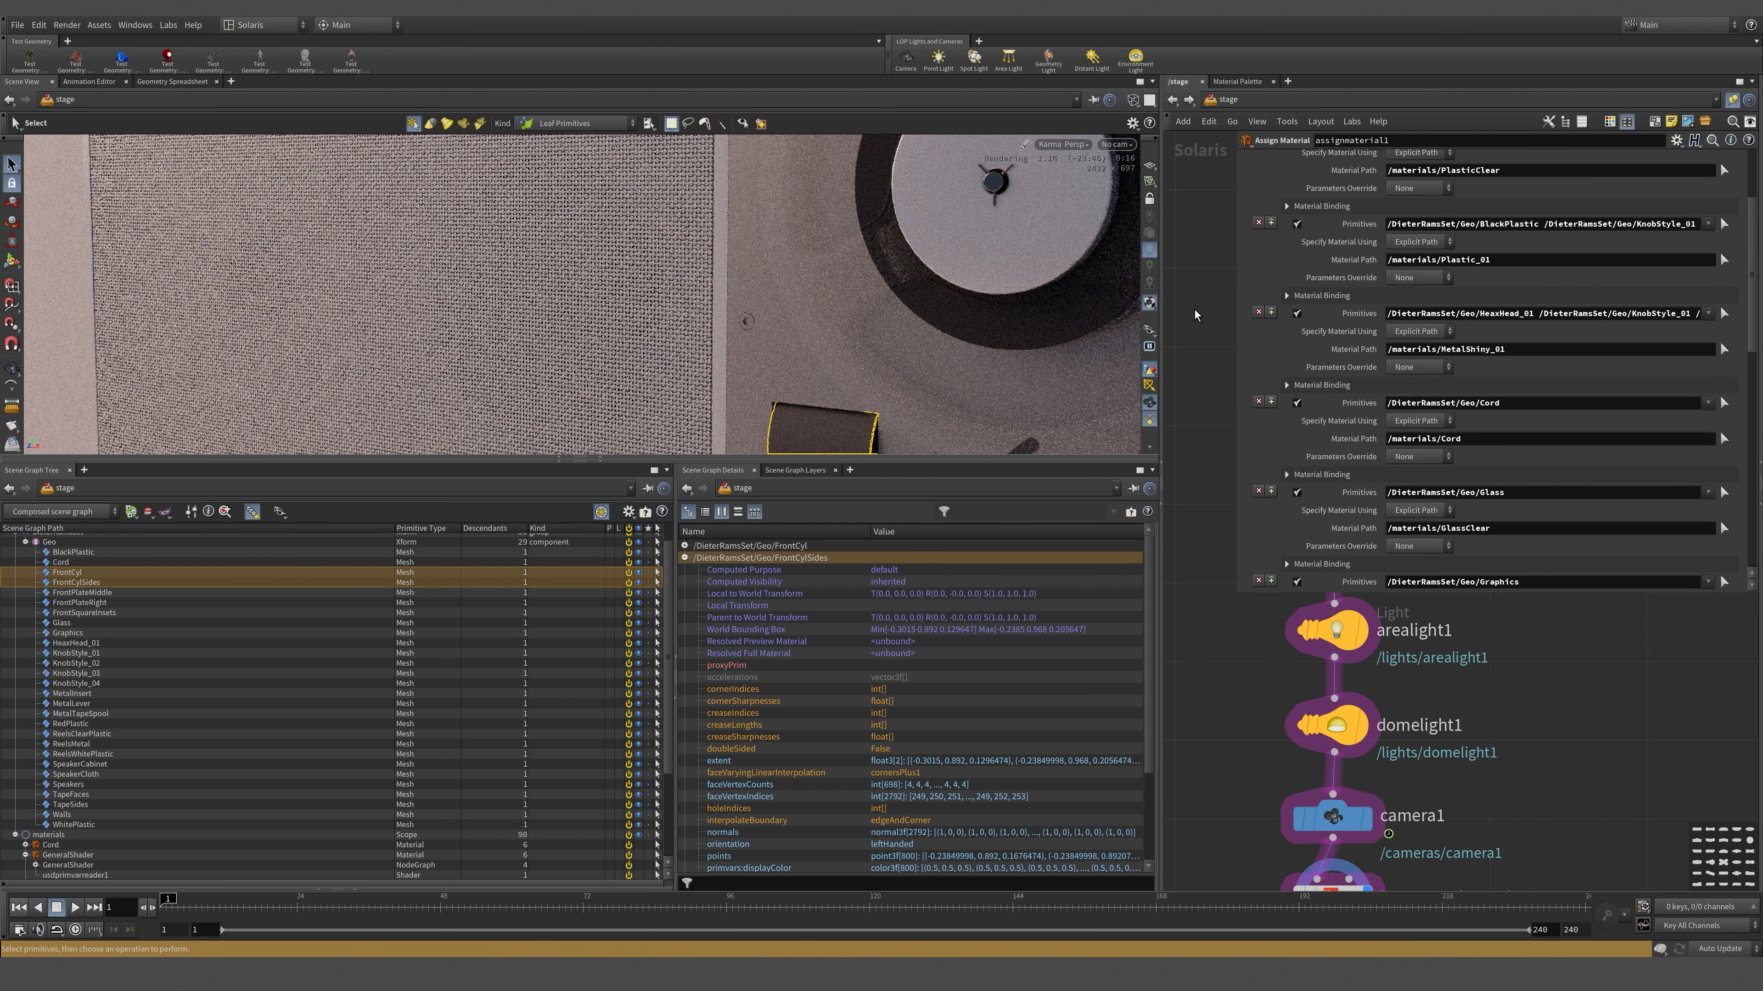
pyautogui.scroll(4, 1530, 276)
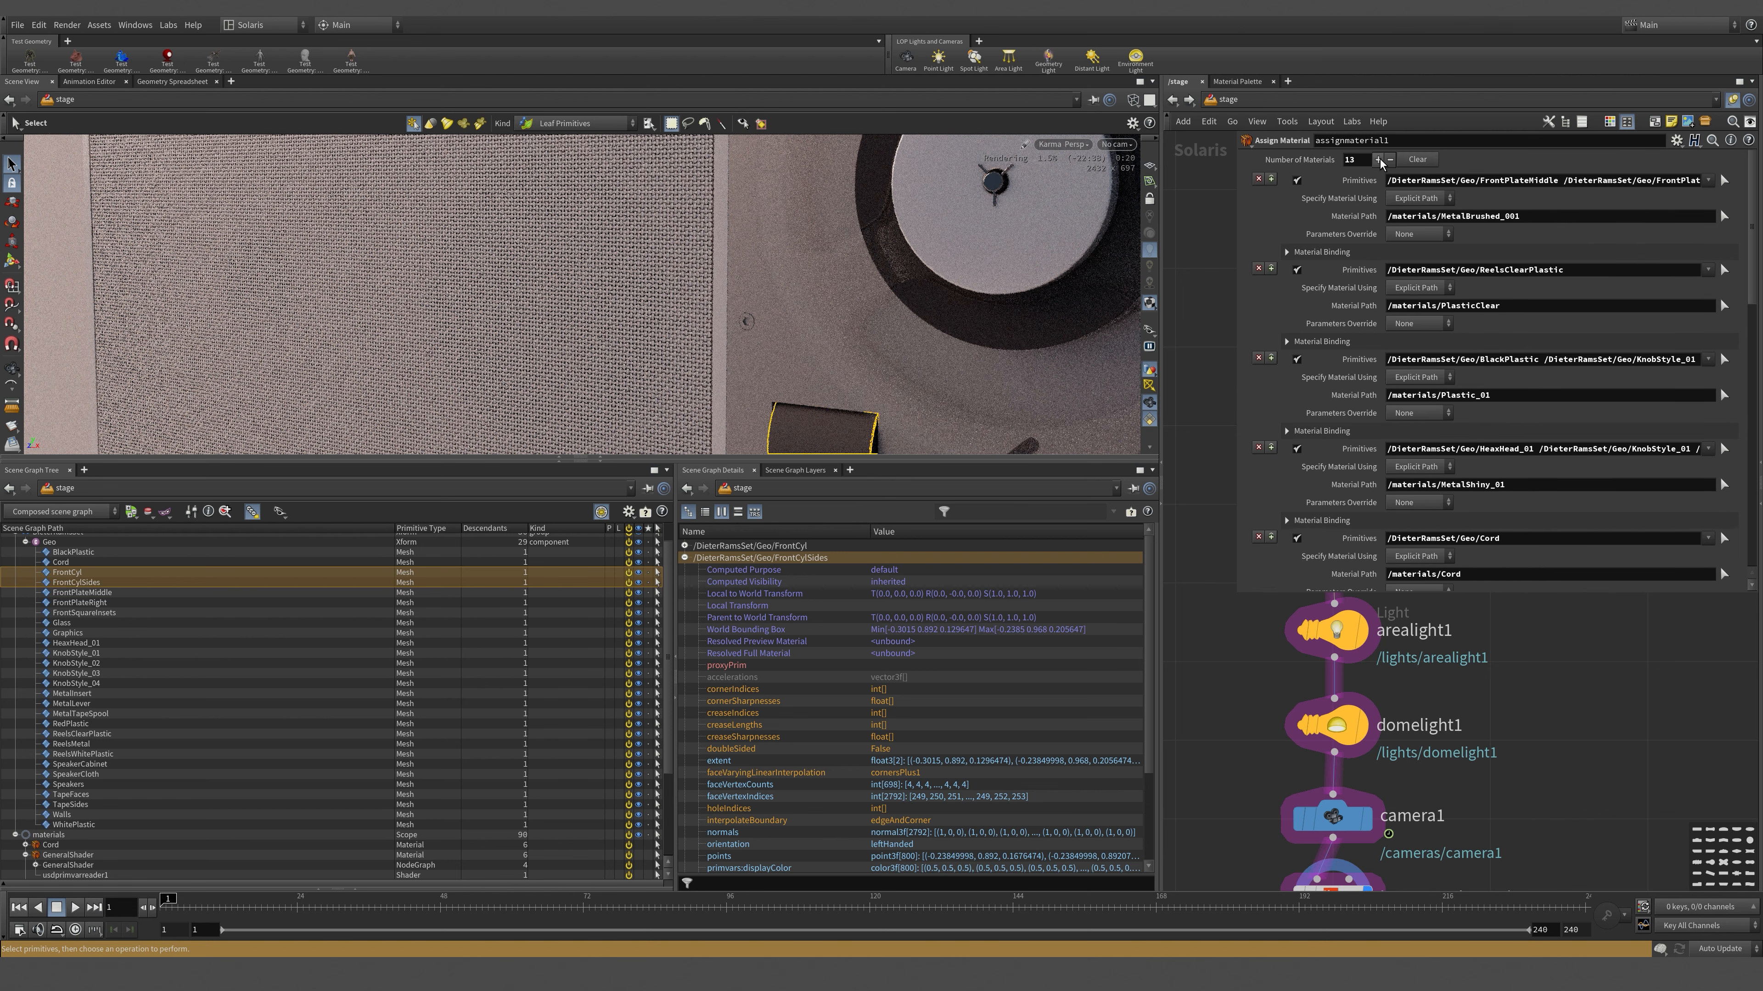
pyautogui.scroll(-12, 1543, 461)
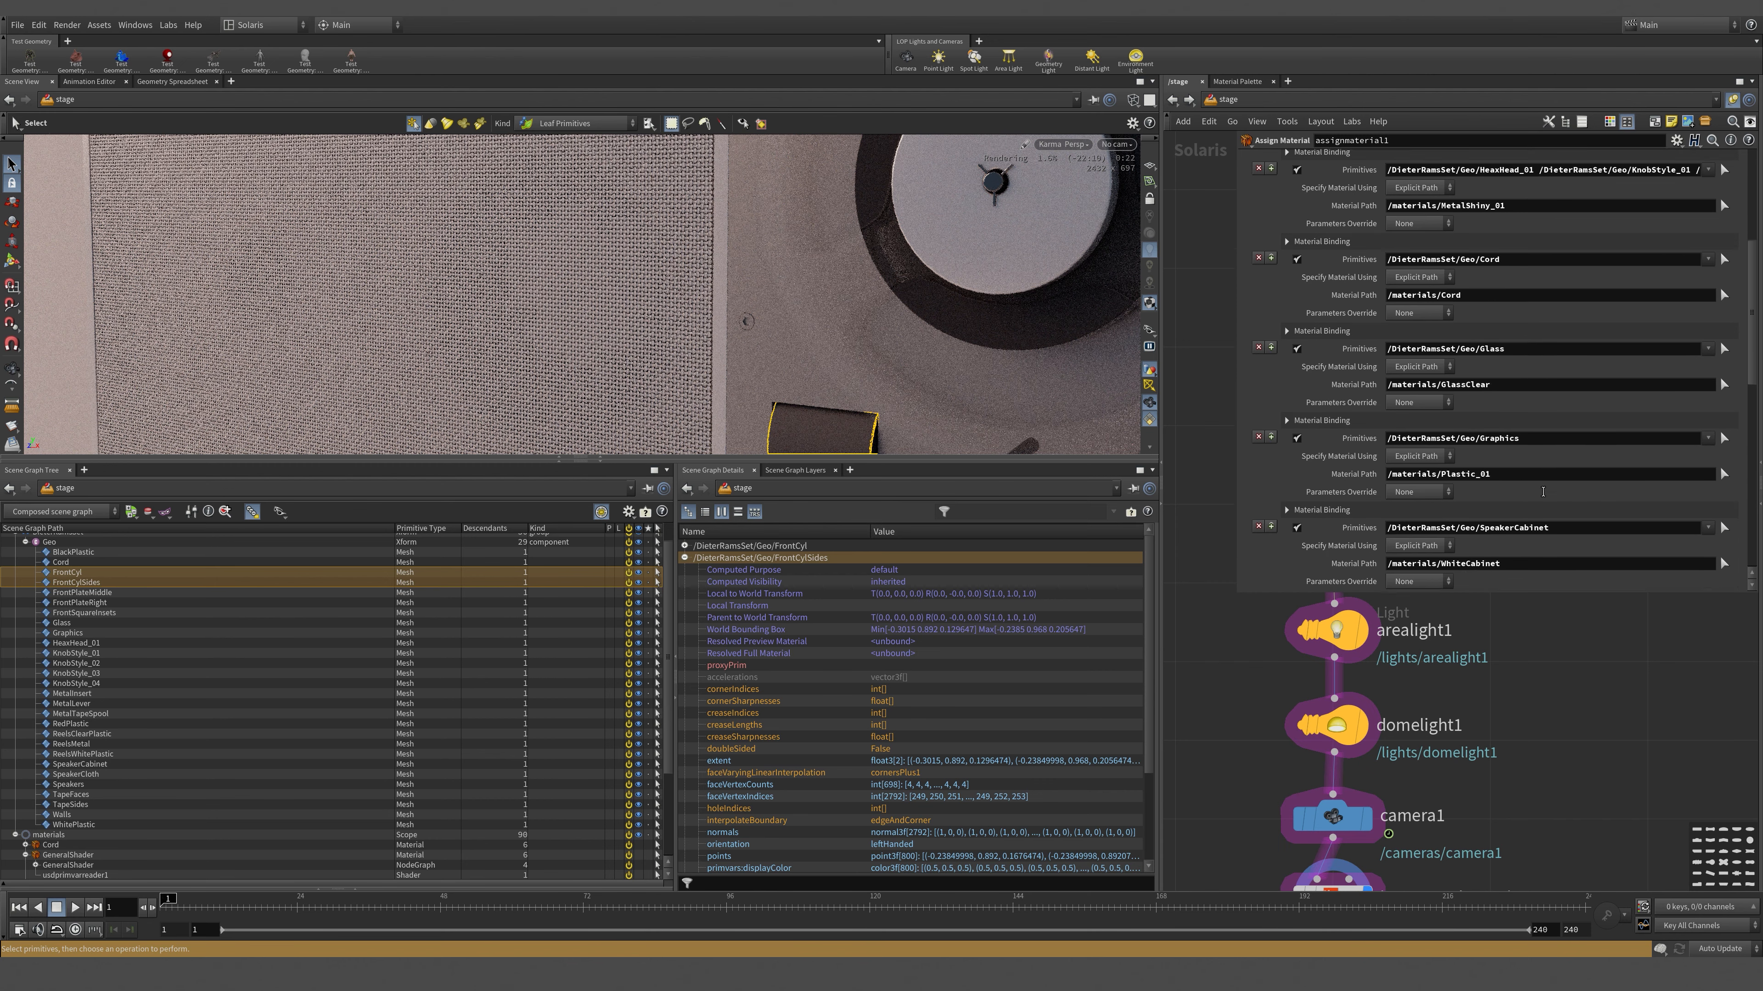
pyautogui.scroll(-5, 1534, 505)
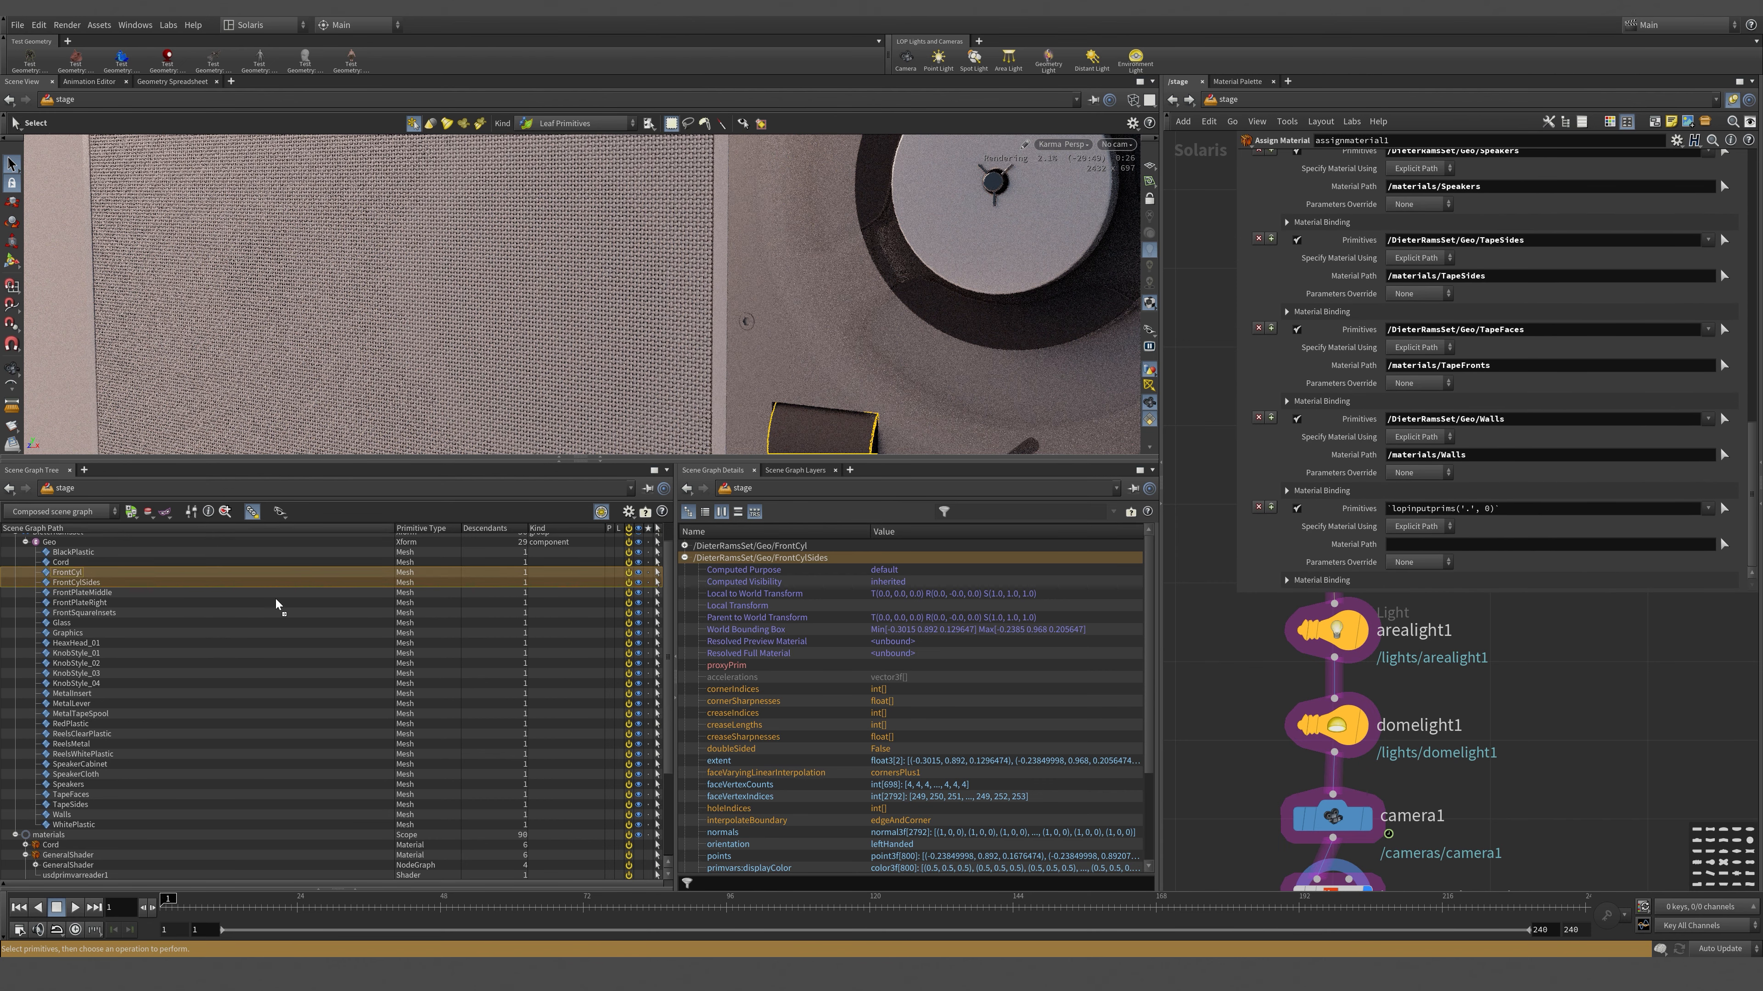
pyautogui.moveTo(277, 600); pyautogui.dragTo(1420, 508)
# - Set the material path of the FrontCyl and FrontCylSides entry to /materials/MetalShiny_01
pyautogui.scroll(-1, 115, 822)
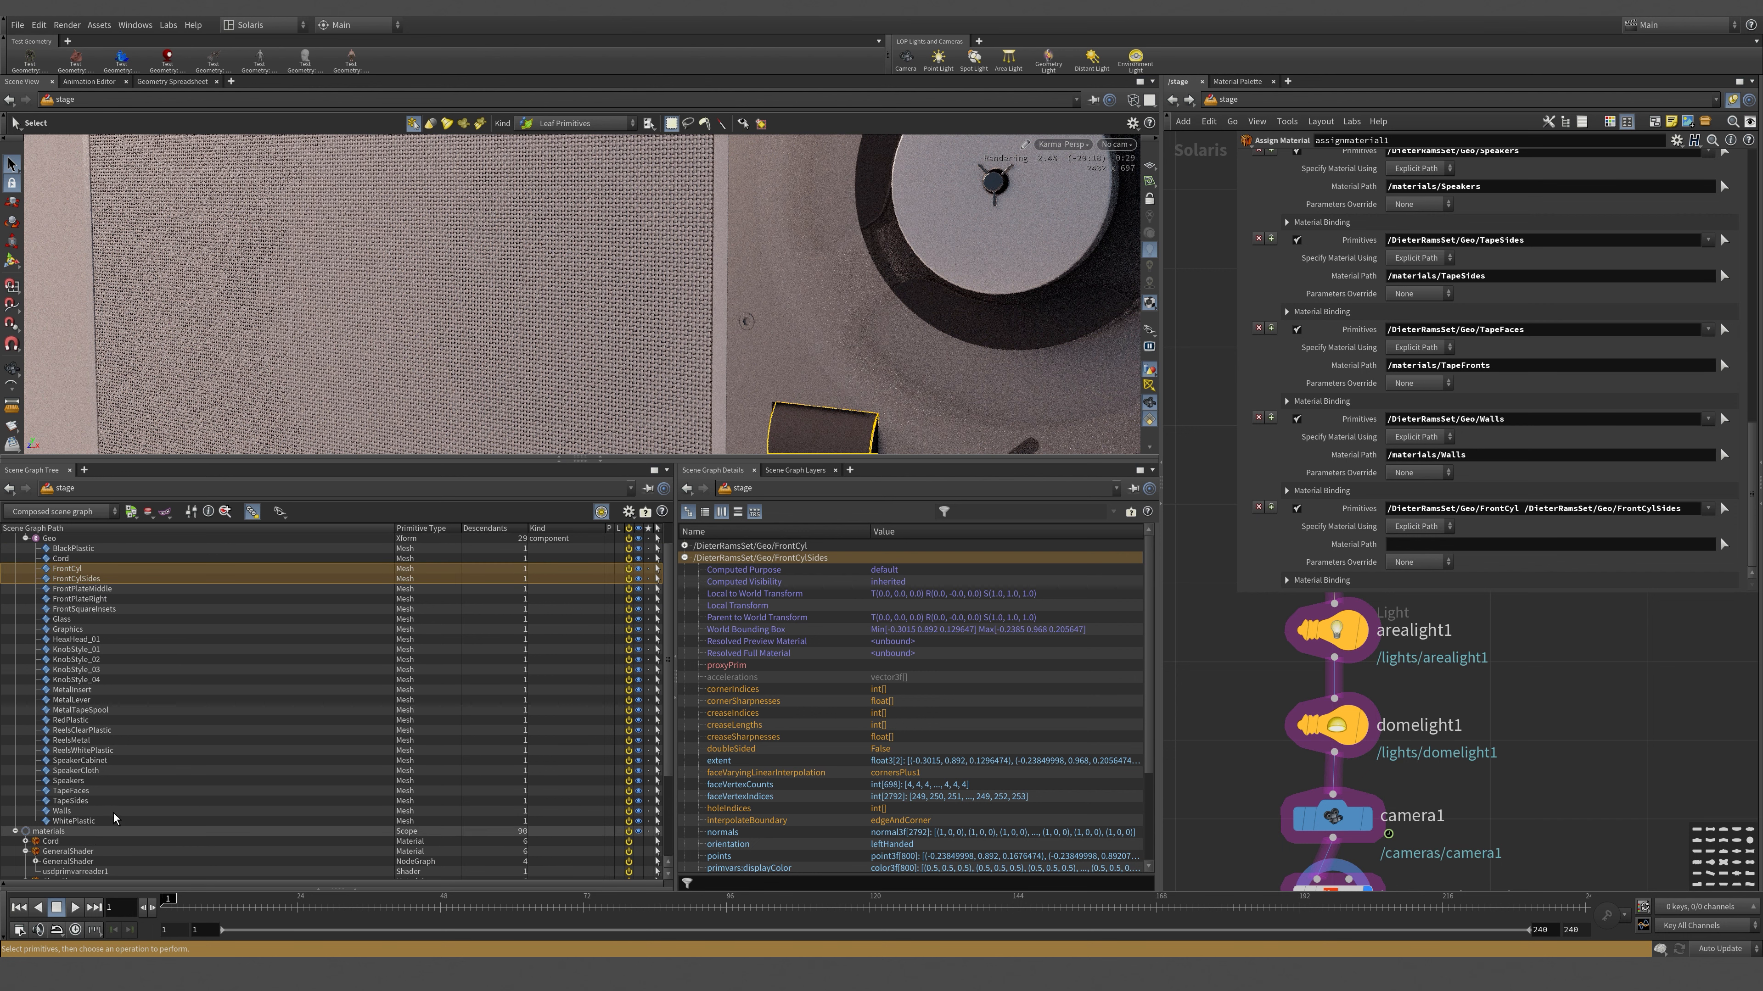
pyautogui.scroll(-4, 99, 819)
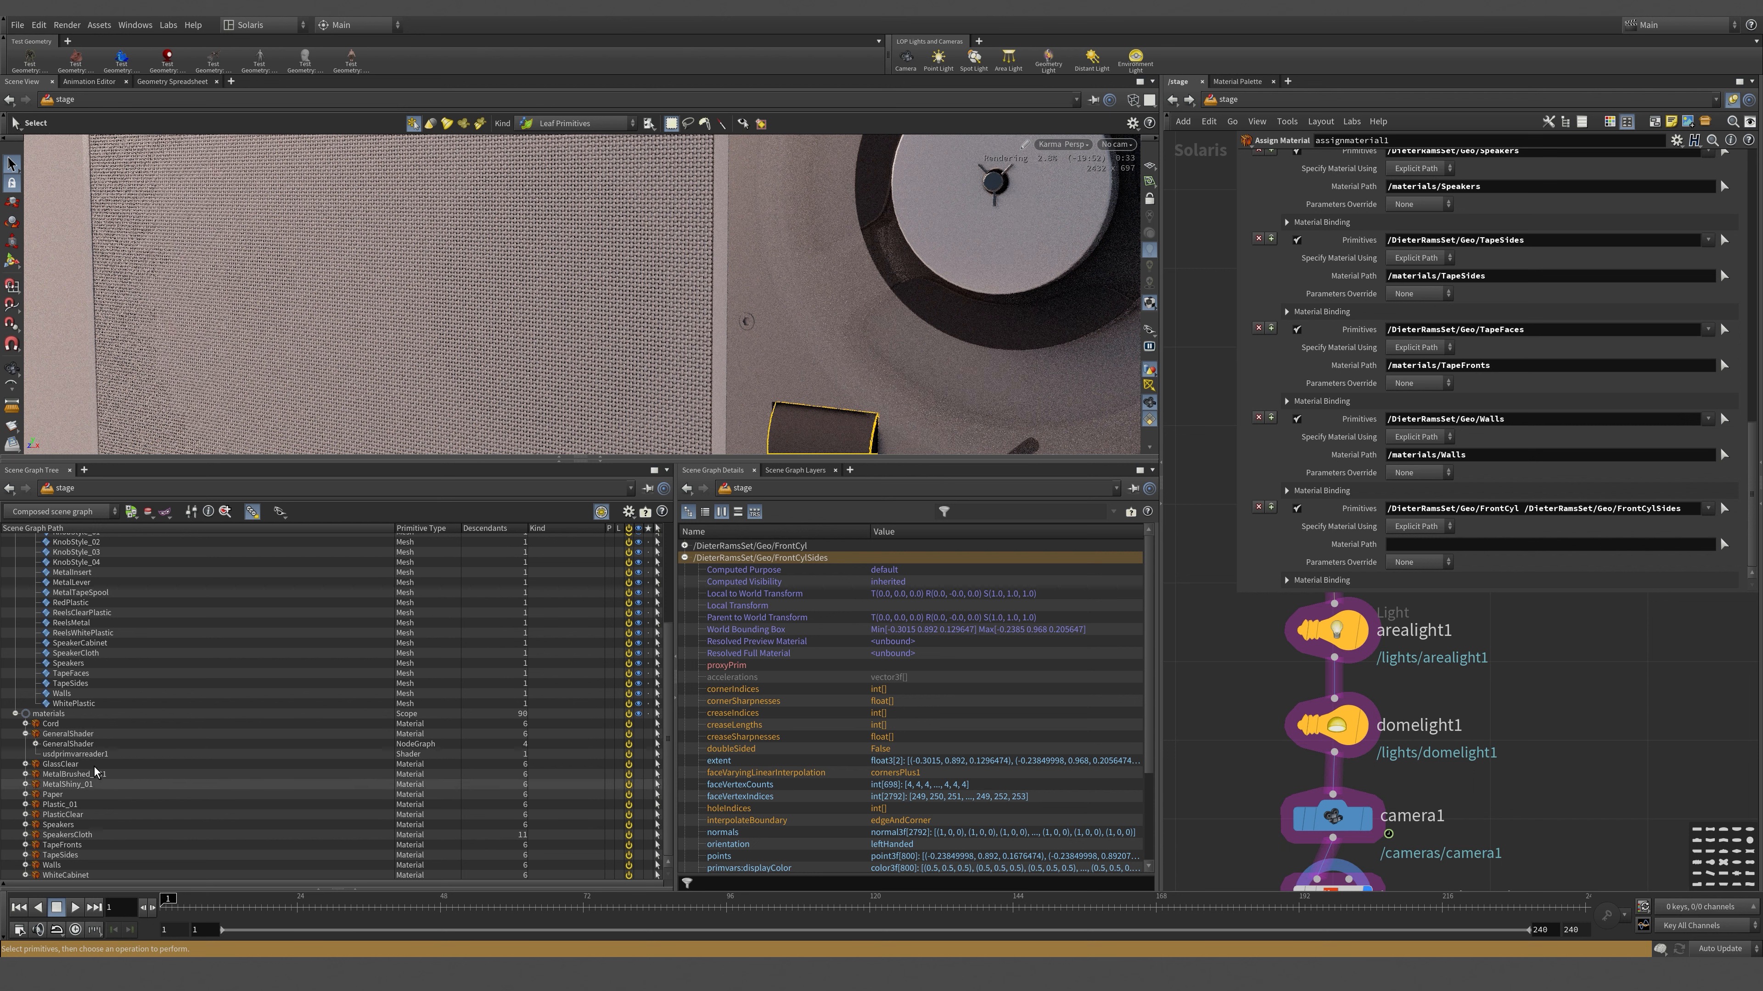
pyautogui.click(81, 785)
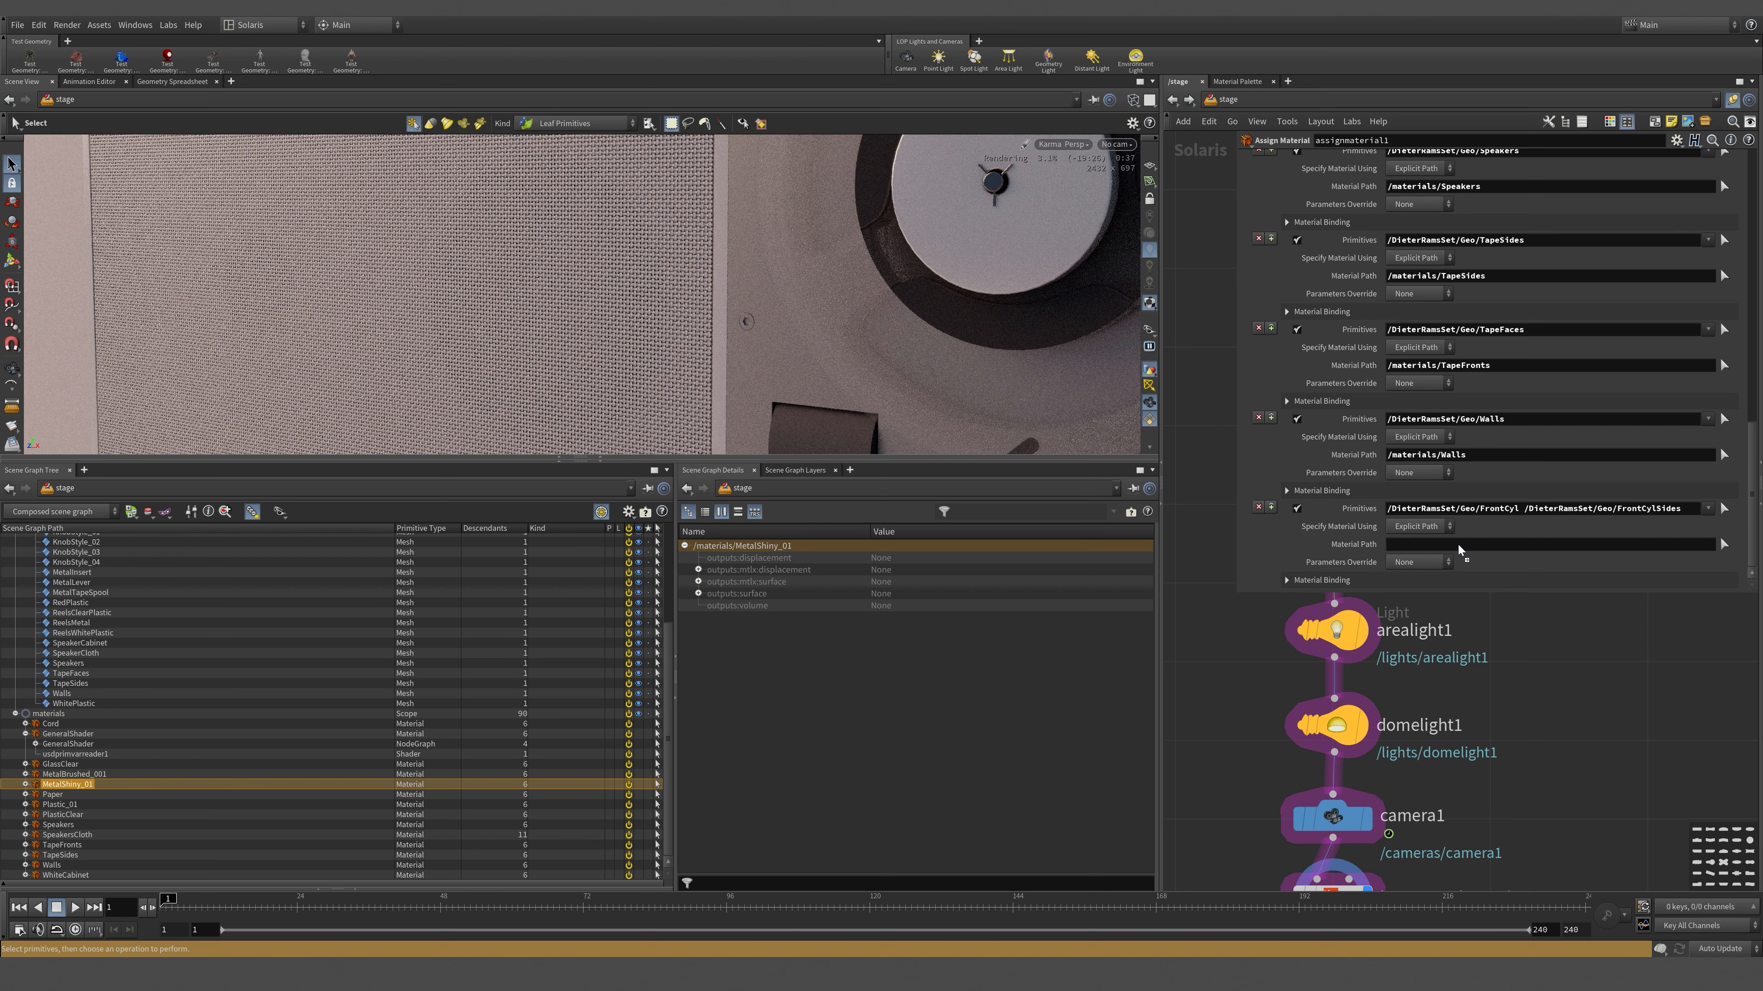
pyautogui.moveTo(1458, 544); pyautogui.dragTo(1458, 545)
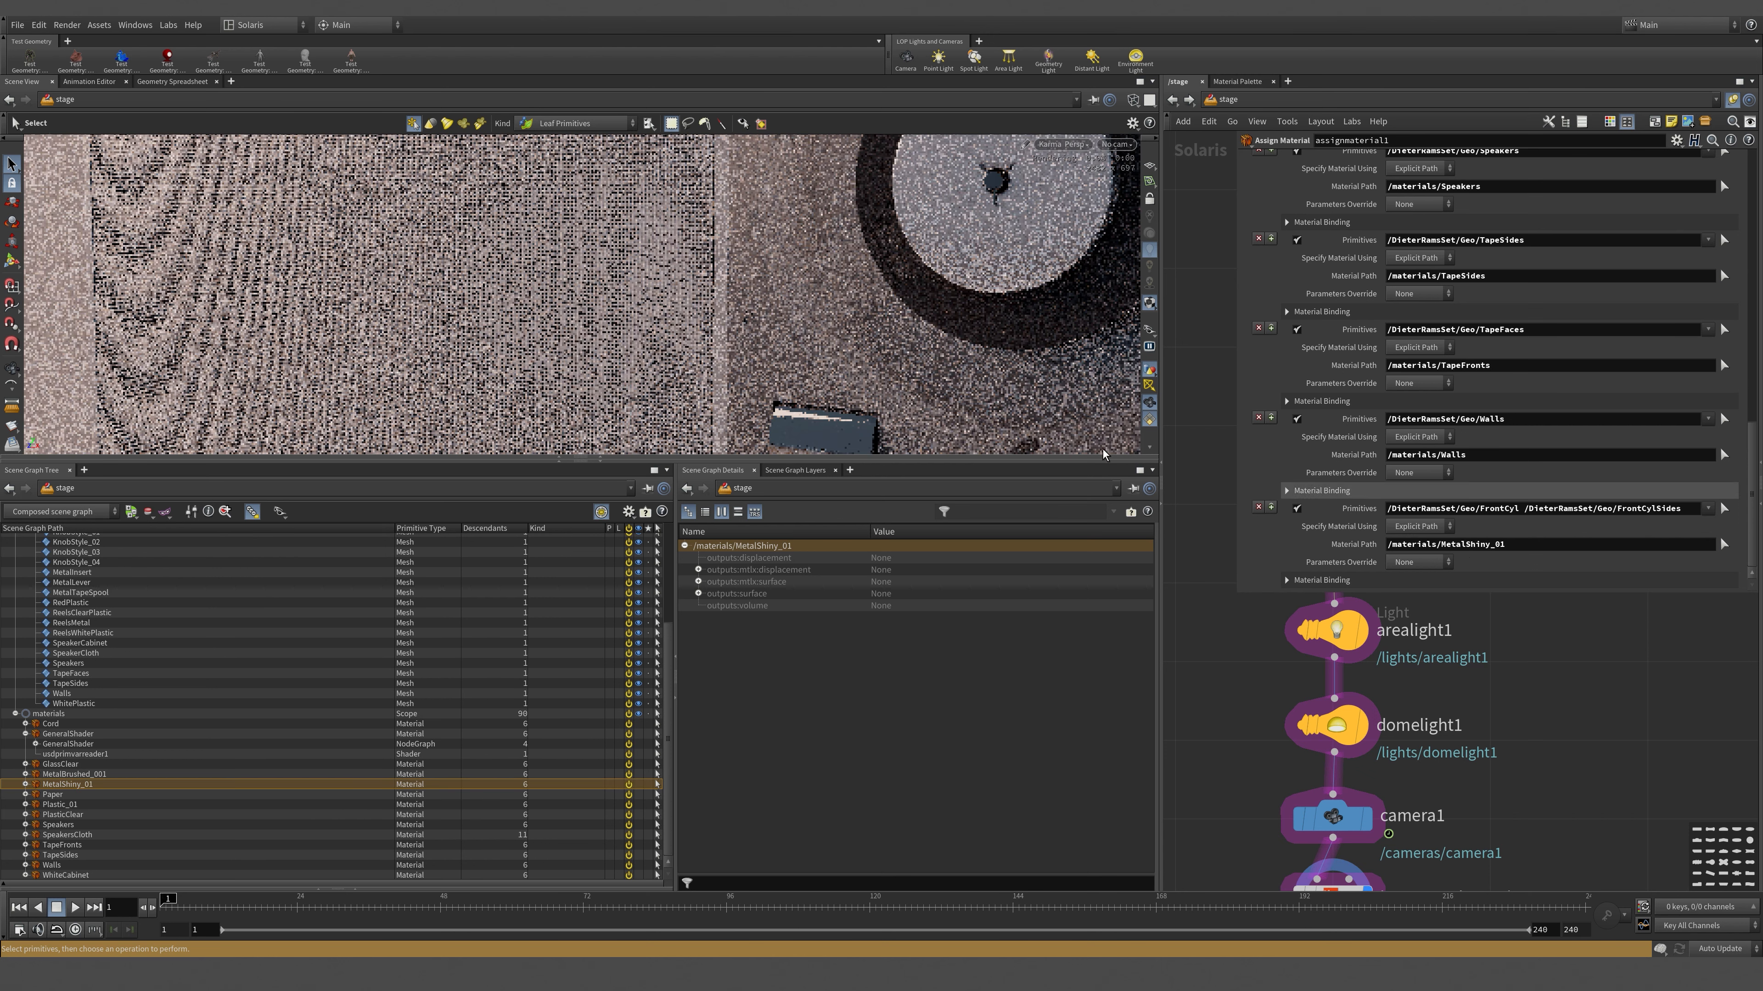
# - Enlarge the viewport and examine the front cylinder's shiny metal and the faceplate in the Karma render
pyautogui.moveTo(727, 459); pyautogui.dragTo(735, 750)
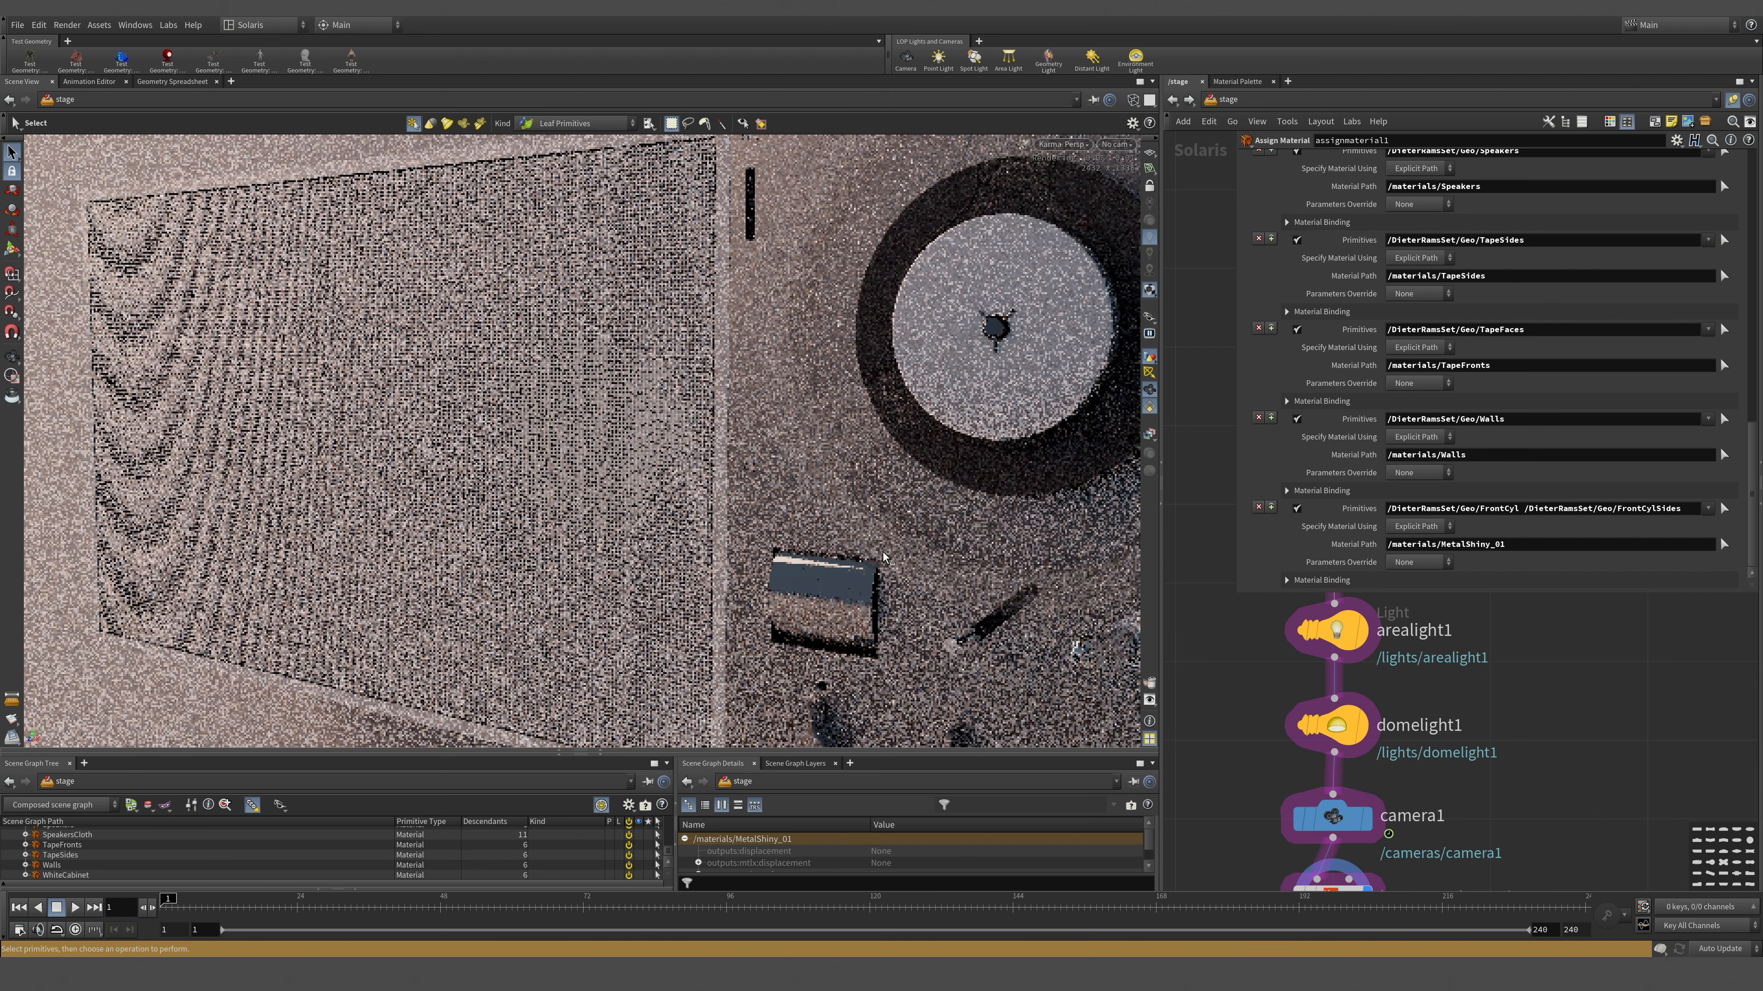
pyautogui.press('Escape')
pyautogui.moveTo(883, 551); pyautogui.dragTo(1022, 633)
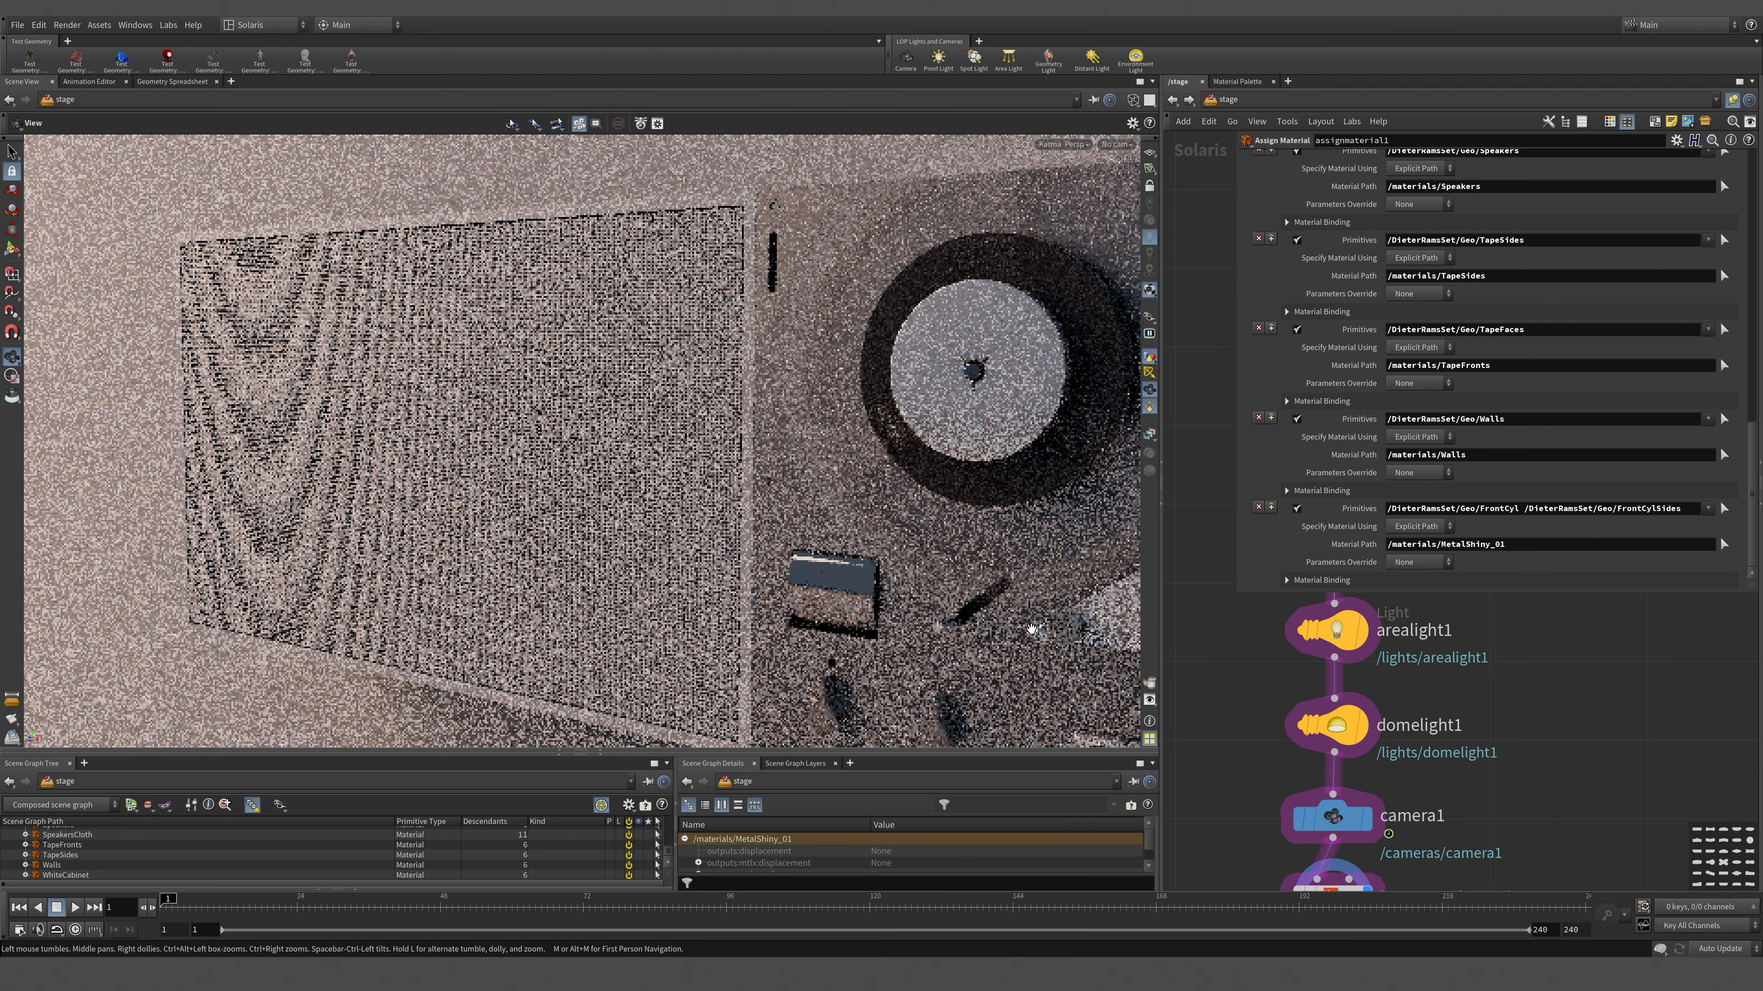
pyautogui.moveTo(941, 582); pyautogui.dragTo(831, 560)
pyautogui.moveTo(768, 557); pyautogui.dragTo(715, 543, button='middle')
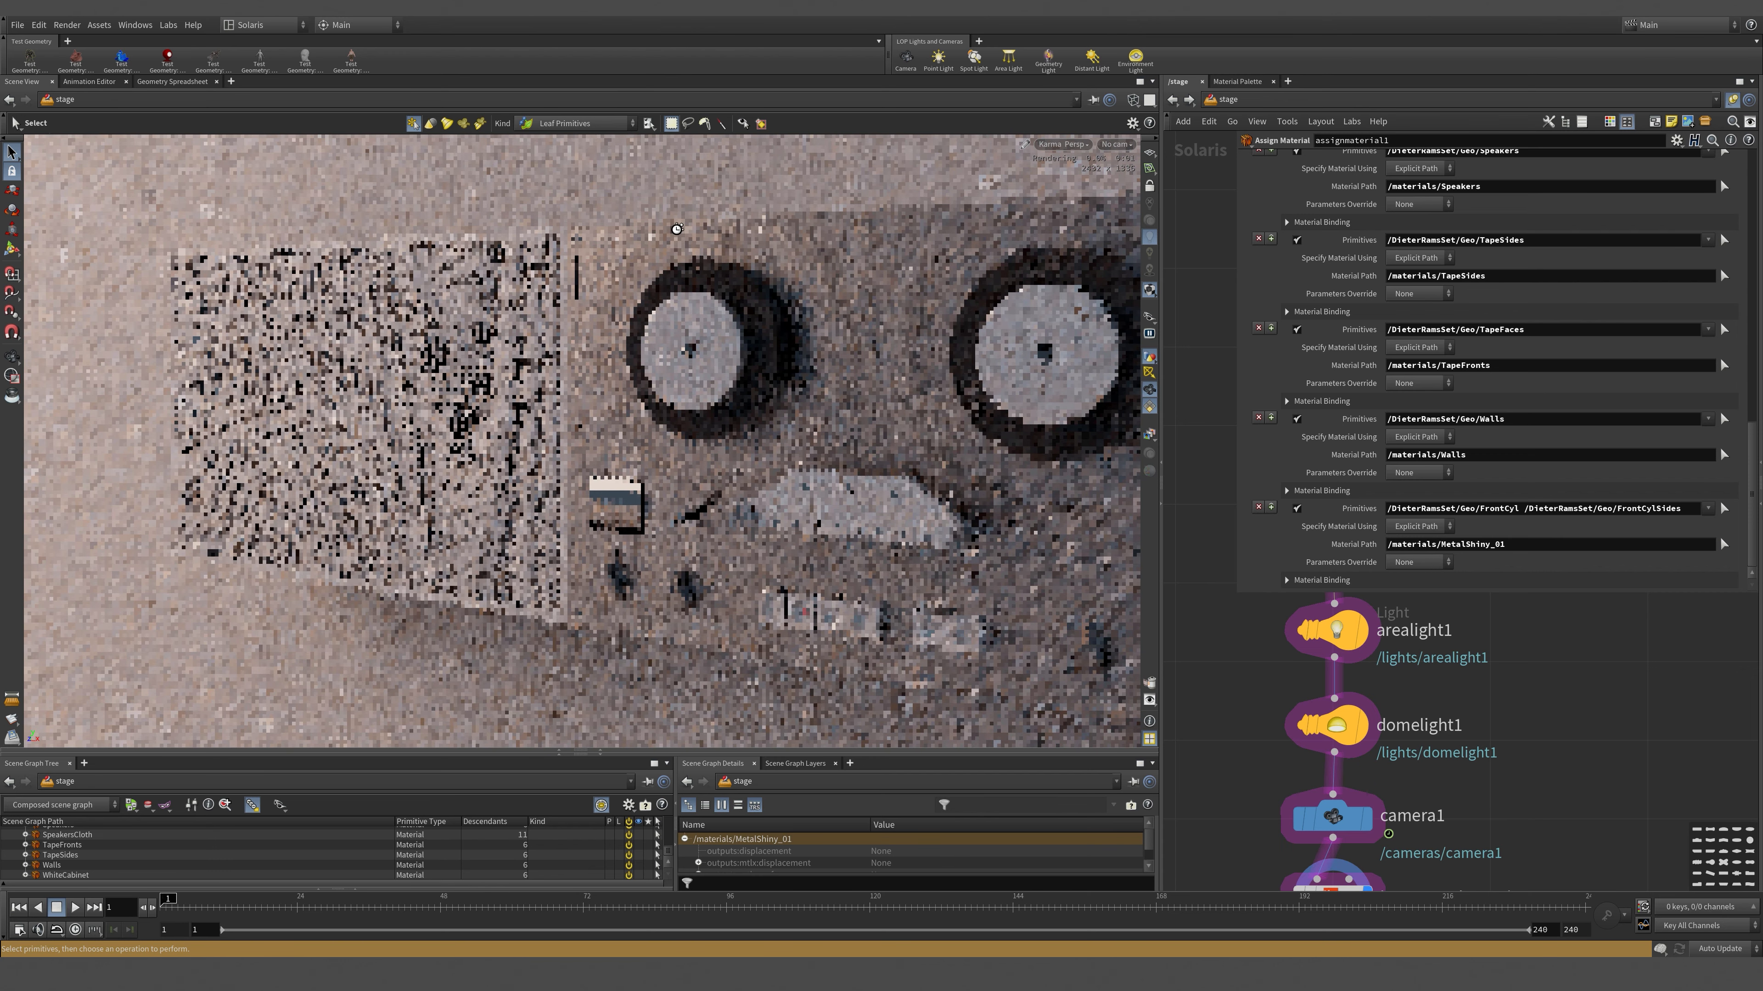
pyautogui.scroll(5, 661, 249)
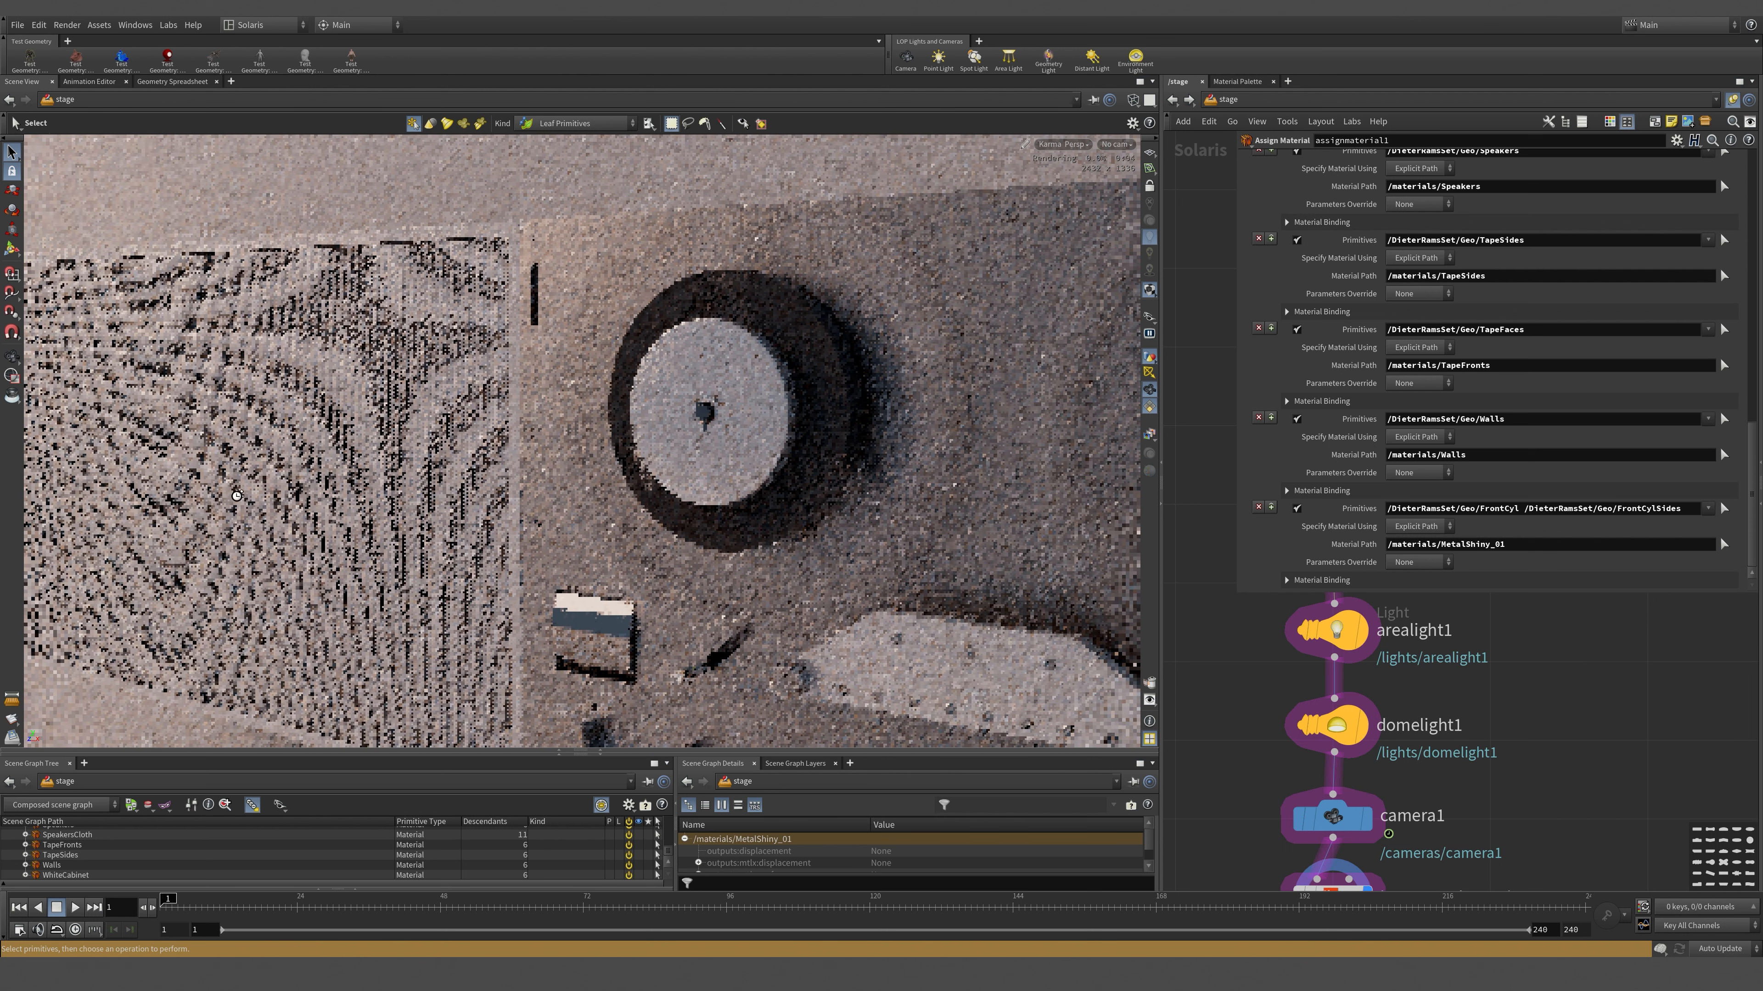
# - Hide the assignmaterial1 parameters and enter the MetalBrushed_001 material inside materiallibrary1
pyautogui.press('p')
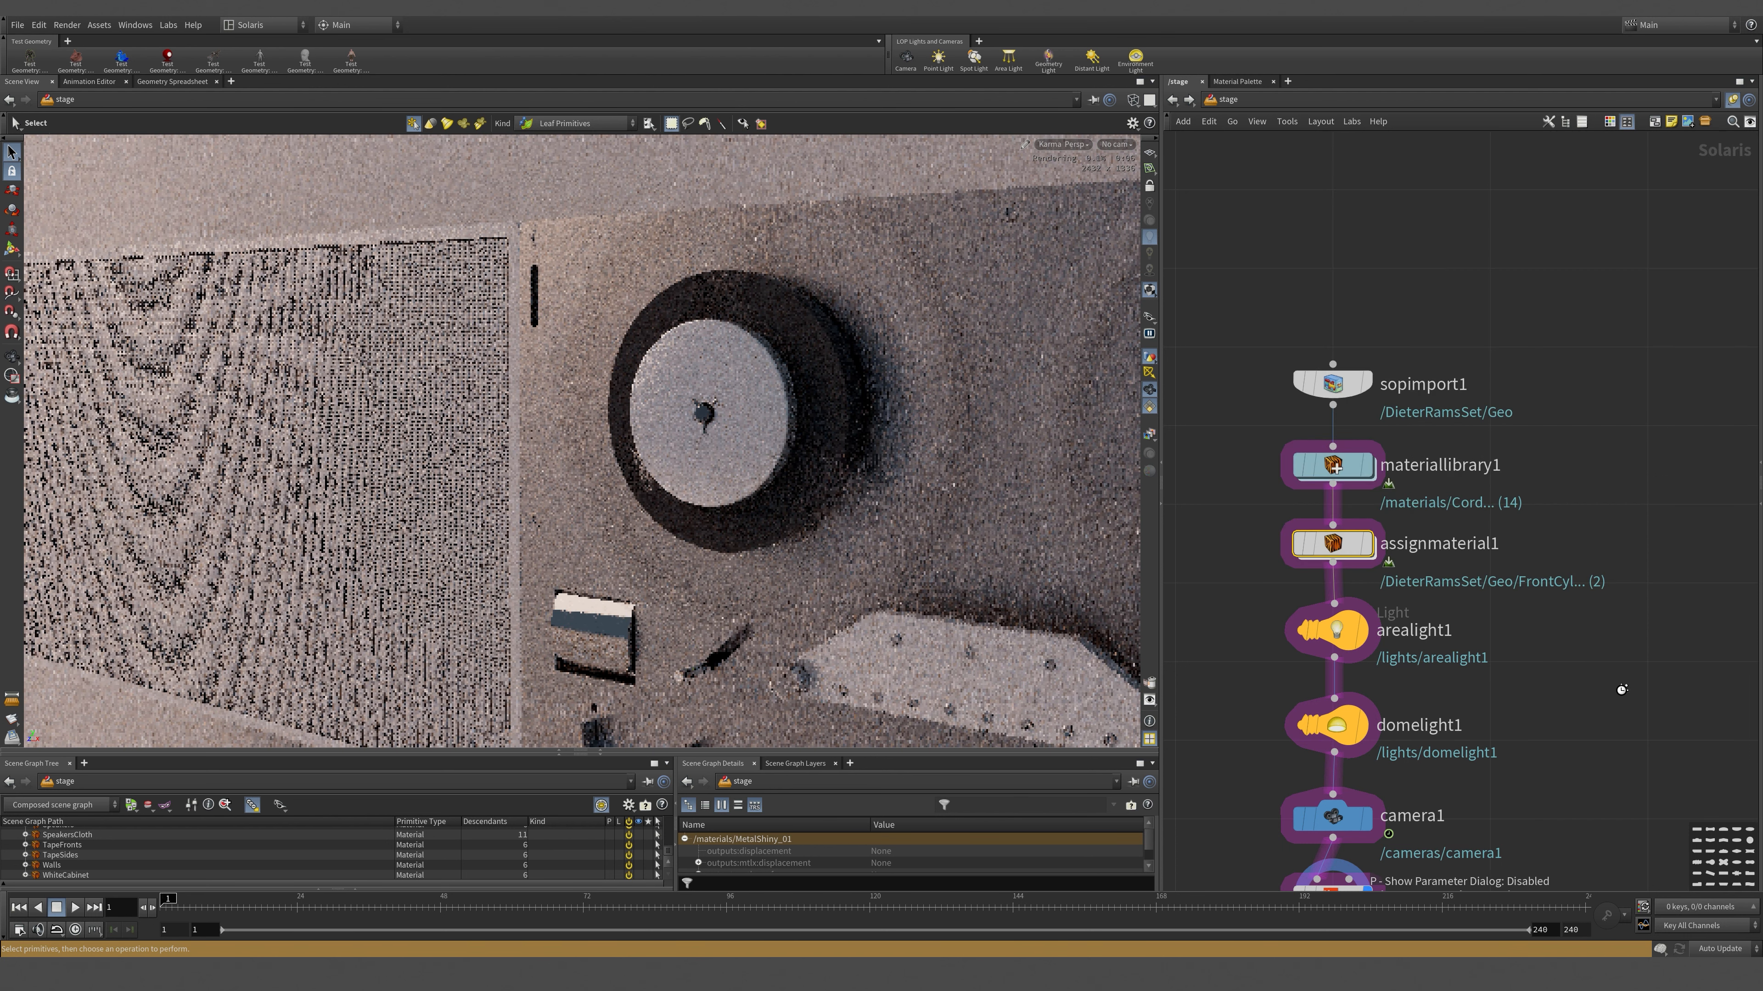
pyautogui.press('h')
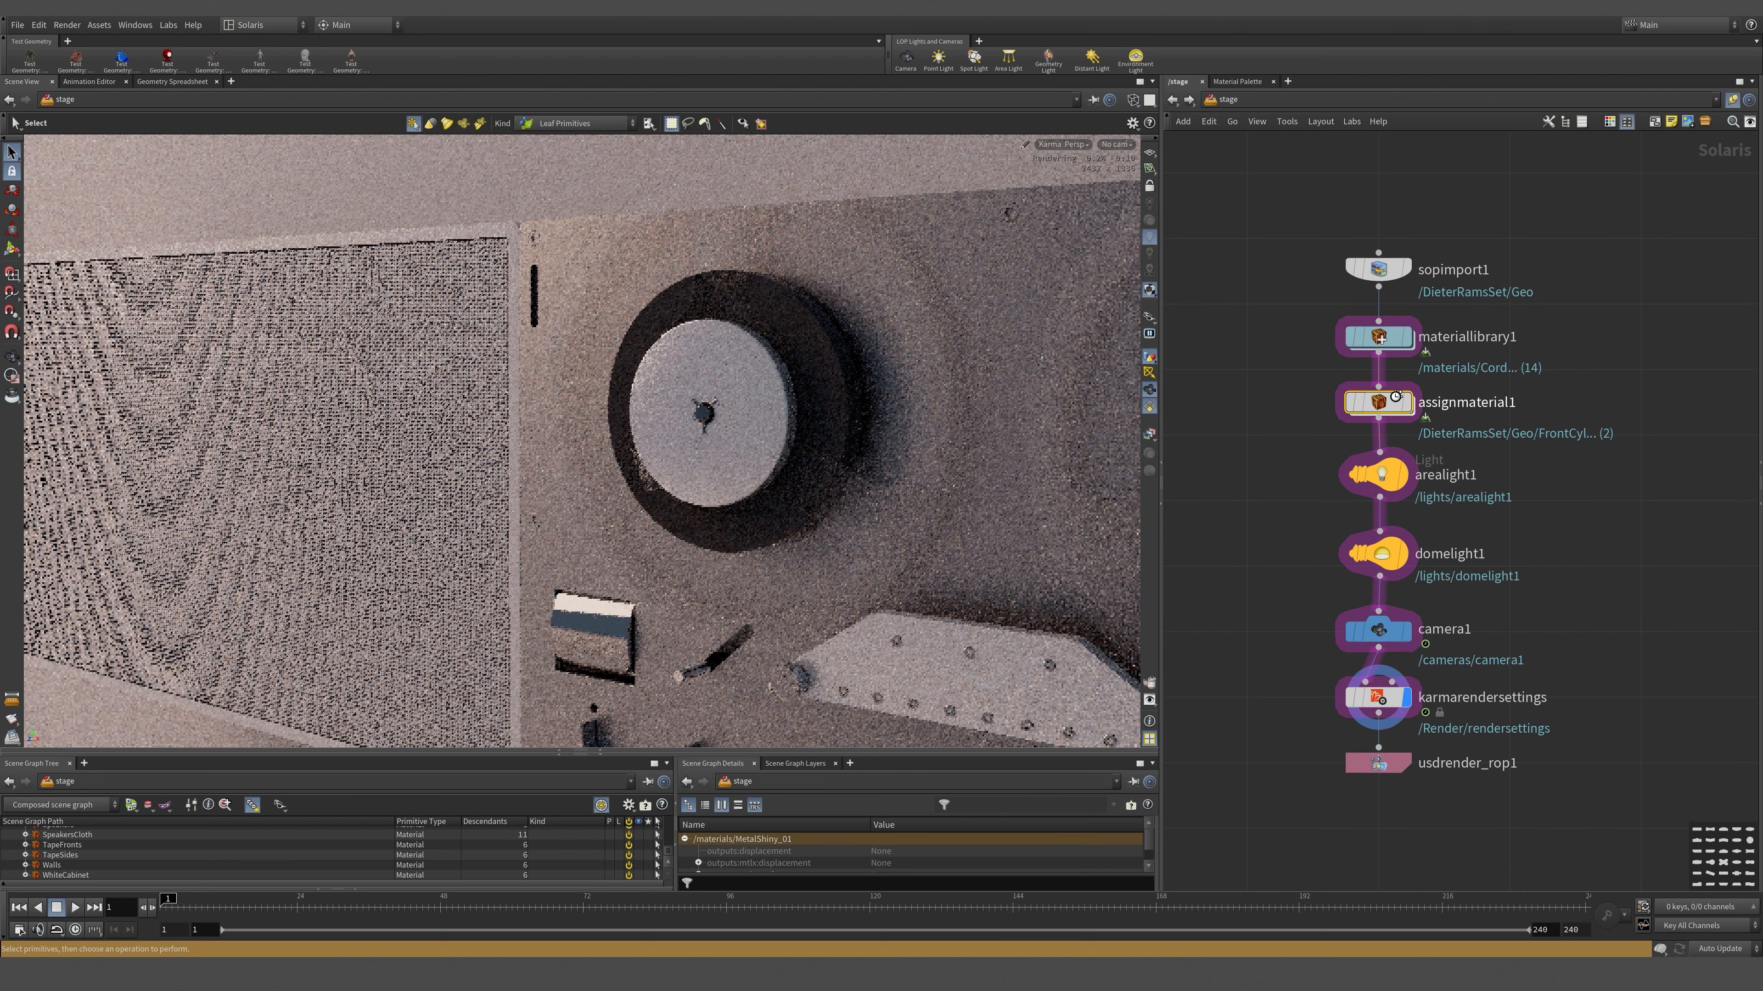
pyautogui.doubleClick(1391, 338)
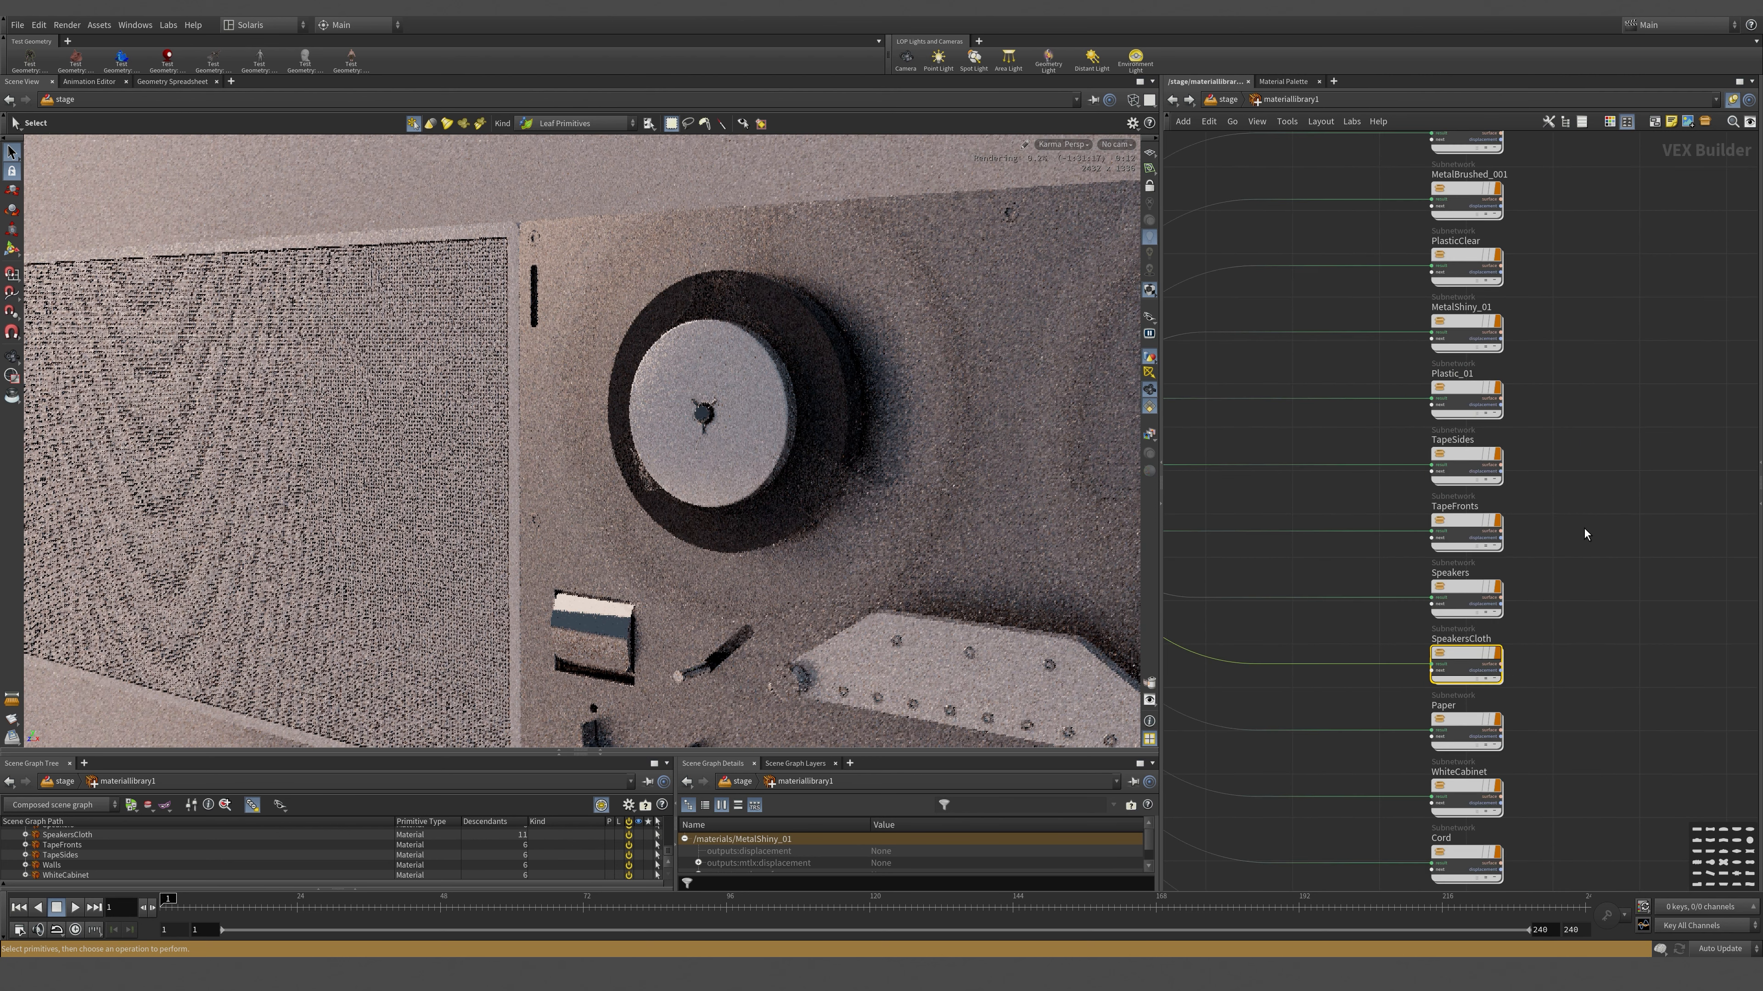
pyautogui.moveTo(1573, 496); pyautogui.dragTo(1529, 781, button='middle')
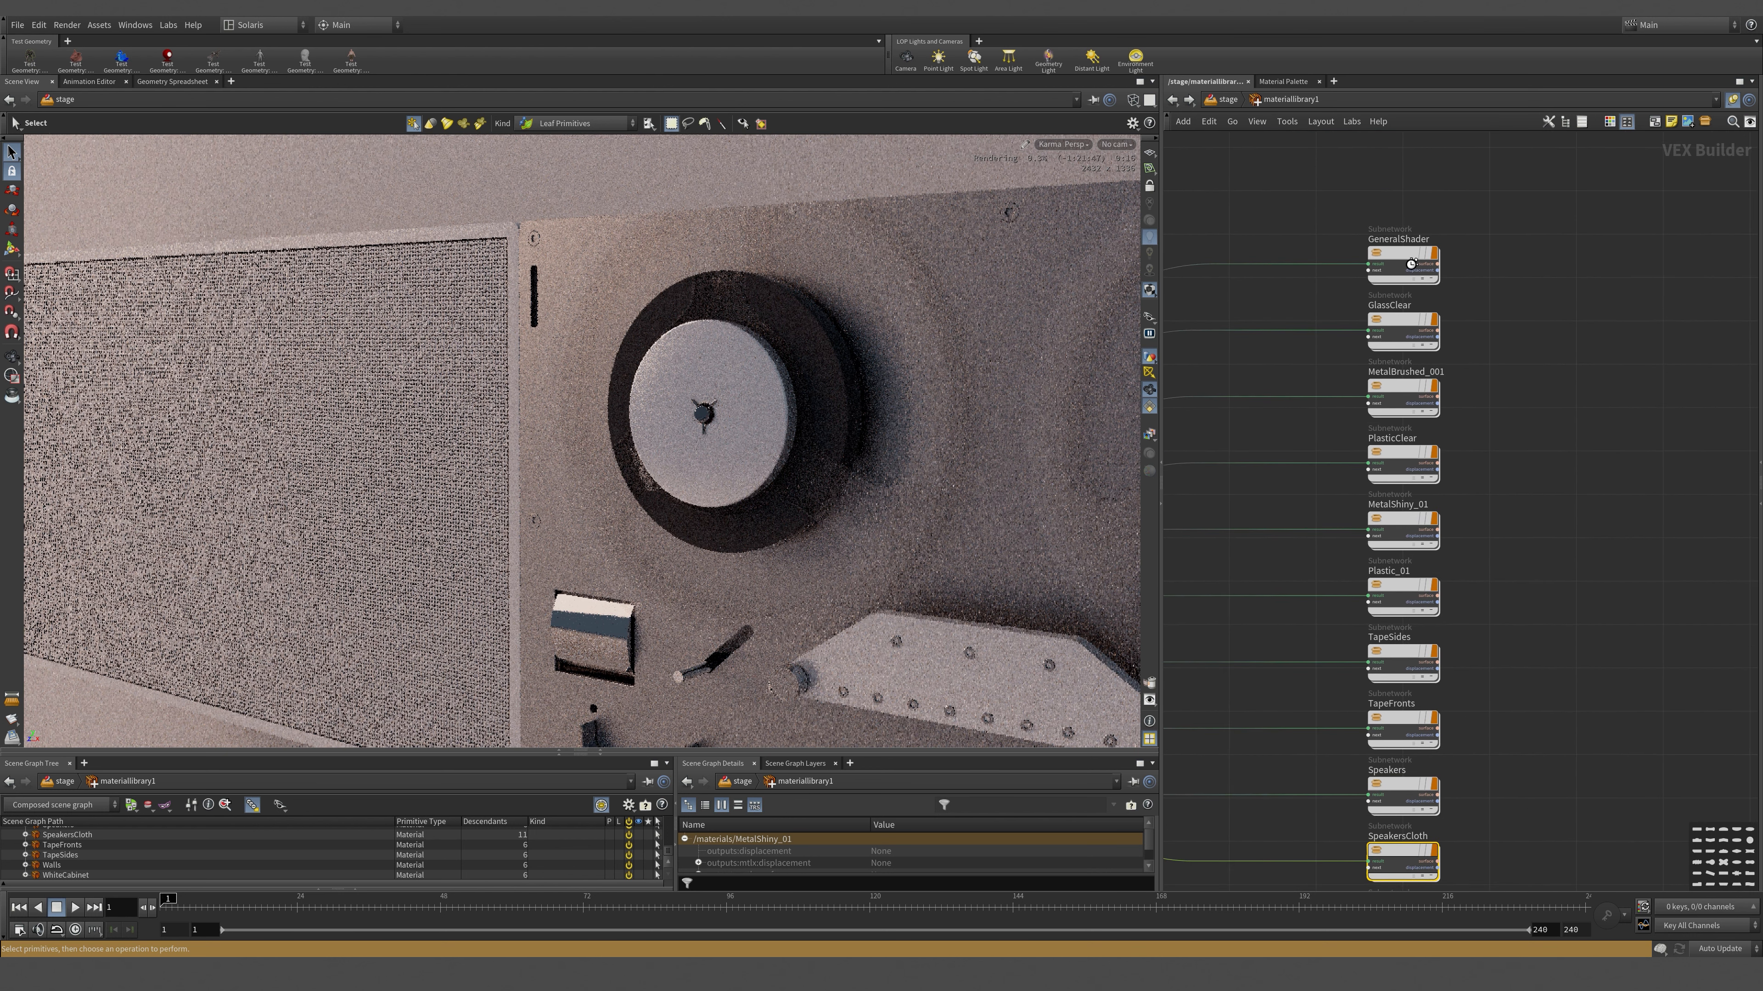
pyautogui.doubleClick(1402, 387)
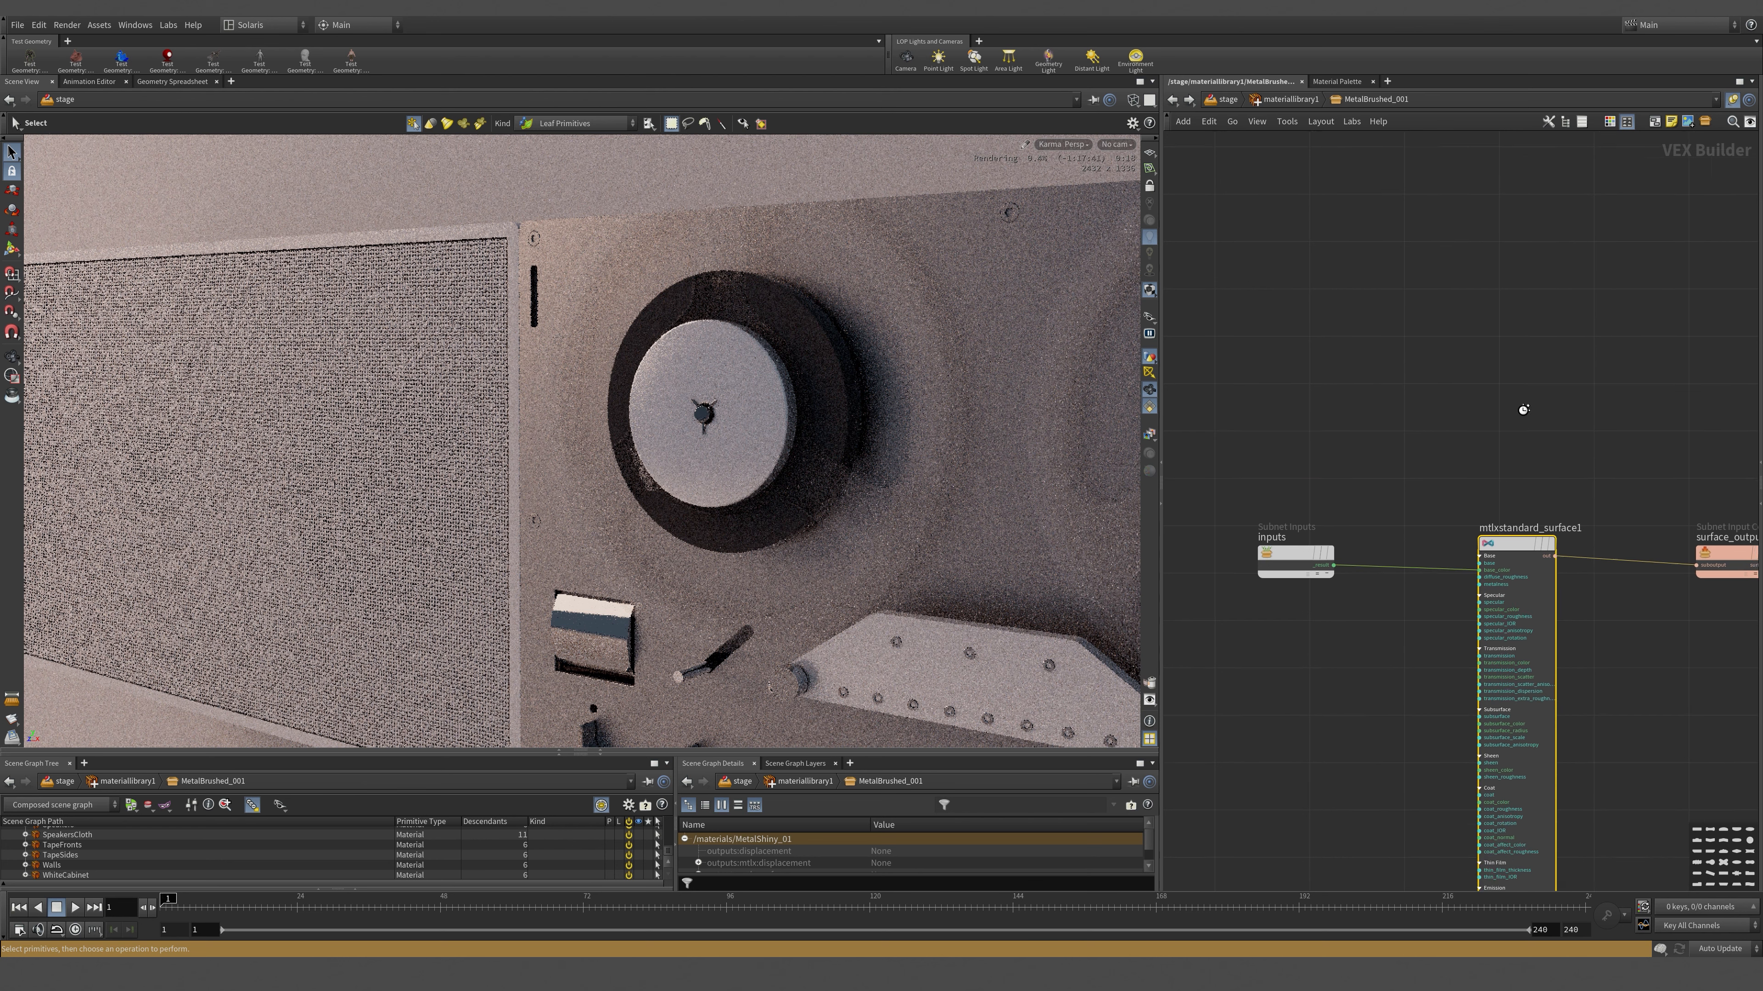
# - Add a MtlX Tiled Image node beside the standard surface in the MetalBrushed_001 network
pyautogui.press('Tab')
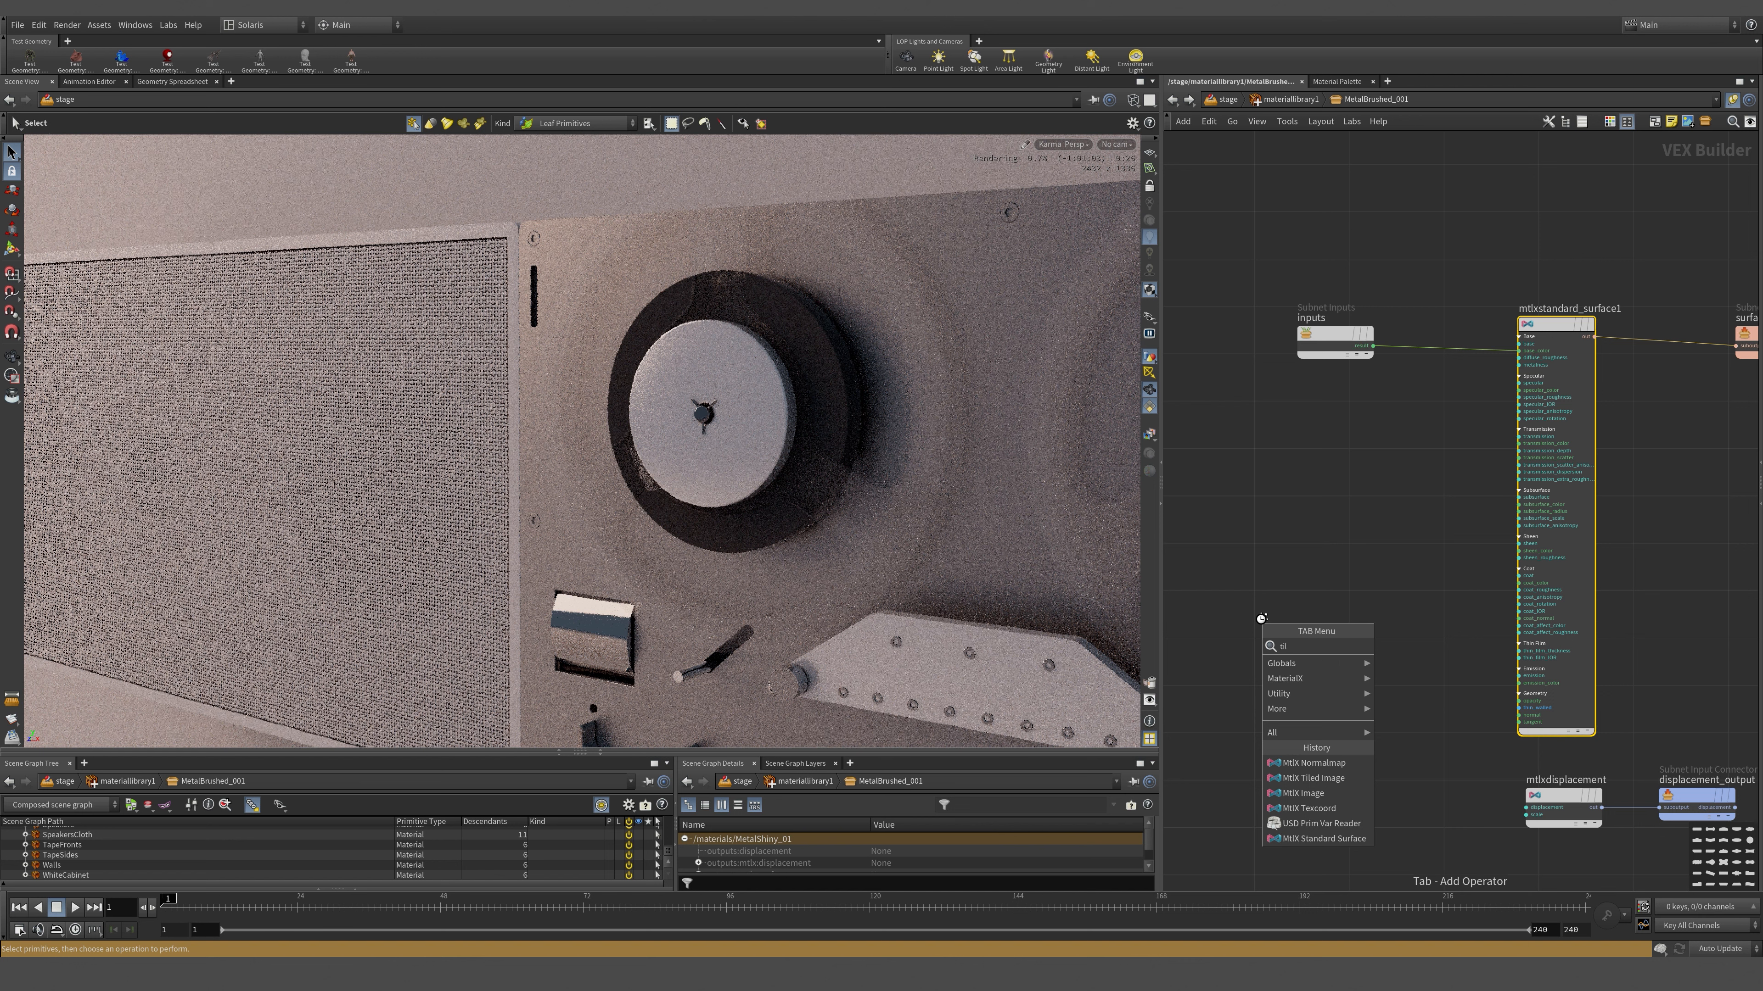
pyautogui.click(1443, 651)
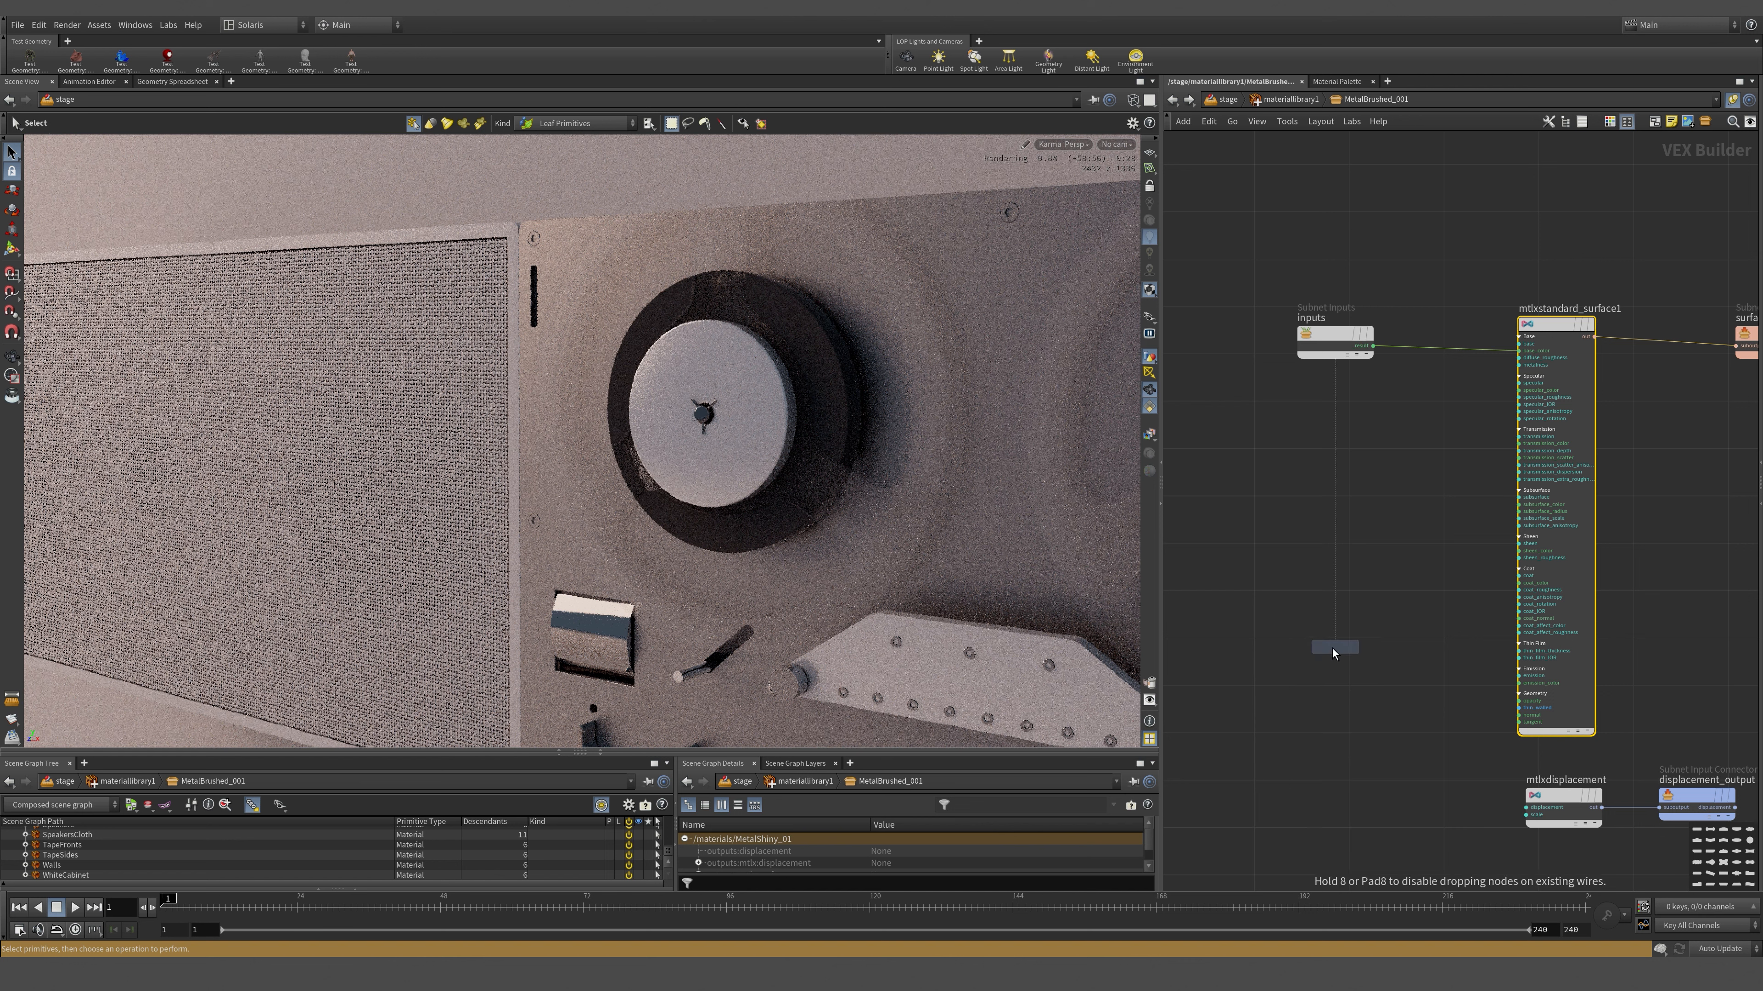
pyautogui.click(1332, 650)
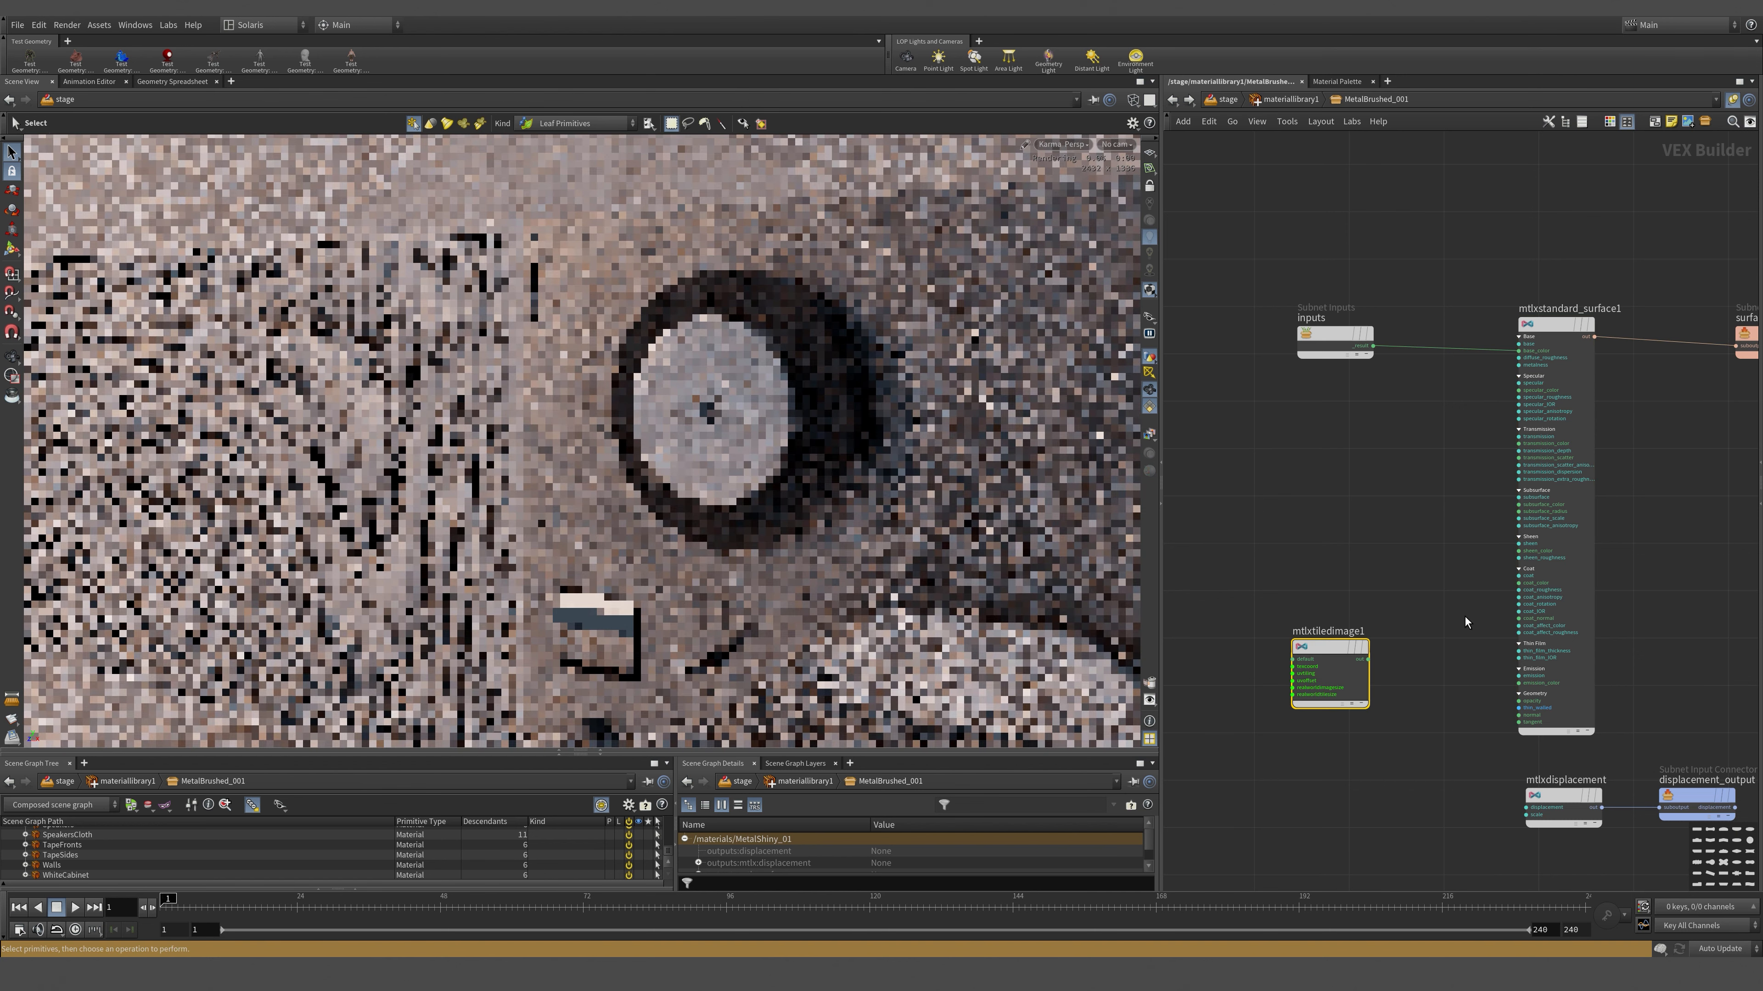
# - Load Metal_AluminiumDirectional_2k_n.tga from the MetalBrushed_01 folder as the tiled image's file
pyautogui.press('p')
pyautogui.click(1726, 177)
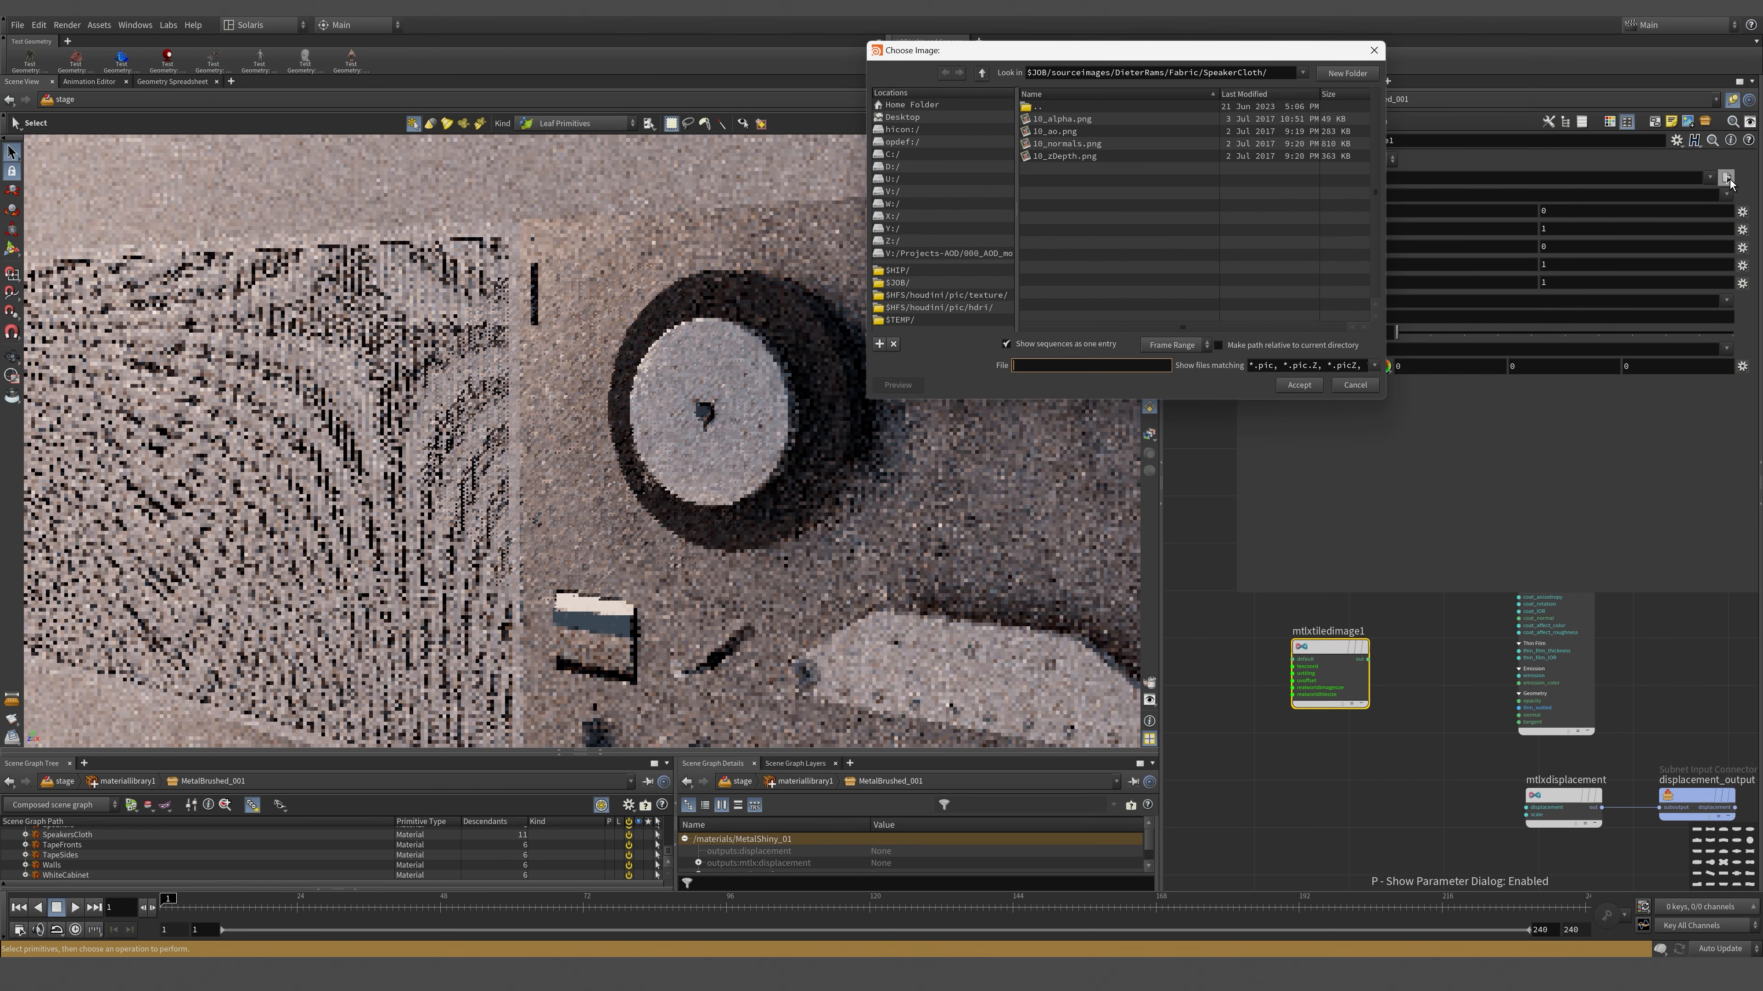
pyautogui.click(982, 72)
pyautogui.doubleClick(1093, 121)
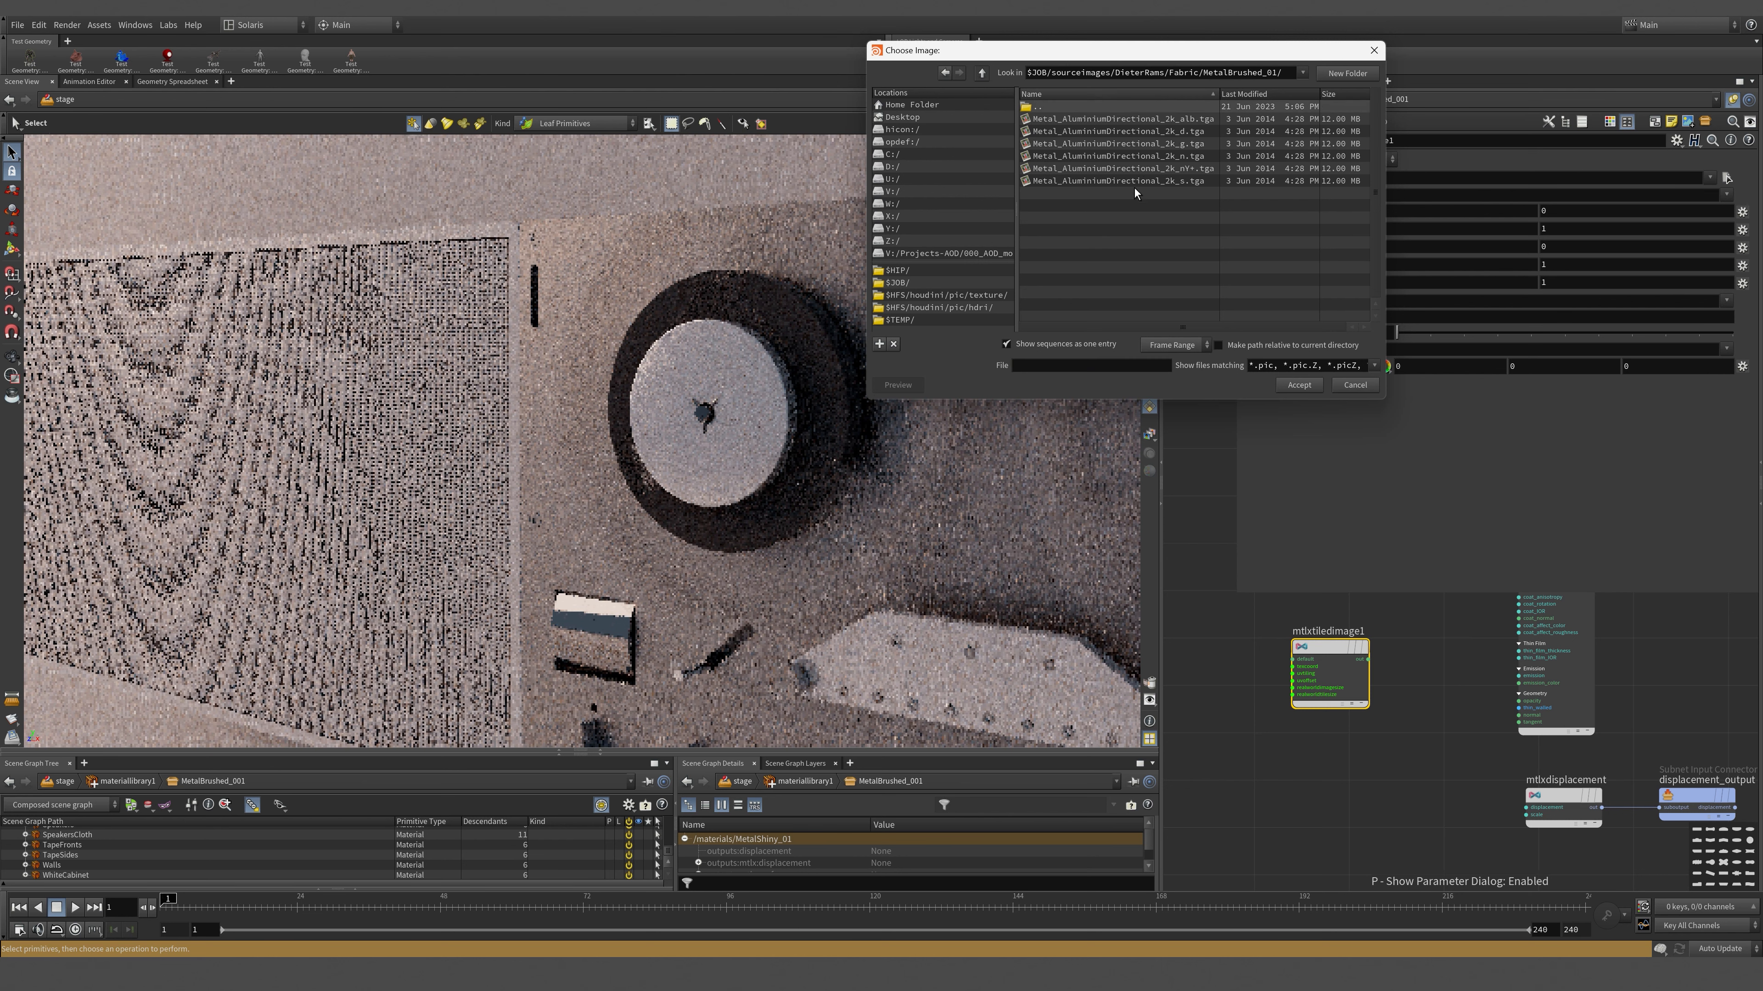
pyautogui.click(1172, 156)
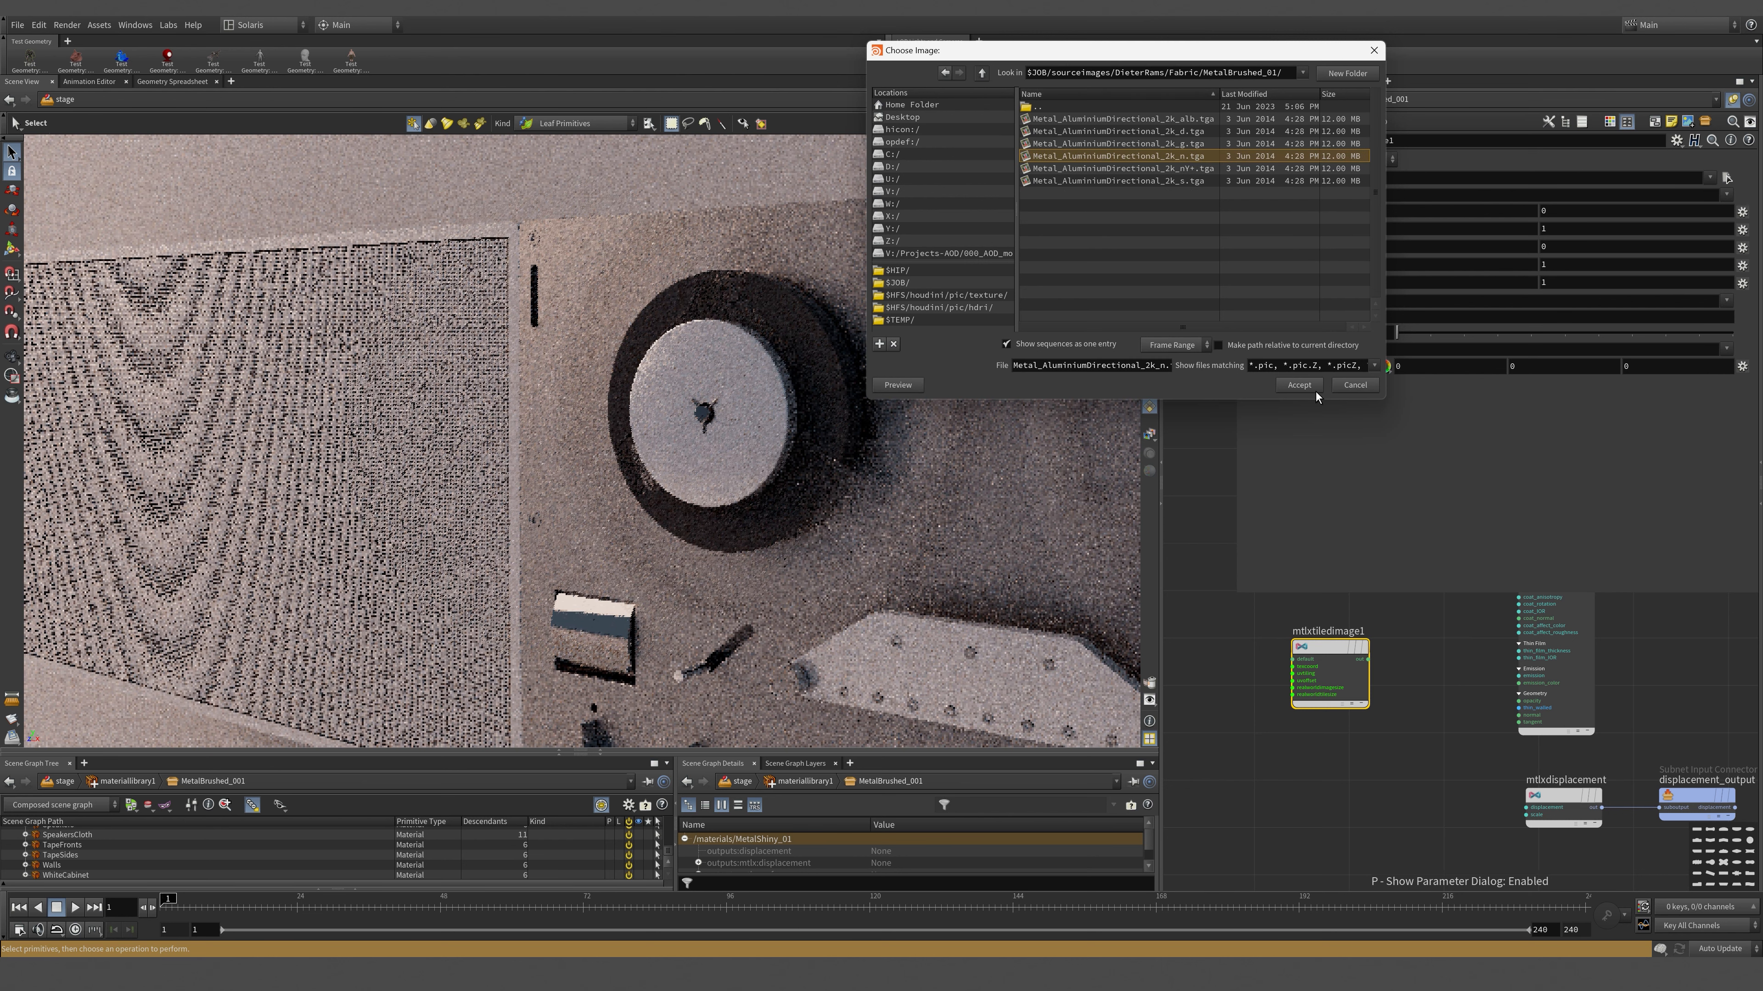
pyautogui.click(1299, 386)
# - Set the tiled image's signature to Vector 3 and its UV tiling to 10 by 10
pyautogui.click(1367, 160)
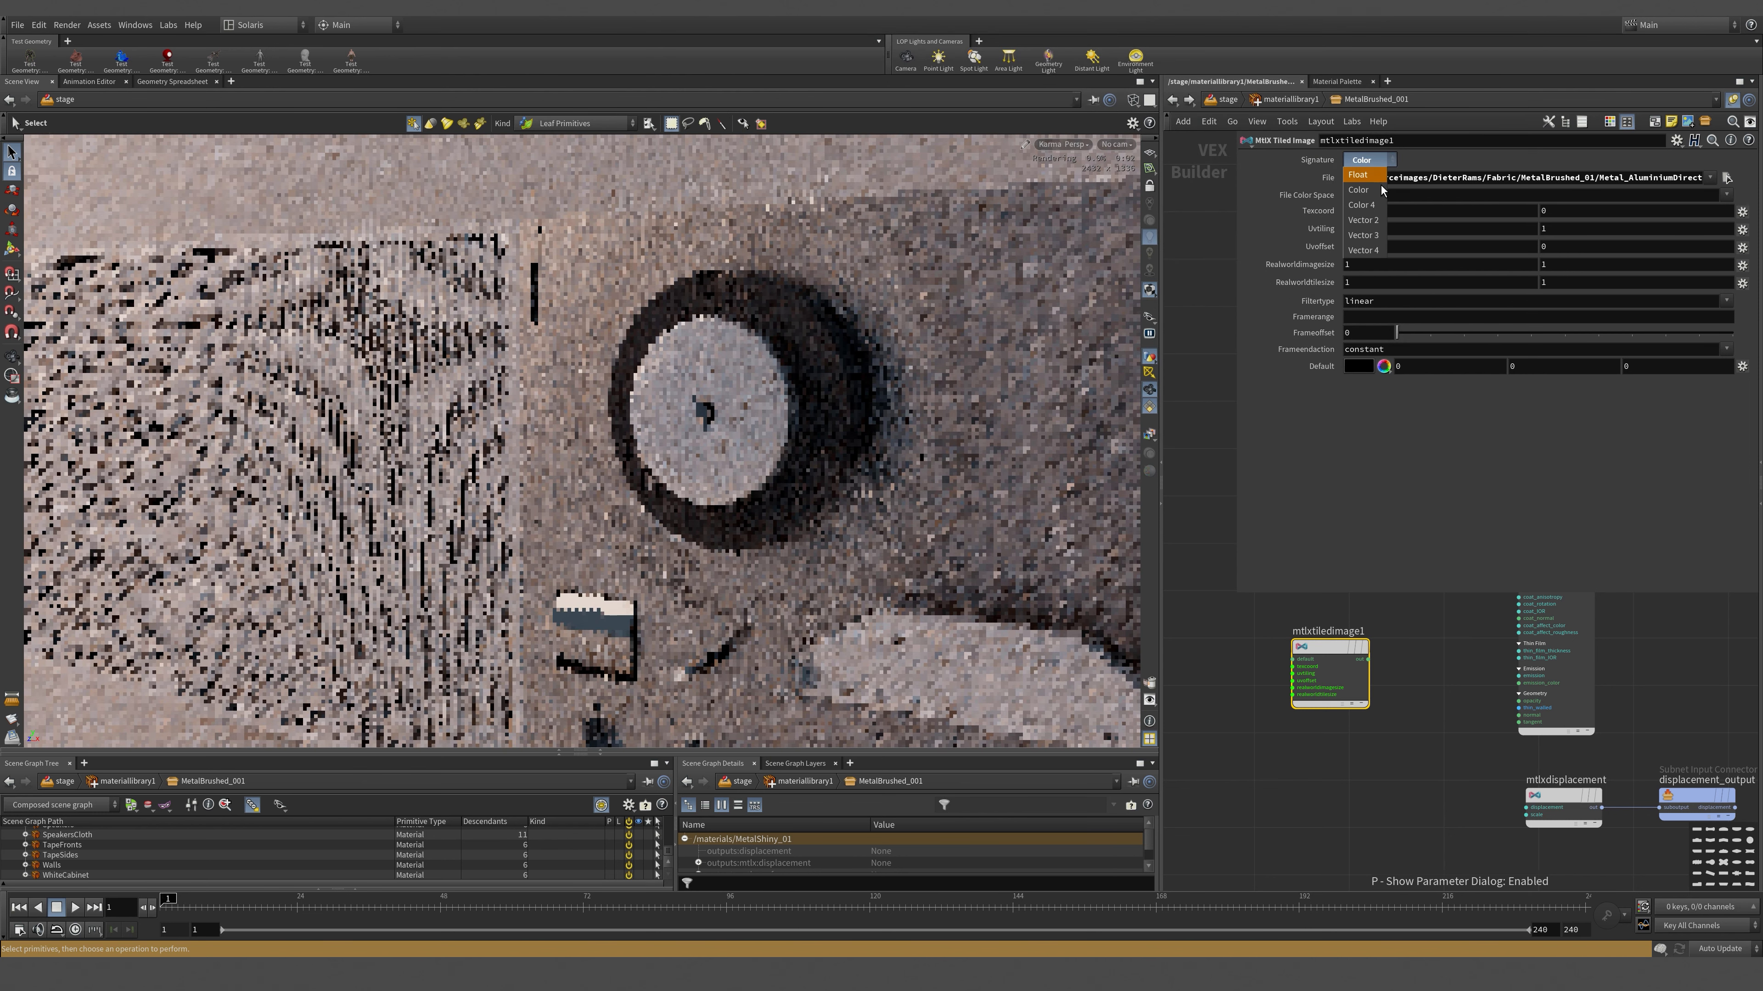
pyautogui.click(1374, 234)
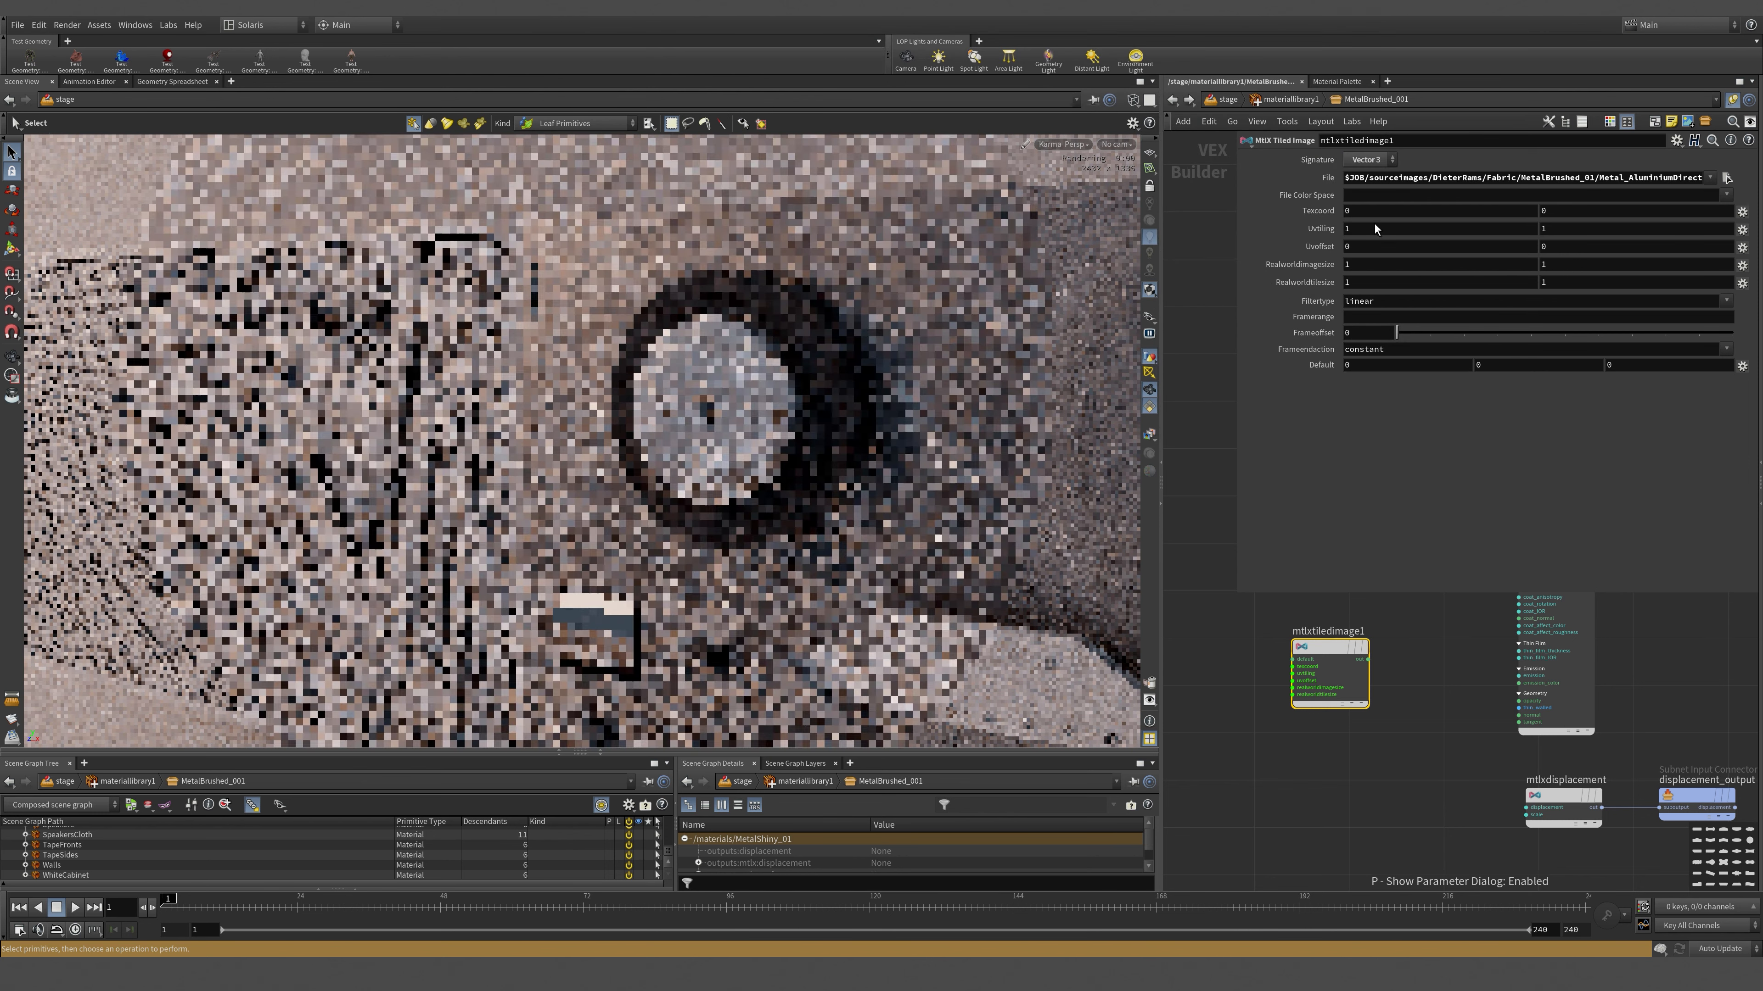
pyautogui.click(1376, 232)
pyautogui.write('10')
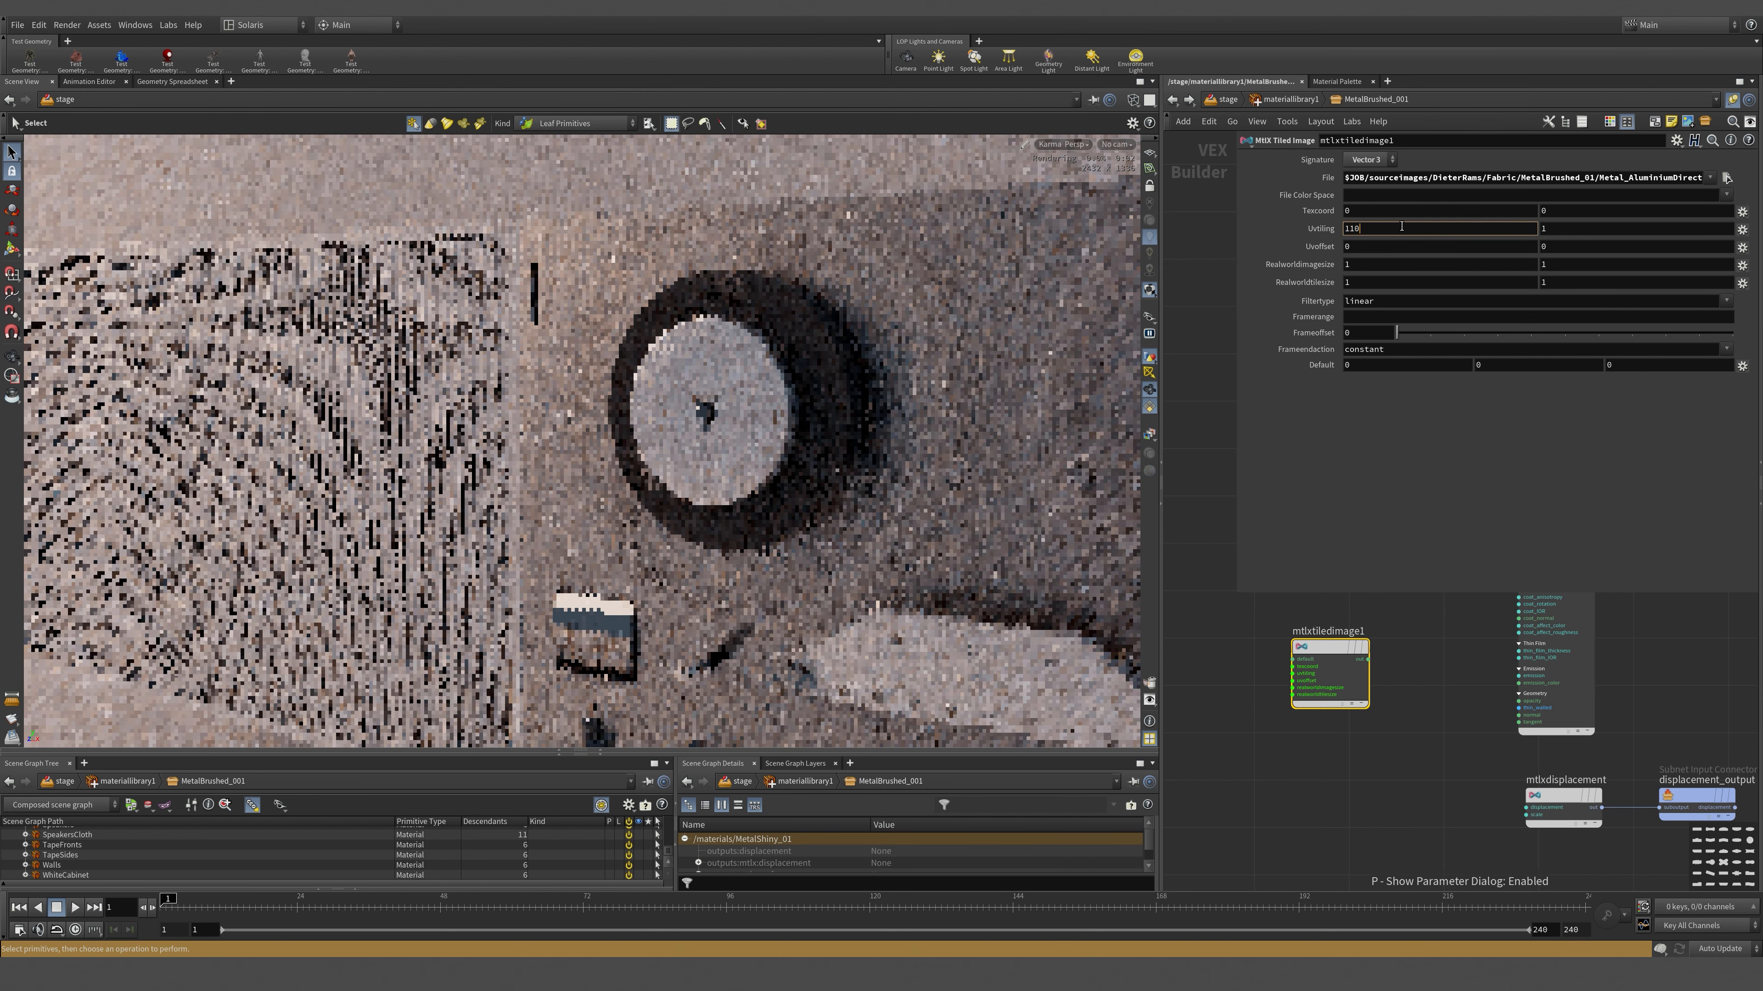
pyautogui.press('Tab')
pyautogui.moveTo(1399, 227); pyautogui.dragTo(1313, 233)
pyautogui.write('10')
pyautogui.press('Tab')
pyautogui.write('10')
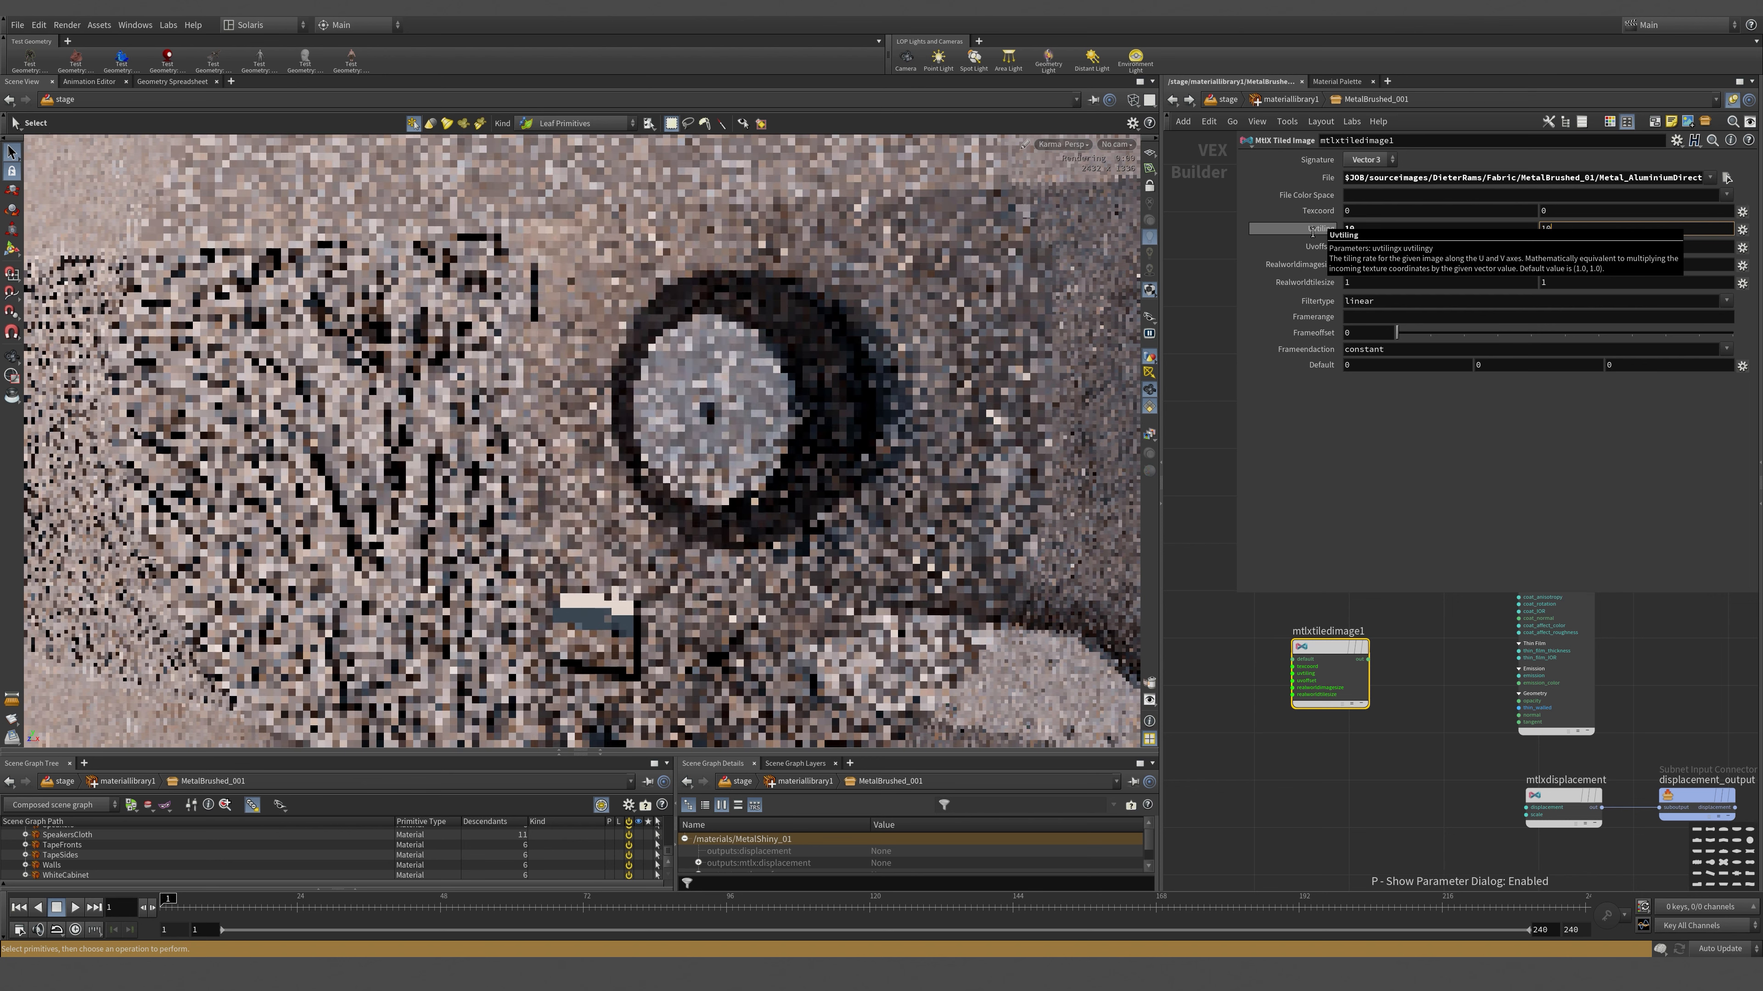
pyautogui.press('Return')
pyautogui.moveTo(1428, 772); pyautogui.dragTo(1499, 764, button='middle')
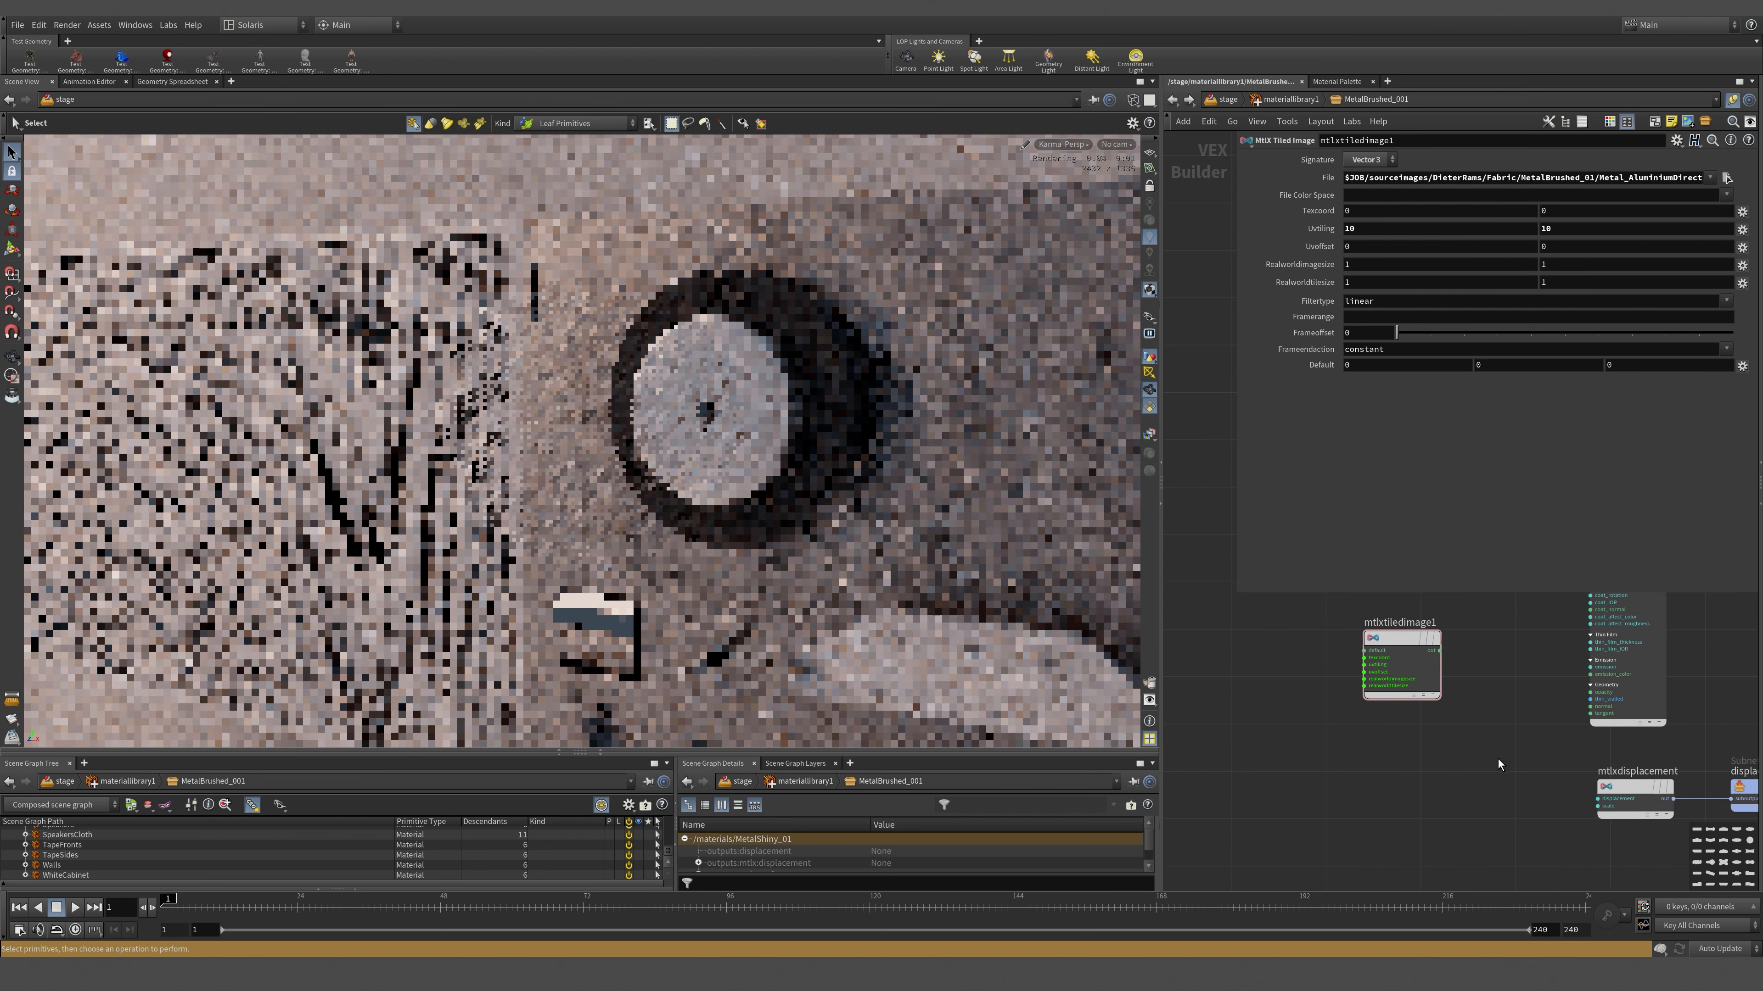
# - Add a MtlX Normalmap node between the tiled image and the standard surface in the MetalBrushed_001 network
pyautogui.moveTo(1419, 666); pyautogui.dragTo(1349, 672)
pyautogui.press('Tab')
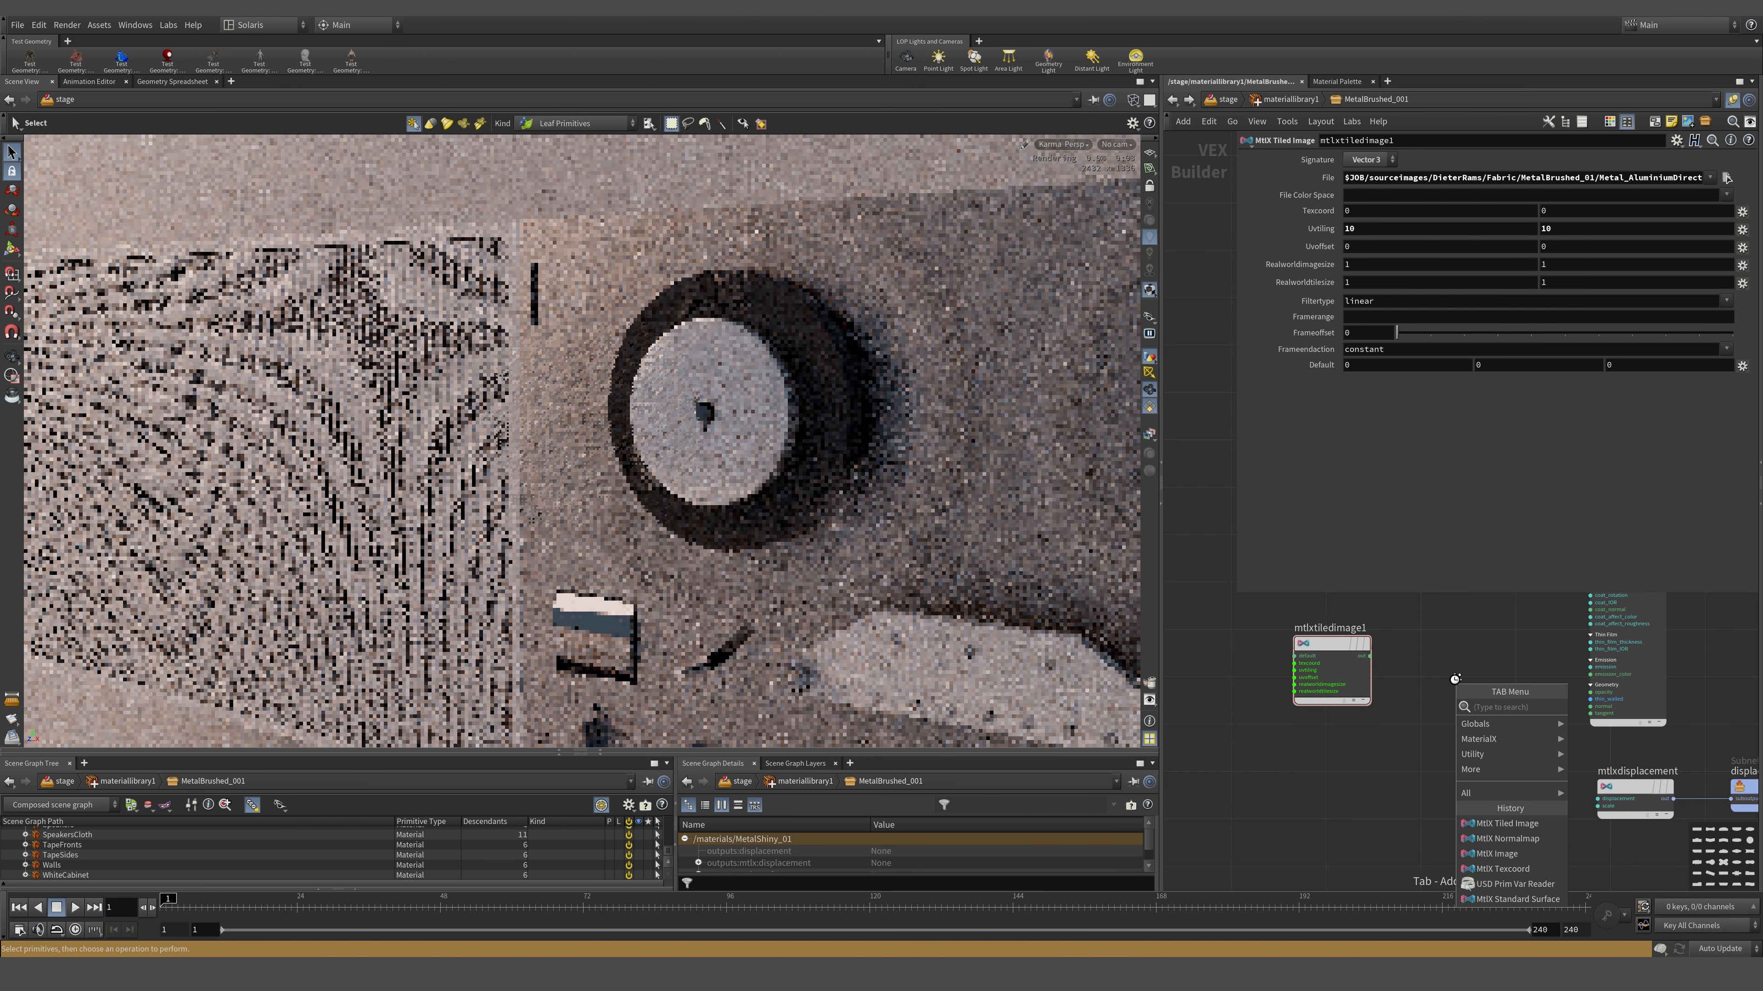
pyautogui.click(1502, 839)
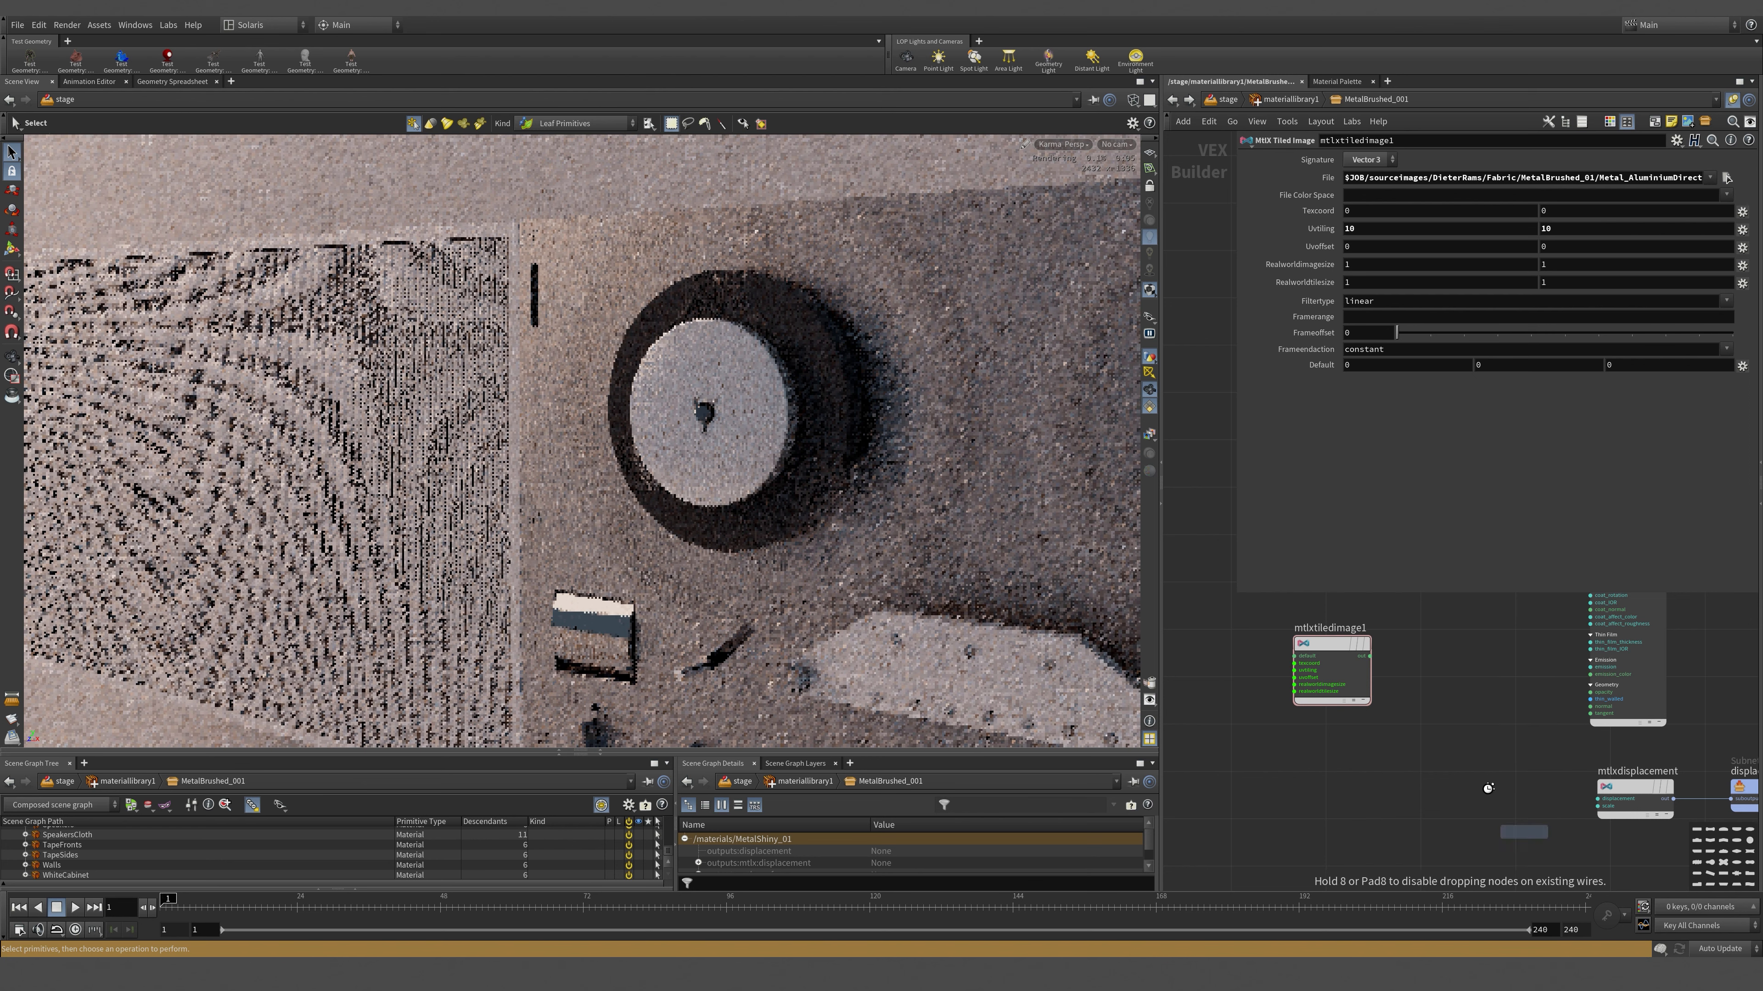
pyautogui.click(1448, 671)
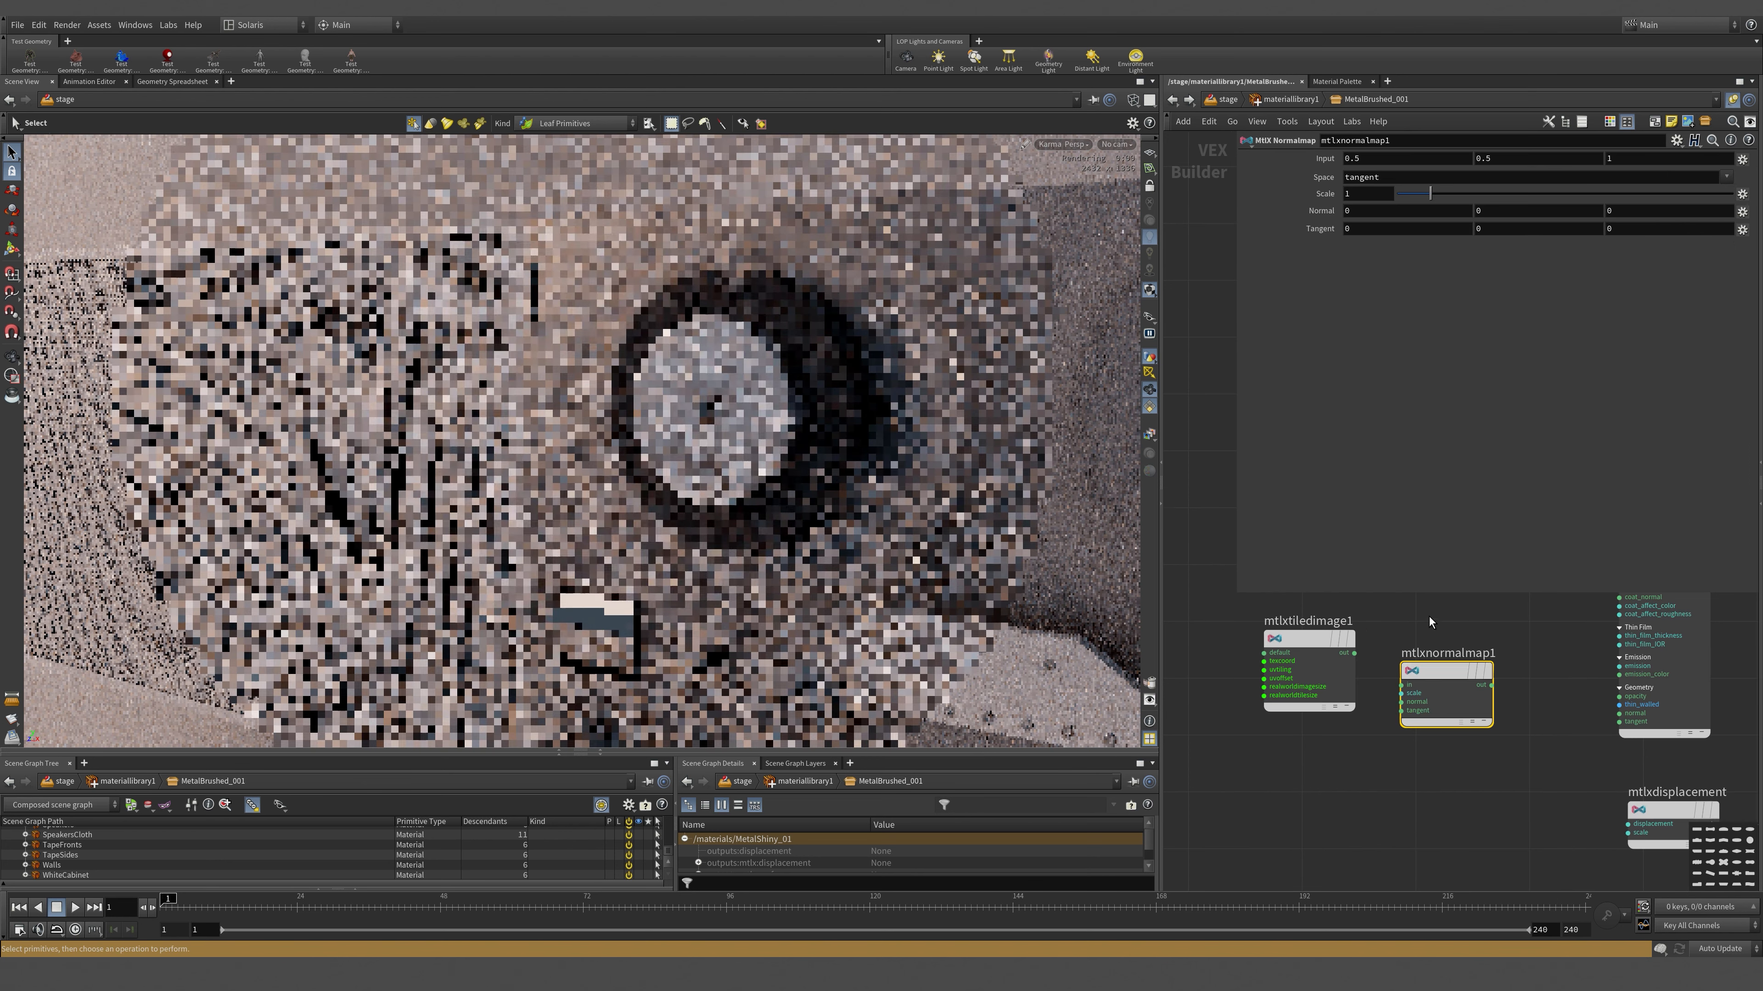
# - Wire the tiled image's output into the normal map's in input, and the normal map's output into the standard surface's normal input
pyautogui.scroll(3, 1430, 618)
pyautogui.moveTo(1314, 665); pyautogui.dragTo(1388, 716)
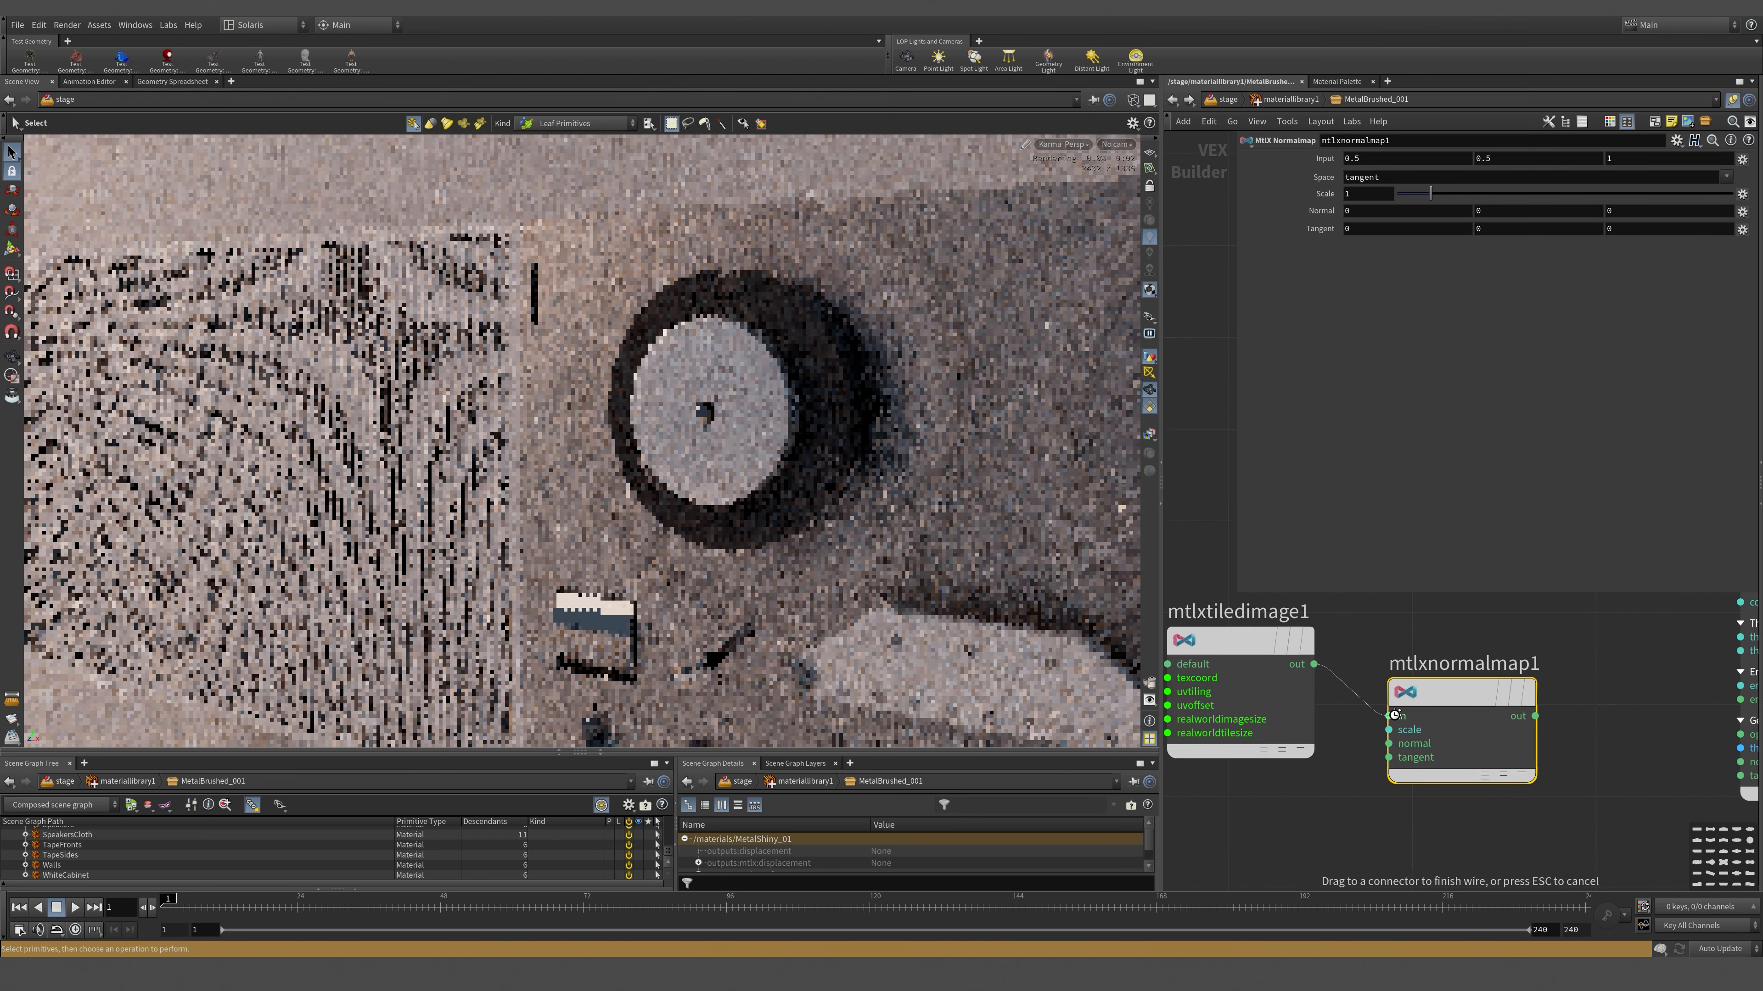
pyautogui.moveTo(1648, 737); pyautogui.dragTo(1490, 730, button='middle')
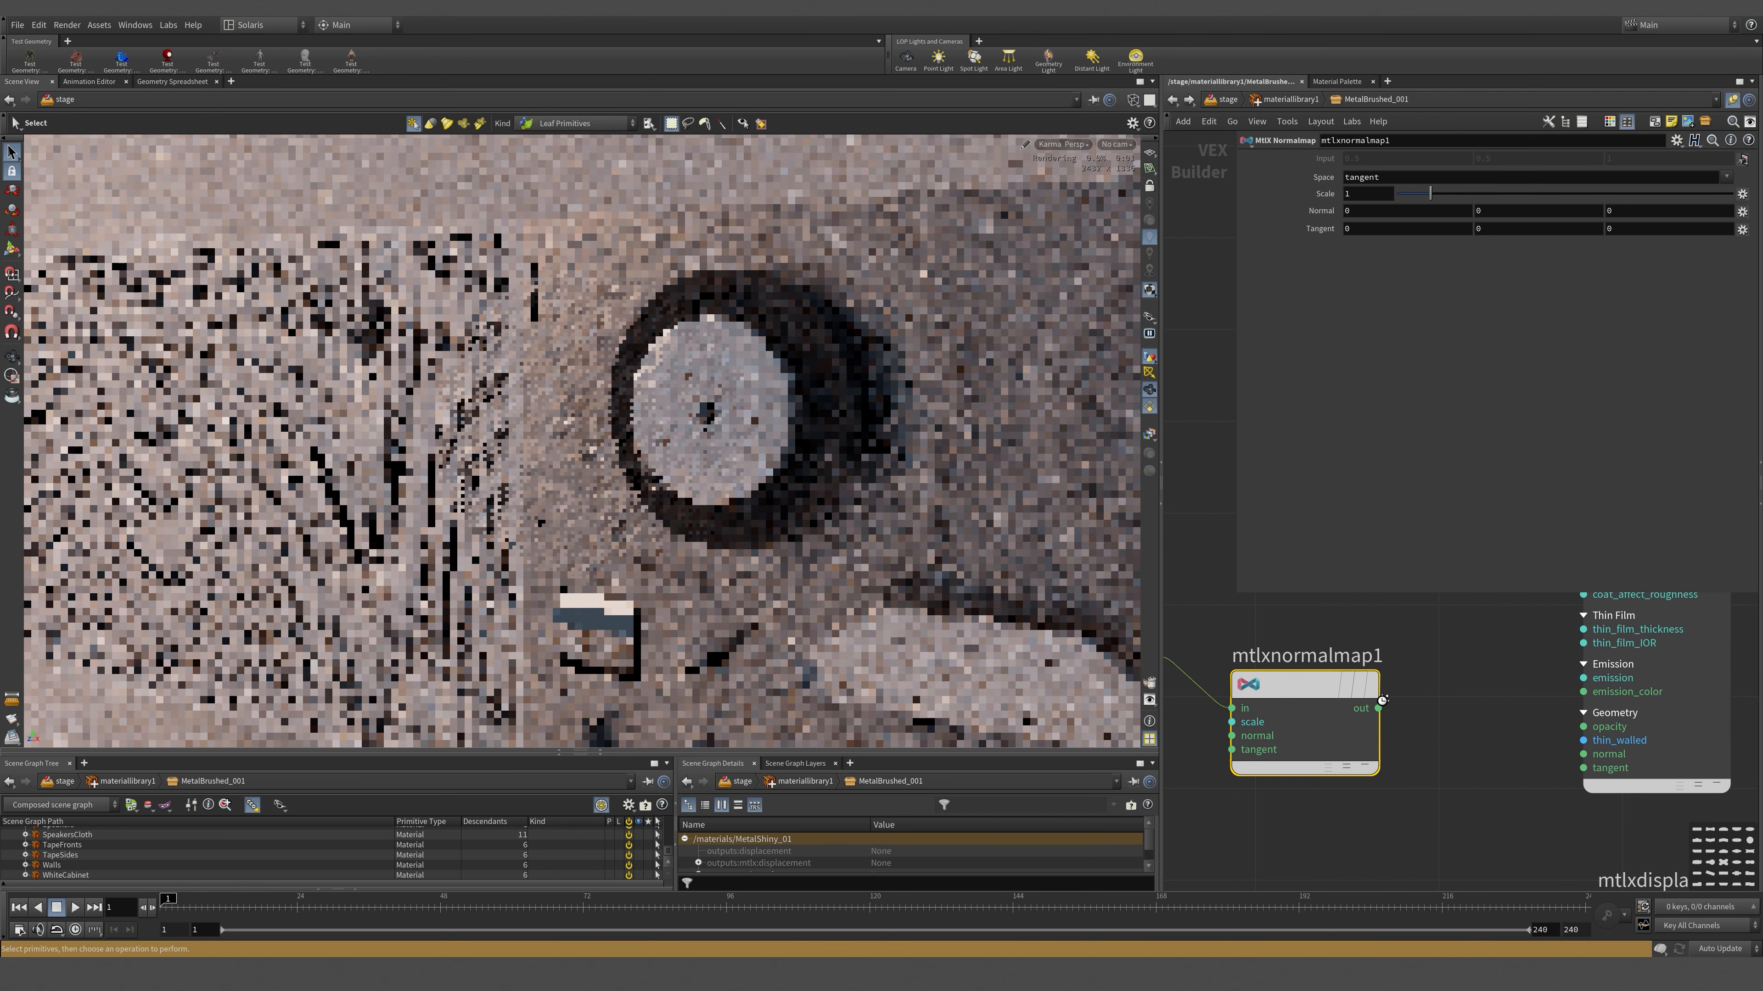
pyautogui.moveTo(1379, 709); pyautogui.dragTo(1559, 747)
pyautogui.click(1587, 744)
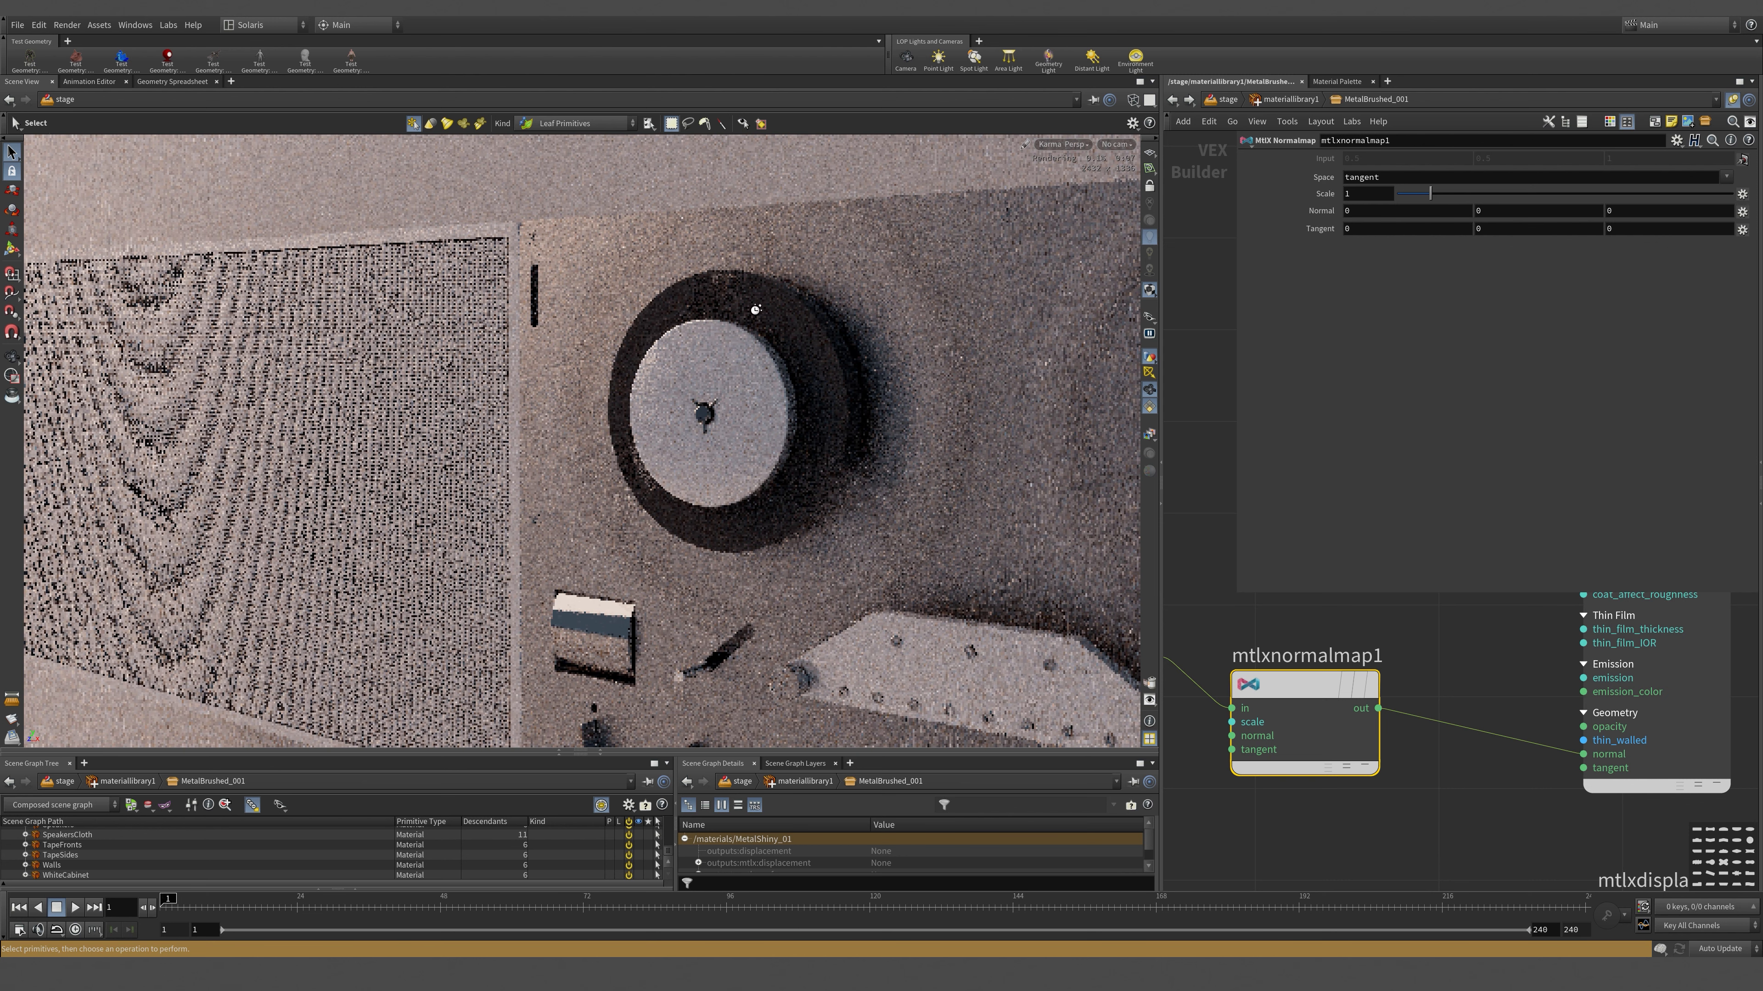
pyautogui.keyDown('alt'); pyautogui.moveTo(726, 429); pyautogui.dragTo(845, 362, button='middle'); pyautogui.keyUp('alt')
pyautogui.press('s')
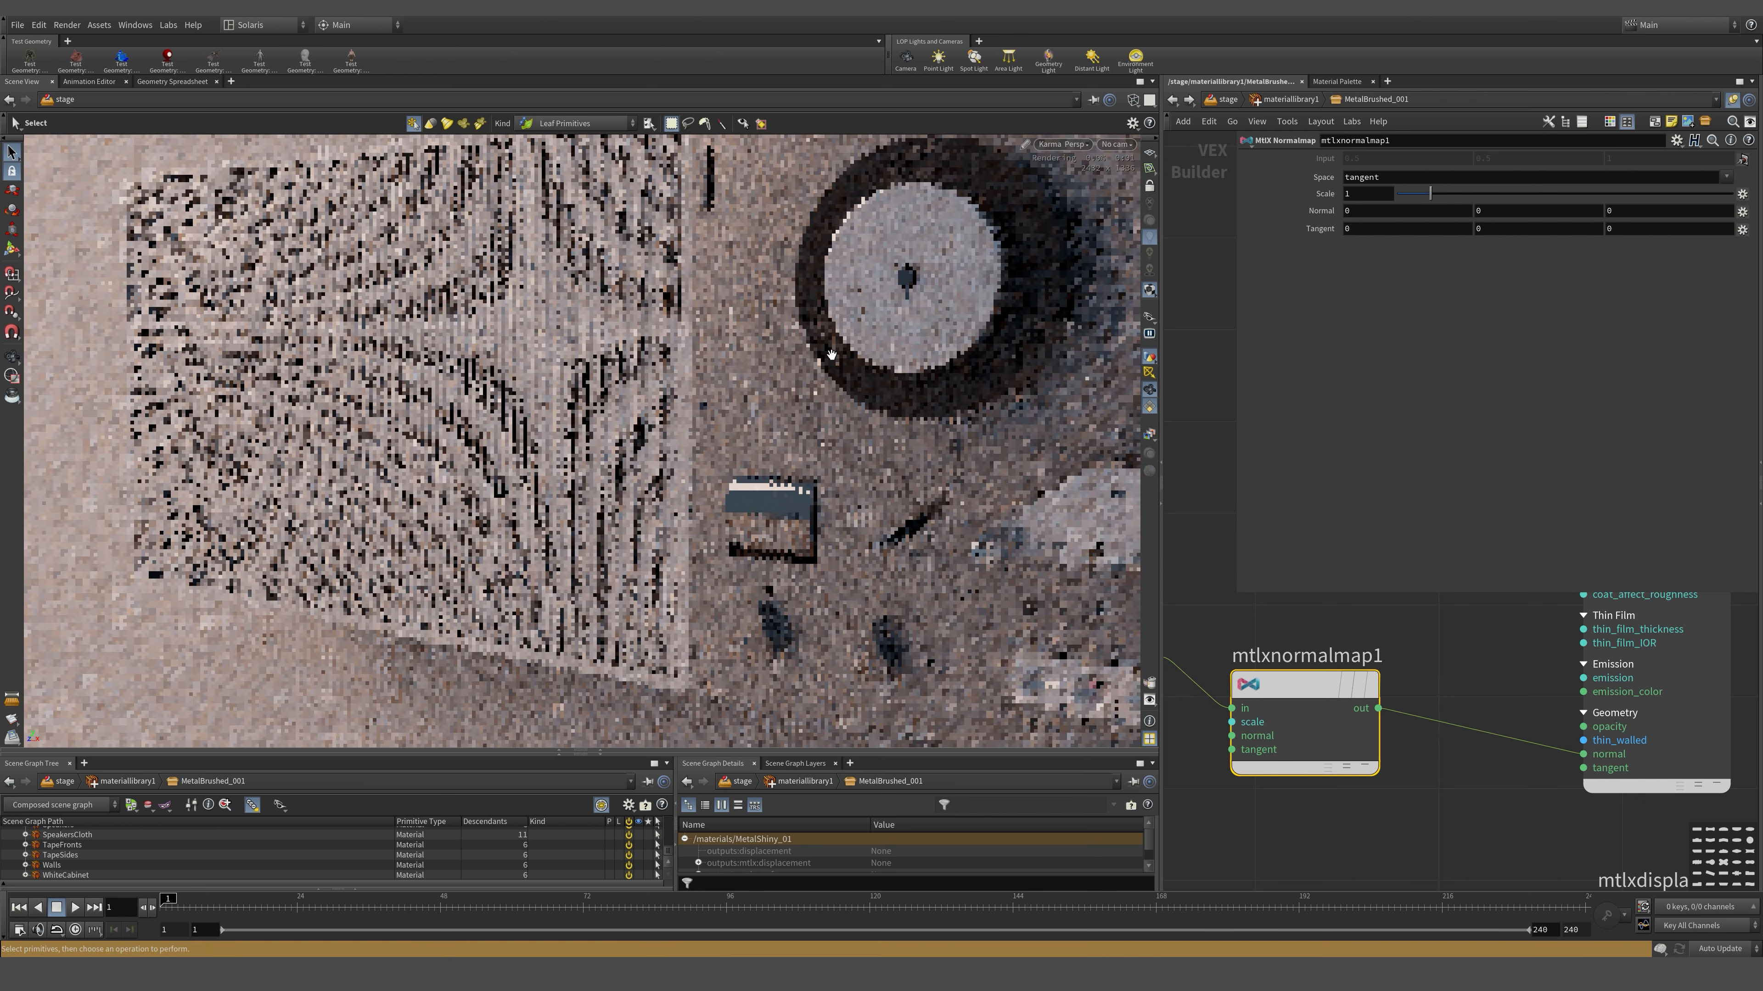